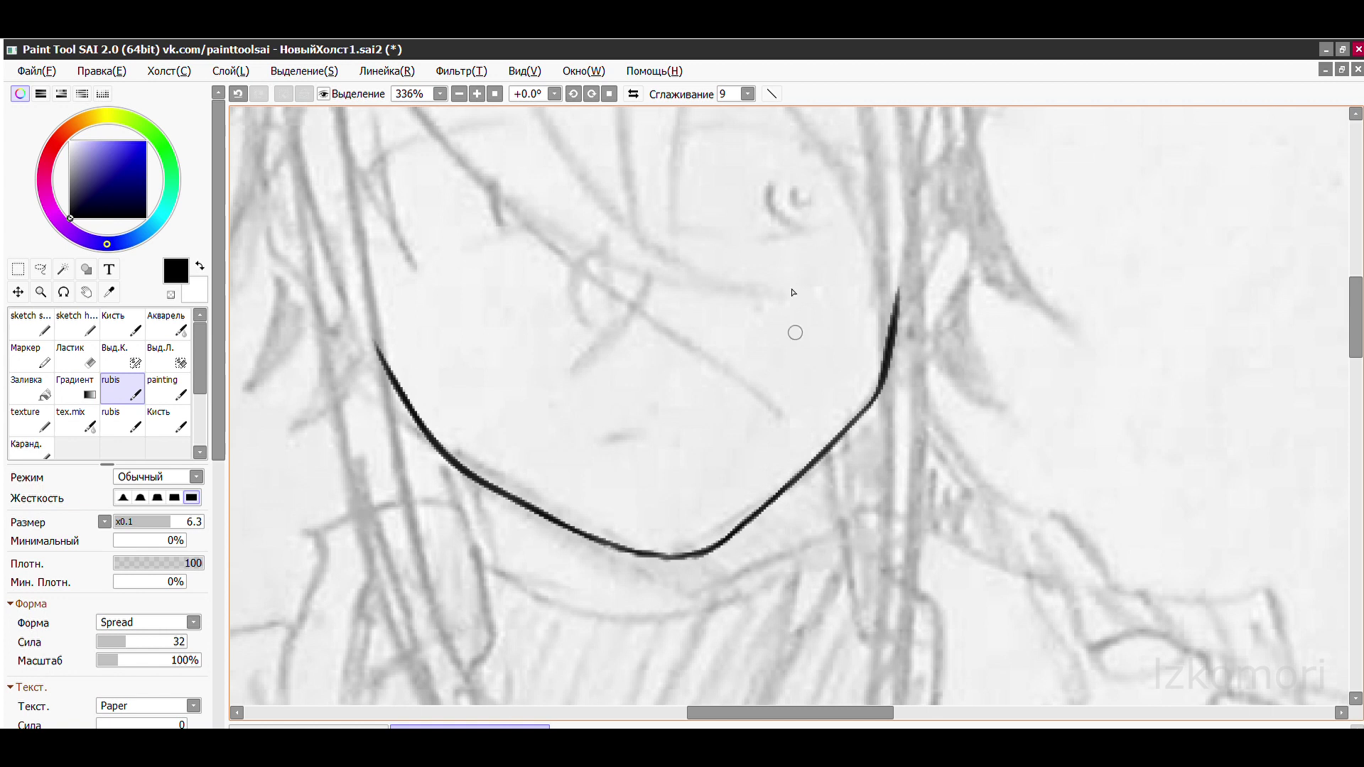
- Clean up the jawline and ink the outline of the ear on the right side of the face
{"action": "key", "text": "e"}
{"action": "mouse_move", "coordinate": [726, 494]}
{"action": "left_mouse_down"}
{"action": "mouse_move", "coordinate": [741, 323]}
{"action": "mouse_move", "coordinate": [738, 465]}
{"action": "left_mouse_up"}
{"action": "key", "text": "b"}
{"action": "key", "text": "e"}
{"action": "key", "text": "b"}
{"action": "scroll", "coordinate": [744, 446], "scroll_direction": "up", "scroll_amount": 1}
{"action": "mouse_move", "coordinate": [736, 206]}
{"action": "left_mouse_down"}
{"action": "mouse_move", "coordinate": [668, 515]}
{"action": "mouse_move", "coordinate": [665, 412]}
{"action": "left_mouse_up"}
{"action": "key", "text": "ctrl+z"}
{"action": "key", "text": "ctrl+z"}
{"action": "left_click_drag", "start_coordinate": [695, 237], "coordinate": [676, 406]}
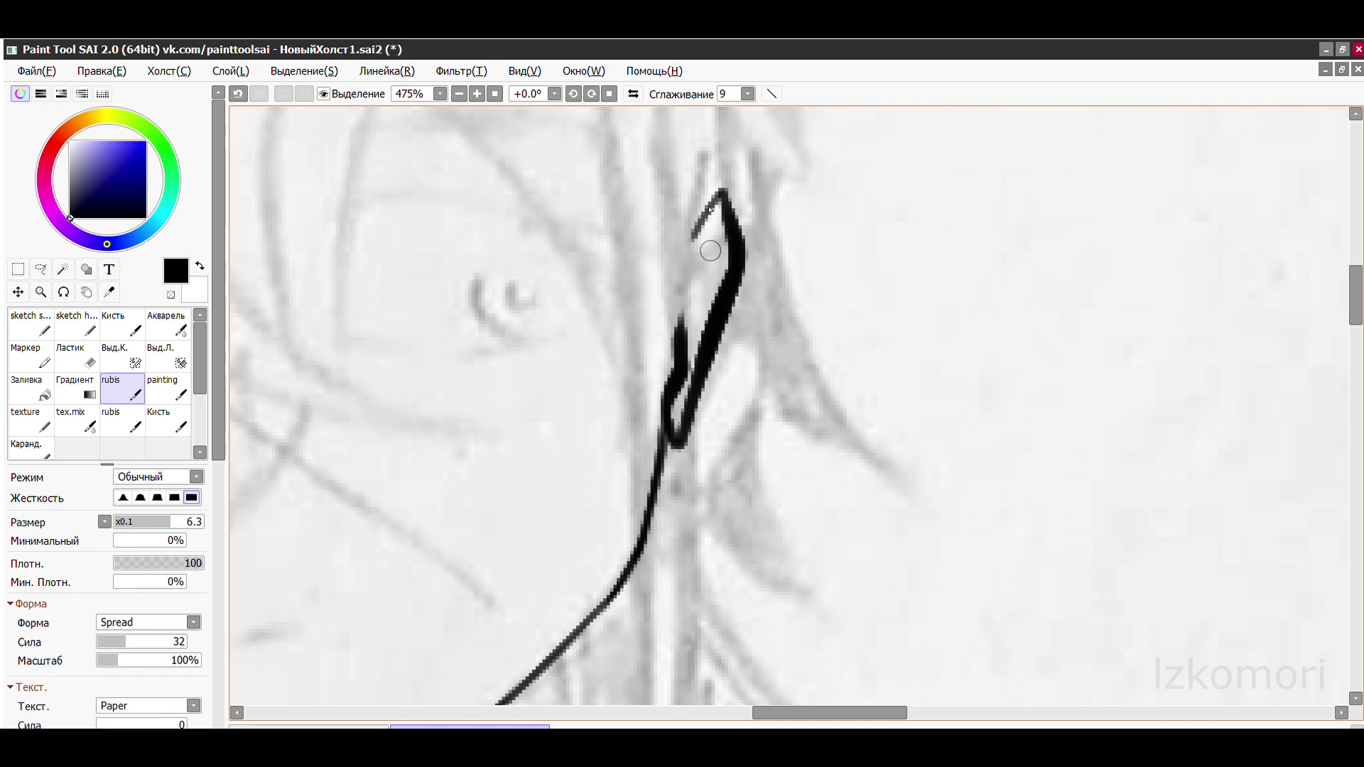
- Ink the ear on the left side of the face, with its inner fold lines and dark inner shading
{"action": "scroll", "coordinate": [671, 385], "scroll_direction": "down", "scroll_amount": 1}
{"action": "left_click_drag", "start_coordinate": [671, 385], "coordinate": [792, 426]}
{"action": "mouse_move", "coordinate": [503, 259]}
{"action": "left_mouse_down"}
{"action": "mouse_move", "coordinate": [512, 423]}
{"action": "mouse_move", "coordinate": [514, 339]}
{"action": "left_mouse_up"}
{"action": "left_click_drag", "start_coordinate": [477, 258], "coordinate": [516, 359]}
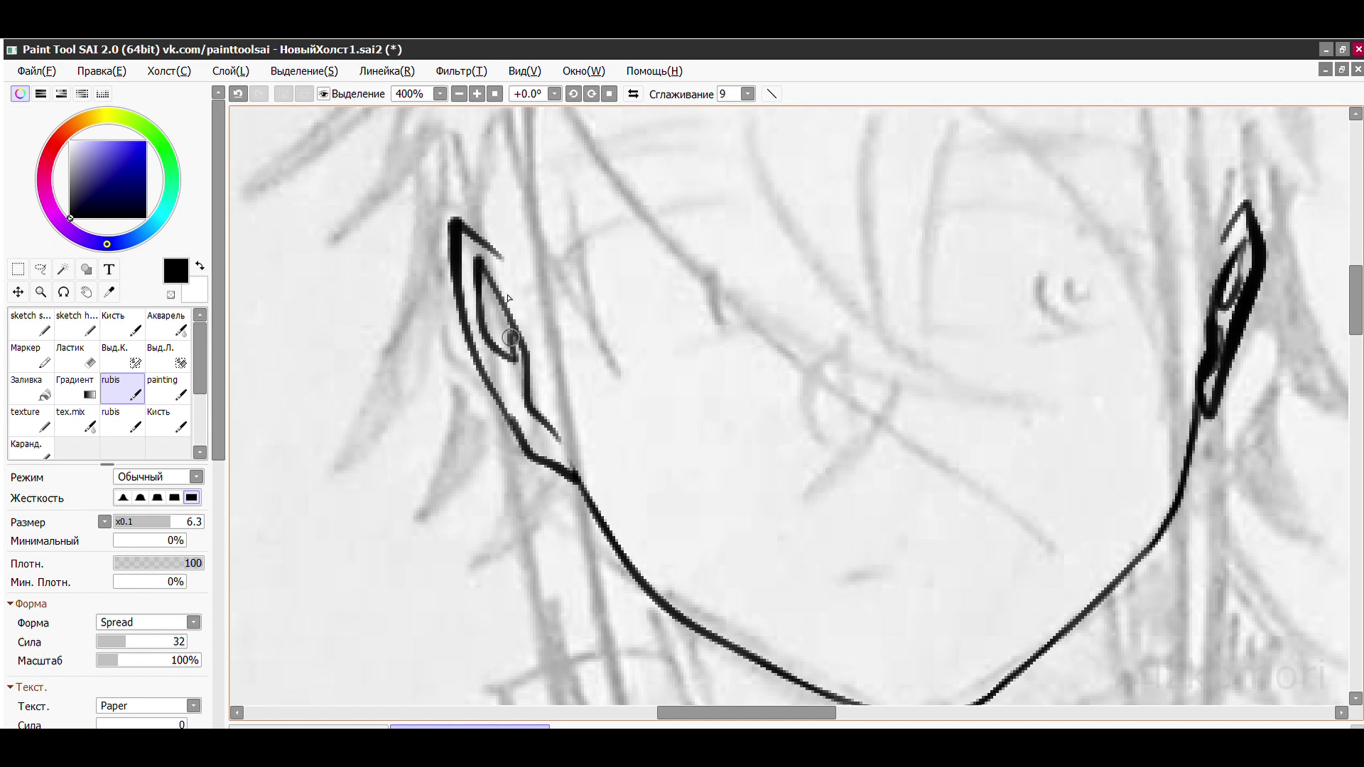
{"action": "key", "text": "b"}
{"action": "key", "text": "e"}
{"action": "key", "text": "e"}
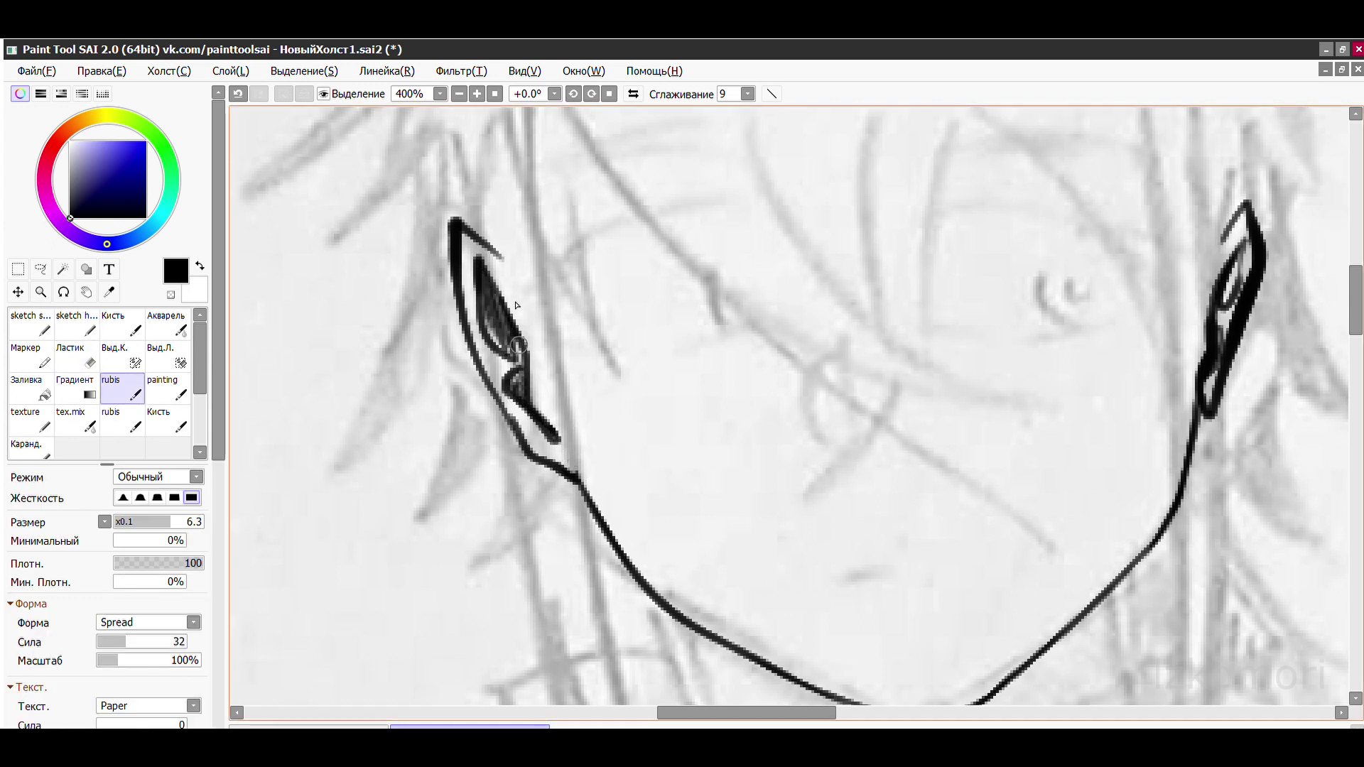
- Thicken the line where the left ear's lobe meets the jaw
{"action": "scroll", "coordinate": [500, 353], "scroll_direction": "down", "scroll_amount": 8}
{"action": "scroll", "coordinate": [514, 357], "scroll_direction": "up", "scroll_amount": 9}
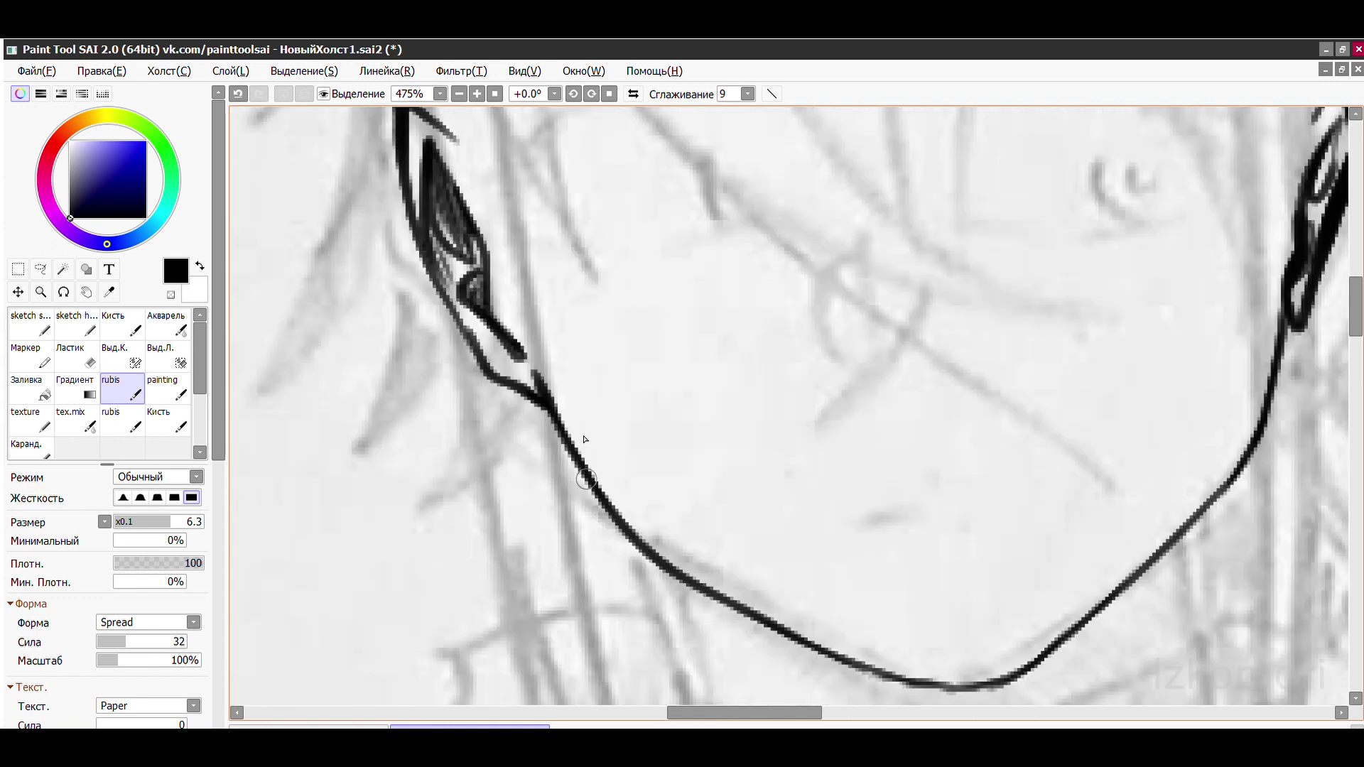
{"action": "scroll", "coordinate": [584, 439], "scroll_direction": "down", "scroll_amount": 3}
{"action": "scroll", "coordinate": [547, 405], "scroll_direction": "up", "scroll_amount": 1}
{"action": "scroll", "coordinate": [509, 367], "scroll_direction": "down", "scroll_amount": 2}
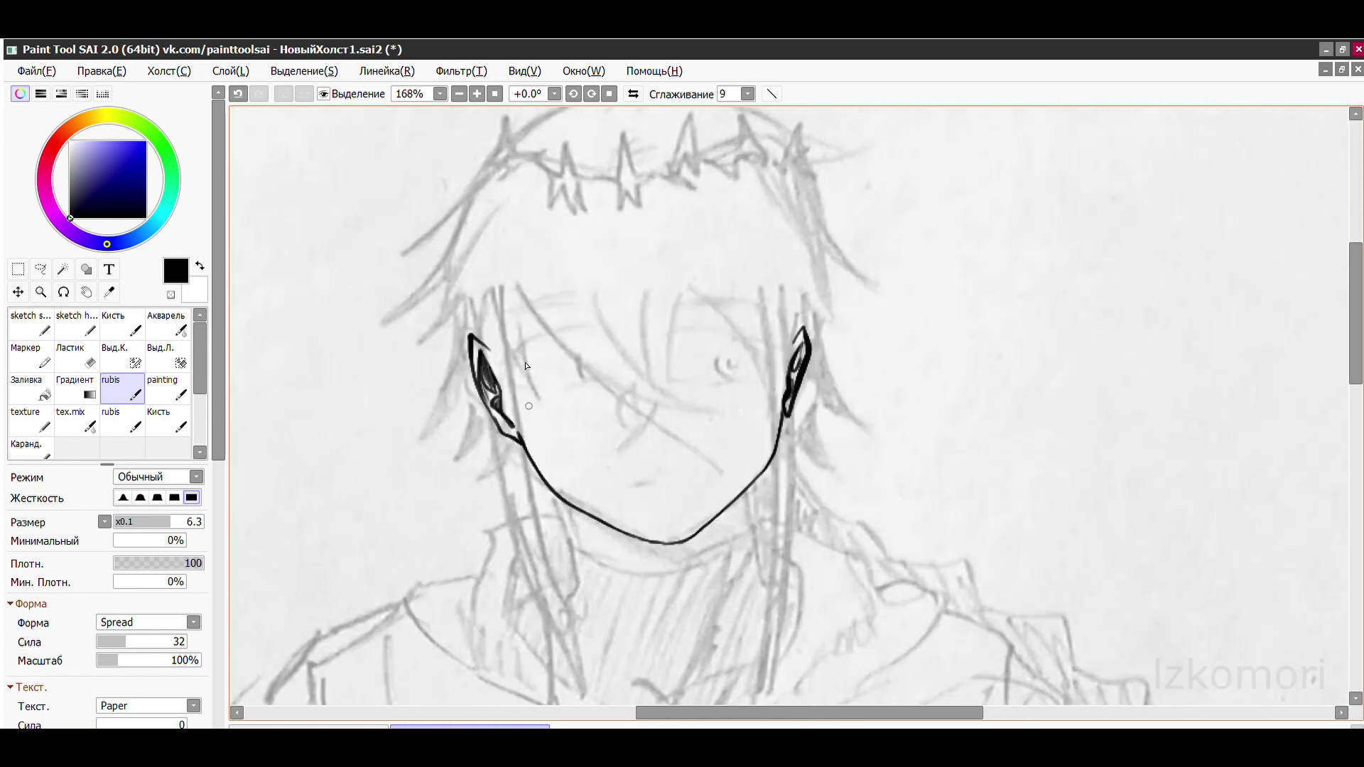
- Redraw the upper part of the right ear with a pointed tip and an inner fold
{"action": "scroll", "coordinate": [520, 366], "scroll_direction": "down", "scroll_amount": 2}
{"action": "scroll", "coordinate": [639, 284], "scroll_direction": "up", "scroll_amount": 7}
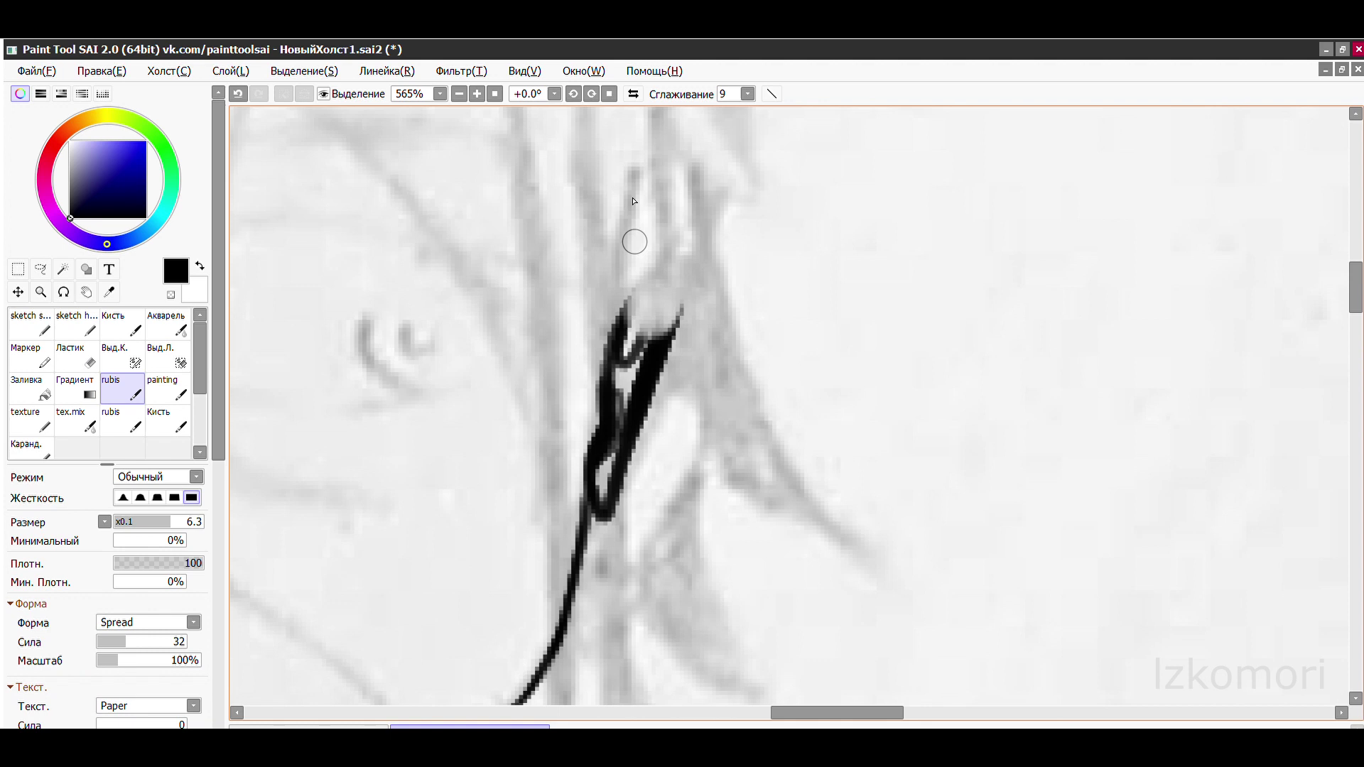
{"action": "left_click_drag", "start_coordinate": [639, 236], "coordinate": [615, 362]}
{"action": "key", "text": "ctrl+z"}
{"action": "mouse_move", "coordinate": [661, 211]}
{"action": "left_mouse_down"}
{"action": "mouse_move", "coordinate": [664, 344]}
{"action": "mouse_move", "coordinate": [645, 387]}
{"action": "left_mouse_up"}
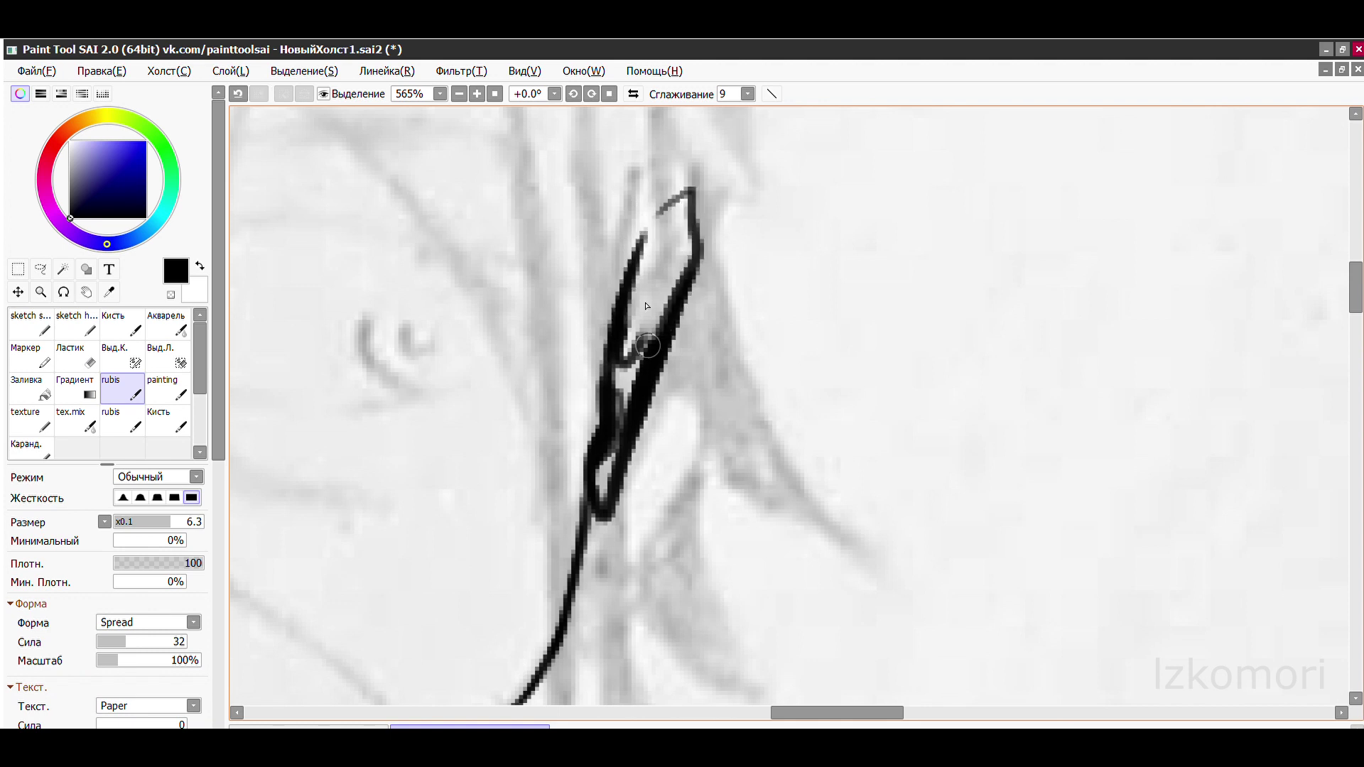
{"action": "left_click_drag", "start_coordinate": [629, 233], "coordinate": [668, 362]}
{"action": "scroll", "coordinate": [741, 266], "scroll_direction": "left", "scroll_amount": 1}
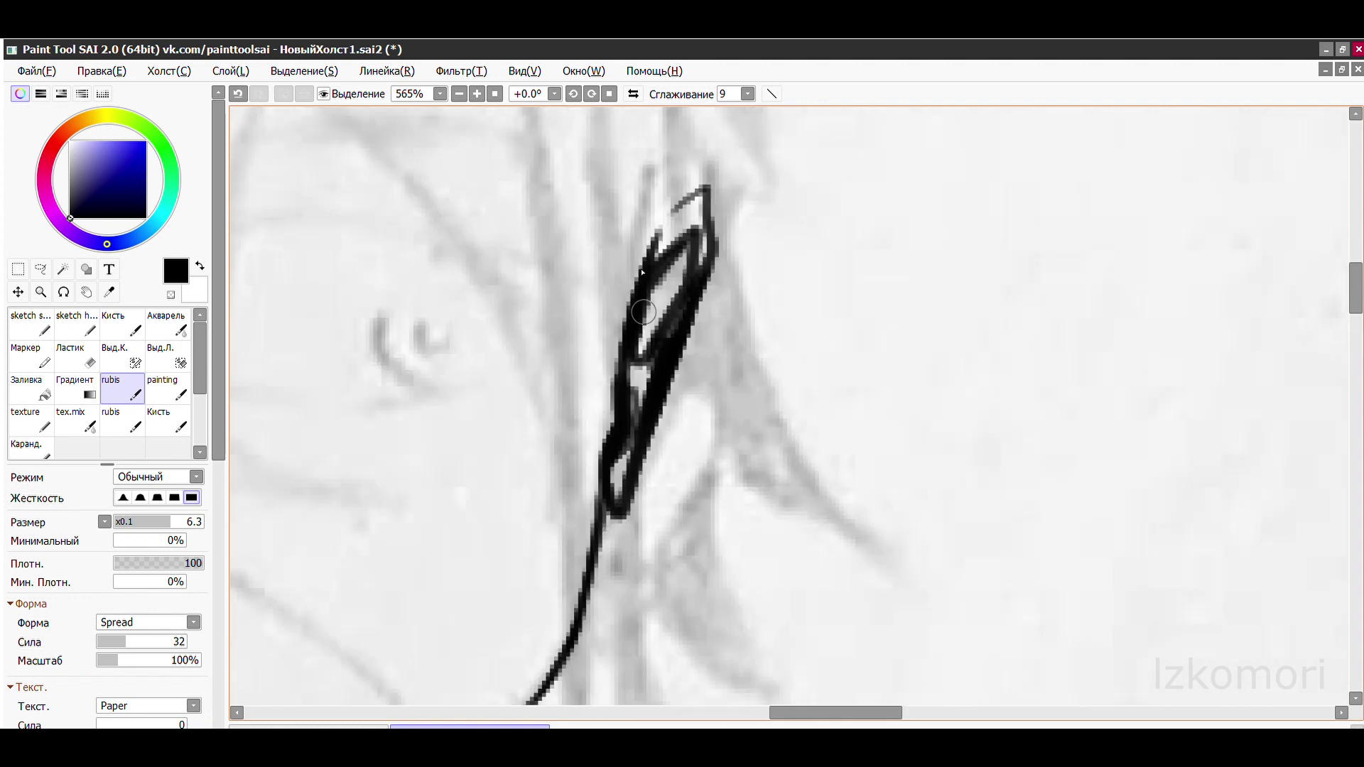
- Thicken the jawline from the left ear down to the chin
{"action": "scroll", "coordinate": [689, 201], "scroll_direction": "down", "scroll_amount": 6}
{"action": "scroll", "coordinate": [564, 387], "scroll_direction": "up", "scroll_amount": 5}
{"action": "key", "text": "e"}
{"action": "key", "text": "b"}
{"action": "left_click_drag", "start_coordinate": [390, 336], "coordinate": [720, 577]}
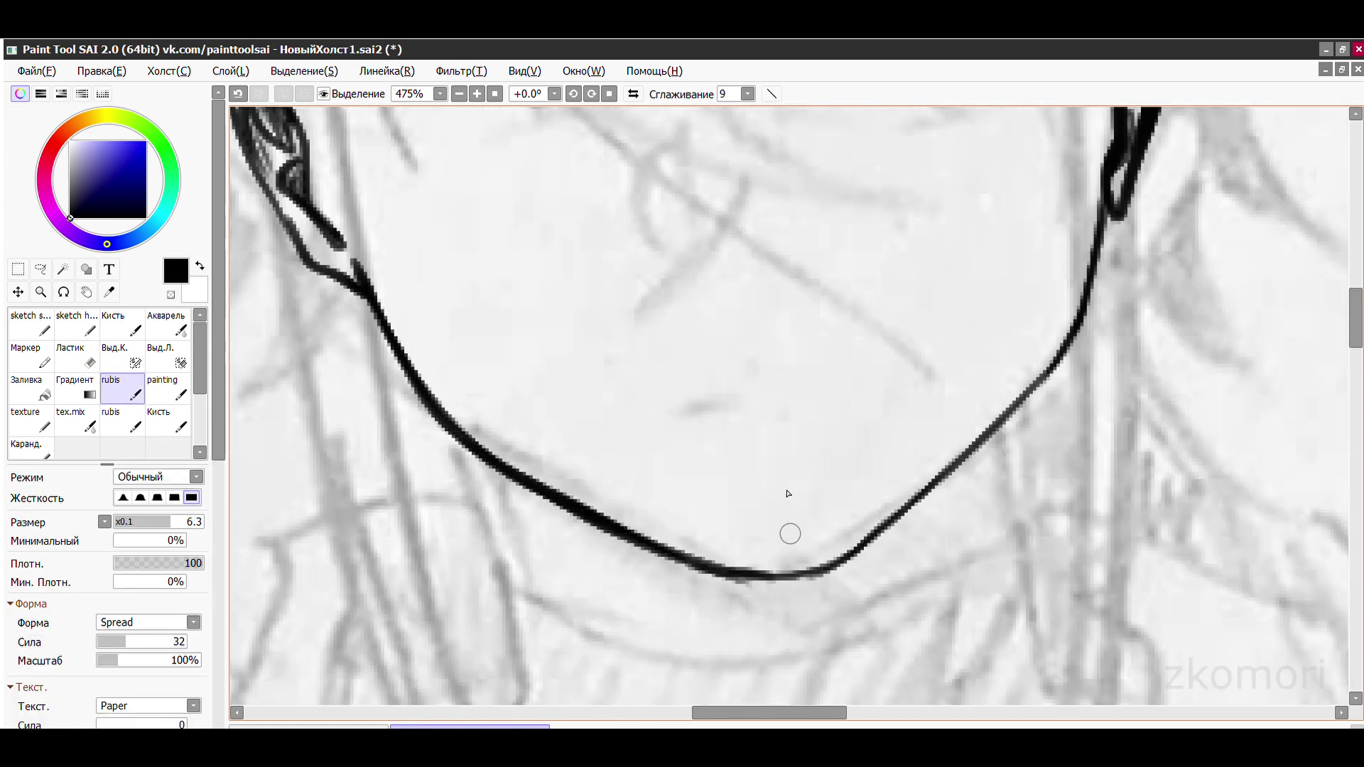
- Ink the neck lines running down from both sides of the jaw
{"action": "scroll", "coordinate": [828, 513], "scroll_direction": "down", "scroll_amount": 2}
{"action": "key", "text": "ctrl+z"}
{"action": "left_click_drag", "start_coordinate": [443, 356], "coordinate": [497, 525]}
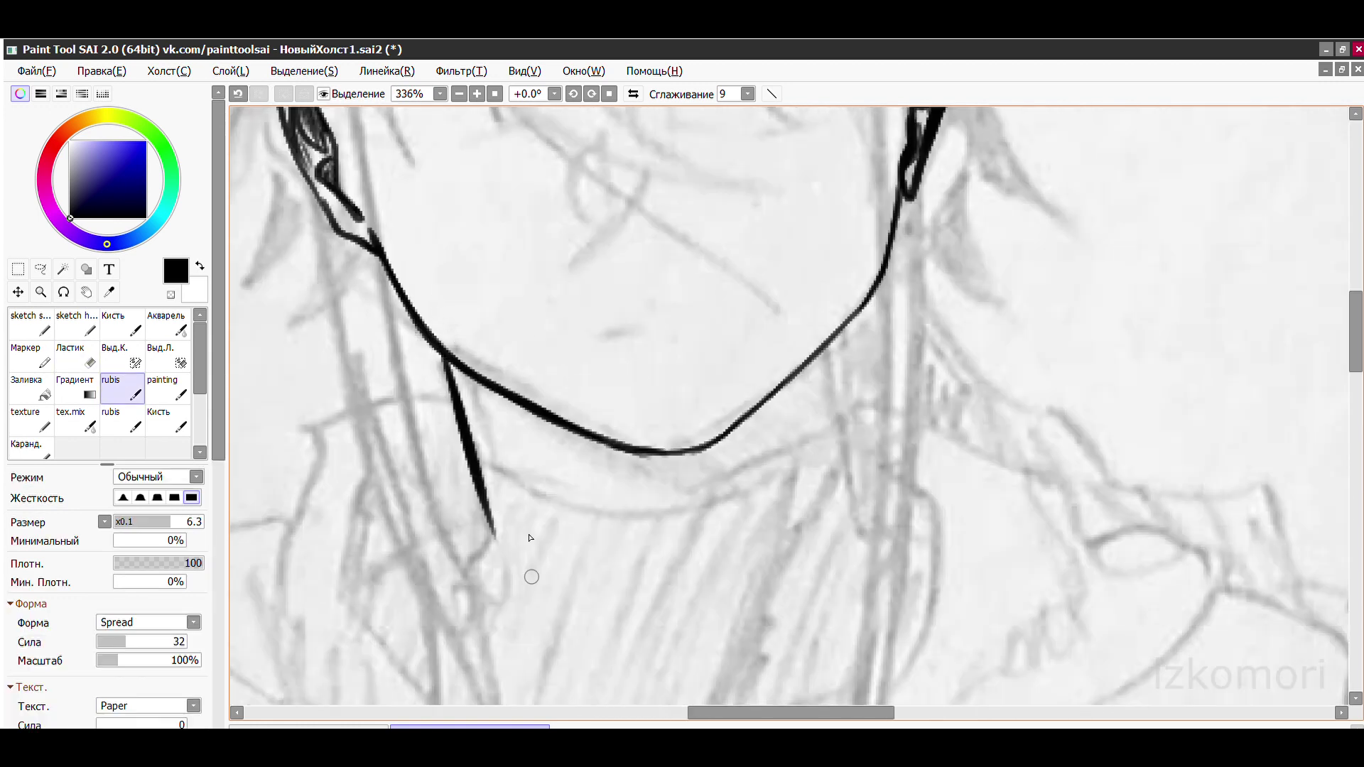
{"action": "left_click_drag", "start_coordinate": [864, 313], "coordinate": [875, 508]}
{"action": "key", "text": "ctrl+z"}
{"action": "scroll", "coordinate": [628, 467], "scroll_direction": "up", "scroll_amount": 2}
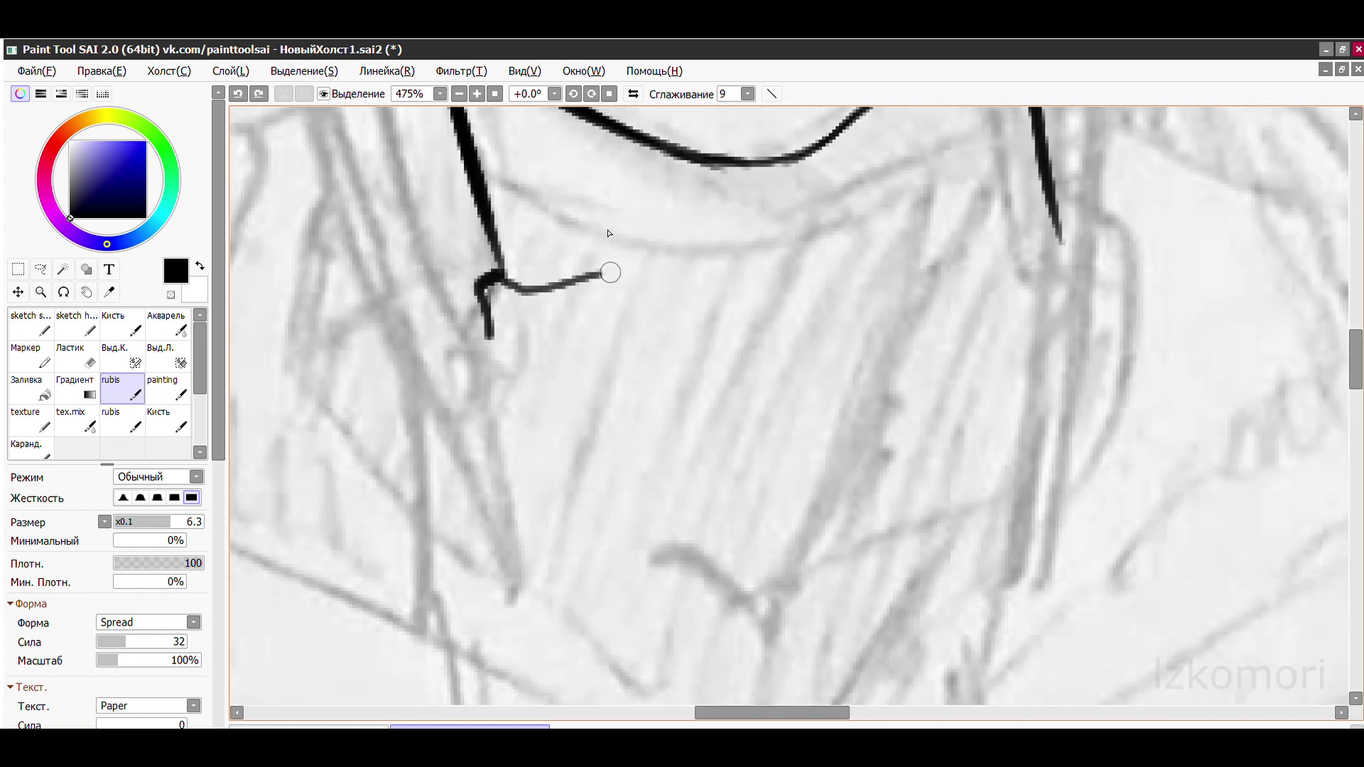
- Replace the fold at the left neck line's base with short tapered creases and a diagonal line toward the hood
{"action": "key", "text": "ctrl+z"}
{"action": "scroll", "coordinate": [428, 306], "scroll_direction": "down", "scroll_amount": 5}
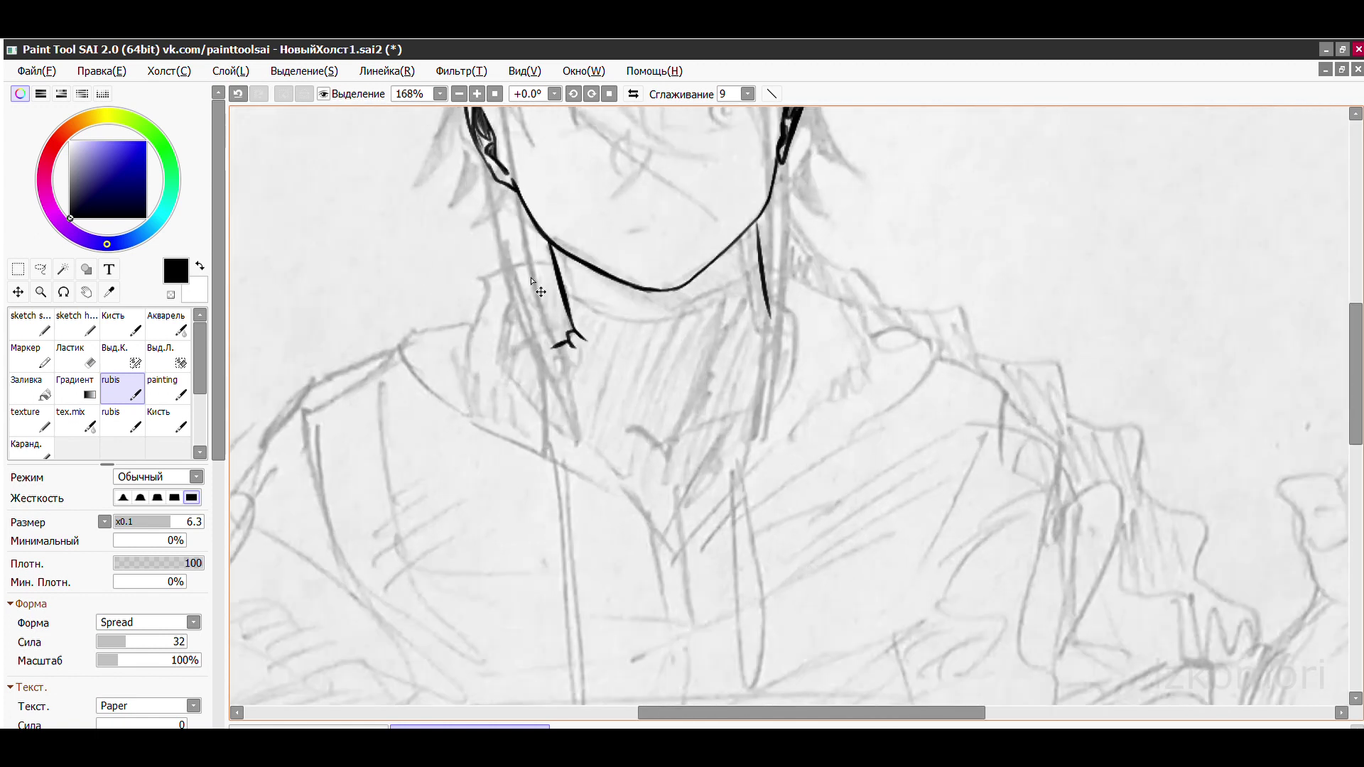
{"action": "scroll", "coordinate": [625, 290], "scroll_direction": "up", "scroll_amount": 4}
{"action": "left_click_drag", "start_coordinate": [616, 314], "coordinate": [449, 393]}
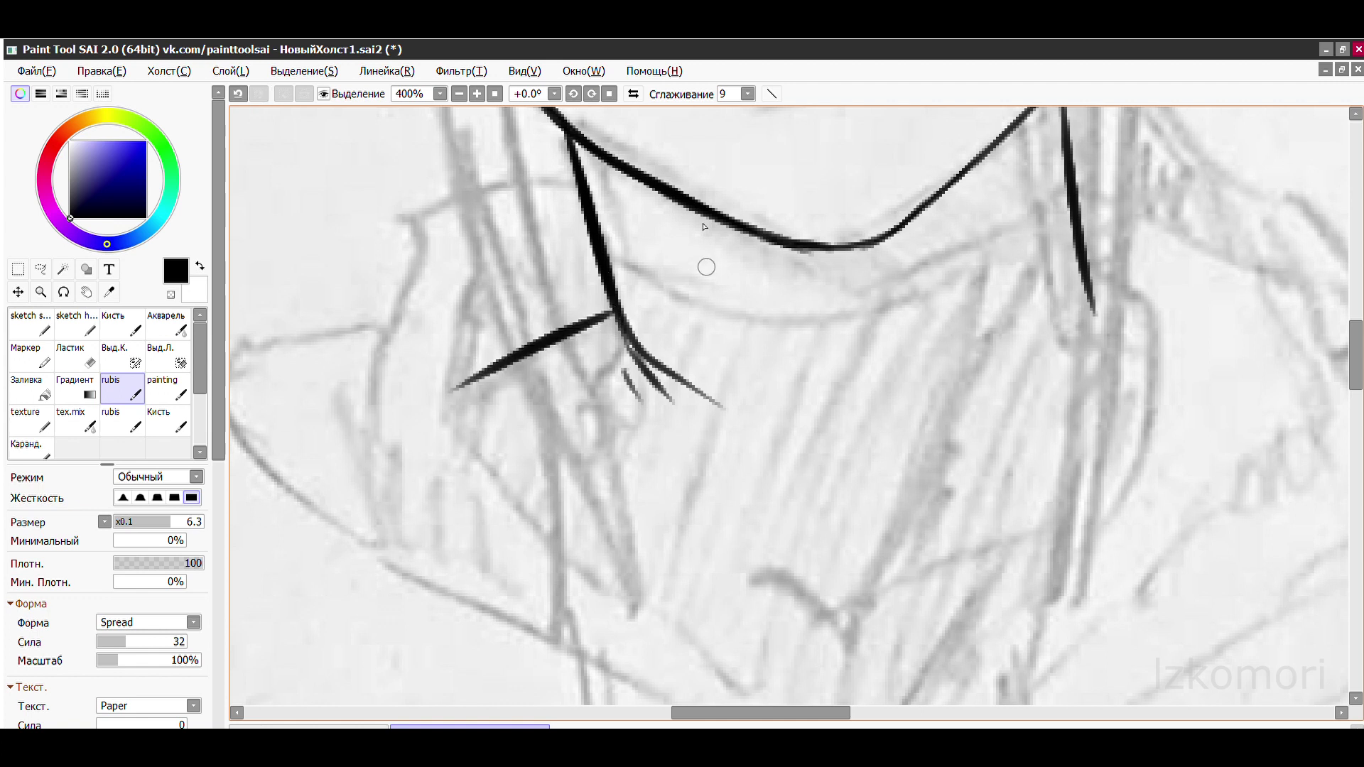
- Ink the creases at the right side of the neck and the collar's curved upper edge across the throat
{"action": "scroll", "coordinate": [793, 344], "scroll_direction": "down", "scroll_amount": 1}
{"action": "key", "text": "ctrl+z"}
{"action": "left_click_drag", "start_coordinate": [751, 345], "coordinate": [658, 469]}
{"action": "scroll", "coordinate": [664, 238], "scroll_direction": "up", "scroll_amount": 1}
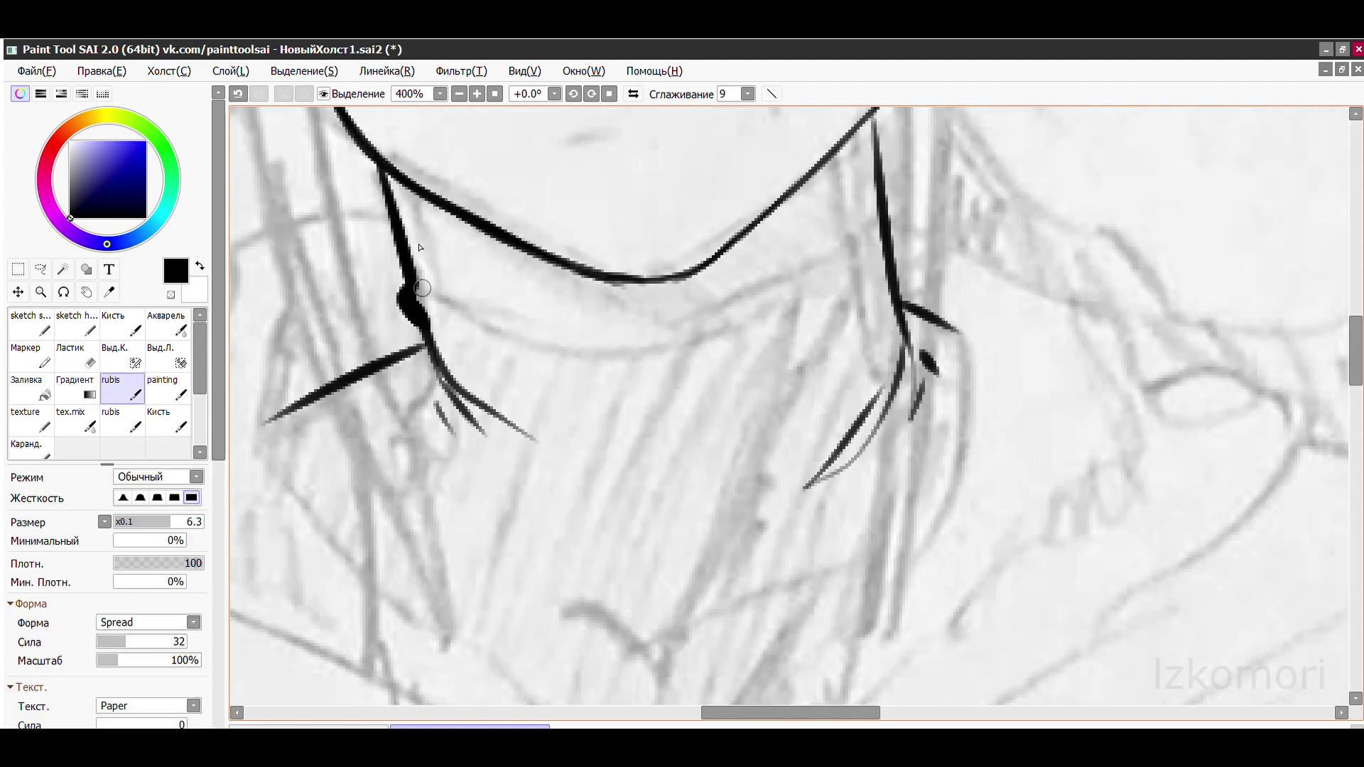
{"action": "left_click_drag", "start_coordinate": [419, 288], "coordinate": [877, 227]}
{"action": "scroll", "coordinate": [893, 235], "scroll_direction": "down", "scroll_amount": 3}
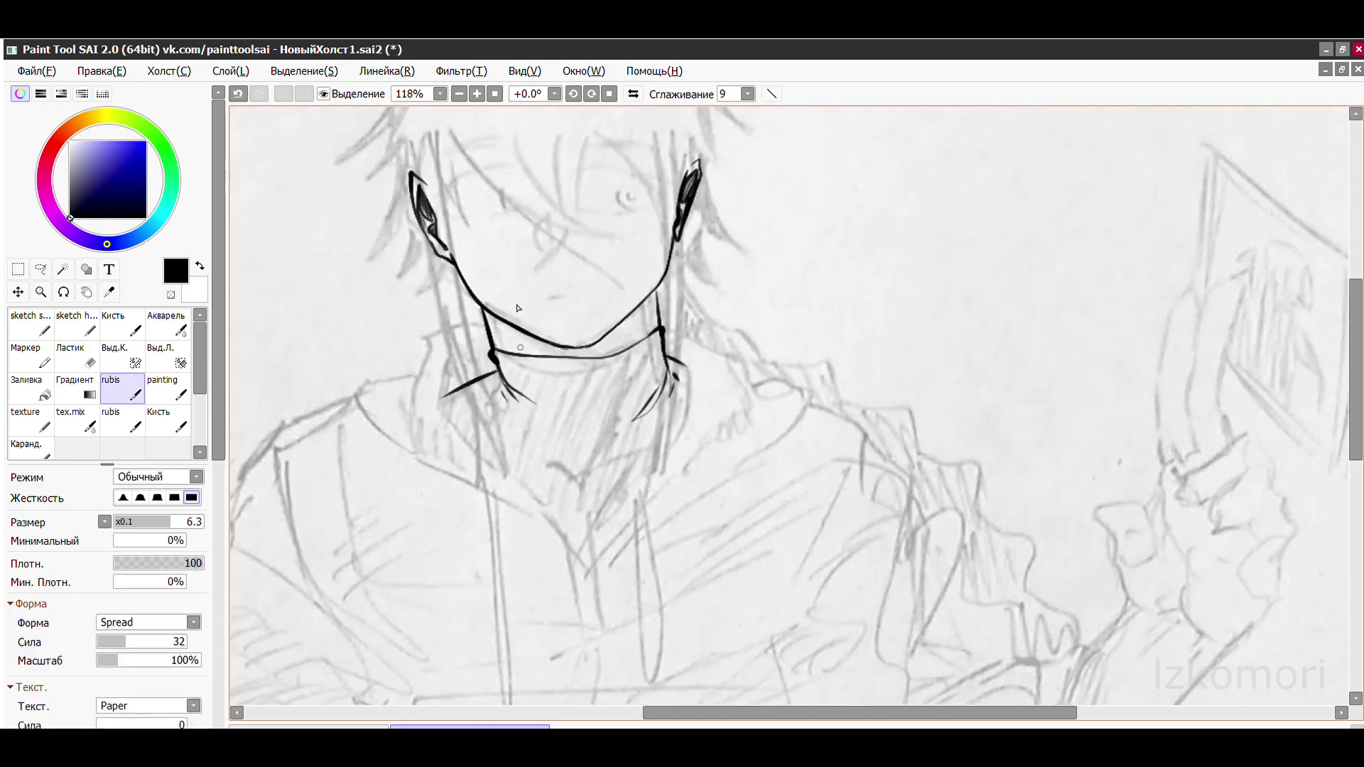
- Ink thin curved fold lines across the front of the high collar
{"action": "scroll", "coordinate": [550, 348], "scroll_direction": "up", "scroll_amount": 2}
{"action": "mouse_move", "coordinate": [478, 291]}
{"action": "left_mouse_down"}
{"action": "mouse_move", "coordinate": [812, 242]}
{"action": "mouse_move", "coordinate": [699, 291]}
{"action": "mouse_move", "coordinate": [574, 396]}
{"action": "left_mouse_up"}
{"action": "key", "text": "ctrl+z"}
{"action": "left_click_drag", "start_coordinate": [525, 373], "coordinate": [682, 408]}
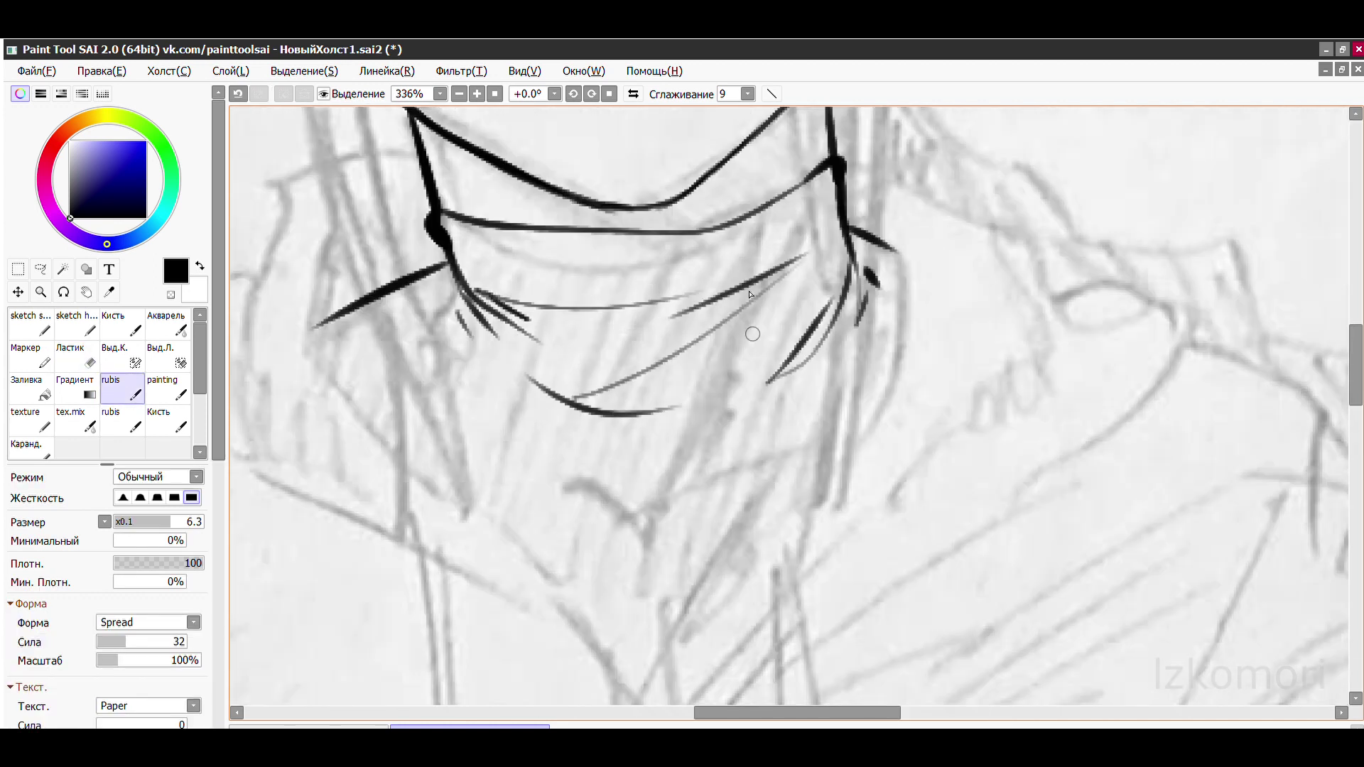
{"action": "key", "text": "ctrl+z"}
{"action": "left_click_drag", "start_coordinate": [426, 299], "coordinate": [490, 416]}
{"action": "key", "text": "ctrl+z"}
- Ink the inner and outer edges of the hood's left half, from the neck down to its point on the chest
{"action": "scroll", "coordinate": [533, 207], "scroll_direction": "down", "scroll_amount": 5}
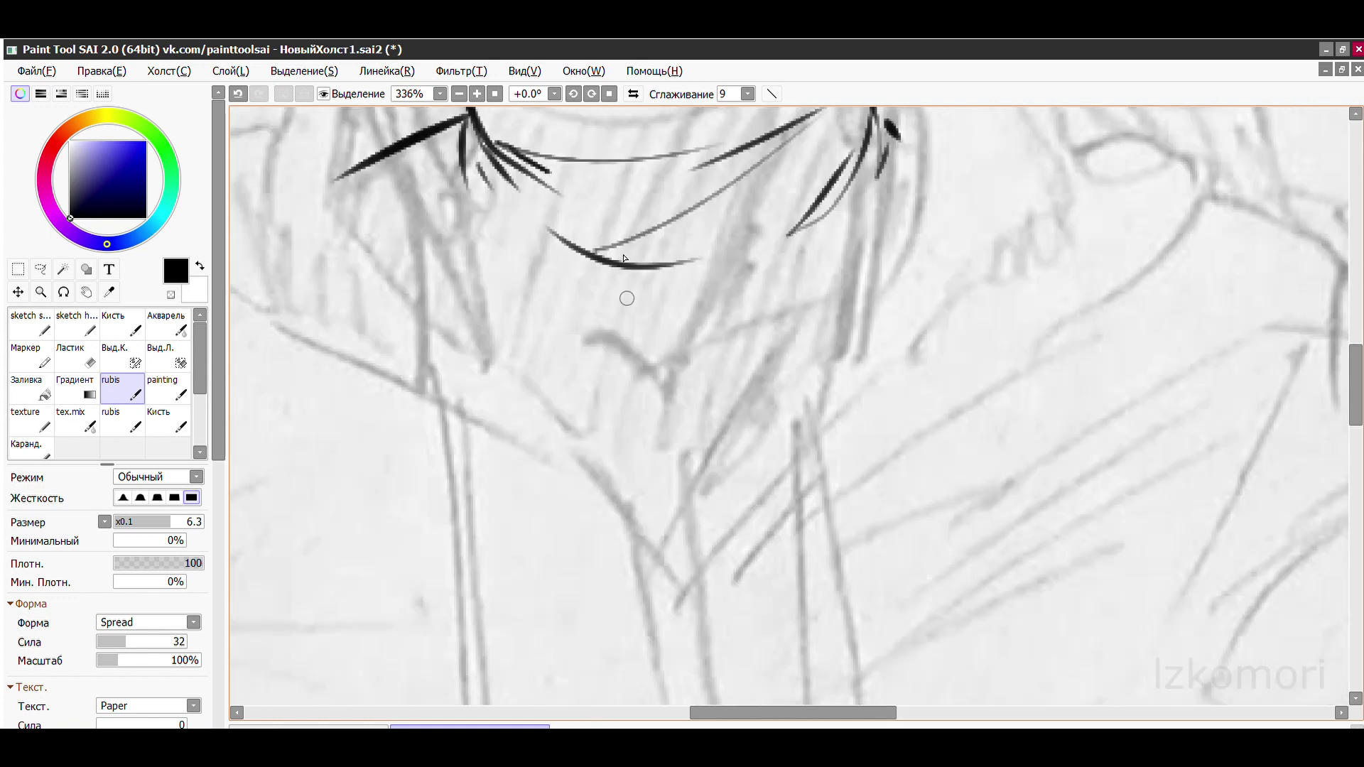
{"action": "scroll", "coordinate": [561, 270], "scroll_direction": "up", "scroll_amount": 4}
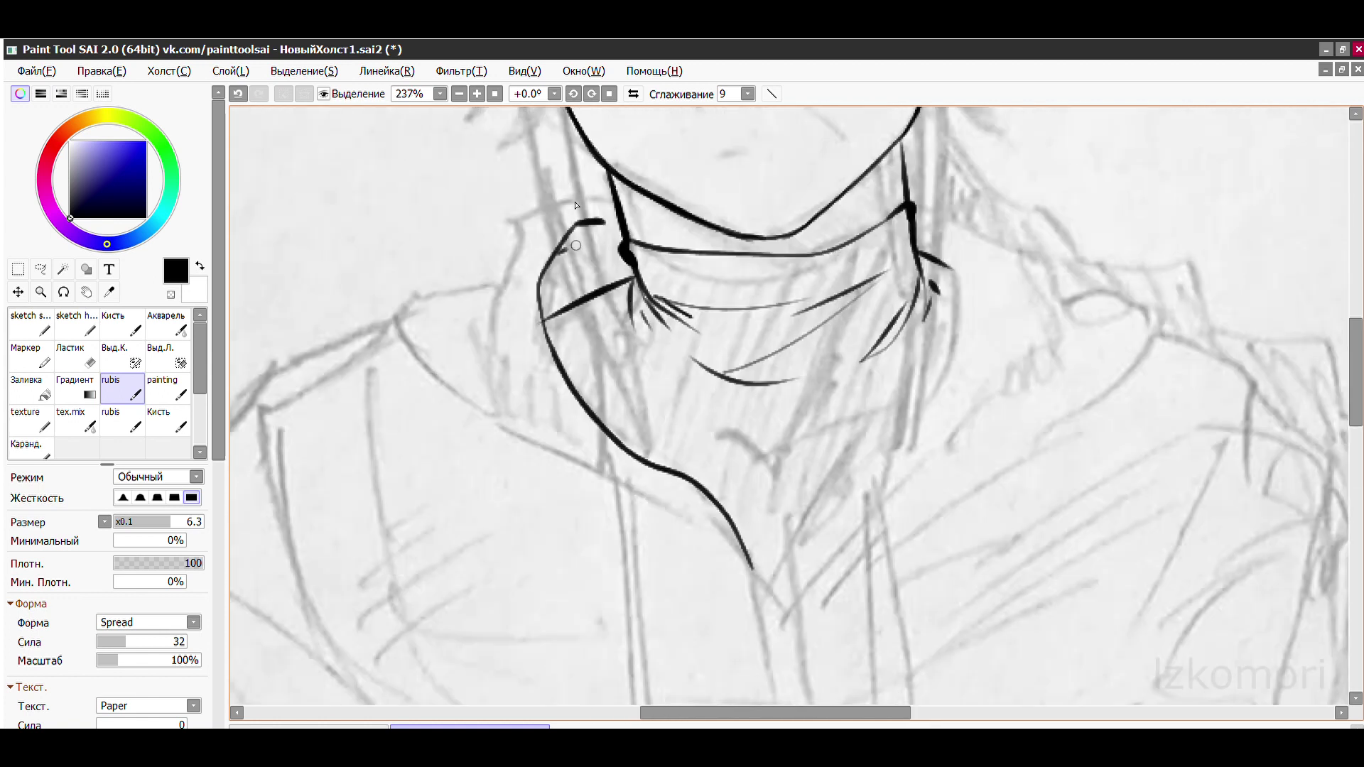
{"action": "left_click_drag", "start_coordinate": [611, 174], "coordinate": [493, 322]}
{"action": "key", "text": "ctrl+z"}
{"action": "left_click_drag", "start_coordinate": [511, 246], "coordinate": [426, 311]}
{"action": "left_click_drag", "start_coordinate": [424, 313], "coordinate": [741, 594]}
{"action": "key", "text": "ctrl+z"}
{"action": "scroll", "coordinate": [647, 357], "scroll_direction": "down", "scroll_amount": 4}
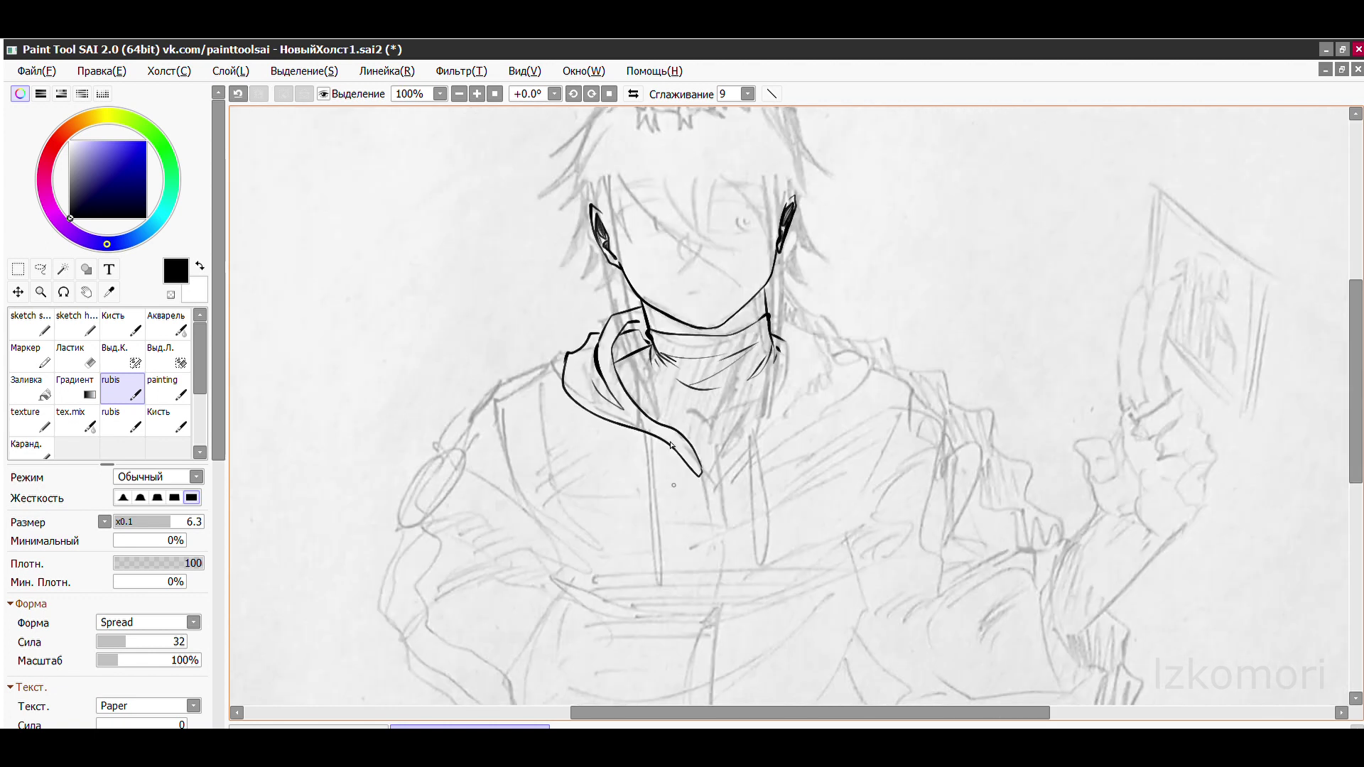
{"action": "scroll", "coordinate": [647, 358], "scroll_direction": "up", "scroll_amount": 4}
{"action": "key", "text": "ctrl+z"}
{"action": "key", "text": "ctrl+y"}
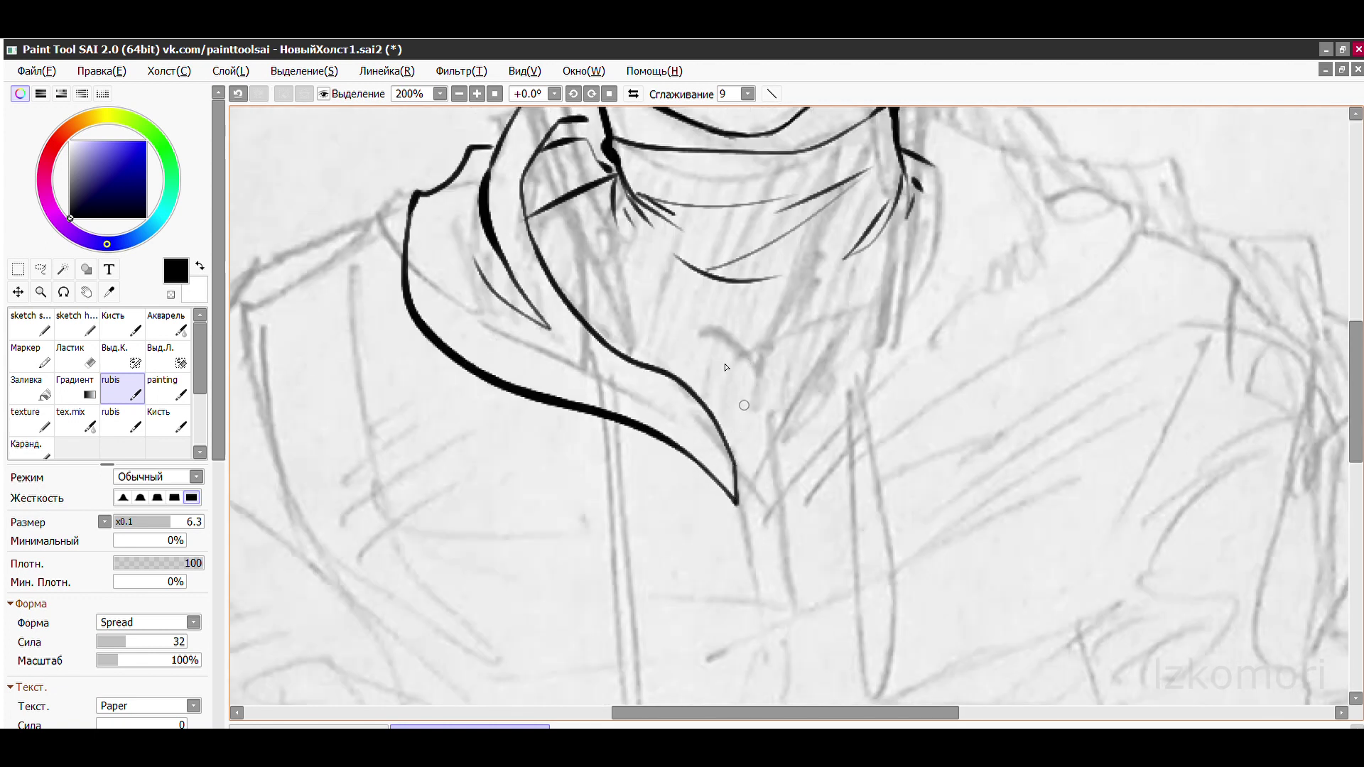
- Reshape the hood's lower end into an angular corner and erase a gap in its outer edge for the drawstring
{"action": "scroll", "coordinate": [726, 367], "scroll_direction": "up", "scroll_amount": 5}
{"action": "mouse_move", "coordinate": [424, 242]}
{"action": "left_mouse_down"}
{"action": "mouse_move", "coordinate": [591, 369]}
{"action": "mouse_move", "coordinate": [587, 557]}
{"action": "left_mouse_up"}
{"action": "scroll", "coordinate": [454, 388], "scroll_direction": "down", "scroll_amount": 1}
{"action": "left_click_drag", "start_coordinate": [529, 349], "coordinate": [570, 378]}
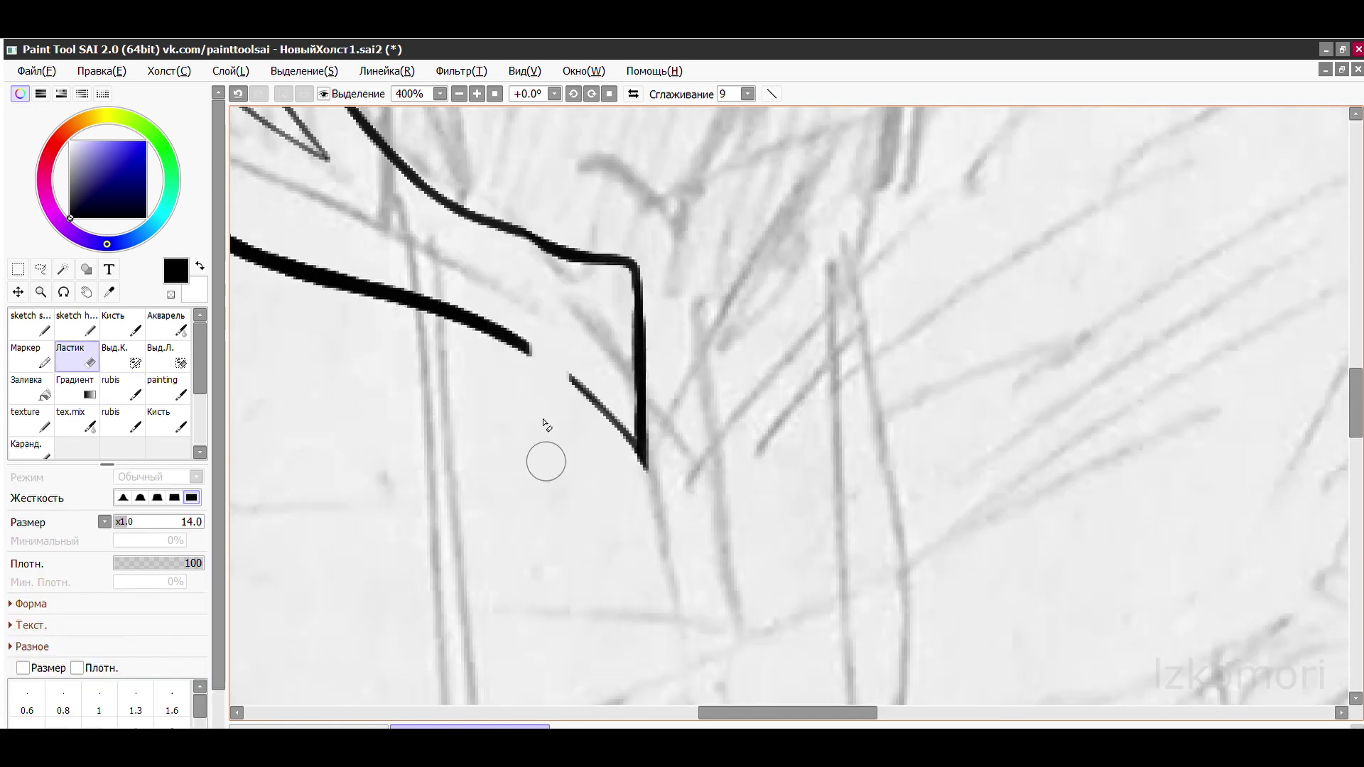
- Ink the drawstring's round eyelet and the two curved cord lines hanging from it
{"action": "left_click_drag", "start_coordinate": [534, 332], "coordinate": [406, 569]}
{"action": "left_click_drag", "start_coordinate": [574, 339], "coordinate": [404, 595]}
{"action": "scroll", "coordinate": [675, 282], "scroll_direction": "up", "scroll_amount": 1}
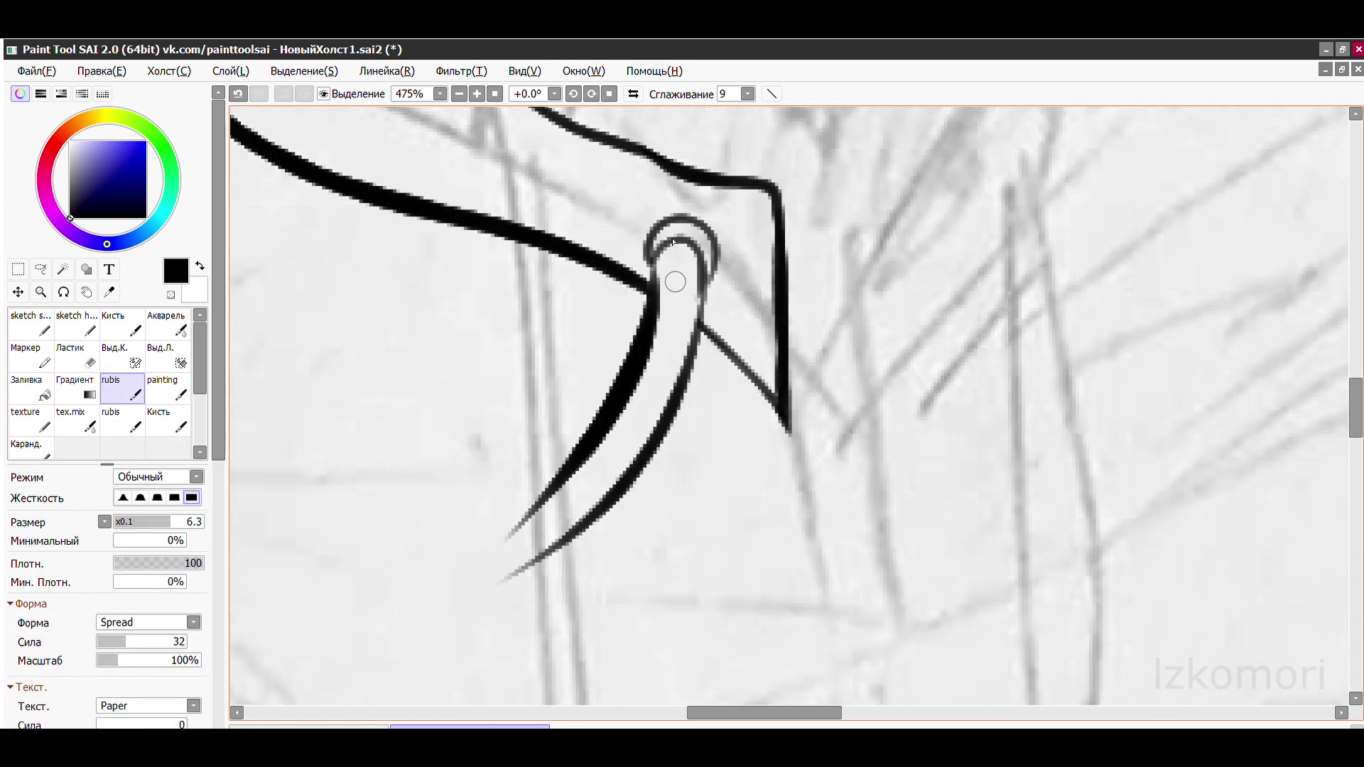
{"action": "scroll", "coordinate": [673, 244], "scroll_direction": "down", "scroll_amount": 1}
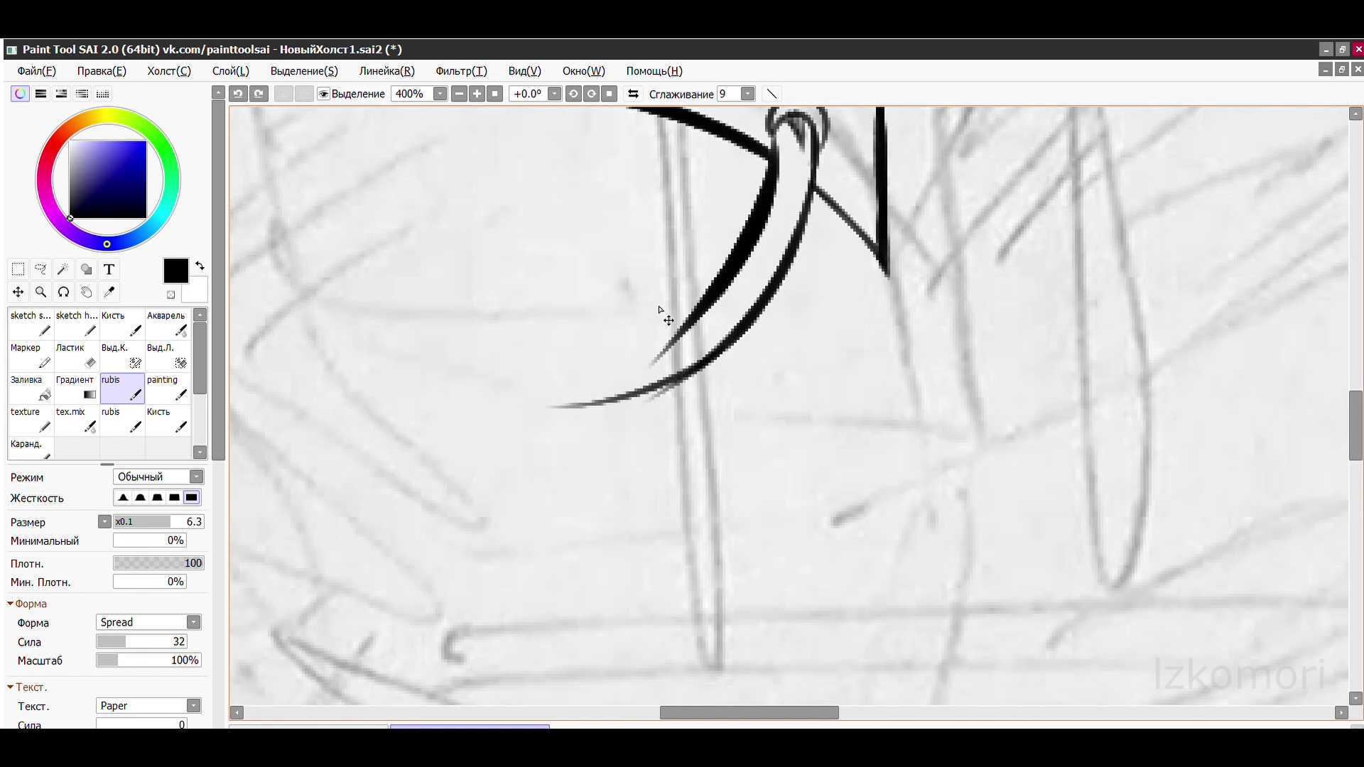
- Bend the drawstring's lower end outward to the left and finish it with a small tip
{"action": "left_click_drag", "start_coordinate": [691, 339], "coordinate": [522, 425]}
{"action": "key", "text": "ctrl+z"}
{"action": "left_click_drag", "start_coordinate": [686, 374], "coordinate": [527, 421]}
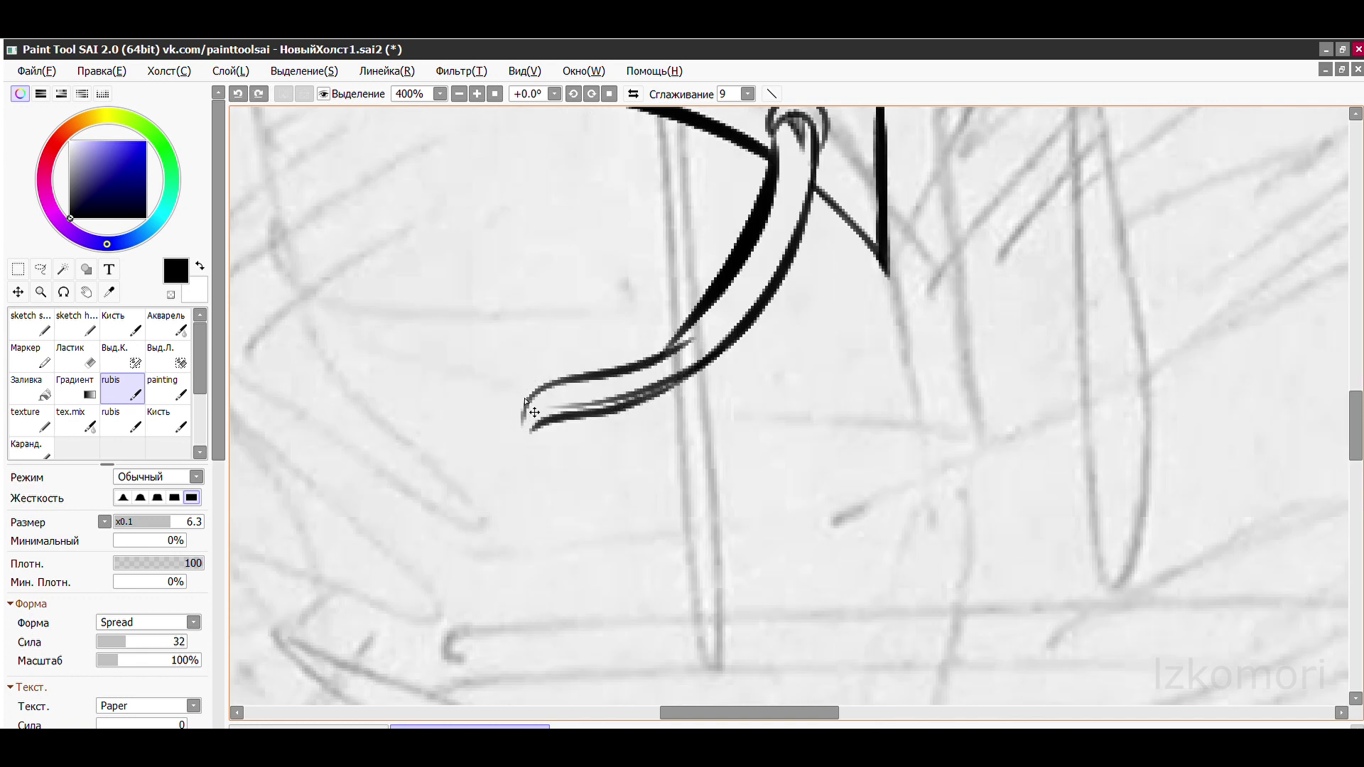
{"action": "scroll", "coordinate": [511, 425], "scroll_direction": "up", "scroll_amount": 3}
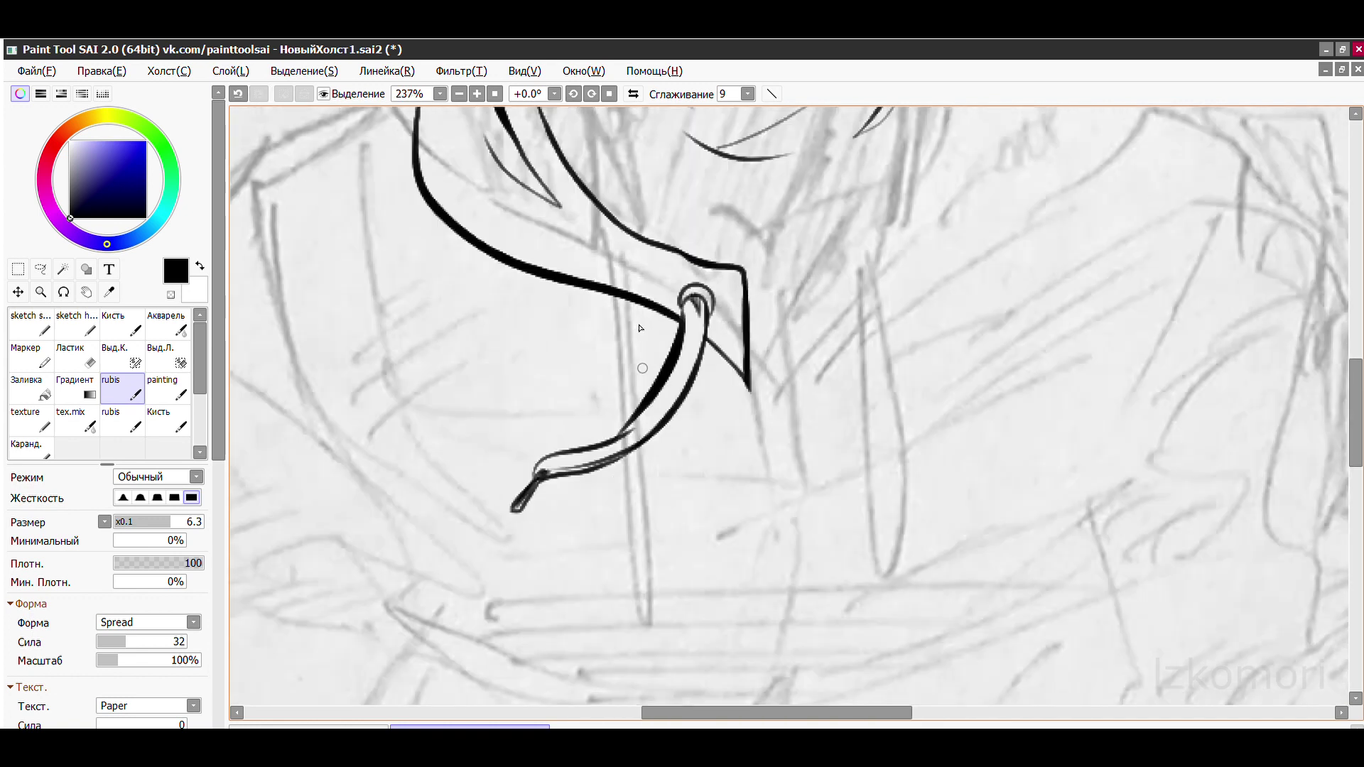
- Add hatching along the drawstring, around its eyelet and on its tip
{"action": "key", "text": "ctrl+z"}
{"action": "mouse_move", "coordinate": [767, 394]}
{"action": "left_mouse_down"}
{"action": "mouse_move", "coordinate": [633, 526]}
{"action": "mouse_move", "coordinate": [677, 462]}
{"action": "left_mouse_up"}
{"action": "scroll", "coordinate": [677, 462], "scroll_direction": "down", "scroll_amount": 2}
{"action": "left_click_drag", "start_coordinate": [753, 213], "coordinate": [698, 442]}
{"action": "scroll", "coordinate": [539, 426], "scroll_direction": "down", "scroll_amount": 3}
{"action": "scroll", "coordinate": [645, 228], "scroll_direction": "up", "scroll_amount": 4}
{"action": "mouse_move", "coordinate": [812, 527]}
{"action": "left_mouse_down"}
{"action": "mouse_move", "coordinate": [573, 420]}
{"action": "mouse_move", "coordinate": [810, 537]}
{"action": "left_mouse_up"}
{"action": "key", "text": "ctrl+z"}
{"action": "left_click_drag", "start_coordinate": [739, 511], "coordinate": [837, 526]}
{"action": "scroll", "coordinate": [837, 526], "scroll_direction": "down", "scroll_amount": 5}
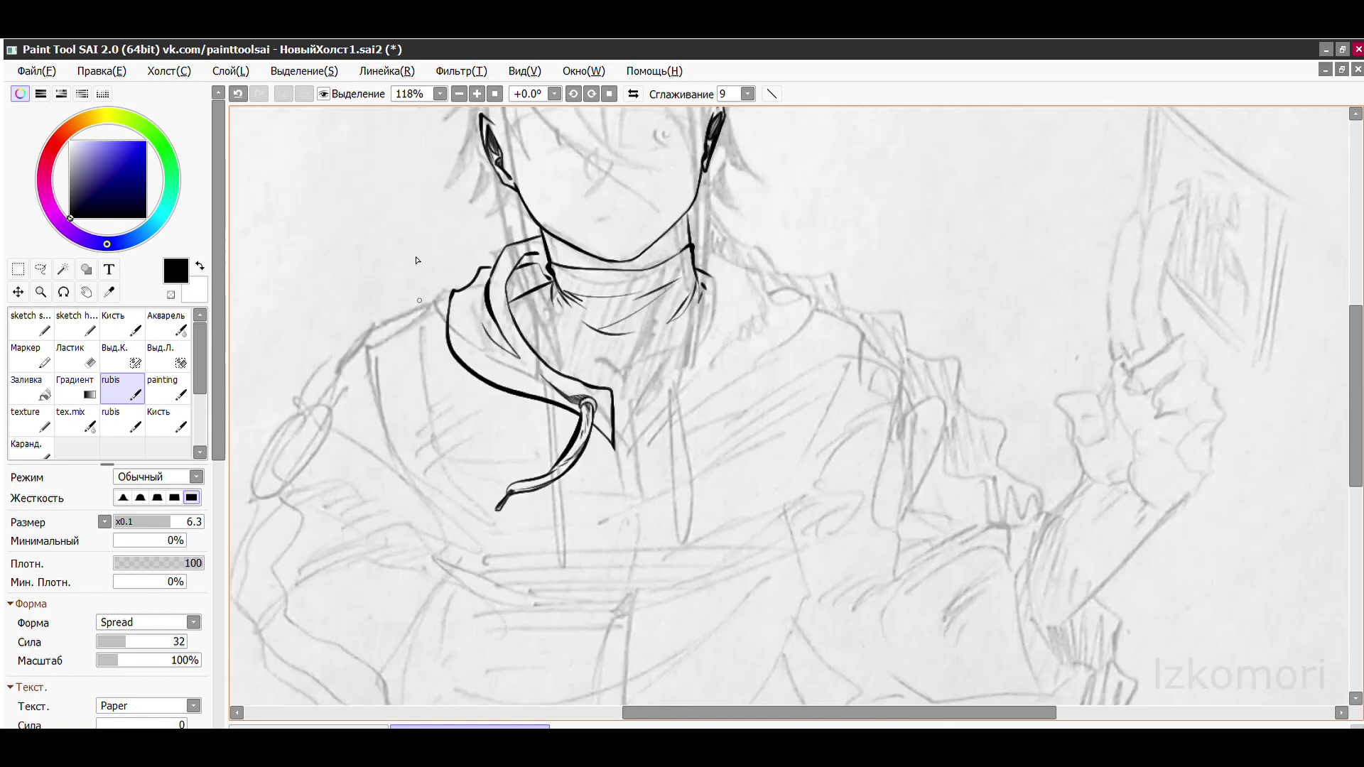
- Outline the shadow folds on the left part of the hood and fill them with hatching
{"action": "scroll", "coordinate": [640, 405], "scroll_direction": "up", "scroll_amount": 4}
{"action": "left_click_drag", "start_coordinate": [643, 295], "coordinate": [589, 473]}
{"action": "left_click_drag", "start_coordinate": [628, 241], "coordinate": [547, 426]}
{"action": "left_click_drag", "start_coordinate": [664, 185], "coordinate": [615, 337]}
{"action": "left_click_drag", "start_coordinate": [608, 263], "coordinate": [650, 395]}
{"action": "left_click_drag", "start_coordinate": [631, 284], "coordinate": [703, 449]}
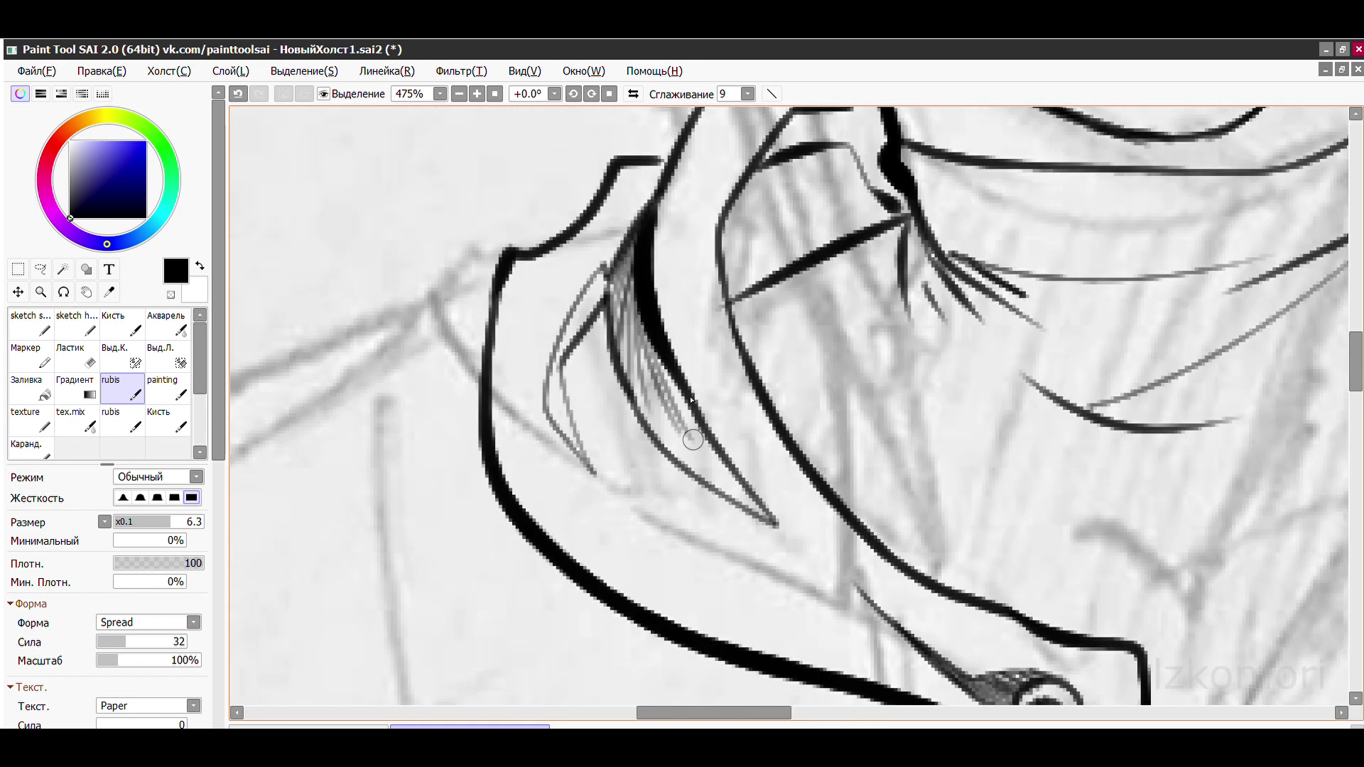
{"action": "left_click_drag", "start_coordinate": [661, 363], "coordinate": [774, 529]}
{"action": "left_click_drag", "start_coordinate": [707, 489], "coordinate": [601, 279]}
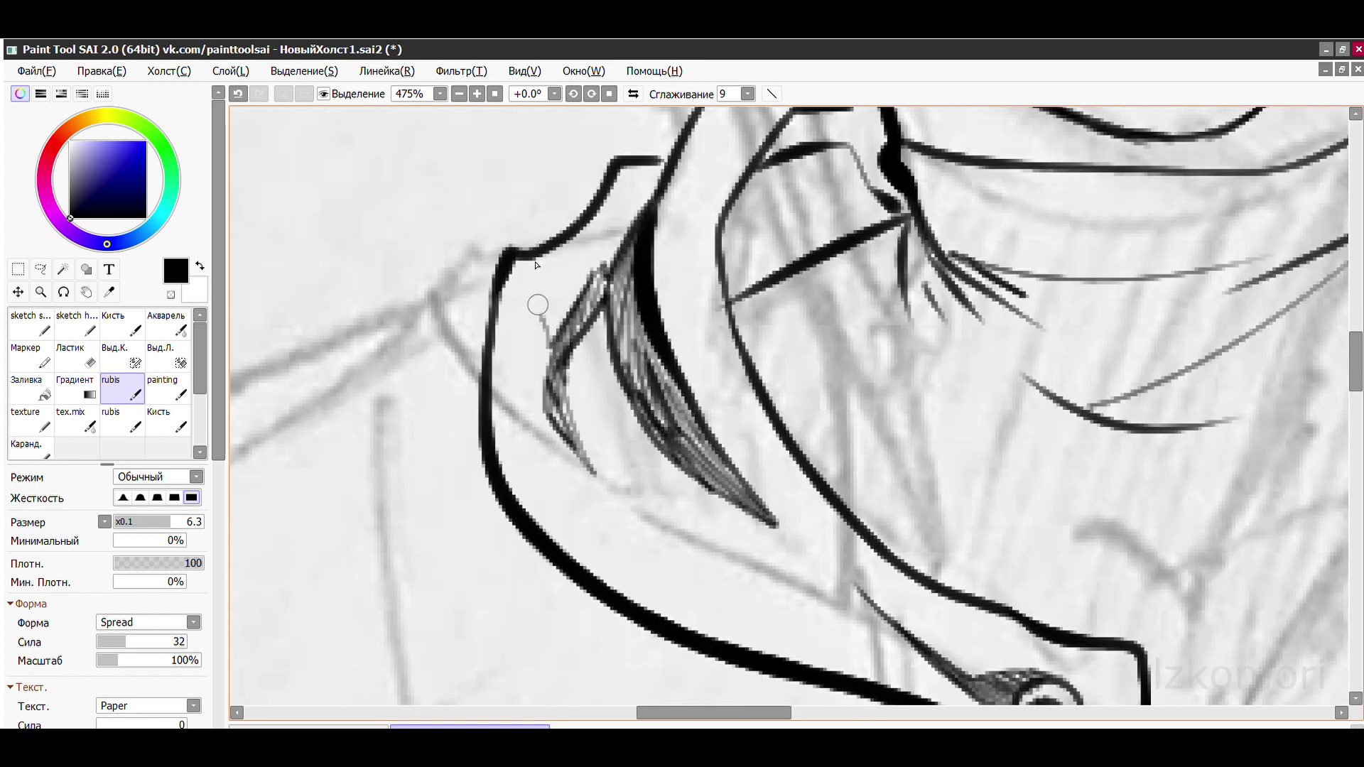
{"action": "scroll", "coordinate": [568, 390], "scroll_direction": "down", "scroll_amount": 4}
{"action": "scroll", "coordinate": [697, 488], "scroll_direction": "up", "scroll_amount": 4}
{"action": "scroll", "coordinate": [697, 487], "scroll_direction": "down", "scroll_amount": 5}
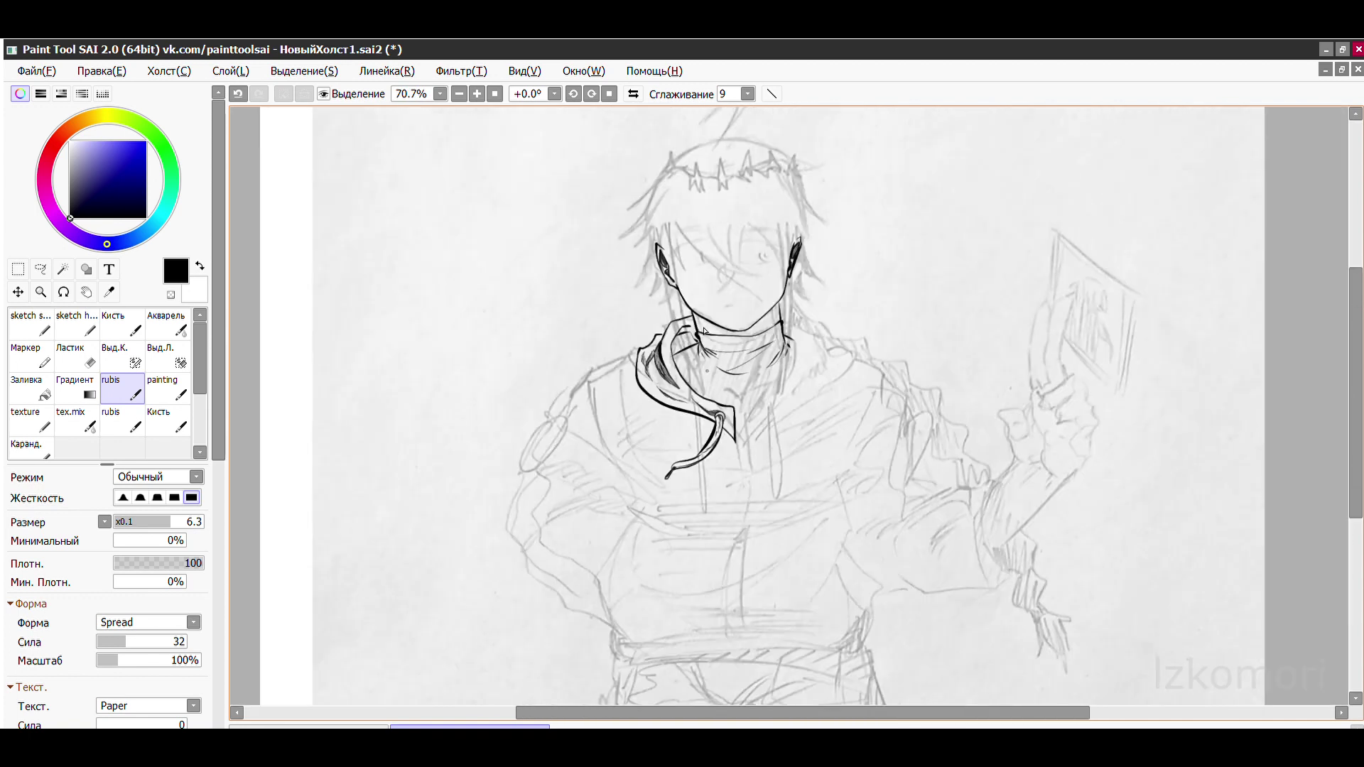
- Rework the opening between hood and neck and fill its lower part with dense black shading
{"action": "scroll", "coordinate": [656, 355], "scroll_direction": "up", "scroll_amount": 6}
{"action": "scroll", "coordinate": [656, 355], "scroll_direction": "down", "scroll_amount": 6}
{"action": "scroll", "coordinate": [625, 455], "scroll_direction": "up", "scroll_amount": 7}
{"action": "key", "text": "e"}
{"action": "left_click_drag", "start_coordinate": [532, 490], "coordinate": [763, 398]}
{"action": "key", "text": "b"}
{"action": "mouse_move", "coordinate": [543, 427]}
{"action": "left_mouse_down"}
{"action": "mouse_move", "coordinate": [763, 384]}
{"action": "mouse_move", "coordinate": [513, 449]}
{"action": "left_mouse_up"}
{"action": "left_click_drag", "start_coordinate": [754, 291], "coordinate": [581, 397]}
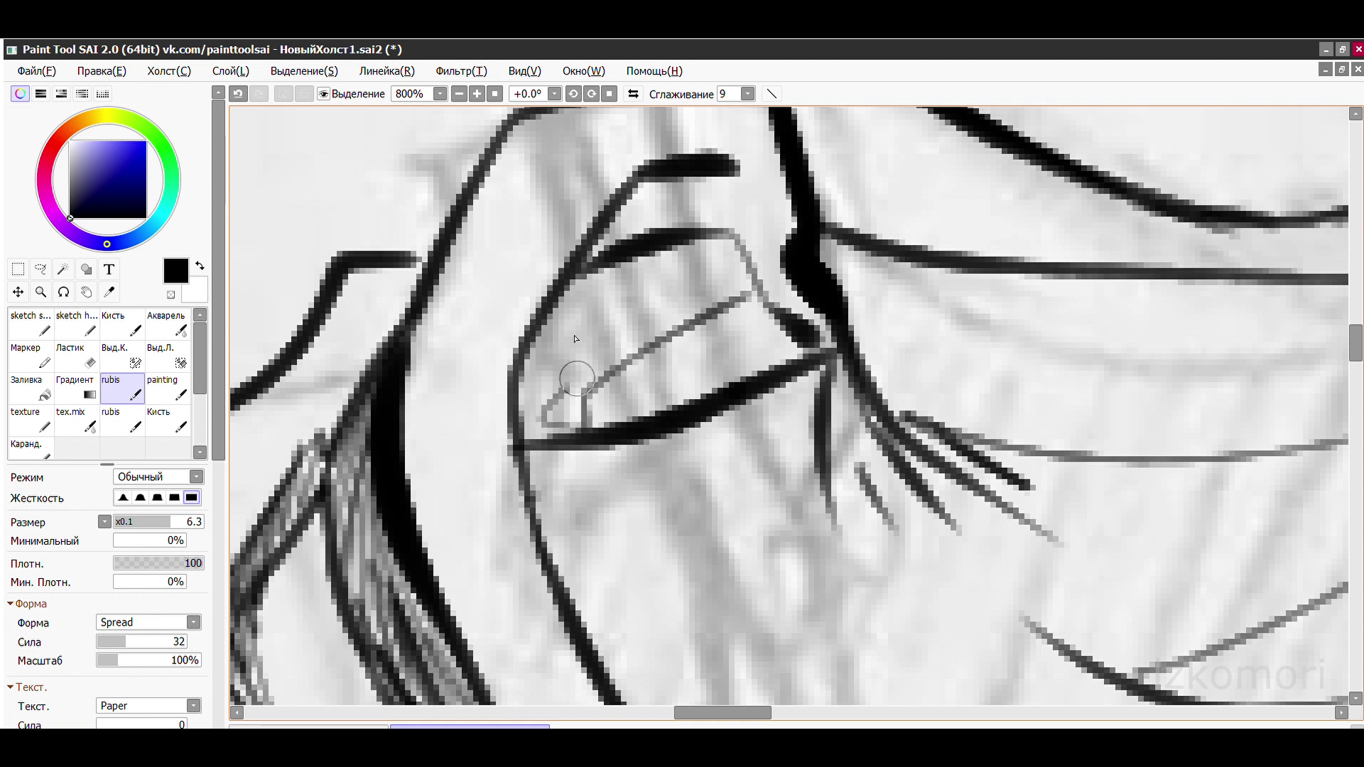
{"action": "mouse_move", "coordinate": [747, 305]}
{"action": "left_mouse_down"}
{"action": "mouse_move", "coordinate": [589, 427]}
{"action": "mouse_move", "coordinate": [710, 341]}
{"action": "left_mouse_up"}
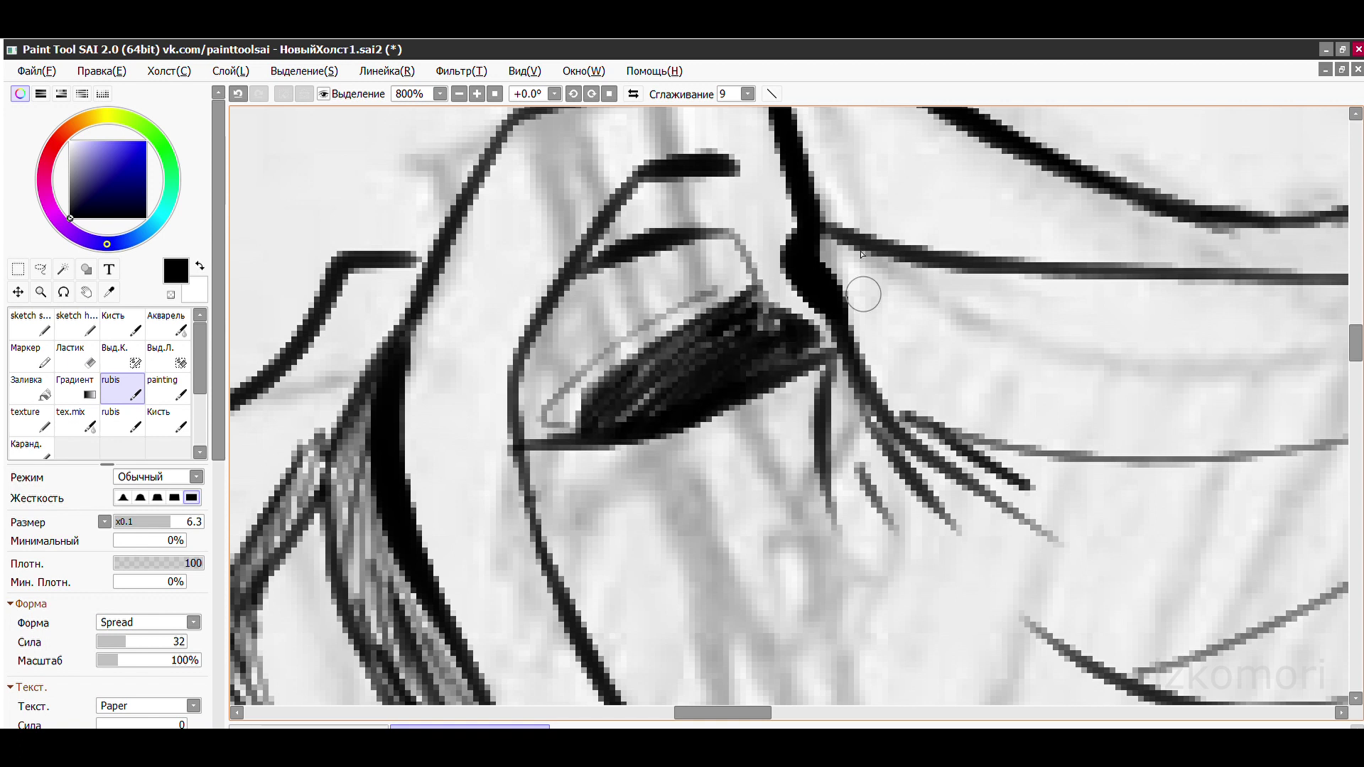
- Shade the narrow strip between the hood's inner edge and the left neck line
{"action": "left_click_drag", "start_coordinate": [862, 294], "coordinate": [812, 401]}
{"action": "left_click_drag", "start_coordinate": [739, 174], "coordinate": [682, 363]}
{"action": "left_click_drag", "start_coordinate": [742, 199], "coordinate": [685, 334]}
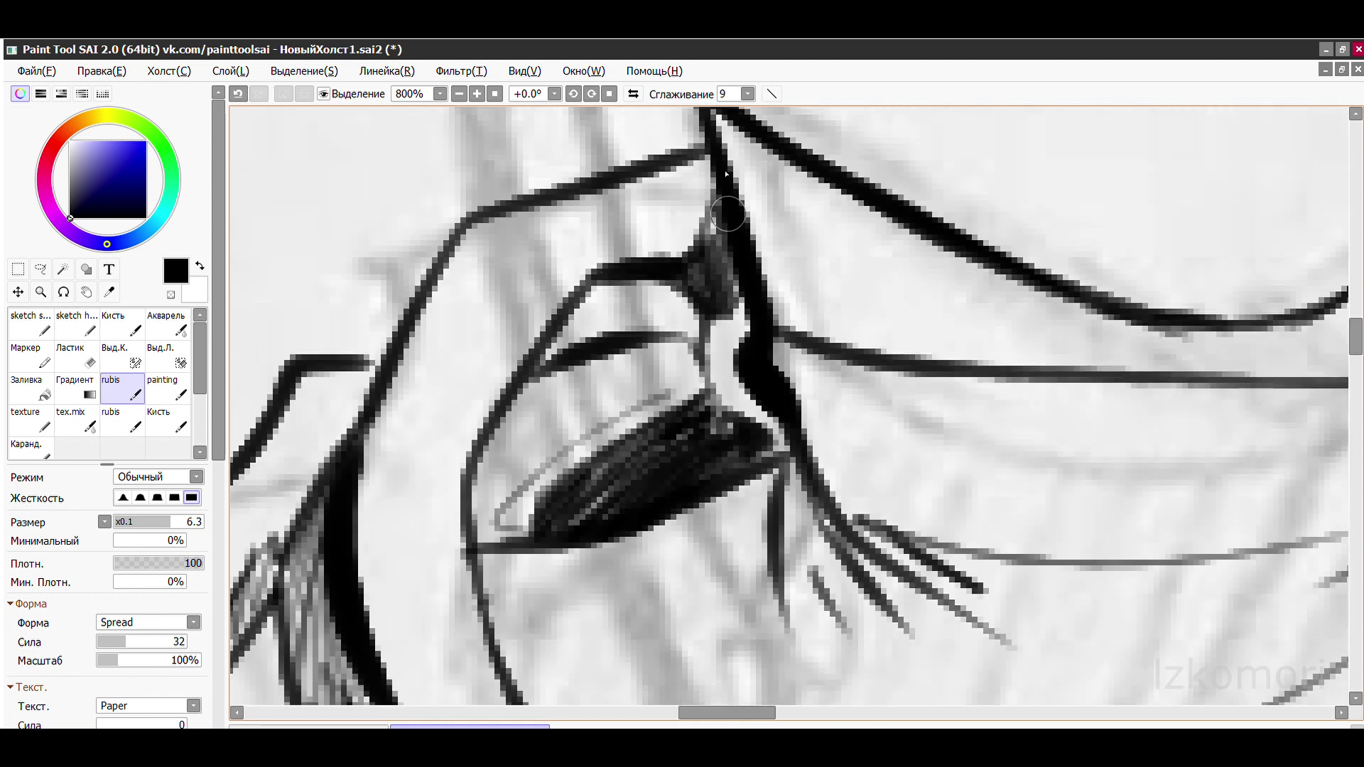
{"action": "left_click_drag", "start_coordinate": [710, 249], "coordinate": [782, 483]}
- Extend the black shading over the remaining folds inside the hood beside the neck
{"action": "scroll", "coordinate": [557, 362], "scroll_direction": "up", "scroll_amount": 1}
{"action": "left_click_drag", "start_coordinate": [558, 362], "coordinate": [470, 543]}
{"action": "left_click_drag", "start_coordinate": [587, 320], "coordinate": [428, 593]}
{"action": "left_click_drag", "start_coordinate": [513, 446], "coordinate": [428, 599]}
{"action": "scroll", "coordinate": [551, 478], "scroll_direction": "down", "scroll_amount": 2}
{"action": "scroll", "coordinate": [522, 357], "scroll_direction": "up", "scroll_amount": 1}
{"action": "left_click_drag", "start_coordinate": [802, 230], "coordinate": [672, 365]}
{"action": "left_click_drag", "start_coordinate": [835, 231], "coordinate": [725, 337]}
{"action": "scroll", "coordinate": [783, 265], "scroll_direction": "down", "scroll_amount": 8}
{"action": "scroll", "coordinate": [784, 265], "scroll_direction": "down", "scroll_amount": 5}
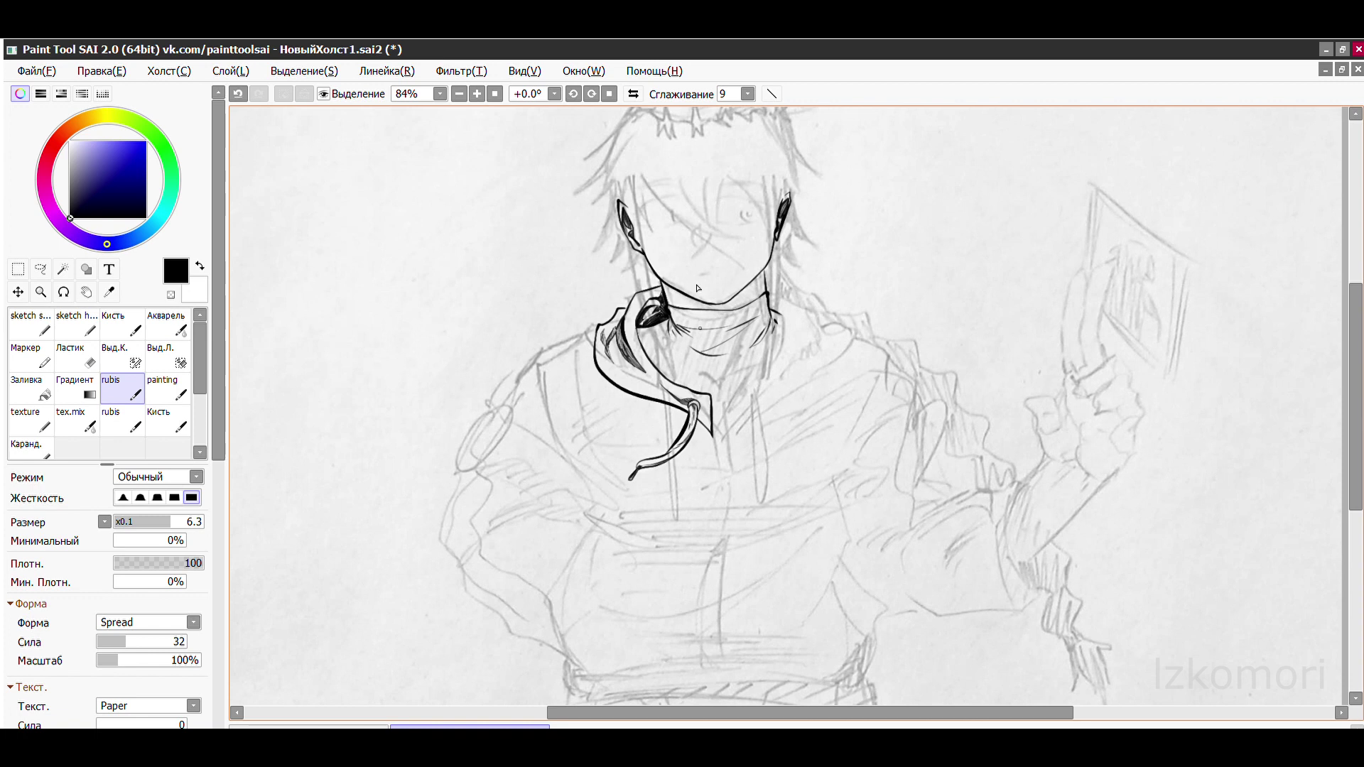
- Try a rectangular selection around the inked hood and collar
{"action": "scroll", "coordinate": [693, 311], "scroll_direction": "up", "scroll_amount": 4}
{"action": "key", "text": "m"}
{"action": "left_click_drag", "start_coordinate": [396, 189], "coordinate": [852, 624]}
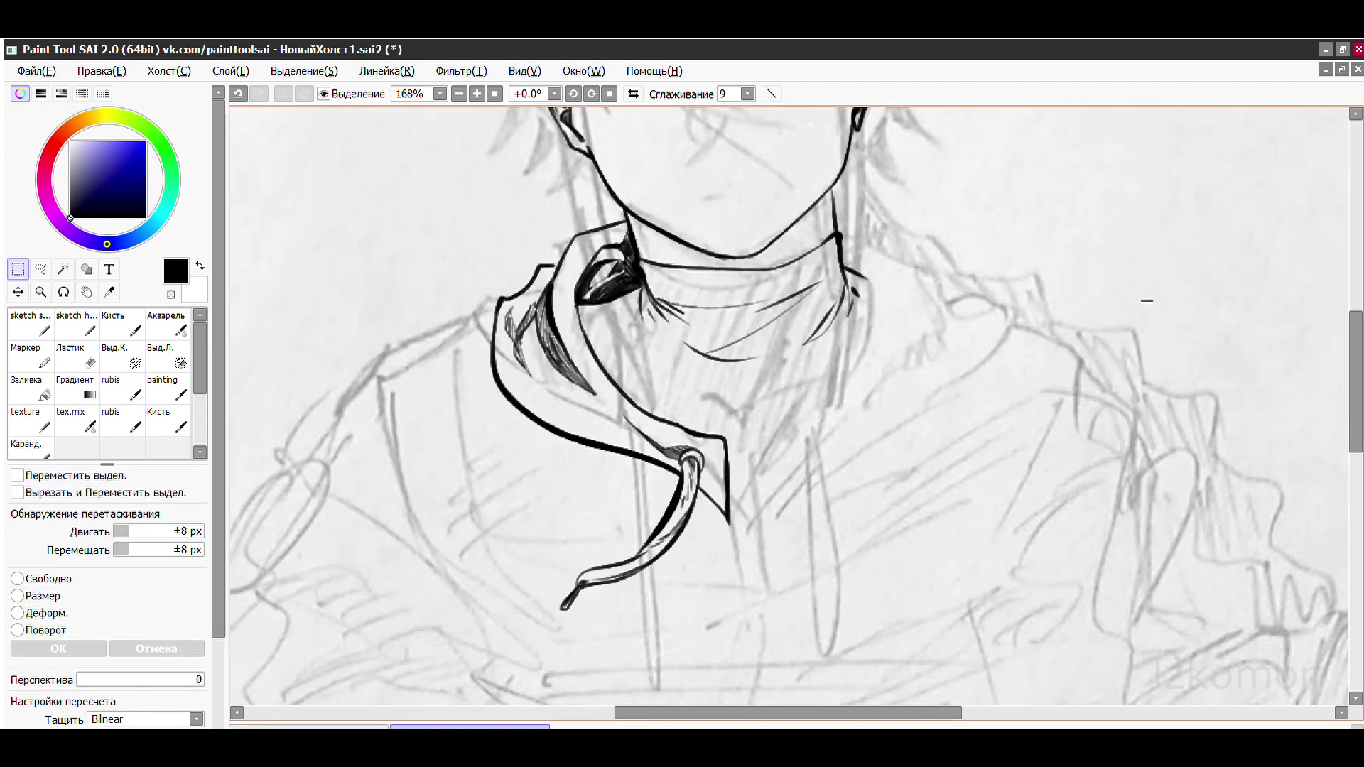
- Remove the black shading from the hood's left opening, folds and drawstring, keeping only the clean outlines
{"action": "key", "text": "ctrl+z"}
{"action": "key", "text": "ctrl+z"}
{"action": "key", "text": "ctrl+z"}
{"action": "key", "text": "ctrl+z"}
{"action": "left_click", "coordinate": [259, 94]}
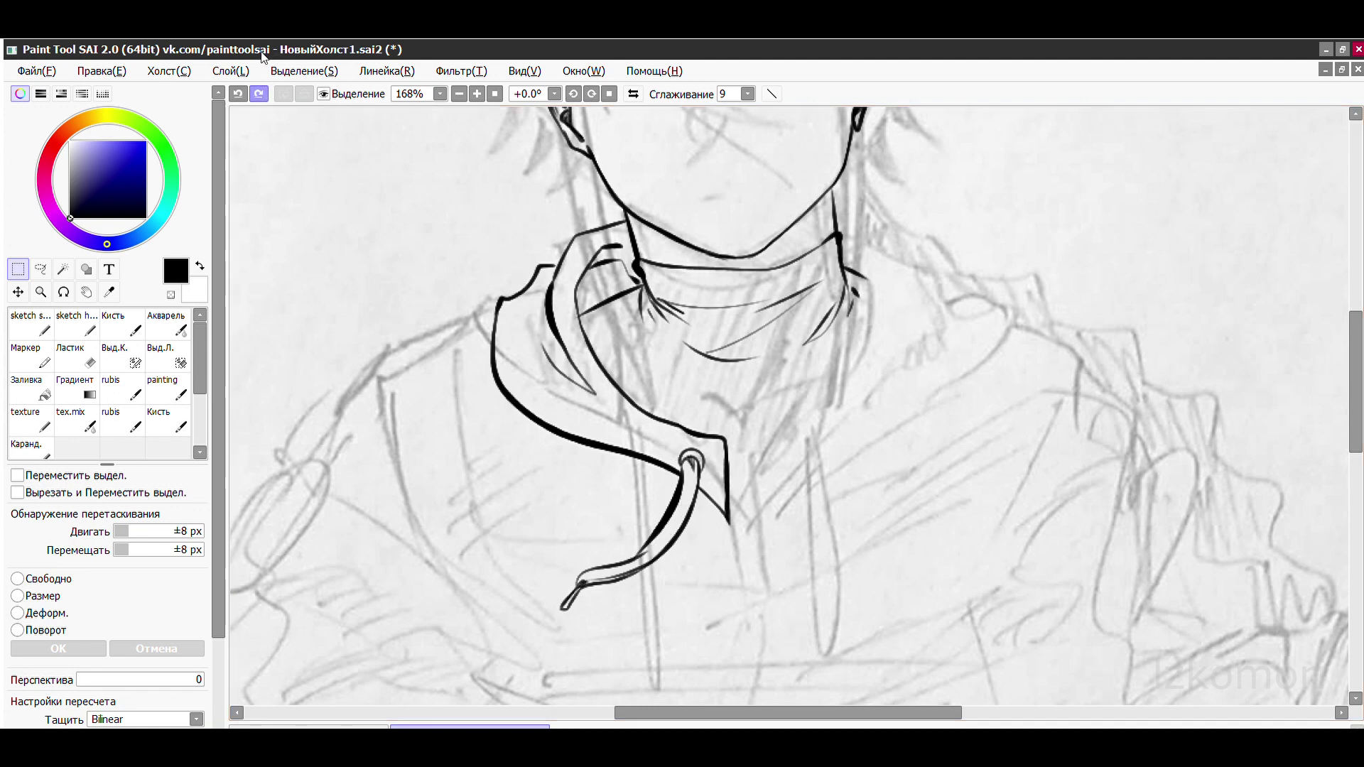
{"action": "scroll", "coordinate": [788, 405], "scroll_direction": "up", "scroll_amount": 3}
{"action": "scroll", "coordinate": [789, 405], "scroll_direction": "down", "scroll_amount": 5}
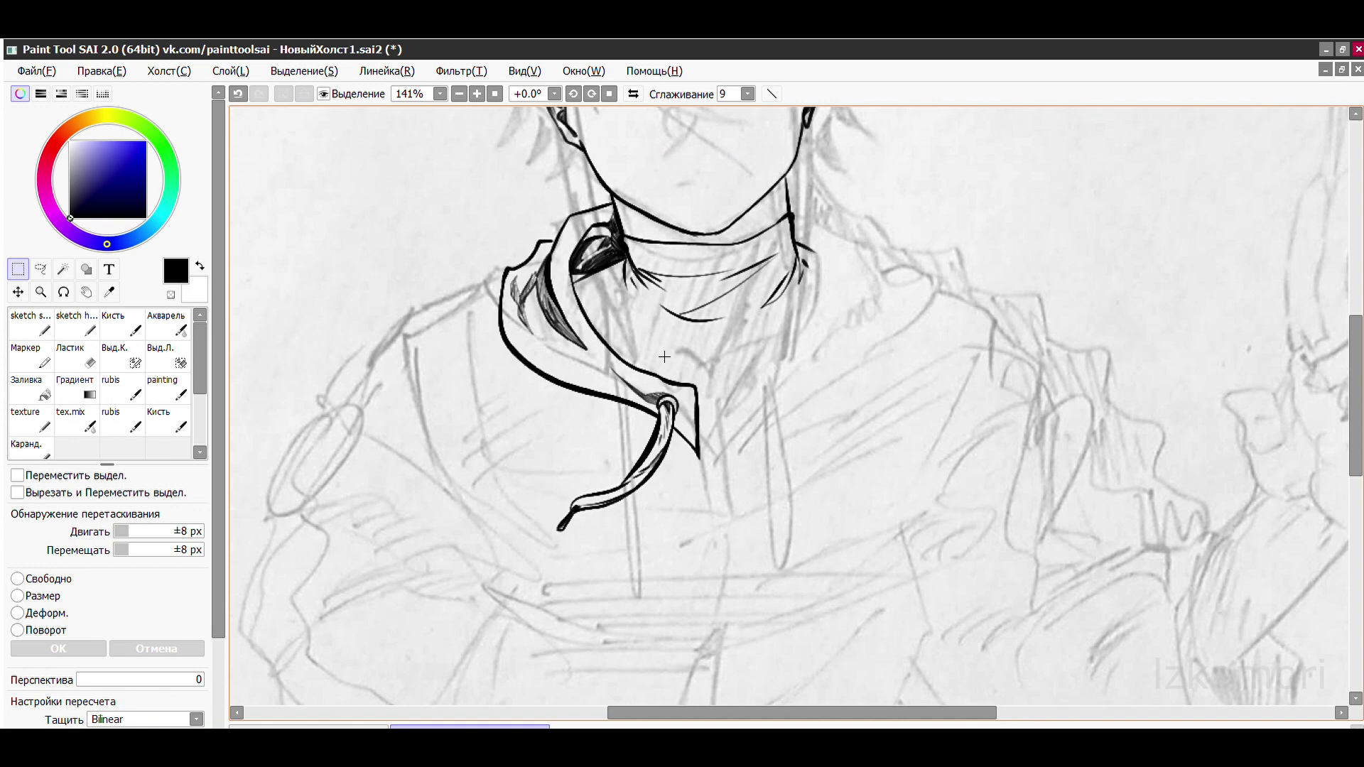
{"action": "scroll", "coordinate": [584, 246], "scroll_direction": "up", "scroll_amount": 5}
{"action": "left_click", "coordinate": [124, 390]}
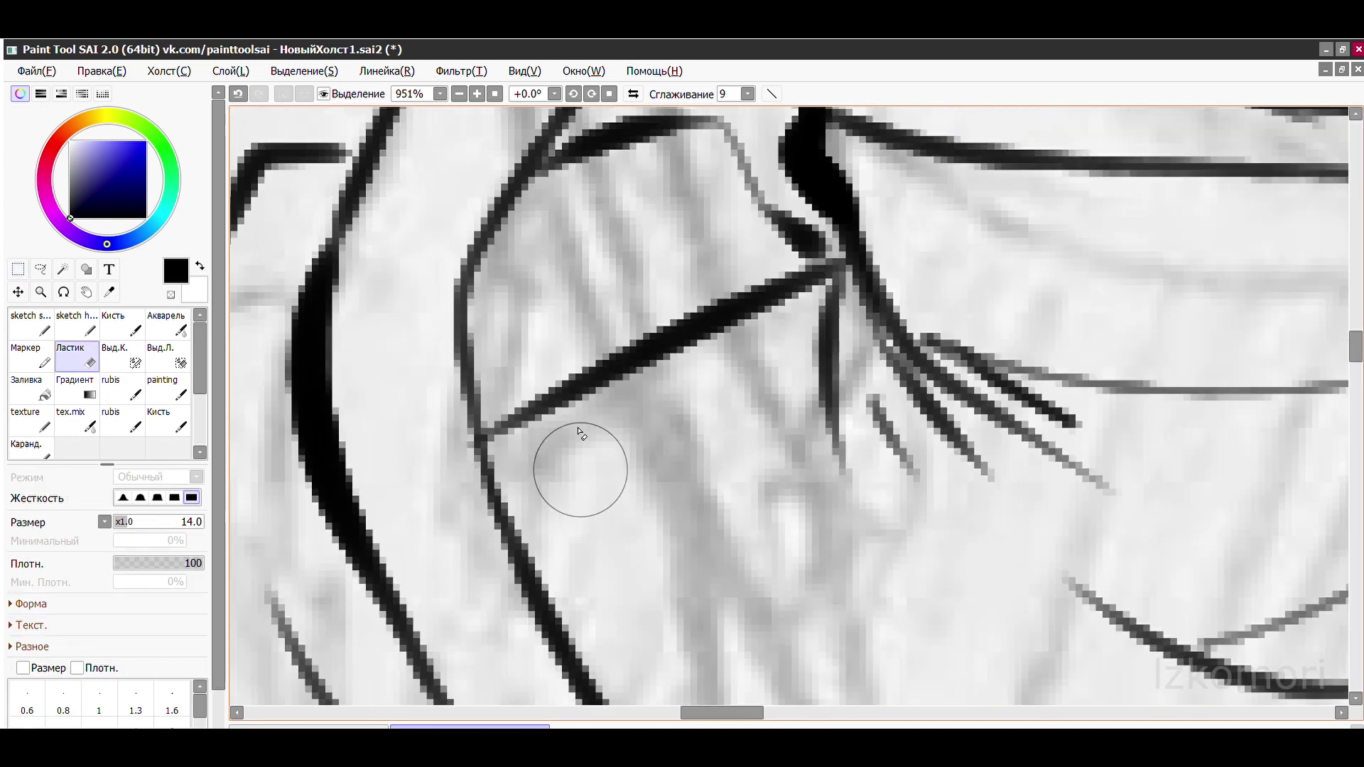
{"action": "key", "text": "ctrl+z"}
- Ink the hood's right inner edge from the neck line down along the collar
{"action": "scroll", "coordinate": [497, 340], "scroll_direction": "down", "scroll_amount": 3}
{"action": "left_click_drag", "start_coordinate": [625, 358], "coordinate": [746, 330]}
{"action": "scroll", "coordinate": [1087, 264], "scroll_direction": "down", "scroll_amount": 2}
{"action": "scroll", "coordinate": [1088, 264], "scroll_direction": "up", "scroll_amount": 3}
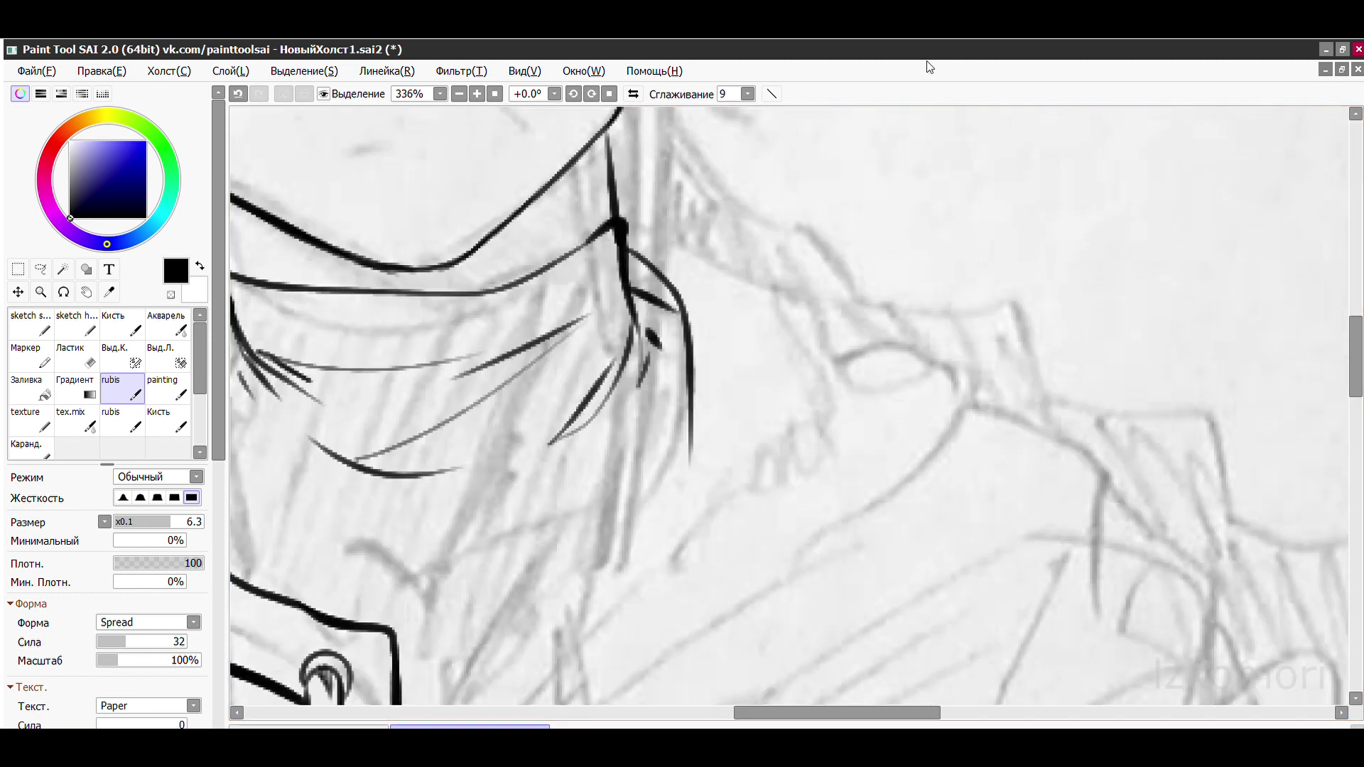
{"action": "scroll", "coordinate": [667, 229], "scroll_direction": "down", "scroll_amount": 2}
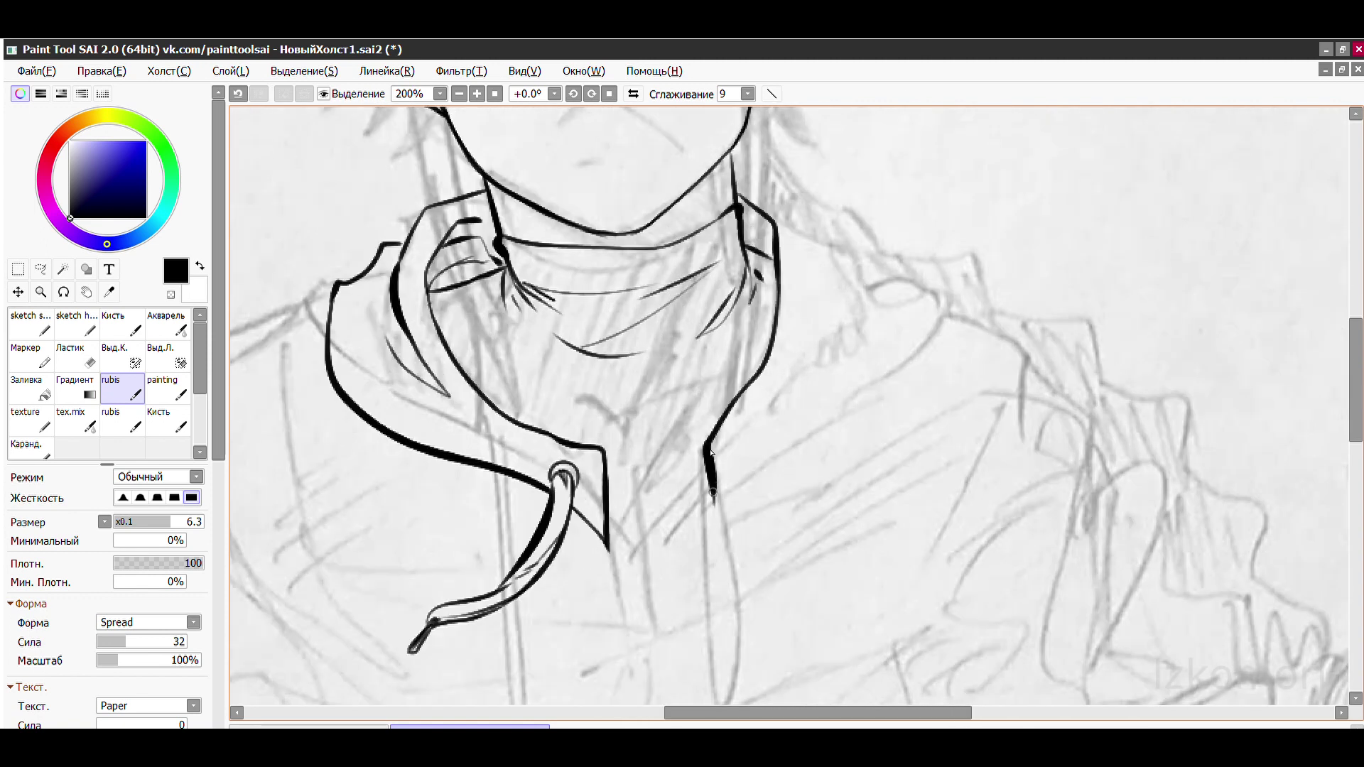
- Rework the lower right inner edge into a smooth curve ending in the pointed tip of the hood's front opening
{"action": "left_click_drag", "start_coordinate": [711, 452], "coordinate": [714, 512]}
{"action": "scroll", "coordinate": [714, 497], "scroll_direction": "down", "scroll_amount": 3}
{"action": "scroll", "coordinate": [782, 355], "scroll_direction": "up", "scroll_amount": 4}
{"action": "key", "text": "ctrl+z"}
{"action": "key", "text": "ctrl+y"}
{"action": "key", "text": "ctrl+z"}
{"action": "key", "text": "ctrl+y"}
{"action": "key", "text": "ctrl+z"}
{"action": "key", "text": "ctrl+y"}
{"action": "scroll", "coordinate": [845, 248], "scroll_direction": "up", "scroll_amount": 1}
{"action": "key", "text": "ctrl+z"}
{"action": "key", "text": "ctrl+y"}
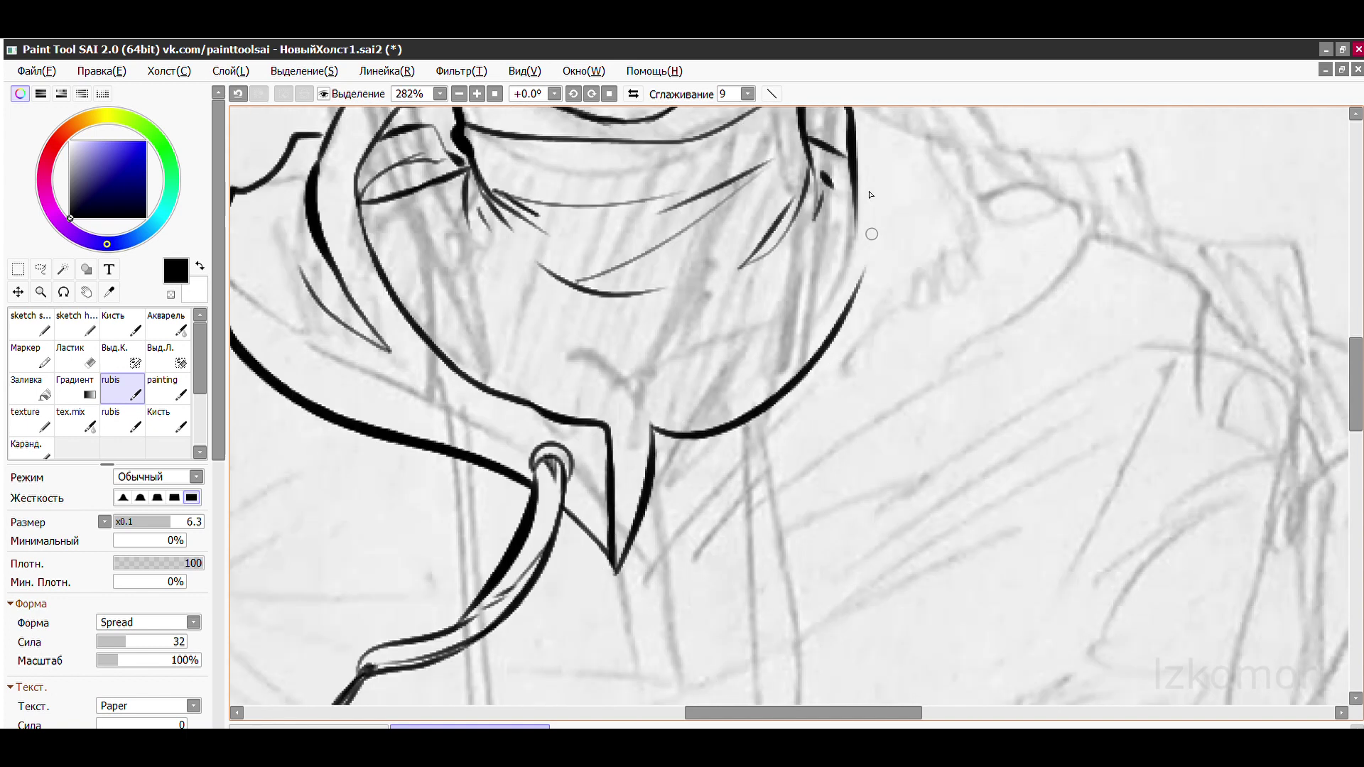
- Redraw the upper right inner edge and ink the small folds where the hood meets the neck
{"action": "scroll", "coordinate": [864, 292], "scroll_direction": "up", "scroll_amount": 2}
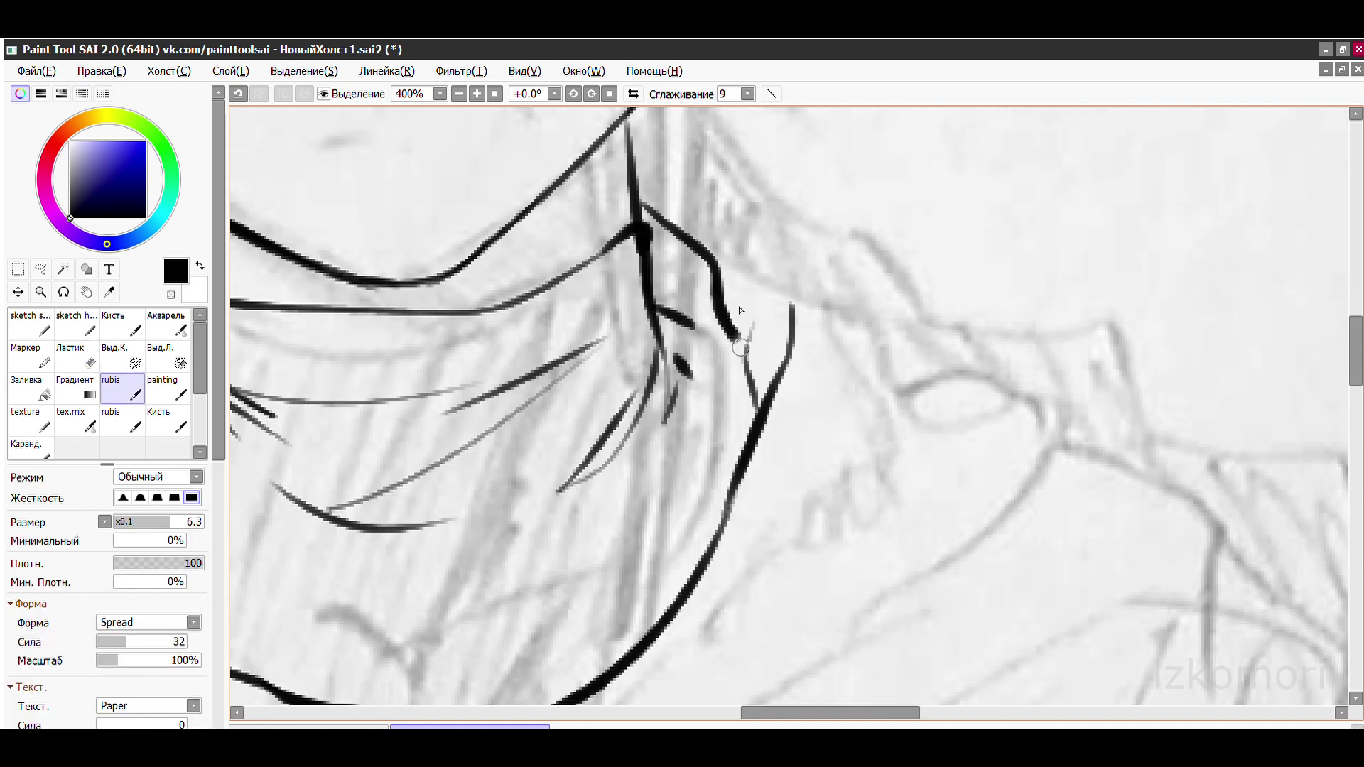
{"action": "scroll", "coordinate": [689, 226], "scroll_direction": "up", "scroll_amount": 2}
{"action": "mouse_move", "coordinate": [584, 205]}
{"action": "left_mouse_down"}
{"action": "mouse_move", "coordinate": [695, 309]}
{"action": "mouse_move", "coordinate": [764, 323]}
{"action": "mouse_move", "coordinate": [883, 381]}
{"action": "left_mouse_up"}
{"action": "key", "text": "ctrl+z"}
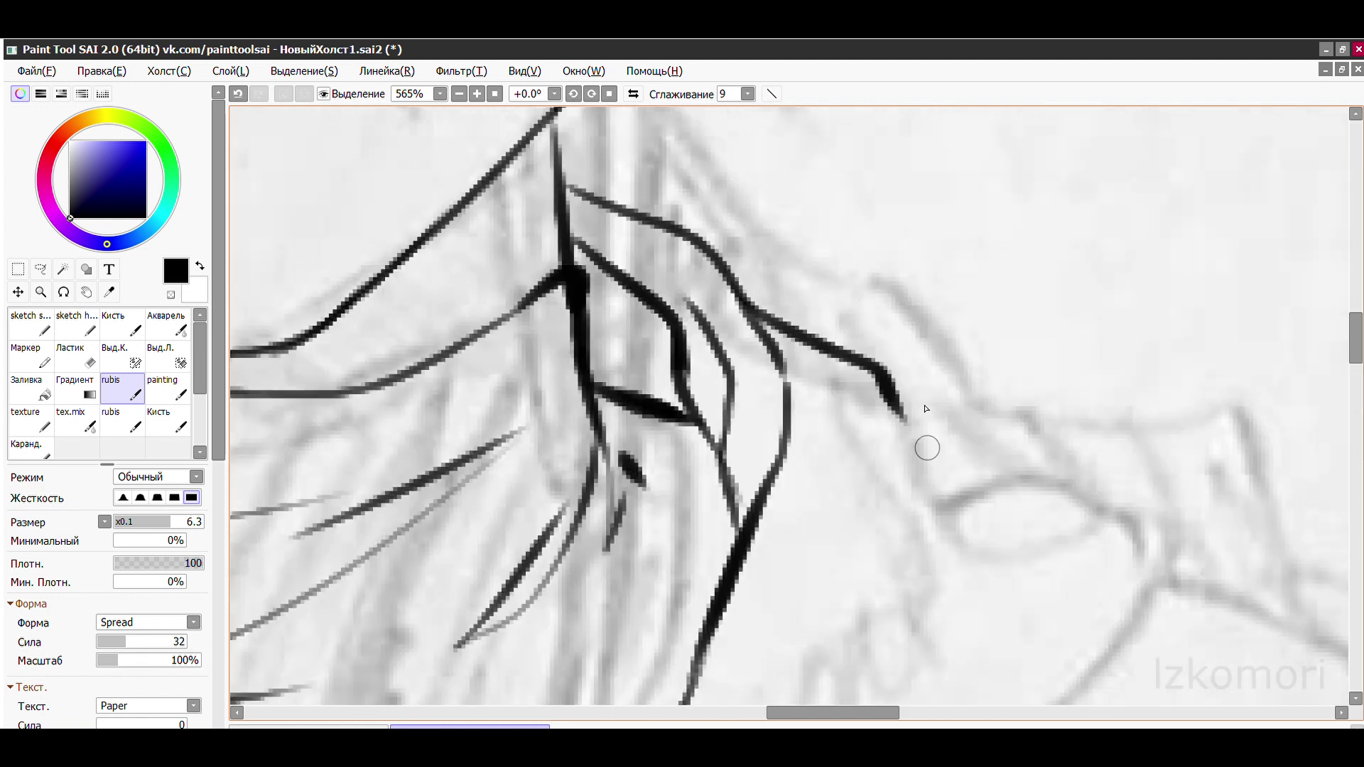
- Rework the hood's upper right rim into a jagged outline leading towards the shoulder
{"action": "key", "text": "ctrl+z"}
{"action": "left_click_drag", "start_coordinate": [766, 323], "coordinate": [841, 420]}
{"action": "left_click_drag", "start_coordinate": [803, 356], "coordinate": [1005, 435]}
{"action": "key", "text": "ctrl+z"}
{"action": "scroll", "coordinate": [742, 276], "scroll_direction": "down", "scroll_amount": 2}
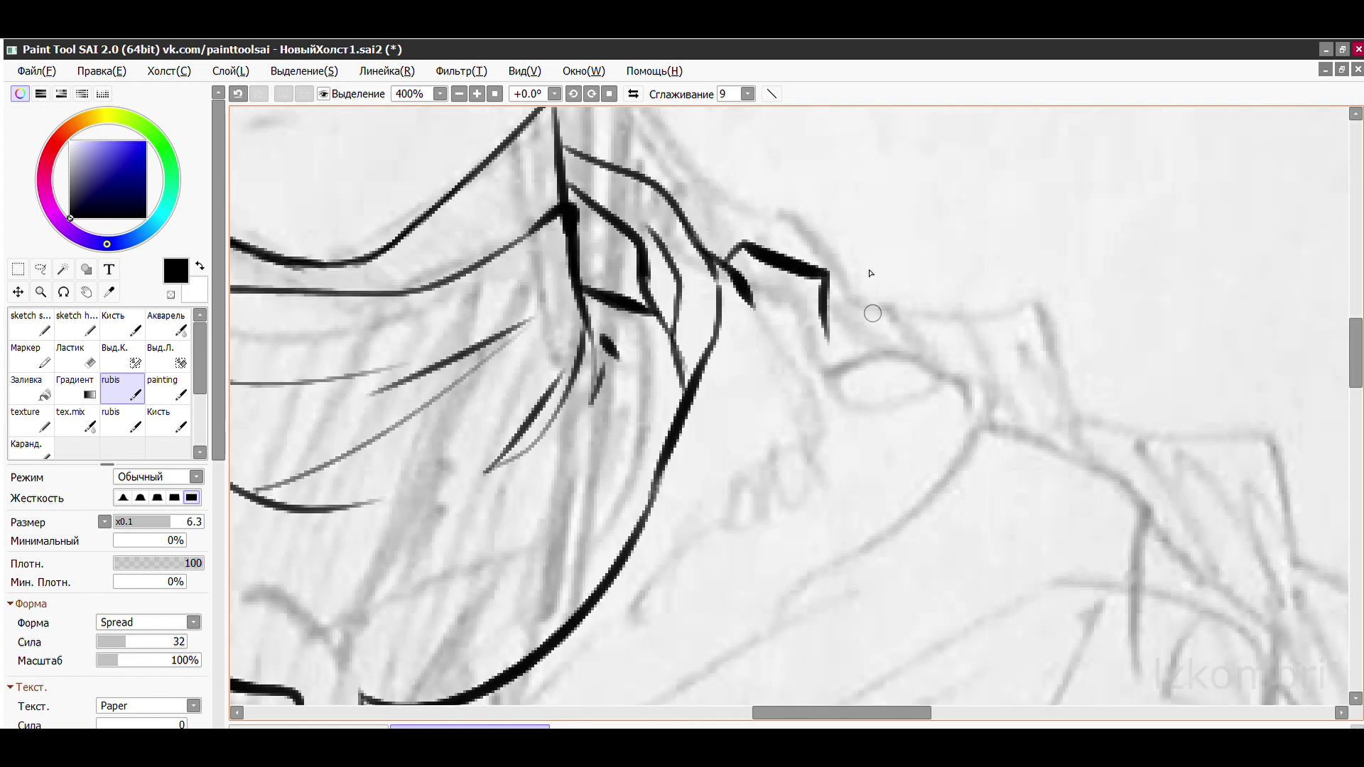
- Ink the hood's right outer edge as a long curve from the front tip up to the shoulder
{"action": "scroll", "coordinate": [850, 292], "scroll_direction": "down", "scroll_amount": 1}
{"action": "mouse_move", "coordinate": [870, 245]}
{"action": "left_mouse_down"}
{"action": "mouse_move", "coordinate": [724, 511]}
{"action": "mouse_move", "coordinate": [541, 669]}
{"action": "left_mouse_up"}
{"action": "key", "text": "ctrl+z"}
{"action": "scroll", "coordinate": [870, 249], "scroll_direction": "down", "scroll_amount": 3}
{"action": "scroll", "coordinate": [873, 247], "scroll_direction": "up", "scroll_amount": 3}
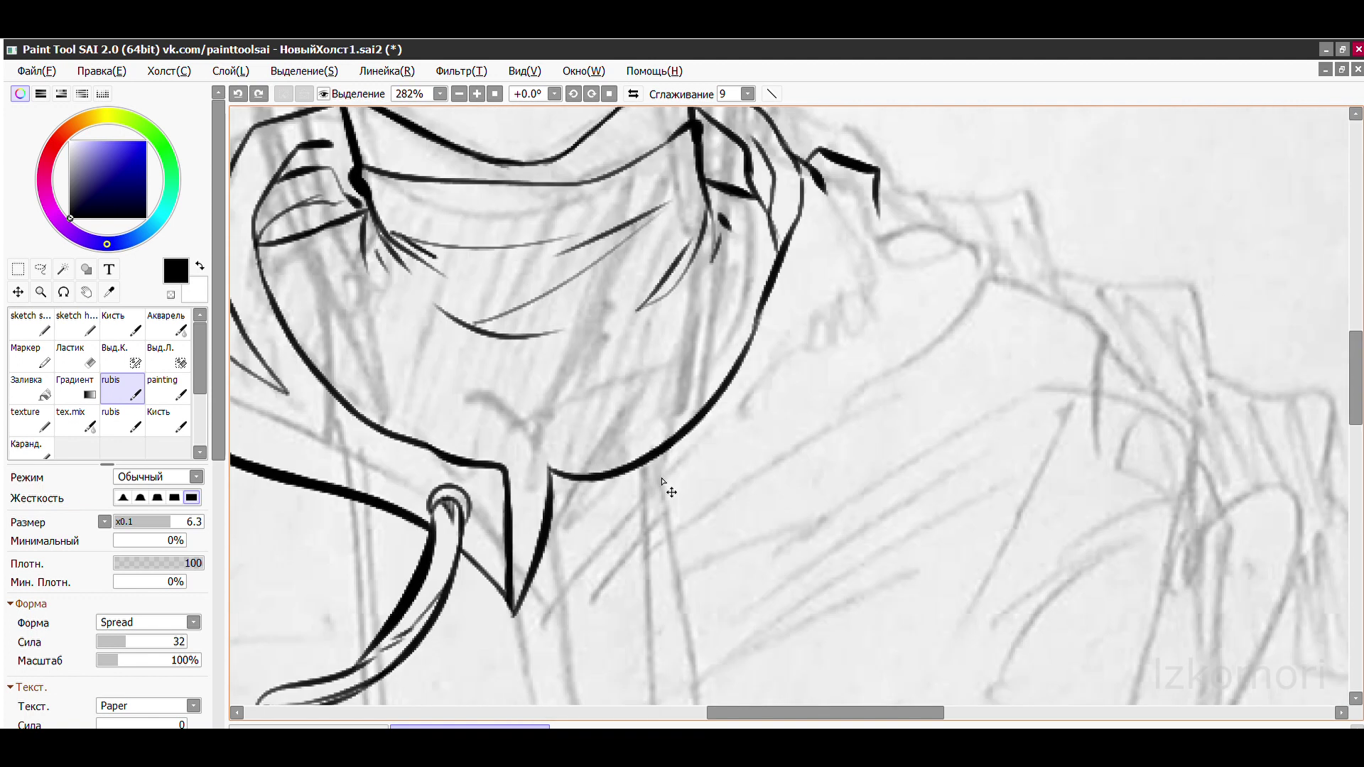
{"action": "mouse_move", "coordinate": [515, 615]}
{"action": "left_mouse_down"}
{"action": "mouse_move", "coordinate": [788, 398]}
{"action": "mouse_move", "coordinate": [923, 223]}
{"action": "left_mouse_up"}
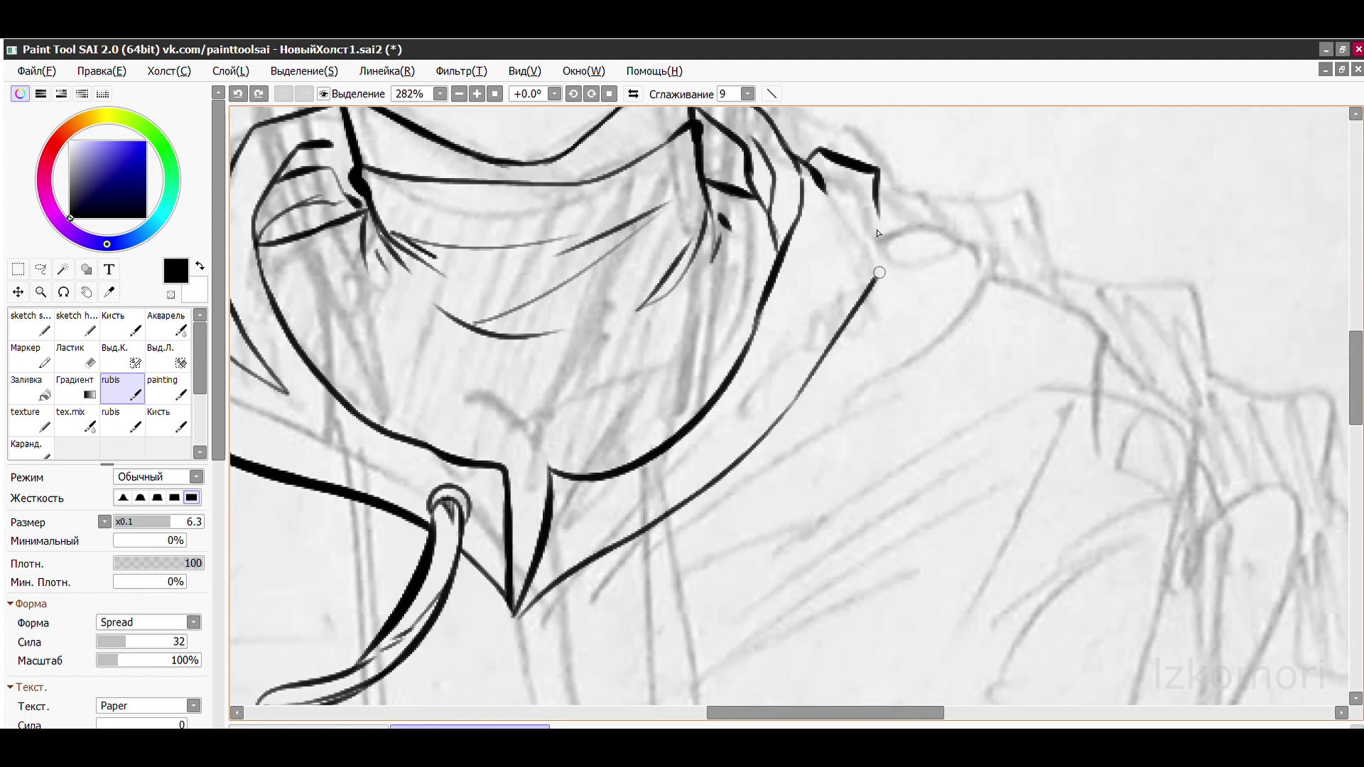
{"action": "scroll", "coordinate": [923, 205], "scroll_direction": "down", "scroll_amount": 3}
- Redraw the right rim's connecting line and ink the deep fold and thin crease inside the hood's right side
{"action": "scroll", "coordinate": [862, 206], "scroll_direction": "up", "scroll_amount": 5}
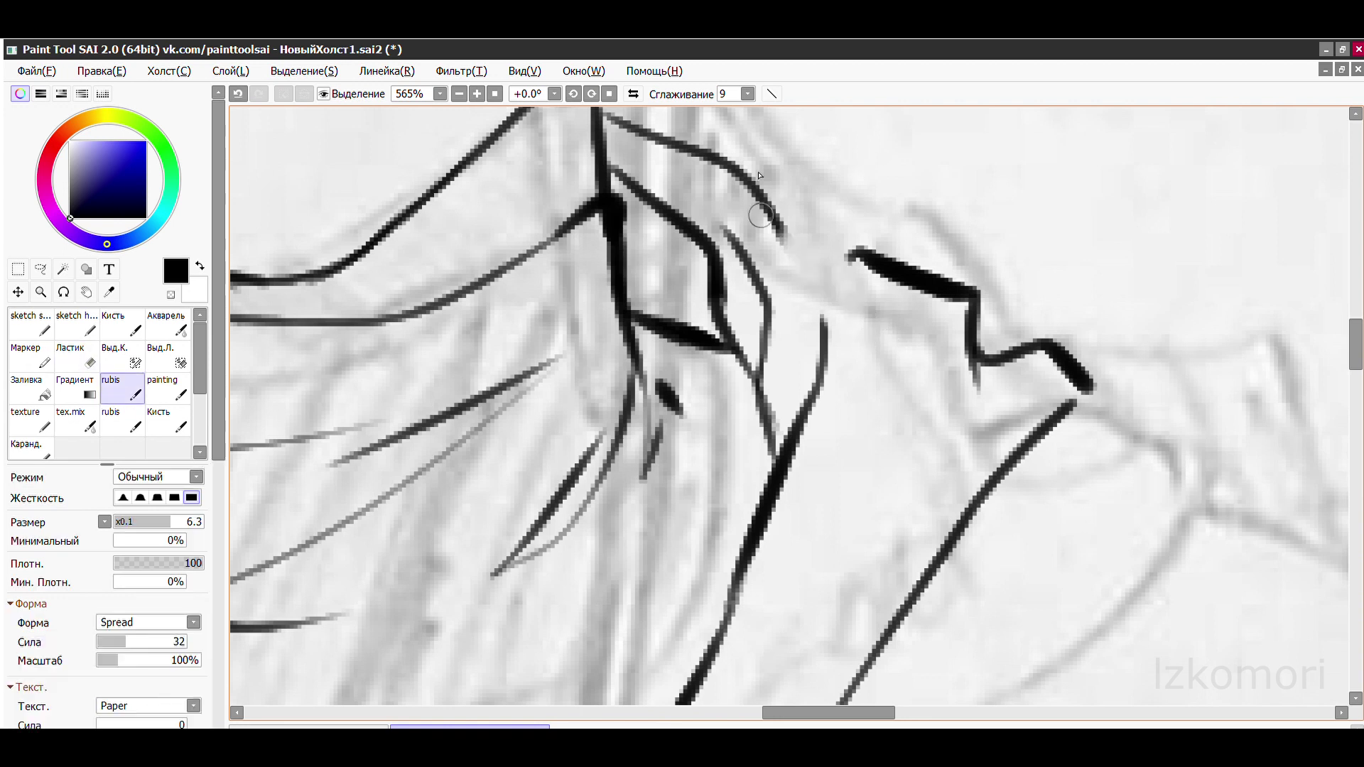
{"action": "key", "text": "ctrl+z"}
{"action": "key", "text": "ctrl+z"}
{"action": "mouse_move", "coordinate": [742, 173]}
{"action": "left_mouse_down"}
{"action": "mouse_move", "coordinate": [863, 307]}
{"action": "mouse_move", "coordinate": [816, 649]}
{"action": "left_mouse_up"}
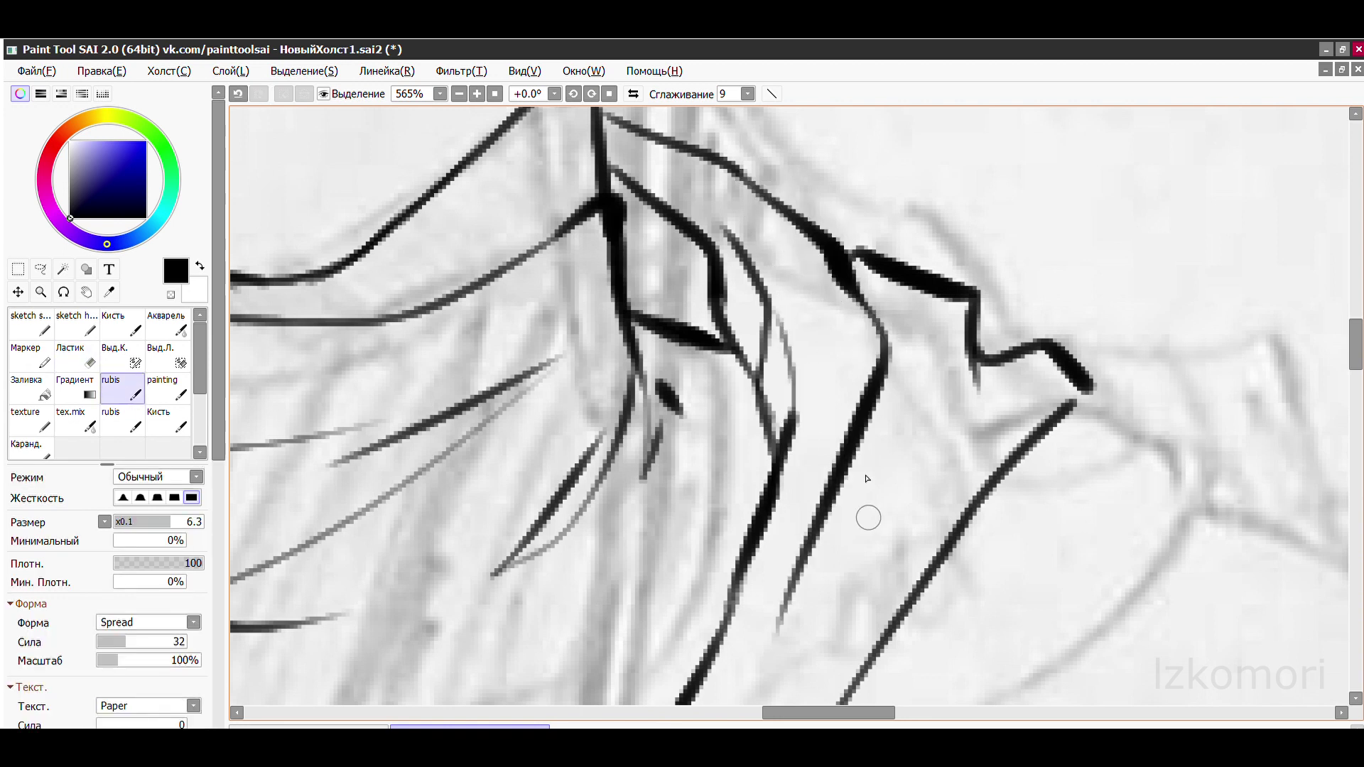
{"action": "scroll", "coordinate": [816, 649], "scroll_direction": "down", "scroll_amount": 1}
{"action": "left_click_drag", "start_coordinate": [983, 185], "coordinate": [824, 415]}
{"action": "scroll", "coordinate": [733, 495], "scroll_direction": "down", "scroll_amount": 3}
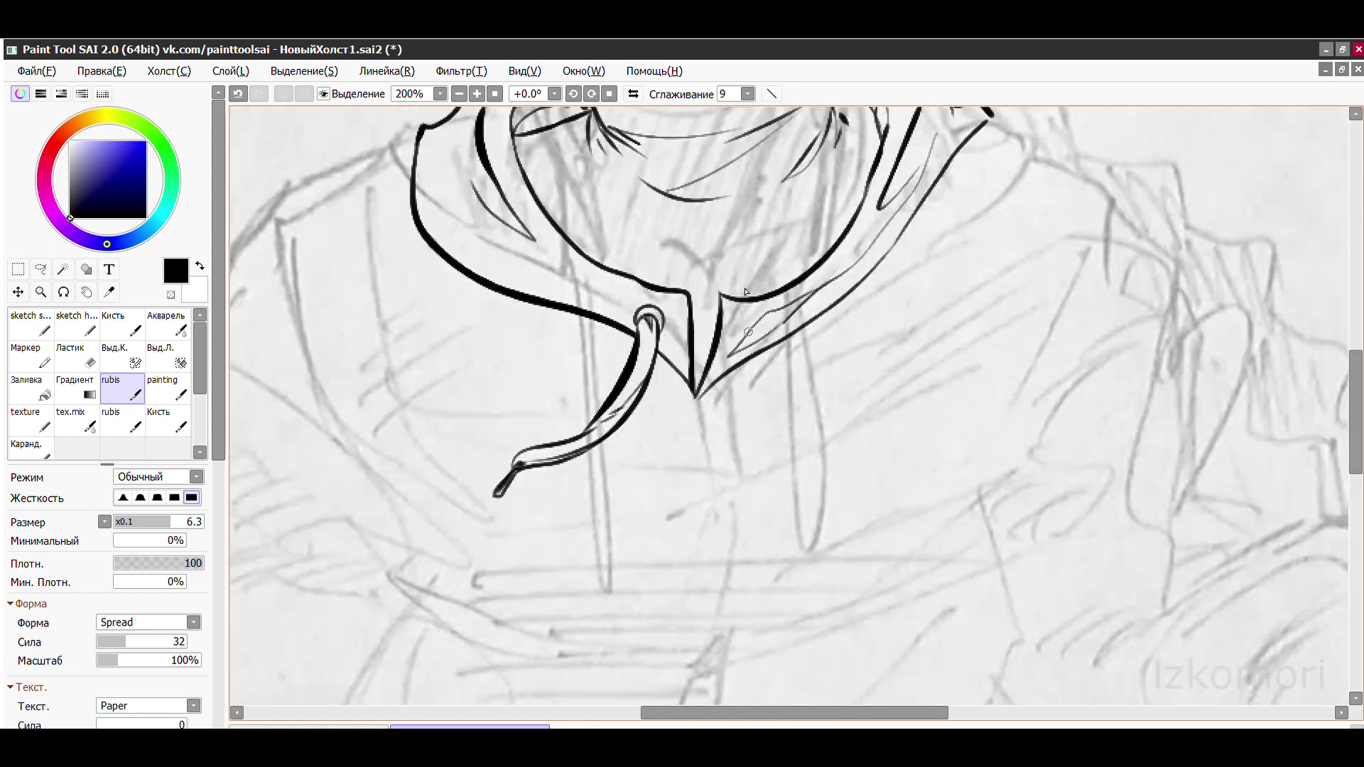
- Ink the right drawstring as a curved double line hanging from the hood and ending in a dark tip
{"action": "scroll", "coordinate": [608, 419], "scroll_direction": "up", "scroll_amount": 4}
{"action": "left_click_drag", "start_coordinate": [680, 366], "coordinate": [593, 411]}
{"action": "mouse_move", "coordinate": [684, 389]}
{"action": "left_mouse_down"}
{"action": "mouse_move", "coordinate": [626, 411]}
{"action": "mouse_move", "coordinate": [600, 657]}
{"action": "mouse_move", "coordinate": [650, 529]}
{"action": "left_mouse_up"}
{"action": "key", "text": "ctrl+z"}
{"action": "mouse_move", "coordinate": [710, 254]}
{"action": "left_mouse_down"}
{"action": "mouse_move", "coordinate": [663, 603]}
{"action": "mouse_move", "coordinate": [760, 640]}
{"action": "left_mouse_up"}
{"action": "scroll", "coordinate": [862, 526], "scroll_direction": "up", "scroll_amount": 1}
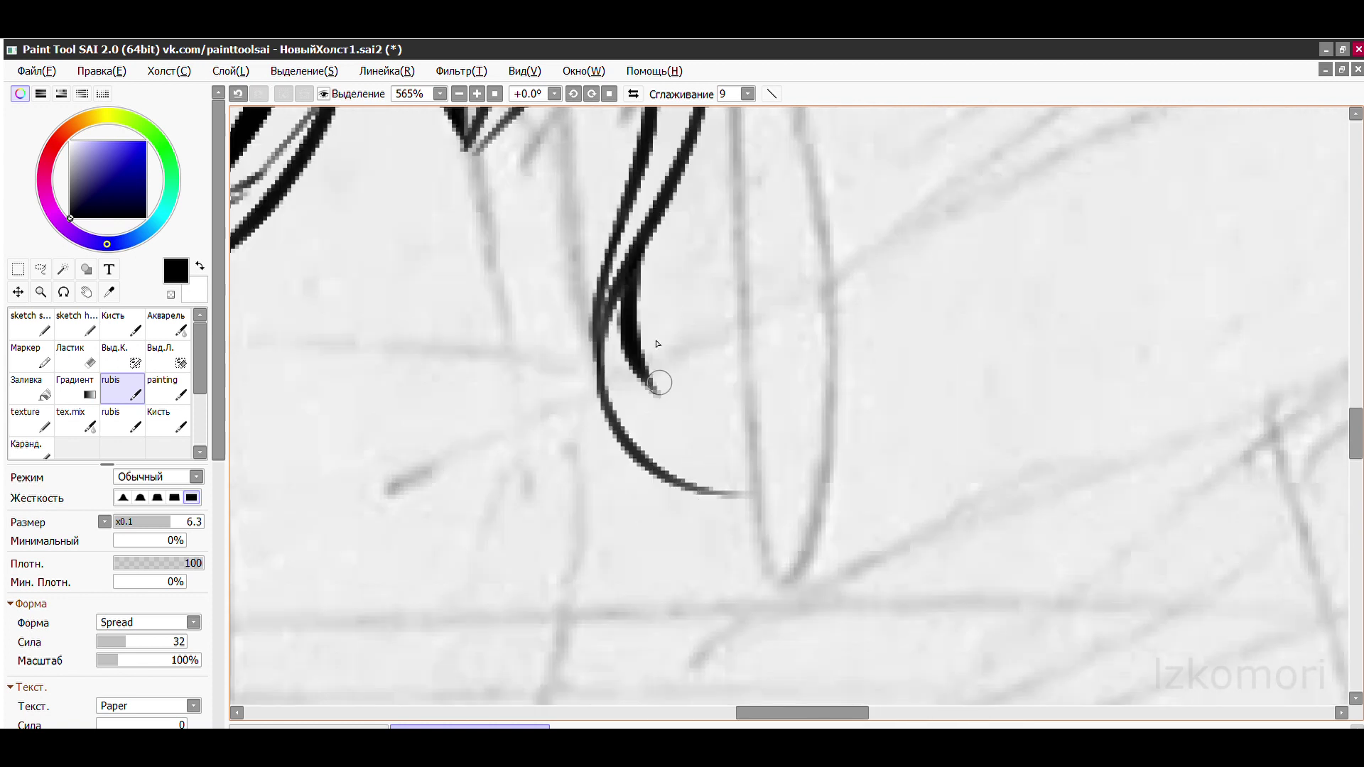
{"action": "left_click_drag", "start_coordinate": [625, 355], "coordinate": [780, 476]}
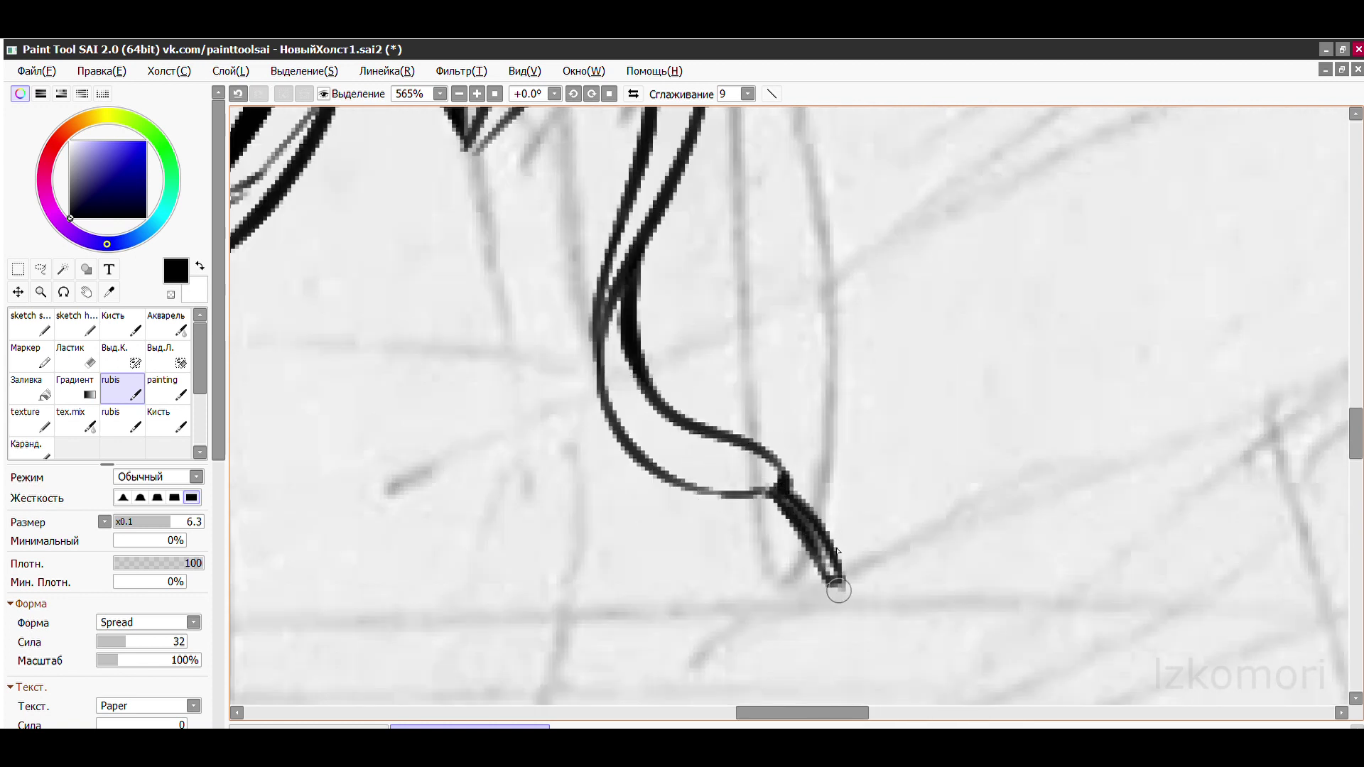
- Refine the right drawstring's eyelet and add small shading strokes where the cord comes out
{"action": "scroll", "coordinate": [831, 540], "scroll_direction": "down", "scroll_amount": 5}
{"action": "scroll", "coordinate": [786, 455], "scroll_direction": "up", "scroll_amount": 5}
{"action": "left_click_drag", "start_coordinate": [664, 327], "coordinate": [686, 476]}
{"action": "scroll", "coordinate": [730, 323], "scroll_direction": "up", "scroll_amount": 1}
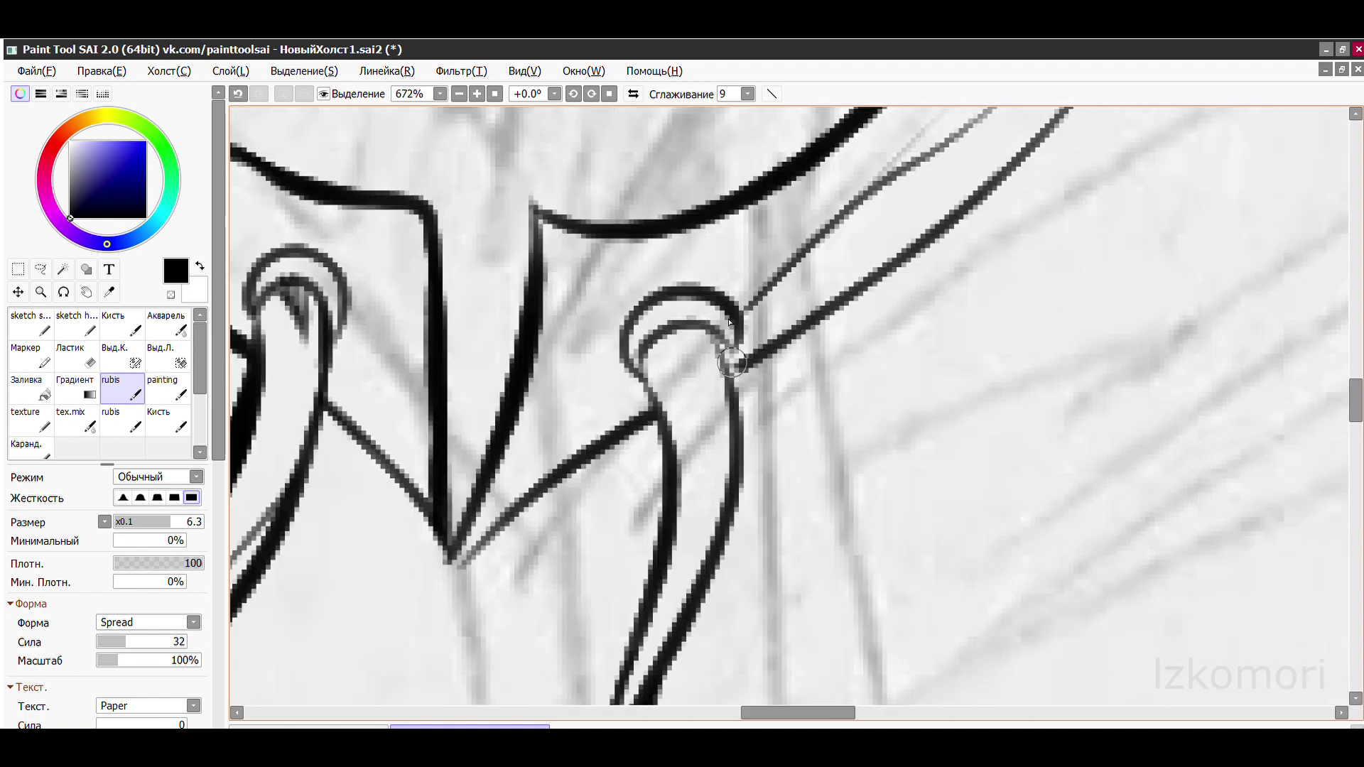
{"action": "scroll", "coordinate": [705, 331], "scroll_direction": "down", "scroll_amount": 5}
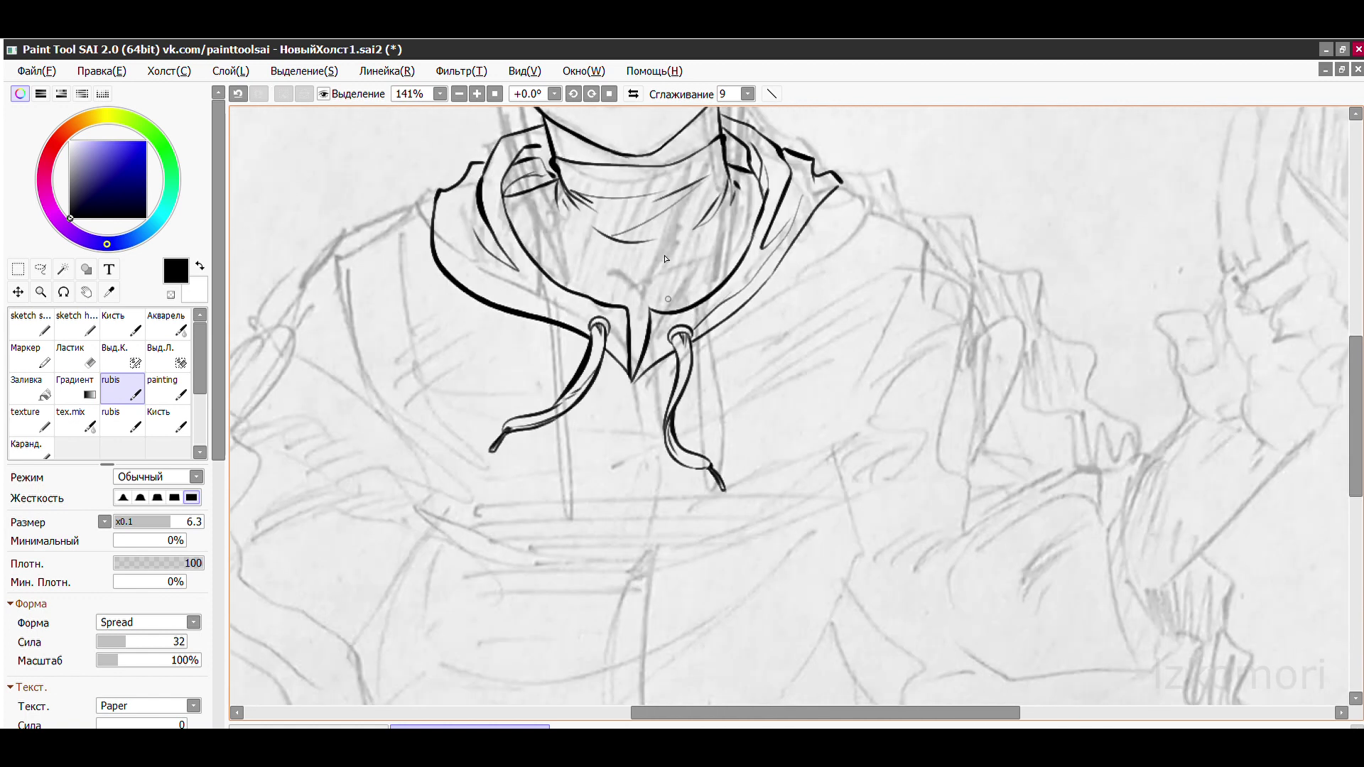
- Reshape the corner of the hood's right inner edge at the front opening into a rounded bend
{"action": "scroll", "coordinate": [627, 289], "scroll_direction": "up", "scroll_amount": 6}
{"action": "left_click_drag", "start_coordinate": [616, 298], "coordinate": [900, 232]}
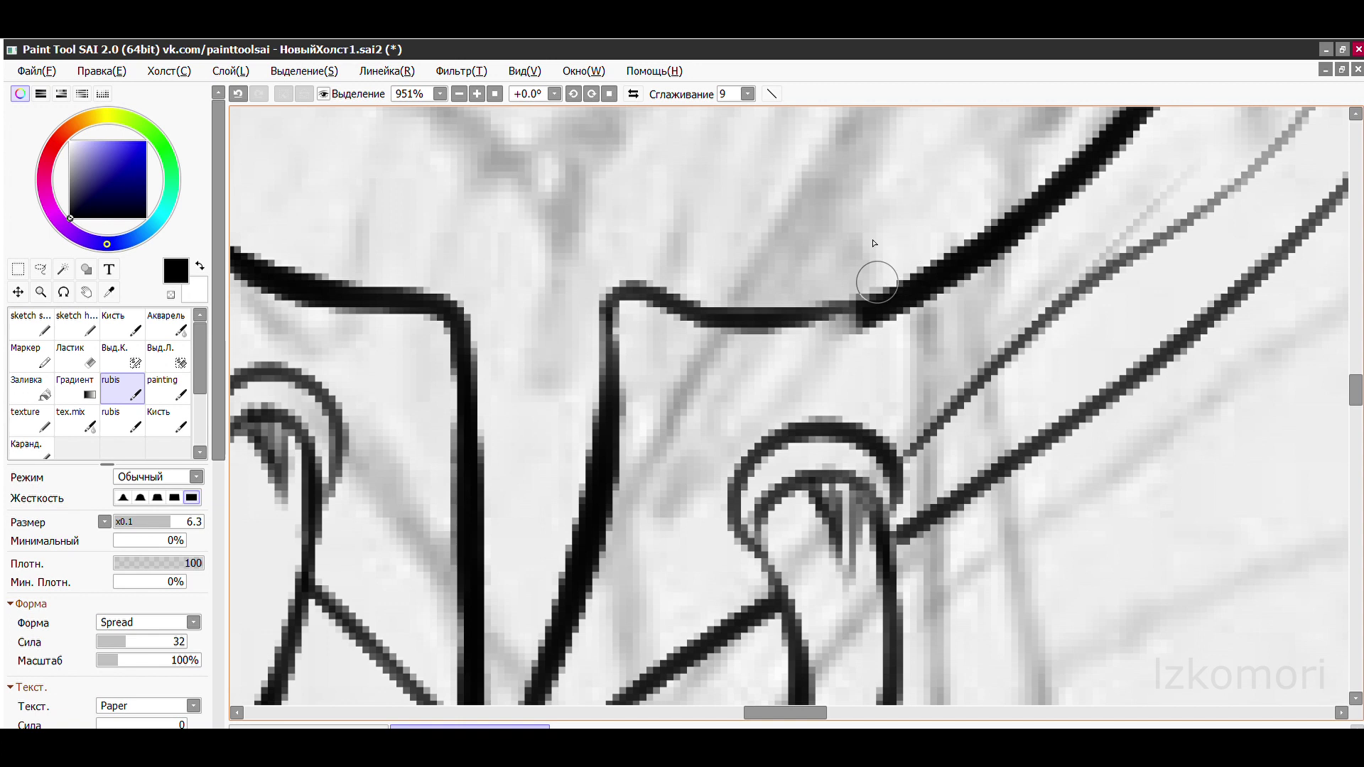
{"action": "scroll", "coordinate": [923, 213], "scroll_direction": "down", "scroll_amount": 5}
{"action": "scroll", "coordinate": [739, 240], "scroll_direction": "up", "scroll_amount": 2}
- Ink long cloth folds on both sides of the collar converging at the hood's front opening
{"action": "left_click_drag", "start_coordinate": [454, 302], "coordinate": [692, 384]}
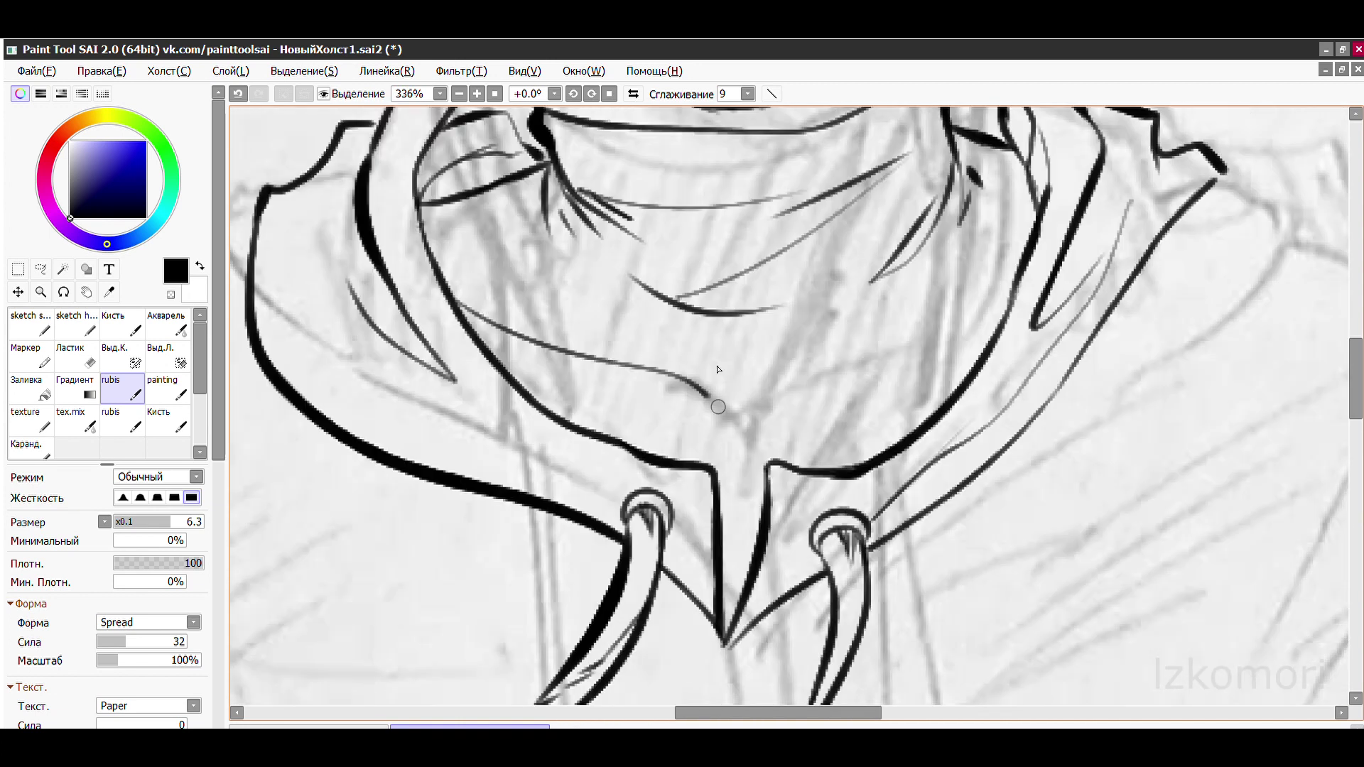
{"action": "scroll", "coordinate": [766, 348], "scroll_direction": "down", "scroll_amount": 3}
{"action": "scroll", "coordinate": [710, 334], "scroll_direction": "up", "scroll_amount": 3}
{"action": "scroll", "coordinate": [644, 317], "scroll_direction": "down", "scroll_amount": 3}
{"action": "scroll", "coordinate": [753, 313], "scroll_direction": "up", "scroll_amount": 4}
- Erase the hood's right outer edge between the eyelet and the shoulder
{"action": "key", "text": "e"}
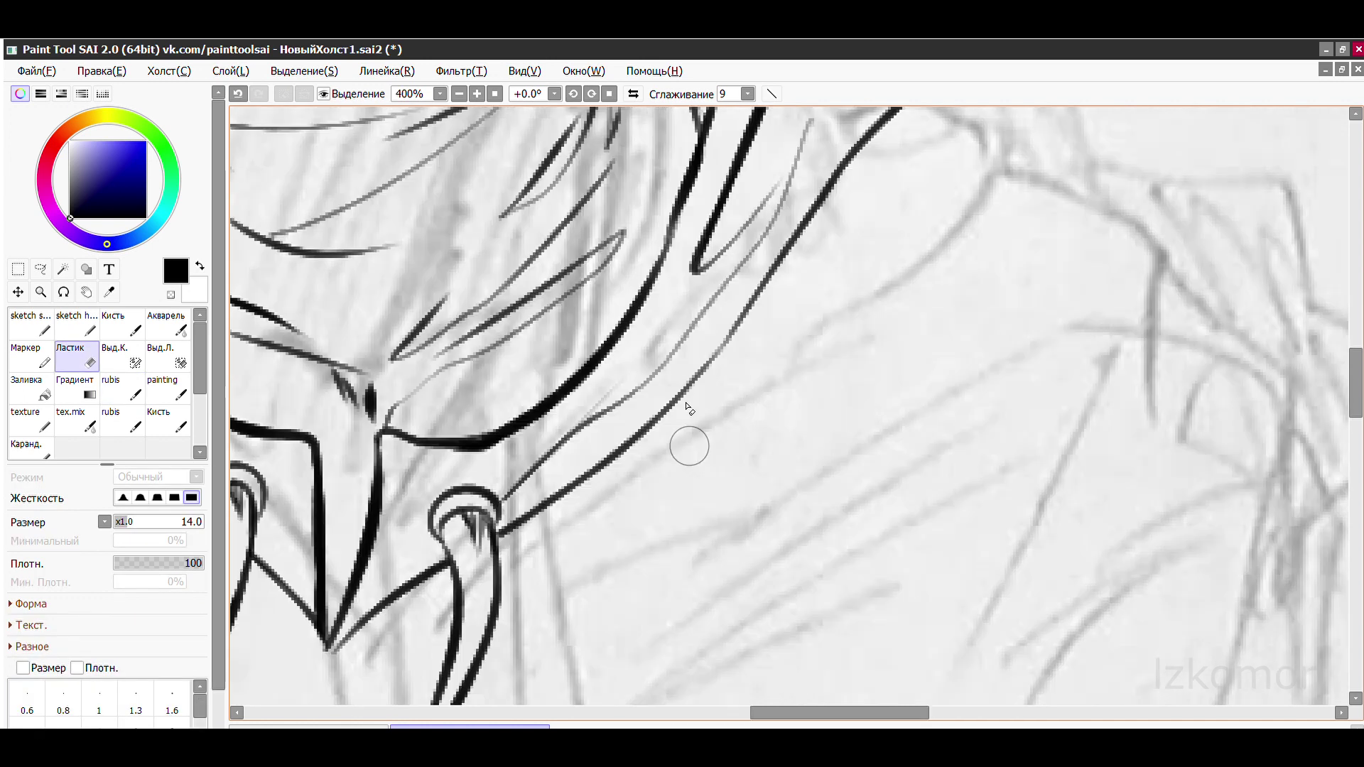
{"action": "left_click_drag", "start_coordinate": [514, 501], "coordinate": [828, 201]}
{"action": "scroll", "coordinate": [817, 227], "scroll_direction": "down", "scroll_amount": 1}
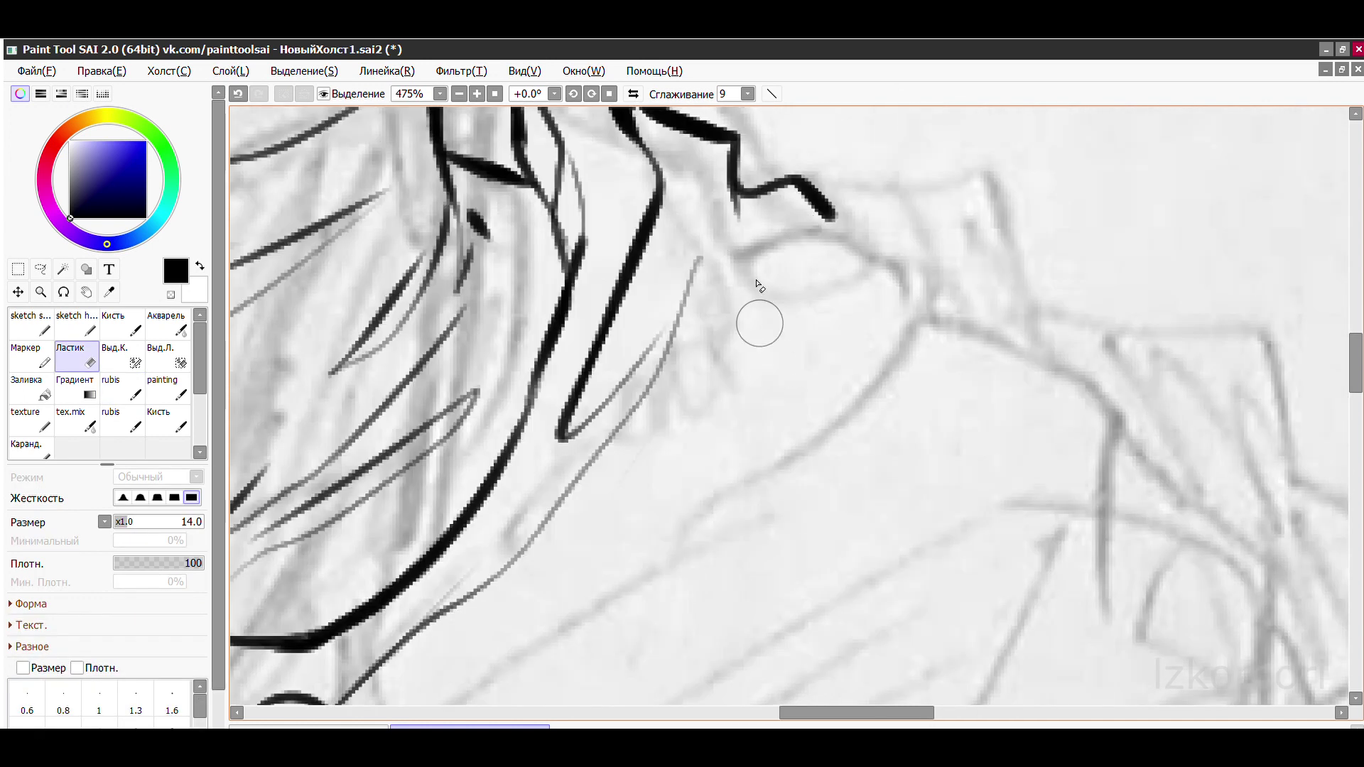
- Redraw the hood's right outer edge as a wider curve from the eyelet up to the shoulder
{"action": "key", "text": "b"}
{"action": "scroll", "coordinate": [828, 310], "scroll_direction": "down", "scroll_amount": 3}
{"action": "scroll", "coordinate": [828, 311], "scroll_direction": "up", "scroll_amount": 1}
{"action": "left_click_drag", "start_coordinate": [595, 499], "coordinate": [821, 333]}
{"action": "scroll", "coordinate": [890, 190], "scroll_direction": "down", "scroll_amount": 3}
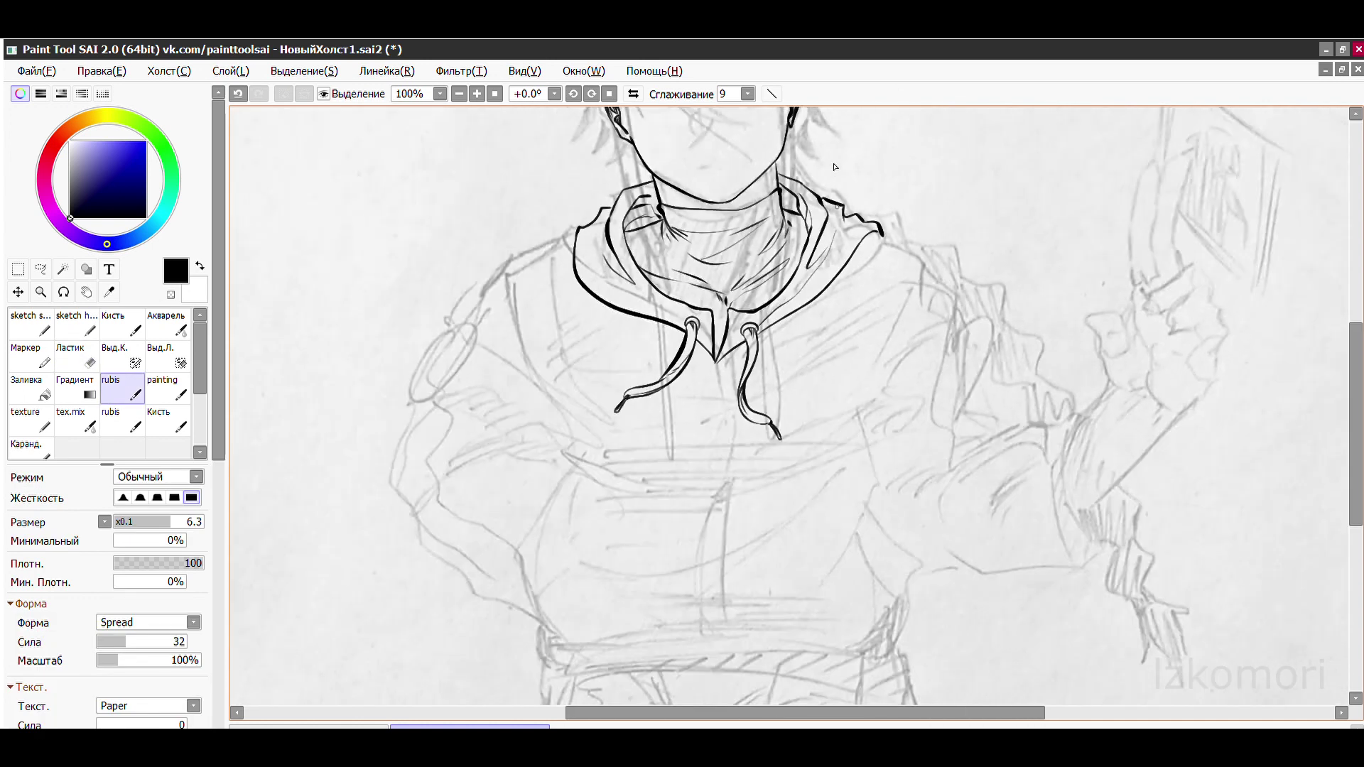
- Extend the jagged right rim of the hood and ink the right shoulder line down to the upper arm
{"action": "scroll", "coordinate": [798, 253], "scroll_direction": "up", "scroll_amount": 5}
{"action": "mouse_move", "coordinate": [789, 164]}
{"action": "left_mouse_down"}
{"action": "mouse_move", "coordinate": [867, 207]}
{"action": "mouse_move", "coordinate": [895, 298]}
{"action": "left_mouse_up"}
{"action": "scroll", "coordinate": [808, 278], "scroll_direction": "down", "scroll_amount": 3}
{"action": "scroll", "coordinate": [808, 278], "scroll_direction": "up", "scroll_amount": 4}
{"action": "left_click_drag", "start_coordinate": [625, 227], "coordinate": [956, 377]}
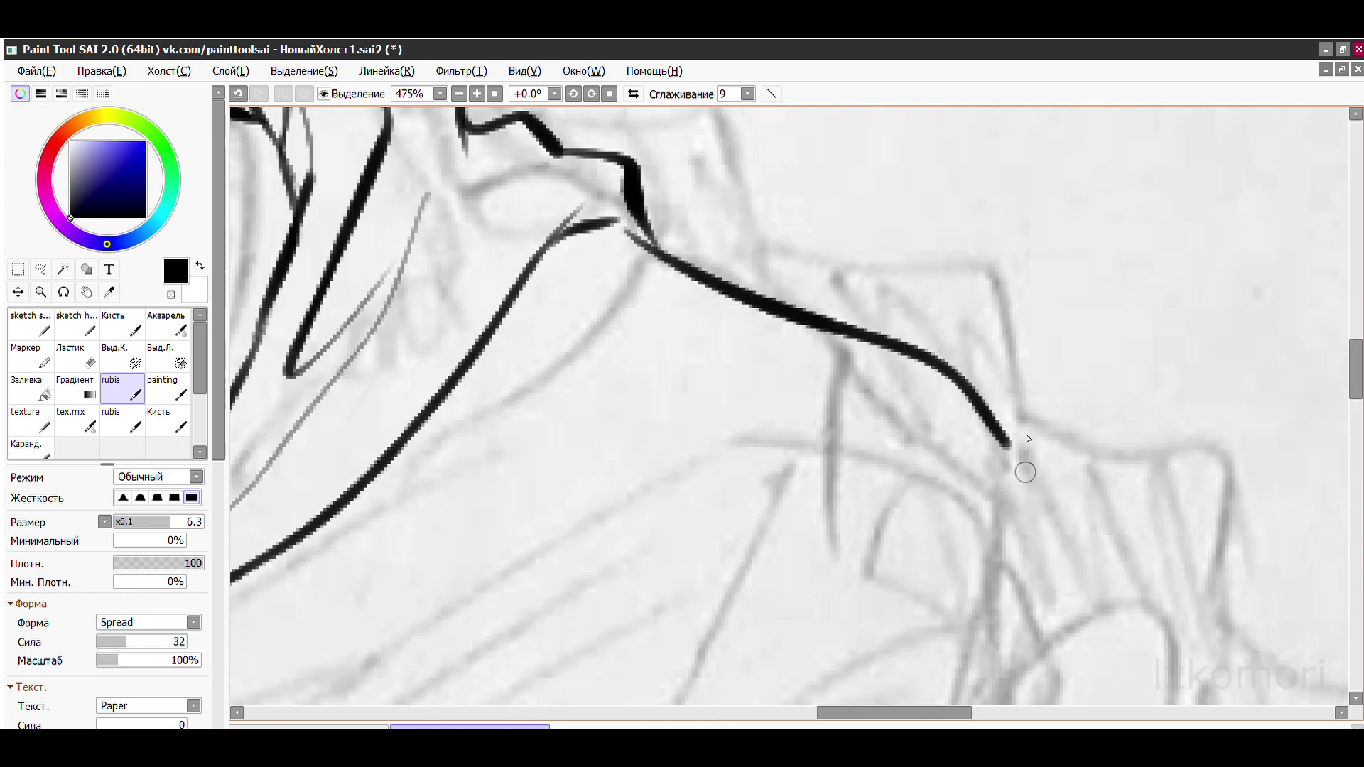
- Ink the left shoulder line from the hood down towards the oval opening on the sleeve
{"action": "scroll", "coordinate": [956, 378], "scroll_direction": "down", "scroll_amount": 5}
{"action": "scroll", "coordinate": [956, 378], "scroll_direction": "up", "scroll_amount": 5}
{"action": "left_click_drag", "start_coordinate": [880, 241], "coordinate": [716, 307]}
{"action": "scroll", "coordinate": [772, 165], "scroll_direction": "down", "scroll_amount": 4}
{"action": "scroll", "coordinate": [675, 284], "scroll_direction": "up", "scroll_amount": 3}
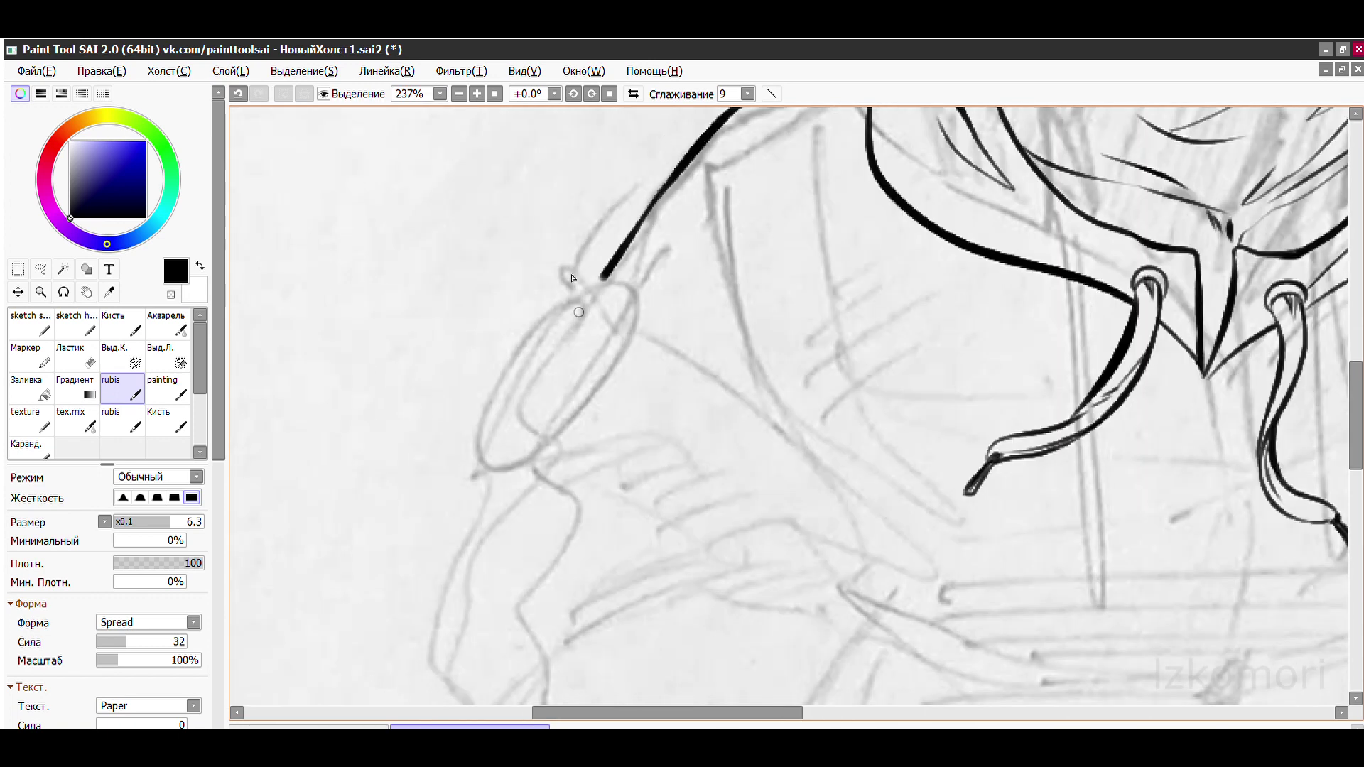
- Rework the left shoulder line, outline the sleeve's oval opening and begin the outer sleeve edge below it
{"action": "scroll", "coordinate": [675, 284], "scroll_direction": "up", "scroll_amount": 1}
{"action": "key", "text": "ctrl+z"}
{"action": "key", "text": "ctrl+z"}
{"action": "left_click_drag", "start_coordinate": [742, 238], "coordinate": [654, 350]}
{"action": "key", "text": "ctrl+z"}
{"action": "key", "text": "ctrl+z"}
{"action": "scroll", "coordinate": [652, 313], "scroll_direction": "down", "scroll_amount": 1}
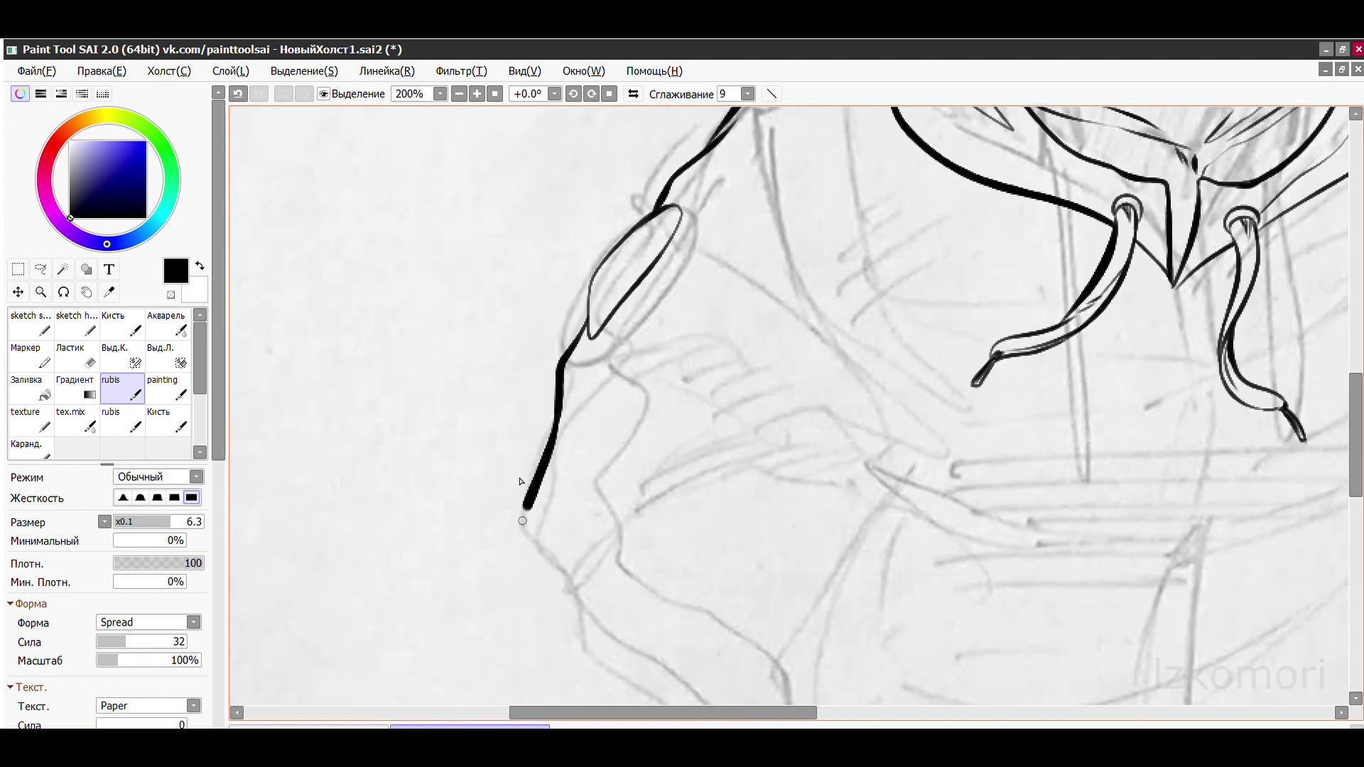
- Ink the left sleeve's outer contour with a thick line around the elbow towards the waist
{"action": "scroll", "coordinate": [555, 430], "scroll_direction": "up", "scroll_amount": 2}
{"action": "left_click_drag", "start_coordinate": [506, 430], "coordinate": [735, 686]}
{"action": "key", "text": "ctrl+z"}
{"action": "scroll", "coordinate": [876, 661], "scroll_direction": "down", "scroll_amount": 1}
{"action": "left_click_drag", "start_coordinate": [376, 247], "coordinate": [586, 488]}
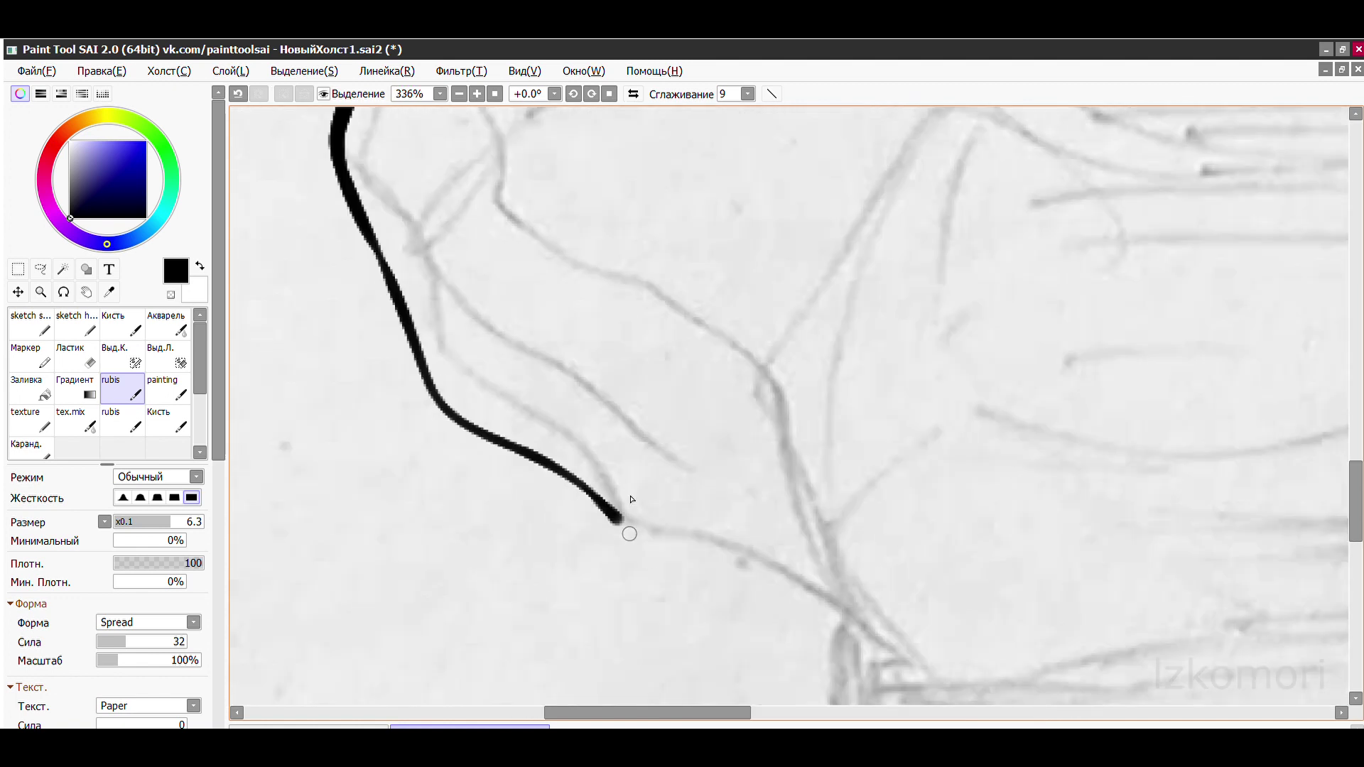
{"action": "scroll", "coordinate": [584, 448], "scroll_direction": "down", "scroll_amount": 8}
{"action": "scroll", "coordinate": [640, 427], "scroll_direction": "up", "scroll_amount": 6}
- Ink the tapered centre fold running down the chest from the hood's front tip
{"action": "left_click_drag", "start_coordinate": [664, 543], "coordinate": [547, 297]}
{"action": "key", "text": "ctrl+z"}
{"action": "key", "text": "ctrl+z"}
{"action": "left_click_drag", "start_coordinate": [668, 543], "coordinate": [515, 311]}
{"action": "scroll", "coordinate": [609, 381], "scroll_direction": "down", "scroll_amount": 4}
{"action": "scroll", "coordinate": [640, 355], "scroll_direction": "up", "scroll_amount": 4}
{"action": "left_click_drag", "start_coordinate": [682, 512], "coordinate": [674, 284]}
{"action": "key", "text": "ctrl+z"}
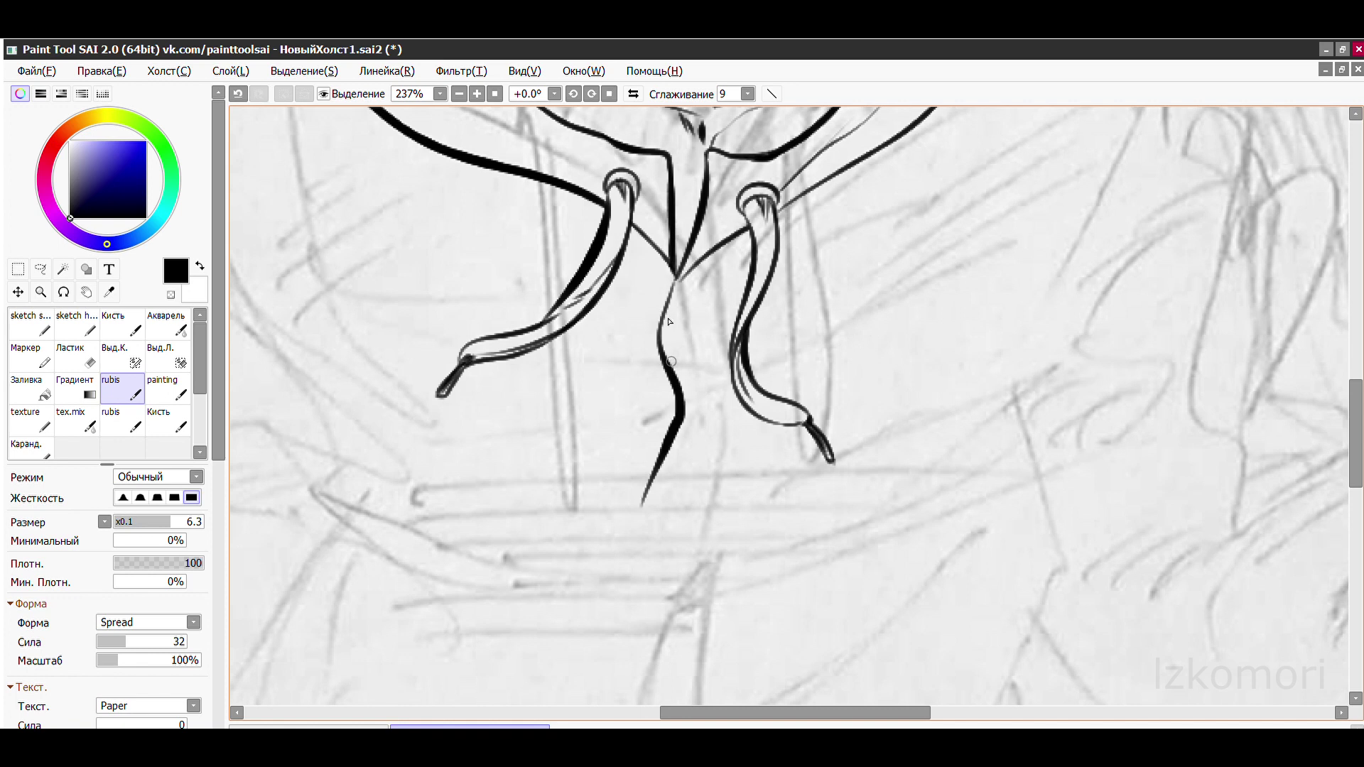
- Ink small folds beside the centre line, the left arm seam and the creases across the lower chest
{"action": "scroll", "coordinate": [673, 326], "scroll_direction": "down", "scroll_amount": 4}
{"action": "scroll", "coordinate": [625, 398], "scroll_direction": "up", "scroll_amount": 5}
{"action": "mouse_move", "coordinate": [700, 490]}
{"action": "left_mouse_down"}
{"action": "mouse_move", "coordinate": [579, 429]}
{"action": "mouse_move", "coordinate": [678, 470]}
{"action": "mouse_move", "coordinate": [674, 554]}
{"action": "left_mouse_up"}
{"action": "scroll", "coordinate": [678, 470], "scroll_direction": "down", "scroll_amount": 4}
{"action": "scroll", "coordinate": [543, 338], "scroll_direction": "up", "scroll_amount": 4}
{"action": "scroll", "coordinate": [674, 554], "scroll_direction": "down", "scroll_amount": 4}
{"action": "scroll", "coordinate": [625, 289], "scroll_direction": "up", "scroll_amount": 3}
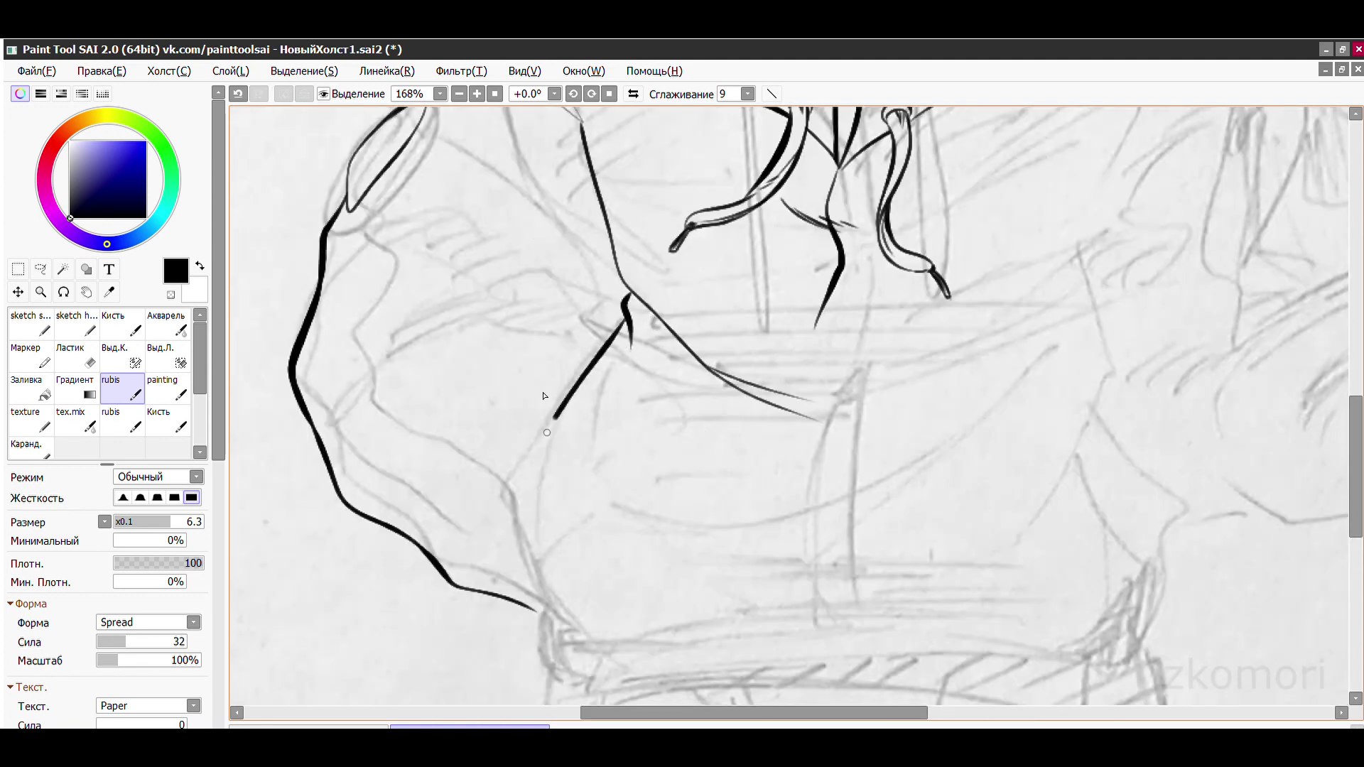
- Ink the torso's left side as a curved line from the armpit down to the waistband
{"action": "left_click_drag", "start_coordinate": [595, 358], "coordinate": [540, 661]}
{"action": "scroll", "coordinate": [540, 660], "scroll_direction": "down", "scroll_amount": 4}
{"action": "scroll", "coordinate": [620, 254], "scroll_direction": "up", "scroll_amount": 4}
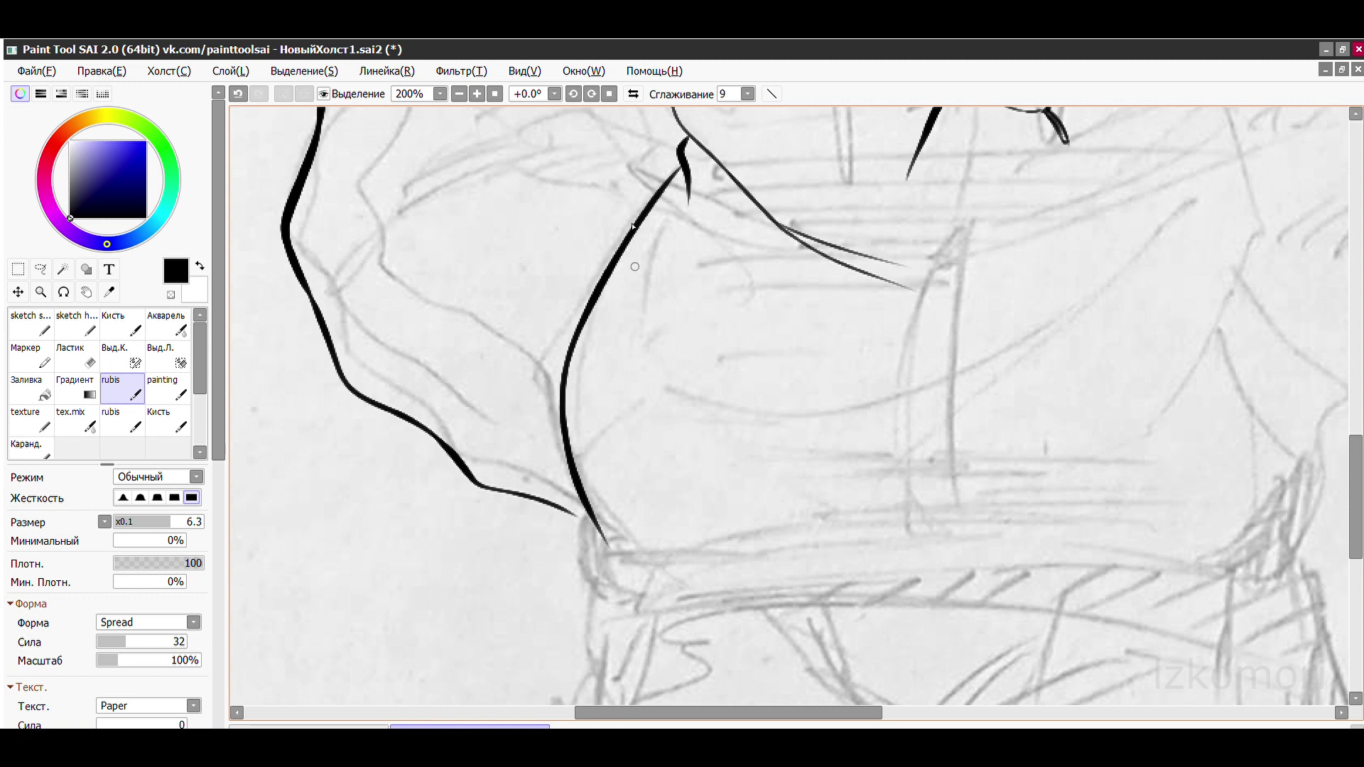
- Ink the inner sleeve fold as a long arc from the armpit across the left forearm
{"action": "scroll", "coordinate": [620, 254], "scroll_direction": "up", "scroll_amount": 2}
{"action": "left_click_drag", "start_coordinate": [788, 316], "coordinate": [373, 489]}
{"action": "scroll", "coordinate": [718, 471], "scroll_direction": "down", "scroll_amount": 3}
{"action": "scroll", "coordinate": [665, 386], "scroll_direction": "up", "scroll_amount": 3}
{"action": "left_click_drag", "start_coordinate": [665, 386], "coordinate": [419, 341]}
{"action": "key", "text": "ctrl+z"}
{"action": "left_click_drag", "start_coordinate": [732, 333], "coordinate": [484, 303]}
{"action": "key", "text": "ctrl+z"}
{"action": "scroll", "coordinate": [743, 302], "scroll_direction": "down", "scroll_amount": 3}
{"action": "scroll", "coordinate": [662, 300], "scroll_direction": "up", "scroll_amount": 3}
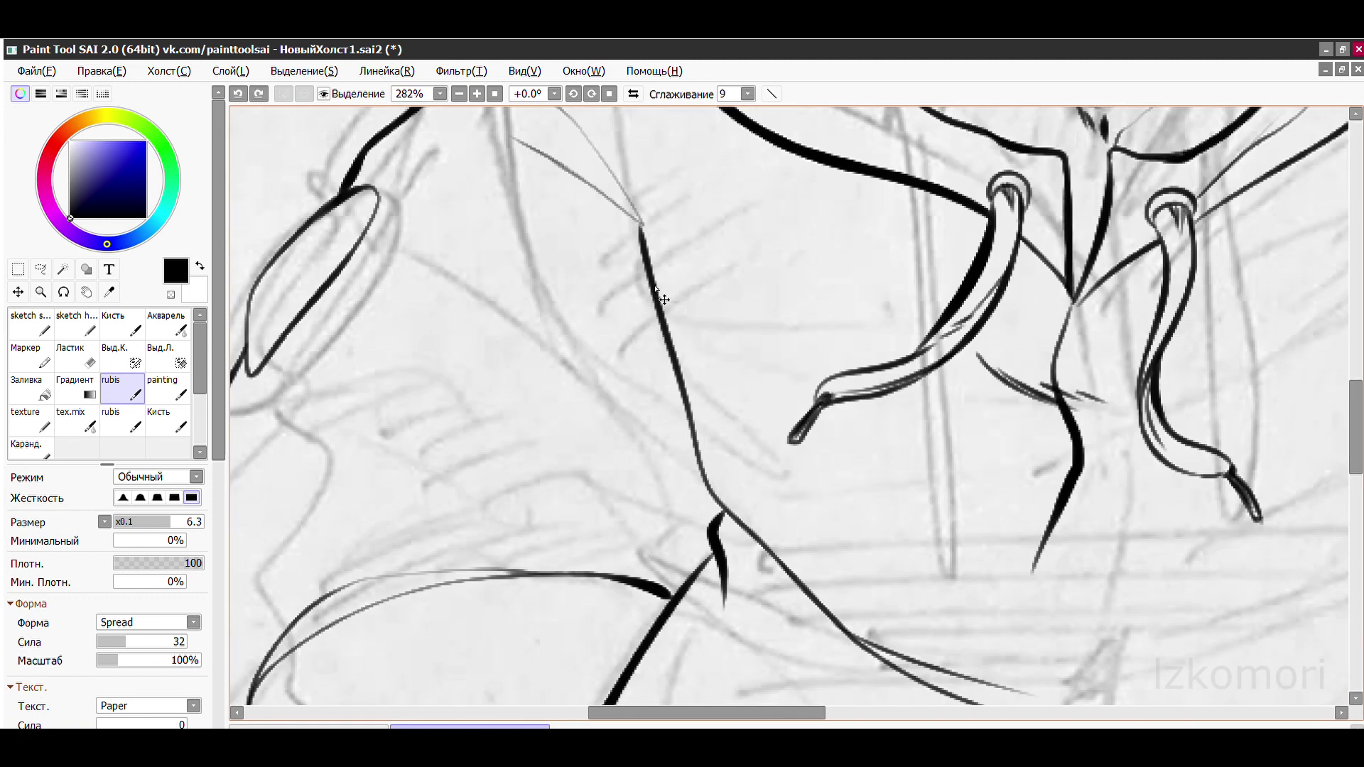
- Erase the left arm seam and the armpit mark, and redraw the seam's upper part with a curved stroke
{"action": "key", "text": "e"}
{"action": "left_click_drag", "start_coordinate": [711, 490], "coordinate": [732, 608]}
{"action": "left_click_drag", "start_coordinate": [639, 227], "coordinate": [699, 469]}
{"action": "key", "text": "b"}
{"action": "left_click_drag", "start_coordinate": [642, 174], "coordinate": [589, 430]}
{"action": "scroll", "coordinate": [551, 205], "scroll_direction": "down", "scroll_amount": 1}
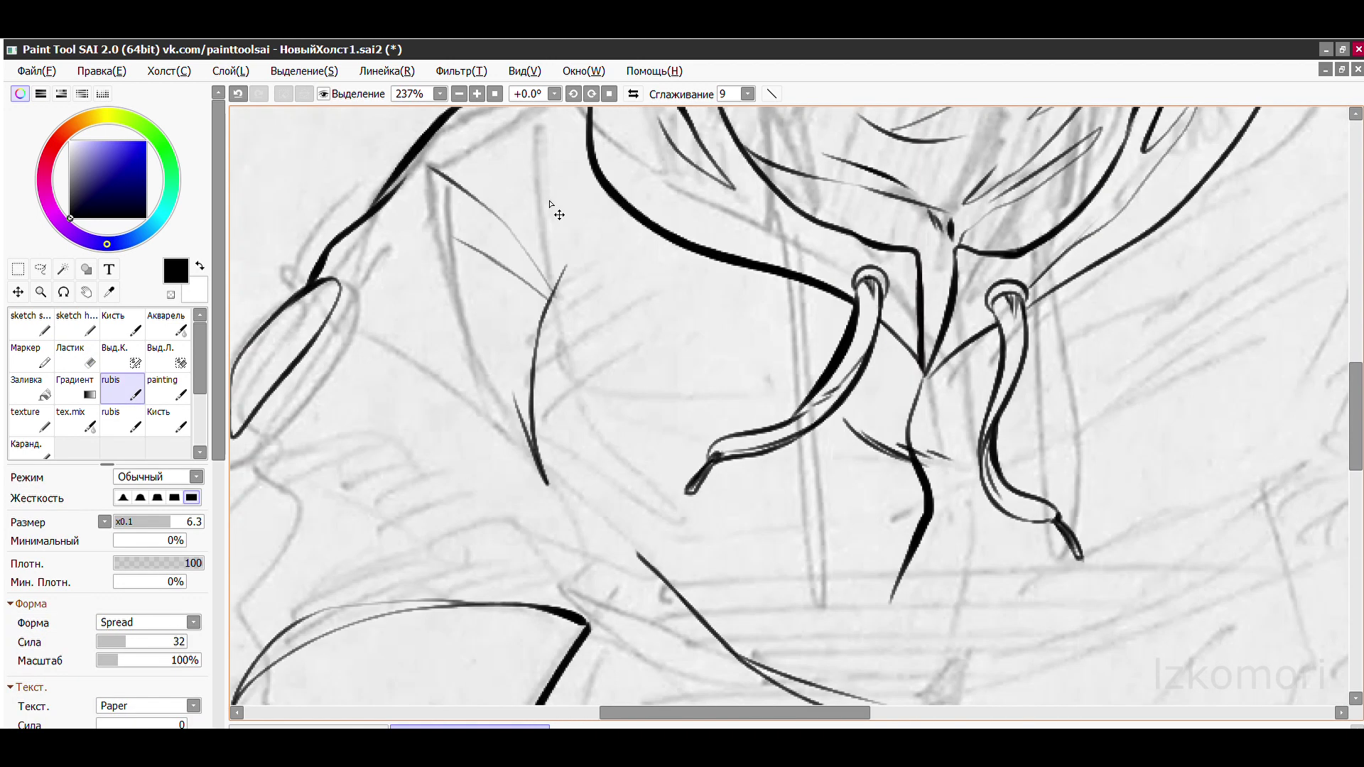
- Redraw the left arm seam down to the armpit and add fold lines fanning from it onto the torso
{"action": "key", "text": "ctrl+z"}
{"action": "left_click_drag", "start_coordinate": [534, 200], "coordinate": [563, 531]}
{"action": "left_click_drag", "start_coordinate": [583, 583], "coordinate": [584, 619]}
{"action": "scroll", "coordinate": [738, 516], "scroll_direction": "up", "scroll_amount": 2}
{"action": "left_click_drag", "start_coordinate": [646, 356], "coordinate": [809, 579]}
- Examine the inked hood, sleeve and torso lines against the whole sketch
{"action": "scroll", "coordinate": [714, 408], "scroll_direction": "down", "scroll_amount": 10}
{"action": "scroll", "coordinate": [625, 309], "scroll_direction": "up", "scroll_amount": 3}
{"action": "scroll", "coordinate": [625, 309], "scroll_direction": "down", "scroll_amount": 3}
{"action": "scroll", "coordinate": [625, 309], "scroll_direction": "up", "scroll_amount": 1}
{"action": "scroll", "coordinate": [634, 274], "scroll_direction": "down", "scroll_amount": 2}
{"action": "scroll", "coordinate": [629, 279], "scroll_direction": "up", "scroll_amount": 1}
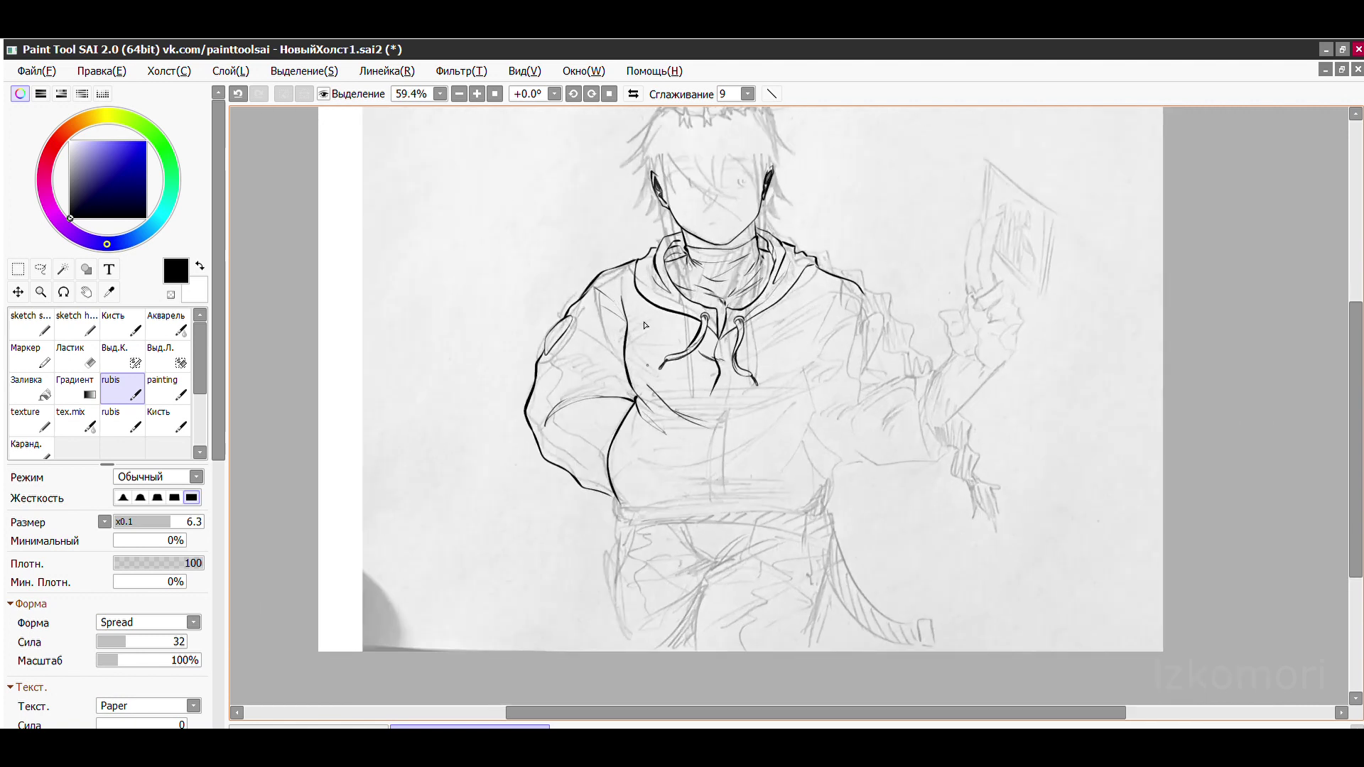
{"action": "scroll", "coordinate": [641, 314], "scroll_direction": "up", "scroll_amount": 6}
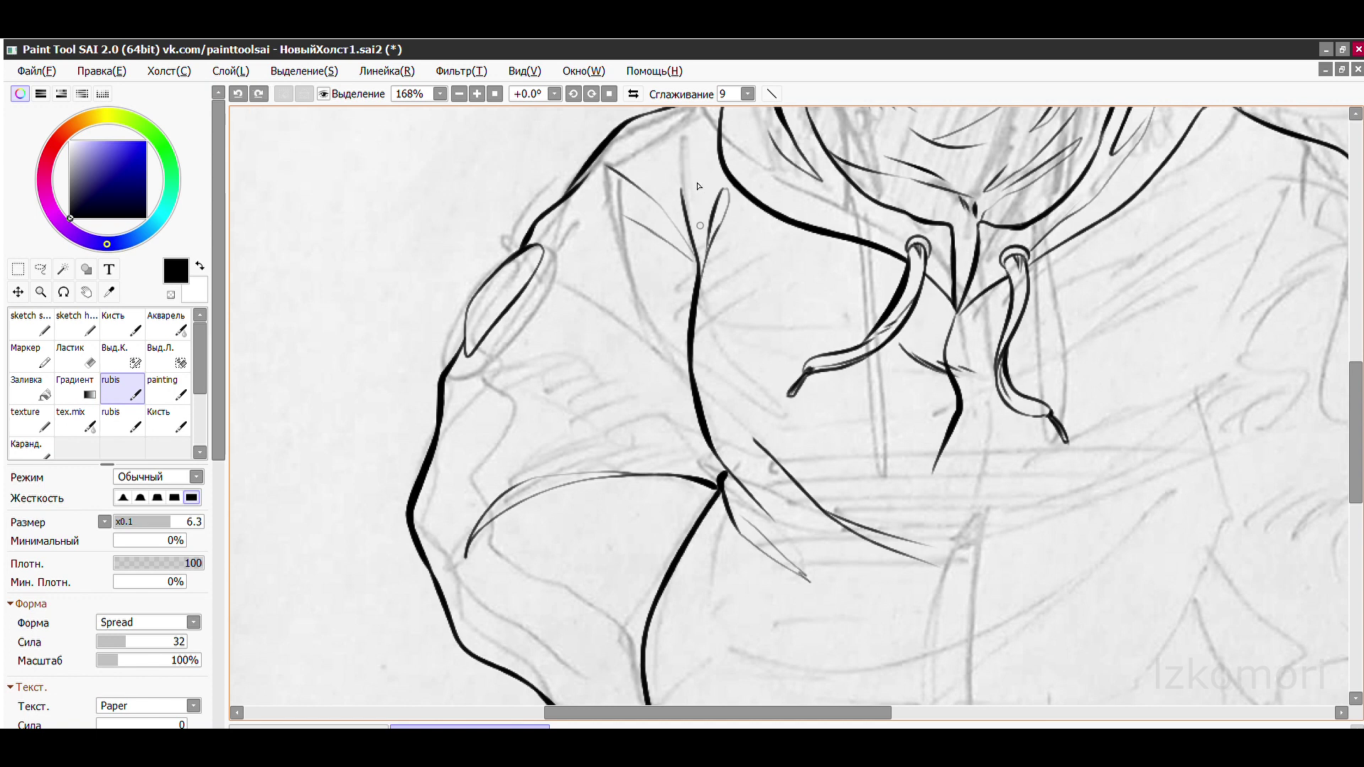
- Erase the long sleeve arc and the armpit mark, and redraw the left arm seam as one continuous line down to the wrist
{"action": "scroll", "coordinate": [713, 323], "scroll_direction": "up", "scroll_amount": 1}
{"action": "scroll", "coordinate": [684, 319], "scroll_direction": "down", "scroll_amount": 2}
{"action": "scroll", "coordinate": [682, 305], "scroll_direction": "up", "scroll_amount": 2}
{"action": "key", "text": "e"}
{"action": "mouse_move", "coordinate": [627, 426]}
{"action": "left_mouse_down"}
{"action": "mouse_move", "coordinate": [671, 323]}
{"action": "mouse_move", "coordinate": [547, 324]}
{"action": "left_mouse_up"}
{"action": "left_click_drag", "start_coordinate": [463, 298], "coordinate": [384, 403]}
{"action": "key", "text": "b"}
{"action": "left_click_drag", "start_coordinate": [642, 284], "coordinate": [586, 504]}
{"action": "key", "text": "ctrl+z"}
{"action": "mouse_move", "coordinate": [625, 355]}
{"action": "left_mouse_down"}
{"action": "mouse_move", "coordinate": [573, 523]}
{"action": "mouse_move", "coordinate": [628, 370]}
{"action": "mouse_move", "coordinate": [657, 206]}
{"action": "left_mouse_up"}
{"action": "key", "text": "ctrl+z"}
{"action": "scroll", "coordinate": [628, 366], "scroll_direction": "down", "scroll_amount": 5}
{"action": "scroll", "coordinate": [699, 291], "scroll_direction": "up", "scroll_amount": 7}
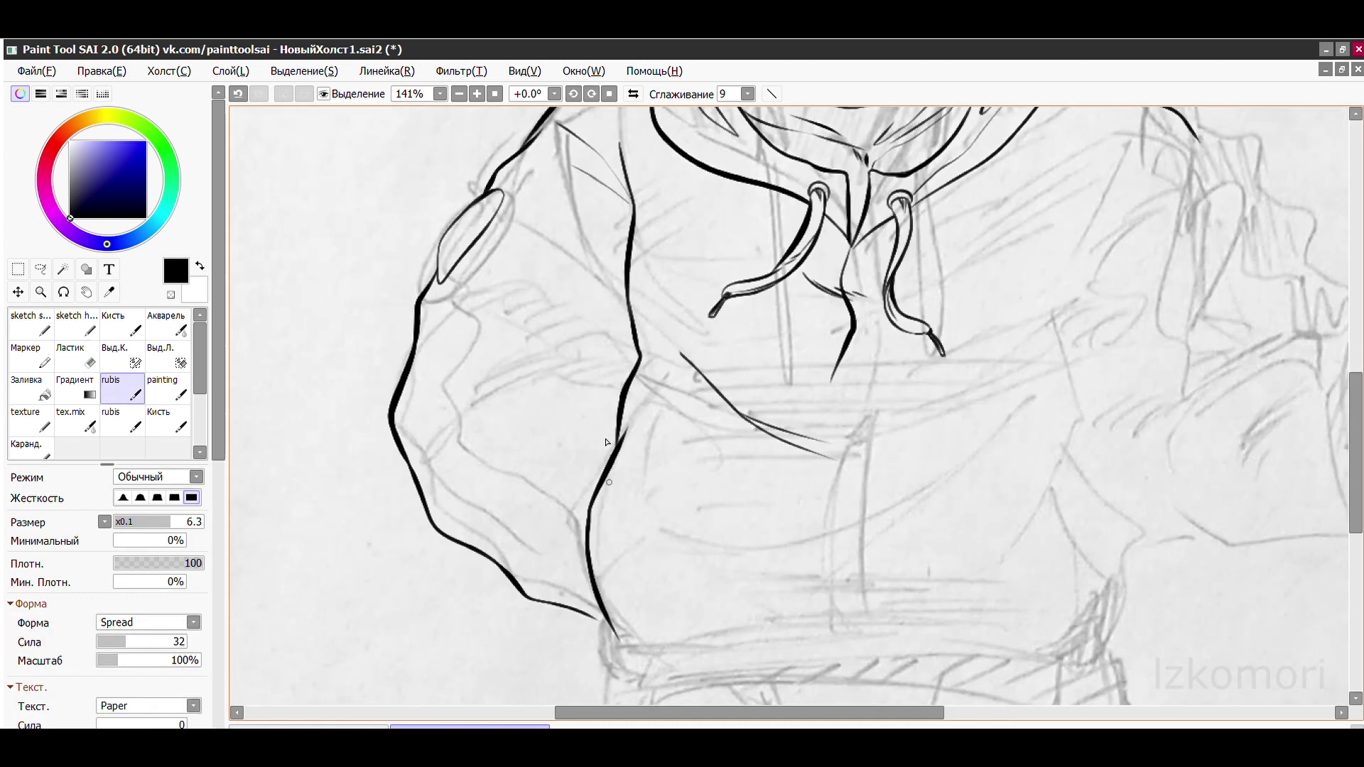
- Ink thin folds fanning from the left seam's upper end across the sleeve, plus angular folds across the inner elbow
{"action": "mouse_move", "coordinate": [728, 267]}
{"action": "left_mouse_down"}
{"action": "mouse_move", "coordinate": [497, 454]}
{"action": "mouse_move", "coordinate": [632, 237]}
{"action": "left_mouse_up"}
{"action": "key", "text": "ctrl+z"}
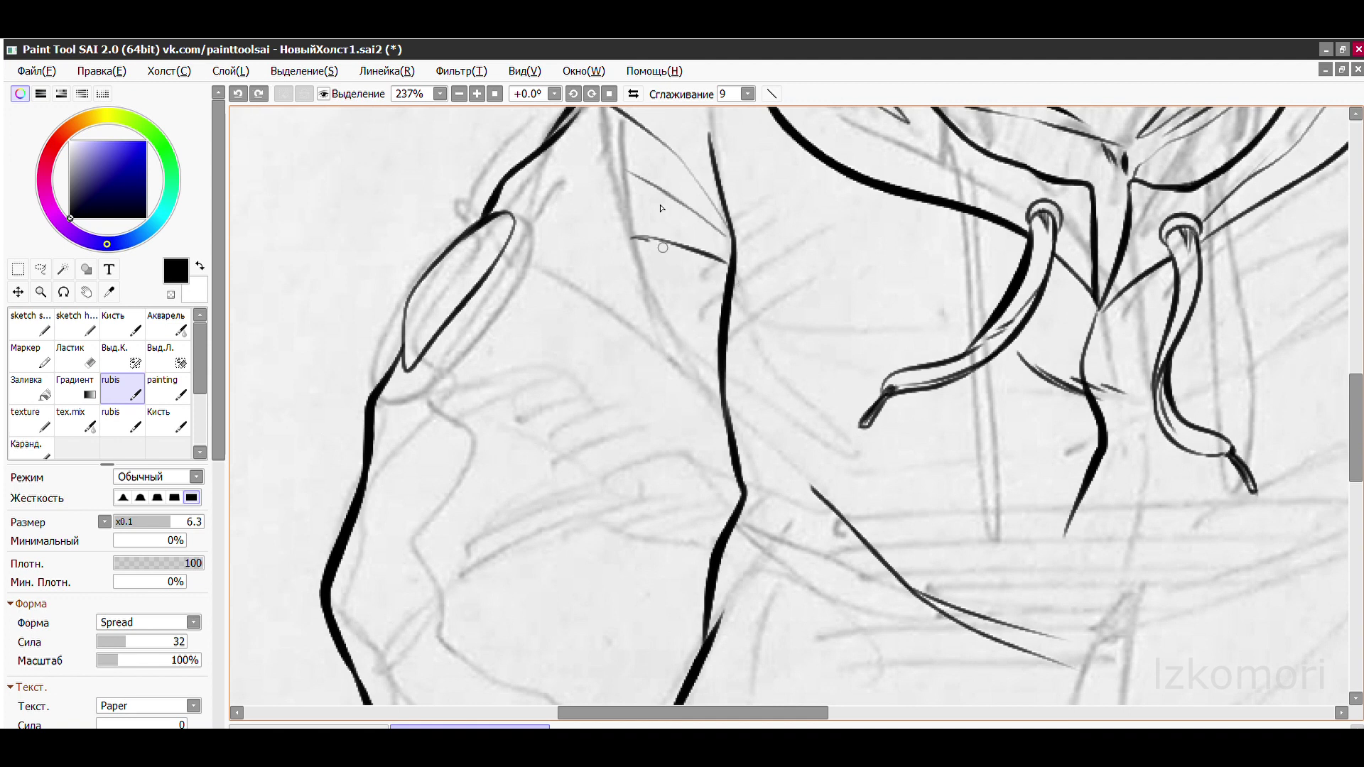
{"action": "left_click_drag", "start_coordinate": [667, 368], "coordinate": [515, 591]}
{"action": "left_click_drag", "start_coordinate": [714, 340], "coordinate": [678, 475]}
{"action": "key", "text": "ctrl+z"}
{"action": "left_click_drag", "start_coordinate": [724, 383], "coordinate": [625, 619]}
{"action": "scroll", "coordinate": [654, 342], "scroll_direction": "down", "scroll_amount": 1}
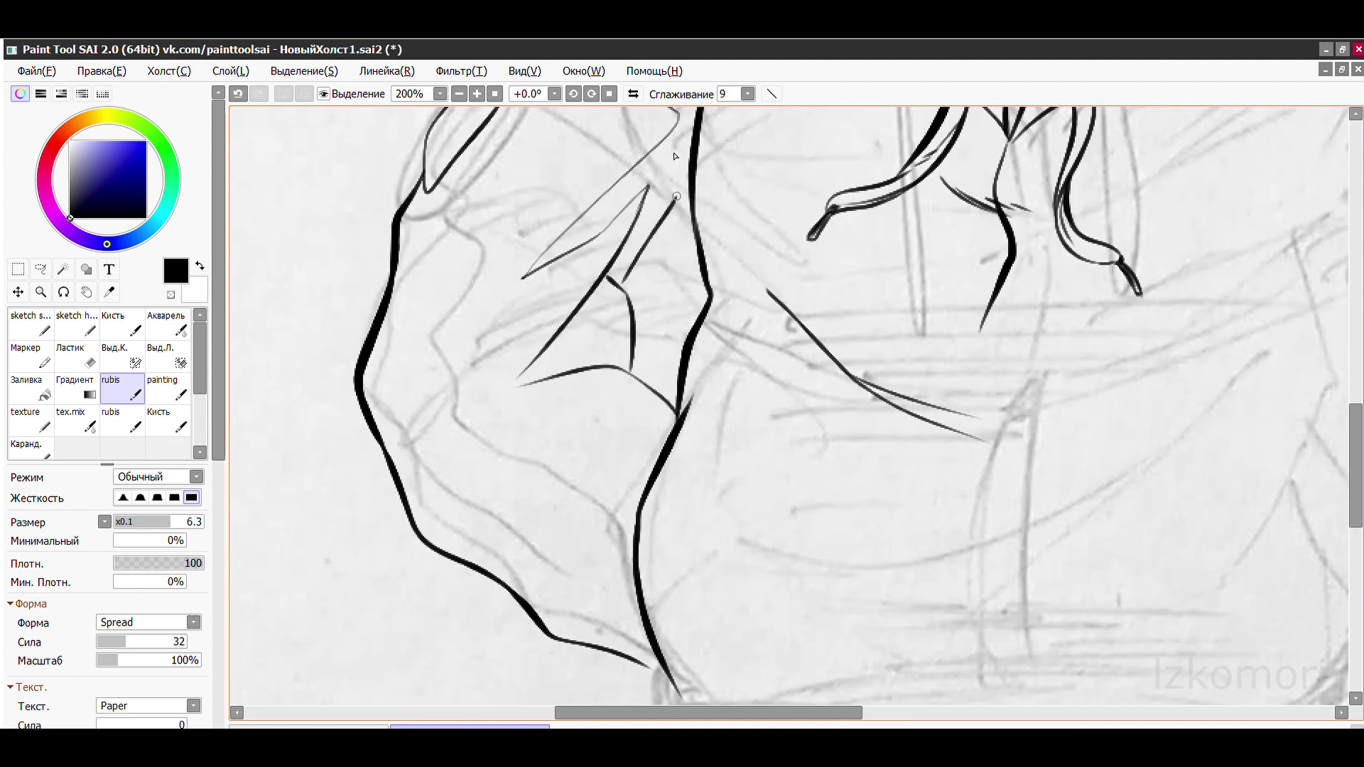
- Rework the left sleeve's inner-elbow folds into a longer zigzag with a small curl and a thin arc meeting the seam
{"action": "scroll", "coordinate": [686, 183], "scroll_direction": "down", "scroll_amount": 4}
{"action": "scroll", "coordinate": [682, 249], "scroll_direction": "up", "scroll_amount": 2}
{"action": "scroll", "coordinate": [680, 320], "scroll_direction": "down", "scroll_amount": 3}
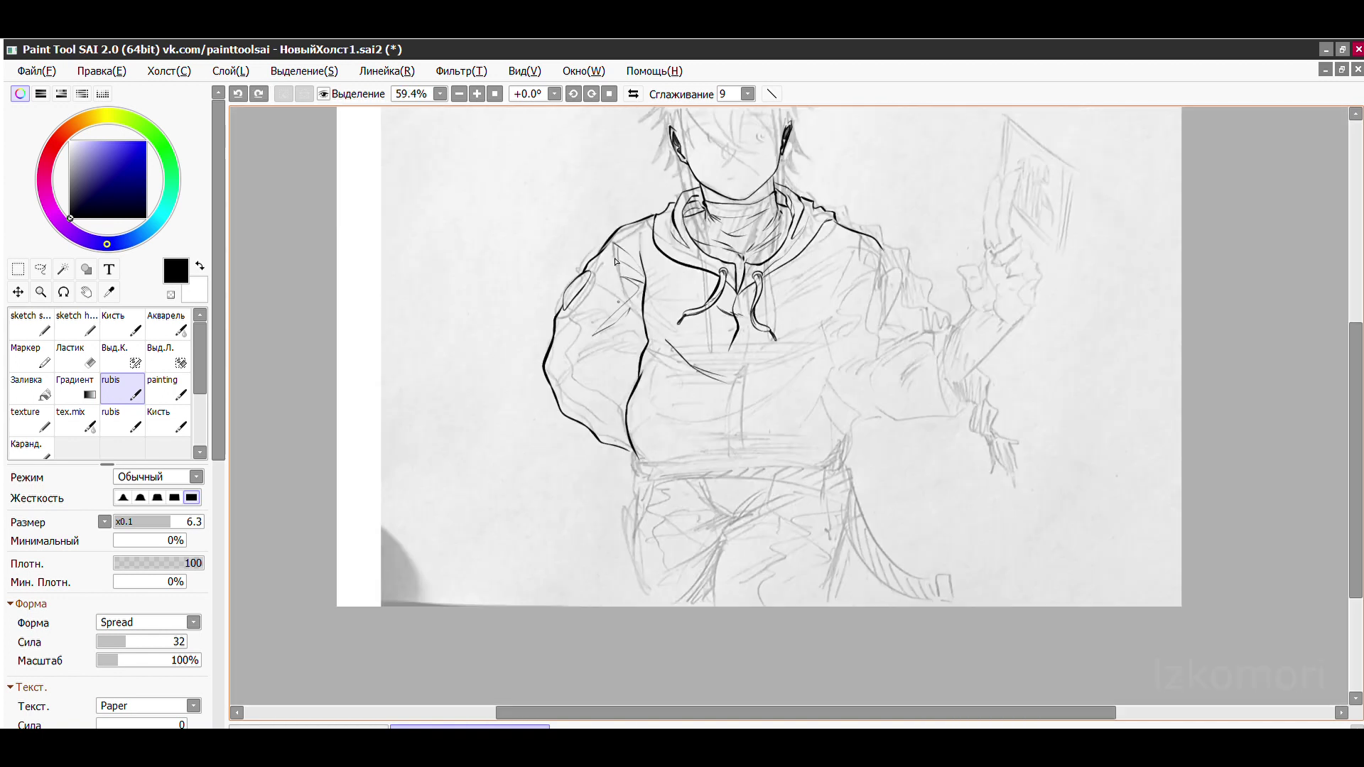
{"action": "scroll", "coordinate": [677, 421], "scroll_direction": "up", "scroll_amount": 5}
{"action": "mouse_move", "coordinate": [675, 488]}
{"action": "left_mouse_down"}
{"action": "mouse_move", "coordinate": [469, 426]}
{"action": "mouse_move", "coordinate": [648, 382]}
{"action": "left_mouse_up"}
{"action": "key", "text": "ctrl+z"}
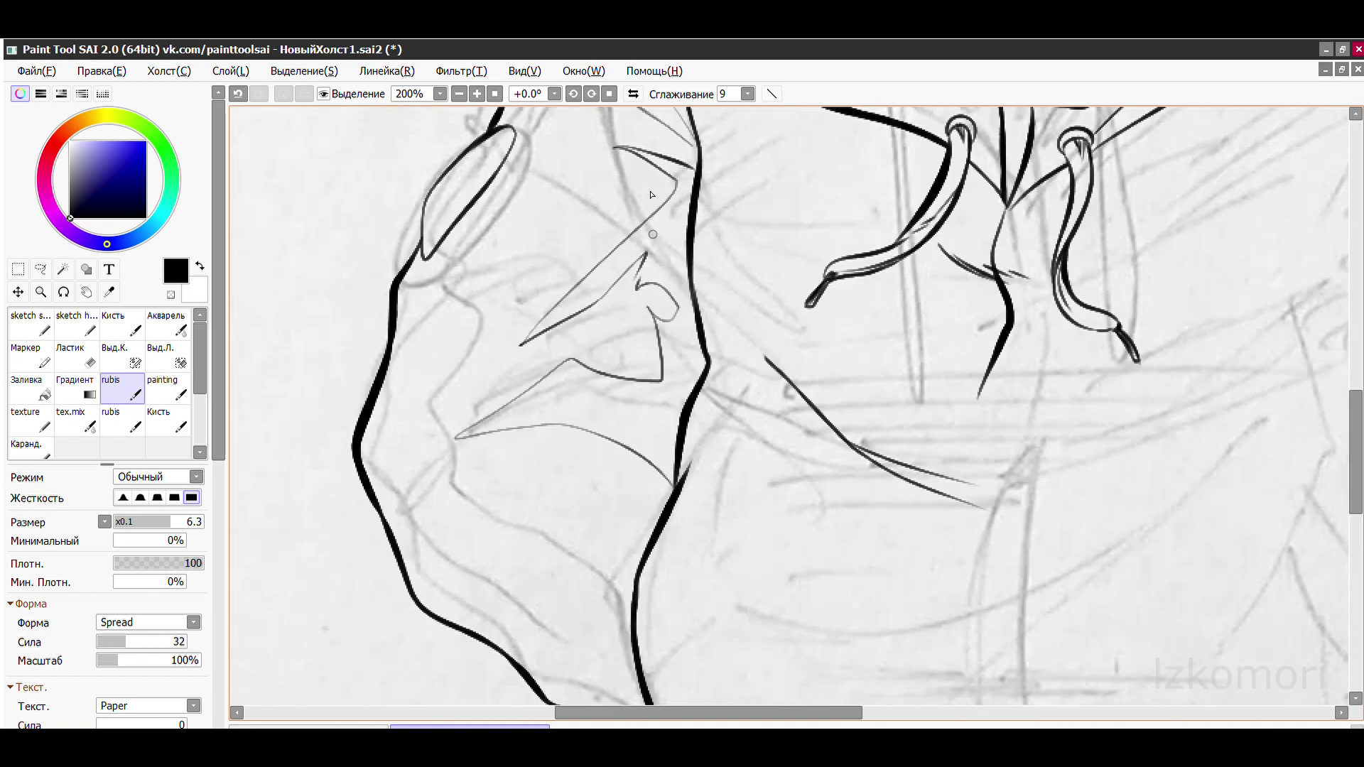
- Ink a curved line beside the left arm seam near the wrist, with short strokes inside it and an arc across the forearm
{"action": "scroll", "coordinate": [651, 194], "scroll_direction": "up", "scroll_amount": 3}
{"action": "mouse_move", "coordinate": [744, 314]}
{"action": "left_mouse_down"}
{"action": "mouse_move", "coordinate": [672, 557]}
{"action": "mouse_move", "coordinate": [732, 669]}
{"action": "left_mouse_up"}
{"action": "left_click_drag", "start_coordinate": [723, 352], "coordinate": [703, 441]}
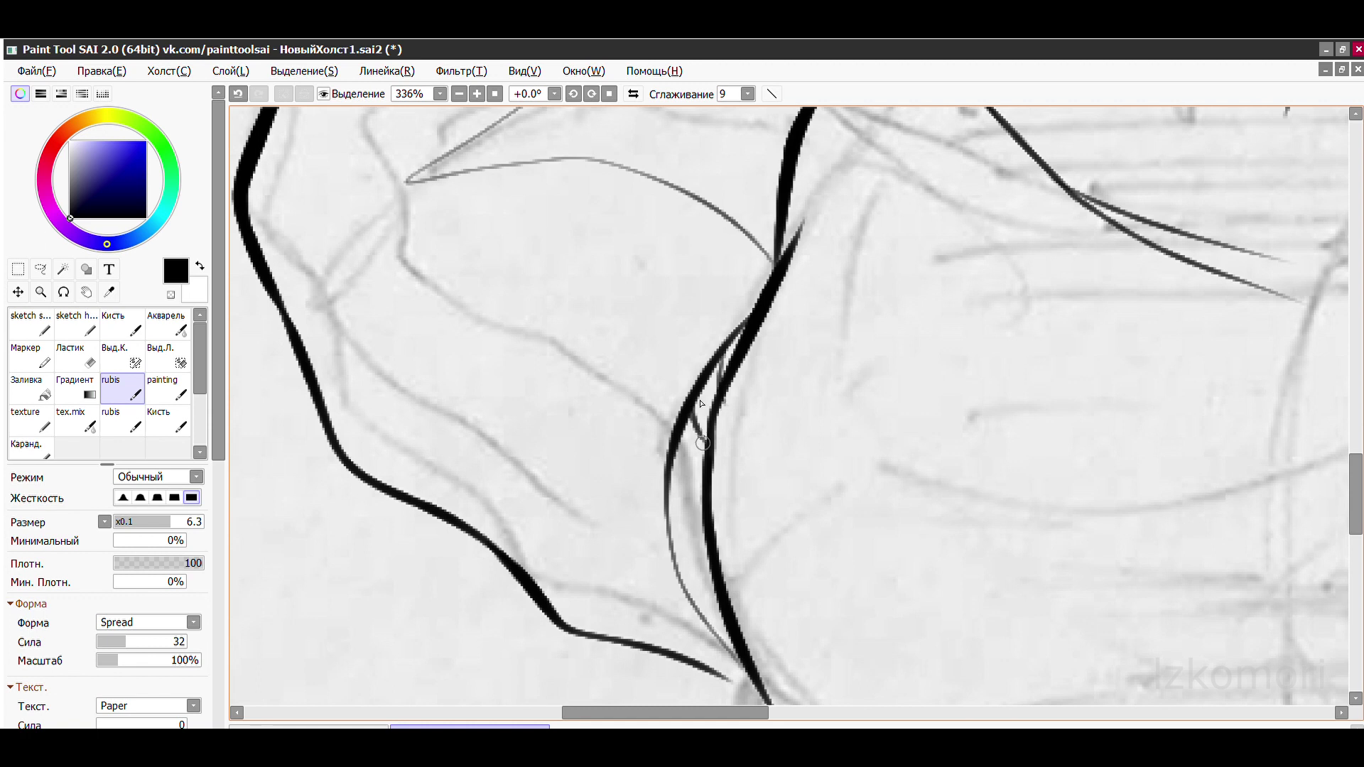
{"action": "scroll", "coordinate": [797, 603], "scroll_direction": "down", "scroll_amount": 1}
{"action": "left_click_drag", "start_coordinate": [772, 355], "coordinate": [664, 587]}
{"action": "left_click_drag", "start_coordinate": [703, 409], "coordinate": [652, 568]}
{"action": "left_click_drag", "start_coordinate": [788, 261], "coordinate": [536, 414]}
- Erase the left arm seam's upper end and redraw it with short strokes where the shoulder folds meet
{"action": "scroll", "coordinate": [536, 414], "scroll_direction": "down", "scroll_amount": 7}
{"action": "scroll", "coordinate": [532, 181], "scroll_direction": "up", "scroll_amount": 7}
{"action": "scroll", "coordinate": [577, 193], "scroll_direction": "down", "scroll_amount": 7}
{"action": "scroll", "coordinate": [671, 387], "scroll_direction": "up", "scroll_amount": 8}
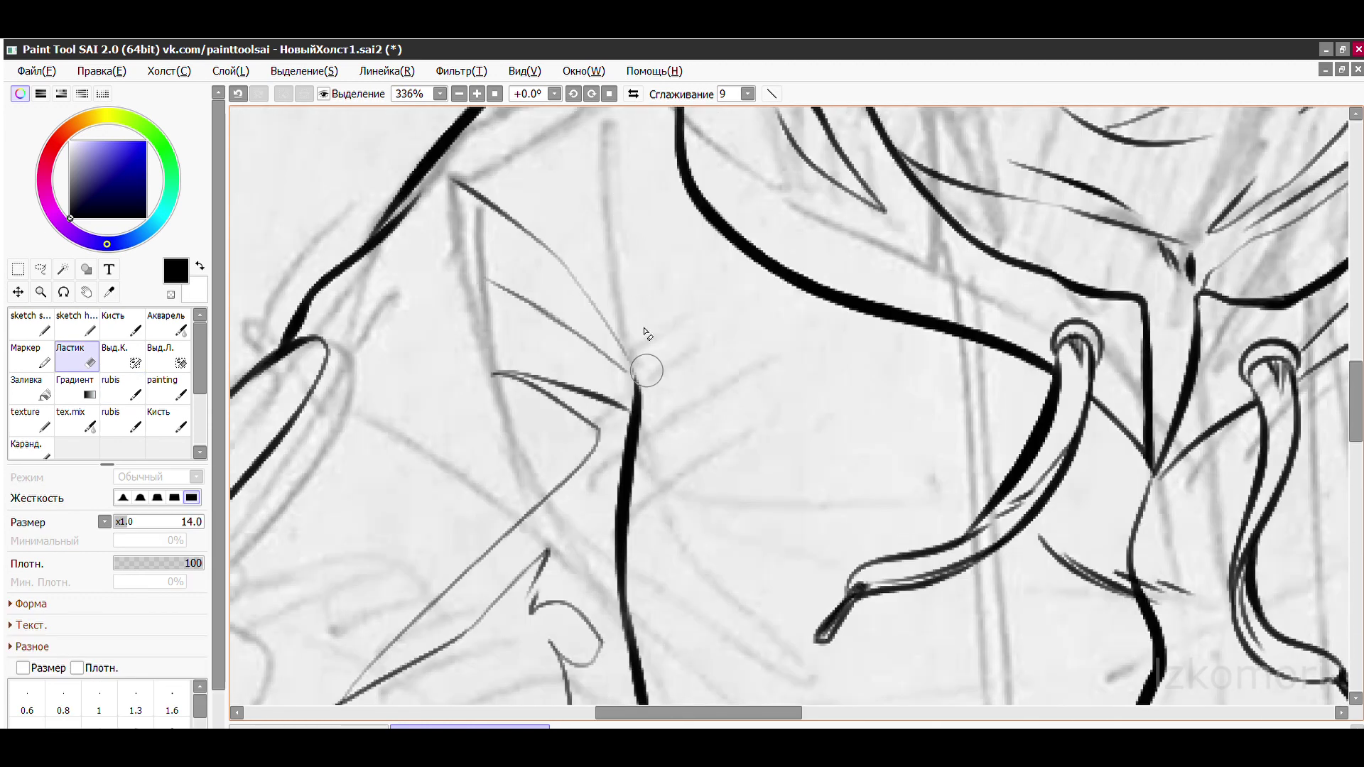
{"action": "left_click_drag", "start_coordinate": [760, 369], "coordinate": [682, 469]}
{"action": "key", "text": "ctrl+z"}
{"action": "left_click_drag", "start_coordinate": [685, 369], "coordinate": [632, 483]}
- Ink the right sleeve's outer contour from the shoulder down to the elbow
{"action": "scroll", "coordinate": [640, 455], "scroll_direction": "down", "scroll_amount": 8}
{"action": "scroll", "coordinate": [710, 298], "scroll_direction": "up", "scroll_amount": 6}
{"action": "scroll", "coordinate": [943, 272], "scroll_direction": "down", "scroll_amount": 6}
{"action": "scroll", "coordinate": [942, 271], "scroll_direction": "up", "scroll_amount": 7}
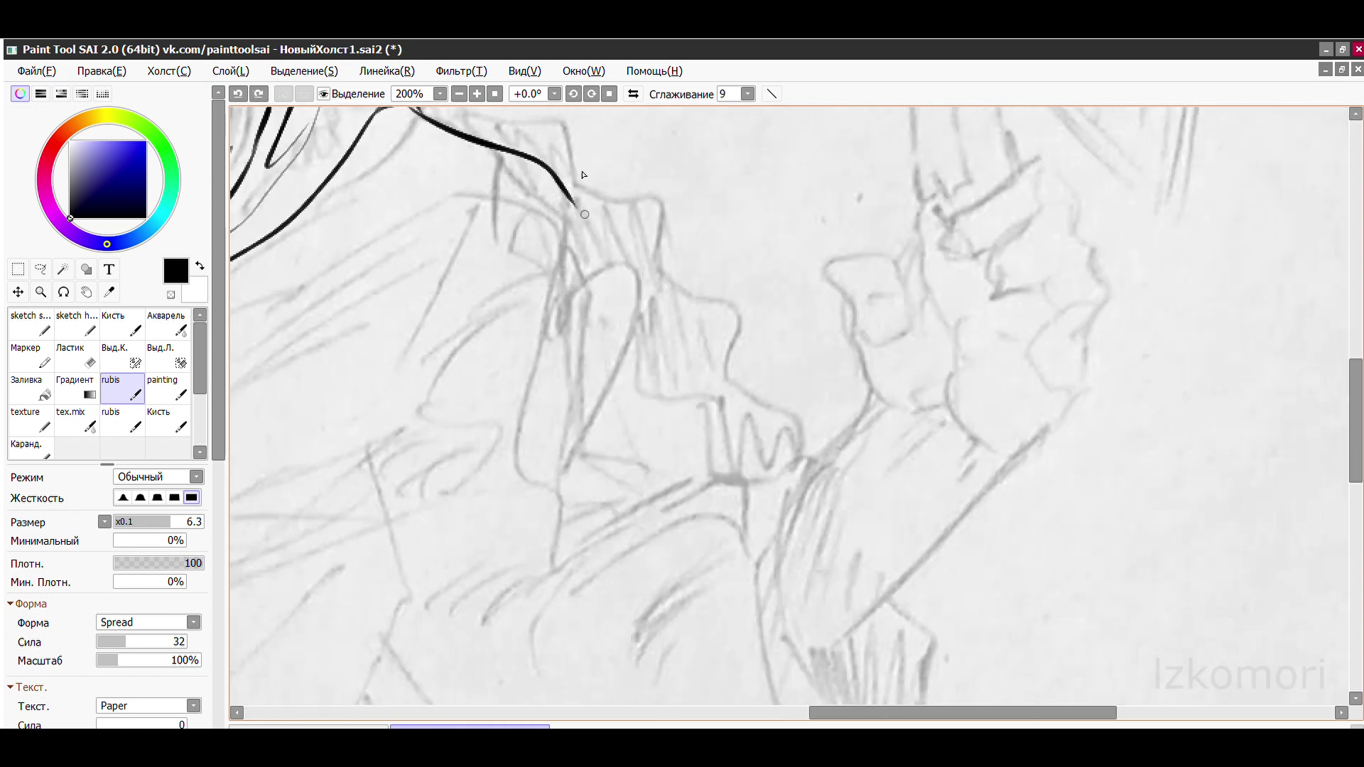
{"action": "left_click_drag", "start_coordinate": [575, 205], "coordinate": [705, 412]}
{"action": "left_click_drag", "start_coordinate": [681, 366], "coordinate": [750, 499]}
{"action": "left_click_drag", "start_coordinate": [703, 408], "coordinate": [749, 501]}
- Ink the pointed oval shape at the right elbow with crease lines inside it
{"action": "scroll", "coordinate": [710, 426], "scroll_direction": "down", "scroll_amount": 5}
{"action": "scroll", "coordinate": [710, 426], "scroll_direction": "up", "scroll_amount": 5}
{"action": "left_click_drag", "start_coordinate": [651, 392], "coordinate": [734, 464]}
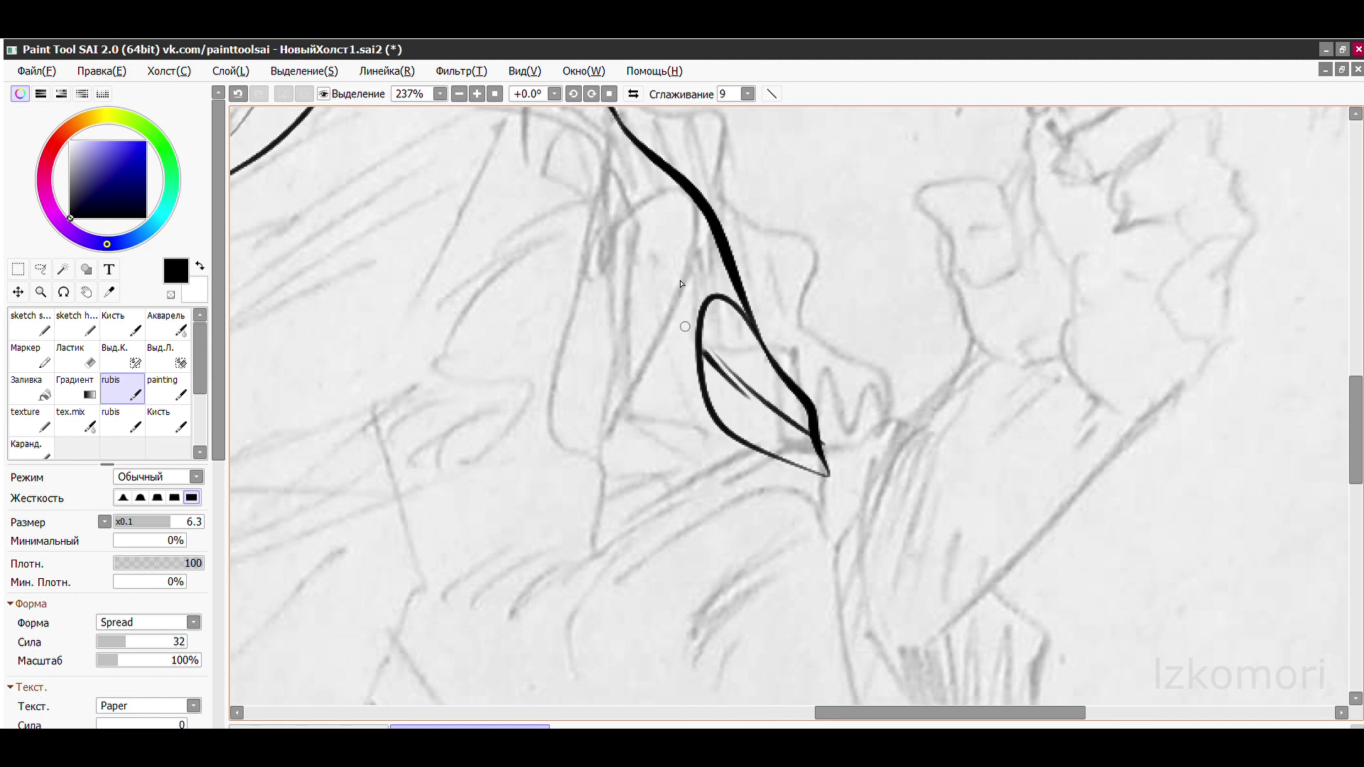
{"action": "left_click_drag", "start_coordinate": [682, 323], "coordinate": [753, 401]}
{"action": "left_click_drag", "start_coordinate": [755, 402], "coordinate": [846, 485]}
- Add a group of curved, tapered fold strokes on the chest beside the right shoulder
{"action": "left_click_drag", "start_coordinate": [497, 389], "coordinate": [647, 215]}
{"action": "left_click_drag", "start_coordinate": [547, 186], "coordinate": [498, 394]}
{"action": "left_click_drag", "start_coordinate": [498, 173], "coordinate": [472, 355]}
{"action": "left_click_drag", "start_coordinate": [483, 179], "coordinate": [348, 375]}
{"action": "left_click_drag", "start_coordinate": [366, 311], "coordinate": [328, 377]}
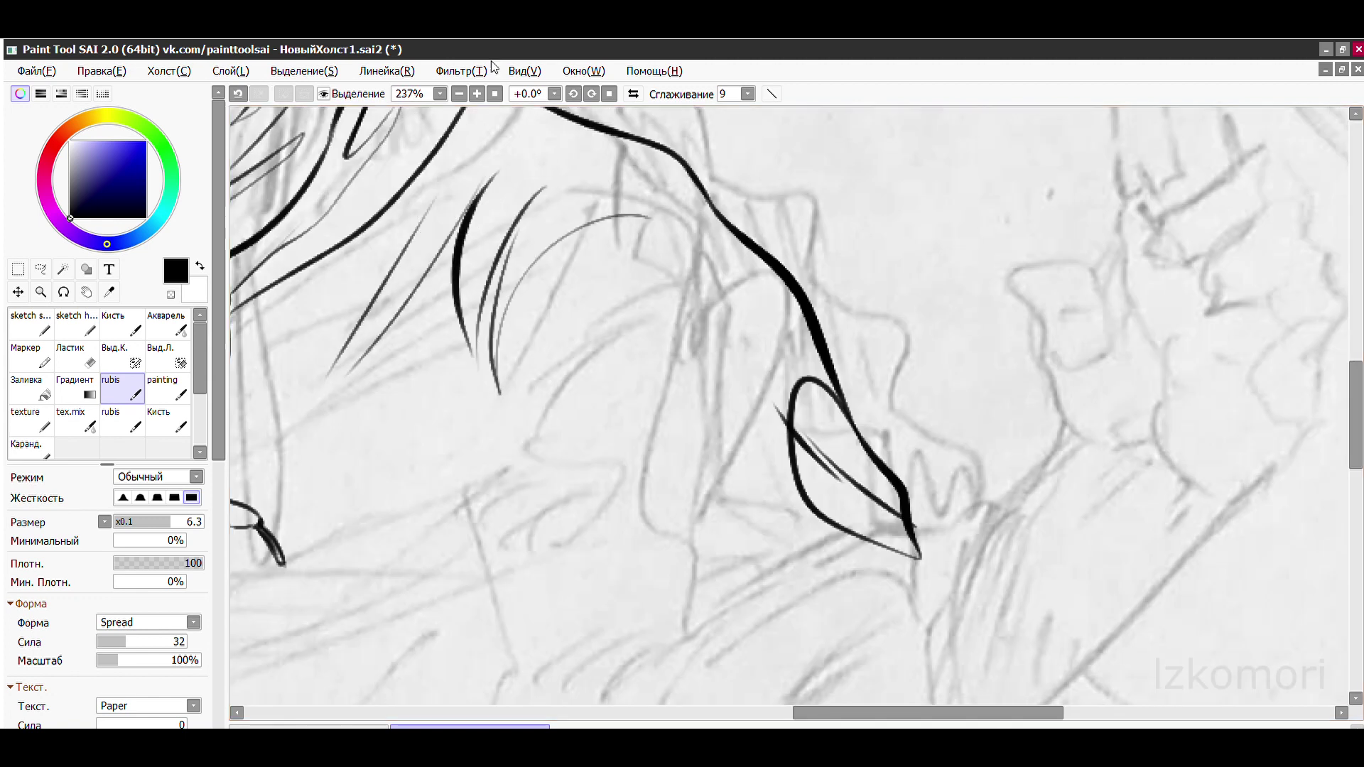
- Ink the right forearm's lower sleeve outline and the curved cuff with slanted ribbing strokes
{"action": "scroll", "coordinate": [397, 219], "scroll_direction": "down", "scroll_amount": 6}
{"action": "scroll", "coordinate": [639, 284], "scroll_direction": "up", "scroll_amount": 2}
{"action": "scroll", "coordinate": [710, 306], "scroll_direction": "down", "scroll_amount": 1}
{"action": "scroll", "coordinate": [772, 318], "scroll_direction": "up", "scroll_amount": 1}
{"action": "scroll", "coordinate": [773, 317], "scroll_direction": "up", "scroll_amount": 4}
{"action": "mouse_move", "coordinate": [773, 242]}
{"action": "left_mouse_down"}
{"action": "mouse_move", "coordinate": [851, 393]}
{"action": "mouse_move", "coordinate": [812, 509]}
{"action": "mouse_move", "coordinate": [501, 601]}
{"action": "mouse_move", "coordinate": [434, 565]}
{"action": "left_mouse_up"}
{"action": "key", "text": "ctrl+z"}
{"action": "mouse_move", "coordinate": [517, 308]}
{"action": "left_mouse_down"}
{"action": "mouse_move", "coordinate": [522, 297]}
{"action": "mouse_move", "coordinate": [404, 485]}
{"action": "left_mouse_up"}
{"action": "key", "text": "ctrl+z"}
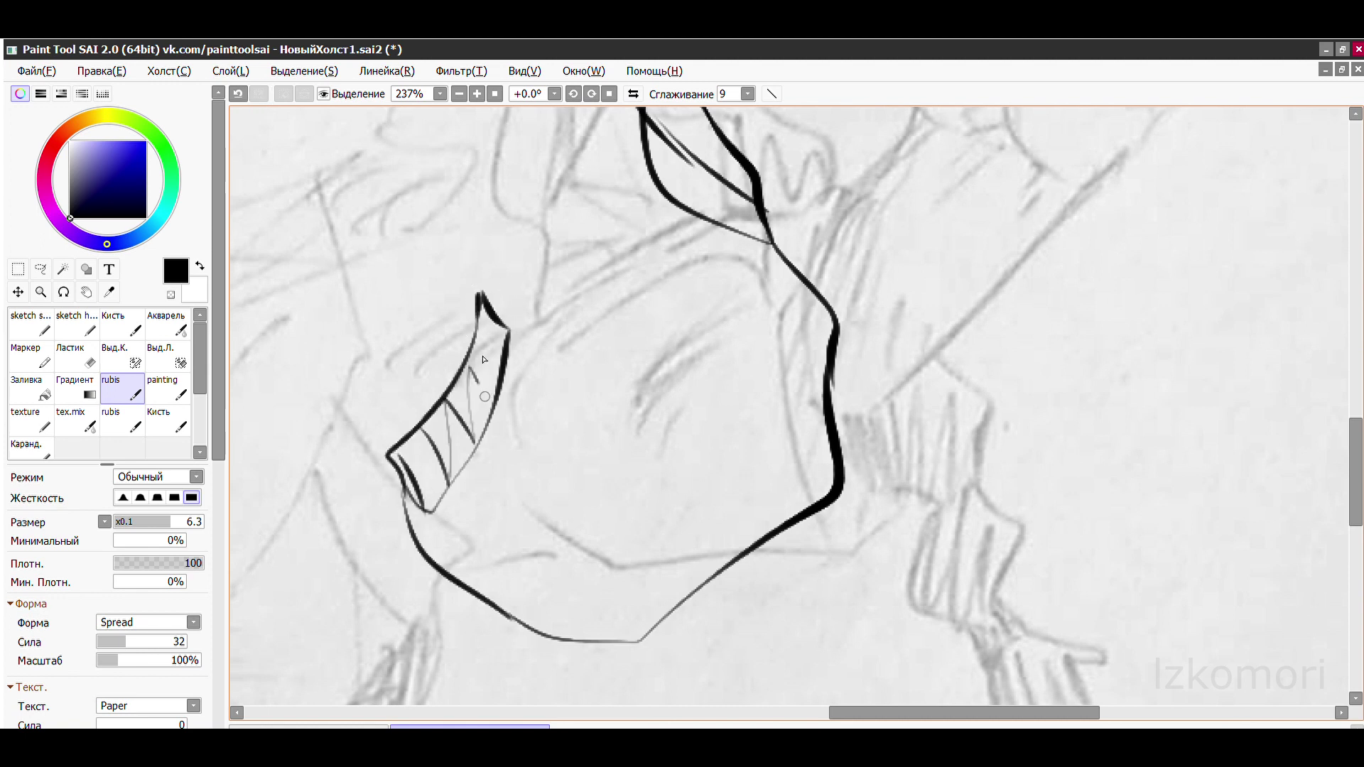
- Rework the top of the right cuff and ink the folds running from it across the forearm and elbow
{"action": "scroll", "coordinate": [483, 359], "scroll_direction": "up", "scroll_amount": 1}
{"action": "key", "text": "ctrl+z"}
{"action": "scroll", "coordinate": [651, 243], "scroll_direction": "down", "scroll_amount": 1}
{"action": "scroll", "coordinate": [652, 243], "scroll_direction": "up", "scroll_amount": 1}
{"action": "key", "text": "e"}
{"action": "key", "text": "b"}
{"action": "mouse_move", "coordinate": [676, 311]}
{"action": "left_mouse_down"}
{"action": "mouse_move", "coordinate": [653, 283]}
{"action": "mouse_move", "coordinate": [829, 441]}
{"action": "left_mouse_up"}
{"action": "scroll", "coordinate": [774, 170], "scroll_direction": "down", "scroll_amount": 4}
- Ink the right hand's wavy outer edge from the cuff up to the raised fingers, and outline both fingertips
{"action": "mouse_move", "coordinate": [824, 245]}
{"action": "left_mouse_down"}
{"action": "mouse_move", "coordinate": [774, 164]}
{"action": "mouse_move", "coordinate": [785, 426]}
{"action": "left_mouse_up"}
{"action": "scroll", "coordinate": [784, 174], "scroll_direction": "up", "scroll_amount": 5}
{"action": "scroll", "coordinate": [757, 238], "scroll_direction": "down", "scroll_amount": 1}
{"action": "key", "text": "ctrl+z"}
{"action": "mouse_move", "coordinate": [827, 284]}
{"action": "left_mouse_down"}
{"action": "mouse_move", "coordinate": [824, 174]}
{"action": "mouse_move", "coordinate": [849, 178]}
{"action": "mouse_move", "coordinate": [754, 207]}
{"action": "left_mouse_up"}
{"action": "key", "text": "ctrl+z"}
{"action": "key", "text": "ctrl+z"}
{"action": "scroll", "coordinate": [757, 216], "scroll_direction": "down", "scroll_amount": 2}
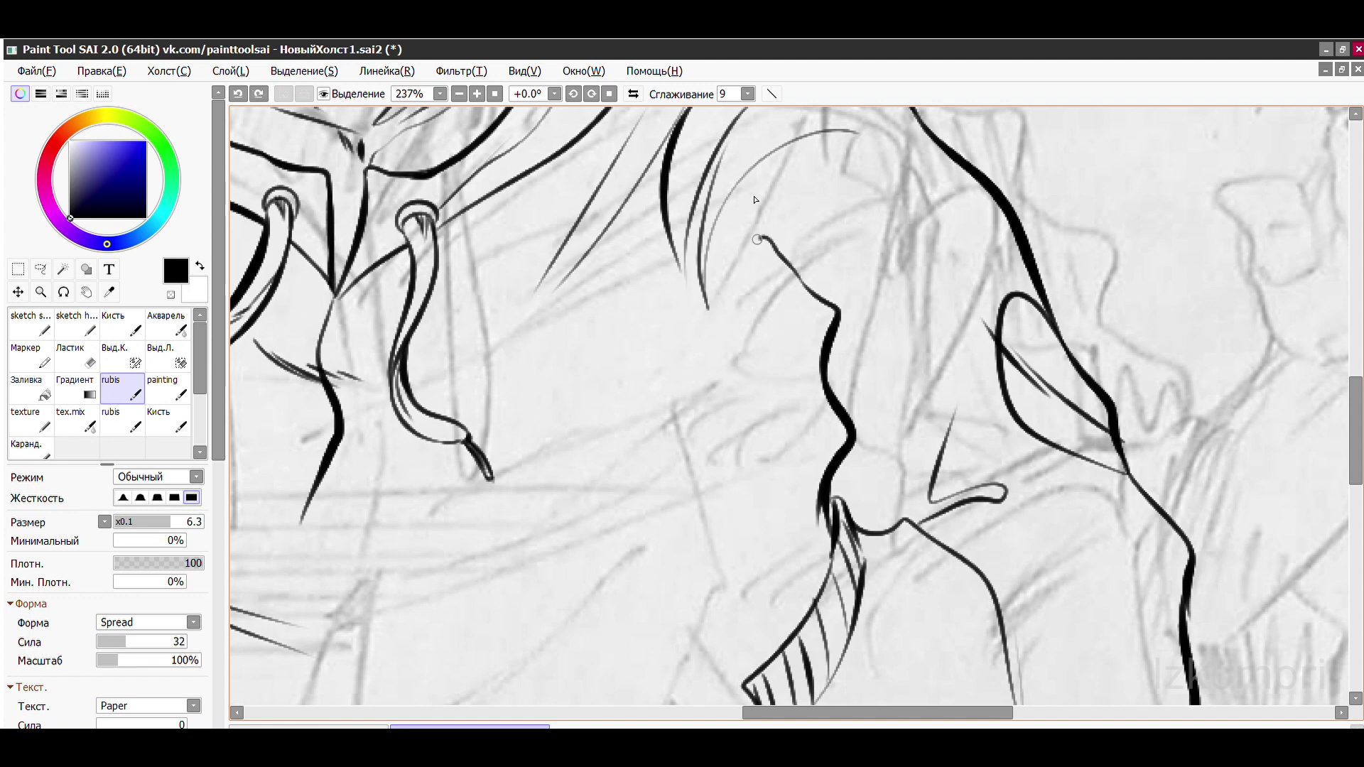
{"action": "key", "text": "ctrl+z"}
{"action": "left_click_drag", "start_coordinate": [719, 266], "coordinate": [795, 312]}
{"action": "left_click_drag", "start_coordinate": [720, 267], "coordinate": [810, 376]}
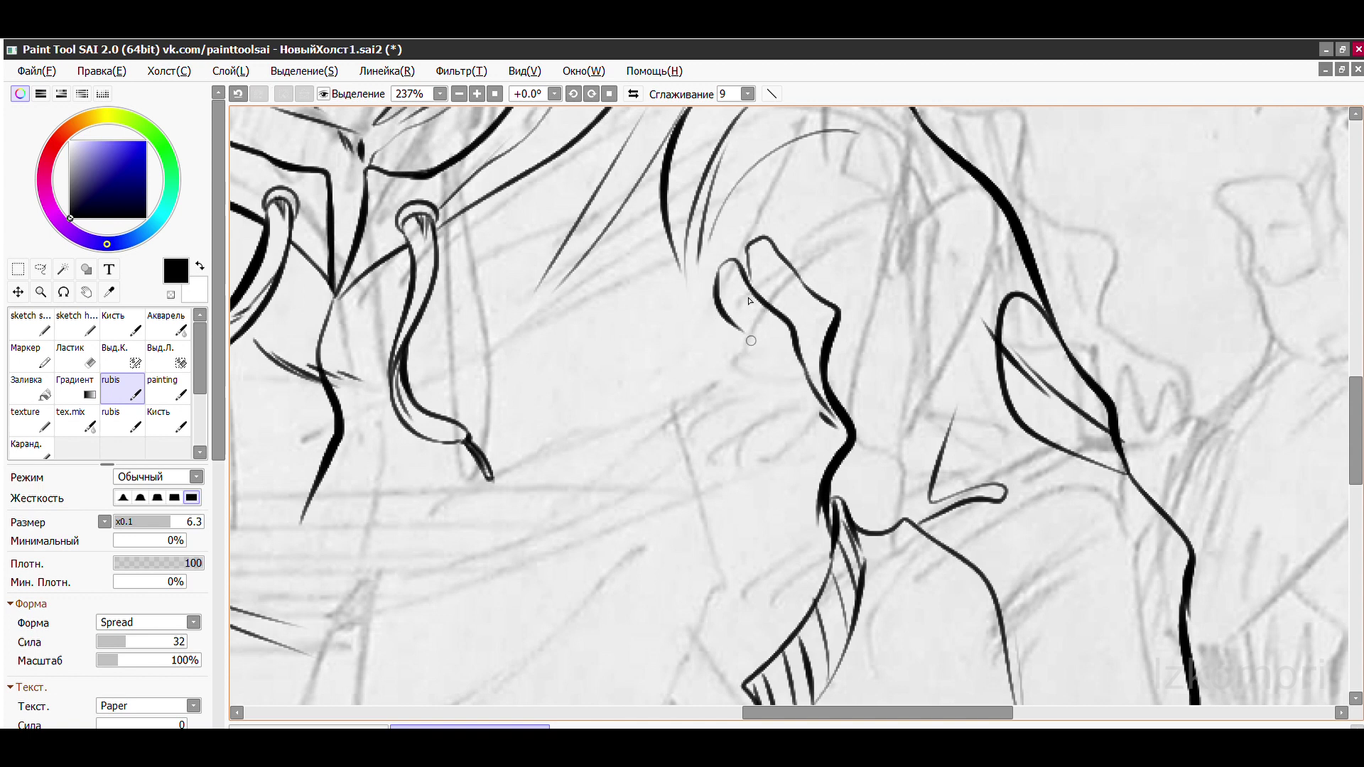
{"action": "scroll", "coordinate": [769, 370], "scroll_direction": "down", "scroll_amount": 5}
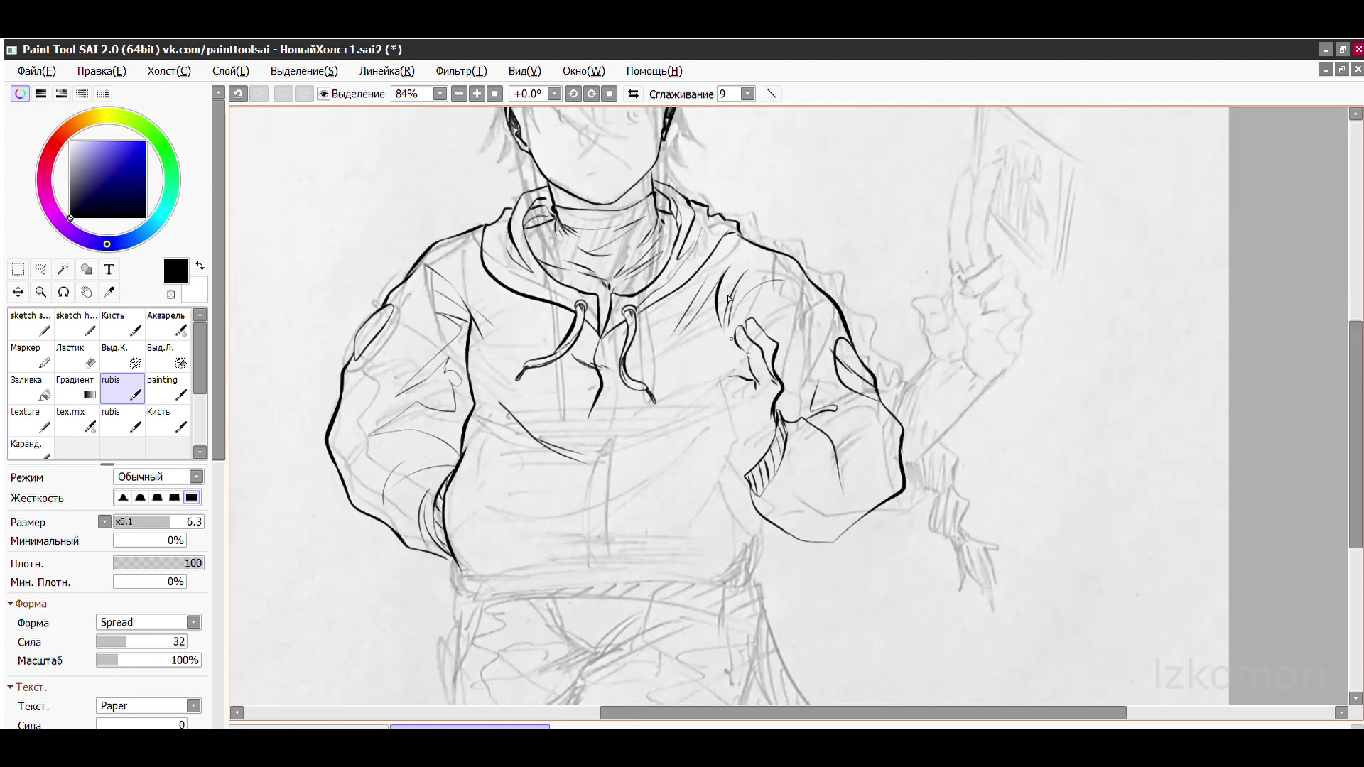
{"action": "scroll", "coordinate": [787, 246], "scroll_direction": "up", "scroll_amount": 7}
{"action": "left_click_drag", "start_coordinate": [676, 301], "coordinate": [664, 348]}
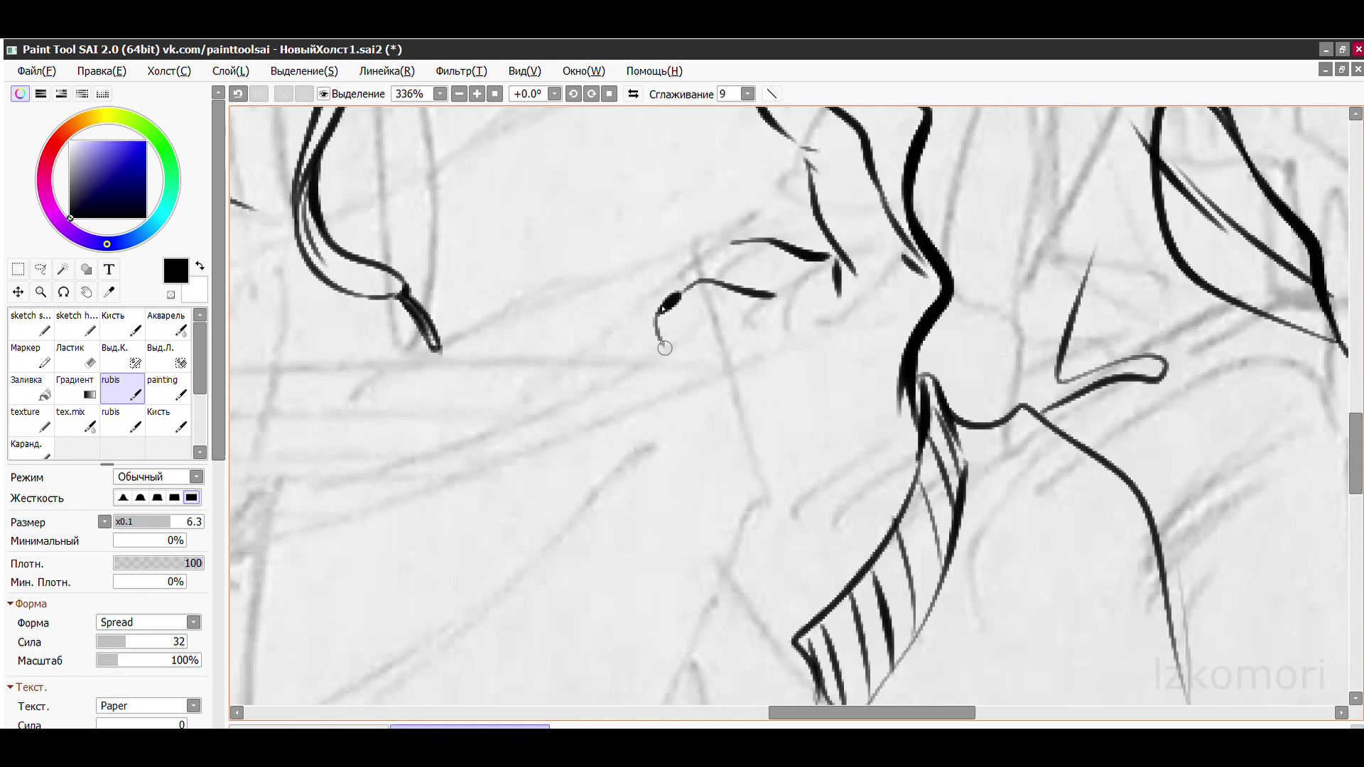
{"action": "left_click_drag", "start_coordinate": [679, 409], "coordinate": [816, 597]}
{"action": "key", "text": "ctrl+z"}
{"action": "left_click_drag", "start_coordinate": [799, 522], "coordinate": [732, 590]}
{"action": "left_click_drag", "start_coordinate": [803, 546], "coordinate": [753, 618]}
{"action": "scroll", "coordinate": [749, 376], "scroll_direction": "down", "scroll_amount": 6}
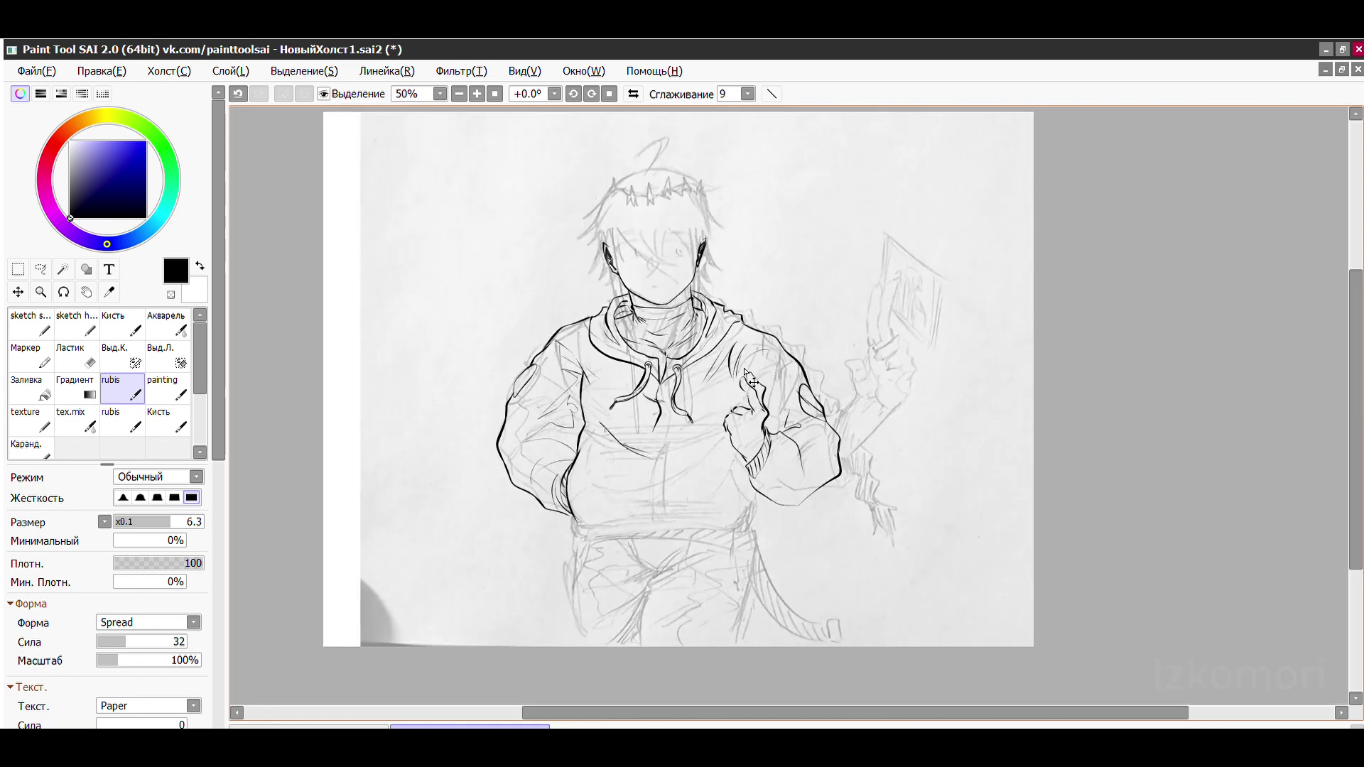
{"action": "scroll", "coordinate": [752, 382], "scroll_direction": "up", "scroll_amount": 5}
{"action": "key", "text": "ctrl+z"}
- Ink the raised finger's inner side, the bent fingers and the lower edge of the right hand down to the cuff
{"action": "left_click_drag", "start_coordinate": [747, 213], "coordinate": [763, 268]}
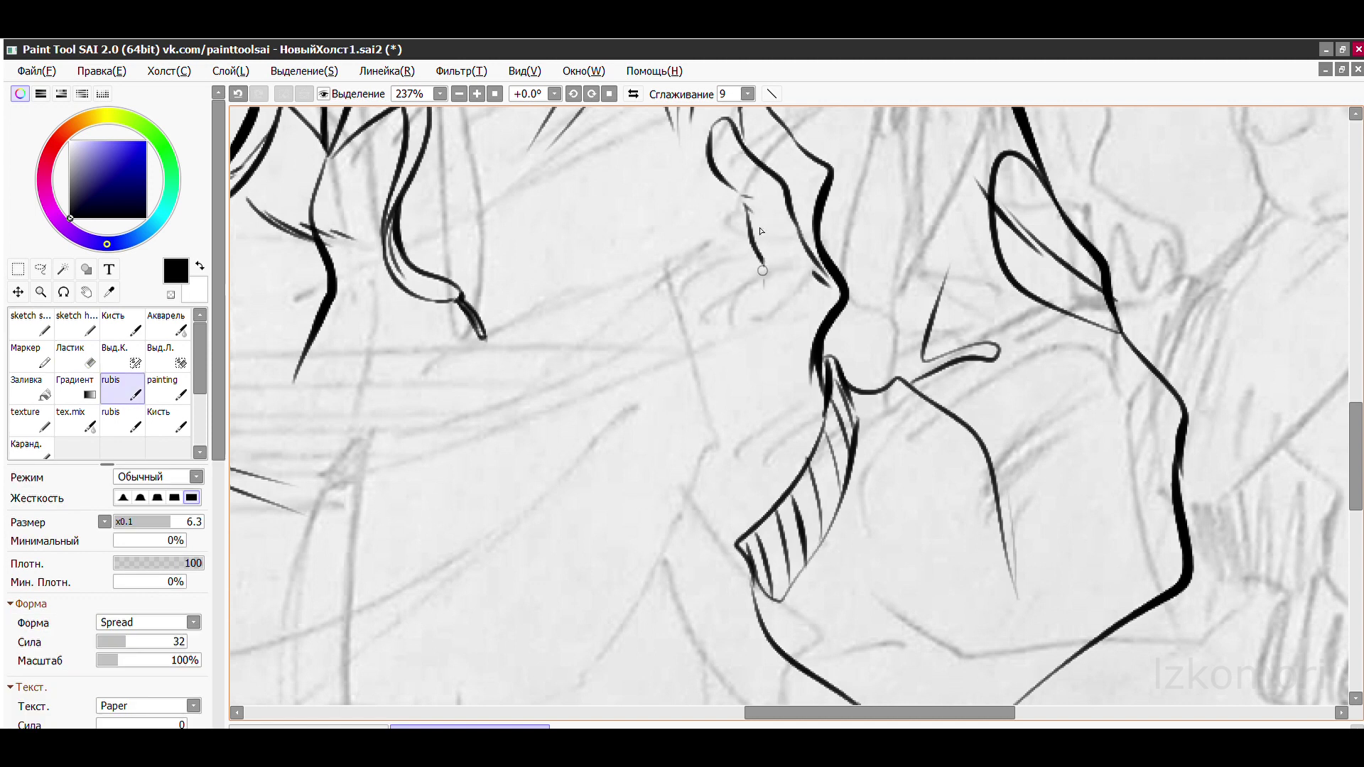
{"action": "left_click_drag", "start_coordinate": [697, 343], "coordinate": [625, 425]}
{"action": "scroll", "coordinate": [639, 430], "scroll_direction": "up", "scroll_amount": 2}
{"action": "mouse_move", "coordinate": [597, 307]}
{"action": "left_mouse_down"}
{"action": "mouse_move", "coordinate": [681, 368]}
{"action": "mouse_move", "coordinate": [725, 426]}
{"action": "left_mouse_up"}
{"action": "key", "text": "ctrl+z"}
{"action": "key", "text": "ctrl+z"}
{"action": "left_click_drag", "start_coordinate": [631, 313], "coordinate": [828, 543]}
{"action": "left_click_drag", "start_coordinate": [588, 313], "coordinate": [693, 449]}
{"action": "key", "text": "ctrl+z"}
- Refine the bent fingers of the right hand with short tapered crease strokes across the palm
{"action": "key", "text": "e"}
{"action": "key", "text": "ctrl+z"}
{"action": "key", "text": "n"}
{"action": "left_click_drag", "start_coordinate": [650, 293], "coordinate": [683, 454]}
{"action": "scroll", "coordinate": [625, 265], "scroll_direction": "down", "scroll_amount": 2}
{"action": "scroll", "coordinate": [588, 345], "scroll_direction": "up", "scroll_amount": 4}
{"action": "mouse_move", "coordinate": [621, 316]}
{"action": "left_mouse_down"}
{"action": "mouse_move", "coordinate": [572, 400]}
{"action": "mouse_move", "coordinate": [699, 421]}
{"action": "mouse_move", "coordinate": [673, 487]}
{"action": "left_mouse_up"}
{"action": "scroll", "coordinate": [573, 400], "scroll_direction": "down", "scroll_amount": 2}
{"action": "scroll", "coordinate": [640, 383], "scroll_direction": "up", "scroll_amount": 2}
{"action": "key", "text": "ctrl+z"}
{"action": "left_click_drag", "start_coordinate": [628, 370], "coordinate": [711, 548]}
{"action": "key", "text": "ctrl+z"}
{"action": "scroll", "coordinate": [721, 305], "scroll_direction": "down", "scroll_amount": 4}
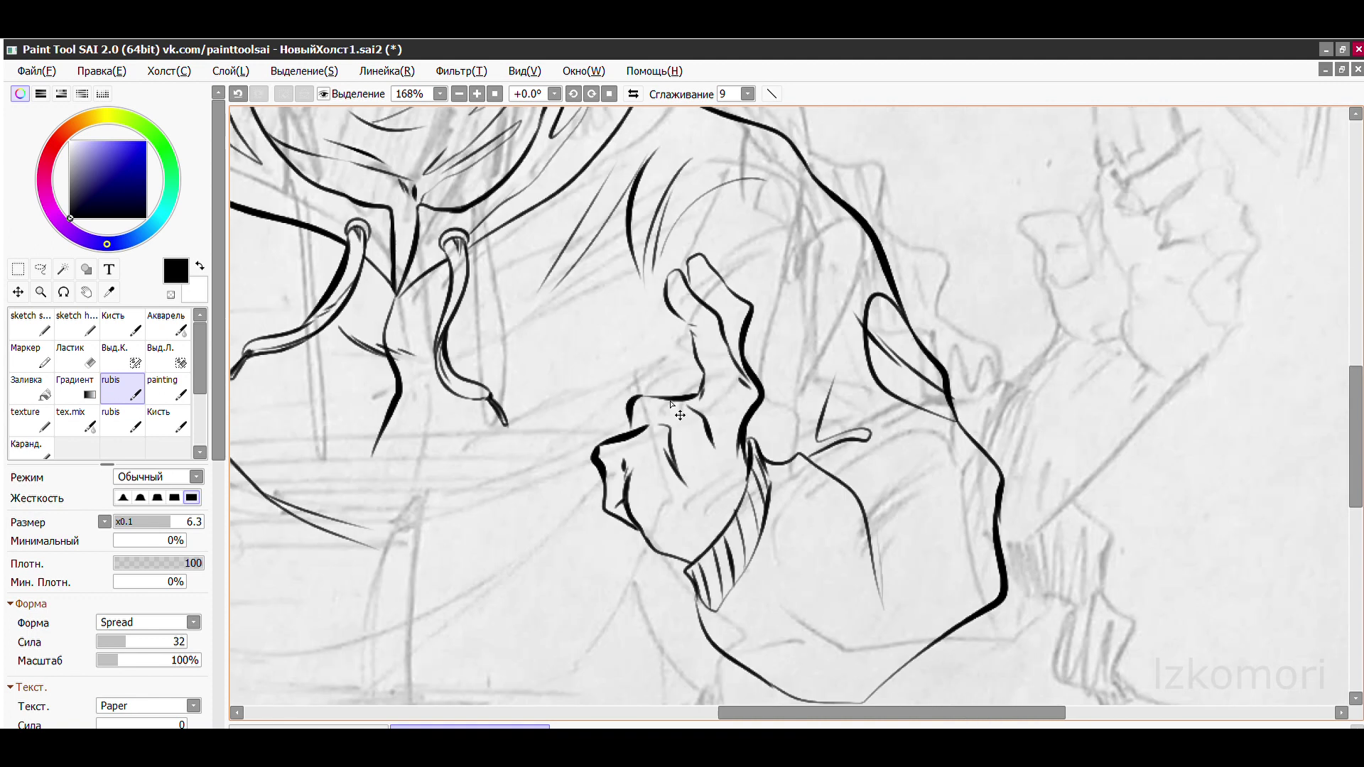
- Erase the right hand's outer edge above the cuff, redraw it with a thicker stroke, and restore the palm crease
{"action": "scroll", "coordinate": [731, 284], "scroll_direction": "up", "scroll_amount": 4}
{"action": "key", "text": "e"}
{"action": "left_click_drag", "start_coordinate": [733, 283], "coordinate": [737, 245]}
{"action": "key", "text": "b"}
{"action": "left_click_drag", "start_coordinate": [693, 202], "coordinate": [700, 437]}
{"action": "key", "text": "ctrl+z"}
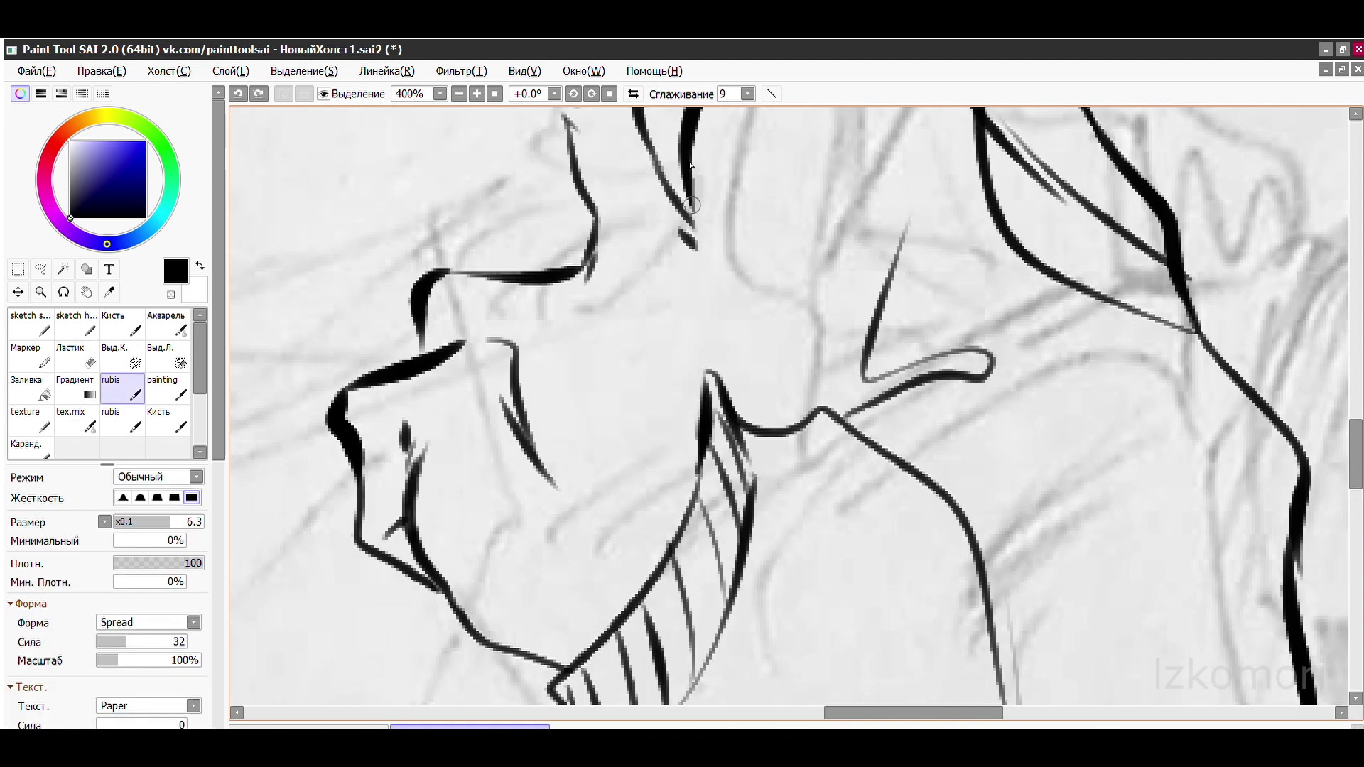
{"action": "left_click_drag", "start_coordinate": [732, 195], "coordinate": [700, 435]}
{"action": "scroll", "coordinate": [710, 320], "scroll_direction": "down", "scroll_amount": 3}
{"action": "scroll", "coordinate": [682, 369], "scroll_direction": "up", "scroll_amount": 3}
{"action": "left_click_drag", "start_coordinate": [635, 328], "coordinate": [668, 391]}
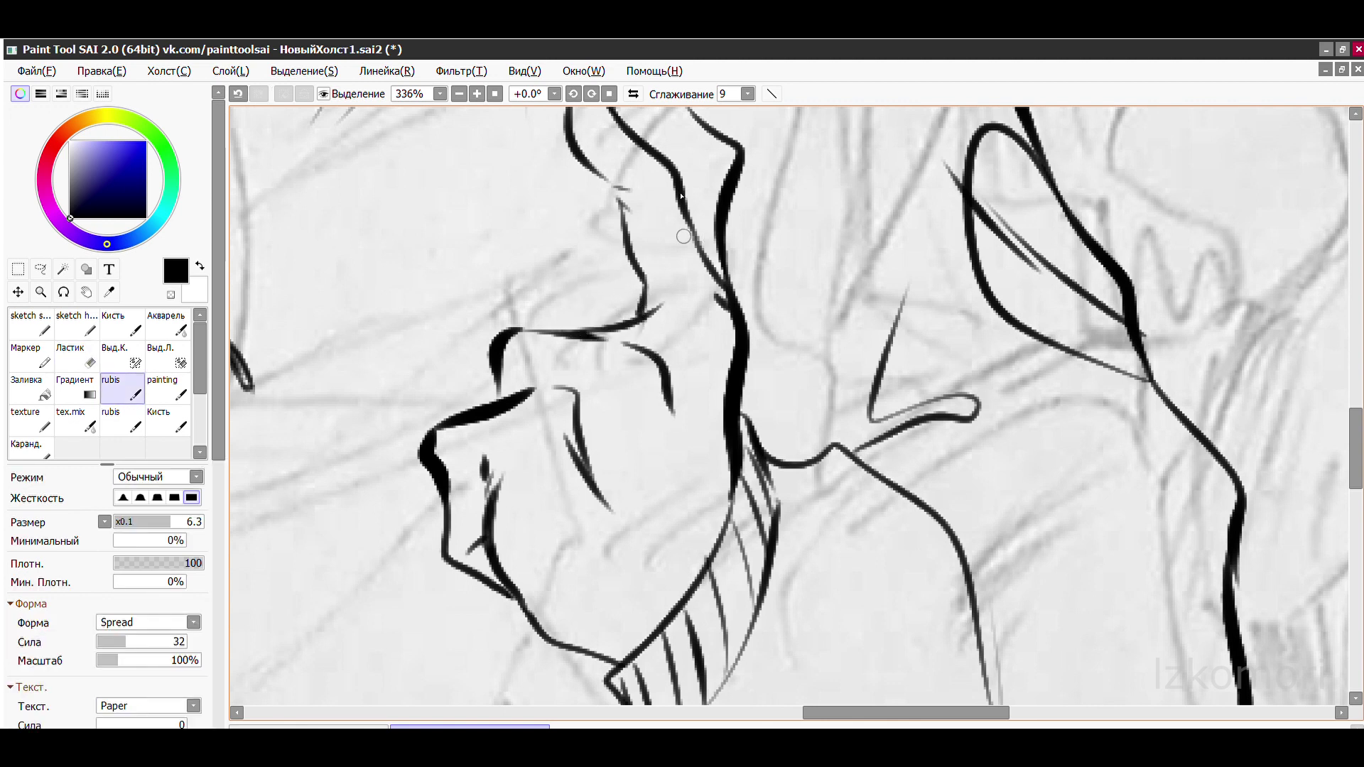
- Add a short crease stroke inside the right hand beside its thick outer edge
{"action": "scroll", "coordinate": [683, 236], "scroll_direction": "up", "scroll_amount": 2}
{"action": "left_click_drag", "start_coordinate": [710, 270], "coordinate": [722, 426]}
{"action": "key", "text": "ctrl+z"}
{"action": "left_click_drag", "start_coordinate": [725, 319], "coordinate": [715, 448]}
{"action": "scroll", "coordinate": [715, 472], "scroll_direction": "down", "scroll_amount": 3}
- Ink a rounded fingertip between the raised fingers and the bent knuckles, with a dark crease beside it
{"action": "scroll", "coordinate": [682, 320], "scroll_direction": "up", "scroll_amount": 6}
{"action": "left_click_drag", "start_coordinate": [657, 372], "coordinate": [801, 397]}
{"action": "key", "text": "ctrl+z"}
{"action": "left_click_drag", "start_coordinate": [753, 245], "coordinate": [657, 366]}
{"action": "scroll", "coordinate": [675, 320], "scroll_direction": "down", "scroll_amount": 4}
{"action": "scroll", "coordinate": [640, 355], "scroll_direction": "up", "scroll_amount": 4}
{"action": "key", "text": "ctrl+z"}
{"action": "left_click_drag", "start_coordinate": [650, 412], "coordinate": [753, 291]}
{"action": "scroll", "coordinate": [796, 341], "scroll_direction": "down", "scroll_amount": 2}
{"action": "left_click_drag", "start_coordinate": [561, 468], "coordinate": [724, 427]}
{"action": "scroll", "coordinate": [673, 359], "scroll_direction": "down", "scroll_amount": 3}
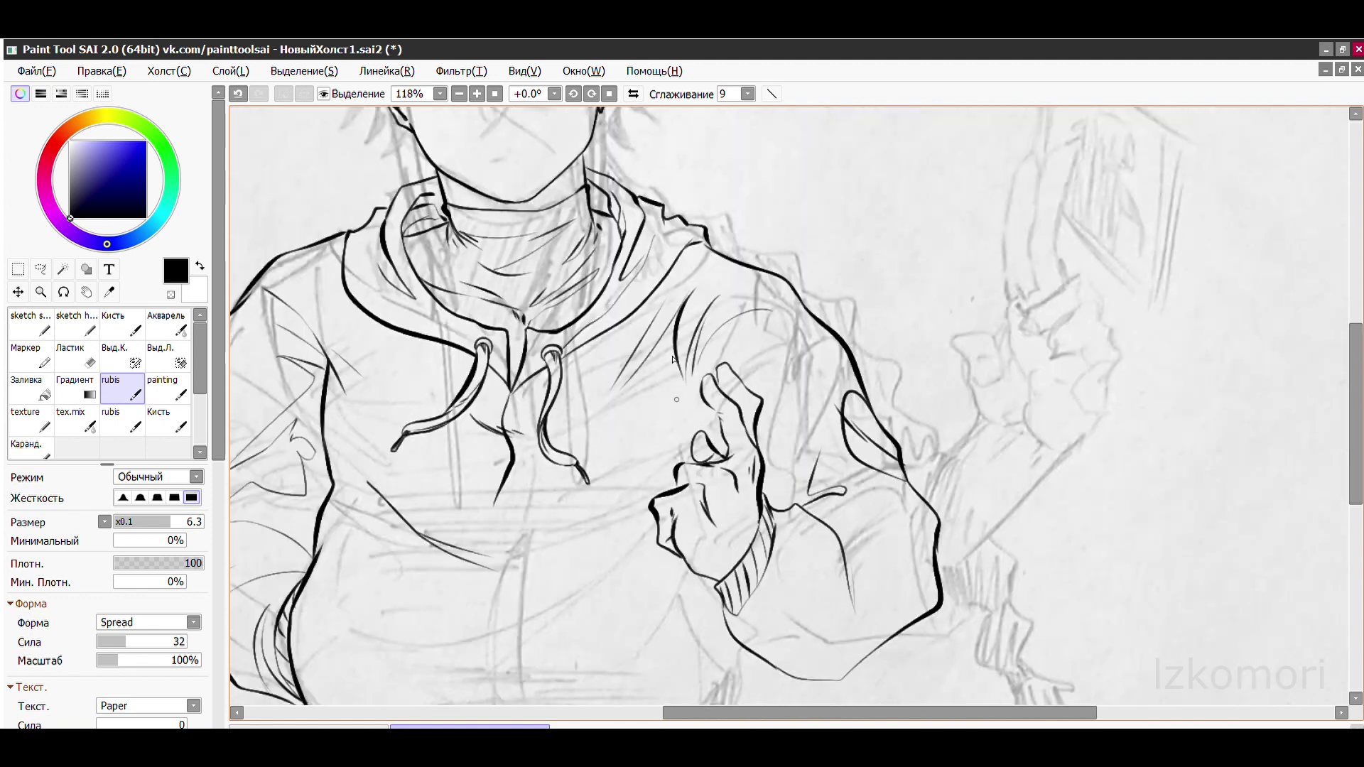
- Ink a long curved fold on the sleeve beside the striped cuff and add a second tapered stroke to the forearm fold
{"action": "scroll", "coordinate": [673, 359], "scroll_direction": "up", "scroll_amount": 5}
{"action": "scroll", "coordinate": [675, 355], "scroll_direction": "down", "scroll_amount": 1}
{"action": "left_click_drag", "start_coordinate": [755, 146], "coordinate": [767, 321]}
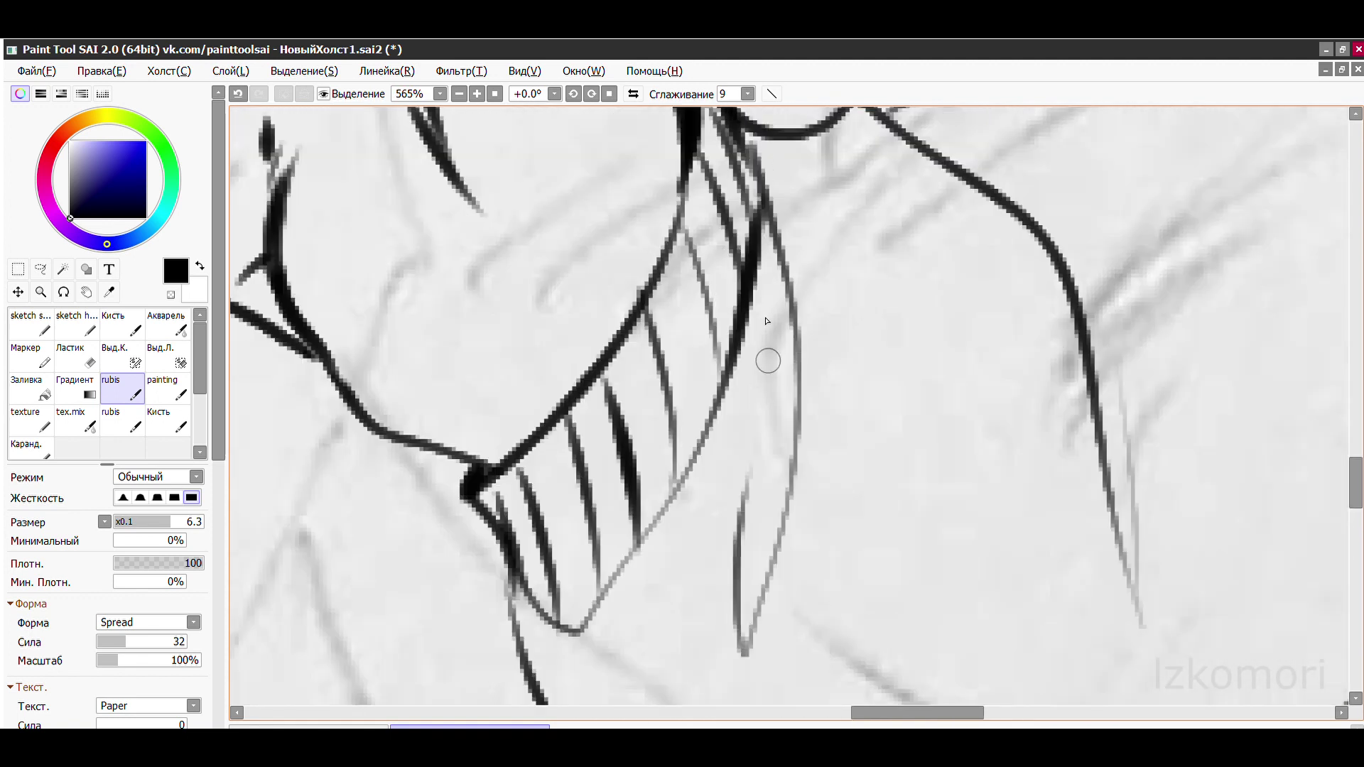
{"action": "scroll", "coordinate": [765, 321], "scroll_direction": "down", "scroll_amount": 7}
{"action": "scroll", "coordinate": [611, 383], "scroll_direction": "up", "scroll_amount": 4}
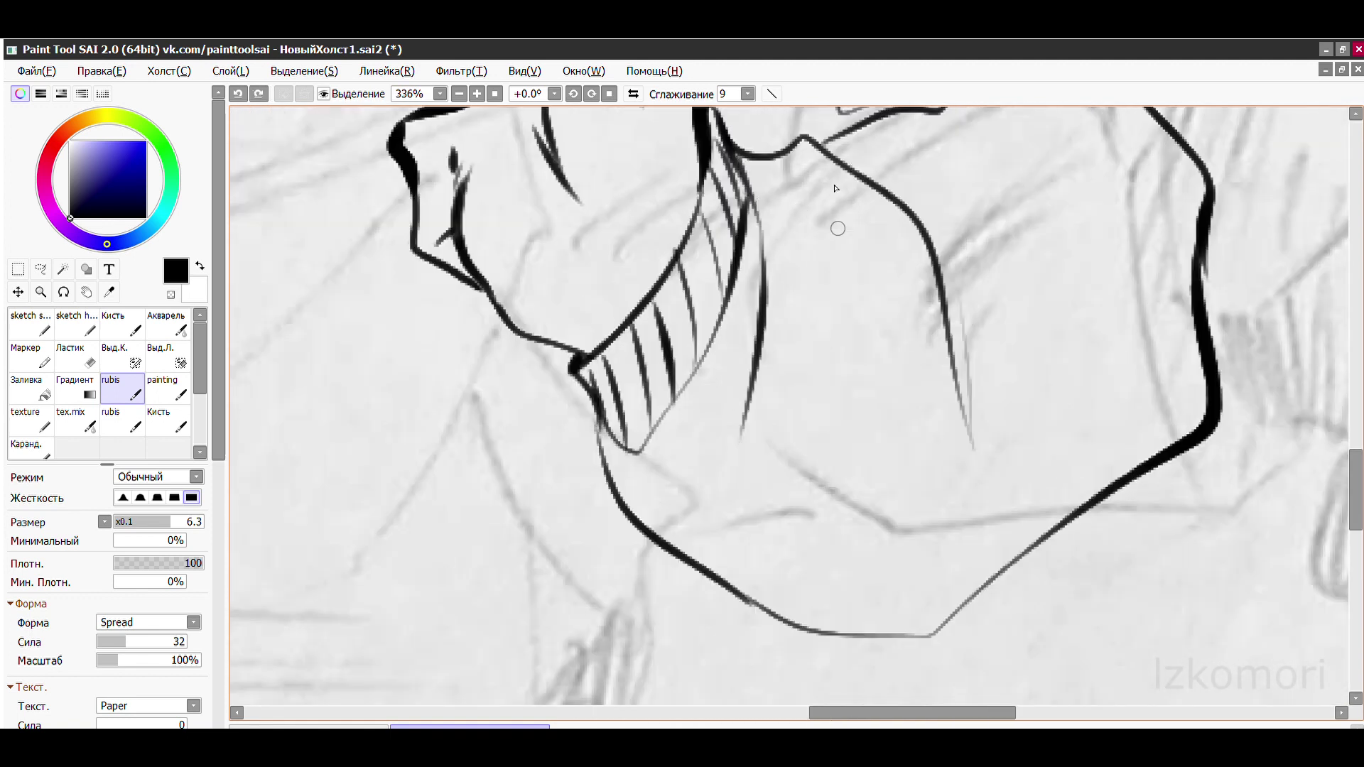
{"action": "scroll", "coordinate": [835, 188], "scroll_direction": "down", "scroll_amount": 3}
{"action": "scroll", "coordinate": [710, 312], "scroll_direction": "up", "scroll_amount": 3}
{"action": "left_click_drag", "start_coordinate": [711, 312], "coordinate": [739, 618]}
- Ink a long diagonal fold from the raised hand to the torso's centre, with short tapered strokes at its lower end
{"action": "scroll", "coordinate": [739, 618], "scroll_direction": "down", "scroll_amount": 4}
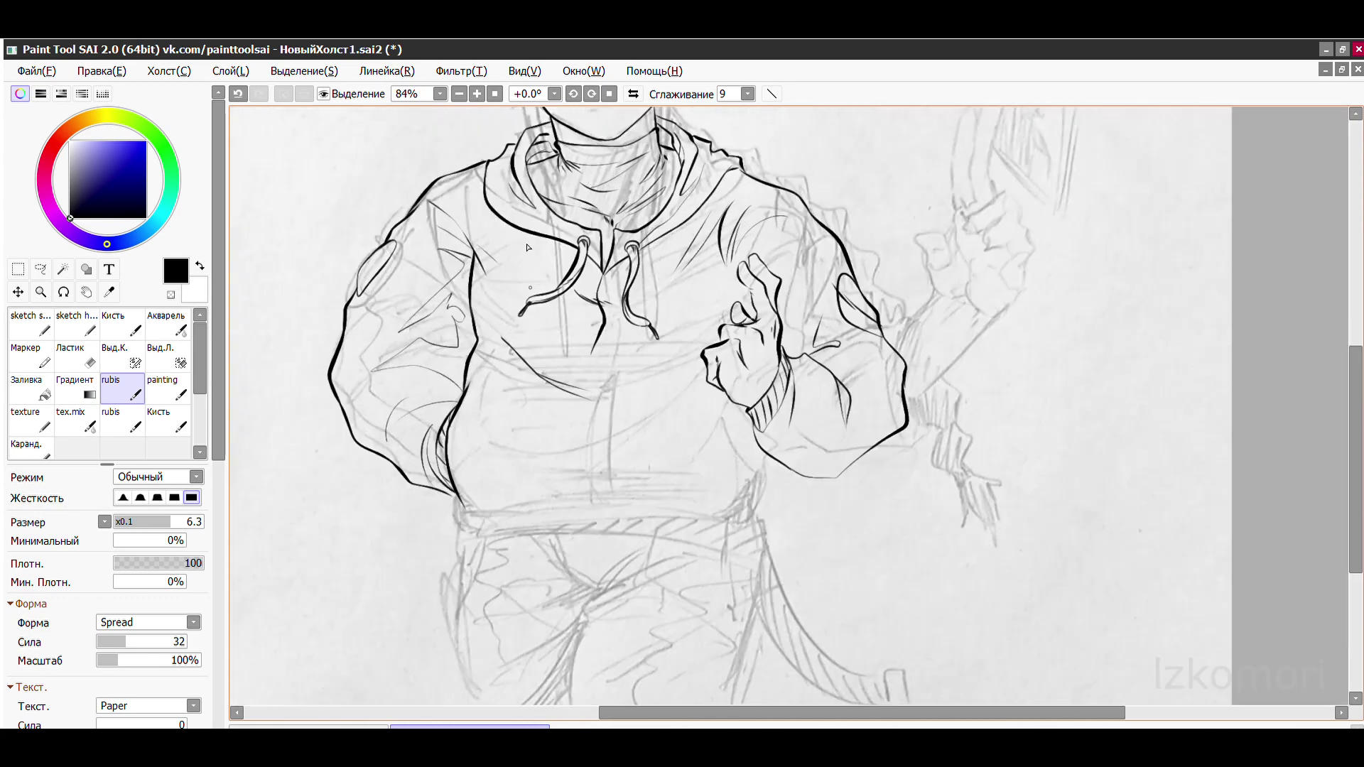
{"action": "scroll", "coordinate": [527, 248], "scroll_direction": "up", "scroll_amount": 4}
{"action": "left_click_drag", "start_coordinate": [909, 234], "coordinate": [616, 444]}
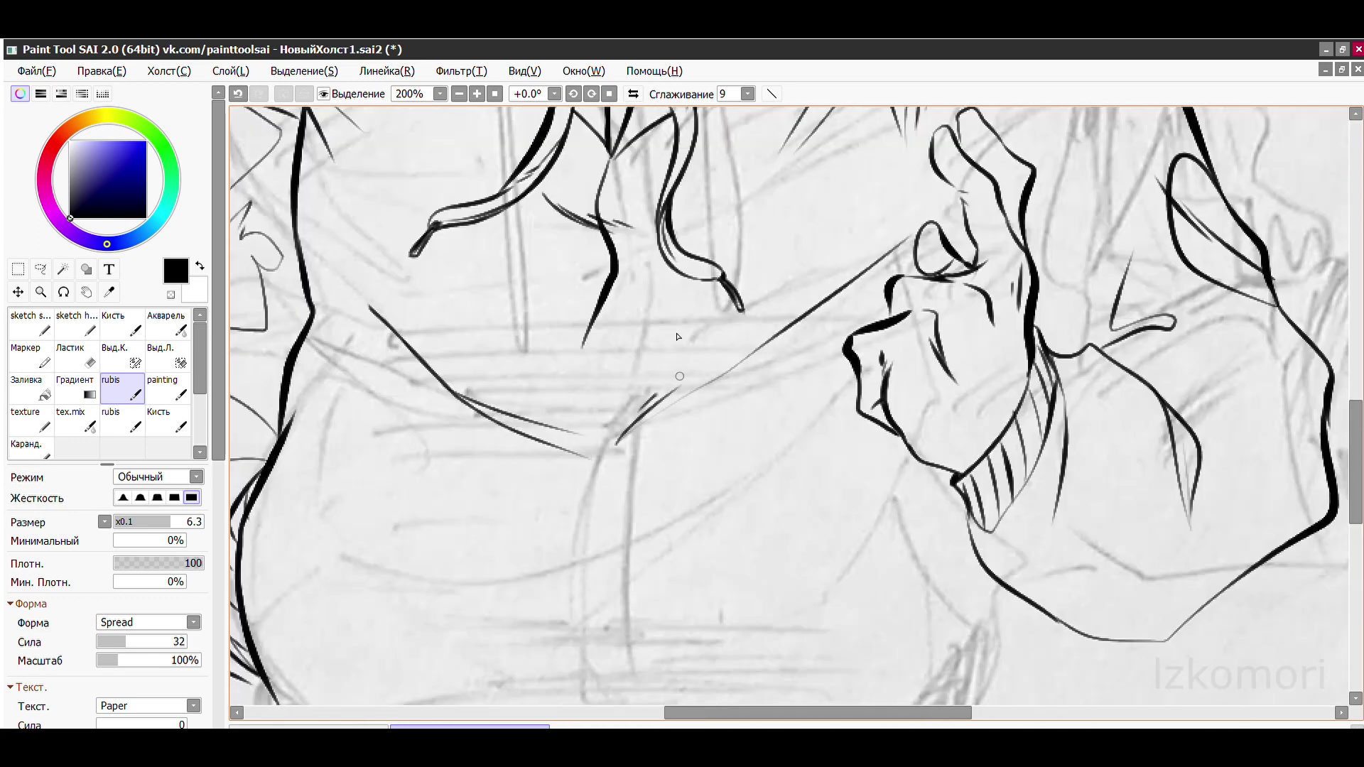
{"action": "scroll", "coordinate": [677, 337], "scroll_direction": "down", "scroll_amount": 2}
{"action": "scroll", "coordinate": [689, 306], "scroll_direction": "up", "scroll_amount": 3}
{"action": "scroll", "coordinate": [699, 270], "scroll_direction": "down", "scroll_amount": 2}
{"action": "scroll", "coordinate": [699, 271], "scroll_direction": "up", "scroll_amount": 3}
{"action": "left_click_drag", "start_coordinate": [797, 210], "coordinate": [678, 384]}
- Ink thin tapered folds on the sleeve between the raised hand and the oval elbow patch
{"action": "scroll", "coordinate": [699, 298], "scroll_direction": "down", "scroll_amount": 4}
{"action": "scroll", "coordinate": [710, 298], "scroll_direction": "up", "scroll_amount": 4}
{"action": "left_click_drag", "start_coordinate": [810, 249], "coordinate": [724, 317]}
{"action": "left_click_drag", "start_coordinate": [885, 183], "coordinate": [744, 432]}
{"action": "left_click_drag", "start_coordinate": [767, 435], "coordinate": [760, 497]}
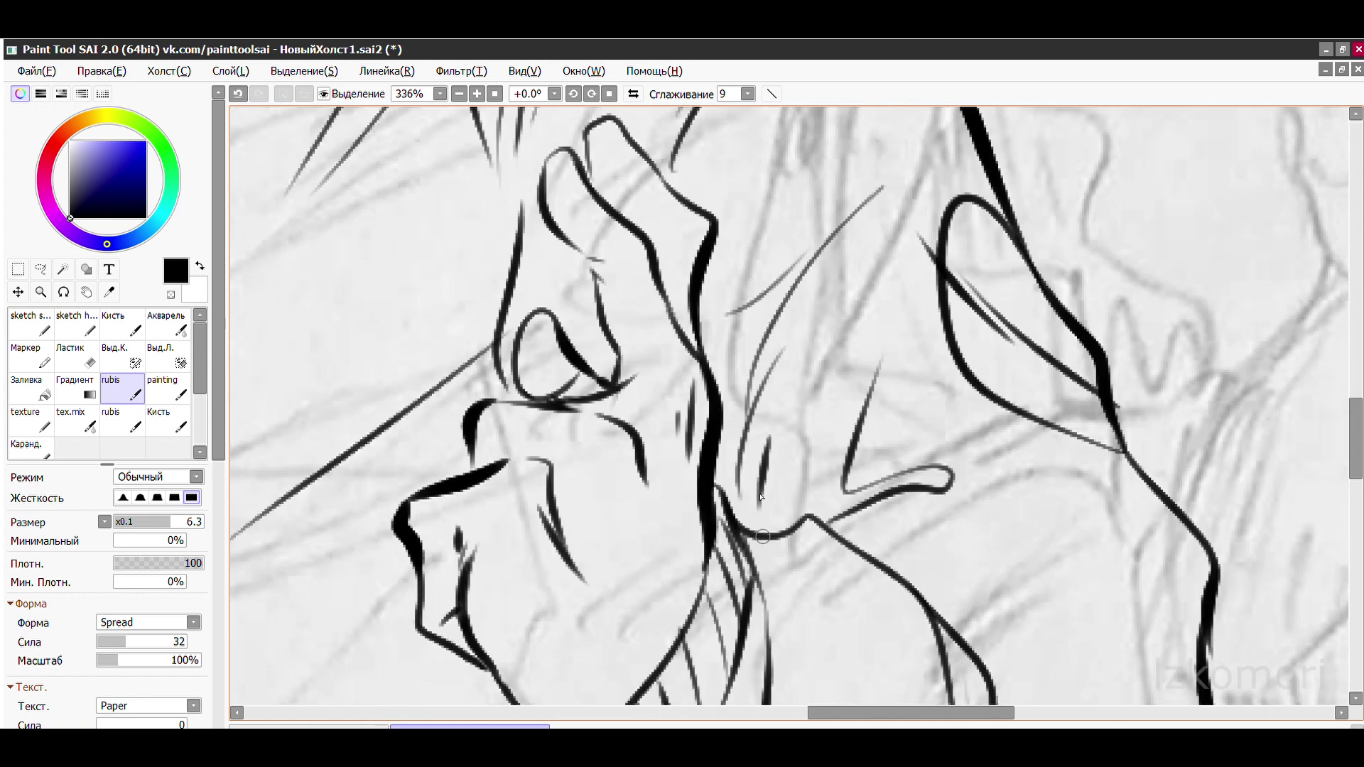
- Ink the left half of the hoodie's hem band with a rounded side end, upper and lower curves and short centre strokes
{"action": "scroll", "coordinate": [760, 497], "scroll_direction": "down", "scroll_amount": 4}
{"action": "scroll", "coordinate": [518, 391], "scroll_direction": "up", "scroll_amount": 5}
{"action": "left_click_drag", "start_coordinate": [426, 306], "coordinate": [468, 465]}
{"action": "key", "text": "ctrl+z"}
{"action": "left_click_drag", "start_coordinate": [426, 306], "coordinate": [483, 469]}
{"action": "scroll", "coordinate": [639, 387], "scroll_direction": "down", "scroll_amount": 1}
{"action": "mouse_move", "coordinate": [294, 424]}
{"action": "left_mouse_down"}
{"action": "mouse_move", "coordinate": [625, 369]}
{"action": "mouse_move", "coordinate": [679, 449]}
{"action": "mouse_move", "coordinate": [704, 444]}
{"action": "left_mouse_up"}
{"action": "key", "text": "ctrl+z"}
{"action": "key", "text": "ctrl+z"}
{"action": "left_click_drag", "start_coordinate": [287, 455], "coordinate": [682, 462]}
{"action": "left_click_drag", "start_coordinate": [693, 434], "coordinate": [711, 474]}
{"action": "scroll", "coordinate": [639, 426], "scroll_direction": "down", "scroll_amount": 4}
{"action": "scroll", "coordinate": [601, 463], "scroll_direction": "up", "scroll_amount": 2}
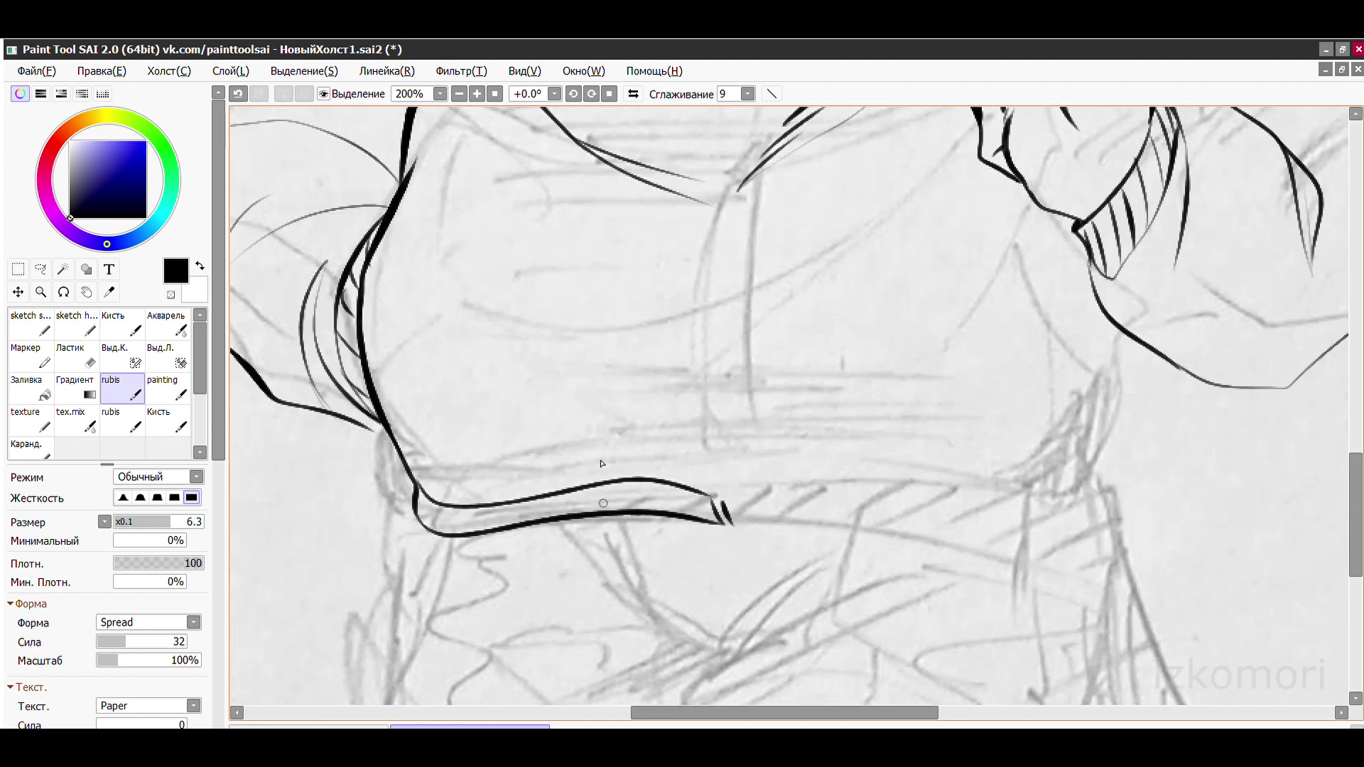
- Add short vertical ribbing strokes along the left half of the hem band
{"action": "scroll", "coordinate": [459, 479], "scroll_direction": "down", "scroll_amount": 3}
{"action": "scroll", "coordinate": [462, 483], "scroll_direction": "up", "scroll_amount": 6}
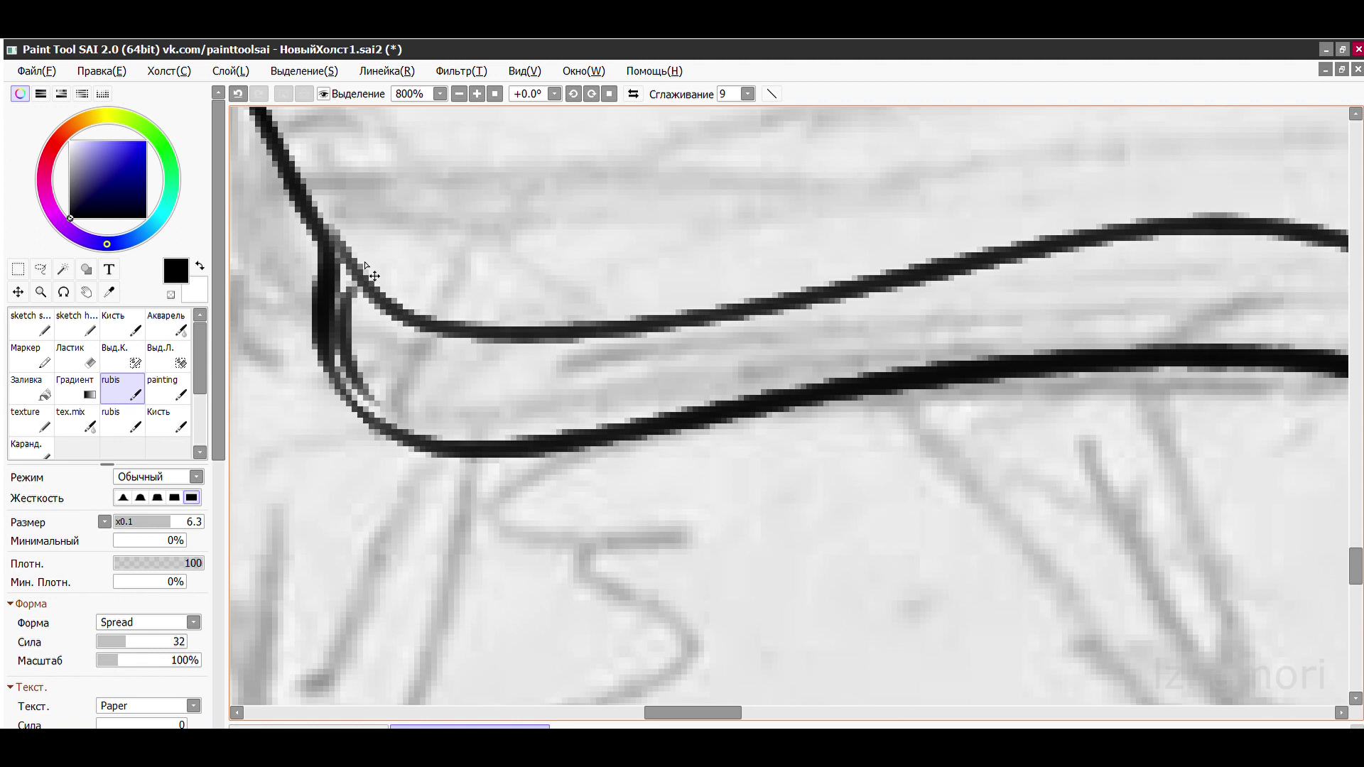
{"action": "left_click_drag", "start_coordinate": [455, 337], "coordinate": [484, 447]}
{"action": "left_click_drag", "start_coordinate": [579, 338], "coordinate": [608, 428]}
{"action": "left_click_drag", "start_coordinate": [728, 323], "coordinate": [754, 398]}
{"action": "scroll", "coordinate": [738, 341], "scroll_direction": "down", "scroll_amount": 4}
{"action": "scroll", "coordinate": [639, 398], "scroll_direction": "up", "scroll_amount": 3}
{"action": "left_click_drag", "start_coordinate": [561, 348], "coordinate": [579, 420]}
{"action": "left_click_drag", "start_coordinate": [670, 326], "coordinate": [686, 411]}
{"action": "left_click_drag", "start_coordinate": [802, 320], "coordinate": [815, 412]}
- Ink the upper and lower curves of the hem band's right half from the centre opening outward
{"action": "scroll", "coordinate": [927, 386], "scroll_direction": "down", "scroll_amount": 3}
{"action": "scroll", "coordinate": [639, 369], "scroll_direction": "up", "scroll_amount": 2}
{"action": "left_click_drag", "start_coordinate": [483, 371], "coordinate": [1065, 376]}
{"action": "left_click_drag", "start_coordinate": [497, 419], "coordinate": [1079, 424]}
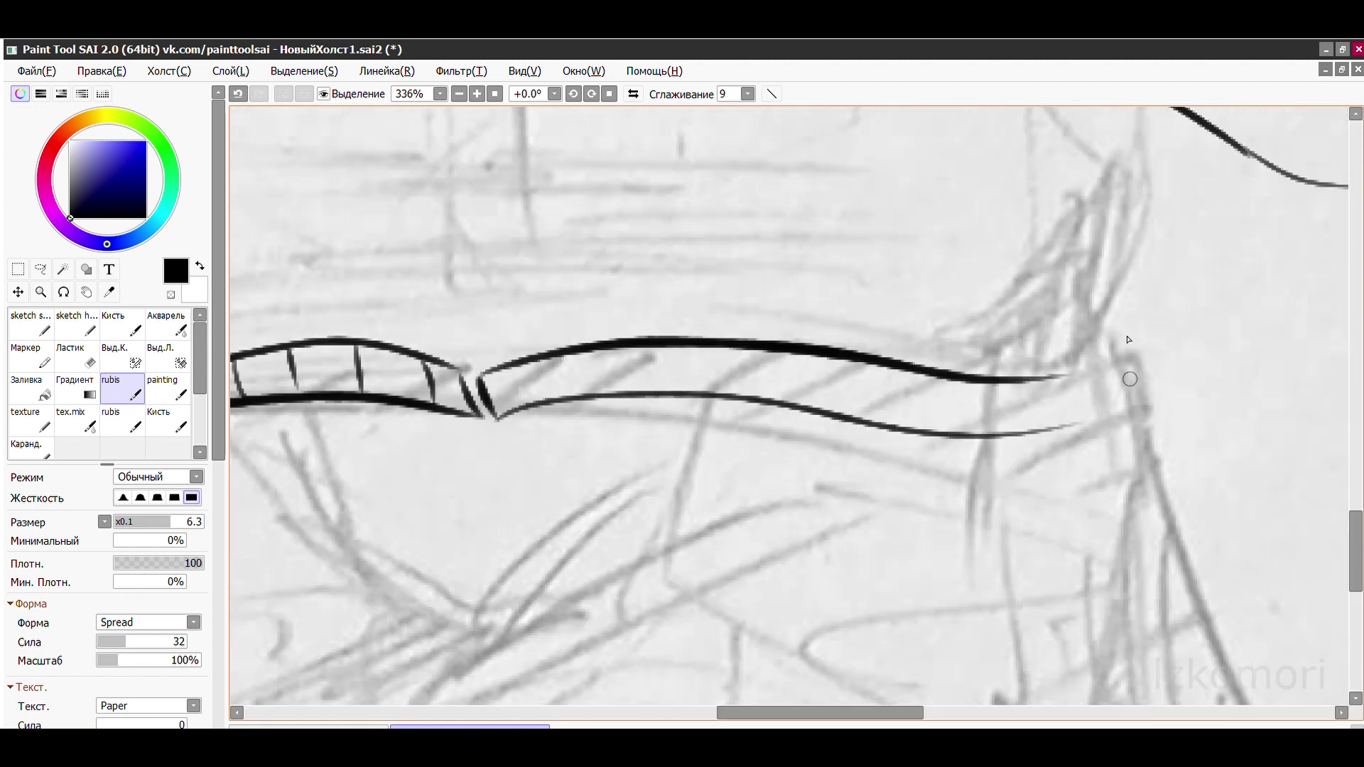
- Ink the hoodie's right side edge below the sleeve and close the hem band with an upturned corner
{"action": "scroll", "coordinate": [1142, 343], "scroll_direction": "up", "scroll_amount": 1}
{"action": "left_click_drag", "start_coordinate": [842, 492], "coordinate": [961, 137]}
{"action": "left_click_drag", "start_coordinate": [927, 437], "coordinate": [904, 506]}
{"action": "left_click_drag", "start_coordinate": [903, 505], "coordinate": [1057, 290]}
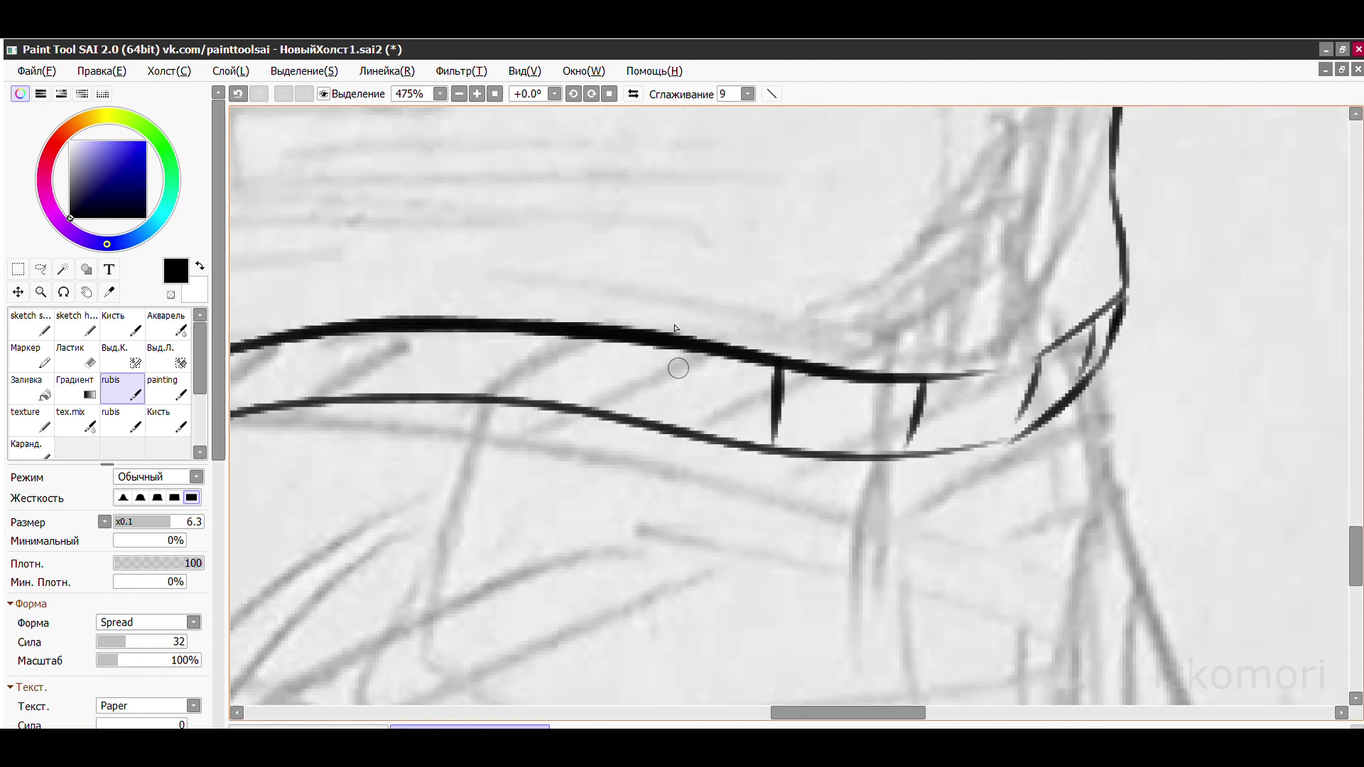
- Add short ribbing strokes along the right half of the hem band
{"action": "left_click_drag", "start_coordinate": [483, 433], "coordinate": [824, 362]}
{"action": "left_click_drag", "start_coordinate": [830, 268], "coordinate": [817, 335]}
{"action": "left_click_drag", "start_coordinate": [650, 278], "coordinate": [640, 349]}
{"action": "left_click_drag", "start_coordinate": [547, 307], "coordinate": [536, 371]}
{"action": "scroll", "coordinate": [632, 341], "scroll_direction": "down", "scroll_amount": 4}
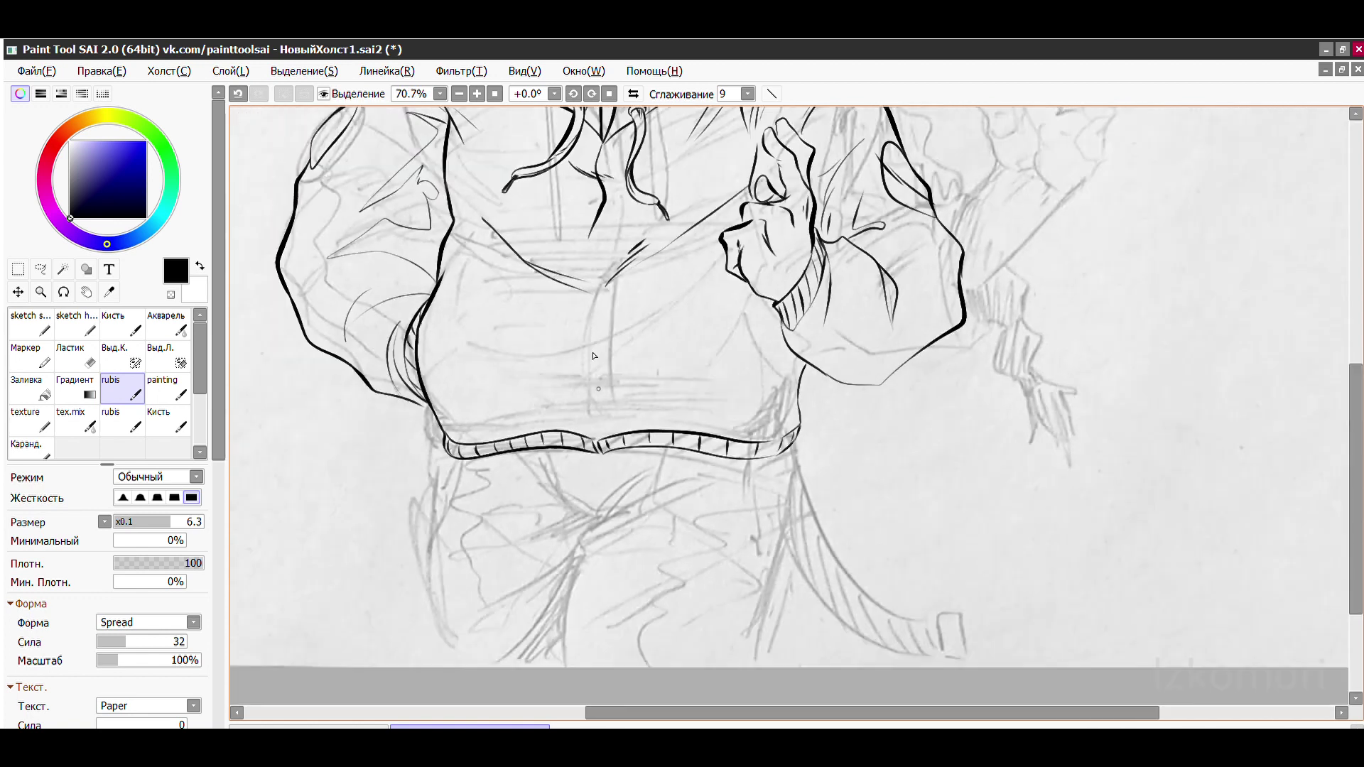
- Ink the two long curved edges of the lower zipper strip from the chest folds to the hem
{"action": "scroll", "coordinate": [625, 538], "scroll_direction": "up", "scroll_amount": 2}
{"action": "left_click_drag", "start_coordinate": [610, 237], "coordinate": [612, 537]}
{"action": "key", "text": "ctrl+z"}
{"action": "mouse_move", "coordinate": [622, 238]}
{"action": "left_mouse_down"}
{"action": "mouse_move", "coordinate": [603, 534]}
{"action": "mouse_move", "coordinate": [616, 533]}
{"action": "left_mouse_up"}
{"action": "key", "text": "ctrl+z"}
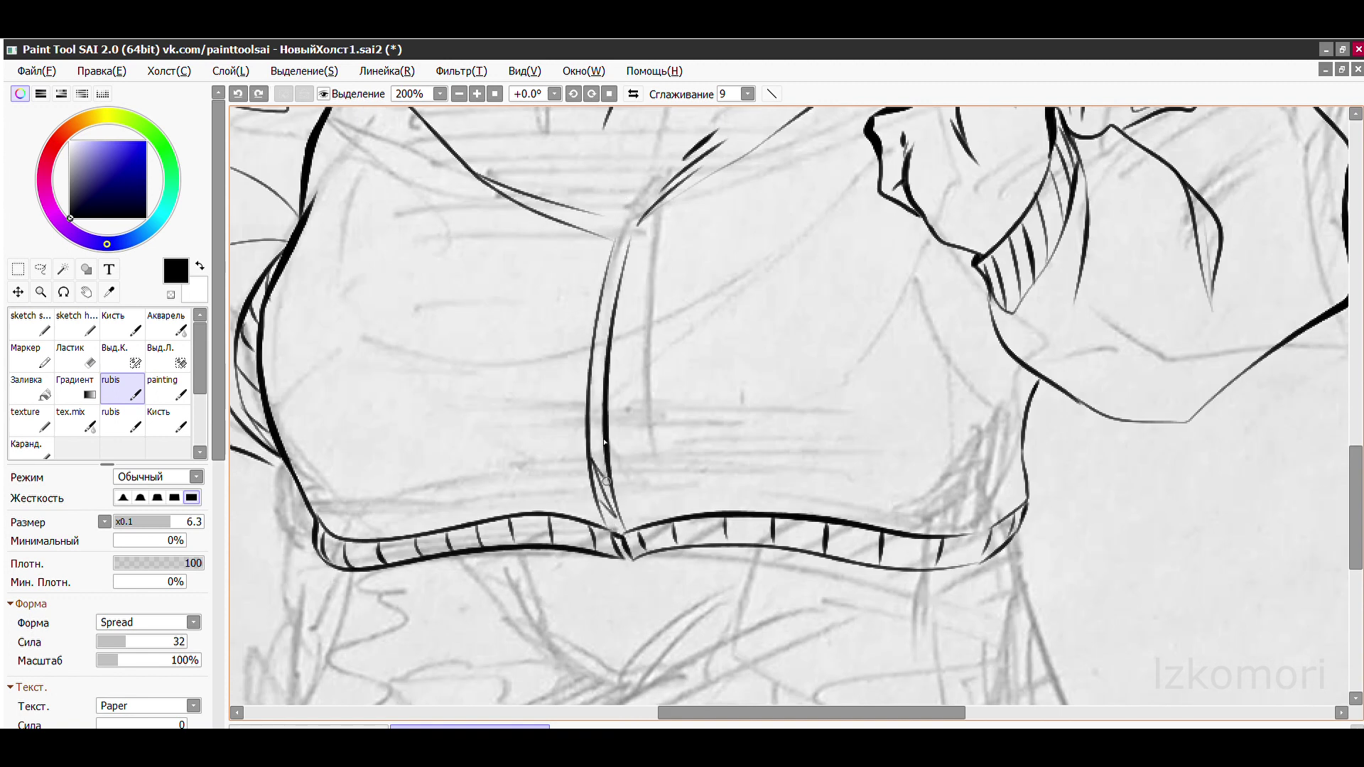
- Fill the lower zipper strip with zigzag teeth down to the hem band
{"action": "scroll", "coordinate": [610, 236], "scroll_direction": "up", "scroll_amount": 1}
{"action": "left_click_drag", "start_coordinate": [625, 192], "coordinate": [642, 208]}
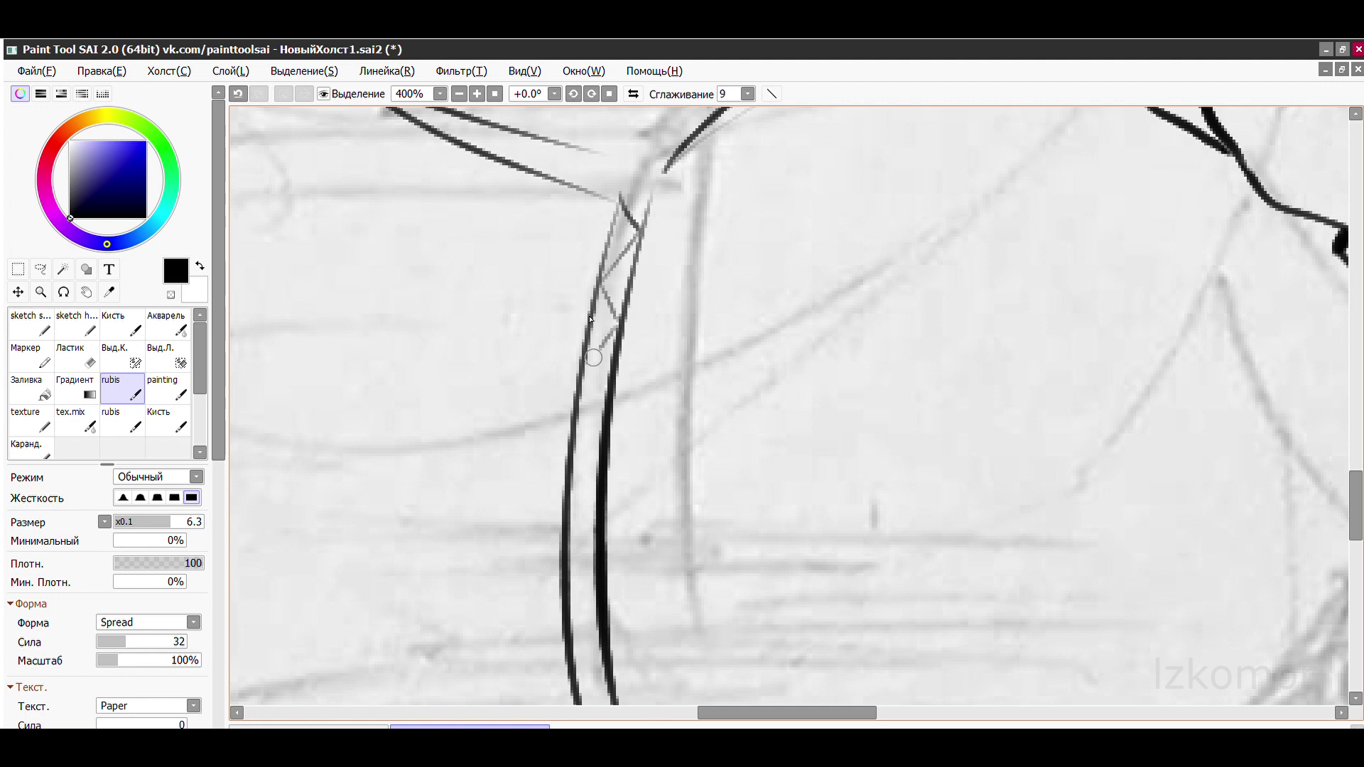
{"action": "scroll", "coordinate": [596, 534], "scroll_direction": "down", "scroll_amount": 1}
{"action": "scroll", "coordinate": [620, 390], "scroll_direction": "up", "scroll_amount": 2}
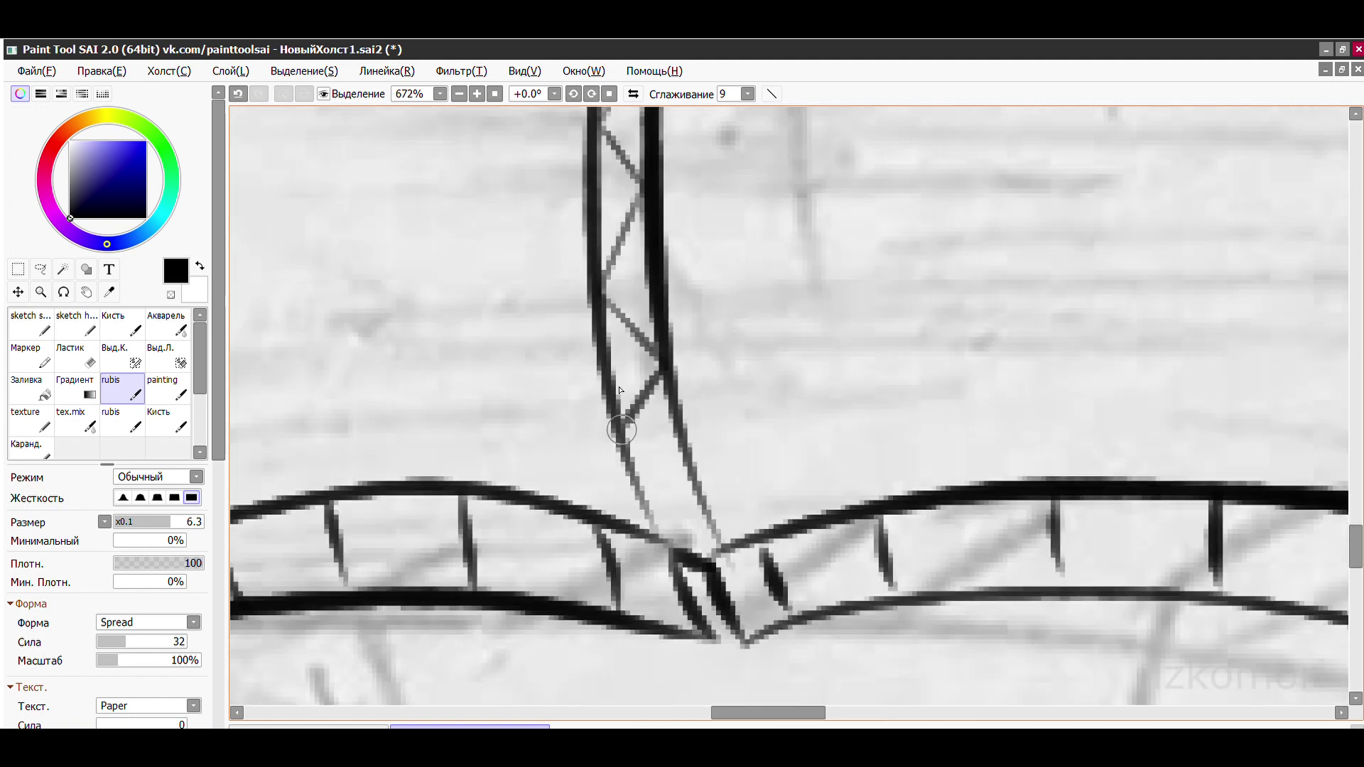
{"action": "key", "text": "ctrl+z"}
{"action": "left_click_drag", "start_coordinate": [696, 479], "coordinate": [657, 529]}
{"action": "scroll", "coordinate": [666, 503], "scroll_direction": "down", "scroll_amount": 2}
{"action": "scroll", "coordinate": [657, 467], "scroll_direction": "up", "scroll_amount": 1}
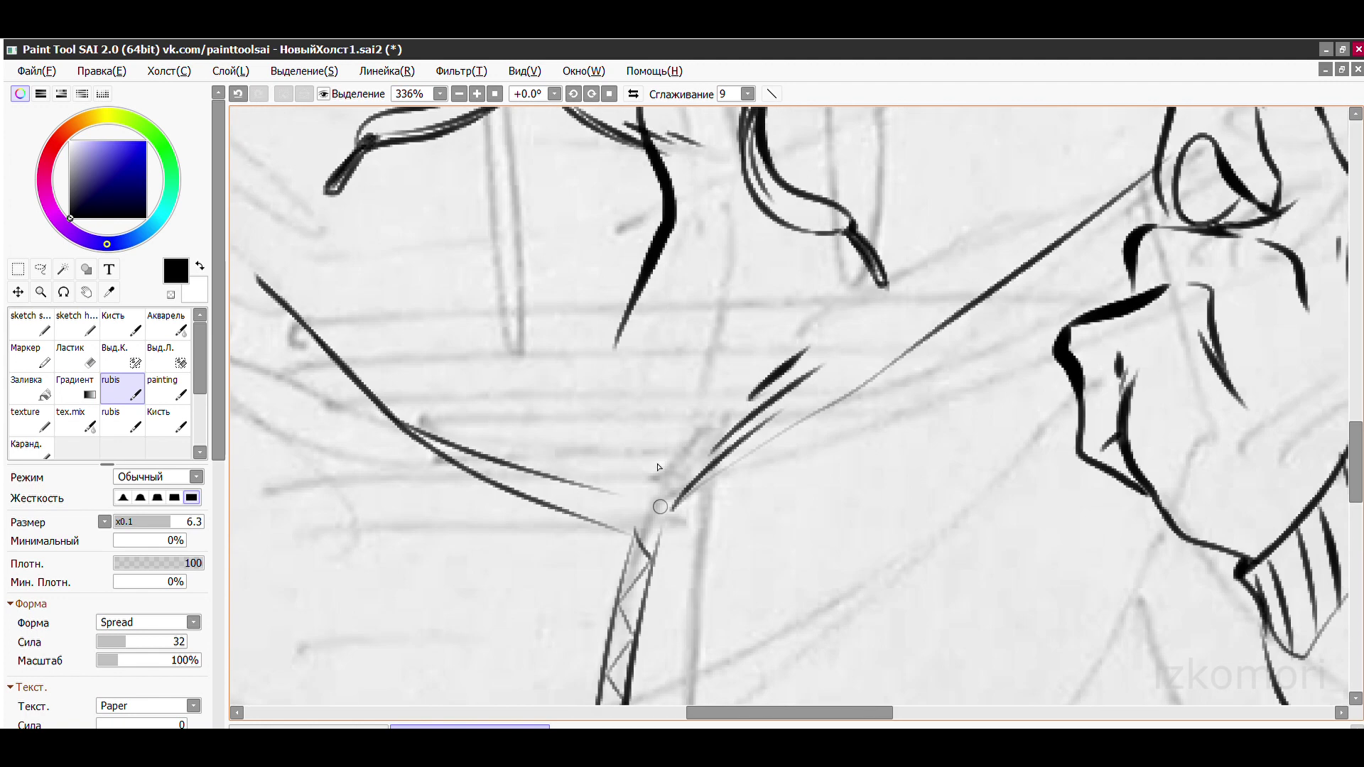
- Ink the edges of the upper zipper section from the junction of the chest folds up towards the drawstrings
{"action": "scroll", "coordinate": [660, 481], "scroll_direction": "down", "scroll_amount": 2}
{"action": "scroll", "coordinate": [639, 498], "scroll_direction": "up", "scroll_amount": 1}
{"action": "left_click_drag", "start_coordinate": [622, 547], "coordinate": [639, 263]}
{"action": "scroll", "coordinate": [645, 390], "scroll_direction": "up", "scroll_amount": 1}
{"action": "left_click_drag", "start_coordinate": [630, 431], "coordinate": [663, 581]}
{"action": "mouse_move", "coordinate": [620, 442]}
{"action": "left_mouse_down"}
{"action": "mouse_move", "coordinate": [608, 549]}
{"action": "mouse_move", "coordinate": [625, 622]}
{"action": "left_mouse_up"}
- Fill the upper zipper section with zigzag teeth up to the hoodie's neck opening
{"action": "scroll", "coordinate": [615, 529], "scroll_direction": "down", "scroll_amount": 1}
{"action": "scroll", "coordinate": [526, 391], "scroll_direction": "up", "scroll_amount": 2}
{"action": "mouse_move", "coordinate": [554, 447]}
{"action": "left_mouse_down"}
{"action": "mouse_move", "coordinate": [501, 277]}
{"action": "mouse_move", "coordinate": [509, 315]}
{"action": "mouse_move", "coordinate": [494, 142]}
{"action": "mouse_move", "coordinate": [597, 359]}
{"action": "mouse_move", "coordinate": [622, 213]}
{"action": "left_mouse_up"}
{"action": "key", "text": "ctrl+z"}
{"action": "scroll", "coordinate": [525, 334], "scroll_direction": "up", "scroll_amount": 1}
{"action": "scroll", "coordinate": [738, 217], "scroll_direction": "down", "scroll_amount": 1}
{"action": "scroll", "coordinate": [597, 305], "scroll_direction": "up", "scroll_amount": 1}
{"action": "mouse_move", "coordinate": [541, 401]}
{"action": "left_mouse_down"}
{"action": "mouse_move", "coordinate": [595, 302]}
{"action": "mouse_move", "coordinate": [657, 113]}
{"action": "left_mouse_up"}
{"action": "scroll", "coordinate": [594, 262], "scroll_direction": "down", "scroll_amount": 8}
{"action": "scroll", "coordinate": [597, 298], "scroll_direction": "up", "scroll_amount": 7}
{"action": "left_click_drag", "start_coordinate": [561, 433], "coordinate": [667, 245]}
{"action": "mouse_move", "coordinate": [568, 284]}
{"action": "left_mouse_down"}
{"action": "mouse_move", "coordinate": [625, 149]}
{"action": "mouse_move", "coordinate": [586, 121]}
{"action": "left_mouse_up"}
- Ink long curved folds on both sides of the zipper and small angular creases above the hem band
{"action": "scroll", "coordinate": [698, 288], "scroll_direction": "down", "scroll_amount": 16}
{"action": "scroll", "coordinate": [698, 288], "scroll_direction": "up", "scroll_amount": 4}
{"action": "left_click_drag", "start_coordinate": [511, 206], "coordinate": [699, 447]}
{"action": "left_click_drag", "start_coordinate": [646, 373], "coordinate": [706, 526]}
{"action": "scroll", "coordinate": [650, 370], "scroll_direction": "down", "scroll_amount": 2}
{"action": "key", "text": "ctrl+z"}
{"action": "left_click_drag", "start_coordinate": [701, 217], "coordinate": [661, 239]}
{"action": "left_click_drag", "start_coordinate": [567, 495], "coordinate": [662, 483]}
- Ink the curved pocket opening below the striped cuff as a narrow cross-striped band, with short creases at its upper end
{"action": "mouse_move", "coordinate": [735, 319]}
{"action": "left_mouse_down"}
{"action": "mouse_move", "coordinate": [816, 550]}
{"action": "mouse_move", "coordinate": [825, 513]}
{"action": "left_mouse_up"}
{"action": "key", "text": "ctrl+z"}
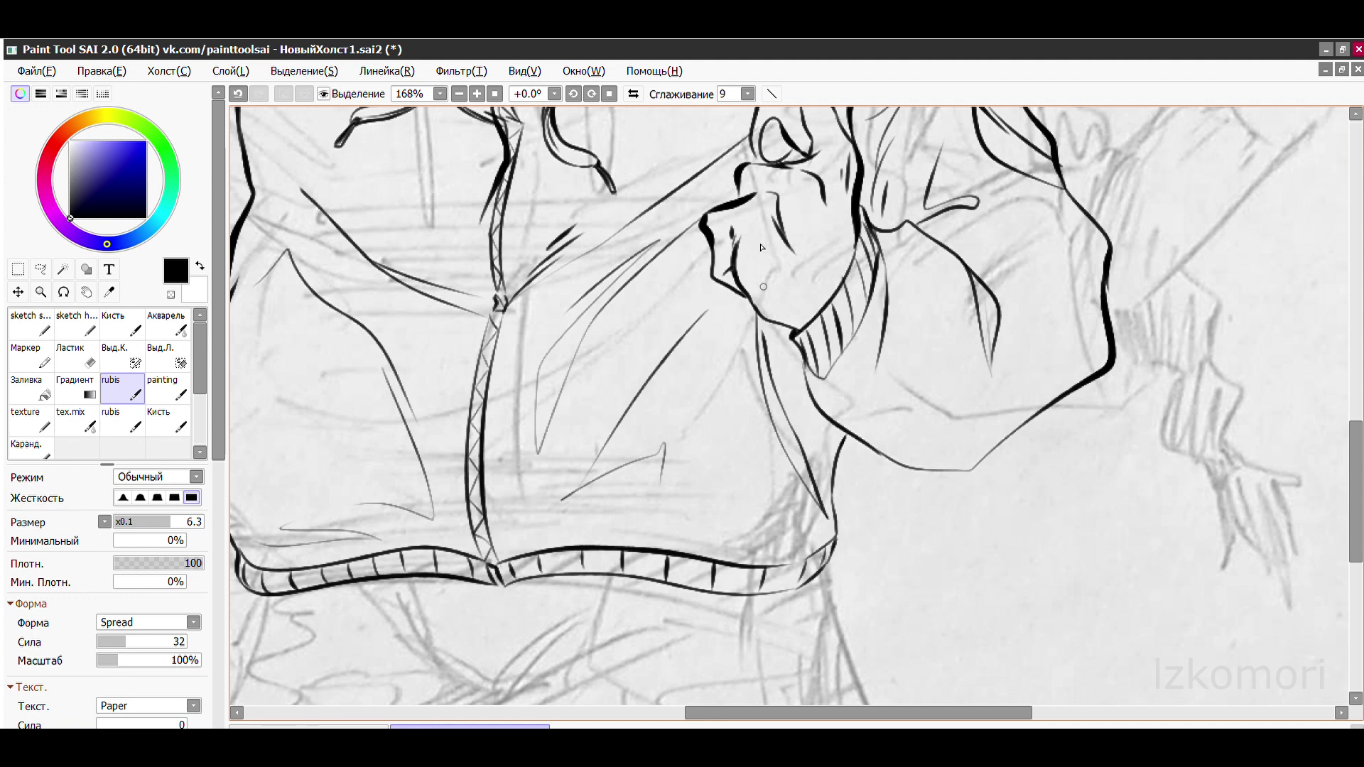
{"action": "key", "text": "ctrl+z"}
{"action": "scroll", "coordinate": [863, 419], "scroll_direction": "up", "scroll_amount": 4}
{"action": "mouse_move", "coordinate": [673, 229]}
{"action": "left_mouse_down"}
{"action": "mouse_move", "coordinate": [792, 611]}
{"action": "mouse_move", "coordinate": [771, 566]}
{"action": "left_mouse_up"}
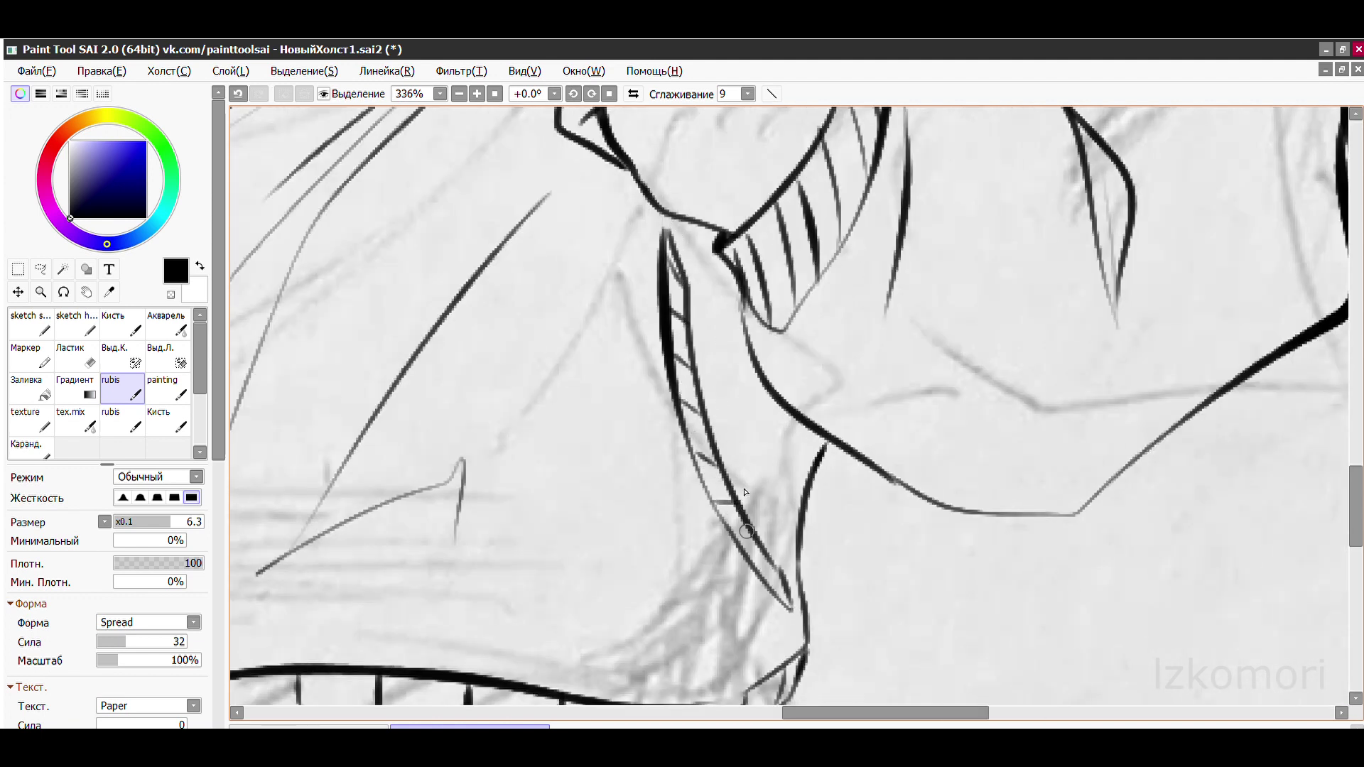
{"action": "scroll", "coordinate": [792, 355], "scroll_direction": "left", "scroll_amount": 3}
{"action": "left_click_drag", "start_coordinate": [785, 305], "coordinate": [788, 253]}
{"action": "key", "text": "ctrl+z"}
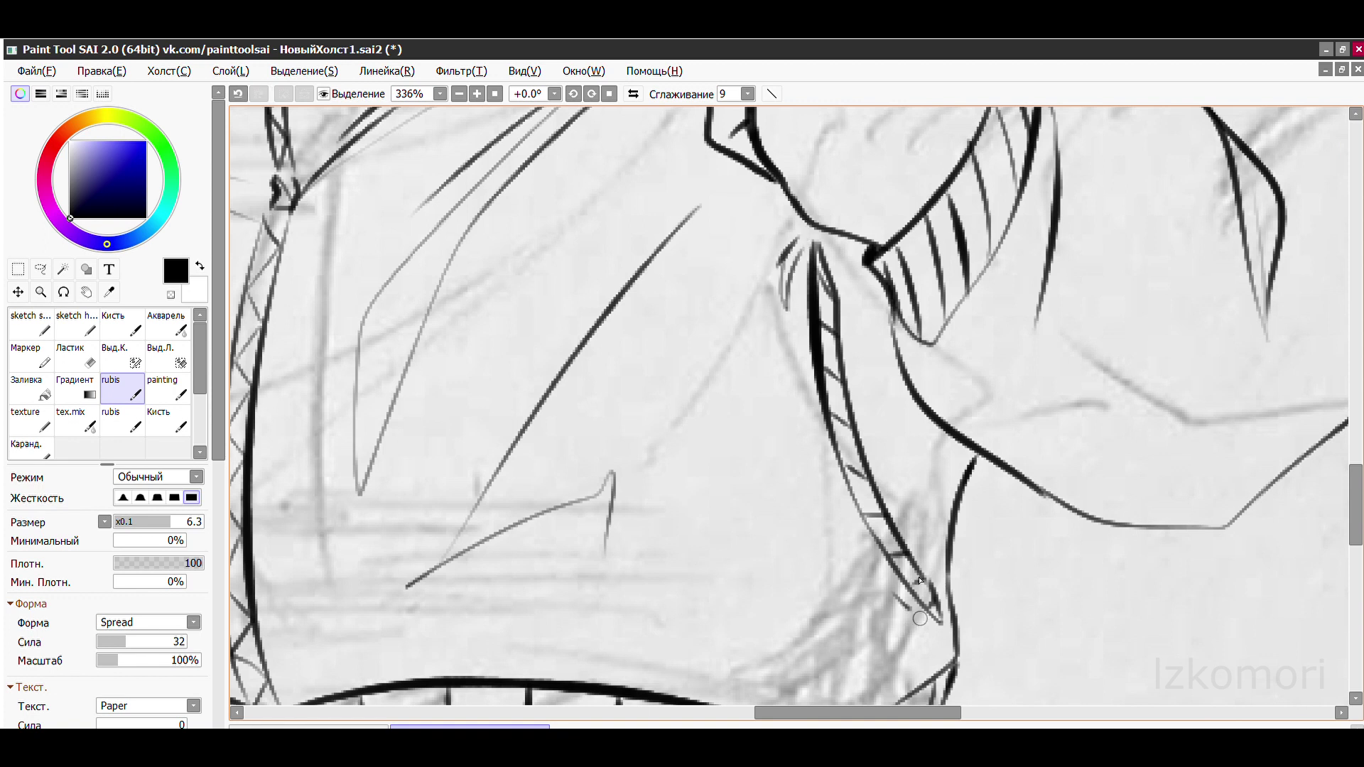
- Erase part of the diagonal chest fold beside the raised hand's fingers
{"action": "scroll", "coordinate": [920, 581], "scroll_direction": "down", "scroll_amount": 3}
{"action": "scroll", "coordinate": [856, 357], "scroll_direction": "up", "scroll_amount": 2}
{"action": "key", "text": "e"}
{"action": "left_click_drag", "start_coordinate": [840, 343], "coordinate": [794, 370]}
{"action": "key", "text": "b"}
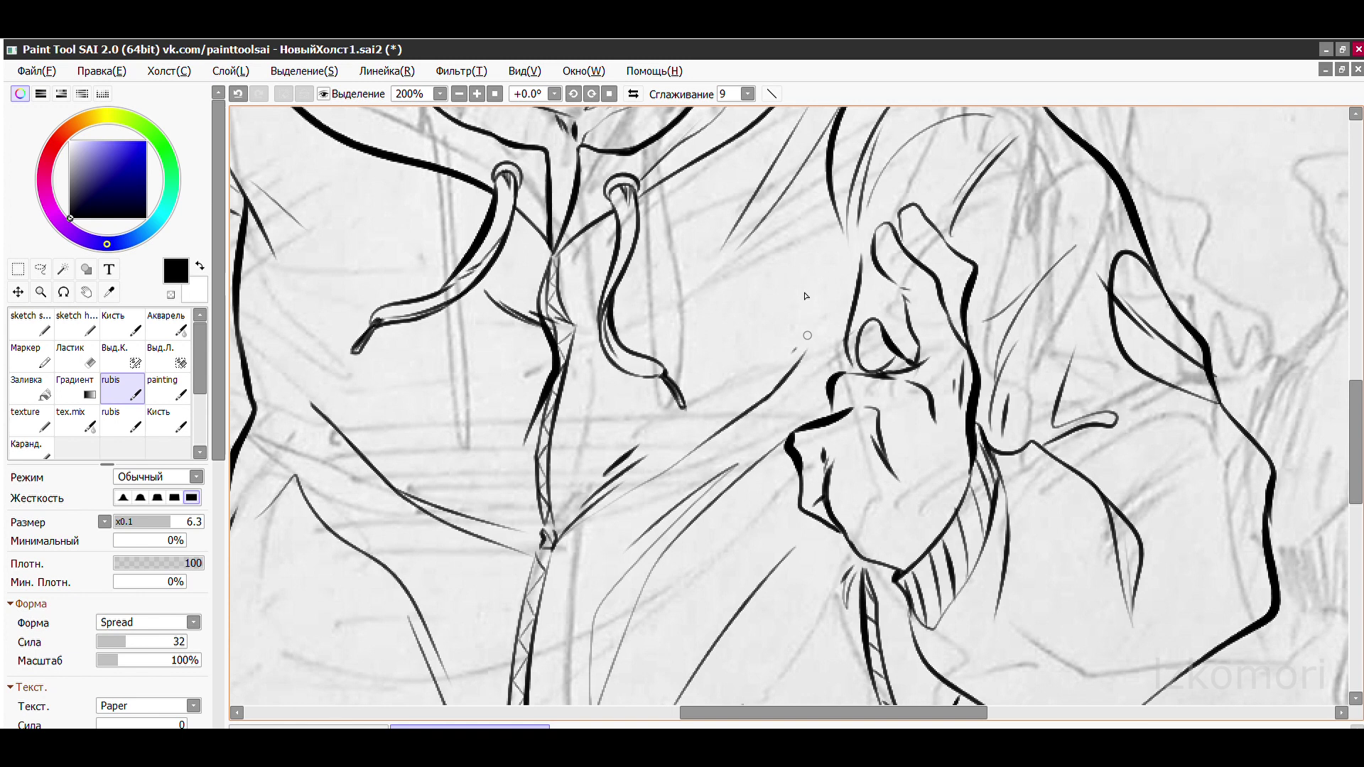
- Ink short tapered fold strokes across the chest, beside the raised hand and on both shoulders
{"action": "scroll", "coordinate": [805, 295], "scroll_direction": "down", "scroll_amount": 3}
{"action": "scroll", "coordinate": [520, 245], "scroll_direction": "up", "scroll_amount": 3}
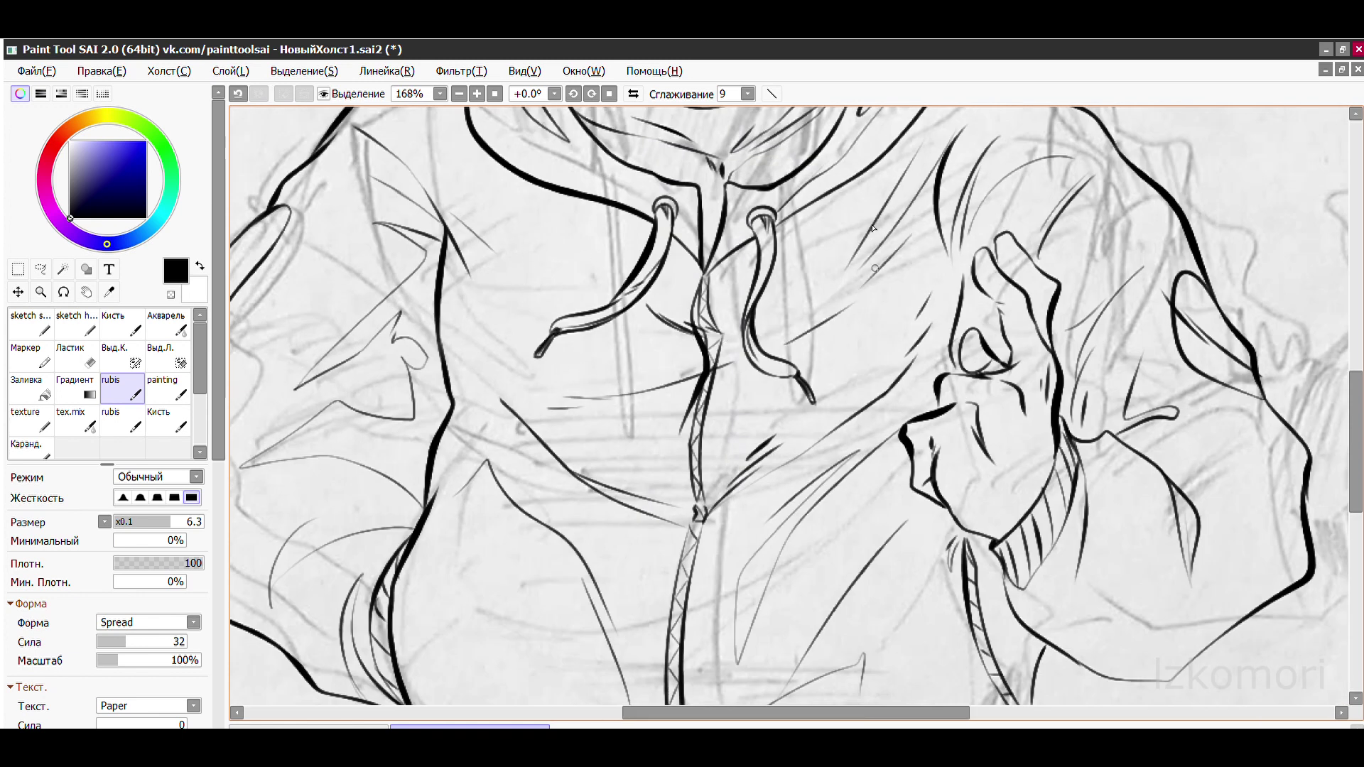
{"action": "scroll", "coordinate": [873, 228], "scroll_direction": "down", "scroll_amount": 3}
{"action": "scroll", "coordinate": [756, 192], "scroll_direction": "up", "scroll_amount": 4}
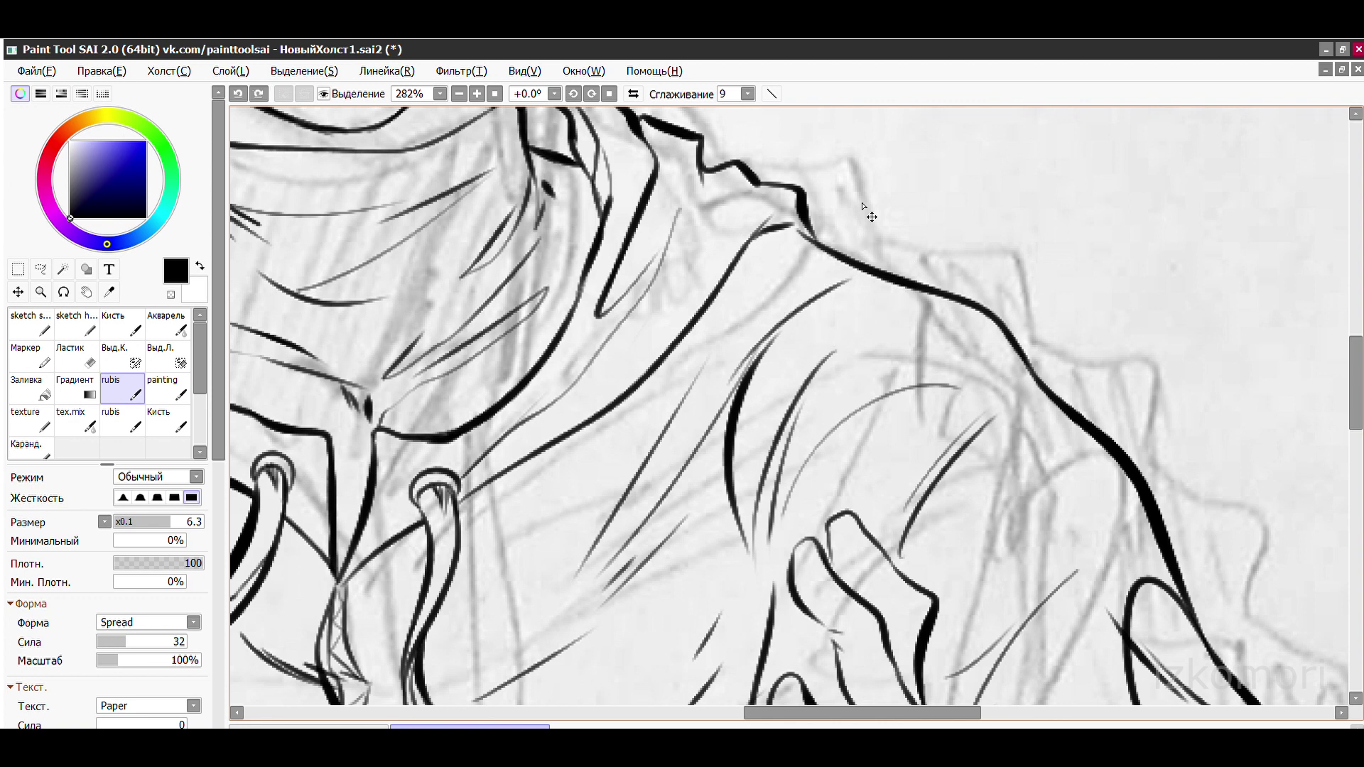
{"action": "scroll", "coordinate": [807, 187], "scroll_direction": "down", "scroll_amount": 3}
{"action": "scroll", "coordinate": [483, 270], "scroll_direction": "up", "scroll_amount": 2}
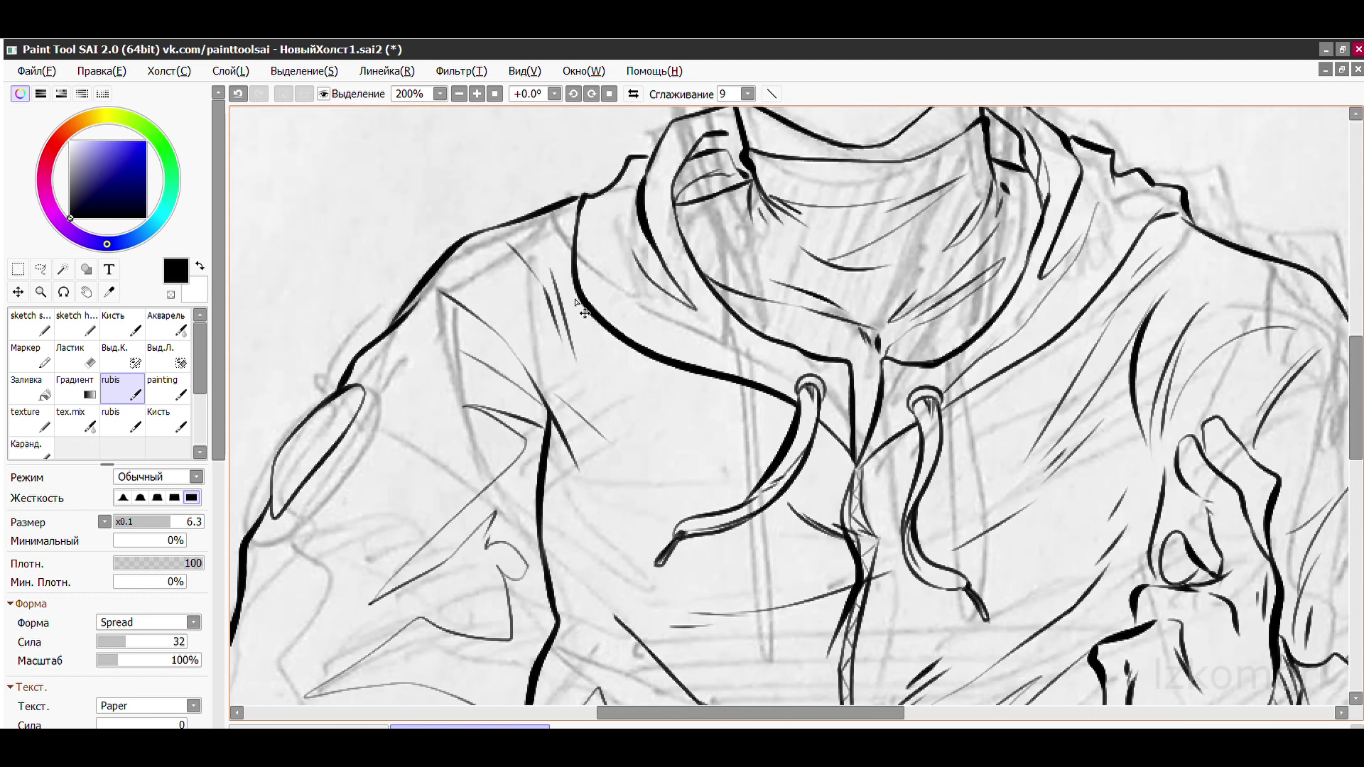
{"action": "scroll", "coordinate": [601, 354], "scroll_direction": "down", "scroll_amount": 3}
{"action": "scroll", "coordinate": [558, 255], "scroll_direction": "up", "scroll_amount": 3}
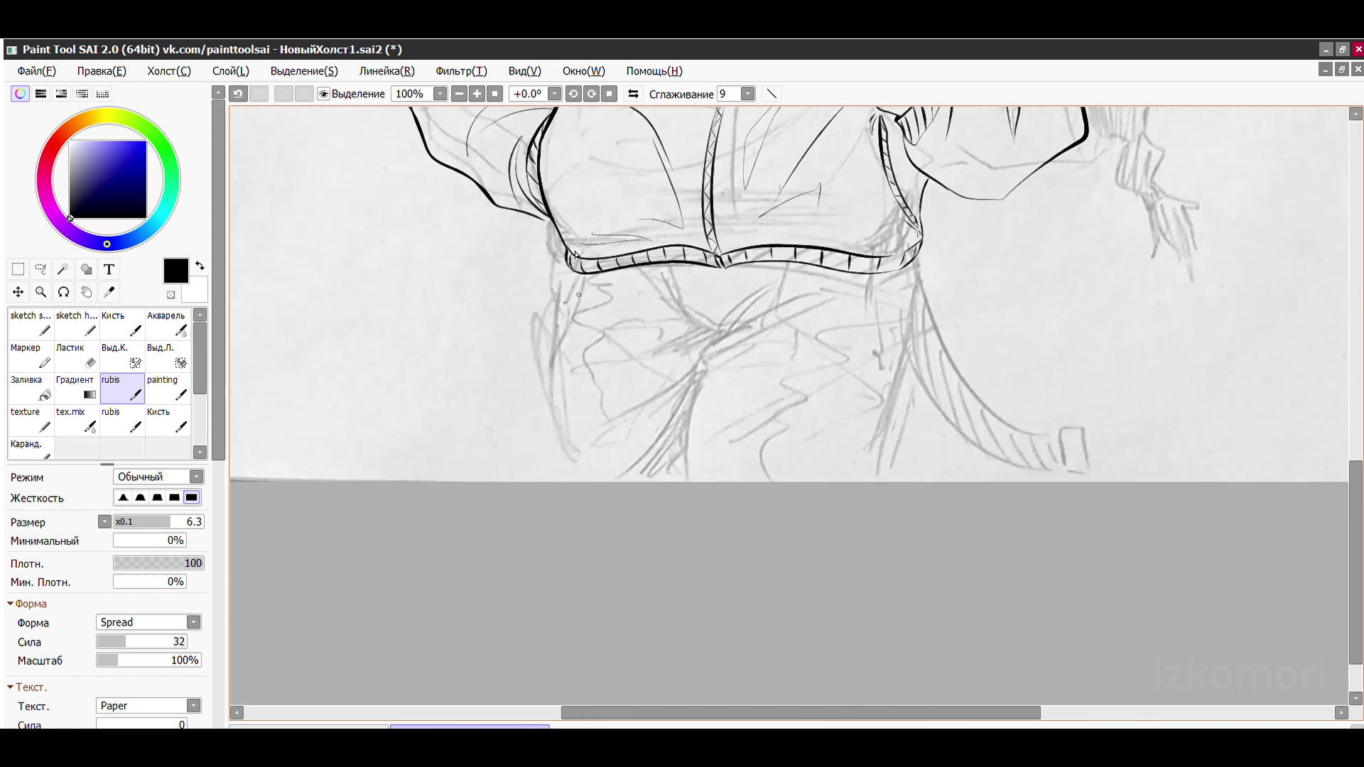
- Ink the trousers' left outer contour from the hem band down to the canvas edge
{"action": "mouse_move", "coordinate": [555, 371]}
{"action": "left_mouse_down"}
{"action": "mouse_move", "coordinate": [561, 554]}
{"action": "mouse_move", "coordinate": [665, 683]}
{"action": "left_mouse_up"}
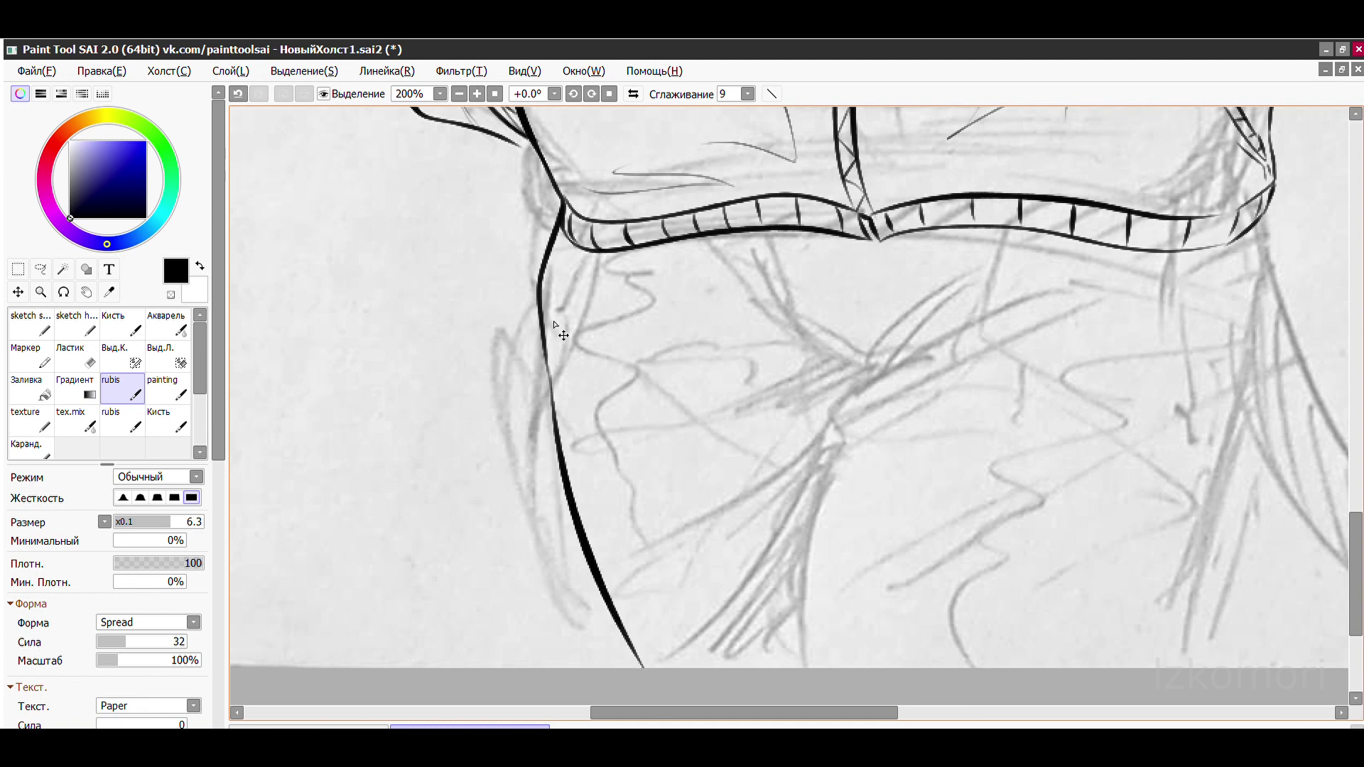
{"action": "key", "text": "ctrl+z"}
{"action": "left_click_drag", "start_coordinate": [547, 362], "coordinate": [623, 667]}
- Ink the curved crotch crease below the hem band and the folds spreading from it across the right thigh
{"action": "left_click_drag", "start_coordinate": [794, 257], "coordinate": [845, 409]}
{"action": "key", "text": "ctrl+z"}
{"action": "left_click_drag", "start_coordinate": [783, 250], "coordinate": [819, 353]}
{"action": "scroll", "coordinate": [1071, 206], "scroll_direction": "up", "scroll_amount": 1}
{"action": "left_click_drag", "start_coordinate": [729, 342], "coordinate": [1073, 294]}
{"action": "left_click_drag", "start_coordinate": [643, 426], "coordinate": [611, 533]}
{"action": "scroll", "coordinate": [611, 490], "scroll_direction": "up", "scroll_amount": 1}
- Ink the inner leg line down to the canvas edge with a branching stroke, and add a long curved thigh fold
{"action": "left_click_drag", "start_coordinate": [636, 242], "coordinate": [600, 511]}
{"action": "left_click_drag", "start_coordinate": [659, 330], "coordinate": [611, 490]}
{"action": "scroll", "coordinate": [643, 406], "scroll_direction": "up", "scroll_amount": 1}
{"action": "key", "text": "ctrl+z"}
{"action": "left_click_drag", "start_coordinate": [618, 323], "coordinate": [575, 540]}
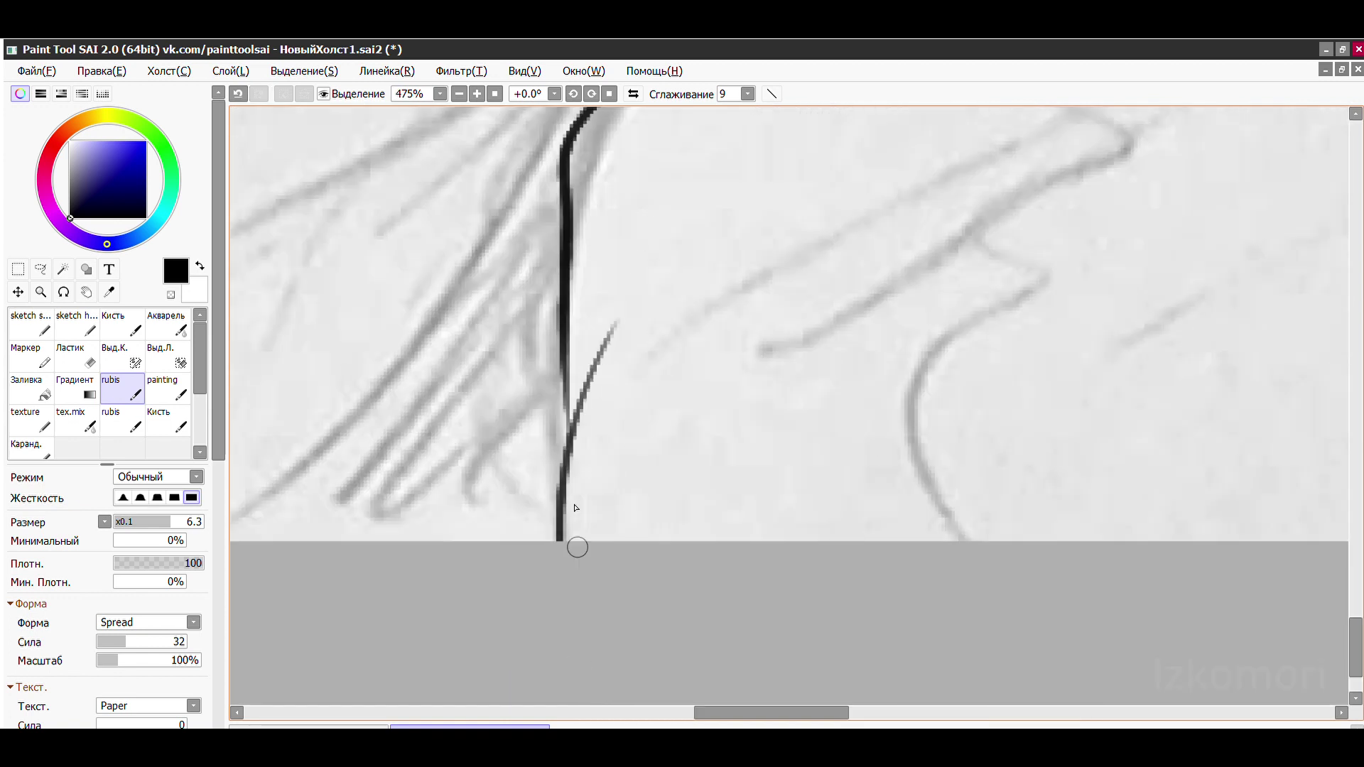
{"action": "scroll", "coordinate": [576, 540], "scroll_direction": "down", "scroll_amount": 2}
{"action": "left_click_drag", "start_coordinate": [382, 441], "coordinate": [753, 217]}
- Ink the trousers' right outer contour as a thick line from the hem band to the canvas edge, redrawing the first attempt
{"action": "left_click_drag", "start_coordinate": [912, 202], "coordinate": [837, 607]}
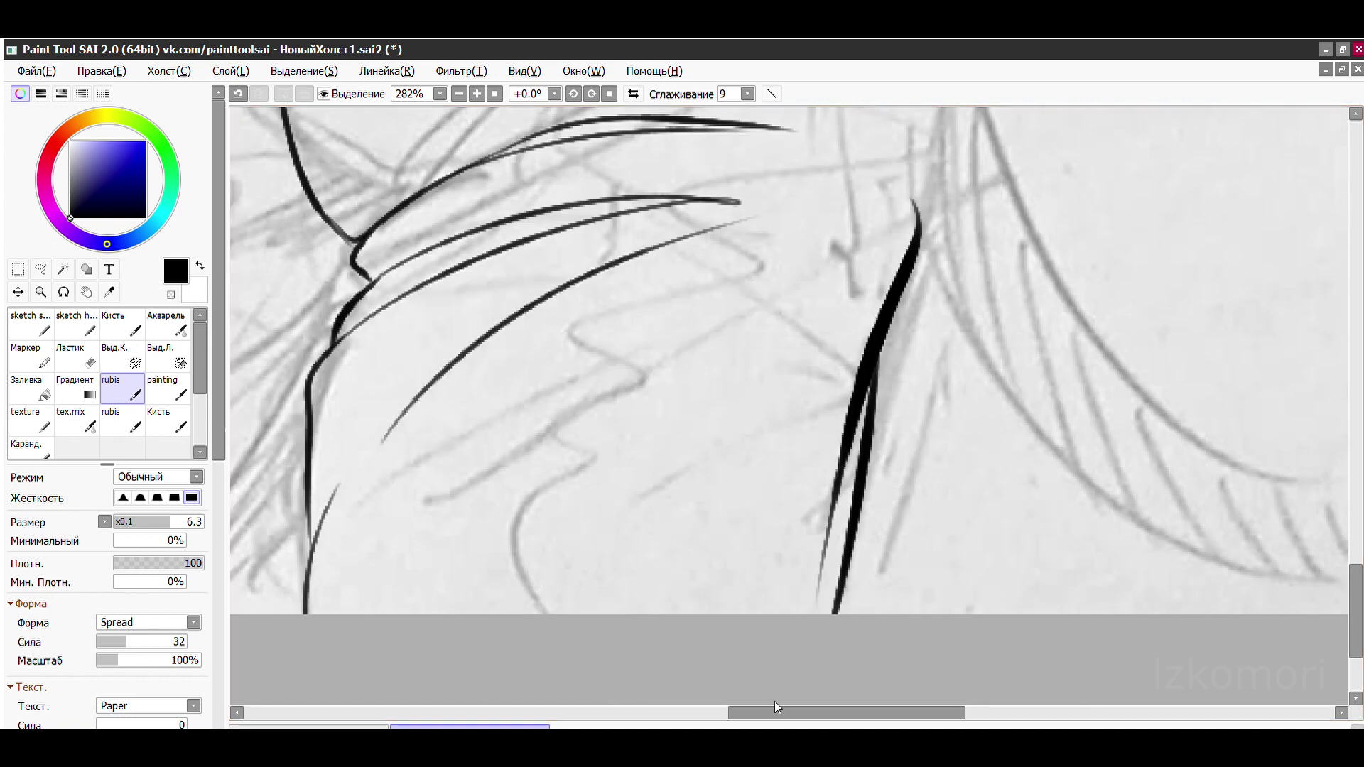
{"action": "scroll", "coordinate": [754, 421], "scroll_direction": "down", "scroll_amount": 6}
{"action": "scroll", "coordinate": [753, 421], "scroll_direction": "up", "scroll_amount": 4}
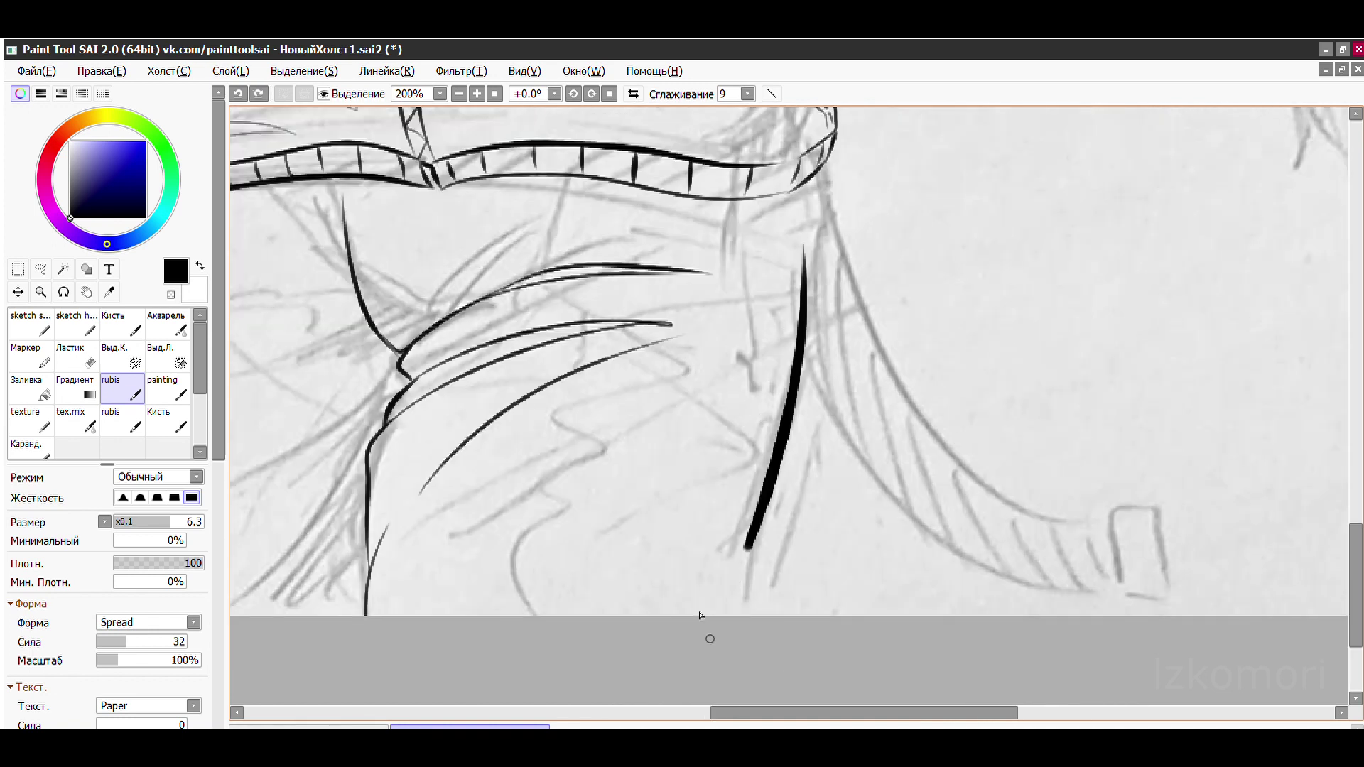
{"action": "left_click_drag", "start_coordinate": [781, 117], "coordinate": [734, 371]}
{"action": "scroll", "coordinate": [874, 183], "scroll_direction": "down", "scroll_amount": 1}
{"action": "key", "text": "e"}
{"action": "key", "text": "b"}
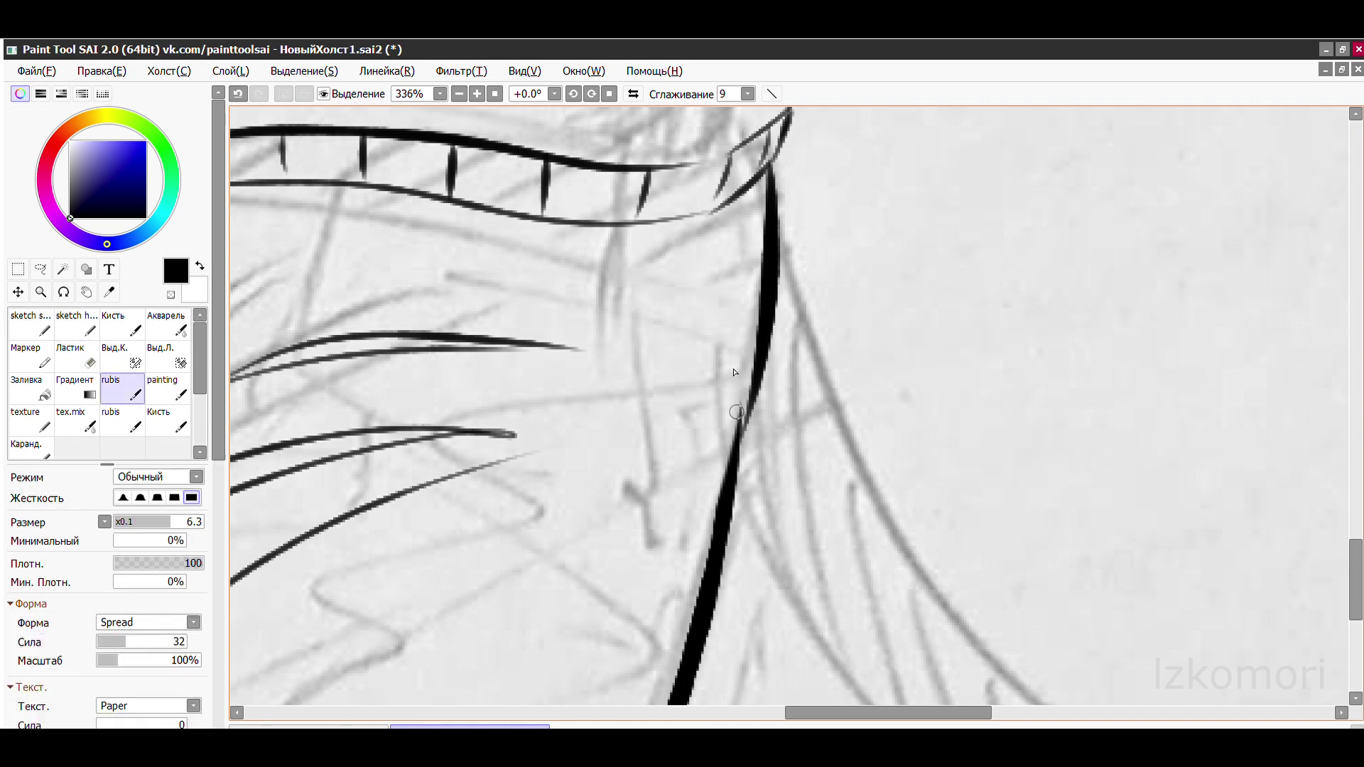
- Ink a crescent-shaped fold across the left thigh towards the crotch
{"action": "scroll", "coordinate": [713, 258], "scroll_direction": "down", "scroll_amount": 4}
{"action": "scroll", "coordinate": [603, 382], "scroll_direction": "up", "scroll_amount": 4}
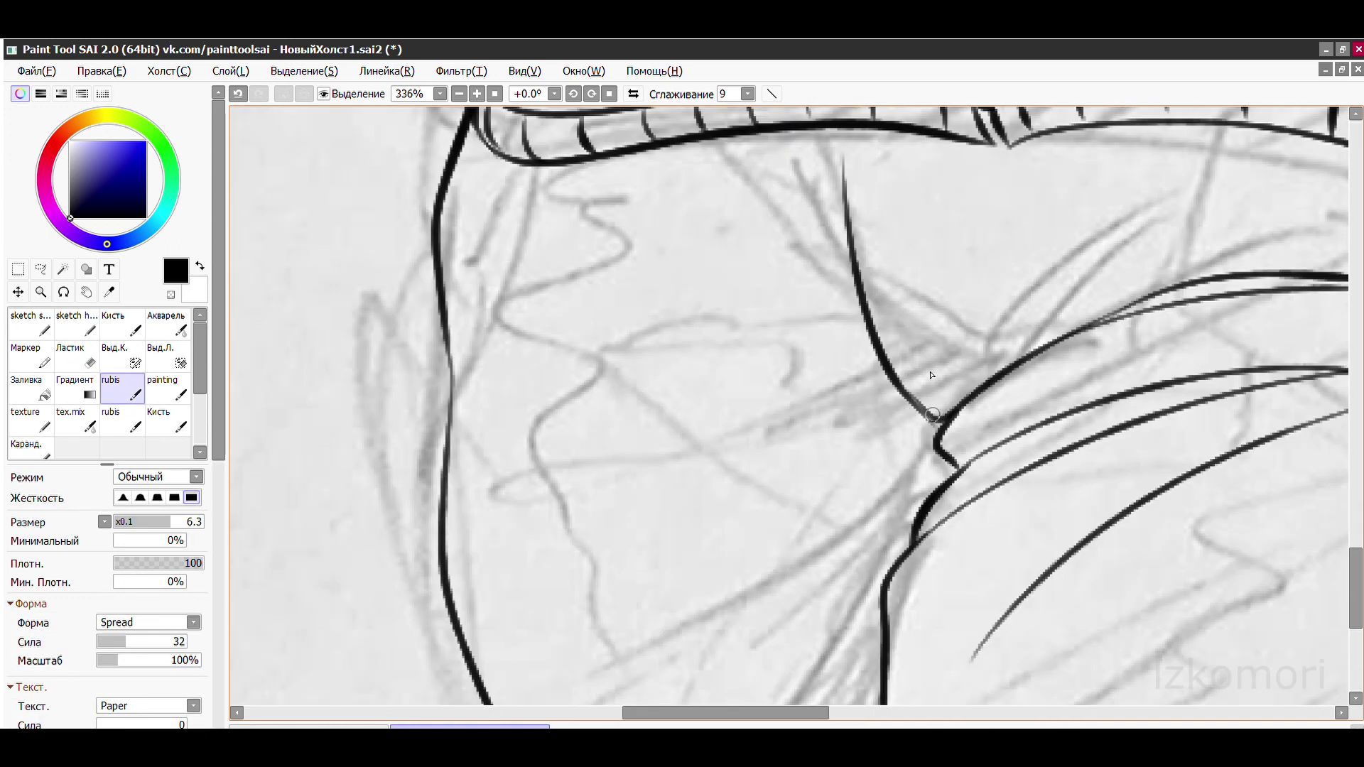
{"action": "left_click_drag", "start_coordinate": [506, 409], "coordinate": [773, 416]}
{"action": "scroll", "coordinate": [806, 203], "scroll_direction": "down", "scroll_amount": 3}
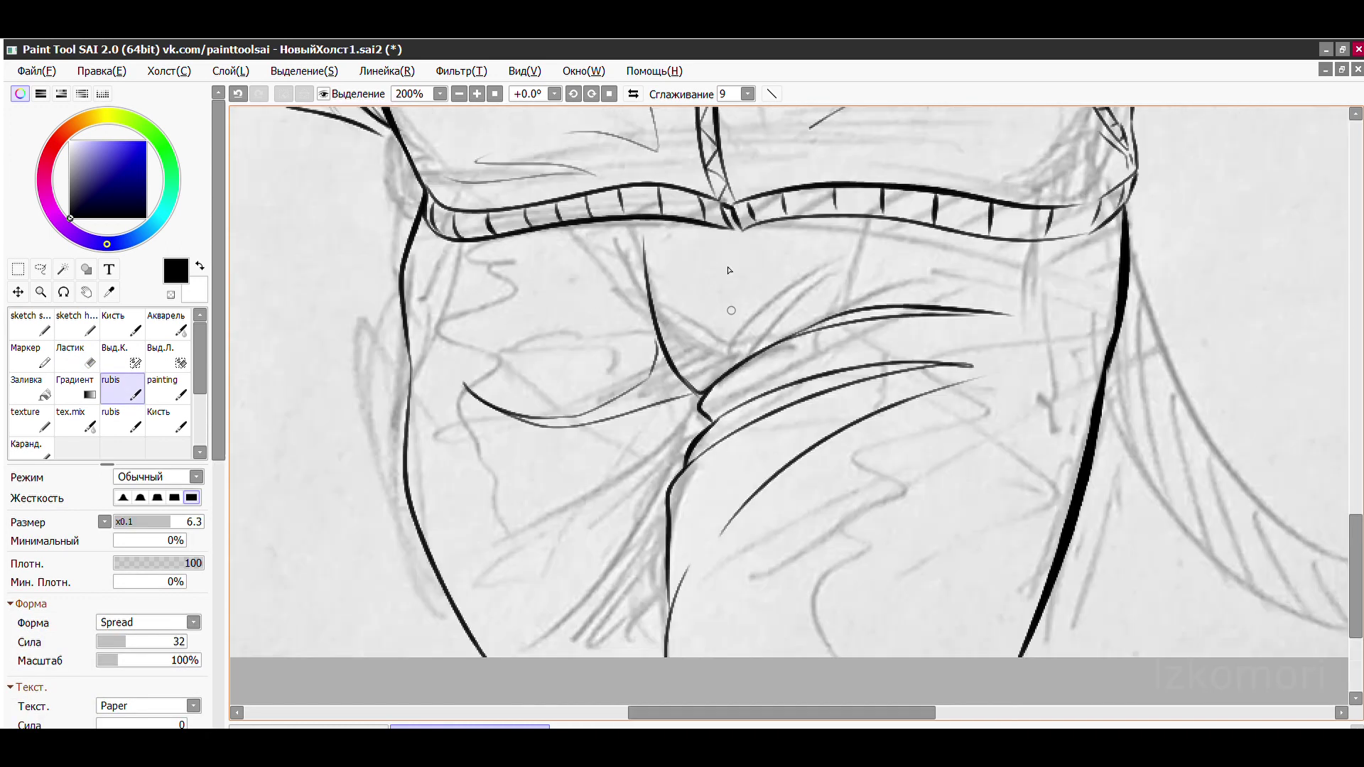
- Replace the curved crotch crease with a wavier line and add a short horizontal fold beside it
{"action": "scroll", "coordinate": [604, 320], "scroll_direction": "up", "scroll_amount": 4}
{"action": "left_click_drag", "start_coordinate": [674, 373], "coordinate": [534, 290]}
{"action": "key", "text": "ctrl+z"}
{"action": "key", "text": "ctrl+z"}
{"action": "left_click_drag", "start_coordinate": [713, 468], "coordinate": [618, 407]}
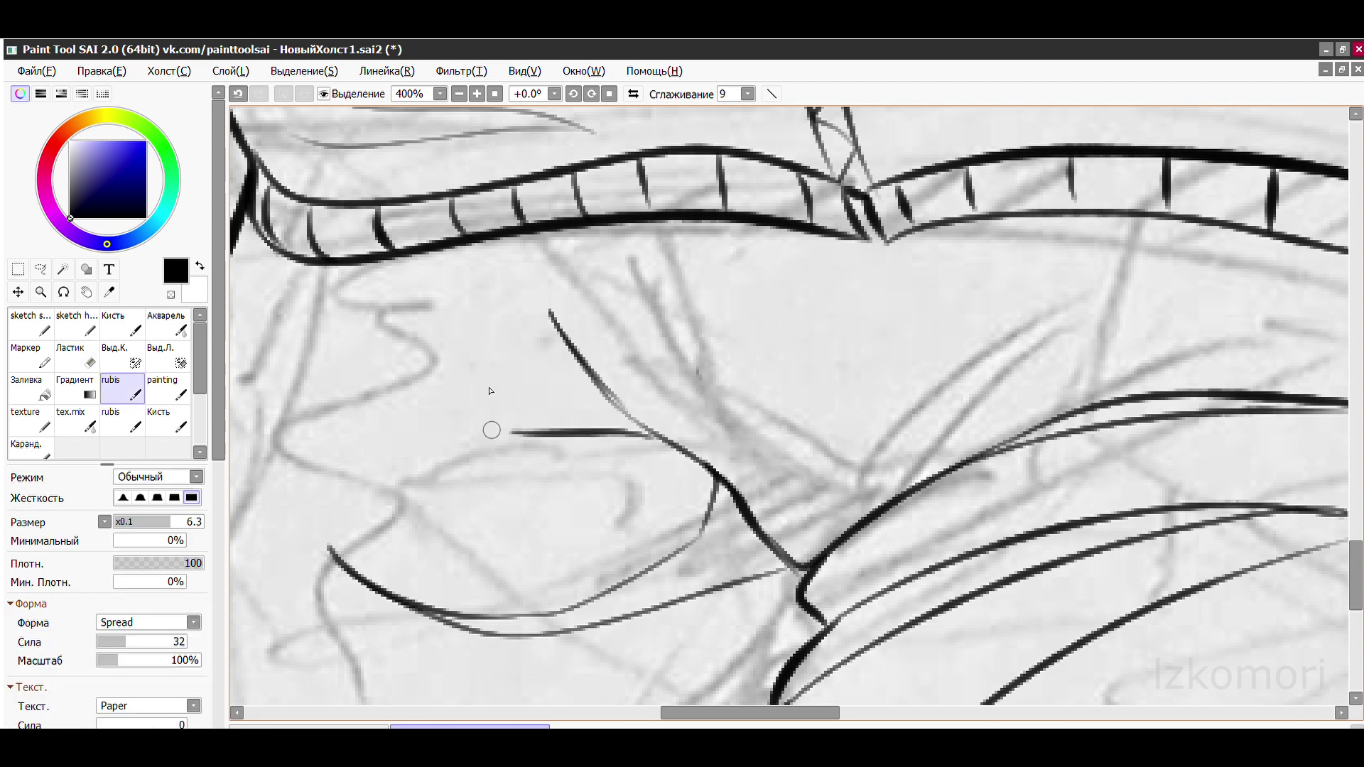
- Add folds radiating from the crotch and fill the junction between them with solid black
{"action": "scroll", "coordinate": [490, 390], "scroll_direction": "down", "scroll_amount": 4}
{"action": "scroll", "coordinate": [744, 366], "scroll_direction": "up", "scroll_amount": 2}
{"action": "left_click_drag", "start_coordinate": [746, 406], "coordinate": [697, 419]}
{"action": "scroll", "coordinate": [716, 448], "scroll_direction": "up", "scroll_amount": 4}
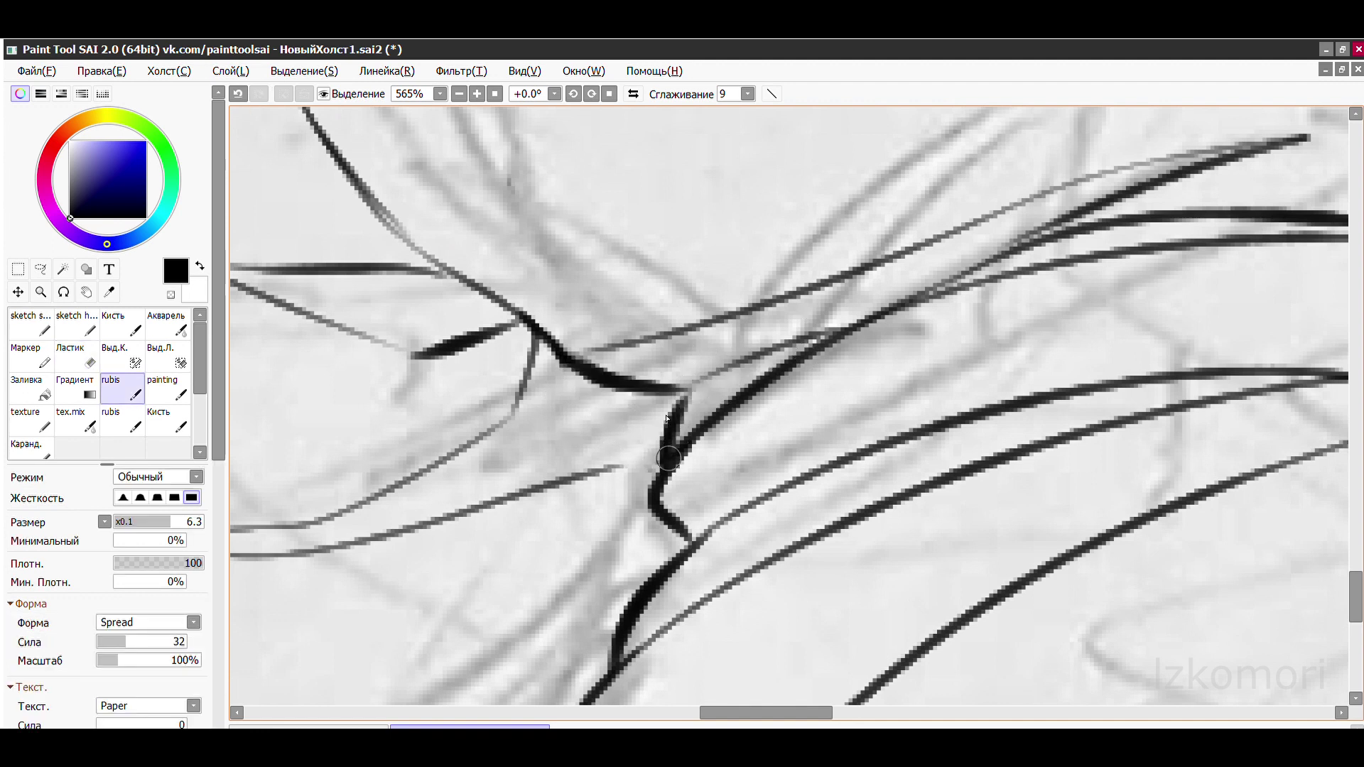
{"action": "mouse_move", "coordinate": [688, 392]}
{"action": "left_mouse_down"}
{"action": "mouse_move", "coordinate": [625, 434]}
{"action": "mouse_move", "coordinate": [664, 404]}
{"action": "left_mouse_up"}
{"action": "scroll", "coordinate": [824, 299], "scroll_direction": "down", "scroll_amount": 8}
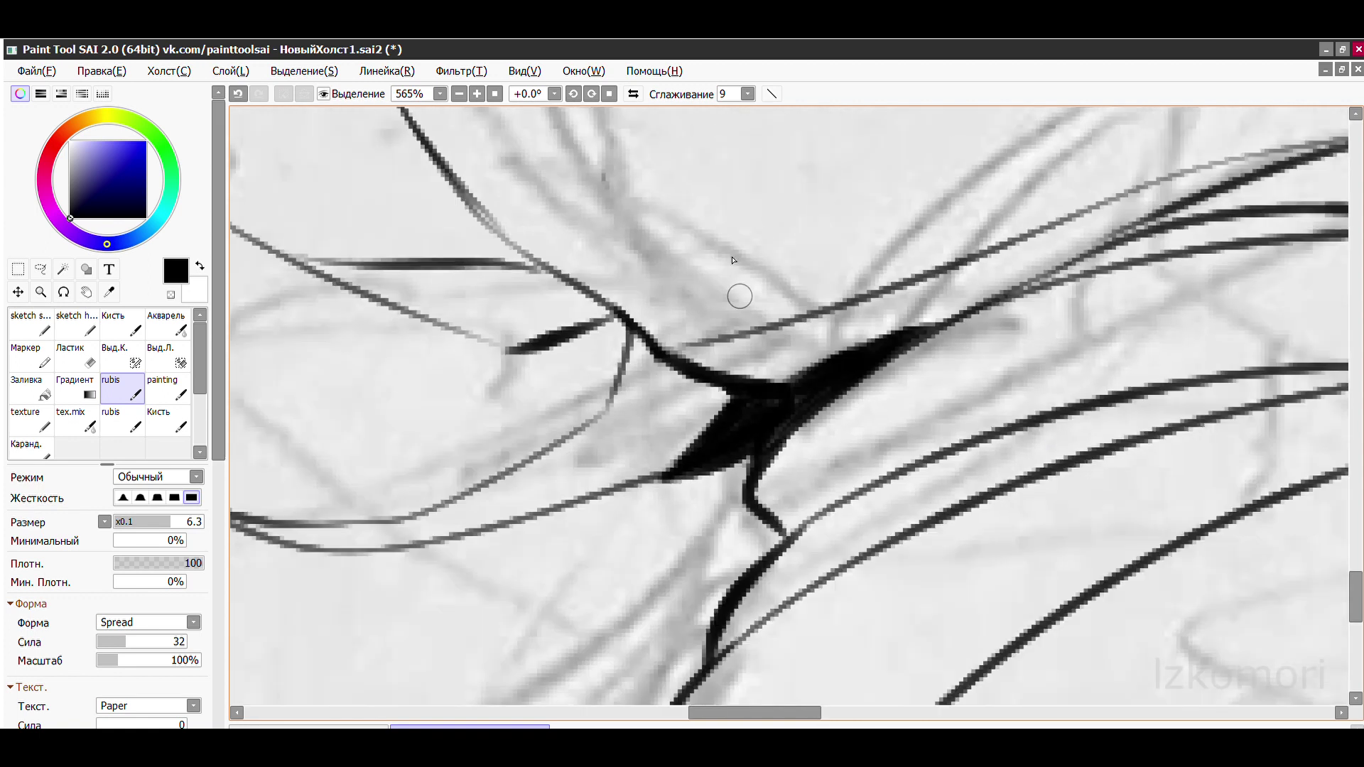
{"action": "scroll", "coordinate": [737, 288], "scroll_direction": "up", "scroll_amount": 4}
{"action": "scroll", "coordinate": [707, 427], "scroll_direction": "down", "scroll_amount": 3}
- Ink curved tapered folds beside the inner leg line from the crotch down to the canvas edge
{"action": "left_click_drag", "start_coordinate": [706, 426], "coordinate": [653, 373]}
{"action": "scroll", "coordinate": [639, 387], "scroll_direction": "up", "scroll_amount": 6}
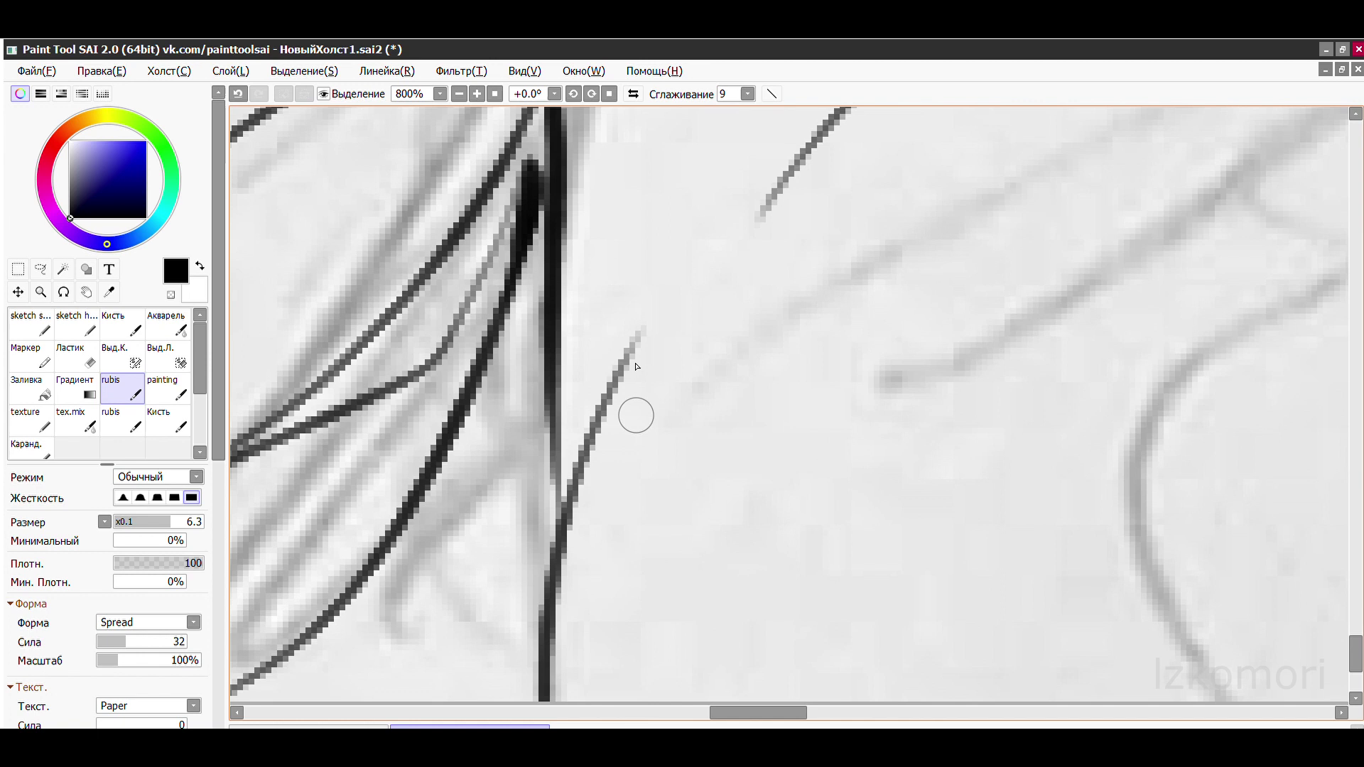
{"action": "scroll", "coordinate": [573, 390], "scroll_direction": "down", "scroll_amount": 5}
{"action": "scroll", "coordinate": [522, 307], "scroll_direction": "down", "scroll_amount": 10}
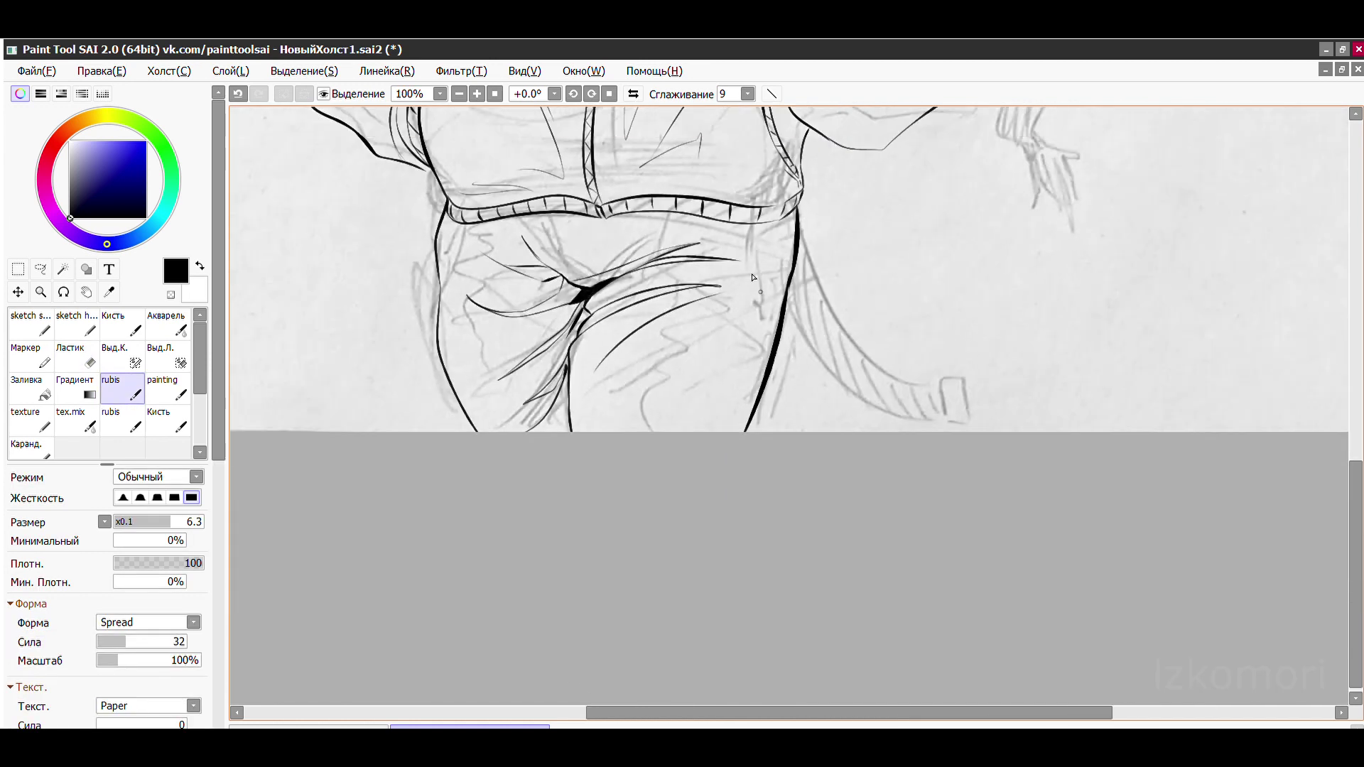
{"action": "scroll", "coordinate": [596, 328], "scroll_direction": "up", "scroll_amount": 6}
{"action": "scroll", "coordinate": [523, 293], "scroll_direction": "down", "scroll_amount": 1}
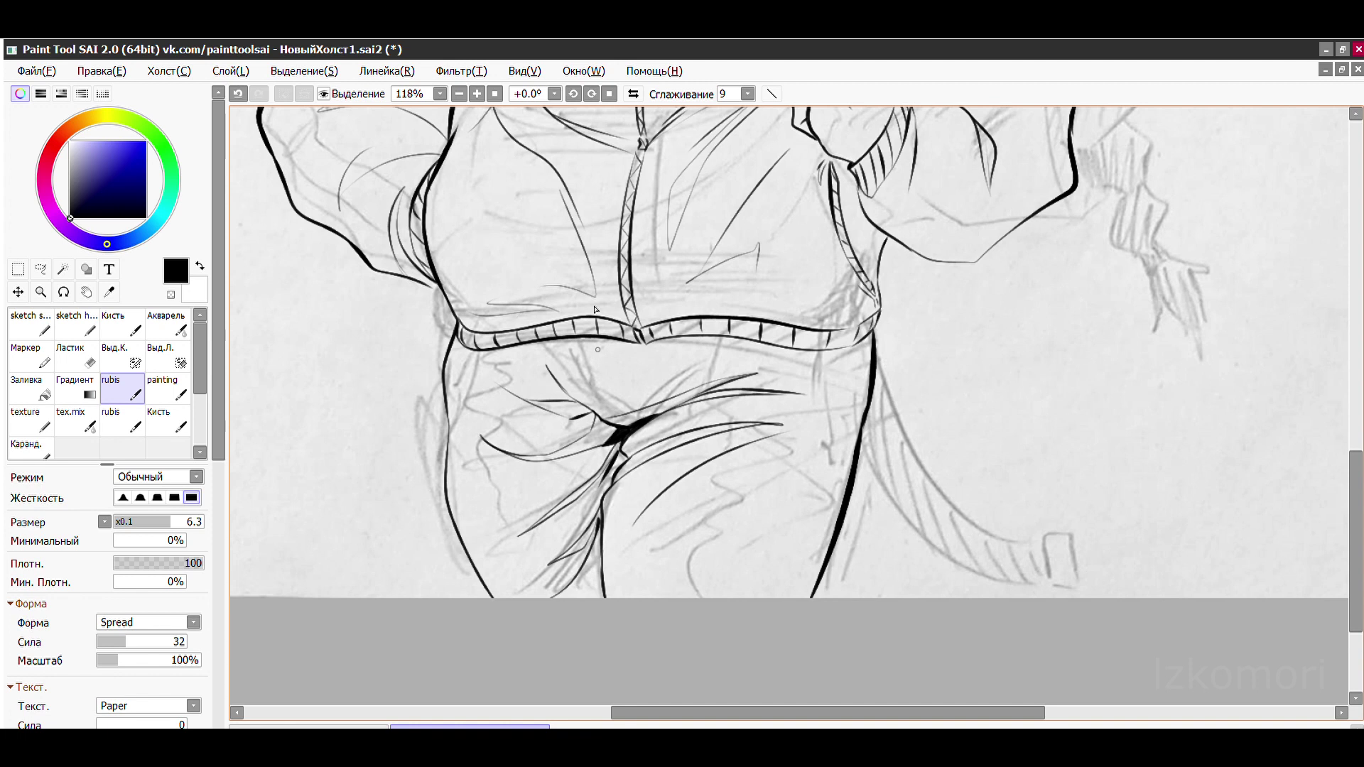
- Redraw the right thigh's outer line as a thick curve from under the hem band down to the canvas edge
{"action": "scroll", "coordinate": [595, 309], "scroll_direction": "up", "scroll_amount": 3}
{"action": "scroll", "coordinate": [639, 284], "scroll_direction": "down", "scroll_amount": 4}
{"action": "scroll", "coordinate": [777, 196], "scroll_direction": "up", "scroll_amount": 3}
{"action": "key", "text": "e"}
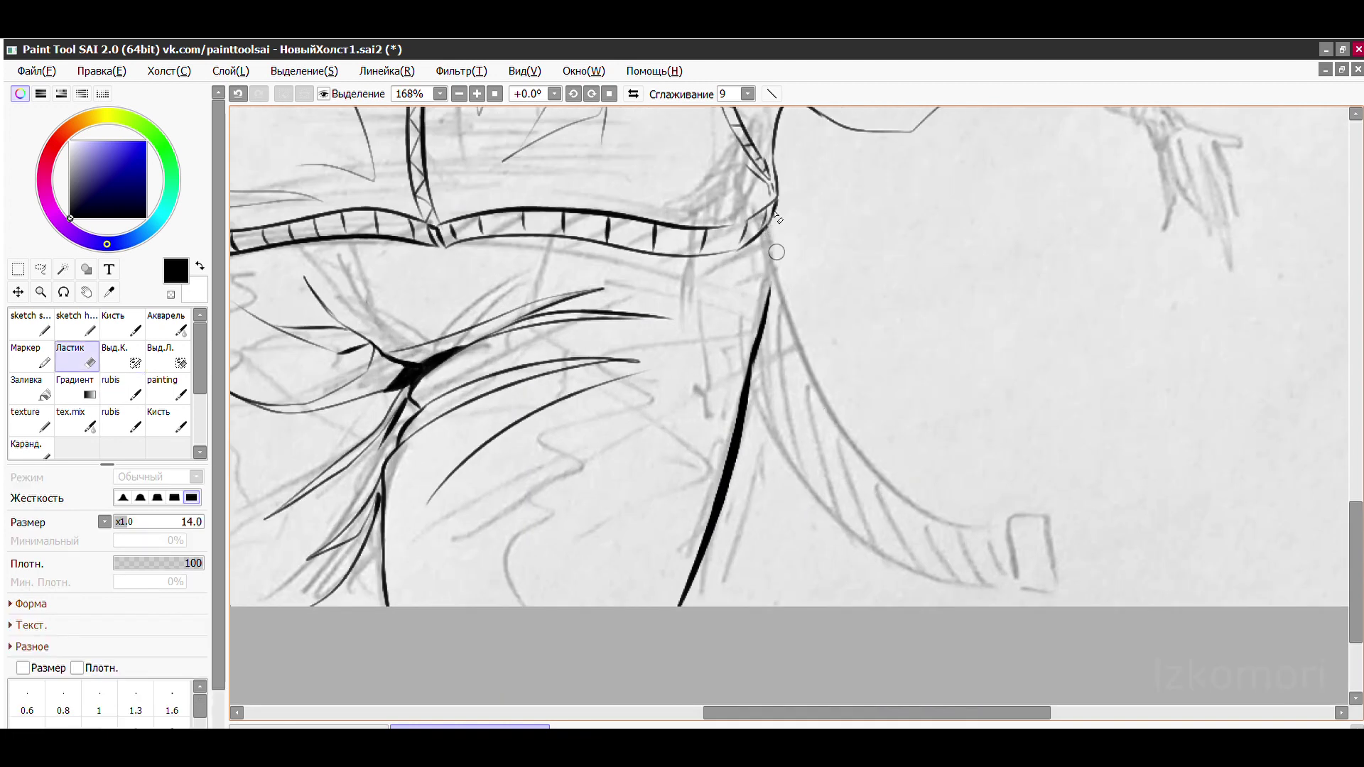
{"action": "key", "text": "ctrl+z"}
{"action": "key", "text": "b"}
{"action": "key", "text": "ctrl+z"}
{"action": "key", "text": "ctrl+y"}
{"action": "key", "text": "ctrl+z"}
{"action": "scroll", "coordinate": [878, 465], "scroll_direction": "down", "scroll_amount": 2}
{"action": "scroll", "coordinate": [878, 465], "scroll_direction": "up", "scroll_amount": 2}
{"action": "key", "text": "ctrl+z"}
{"action": "left_click_drag", "start_coordinate": [734, 217], "coordinate": [694, 563]}
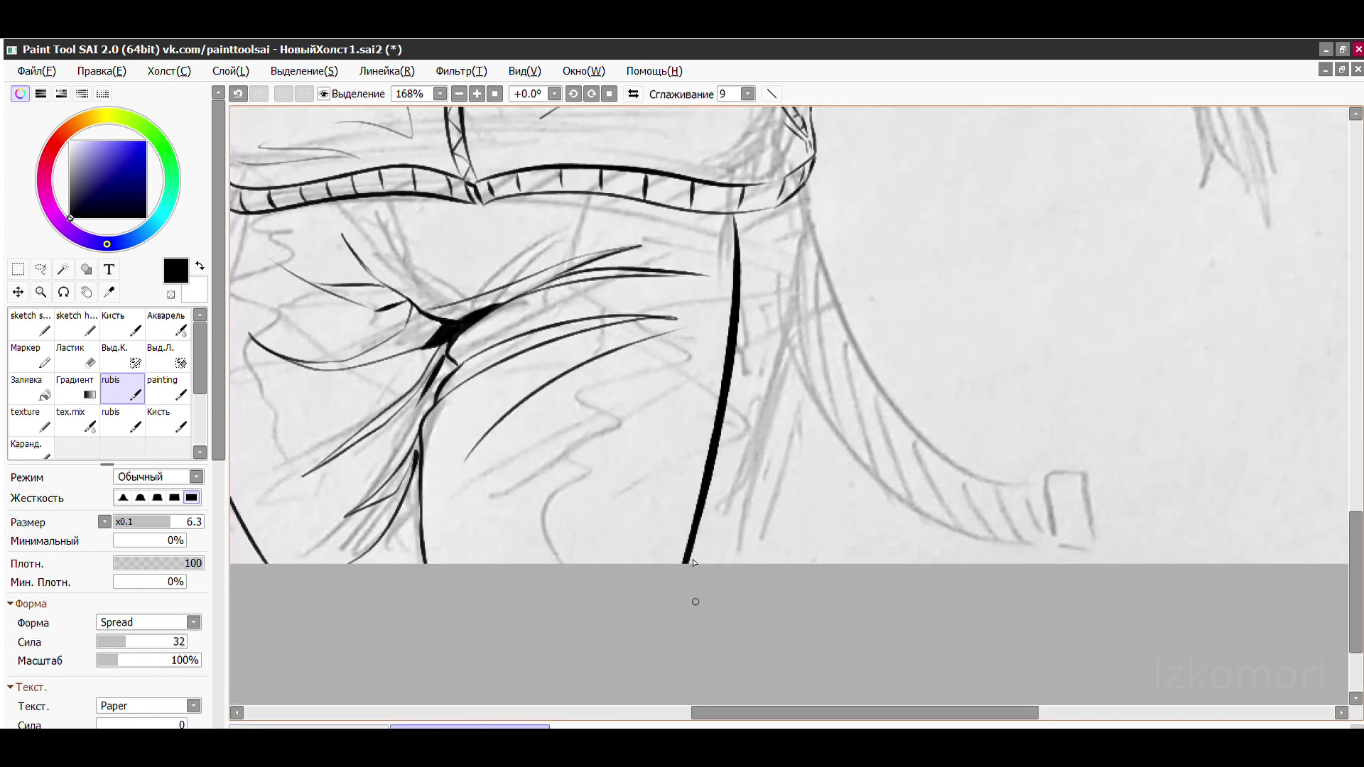
{"action": "key", "text": "ctrl+z"}
- Erase the right end of the hem band and re-ink its corner where the jacket side meets it
{"action": "scroll", "coordinate": [693, 563], "scroll_direction": "down", "scroll_amount": 2}
{"action": "scroll", "coordinate": [798, 437], "scroll_direction": "up", "scroll_amount": 4}
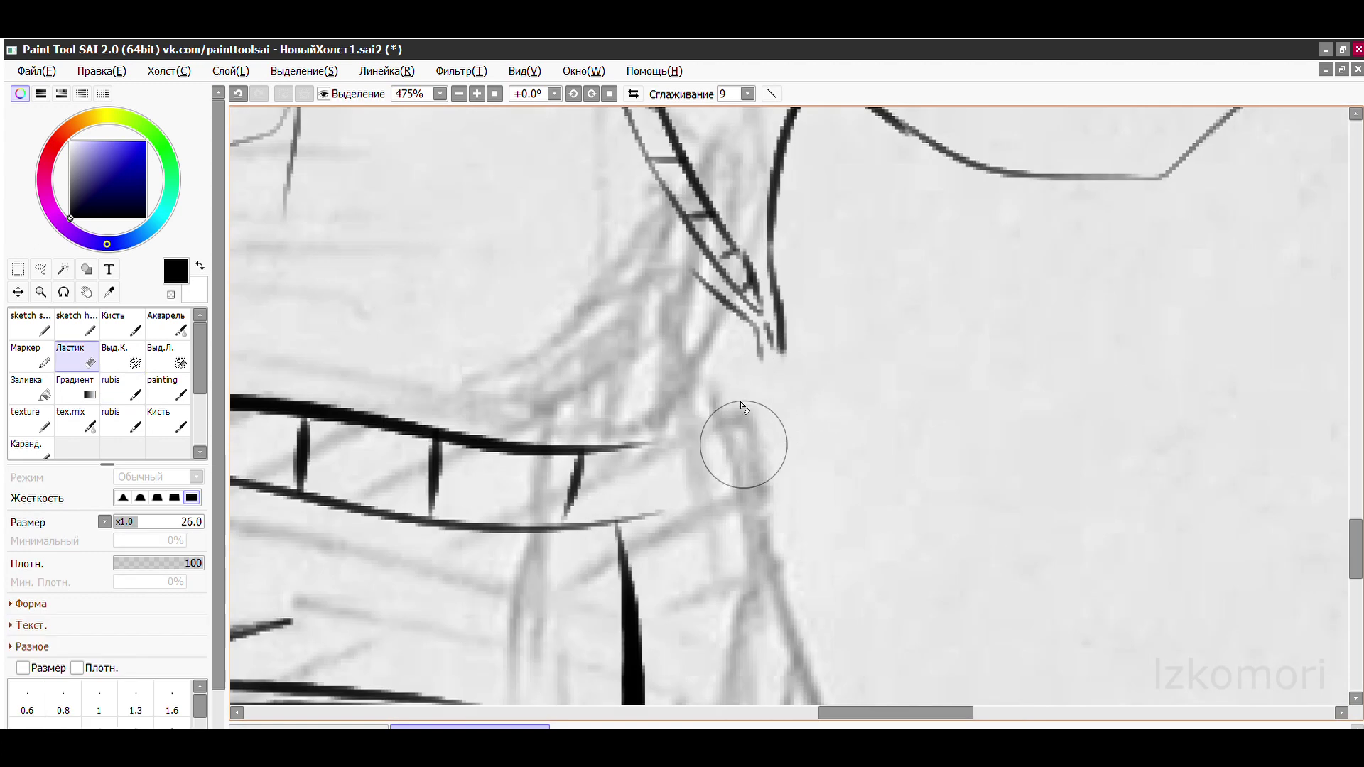
{"action": "left_click_drag", "start_coordinate": [723, 402], "coordinate": [672, 494]}
{"action": "scroll", "coordinate": [771, 252], "scroll_direction": "down", "scroll_amount": 3}
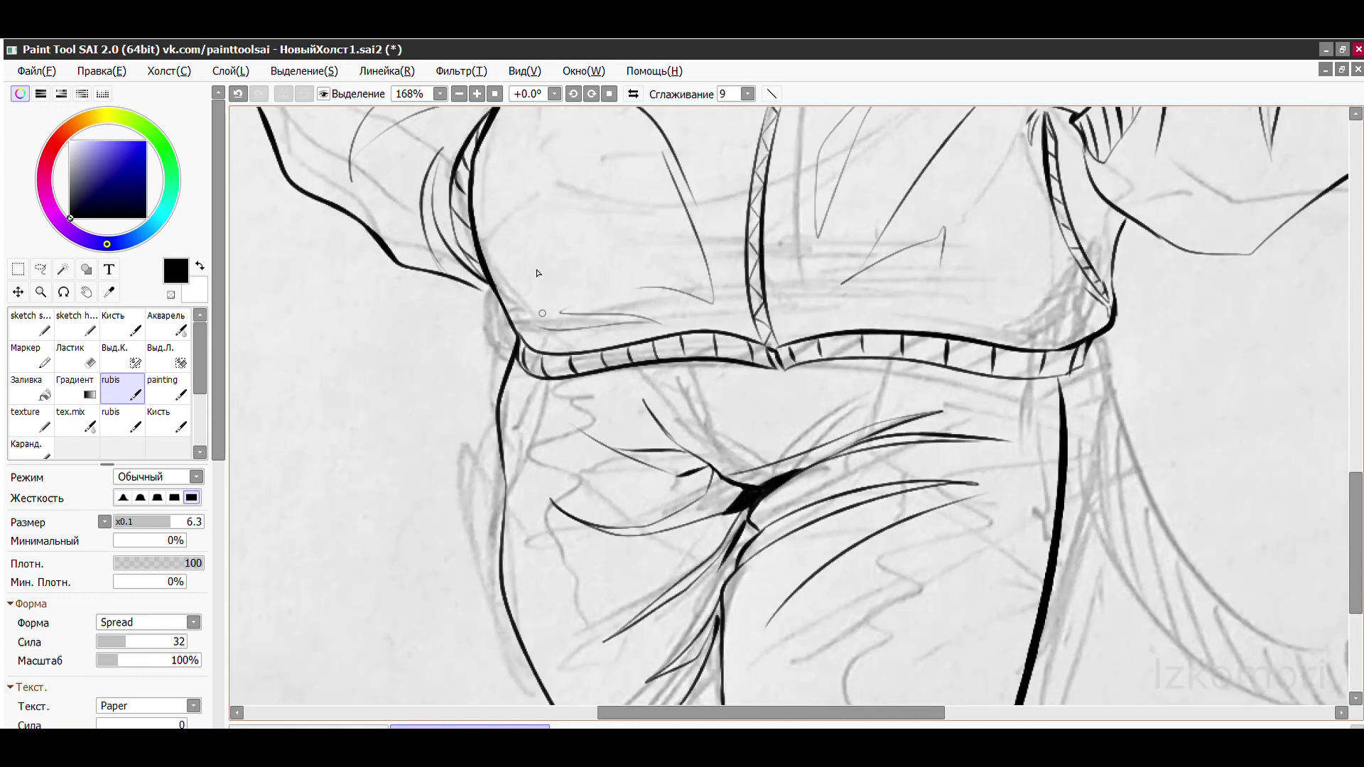
- Re-ink the jacket's left edge into the hem band corner and erase the top of the trouser line beside it
{"action": "scroll", "coordinate": [536, 246], "scroll_direction": "up", "scroll_amount": 4}
{"action": "key", "text": "e"}
{"action": "key", "text": "b"}
{"action": "left_click_drag", "start_coordinate": [488, 250], "coordinate": [554, 441]}
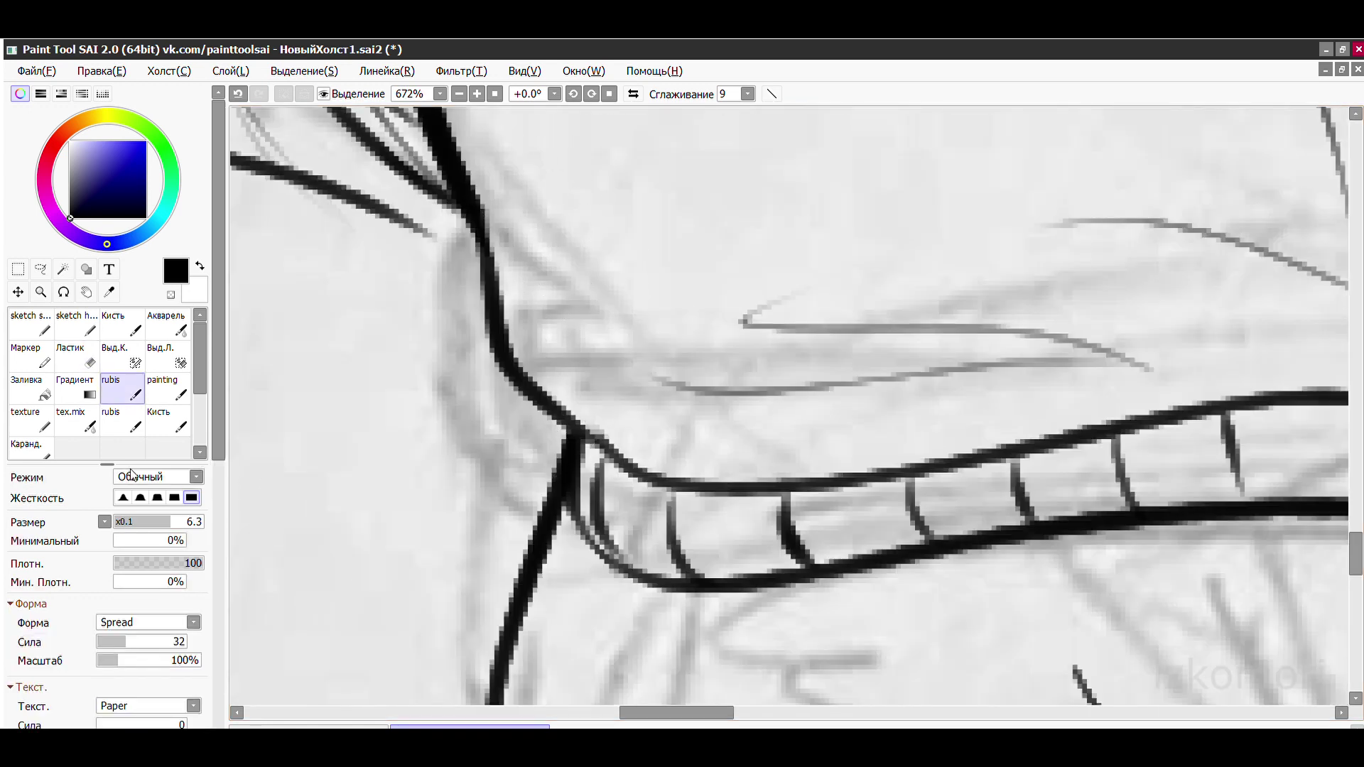
{"action": "scroll", "coordinate": [439, 250], "scroll_direction": "down", "scroll_amount": 4}
{"action": "scroll", "coordinate": [414, 282], "scroll_direction": "up", "scroll_amount": 5}
{"action": "key", "text": "e"}
{"action": "mouse_move", "coordinate": [442, 366]}
{"action": "left_mouse_down"}
{"action": "mouse_move", "coordinate": [503, 355]}
{"action": "mouse_move", "coordinate": [487, 405]}
{"action": "left_mouse_up"}
{"action": "key", "text": "b"}
{"action": "left_click_drag", "start_coordinate": [485, 317], "coordinate": [565, 501]}
{"action": "key", "text": "ctrl+z"}
- Switch to the rubis brush at size 5.2 and ink a rounded outer end on the hem band's left side
{"action": "key", "text": "h"}
{"action": "key", "text": "h"}
{"action": "key", "text": "n"}
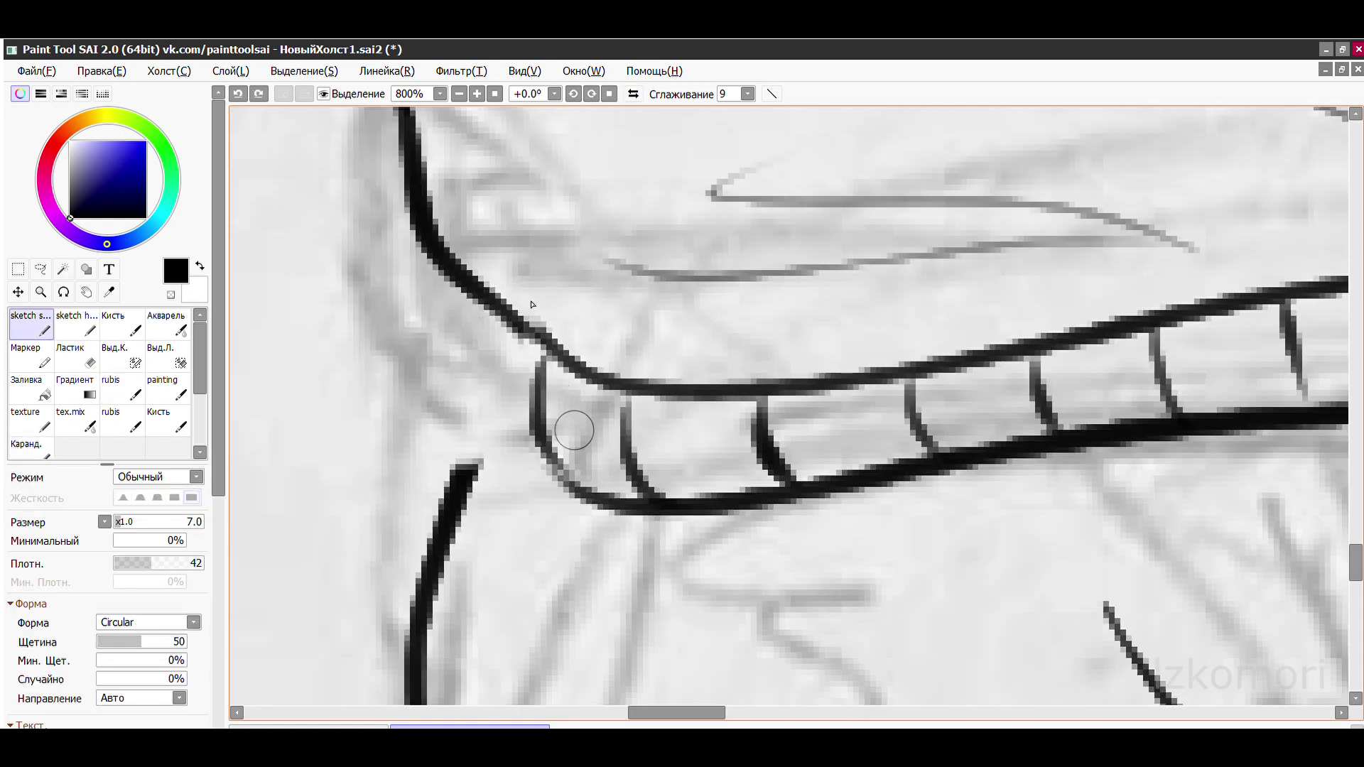
{"action": "left_click", "coordinate": [76, 421]}
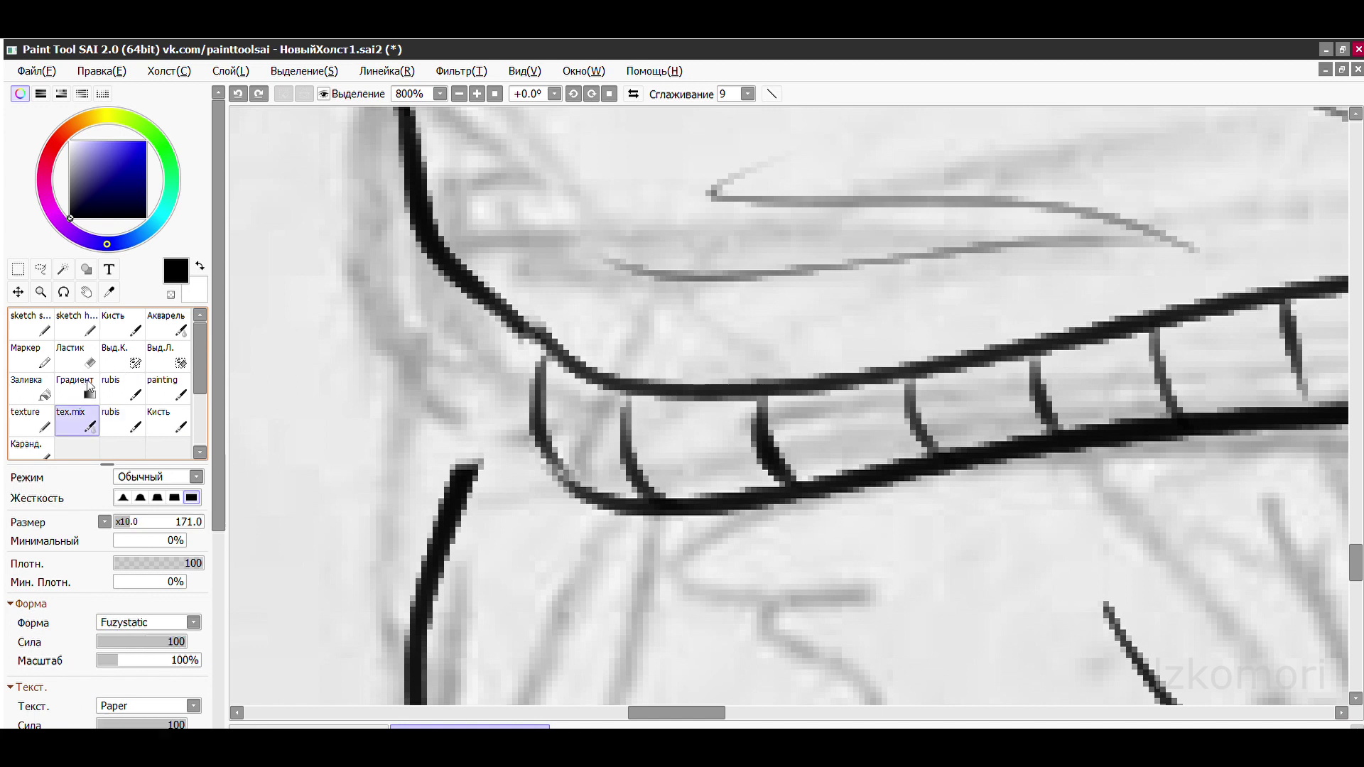
{"action": "left_click", "coordinate": [124, 326]}
{"action": "left_click", "coordinate": [124, 391]}
{"action": "left_click", "coordinate": [168, 391]}
{"action": "left_click", "coordinate": [125, 422]}
{"action": "left_click_drag", "start_coordinate": [484, 310], "coordinate": [561, 492]}
{"action": "key", "text": "ctrl+z"}
{"action": "key", "text": "ctrl+z"}
{"action": "mouse_move", "coordinate": [475, 307]}
{"action": "left_mouse_down"}
{"action": "mouse_move", "coordinate": [561, 491]}
{"action": "mouse_move", "coordinate": [534, 472]}
{"action": "left_mouse_up"}
{"action": "key", "text": "ctrl+z"}
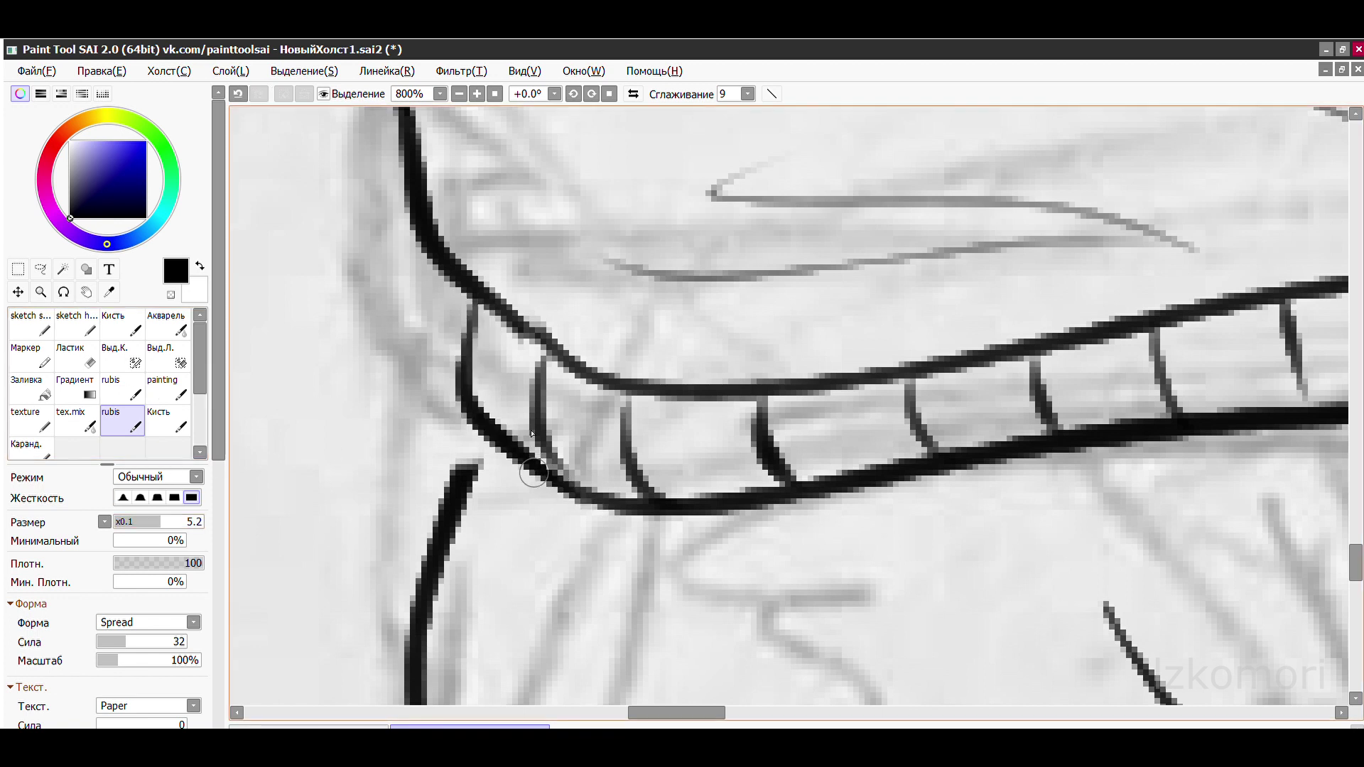
- Ink a second curved band line beneath the hem band, running from its left part towards the right outer thigh
{"action": "scroll", "coordinate": [464, 441], "scroll_direction": "down", "scroll_amount": 12}
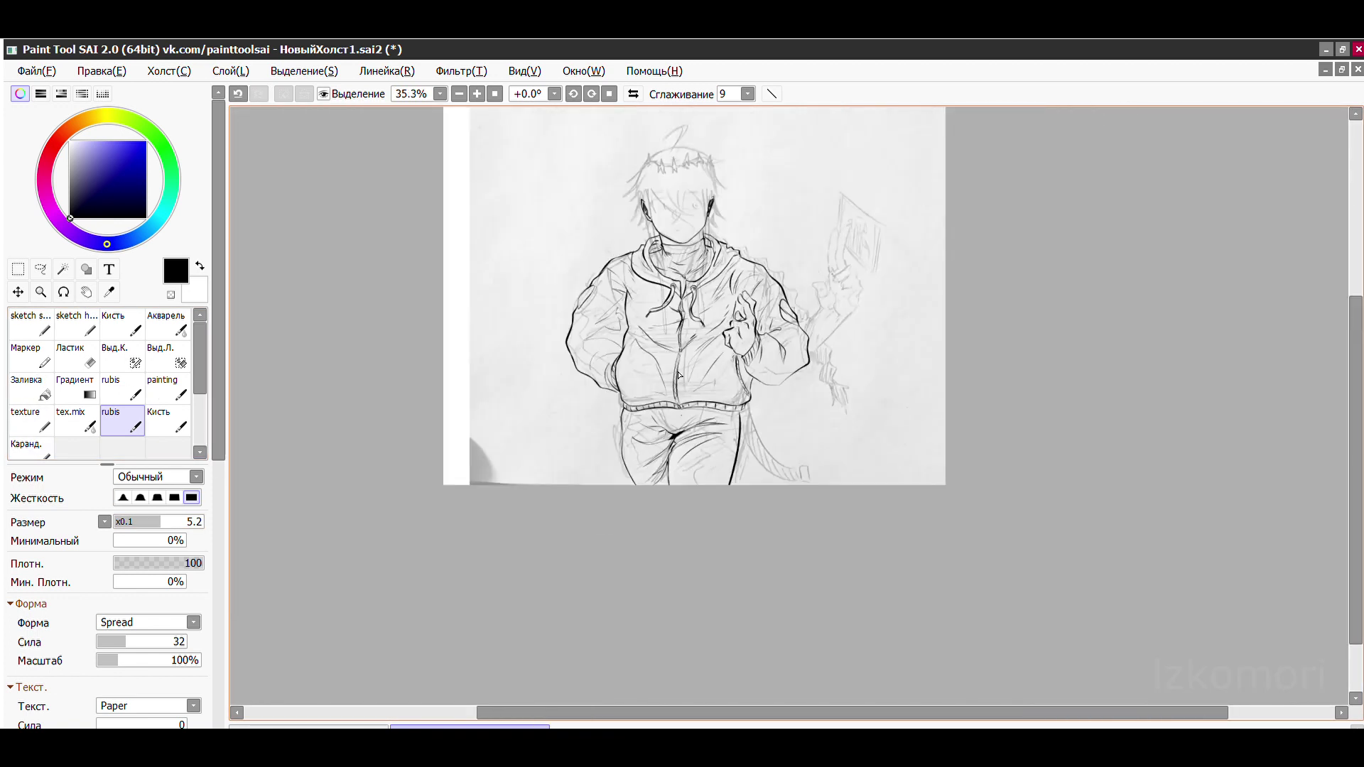
{"action": "scroll", "coordinate": [678, 374], "scroll_direction": "up", "scroll_amount": 6}
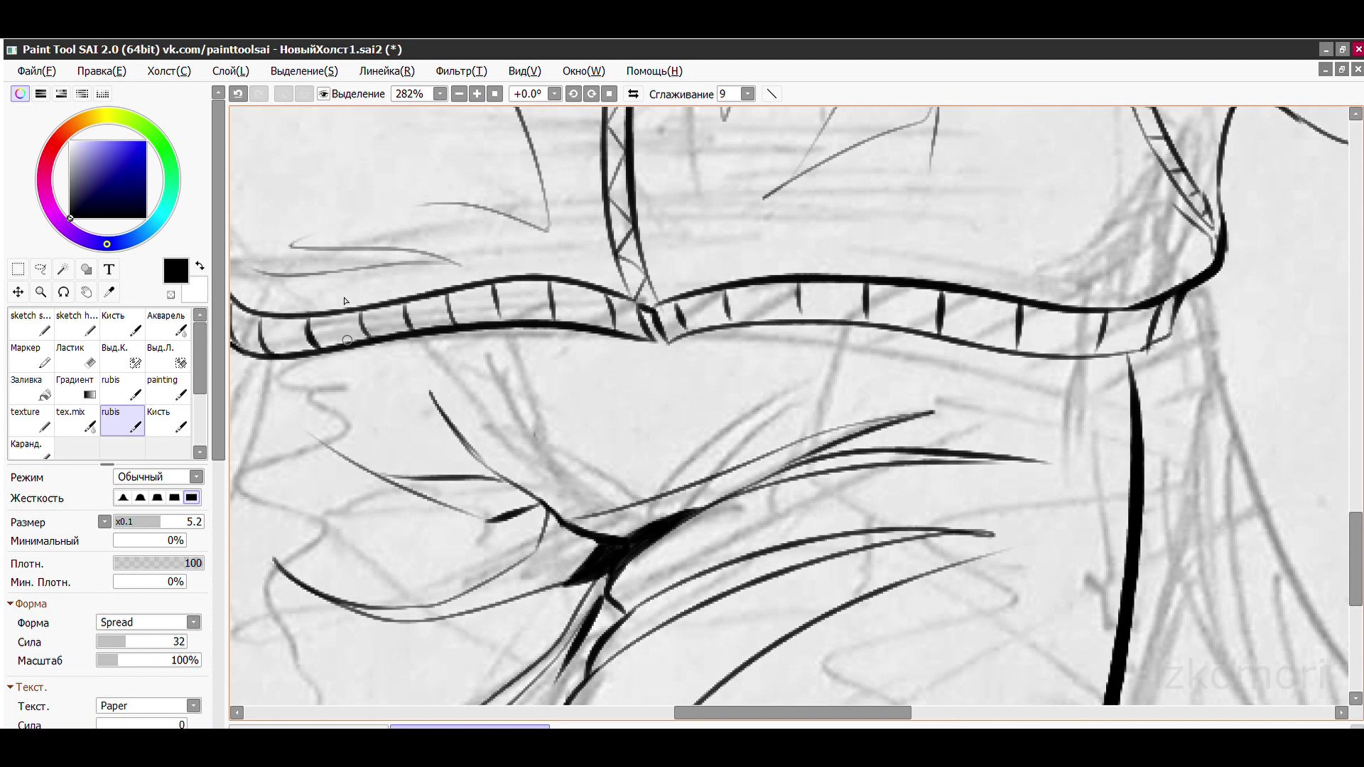
{"action": "left_click_drag", "start_coordinate": [349, 341], "coordinate": [1023, 391]}
{"action": "key", "text": "ctrl+z"}
{"action": "key", "text": "ctrl+y"}
{"action": "scroll", "coordinate": [519, 304], "scroll_direction": "up", "scroll_amount": 3}
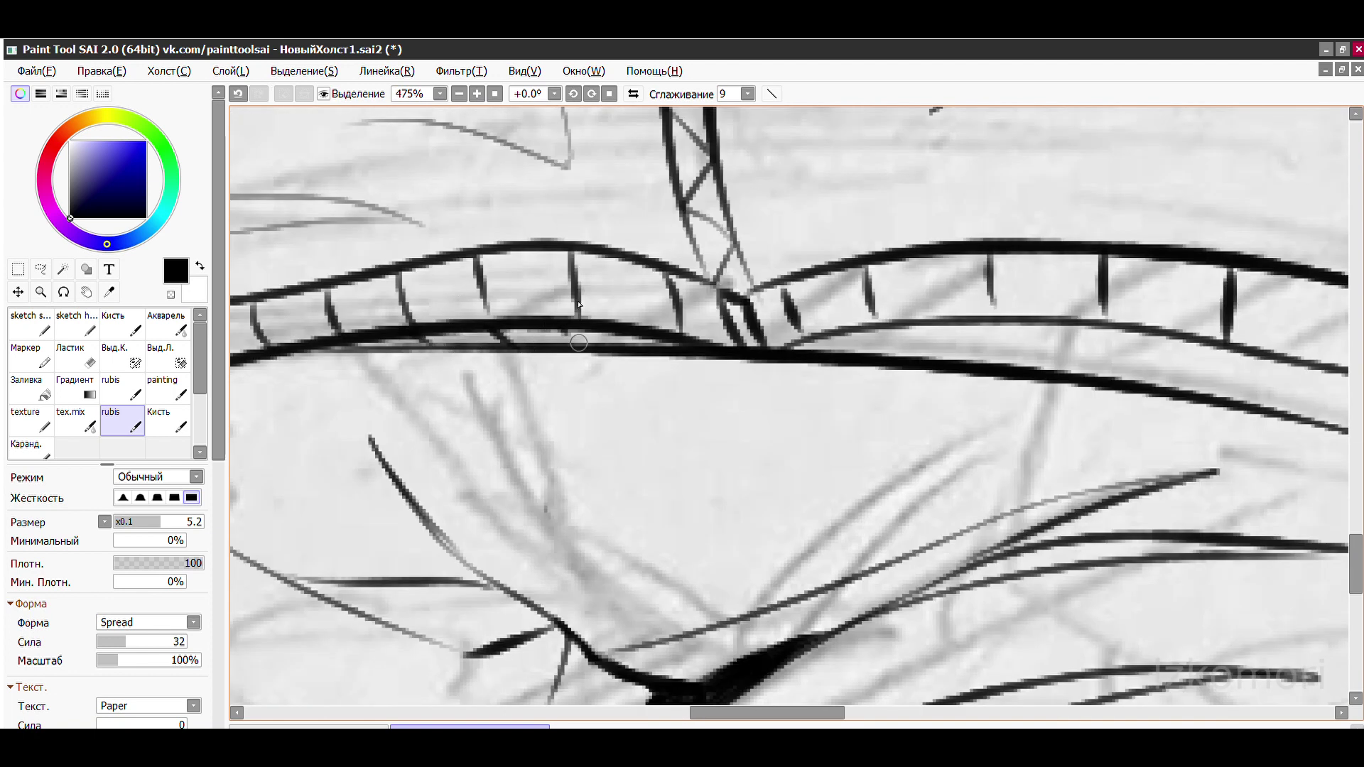
{"action": "scroll", "coordinate": [578, 306], "scroll_direction": "down", "scroll_amount": 2}
{"action": "scroll", "coordinate": [604, 309], "scroll_direction": "up", "scroll_amount": 2}
{"action": "scroll", "coordinate": [639, 316], "scroll_direction": "down", "scroll_amount": 2}
{"action": "scroll", "coordinate": [672, 321], "scroll_direction": "up", "scroll_amount": 1}
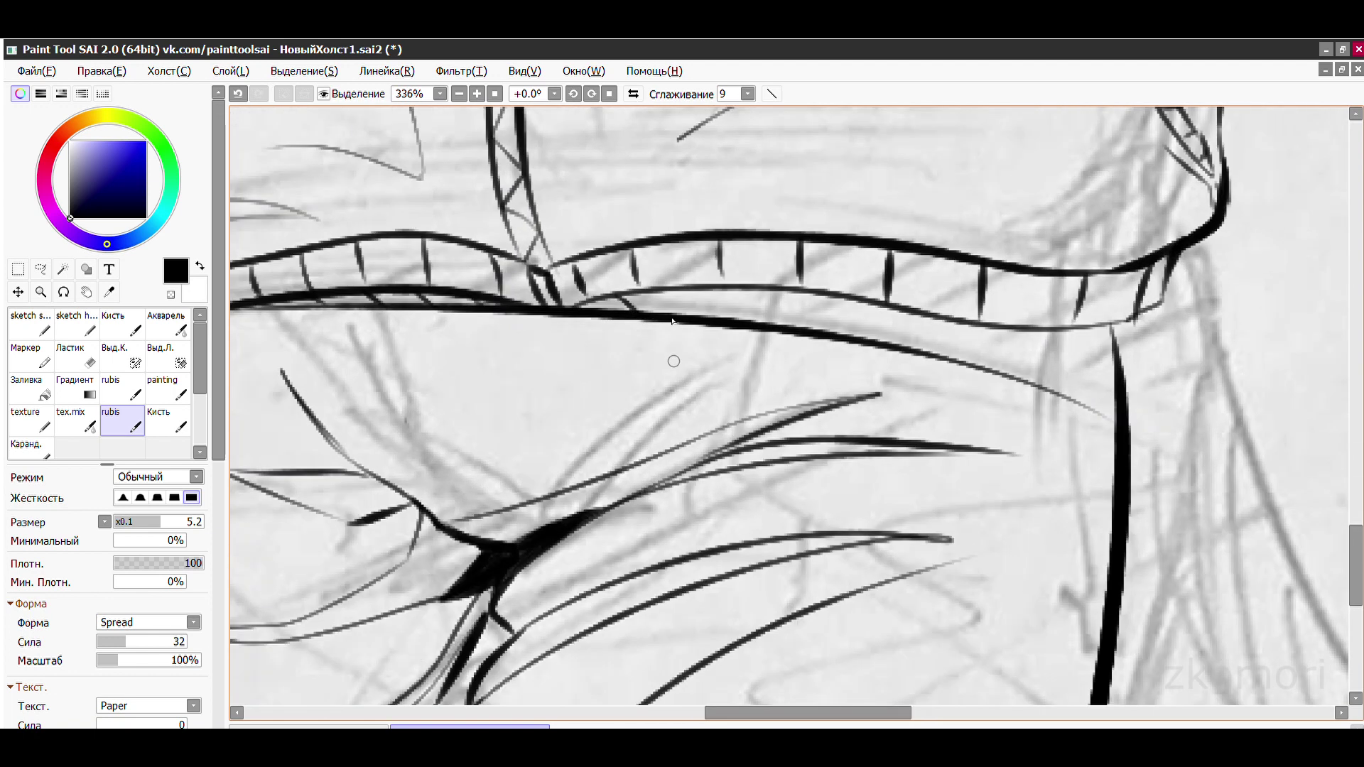
{"action": "key", "text": "ctrl+z"}
{"action": "scroll", "coordinate": [1089, 381], "scroll_direction": "down", "scroll_amount": 6}
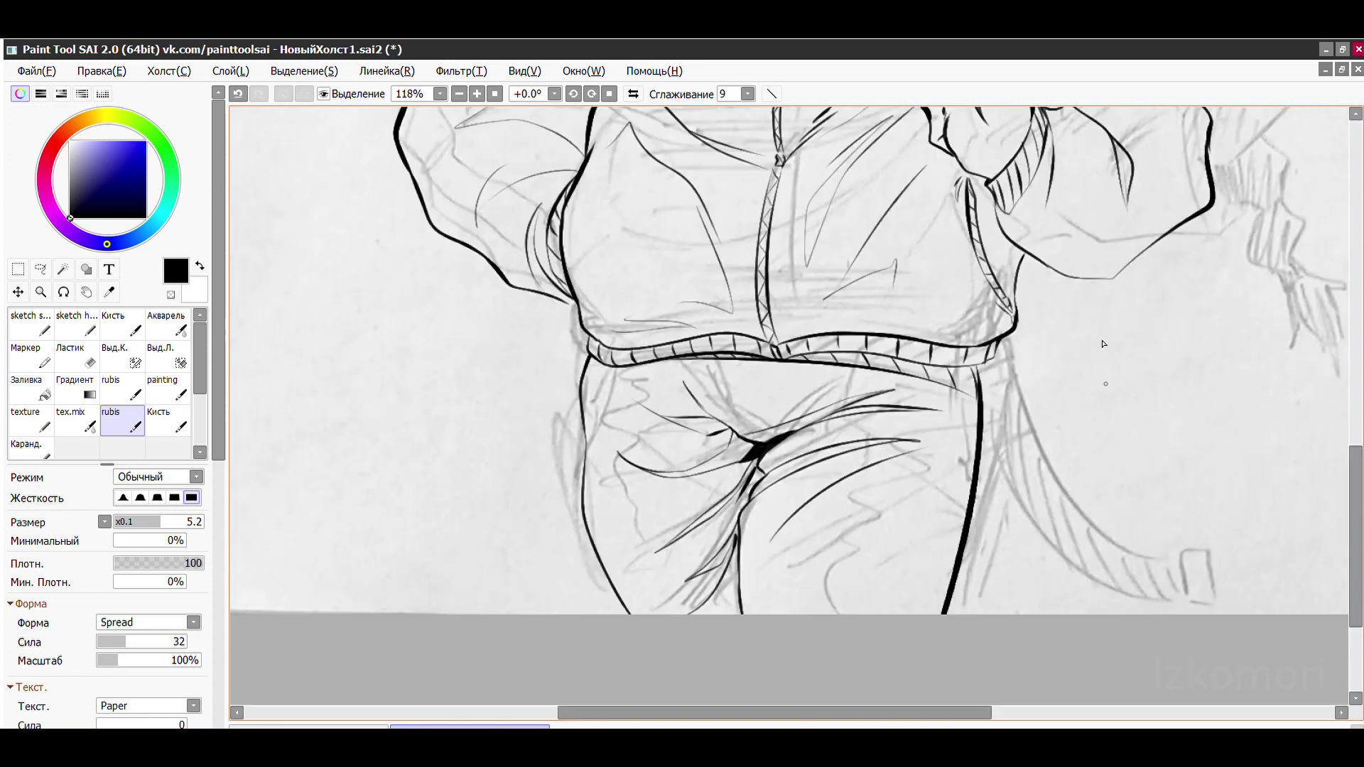
- Join the lower band line to the right outer thigh line and ink short slanted ribs between the two bands
{"action": "scroll", "coordinate": [583, 308], "scroll_direction": "up", "scroll_amount": 8}
{"action": "key", "text": "e"}
{"action": "key", "text": "ctrl+z"}
{"action": "key", "text": "b"}
{"action": "left_click_drag", "start_coordinate": [612, 291], "coordinate": [640, 440]}
{"action": "key", "text": "ctrl+z"}
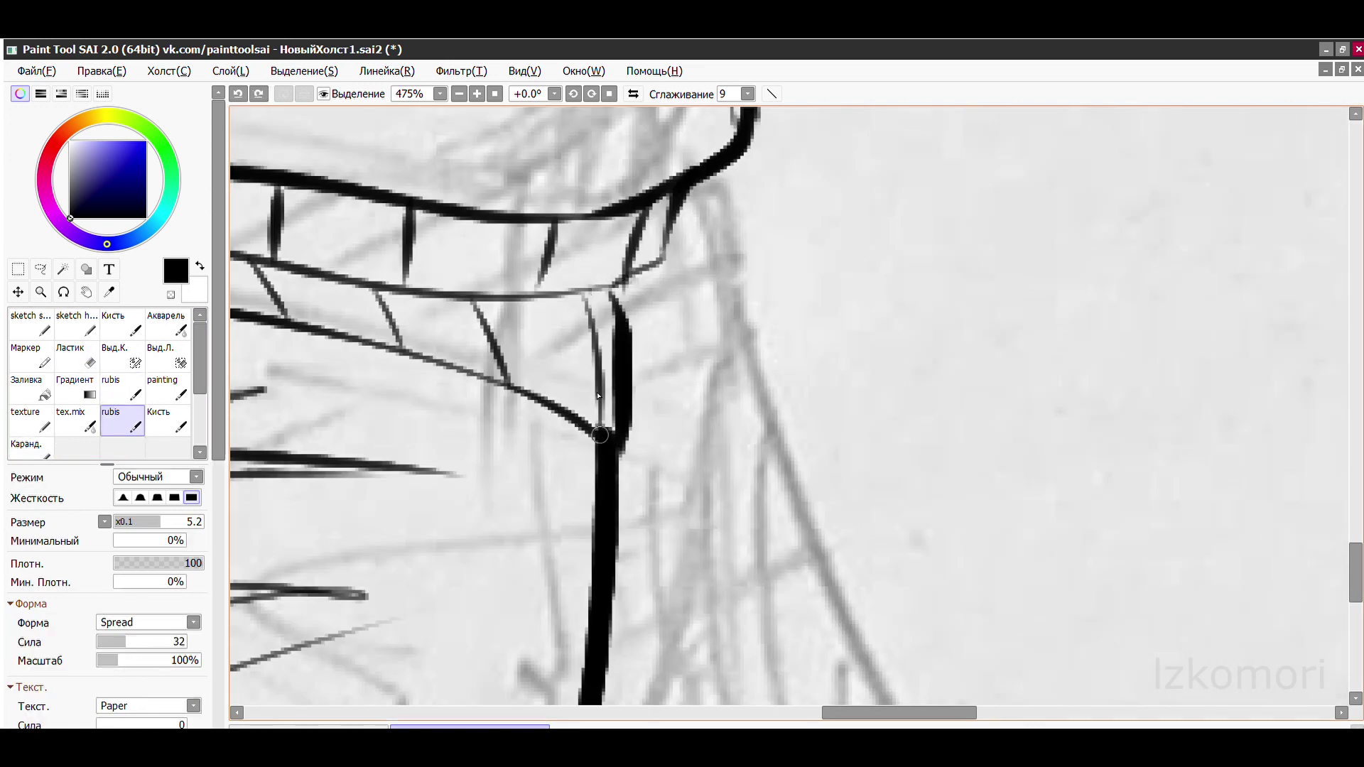
- Ink the upper edge of the hanging strap as a thick wavy curve sweeping away from the right outer thigh
{"action": "scroll", "coordinate": [625, 313], "scroll_direction": "down", "scroll_amount": 4}
{"action": "left_click_drag", "start_coordinate": [590, 186], "coordinate": [817, 455]}
{"action": "key", "text": "ctrl+z"}
{"action": "scroll", "coordinate": [711, 355], "scroll_direction": "down", "scroll_amount": 2}
{"action": "left_click_drag", "start_coordinate": [576, 228], "coordinate": [746, 434]}
{"action": "key", "text": "ctrl+z"}
{"action": "left_click_drag", "start_coordinate": [561, 349], "coordinate": [781, 557]}
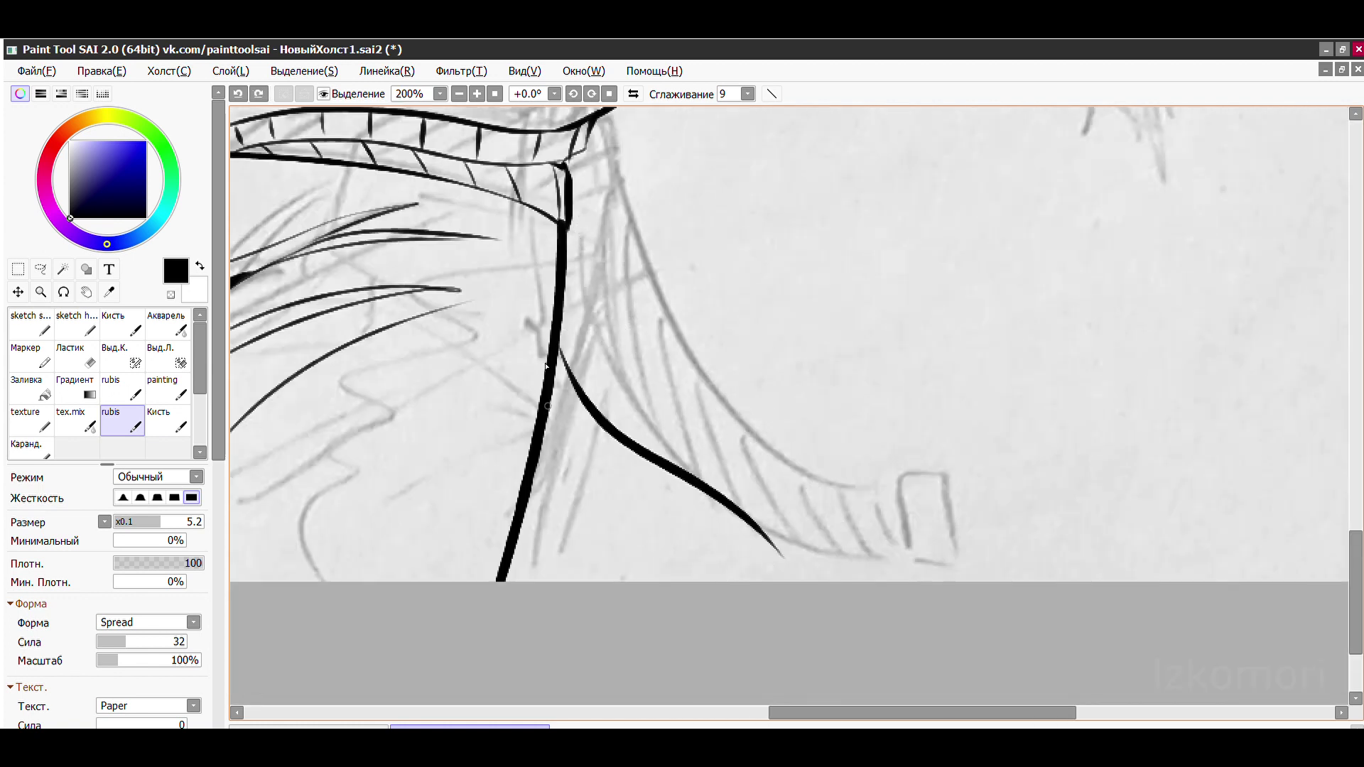
{"action": "key", "text": "ctrl+z"}
{"action": "scroll", "coordinate": [570, 262], "scroll_direction": "up", "scroll_amount": 4}
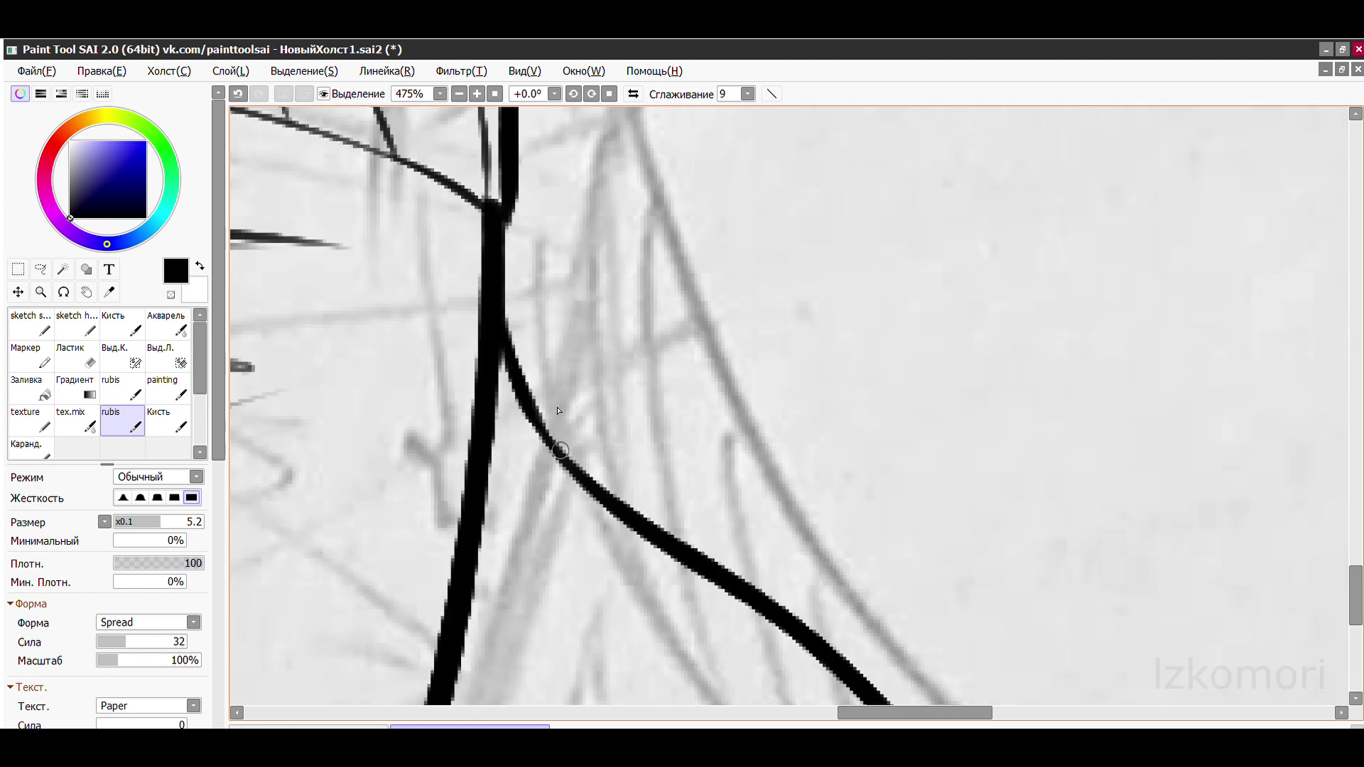
- Complete the hanging strap with a thick lower edge, a flared end piece and short cross lines along its length
{"action": "scroll", "coordinate": [557, 411], "scroll_direction": "down", "scroll_amount": 2}
{"action": "mouse_move", "coordinate": [486, 319]}
{"action": "left_mouse_down"}
{"action": "mouse_move", "coordinate": [742, 597]}
{"action": "mouse_move", "coordinate": [743, 668]}
{"action": "mouse_move", "coordinate": [807, 621]}
{"action": "left_mouse_up"}
{"action": "scroll", "coordinate": [647, 416], "scroll_direction": "up", "scroll_amount": 2}
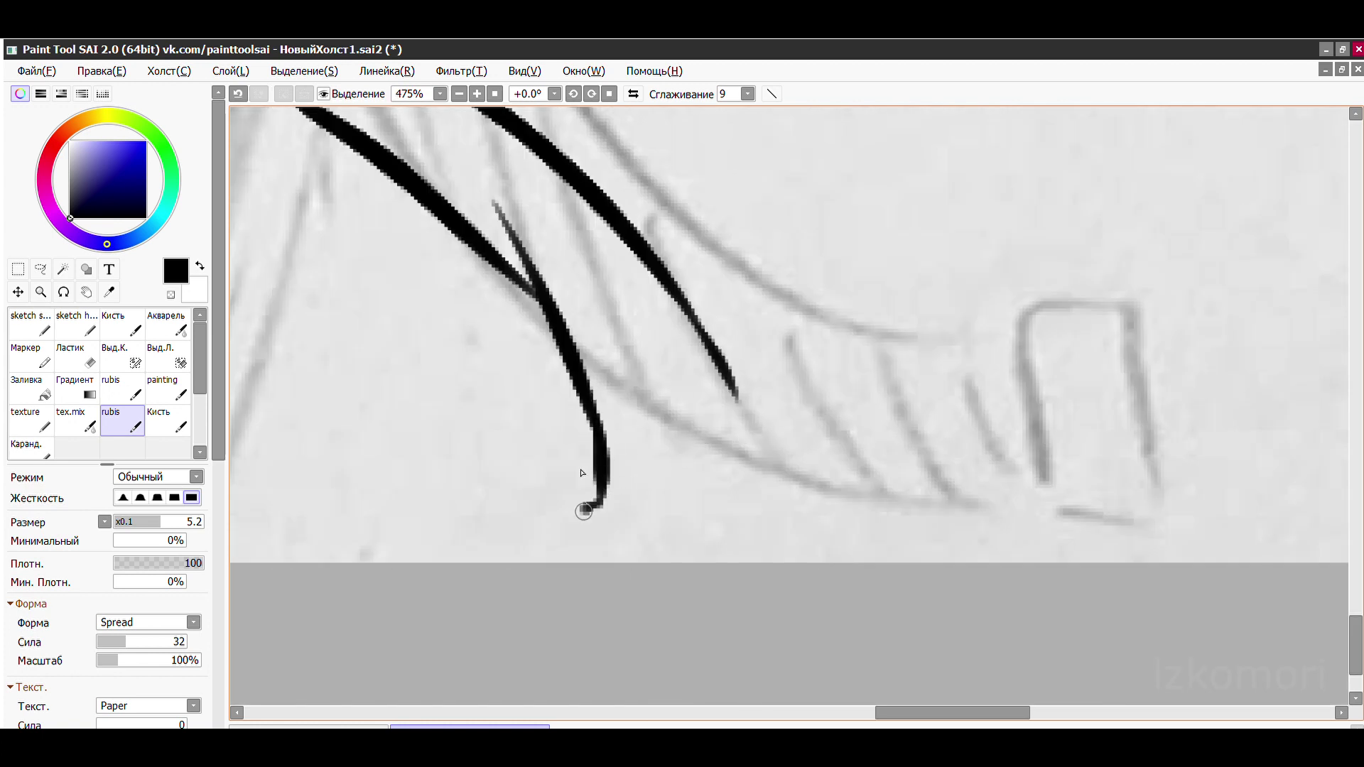
{"action": "left_click_drag", "start_coordinate": [583, 511], "coordinate": [748, 420]}
{"action": "scroll", "coordinate": [805, 458], "scroll_direction": "down", "scroll_amount": 2}
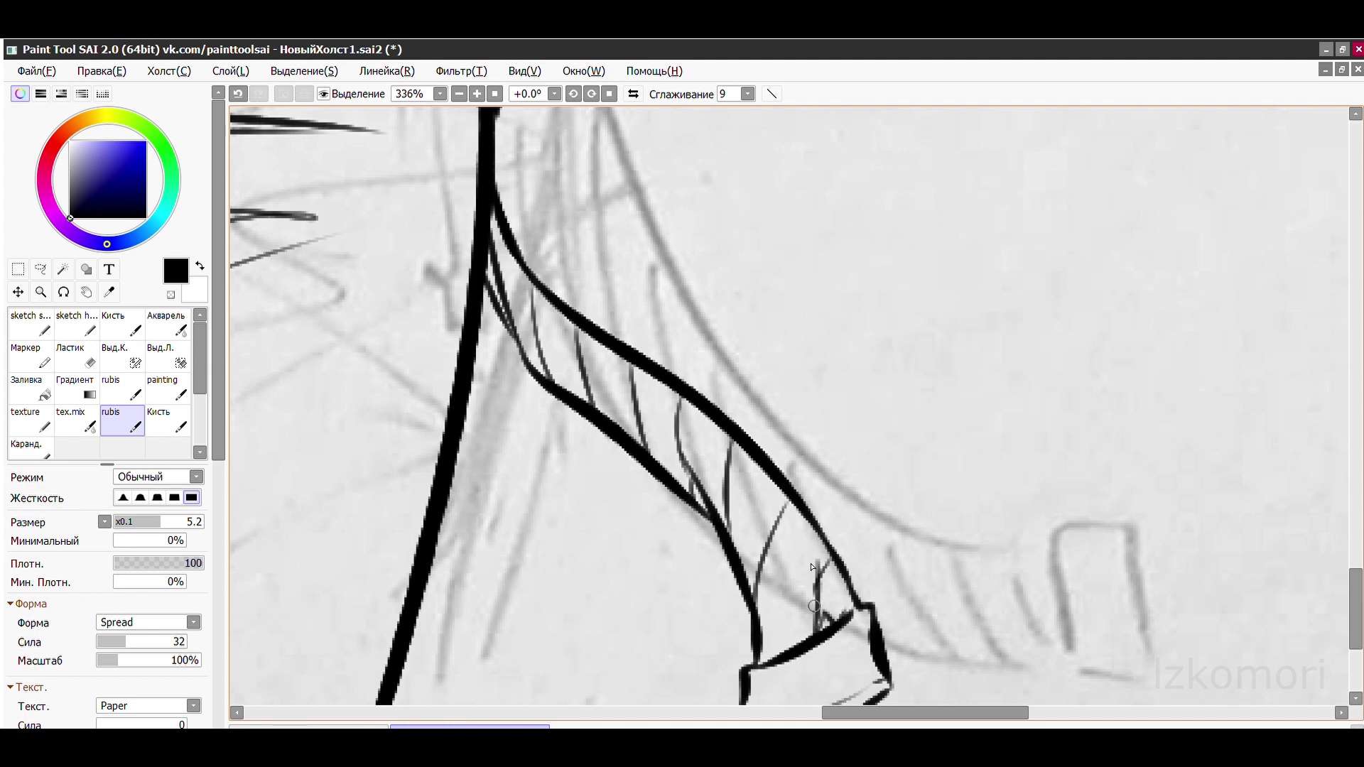
{"action": "left_click", "coordinate": [794, 623]}
- Ink a small pointed oval on the nose and a thin broken line for the mouth
{"action": "scroll", "coordinate": [673, 342], "scroll_direction": "down", "scroll_amount": 10}
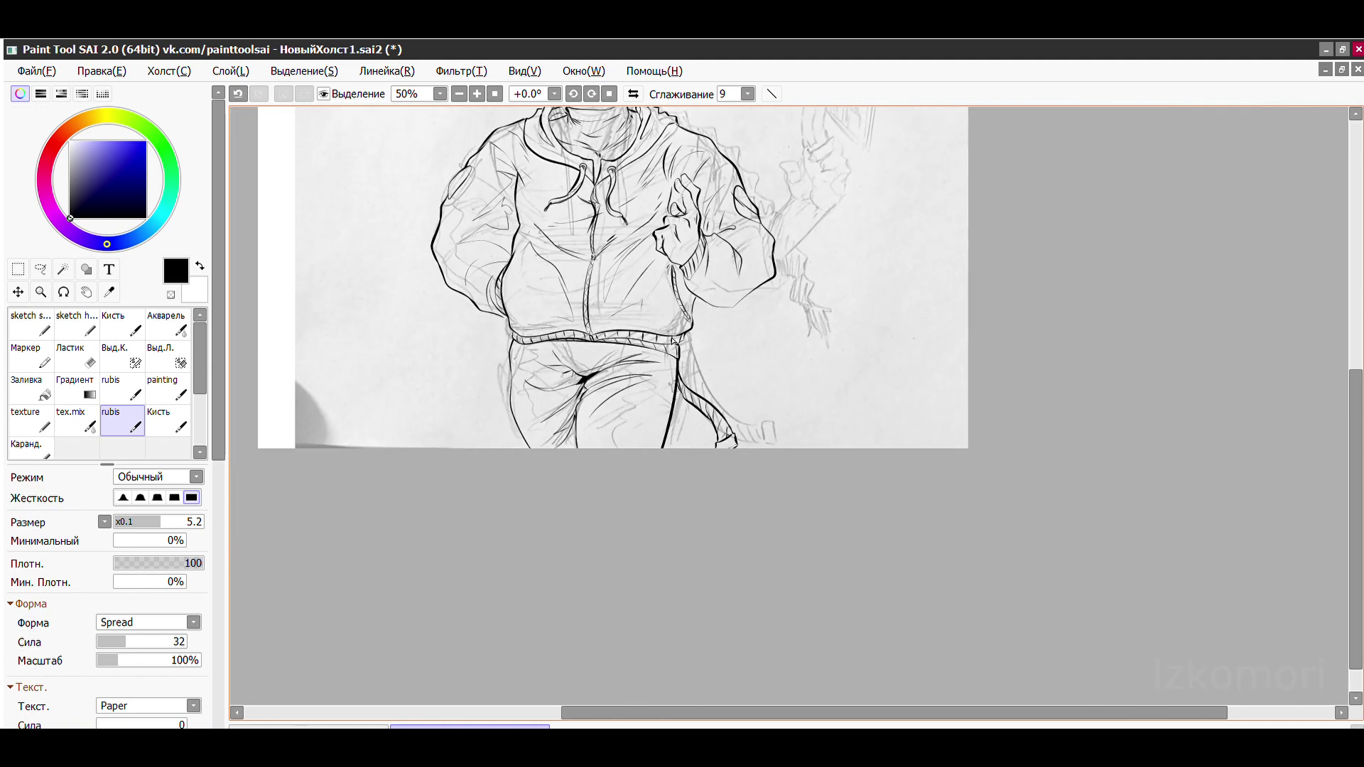
{"action": "scroll", "coordinate": [605, 241], "scroll_direction": "down", "scroll_amount": 2}
{"action": "scroll", "coordinate": [661, 320], "scroll_direction": "up", "scroll_amount": 5}
{"action": "scroll", "coordinate": [705, 403], "scroll_direction": "down", "scroll_amount": 3}
{"action": "scroll", "coordinate": [705, 402], "scroll_direction": "up", "scroll_amount": 6}
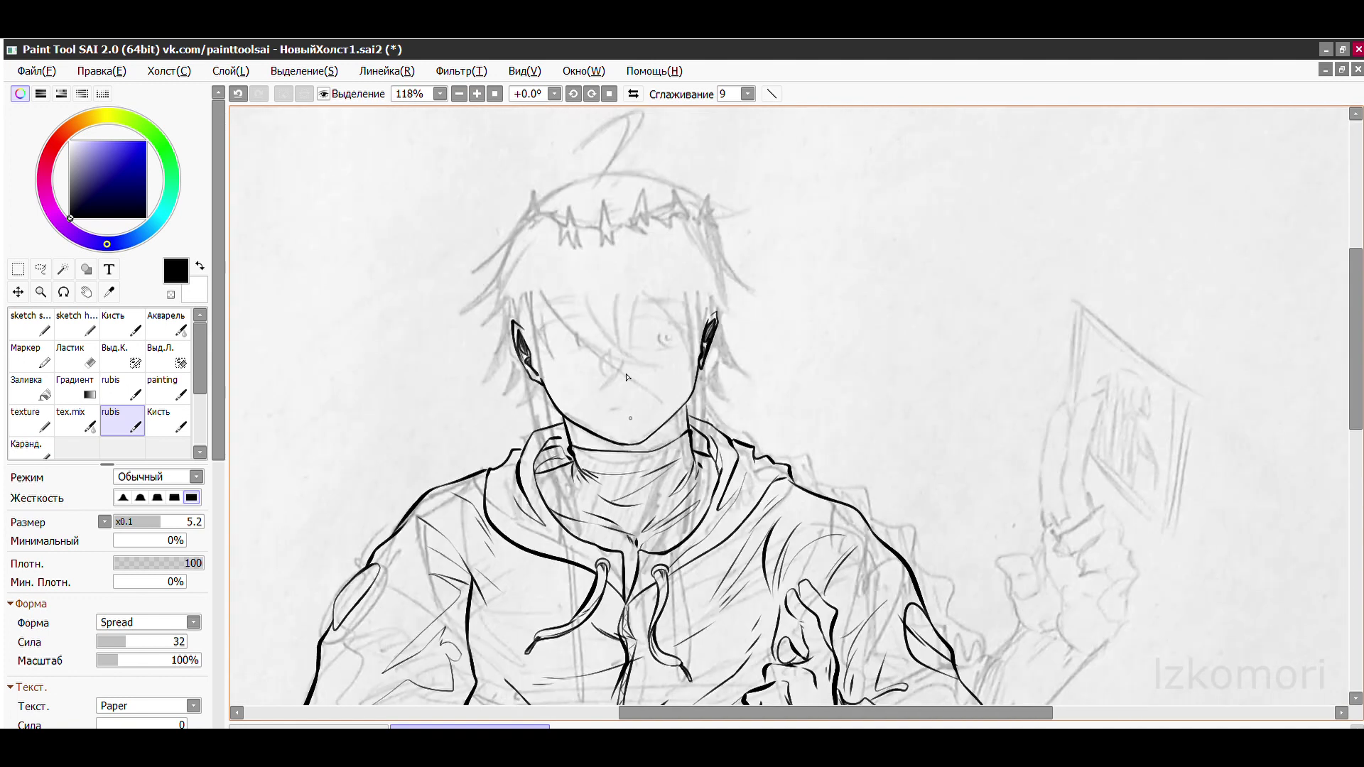
{"action": "scroll", "coordinate": [588, 349], "scroll_direction": "up", "scroll_amount": 1}
{"action": "left_click_drag", "start_coordinate": [660, 260], "coordinate": [673, 334]}
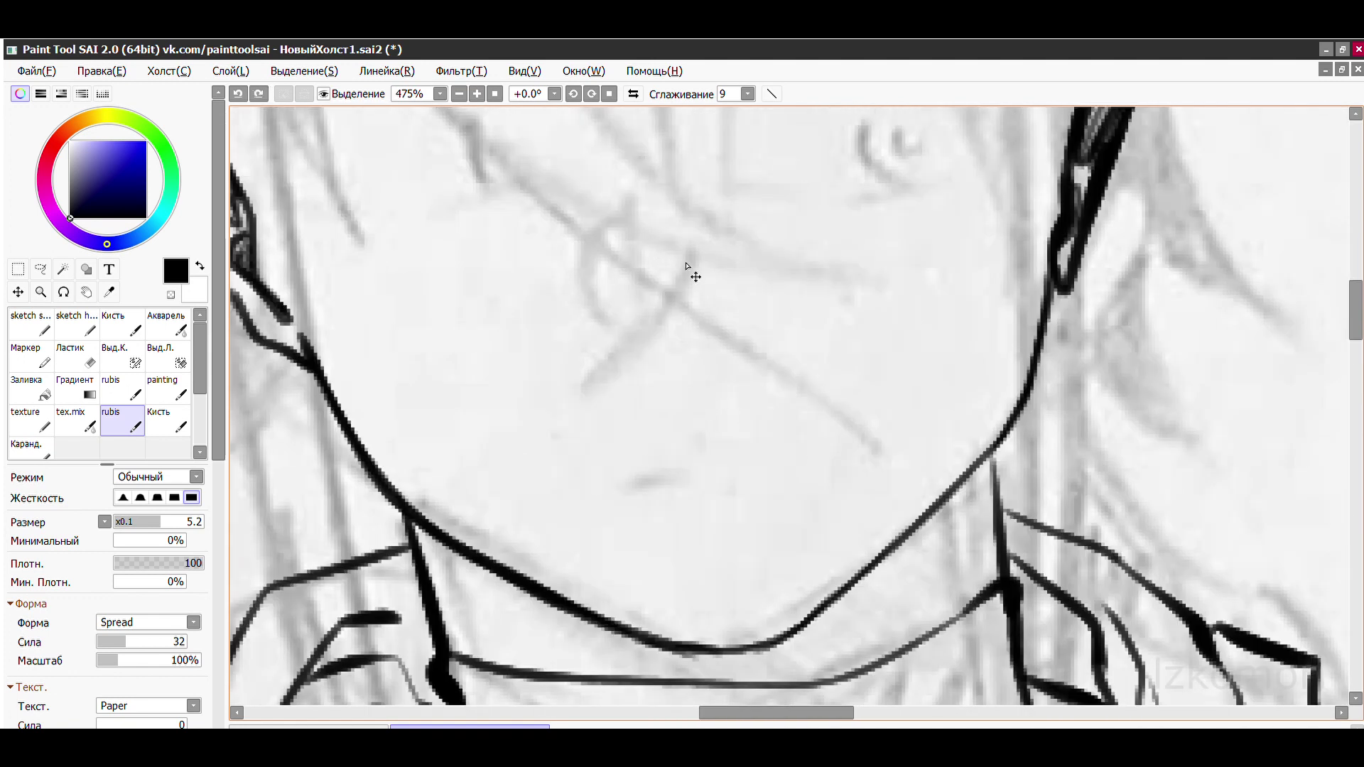
{"action": "scroll", "coordinate": [672, 307], "scroll_direction": "down", "scroll_amount": 6}
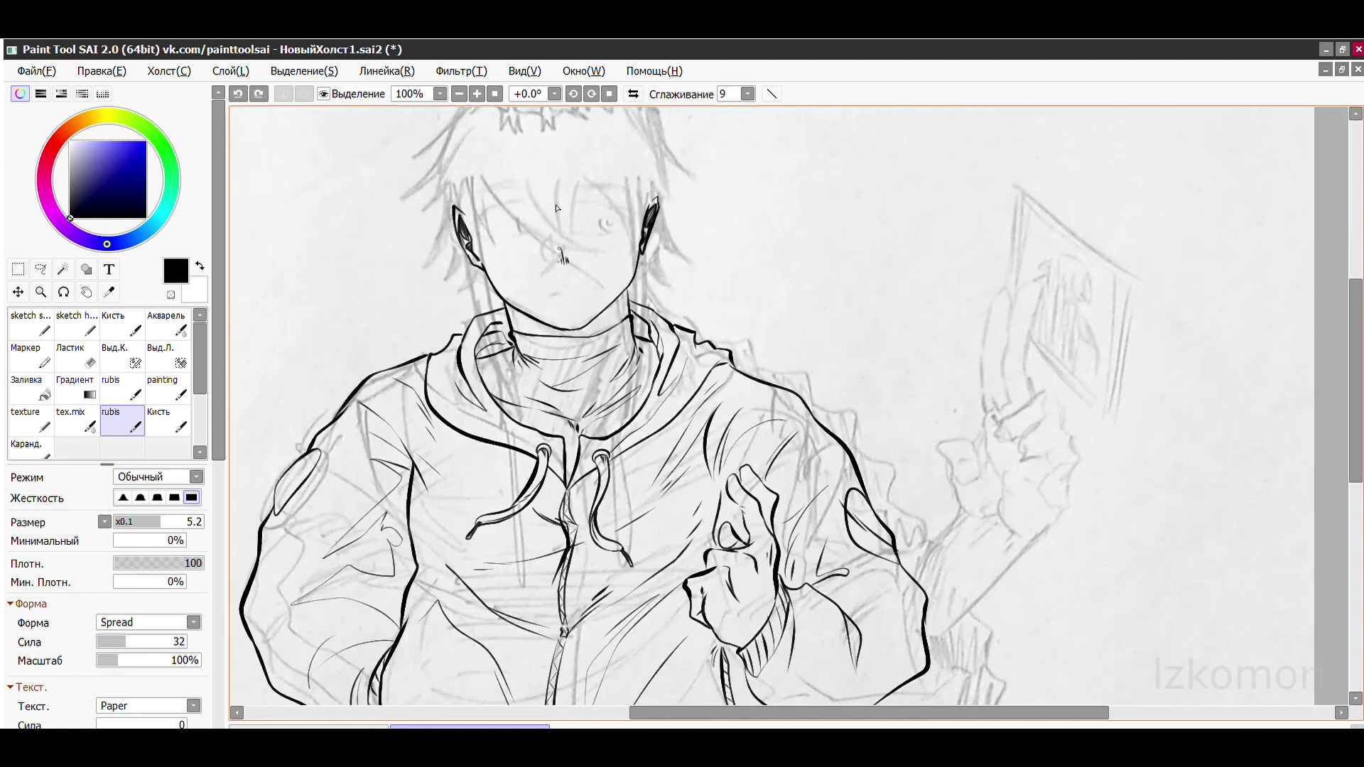
{"action": "scroll", "coordinate": [593, 211], "scroll_direction": "up", "scroll_amount": 6}
{"action": "key", "text": "ctrl+z"}
{"action": "key", "text": "ctrl+z"}
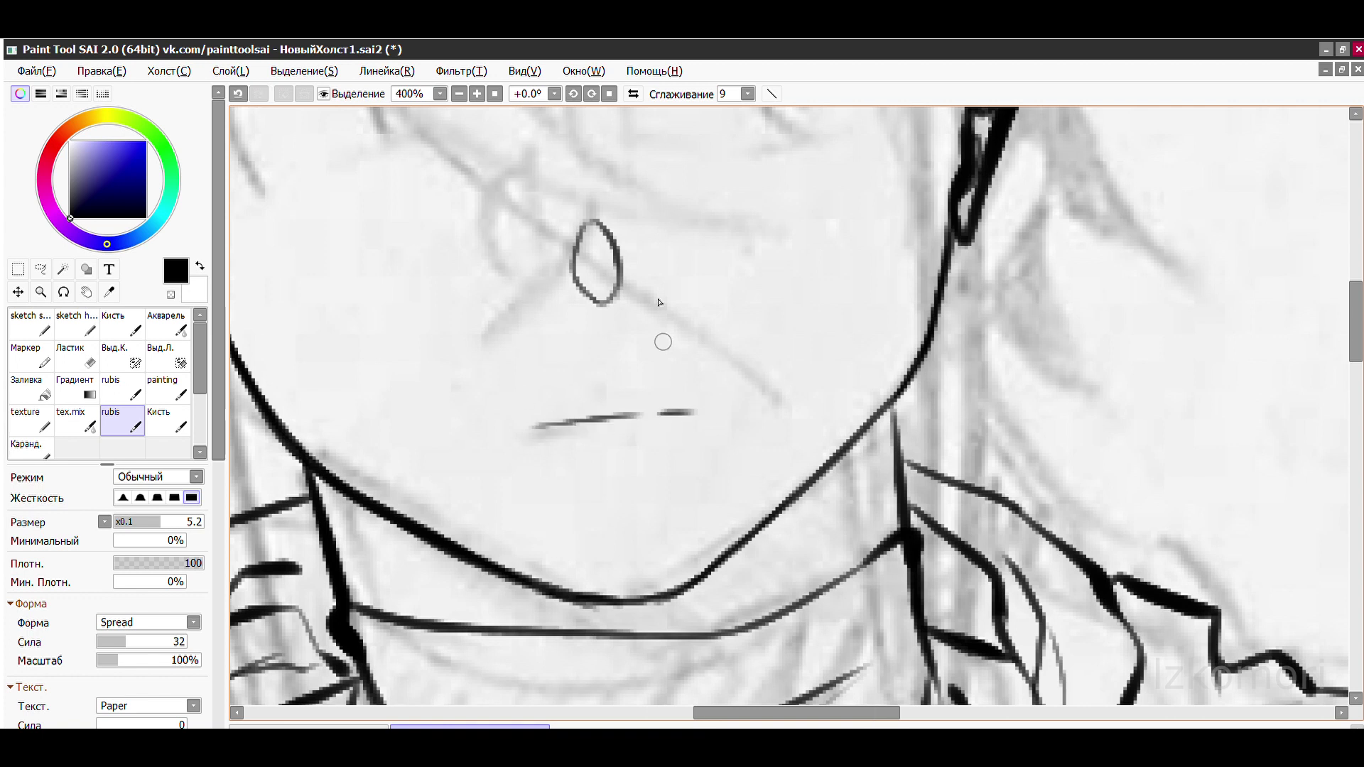
- Ink the left eye's arched upper lid and curved lower lid, meeting in a solid black outer corner
{"action": "scroll", "coordinate": [658, 301], "scroll_direction": "up", "scroll_amount": 3}
{"action": "scroll", "coordinate": [533, 270], "scroll_direction": "up", "scroll_amount": 1}
{"action": "left_click_drag", "start_coordinate": [430, 355], "coordinate": [578, 237]}
{"action": "key", "text": "ctrl+z"}
{"action": "left_click_drag", "start_coordinate": [421, 312], "coordinate": [579, 214]}
{"action": "key", "text": "ctrl+z"}
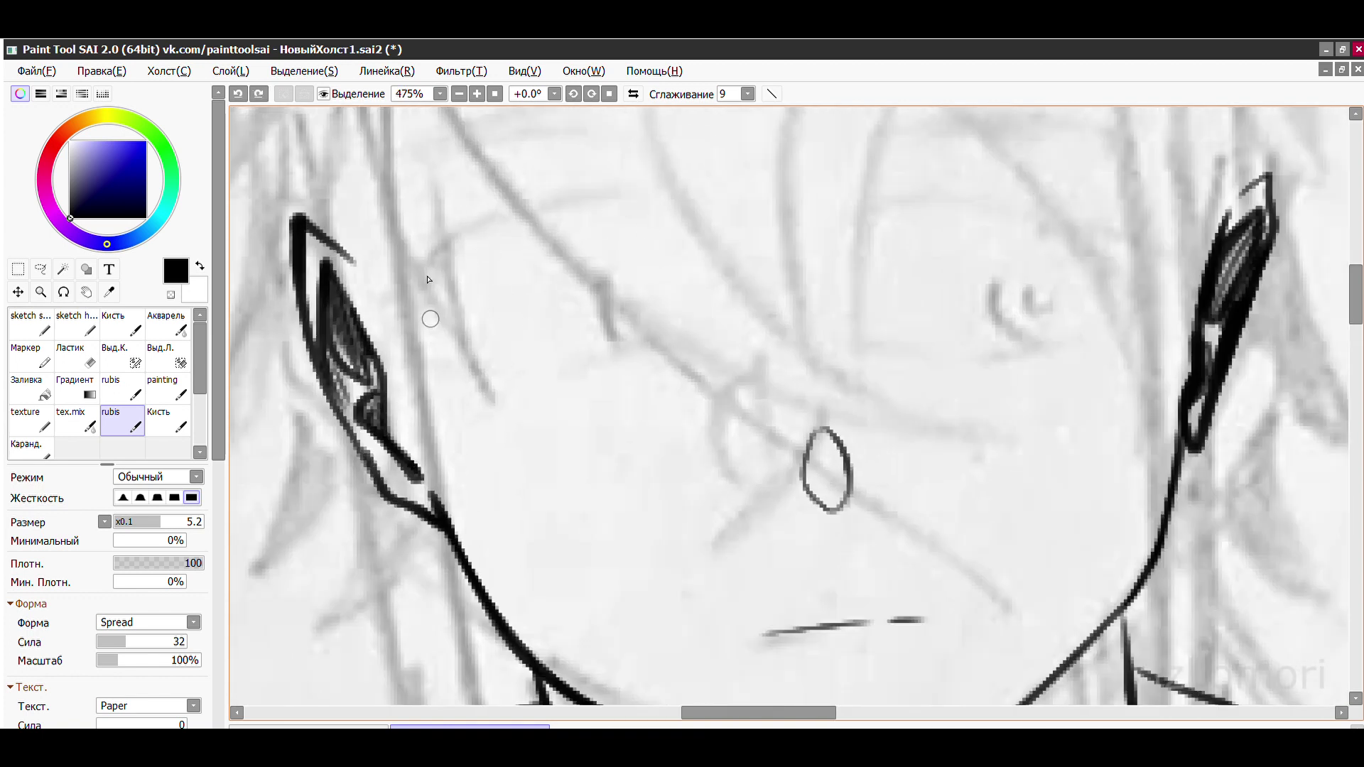
{"action": "key", "text": "ctrl+z"}
{"action": "left_click_drag", "start_coordinate": [419, 313], "coordinate": [671, 219]}
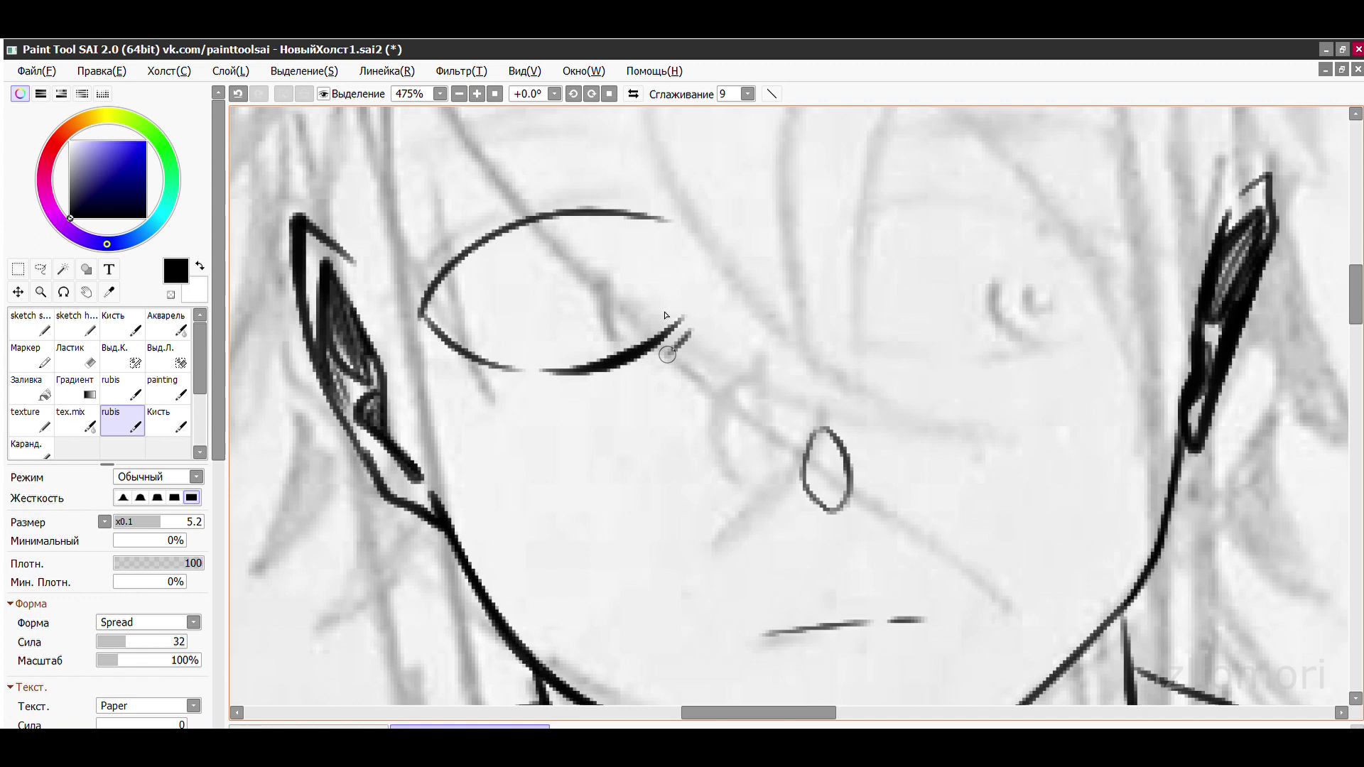
{"action": "scroll", "coordinate": [532, 234], "scroll_direction": "down", "scroll_amount": 3}
{"action": "scroll", "coordinate": [532, 235], "scroll_direction": "up", "scroll_amount": 4}
{"action": "key", "text": "ctrl+z"}
{"action": "mouse_move", "coordinate": [299, 294]}
{"action": "left_mouse_down"}
{"action": "mouse_move", "coordinate": [395, 441]}
{"action": "mouse_move", "coordinate": [778, 409]}
{"action": "mouse_move", "coordinate": [718, 163]}
{"action": "left_mouse_up"}
{"action": "key", "text": "ctrl+z"}
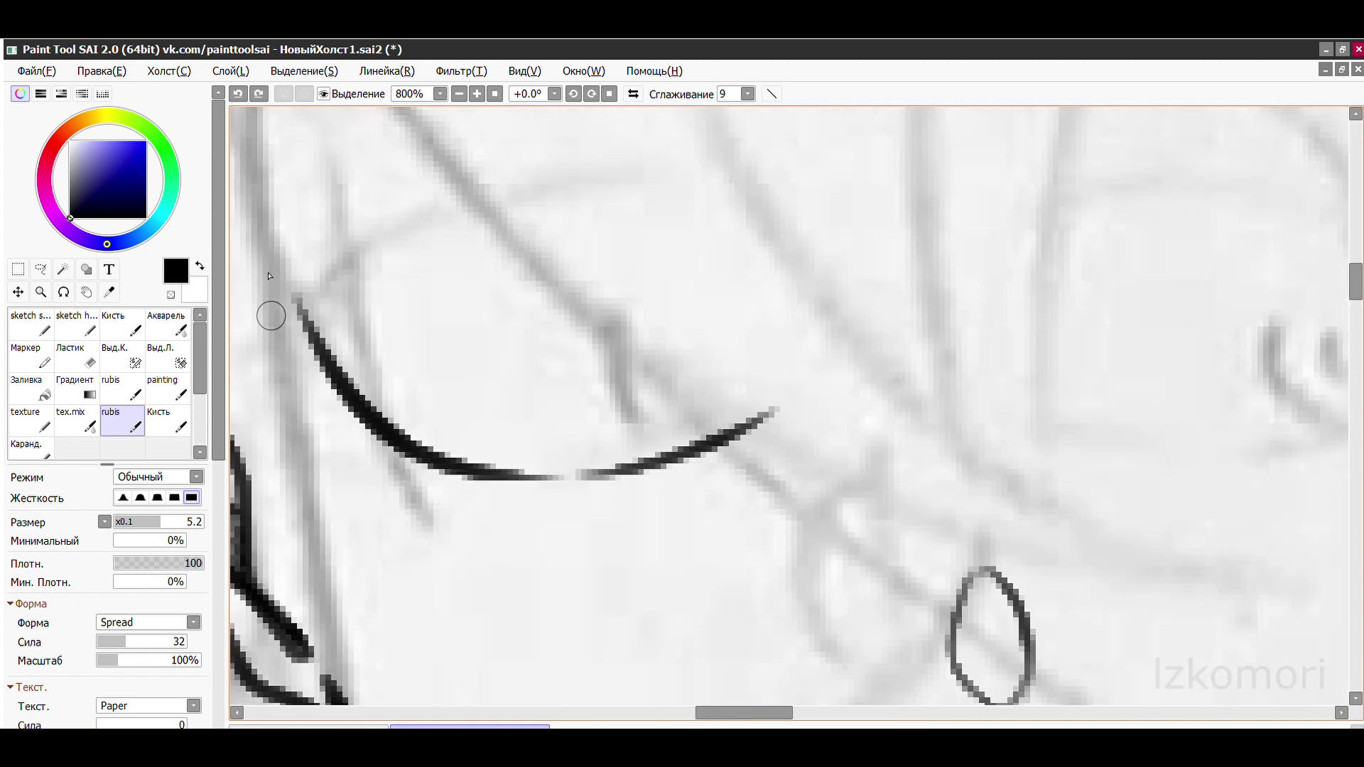
{"action": "left_click_drag", "start_coordinate": [272, 317], "coordinate": [763, 190]}
- Ink the left eye's round open iris with a small angular mark inside it
{"action": "left_click_drag", "start_coordinate": [631, 417], "coordinate": [668, 293]}
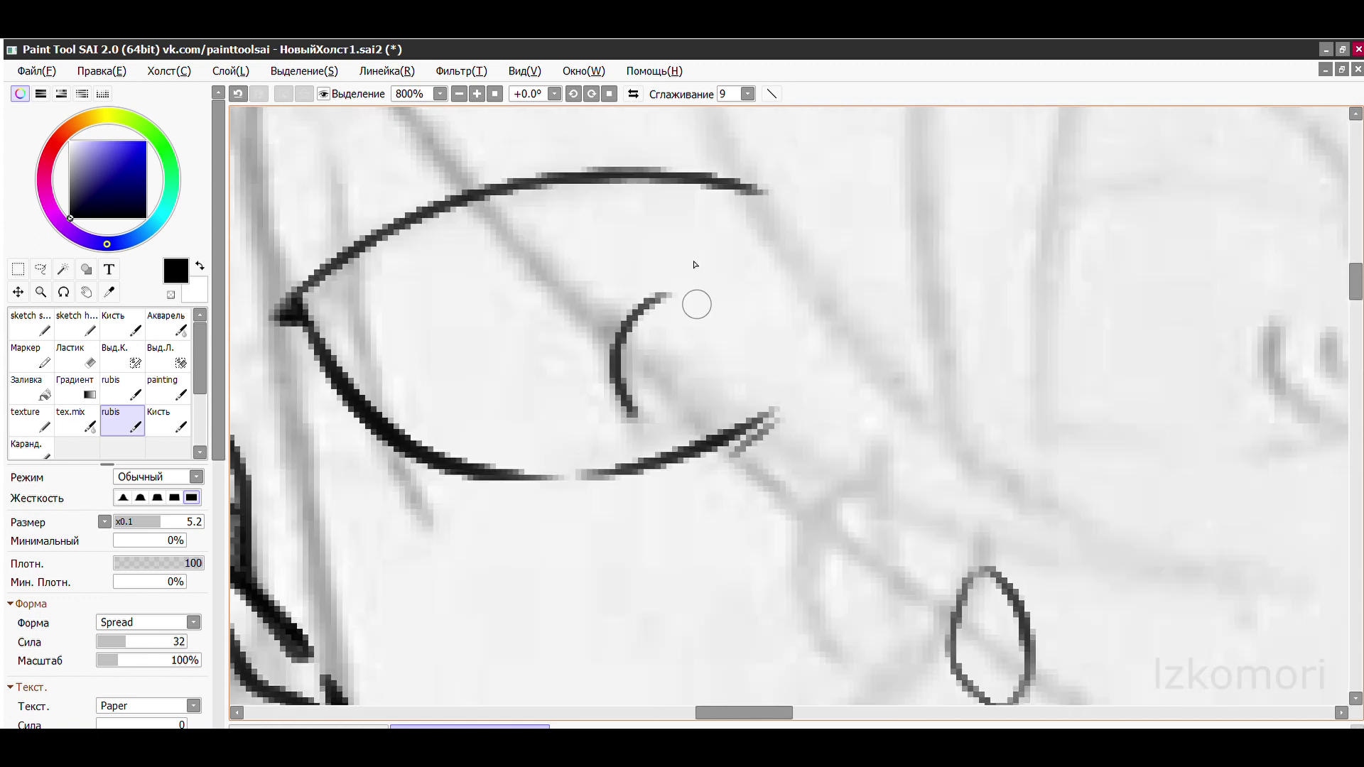
{"action": "left_click_drag", "start_coordinate": [679, 346], "coordinate": [716, 406]}
{"action": "scroll", "coordinate": [667, 284], "scroll_direction": "down", "scroll_amount": 5}
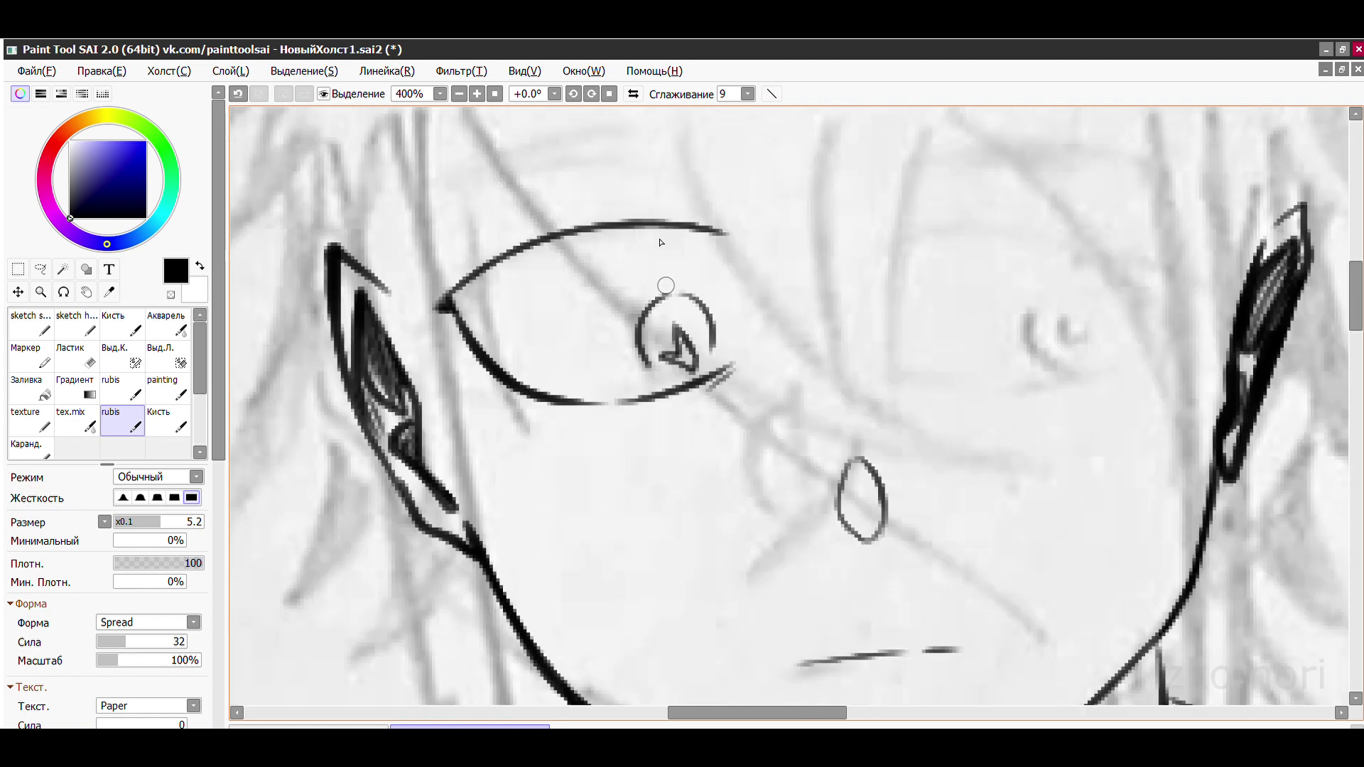
- Ink the left eyebrow with several thin, slightly arched overlapping strokes above the upper lid
{"action": "scroll", "coordinate": [648, 213], "scroll_direction": "up", "scroll_amount": 3}
{"action": "key", "text": "ctrl+z"}
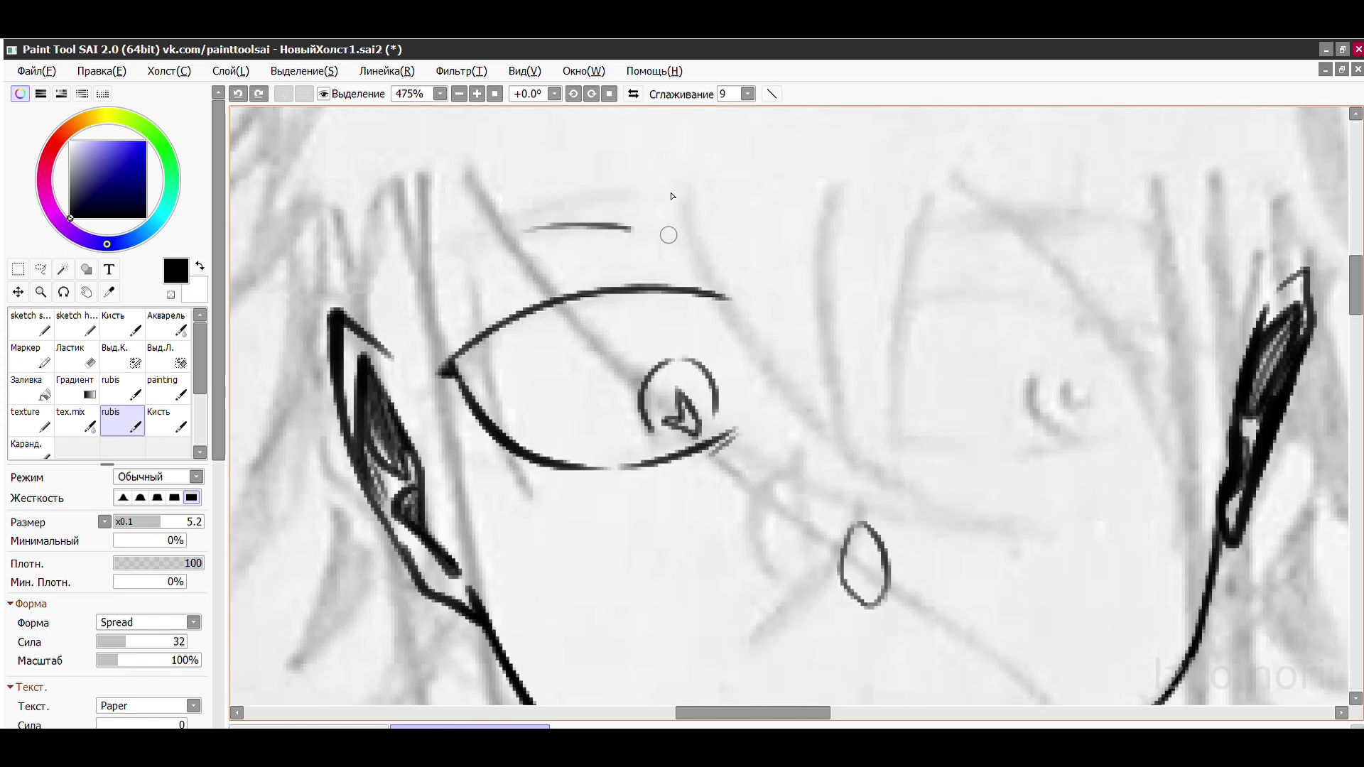
{"action": "scroll", "coordinate": [675, 171], "scroll_direction": "up", "scroll_amount": 3}
{"action": "left_click_drag", "start_coordinate": [398, 291], "coordinate": [701, 304]}
{"action": "key", "text": "ctrl+z"}
{"action": "left_click_drag", "start_coordinate": [429, 288], "coordinate": [703, 312]}
{"action": "scroll", "coordinate": [731, 271], "scroll_direction": "down", "scroll_amount": 3}
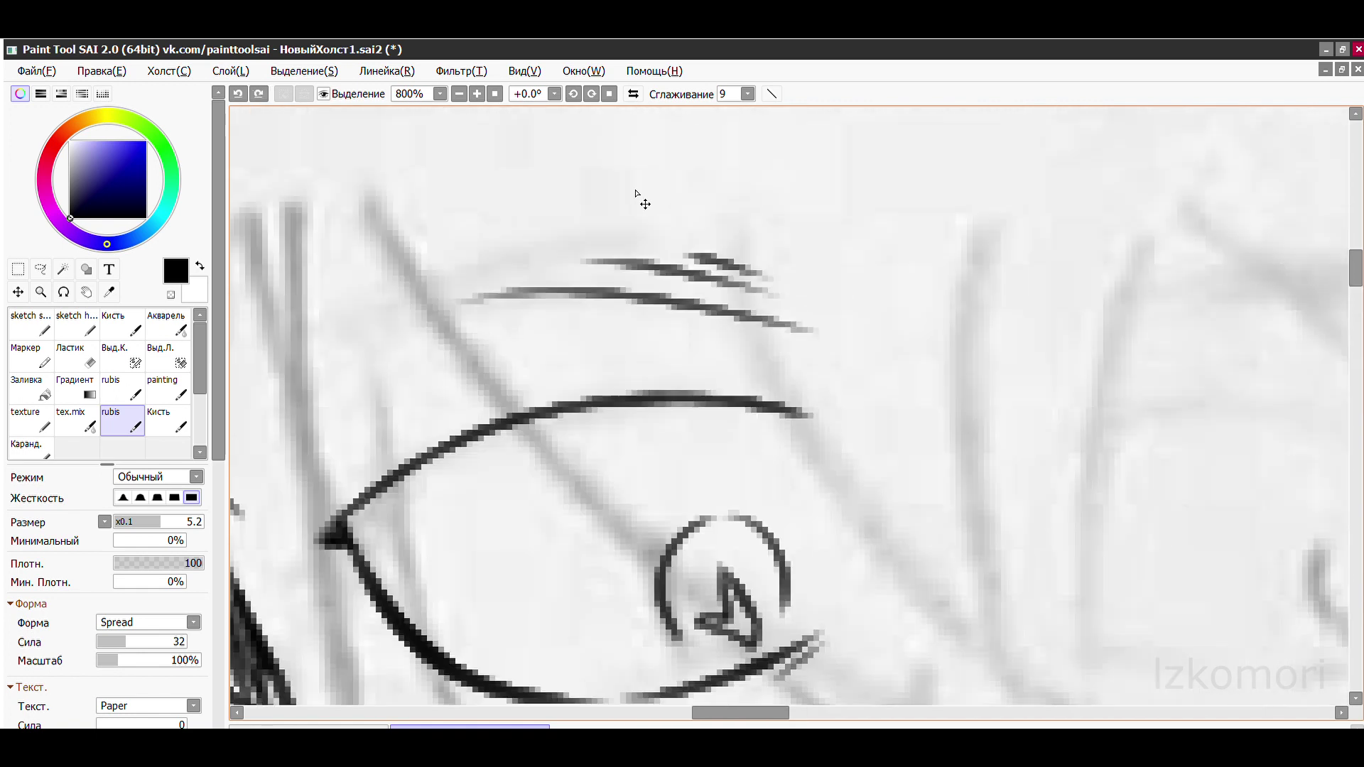
- Finish the left eyebrow with a pointed inner end and add short accent lines at the upper lid's inner corner
{"action": "scroll", "coordinate": [758, 272], "scroll_direction": "up", "scroll_amount": 4}
{"action": "scroll", "coordinate": [509, 250], "scroll_direction": "down", "scroll_amount": 5}
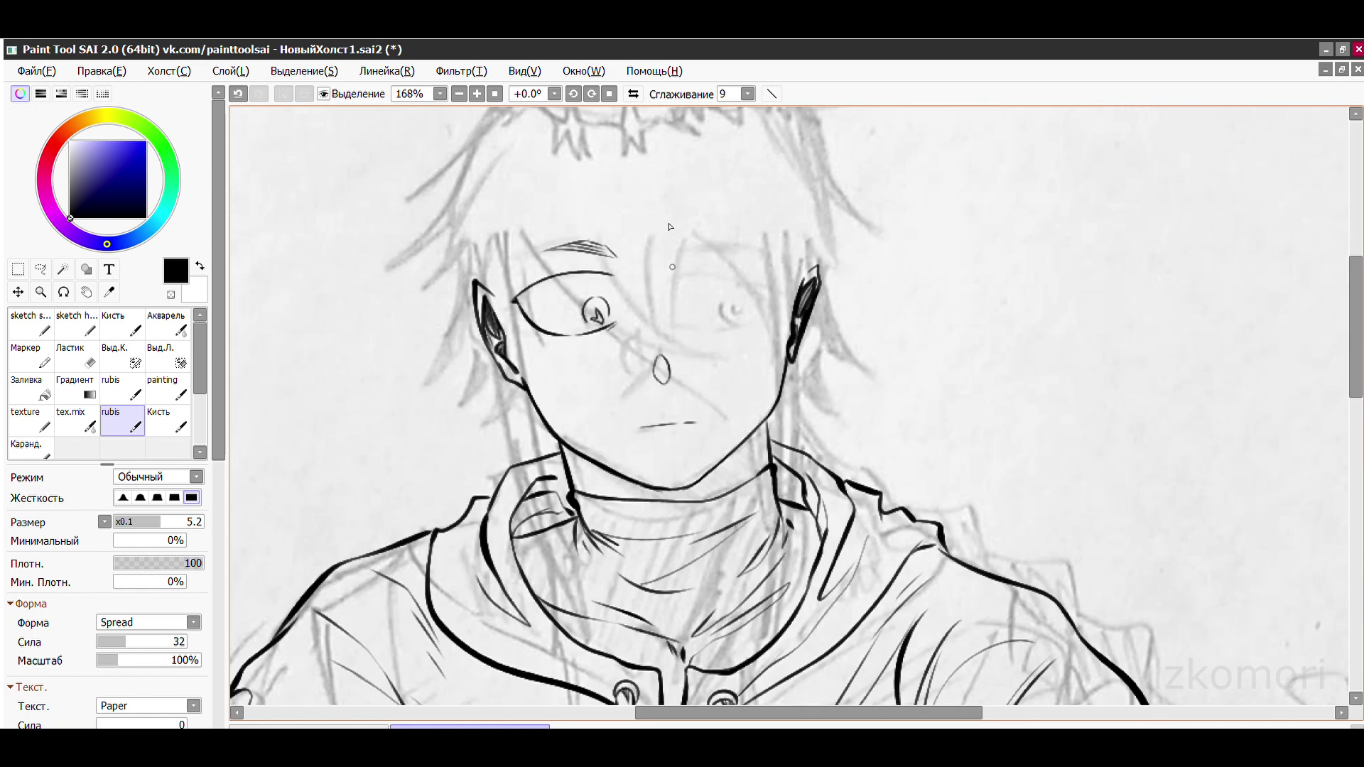
{"action": "scroll", "coordinate": [560, 297], "scroll_direction": "up", "scroll_amount": 3}
{"action": "key", "text": "ctrl+z"}
{"action": "scroll", "coordinate": [433, 296], "scroll_direction": "down", "scroll_amount": 3}
{"action": "scroll", "coordinate": [448, 174], "scroll_direction": "up", "scroll_amount": 3}
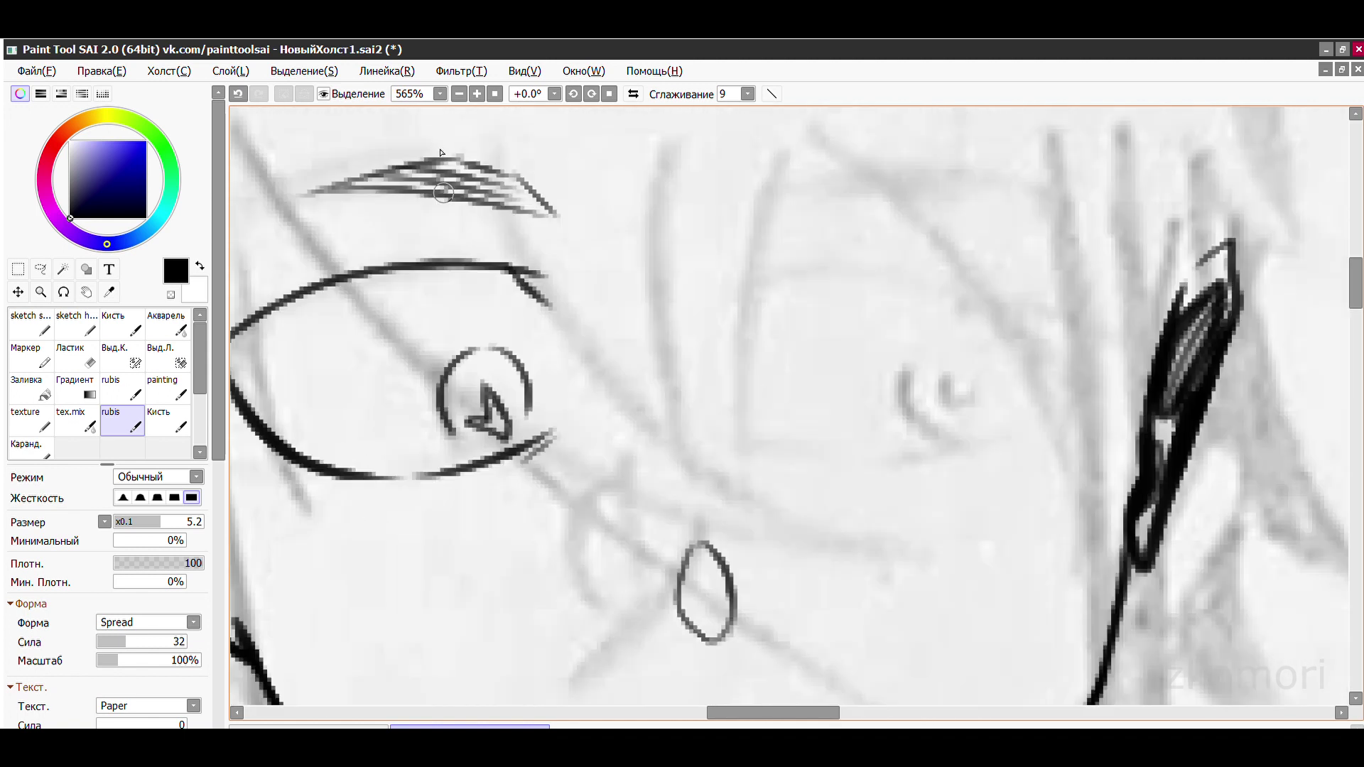
{"action": "left_click_drag", "start_coordinate": [518, 220], "coordinate": [517, 270]}
- Try to ink the right eye with an arched upper lid, a dark outer corner and a lower lid
{"action": "scroll", "coordinate": [517, 270], "scroll_direction": "down", "scroll_amount": 5}
{"action": "scroll", "coordinate": [589, 234], "scroll_direction": "up", "scroll_amount": 4}
{"action": "left_click_drag", "start_coordinate": [652, 305], "coordinate": [980, 355]}
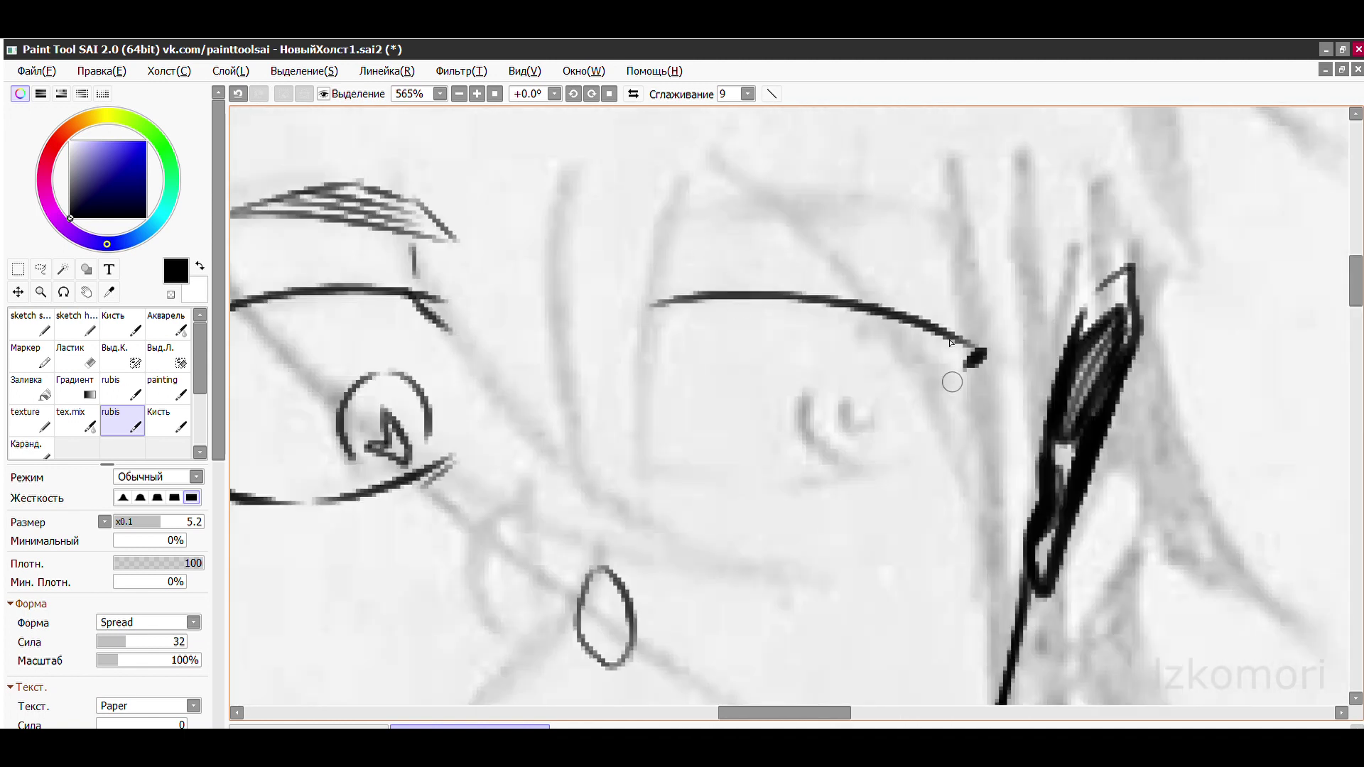
{"action": "left_click_drag", "start_coordinate": [659, 472], "coordinate": [923, 497]}
{"action": "scroll", "coordinate": [916, 426], "scroll_direction": "down", "scroll_amount": 4}
{"action": "scroll", "coordinate": [696, 355], "scroll_direction": "up", "scroll_amount": 5}
{"action": "key", "text": "ctrl+z"}
{"action": "key", "text": "ctrl+y"}
{"action": "key", "text": "ctrl+z"}
{"action": "key", "text": "ctrl+y"}
{"action": "scroll", "coordinate": [698, 342], "scroll_direction": "down", "scroll_amount": 4}
{"action": "scroll", "coordinate": [624, 207], "scroll_direction": "up", "scroll_amount": 4}
{"action": "key", "text": "ctrl+z"}
{"action": "key", "text": "ctrl+y"}
{"action": "key", "text": "ctrl+z"}
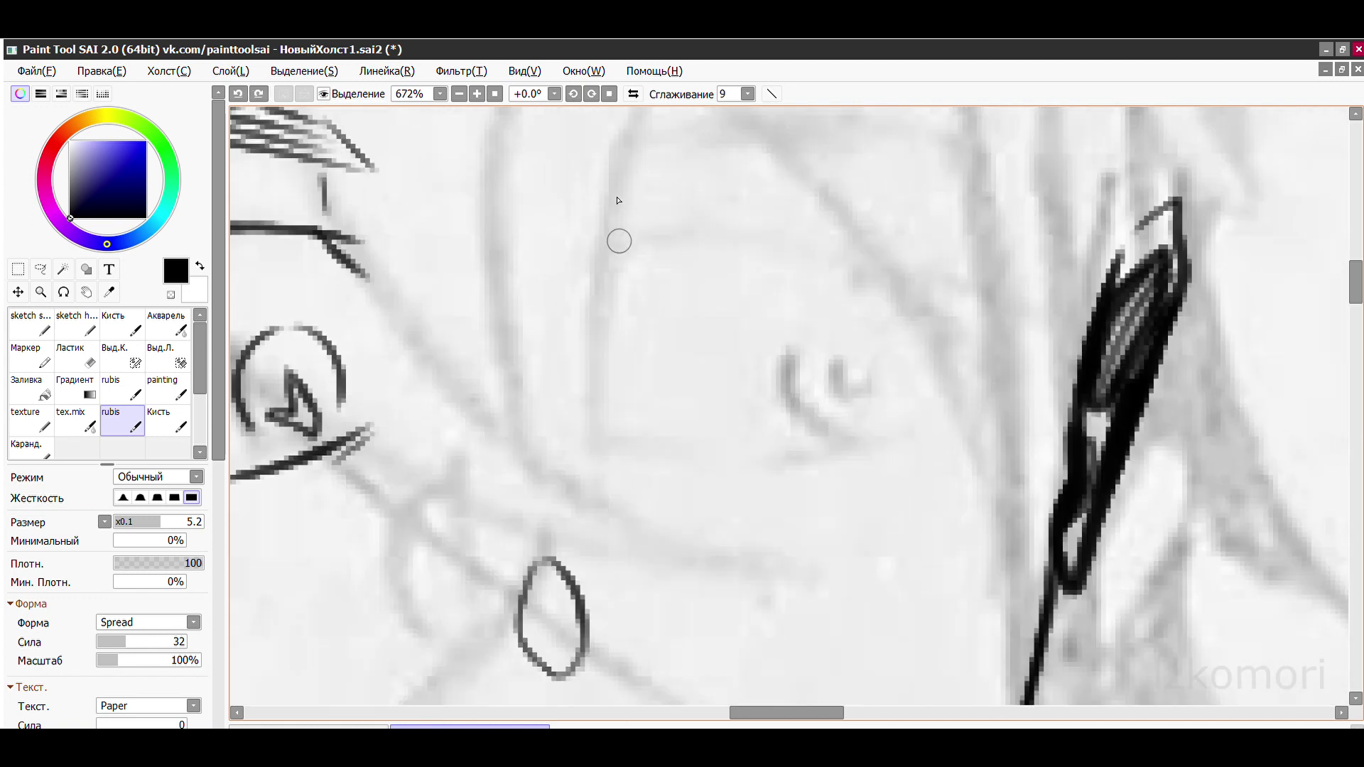
- Ink the right eye's upper lid as a long, nearly flat arch with a short hook at the outer corner
{"action": "left_click_drag", "start_coordinate": [625, 237], "coordinate": [1007, 267]}
{"action": "left_click_drag", "start_coordinate": [994, 318], "coordinate": [640, 427]}
{"action": "scroll", "coordinate": [760, 311], "scroll_direction": "down", "scroll_amount": 4}
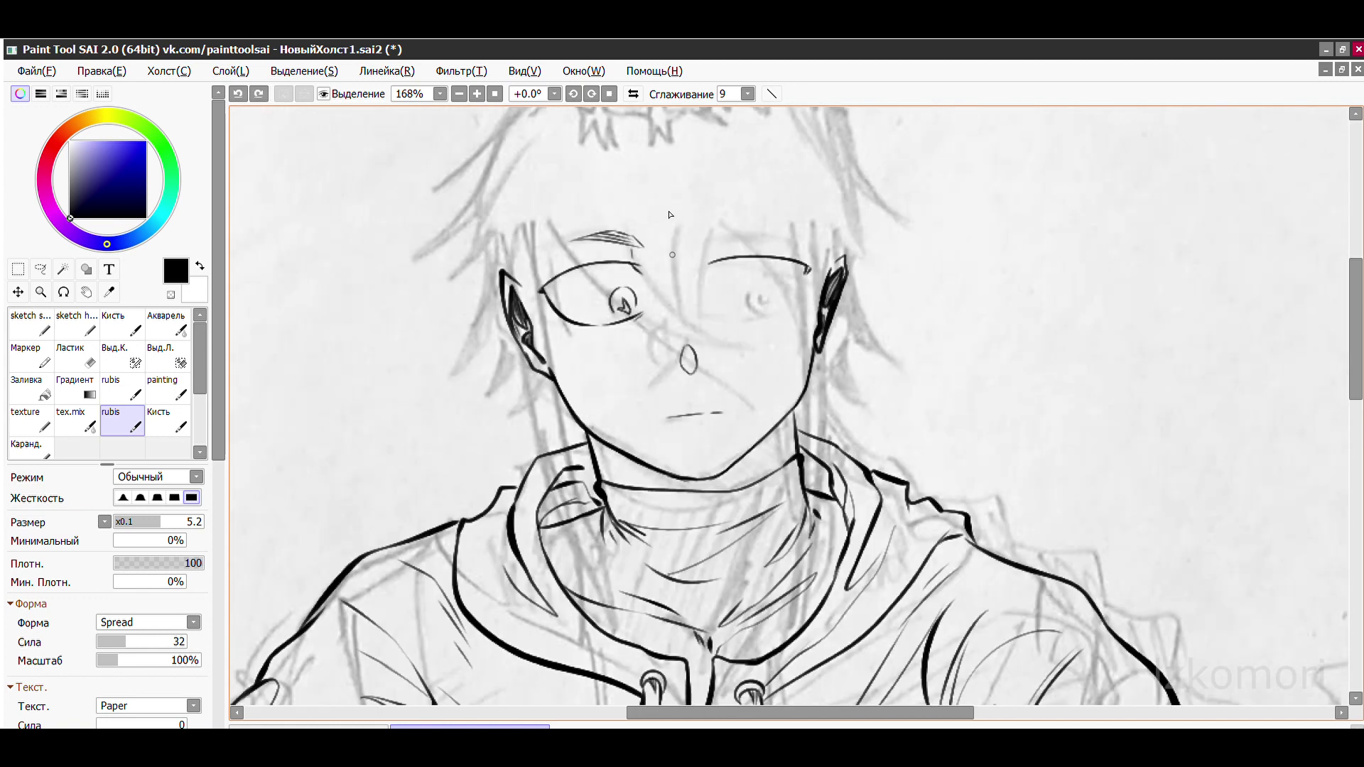
- Redraw the right eye's upper lid as a gentle arch and ink a rounded lower lid beneath it
{"action": "scroll", "coordinate": [795, 243], "scroll_direction": "up", "scroll_amount": 5}
{"action": "key", "text": "ctrl+z"}
{"action": "mouse_move", "coordinate": [422, 245]}
{"action": "left_mouse_down"}
{"action": "mouse_move", "coordinate": [906, 334]}
{"action": "mouse_move", "coordinate": [433, 444]}
{"action": "left_mouse_up"}
{"action": "scroll", "coordinate": [497, 440], "scroll_direction": "down", "scroll_amount": 4}
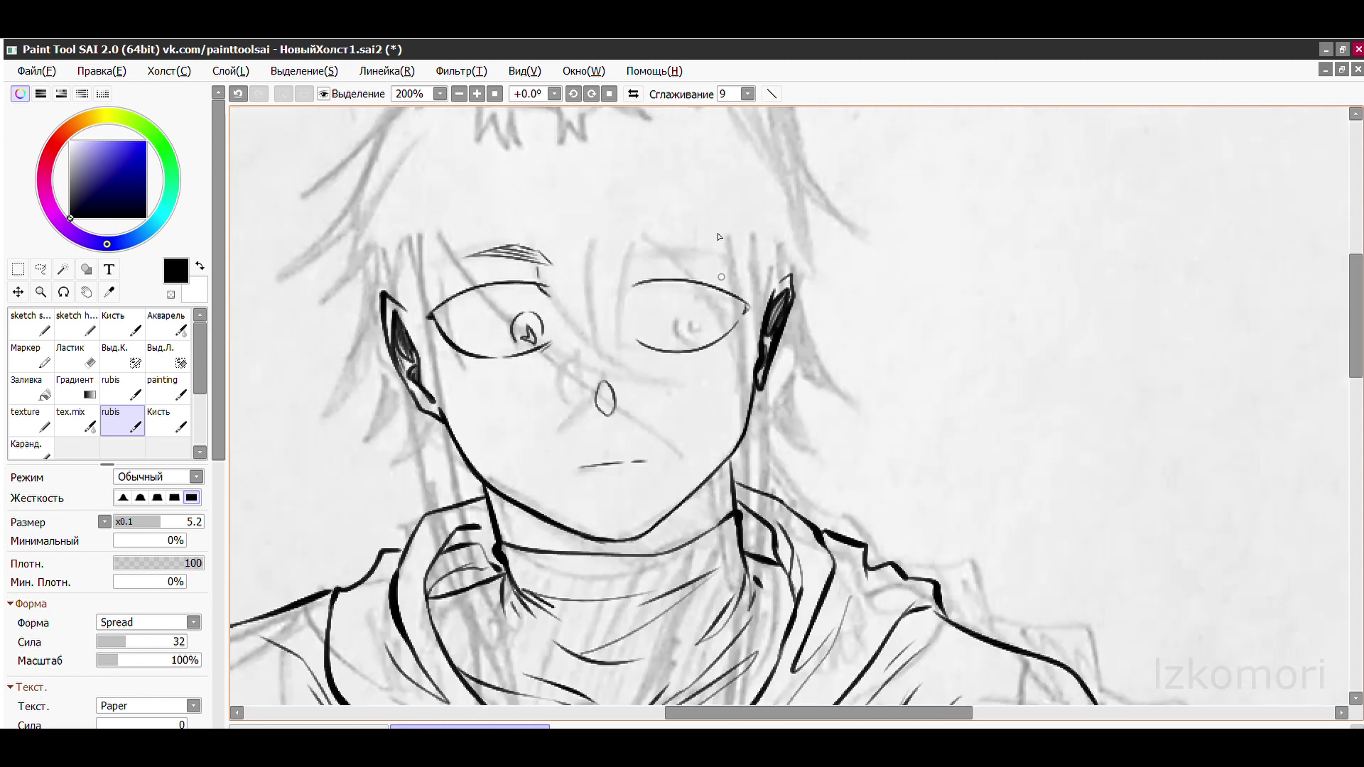
- Free-transform the right eye's lids to refit their position and tilt level with the left eye, and apply the transformation
{"action": "scroll", "coordinate": [588, 206], "scroll_direction": "up", "scroll_amount": 3}
{"action": "key", "text": "m"}
{"action": "key", "text": "ctrl+t"}
{"action": "left_click_drag", "start_coordinate": [827, 348], "coordinate": [796, 294]}
{"action": "scroll", "coordinate": [845, 319], "scroll_direction": "down", "scroll_amount": 2}
{"action": "scroll", "coordinate": [797, 295], "scroll_direction": "up", "scroll_amount": 2}
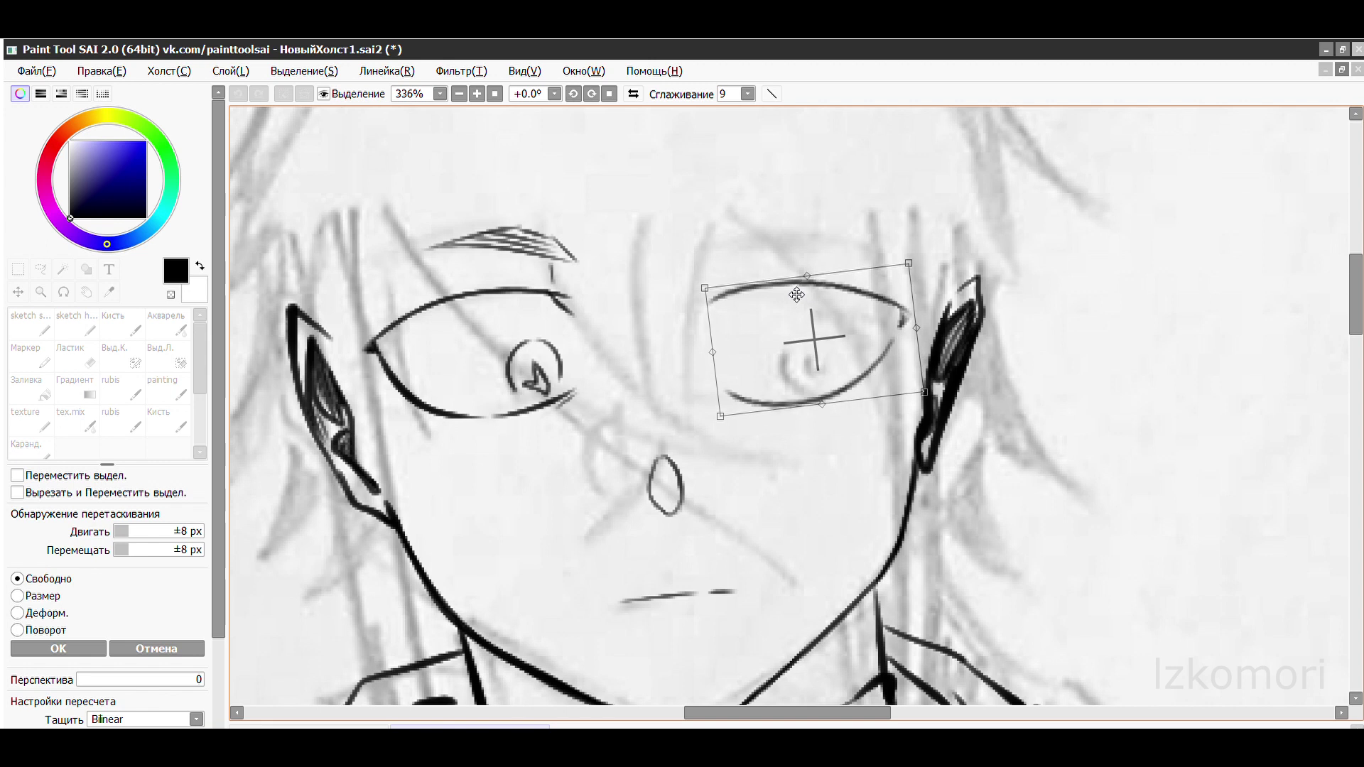
{"action": "left_click", "coordinate": [58, 649]}
- Rework the inner half of the right eye's lower lid with a thicker, slightly upturned line
{"action": "scroll", "coordinate": [615, 291], "scroll_direction": "down", "scroll_amount": 5}
{"action": "scroll", "coordinate": [618, 239], "scroll_direction": "up", "scroll_amount": 5}
{"action": "scroll", "coordinate": [648, 283], "scroll_direction": "down", "scroll_amount": 5}
{"action": "scroll", "coordinate": [692, 298], "scroll_direction": "up", "scroll_amount": 8}
{"action": "key", "text": "e"}
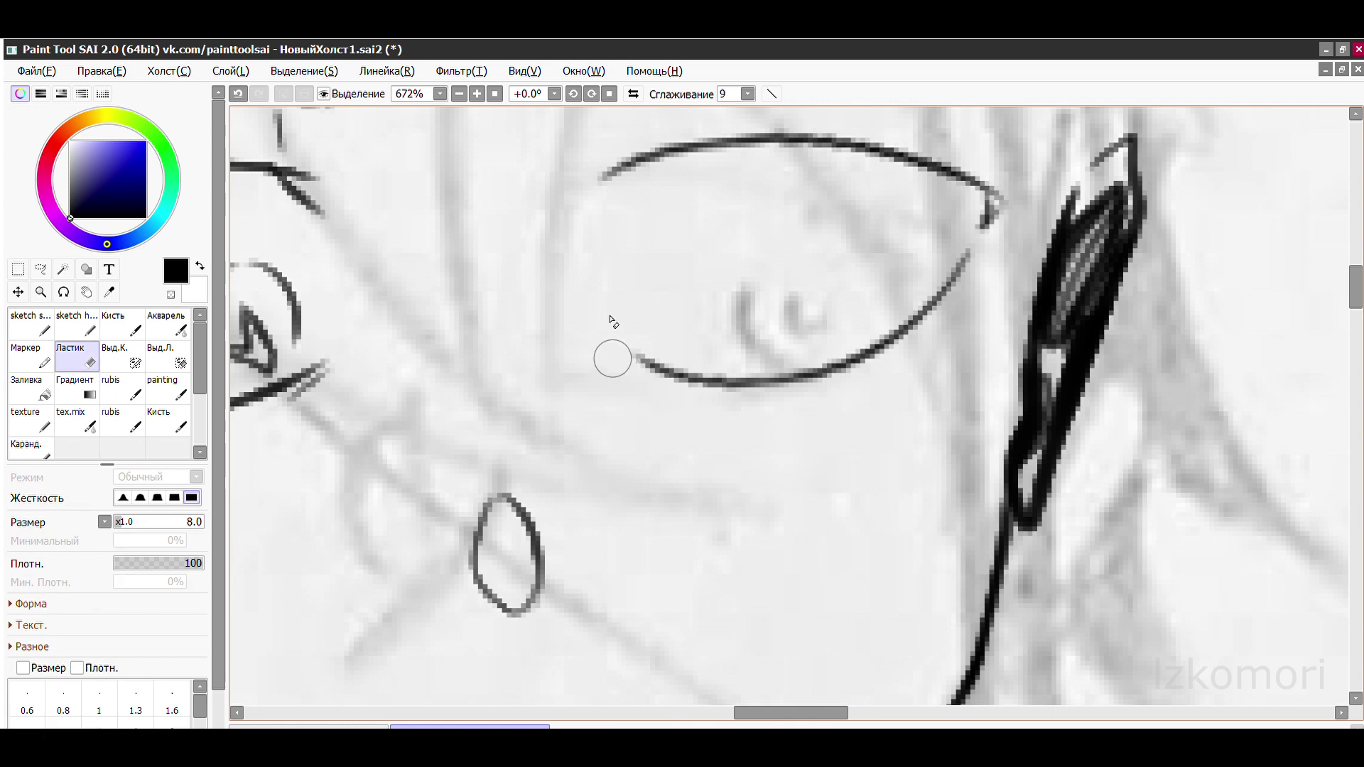
{"action": "key", "text": "b"}
{"action": "left_click_drag", "start_coordinate": [824, 371], "coordinate": [640, 350]}
{"action": "key", "text": "ctrl+z"}
{"action": "left_click_drag", "start_coordinate": [750, 376], "coordinate": [671, 362]}
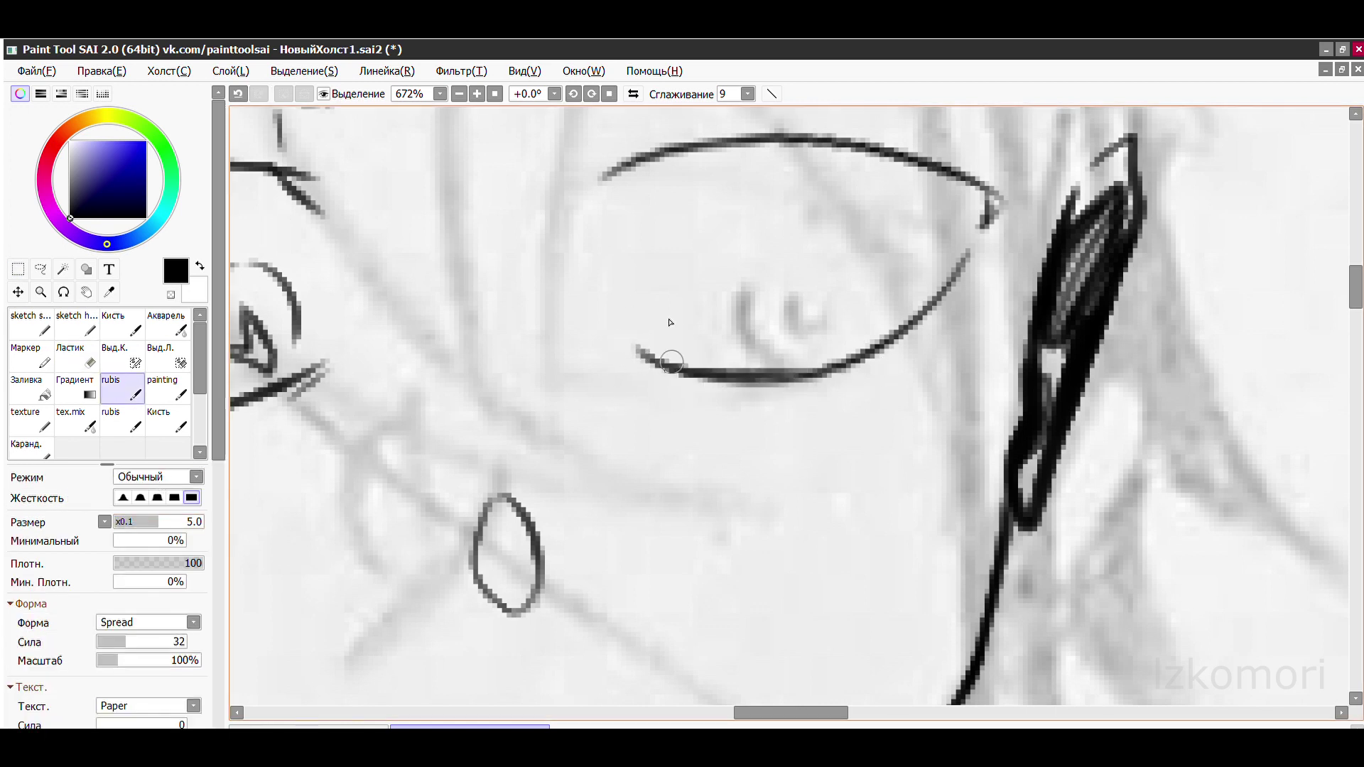
- Ink a round iris with an angular pupil mark in the right eye and short accent lines at its inner corner
{"action": "left_click_drag", "start_coordinate": [775, 353], "coordinate": [855, 346]}
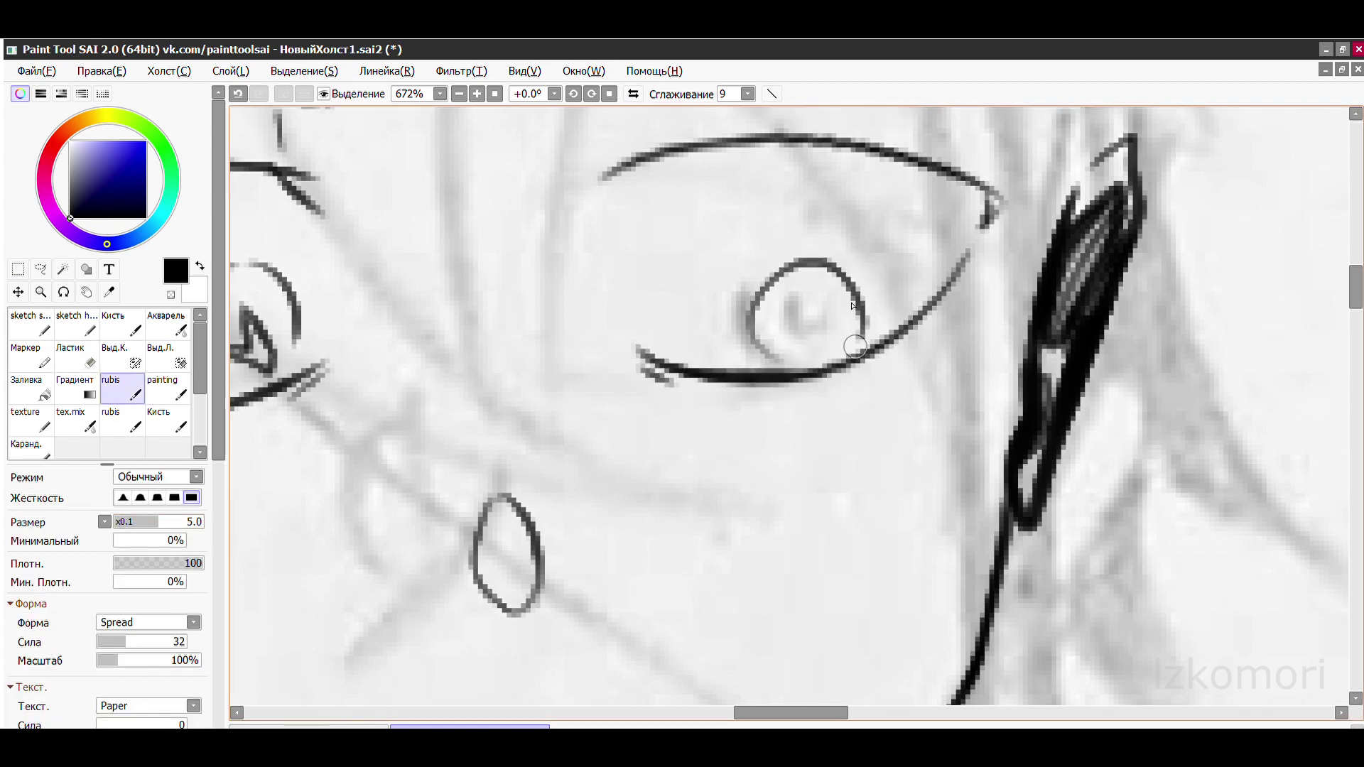
{"action": "scroll", "coordinate": [817, 310], "scroll_direction": "down", "scroll_amount": 3}
{"action": "scroll", "coordinate": [782, 298], "scroll_direction": "up", "scroll_amount": 3}
{"action": "mouse_move", "coordinate": [764, 273]}
{"action": "left_mouse_down"}
{"action": "mouse_move", "coordinate": [732, 334]}
{"action": "mouse_move", "coordinate": [746, 355]}
{"action": "left_mouse_up"}
{"action": "scroll", "coordinate": [657, 223], "scroll_direction": "down", "scroll_amount": 4}
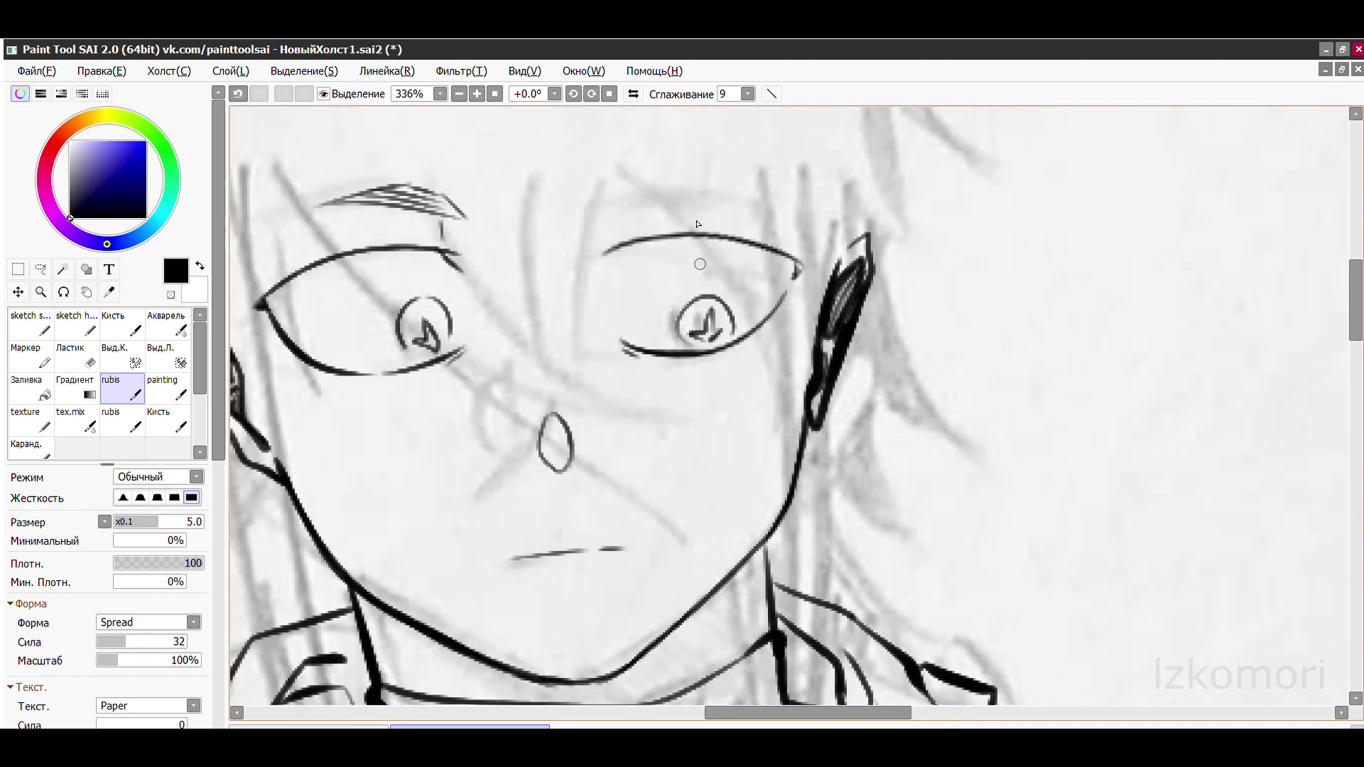
- Redraw the right eye's pupil mark as a zigzag shape and add a short vertical crease above the upper lid
{"action": "scroll", "coordinate": [657, 222], "scroll_direction": "up", "scroll_amount": 4}
{"action": "key", "text": "ctrl+z"}
{"action": "mouse_move", "coordinate": [682, 469]}
{"action": "left_mouse_down"}
{"action": "mouse_move", "coordinate": [782, 396]}
{"action": "mouse_move", "coordinate": [817, 398]}
{"action": "left_mouse_up"}
{"action": "scroll", "coordinate": [782, 396], "scroll_direction": "down", "scroll_amount": 4}
{"action": "scroll", "coordinate": [768, 438], "scroll_direction": "up", "scroll_amount": 4}
{"action": "key", "text": "ctrl+z"}
{"action": "scroll", "coordinate": [817, 398], "scroll_direction": "down", "scroll_amount": 4}
{"action": "scroll", "coordinate": [651, 220], "scroll_direction": "up", "scroll_amount": 2}
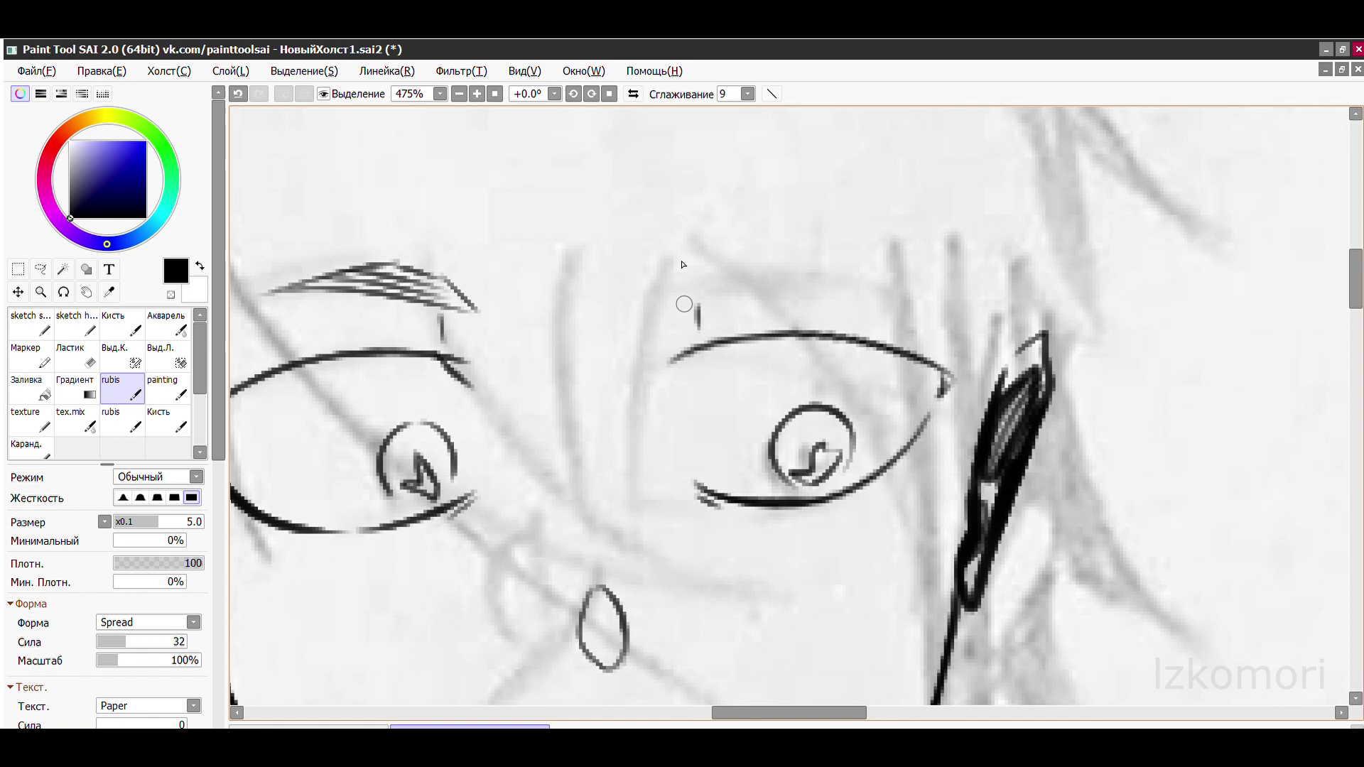
- Clean up the left eyebrow's outline with the eraser and ink a matching right eyebrow with thin hatch lines inside
{"action": "scroll", "coordinate": [777, 214], "scroll_direction": "down", "scroll_amount": 4}
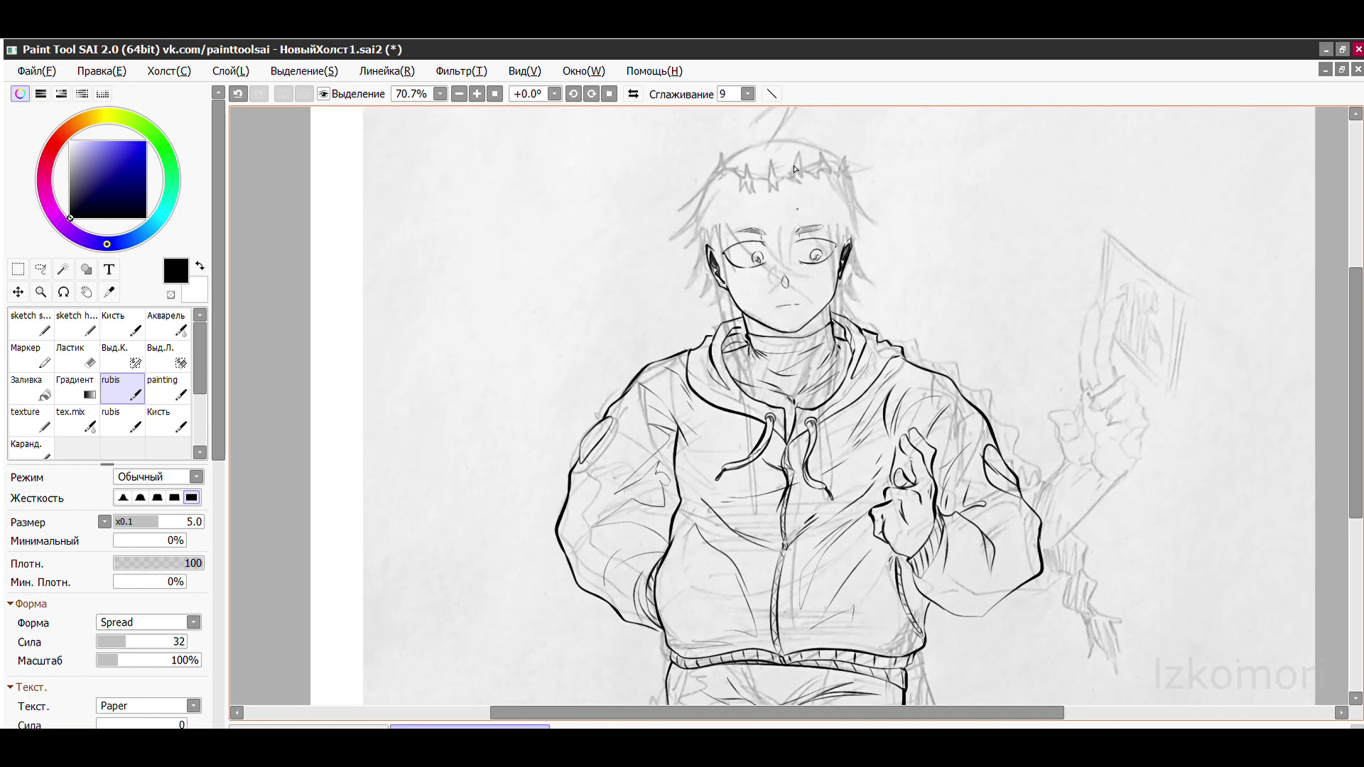
{"action": "scroll", "coordinate": [376, 298], "scroll_direction": "up", "scroll_amount": 4}
{"action": "key", "text": "e"}
{"action": "left_click_drag", "start_coordinate": [380, 306], "coordinate": [639, 297]}
{"action": "mouse_move", "coordinate": [798, 324]}
{"action": "left_mouse_down"}
{"action": "mouse_move", "coordinate": [880, 300]}
{"action": "mouse_move", "coordinate": [1009, 302]}
{"action": "left_mouse_up"}
{"action": "key", "text": "b"}
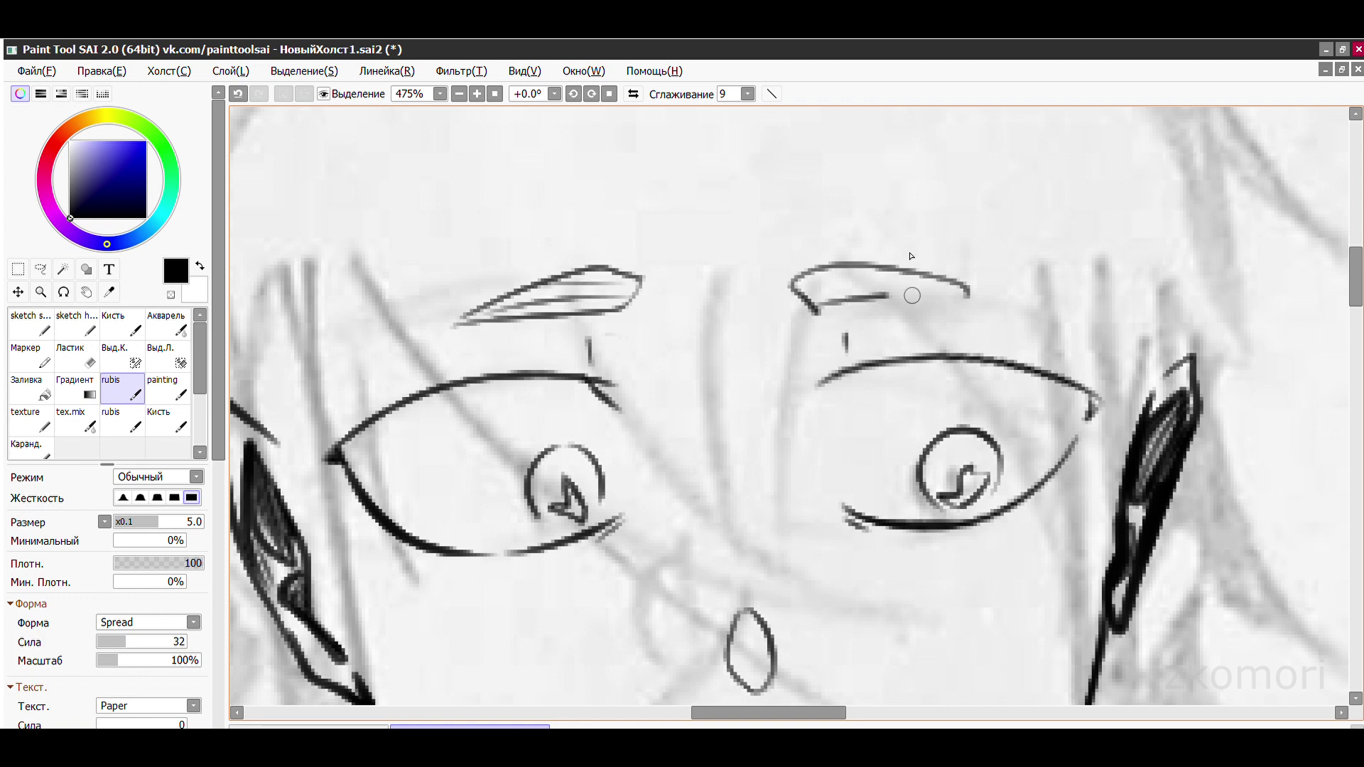
{"action": "scroll", "coordinate": [1111, 172], "scroll_direction": "down", "scroll_amount": 4}
{"action": "scroll", "coordinate": [509, 247], "scroll_direction": "up", "scroll_amount": 5}
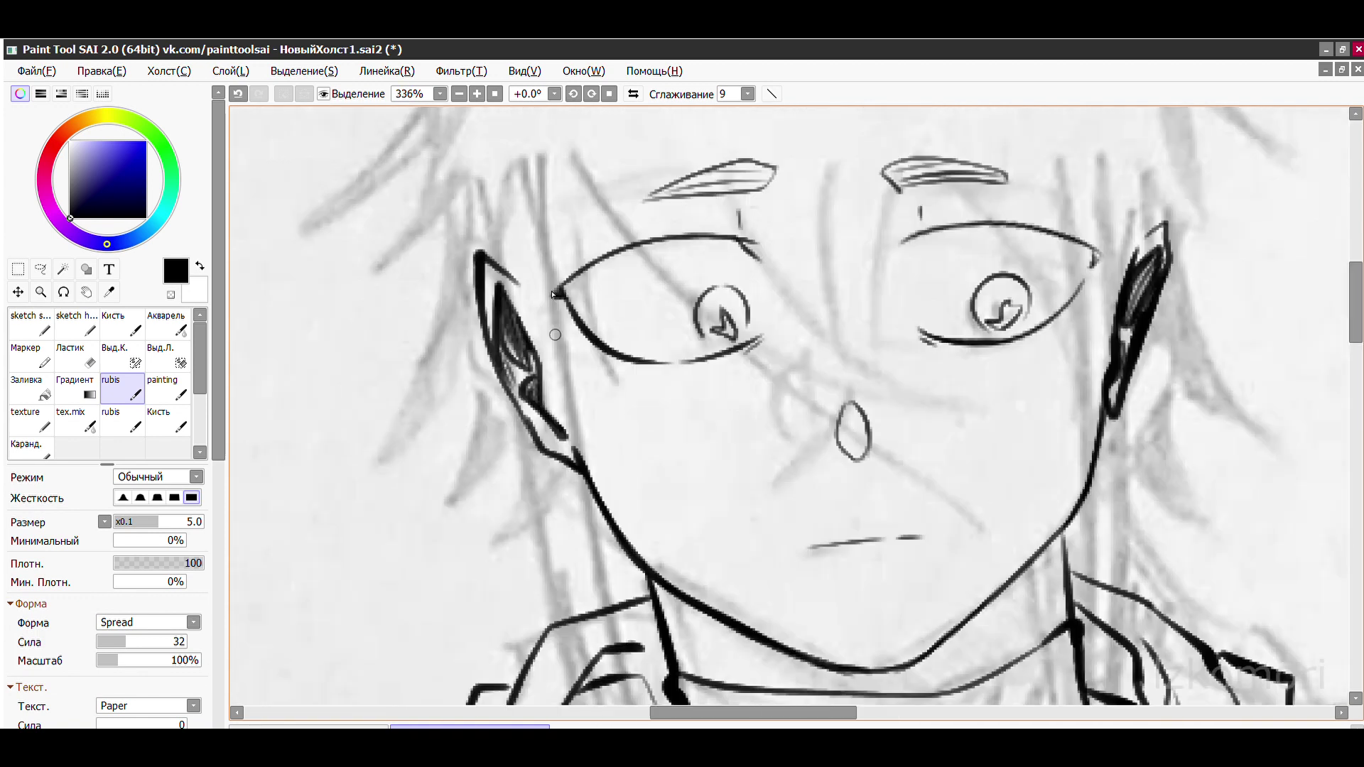
- Erase the left ear's heavy outline and re-ink its outer contour as a smooth pointed shape down to the jaw
{"action": "key", "text": "e"}
{"action": "mouse_move", "coordinate": [487, 219]}
{"action": "left_mouse_down"}
{"action": "mouse_move", "coordinate": [451, 213]}
{"action": "mouse_move", "coordinate": [472, 295]}
{"action": "left_mouse_up"}
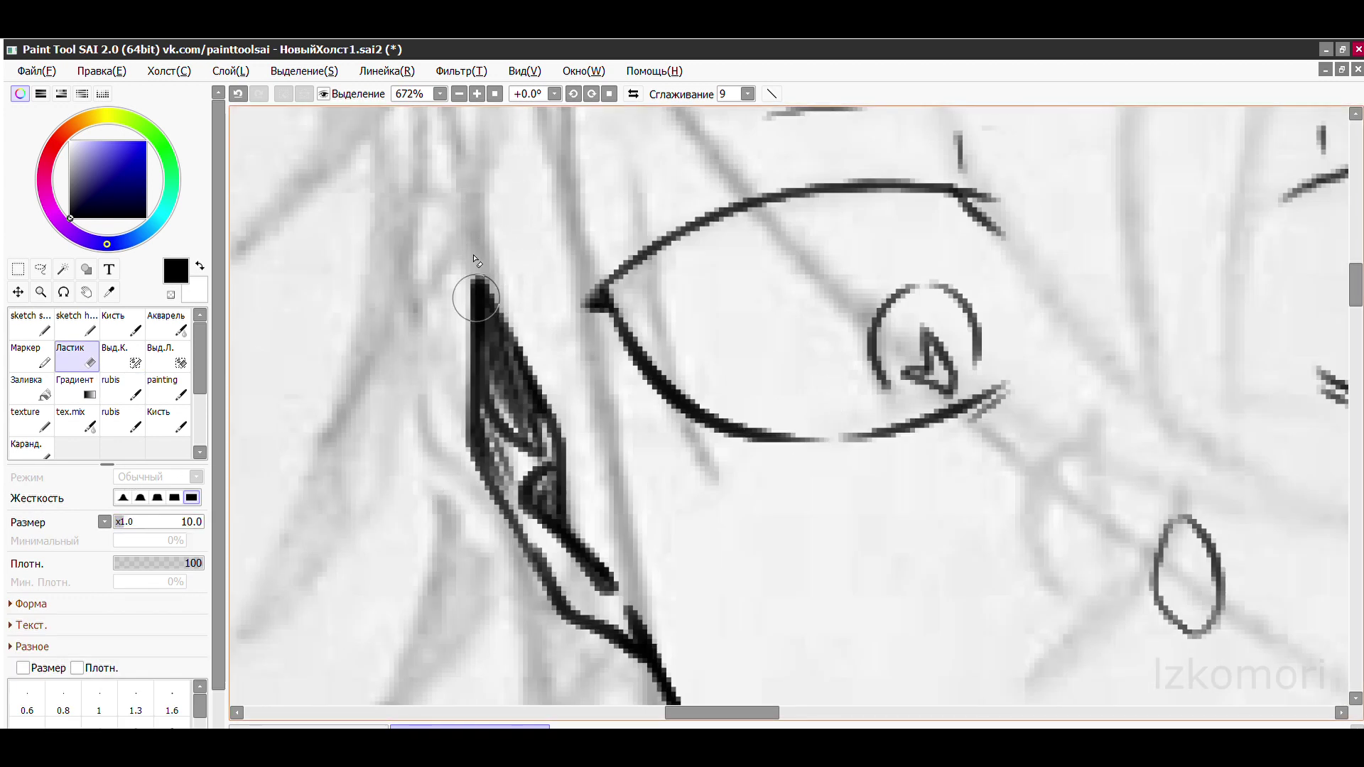
{"action": "key", "text": "b"}
{"action": "left_click_drag", "start_coordinate": [455, 497], "coordinate": [472, 252]}
{"action": "key", "text": "ctrl+z"}
{"action": "left_click_drag", "start_coordinate": [440, 419], "coordinate": [569, 604]}
- Erase the dark interior of the left ear and ink a thin inner rim line running down to the lobe
{"action": "scroll", "coordinate": [568, 603], "scroll_direction": "down", "scroll_amount": 4}
{"action": "scroll", "coordinate": [639, 355], "scroll_direction": "up", "scroll_amount": 4}
{"action": "key", "text": "e"}
{"action": "left_click_drag", "start_coordinate": [561, 242], "coordinate": [668, 464]}
{"action": "key", "text": "b"}
{"action": "mouse_move", "coordinate": [538, 213]}
{"action": "left_mouse_down"}
{"action": "mouse_move", "coordinate": [551, 371]}
{"action": "mouse_move", "coordinate": [551, 344]}
{"action": "mouse_move", "coordinate": [616, 433]}
{"action": "mouse_move", "coordinate": [610, 368]}
{"action": "left_mouse_up"}
{"action": "key", "text": "ctrl+z"}
{"action": "key", "text": "ctrl+z"}
{"action": "scroll", "coordinate": [612, 355], "scroll_direction": "down", "scroll_amount": 4}
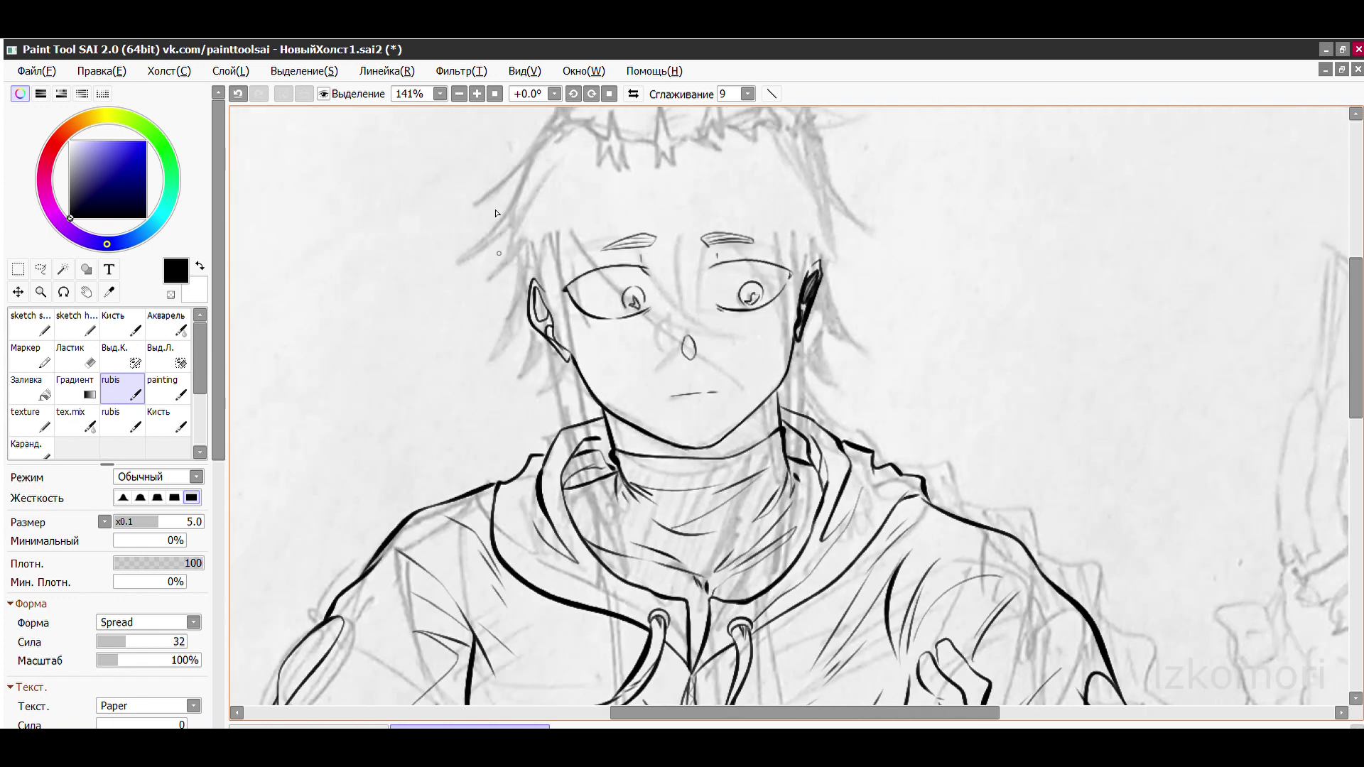
{"action": "scroll", "coordinate": [556, 289], "scroll_direction": "up", "scroll_amount": 5}
{"action": "key", "text": "ctrl+z"}
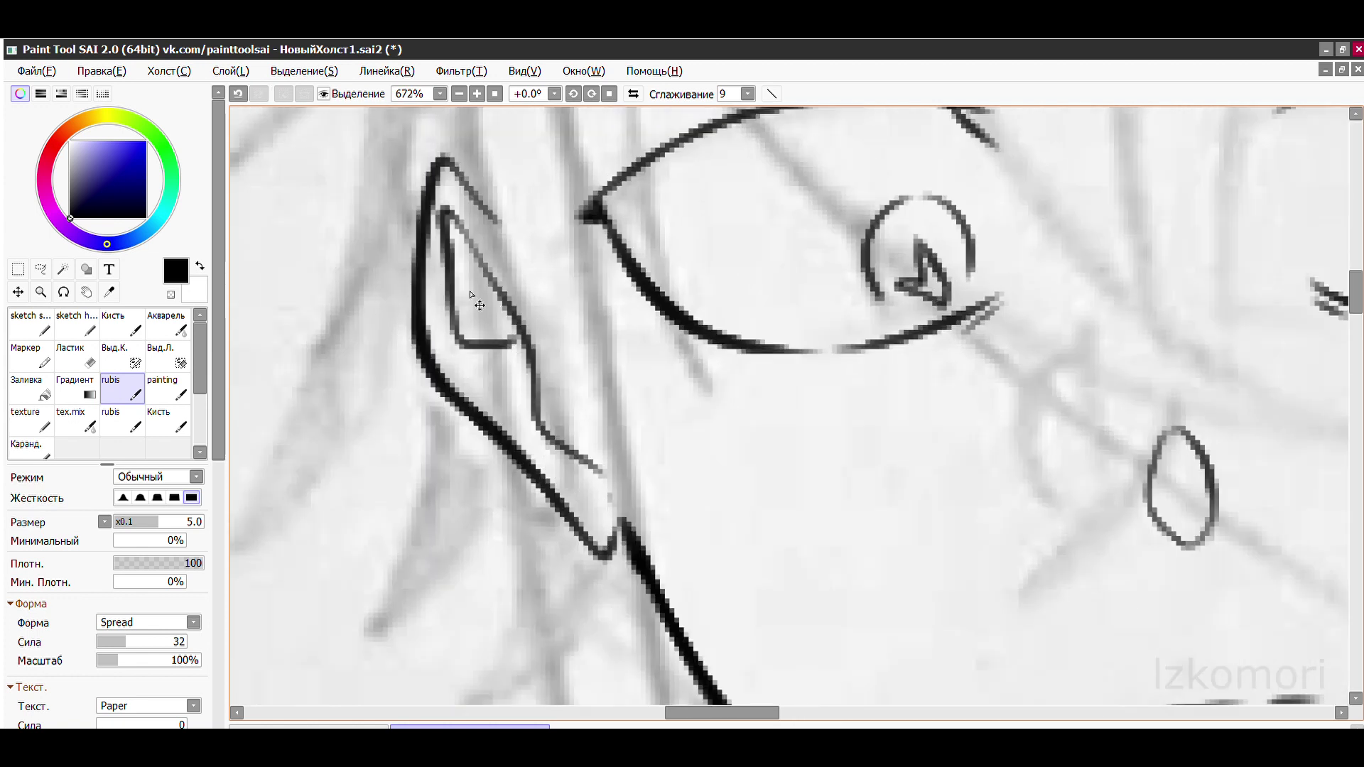
- Ink the left ear's closed inner contour and small lower fold, with short shading strokes inside
{"action": "scroll", "coordinate": [577, 415], "scroll_direction": "down", "scroll_amount": 4}
{"action": "scroll", "coordinate": [542, 328], "scroll_direction": "up", "scroll_amount": 4}
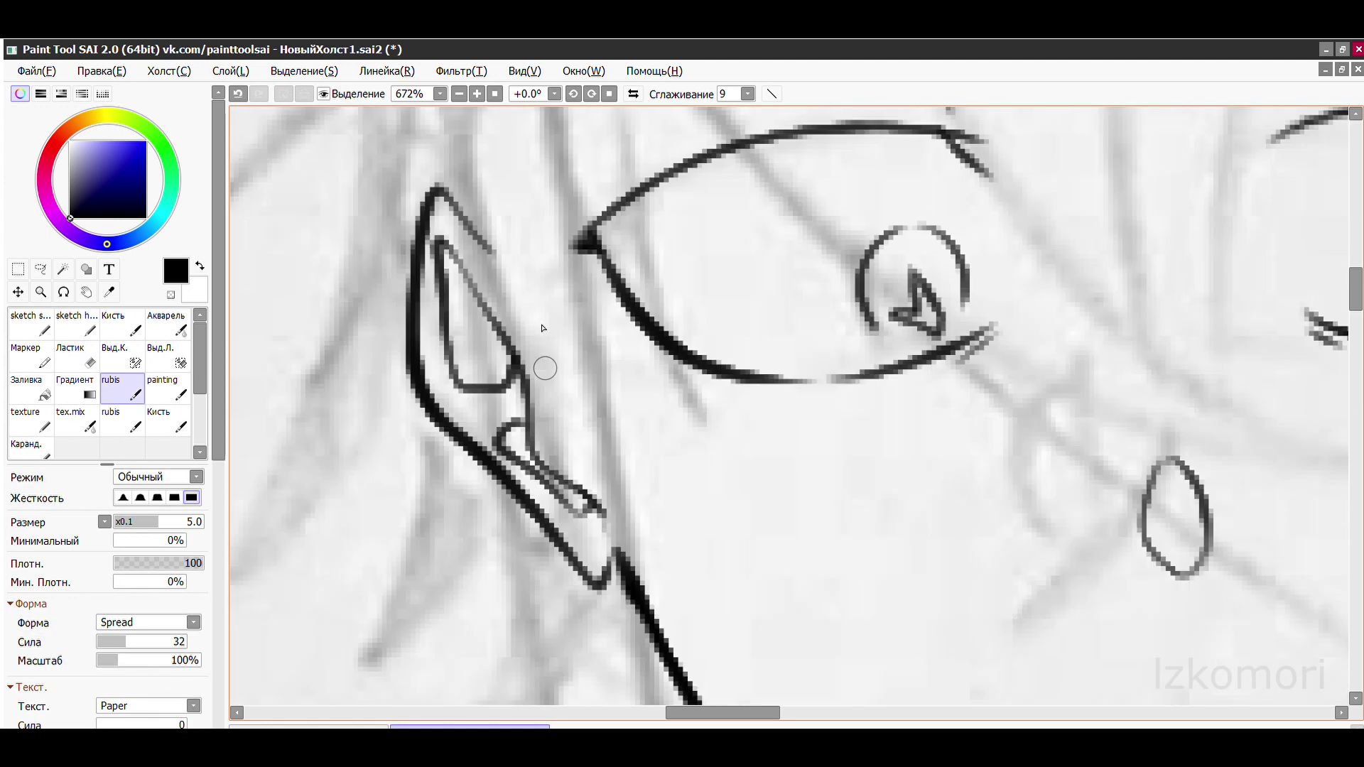
{"action": "scroll", "coordinate": [384, 211], "scroll_direction": "up", "scroll_amount": 1}
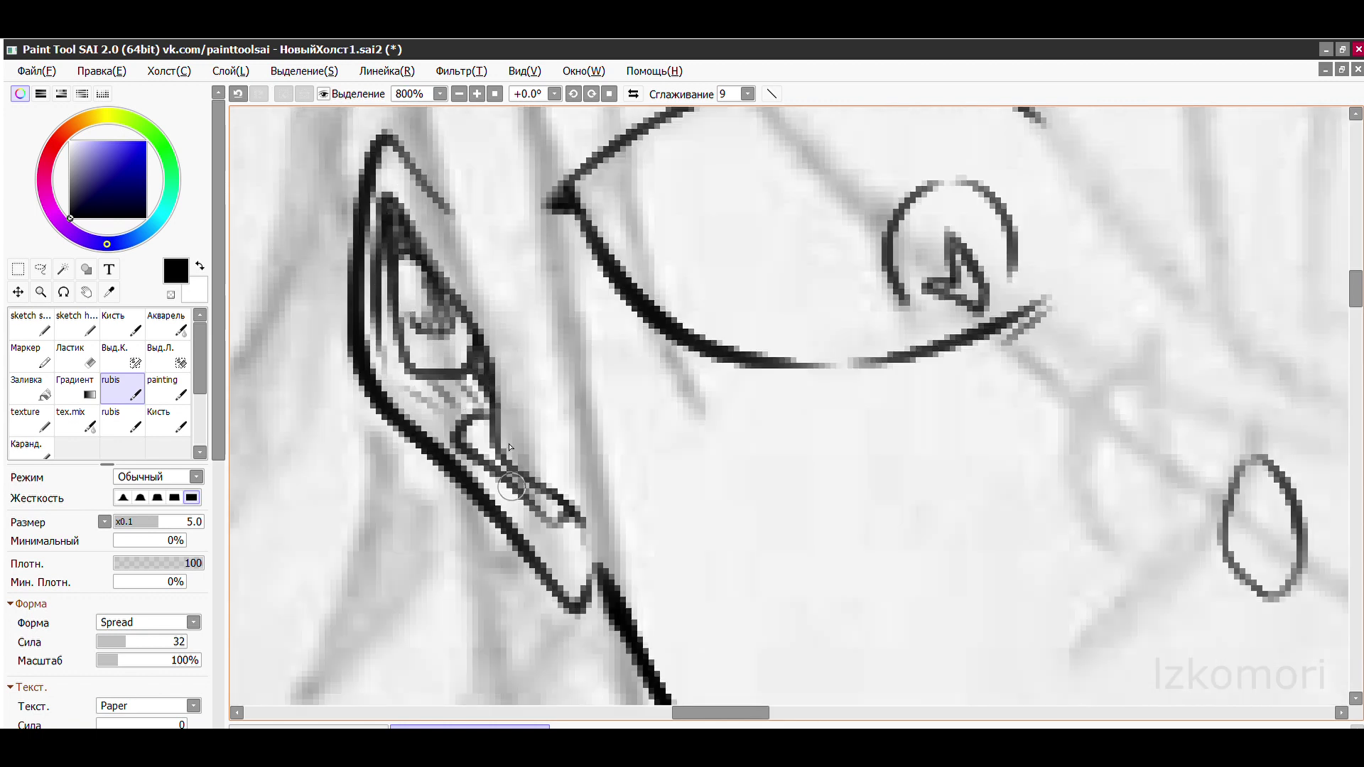
{"action": "scroll", "coordinate": [560, 460], "scroll_direction": "down", "scroll_amount": 5}
{"action": "scroll", "coordinate": [661, 185], "scroll_direction": "up", "scroll_amount": 4}
{"action": "key", "text": "ctrl+z"}
{"action": "key", "text": "ctrl+z"}
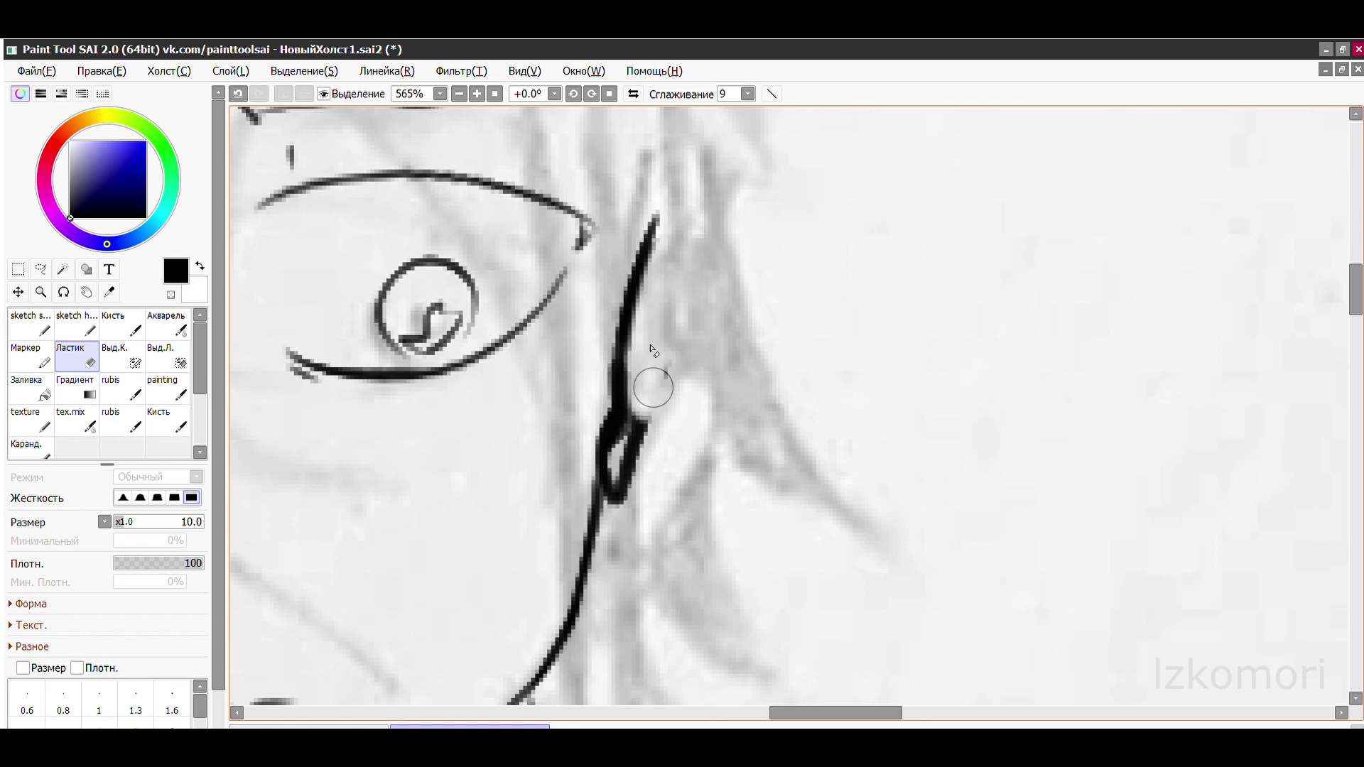
- Erase the right ear's heavy black shape and re-ink it as a slim pointed ear with a dark inner fold
{"action": "left_click_drag", "start_coordinate": [703, 189], "coordinate": [613, 490]}
{"action": "left_click_drag", "start_coordinate": [652, 213], "coordinate": [592, 487]}
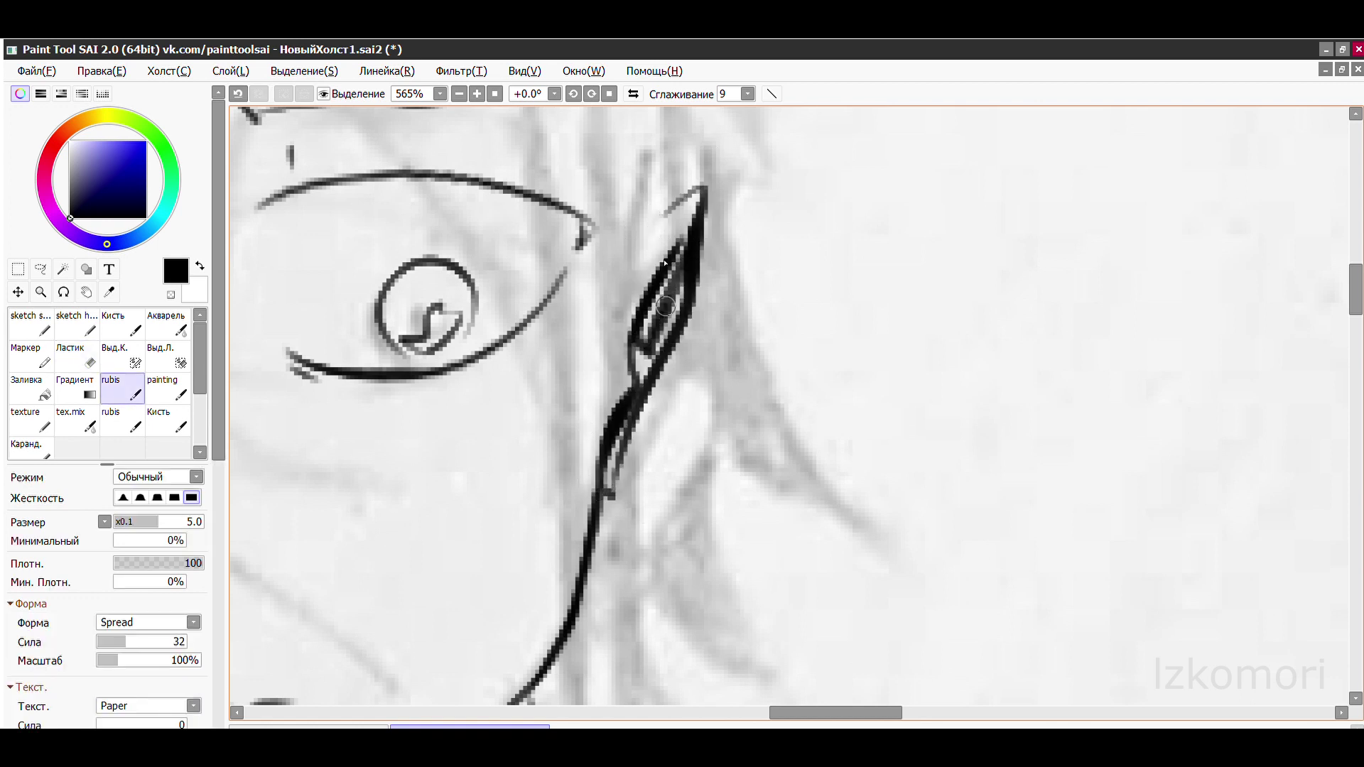
{"action": "scroll", "coordinate": [664, 263], "scroll_direction": "down", "scroll_amount": 6}
{"action": "scroll", "coordinate": [815, 359], "scroll_direction": "up", "scroll_amount": 4}
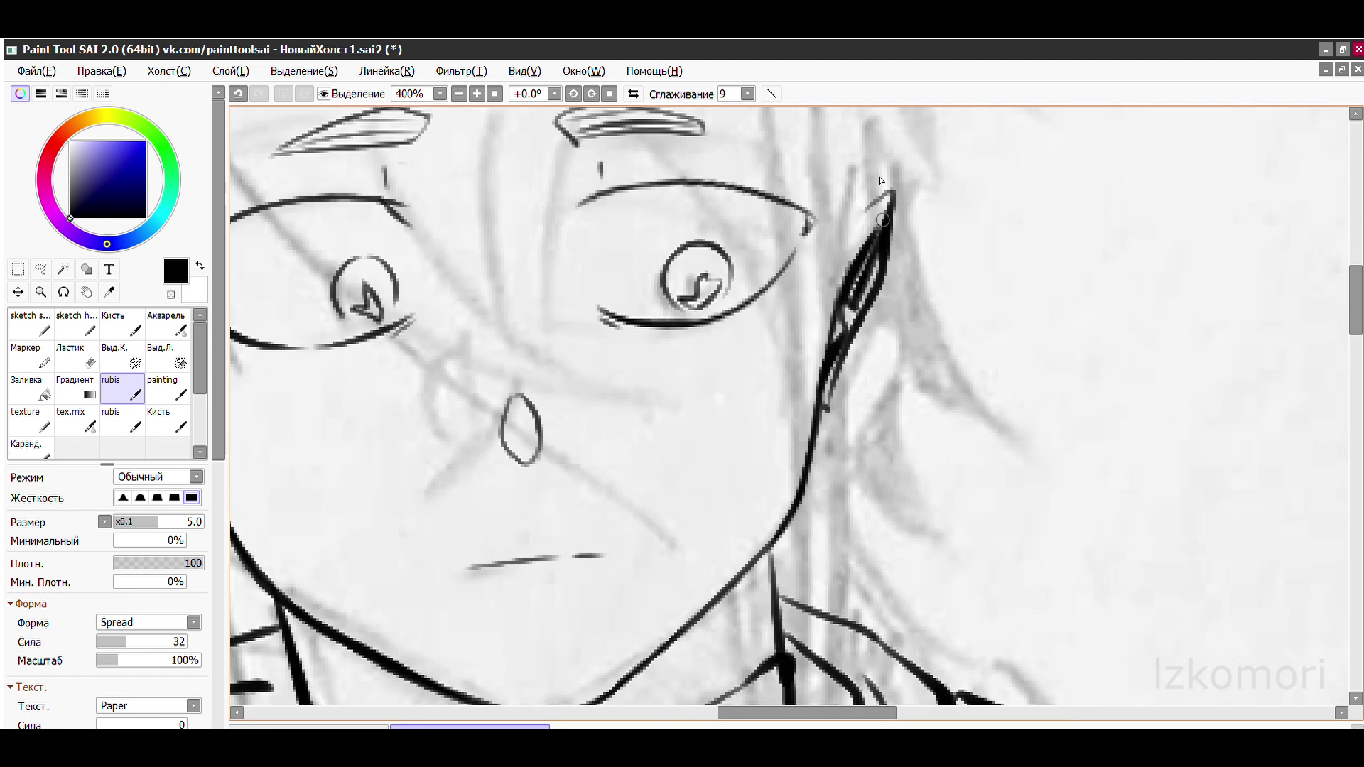
{"action": "scroll", "coordinate": [883, 220], "scroll_direction": "down", "scroll_amount": 5}
{"action": "scroll", "coordinate": [886, 235], "scroll_direction": "up", "scroll_amount": 3}
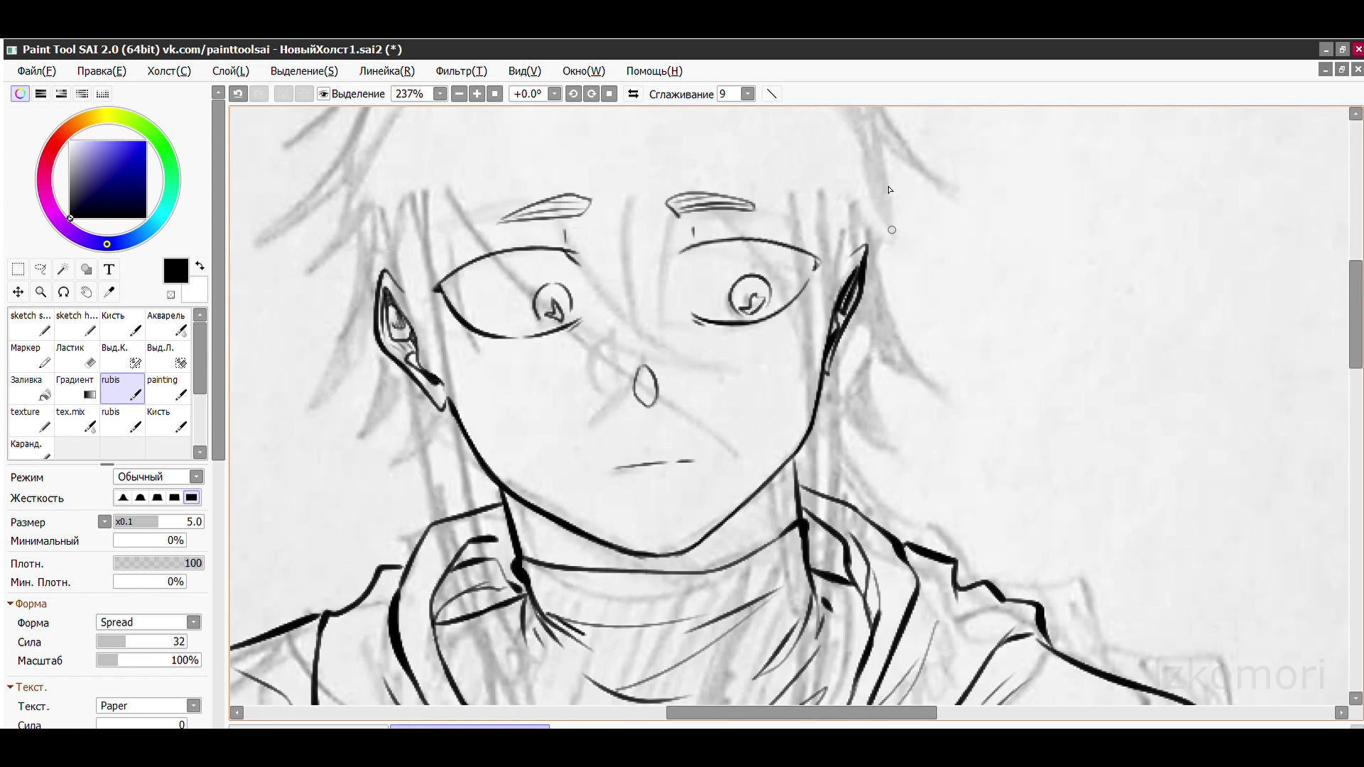
{"action": "scroll", "coordinate": [891, 229], "scroll_direction": "up", "scroll_amount": 1}
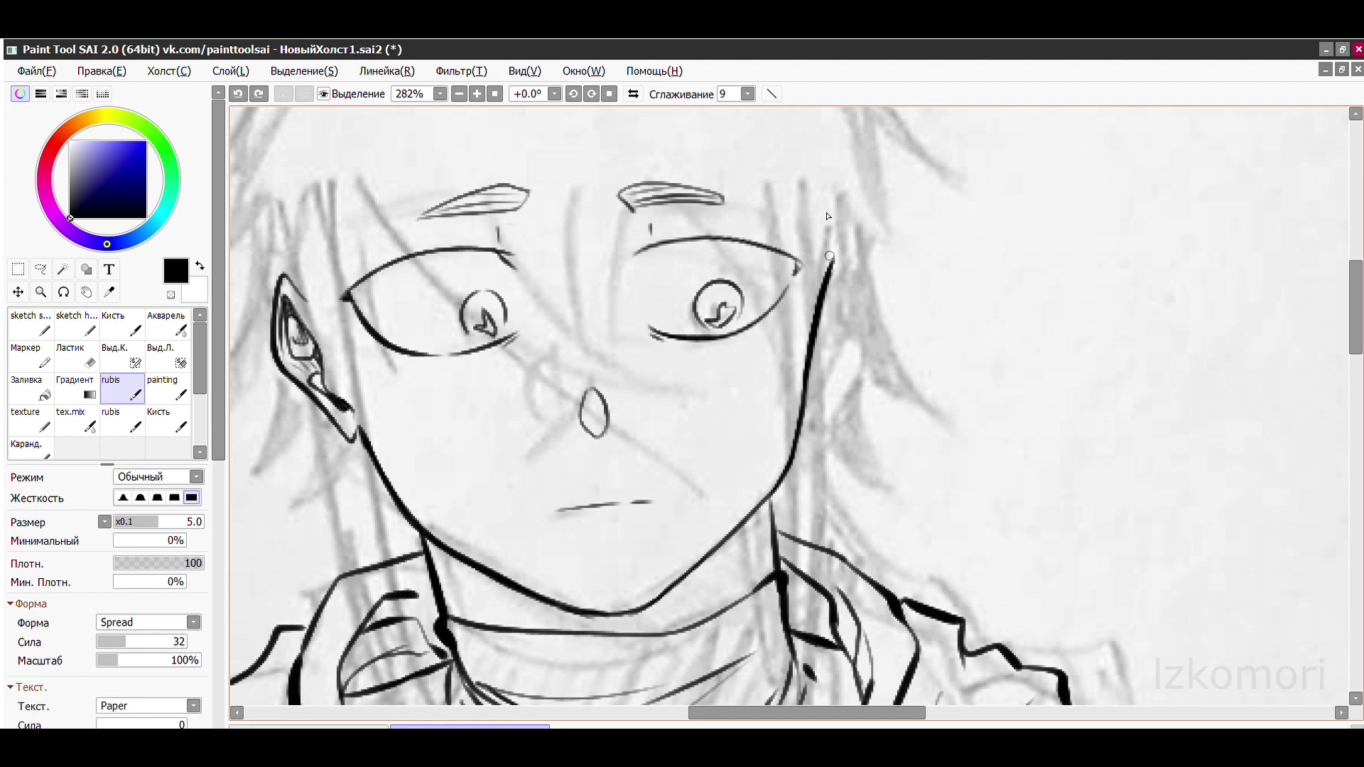
{"action": "scroll", "coordinate": [924, 248], "scroll_direction": "down", "scroll_amount": 5}
{"action": "scroll", "coordinate": [1035, 231], "scroll_direction": "up", "scroll_amount": 1}
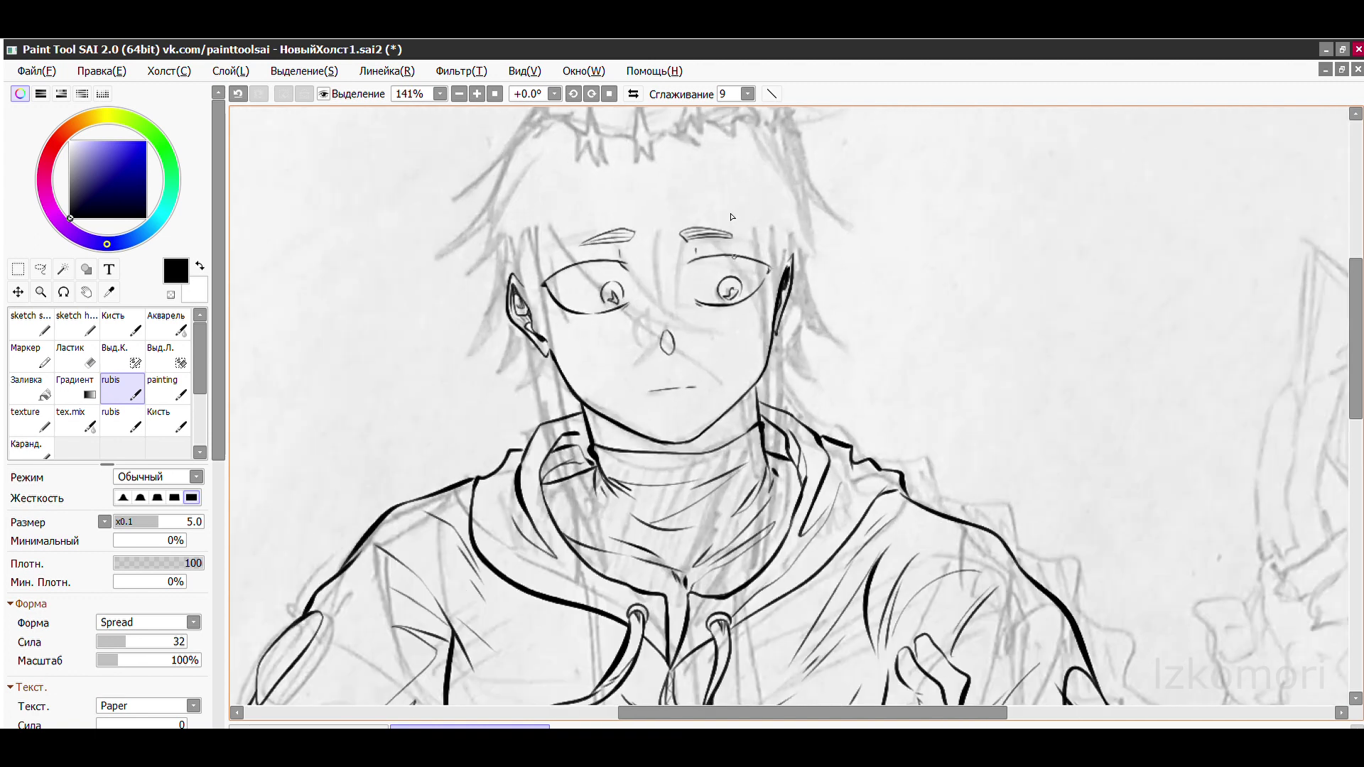
{"action": "scroll", "coordinate": [1035, 231], "scroll_direction": "down", "scroll_amount": 1}
- Ink a long diagonal bang across the face and a vertical lock over the right eye, meeting in an upturned tip
{"action": "scroll", "coordinate": [684, 206], "scroll_direction": "up", "scroll_amount": 4}
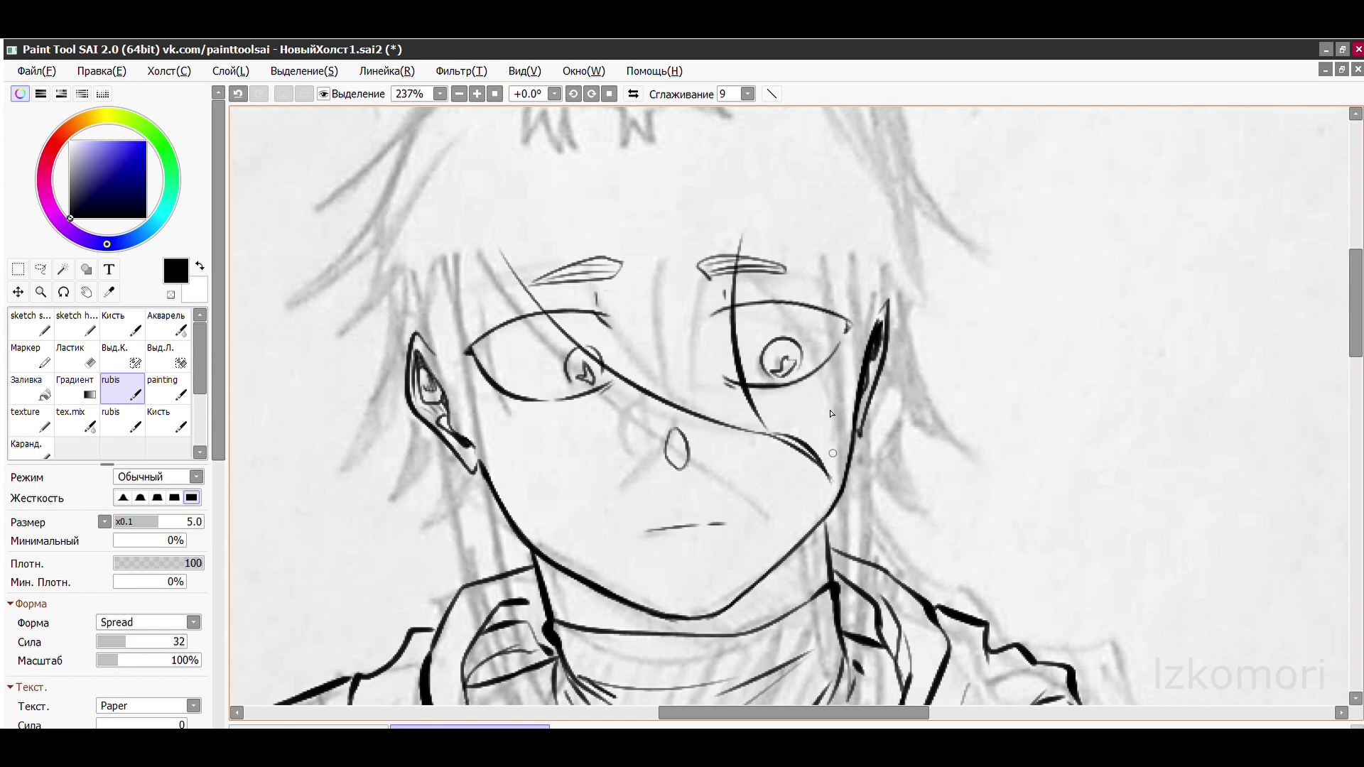
{"action": "scroll", "coordinate": [831, 413], "scroll_direction": "up", "scroll_amount": 5}
{"action": "key", "text": "ctrl+z"}
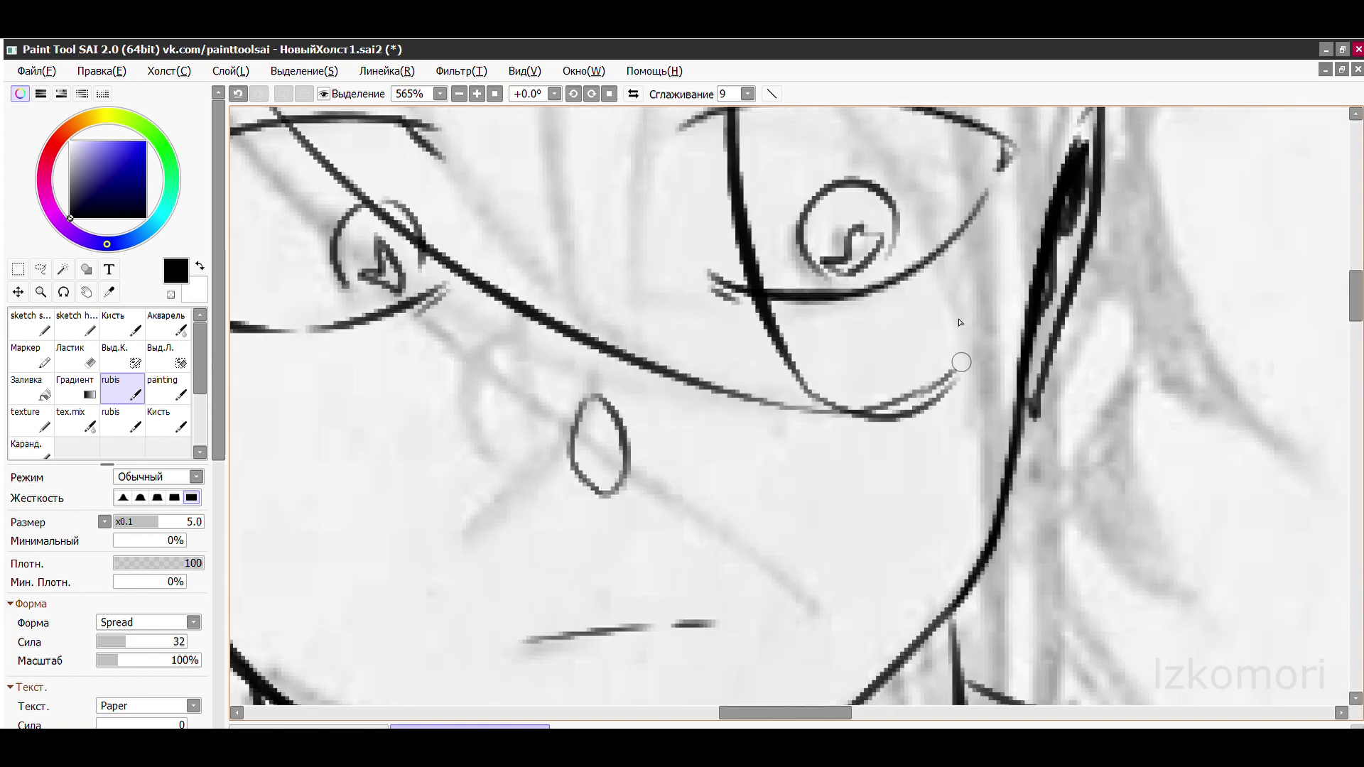
{"action": "scroll", "coordinate": [959, 322], "scroll_direction": "down", "scroll_amount": 7}
{"action": "scroll", "coordinate": [826, 273], "scroll_direction": "up", "scroll_amount": 6}
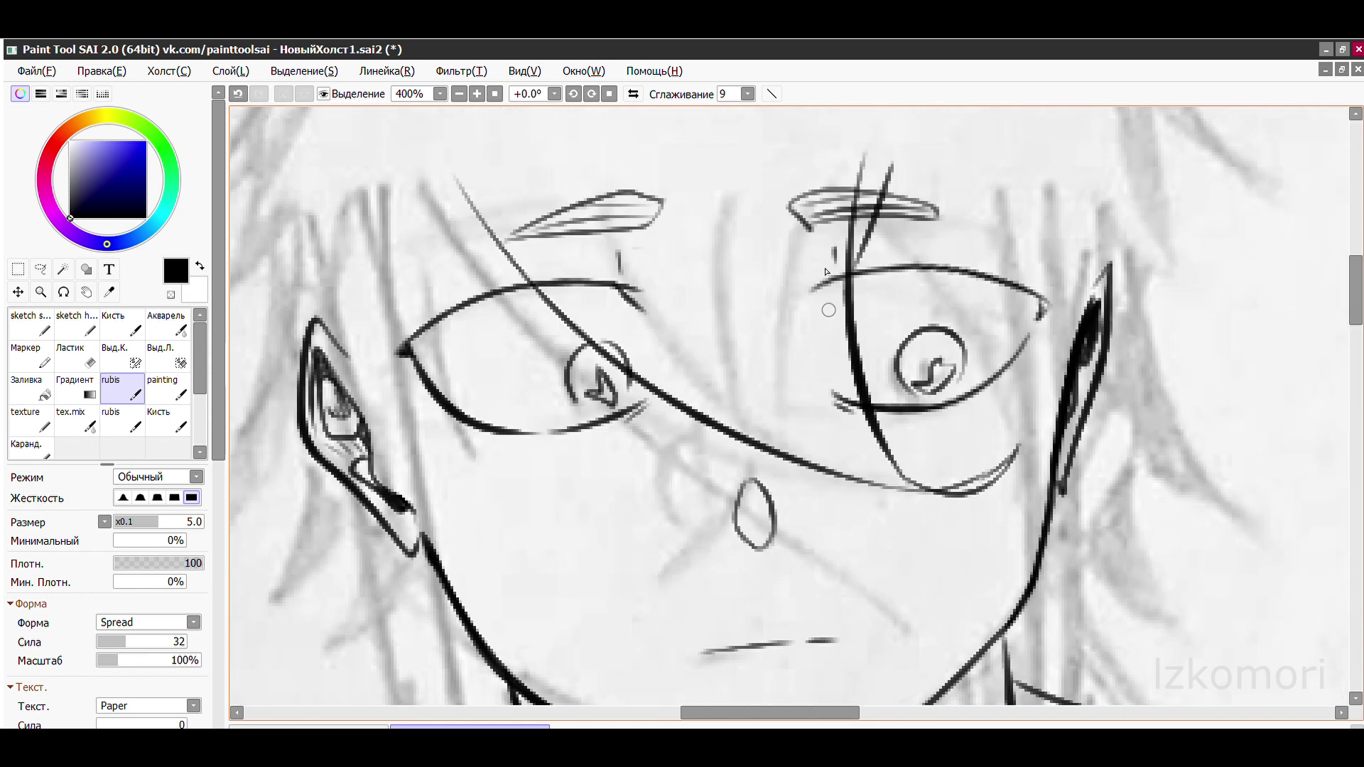
- Ink a short branch off the diagonal bang below the left eye, ending in a small hooked tip
{"action": "scroll", "coordinate": [604, 433], "scroll_direction": "down", "scroll_amount": 6}
{"action": "key", "text": "ctrl+z"}
{"action": "scroll", "coordinate": [582, 309], "scroll_direction": "up", "scroll_amount": 7}
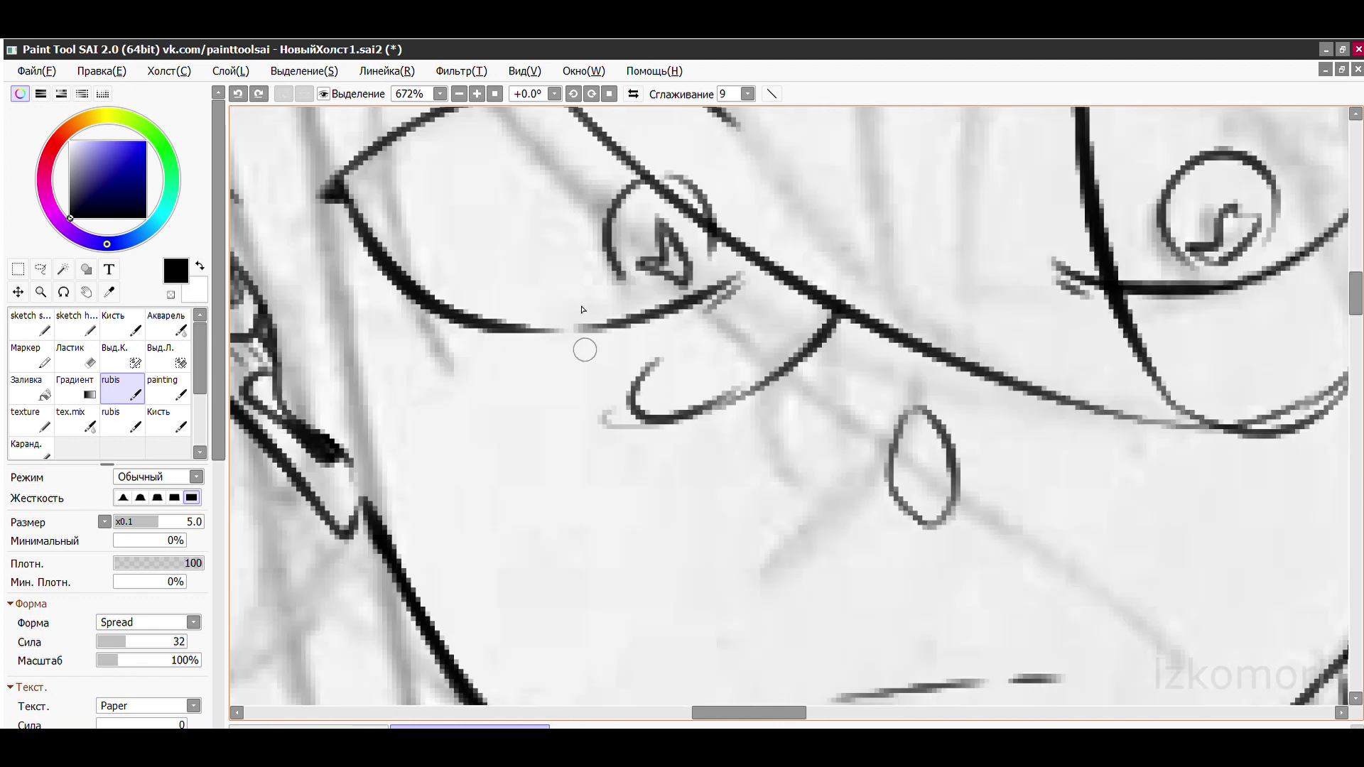
{"action": "scroll", "coordinate": [660, 360], "scroll_direction": "down", "scroll_amount": 6}
{"action": "scroll", "coordinate": [643, 451], "scroll_direction": "up", "scroll_amount": 5}
- Ink two curved locks beside the left eye's outer corner, joined below in a small upturned hook
{"action": "key", "text": "ctrl+y"}
{"action": "left_click_drag", "start_coordinate": [611, 226], "coordinate": [647, 497]}
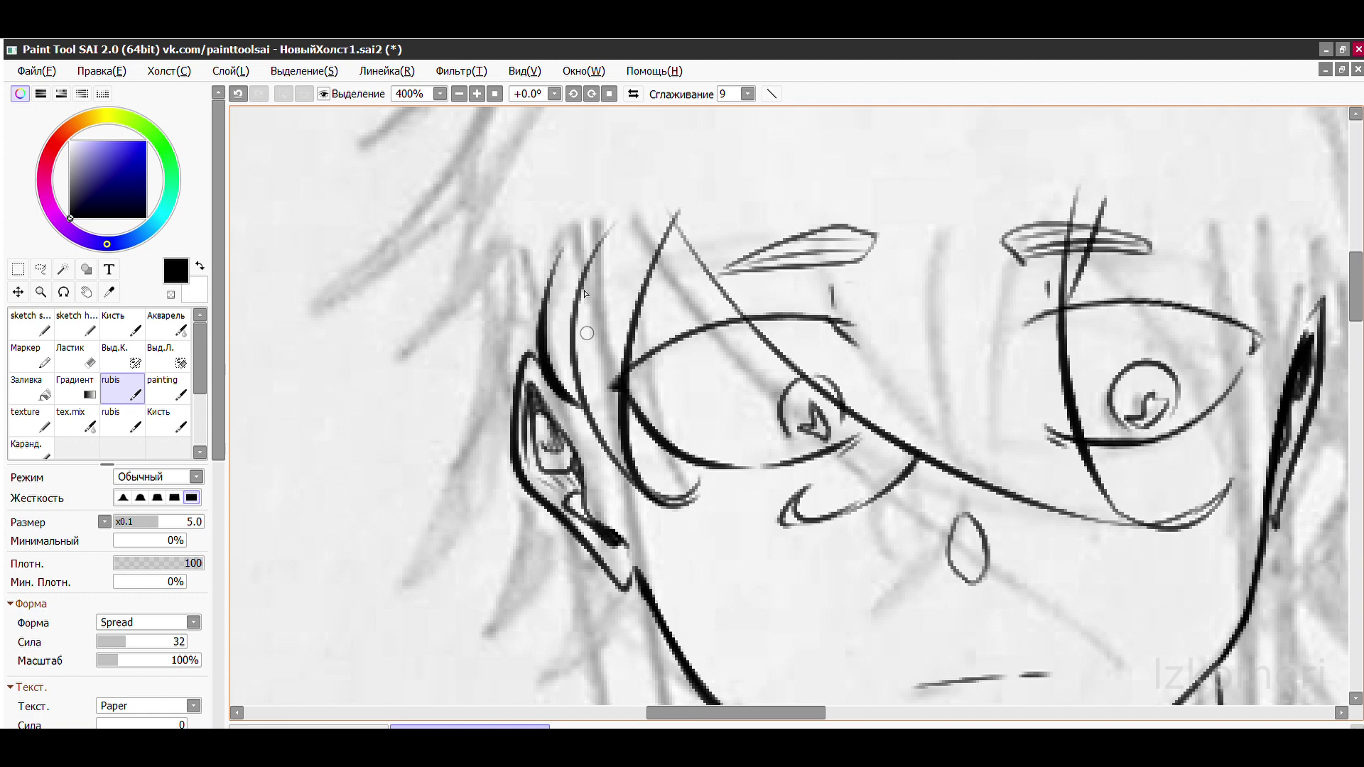
{"action": "key", "text": "ctrl+z"}
{"action": "scroll", "coordinate": [586, 332], "scroll_direction": "down", "scroll_amount": 5}
{"action": "scroll", "coordinate": [586, 351], "scroll_direction": "up", "scroll_amount": 4}
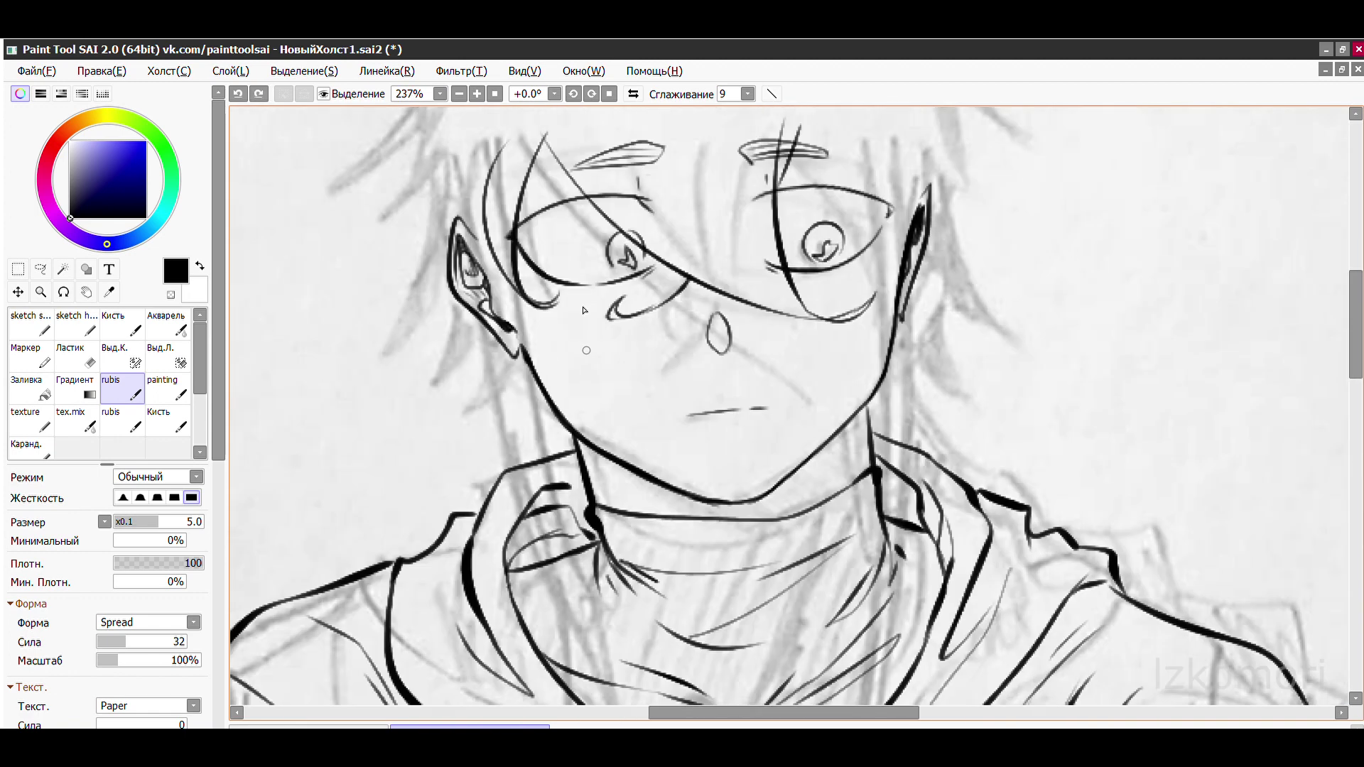
- Fade the body and face line art and ink a long wavy strand from beside the left ear down to the collar
{"action": "scroll", "coordinate": [583, 311], "scroll_direction": "down", "scroll_amount": 4}
{"action": "scroll", "coordinate": [919, 324], "scroll_direction": "up", "scroll_amount": 3}
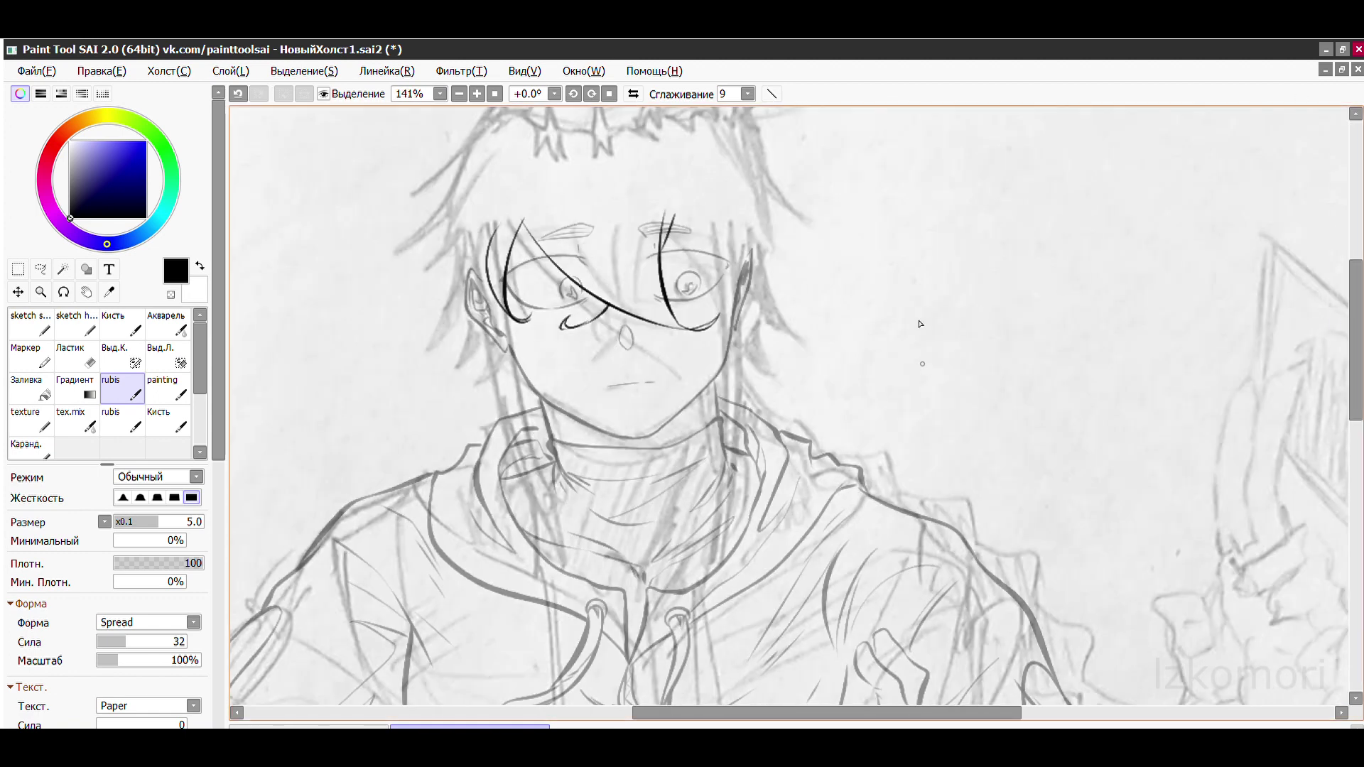
{"action": "scroll", "coordinate": [625, 234], "scroll_direction": "up", "scroll_amount": 1}
{"action": "left_click_drag", "start_coordinate": [543, 291], "coordinate": [696, 689]}
{"action": "scroll", "coordinate": [696, 689], "scroll_direction": "up", "scroll_amount": 1}
{"action": "key", "text": "ctrl+z"}
{"action": "left_click_drag", "start_coordinate": [521, 165], "coordinate": [714, 576]}
{"action": "key", "text": "ctrl+z"}
{"action": "left_click_drag", "start_coordinate": [534, 139], "coordinate": [681, 613]}
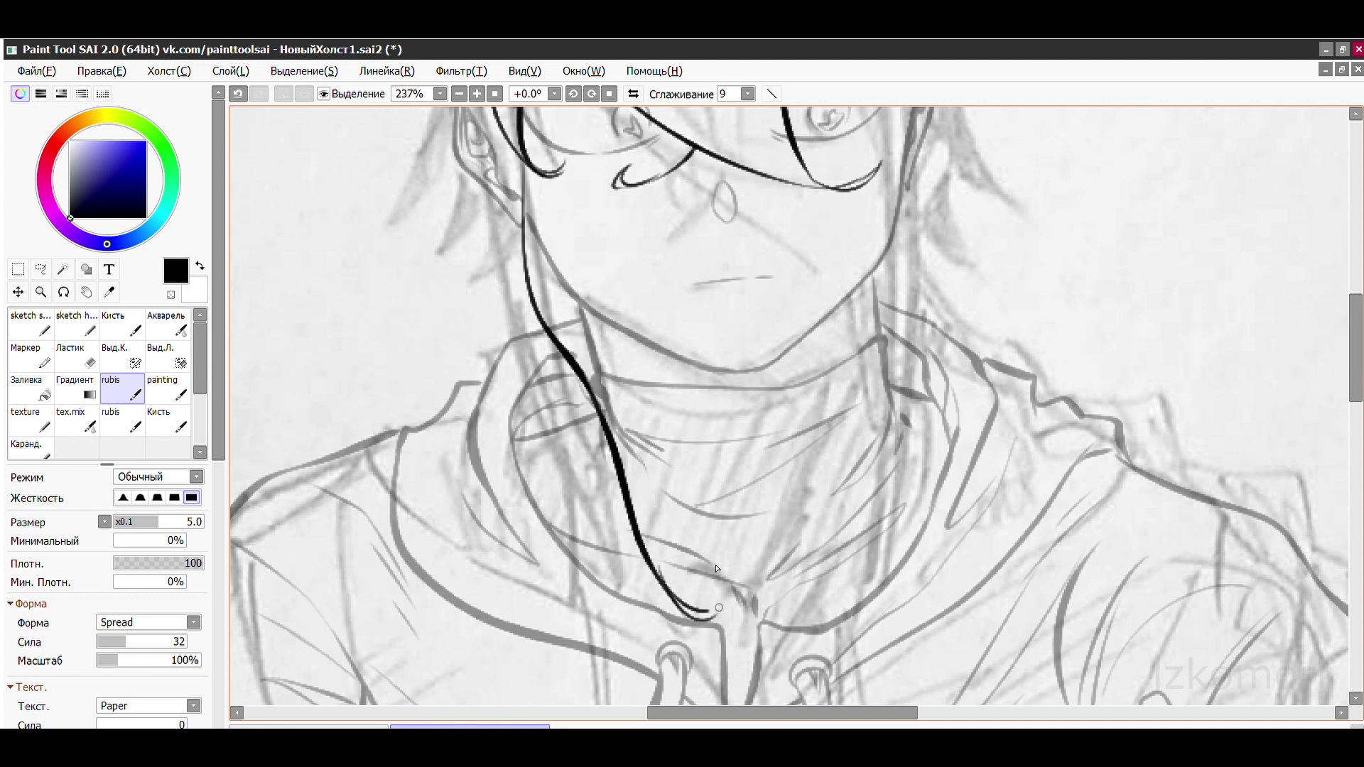
- Redraw the long strand's lower tip as an upturned hook and add a second line along its length
{"action": "scroll", "coordinate": [675, 492], "scroll_direction": "up", "scroll_amount": 2}
{"action": "key", "text": "ctrl+z"}
{"action": "left_click_drag", "start_coordinate": [728, 548], "coordinate": [699, 615]}
{"action": "key", "text": "ctrl+z"}
{"action": "scroll", "coordinate": [681, 503], "scroll_direction": "down", "scroll_amount": 1}
{"action": "scroll", "coordinate": [640, 371], "scroll_direction": "down", "scroll_amount": 3}
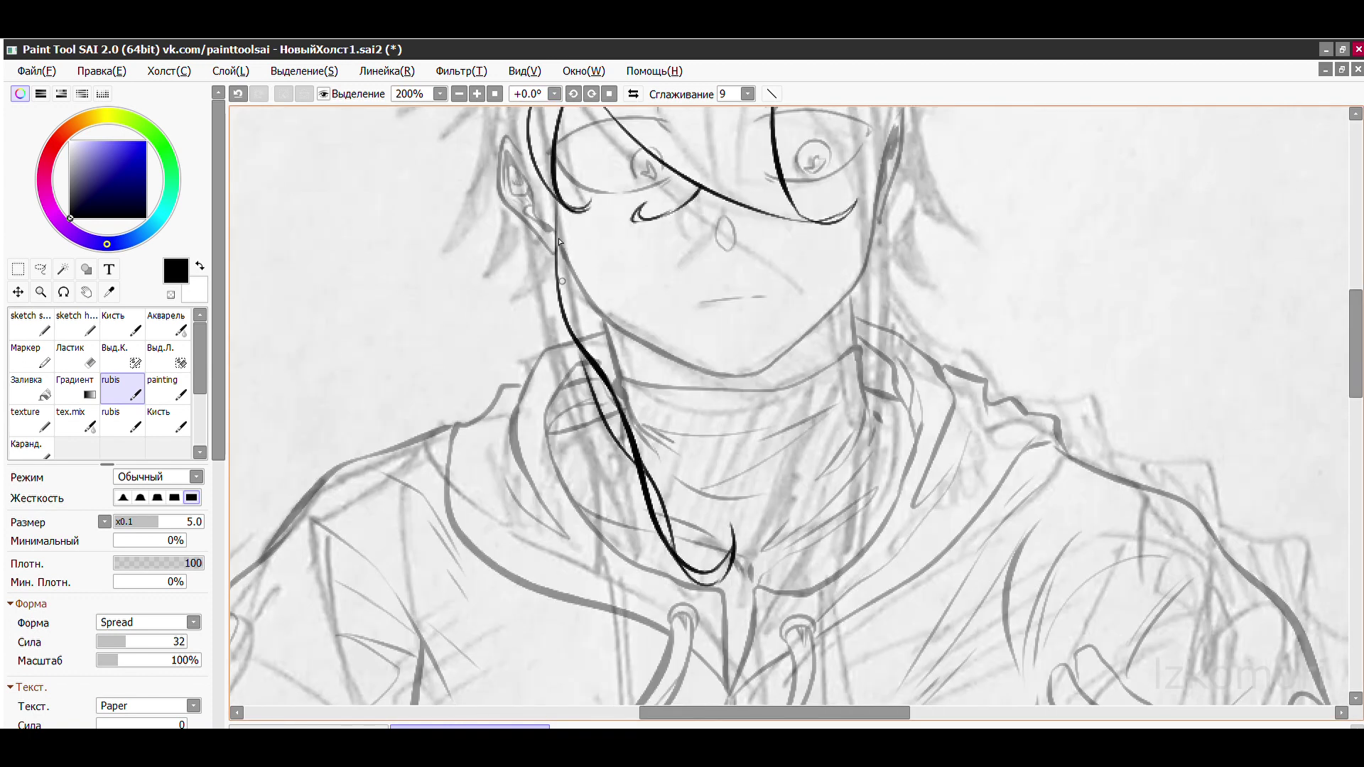
- Extend the long side lock's outer edge up toward the ear and ink a curved strand over the left ear
{"action": "scroll", "coordinate": [665, 534], "scroll_direction": "up", "scroll_amount": 4}
{"action": "scroll", "coordinate": [602, 390], "scroll_direction": "down", "scroll_amount": 1}
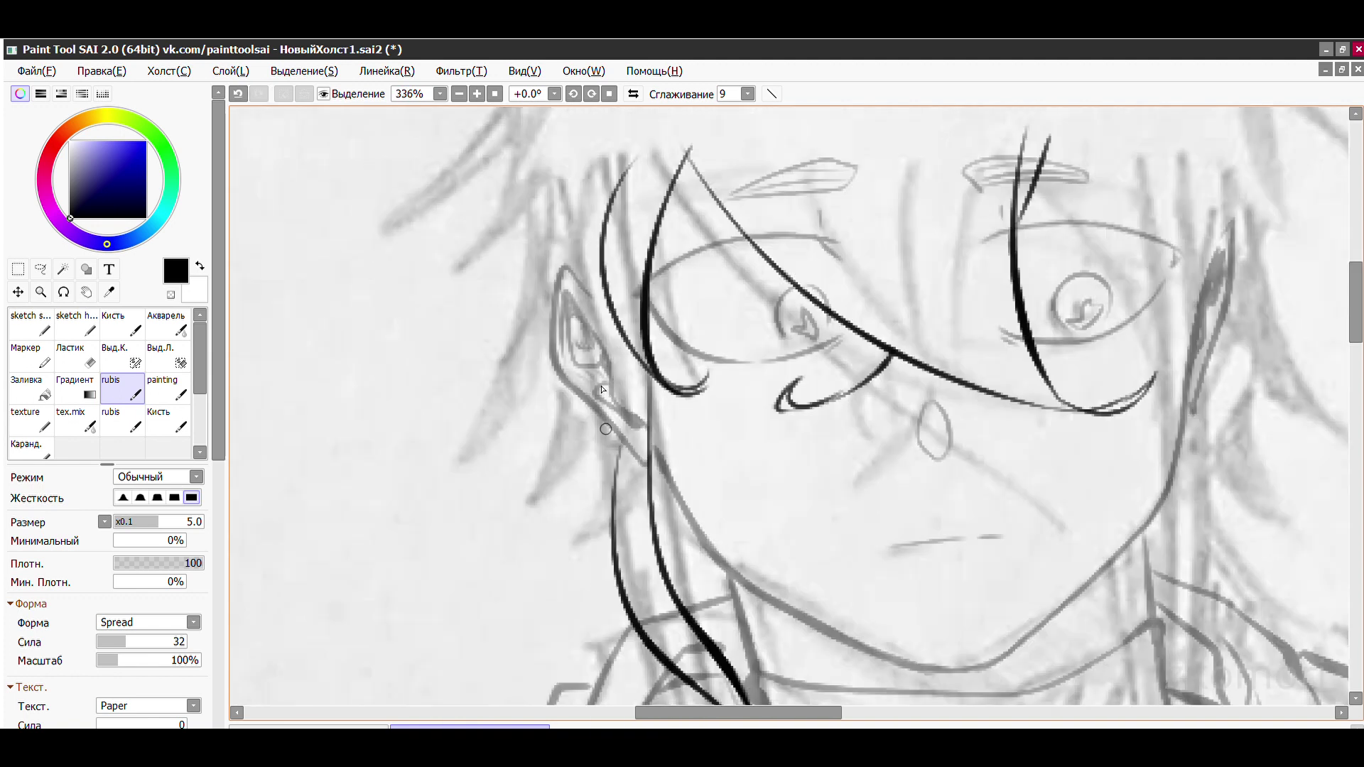
{"action": "scroll", "coordinate": [618, 390], "scroll_direction": "down", "scroll_amount": 2}
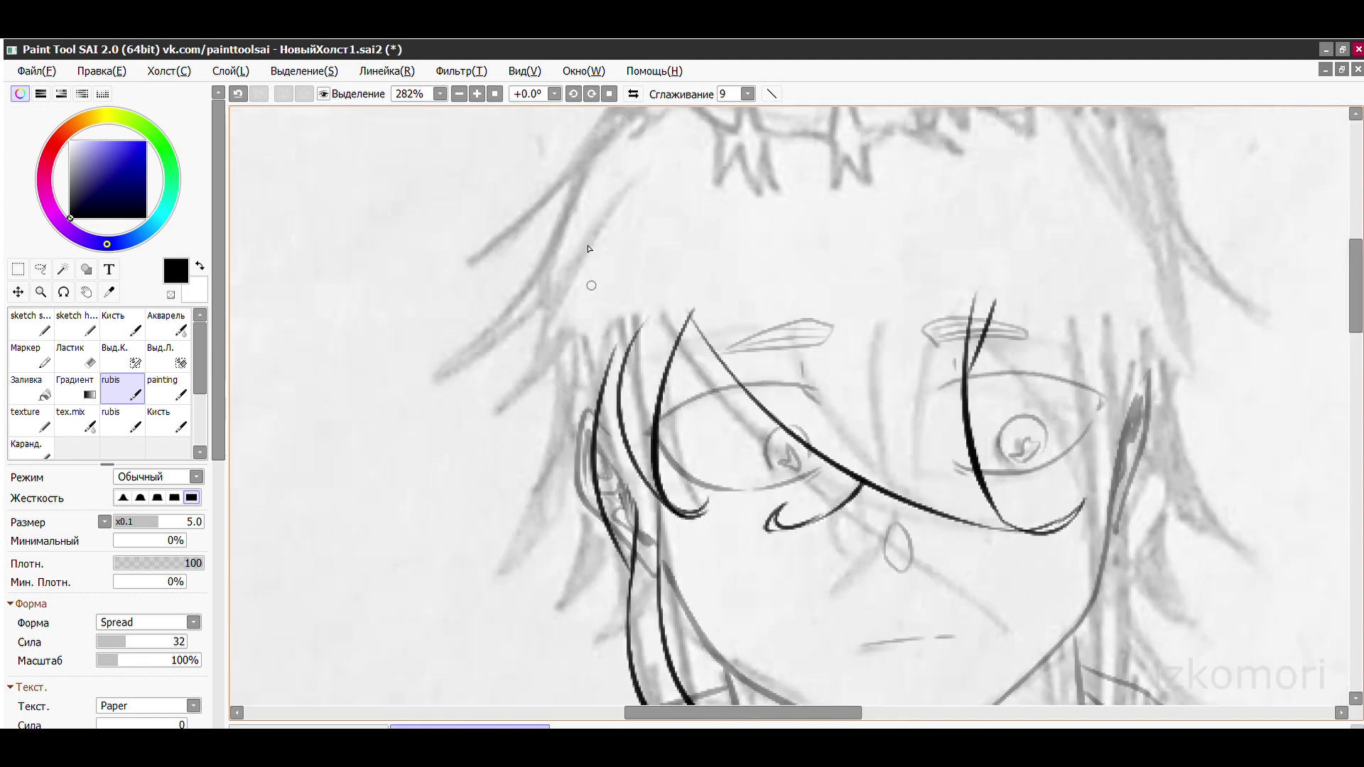
- Ink pointed hair tufts sweeping outward beside the left temple
{"action": "scroll", "coordinate": [615, 326], "scroll_direction": "up", "scroll_amount": 4}
{"action": "left_click_drag", "start_coordinate": [508, 492], "coordinate": [612, 315]}
{"action": "scroll", "coordinate": [608, 238], "scroll_direction": "down", "scroll_amount": 3}
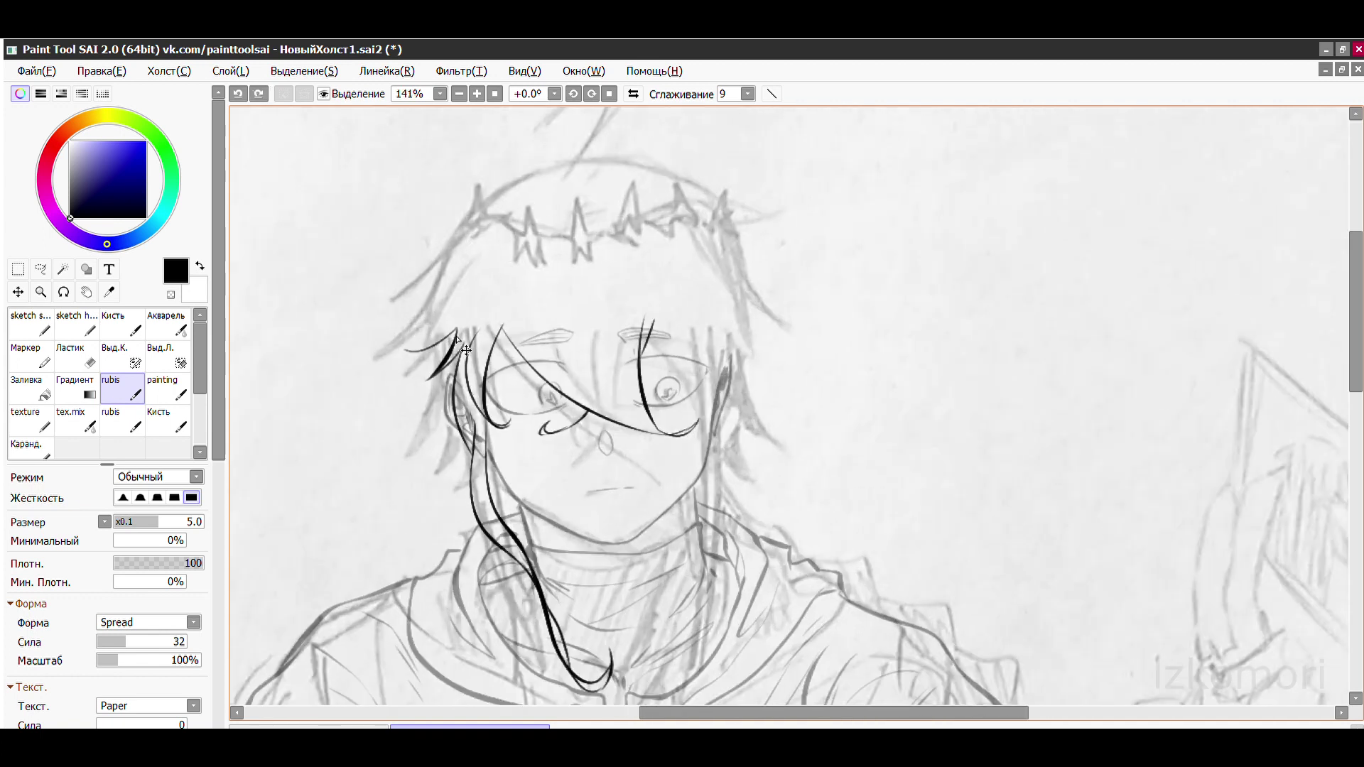
{"action": "key", "text": "ctrl+z"}
- Erase the hooked tips of the hair strands below the left eye and on the right cheek
{"action": "scroll", "coordinate": [589, 460], "scroll_direction": "up", "scroll_amount": 3}
{"action": "key", "text": "e"}
{"action": "left_click_drag", "start_coordinate": [637, 474], "coordinate": [650, 470]}
{"action": "key", "text": "b"}
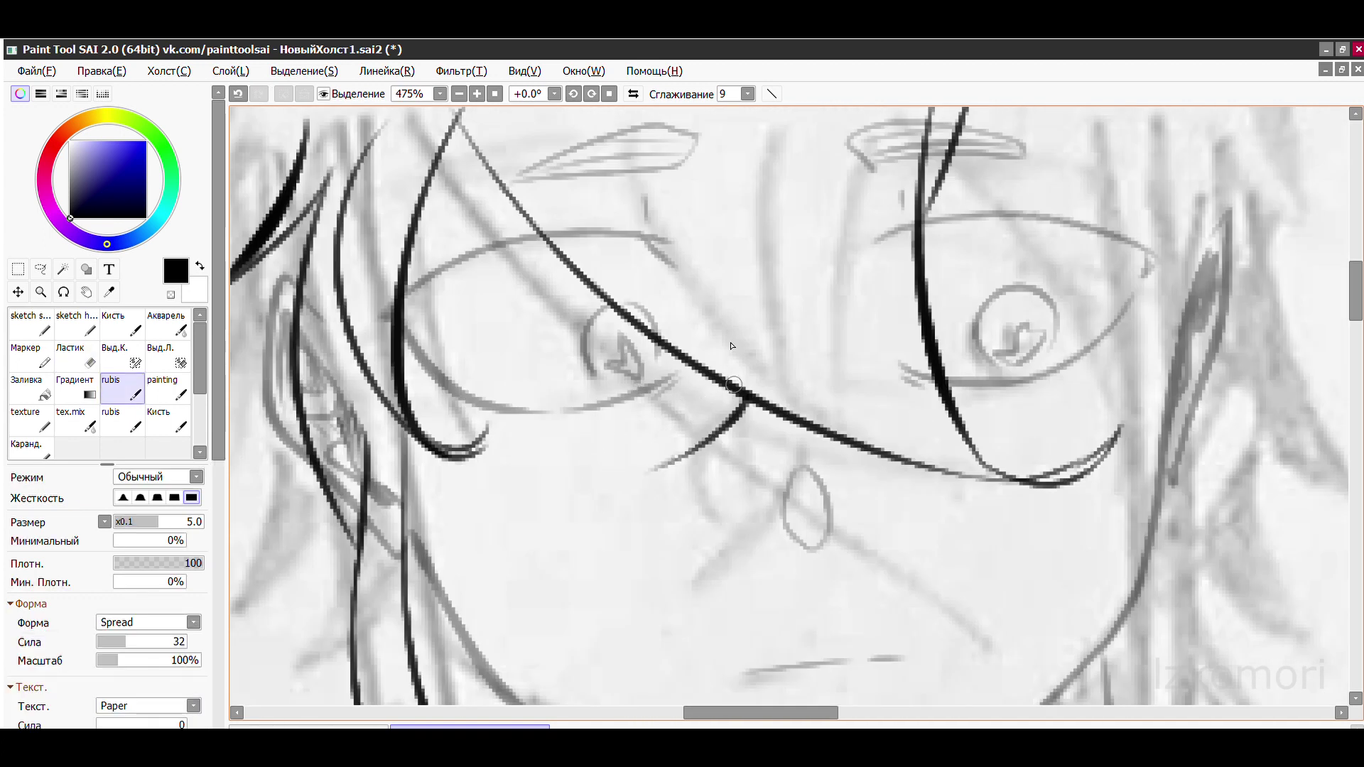
{"action": "key", "text": "e"}
{"action": "mouse_move", "coordinate": [490, 426]}
{"action": "left_mouse_down"}
{"action": "mouse_move", "coordinate": [437, 458]}
{"action": "mouse_move", "coordinate": [472, 384]}
{"action": "left_mouse_up"}
{"action": "scroll", "coordinate": [483, 412], "scroll_direction": "up", "scroll_amount": 2}
{"action": "left_click_drag", "start_coordinate": [794, 442], "coordinate": [662, 478]}
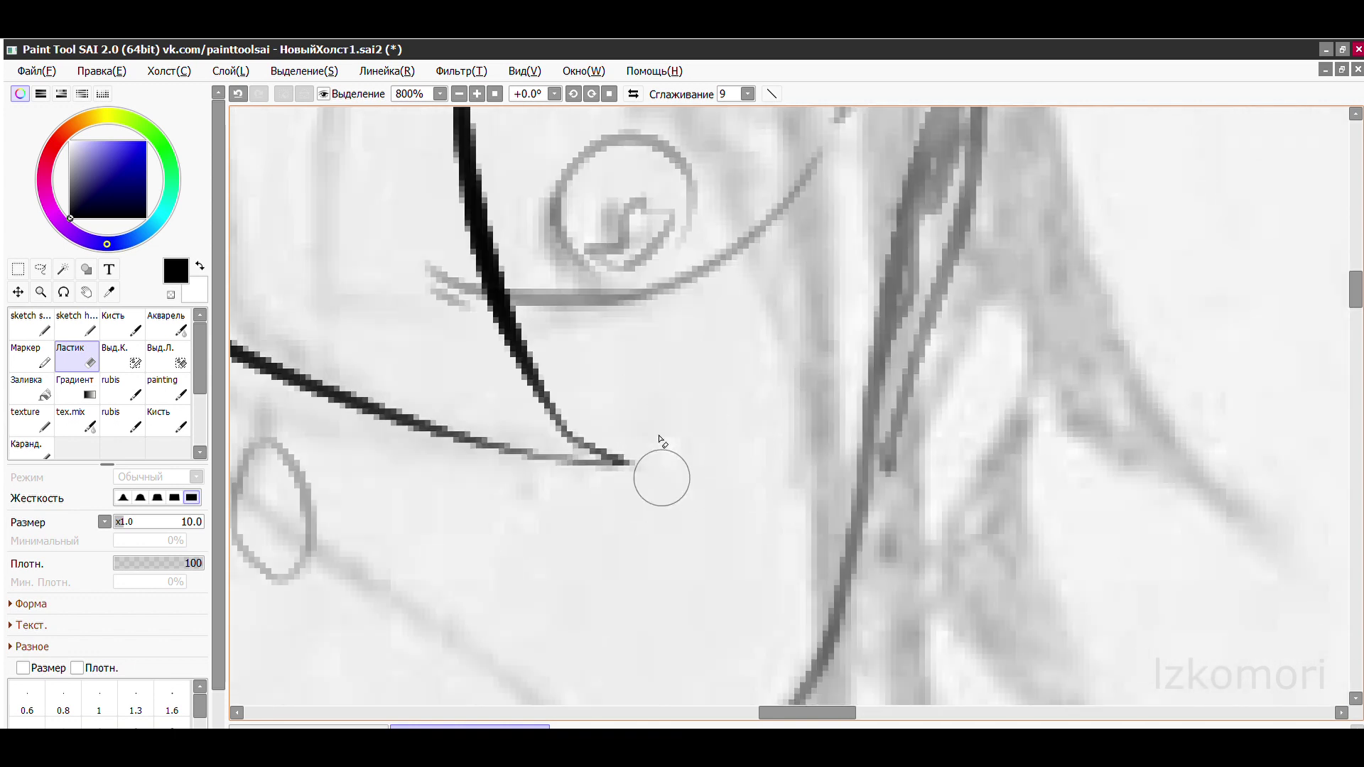
- Ink solid black pointed hair tufts between the left temple and the top of the ear
{"action": "scroll", "coordinate": [654, 426], "scroll_direction": "down", "scroll_amount": 1}
{"action": "scroll", "coordinate": [660, 366], "scroll_direction": "up", "scroll_amount": 2}
{"action": "key", "text": "b"}
{"action": "key", "text": "ctrl+z"}
{"action": "key", "text": "ctrl+y"}
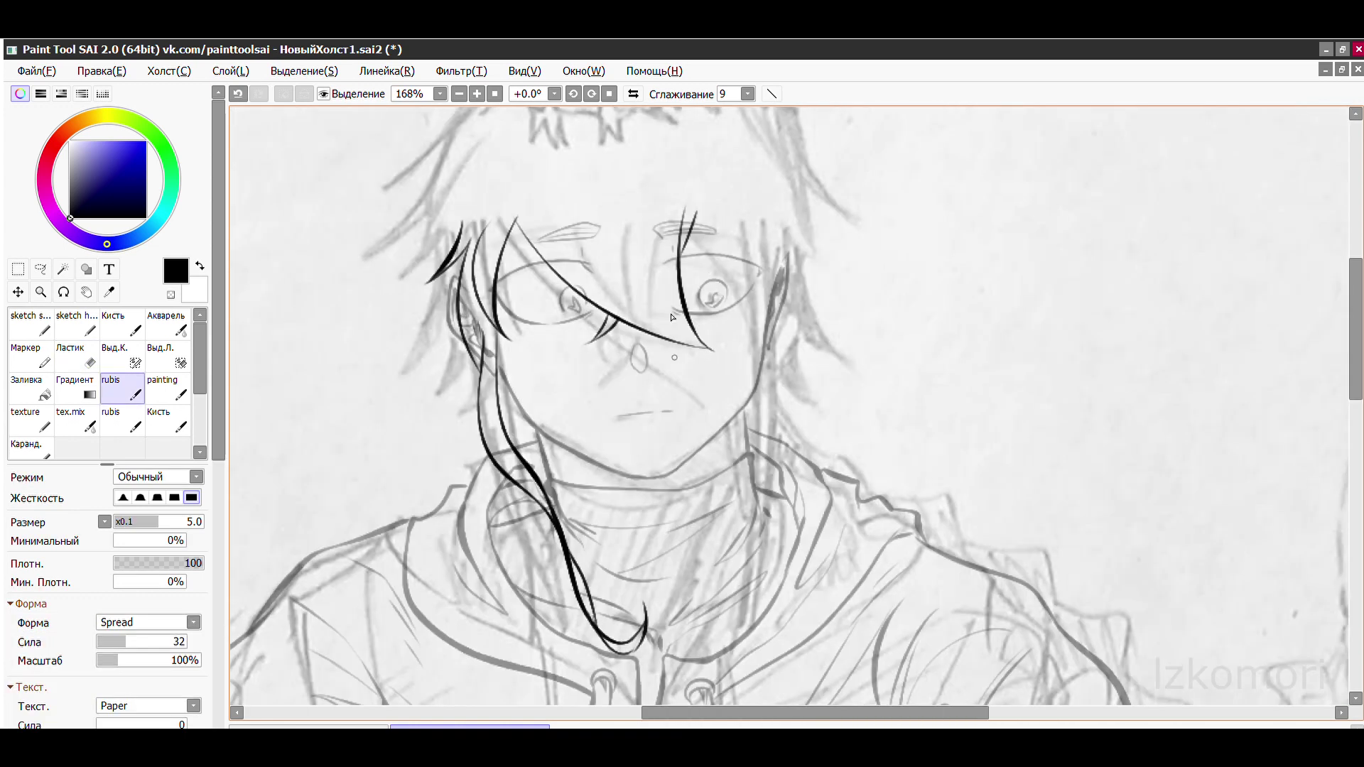
{"action": "scroll", "coordinate": [630, 356], "scroll_direction": "down", "scroll_amount": 5}
{"action": "scroll", "coordinate": [625, 355], "scroll_direction": "up", "scroll_amount": 5}
{"action": "key", "text": "e"}
{"action": "key", "text": "b"}
{"action": "scroll", "coordinate": [562, 313], "scroll_direction": "down", "scroll_amount": 5}
{"action": "scroll", "coordinate": [579, 305], "scroll_direction": "up", "scroll_amount": 3}
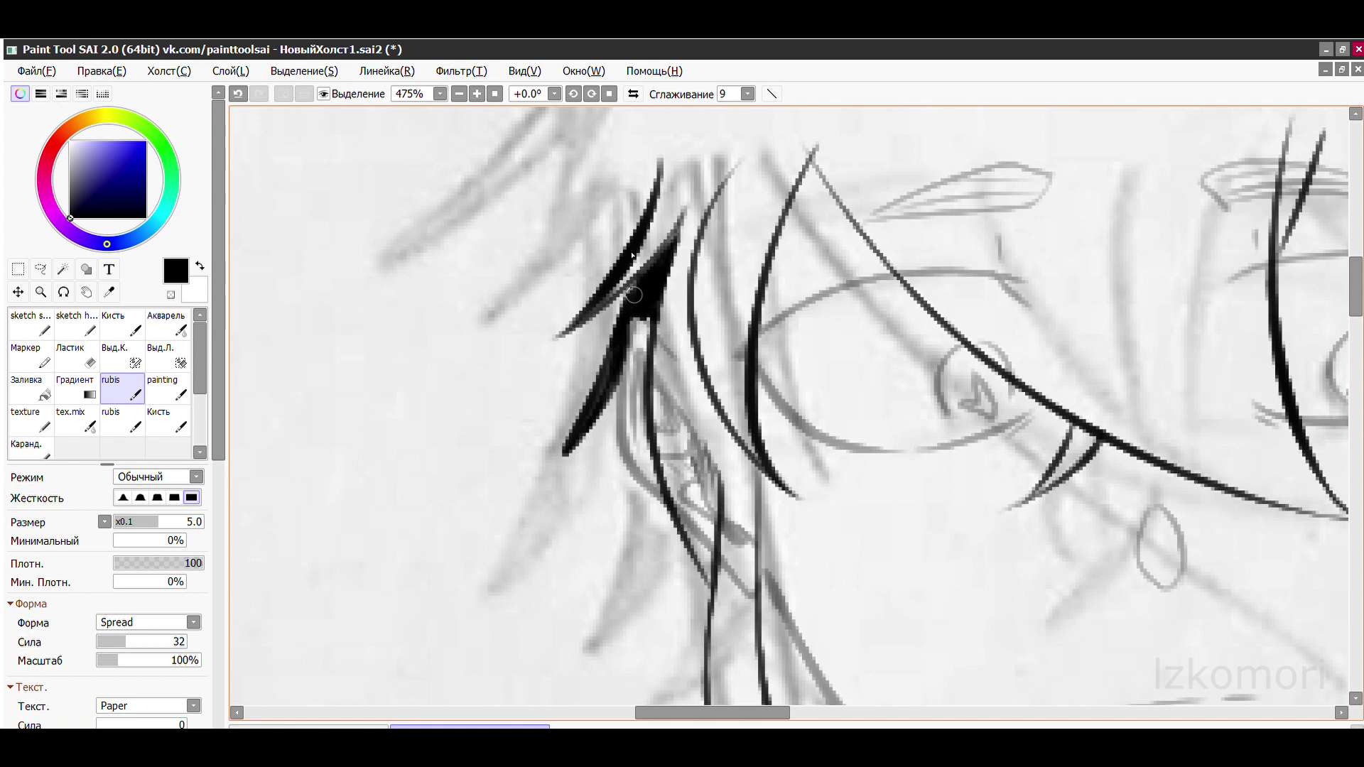
- Ink and fill a solid black pointed tuft hanging behind the left ear, tapering down and outward
{"action": "scroll", "coordinate": [662, 270], "scroll_direction": "up", "scroll_amount": 3}
{"action": "mouse_move", "coordinate": [643, 284]}
{"action": "left_mouse_down"}
{"action": "mouse_move", "coordinate": [561, 593]}
{"action": "mouse_move", "coordinate": [668, 483]}
{"action": "left_mouse_up"}
{"action": "left_click_drag", "start_coordinate": [661, 408], "coordinate": [546, 571]}
{"action": "scroll", "coordinate": [546, 571], "scroll_direction": "up", "scroll_amount": 2}
{"action": "left_click_drag", "start_coordinate": [539, 454], "coordinate": [609, 304]}
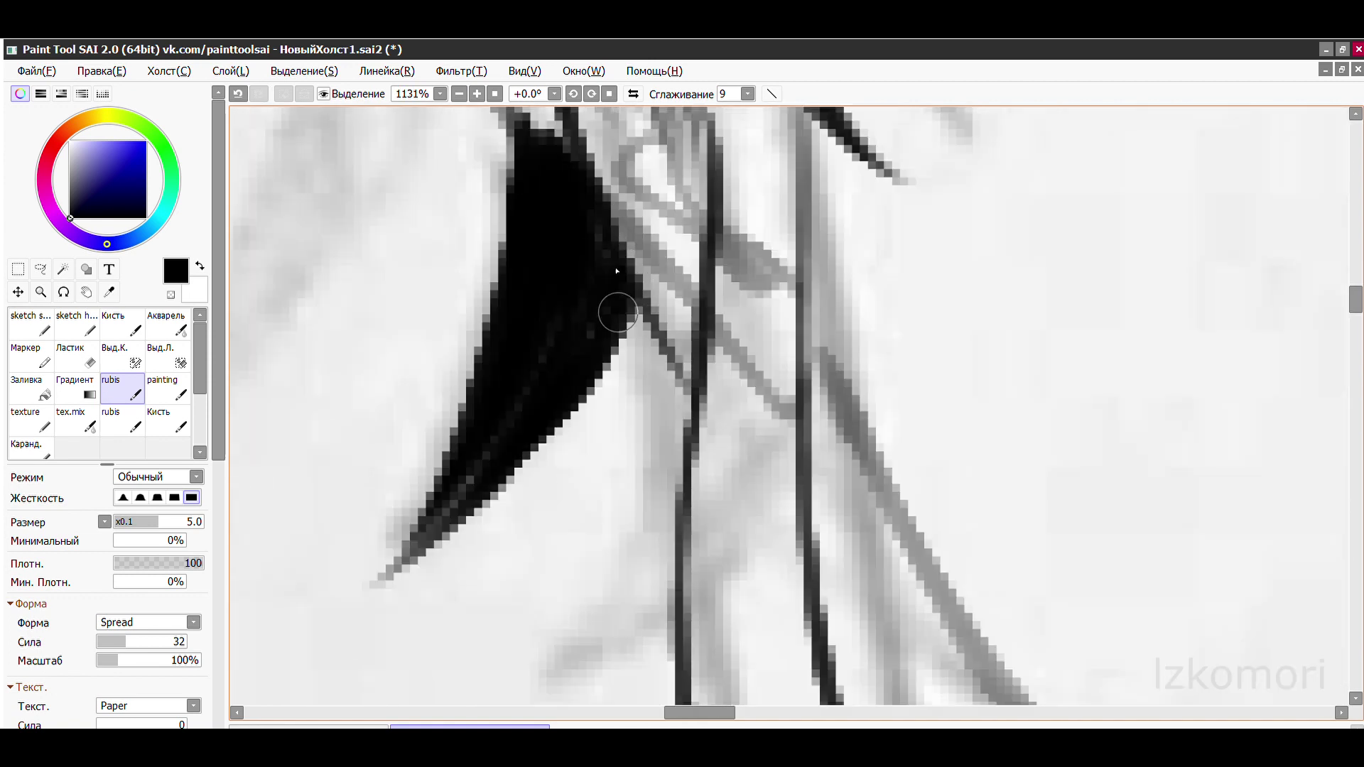
- Fill a small black crescent along the inner edge of the side lock at the left cheek
{"action": "scroll", "coordinate": [608, 304], "scroll_direction": "down", "scroll_amount": 3}
{"action": "scroll", "coordinate": [443, 242], "scroll_direction": "up", "scroll_amount": 1}
{"action": "mouse_move", "coordinate": [444, 213]}
{"action": "left_mouse_down"}
{"action": "mouse_move", "coordinate": [497, 455]}
{"action": "mouse_move", "coordinate": [490, 412]}
{"action": "left_mouse_up"}
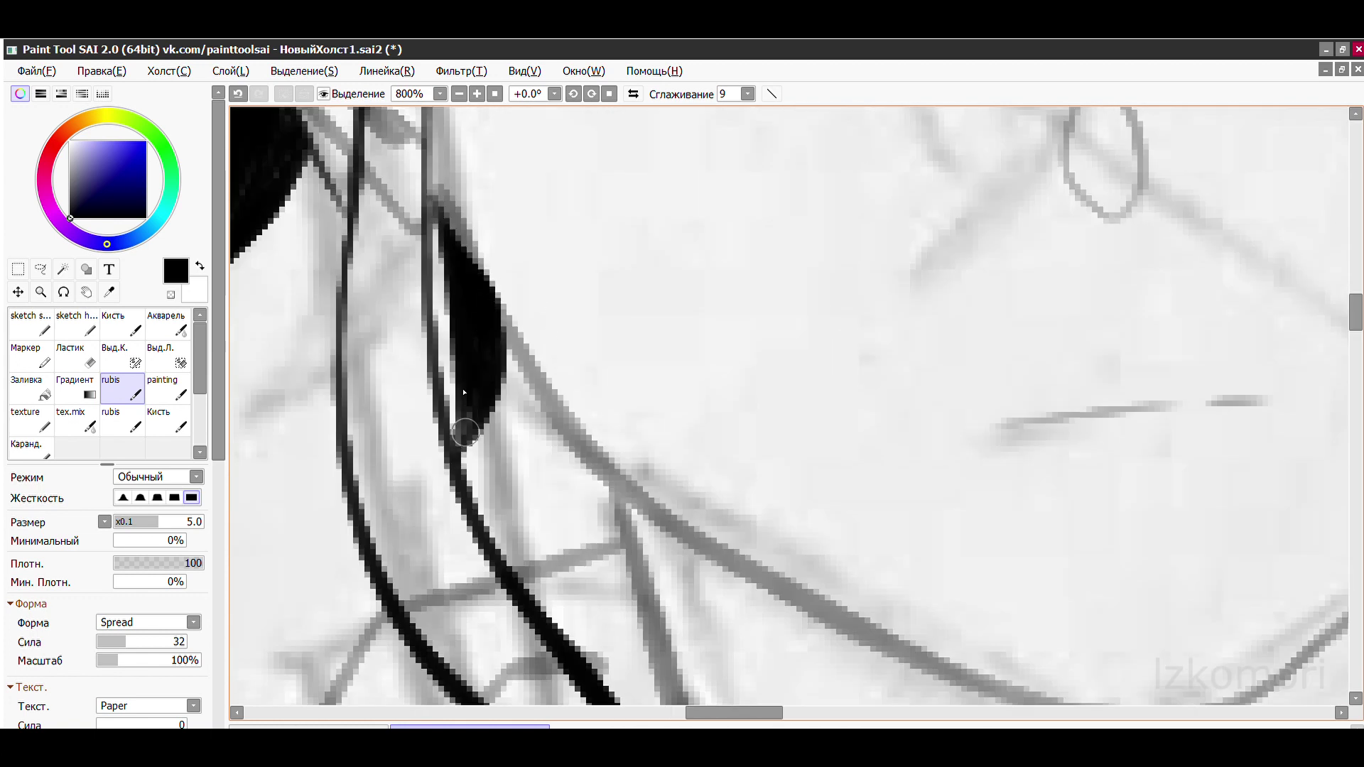
- Broaden the pointed tufts beside the left temple into solid black spikes and thicken the uppermost strand
{"action": "scroll", "coordinate": [490, 412], "scroll_direction": "down", "scroll_amount": 3}
{"action": "scroll", "coordinate": [497, 426], "scroll_direction": "up", "scroll_amount": 2}
{"action": "left_click_drag", "start_coordinate": [593, 277], "coordinate": [483, 490]}
{"action": "left_click_drag", "start_coordinate": [590, 270], "coordinate": [462, 479]}
{"action": "scroll", "coordinate": [462, 479], "scroll_direction": "down", "scroll_amount": 4}
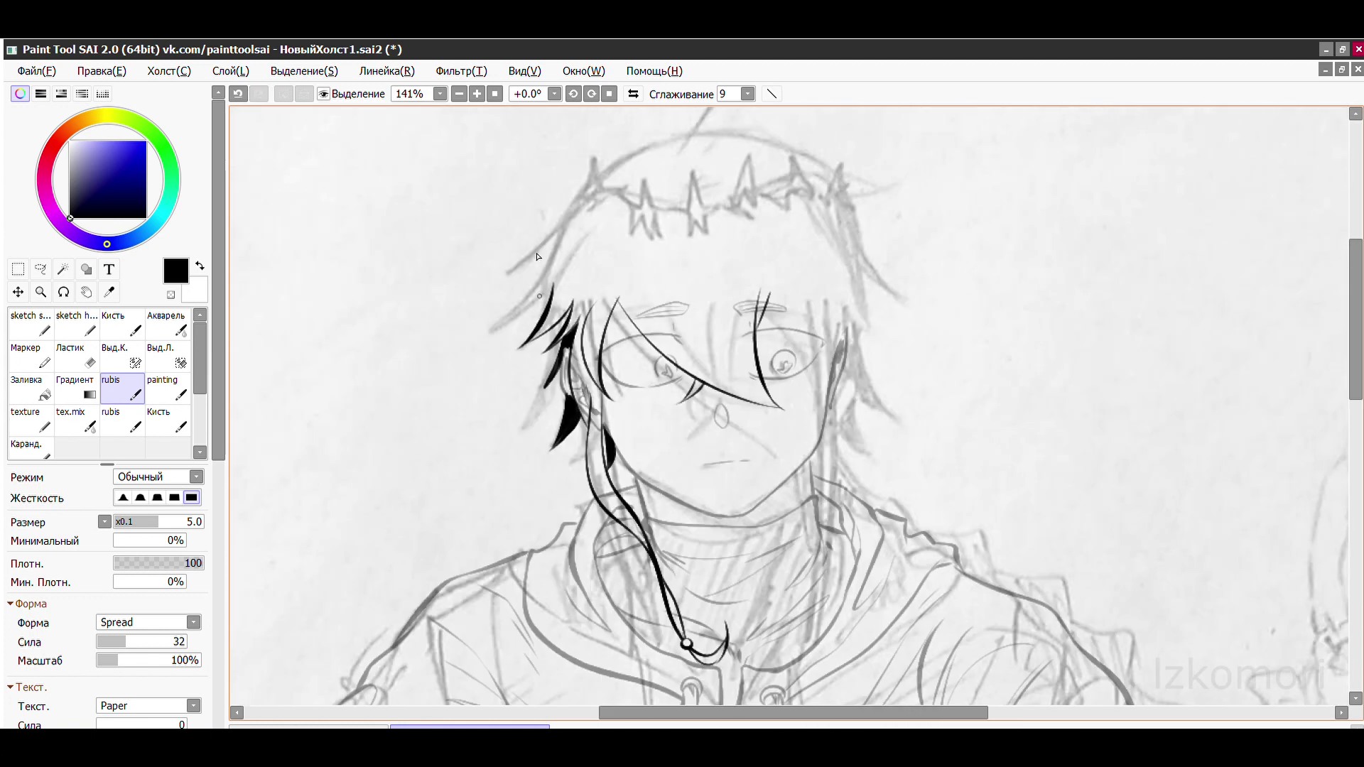
{"action": "scroll", "coordinate": [426, 487], "scroll_direction": "up", "scroll_amount": 5}
{"action": "left_click_drag", "start_coordinate": [398, 511], "coordinate": [632, 319]}
{"action": "left_click_drag", "start_coordinate": [686, 139], "coordinate": [566, 345]}
{"action": "scroll", "coordinate": [566, 344], "scroll_direction": "down", "scroll_amount": 4}
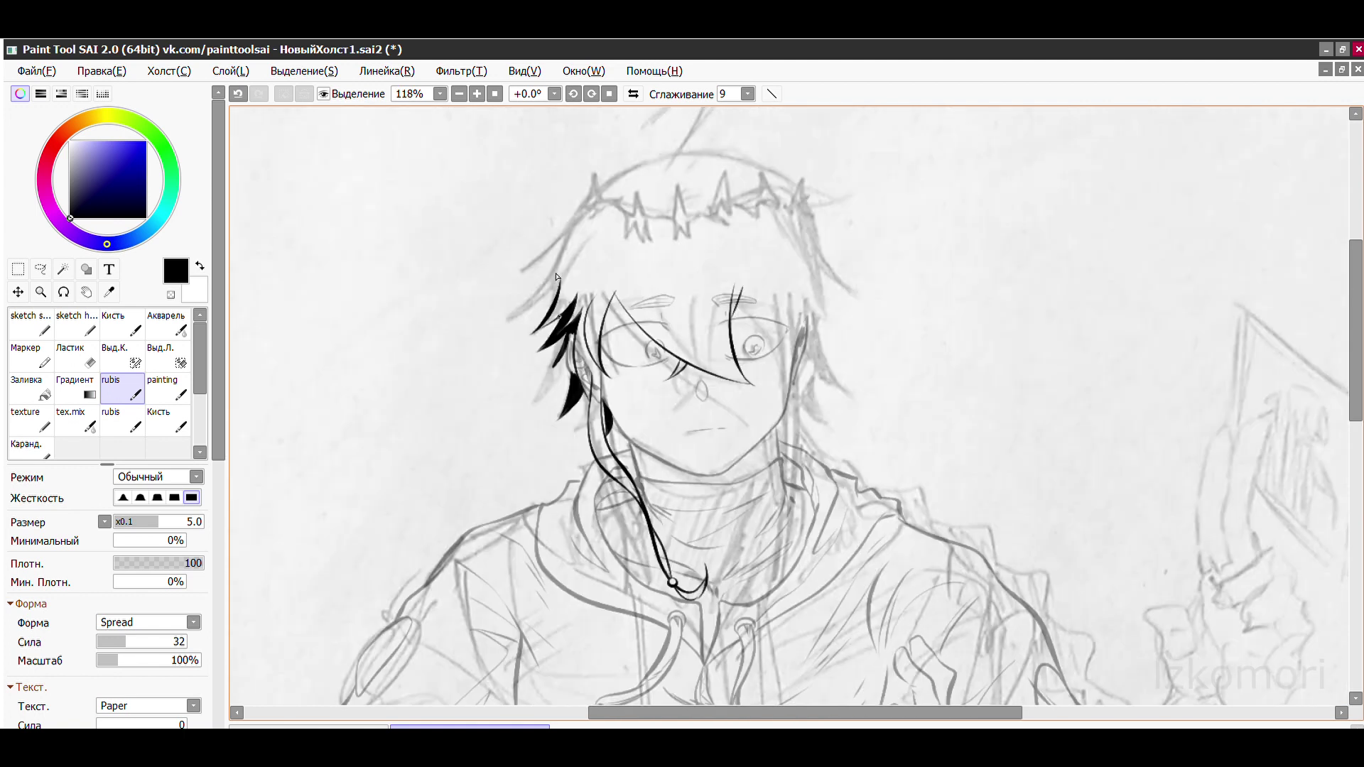
{"action": "scroll", "coordinate": [700, 274], "scroll_direction": "up", "scroll_amount": 3}
{"action": "left_click_drag", "start_coordinate": [661, 238], "coordinate": [483, 558]}
{"action": "scroll", "coordinate": [731, 167], "scroll_direction": "down", "scroll_amount": 5}
- Try double arched hair lines rising from the left side of the forehead to the jagged headband marks
{"action": "scroll", "coordinate": [665, 190], "scroll_direction": "up", "scroll_amount": 4}
{"action": "left_click_drag", "start_coordinate": [739, 238], "coordinate": [455, 422]}
{"action": "key", "text": "ctrl+z"}
{"action": "left_click_drag", "start_coordinate": [699, 254], "coordinate": [519, 422]}
{"action": "key", "text": "ctrl+z"}
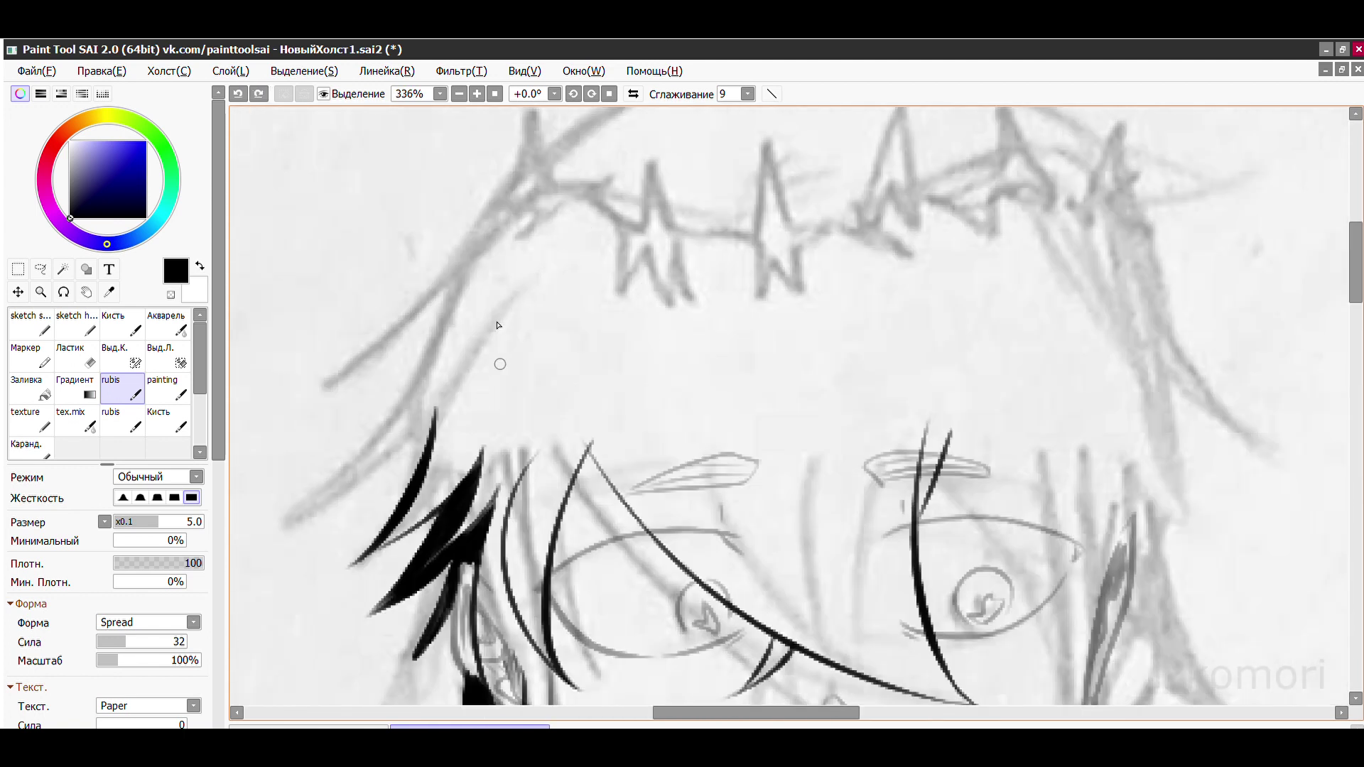
{"action": "left_click_drag", "start_coordinate": [738, 234], "coordinate": [518, 426]}
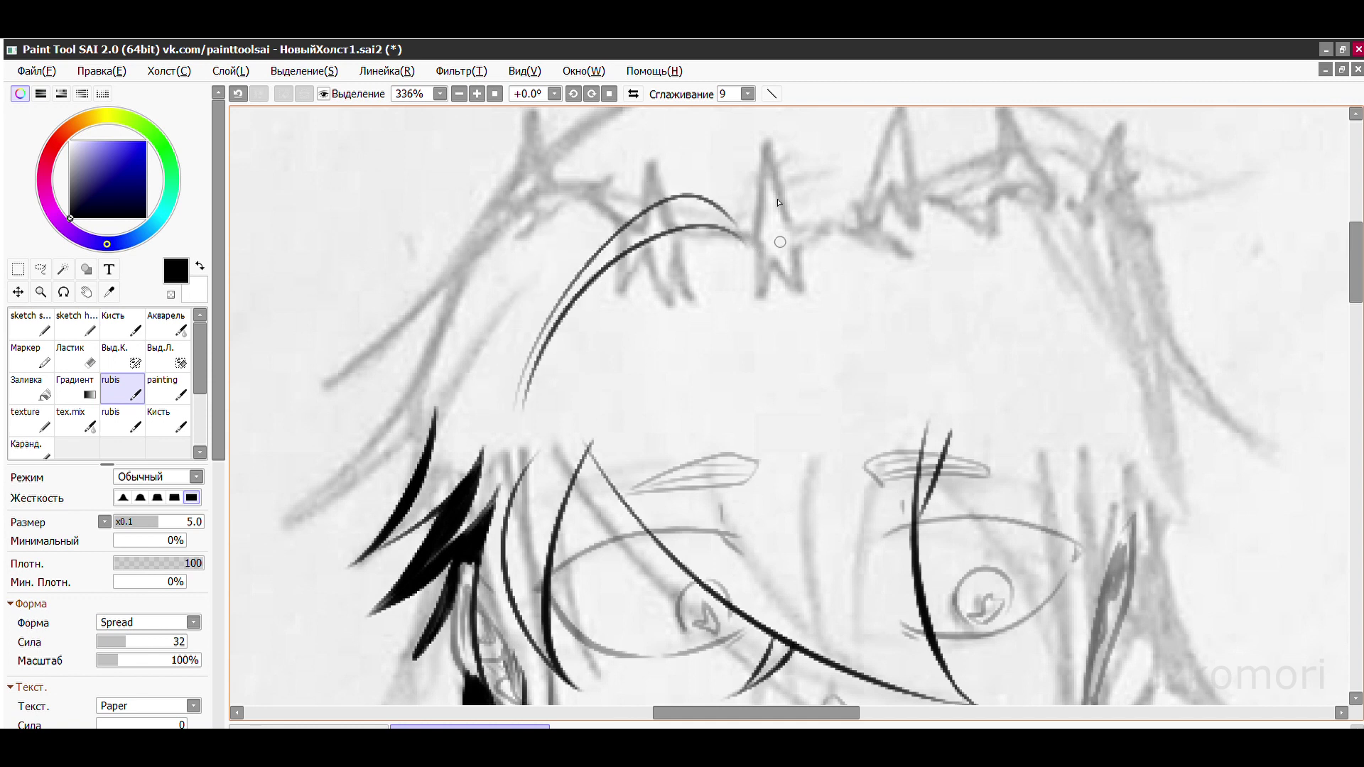
{"action": "scroll", "coordinate": [714, 240], "scroll_direction": "down", "scroll_amount": 1}
{"action": "scroll", "coordinate": [864, 292], "scroll_direction": "down", "scroll_amount": 3}
{"action": "scroll", "coordinate": [661, 227], "scroll_direction": "up", "scroll_amount": 4}
{"action": "key", "text": "ctrl+z"}
{"action": "key", "text": "ctrl+z"}
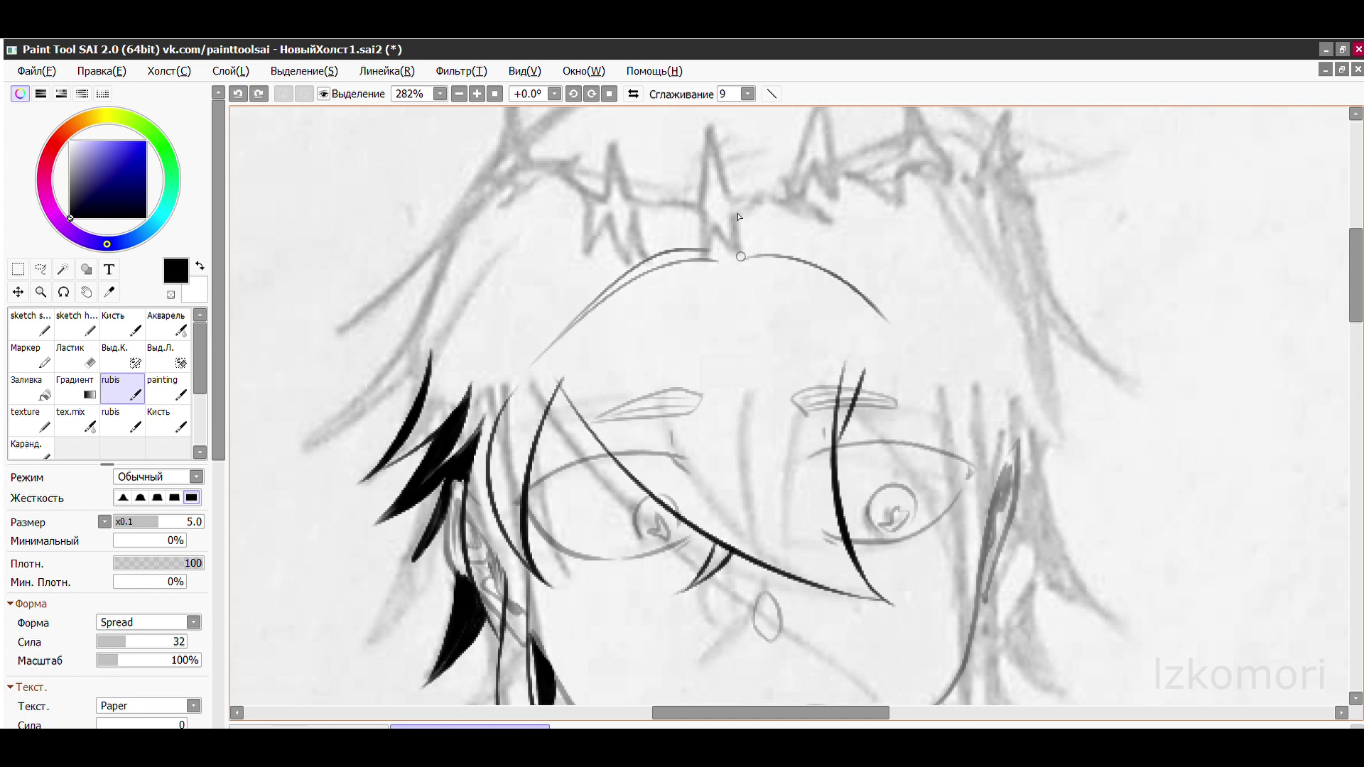
- Try a flatter arch from the left side of the forehead to the middle mark of the jagged headband
{"action": "scroll", "coordinate": [927, 233], "scroll_direction": "down", "scroll_amount": 2}
{"action": "scroll", "coordinate": [710, 241], "scroll_direction": "up", "scroll_amount": 3}
{"action": "left_click_drag", "start_coordinate": [814, 248], "coordinate": [541, 348]}
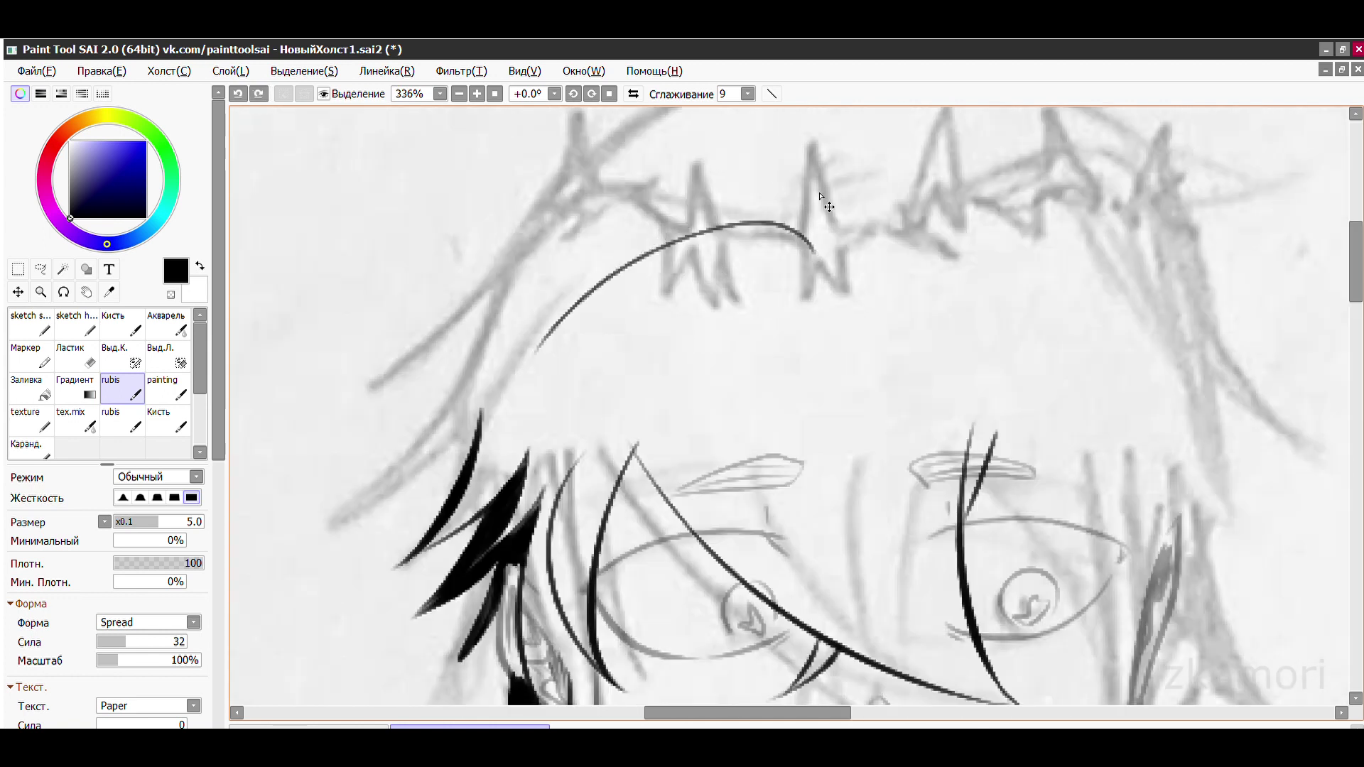
{"action": "scroll", "coordinate": [668, 183], "scroll_direction": "down", "scroll_amount": 3}
{"action": "scroll", "coordinate": [540, 284], "scroll_direction": "up", "scroll_amount": 4}
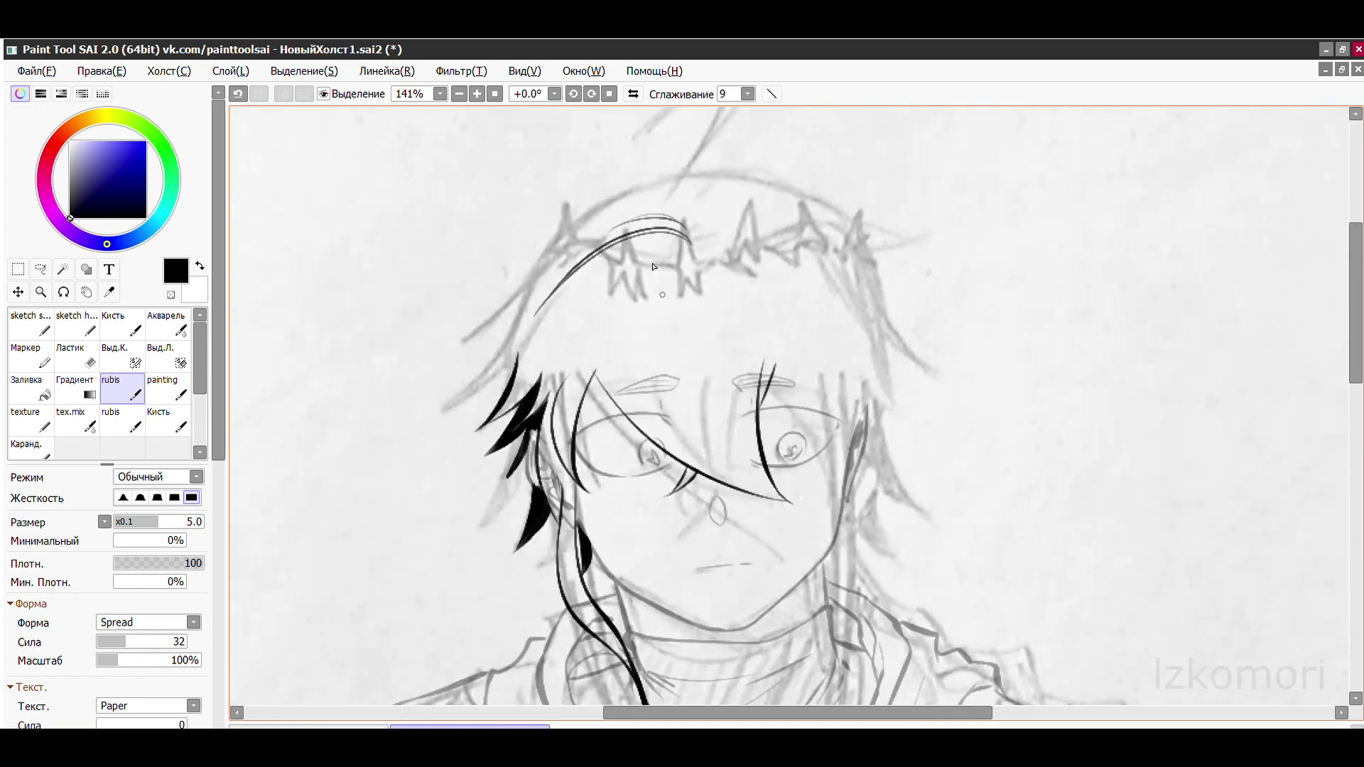
{"action": "key", "text": "ctrl+z"}
{"action": "key", "text": "ctrl+z"}
- Ink the head's outer contour as bold arcs from the left temple over the crown and down the right side
{"action": "scroll", "coordinate": [782, 284], "scroll_direction": "down", "scroll_amount": 7}
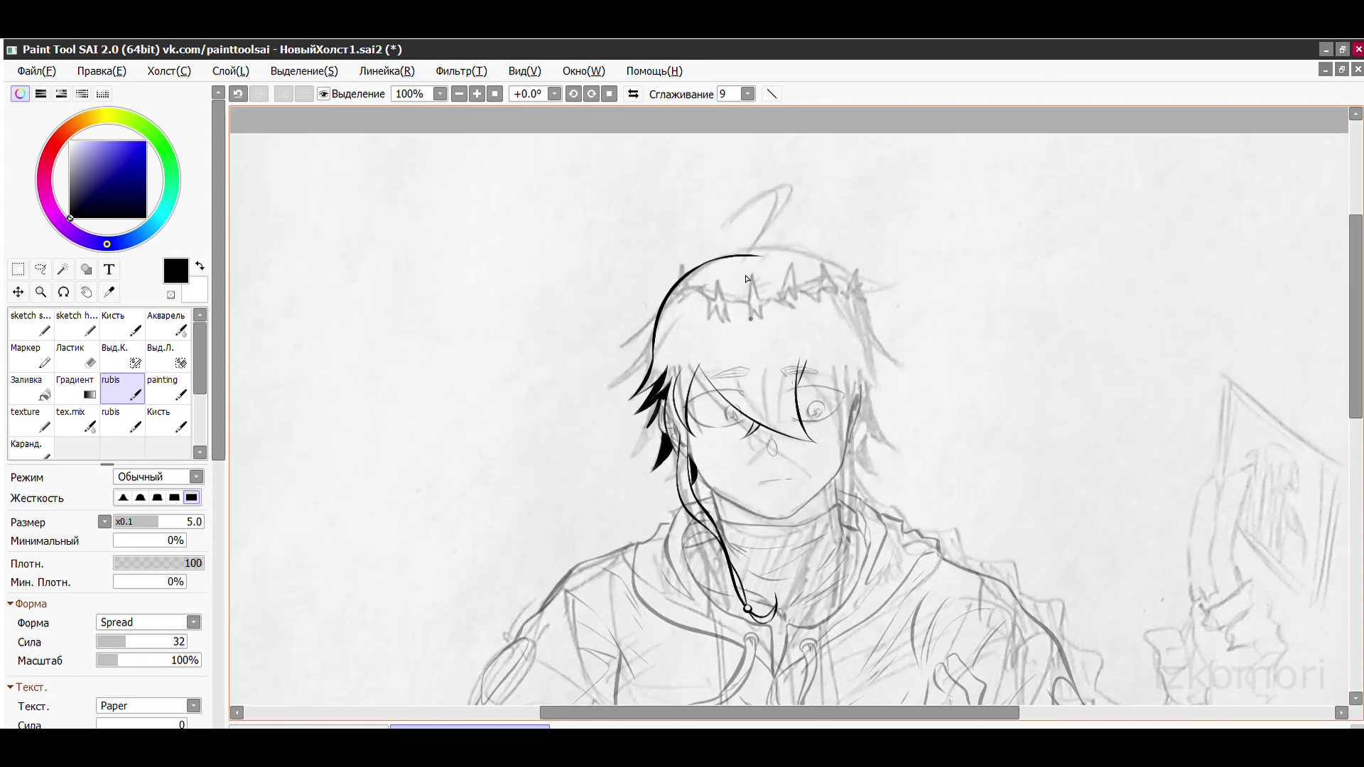
{"action": "scroll", "coordinate": [533, 371], "scroll_direction": "up", "scroll_amount": 4}
{"action": "key", "text": "ctrl+z"}
{"action": "scroll", "coordinate": [984, 226], "scroll_direction": "down", "scroll_amount": 4}
{"action": "scroll", "coordinate": [685, 255], "scroll_direction": "up", "scroll_amount": 4}
{"action": "key", "text": "ctrl+z"}
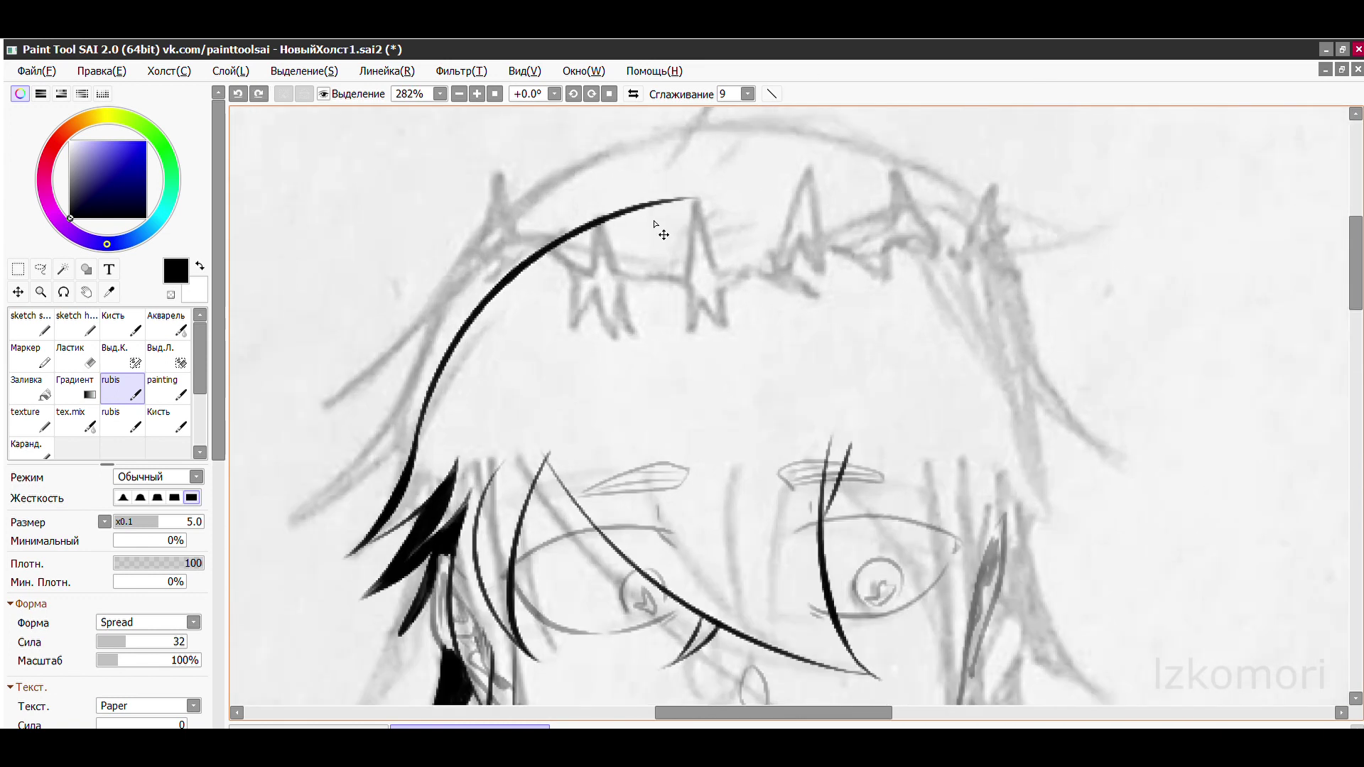
{"action": "left_click_drag", "start_coordinate": [746, 152], "coordinate": [1012, 409]}
{"action": "scroll", "coordinate": [1013, 408], "scroll_direction": "down", "scroll_amount": 4}
{"action": "scroll", "coordinate": [539, 461], "scroll_direction": "up", "scroll_amount": 5}
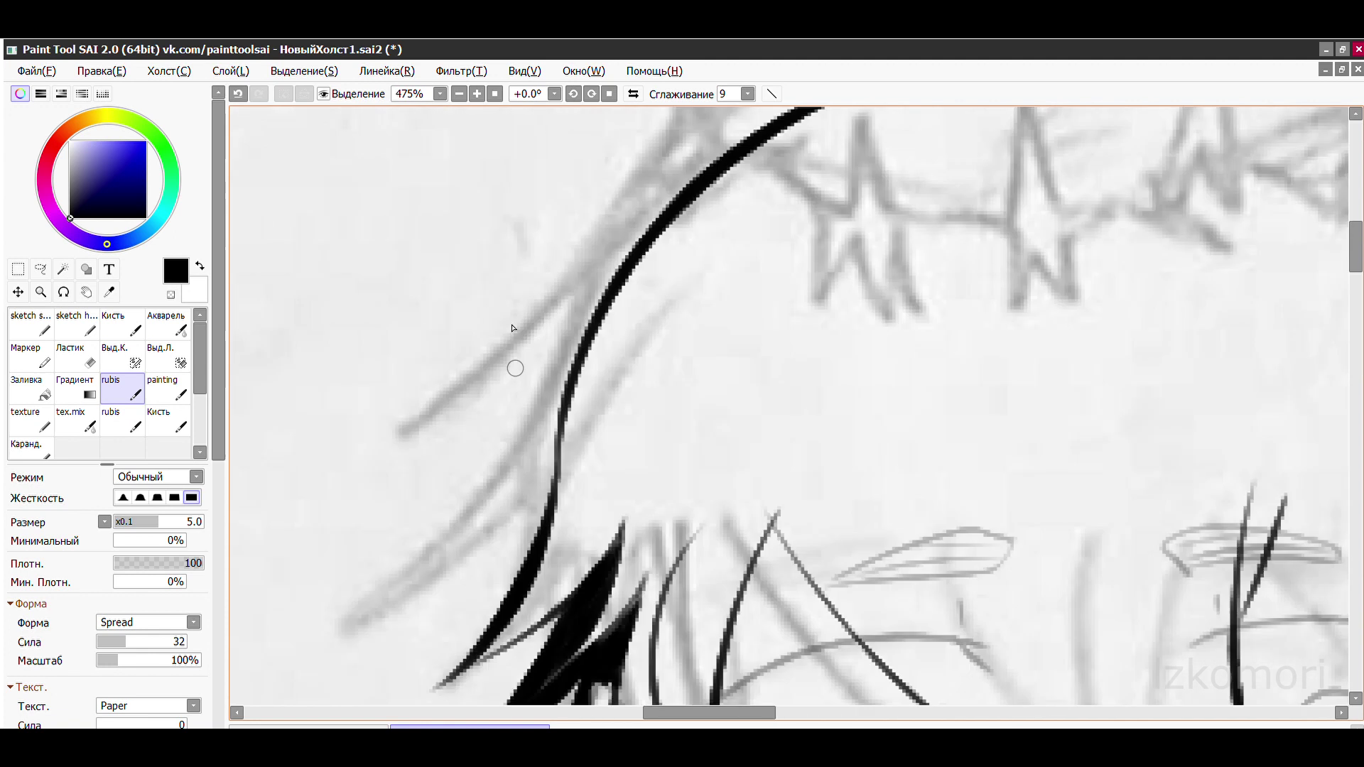
- Redraw the lower end of the left head contour as a curled lock meeting the temple tuft, with a thin inner line
{"action": "key", "text": "ctrl+z"}
{"action": "mouse_move", "coordinate": [593, 377]}
{"action": "left_mouse_down"}
{"action": "mouse_move", "coordinate": [543, 493]}
{"action": "mouse_move", "coordinate": [532, 332]}
{"action": "left_mouse_up"}
{"action": "scroll", "coordinate": [542, 494], "scroll_direction": "down", "scroll_amount": 4}
{"action": "scroll", "coordinate": [532, 332], "scroll_direction": "up", "scroll_amount": 4}
{"action": "key", "text": "ctrl+z"}
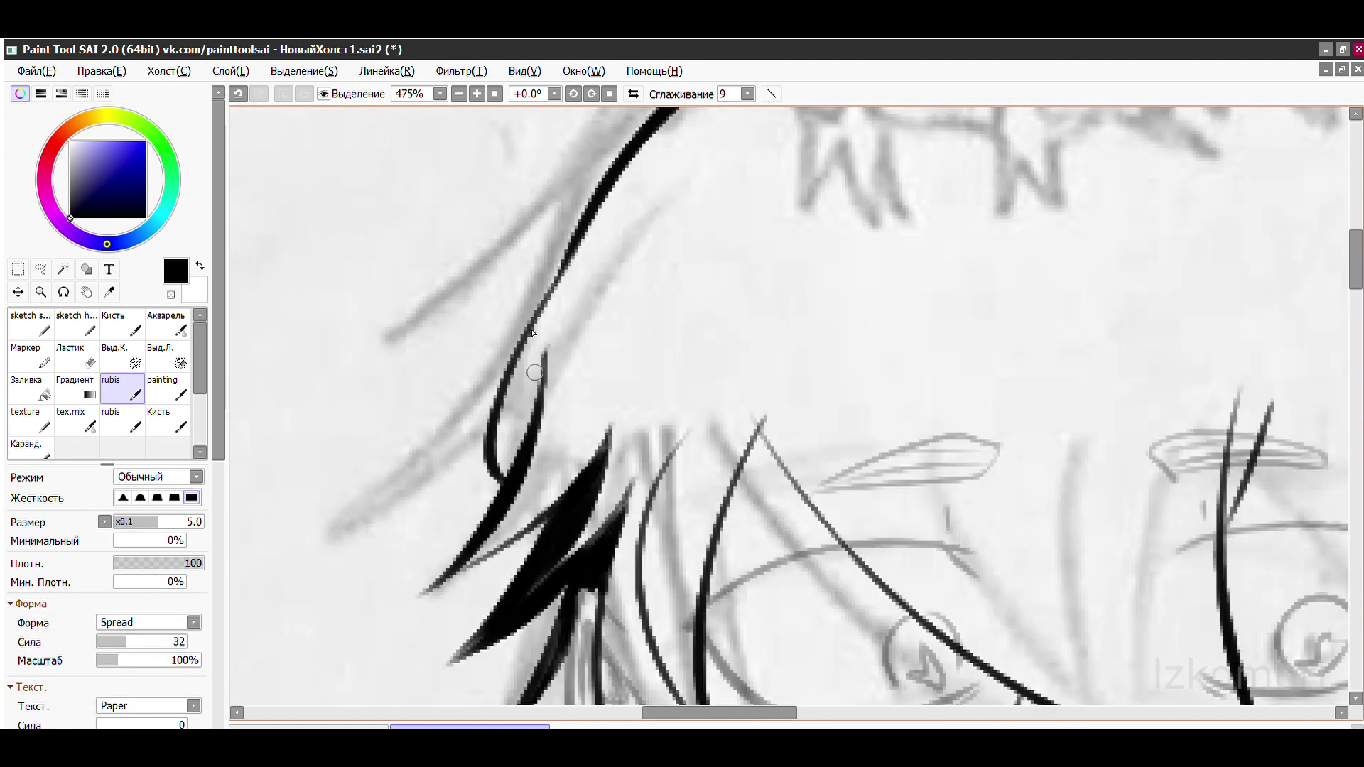
{"action": "scroll", "coordinate": [576, 289], "scroll_direction": "down", "scroll_amount": 4}
{"action": "scroll", "coordinate": [624, 228], "scroll_direction": "up", "scroll_amount": 4}
{"action": "key", "text": "ctrl+z"}
{"action": "scroll", "coordinate": [497, 167], "scroll_direction": "down", "scroll_amount": 4}
{"action": "scroll", "coordinate": [570, 139], "scroll_direction": "up", "scroll_amount": 5}
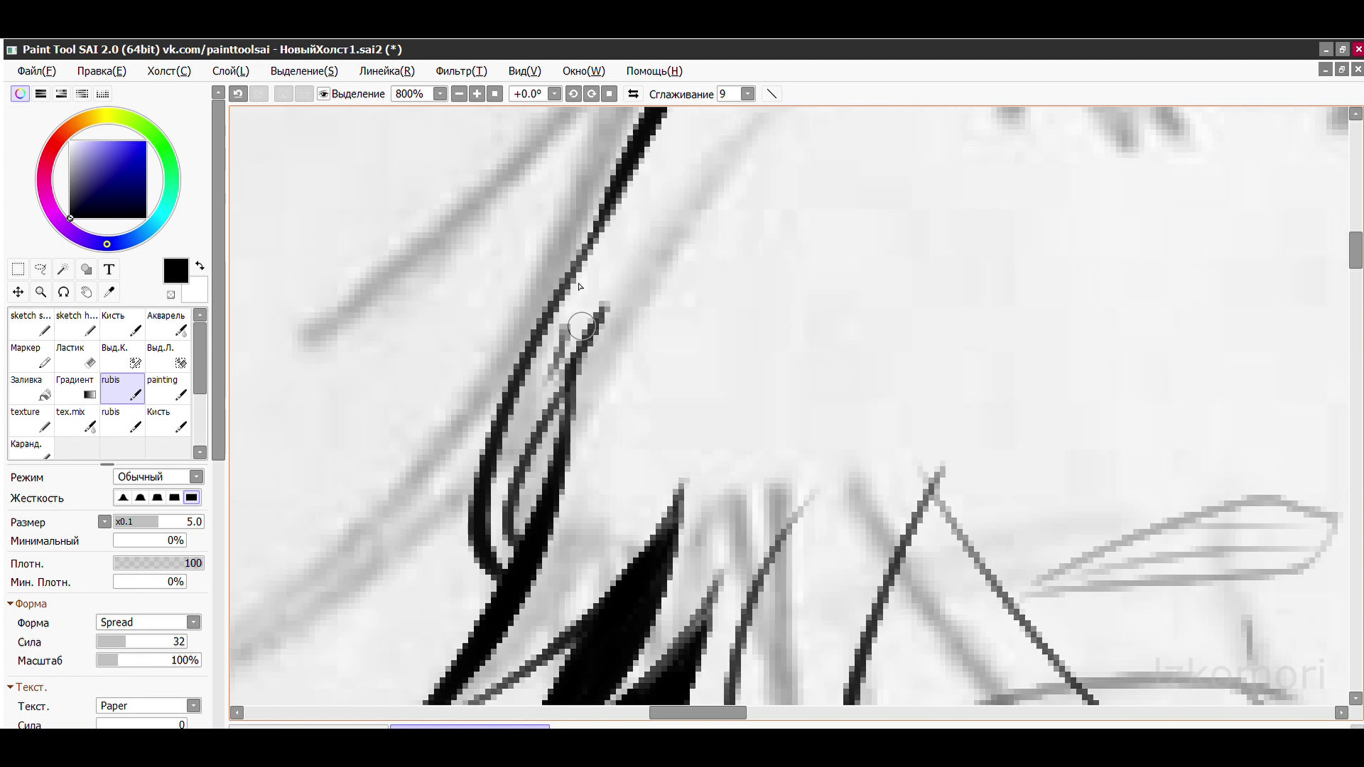
{"action": "scroll", "coordinate": [579, 286], "scroll_direction": "down", "scroll_amount": 5}
{"action": "scroll", "coordinate": [572, 268], "scroll_direction": "up", "scroll_amount": 2}
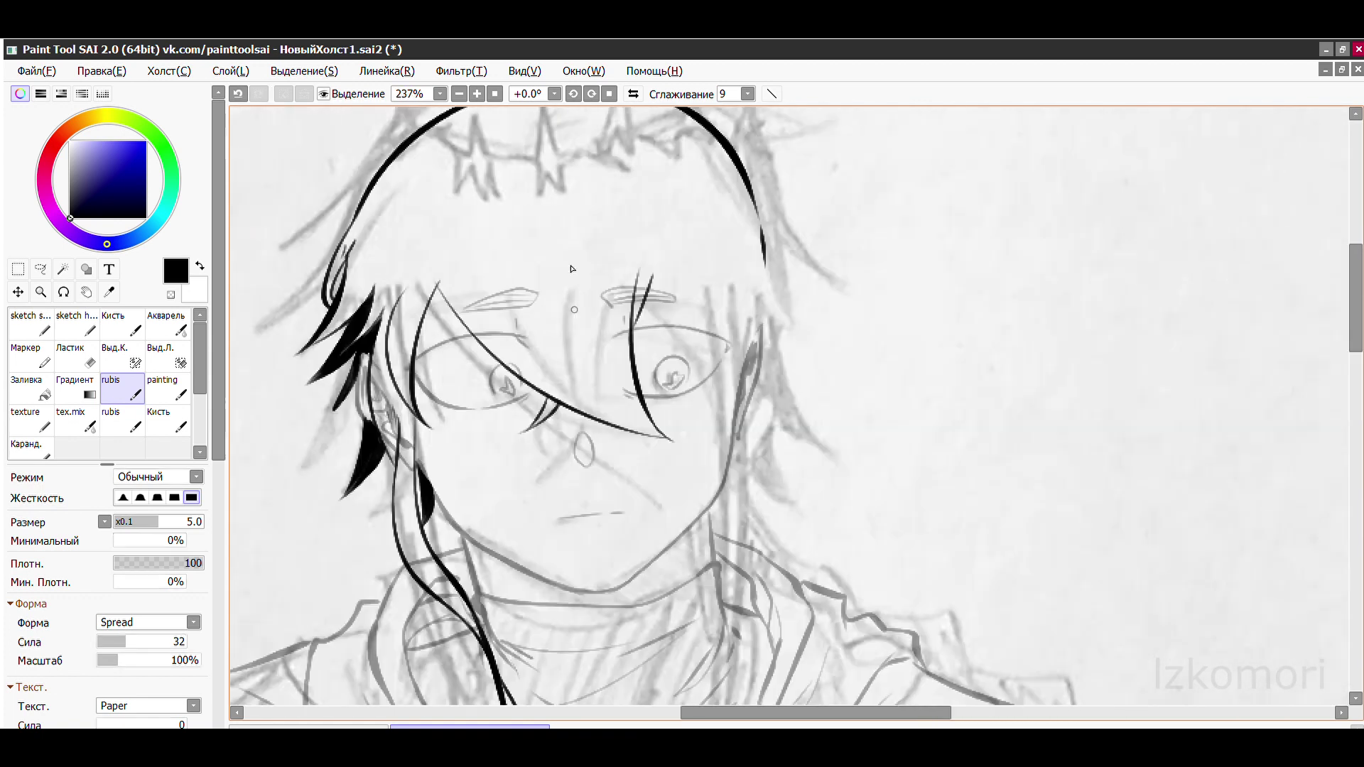
- Try erasing the central fringe strands and replacing them with a V-shaped fringe that meets above the nose
{"action": "scroll", "coordinate": [572, 269], "scroll_direction": "up", "scroll_amount": 1}
{"action": "key", "text": "e"}
{"action": "key", "text": "ctrl+z"}
{"action": "key", "text": "ctrl+z"}
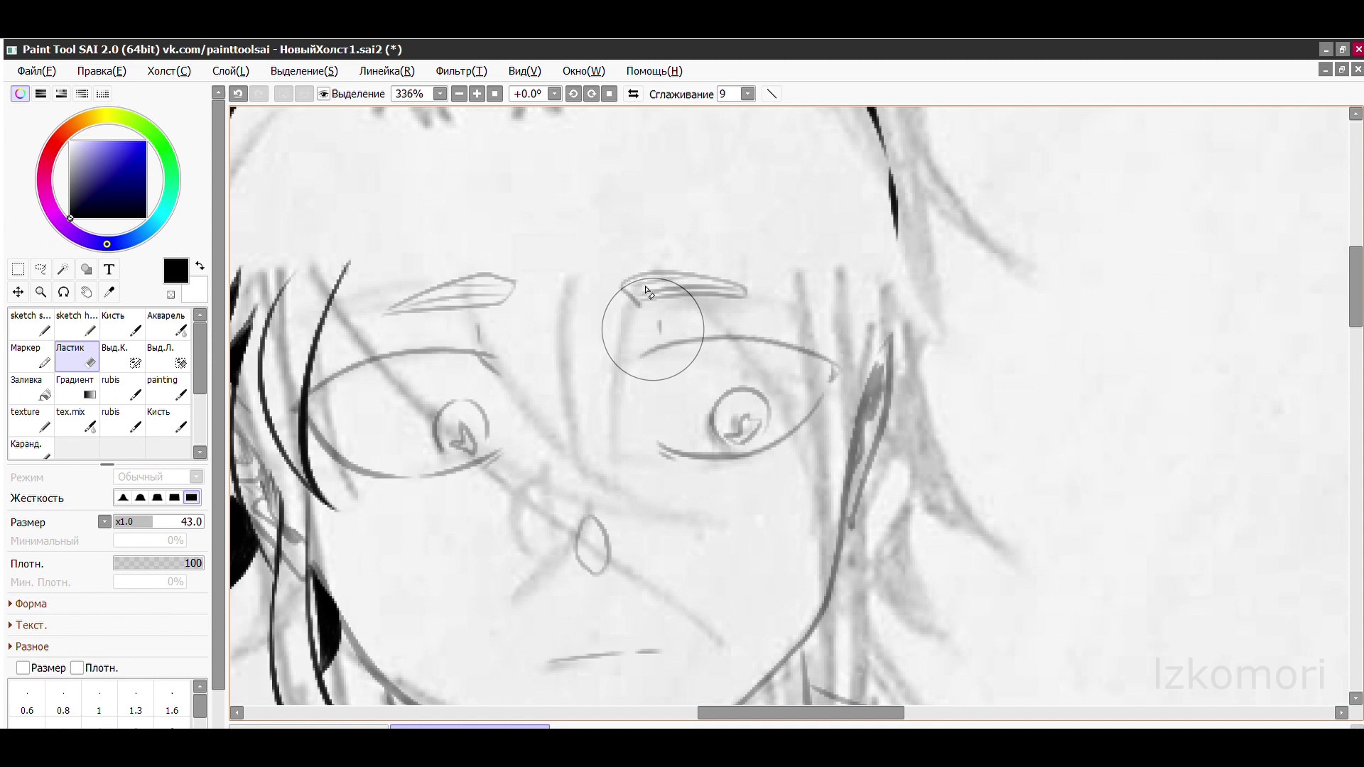
{"action": "left_click", "coordinate": [122, 388]}
{"action": "left_click_drag", "start_coordinate": [382, 248], "coordinate": [660, 529]}
{"action": "left_click_drag", "start_coordinate": [538, 299], "coordinate": [699, 507]}
{"action": "scroll", "coordinate": [702, 199], "scroll_direction": "down", "scroll_amount": 6}
{"action": "scroll", "coordinate": [599, 344], "scroll_direction": "up", "scroll_amount": 5}
{"action": "key", "text": "ctrl+z"}
{"action": "key", "text": "ctrl+z"}
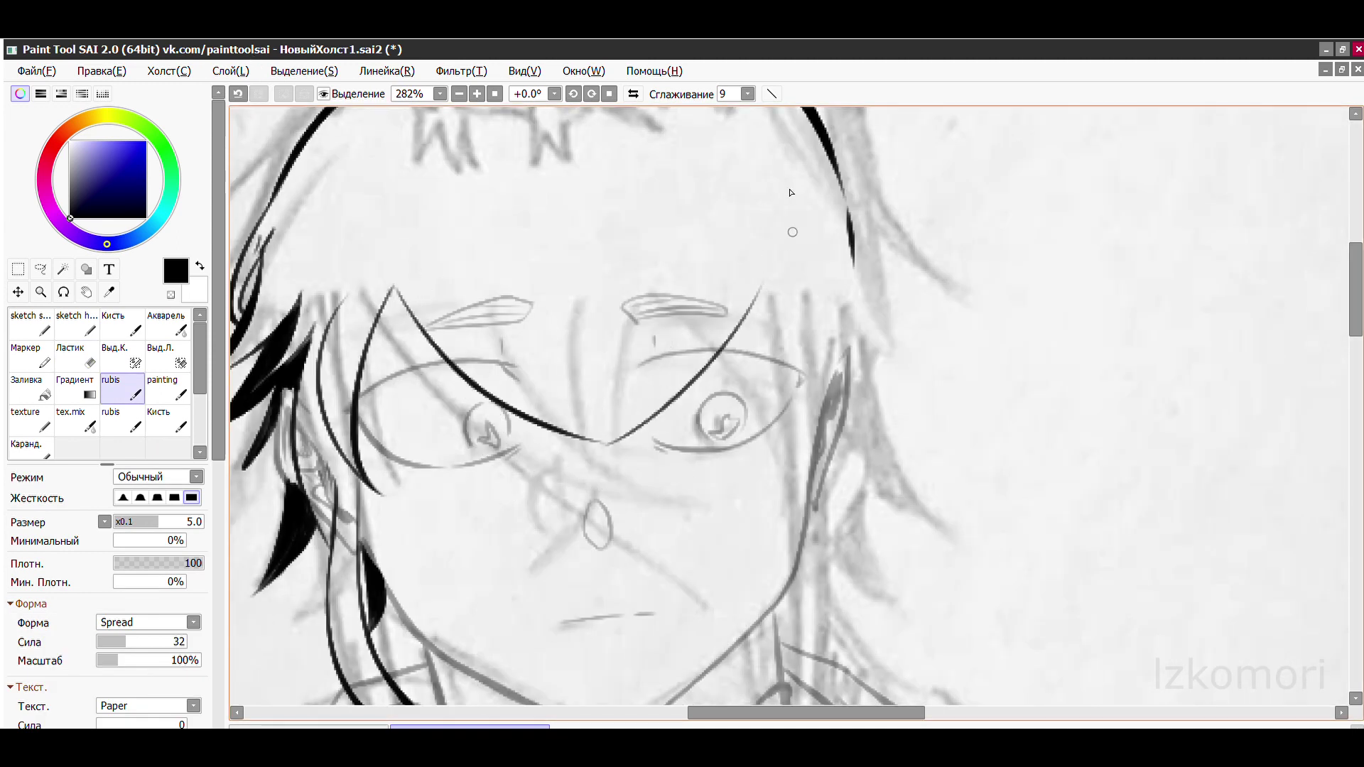
{"action": "key", "text": "ctrl+z"}
- Try an M-shaped hair contour across the forehead above both eyebrows
{"action": "scroll", "coordinate": [790, 193], "scroll_direction": "down", "scroll_amount": 8}
{"action": "scroll", "coordinate": [411, 228], "scroll_direction": "up", "scroll_amount": 10}
{"action": "mouse_move", "coordinate": [398, 274]}
{"action": "left_mouse_down"}
{"action": "mouse_move", "coordinate": [655, 233]}
{"action": "mouse_move", "coordinate": [952, 255]}
{"action": "left_mouse_up"}
{"action": "scroll", "coordinate": [596, 183], "scroll_direction": "down", "scroll_amount": 5}
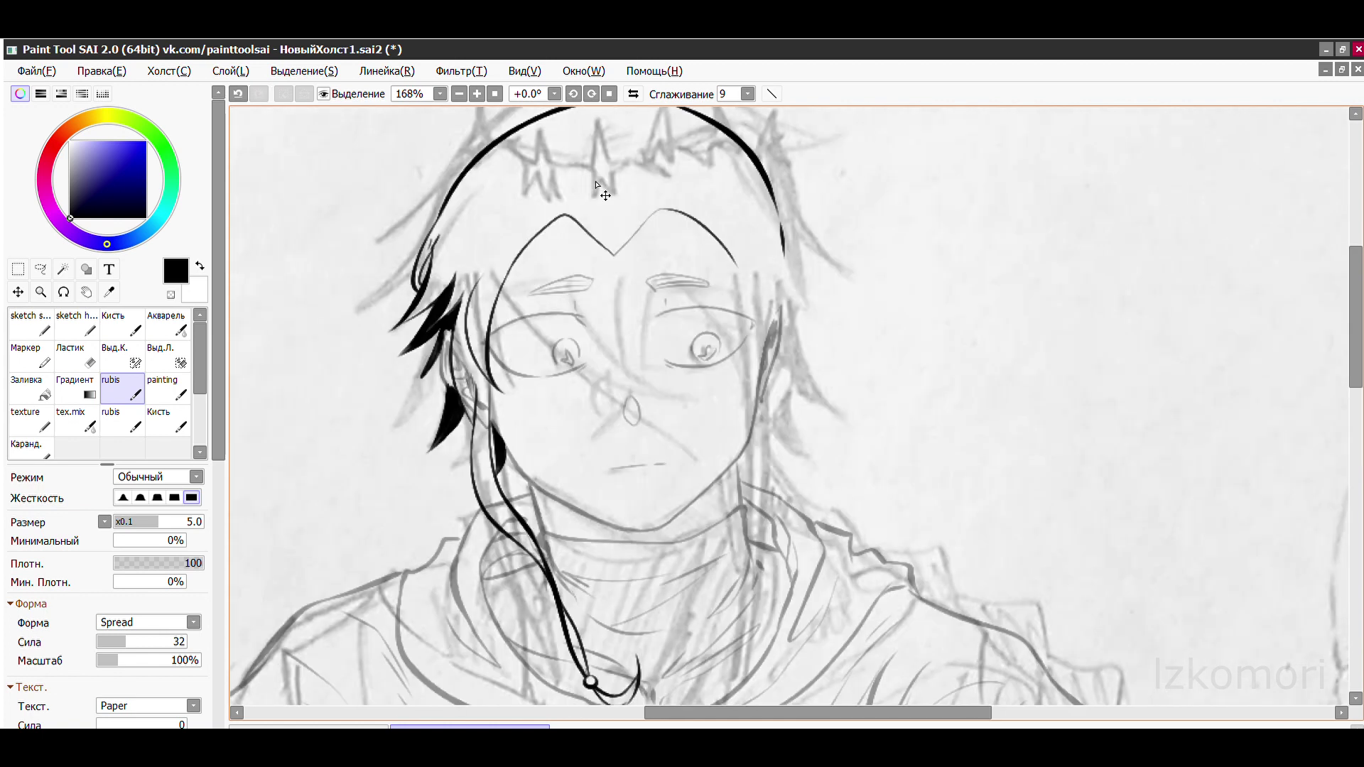
{"action": "scroll", "coordinate": [595, 183], "scroll_direction": "up", "scroll_amount": 3}
{"action": "key", "text": "ctrl+z"}
{"action": "left_click_drag", "start_coordinate": [509, 287], "coordinate": [668, 430]}
{"action": "scroll", "coordinate": [921, 328], "scroll_direction": "up", "scroll_amount": 1}
{"action": "key", "text": "ctrl+z"}
{"action": "mouse_move", "coordinate": [365, 222]}
{"action": "left_mouse_down"}
{"action": "mouse_move", "coordinate": [824, 270]}
{"action": "mouse_move", "coordinate": [877, 298]}
{"action": "left_mouse_up"}
{"action": "scroll", "coordinate": [698, 161], "scroll_direction": "down", "scroll_amount": 4}
{"action": "scroll", "coordinate": [696, 122], "scroll_direction": "up", "scroll_amount": 3}
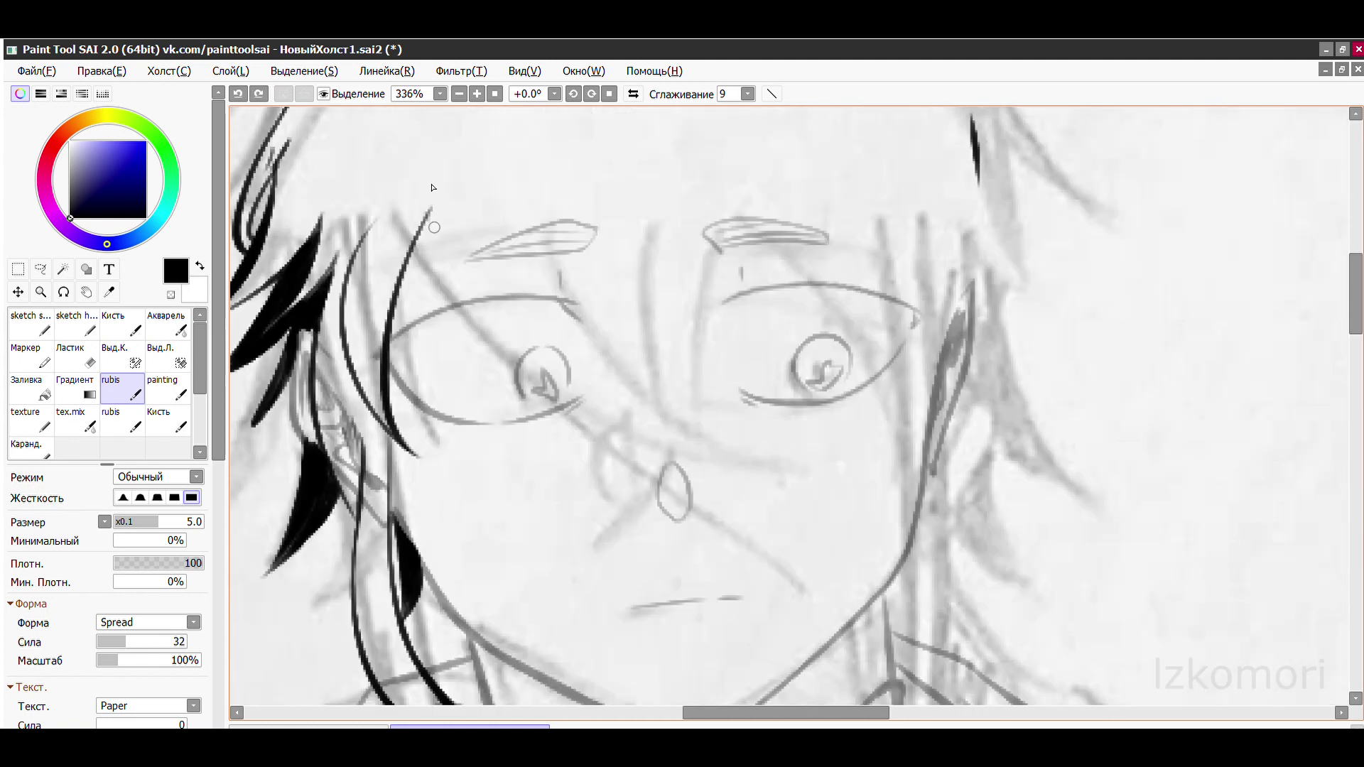
{"action": "scroll", "coordinate": [640, 177], "scroll_direction": "down", "scroll_amount": 3}
{"action": "scroll", "coordinate": [561, 224], "scroll_direction": "up", "scroll_amount": 2}
{"action": "key", "text": "ctrl+z"}
- Try a jagged fringe with small pointed tufts at the nose bridge and a long strand sweeping over the right eye
{"action": "scroll", "coordinate": [676, 305], "scroll_direction": "up", "scroll_amount": 4}
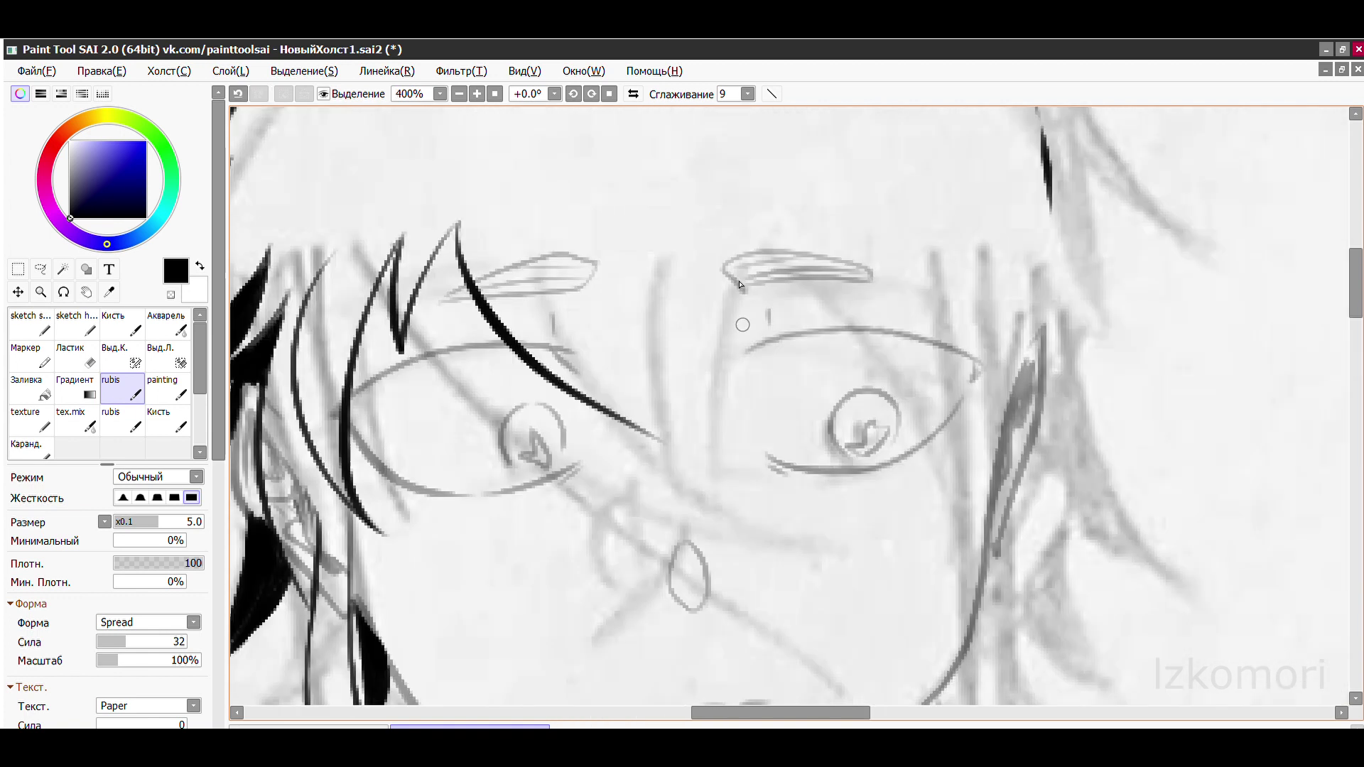
{"action": "left_click_drag", "start_coordinate": [579, 405], "coordinate": [636, 525]}
{"action": "left_click_drag", "start_coordinate": [686, 394], "coordinate": [618, 522]}
{"action": "left_click_drag", "start_coordinate": [693, 394], "coordinate": [738, 554]}
{"action": "left_click_drag", "start_coordinate": [991, 146], "coordinate": [711, 554]}
{"action": "scroll", "coordinate": [668, 275], "scroll_direction": "down", "scroll_amount": 4}
{"action": "scroll", "coordinate": [668, 276], "scroll_direction": "up", "scroll_amount": 4}
{"action": "left_click_drag", "start_coordinate": [721, 224], "coordinate": [774, 316]}
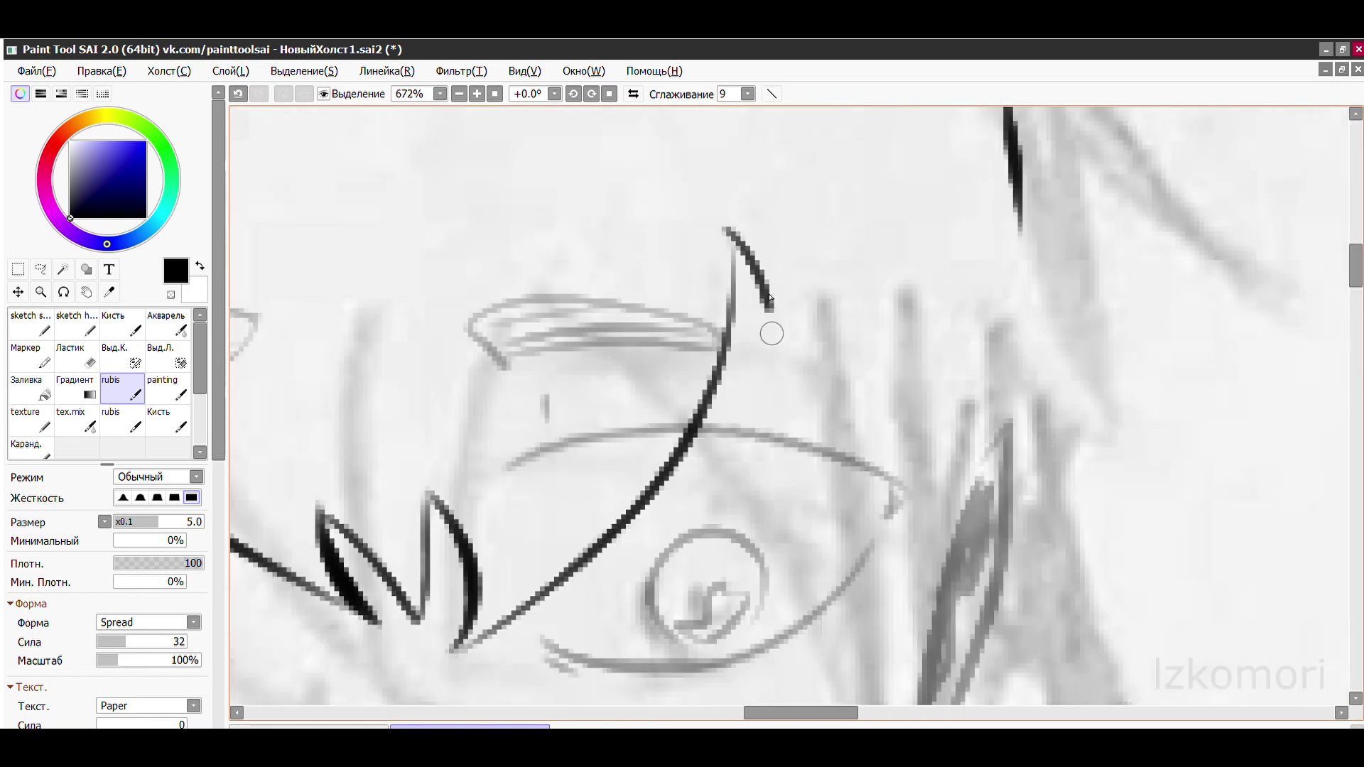
- Try another fringe strand curving outward past the right eyebrow and compare the drawing with and without it
{"action": "left_click_drag", "start_coordinate": [760, 192], "coordinate": [959, 390]}
{"action": "scroll", "coordinate": [771, 329], "scroll_direction": "down", "scroll_amount": 5}
{"action": "scroll", "coordinate": [603, 274], "scroll_direction": "up", "scroll_amount": 1}
{"action": "scroll", "coordinate": [603, 274], "scroll_direction": "up", "scroll_amount": 3}
{"action": "key", "text": "ctrl+z"}
{"action": "key", "text": "ctrl+y"}
{"action": "key", "text": "ctrl+z"}
{"action": "key", "text": "ctrl+y"}
{"action": "key", "text": "ctrl+z"}
- Try a thick diagonal fringe strand from the left eyebrow to the nose bridge and a curved strand at the right eye
{"action": "left_click_drag", "start_coordinate": [363, 293], "coordinate": [784, 471]}
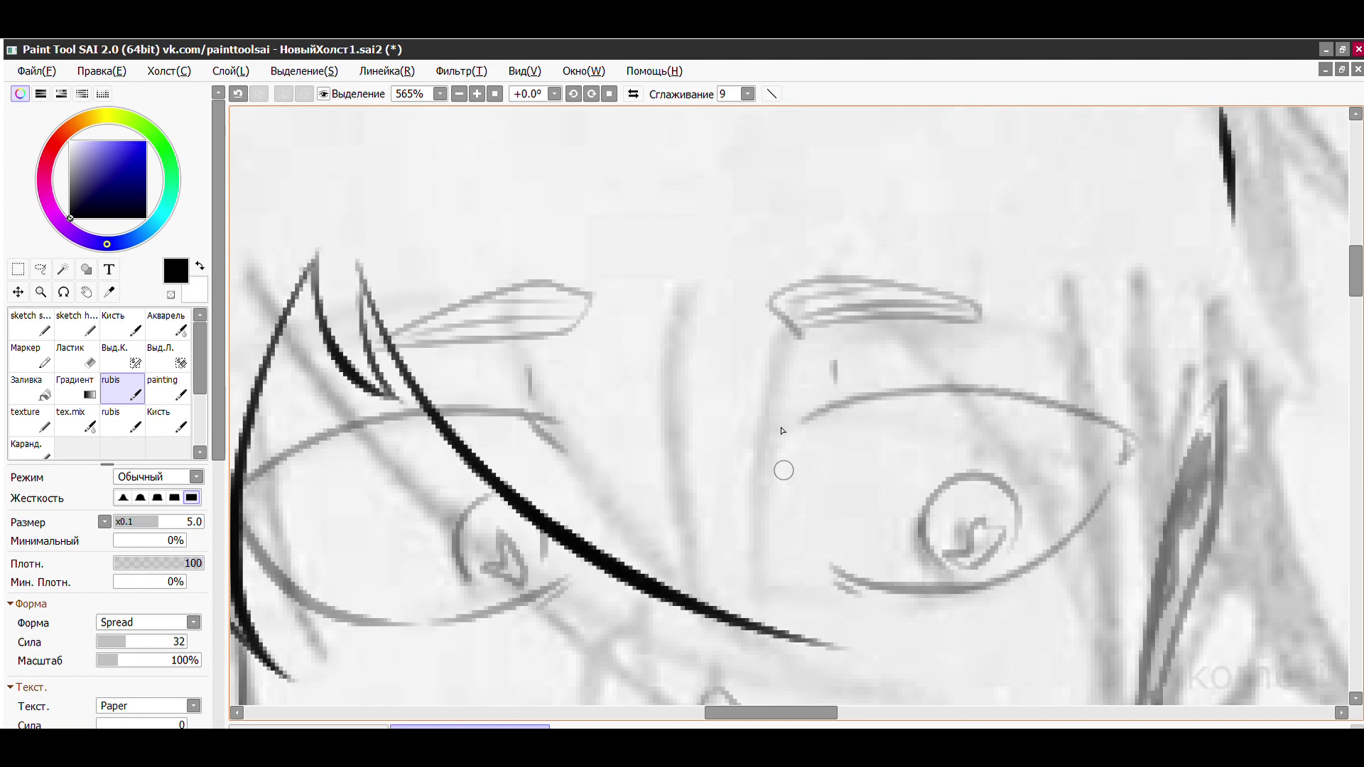
{"action": "key", "text": "ctrl+z"}
{"action": "scroll", "coordinate": [784, 471], "scroll_direction": "down", "scroll_amount": 3}
{"action": "left_click_drag", "start_coordinate": [358, 267], "coordinate": [633, 441]}
{"action": "left_click_drag", "start_coordinate": [682, 242], "coordinate": [639, 441]}
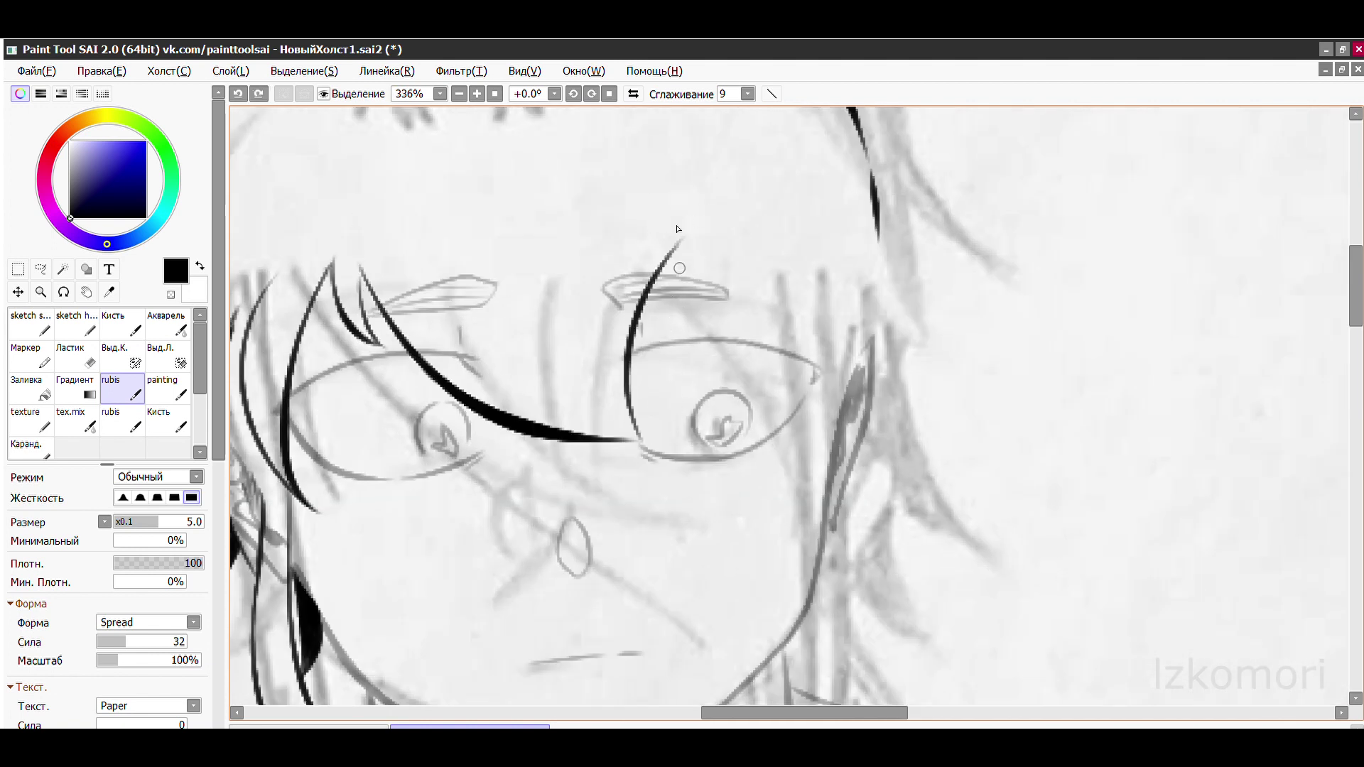
{"action": "scroll", "coordinate": [554, 298], "scroll_direction": "down", "scroll_amount": 5}
{"action": "scroll", "coordinate": [518, 277], "scroll_direction": "up", "scroll_amount": 4}
{"action": "left_click_drag", "start_coordinate": [456, 289], "coordinate": [693, 498]}
{"action": "scroll", "coordinate": [518, 277], "scroll_direction": "down", "scroll_amount": 5}
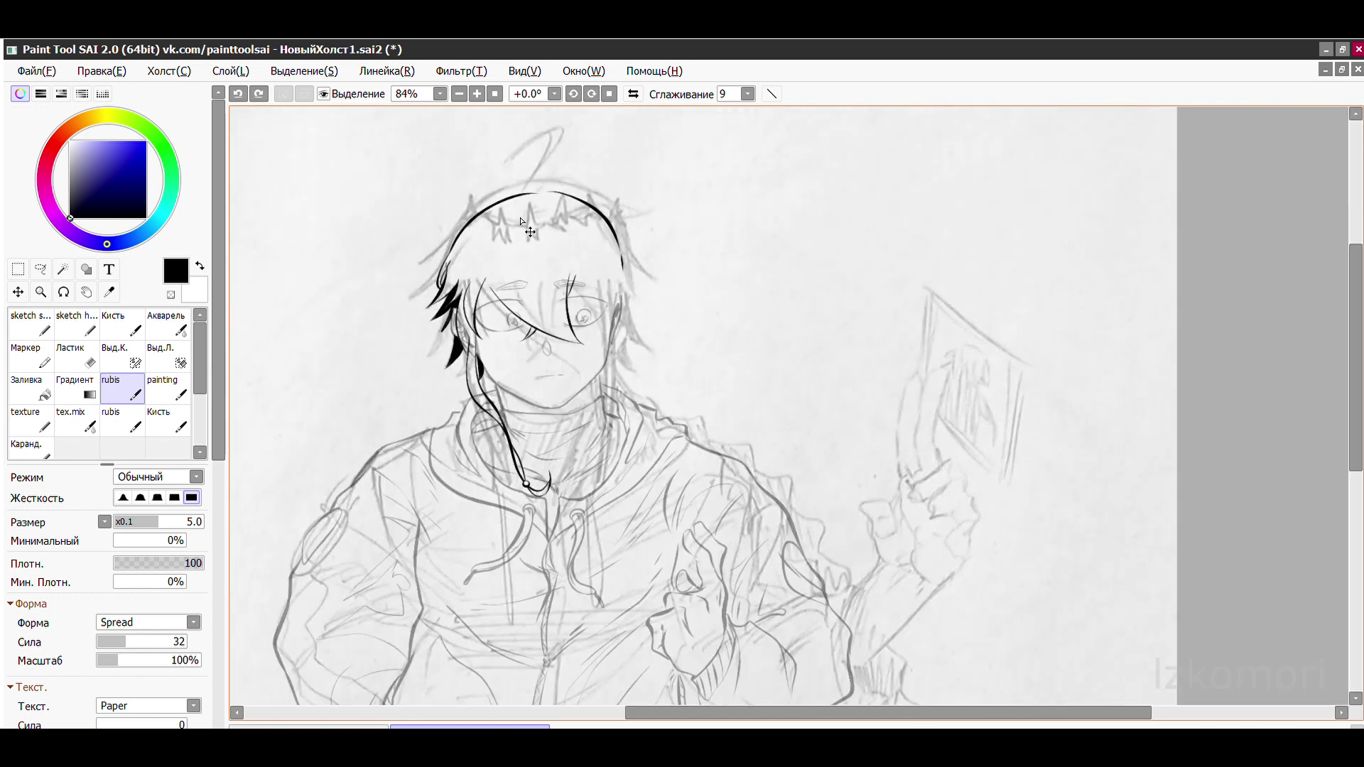
- Add a small pointed strand at the top of the long diagonal fringe lock above the left eye
{"action": "scroll", "coordinate": [497, 263], "scroll_direction": "up", "scroll_amount": 5}
{"action": "scroll", "coordinate": [447, 239], "scroll_direction": "up", "scroll_amount": 5}
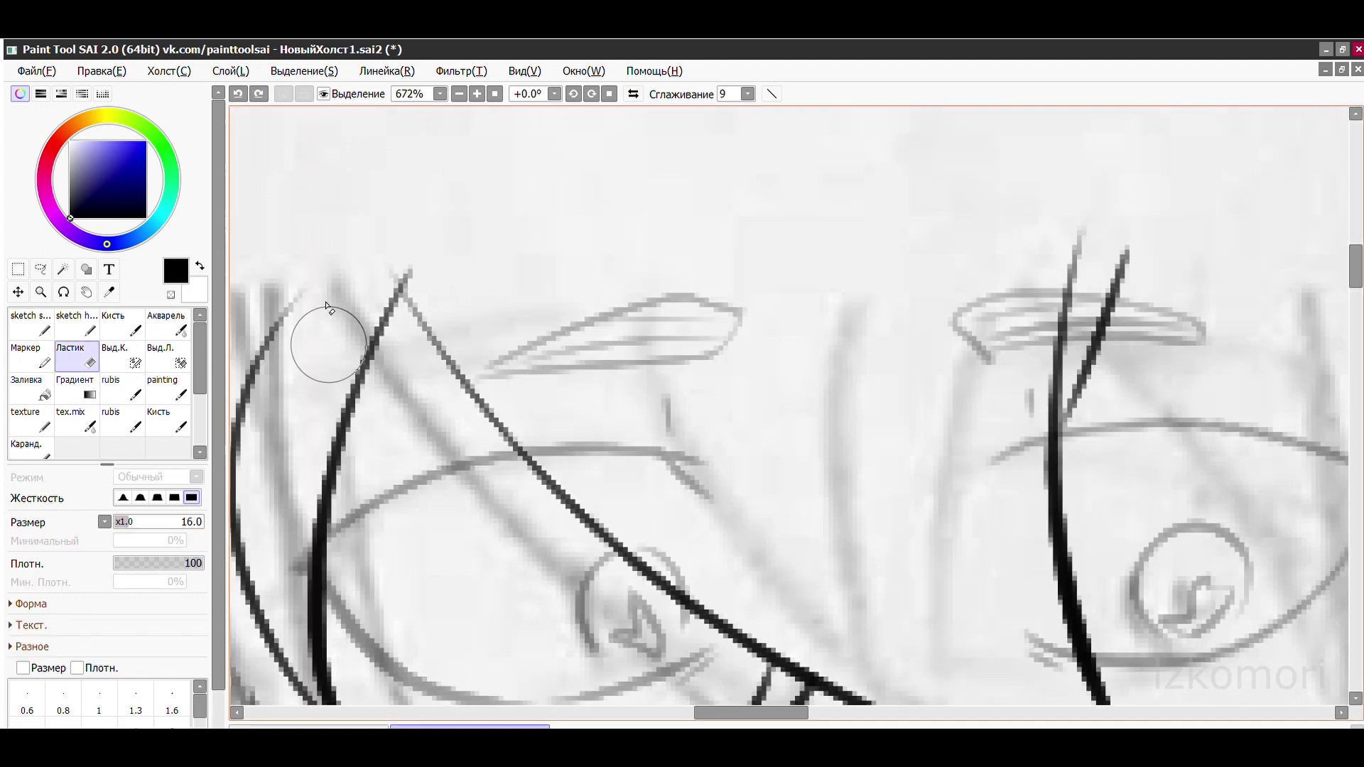
{"action": "left_click_drag", "start_coordinate": [426, 333], "coordinate": [457, 436]}
{"action": "scroll", "coordinate": [456, 435], "scroll_direction": "down", "scroll_amount": 5}
{"action": "scroll", "coordinate": [554, 235], "scroll_direction": "up", "scroll_amount": 4}
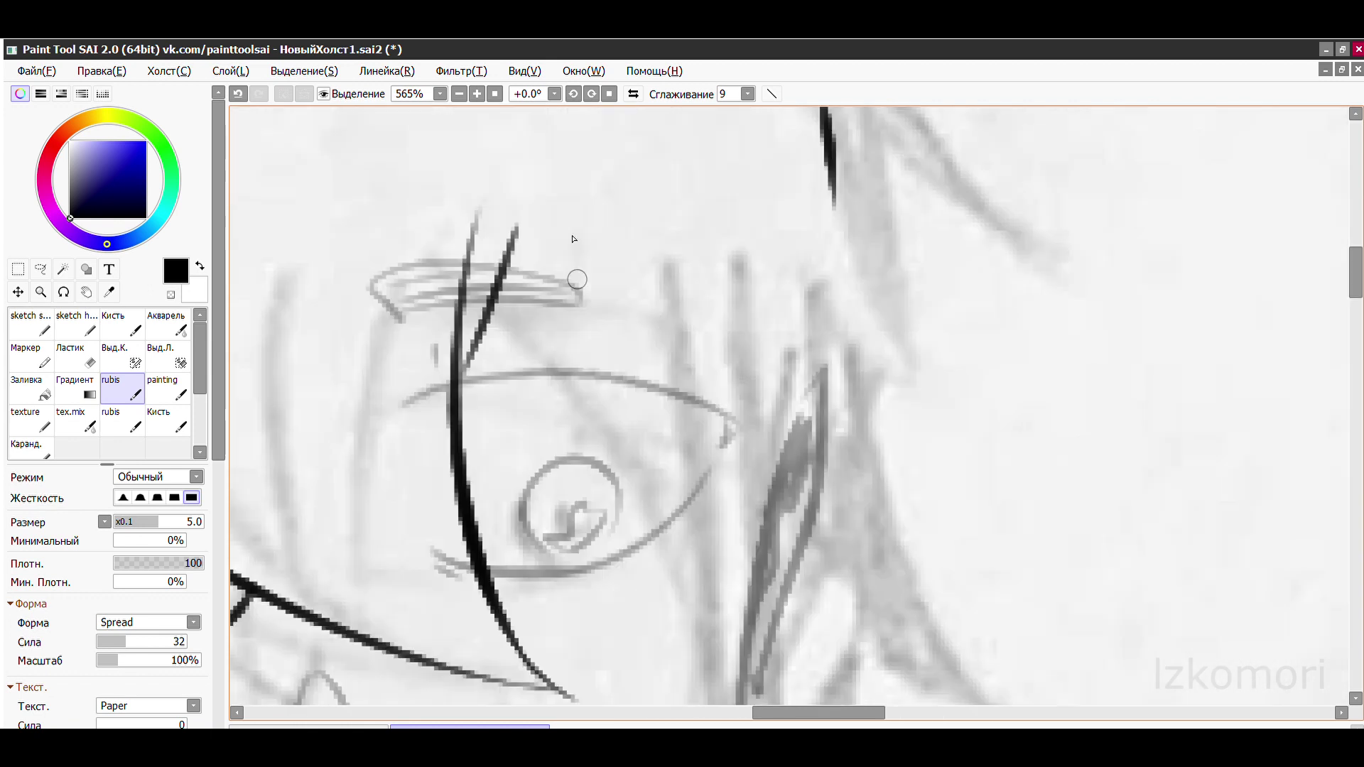
- Ink a short pointed tuft over the right eyebrow and thick curved fringe strands around the right eye's outer side
{"action": "left_click_drag", "start_coordinate": [590, 224], "coordinate": [525, 366]}
{"action": "scroll", "coordinate": [921, 313], "scroll_direction": "down", "scroll_amount": 3}
{"action": "scroll", "coordinate": [921, 313], "scroll_direction": "down", "scroll_amount": 2}
{"action": "scroll", "coordinate": [762, 277], "scroll_direction": "up", "scroll_amount": 3}
{"action": "left_click_drag", "start_coordinate": [762, 277], "coordinate": [650, 531]}
{"action": "scroll", "coordinate": [651, 530], "scroll_direction": "down", "scroll_amount": 4}
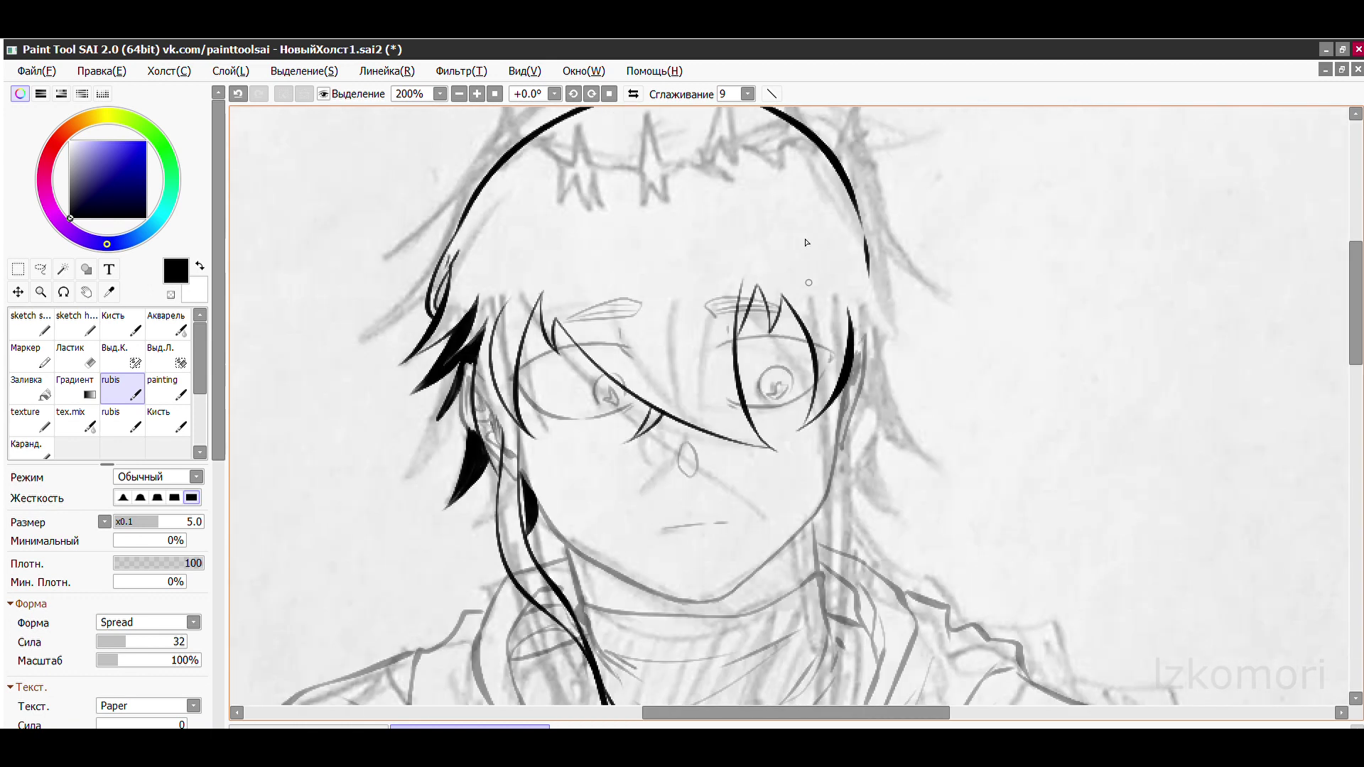
- Ink a long strand from the right cheek down across the collar, ending in a small ring
{"action": "scroll", "coordinate": [668, 304], "scroll_direction": "up", "scroll_amount": 3}
{"action": "scroll", "coordinate": [730, 301], "scroll_direction": "up", "scroll_amount": 1}
{"action": "key", "text": "ctrl+z"}
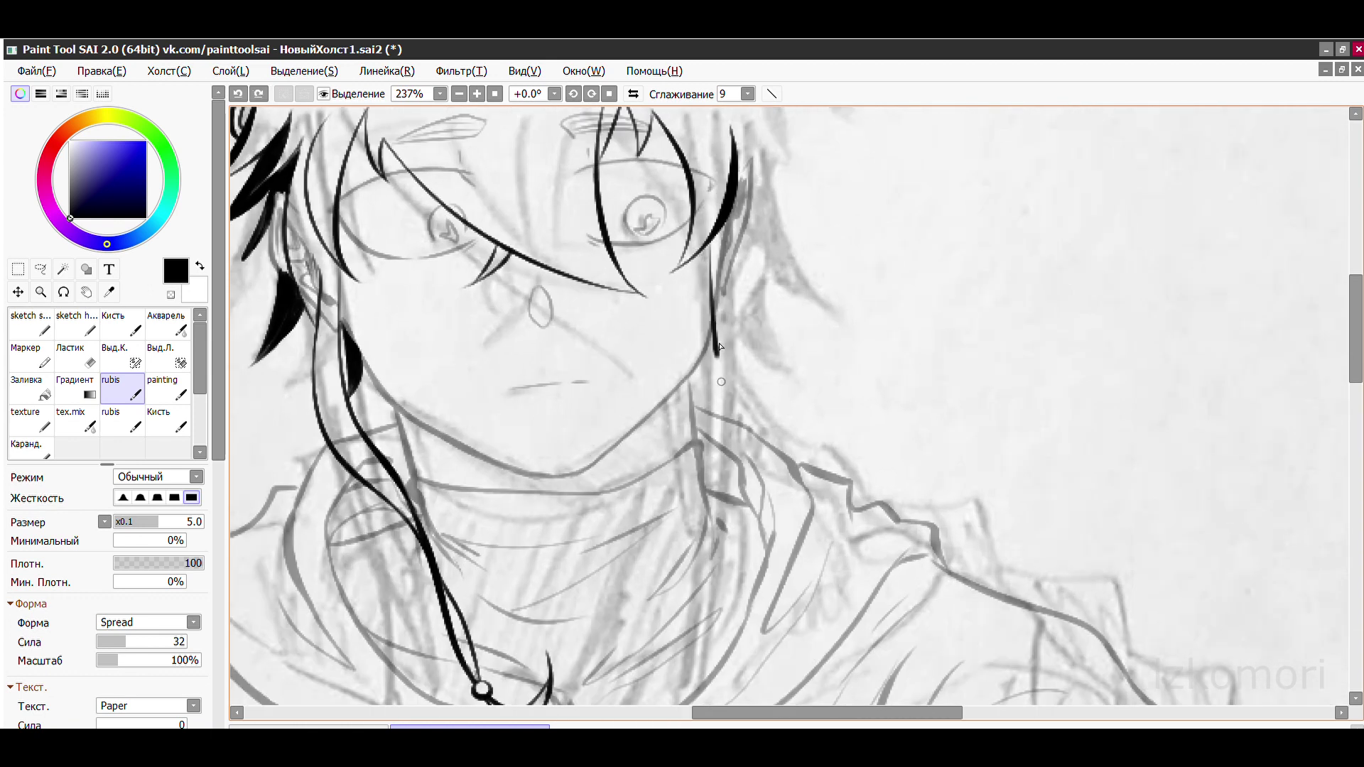
{"action": "left_click_drag", "start_coordinate": [715, 409], "coordinate": [664, 629]}
{"action": "scroll", "coordinate": [664, 628], "scroll_direction": "down", "scroll_amount": 2}
{"action": "scroll", "coordinate": [664, 628], "scroll_direction": "up", "scroll_amount": 6}
{"action": "left_click_drag", "start_coordinate": [625, 529], "coordinate": [547, 552]}
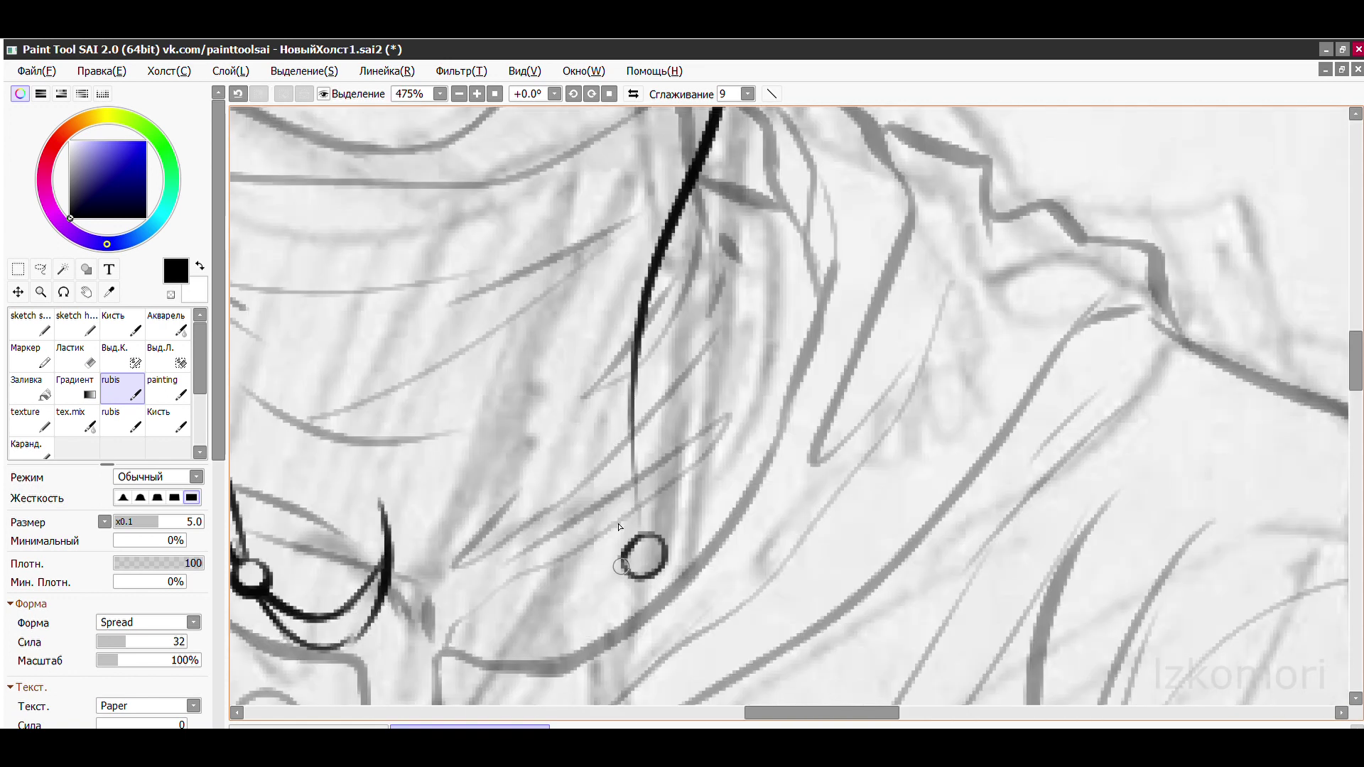
- Ink a second long curved line beside the right strand, running from the neck down toward the ring
{"action": "scroll", "coordinate": [656, 544], "scroll_direction": "down", "scroll_amount": 1}
{"action": "scroll", "coordinate": [656, 544], "scroll_direction": "up", "scroll_amount": 1}
{"action": "left_click_drag", "start_coordinate": [739, 121], "coordinate": [597, 657]}
{"action": "scroll", "coordinate": [646, 533], "scroll_direction": "up", "scroll_amount": 1}
{"action": "scroll", "coordinate": [603, 455], "scroll_direction": "down", "scroll_amount": 1}
{"action": "scroll", "coordinate": [603, 455], "scroll_direction": "up", "scroll_amount": 2}
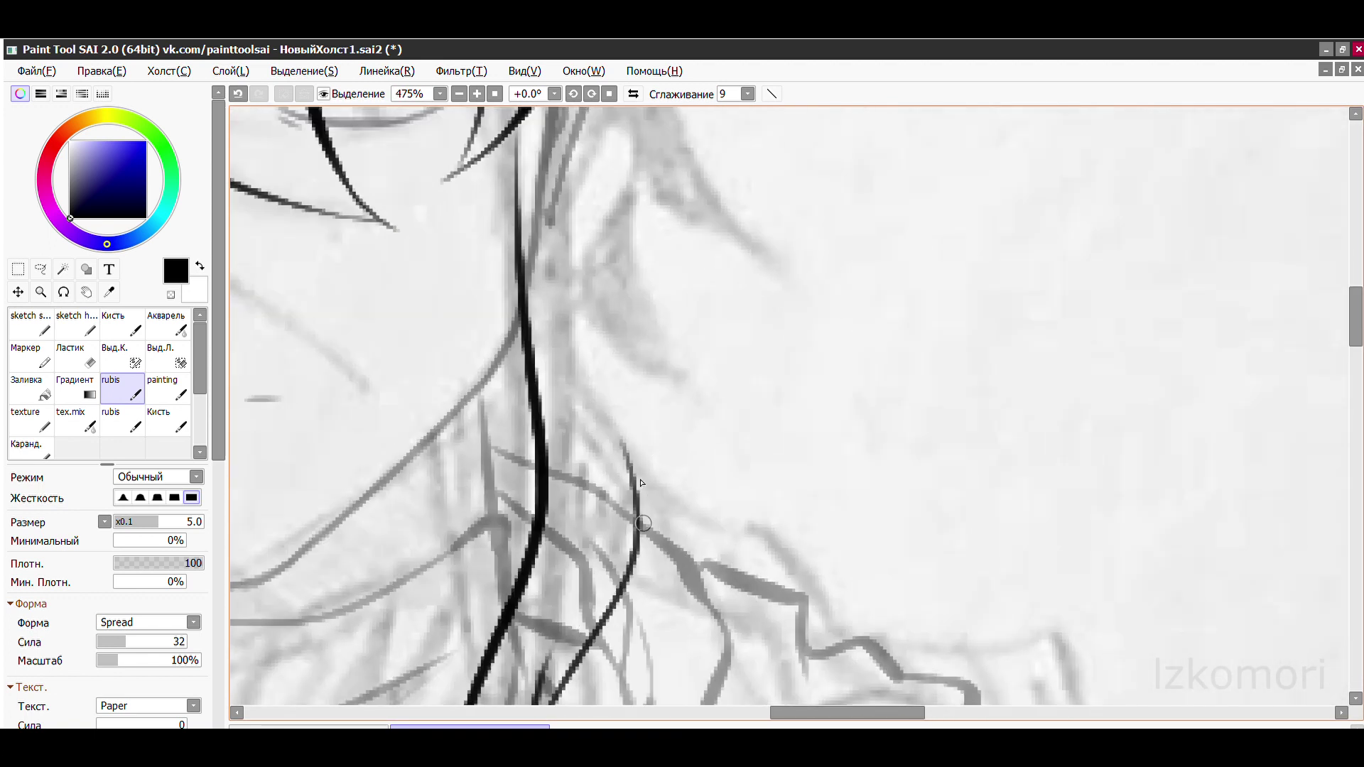
- Try extending the right lock's outer line up to the ear as a wavy contour with a slim crescent inside
{"action": "left_click_drag", "start_coordinate": [609, 326], "coordinate": [609, 332]}
{"action": "scroll", "coordinate": [597, 340], "scroll_direction": "up", "scroll_amount": 1}
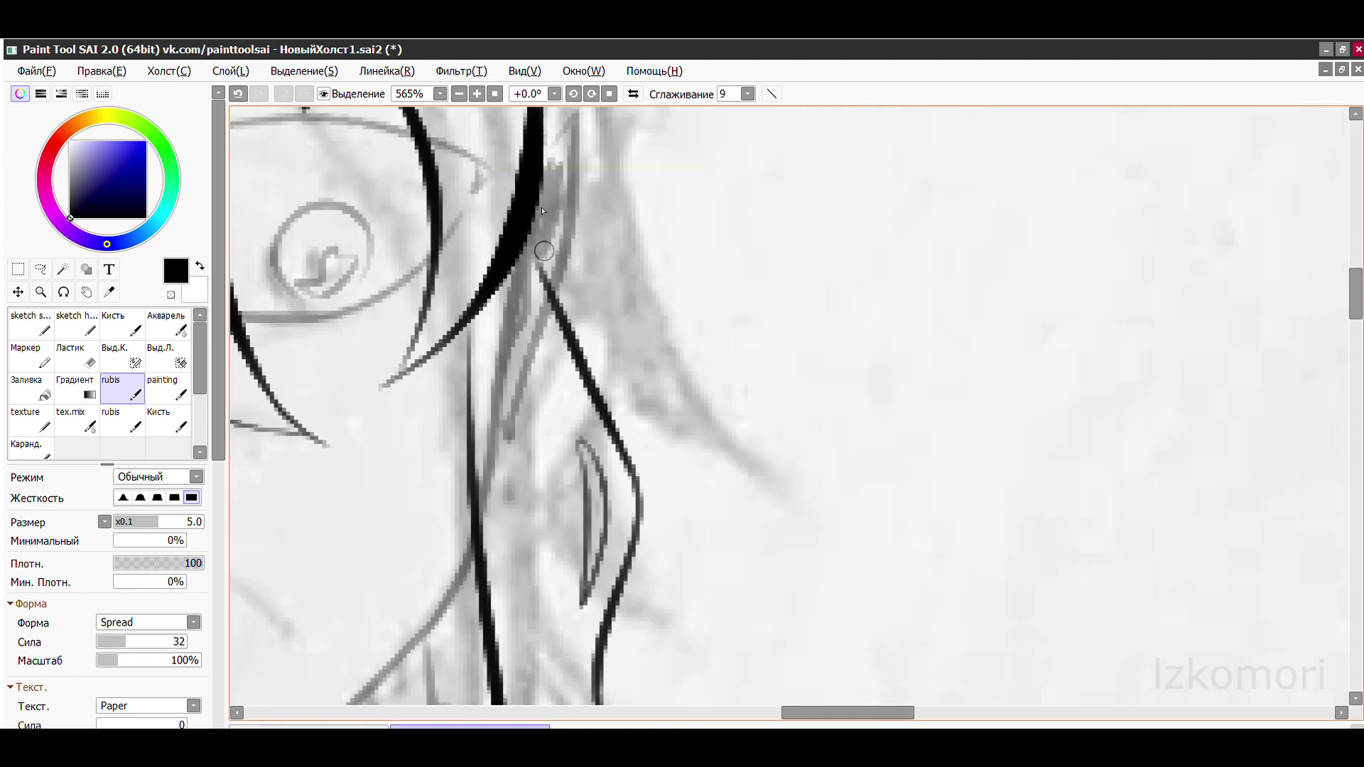
{"action": "scroll", "coordinate": [587, 229], "scroll_direction": "down", "scroll_amount": 2}
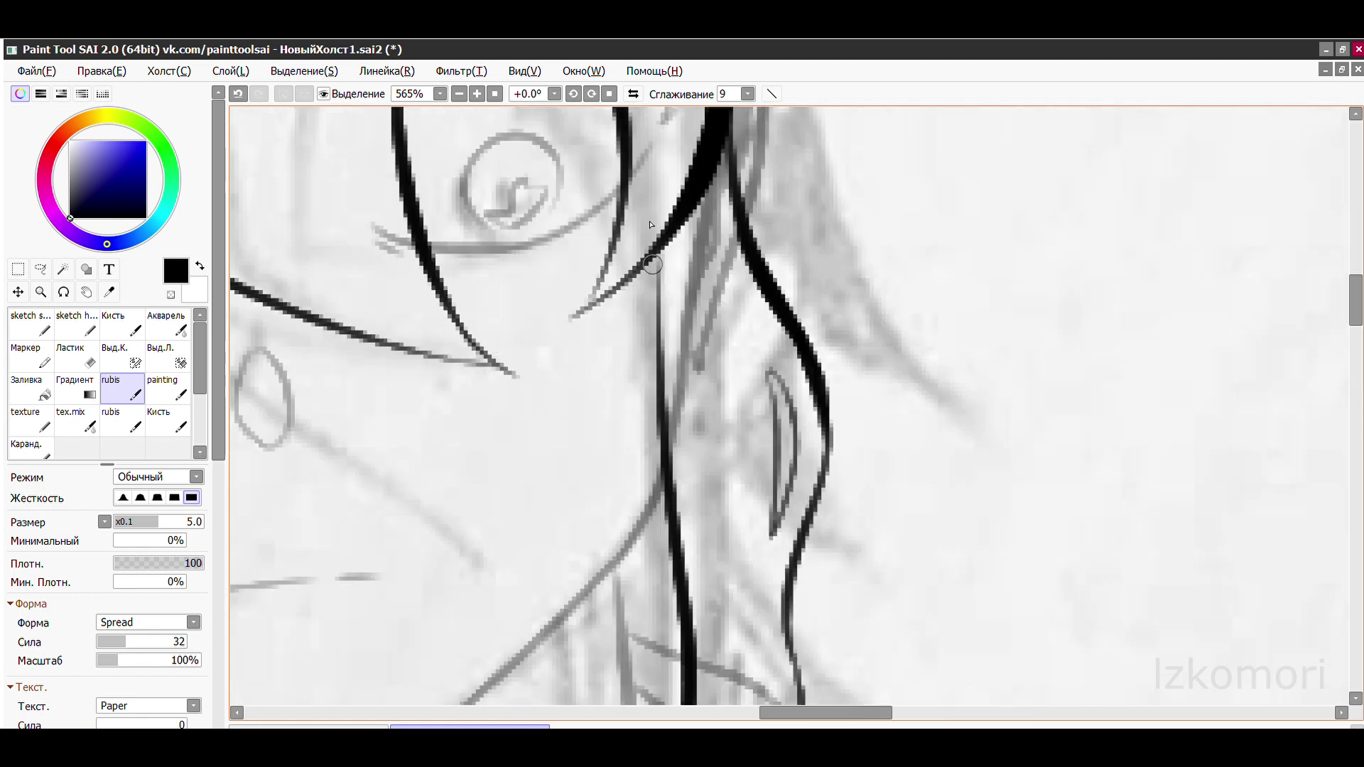
{"action": "scroll", "coordinate": [664, 473], "scroll_direction": "down", "scroll_amount": 5}
{"action": "scroll", "coordinate": [688, 456], "scroll_direction": "up", "scroll_amount": 4}
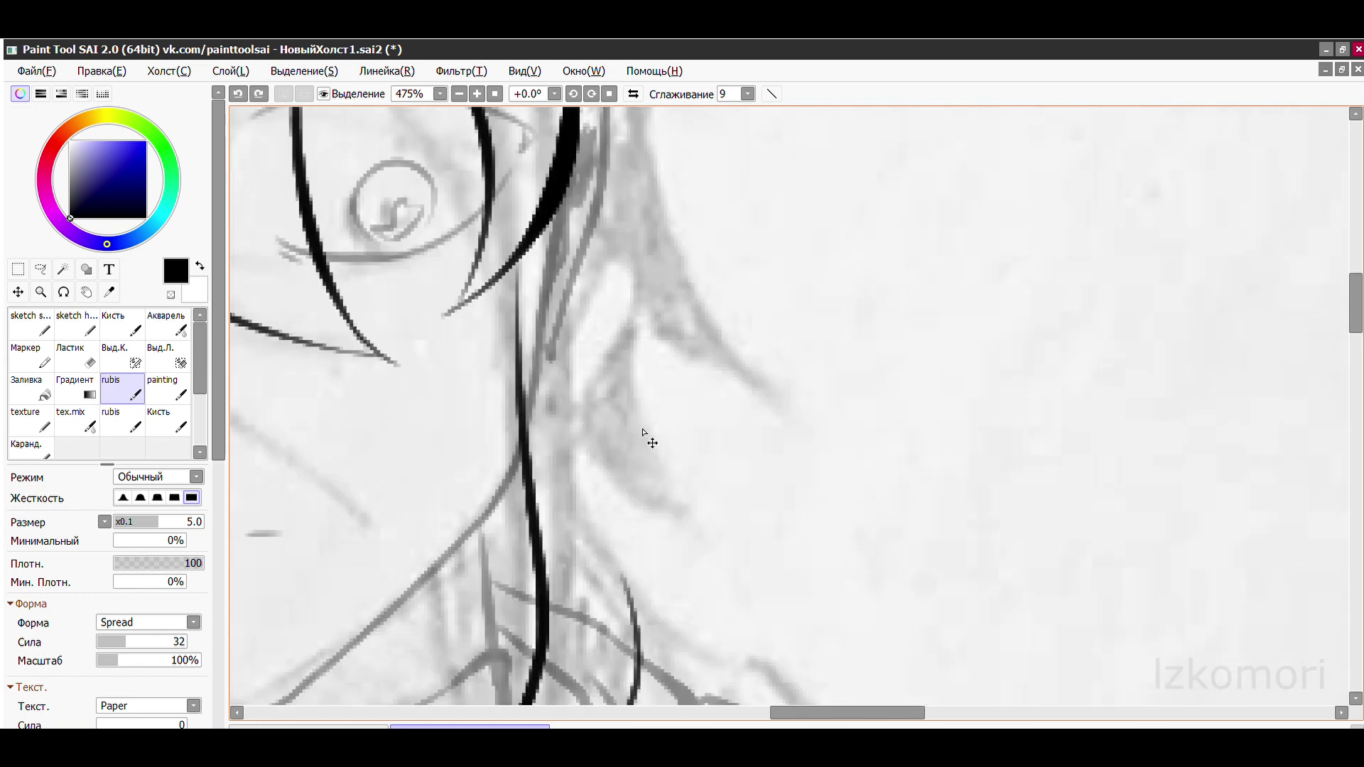
- Ink the right lock's outer line down past the neck to the lower strand and rework the inner line beside it
{"action": "scroll", "coordinate": [639, 357], "scroll_direction": "down", "scroll_amount": 4}
{"action": "scroll", "coordinate": [660, 398], "scroll_direction": "up", "scroll_amount": 4}
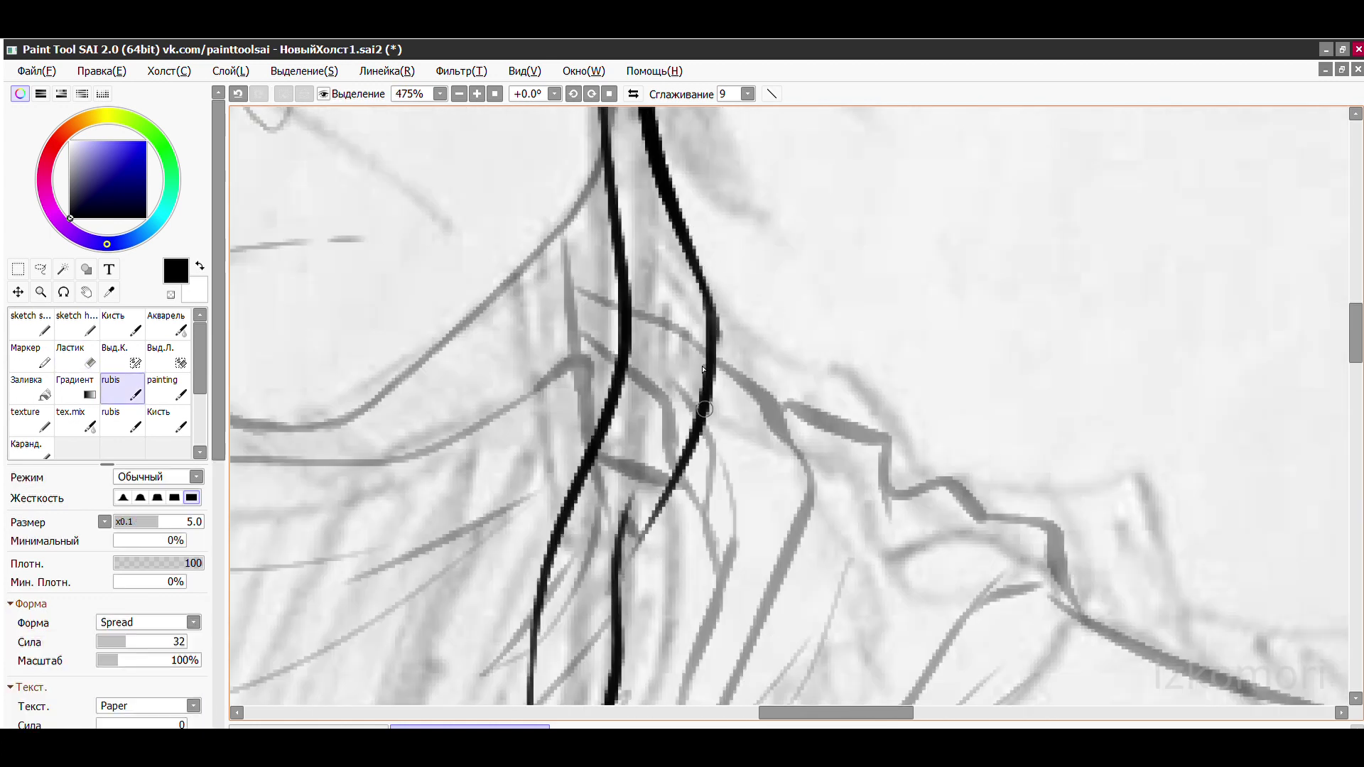
{"action": "left_click_drag", "start_coordinate": [707, 260], "coordinate": [588, 568]}
{"action": "key", "text": "e"}
{"action": "left_click_drag", "start_coordinate": [593, 346], "coordinate": [570, 502]}
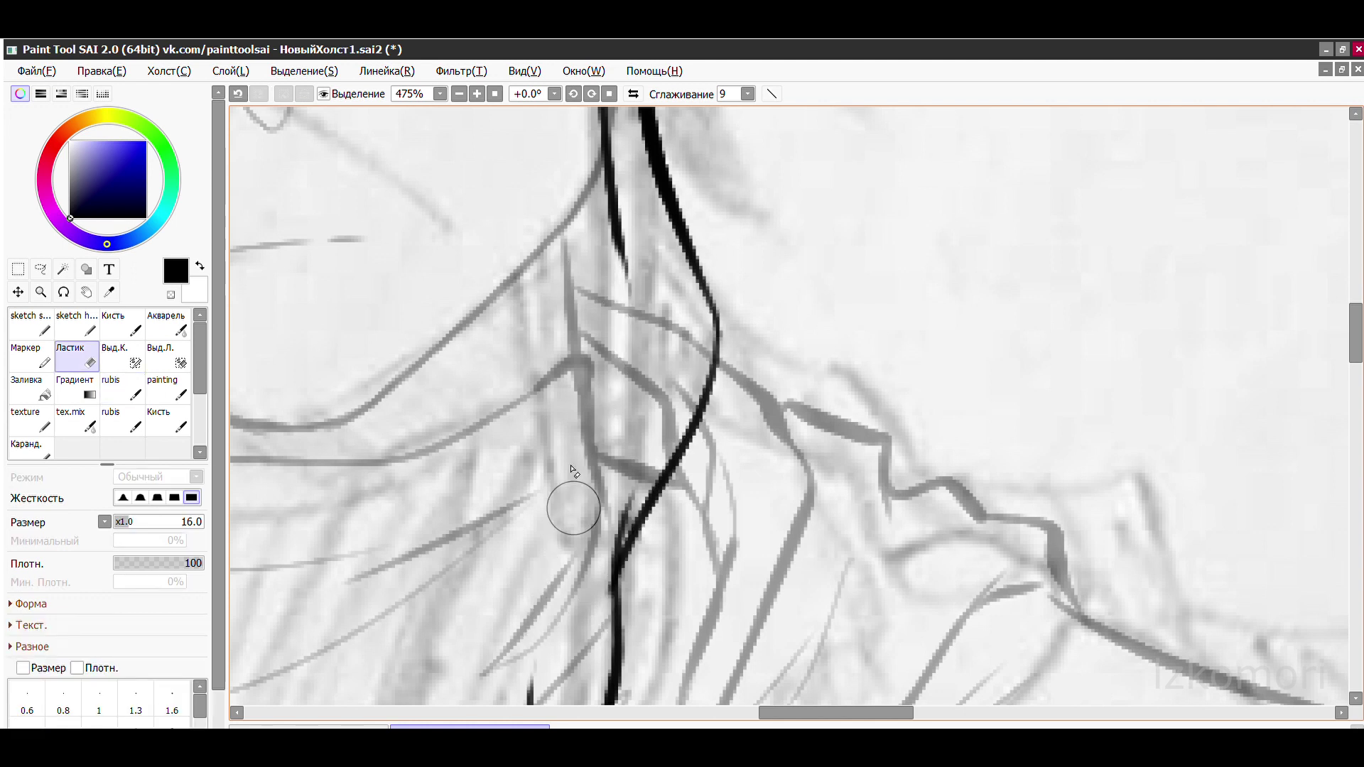
{"action": "key", "text": "b"}
{"action": "key", "text": "ctrl+z"}
{"action": "scroll", "coordinate": [634, 441], "scroll_direction": "down", "scroll_amount": 4}
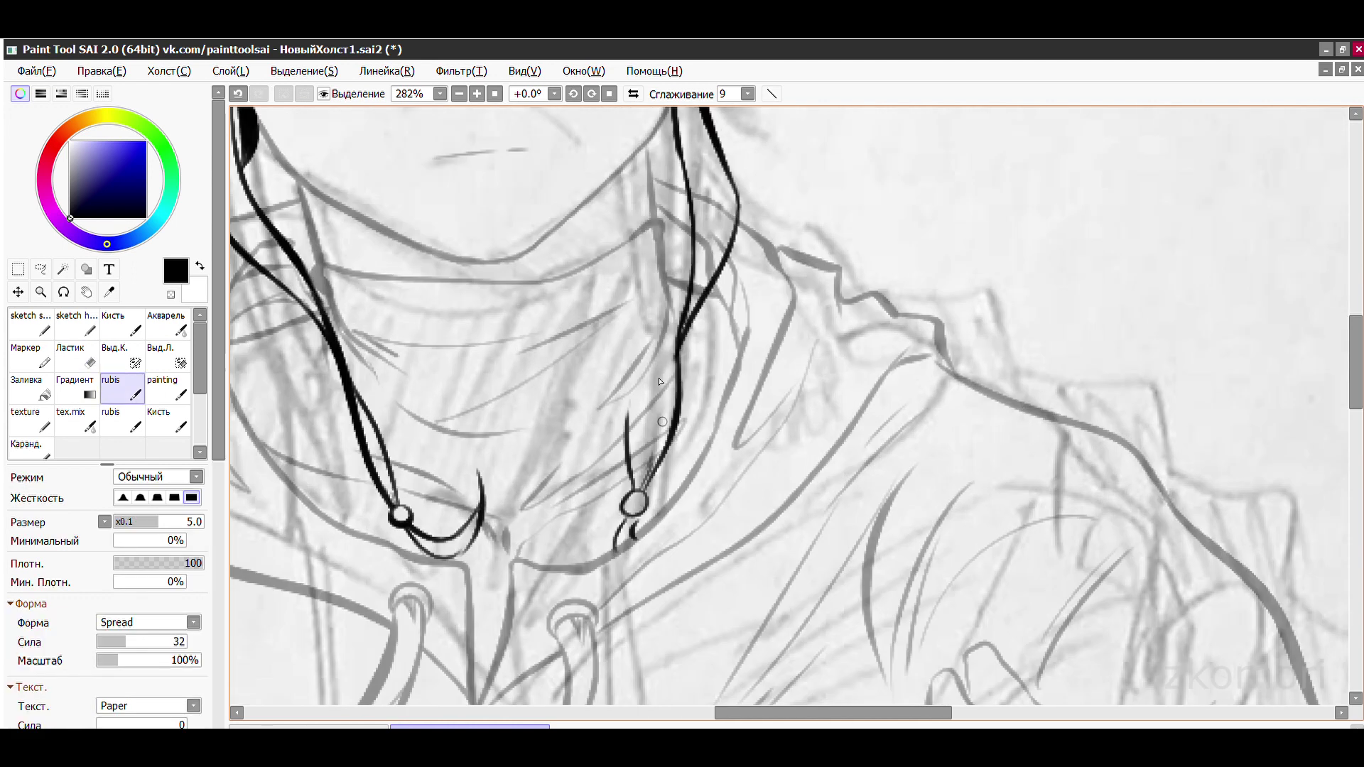
- Erase and rework the overlapping lines where the right lock's two strands cross above the ring
{"action": "scroll", "coordinate": [633, 441], "scroll_direction": "up", "scroll_amount": 4}
{"action": "key", "text": "e"}
{"action": "left_click_drag", "start_coordinate": [611, 395], "coordinate": [554, 536]}
{"action": "key", "text": "b"}
{"action": "key", "text": "ctrl+z"}
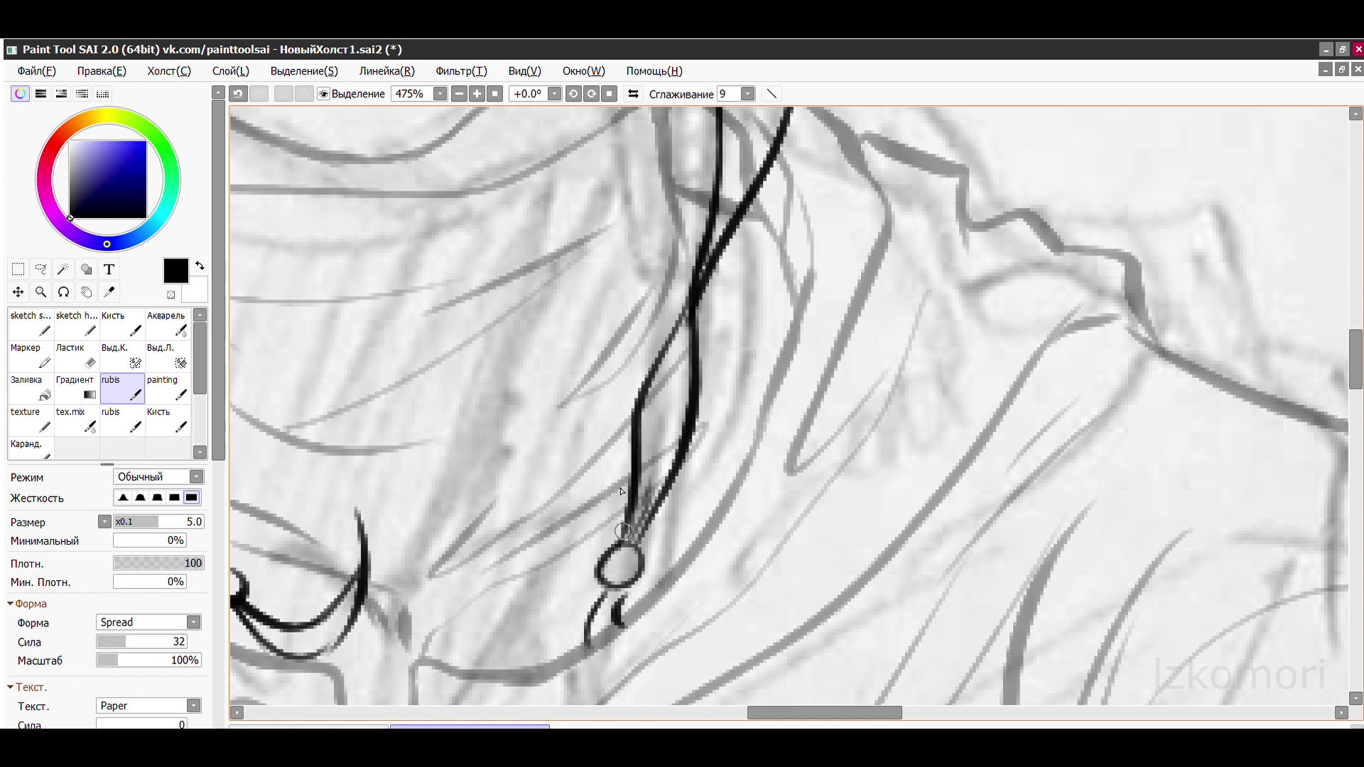
{"action": "scroll", "coordinate": [621, 490], "scroll_direction": "down", "scroll_amount": 4}
{"action": "scroll", "coordinate": [687, 477], "scroll_direction": "up", "scroll_amount": 6}
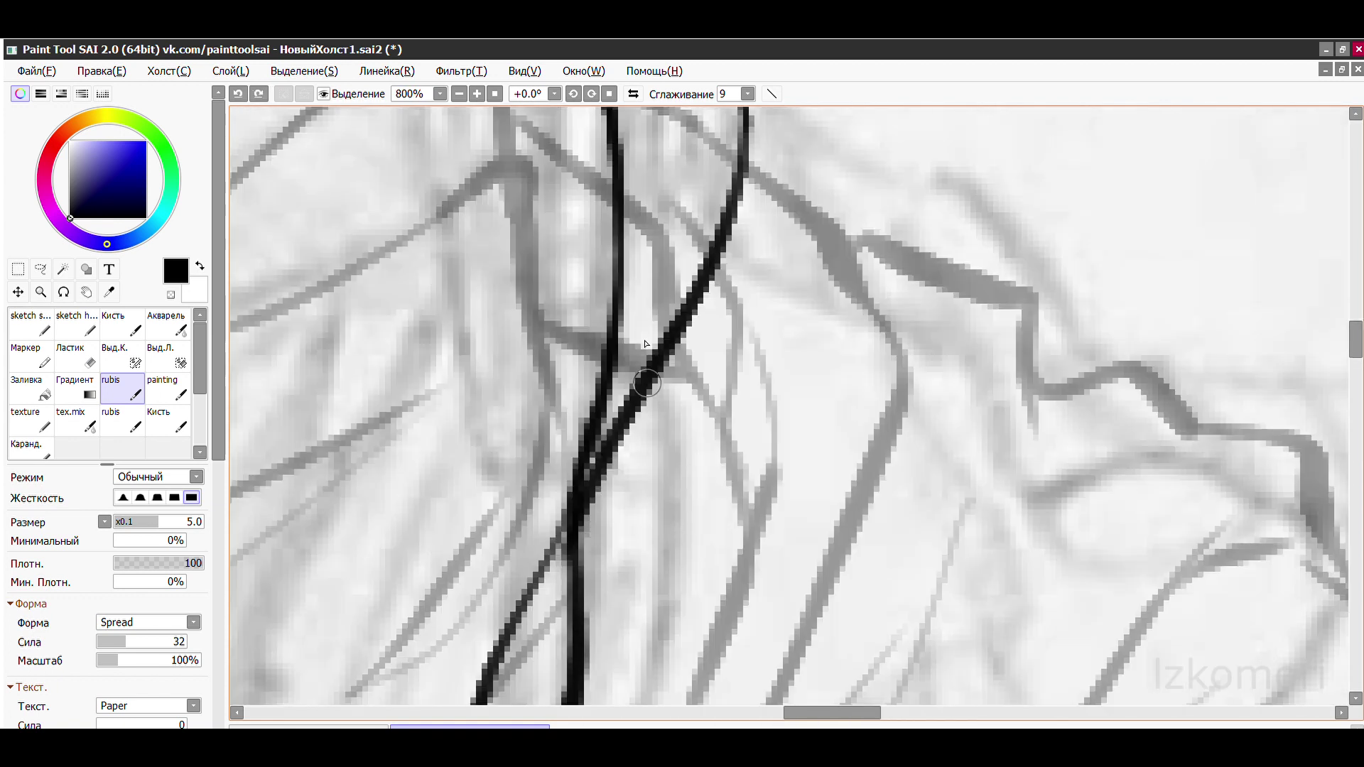
{"action": "scroll", "coordinate": [645, 344], "scroll_direction": "down", "scroll_amount": 1}
{"action": "key", "text": "ctrl+y"}
{"action": "key", "text": "ctrl+z"}
{"action": "key", "text": "ctrl+y"}
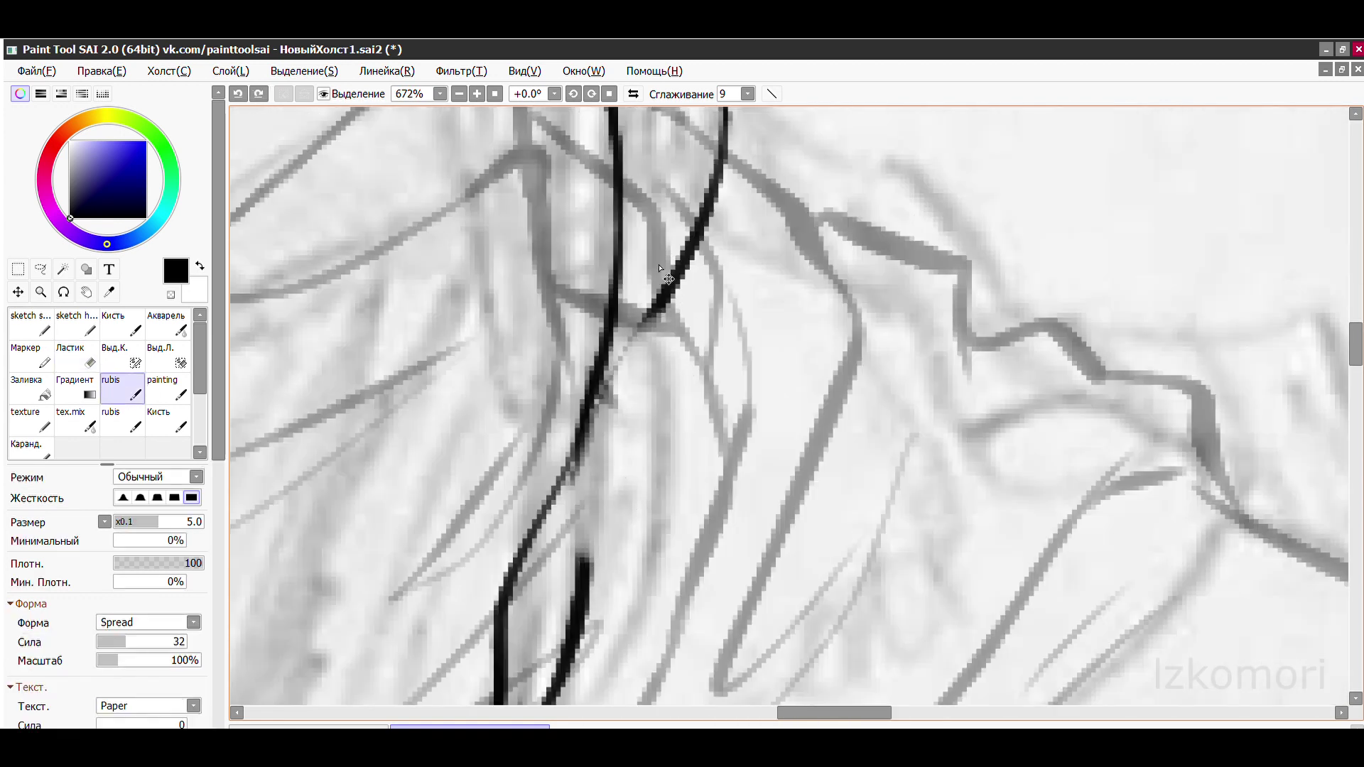
{"action": "scroll", "coordinate": [671, 237], "scroll_direction": "down", "scroll_amount": 4}
{"action": "scroll", "coordinate": [501, 310], "scroll_direction": "up", "scroll_amount": 3}
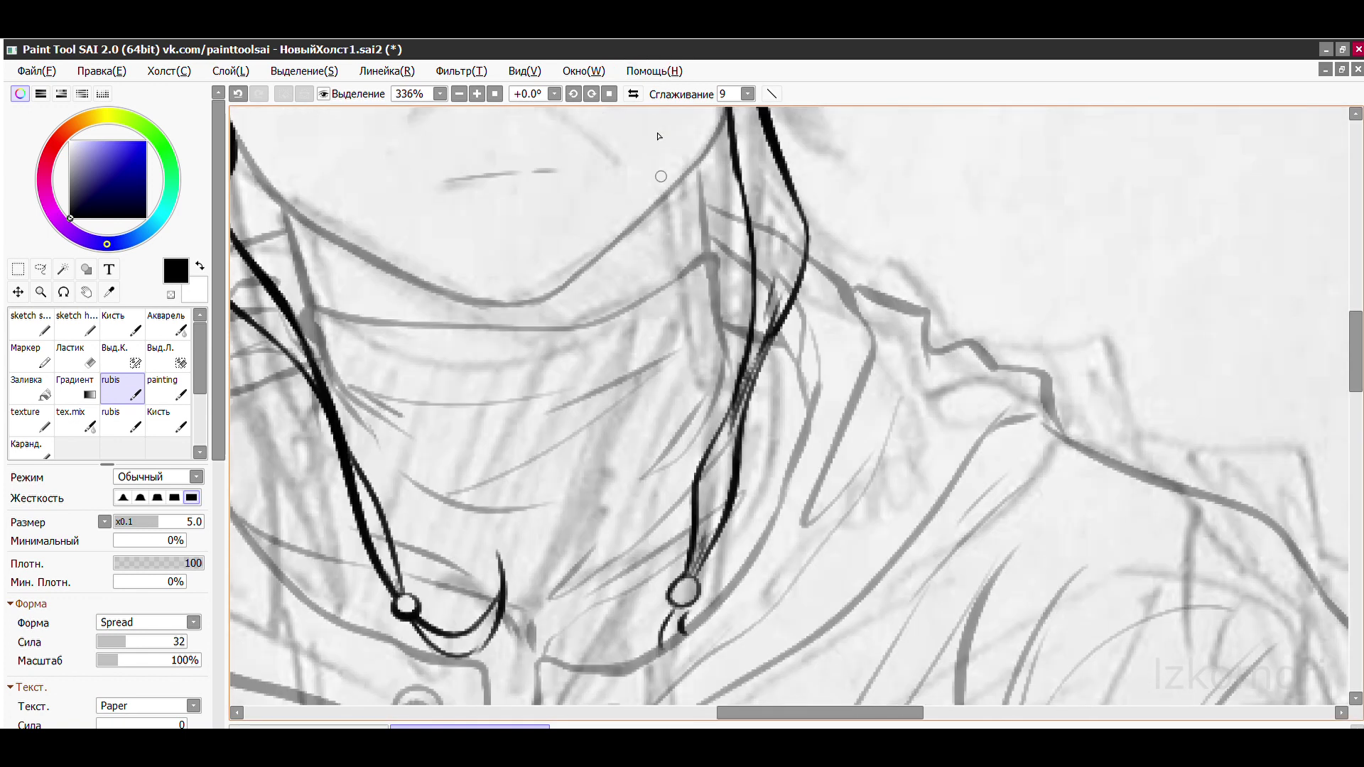
- Rework the crossing of the left lock's two strands beside the collar with thinner lines
{"action": "key", "text": "e"}
{"action": "key", "text": "b"}
{"action": "mouse_move", "coordinate": [561, 497]}
{"action": "left_mouse_down"}
{"action": "mouse_move", "coordinate": [501, 311]}
{"action": "mouse_move", "coordinate": [597, 586]}
{"action": "left_mouse_up"}
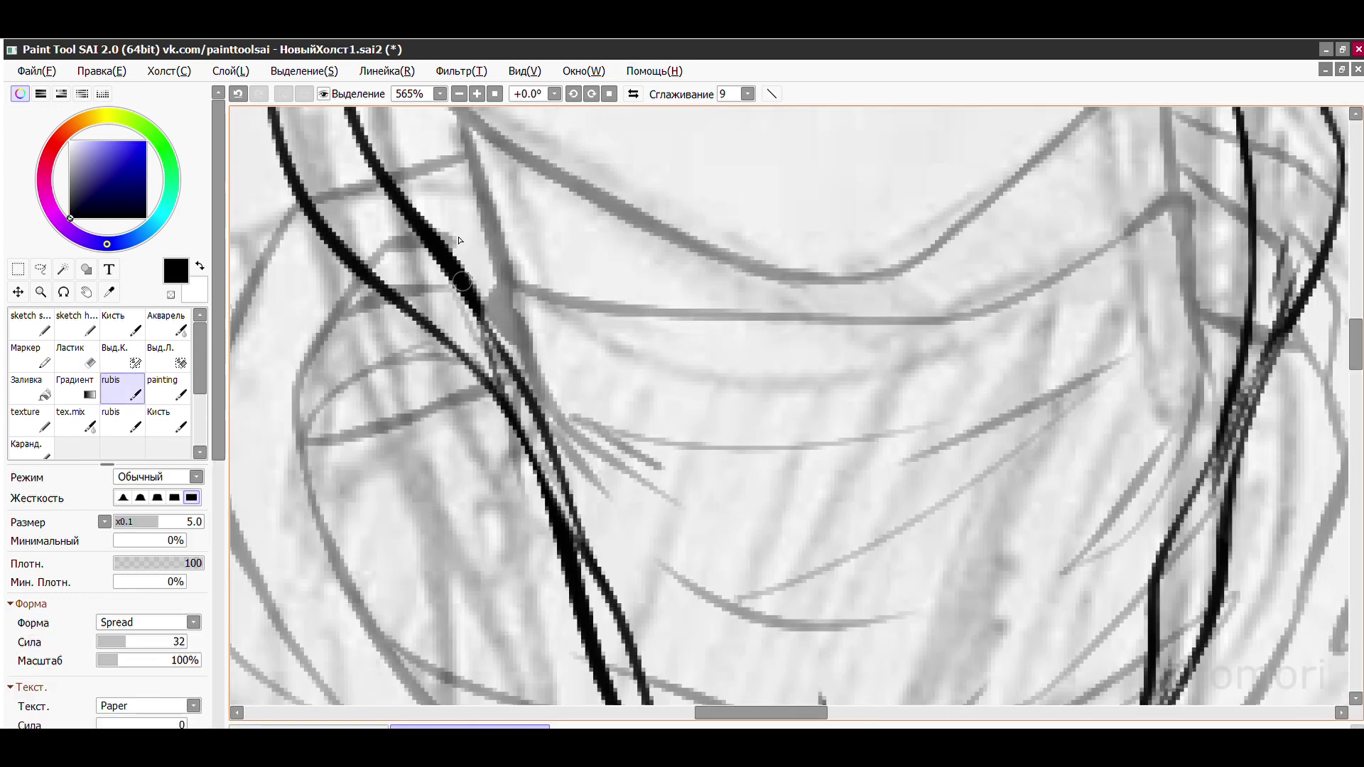
{"action": "scroll", "coordinate": [459, 240], "scroll_direction": "down", "scroll_amount": 8}
{"action": "scroll", "coordinate": [667, 199], "scroll_direction": "up", "scroll_amount": 6}
{"action": "scroll", "coordinate": [662, 184], "scroll_direction": "down", "scroll_amount": 4}
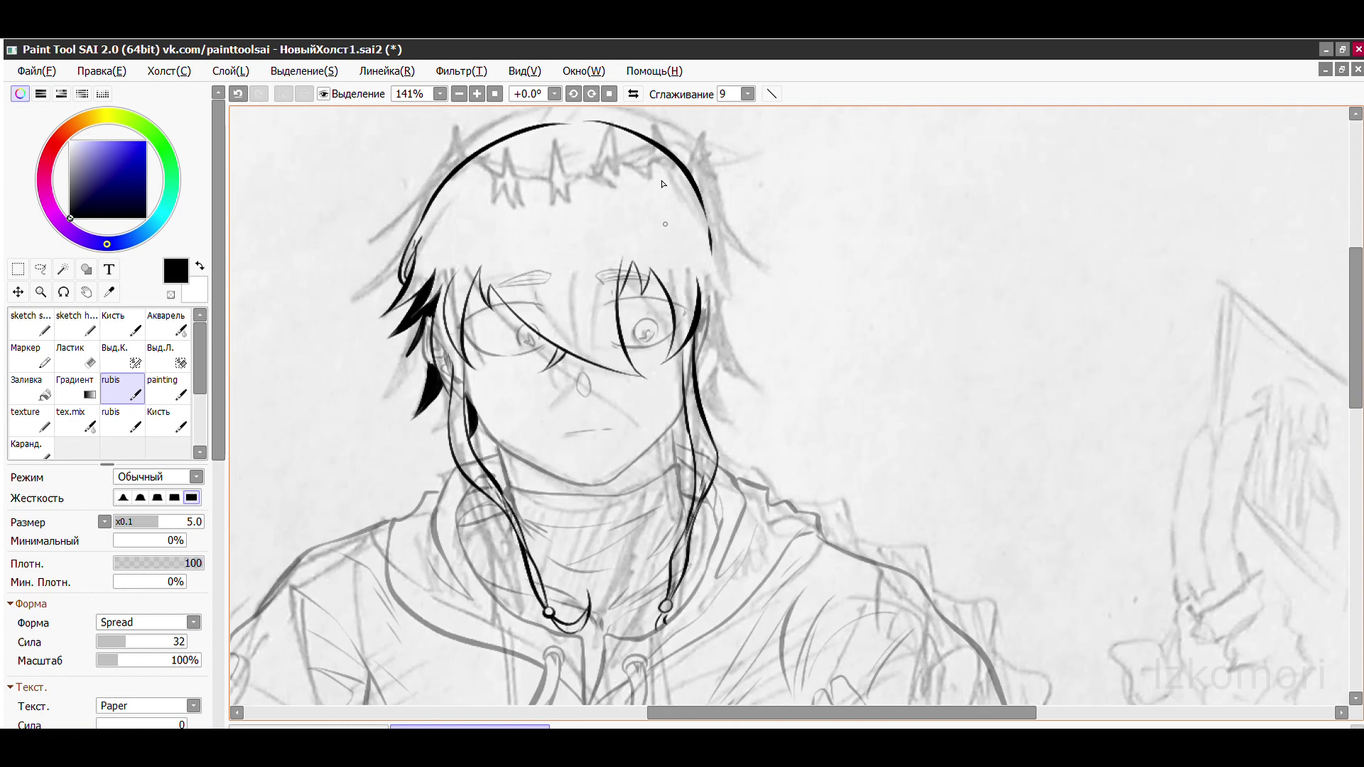
- Ink the right hair contour beside the temple as a wavy line with a crescent and outward-pointing tufts below it
{"action": "scroll", "coordinate": [662, 184], "scroll_direction": "up", "scroll_amount": 3}
{"action": "key", "text": "e"}
{"action": "key", "text": "b"}
{"action": "scroll", "coordinate": [639, 284], "scroll_direction": "down", "scroll_amount": 3}
{"action": "scroll", "coordinate": [591, 275], "scroll_direction": "up", "scroll_amount": 3}
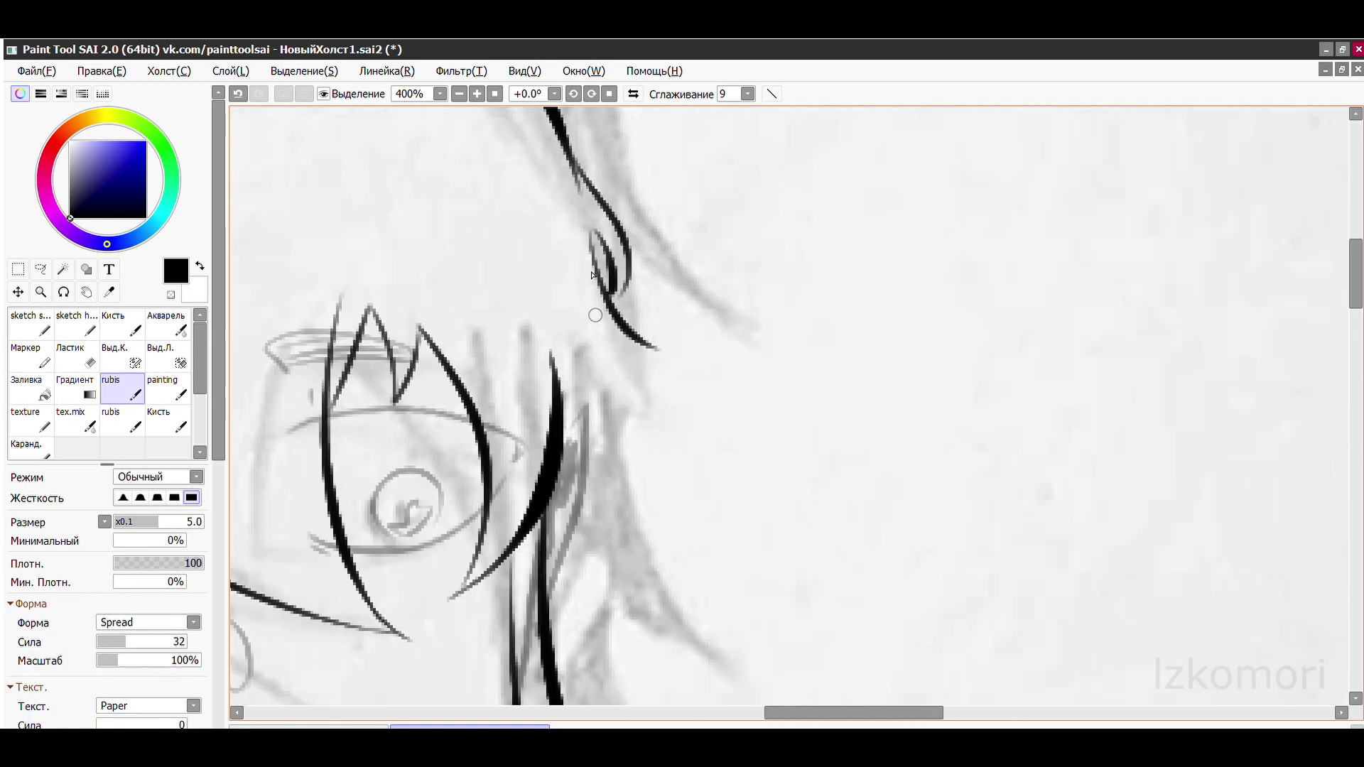
{"action": "scroll", "coordinate": [544, 309], "scroll_direction": "down", "scroll_amount": 3}
{"action": "scroll", "coordinate": [615, 260], "scroll_direction": "up", "scroll_amount": 3}
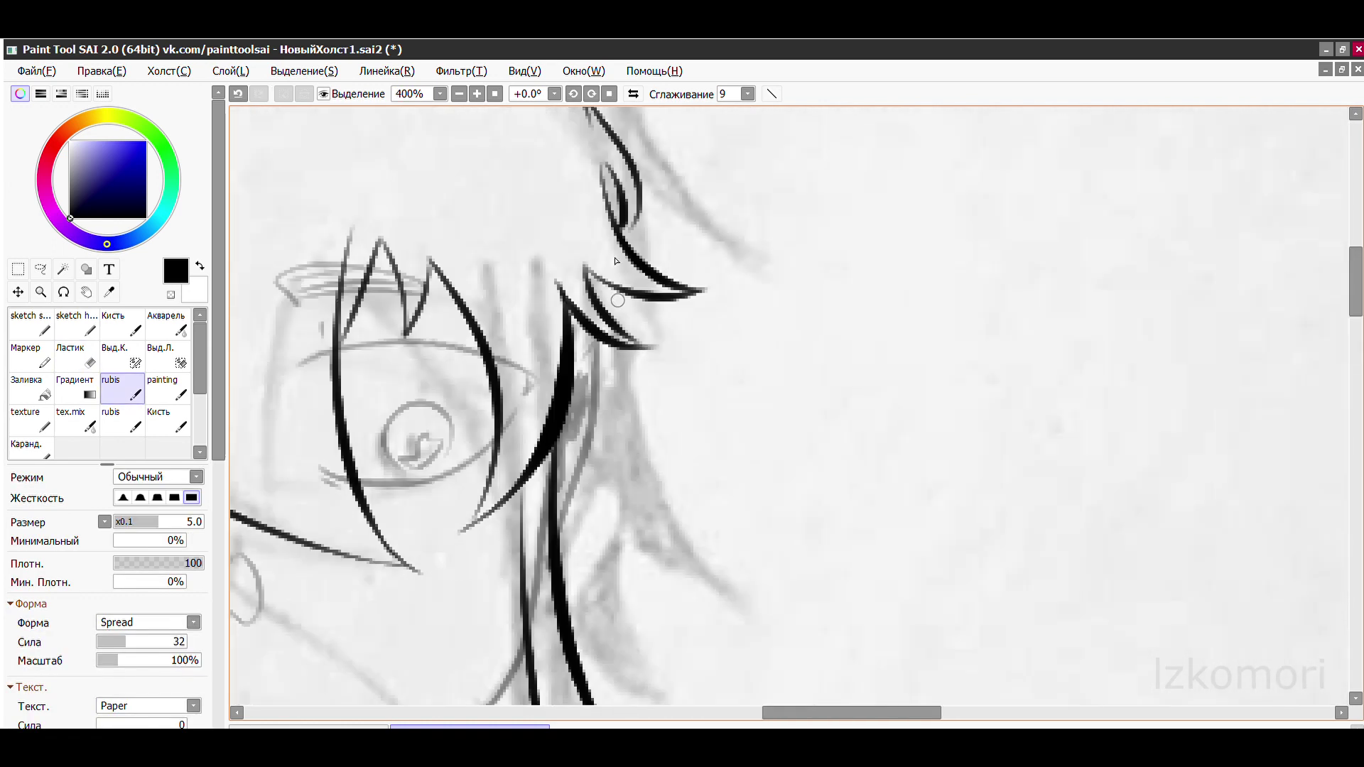
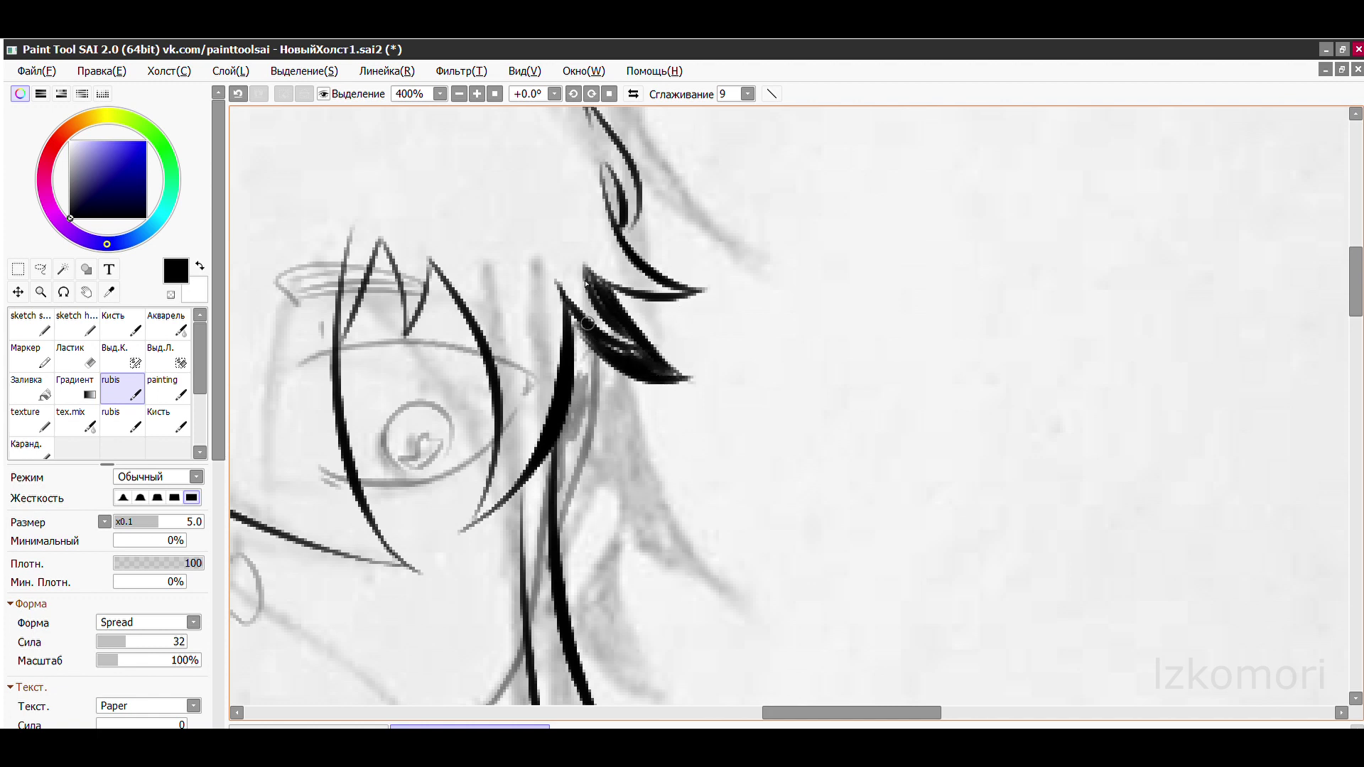
- Fill the right side tufts with black and ink a dark curved tuft behind the right lock
{"action": "scroll", "coordinate": [670, 466], "scroll_direction": "down", "scroll_amount": 3}
{"action": "scroll", "coordinate": [561, 376], "scroll_direction": "up", "scroll_amount": 4}
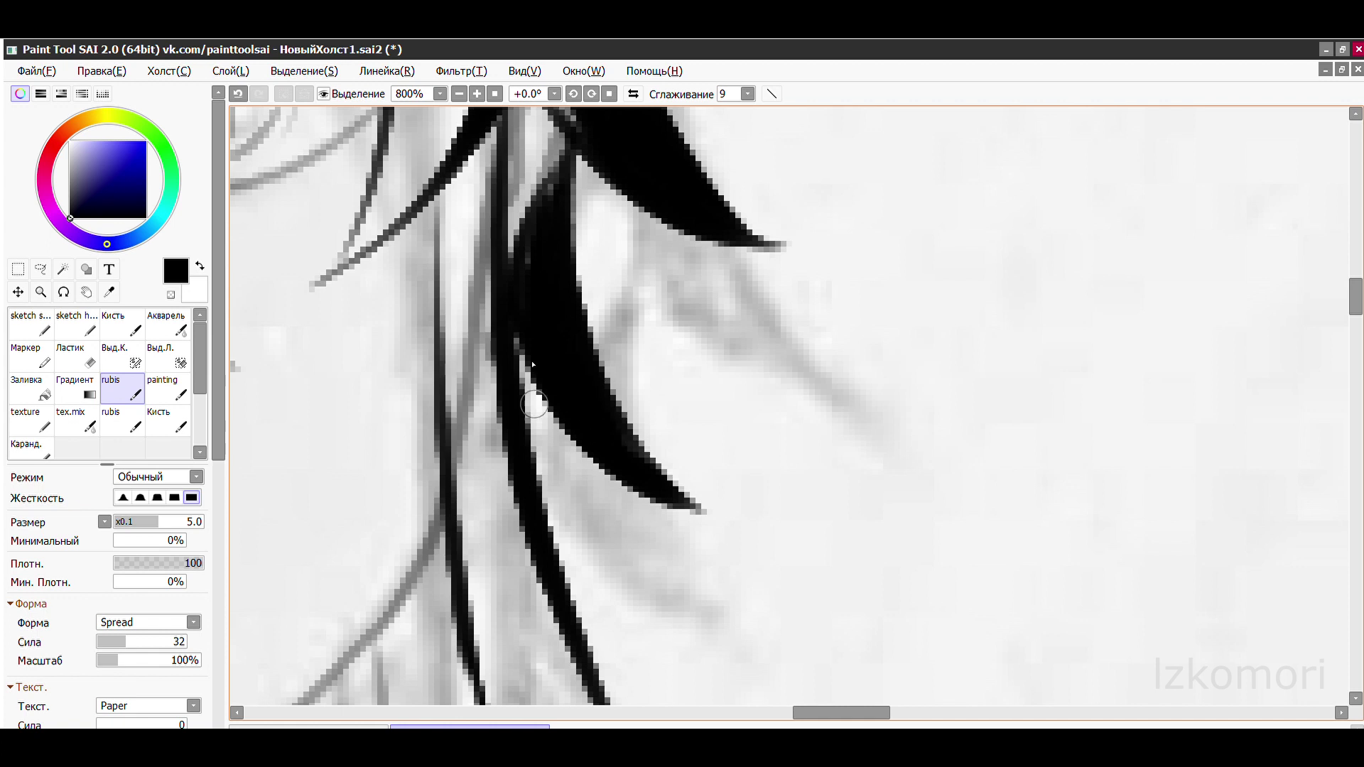
{"action": "scroll", "coordinate": [532, 363], "scroll_direction": "down", "scroll_amount": 5}
{"action": "scroll", "coordinate": [653, 338], "scroll_direction": "up", "scroll_amount": 5}
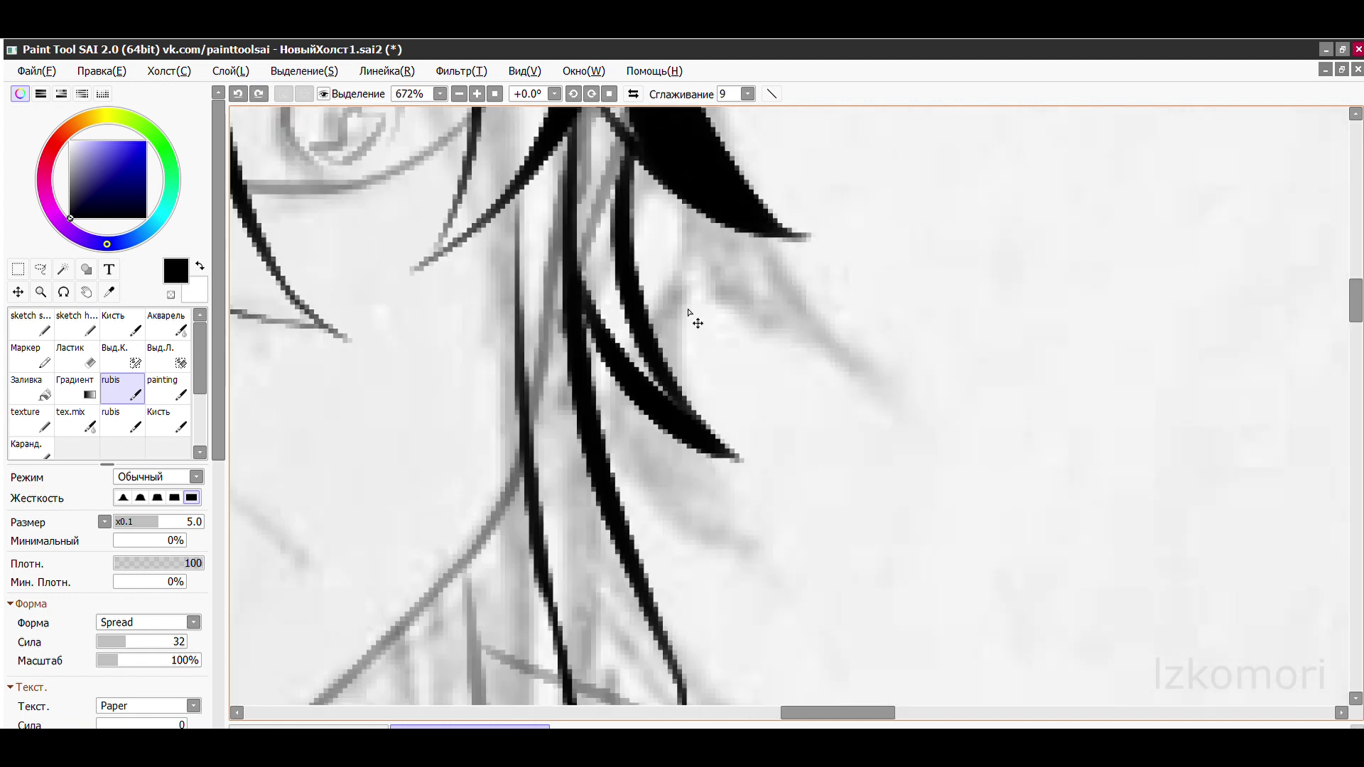
- Ink a small black curved tuft at the right edge of the jaw, inside the long lock
{"action": "scroll", "coordinate": [613, 180], "scroll_direction": "down", "scroll_amount": 1}
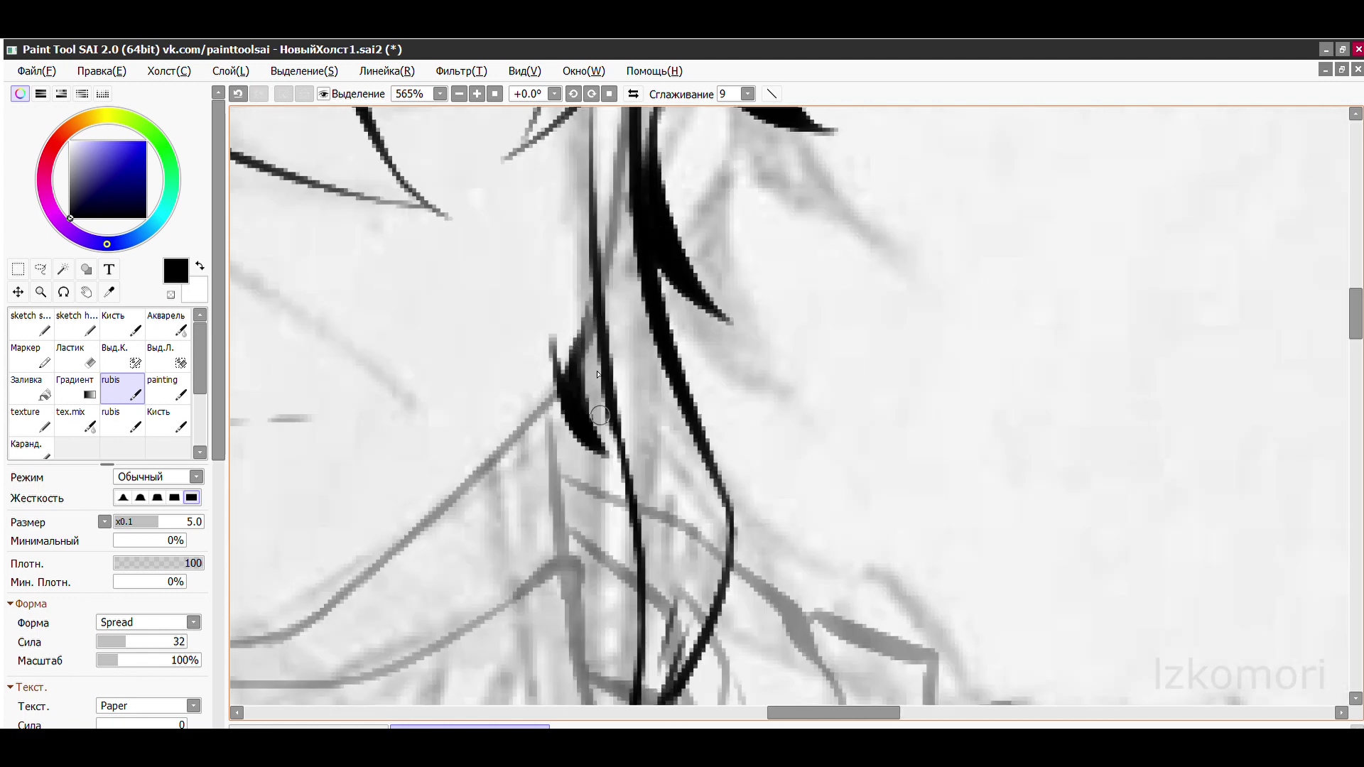
{"action": "scroll", "coordinate": [598, 374], "scroll_direction": "down", "scroll_amount": 1}
{"action": "key", "text": "e"}
{"action": "scroll", "coordinate": [652, 250], "scroll_direction": "down", "scroll_amount": 9}
{"action": "scroll", "coordinate": [652, 250], "scroll_direction": "up", "scroll_amount": 6}
{"action": "key", "text": "b"}
- Try a double-lined curled strand of hair rising from the crown
{"action": "scroll", "coordinate": [724, 373], "scroll_direction": "down", "scroll_amount": 11}
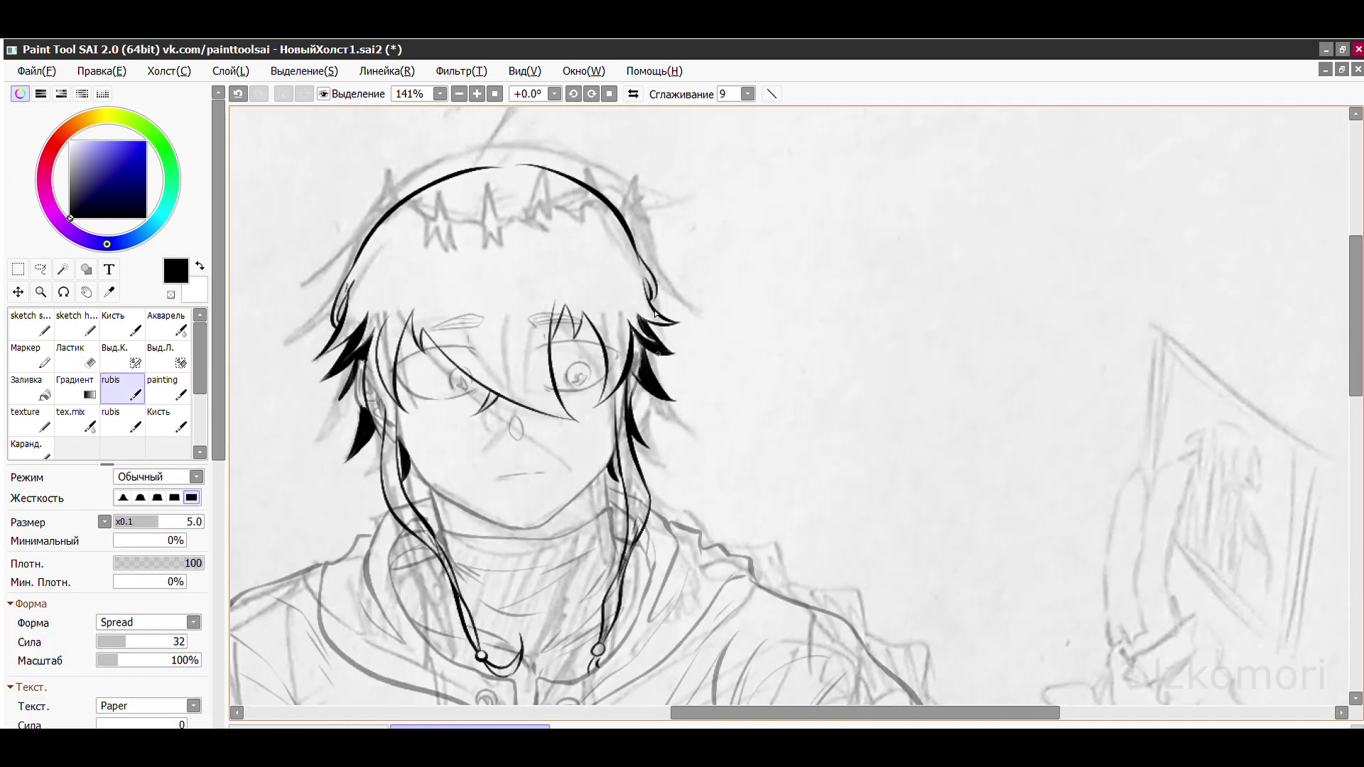
{"action": "scroll", "coordinate": [698, 203], "scroll_direction": "up", "scroll_amount": 8}
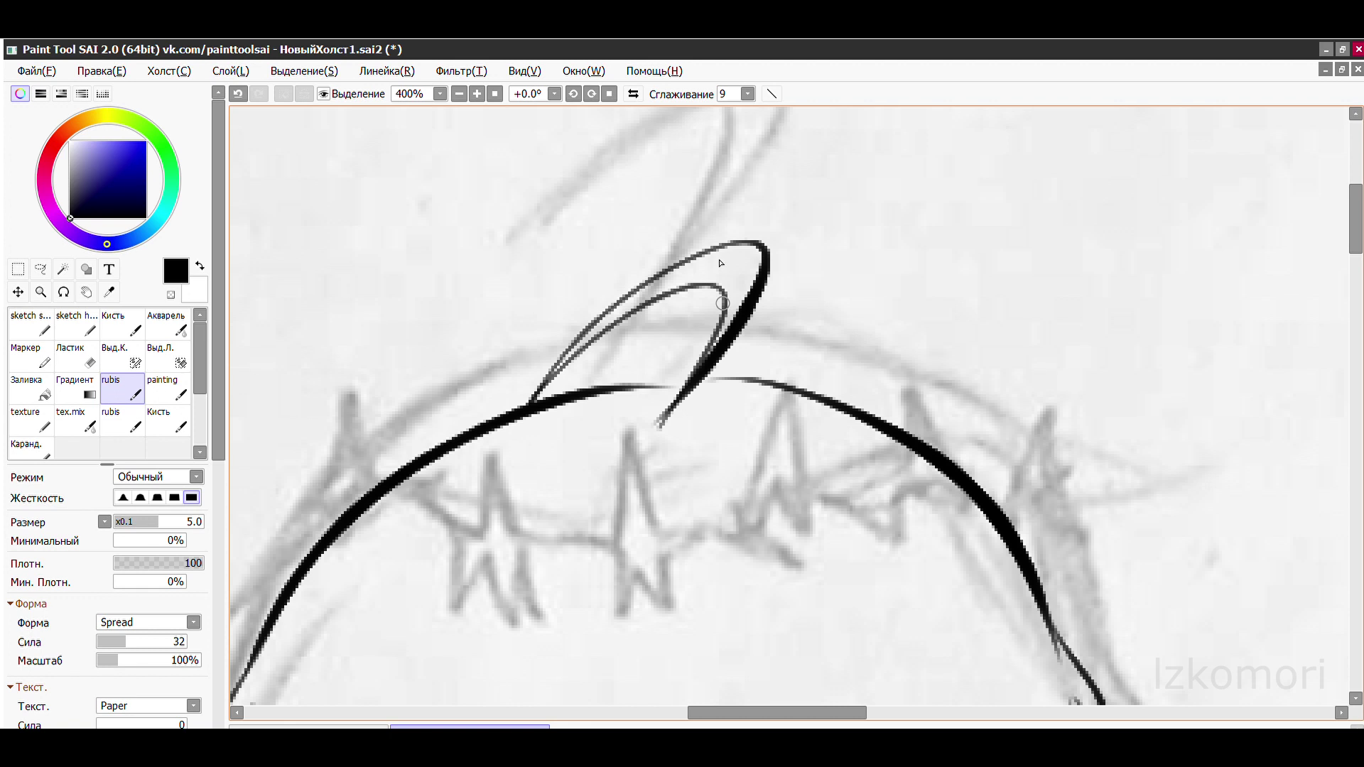
{"action": "key", "text": "ctrl+z"}
- Outline jagged, branching highlight shapes inside the head contour on both sides above the forehead
{"action": "scroll", "coordinate": [720, 263], "scroll_direction": "down", "scroll_amount": 8}
{"action": "scroll", "coordinate": [385, 317], "scroll_direction": "up", "scroll_amount": 7}
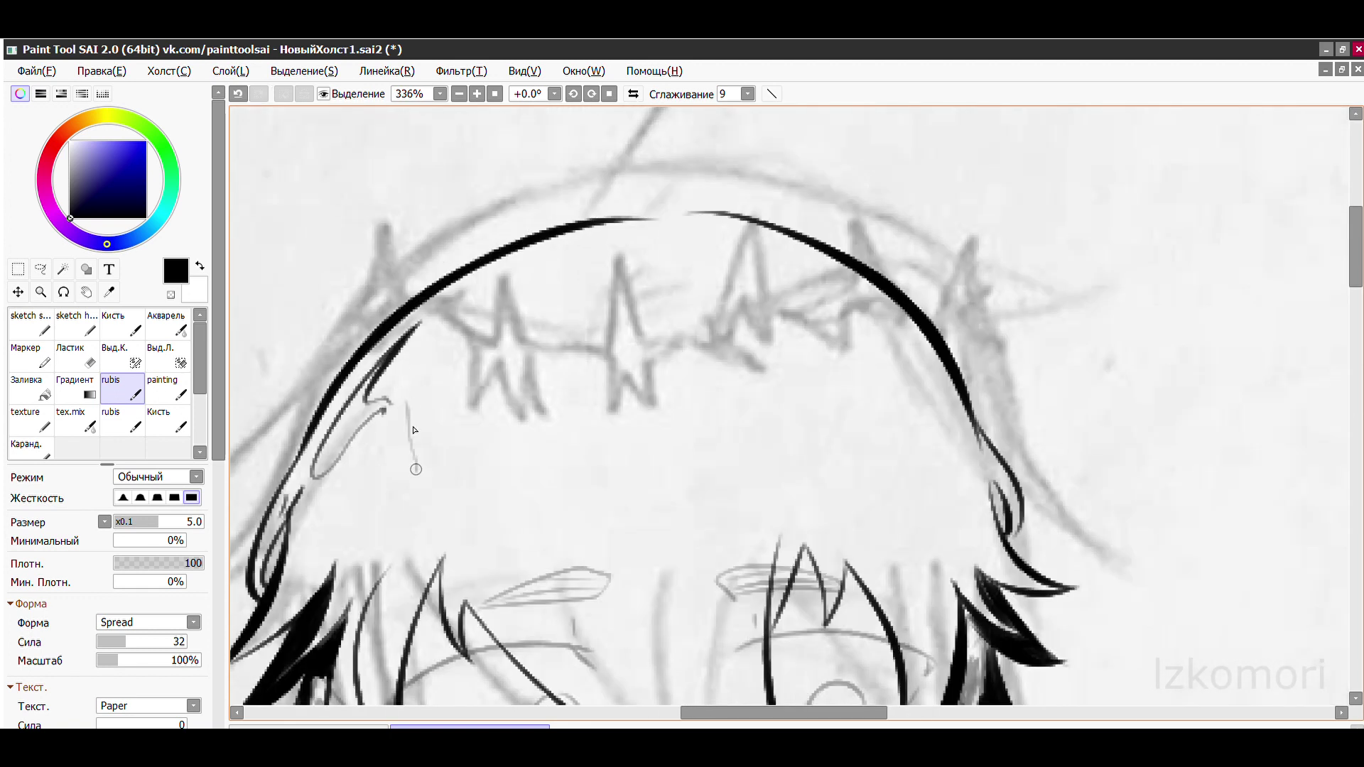
{"action": "scroll", "coordinate": [876, 297], "scroll_direction": "down", "scroll_amount": 5}
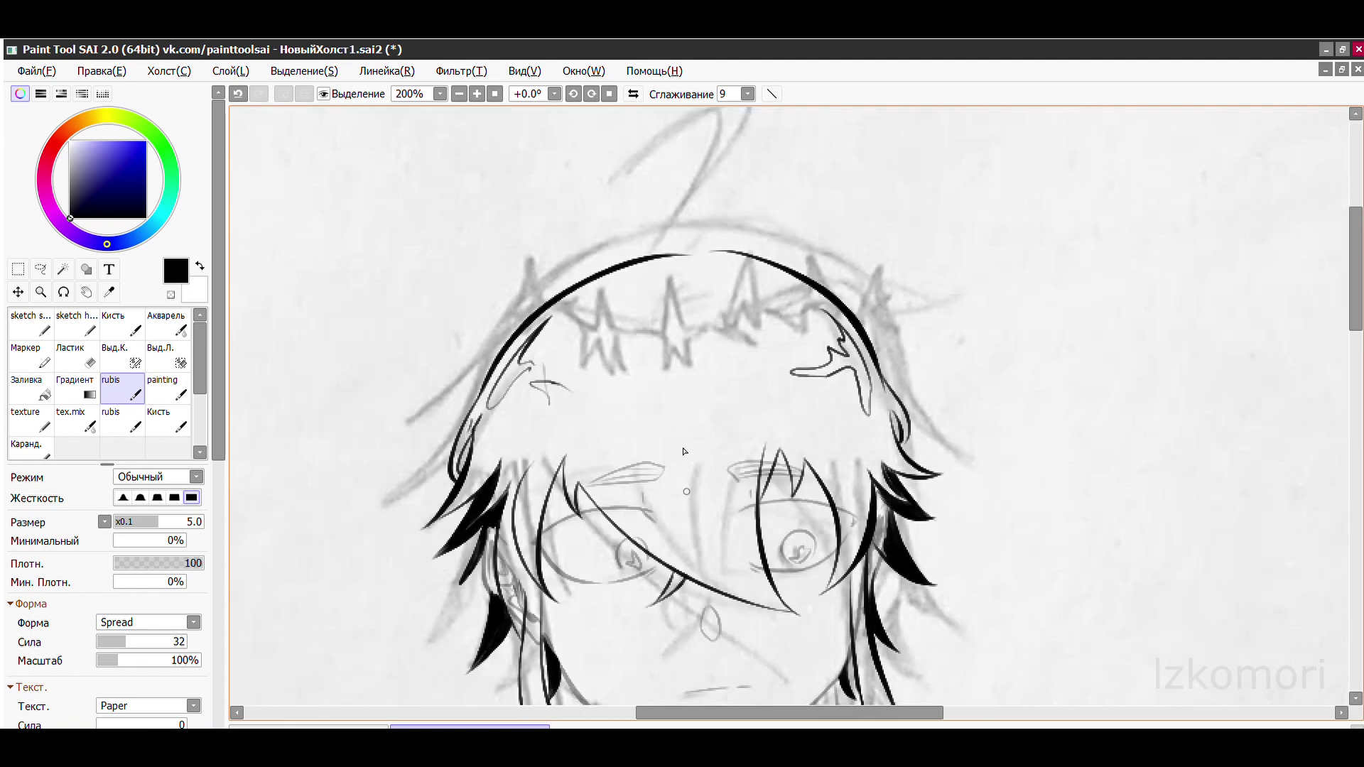
- Try several rounded, double-lined loops of hair on top of the crown
{"action": "scroll", "coordinate": [733, 314], "scroll_direction": "up", "scroll_amount": 6}
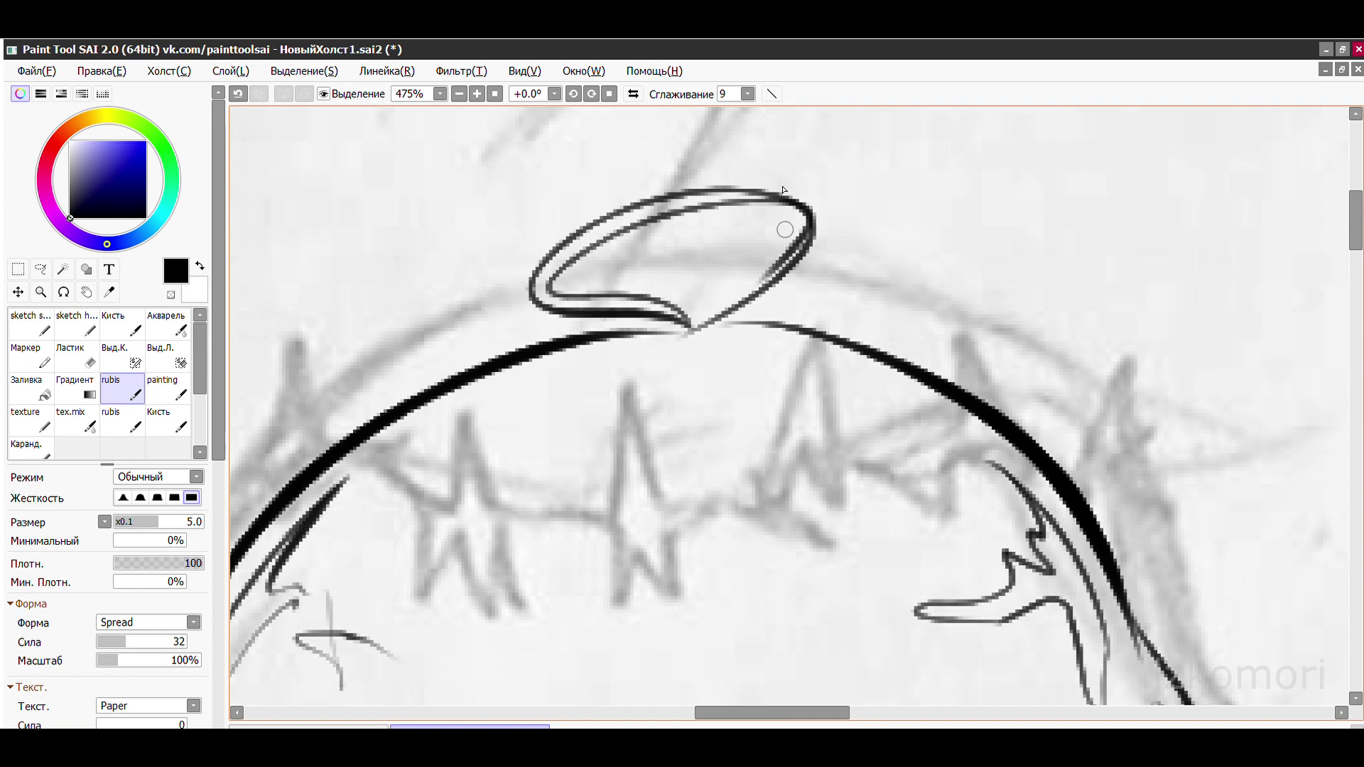
{"action": "key", "text": "ctrl+z"}
{"action": "scroll", "coordinate": [681, 215], "scroll_direction": "up", "scroll_amount": 1}
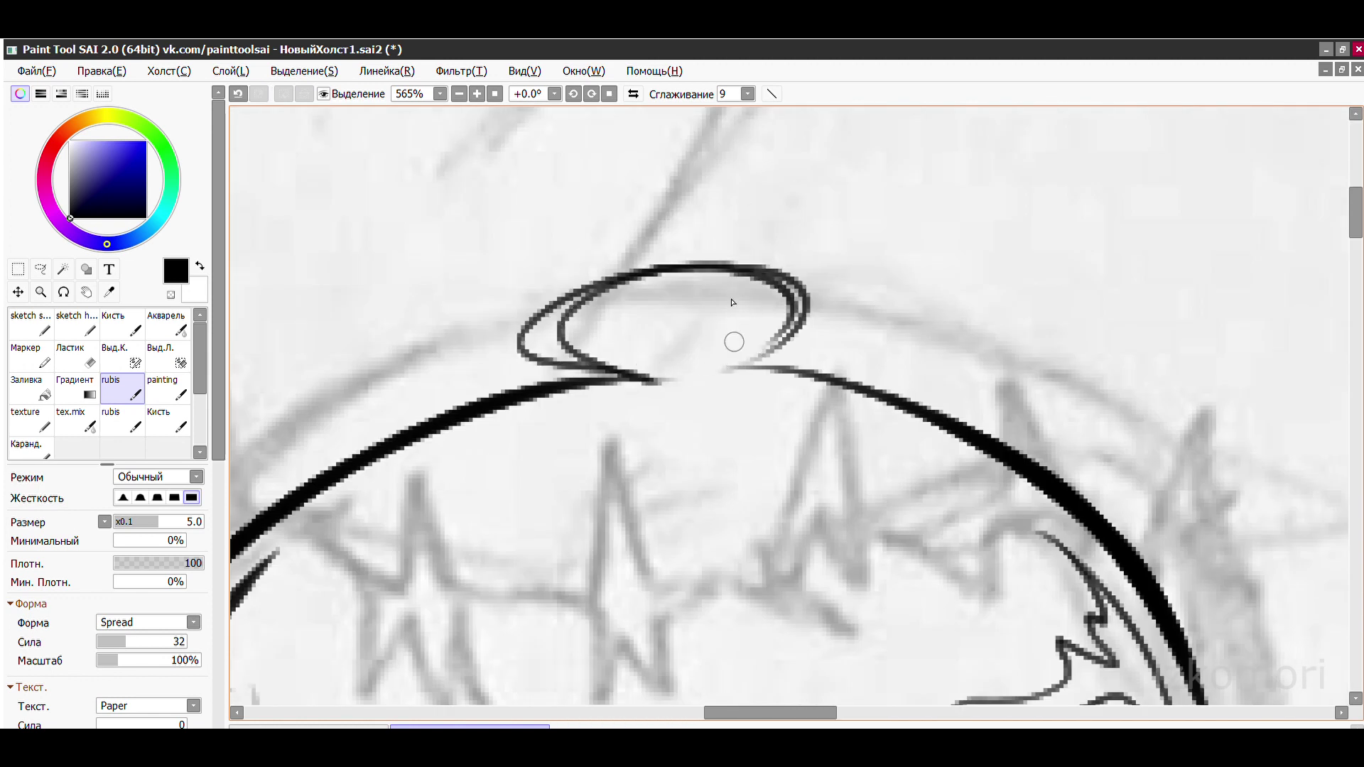
{"action": "key", "text": "ctrl+z"}
{"action": "scroll", "coordinate": [733, 302], "scroll_direction": "down", "scroll_amount": 8}
{"action": "scroll", "coordinate": [577, 201], "scroll_direction": "up", "scroll_amount": 6}
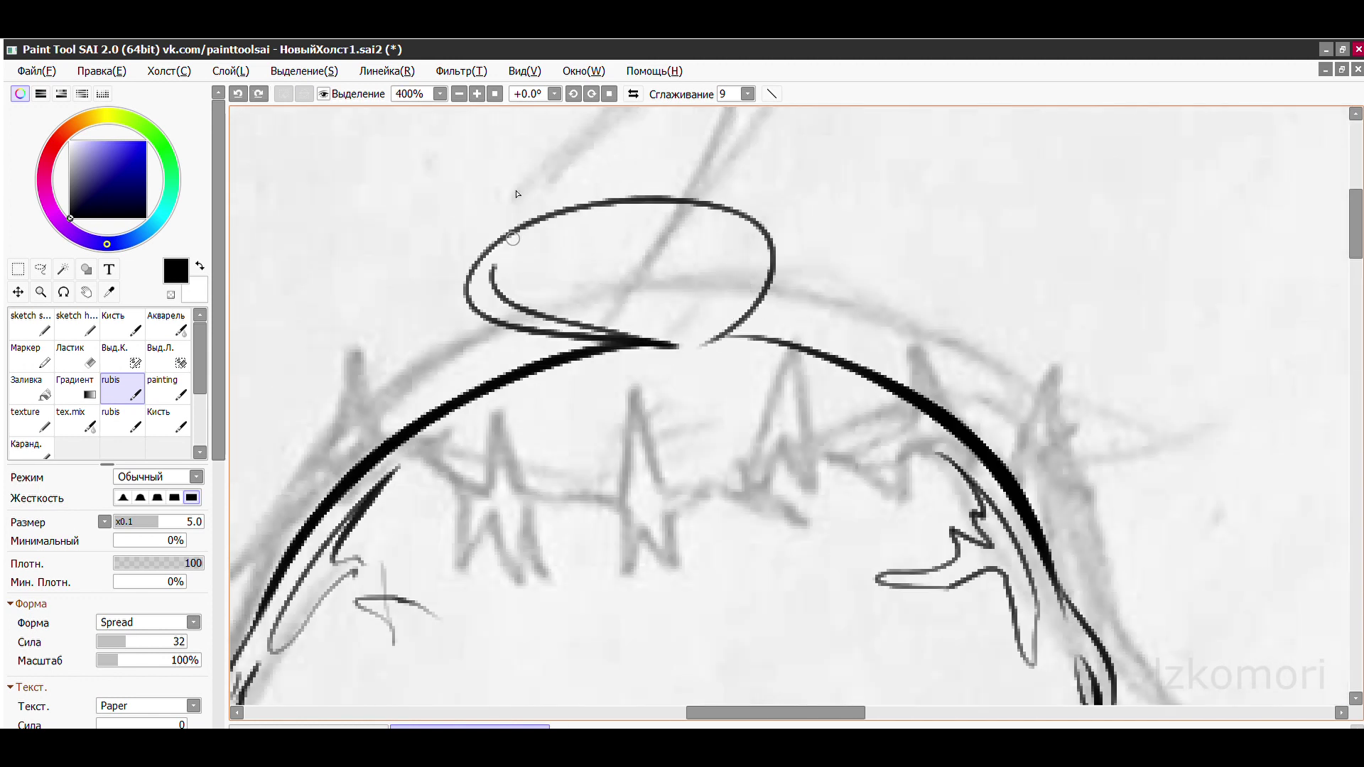
{"action": "key", "text": "ctrl+z"}
{"action": "scroll", "coordinate": [703, 304], "scroll_direction": "down", "scroll_amount": 8}
{"action": "scroll", "coordinate": [656, 145], "scroll_direction": "up", "scroll_amount": 7}
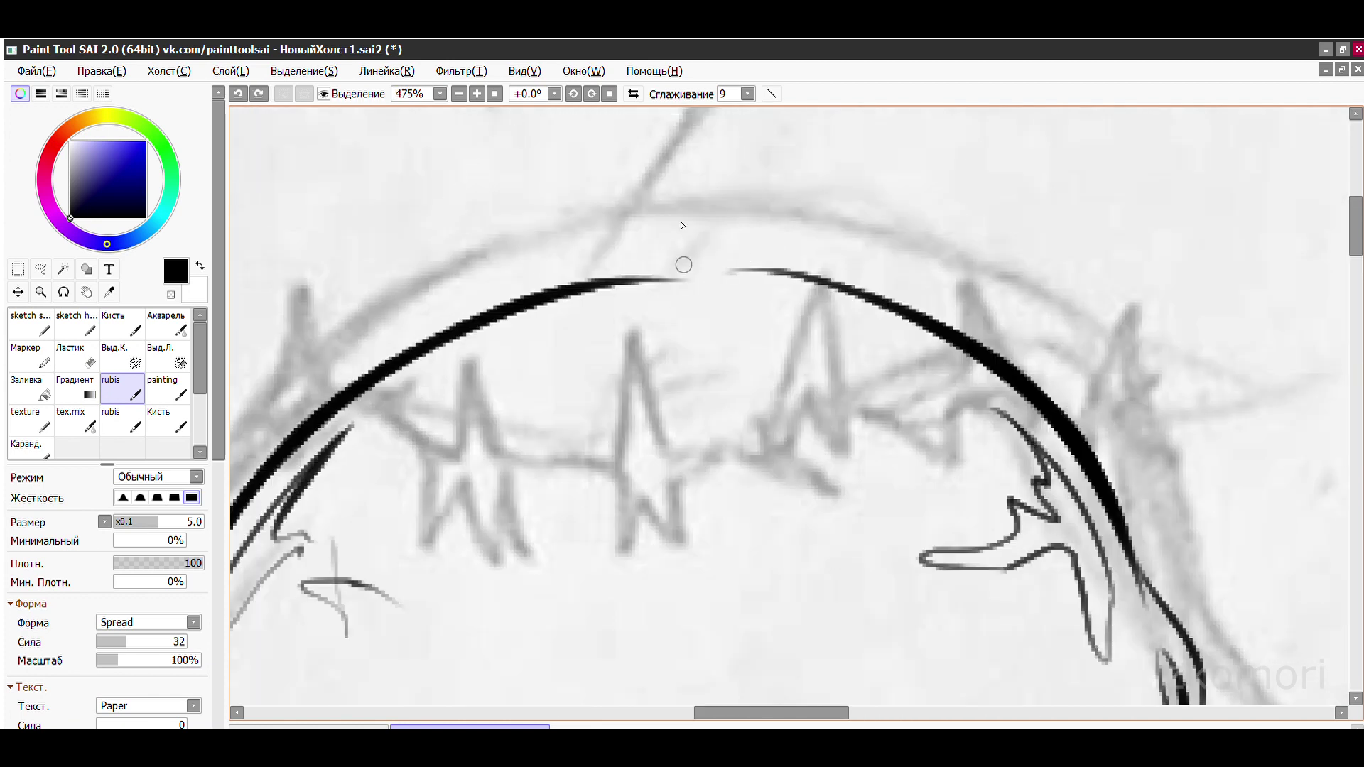
- Try a single short pointed spike of hair at the gap in the crown contour
{"action": "scroll", "coordinate": [680, 224], "scroll_direction": "down", "scroll_amount": 4}
{"action": "scroll", "coordinate": [668, 192], "scroll_direction": "up", "scroll_amount": 2}
{"action": "scroll", "coordinate": [689, 294], "scroll_direction": "down", "scroll_amount": 4}
{"action": "scroll", "coordinate": [639, 291], "scroll_direction": "up", "scroll_amount": 4}
{"action": "left_click_drag", "start_coordinate": [645, 349], "coordinate": [613, 332]}
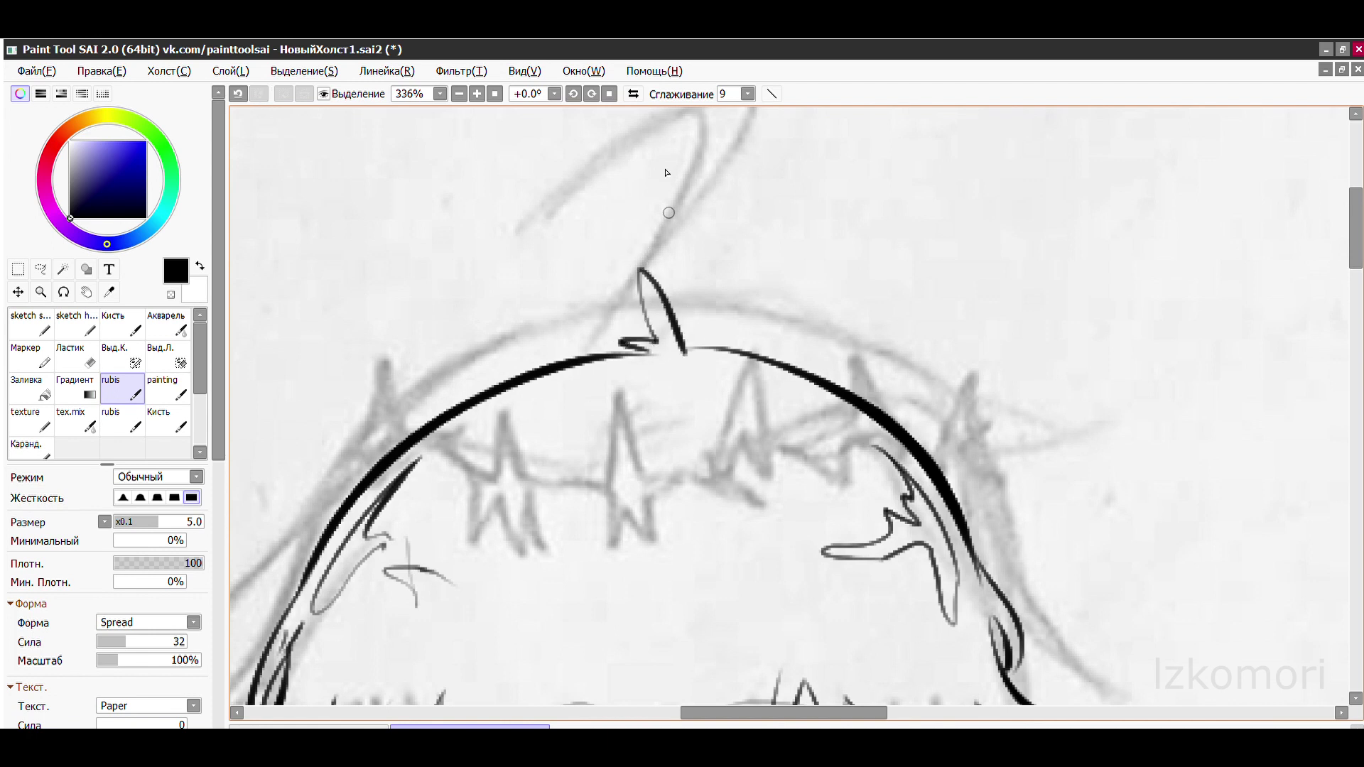
{"action": "key", "text": "ctrl+z"}
- Ink a three-pointed spiky tuft at the crown with small curved strands just below the head contour
{"action": "scroll", "coordinate": [668, 212], "scroll_direction": "up", "scroll_amount": 3}
{"action": "left_click_drag", "start_coordinate": [622, 192], "coordinate": [627, 182]}
{"action": "scroll", "coordinate": [625, 184], "scroll_direction": "down", "scroll_amount": 9}
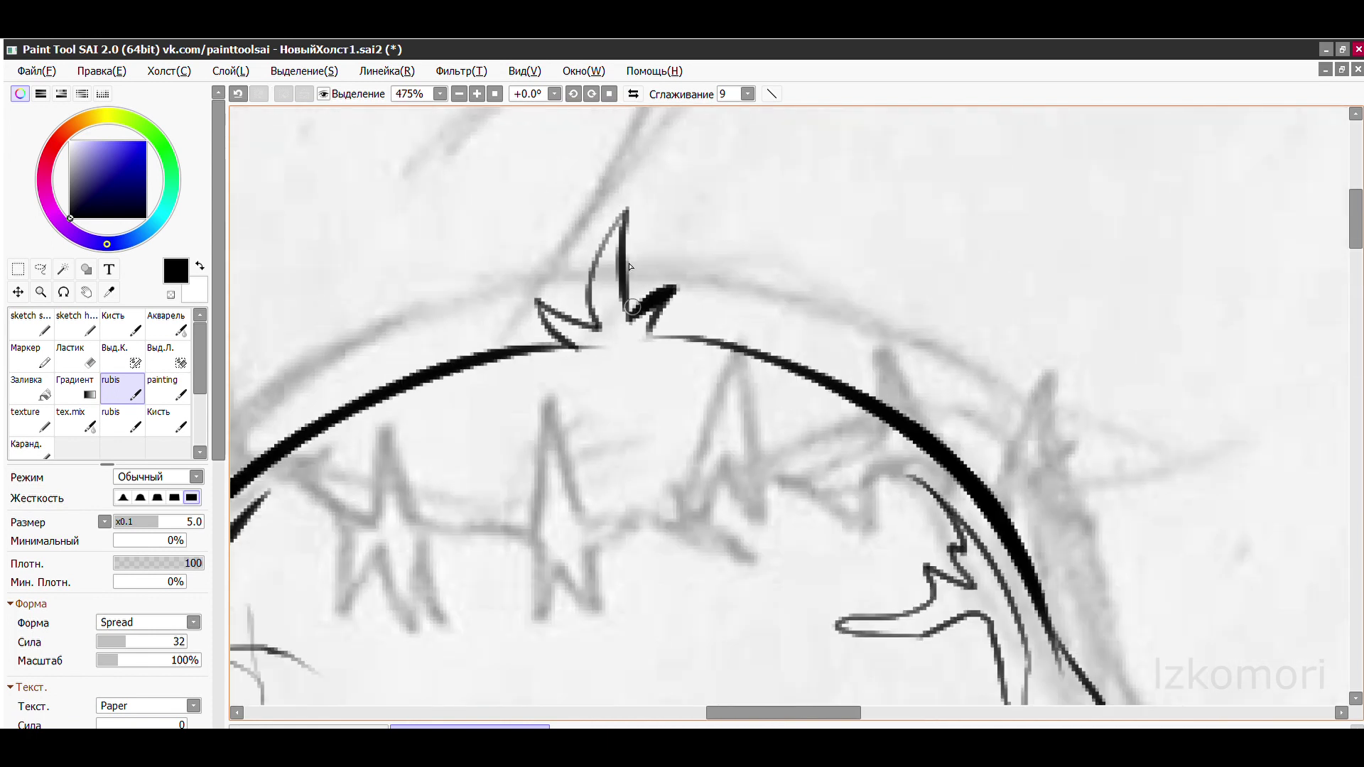
{"action": "scroll", "coordinate": [575, 263], "scroll_direction": "up", "scroll_amount": 5}
{"action": "scroll", "coordinate": [575, 263], "scroll_direction": "up", "scroll_amount": 3}
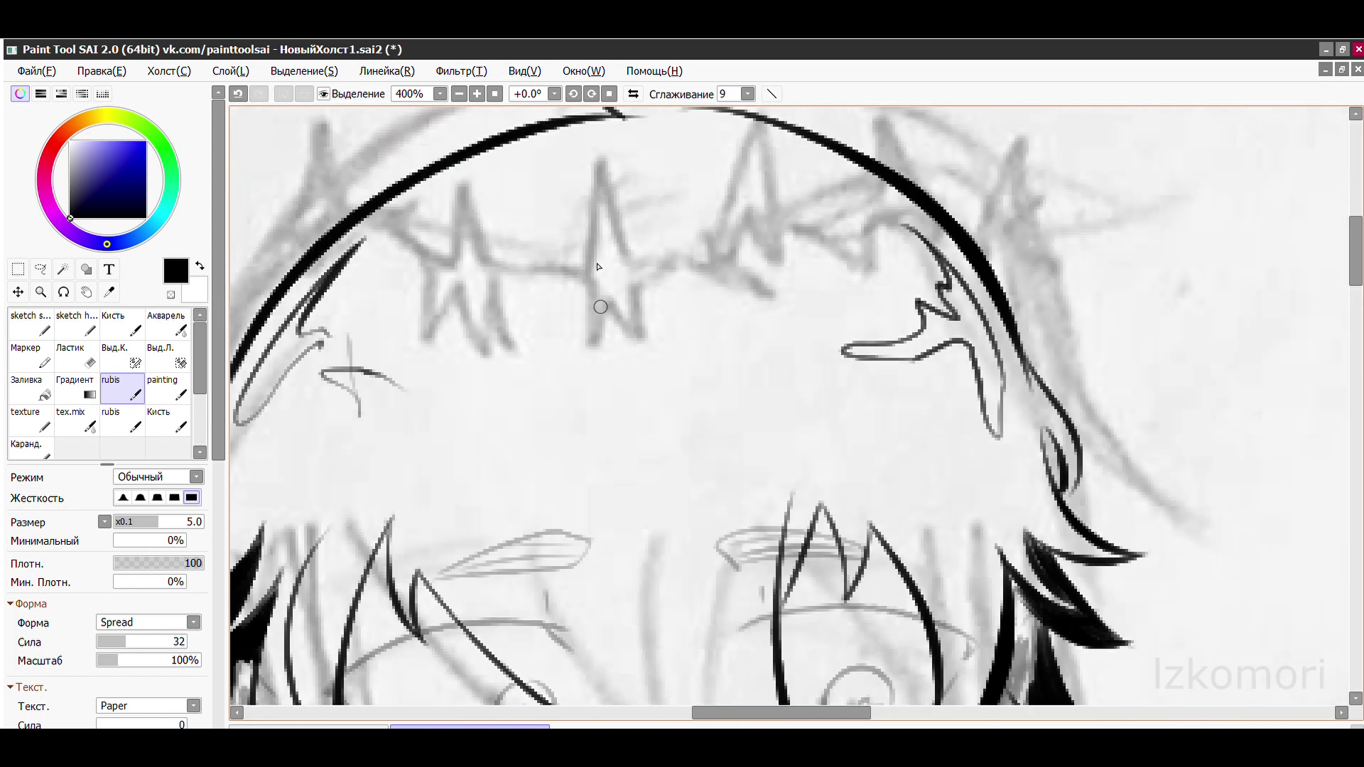
{"action": "scroll", "coordinate": [611, 284], "scroll_direction": "down", "scroll_amount": 6}
{"action": "scroll", "coordinate": [647, 304], "scroll_direction": "up", "scroll_amount": 6}
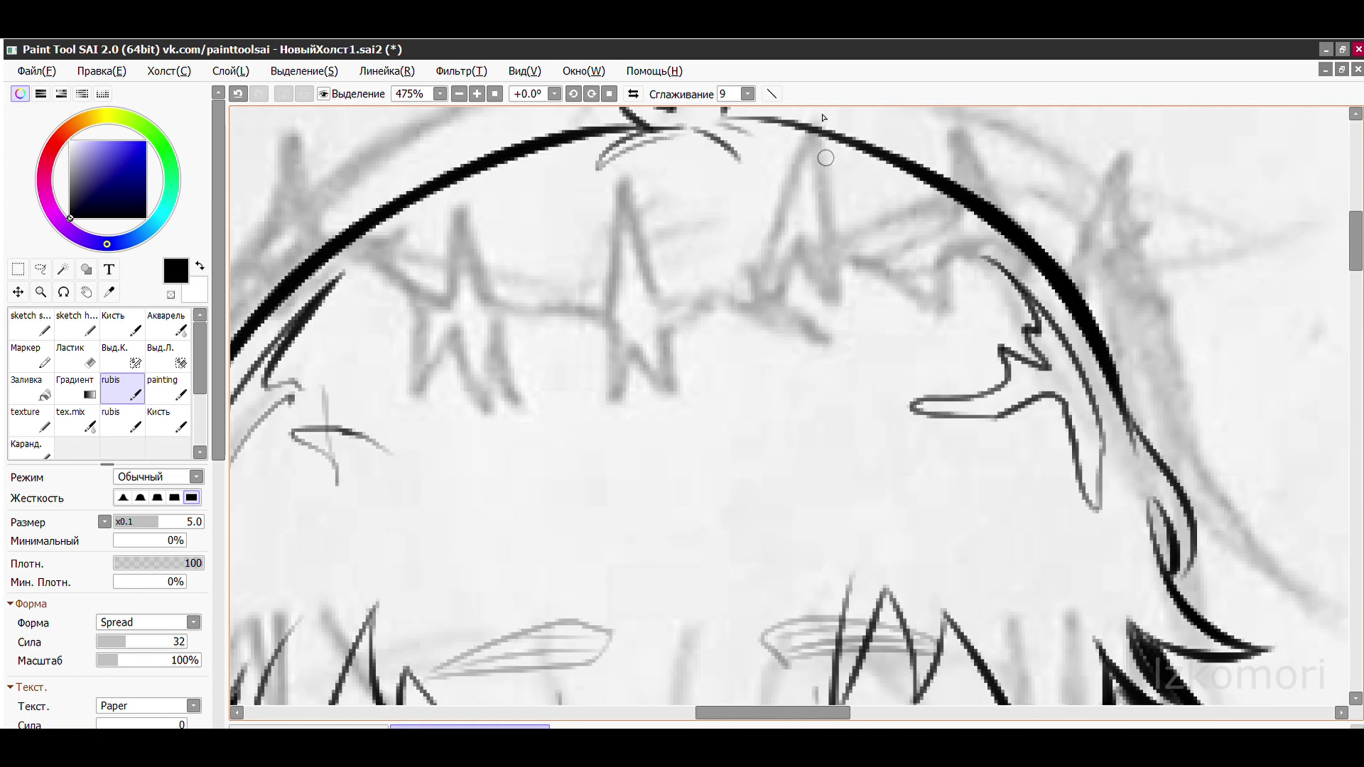
- Thicken the crown tuft's spikes and fill it into a solid black, many-pointed shape
{"action": "scroll", "coordinate": [824, 118], "scroll_direction": "up", "scroll_amount": 4}
{"action": "left_click_drag", "start_coordinate": [603, 400], "coordinate": [442, 475]}
{"action": "left_click_drag", "start_coordinate": [468, 305], "coordinate": [638, 400]}
{"action": "left_click_drag", "start_coordinate": [646, 127], "coordinate": [619, 341]}
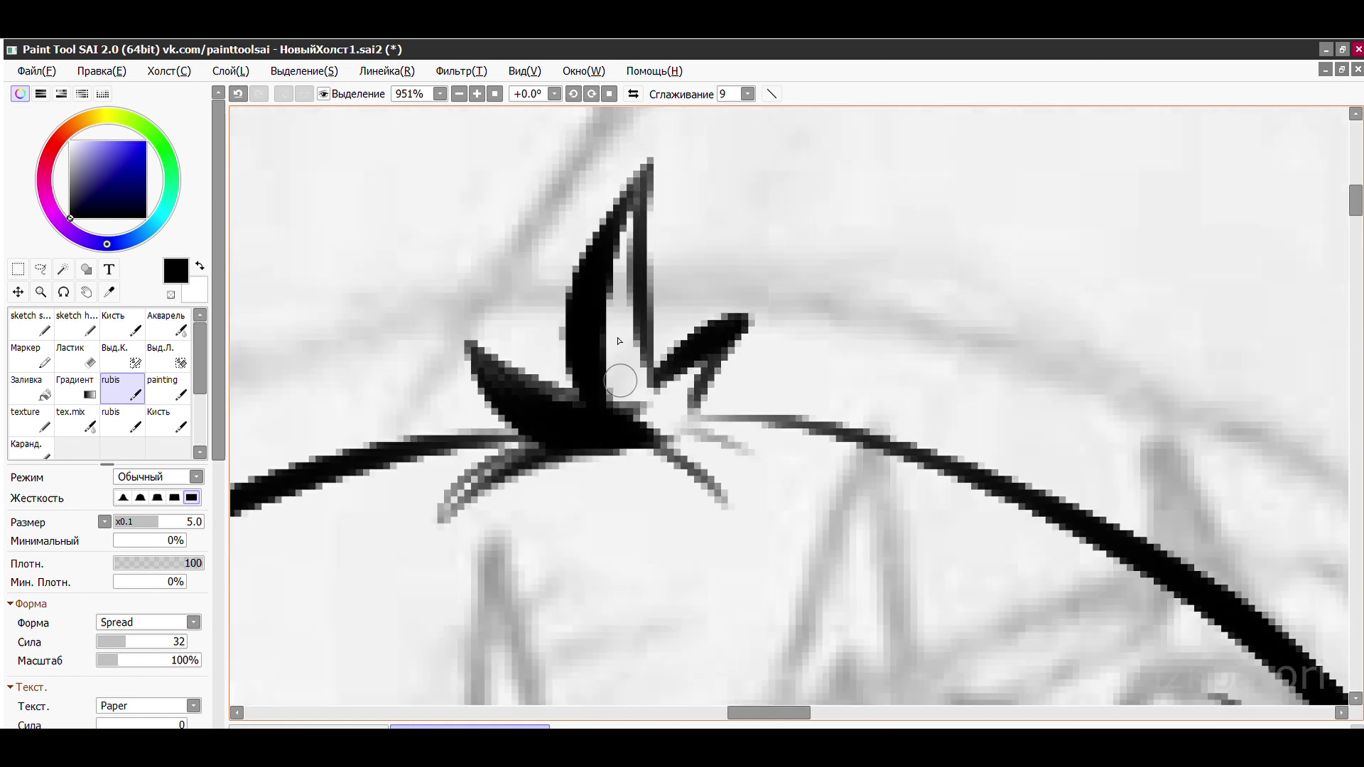
{"action": "left_click_drag", "start_coordinate": [648, 153], "coordinate": [625, 369]}
{"action": "left_click_drag", "start_coordinate": [657, 323], "coordinate": [736, 470]}
{"action": "mouse_move", "coordinate": [453, 464]}
{"action": "left_mouse_down"}
{"action": "mouse_move", "coordinate": [557, 470]}
{"action": "mouse_move", "coordinate": [582, 455]}
{"action": "left_mouse_up"}
{"action": "scroll", "coordinate": [568, 284], "scroll_direction": "down", "scroll_amount": 4}
{"action": "scroll", "coordinate": [568, 263], "scroll_direction": "up", "scroll_amount": 1}
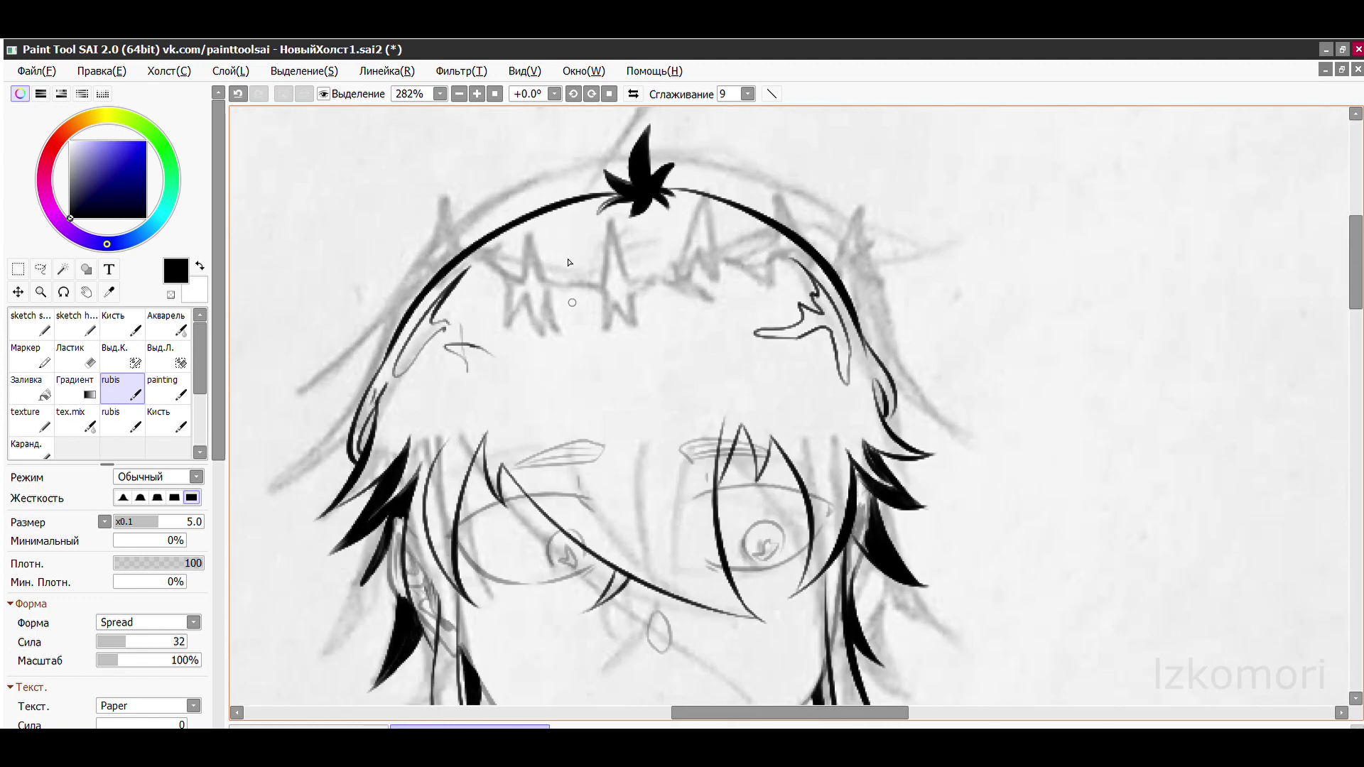
- Try a five-pointed star outline at the centre of the forehead
{"action": "scroll", "coordinate": [571, 302], "scroll_direction": "up", "scroll_amount": 3}
{"action": "left_click_drag", "start_coordinate": [664, 300], "coordinate": [643, 371]}
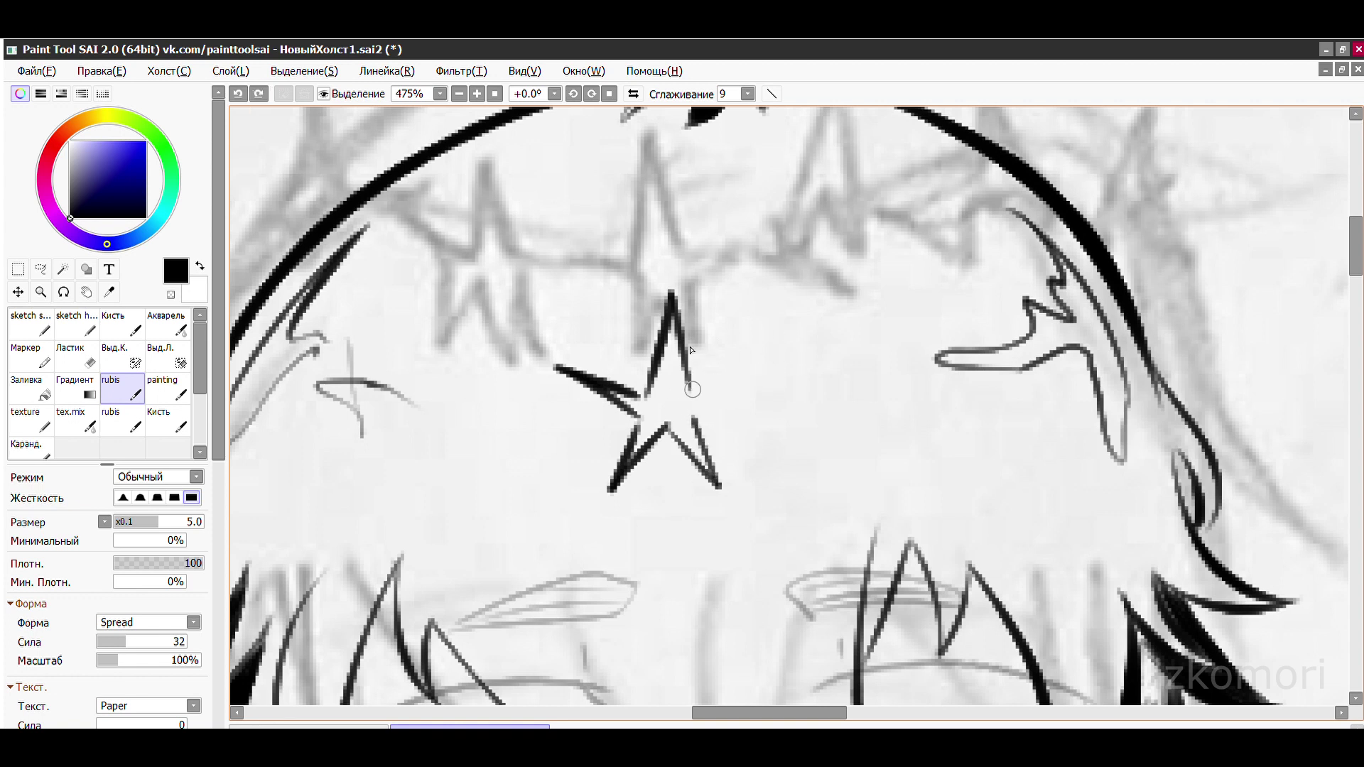
{"action": "left_click_drag", "start_coordinate": [692, 390], "coordinate": [773, 366]}
- Try placing a rotated copy of the star to its left to begin a band across the forehead
{"action": "scroll", "coordinate": [738, 369], "scroll_direction": "down", "scroll_amount": 3}
{"action": "key", "text": "ctrl+t"}
{"action": "scroll", "coordinate": [740, 324], "scroll_direction": "up", "scroll_amount": 3}
{"action": "left_click_drag", "start_coordinate": [740, 324], "coordinate": [369, 333]}
{"action": "key", "text": "Return"}
{"action": "key", "text": "ctrl+c"}
{"action": "key", "text": "ctrl+v"}
{"action": "key", "text": "ctrl+t"}
{"action": "key", "text": "Return"}
- Try a second star copy, rotated and moved onto the left head contour
{"action": "key", "text": "ctrl+v"}
{"action": "key", "text": "ctrl+t"}
{"action": "left_click_drag", "start_coordinate": [916, 355], "coordinate": [944, 433]}
{"action": "left_click_drag", "start_coordinate": [661, 383], "coordinate": [413, 265]}
{"action": "scroll", "coordinate": [348, 238], "scroll_direction": "up", "scroll_amount": 1}
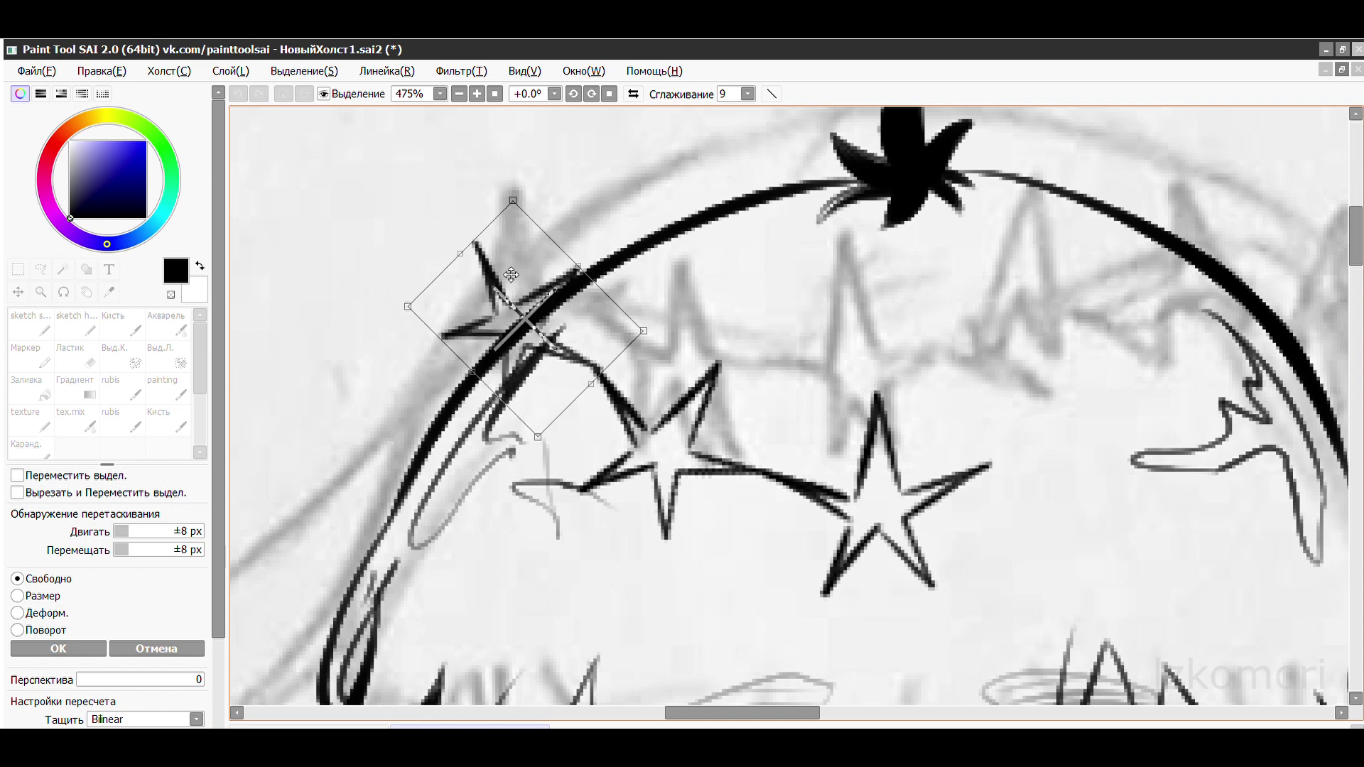
{"action": "scroll", "coordinate": [413, 264], "scroll_direction": "down", "scroll_amount": 2}
{"action": "key", "text": "Return"}
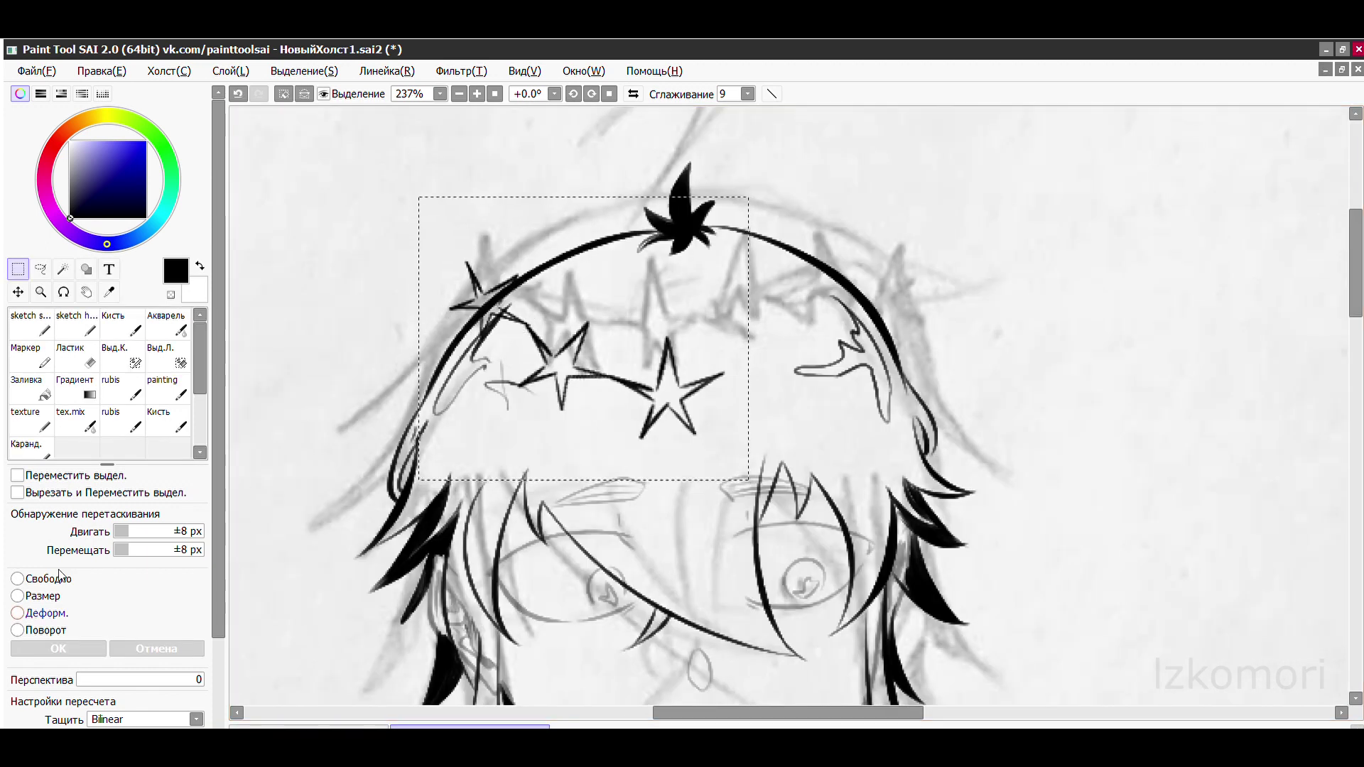
- Try deforming the pasted star on the left head contour, then undo the deformation and clear the selection
{"action": "left_click", "coordinate": [17, 613]}
{"action": "left_click_drag", "start_coordinate": [450, 258], "coordinate": [426, 283]}
{"action": "left_click_drag", "start_coordinate": [725, 426], "coordinate": [725, 432]}
{"action": "key", "text": "ctrl+z"}
{"action": "key", "text": "ctrl+y"}
{"action": "key", "text": "ctrl+z"}
{"action": "key", "text": "ctrl+d"}
{"action": "scroll", "coordinate": [497, 355], "scroll_direction": "down", "scroll_amount": 1}
{"action": "scroll", "coordinate": [497, 355], "scroll_direction": "up", "scroll_amount": 1}
- Try shifting the three-star band slightly lower on the forehead with the Move tool
{"action": "left_click", "coordinate": [18, 292]}
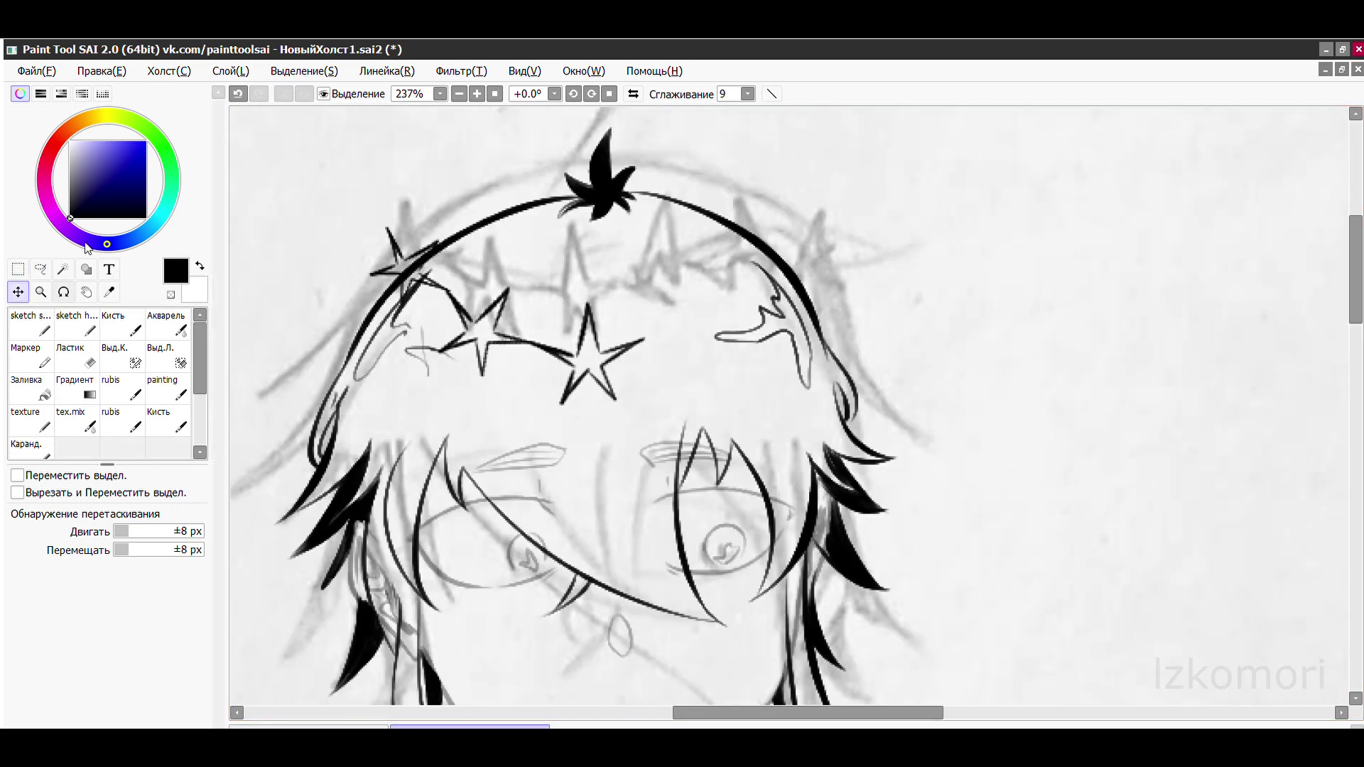
{"action": "scroll", "coordinate": [552, 266], "scroll_direction": "down", "scroll_amount": 2}
{"action": "scroll", "coordinate": [581, 274], "scroll_direction": "down", "scroll_amount": 1}
{"action": "scroll", "coordinate": [581, 274], "scroll_direction": "up", "scroll_amount": 2}
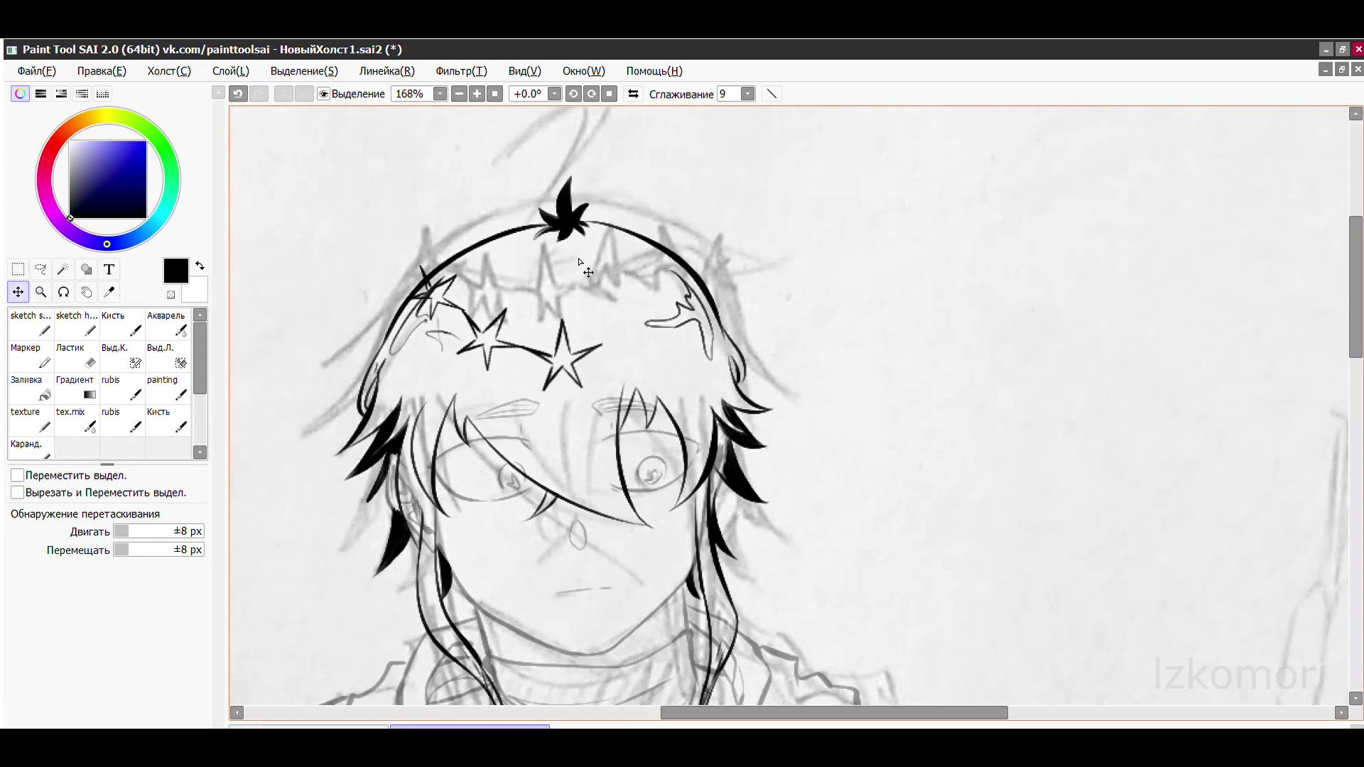
- Ink a hand-drawn five-pointed star at the centre of the forehead, with smaller linked stars extending to its left
{"action": "scroll", "coordinate": [481, 303], "scroll_direction": "up", "scroll_amount": 3}
{"action": "key", "text": "b"}
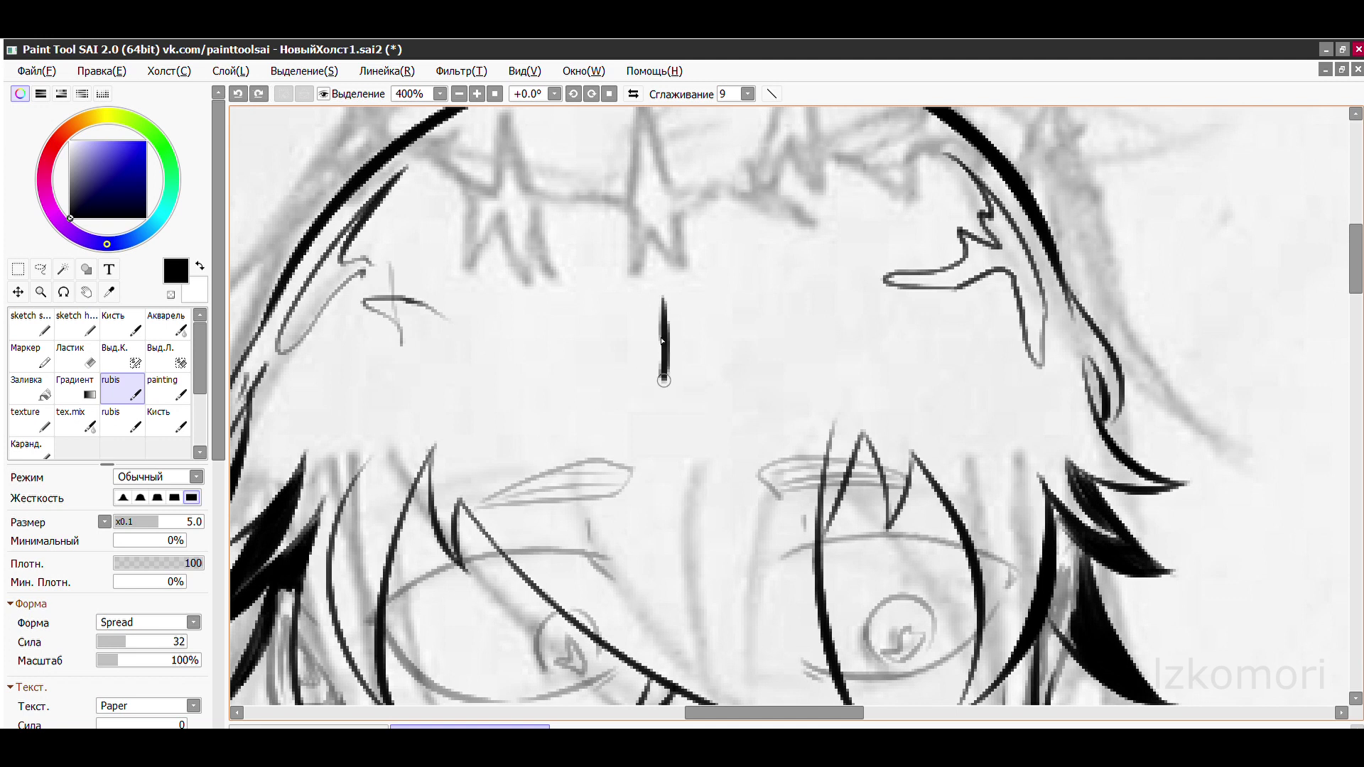
{"action": "key", "text": "ctrl+z"}
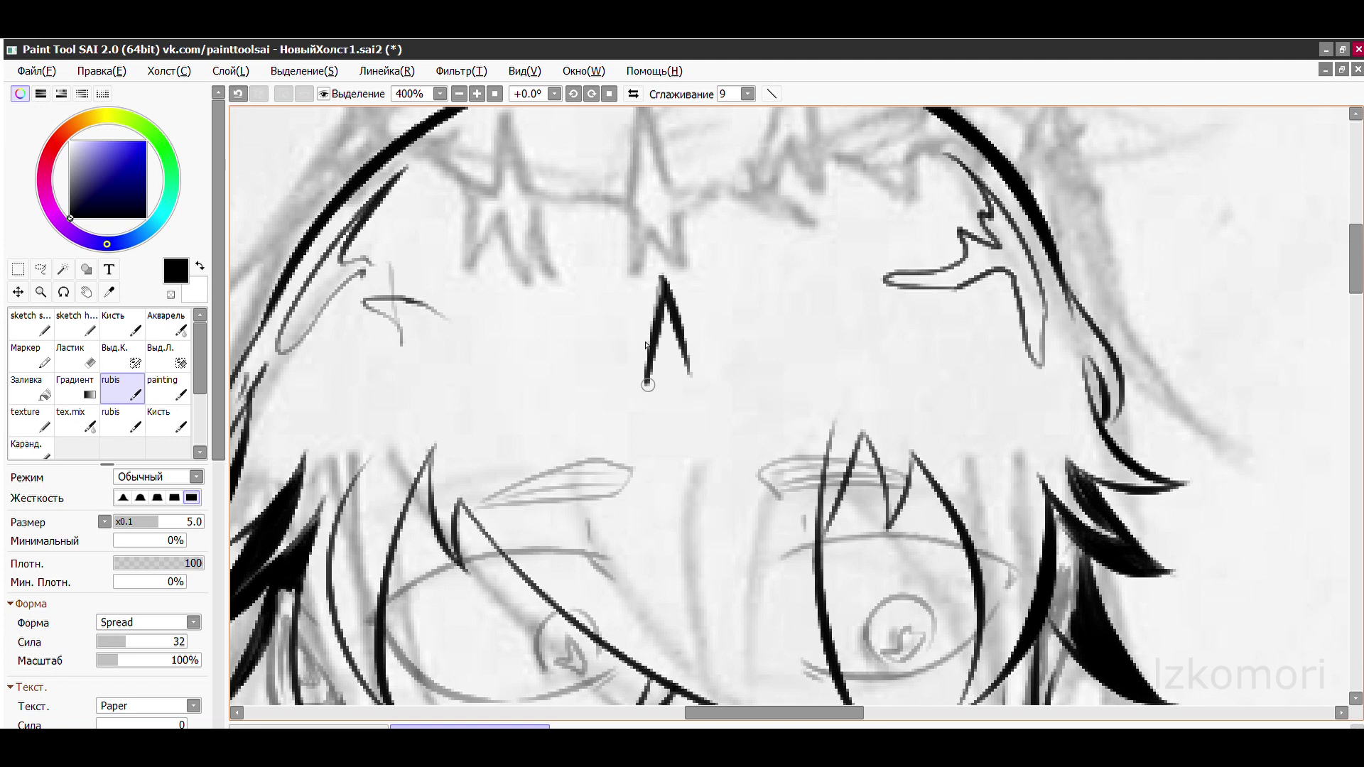
{"action": "scroll", "coordinate": [591, 270], "scroll_direction": "up", "scroll_amount": 1}
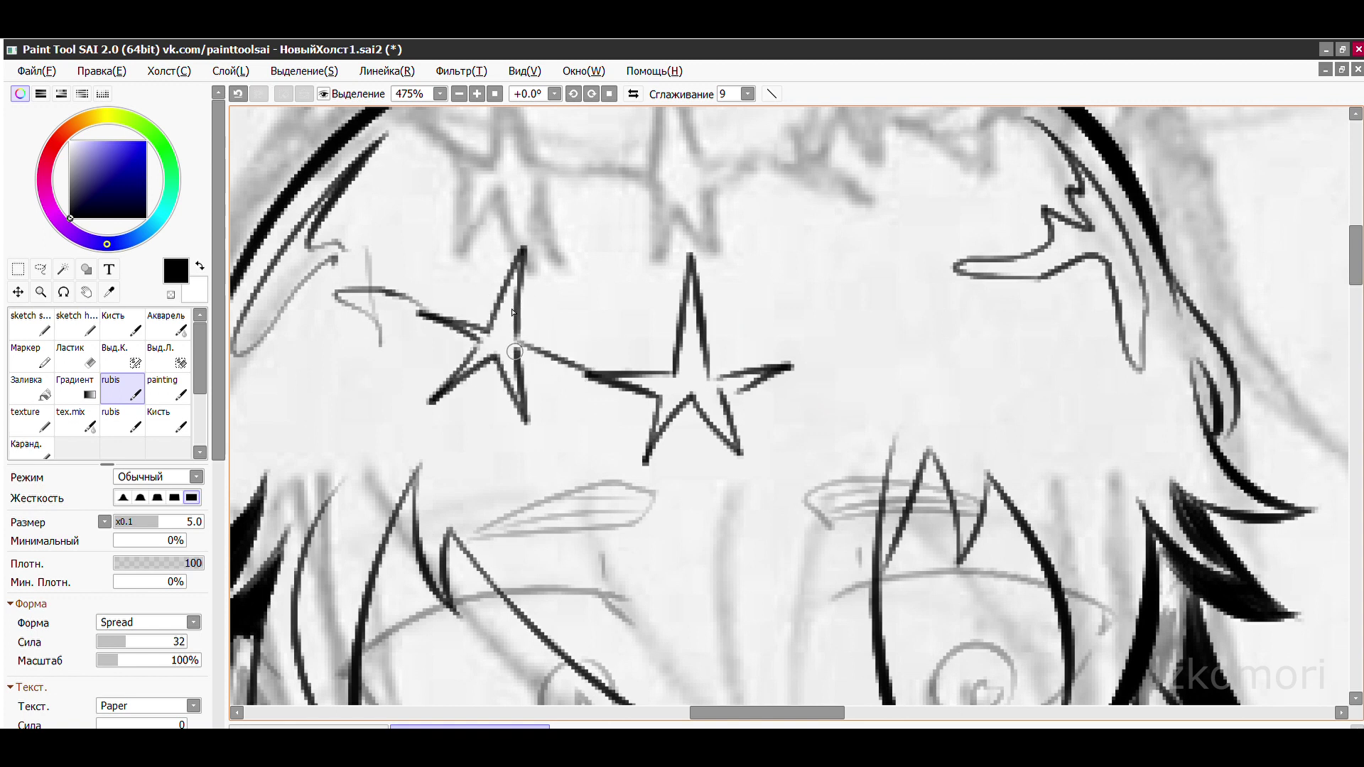
{"action": "scroll", "coordinate": [349, 320], "scroll_direction": "down", "scroll_amount": 10}
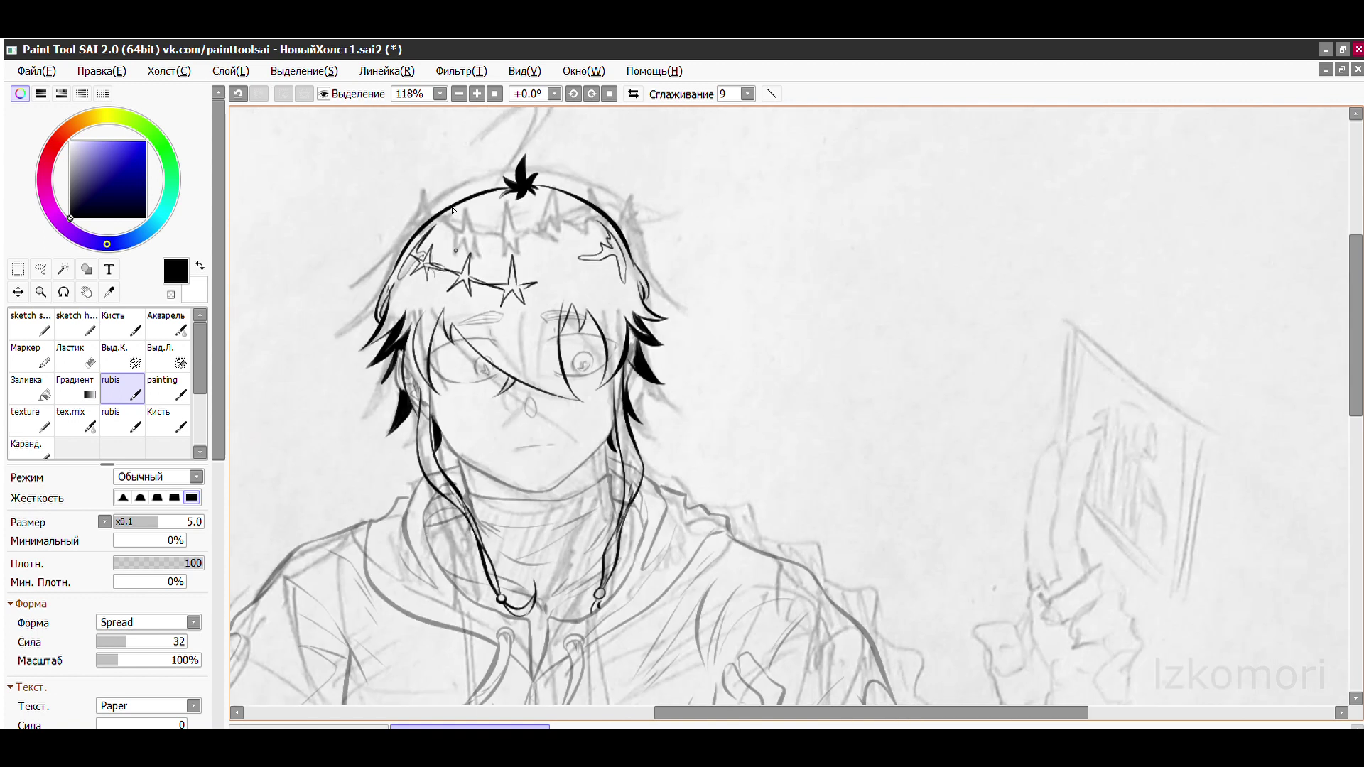
- Ink two more linked stars across the right side of the forehead and shift the star chain slightly left
{"action": "scroll", "coordinate": [580, 287], "scroll_direction": "up", "scroll_amount": 10}
{"action": "left_click_drag", "start_coordinate": [524, 356], "coordinate": [572, 331]}
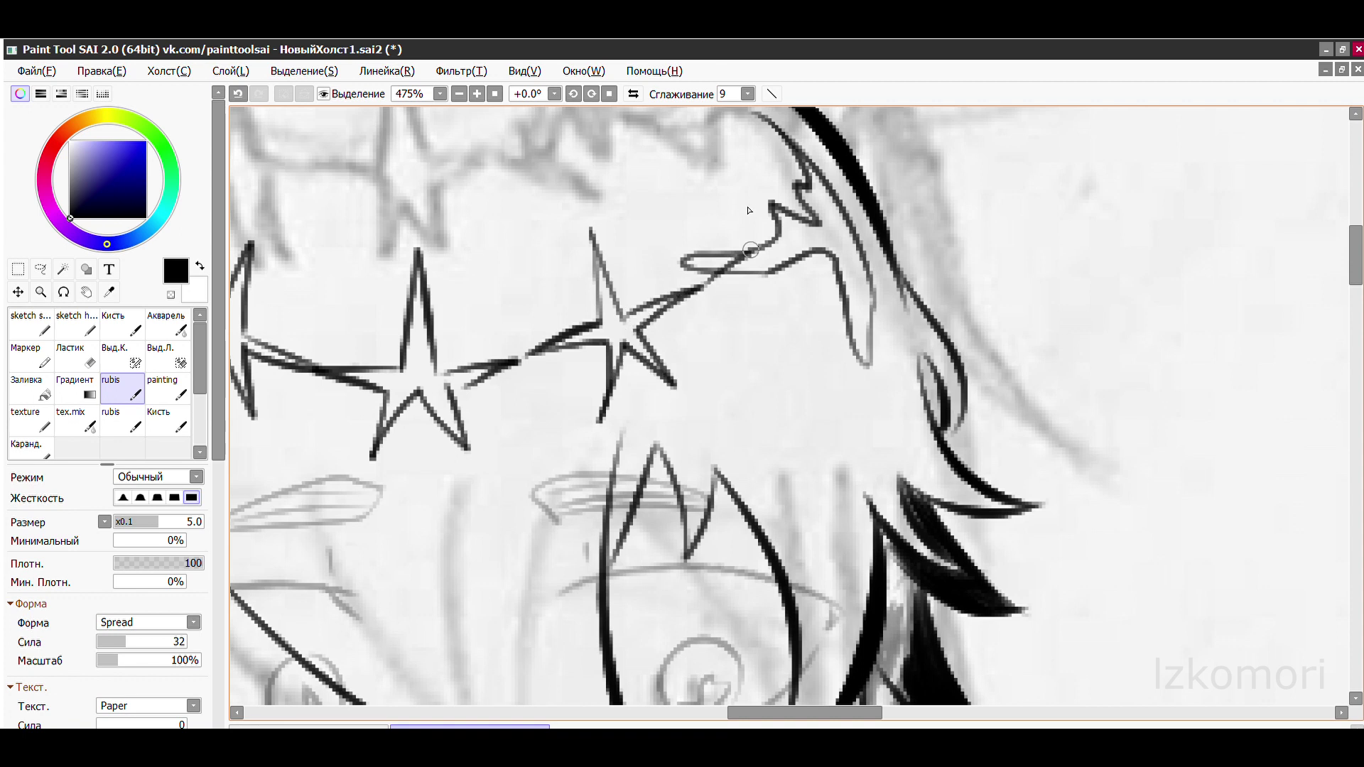
{"action": "scroll", "coordinate": [760, 290], "scroll_direction": "down", "scroll_amount": 5}
{"action": "scroll", "coordinate": [813, 243], "scroll_direction": "up", "scroll_amount": 2}
{"action": "key", "text": "ctrl"}
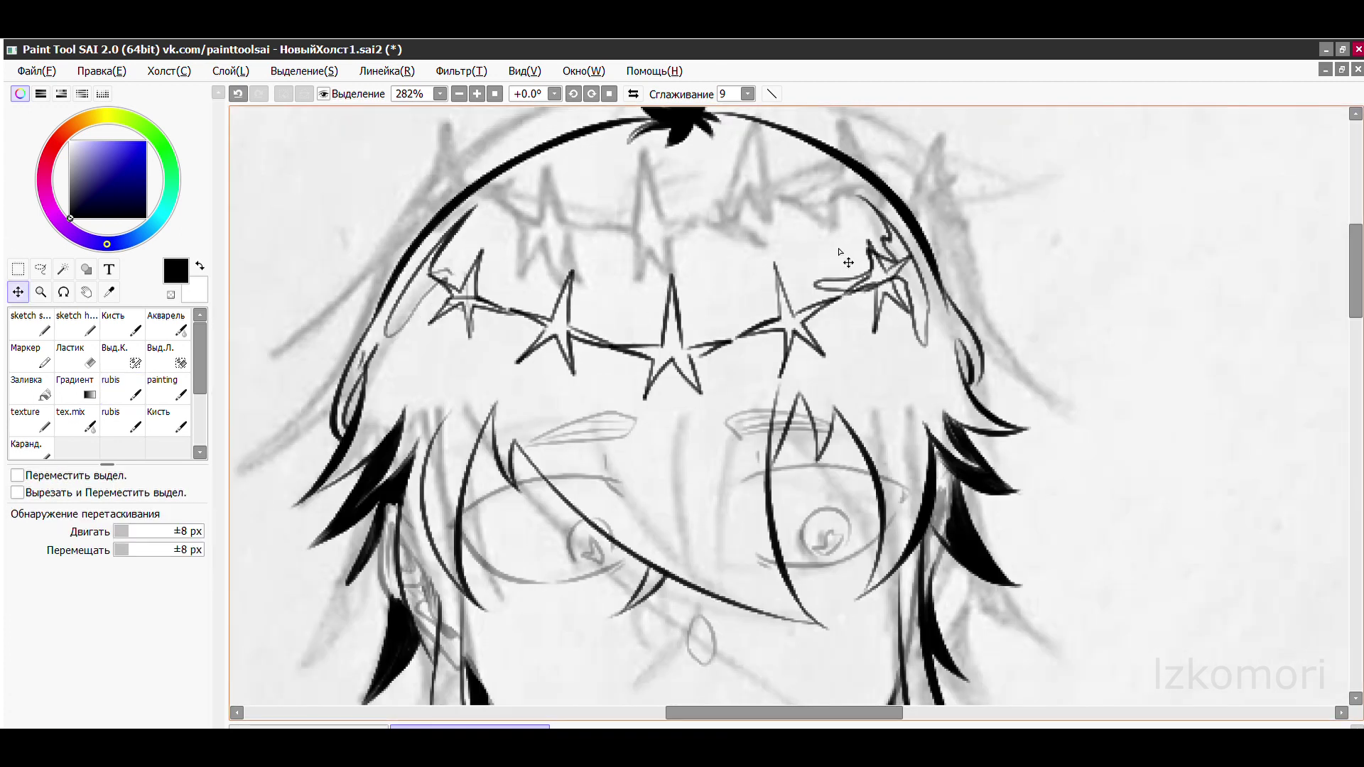
{"action": "left_click_drag", "start_coordinate": [826, 243], "coordinate": [814, 243]}
- Try inking extra contour lines around the central star and above the star chain, then undo them
{"action": "scroll", "coordinate": [813, 243], "scroll_direction": "down", "scroll_amount": 3}
{"action": "scroll", "coordinate": [814, 243], "scroll_direction": "down", "scroll_amount": 2}
{"action": "scroll", "coordinate": [640, 341], "scroll_direction": "up", "scroll_amount": 6}
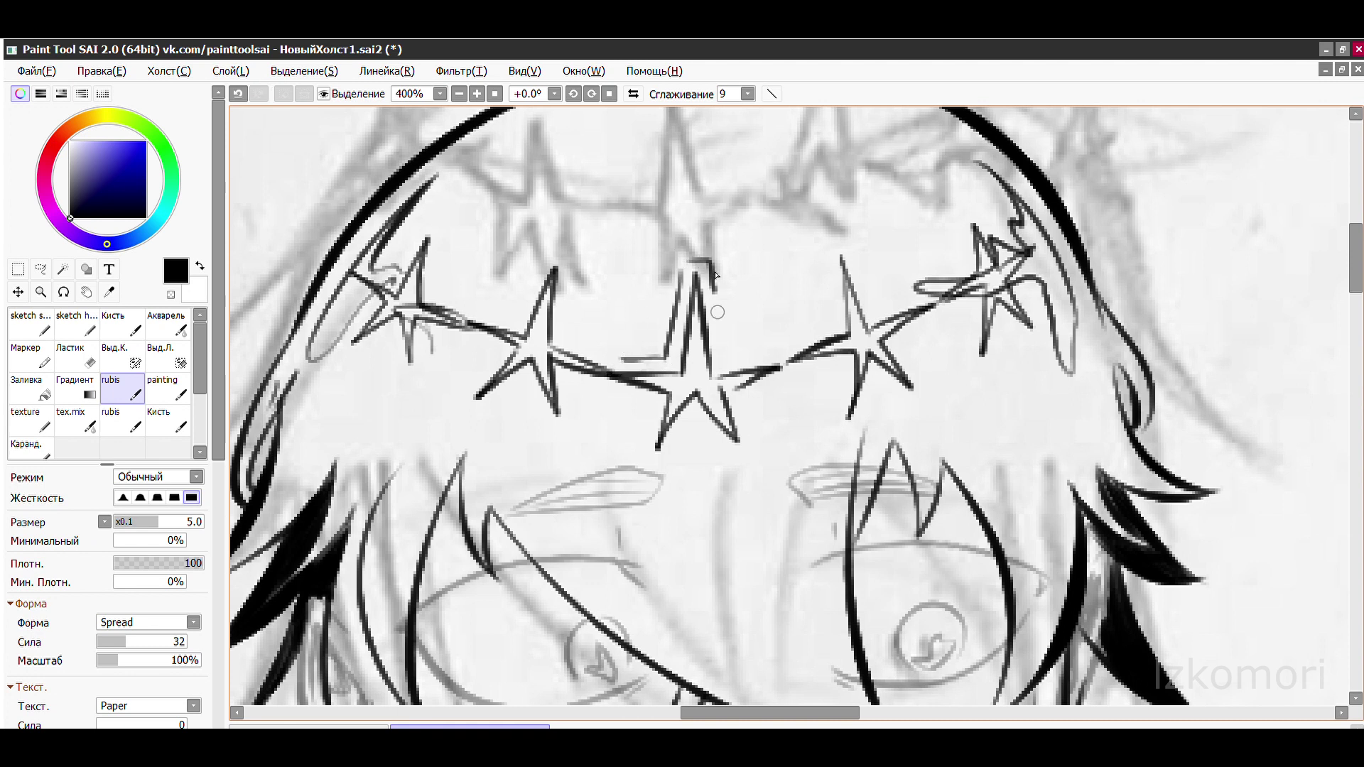
{"action": "key", "text": "ctrl+z"}
{"action": "scroll", "coordinate": [713, 273], "scroll_direction": "down", "scroll_amount": 5}
{"action": "scroll", "coordinate": [488, 268], "scroll_direction": "up", "scroll_amount": 3}
{"action": "scroll", "coordinate": [751, 175], "scroll_direction": "up", "scroll_amount": 3}
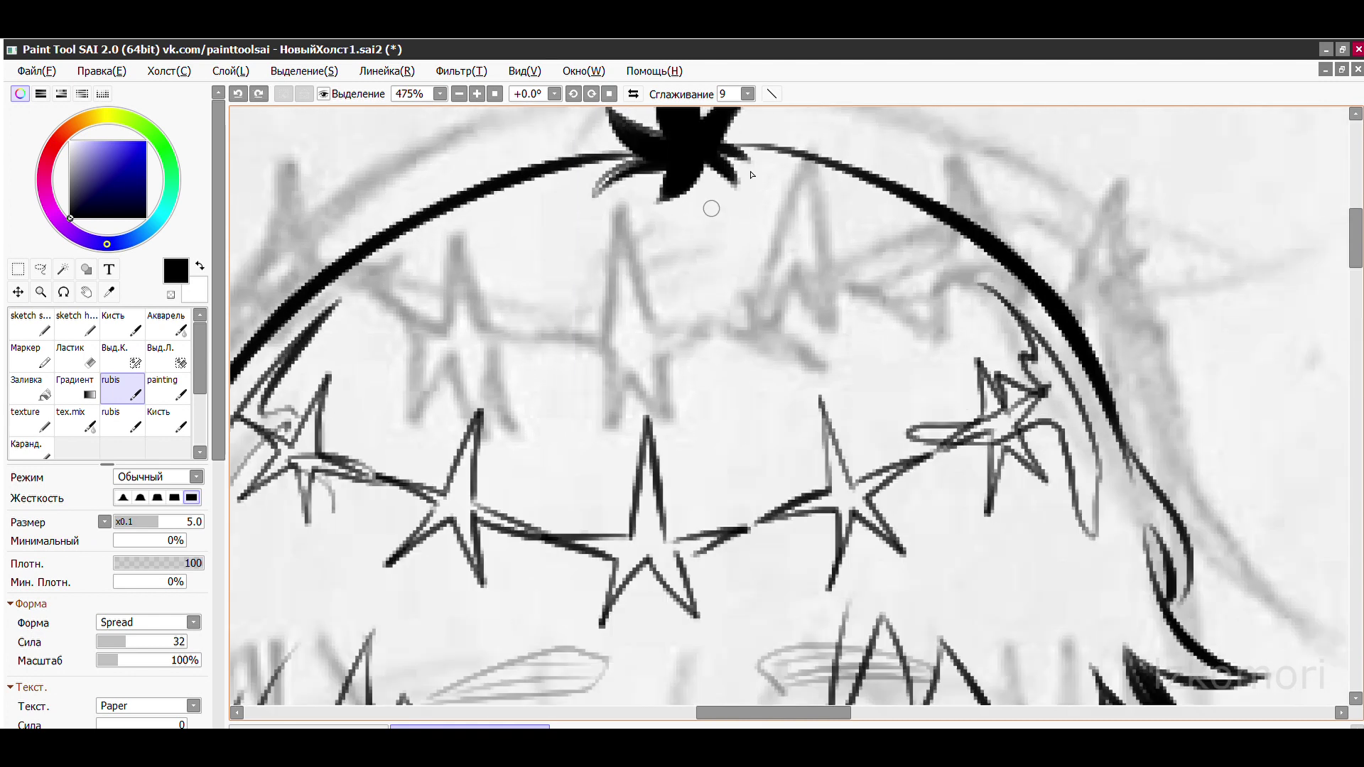
{"action": "left_click_drag", "start_coordinate": [447, 245], "coordinate": [824, 358]}
{"action": "key", "text": "ctrl+z"}
- Erase the old wavy ornament outlines overlapping the outermost stars on both sides of the forehead
{"action": "scroll", "coordinate": [945, 177], "scroll_direction": "down", "scroll_amount": 3}
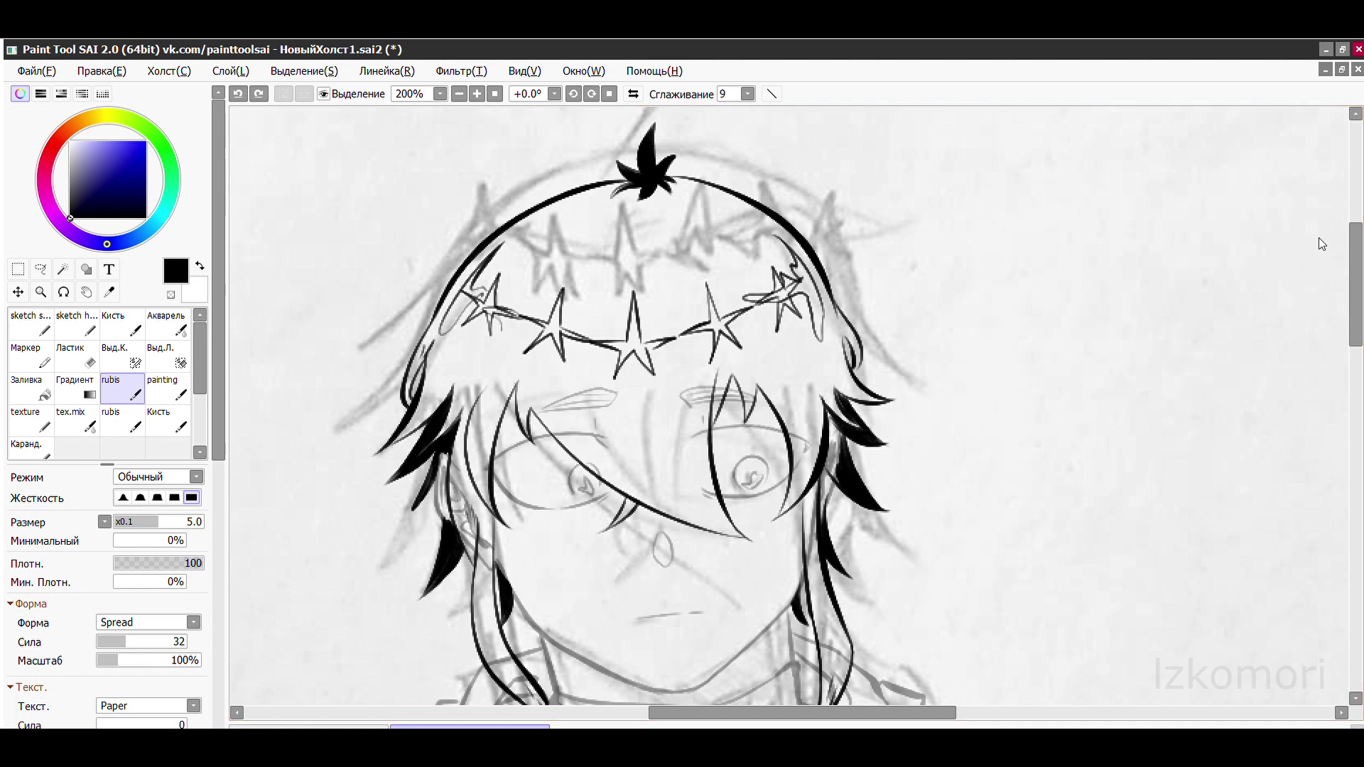
{"action": "scroll", "coordinate": [426, 213], "scroll_direction": "up", "scroll_amount": 2}
{"action": "key", "text": "e"}
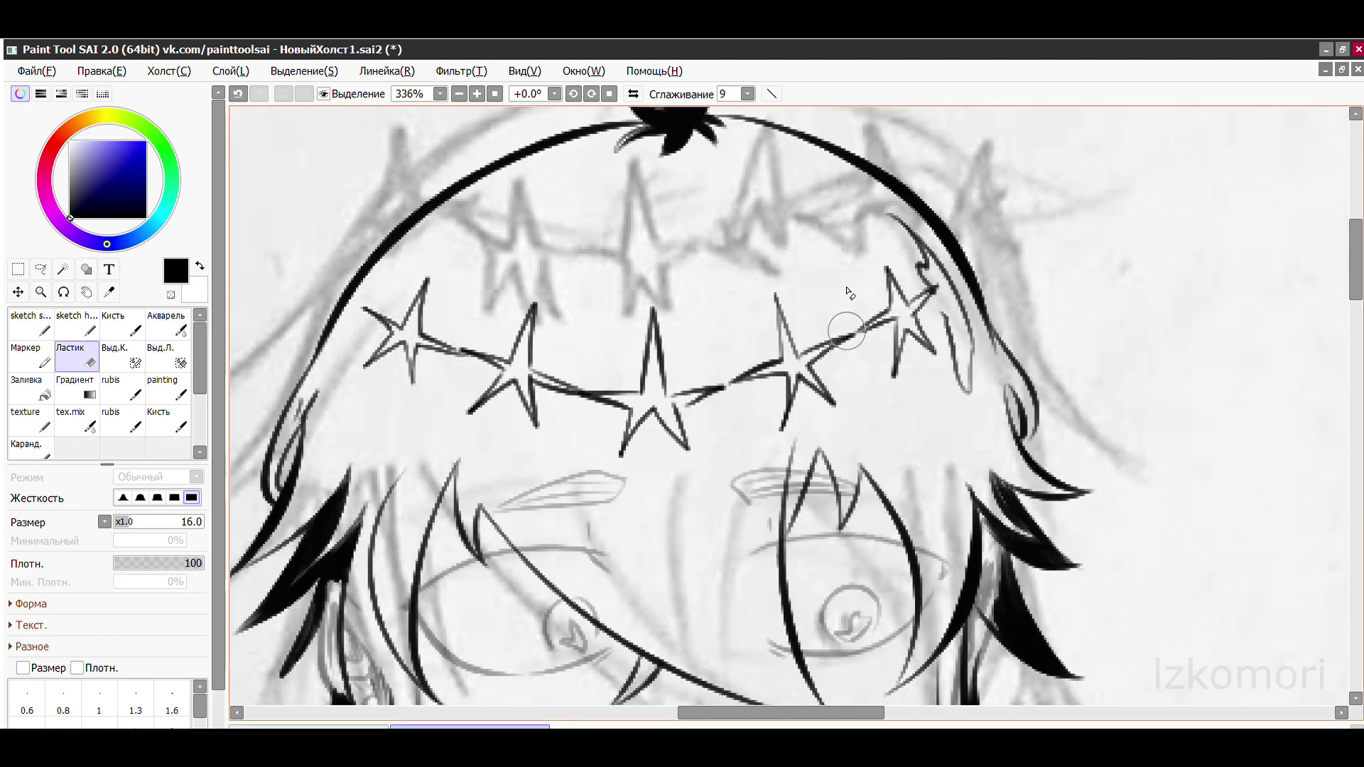
- Try inking thin tuft strokes above the leftmost star, then undo them
{"action": "key", "text": "b"}
{"action": "key", "text": "ctrl+z"}
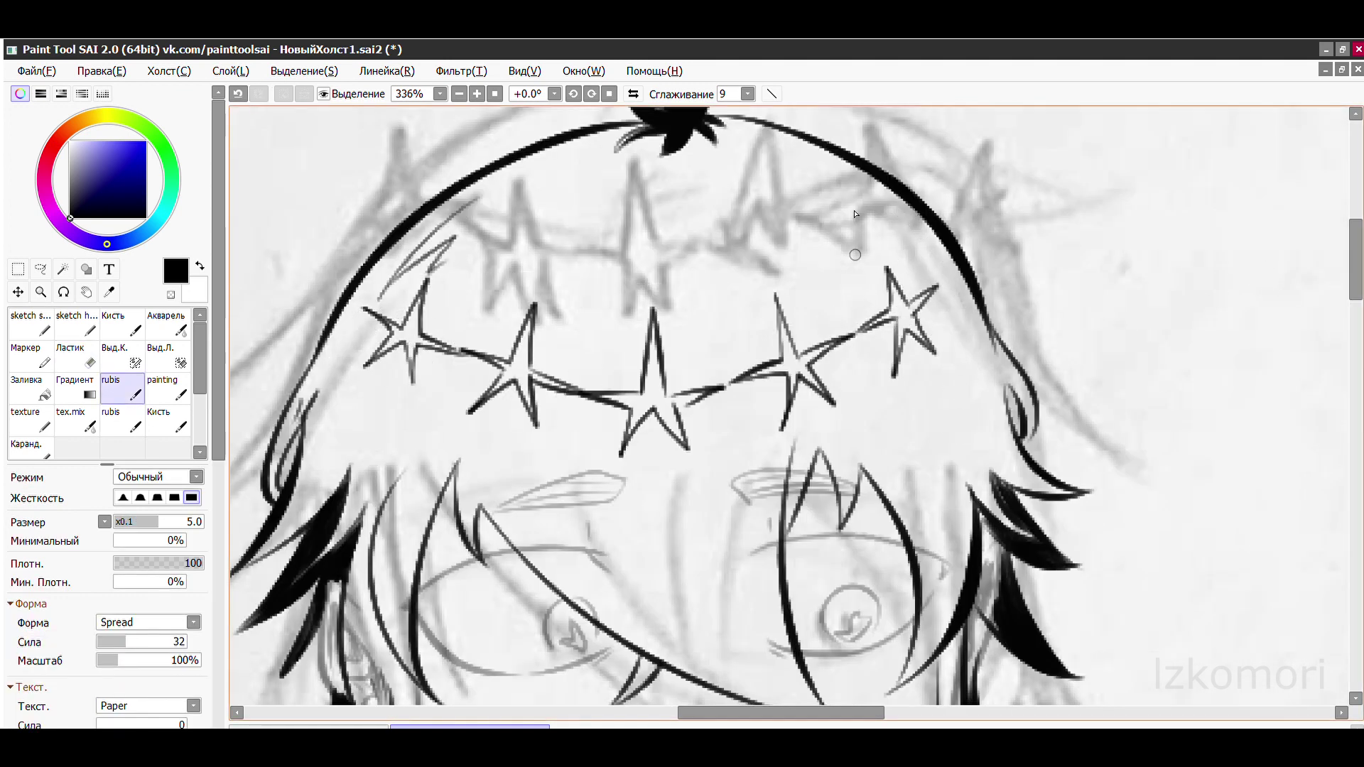
{"action": "scroll", "coordinate": [865, 193], "scroll_direction": "down", "scroll_amount": 2}
{"action": "scroll", "coordinate": [707, 185], "scroll_direction": "down", "scroll_amount": 3}
{"action": "key", "text": "ctrl+z"}
- Try erasing stray lines around the hair strands beside the right eye with the 16-size eraser
{"action": "scroll", "coordinate": [923, 162], "scroll_direction": "up", "scroll_amount": 5}
{"action": "key", "text": "e"}
{"action": "scroll", "coordinate": [925, 162], "scroll_direction": "up", "scroll_amount": 2}
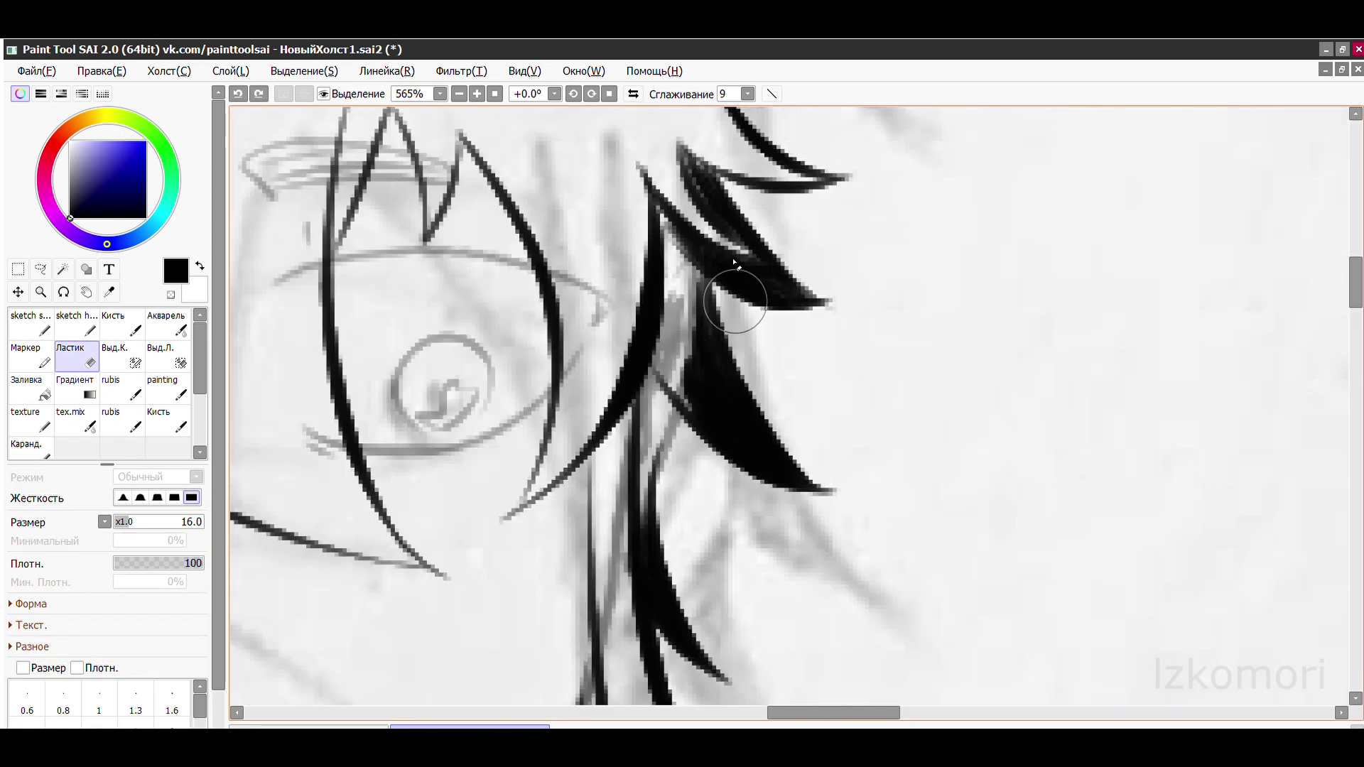
{"action": "scroll", "coordinate": [662, 374], "scroll_direction": "down", "scroll_amount": 3}
{"action": "scroll", "coordinate": [687, 304], "scroll_direction": "up", "scroll_amount": 4}
{"action": "scroll", "coordinate": [554, 314], "scroll_direction": "up", "scroll_amount": 1}
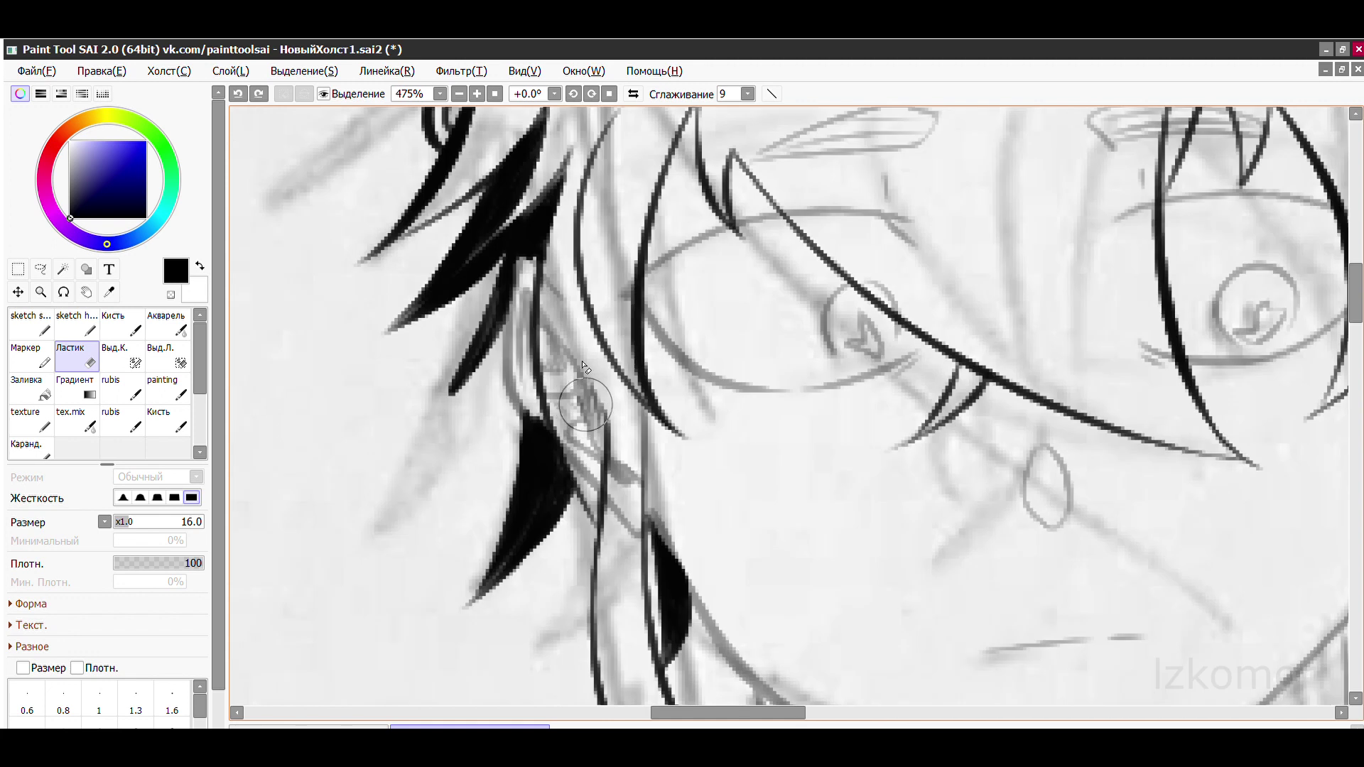
{"action": "scroll", "coordinate": [580, 366], "scroll_direction": "up", "scroll_amount": 1}
{"action": "key", "text": "h"}
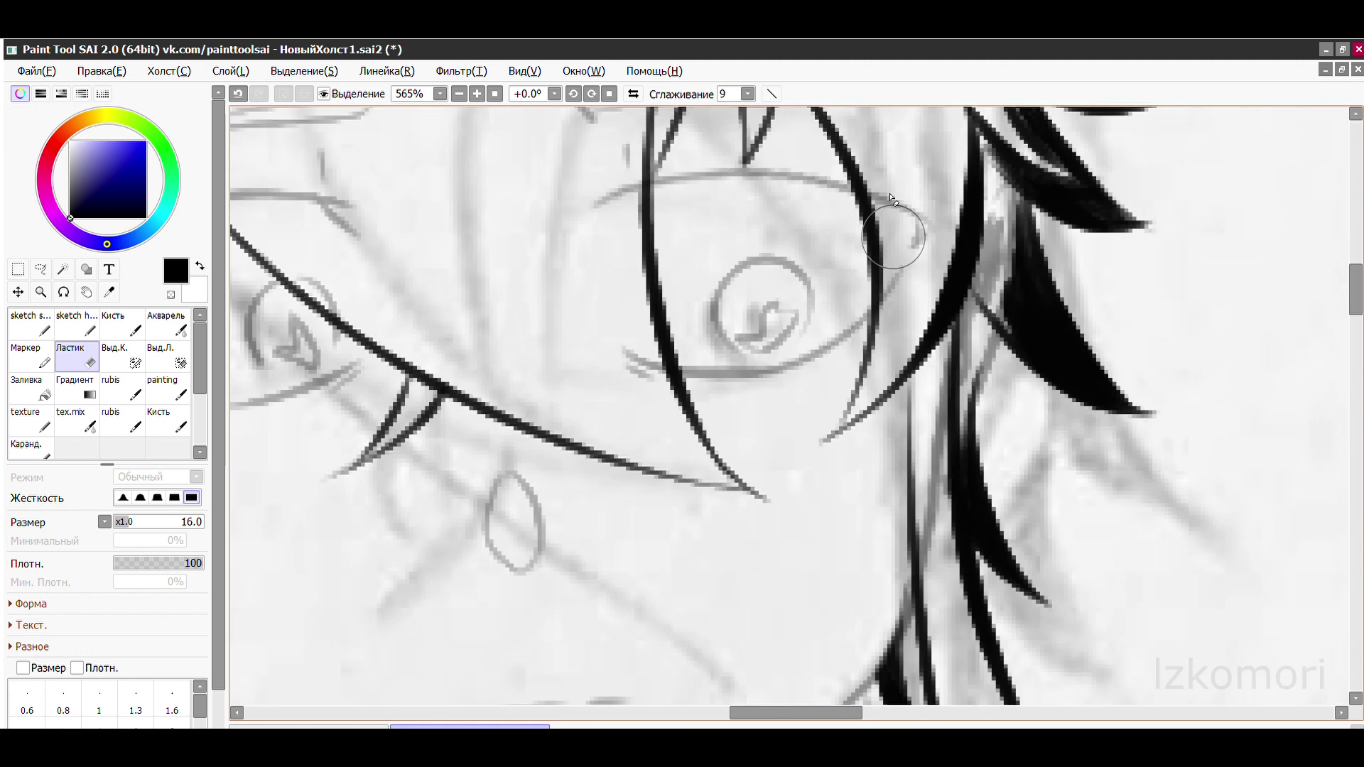
{"action": "scroll", "coordinate": [644, 168], "scroll_direction": "down", "scroll_amount": 4}
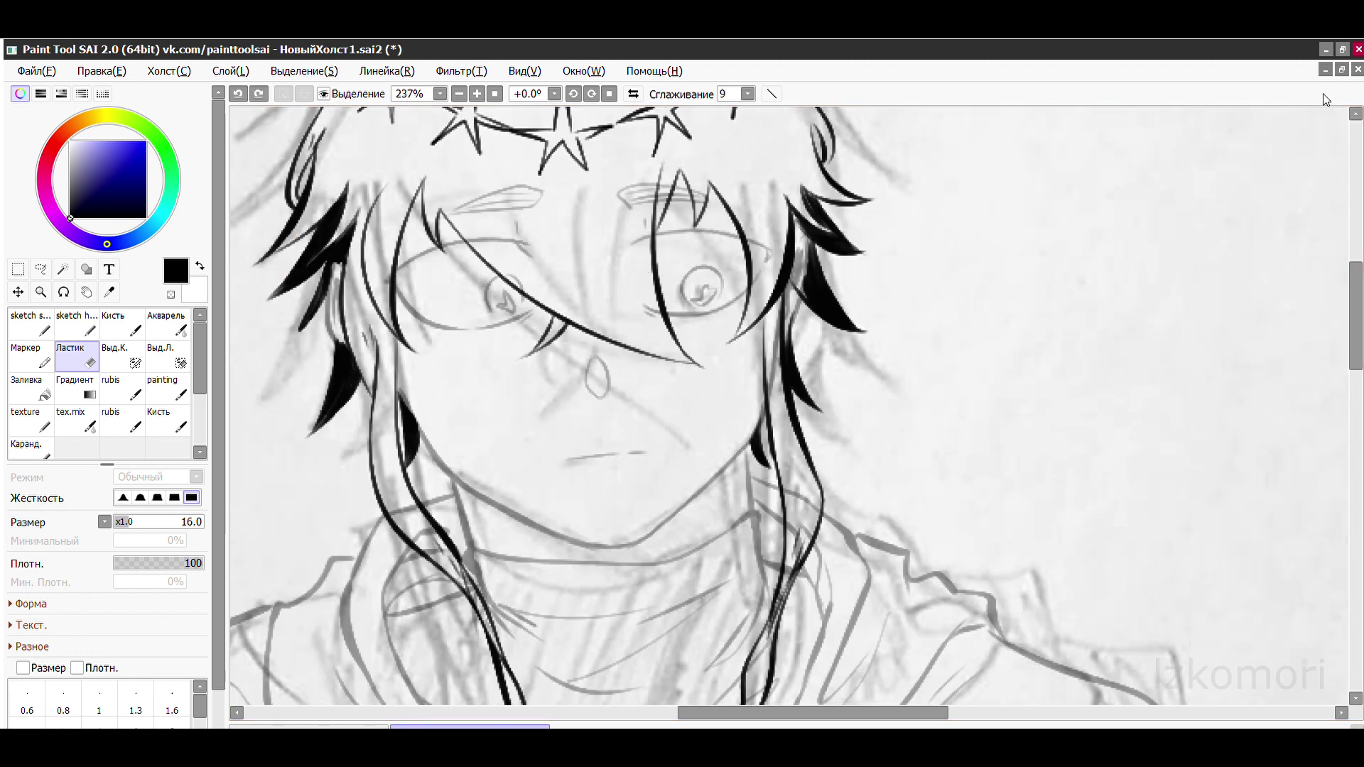
- Reduce the eraser size to 5 and erase stray lines along the right side lock
{"action": "scroll", "coordinate": [788, 405], "scroll_direction": "up", "scroll_amount": 5}
{"action": "scroll", "coordinate": [789, 405], "scroll_direction": "down", "scroll_amount": 1}
{"action": "key", "text": "bracketleft"}
{"action": "key", "text": "bracketleft"}
{"action": "key", "text": "bracketleft"}
{"action": "key", "text": "bracketleft"}
{"action": "key", "text": "bracketleft"}
{"action": "key", "text": "bracketleft"}
{"action": "left_click_drag", "start_coordinate": [777, 270], "coordinate": [685, 228]}
{"action": "left_click_drag", "start_coordinate": [788, 334], "coordinate": [945, 540]}
{"action": "scroll", "coordinate": [576, 390], "scroll_direction": "down", "scroll_amount": 3}
{"action": "scroll", "coordinate": [577, 391], "scroll_direction": "down", "scroll_amount": 4}
{"action": "scroll", "coordinate": [787, 295], "scroll_direction": "up", "scroll_amount": 5}
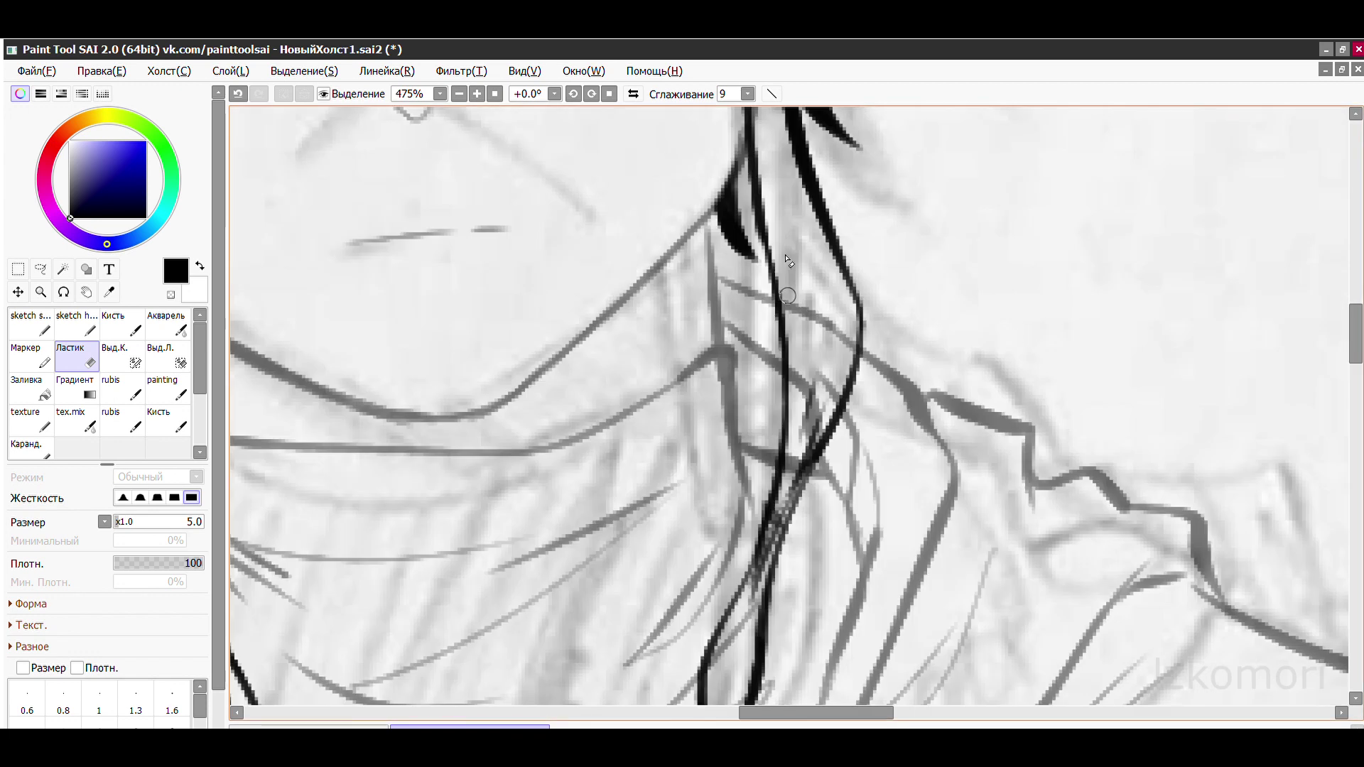
- Clean up overlapping lines inside the two hanging side strands down to their beads with the eraser
{"action": "scroll", "coordinate": [710, 380], "scroll_direction": "up", "scroll_amount": 1}
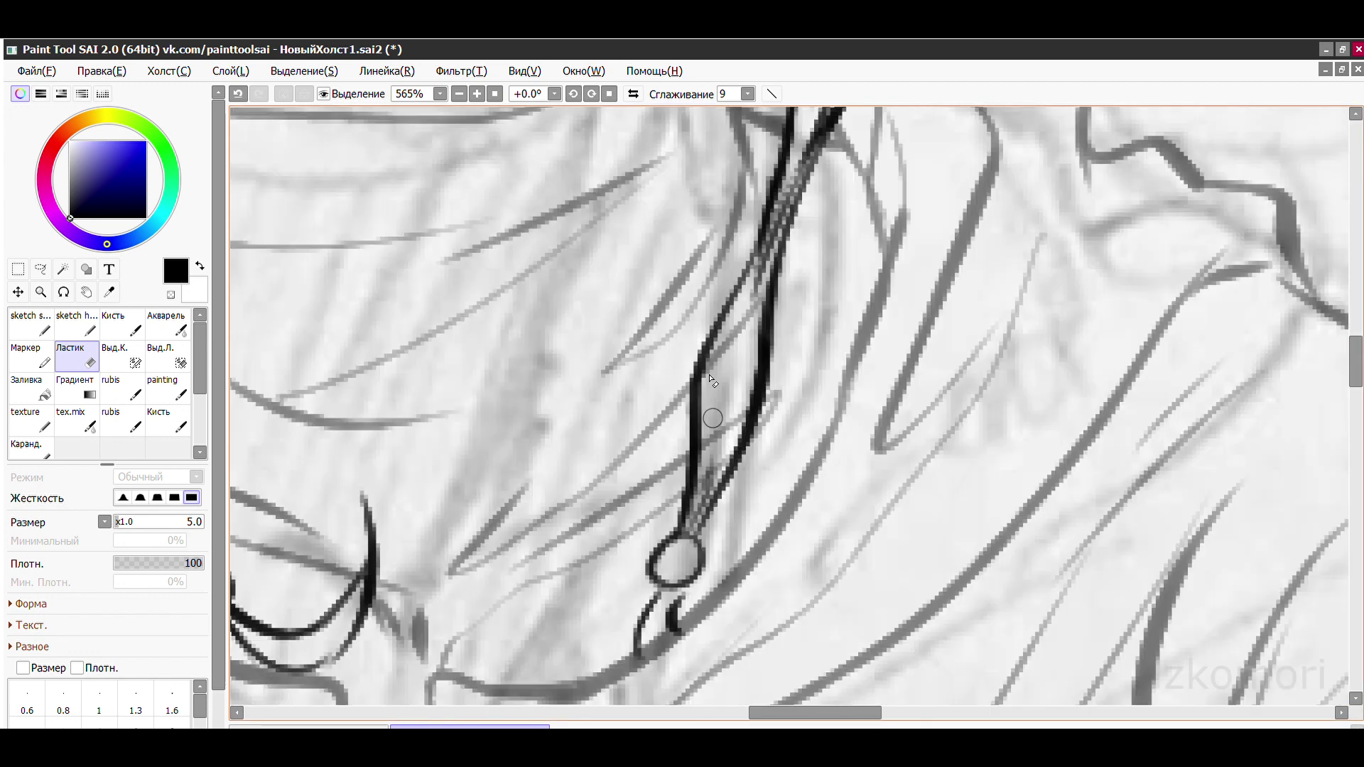
{"action": "scroll", "coordinate": [710, 415], "scroll_direction": "down", "scroll_amount": 2}
{"action": "scroll", "coordinate": [711, 415], "scroll_direction": "up", "scroll_amount": 3}
{"action": "scroll", "coordinate": [736, 311], "scroll_direction": "down", "scroll_amount": 2}
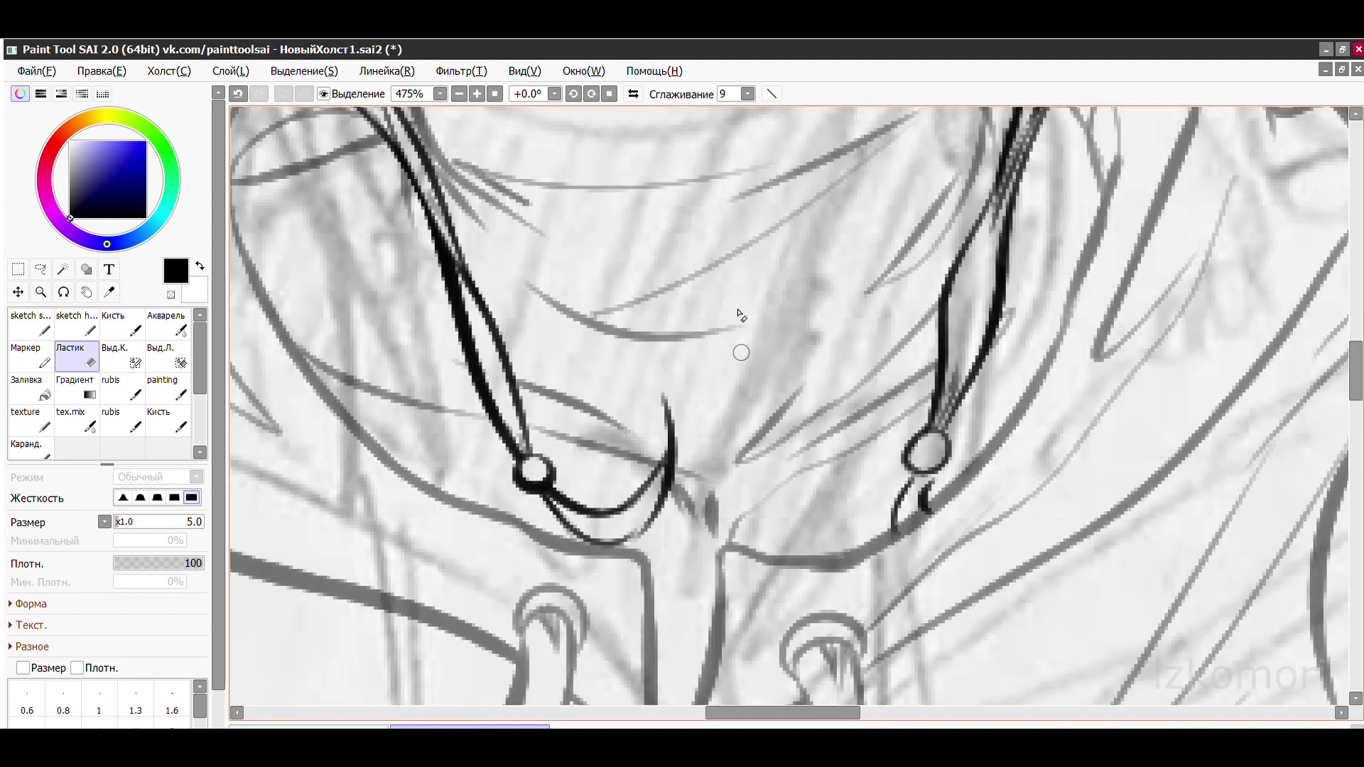
{"action": "scroll", "coordinate": [982, 375], "scroll_direction": "up", "scroll_amount": 2}
{"action": "scroll", "coordinate": [588, 219], "scroll_direction": "down", "scroll_amount": 2}
{"action": "scroll", "coordinate": [699, 382], "scroll_direction": "down", "scroll_amount": 6}
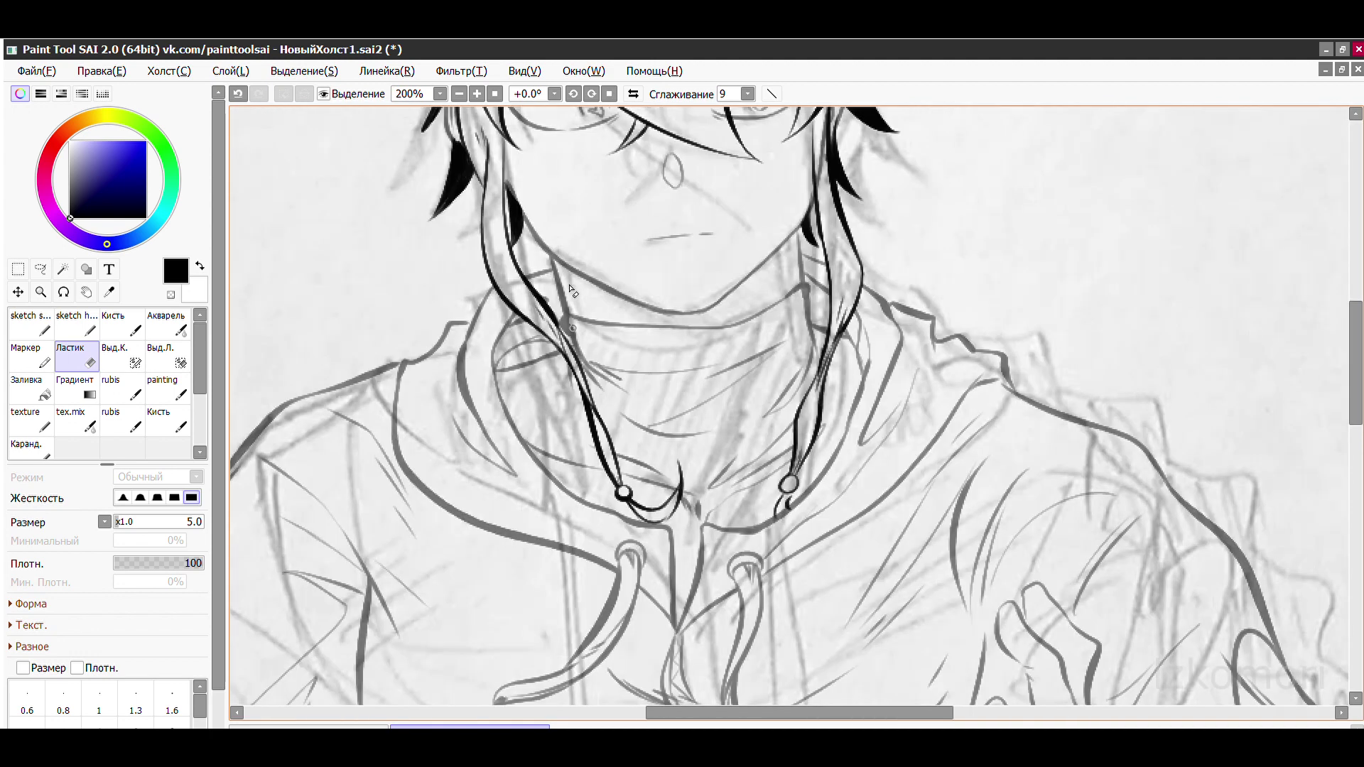
{"action": "scroll", "coordinate": [700, 381], "scroll_direction": "up", "scroll_amount": 2}
- Select the line art of both eyes and eyebrows and move it slightly up and left with a free transform
{"action": "scroll", "coordinate": [679, 227], "scroll_direction": "down", "scroll_amount": 5}
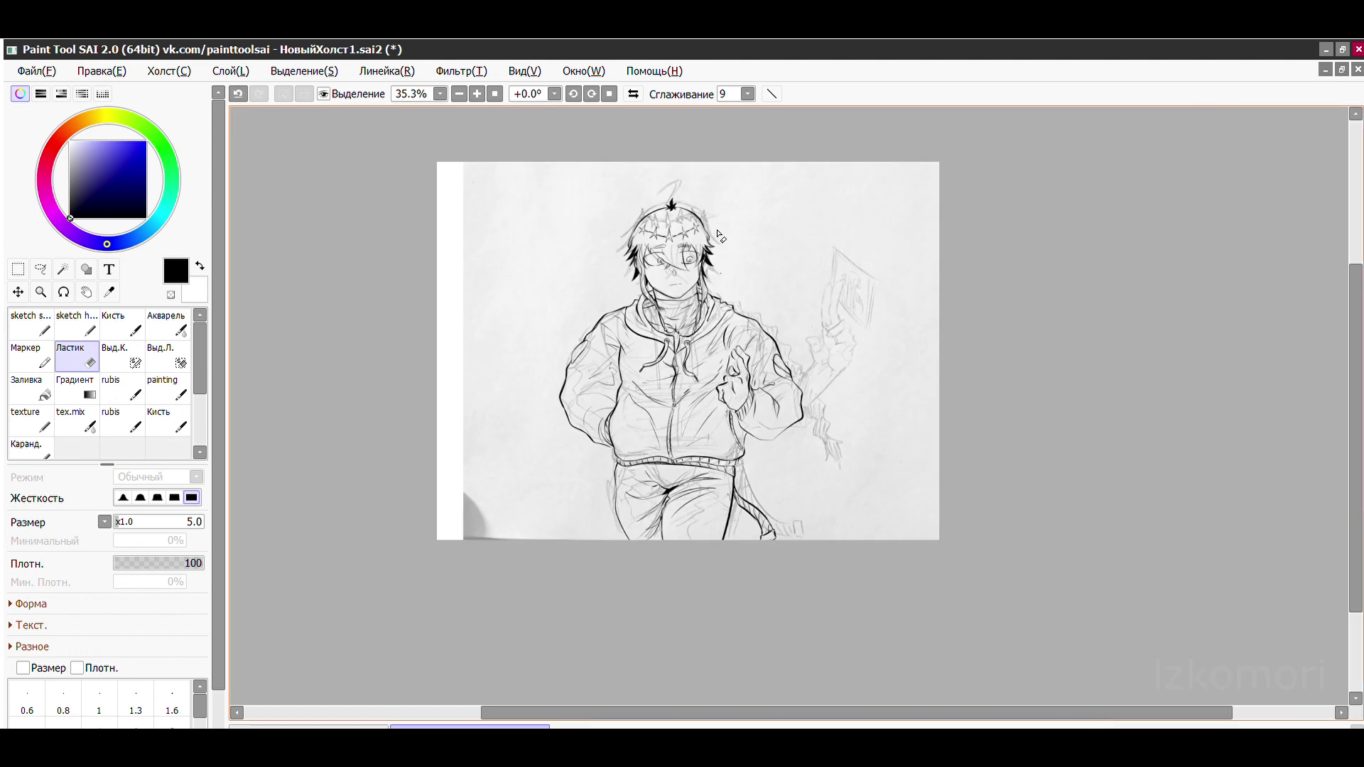
{"action": "scroll", "coordinate": [680, 227], "scroll_direction": "up", "scroll_amount": 3}
{"action": "scroll", "coordinate": [627, 229], "scroll_direction": "up", "scroll_amount": 8}
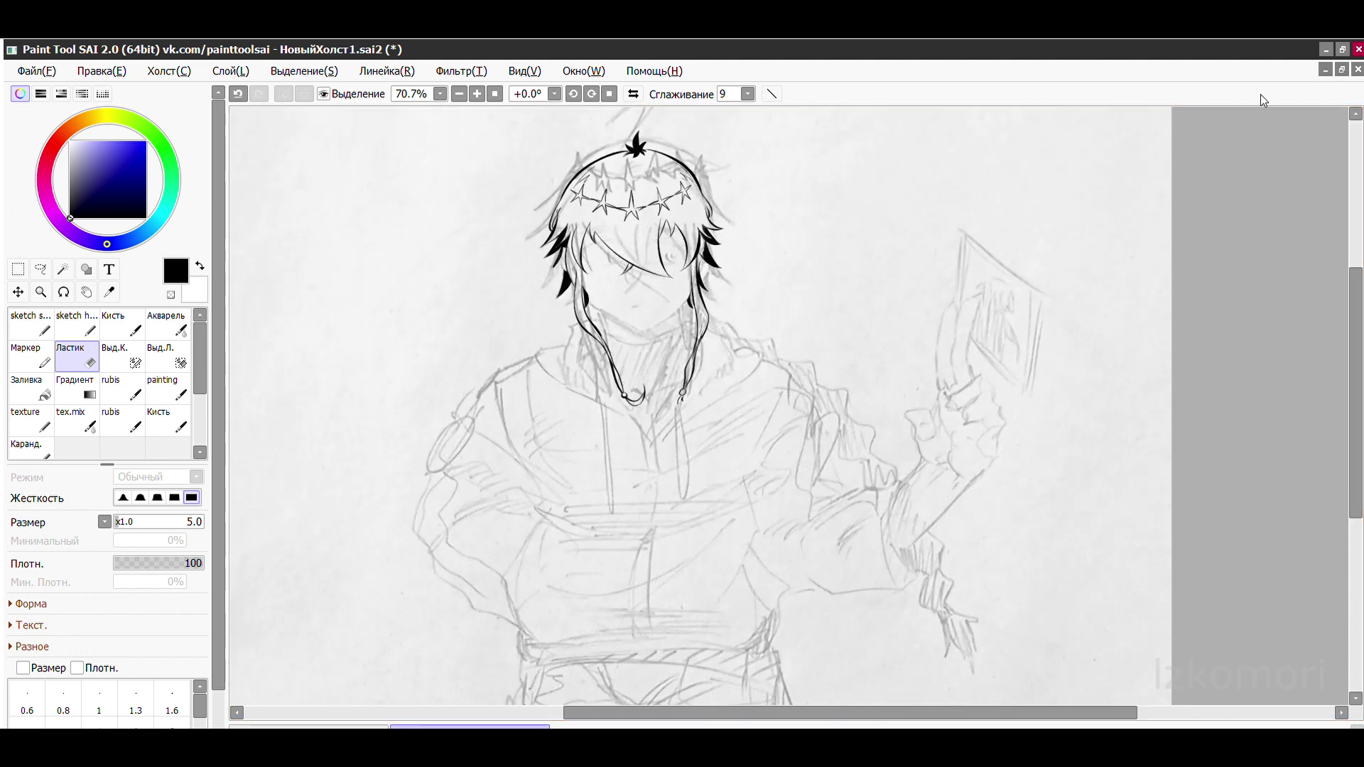
{"action": "key", "text": "l"}
{"action": "left_click_drag", "start_coordinate": [785, 219], "coordinate": [408, 327]}
{"action": "key", "text": "s"}
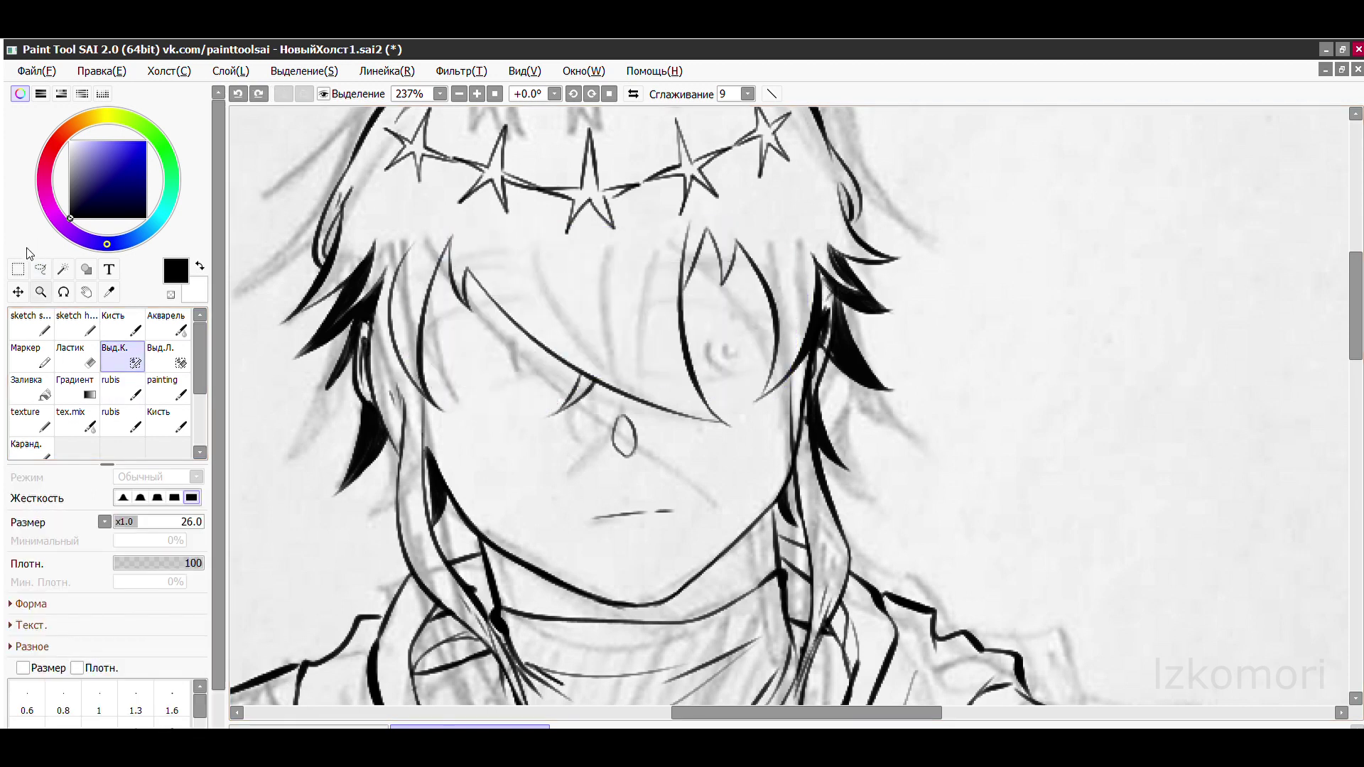
{"action": "scroll", "coordinate": [459, 247], "scroll_direction": "down", "scroll_amount": 4}
{"action": "key", "text": "m"}
{"action": "scroll", "coordinate": [458, 247], "scroll_direction": "up", "scroll_amount": 5}
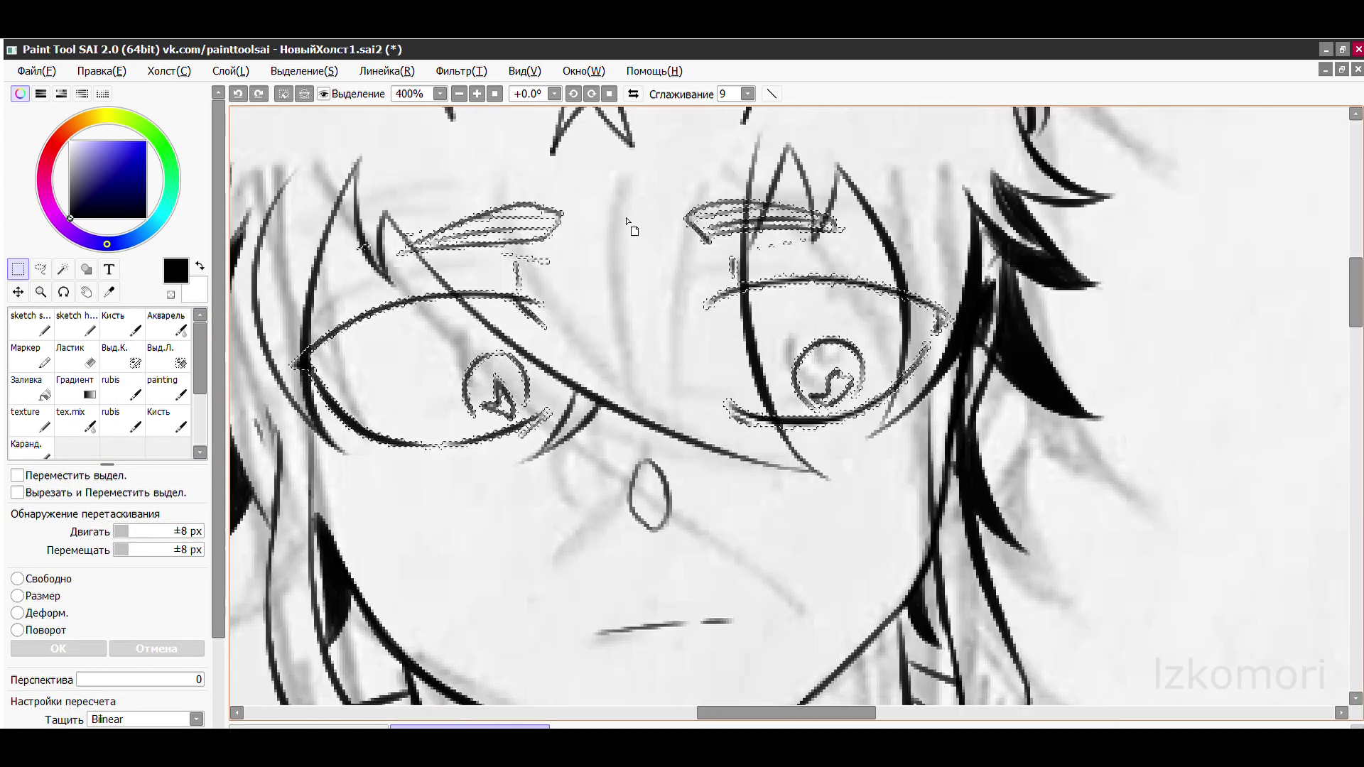
{"action": "key", "text": "ctrl+t"}
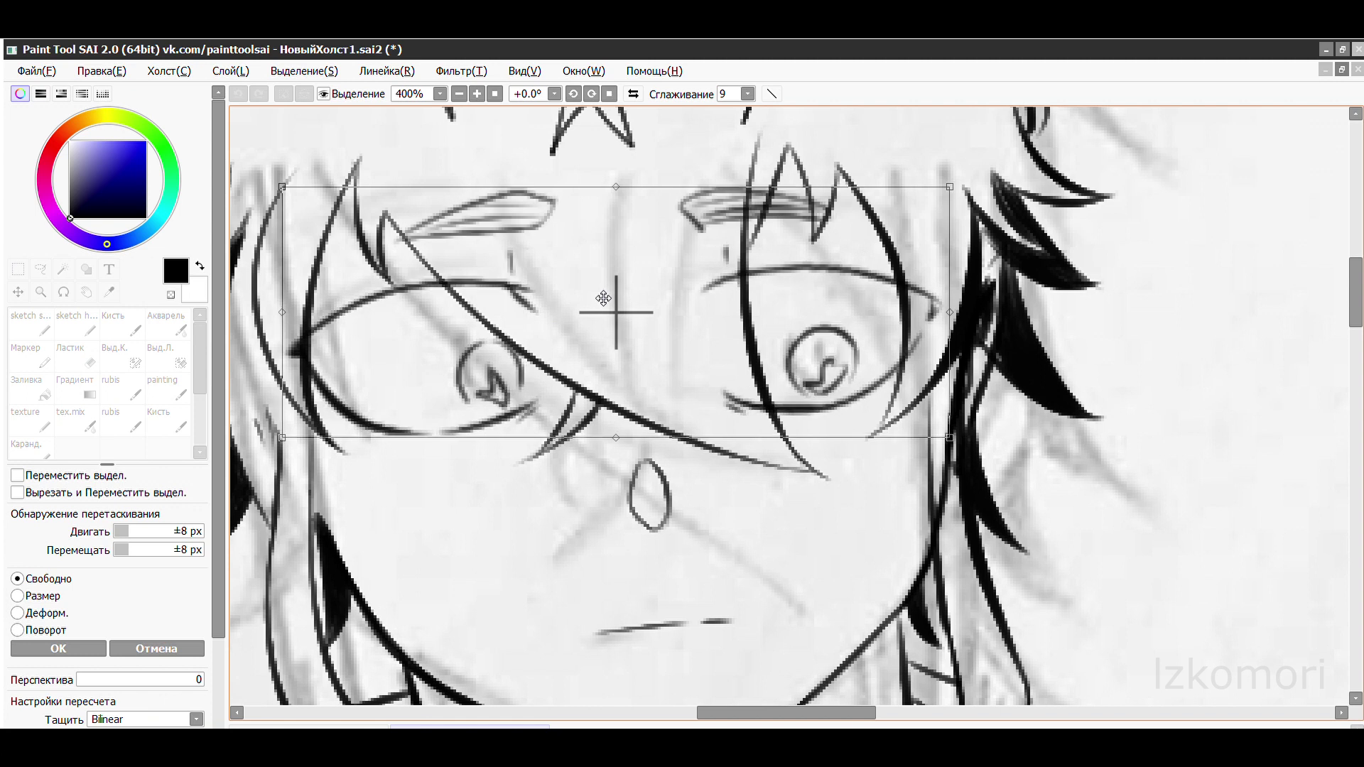
{"action": "scroll", "coordinate": [600, 228], "scroll_direction": "down", "scroll_amount": 2}
{"action": "key", "text": "Return"}
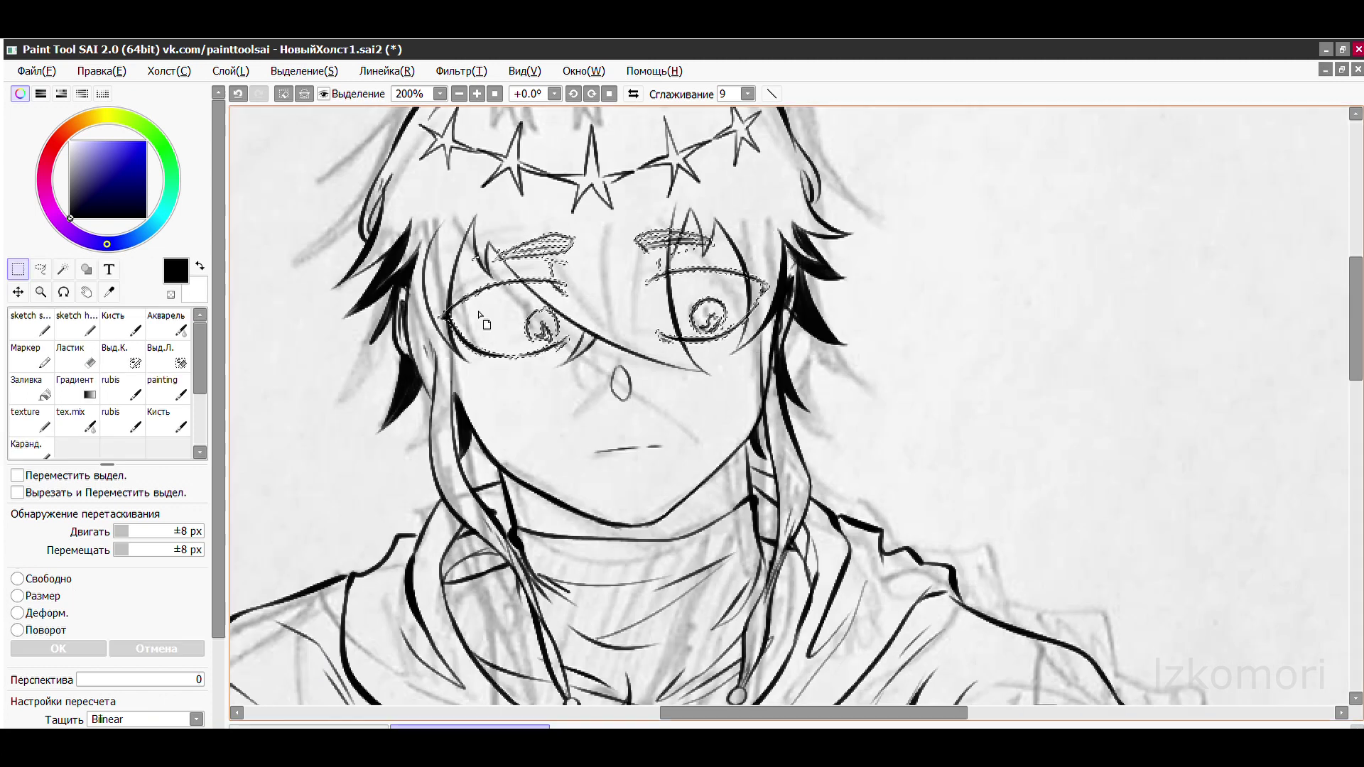
- Try inking a large tilted card outline behind the raised hand's fingers, then undo it
{"action": "scroll", "coordinate": [469, 333], "scroll_direction": "down", "scroll_amount": 5}
{"action": "scroll", "coordinate": [468, 332], "scroll_direction": "up", "scroll_amount": 2}
{"action": "scroll", "coordinate": [469, 332], "scroll_direction": "down", "scroll_amount": 1}
{"action": "scroll", "coordinate": [1292, 231], "scroll_direction": "up", "scroll_amount": 1}
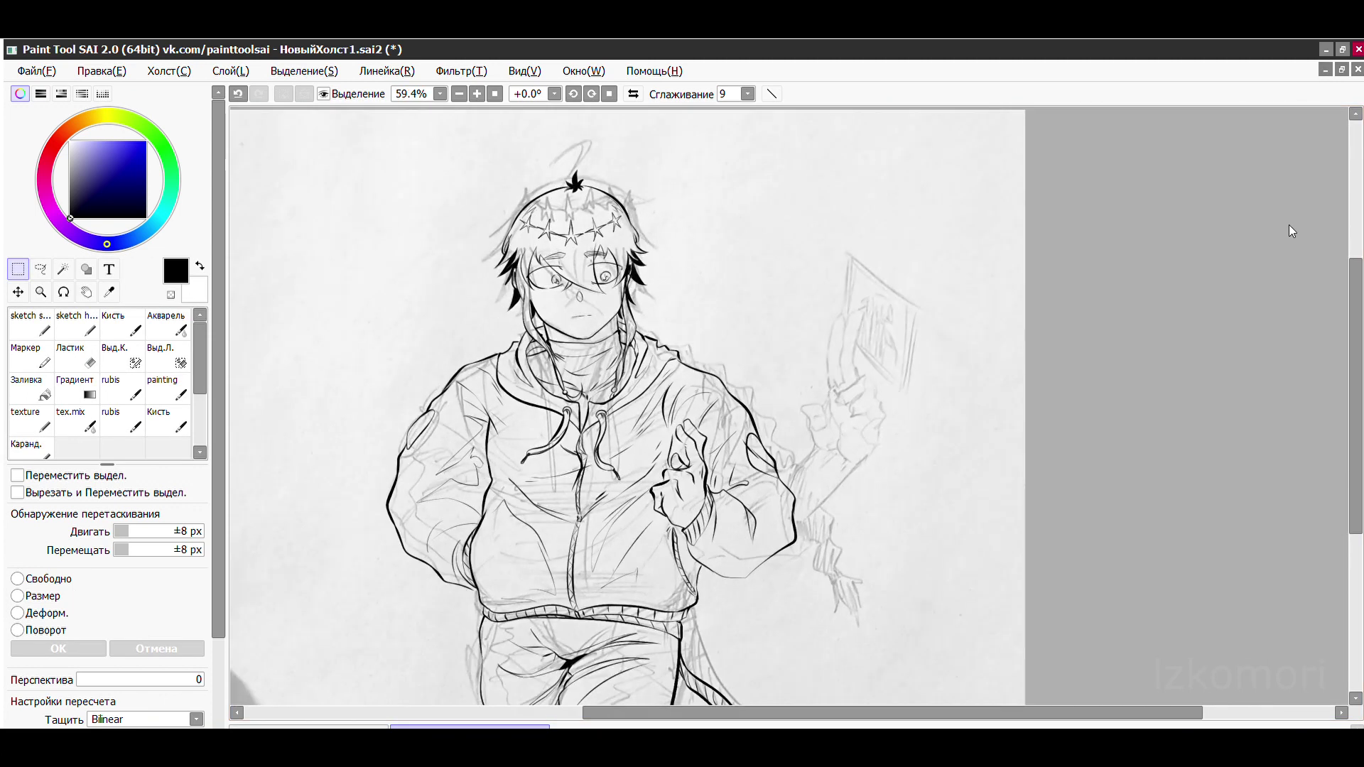
{"action": "scroll", "coordinate": [1256, 235], "scroll_direction": "up", "scroll_amount": 2}
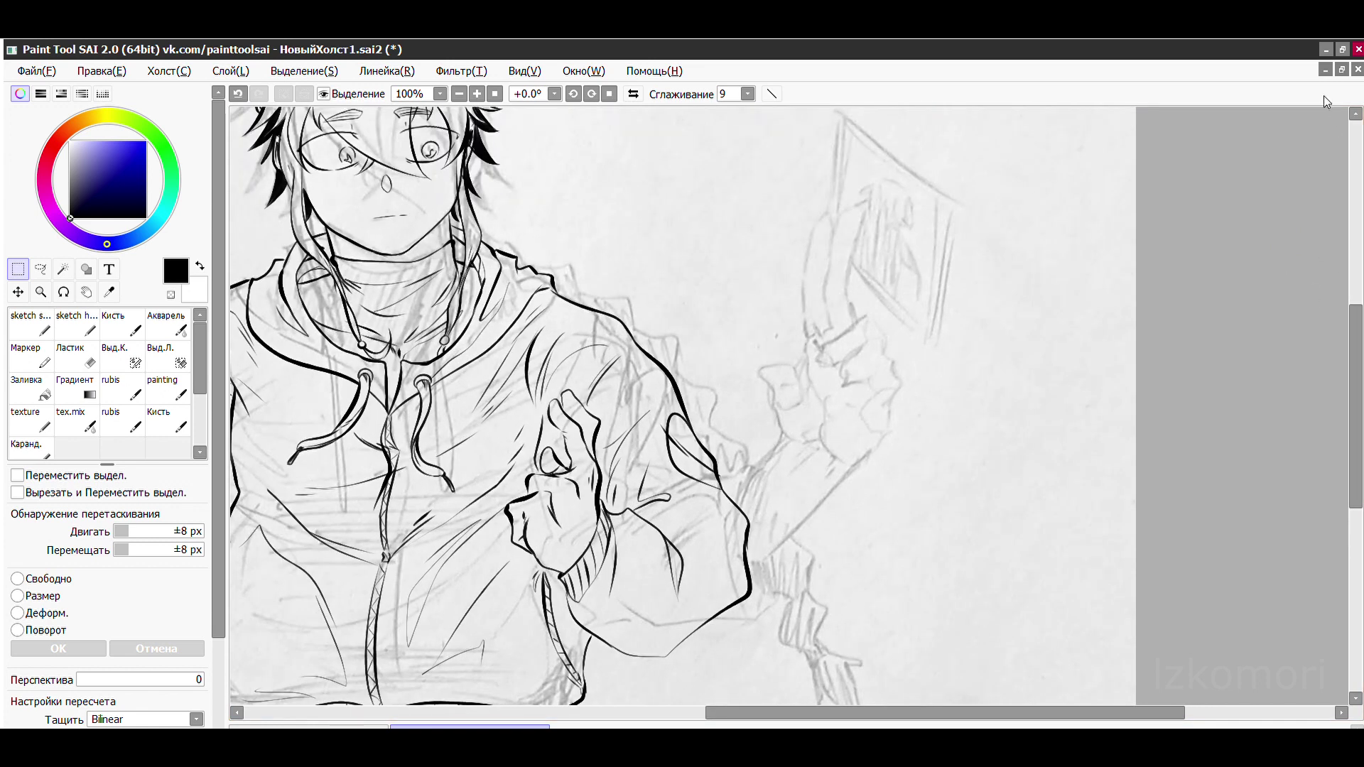
{"action": "scroll", "coordinate": [699, 220], "scroll_direction": "up", "scroll_amount": 3}
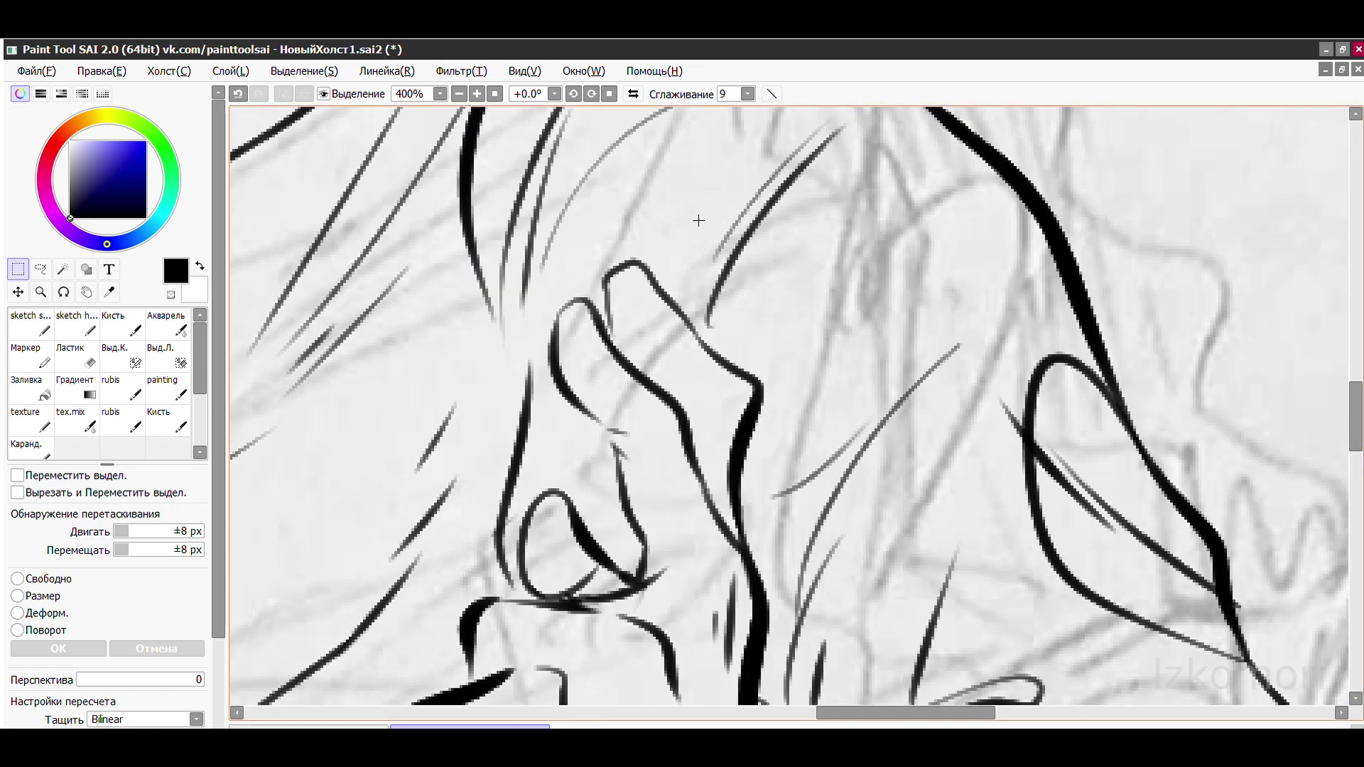
{"action": "scroll", "coordinate": [698, 220], "scroll_direction": "down", "scroll_amount": 1}
{"action": "key", "text": "b"}
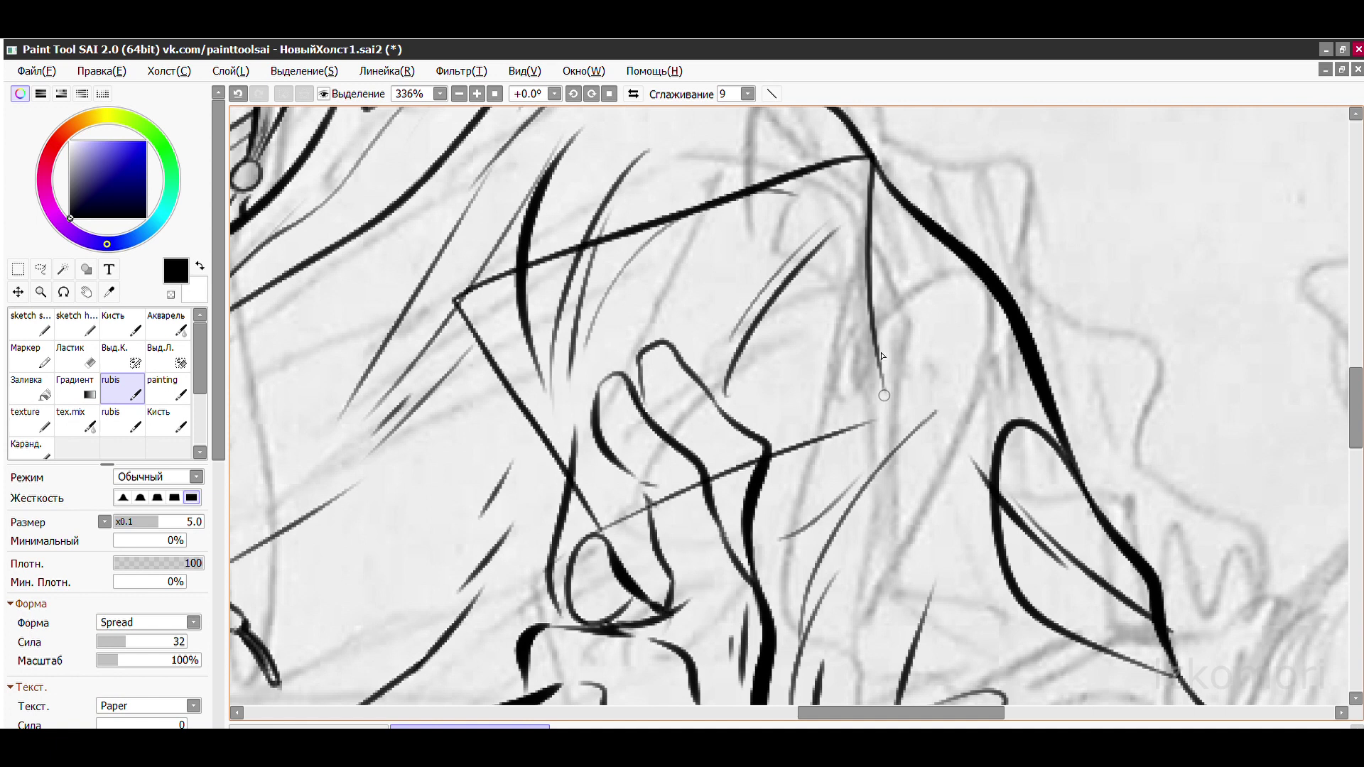
{"action": "mouse_move", "coordinate": [802, 529]}
{"action": "left_mouse_down"}
{"action": "mouse_move", "coordinate": [575, 469]}
{"action": "mouse_move", "coordinate": [832, 497]}
{"action": "left_mouse_up"}
{"action": "key", "text": "ctrl+z"}
{"action": "key", "text": "ctrl+z"}
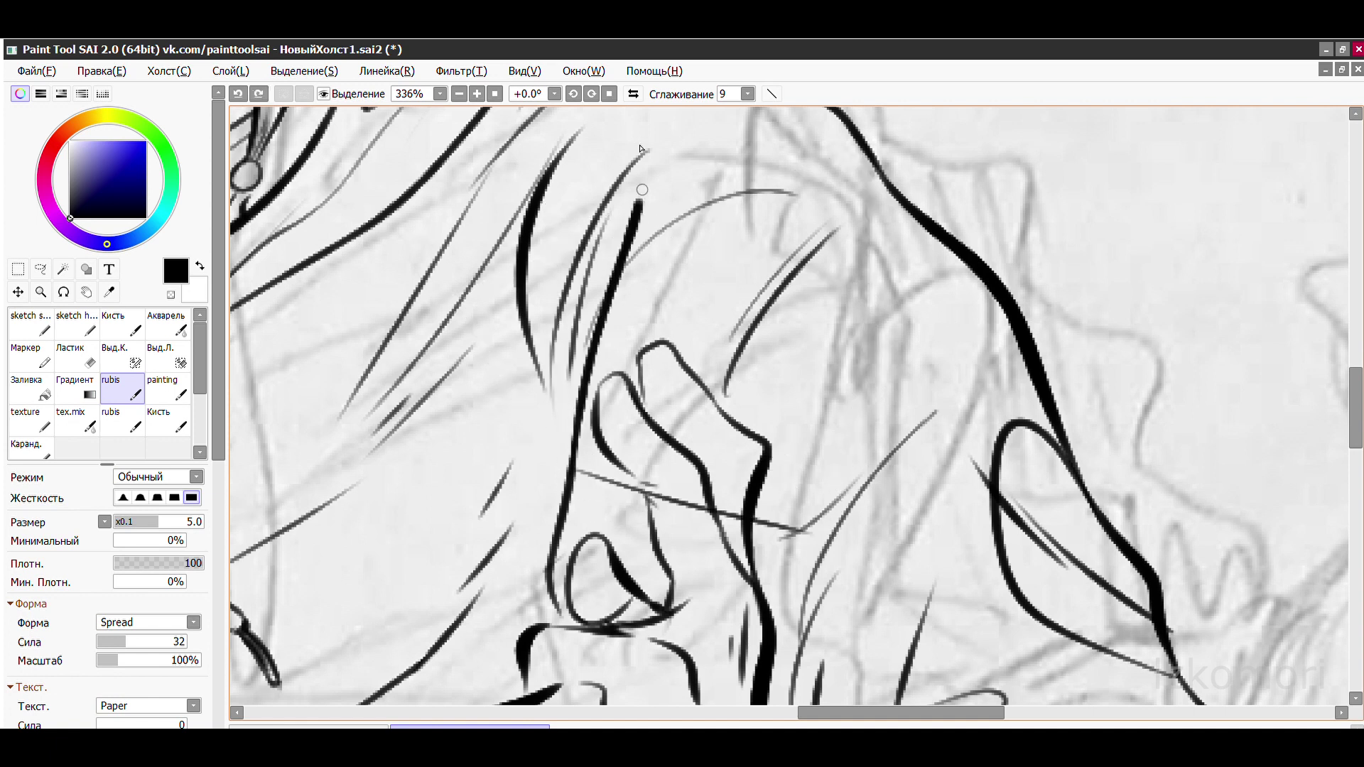
- Ink a tilted rectangular card with an inner border, held between the raised hand's fingers
{"action": "left_click_drag", "start_coordinate": [576, 469], "coordinate": [799, 490]}
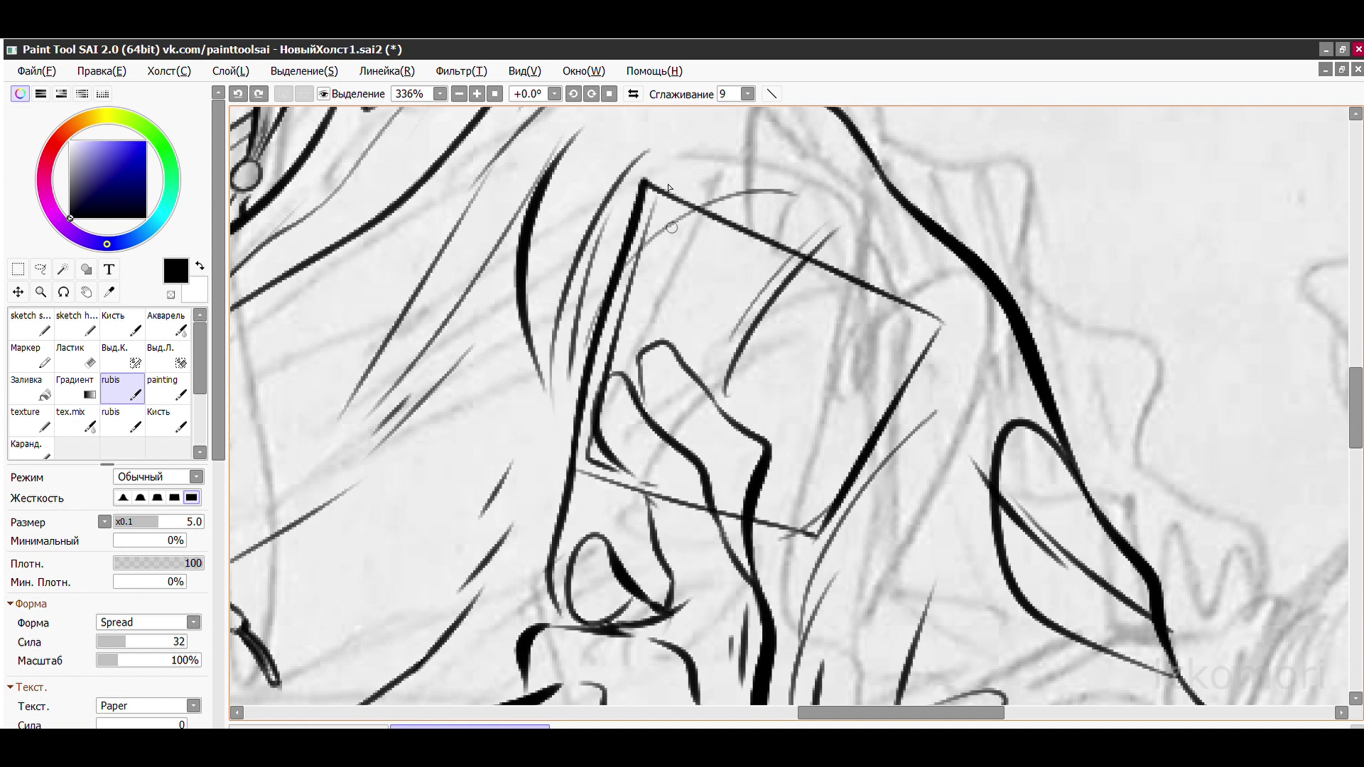
{"action": "left_click_drag", "start_coordinate": [658, 204], "coordinate": [910, 310]}
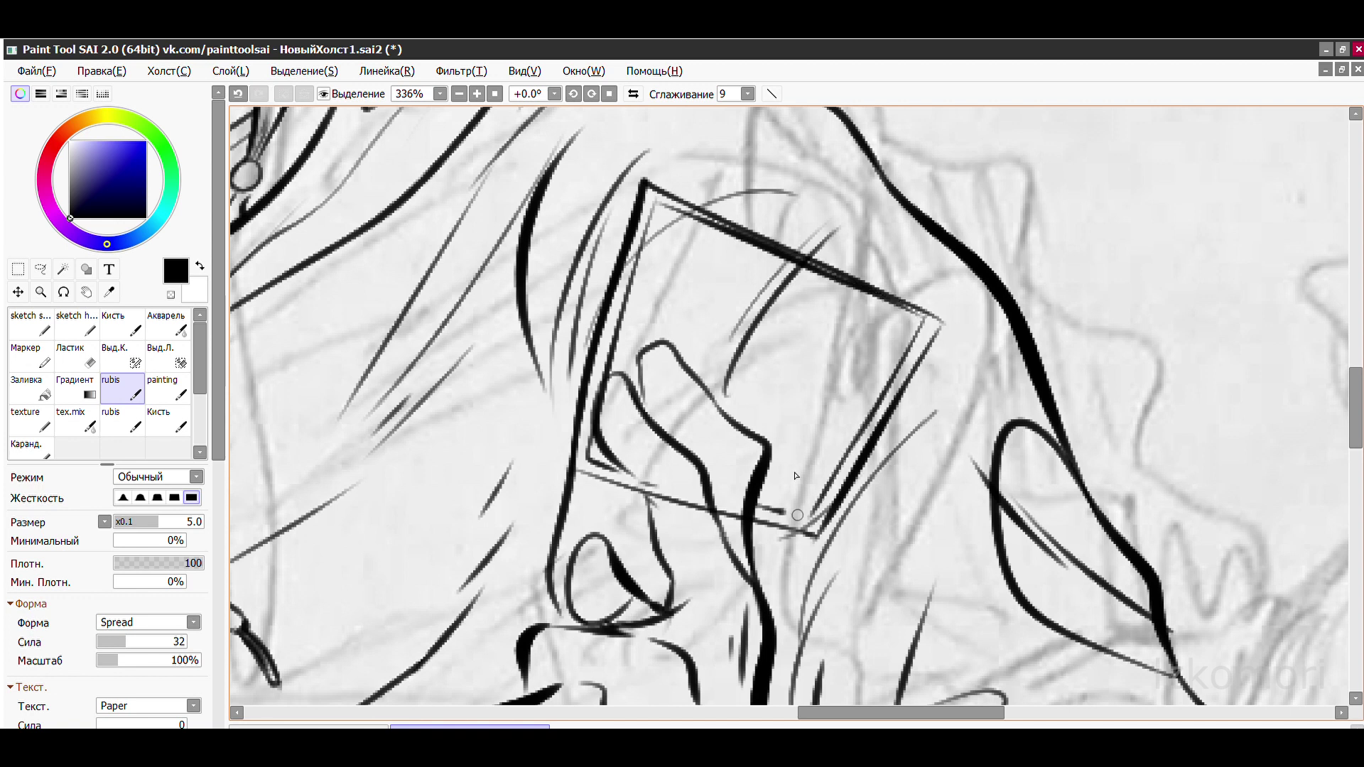
- Try inking a small angular motif inside the card's border
{"action": "scroll", "coordinate": [796, 475], "scroll_direction": "up", "scroll_amount": 2}
{"action": "left_click_drag", "start_coordinate": [640, 307], "coordinate": [680, 285]}
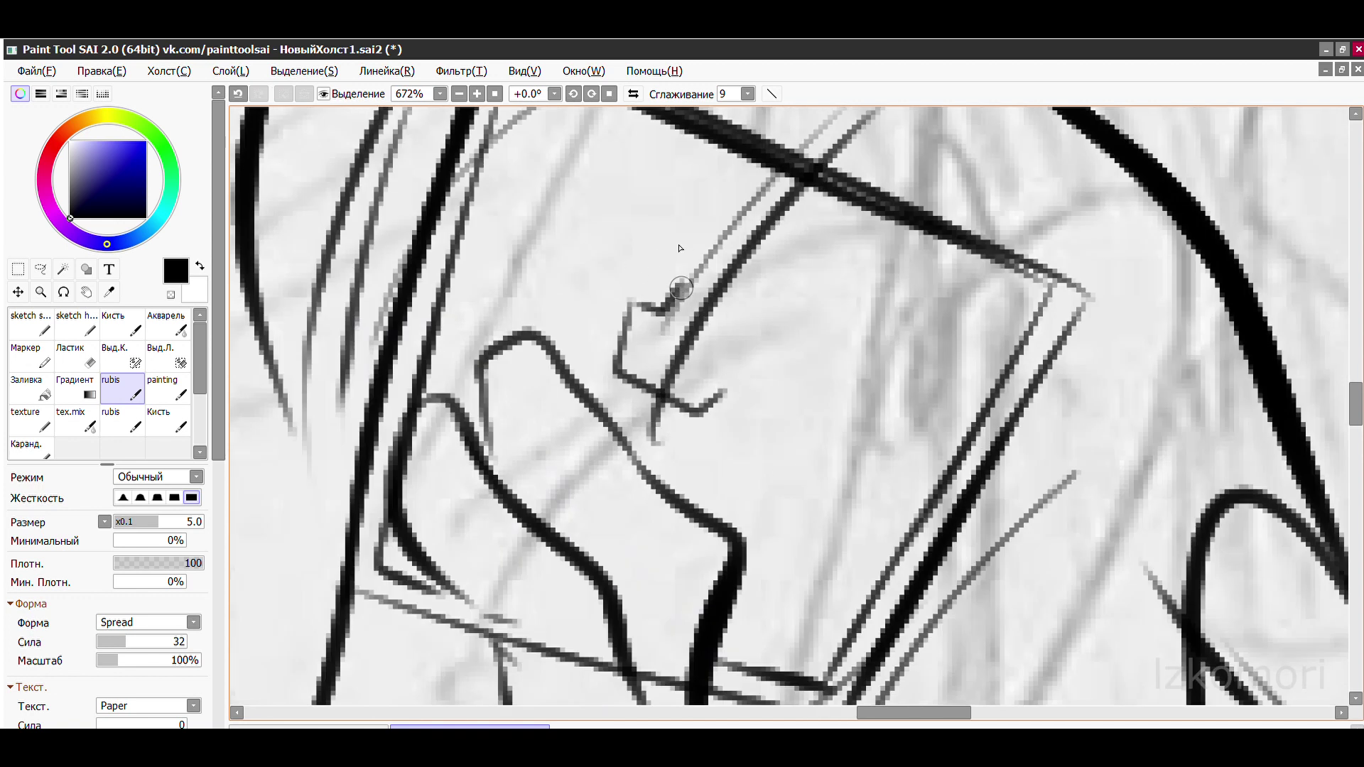
{"action": "left_click_drag", "start_coordinate": [741, 221], "coordinate": [814, 320]}
{"action": "key", "text": "ctrl+z"}
{"action": "left_click_drag", "start_coordinate": [681, 200], "coordinate": [707, 263]}
{"action": "left_click_drag", "start_coordinate": [708, 213], "coordinate": [736, 255]}
{"action": "mouse_move", "coordinate": [736, 256]}
{"action": "left_mouse_down"}
{"action": "mouse_move", "coordinate": [765, 255]}
{"action": "mouse_move", "coordinate": [818, 360]}
{"action": "mouse_move", "coordinate": [795, 300]}
{"action": "mouse_move", "coordinate": [782, 447]}
{"action": "mouse_move", "coordinate": [810, 447]}
{"action": "left_mouse_up"}
- Compare the motif strokes by undoing and redoing them, then undo the whole motif
{"action": "key", "text": "ctrl+z"}
{"action": "key", "text": "ctrl+y"}
{"action": "key", "text": "ctrl+z"}
{"action": "key", "text": "ctrl+z"}
{"action": "key", "text": "ctrl+y"}
{"action": "key", "text": "ctrl+y"}
{"action": "key", "text": "ctrl+z"}
{"action": "key", "text": "ctrl+z"}
{"action": "key", "text": "ctrl+z"}
{"action": "key", "text": "ctrl+z"}
{"action": "key", "text": "ctrl+z"}
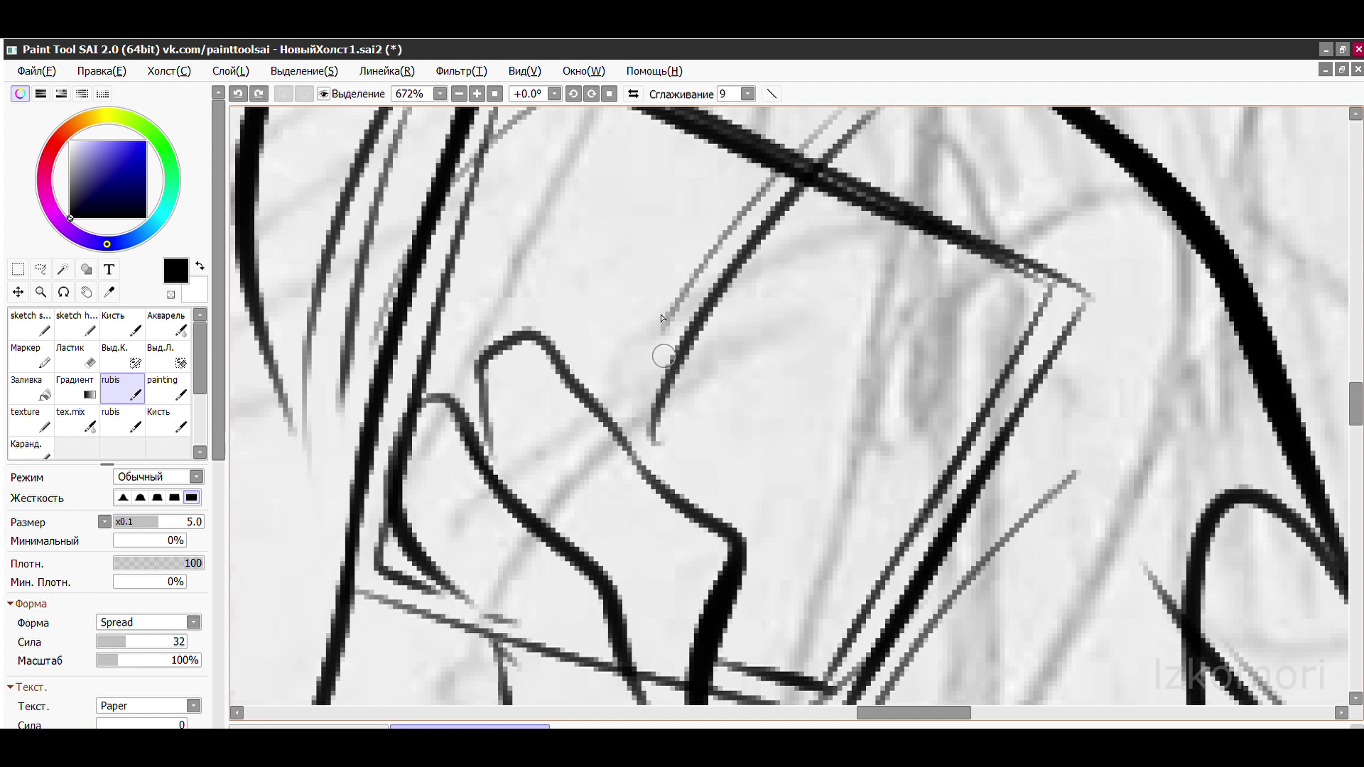
- Ink a solid black silhouette of a figure with ragged hair and a curved torso inside the card's border
{"action": "left_click_drag", "start_coordinate": [700, 256], "coordinate": [811, 377]}
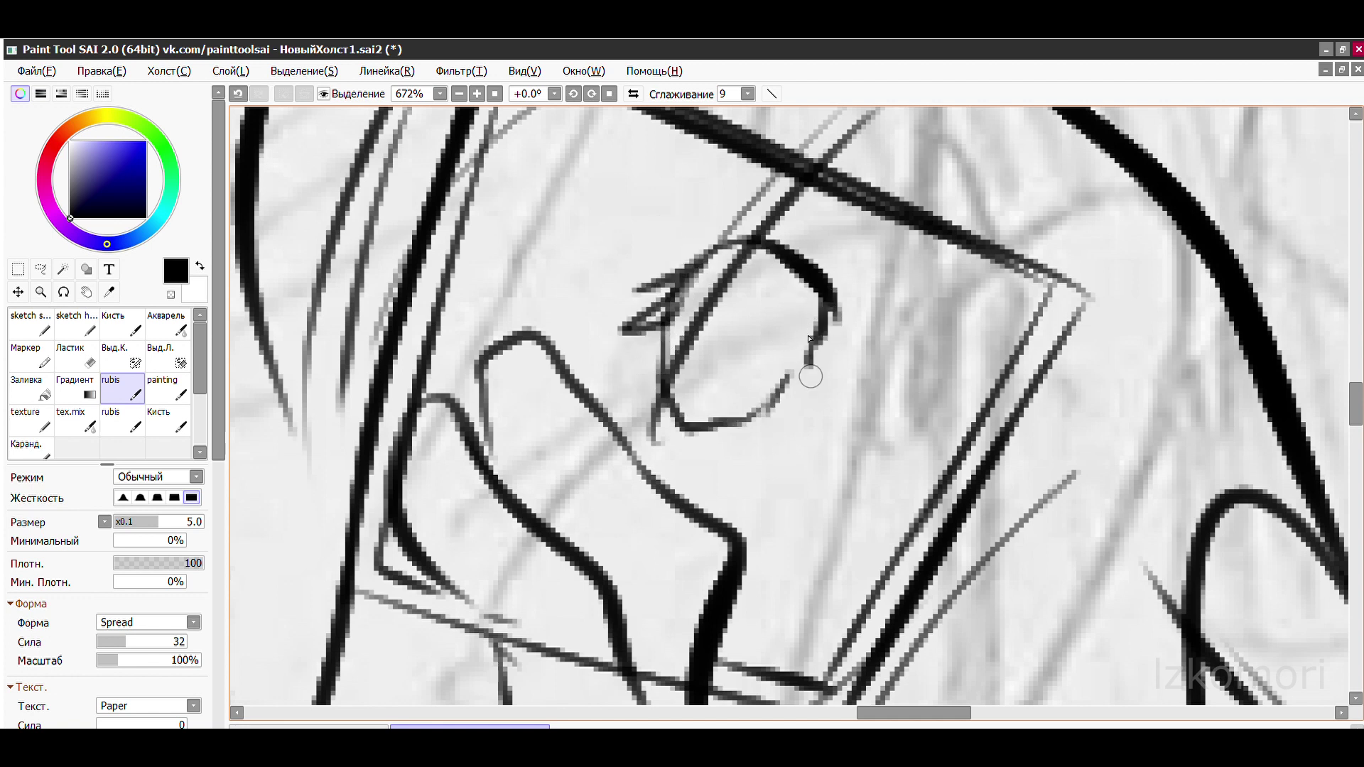
{"action": "mouse_move", "coordinate": [640, 323]}
{"action": "left_mouse_down"}
{"action": "mouse_move", "coordinate": [711, 245]}
{"action": "mouse_move", "coordinate": [692, 419]}
{"action": "mouse_move", "coordinate": [744, 277]}
{"action": "left_mouse_up"}
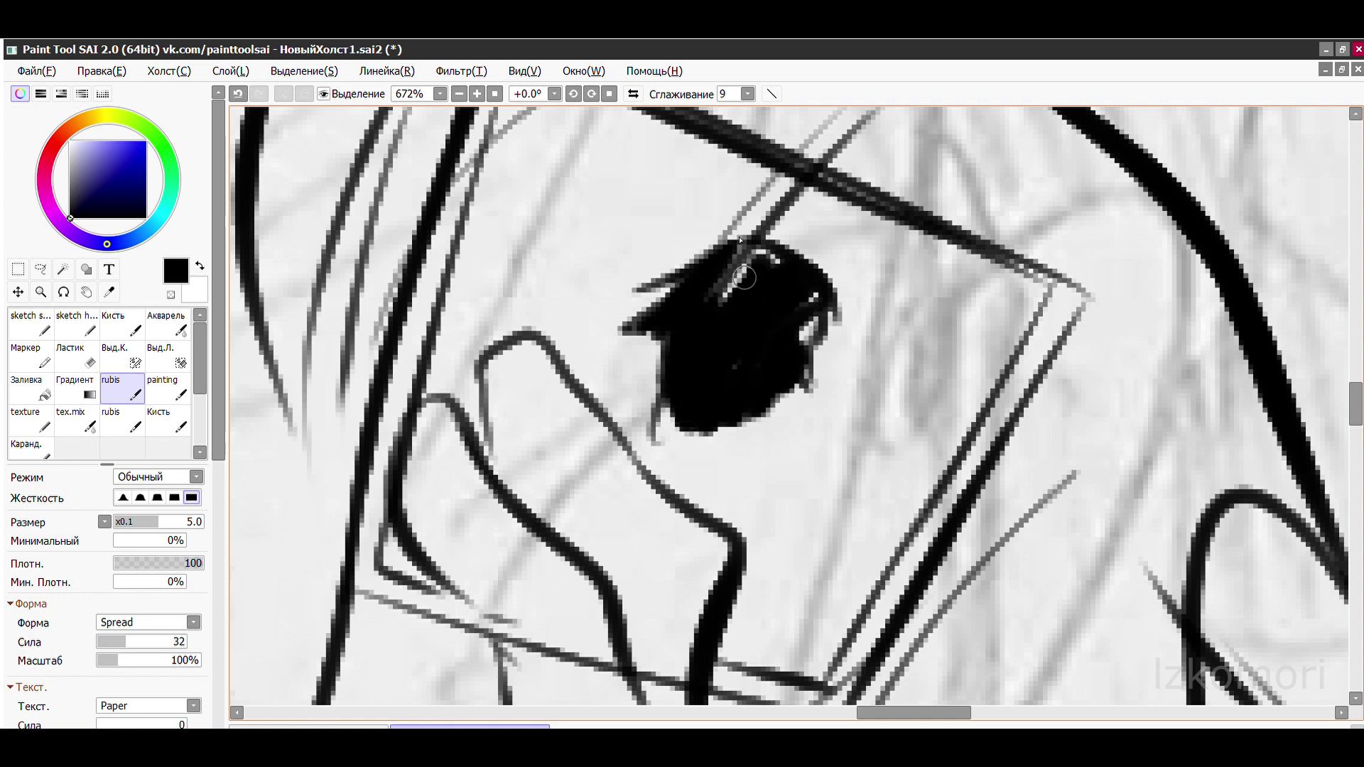
{"action": "mouse_move", "coordinate": [785, 369]}
{"action": "left_mouse_down"}
{"action": "mouse_move", "coordinate": [721, 501]}
{"action": "mouse_move", "coordinate": [674, 478]}
{"action": "mouse_move", "coordinate": [822, 549]}
{"action": "mouse_move", "coordinate": [710, 487]}
{"action": "mouse_move", "coordinate": [811, 523]}
{"action": "mouse_move", "coordinate": [722, 655]}
{"action": "left_mouse_up"}
{"action": "left_click_drag", "start_coordinate": [654, 471], "coordinate": [817, 568]}
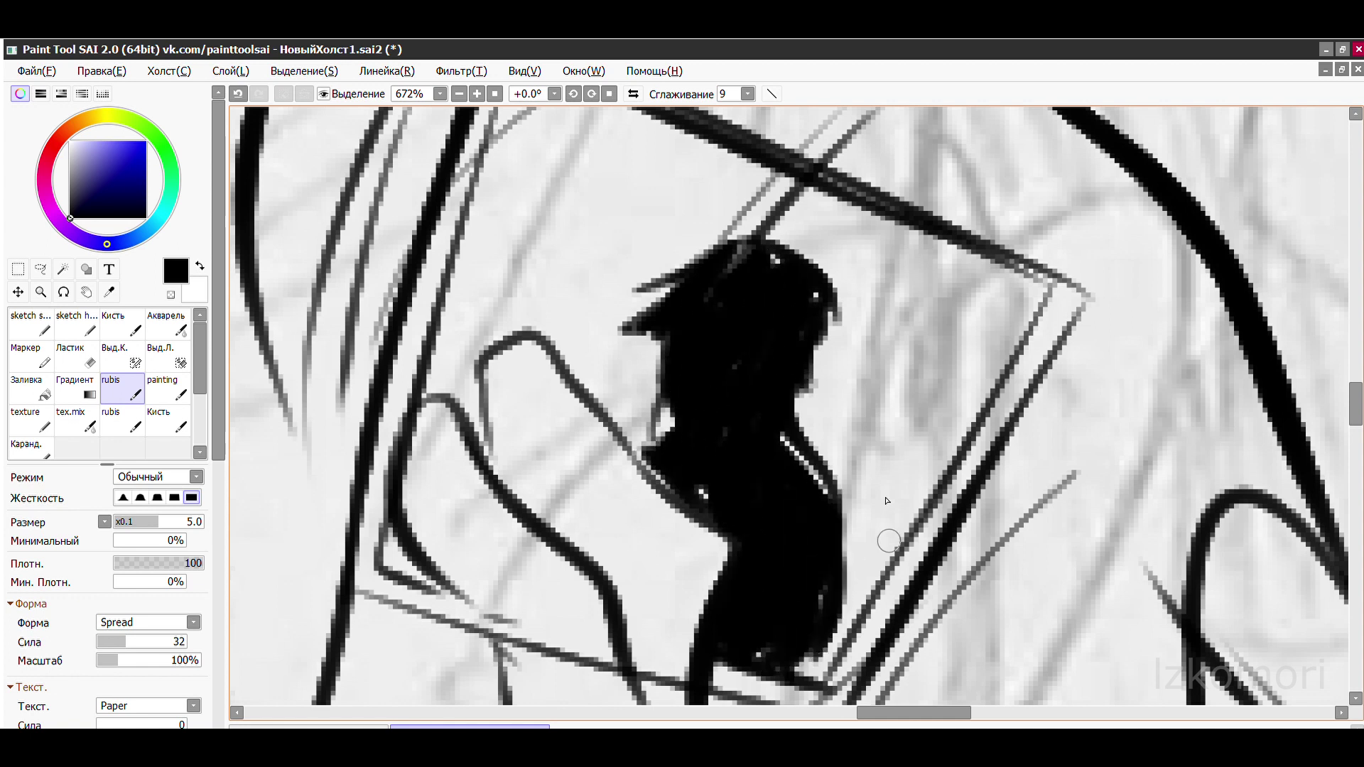
{"action": "scroll", "coordinate": [816, 569], "scroll_direction": "down", "scroll_amount": 2}
{"action": "key", "text": "e"}
{"action": "scroll", "coordinate": [804, 231], "scroll_direction": "up", "scroll_amount": 1}
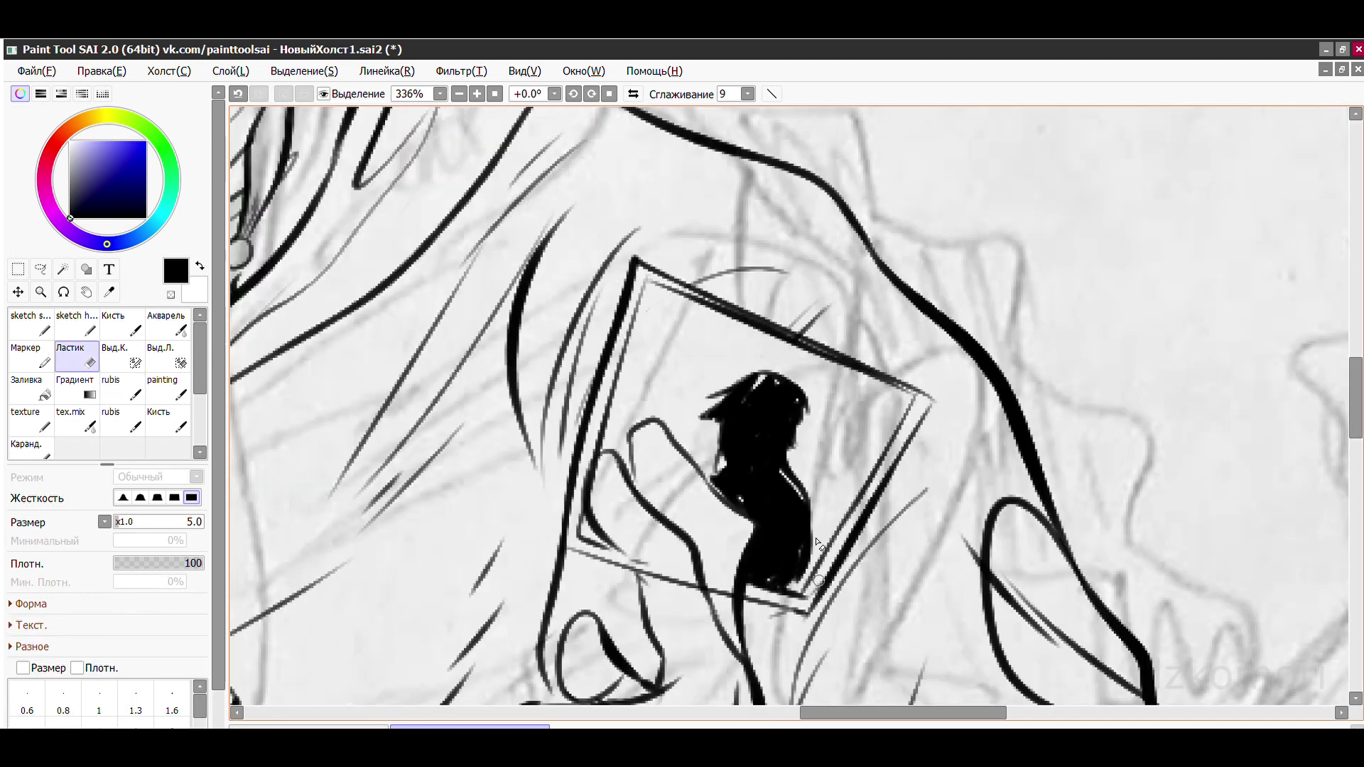
{"action": "scroll", "coordinate": [1295, 220], "scroll_direction": "down", "scroll_amount": 3}
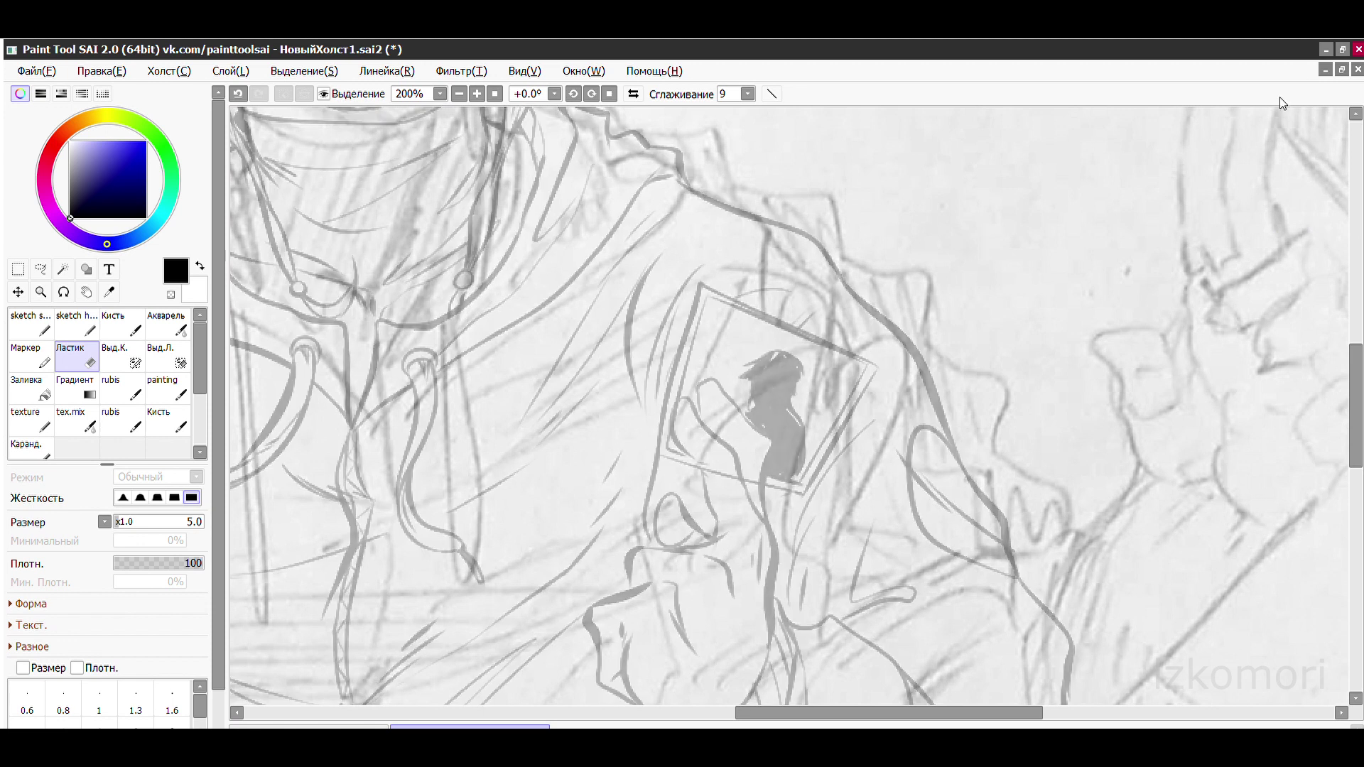
- Try the fine rubis brush with a few curved test strokes on the empty area beside the character, then undo them
{"action": "scroll", "coordinate": [873, 277], "scroll_direction": "down", "scroll_amount": 3}
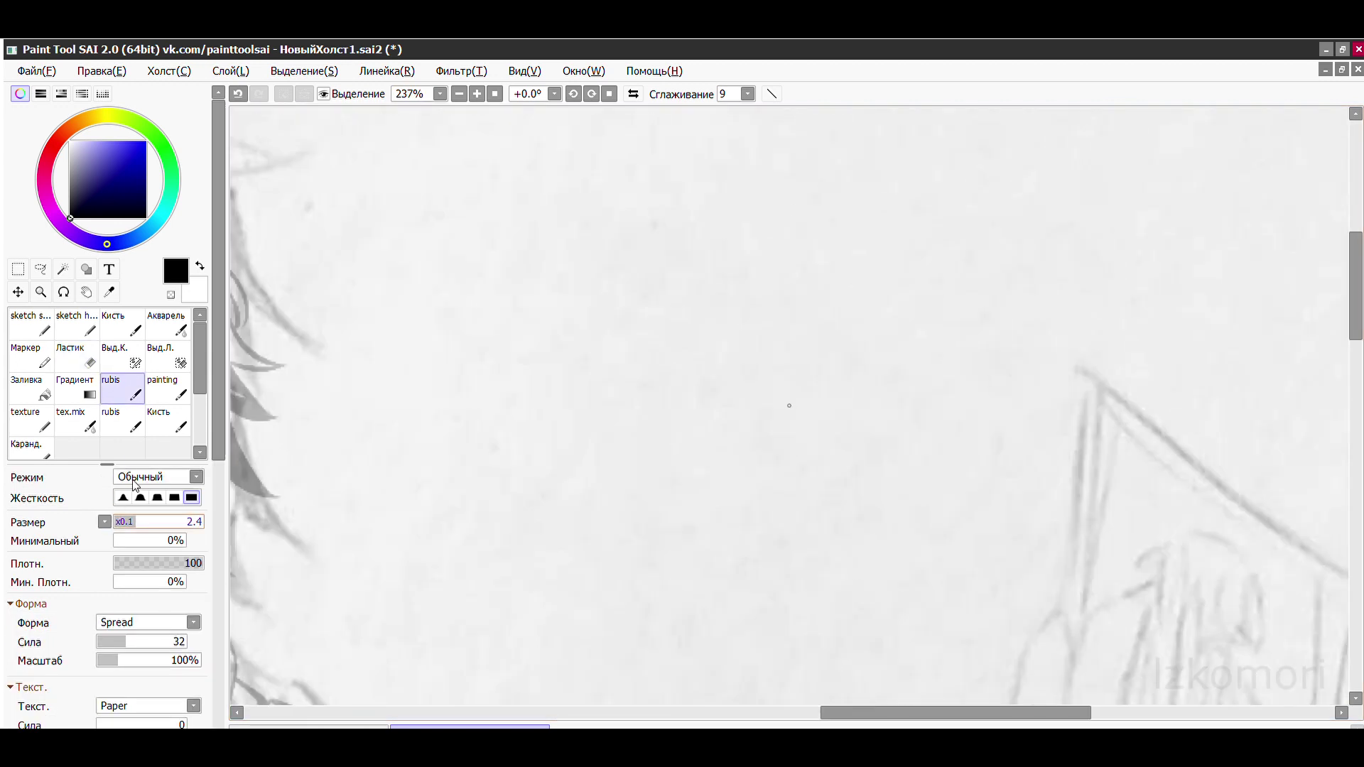
{"action": "scroll", "coordinate": [758, 319], "scroll_direction": "up", "scroll_amount": 3}
{"action": "left_click_drag", "start_coordinate": [572, 563], "coordinate": [883, 183]}
{"action": "key", "text": "ctrl+z"}
{"action": "mouse_move", "coordinate": [504, 203]}
{"action": "left_mouse_down"}
{"action": "mouse_move", "coordinate": [786, 624]}
{"action": "mouse_move", "coordinate": [1048, 444]}
{"action": "left_mouse_up"}
{"action": "scroll", "coordinate": [821, 228], "scroll_direction": "down", "scroll_amount": 4}
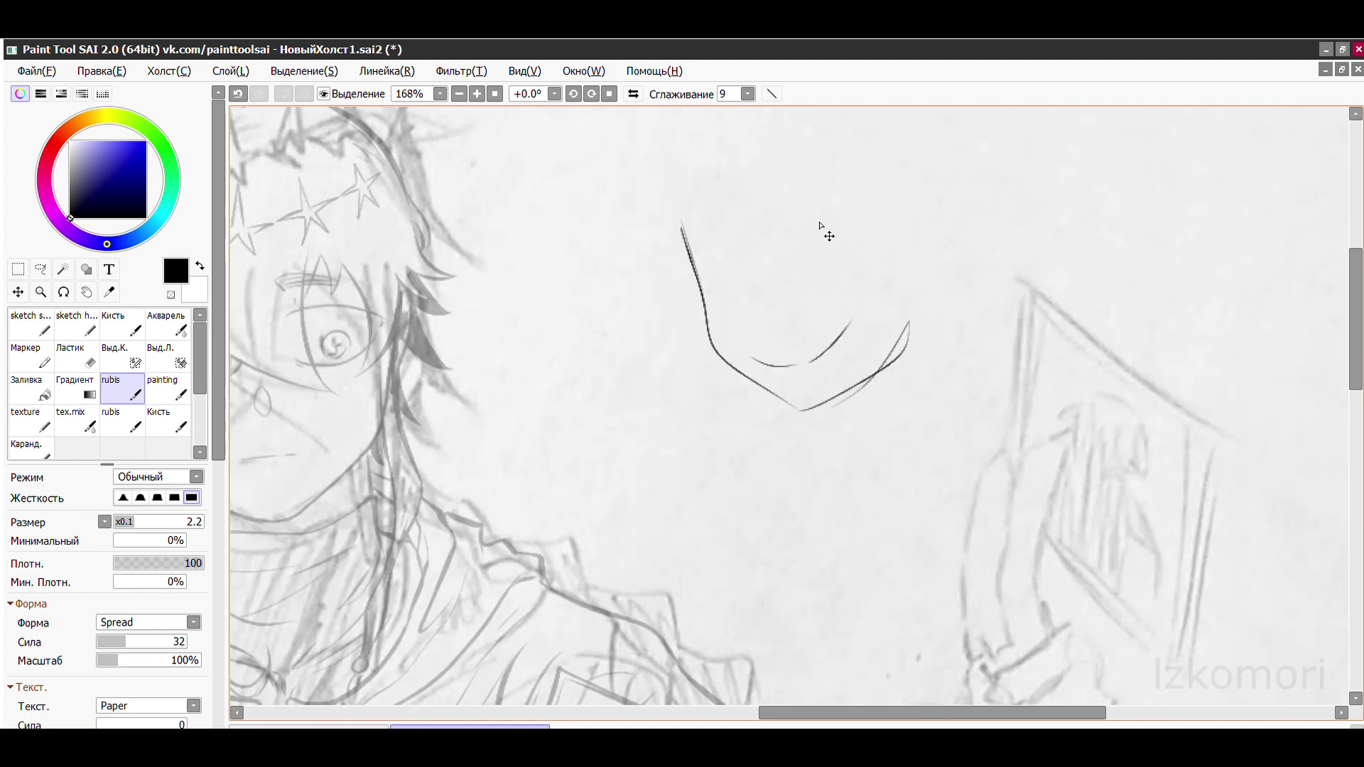
{"action": "scroll", "coordinate": [822, 228], "scroll_direction": "up", "scroll_amount": 3}
{"action": "key", "text": "ctrl+z"}
{"action": "key", "text": "ctrl+z"}
- Try the other rubis brush with one test stroke, undo it, and switch to the Fine Flat brush
{"action": "left_click", "coordinate": [122, 419]}
{"action": "left_click_drag", "start_coordinate": [517, 383], "coordinate": [909, 383]}
{"action": "key", "text": "ctrl+z"}
{"action": "key", "text": "n"}
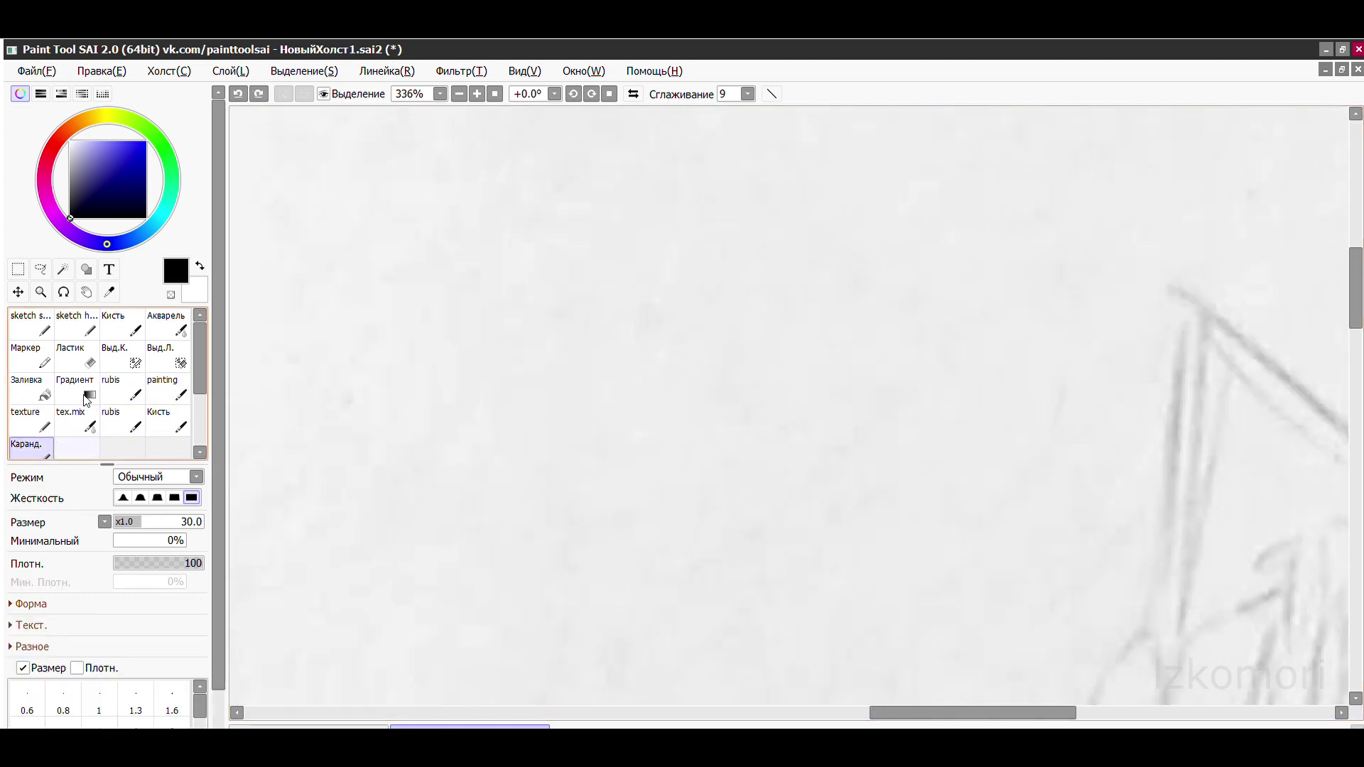
{"action": "key", "text": "b"}
{"action": "key", "text": "b"}
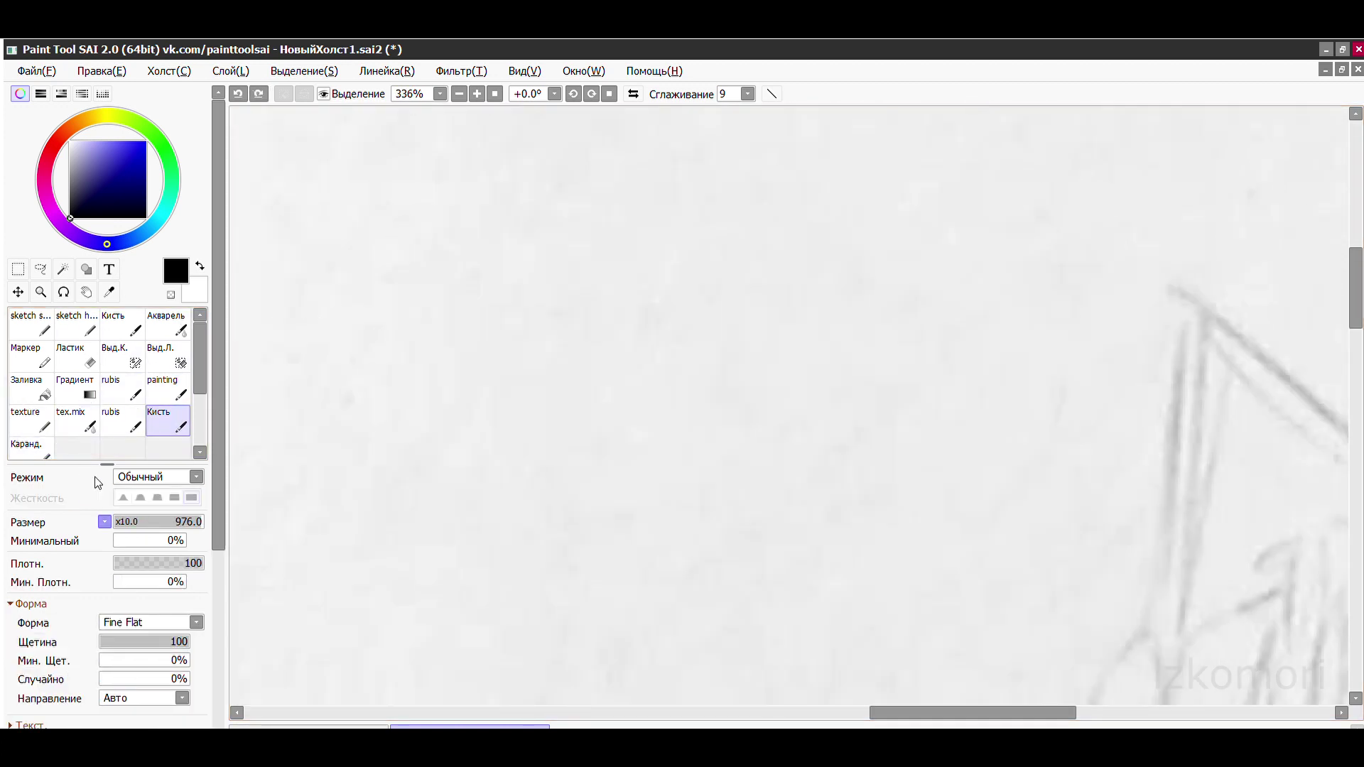
- Try two test strokes with the Fine Flat brush on the empty area and undo them
{"action": "left_click_drag", "start_coordinate": [431, 361], "coordinate": [939, 287]}
{"action": "left_click_drag", "start_coordinate": [685, 497], "coordinate": [974, 249]}
{"action": "key", "text": "ctrl+z"}
{"action": "key", "text": "ctrl+z"}
- Add a new Кисть brush in the empty slot beside the pencil, try two strokes with it and undo them
{"action": "scroll", "coordinate": [63, 326], "scroll_direction": "down", "scroll_amount": 2}
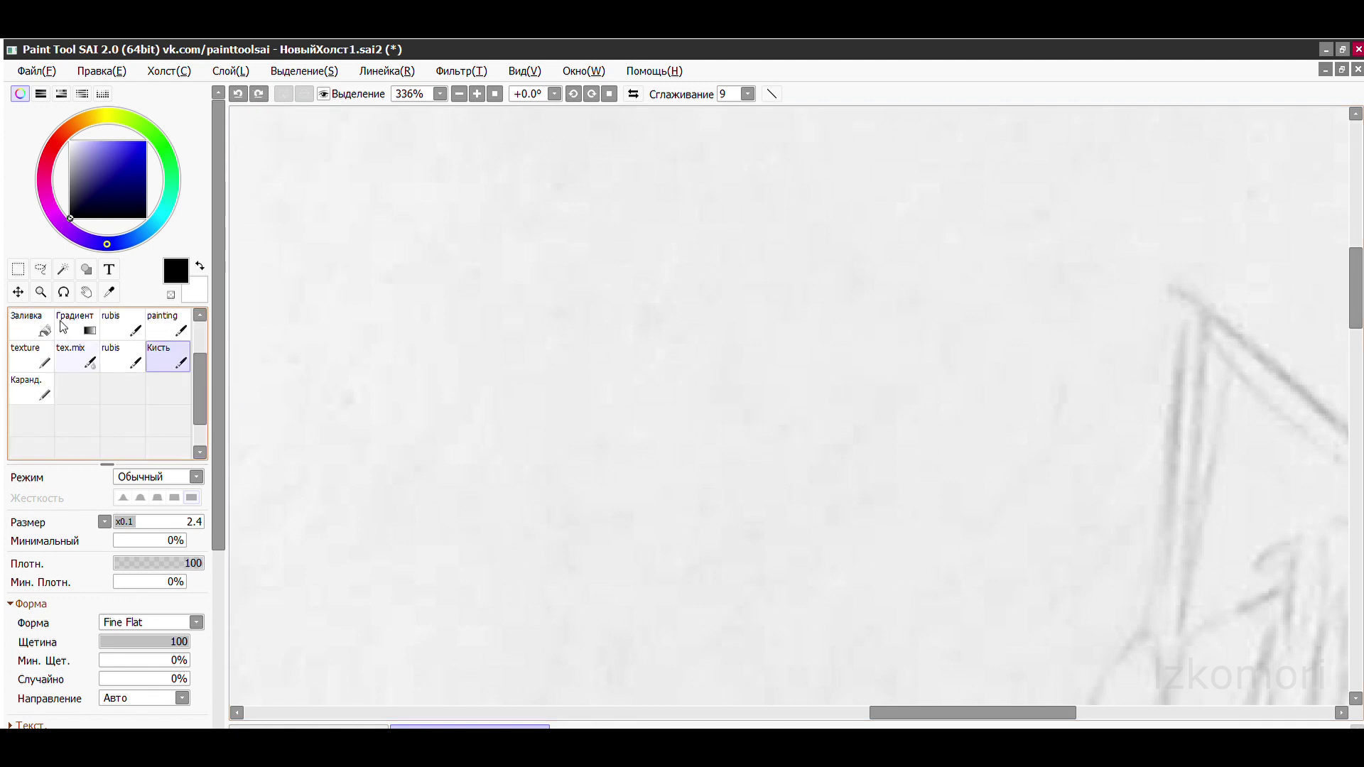
{"action": "left_click", "coordinate": [109, 442]}
{"action": "left_click_drag", "start_coordinate": [426, 381], "coordinate": [822, 280]}
{"action": "left_click_drag", "start_coordinate": [579, 502], "coordinate": [867, 289]}
{"action": "key", "text": "ctrl+z"}
{"action": "key", "text": "ctrl+z"}
- Try long curved strokes with the new brush at size 4.8 and 100% minimum size, then undo them
{"action": "left_click_drag", "start_coordinate": [420, 243], "coordinate": [773, 599]}
{"action": "left_click_drag", "start_coordinate": [605, 504], "coordinate": [802, 604]}
{"action": "left_click_drag", "start_coordinate": [688, 517], "coordinate": [774, 600]}
{"action": "left_click_drag", "start_coordinate": [600, 264], "coordinate": [764, 508]}
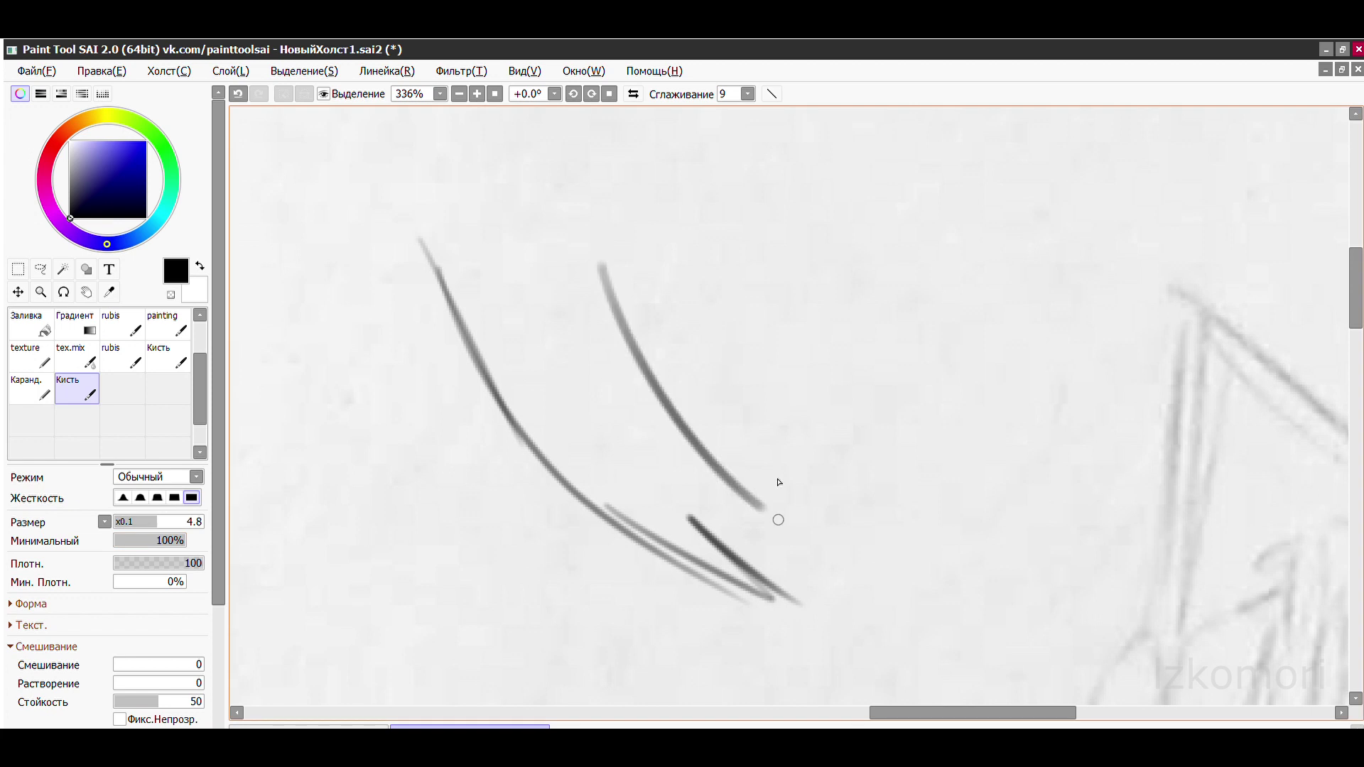
{"action": "key", "text": "ctrl+z"}
{"action": "key", "text": "ctrl+z"}
{"action": "key", "text": "ctrl+z"}
- Set the new brush's minimum size to 0% and minimum density to 45%, checking it with test strokes that are undone
{"action": "left_click", "coordinate": [115, 541]}
{"action": "key", "text": "ctrl+z"}
{"action": "left_click", "coordinate": [145, 582]}
{"action": "mouse_move", "coordinate": [420, 239]}
{"action": "left_mouse_down"}
{"action": "mouse_move", "coordinate": [493, 359]}
{"action": "mouse_move", "coordinate": [523, 446]}
{"action": "left_mouse_up"}
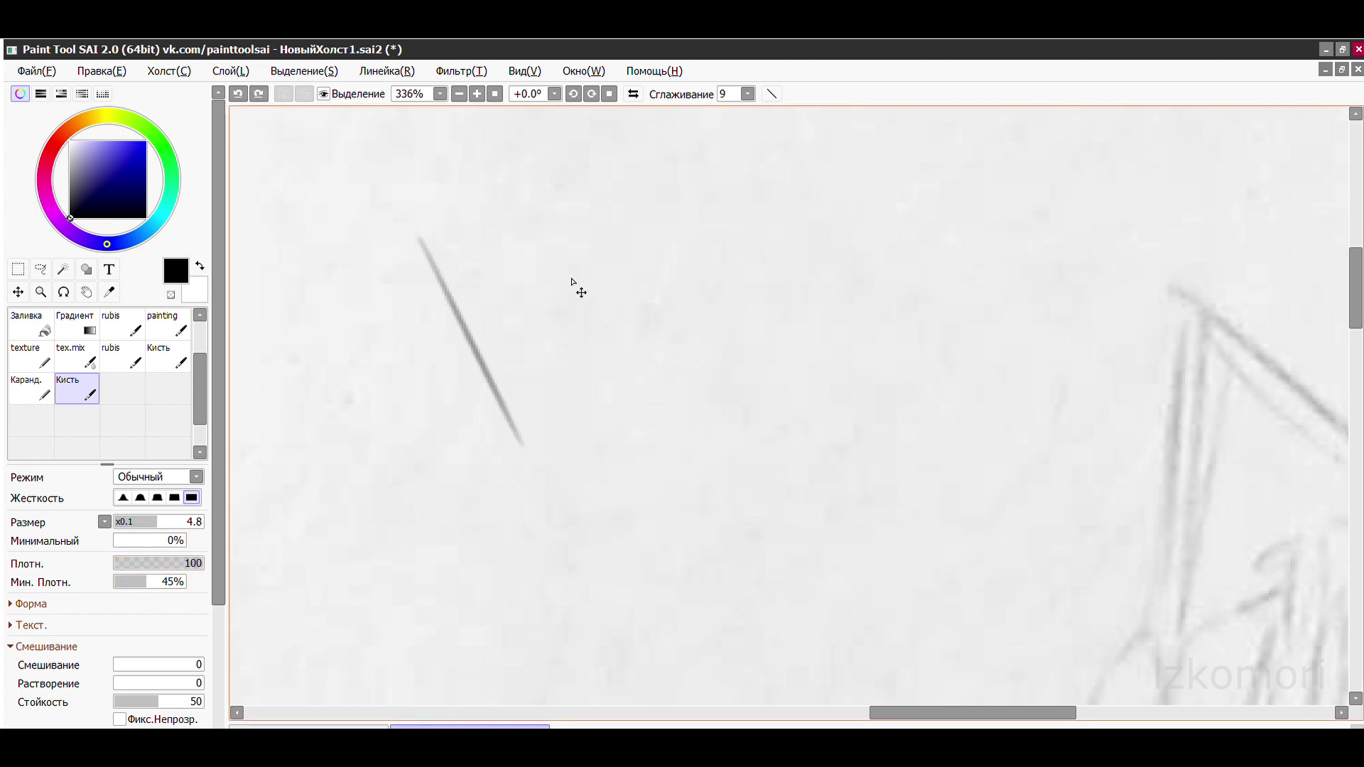
{"action": "key", "text": "ctrl+z"}
{"action": "left_click_drag", "start_coordinate": [572, 250], "coordinate": [1087, 447]}
{"action": "key", "text": "ctrl+z"}
- Draw a test eye with iris, pupil, lid creases and a thick dark brow on the empty area
{"action": "mouse_move", "coordinate": [572, 298]}
{"action": "left_mouse_down"}
{"action": "mouse_move", "coordinate": [487, 371]}
{"action": "mouse_move", "coordinate": [653, 301]}
{"action": "left_mouse_up"}
{"action": "left_click_drag", "start_coordinate": [661, 297], "coordinate": [672, 403]}
{"action": "left_click_drag", "start_coordinate": [516, 430], "coordinate": [641, 424]}
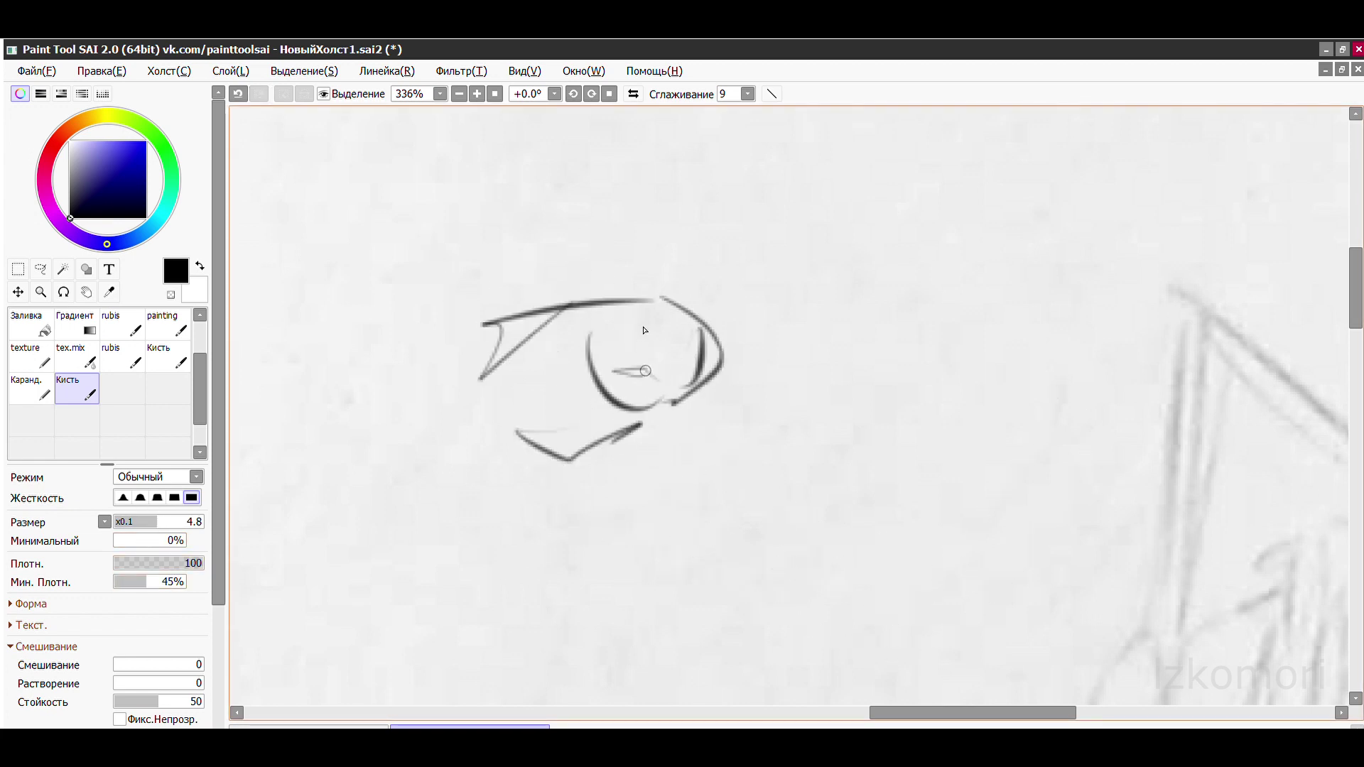
{"action": "left_click_drag", "start_coordinate": [792, 331], "coordinate": [582, 491]}
{"action": "left_click_drag", "start_coordinate": [504, 270], "coordinate": [764, 281]}
{"action": "left_click_drag", "start_coordinate": [455, 272], "coordinate": [749, 245]}
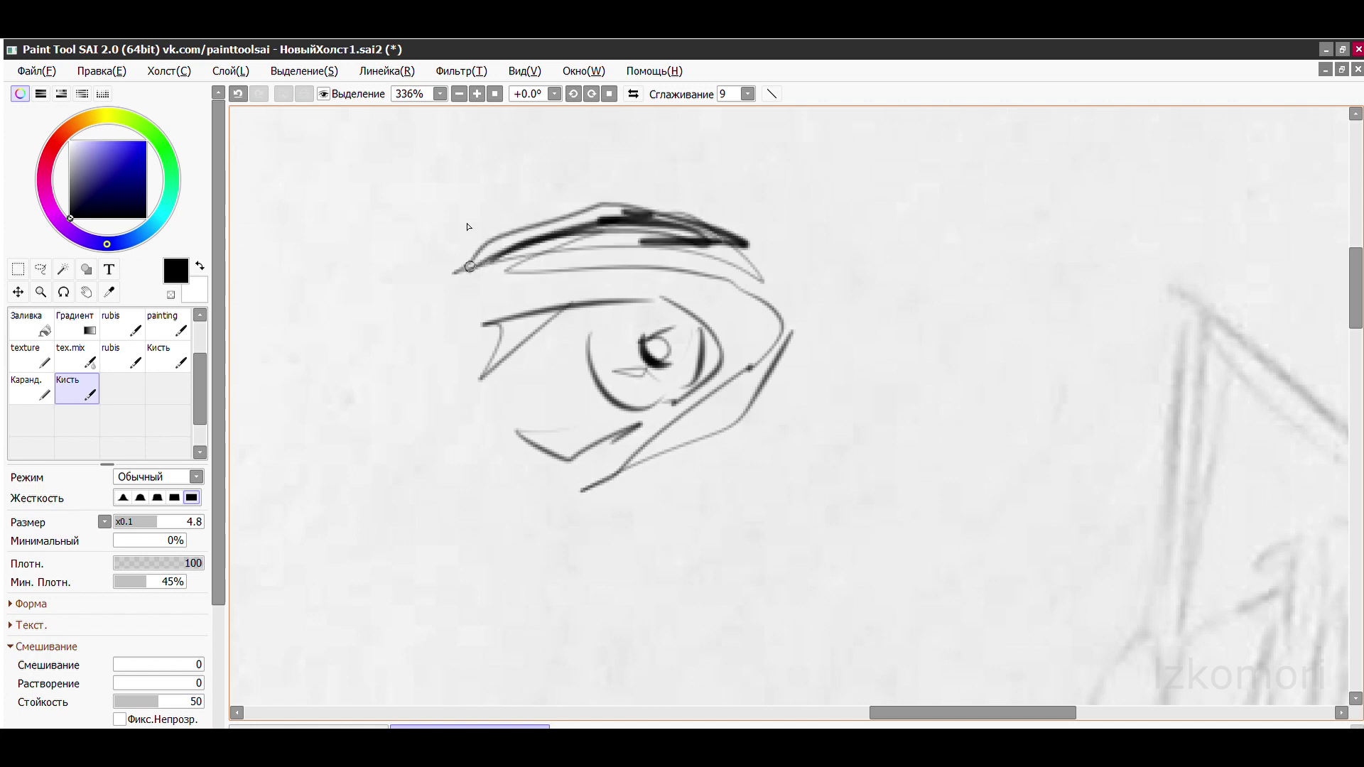
{"action": "left_click_drag", "start_coordinate": [640, 242], "coordinate": [749, 245]}
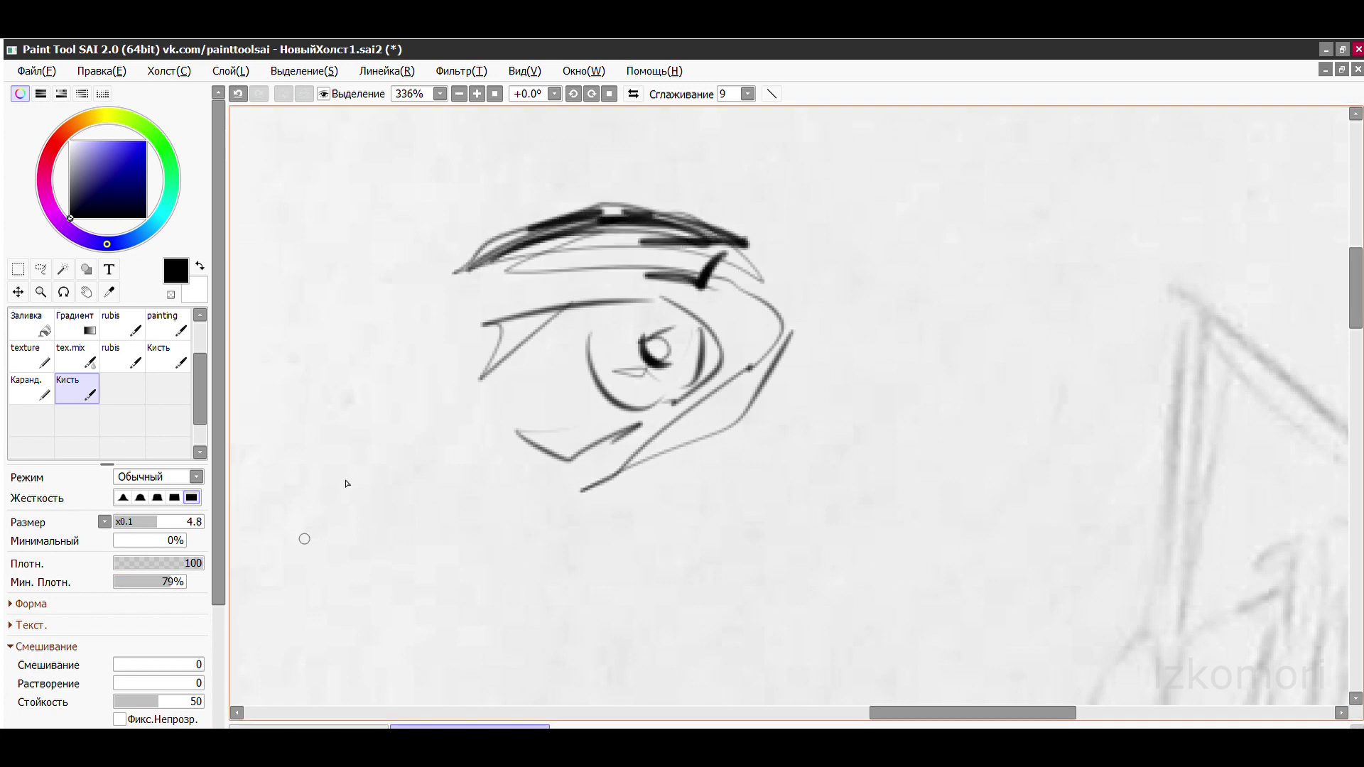
- Draw further straight and curved test lines beside and over the test eye at a higher minimum density
{"action": "left_click_drag", "start_coordinate": [817, 313], "coordinate": [806, 415]}
{"action": "left_click_drag", "start_coordinate": [806, 312], "coordinate": [931, 295]}
{"action": "left_click_drag", "start_coordinate": [806, 415], "coordinate": [891, 394]}
{"action": "left_click_drag", "start_coordinate": [806, 313], "coordinate": [1194, 338]}
{"action": "left_click_drag", "start_coordinate": [892, 398], "coordinate": [1073, 334]}
{"action": "left_click_drag", "start_coordinate": [860, 444], "coordinate": [1104, 348]}
{"action": "scroll", "coordinate": [793, 244], "scroll_direction": "down", "scroll_amount": 5}
{"action": "scroll", "coordinate": [794, 243], "scroll_direction": "up", "scroll_amount": 5}
{"action": "left_click_drag", "start_coordinate": [753, 335], "coordinate": [497, 489]}
{"action": "left_click_drag", "start_coordinate": [810, 318], "coordinate": [445, 418]}
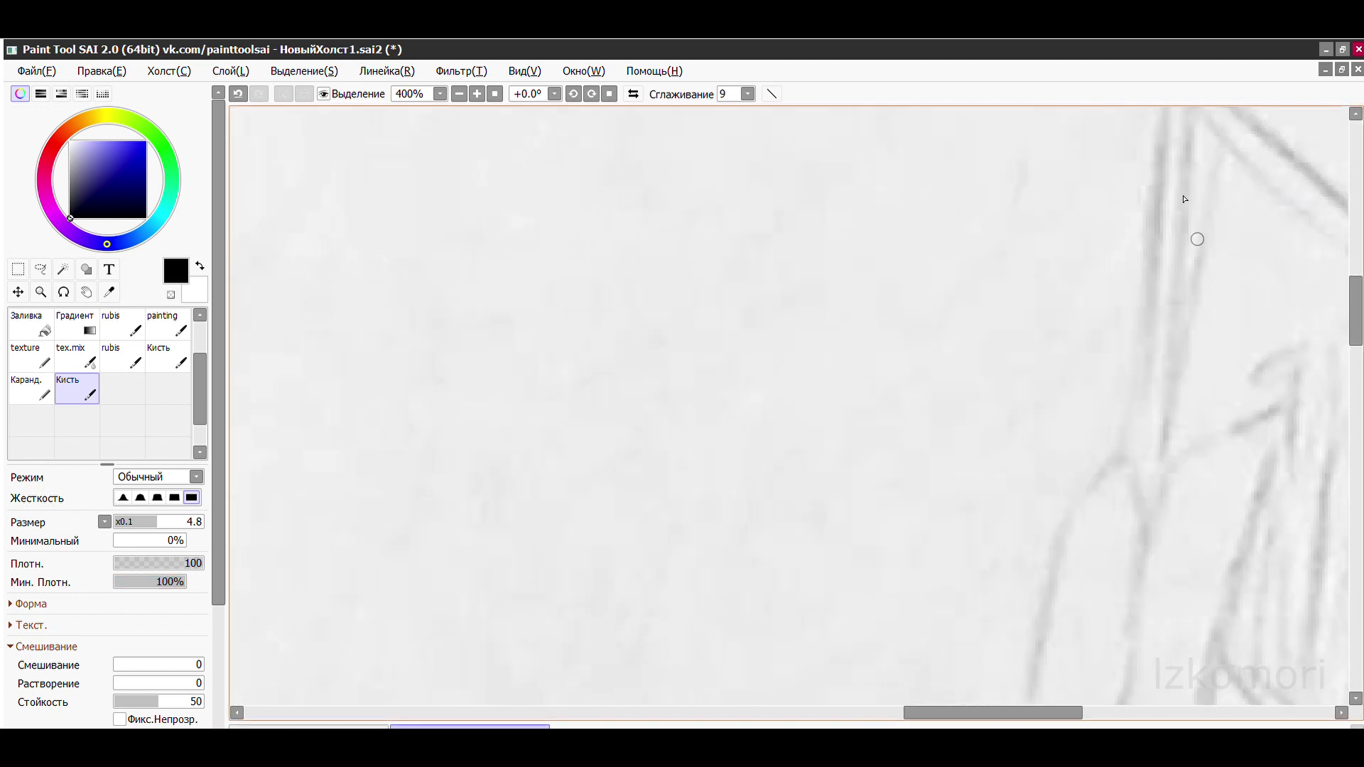
- Expand the brush's shape and texture settings and try a texture with one stroke, undoing it
{"action": "scroll", "coordinate": [789, 405], "scroll_direction": "down", "scroll_amount": 1}
{"action": "left_click", "coordinate": [31, 604]}
{"action": "left_click", "coordinate": [31, 687]}
{"action": "scroll", "coordinate": [147, 589], "scroll_direction": "down", "scroll_amount": 3}
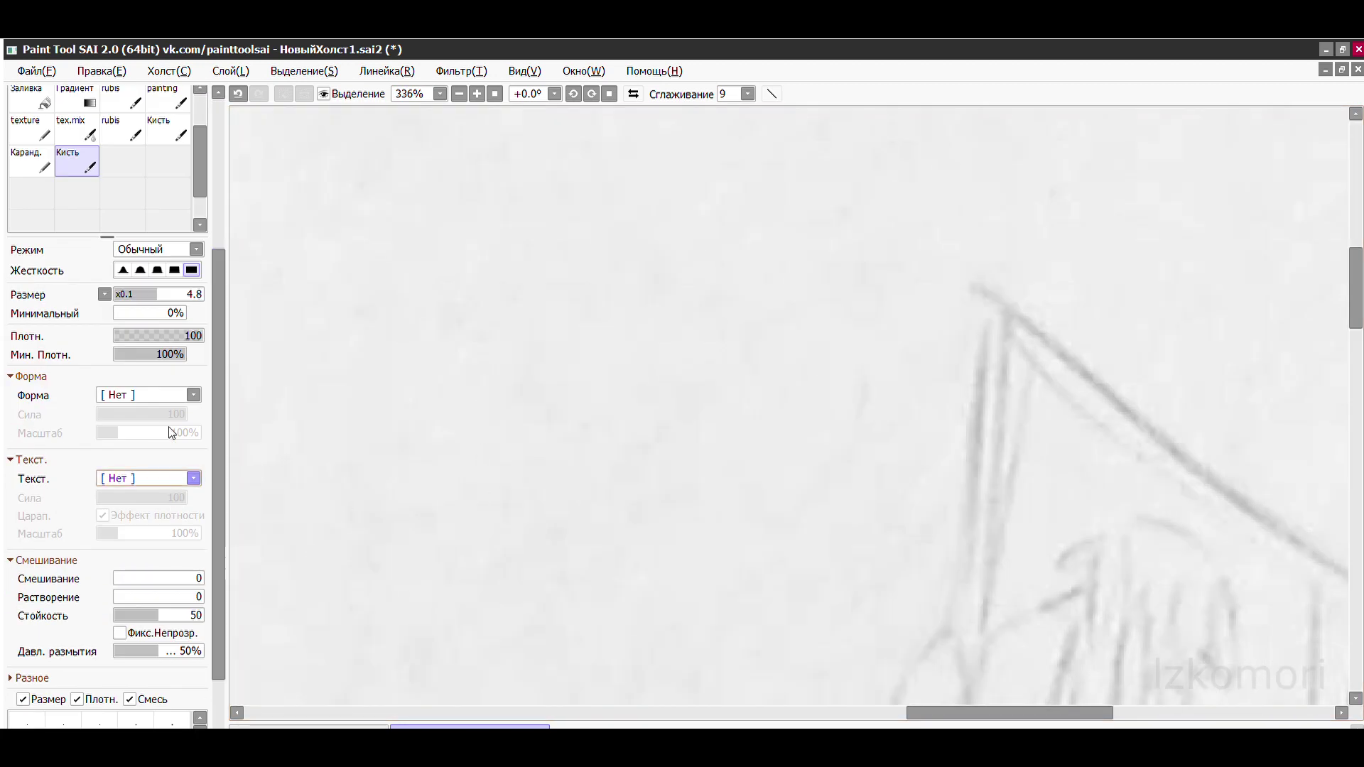
{"action": "scroll", "coordinate": [154, 491], "scroll_direction": "down", "scroll_amount": 1}
{"action": "left_click_drag", "start_coordinate": [696, 337], "coordinate": [583, 454]}
{"action": "key", "text": "ctrl+z"}
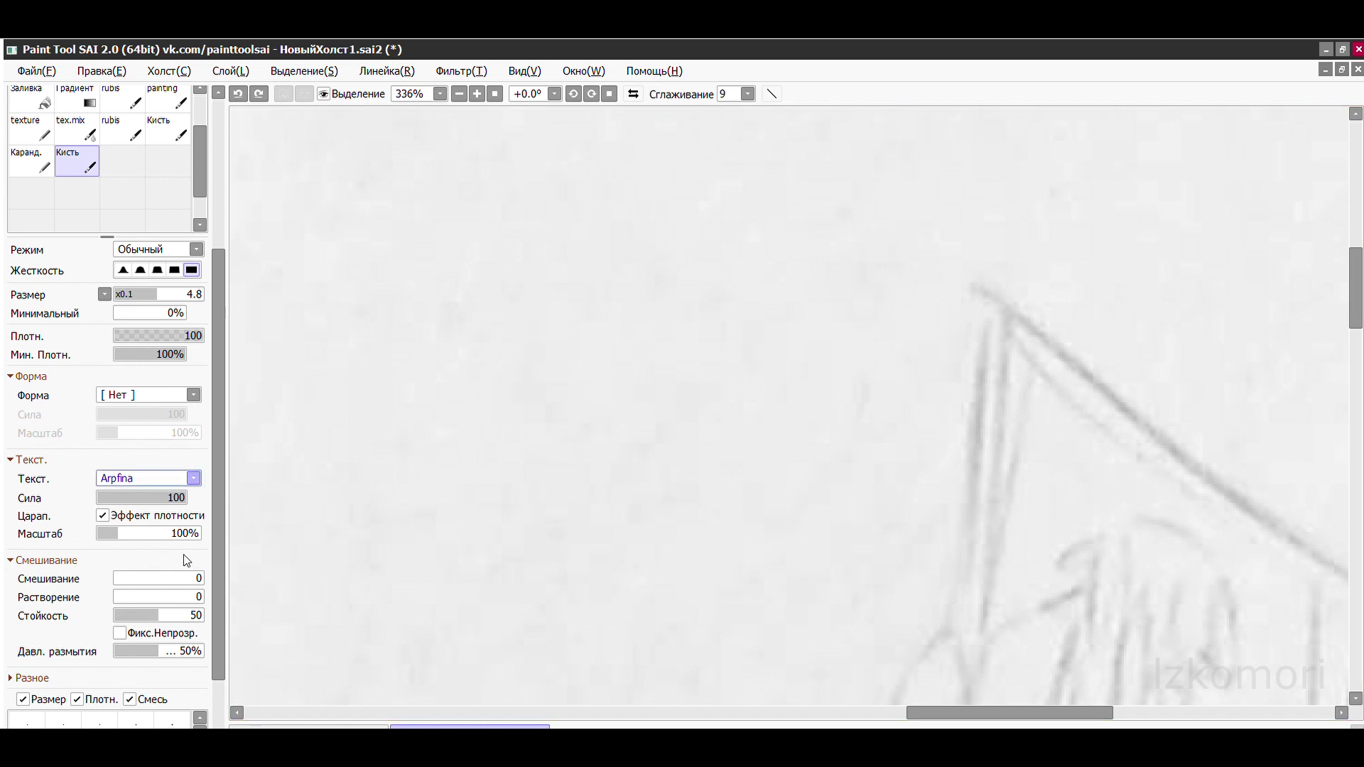
- Try the Arpfina texture at strength 100 with several diagonal strokes and undo them
{"action": "left_click_drag", "start_coordinate": [699, 322], "coordinate": [475, 524]}
{"action": "key", "text": "ctrl+z"}
{"action": "left_click_drag", "start_coordinate": [731, 305], "coordinate": [457, 478]}
{"action": "left_click_drag", "start_coordinate": [700, 335], "coordinate": [547, 594]}
{"action": "left_click_drag", "start_coordinate": [730, 320], "coordinate": [587, 618]}
{"action": "key", "text": "ctrl+z"}
{"action": "key", "text": "ctrl+z"}
{"action": "key", "text": "ctrl+z"}
- Try further textures, including Dirt at strength 30, with diagonal test strokes and undo them
{"action": "scroll", "coordinate": [145, 478], "scroll_direction": "down", "scroll_amount": 1}
{"action": "left_click_drag", "start_coordinate": [547, 302], "coordinate": [426, 472]}
{"action": "key", "text": "ctrl+z"}
{"action": "scroll", "coordinate": [143, 478], "scroll_direction": "down", "scroll_amount": 1}
{"action": "left_click_drag", "start_coordinate": [181, 497], "coordinate": [123, 498]}
{"action": "left_click_drag", "start_coordinate": [643, 245], "coordinate": [440, 472]}
{"action": "key", "text": "ctrl+z"}
{"action": "mouse_move", "coordinate": [348, 458]}
{"action": "left_mouse_down"}
{"action": "mouse_move", "coordinate": [577, 284]}
{"action": "mouse_move", "coordinate": [446, 589]}
{"action": "left_mouse_up"}
{"action": "left_click_drag", "start_coordinate": [657, 291], "coordinate": [502, 561]}
{"action": "key", "text": "ctrl+z"}
{"action": "key", "text": "ctrl+z"}
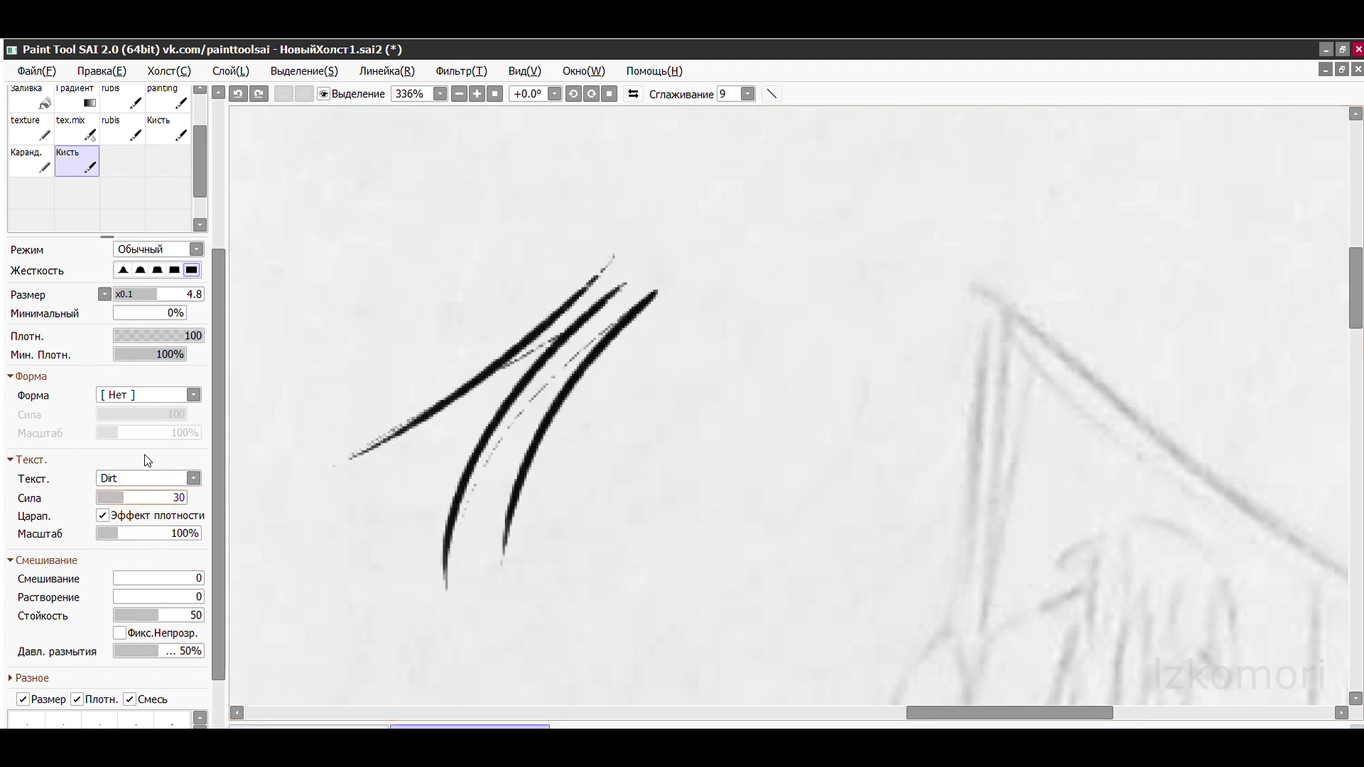
- Remove the brush texture and try other brush shapes up to Acuarela with wavy test strokes
{"action": "scroll", "coordinate": [169, 475], "scroll_direction": "up", "scroll_amount": 2}
{"action": "scroll", "coordinate": [168, 395], "scroll_direction": "down", "scroll_amount": 1}
{"action": "left_click_drag", "start_coordinate": [594, 573], "coordinate": [764, 266]}
{"action": "key", "text": "Delete"}
{"action": "mouse_move", "coordinate": [563, 242]}
{"action": "left_mouse_down"}
{"action": "mouse_move", "coordinate": [630, 542]}
{"action": "mouse_move", "coordinate": [384, 312]}
{"action": "left_mouse_up"}
{"action": "scroll", "coordinate": [146, 394], "scroll_direction": "down", "scroll_amount": 1}
{"action": "left_click_drag", "start_coordinate": [330, 408], "coordinate": [306, 491]}
{"action": "left_click_drag", "start_coordinate": [422, 466], "coordinate": [451, 522]}
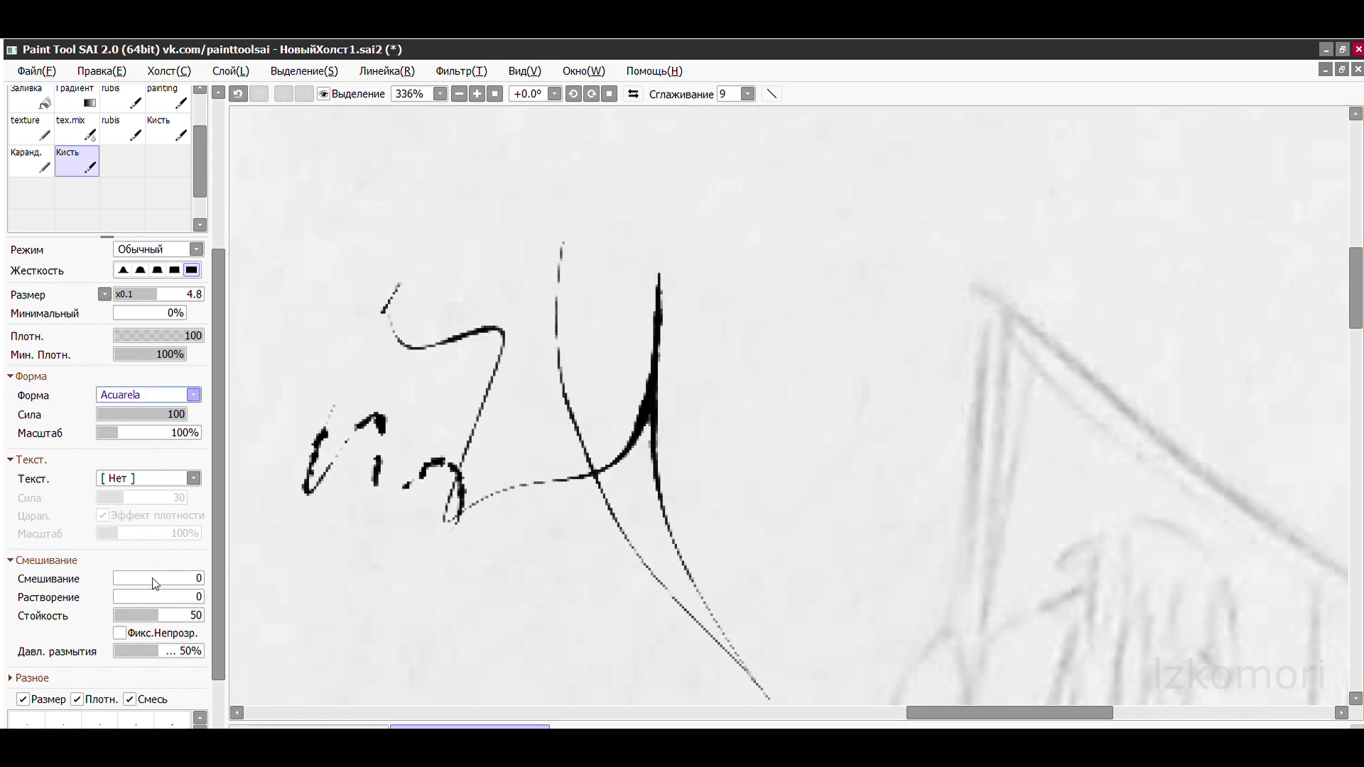
- Undo all the wavy test strokes made with the different brush shapes
{"action": "key", "text": "ctrl+z"}
{"action": "key", "text": "ctrl+z"}
{"action": "key", "text": "ctrl+z"}
{"action": "key", "text": "ctrl+z"}
{"action": "key", "text": "ctrl+z"}
{"action": "key", "text": "ctrl+z"}
{"action": "key", "text": "ctrl+z"}
- Try the following brush shapes, including Dark at strength 100, with long curved strokes and undo them
{"action": "scroll", "coordinate": [151, 395], "scroll_direction": "down", "scroll_amount": 1}
{"action": "scroll", "coordinate": [146, 394], "scroll_direction": "down", "scroll_amount": 1}
{"action": "left_click_drag", "start_coordinate": [397, 561], "coordinate": [561, 292]}
{"action": "left_click_drag", "start_coordinate": [519, 561], "coordinate": [648, 296]}
{"action": "key", "text": "ctrl+z"}
{"action": "key", "text": "ctrl+z"}
{"action": "left_click_drag", "start_coordinate": [504, 277], "coordinate": [697, 623]}
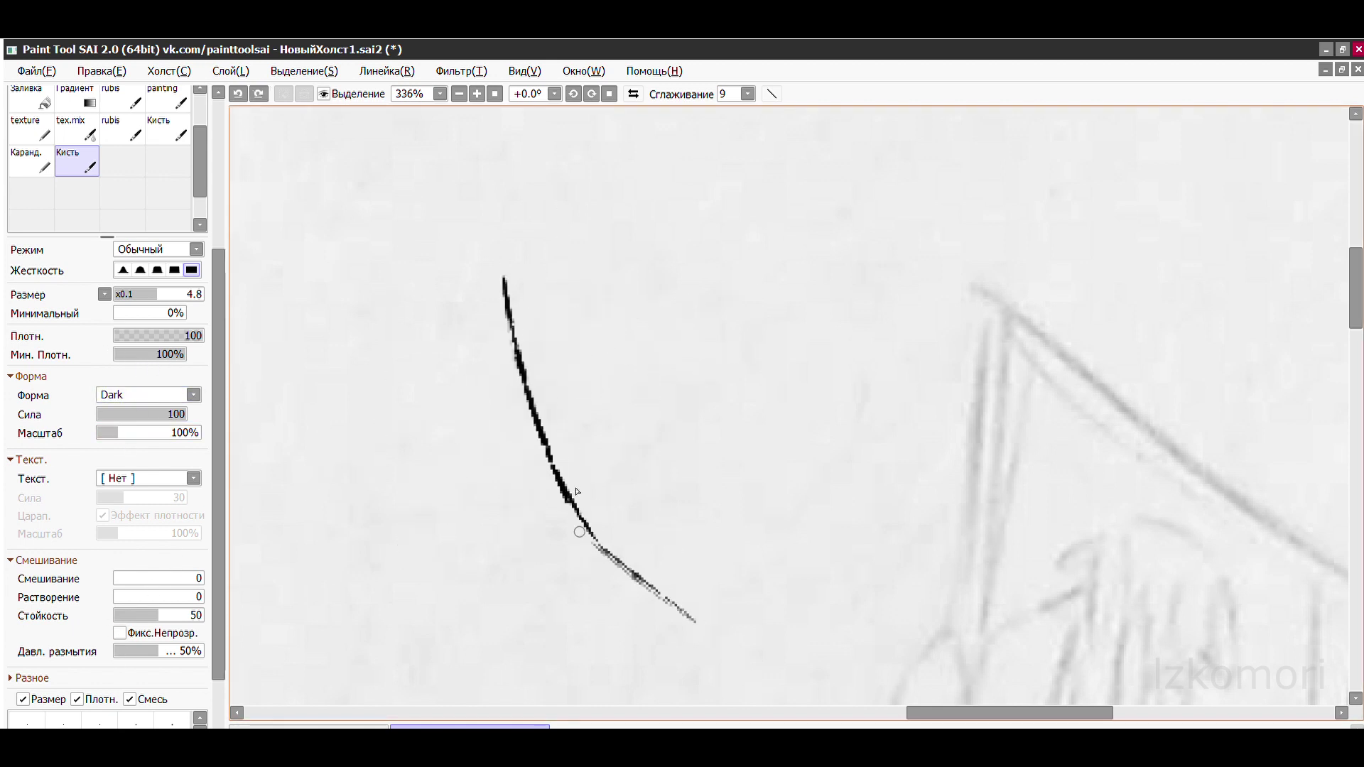
{"action": "key", "text": "ctrl+z"}
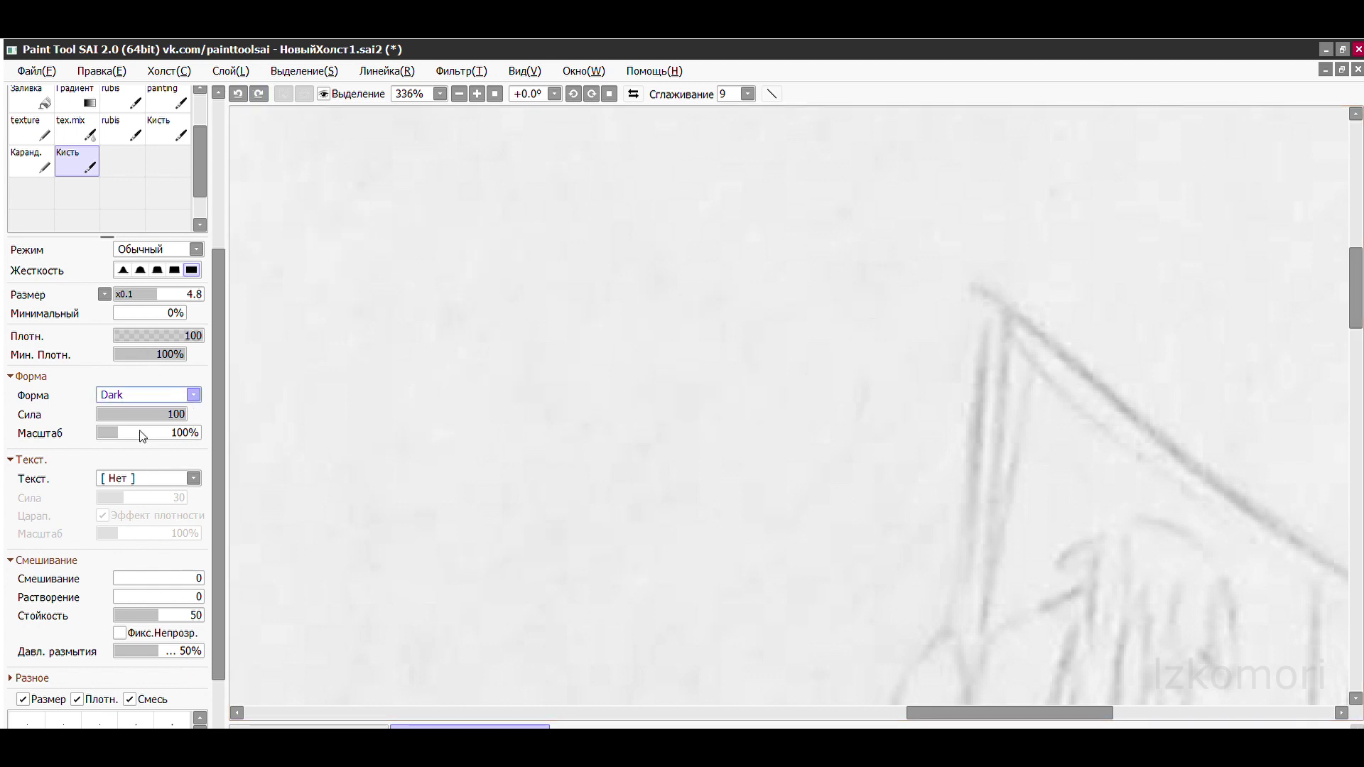
- Change the brush shape to Pencil, comparing shapes with single test strokes that are undone each time
{"action": "scroll", "coordinate": [148, 395], "scroll_direction": "down", "scroll_amount": 1}
{"action": "mouse_move", "coordinate": [481, 502]}
{"action": "left_mouse_down"}
{"action": "mouse_move", "coordinate": [636, 505]}
{"action": "mouse_move", "coordinate": [831, 426]}
{"action": "left_mouse_up"}
{"action": "key", "text": "ctrl+z"}
{"action": "left_click_drag", "start_coordinate": [578, 249], "coordinate": [923, 625]}
{"action": "key", "text": "ctrl+z"}
{"action": "mouse_move", "coordinate": [526, 426]}
{"action": "left_mouse_down"}
{"action": "mouse_move", "coordinate": [639, 344]}
{"action": "mouse_move", "coordinate": [731, 353]}
{"action": "left_mouse_up"}
{"action": "key", "text": "ctrl+z"}
- Draw a test eye and surrounding lines on the empty area with the Pencil brush shape
{"action": "left_click_drag", "start_coordinate": [604, 283], "coordinate": [697, 280]}
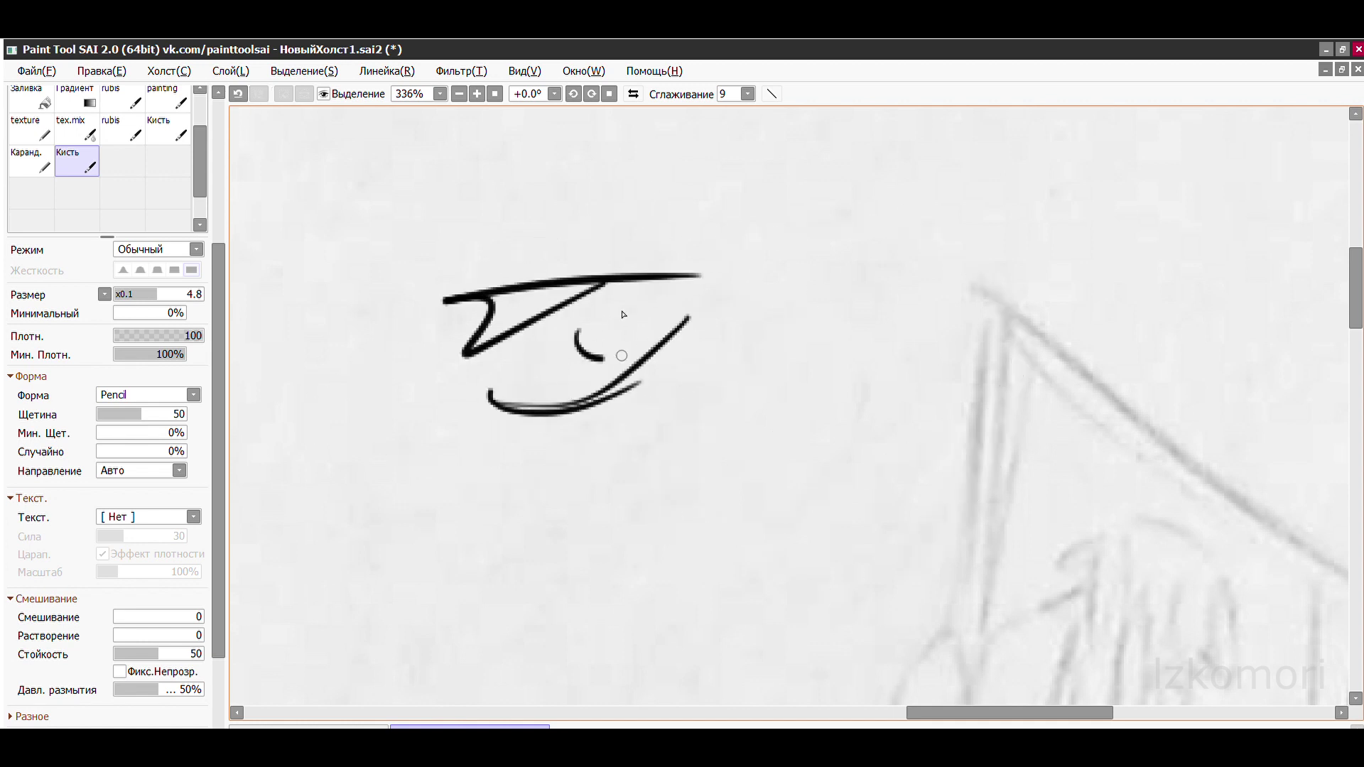
{"action": "left_click_drag", "start_coordinate": [602, 359], "coordinate": [650, 326]}
{"action": "left_click_drag", "start_coordinate": [863, 272], "coordinate": [1101, 299]}
{"action": "left_click_drag", "start_coordinate": [1116, 305], "coordinate": [931, 413]}
{"action": "left_click_drag", "start_coordinate": [717, 331], "coordinate": [611, 454]}
{"action": "mouse_move", "coordinate": [429, 236]}
{"action": "left_mouse_down"}
{"action": "mouse_move", "coordinate": [752, 181]}
{"action": "mouse_move", "coordinate": [1140, 231]}
{"action": "left_mouse_up"}
{"action": "left_click_drag", "start_coordinate": [650, 540], "coordinate": [863, 522]}
- Undo all strokes of the test eye and its surrounding lines
{"action": "key", "text": "ctrl+z"}
{"action": "key", "text": "ctrl+z"}
{"action": "key", "text": "ctrl+z"}
{"action": "key", "text": "ctrl+z"}
{"action": "key", "text": "ctrl+z"}
{"action": "key", "text": "ctrl+z"}
{"action": "key", "text": "ctrl+z"}
{"action": "key", "text": "ctrl+z"}
{"action": "key", "text": "ctrl+z"}
{"action": "key", "text": "ctrl+z"}
{"action": "key", "text": "ctrl+z"}
{"action": "key", "text": "ctrl+z"}
{"action": "key", "text": "ctrl+z"}
{"action": "key", "text": "ctrl+z"}
- Try a lower bristle value with two undone test strokes, then set the bristle back to 50
{"action": "left_click_drag", "start_coordinate": [141, 414], "coordinate": [110, 414]}
{"action": "left_click_drag", "start_coordinate": [639, 235], "coordinate": [483, 405]}
{"action": "key", "text": "ctrl+z"}
{"action": "left_click_drag", "start_coordinate": [654, 268], "coordinate": [608, 371]}
{"action": "key", "text": "ctrl+z"}
{"action": "left_click", "coordinate": [142, 414]}
- Try raised minimum bristle values, including 10%, with one test stroke each and undo the strokes
{"action": "left_click_drag", "start_coordinate": [113, 432], "coordinate": [188, 433]}
{"action": "left_click_drag", "start_coordinate": [700, 218], "coordinate": [715, 480]}
{"action": "key", "text": "ctrl+z"}
{"action": "left_click", "coordinate": [105, 433]}
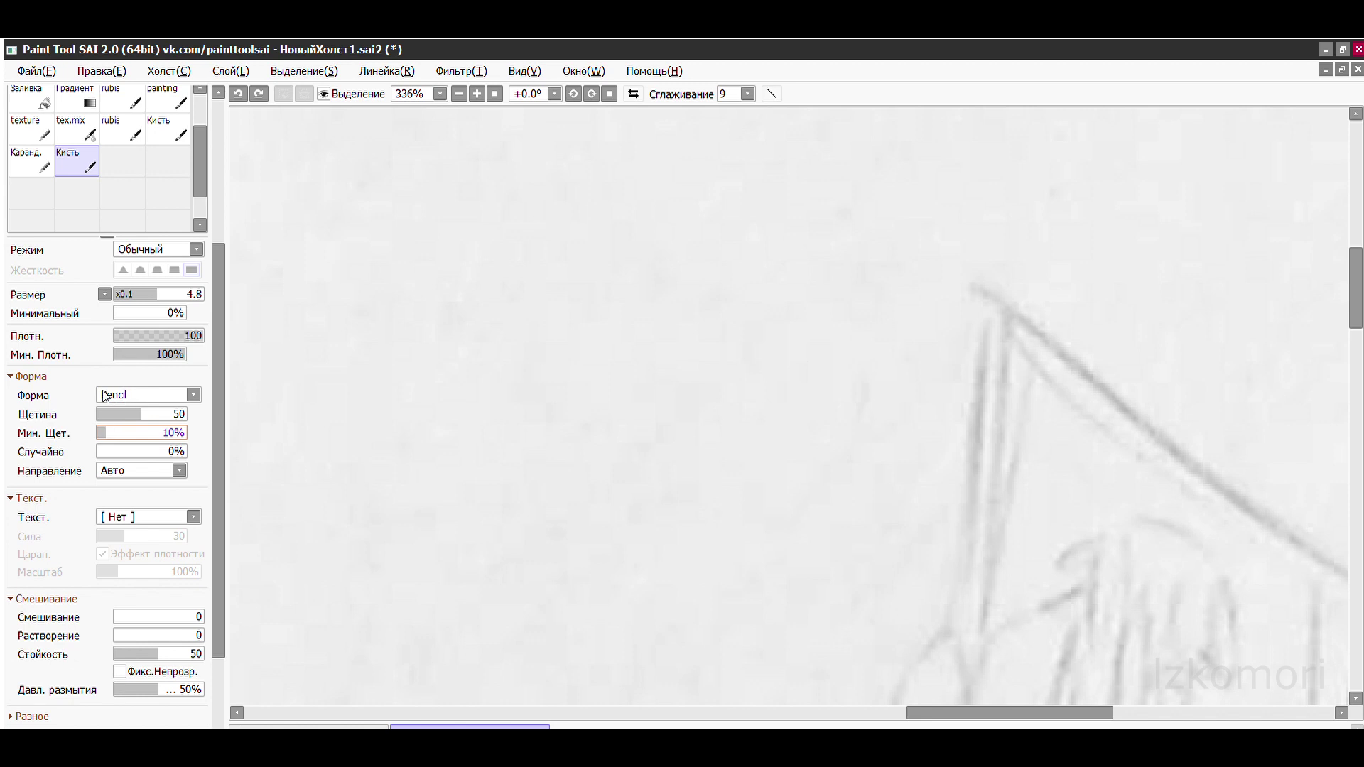
{"action": "left_click_drag", "start_coordinate": [539, 320], "coordinate": [457, 405]}
{"action": "key", "text": "ctrl+z"}
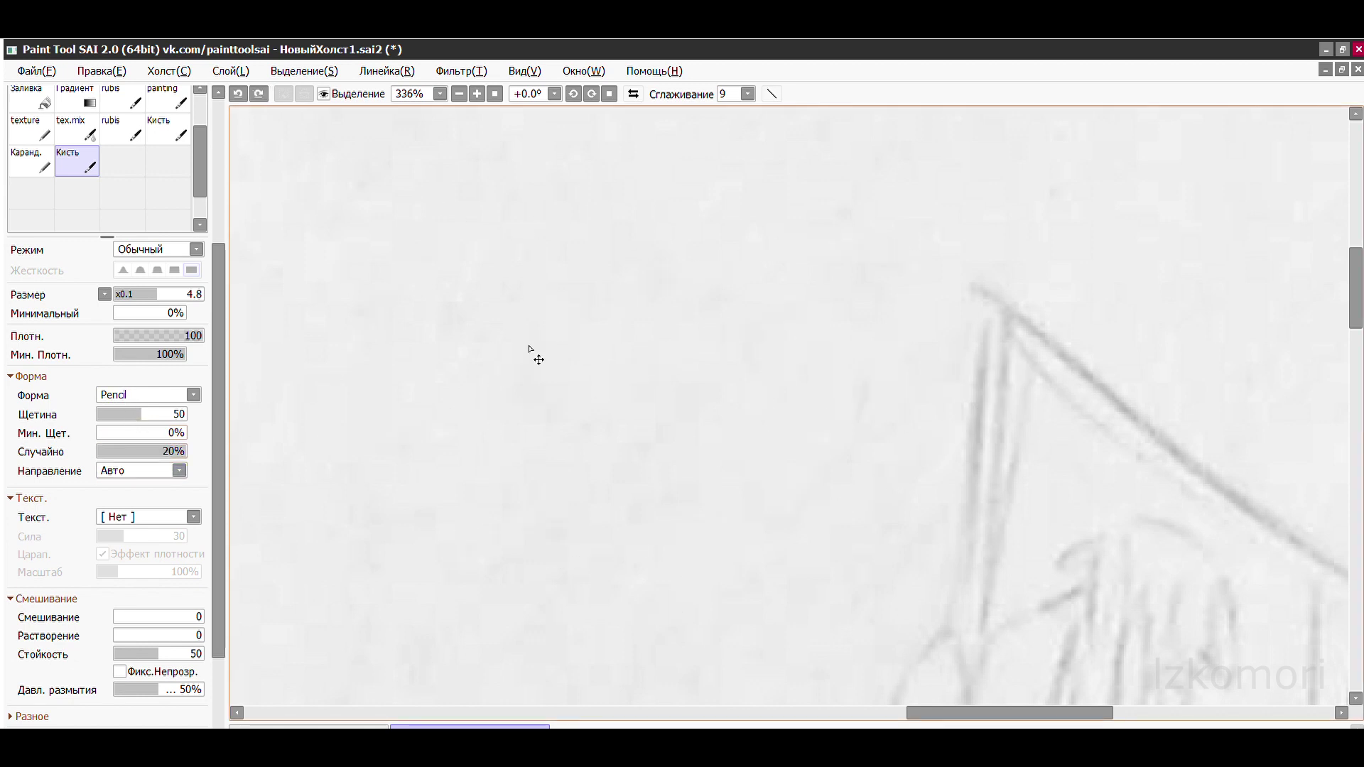
- Set the Pencil shape's randomness to 5%, pick a texture option and check the brush with test strokes
{"action": "left_click", "coordinate": [118, 451]}
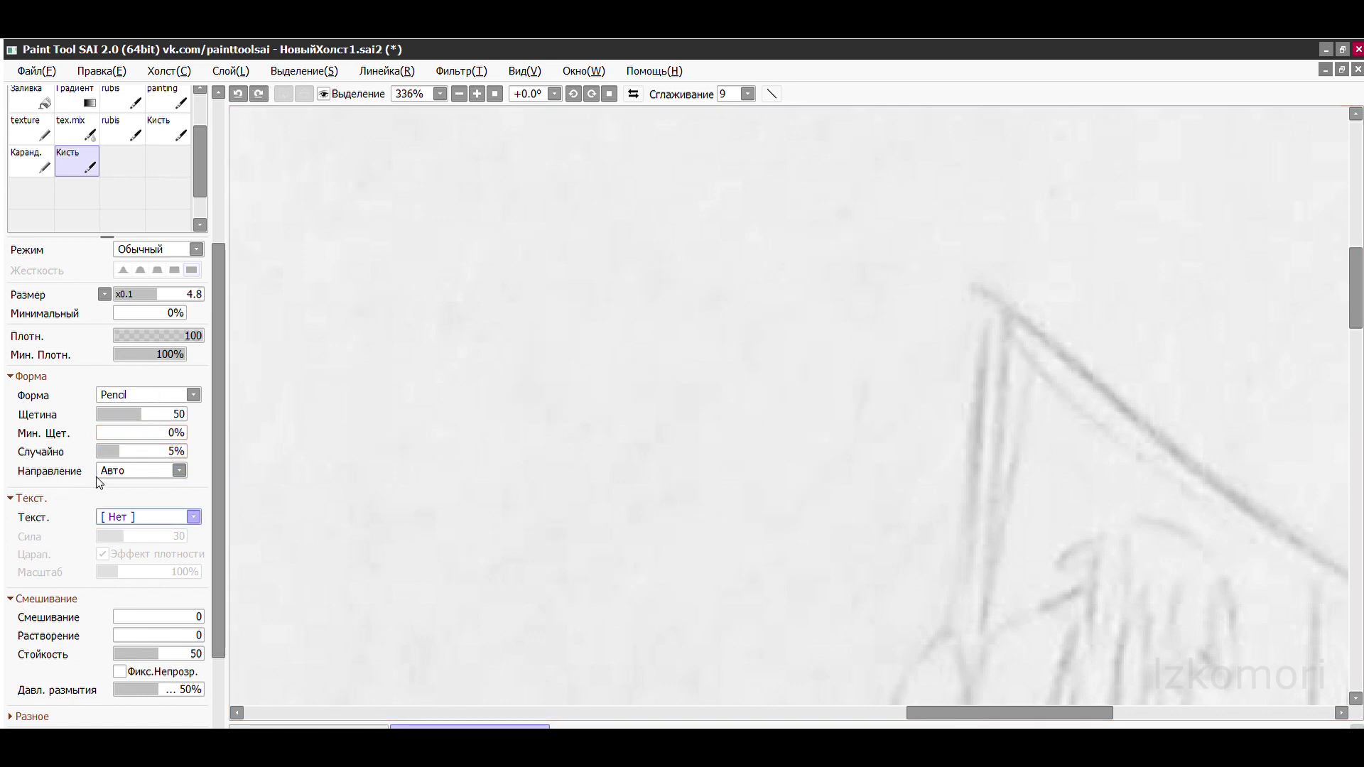
{"action": "left_click", "coordinate": [135, 591]}
{"action": "left_click_drag", "start_coordinate": [497, 444], "coordinate": [822, 372]}
{"action": "key", "text": "ctrl+z"}
{"action": "left_click_drag", "start_coordinate": [502, 252], "coordinate": [967, 290]}
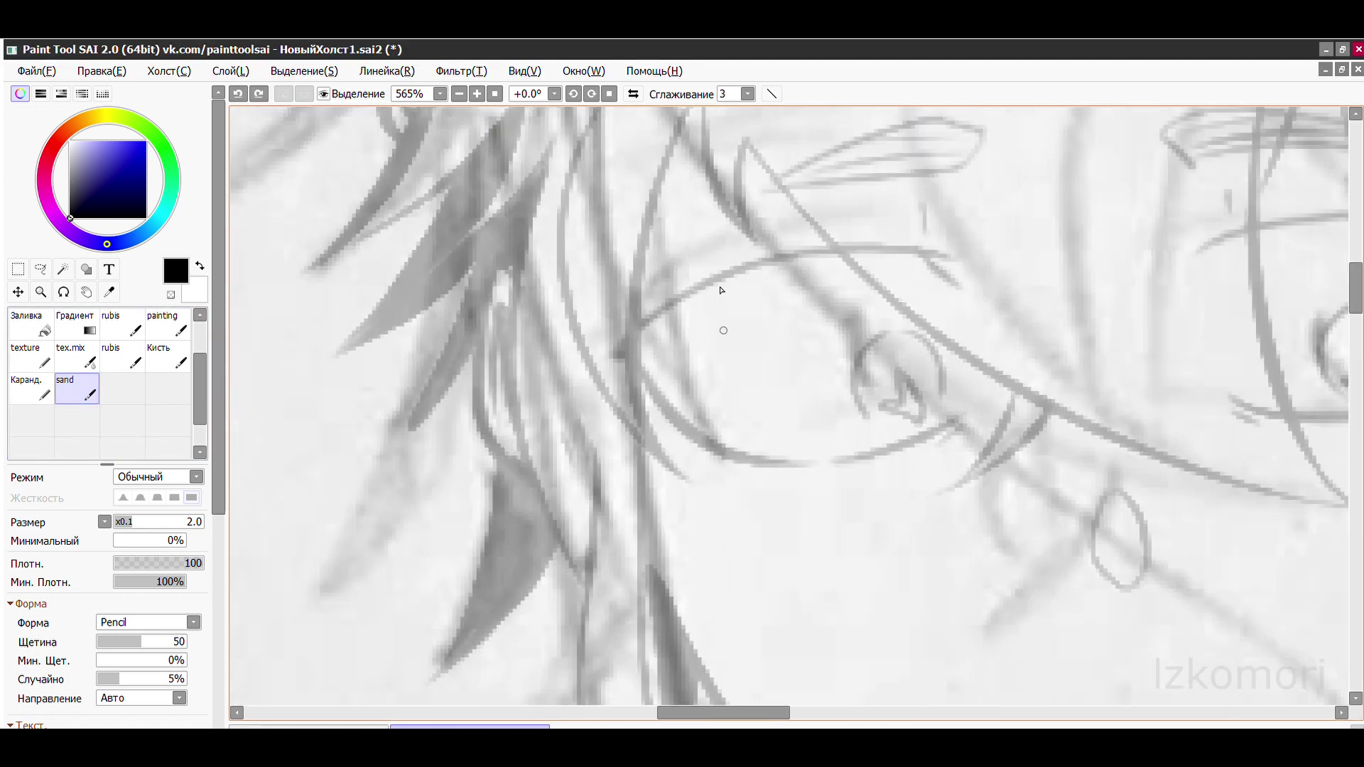
- Try inking the ear outline beside the side hair with the sand brush, then undo the strokes
{"action": "mouse_move", "coordinate": [519, 274]}
{"action": "left_mouse_down"}
{"action": "mouse_move", "coordinate": [594, 563]}
{"action": "mouse_move", "coordinate": [639, 541]}
{"action": "left_mouse_up"}
{"action": "key", "text": "ctrl+z"}
{"action": "key", "text": "ctrl+z"}
{"action": "key", "text": "ctrl+z"}
{"action": "left_click_drag", "start_coordinate": [515, 321], "coordinate": [541, 414]}
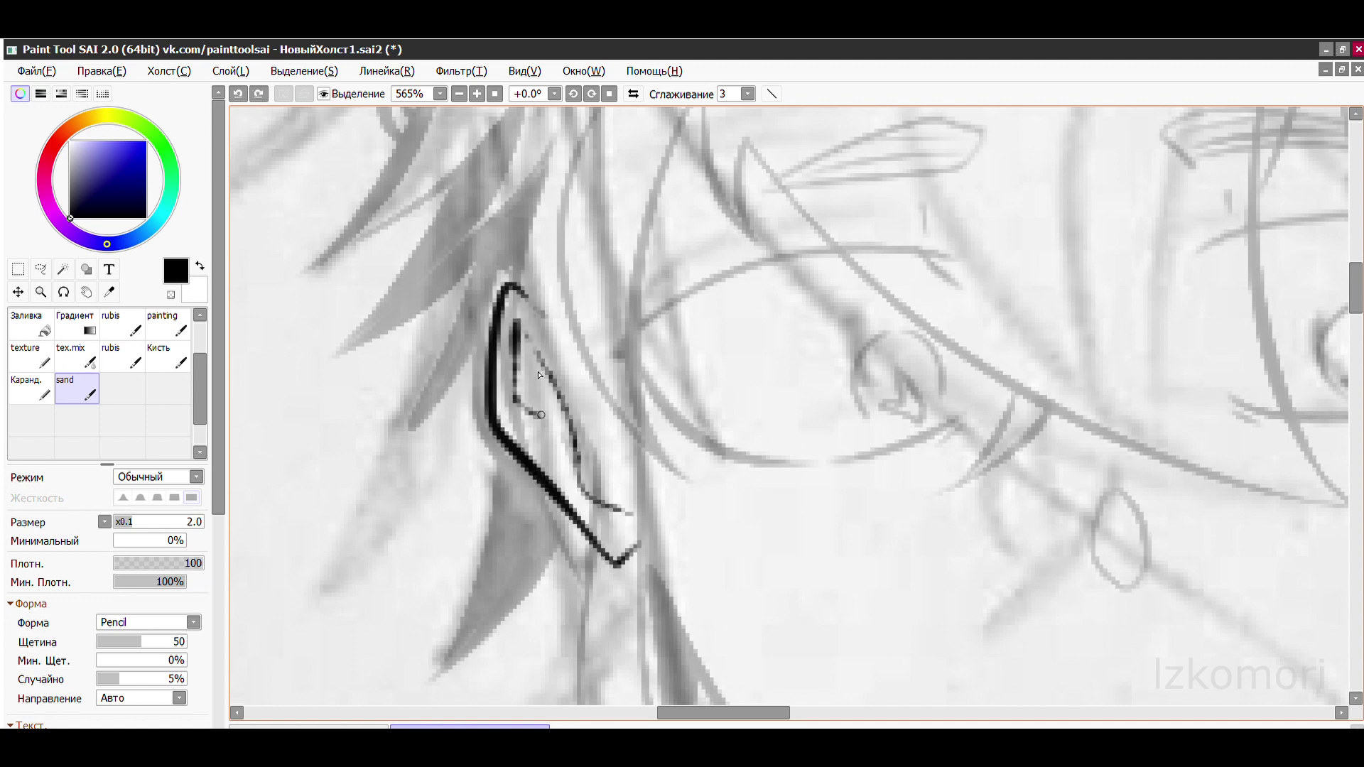
{"action": "scroll", "coordinate": [629, 335], "scroll_direction": "down", "scroll_amount": 3}
{"action": "scroll", "coordinate": [375, 434], "scroll_direction": "up", "scroll_amount": 4}
{"action": "key", "text": "ctrl+z"}
- Retry the ear outline with the sand brush at size 1.4, then undo the ear strokes
{"action": "scroll", "coordinate": [788, 406], "scroll_direction": "down", "scroll_amount": 3}
{"action": "scroll", "coordinate": [789, 405], "scroll_direction": "up", "scroll_amount": 1}
{"action": "mouse_move", "coordinate": [630, 315]}
{"action": "left_mouse_down"}
{"action": "mouse_move", "coordinate": [564, 426]}
{"action": "mouse_move", "coordinate": [561, 284]}
{"action": "mouse_move", "coordinate": [719, 541]}
{"action": "left_mouse_up"}
{"action": "key", "text": "ctrl+z"}
{"action": "left_click_drag", "start_coordinate": [714, 525], "coordinate": [589, 305]}
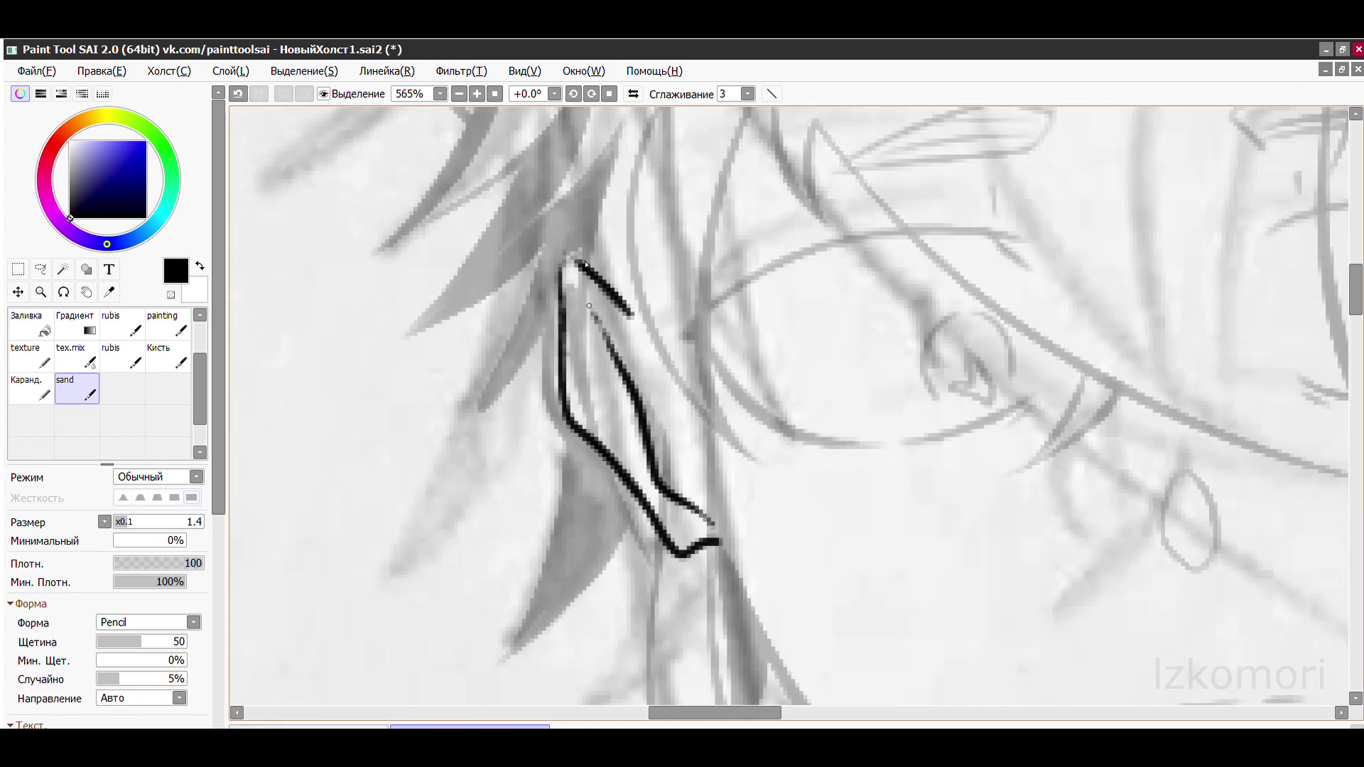
{"action": "key", "text": "ctrl+z"}
{"action": "scroll", "coordinate": [637, 429], "scroll_direction": "down", "scroll_amount": 2}
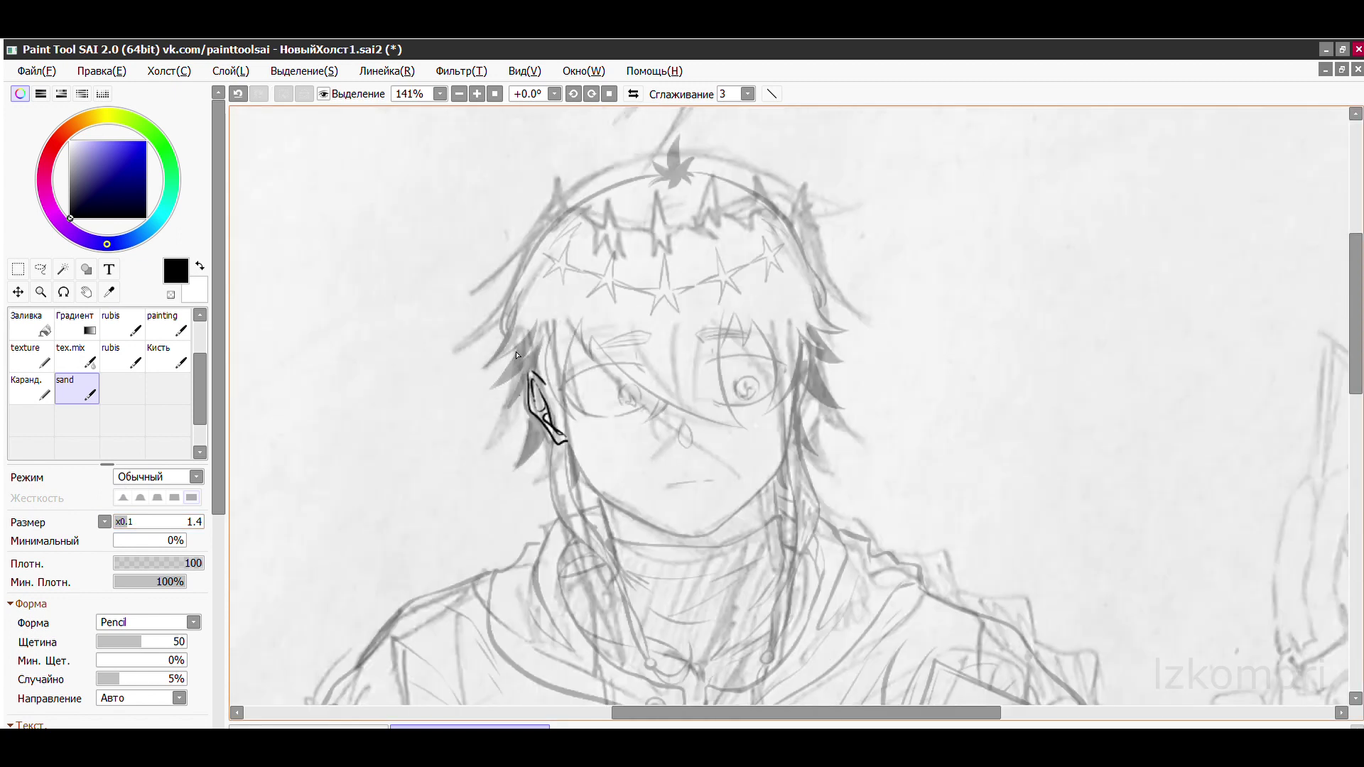
{"action": "scroll", "coordinate": [609, 381], "scroll_direction": "up", "scroll_amount": 2}
{"action": "mouse_move", "coordinate": [295, 277]}
{"action": "left_mouse_down"}
{"action": "mouse_move", "coordinate": [523, 510]}
{"action": "mouse_move", "coordinate": [703, 608]}
{"action": "left_mouse_up"}
{"action": "key", "text": "ctrl+z"}
{"action": "key", "text": "ctrl+minus"}
{"action": "key", "text": "ctrl+minus"}
{"action": "key", "text": "ctrl+minus"}
{"action": "key", "text": "ctrl+plus"}
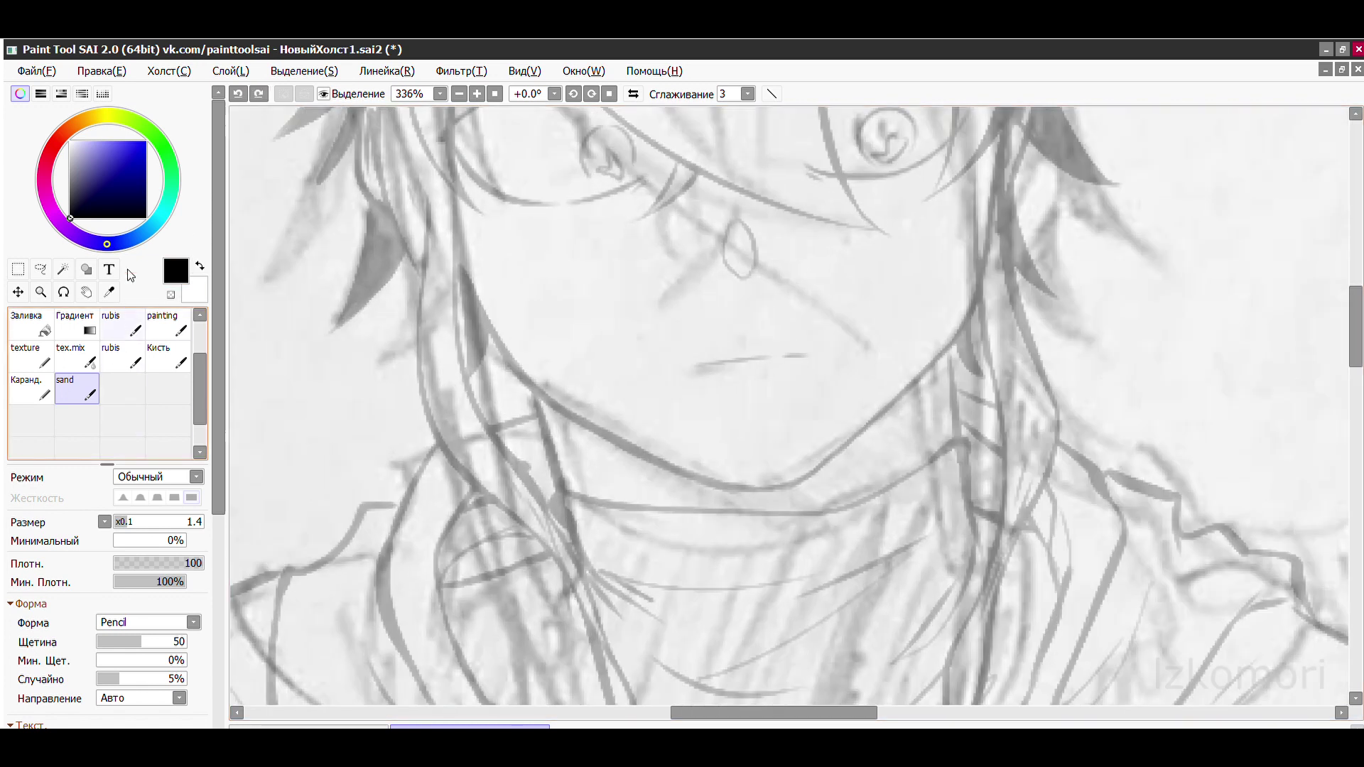
- Switch to the rubis brush, ink the jaw from the cheek to past the chin and delete the sand brush
{"action": "left_click", "coordinate": [122, 324]}
{"action": "scroll", "coordinate": [514, 336], "scroll_direction": "up", "scroll_amount": 4}
{"action": "left_click_drag", "start_coordinate": [539, 476], "coordinate": [852, 625]}
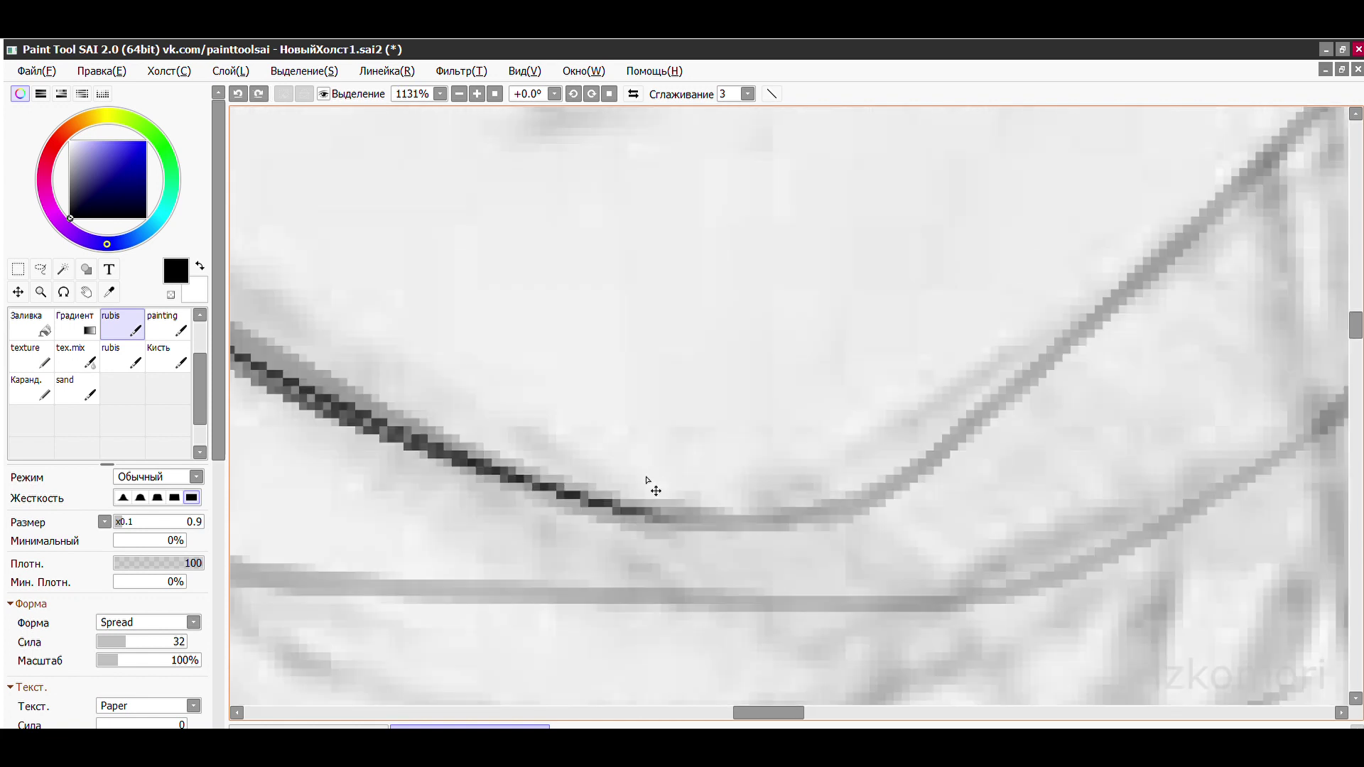
{"action": "left_click_drag", "start_coordinate": [650, 512], "coordinate": [920, 460]}
{"action": "left_click", "coordinate": [67, 387]}
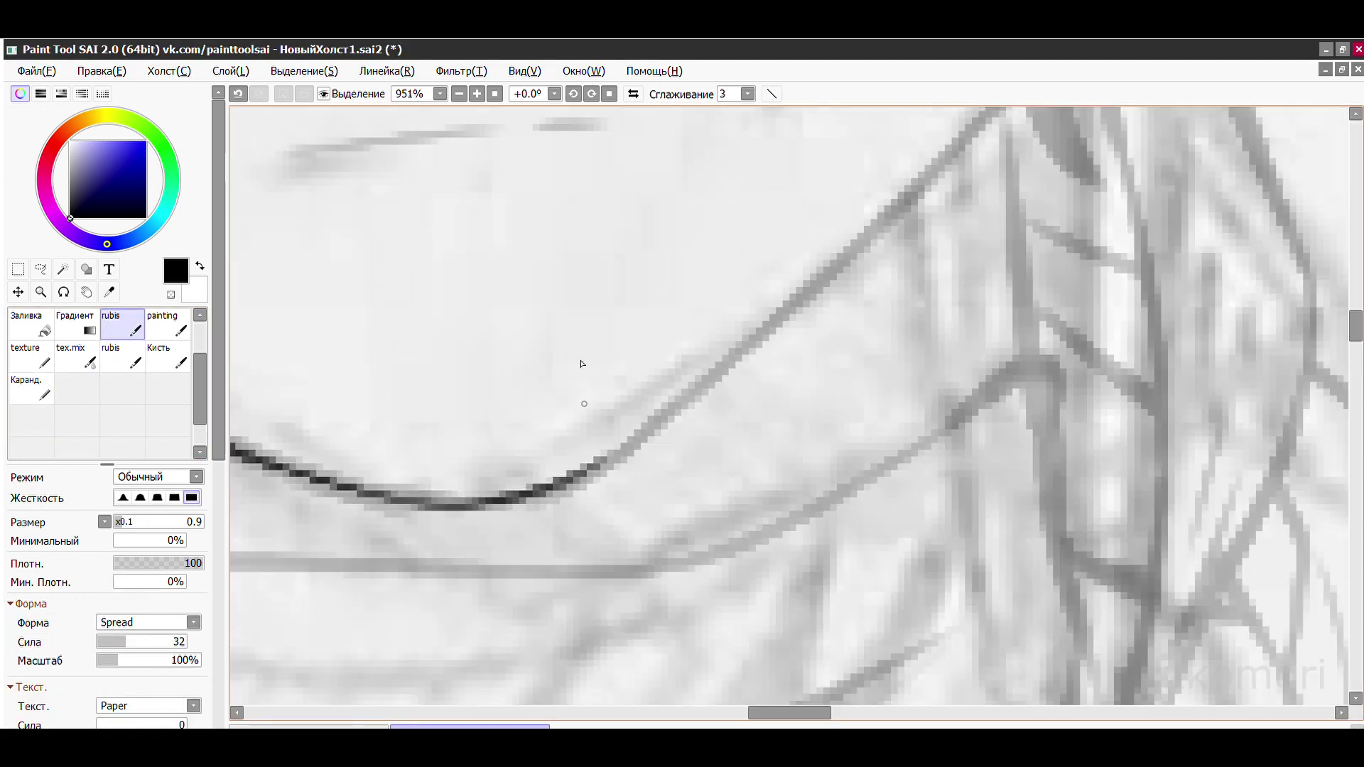
- Ink the other half of the jaw from the chin up the cheek to the side hair
{"action": "scroll", "coordinate": [578, 362], "scroll_direction": "down", "scroll_amount": 3}
{"action": "scroll", "coordinate": [602, 359], "scroll_direction": "up", "scroll_amount": 3}
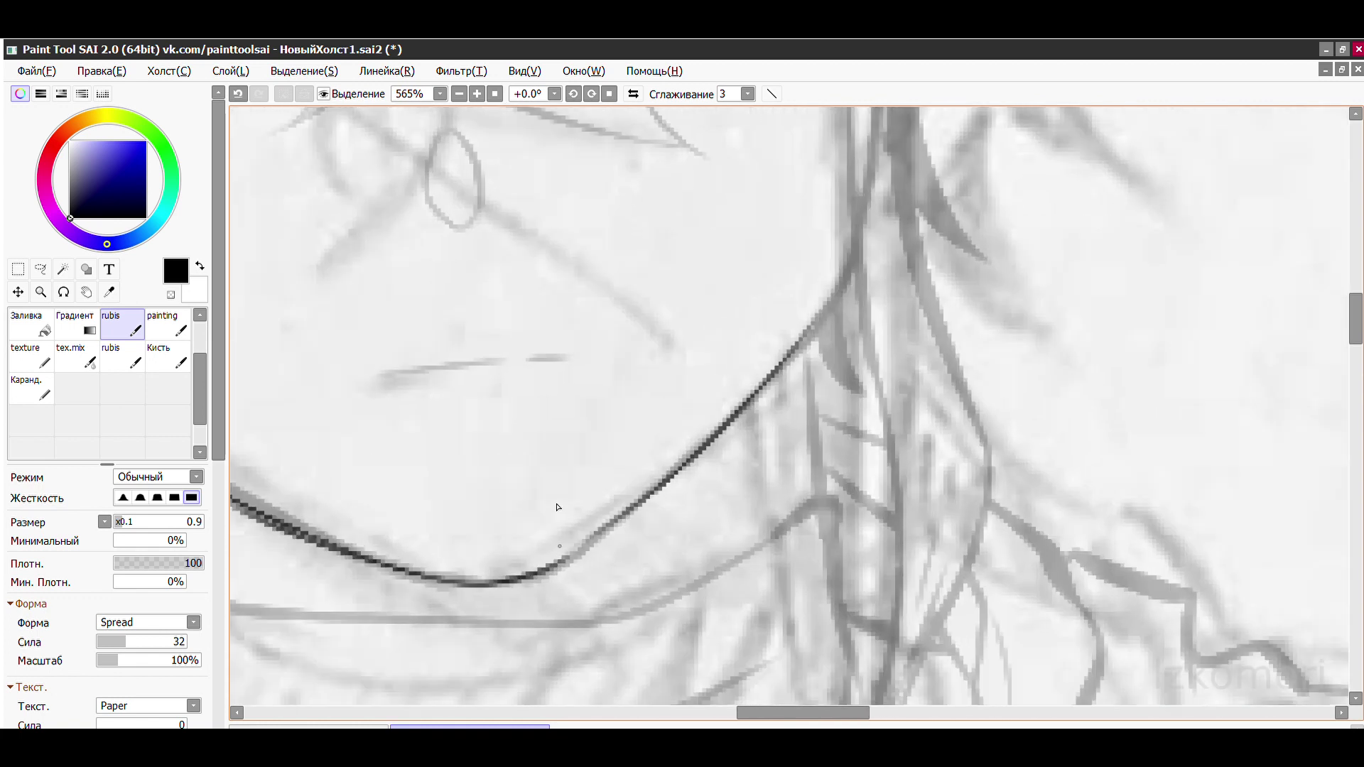
{"action": "scroll", "coordinate": [830, 253], "scroll_direction": "down", "scroll_amount": 4}
{"action": "scroll", "coordinate": [830, 253], "scroll_direction": "up", "scroll_amount": 5}
{"action": "left_click_drag", "start_coordinate": [711, 498], "coordinate": [769, 259]}
{"action": "left_click_drag", "start_coordinate": [746, 419], "coordinate": [664, 568]}
- Ink the mouth as two short slanted strokes with a gap, the outer end thicker
{"action": "scroll", "coordinate": [939, 130], "scroll_direction": "down", "scroll_amount": 3}
{"action": "scroll", "coordinate": [516, 502], "scroll_direction": "up", "scroll_amount": 4}
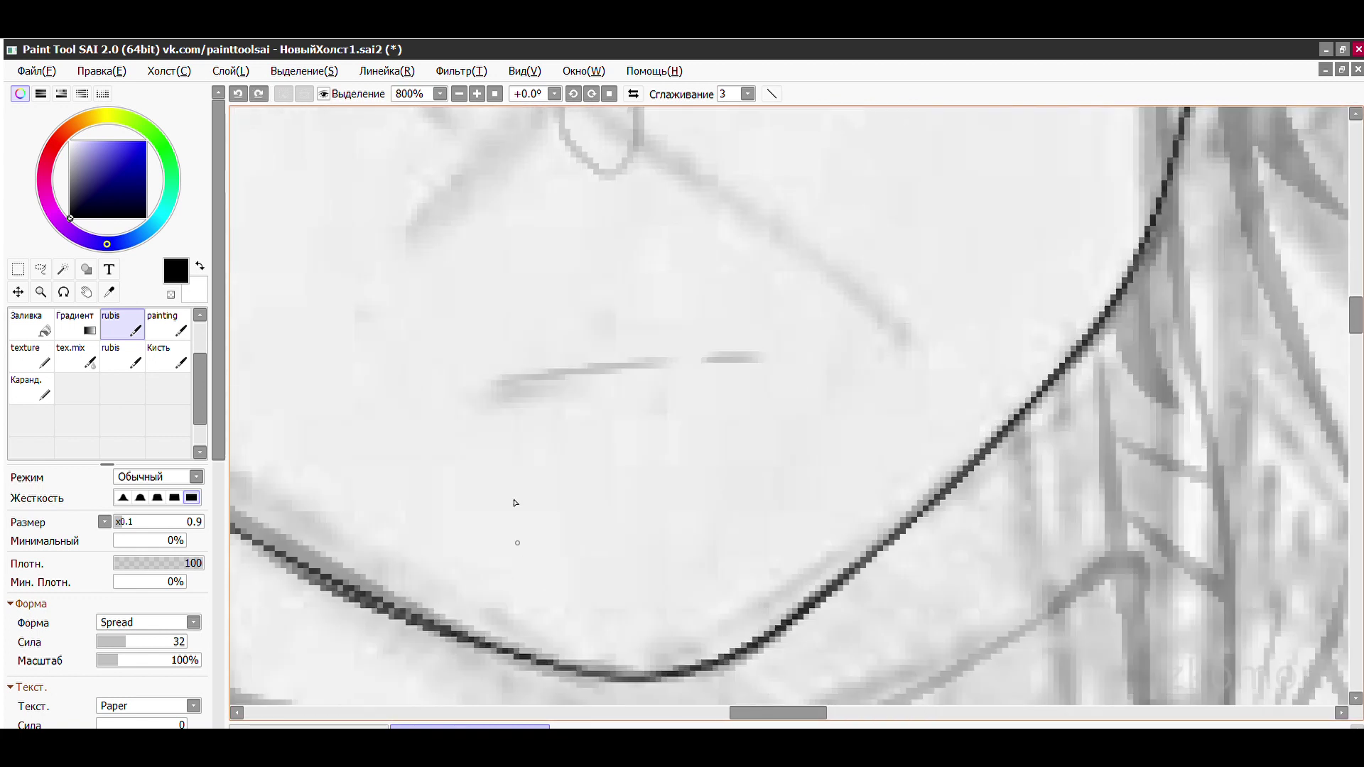
{"action": "scroll", "coordinate": [811, 290], "scroll_direction": "down", "scroll_amount": 3}
{"action": "scroll", "coordinate": [680, 277], "scroll_direction": "up", "scroll_amount": 4}
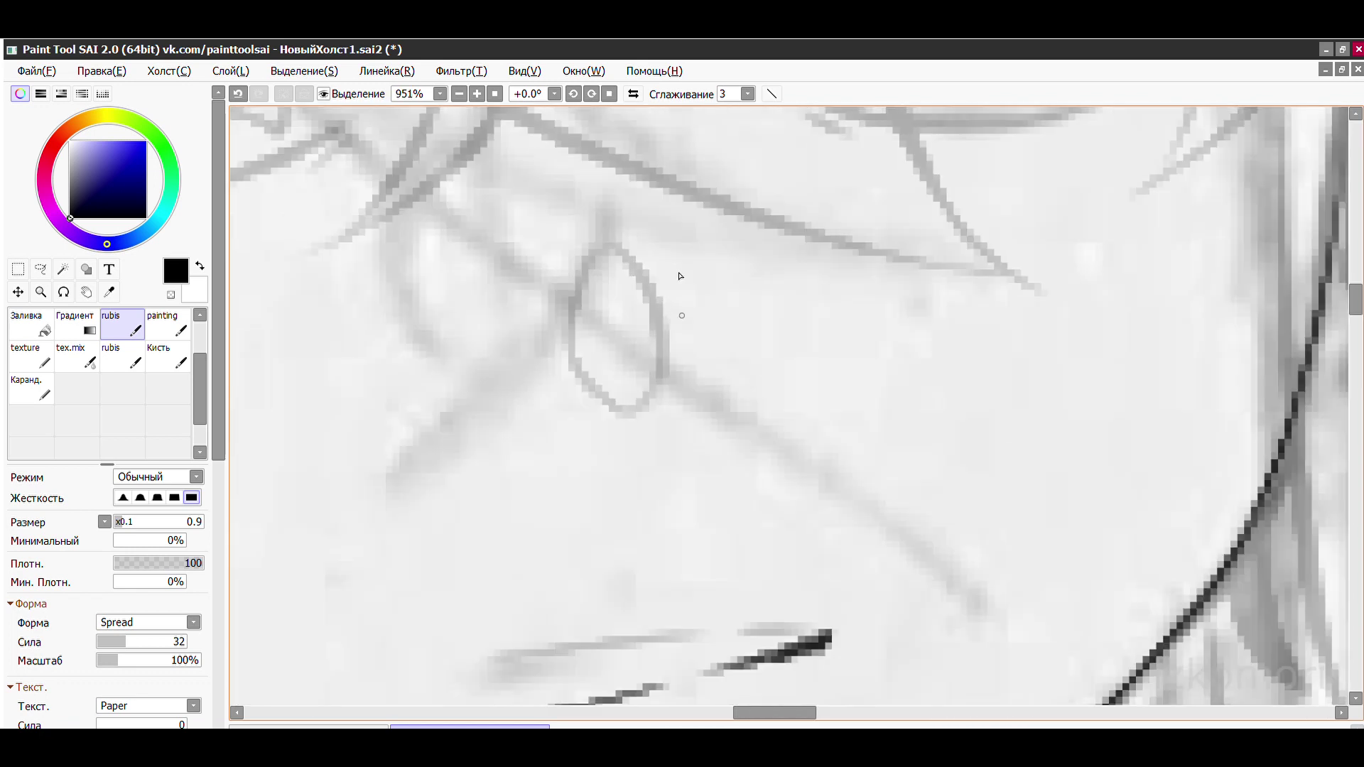
- Try several strokes for the nose over the sketched oval and undo them
{"action": "mouse_move", "coordinate": [628, 291]}
{"action": "left_mouse_down"}
{"action": "mouse_move", "coordinate": [624, 412]}
{"action": "mouse_move", "coordinate": [649, 427]}
{"action": "left_mouse_up"}
{"action": "key", "text": "ctrl+z"}
{"action": "scroll", "coordinate": [639, 298], "scroll_direction": "down", "scroll_amount": 3}
{"action": "key", "text": "ctrl+z"}
{"action": "scroll", "coordinate": [675, 291], "scroll_direction": "up", "scroll_amount": 3}
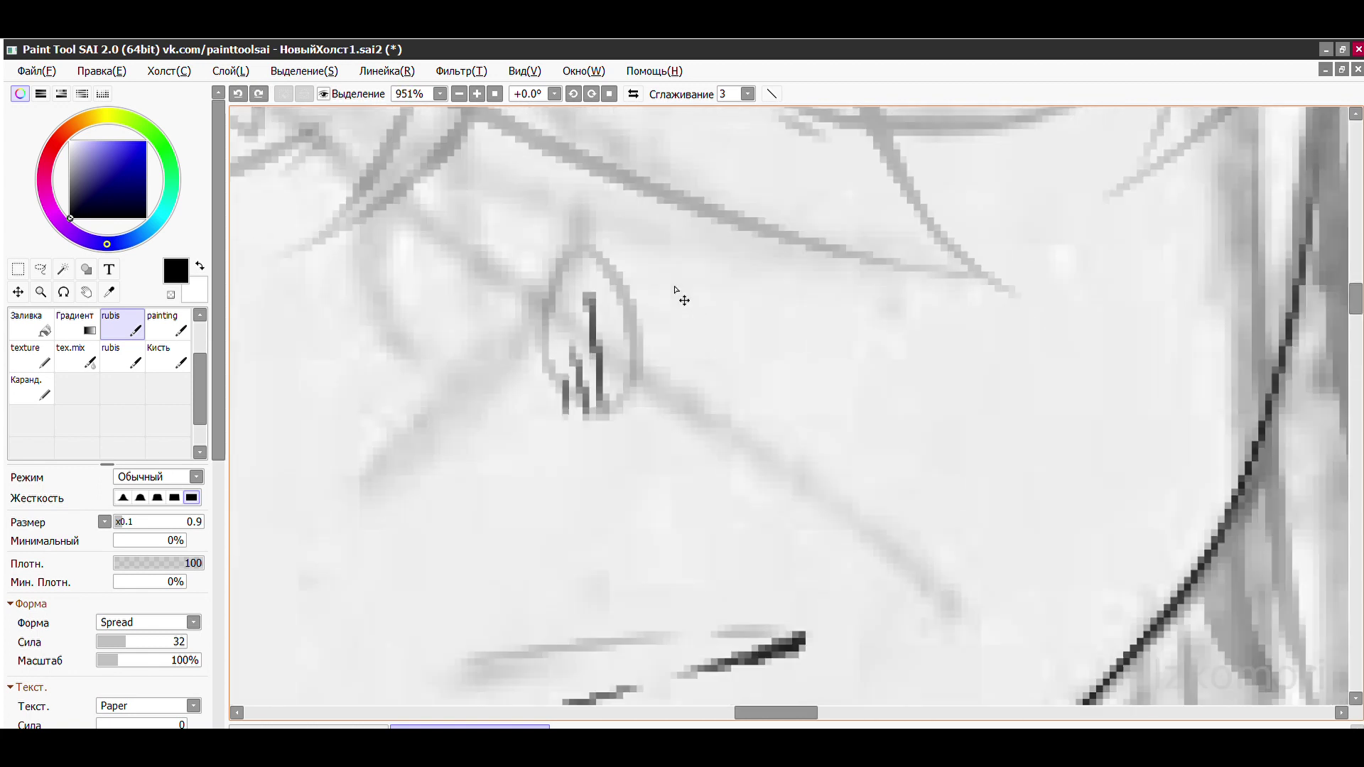
{"action": "mouse_move", "coordinate": [590, 176]}
{"action": "left_mouse_down"}
{"action": "mouse_move", "coordinate": [640, 462]}
{"action": "mouse_move", "coordinate": [653, 472]}
{"action": "left_mouse_up"}
{"action": "left_click_drag", "start_coordinate": [551, 355], "coordinate": [611, 472]}
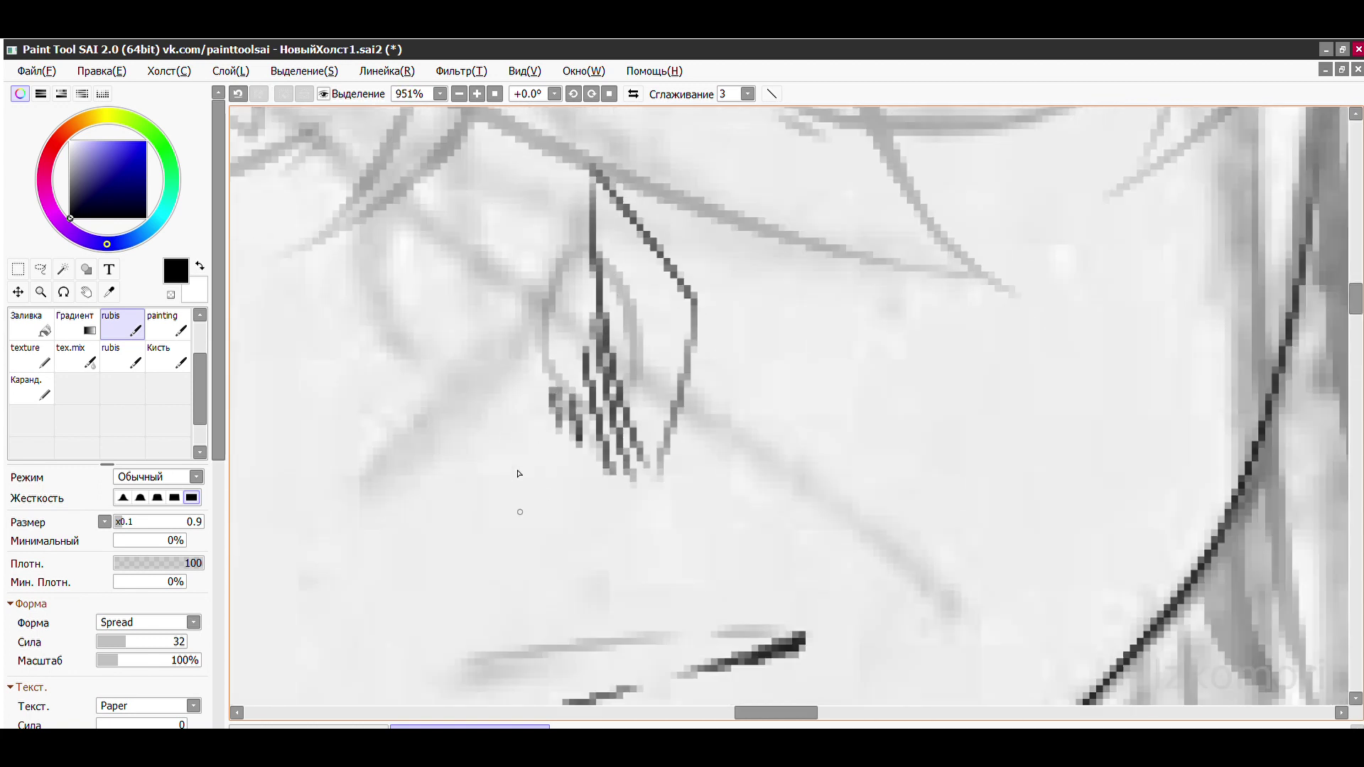
{"action": "scroll", "coordinate": [548, 335], "scroll_direction": "down", "scroll_amount": 3}
{"action": "scroll", "coordinate": [548, 335], "scroll_direction": "up", "scroll_amount": 3}
{"action": "key", "text": "ctrl+z"}
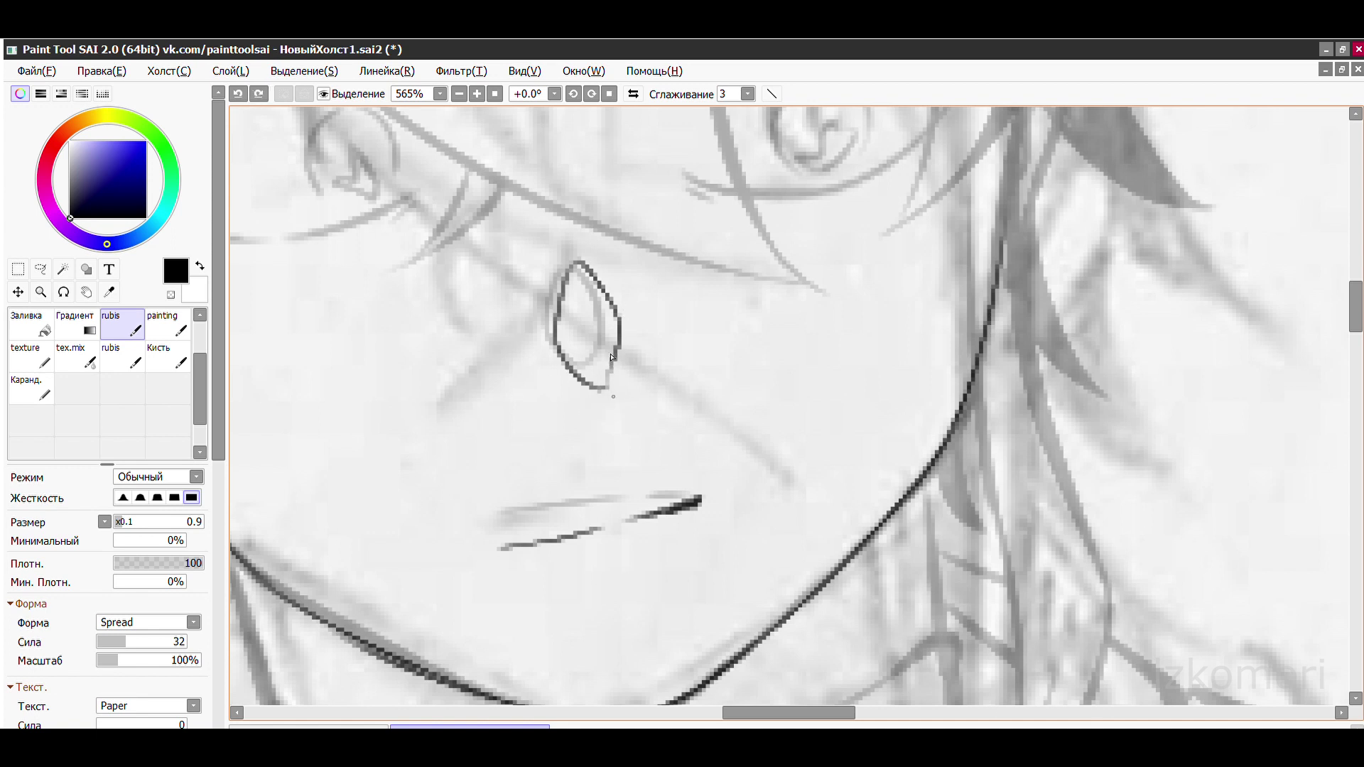
- Place the leaf-shaped nose outline over the sketched oval and ink a short curved nostril line below it
{"action": "scroll", "coordinate": [612, 357], "scroll_direction": "down", "scroll_amount": 3}
{"action": "scroll", "coordinate": [556, 352], "scroll_direction": "up", "scroll_amount": 5}
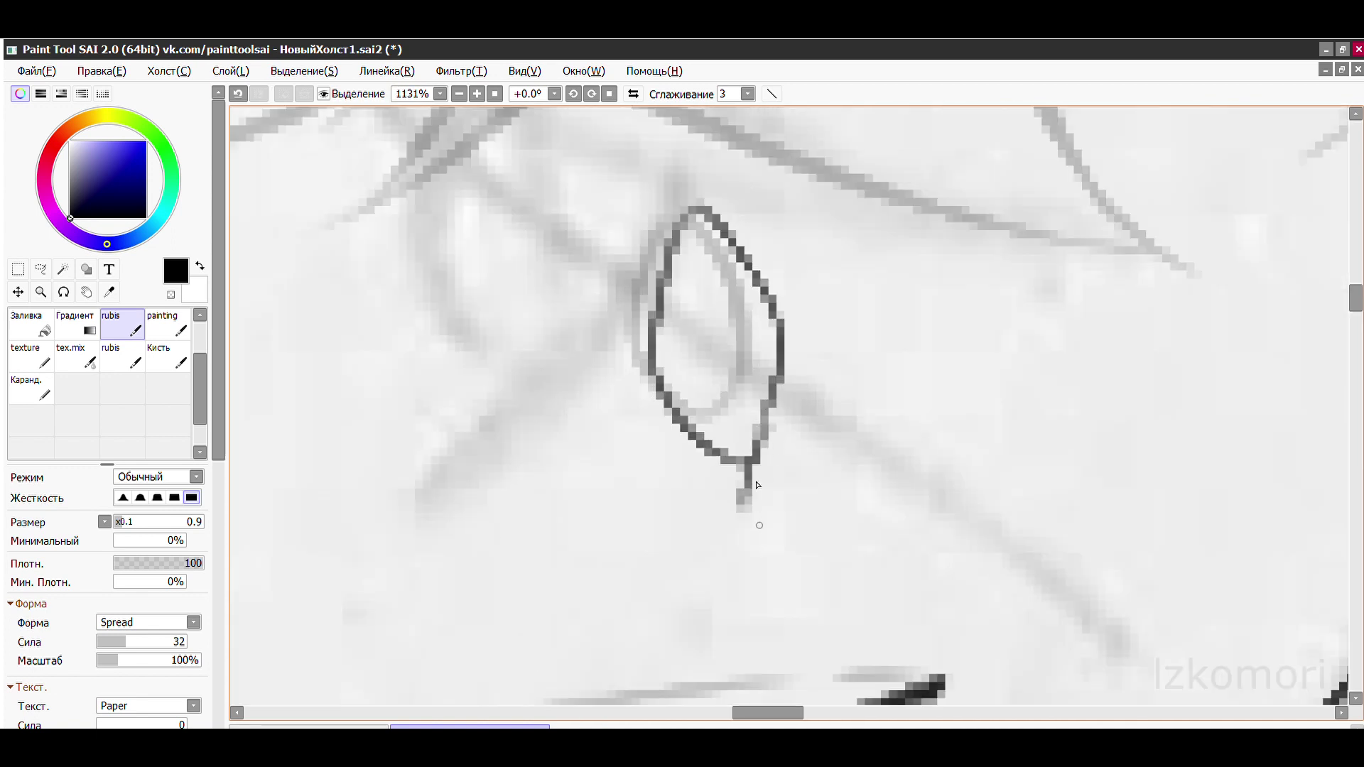
{"action": "key", "text": "ctrl+z"}
{"action": "left_click_drag", "start_coordinate": [745, 321], "coordinate": [722, 290]}
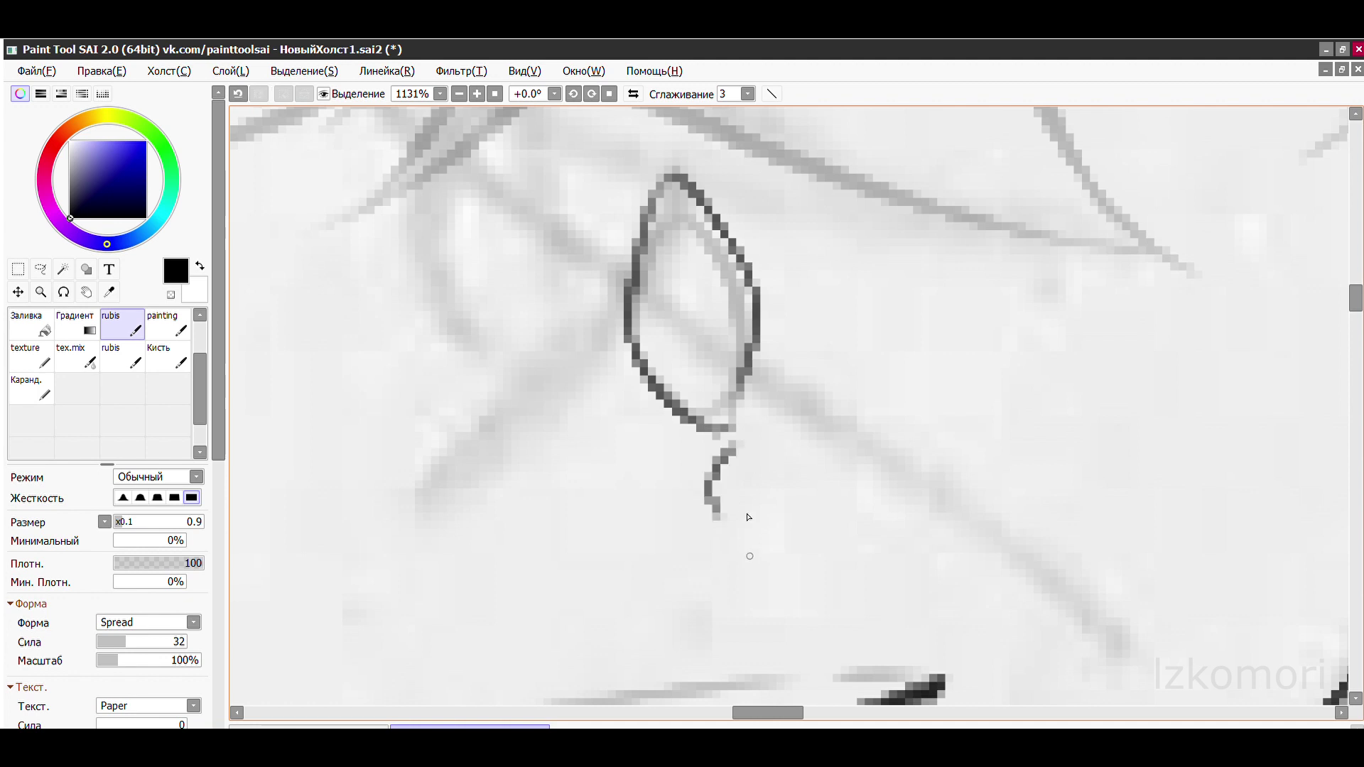
{"action": "scroll", "coordinate": [744, 485], "scroll_direction": "down", "scroll_amount": 3}
{"action": "scroll", "coordinate": [718, 301], "scroll_direction": "up", "scroll_amount": 3}
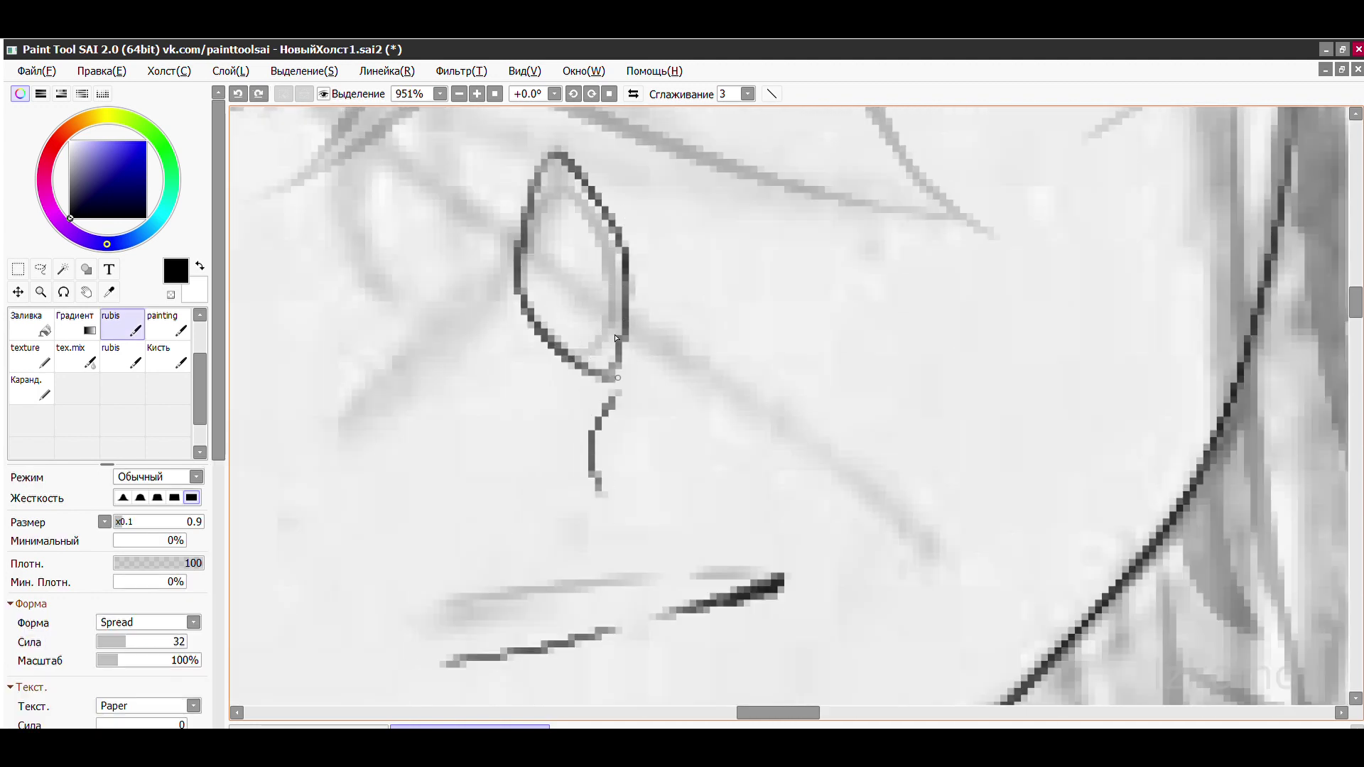
- Try a narrower rounded oval for the nose outline above the nostril line
{"action": "scroll", "coordinate": [617, 338], "scroll_direction": "down", "scroll_amount": 3}
{"action": "scroll", "coordinate": [582, 320], "scroll_direction": "up", "scroll_amount": 3}
{"action": "mouse_move", "coordinate": [502, 268]}
{"action": "left_mouse_down"}
{"action": "mouse_move", "coordinate": [581, 228]}
{"action": "mouse_move", "coordinate": [612, 384]}
{"action": "mouse_move", "coordinate": [594, 429]}
{"action": "left_mouse_up"}
{"action": "scroll", "coordinate": [586, 389], "scroll_direction": "down", "scroll_amount": 3}
{"action": "scroll", "coordinate": [585, 360], "scroll_direction": "up", "scroll_amount": 4}
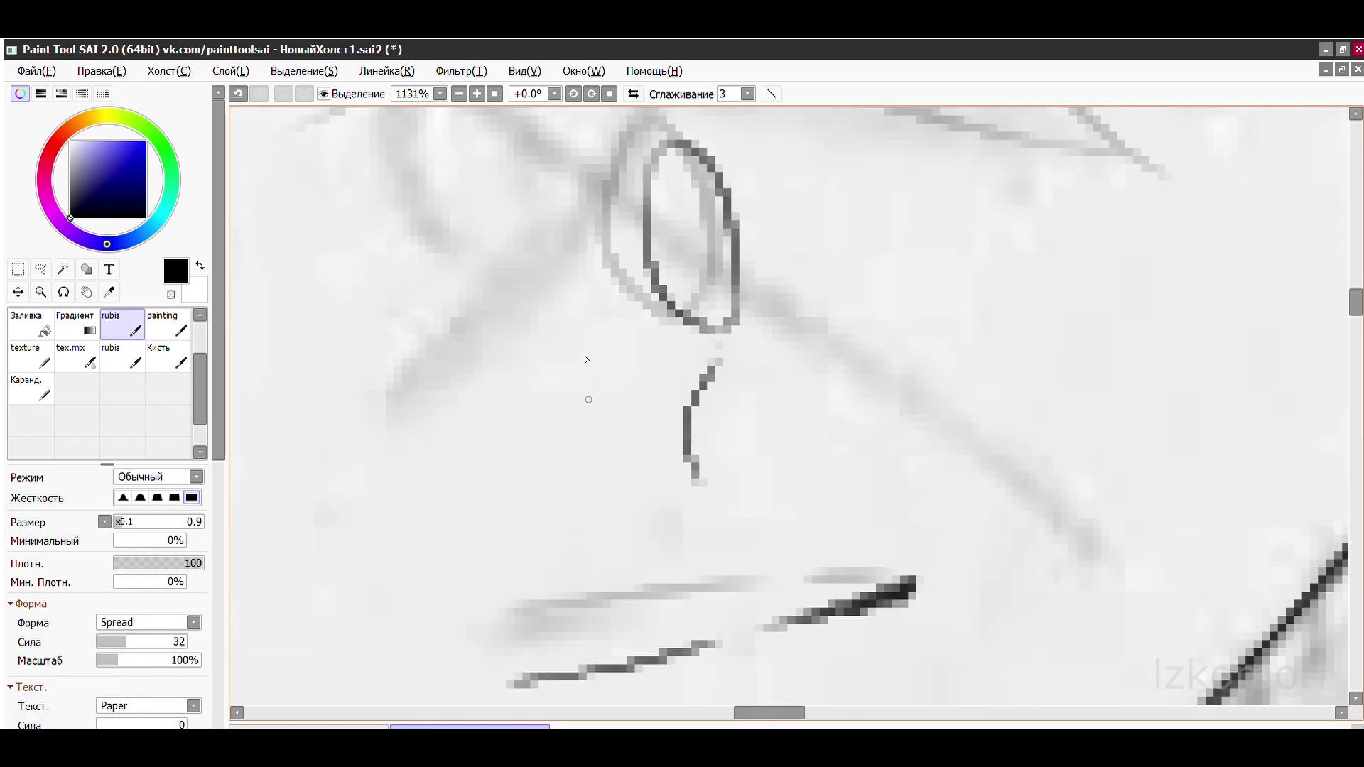
{"action": "scroll", "coordinate": [652, 382], "scroll_direction": "down", "scroll_amount": 3}
{"action": "scroll", "coordinate": [652, 382], "scroll_direction": "up", "scroll_amount": 3}
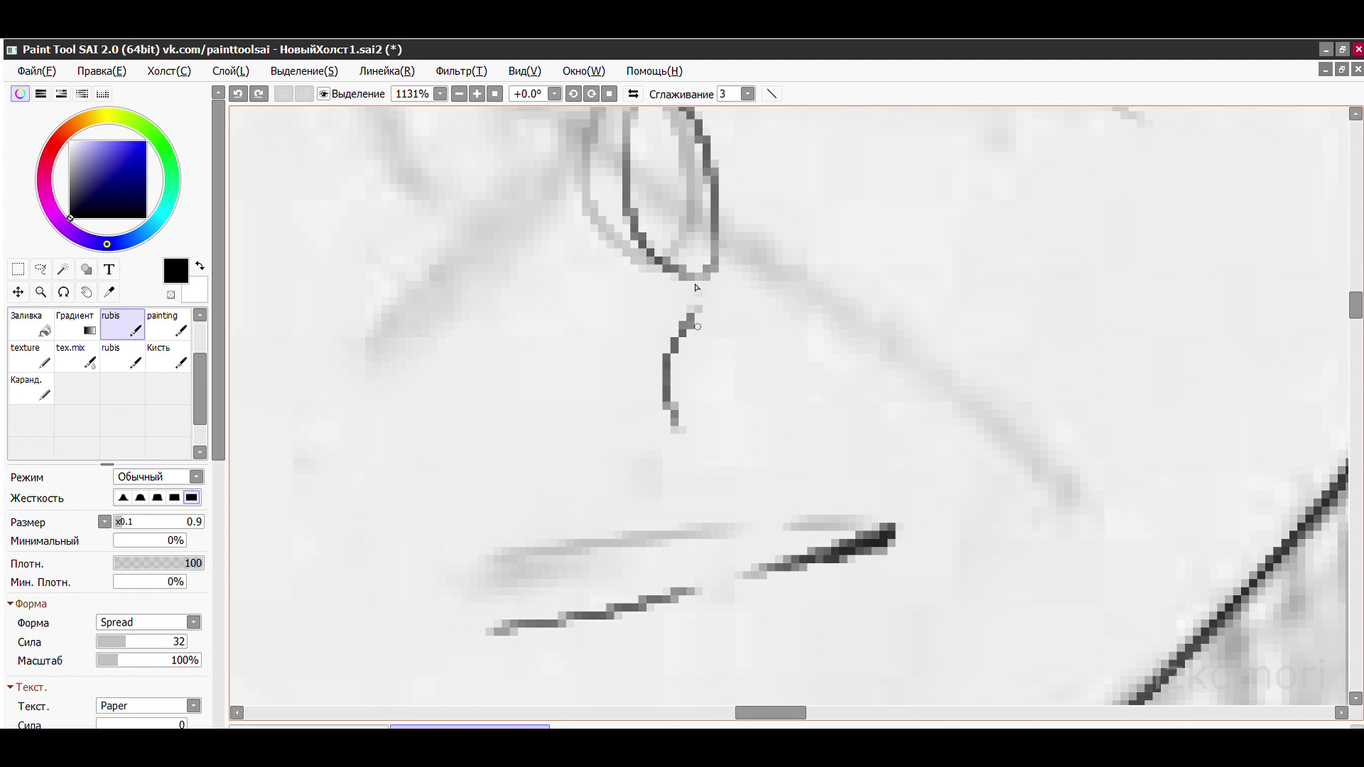
- Ink a short slanted stroke for the second nostril above the mouth
{"action": "mouse_move", "coordinate": [695, 303]}
{"action": "left_mouse_down"}
{"action": "mouse_move", "coordinate": [703, 389]}
{"action": "mouse_move", "coordinate": [751, 361]}
{"action": "left_mouse_up"}
{"action": "scroll", "coordinate": [812, 310], "scroll_direction": "down", "scroll_amount": 3}
{"action": "scroll", "coordinate": [665, 377], "scroll_direction": "up", "scroll_amount": 3}
{"action": "key", "text": "ctrl+z"}
{"action": "left_click_drag", "start_coordinate": [571, 376], "coordinate": [486, 422]}
{"action": "scroll", "coordinate": [486, 422], "scroll_direction": "down", "scroll_amount": 4}
{"action": "scroll", "coordinate": [624, 370], "scroll_direction": "up", "scroll_amount": 3}
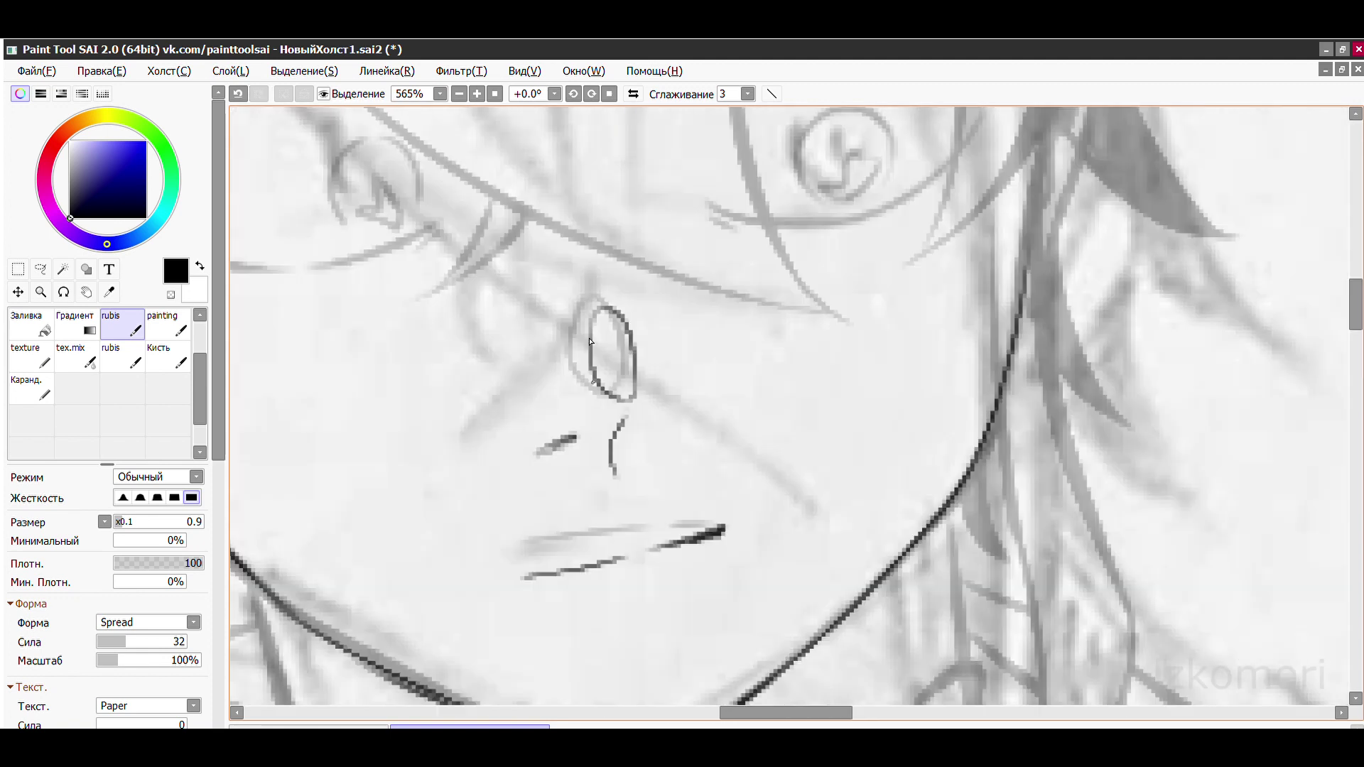
- Remove the inked nose oval and thicken the curved nostril stroke below it
{"action": "key", "text": "e"}
{"action": "key", "text": "b"}
{"action": "key", "text": "ctrl+z"}
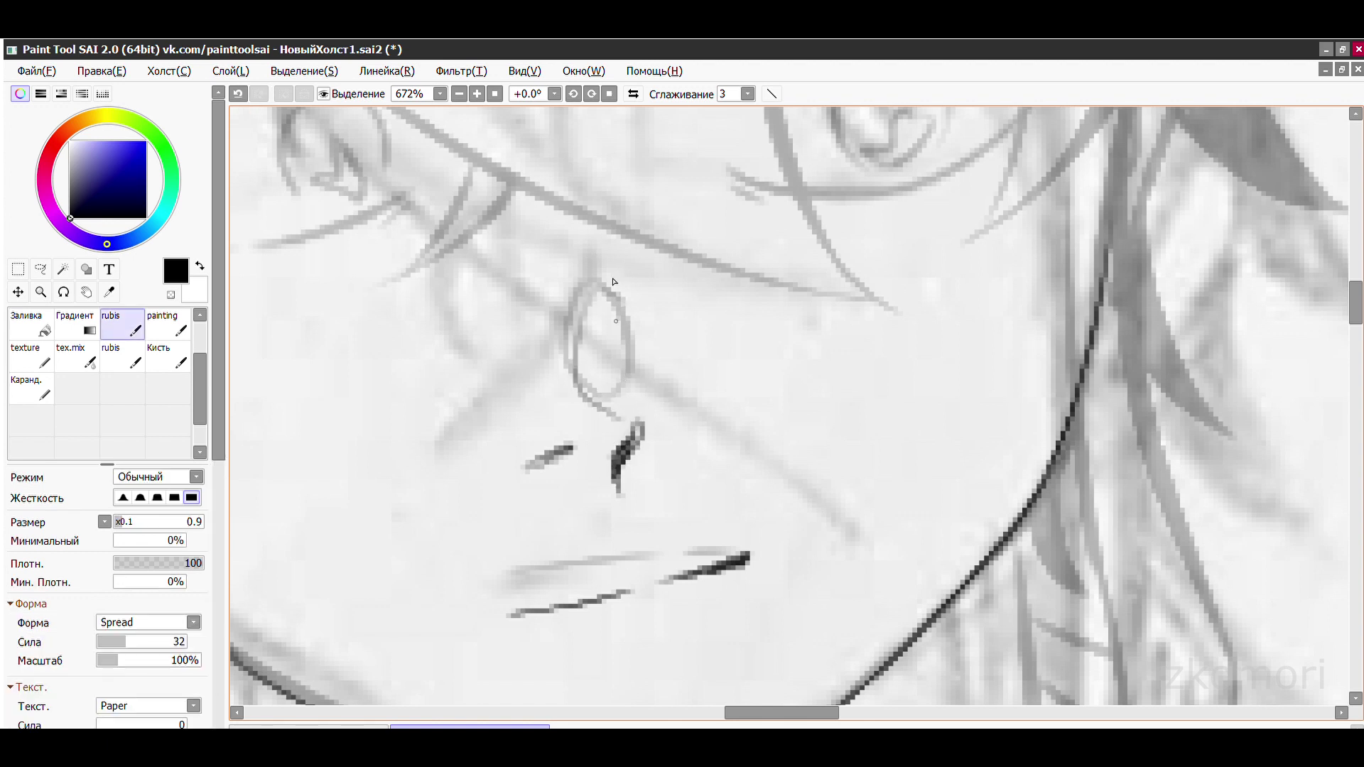
{"action": "scroll", "coordinate": [628, 387], "scroll_direction": "down", "scroll_amount": 4}
{"action": "scroll", "coordinate": [618, 299], "scroll_direction": "up", "scroll_amount": 4}
{"action": "mouse_move", "coordinate": [608, 209]}
{"action": "left_mouse_down"}
{"action": "mouse_move", "coordinate": [640, 398]}
{"action": "mouse_move", "coordinate": [609, 208]}
{"action": "left_mouse_up"}
{"action": "scroll", "coordinate": [639, 253], "scroll_direction": "down", "scroll_amount": 2}
{"action": "key", "text": "ctrl+z"}
{"action": "scroll", "coordinate": [640, 252], "scroll_direction": "up", "scroll_amount": 3}
{"action": "left_click_drag", "start_coordinate": [693, 472], "coordinate": [686, 497]}
{"action": "scroll", "coordinate": [753, 508], "scroll_direction": "down", "scroll_amount": 4}
{"action": "scroll", "coordinate": [732, 440], "scroll_direction": "up", "scroll_amount": 4}
- Ink the nose contour as one curve from below the hair strand around the tip to the nostril
{"action": "mouse_move", "coordinate": [703, 177]}
{"action": "left_mouse_down"}
{"action": "mouse_move", "coordinate": [761, 441]}
{"action": "mouse_move", "coordinate": [737, 466]}
{"action": "left_mouse_up"}
{"action": "key", "text": "ctrl+z"}
{"action": "left_click_drag", "start_coordinate": [671, 164], "coordinate": [720, 426]}
{"action": "scroll", "coordinate": [472, 228], "scroll_direction": "down", "scroll_amount": 4}
{"action": "scroll", "coordinate": [539, 280], "scroll_direction": "up", "scroll_amount": 3}
{"action": "key", "text": "ctrl+z"}
{"action": "scroll", "coordinate": [541, 319], "scroll_direction": "down", "scroll_amount": 2}
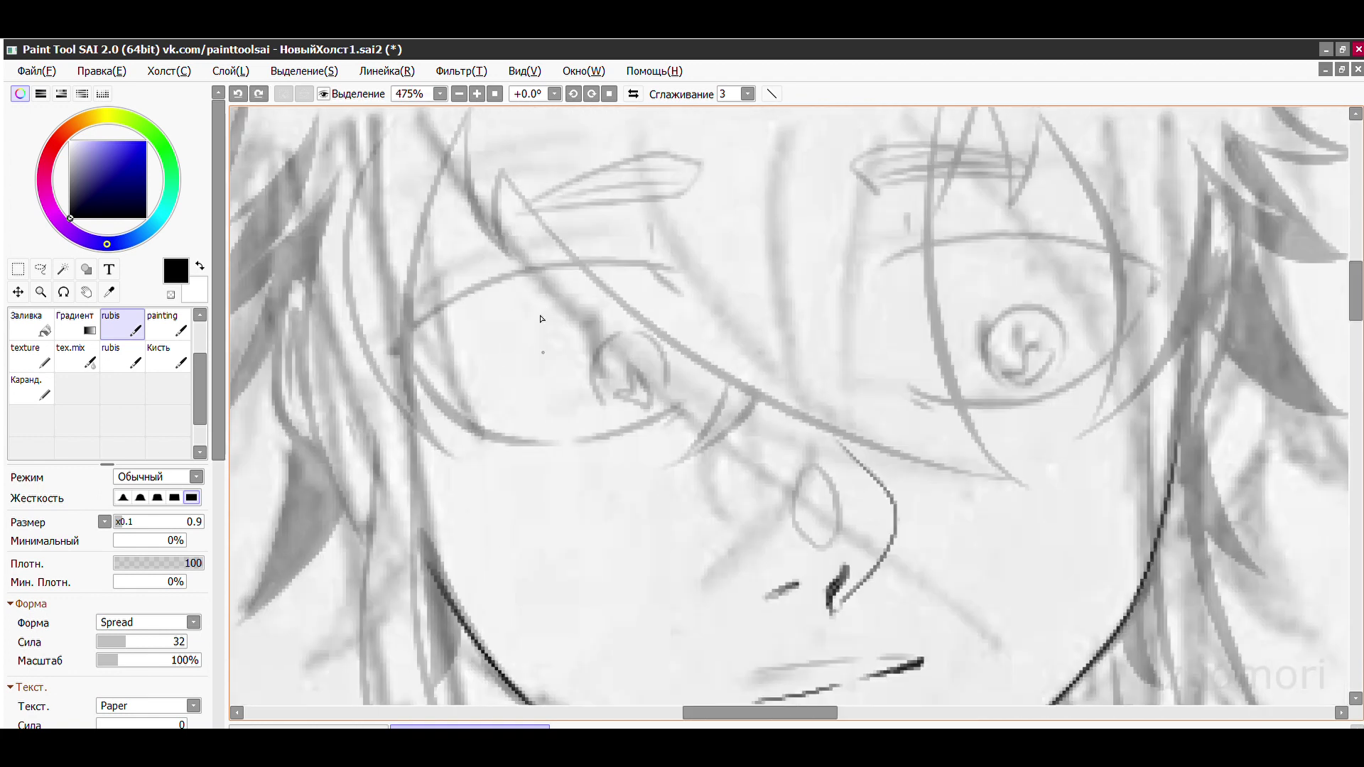
- Ink the upper eyelid of the eye behind the hair strand, thickening it towards the outer corner
{"action": "scroll", "coordinate": [541, 319], "scroll_direction": "up", "scroll_amount": 2}
{"action": "left_click_drag", "start_coordinate": [717, 239], "coordinate": [334, 430]}
{"action": "left_click_drag", "start_coordinate": [852, 238], "coordinate": [302, 451]}
{"action": "left_click_drag", "start_coordinate": [461, 333], "coordinate": [313, 483]}
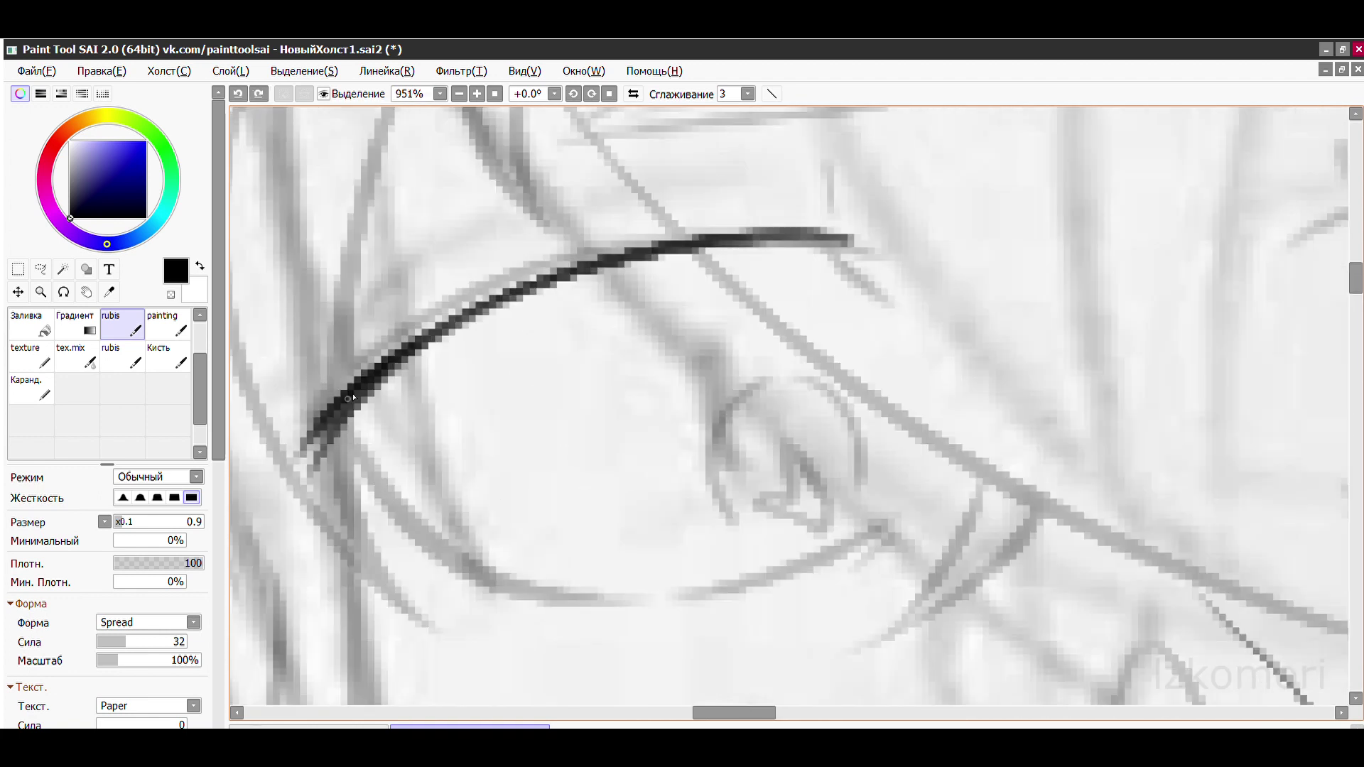
- Ink the same eye's outer corner and lower lid, with short accent strokes at the inner corner
{"action": "left_click_drag", "start_coordinate": [348, 399], "coordinate": [498, 589]}
{"action": "left_click_drag", "start_coordinate": [384, 454], "coordinate": [509, 542]}
{"action": "scroll", "coordinate": [569, 426], "scroll_direction": "up", "scroll_amount": 1}
{"action": "mouse_move", "coordinate": [618, 435]}
{"action": "left_mouse_down"}
{"action": "mouse_move", "coordinate": [696, 408]}
{"action": "mouse_move", "coordinate": [863, 248]}
{"action": "left_mouse_up"}
{"action": "scroll", "coordinate": [725, 313], "scroll_direction": "up", "scroll_amount": 1}
{"action": "left_click_drag", "start_coordinate": [589, 237], "coordinate": [841, 263]}
{"action": "left_click_drag", "start_coordinate": [724, 245], "coordinate": [831, 366]}
{"action": "key", "text": "ctrl+z"}
- Ink the iris circle of that eye, leaving it open near the lower lid
{"action": "mouse_move", "coordinate": [685, 435]}
{"action": "left_mouse_down"}
{"action": "mouse_move", "coordinate": [561, 568]}
{"action": "mouse_move", "coordinate": [745, 625]}
{"action": "left_mouse_up"}
{"action": "scroll", "coordinate": [639, 393], "scroll_direction": "up", "scroll_amount": 2}
{"action": "left_click_drag", "start_coordinate": [681, 301], "coordinate": [746, 464]}
{"action": "left_click_drag", "start_coordinate": [398, 412], "coordinate": [497, 569]}
{"action": "left_click_drag", "start_coordinate": [497, 569], "coordinate": [543, 587]}
- Draw the small angular highlight shape inside the iris of that eye
{"action": "left_click_drag", "start_coordinate": [589, 334], "coordinate": [625, 490]}
{"action": "left_click_drag", "start_coordinate": [618, 440], "coordinate": [689, 543]}
{"action": "key", "text": "ctrl+z"}
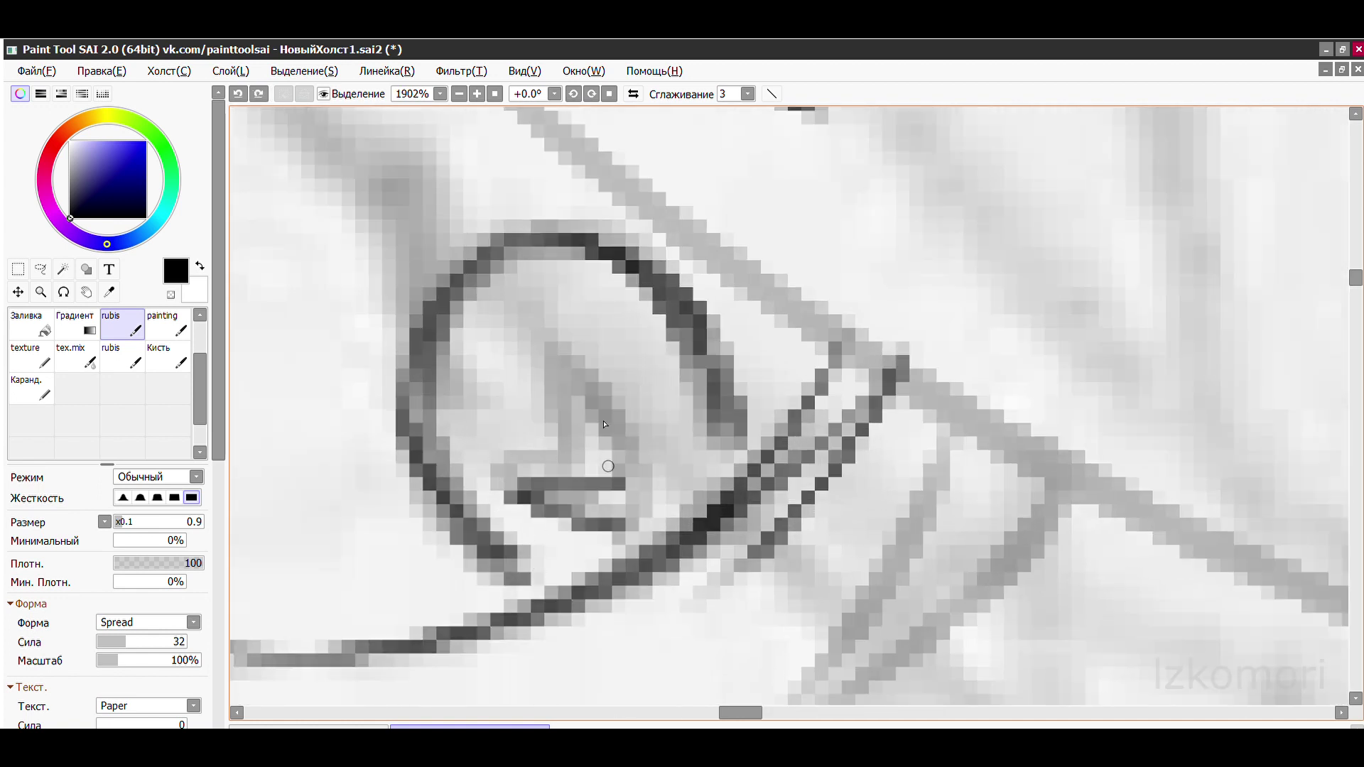
{"action": "left_click_drag", "start_coordinate": [597, 334], "coordinate": [675, 540]}
{"action": "scroll", "coordinate": [604, 424], "scroll_direction": "down", "scroll_amount": 5}
{"action": "scroll", "coordinate": [605, 425], "scroll_direction": "up", "scroll_amount": 5}
{"action": "left_click_drag", "start_coordinate": [511, 313], "coordinate": [604, 469]}
{"action": "left_click_drag", "start_coordinate": [582, 313], "coordinate": [675, 455]}
{"action": "scroll", "coordinate": [440, 257], "scroll_direction": "down", "scroll_amount": 5}
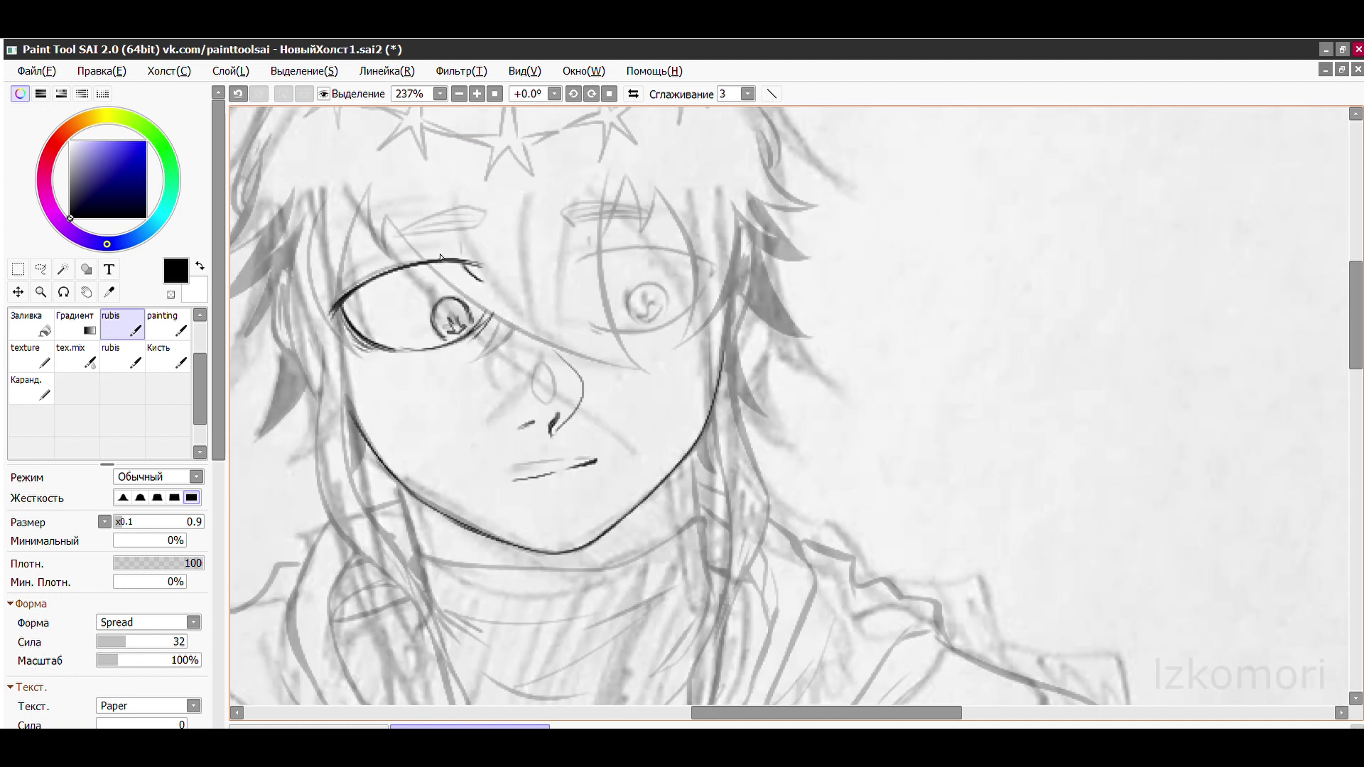
- Rotate the canvas and ink the other eye's upper eyelid arc and the curve of its outer lower edge
{"action": "scroll", "coordinate": [441, 257], "scroll_direction": "up", "scroll_amount": 5}
{"action": "left_click_drag", "start_coordinate": [469, 539], "coordinate": [845, 220]}
{"action": "key", "text": "ctrl+z"}
{"action": "mouse_move", "coordinate": [469, 536]}
{"action": "left_mouse_down"}
{"action": "mouse_move", "coordinate": [1008, 178]}
{"action": "mouse_move", "coordinate": [1041, 202]}
{"action": "mouse_move", "coordinate": [1011, 396]}
{"action": "left_mouse_up"}
{"action": "left_click_drag", "start_coordinate": [842, 699], "coordinate": [1030, 403]}
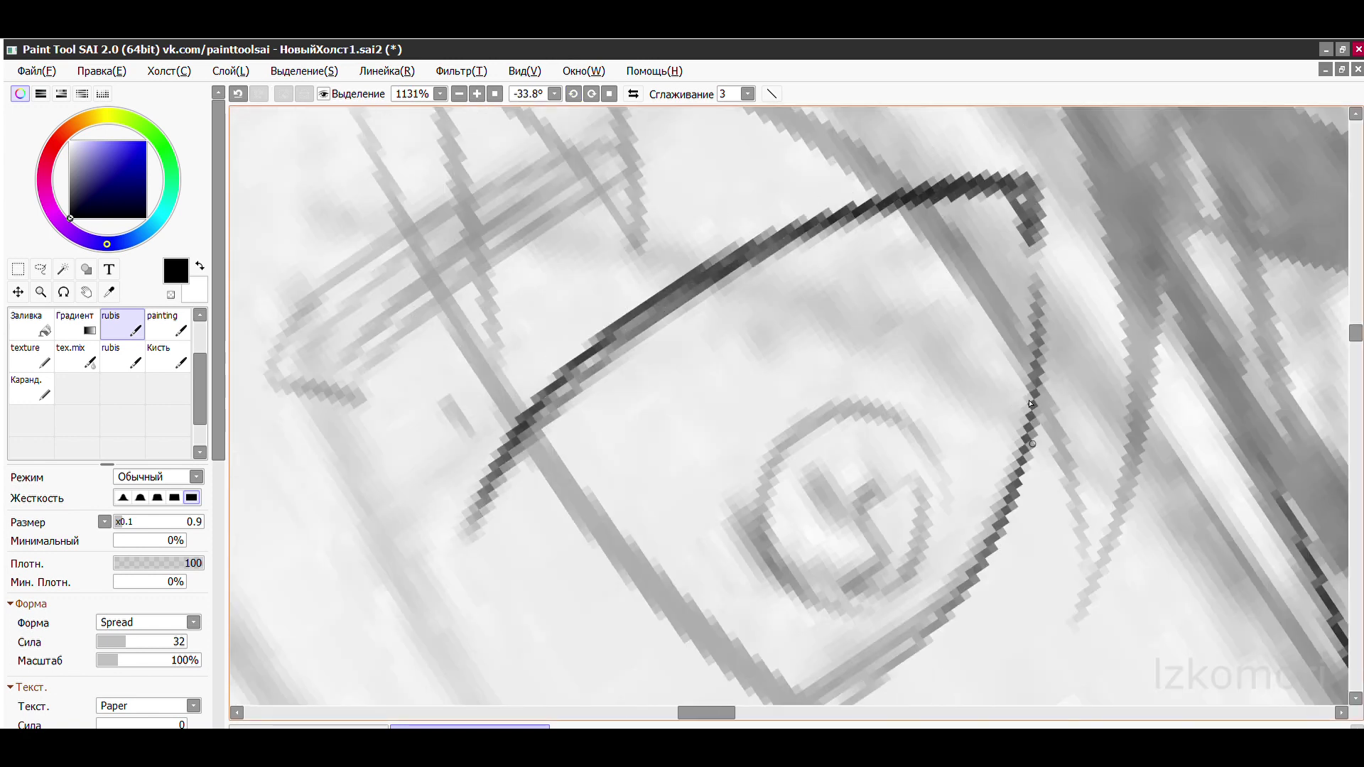
- Extend and thicken the second eye's upper lid line at the outer corner, and reset the canvas rotation
{"action": "scroll", "coordinate": [1031, 403], "scroll_direction": "down", "scroll_amount": 2}
{"action": "scroll", "coordinate": [1031, 403], "scroll_direction": "up", "scroll_amount": 2}
{"action": "left_click", "coordinate": [591, 94]}
{"action": "scroll", "coordinate": [591, 94], "scroll_direction": "up", "scroll_amount": 1}
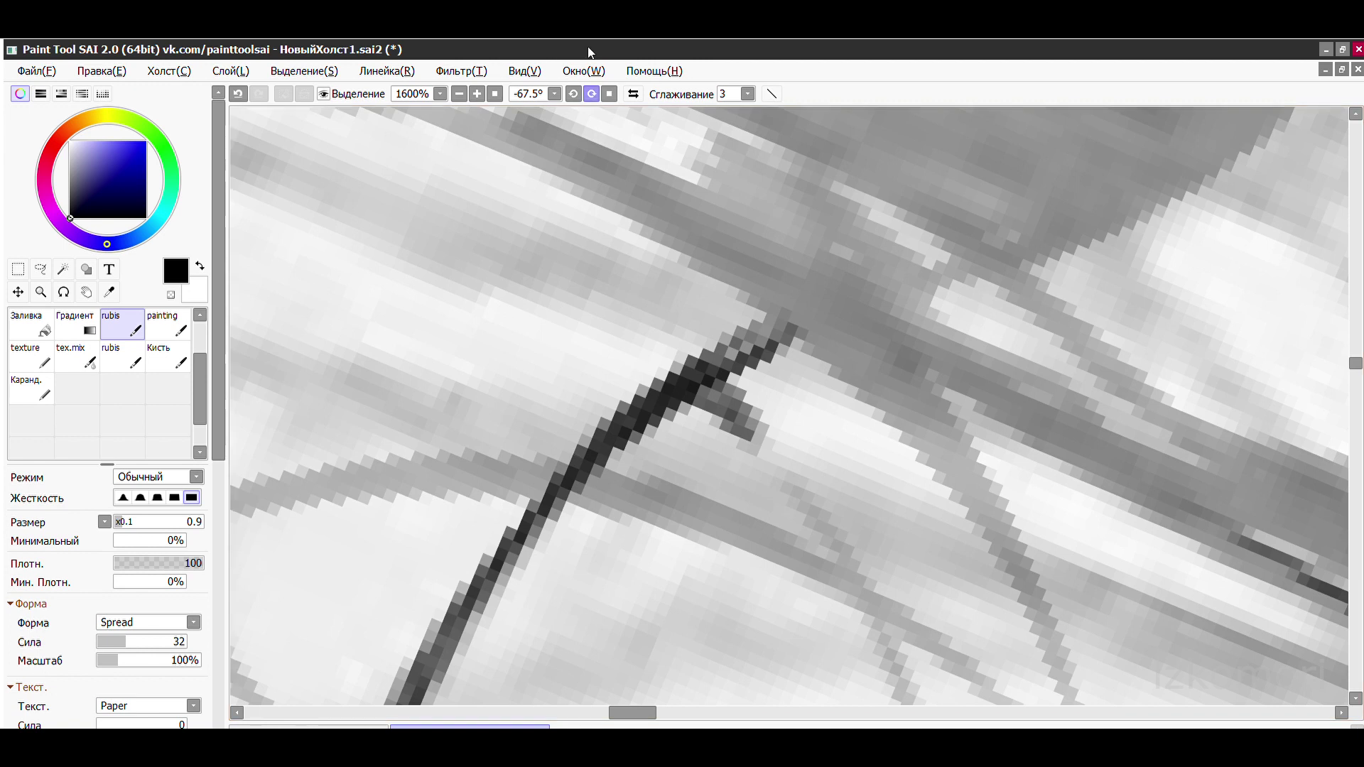
{"action": "key", "text": "Delete"}
- Ink the second eye's lower lid and add short hatch strokes at its outer end
{"action": "scroll", "coordinate": [542, 206], "scroll_direction": "down", "scroll_amount": 1}
{"action": "mouse_move", "coordinate": [945, 248]}
{"action": "left_mouse_down"}
{"action": "mouse_move", "coordinate": [539, 497]}
{"action": "mouse_move", "coordinate": [341, 490]}
{"action": "mouse_move", "coordinate": [271, 415]}
{"action": "mouse_move", "coordinate": [387, 539]}
{"action": "left_mouse_up"}
{"action": "left_click_drag", "start_coordinate": [991, 202], "coordinate": [767, 455]}
{"action": "left_click_drag", "start_coordinate": [970, 248], "coordinate": [853, 426]}
{"action": "scroll", "coordinate": [888, 433], "scroll_direction": "down", "scroll_amount": 3}
{"action": "scroll", "coordinate": [781, 292], "scroll_direction": "up", "scroll_amount": 4}
- Ink the second eye's iris circle and the small angular shape inside it, undoing the unwanted extra strokes
{"action": "left_click_drag", "start_coordinate": [781, 292], "coordinate": [797, 461]}
{"action": "left_click_drag", "start_coordinate": [597, 474], "coordinate": [753, 483]}
{"action": "left_click_drag", "start_coordinate": [707, 330], "coordinate": [728, 490]}
{"action": "scroll", "coordinate": [700, 307], "scroll_direction": "down", "scroll_amount": 5}
{"action": "scroll", "coordinate": [700, 306], "scroll_direction": "up", "scroll_amount": 4}
{"action": "key", "text": "ctrl+z"}
{"action": "left_click_drag", "start_coordinate": [739, 274], "coordinate": [650, 426]}
{"action": "key", "text": "ctrl+z"}
{"action": "scroll", "coordinate": [639, 298], "scroll_direction": "down", "scroll_amount": 5}
{"action": "scroll", "coordinate": [603, 274], "scroll_direction": "up", "scroll_amount": 4}
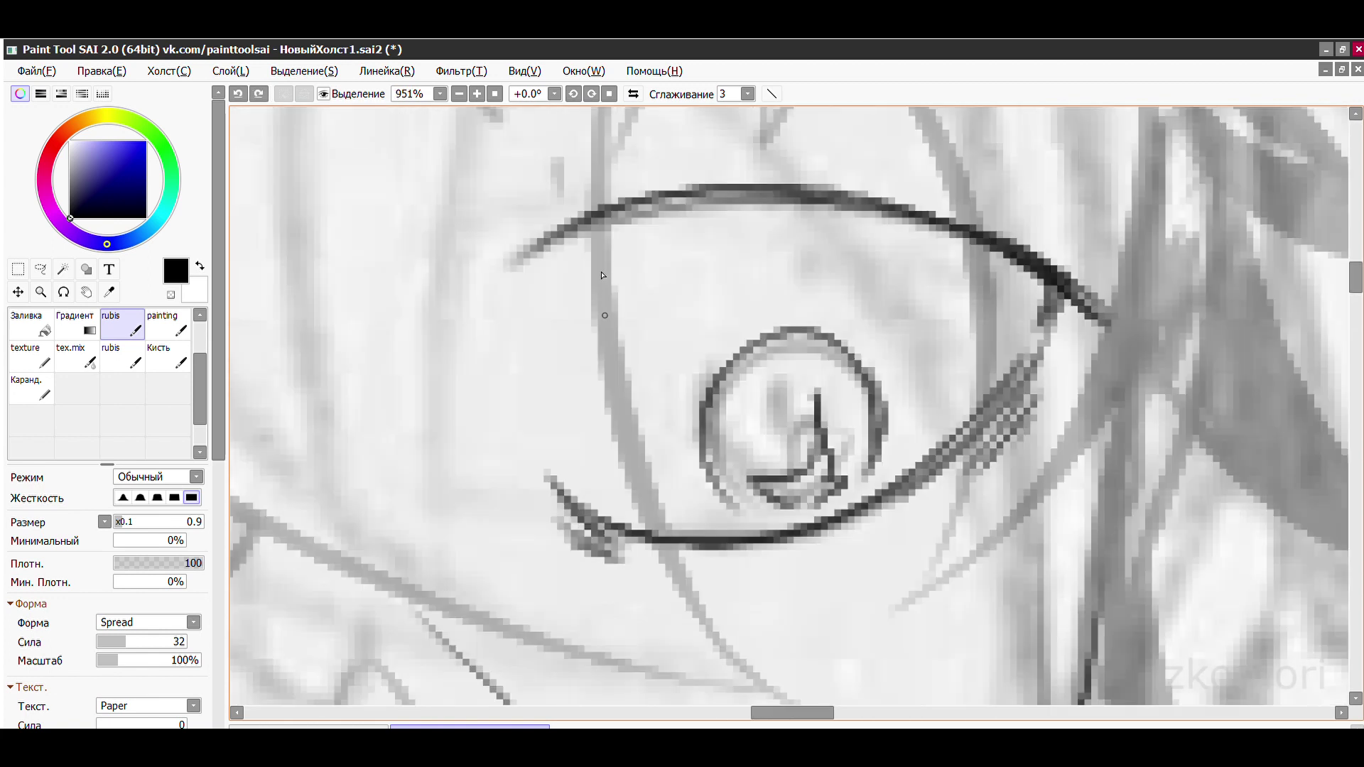
- Try to ink the left eyebrow with loose lengthwise hair strokes over the sketch
{"action": "scroll", "coordinate": [583, 186], "scroll_direction": "down", "scroll_amount": 4}
{"action": "scroll", "coordinate": [736, 231], "scroll_direction": "up", "scroll_amount": 4}
{"action": "scroll", "coordinate": [801, 180], "scroll_direction": "down", "scroll_amount": 3}
{"action": "scroll", "coordinate": [588, 214], "scroll_direction": "up", "scroll_amount": 4}
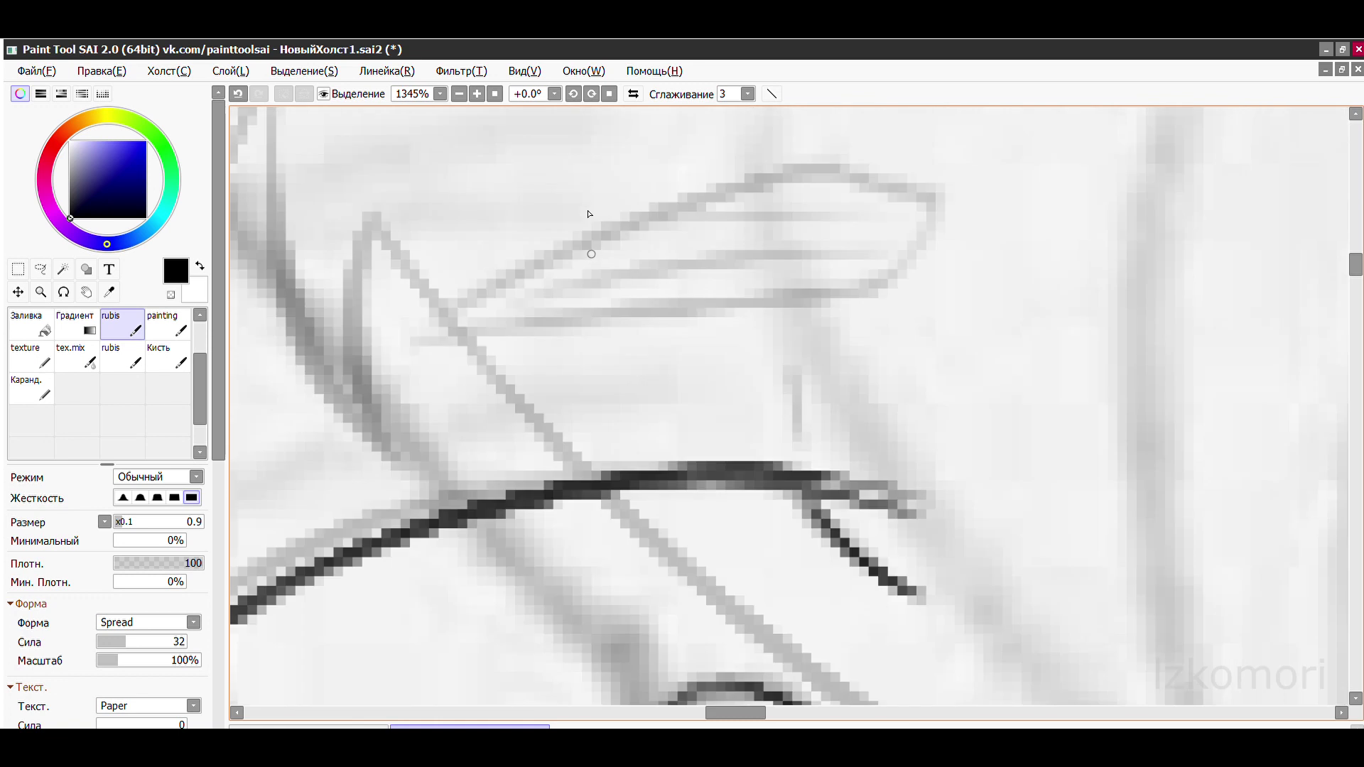
{"action": "left_click_drag", "start_coordinate": [497, 295], "coordinate": [493, 241]}
{"action": "key", "text": "ctrl+z"}
{"action": "mouse_move", "coordinate": [542, 301]}
{"action": "left_mouse_down"}
{"action": "mouse_move", "coordinate": [627, 295]}
{"action": "mouse_move", "coordinate": [797, 243]}
{"action": "left_mouse_up"}
{"action": "scroll", "coordinate": [800, 190], "scroll_direction": "down", "scroll_amount": 5}
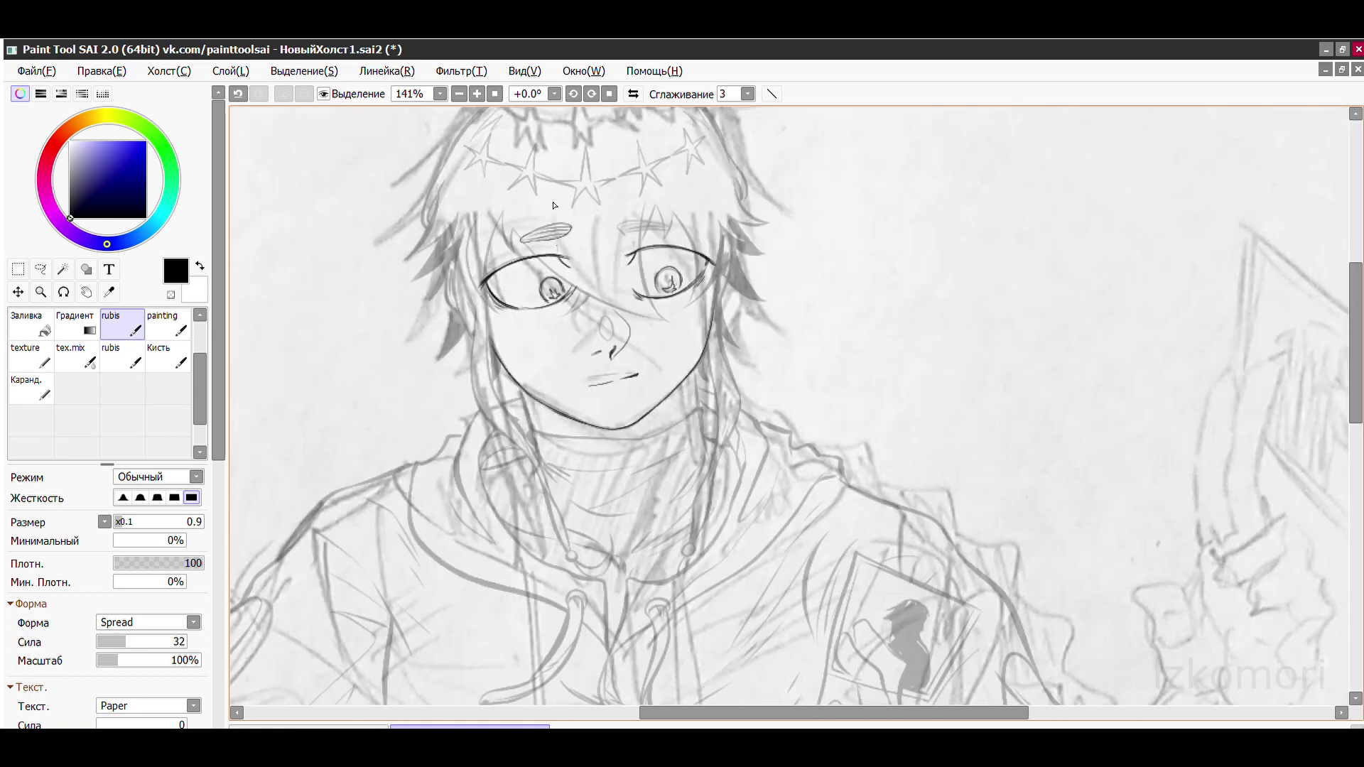
{"action": "scroll", "coordinate": [696, 246], "scroll_direction": "up", "scroll_amount": 5}
{"action": "scroll", "coordinate": [695, 246], "scroll_direction": "down", "scroll_amount": 1}
{"action": "key", "text": "ctrl+z"}
{"action": "scroll", "coordinate": [695, 246], "scroll_direction": "up", "scroll_amount": 3}
{"action": "key", "text": "ctrl+y"}
{"action": "key", "text": "ctrl+z"}
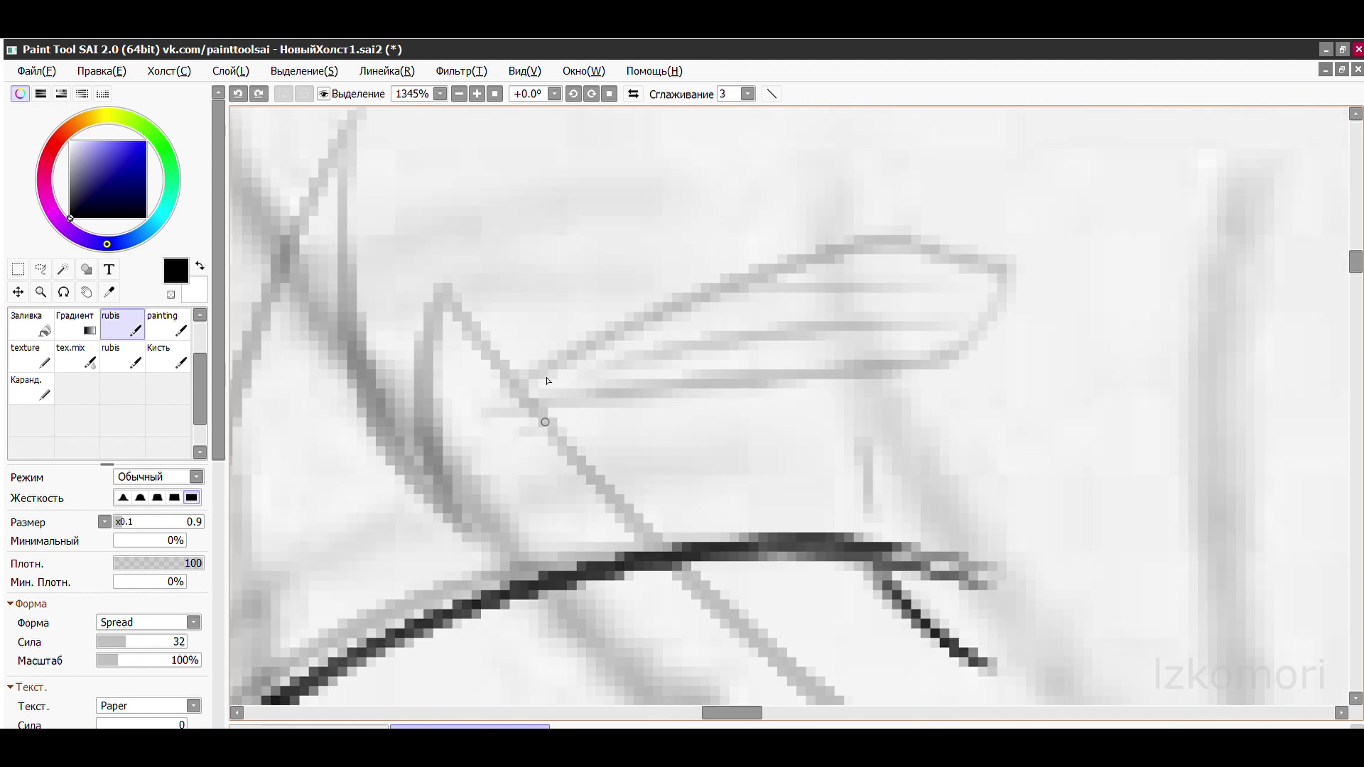
{"action": "key", "text": "ctrl+y"}
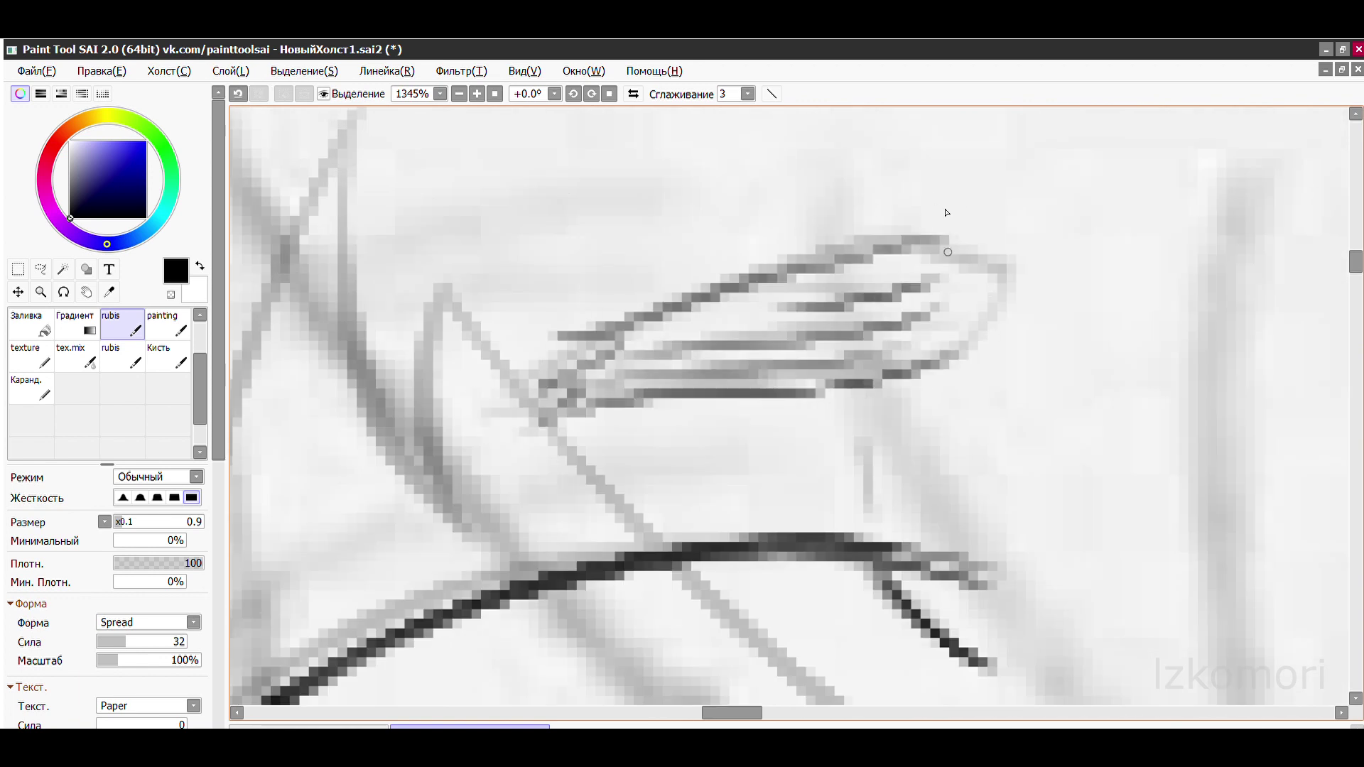
- Try to fill out the left eyebrow with more hair strokes and add short crease marks above the eyelid
{"action": "scroll", "coordinate": [945, 213], "scroll_direction": "down", "scroll_amount": 6}
{"action": "scroll", "coordinate": [524, 244], "scroll_direction": "up", "scroll_amount": 6}
{"action": "scroll", "coordinate": [672, 229], "scroll_direction": "down", "scroll_amount": 3}
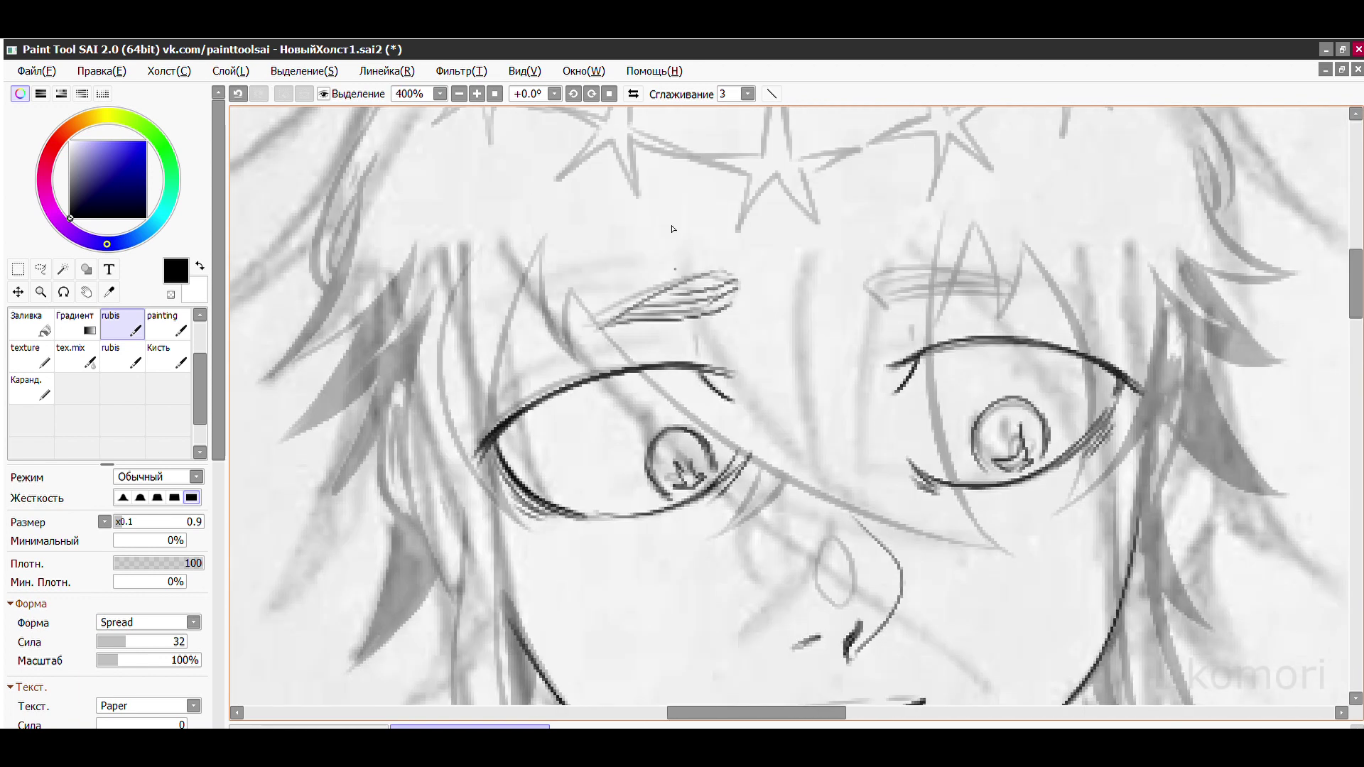
{"action": "scroll", "coordinate": [672, 228], "scroll_direction": "up", "scroll_amount": 2}
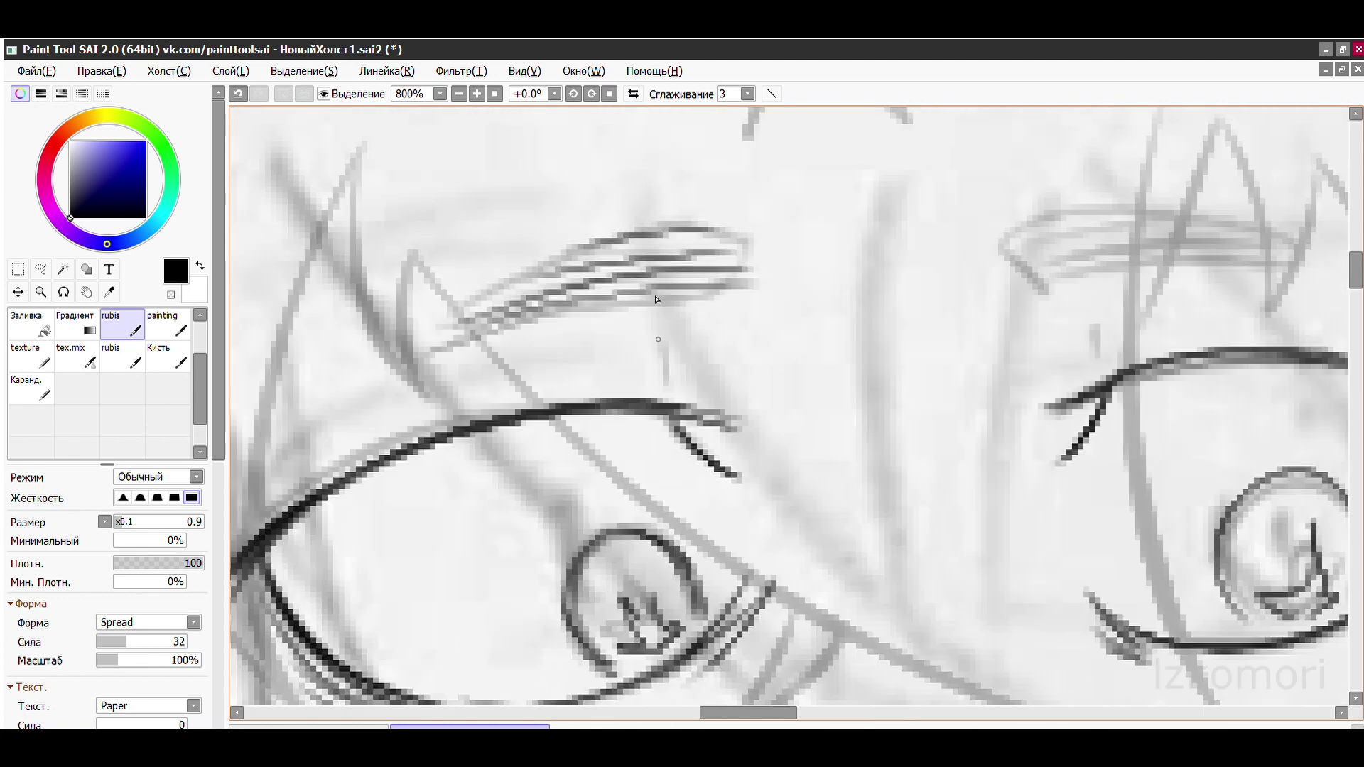
{"action": "left_click_drag", "start_coordinate": [660, 319], "coordinate": [671, 375]}
{"action": "scroll", "coordinate": [657, 299], "scroll_direction": "down", "scroll_amount": 4}
{"action": "scroll", "coordinate": [647, 243], "scroll_direction": "up", "scroll_amount": 4}
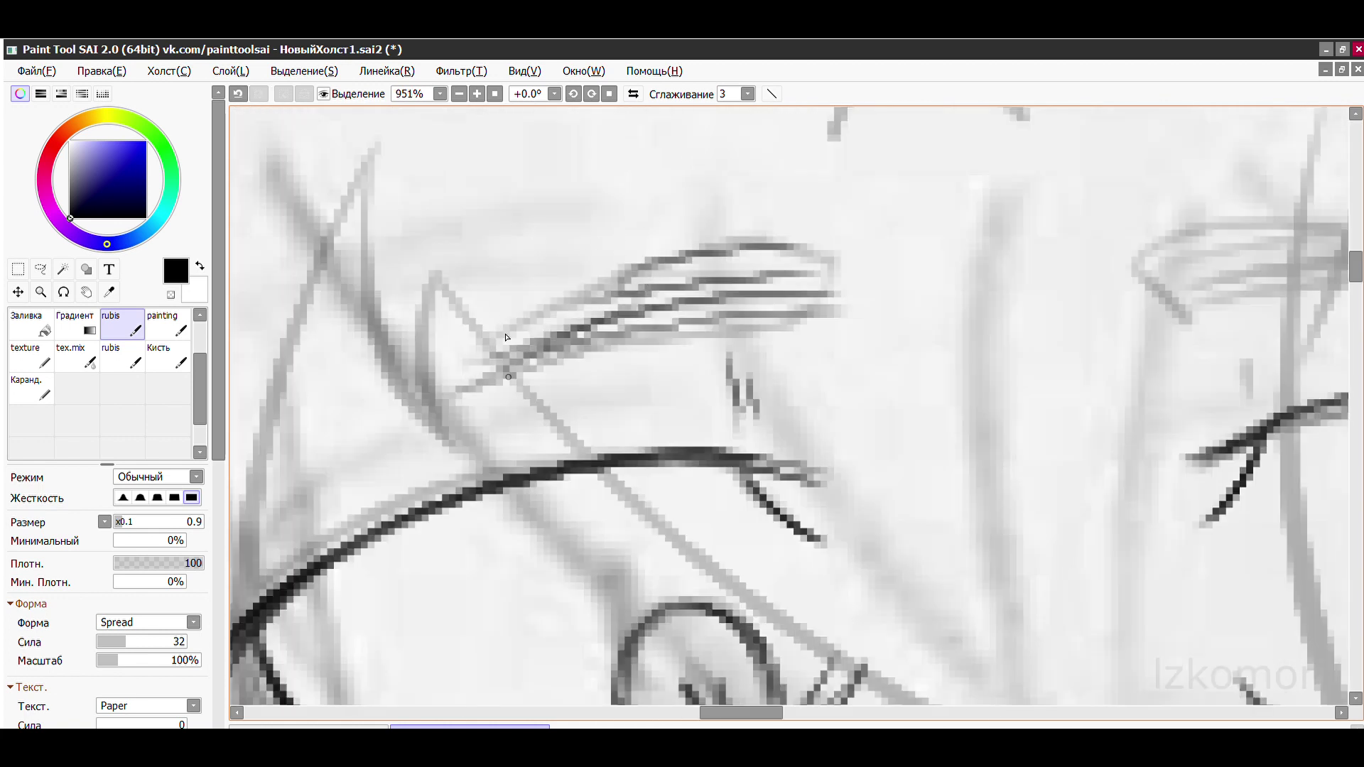
- Redraw the left eyebrow as a clean, tapered outline along the sketch
{"action": "scroll", "coordinate": [740, 299], "scroll_direction": "down", "scroll_amount": 4}
{"action": "scroll", "coordinate": [533, 204], "scroll_direction": "up", "scroll_amount": 4}
{"action": "scroll", "coordinate": [533, 204], "scroll_direction": "up", "scroll_amount": 1}
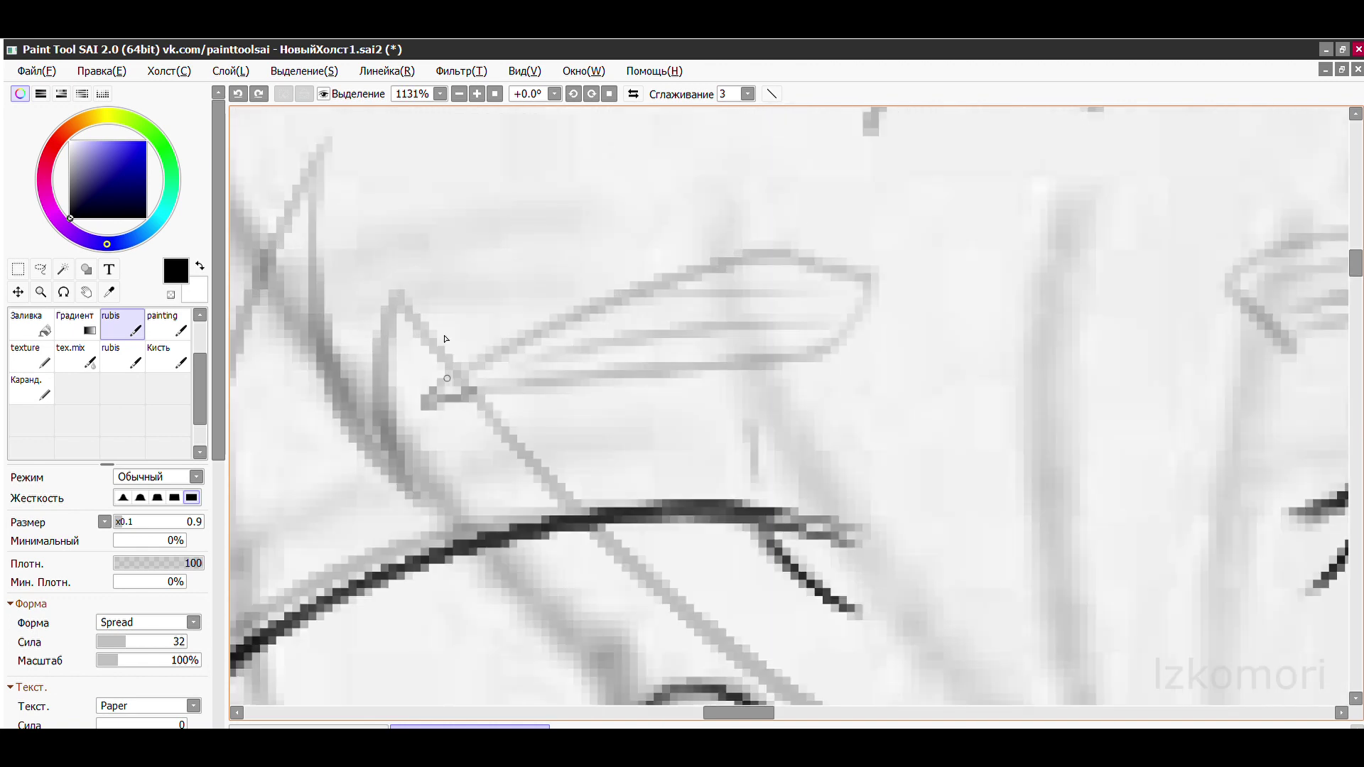
{"action": "left_click_drag", "start_coordinate": [515, 291], "coordinate": [717, 332]}
{"action": "scroll", "coordinate": [717, 332], "scroll_direction": "down", "scroll_amount": 4}
{"action": "scroll", "coordinate": [547, 298], "scroll_direction": "up", "scroll_amount": 3}
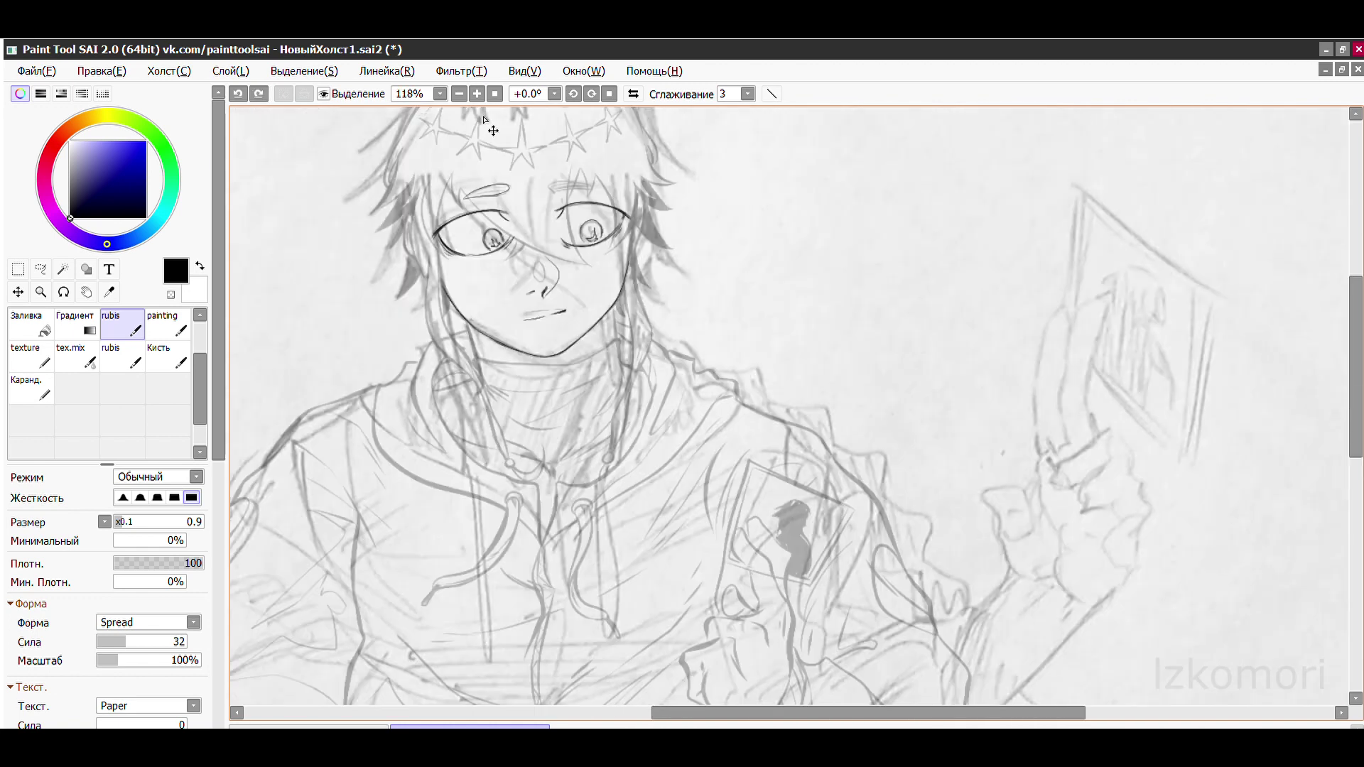
- Ink the outline of the right eyebrow and short crease marks between the brows and upper eyelids
{"action": "scroll", "coordinate": [763, 300], "scroll_direction": "down", "scroll_amount": 4}
{"action": "scroll", "coordinate": [703, 213], "scroll_direction": "up", "scroll_amount": 5}
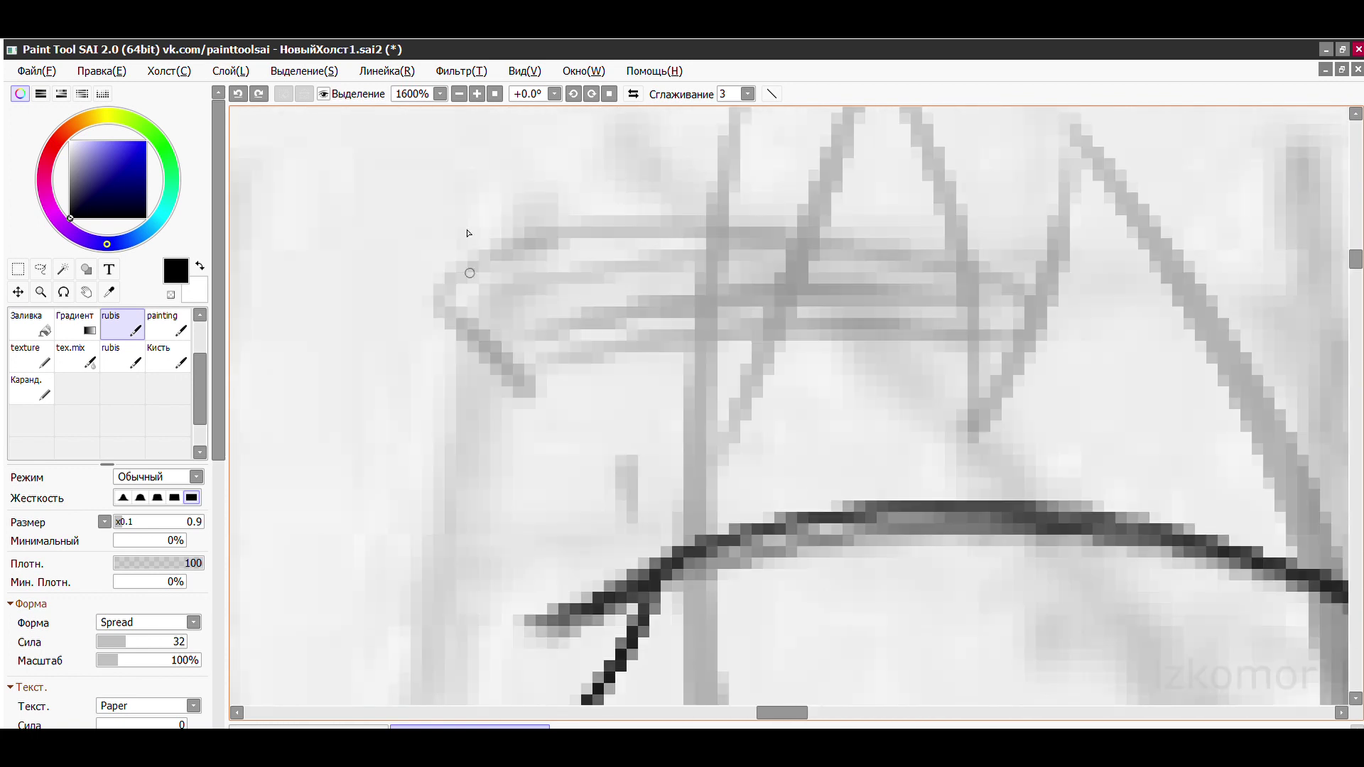
{"action": "left_click_drag", "start_coordinate": [469, 272], "coordinate": [1016, 291]}
{"action": "left_click_drag", "start_coordinate": [465, 277], "coordinate": [1052, 350]}
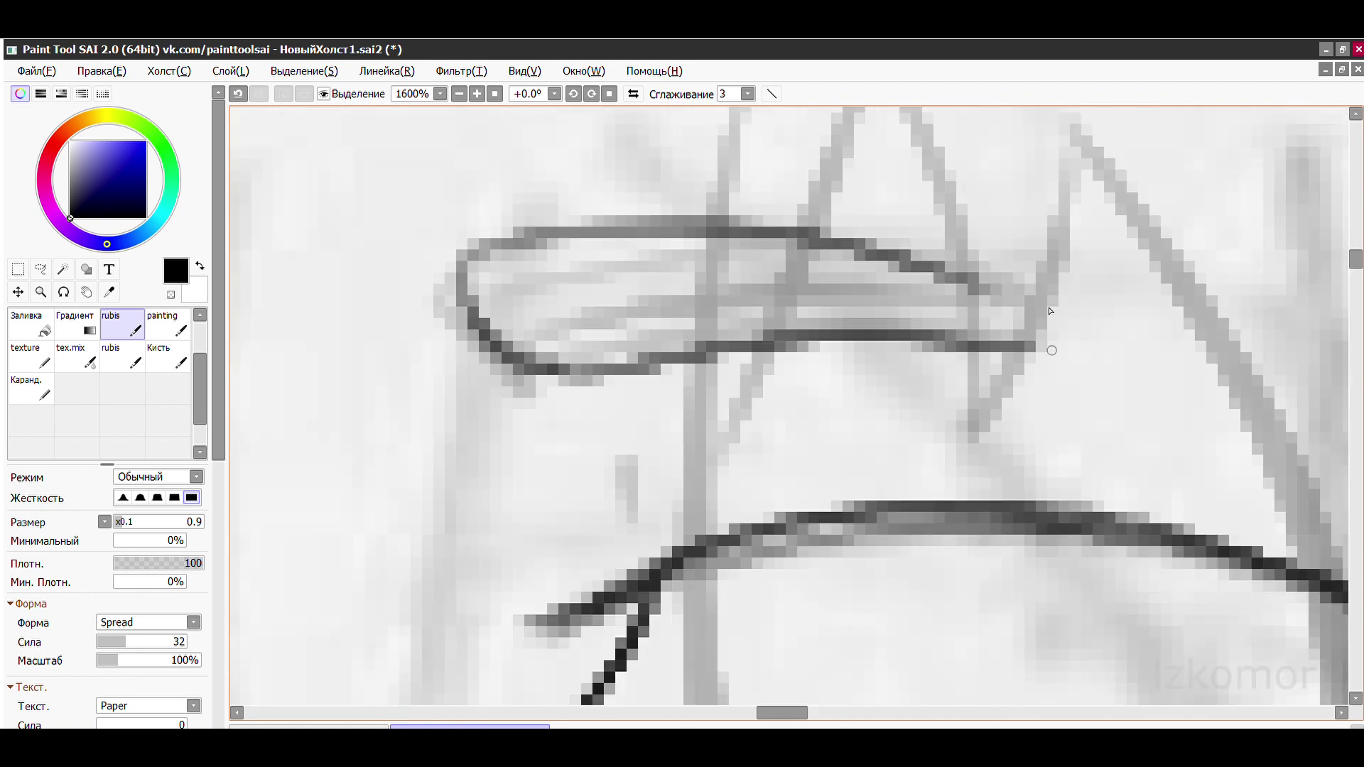
{"action": "scroll", "coordinate": [647, 474], "scroll_direction": "down", "scroll_amount": 4}
{"action": "scroll", "coordinate": [639, 426], "scroll_direction": "up", "scroll_amount": 3}
{"action": "scroll", "coordinate": [611, 301], "scroll_direction": "down", "scroll_amount": 2}
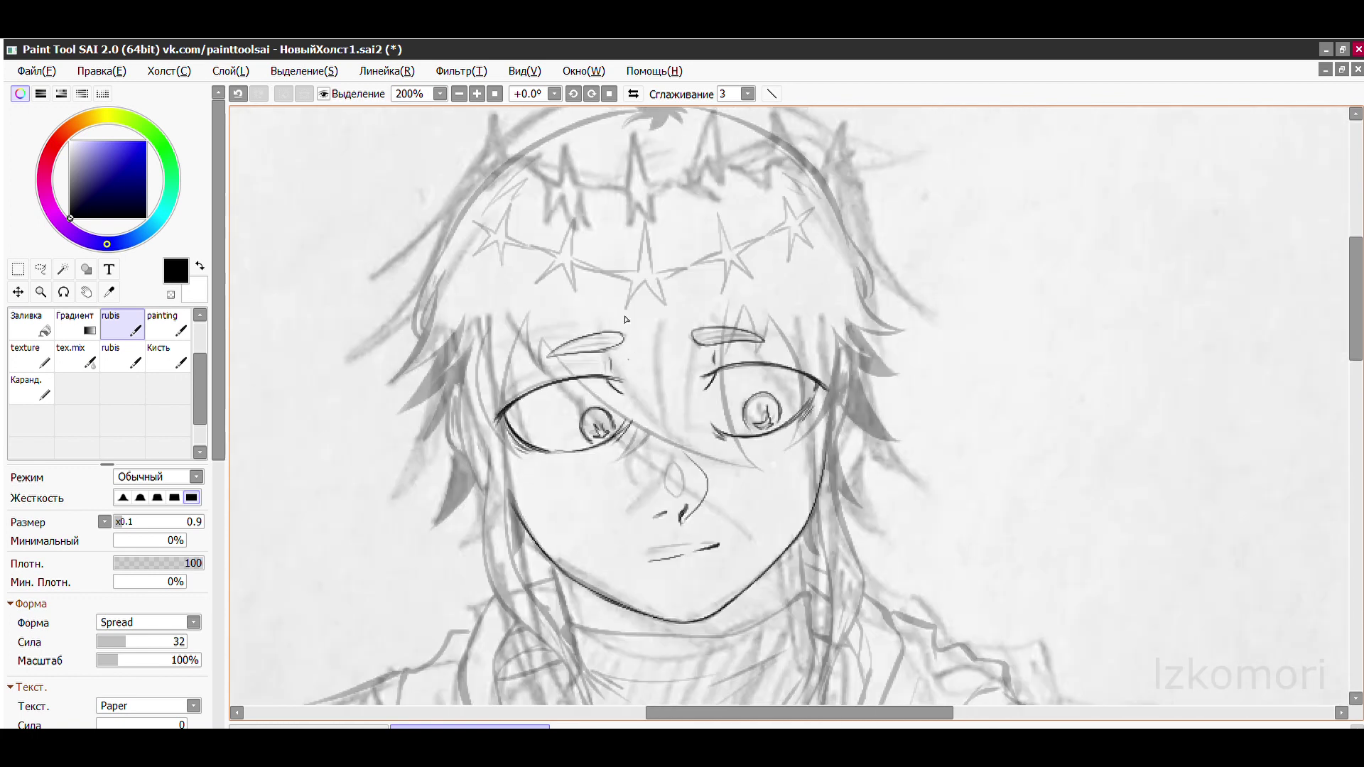
- Ink the left side of the neck from the jawline down to the scarf
{"action": "scroll", "coordinate": [660, 398], "scroll_direction": "up", "scroll_amount": 2}
{"action": "scroll", "coordinate": [660, 398], "scroll_direction": "down", "scroll_amount": 3}
{"action": "scroll", "coordinate": [441, 355], "scroll_direction": "up", "scroll_amount": 3}
{"action": "left_click_drag", "start_coordinate": [376, 162], "coordinate": [443, 389]}
{"action": "key", "text": "ctrl+z"}
{"action": "left_click_drag", "start_coordinate": [379, 168], "coordinate": [455, 416]}
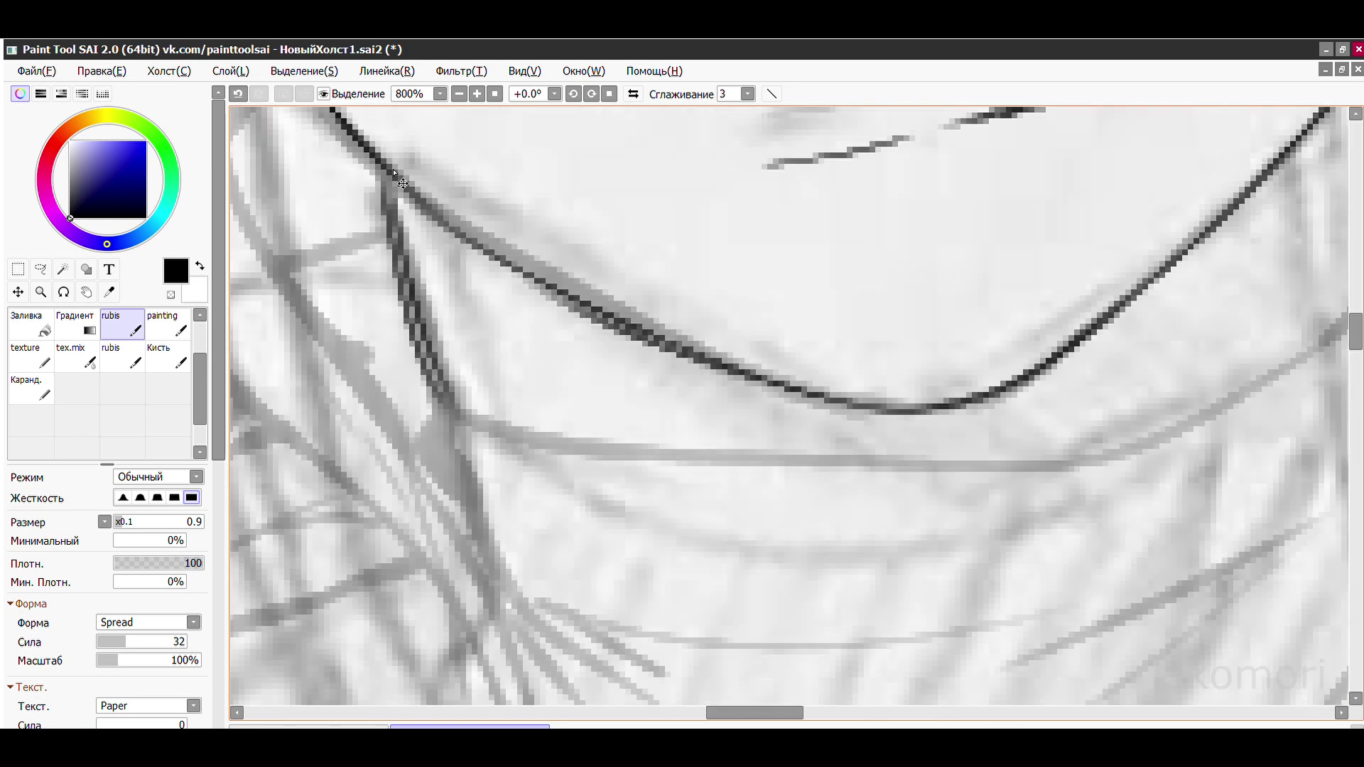
- Ink the right side of the neck from the jawline down to the scarf
{"action": "scroll", "coordinate": [403, 184], "scroll_direction": "down", "scroll_amount": 4}
{"action": "scroll", "coordinate": [579, 213], "scroll_direction": "up", "scroll_amount": 4}
{"action": "left_click_drag", "start_coordinate": [577, 231], "coordinate": [611, 511]}
{"action": "scroll", "coordinate": [659, 315], "scroll_direction": "down", "scroll_amount": 4}
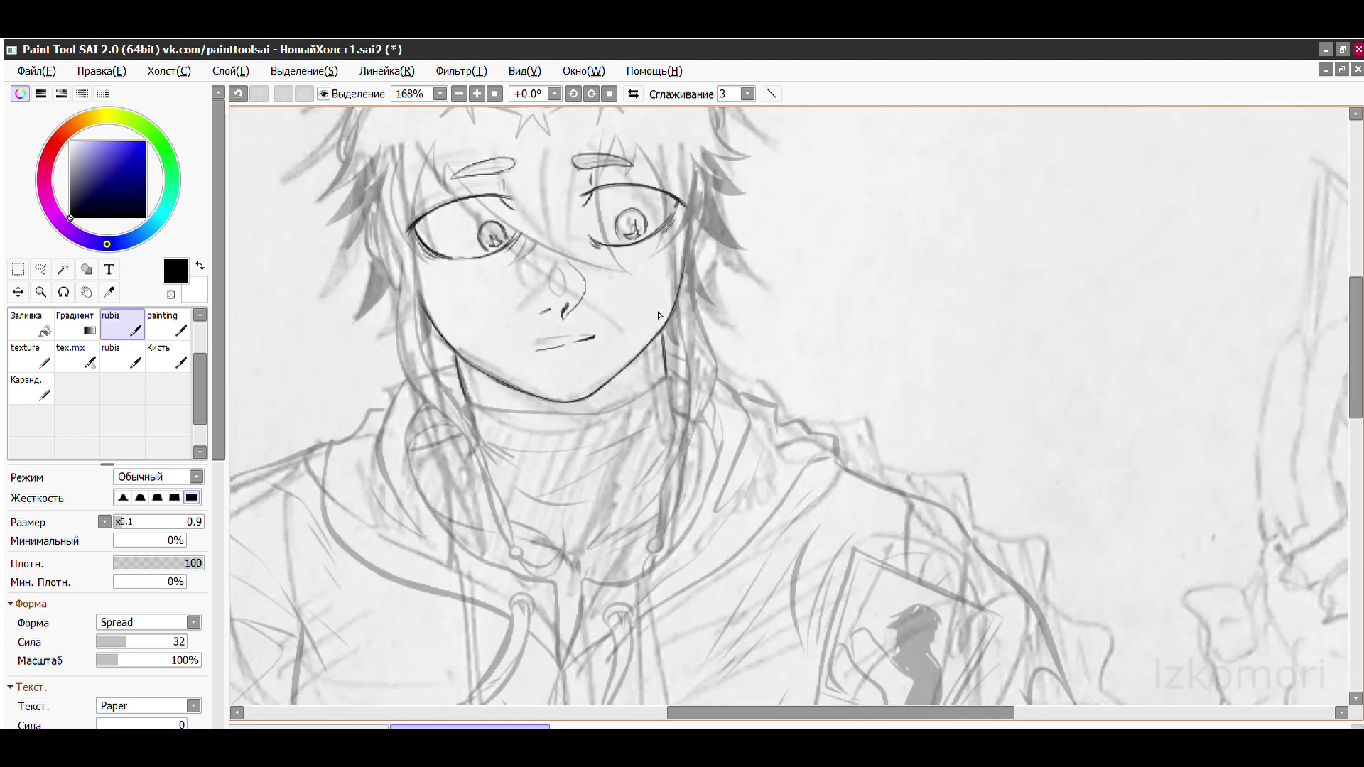
- Hatch the shadows under the jaw on both sides of the neck and ink the scarf's left edge
{"action": "scroll", "coordinate": [468, 316], "scroll_direction": "up", "scroll_amount": 4}
{"action": "mouse_move", "coordinate": [452, 340]}
{"action": "left_mouse_down"}
{"action": "mouse_move", "coordinate": [659, 475]}
{"action": "mouse_move", "coordinate": [279, 514]}
{"action": "left_mouse_up"}
{"action": "left_click_drag", "start_coordinate": [797, 249], "coordinate": [677, 441]}
{"action": "left_click_drag", "start_coordinate": [736, 364], "coordinate": [668, 544]}
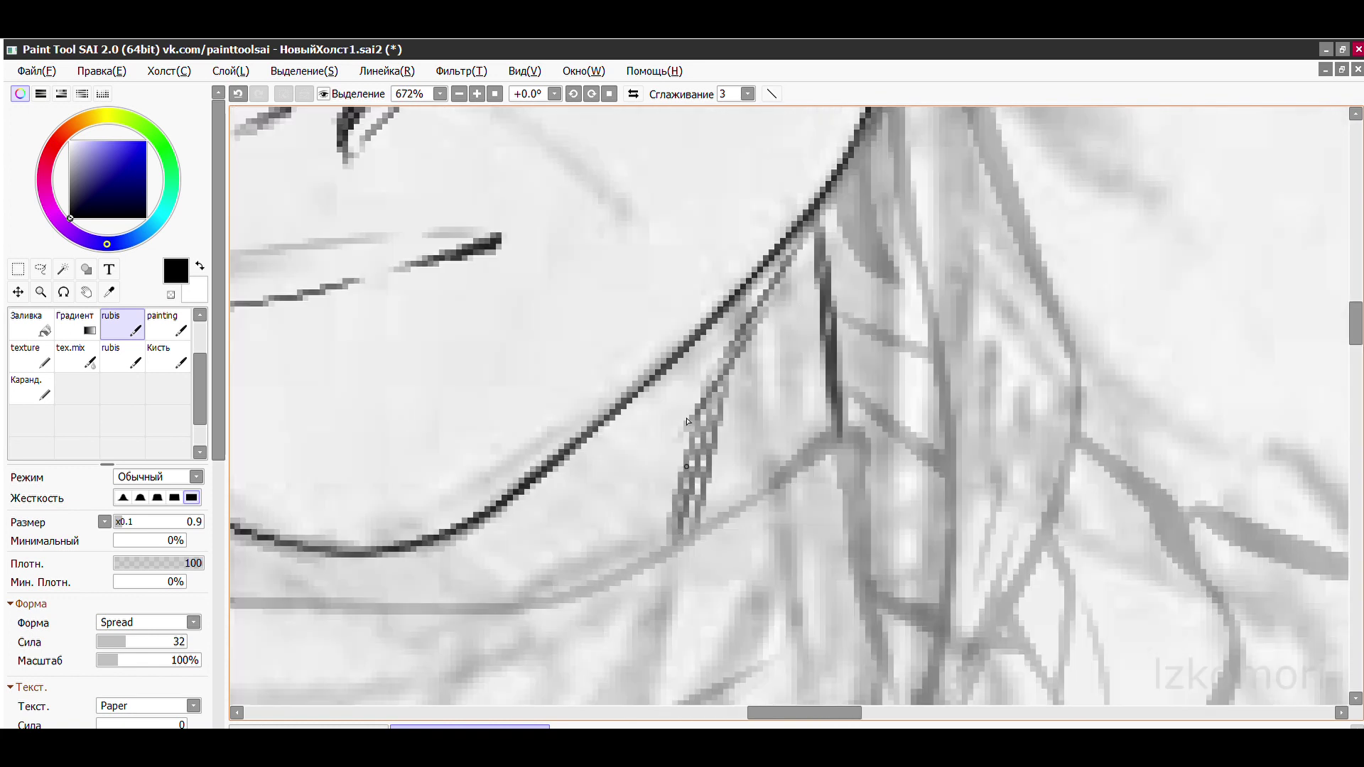
{"action": "scroll", "coordinate": [533, 329], "scroll_direction": "down", "scroll_amount": 1}
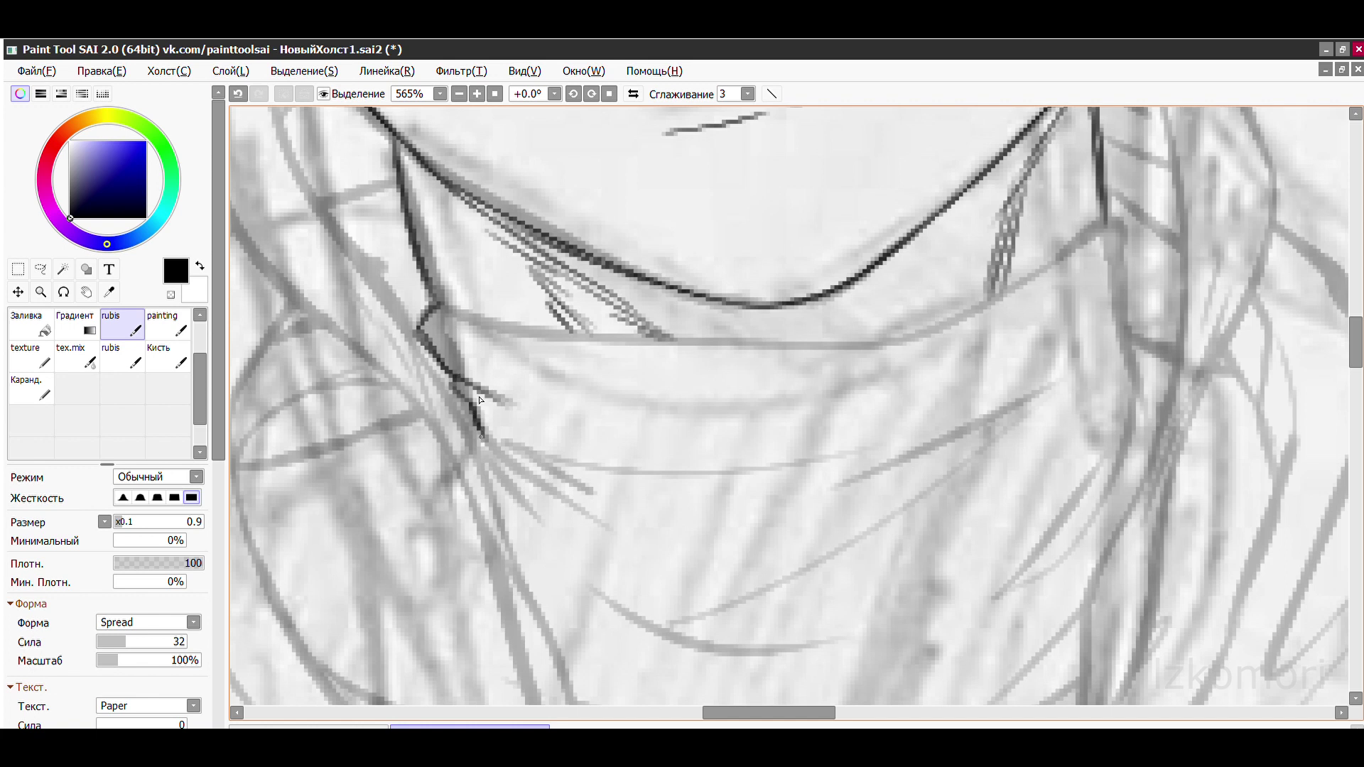
- Ink the scarf's gathered point on the left with dark folds radiating out from it
{"action": "scroll", "coordinate": [371, 424], "scroll_direction": "down", "scroll_amount": 3}
{"action": "scroll", "coordinate": [371, 424], "scroll_direction": "up", "scroll_amount": 5}
{"action": "left_click_drag", "start_coordinate": [759, 383], "coordinate": [810, 590]}
{"action": "mouse_move", "coordinate": [752, 328]}
{"action": "left_mouse_down"}
{"action": "mouse_move", "coordinate": [441, 431]}
{"action": "mouse_move", "coordinate": [753, 331]}
{"action": "mouse_move", "coordinate": [672, 574]}
{"action": "left_mouse_up"}
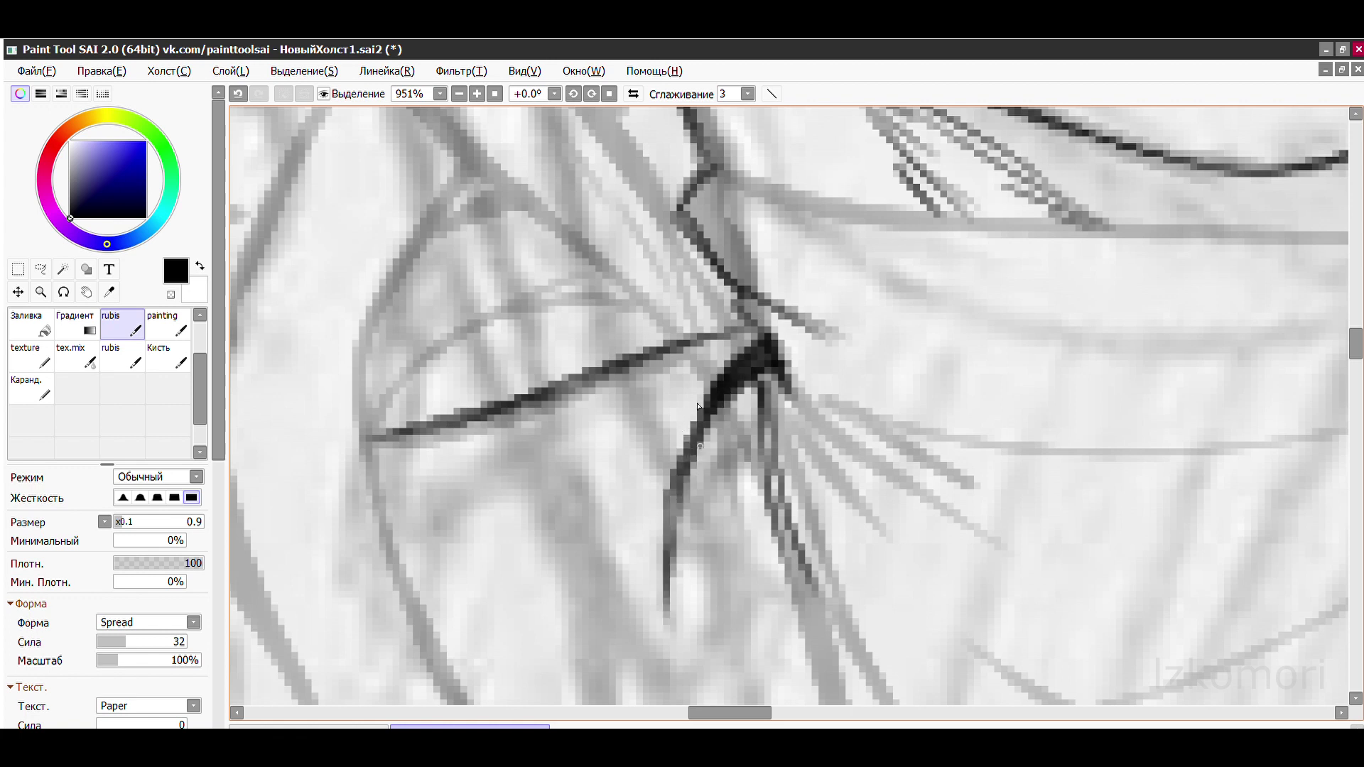
{"action": "left_click_drag", "start_coordinate": [799, 364], "coordinate": [1090, 529]}
{"action": "scroll", "coordinate": [1091, 529], "scroll_direction": "down", "scroll_amount": 4}
{"action": "scroll", "coordinate": [361, 269], "scroll_direction": "up", "scroll_amount": 3}
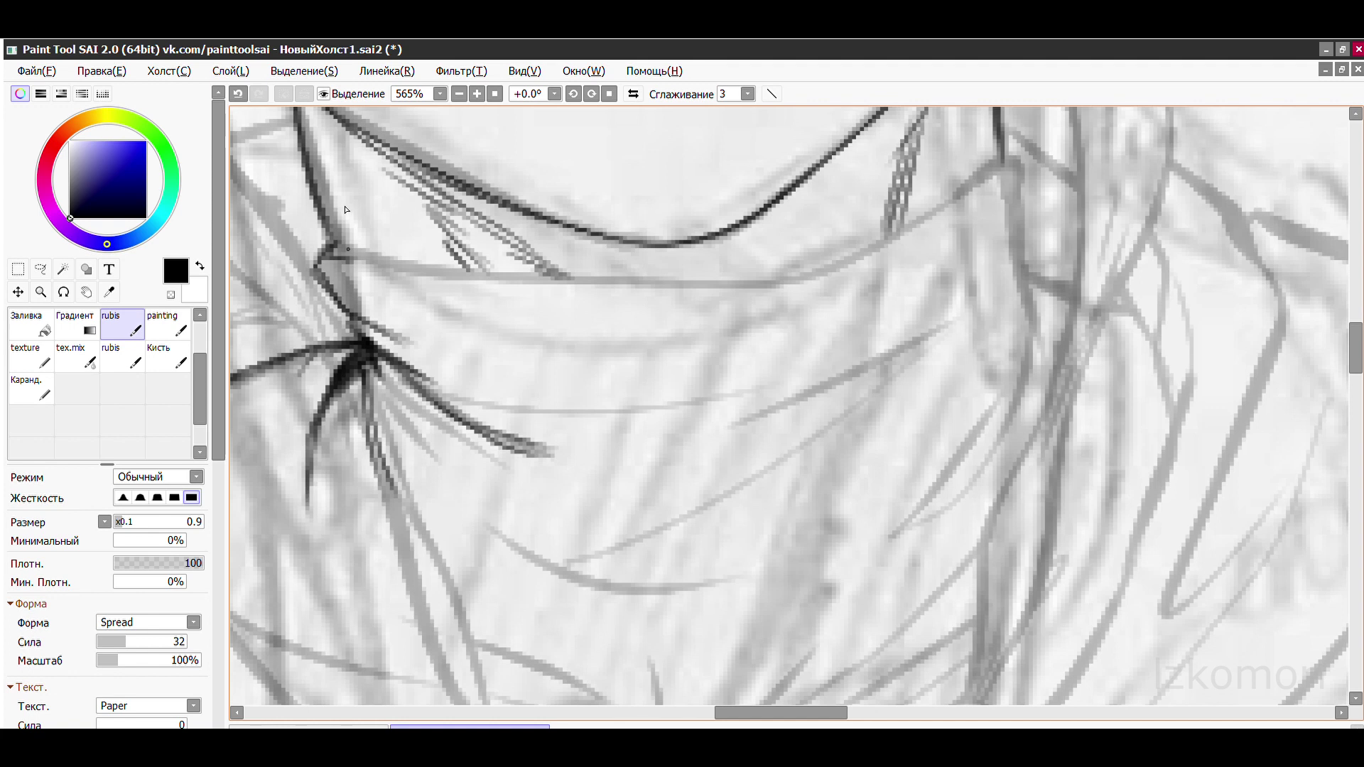
- Ink the scarf's upper edge below the chin and its folded corner on the right
{"action": "left_click_drag", "start_coordinate": [732, 271], "coordinate": [1007, 182]}
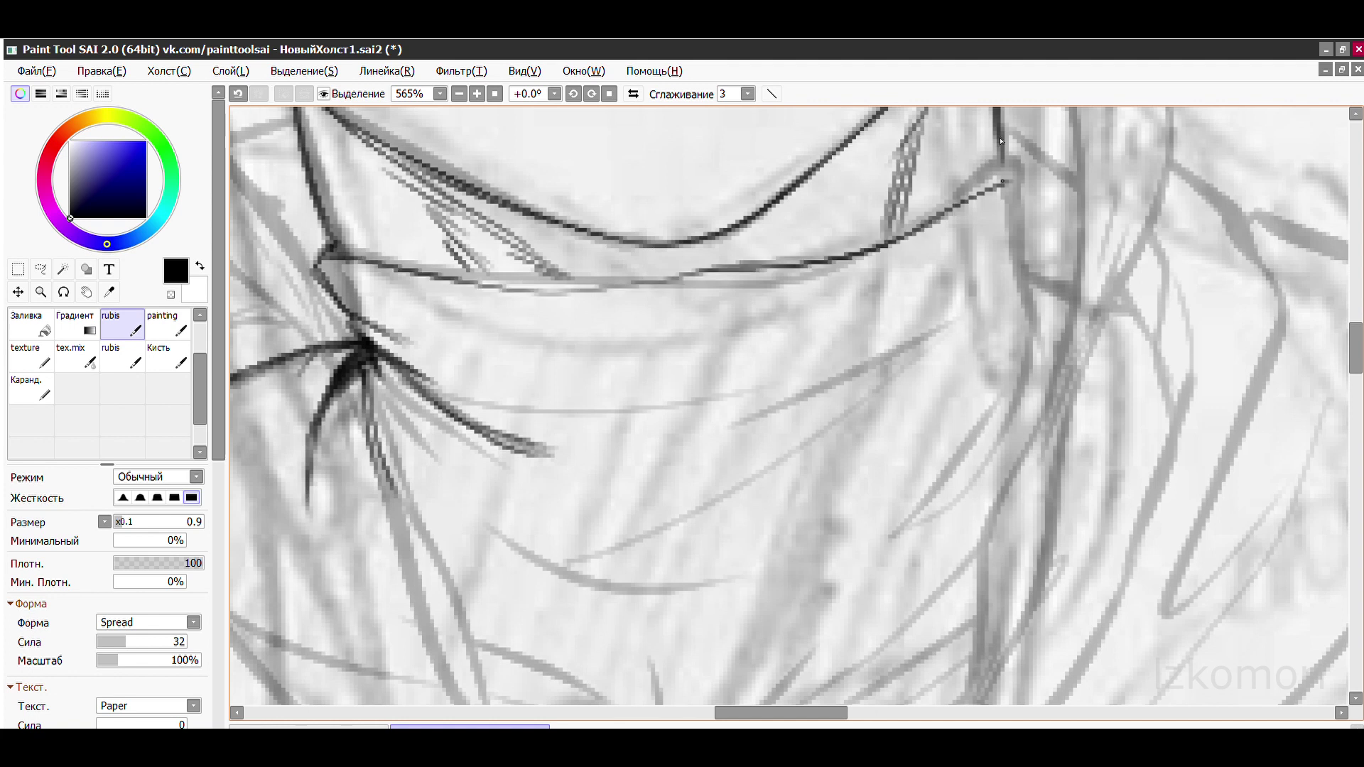
{"action": "scroll", "coordinate": [1003, 135], "scroll_direction": "down", "scroll_amount": 4}
{"action": "scroll", "coordinate": [771, 186], "scroll_direction": "up", "scroll_amount": 5}
{"action": "left_click_drag", "start_coordinate": [771, 186], "coordinate": [737, 257]}
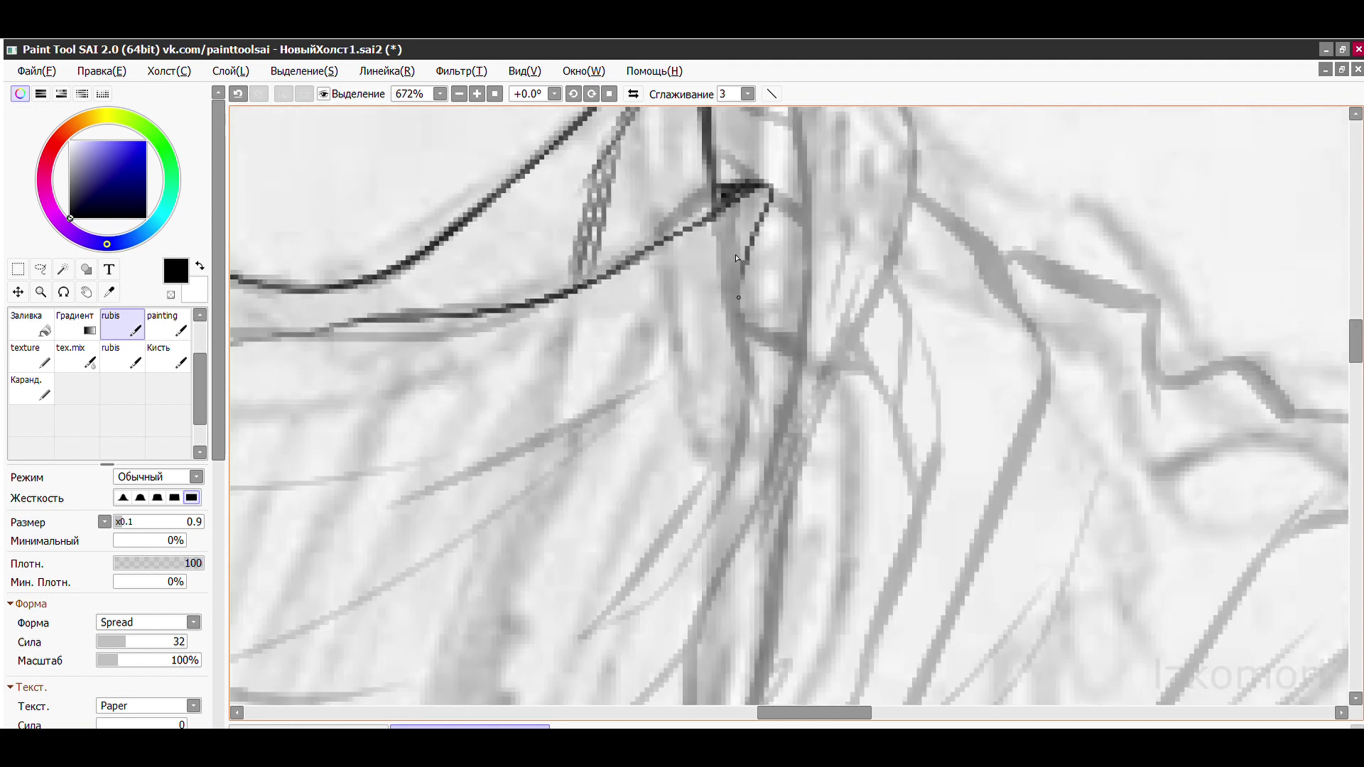
- Ink the scarf's upper folds from the right corner to the middle and hatch their shadows
{"action": "left_click_drag", "start_coordinate": [582, 373], "coordinate": [390, 479]}
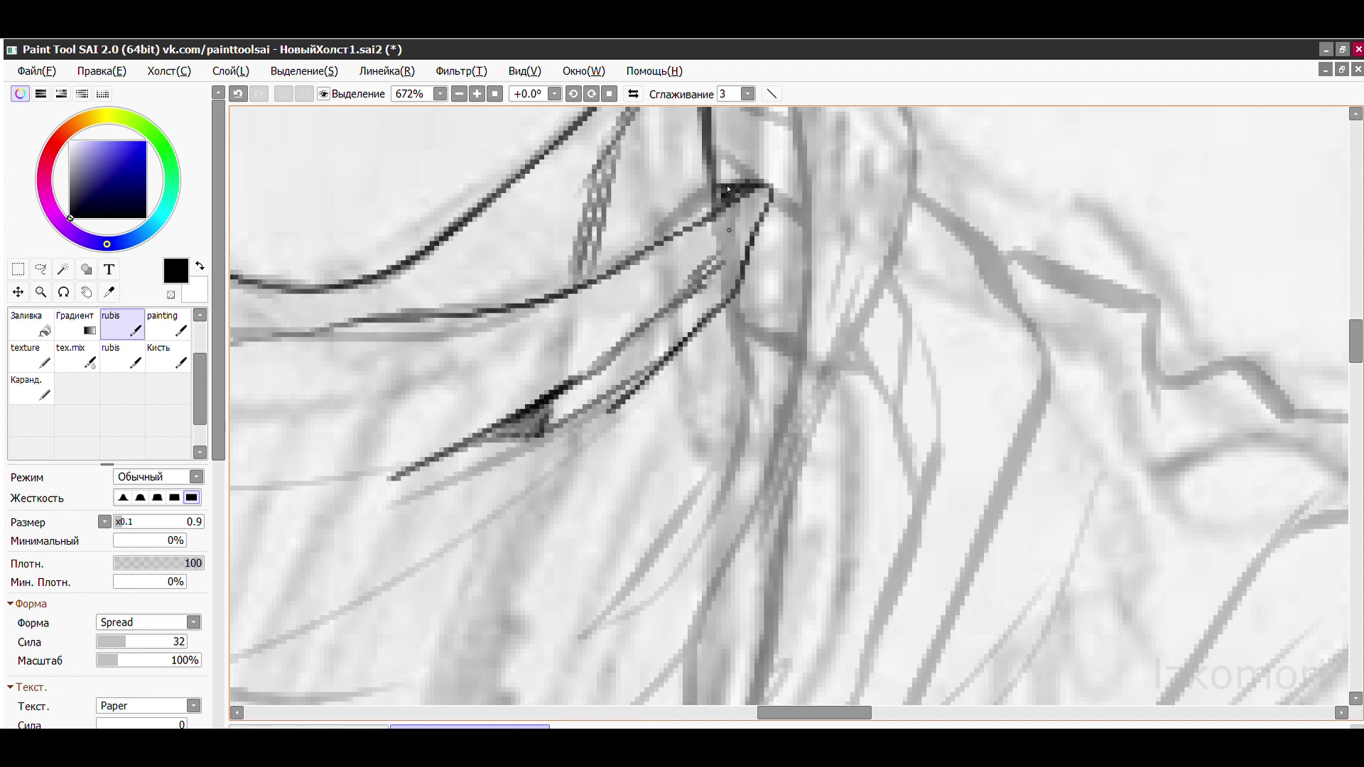
{"action": "scroll", "coordinate": [728, 189], "scroll_direction": "down", "scroll_amount": 3}
{"action": "scroll", "coordinate": [728, 189], "scroll_direction": "left", "scroll_amount": 4}
{"action": "left_click_drag", "start_coordinate": [765, 330], "coordinate": [444, 401]}
{"action": "left_click_drag", "start_coordinate": [595, 332], "coordinate": [412, 373]}
{"action": "left_click_drag", "start_coordinate": [534, 373], "coordinate": [757, 316]}
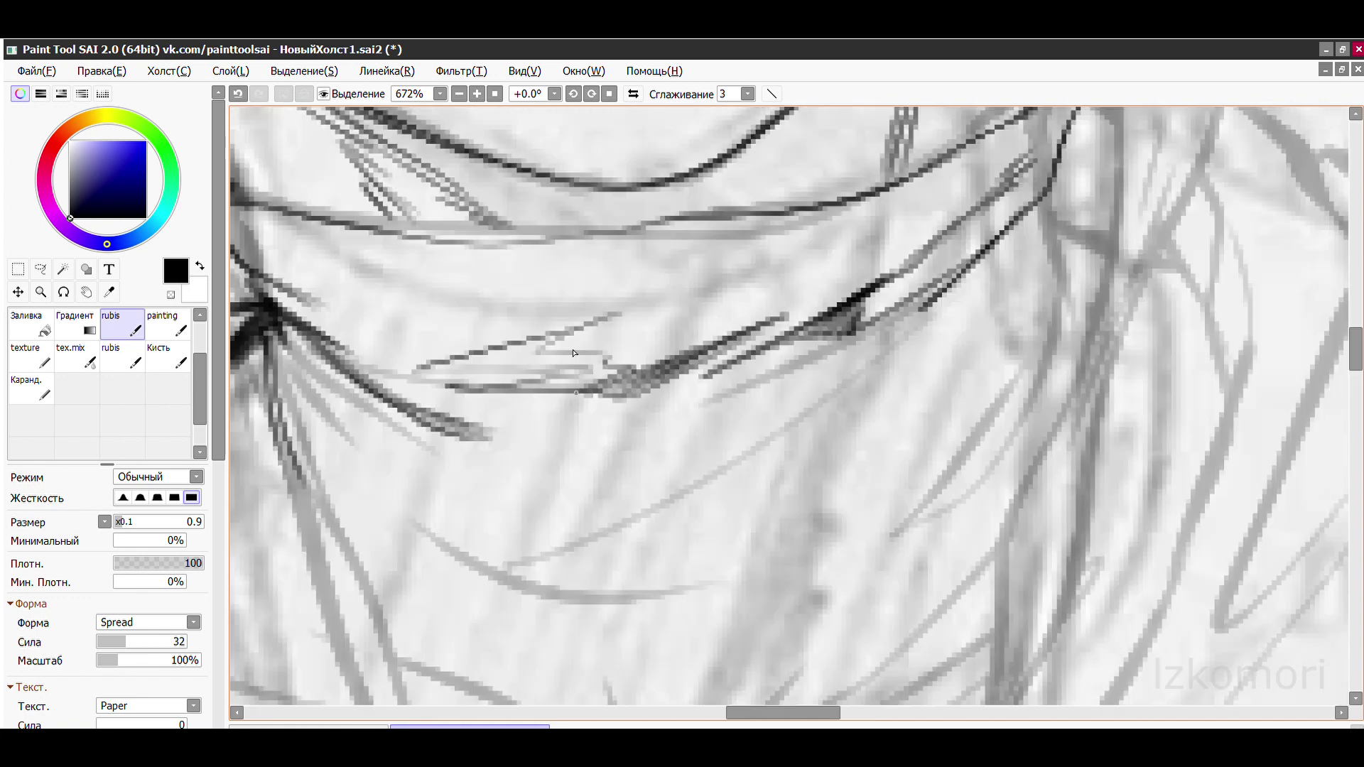
{"action": "scroll", "coordinate": [450, 298], "scroll_direction": "down", "scroll_amount": 3}
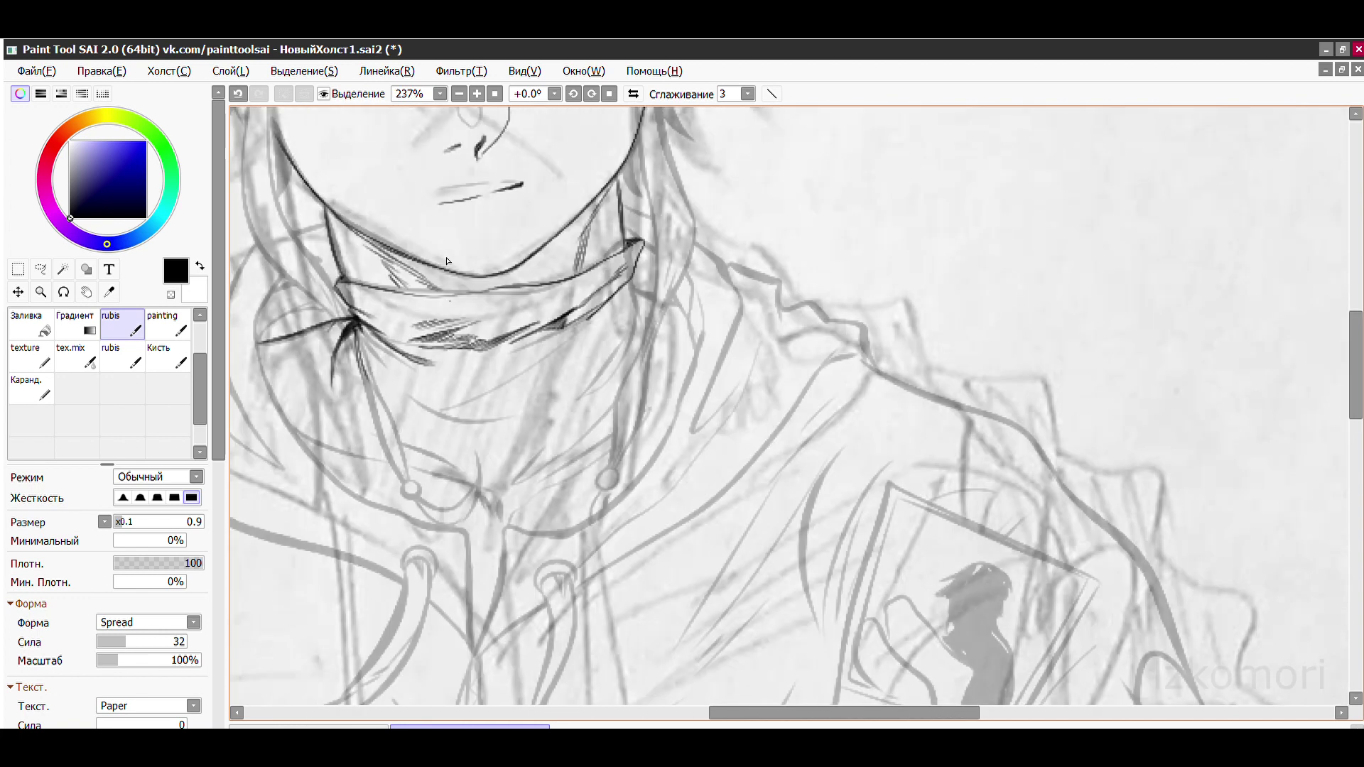
{"action": "scroll", "coordinate": [918, 216], "scroll_direction": "up", "scroll_amount": 3}
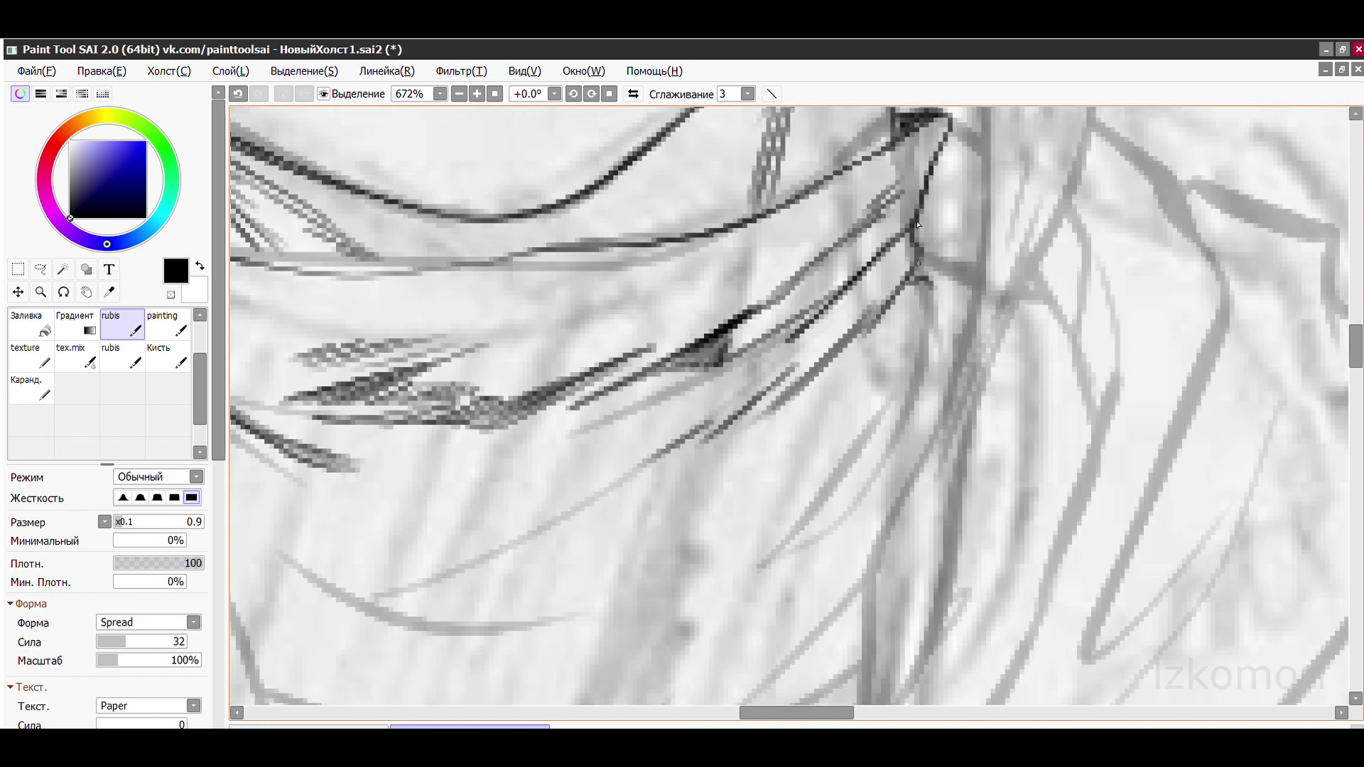
- Ink the short crease extending right of the scarf and the long folds down its right edge
{"action": "scroll", "coordinate": [918, 224], "scroll_direction": "up", "scroll_amount": 1}
{"action": "left_click_drag", "start_coordinate": [756, 373], "coordinate": [945, 426]}
{"action": "scroll", "coordinate": [944, 426], "scroll_direction": "down", "scroll_amount": 3}
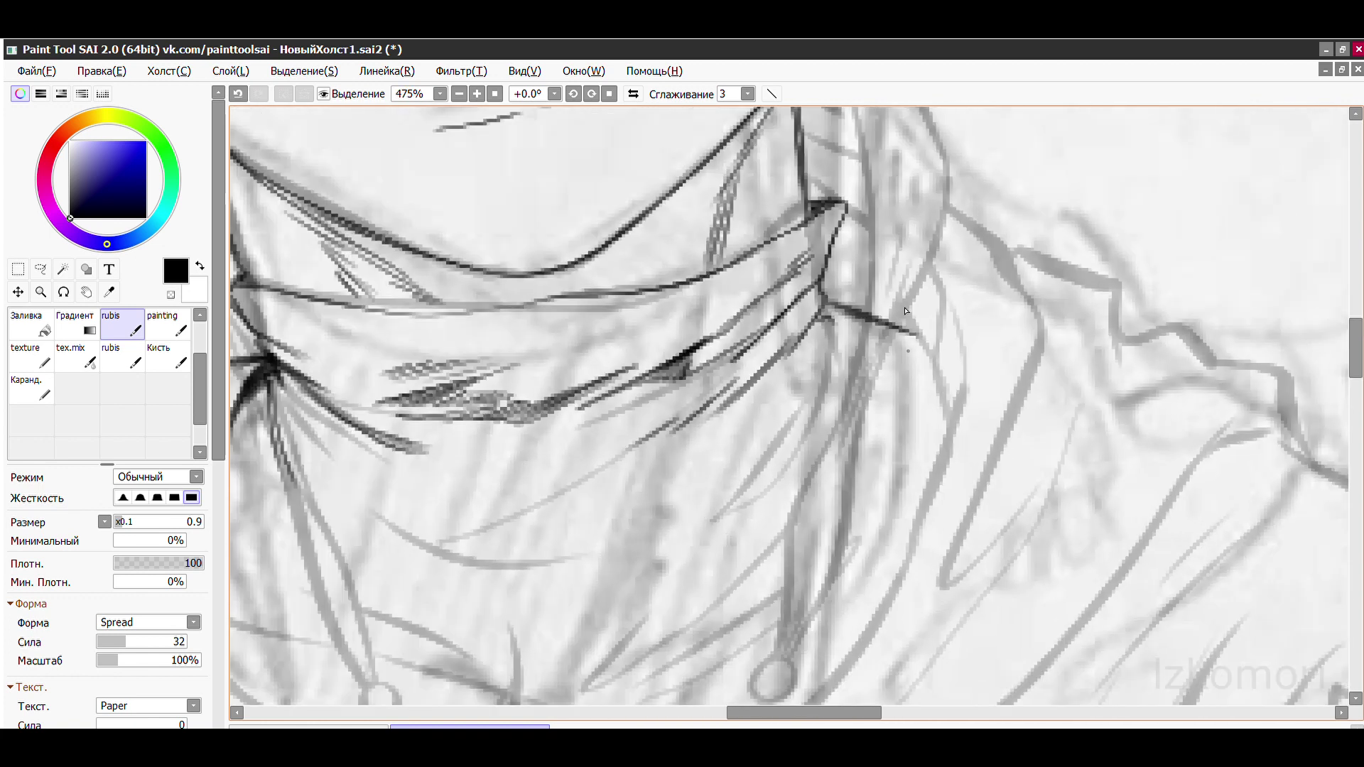
{"action": "left_click_drag", "start_coordinate": [846, 273], "coordinate": [714, 515]}
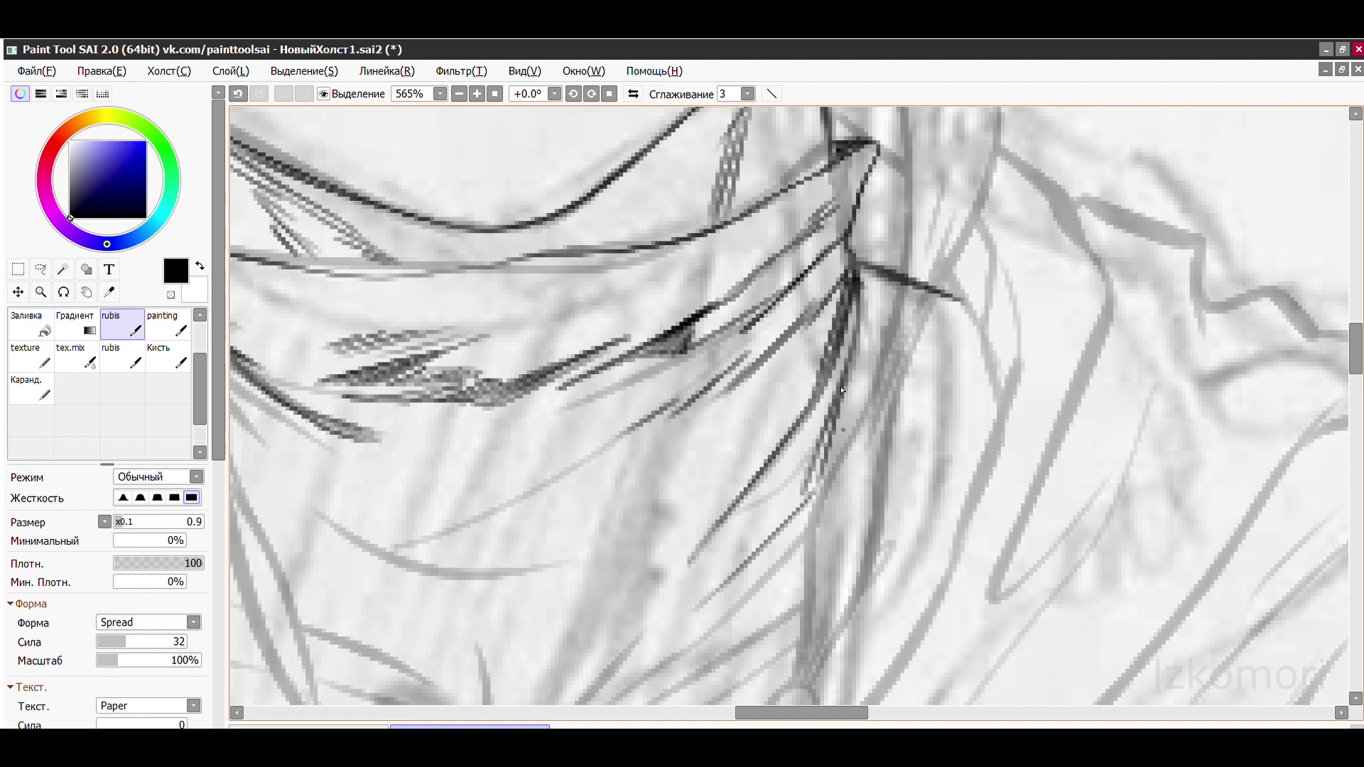
{"action": "scroll", "coordinate": [752, 515], "scroll_direction": "down", "scroll_amount": 3}
{"action": "scroll", "coordinate": [680, 489], "scroll_direction": "up", "scroll_amount": 4}
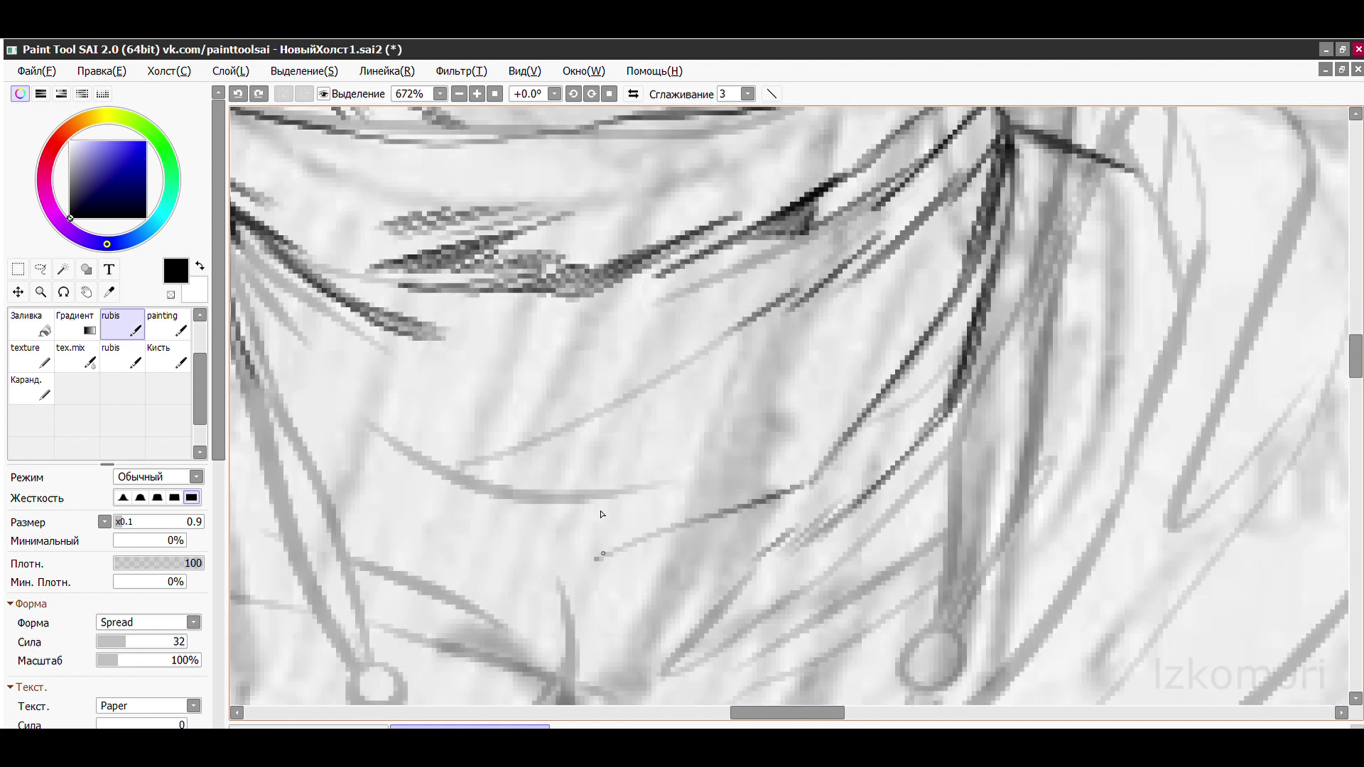
- Ink the deep central fold sweeping down from the scarf's left gathered point and shade along its right side
{"action": "scroll", "coordinate": [616, 390], "scroll_direction": "up", "scroll_amount": 1}
{"action": "mouse_move", "coordinate": [443, 241]}
{"action": "left_mouse_down"}
{"action": "mouse_move", "coordinate": [752, 514]}
{"action": "mouse_move", "coordinate": [643, 486]}
{"action": "left_mouse_up"}
{"action": "left_click_drag", "start_coordinate": [475, 282], "coordinate": [733, 534]}
{"action": "left_click_drag", "start_coordinate": [625, 440], "coordinate": [788, 562]}
{"action": "mouse_move", "coordinate": [654, 469]}
{"action": "left_mouse_down"}
{"action": "mouse_move", "coordinate": [831, 547]}
{"action": "mouse_move", "coordinate": [987, 366]}
{"action": "left_mouse_up"}
{"action": "left_click_drag", "start_coordinate": [711, 511], "coordinate": [838, 448]}
{"action": "mouse_move", "coordinate": [767, 526]}
{"action": "left_mouse_down"}
{"action": "mouse_move", "coordinate": [871, 439]}
{"action": "mouse_move", "coordinate": [852, 452]}
{"action": "left_mouse_up"}
{"action": "left_click_drag", "start_coordinate": [808, 462], "coordinate": [1019, 320]}
{"action": "left_click_drag", "start_coordinate": [881, 366], "coordinate": [1097, 228]}
- Add hatching to the folds in the centre of the scarf
{"action": "scroll", "coordinate": [1098, 228], "scroll_direction": "down", "scroll_amount": 3}
{"action": "scroll", "coordinate": [380, 287], "scroll_direction": "up", "scroll_amount": 3}
{"action": "left_click_drag", "start_coordinate": [380, 287], "coordinate": [596, 410]}
{"action": "mouse_move", "coordinate": [452, 386]}
{"action": "left_mouse_down"}
{"action": "mouse_move", "coordinate": [578, 445]}
{"action": "mouse_move", "coordinate": [667, 342]}
{"action": "left_mouse_up"}
{"action": "left_click_drag", "start_coordinate": [547, 408], "coordinate": [664, 302]}
{"action": "scroll", "coordinate": [608, 326], "scroll_direction": "down", "scroll_amount": 5}
{"action": "scroll", "coordinate": [703, 236], "scroll_direction": "up", "scroll_amount": 3}
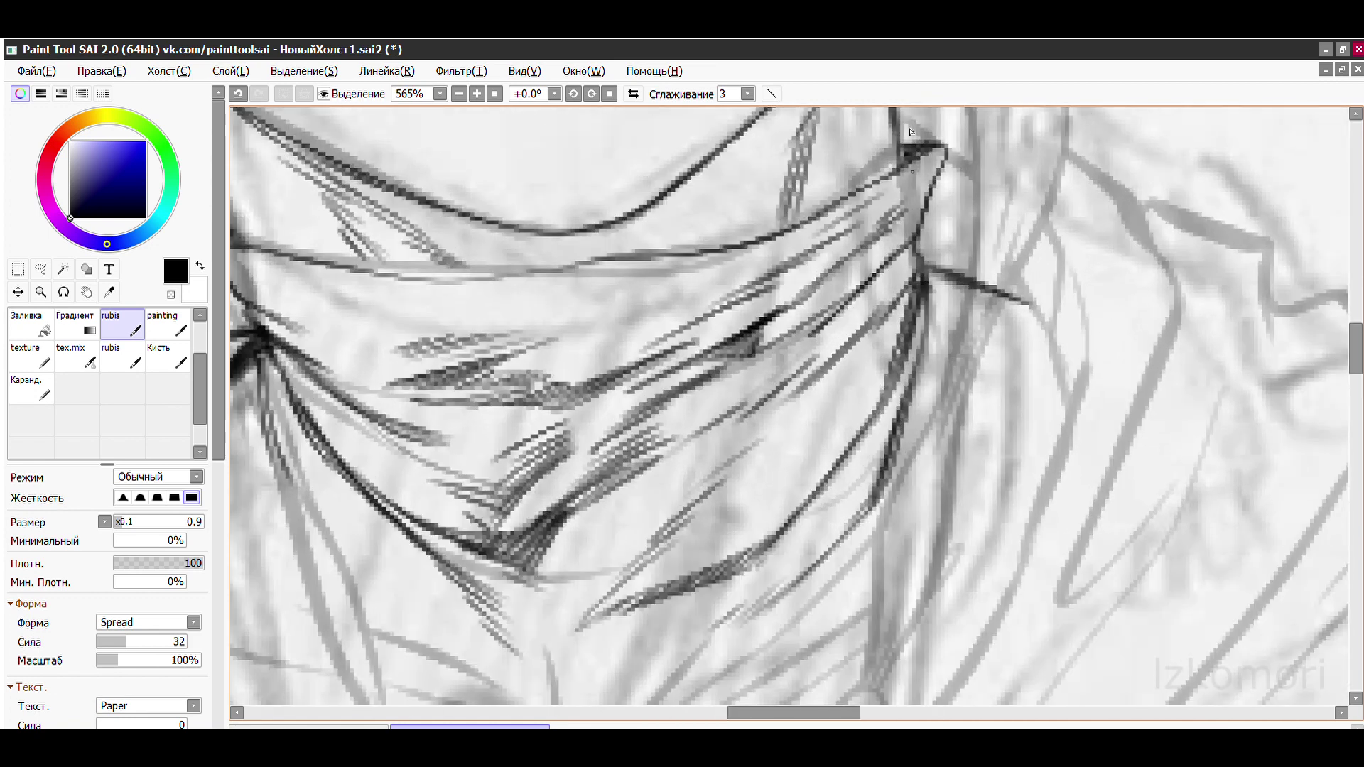
- Add diagonal hatch strokes along the folds on the scarf's right side
{"action": "scroll", "coordinate": [688, 341], "scroll_direction": "up", "scroll_amount": 1}
{"action": "left_click_drag", "start_coordinate": [894, 271], "coordinate": [739, 458]}
{"action": "left_click_drag", "start_coordinate": [777, 401], "coordinate": [635, 516]}
{"action": "scroll", "coordinate": [635, 516], "scroll_direction": "down", "scroll_amount": 3}
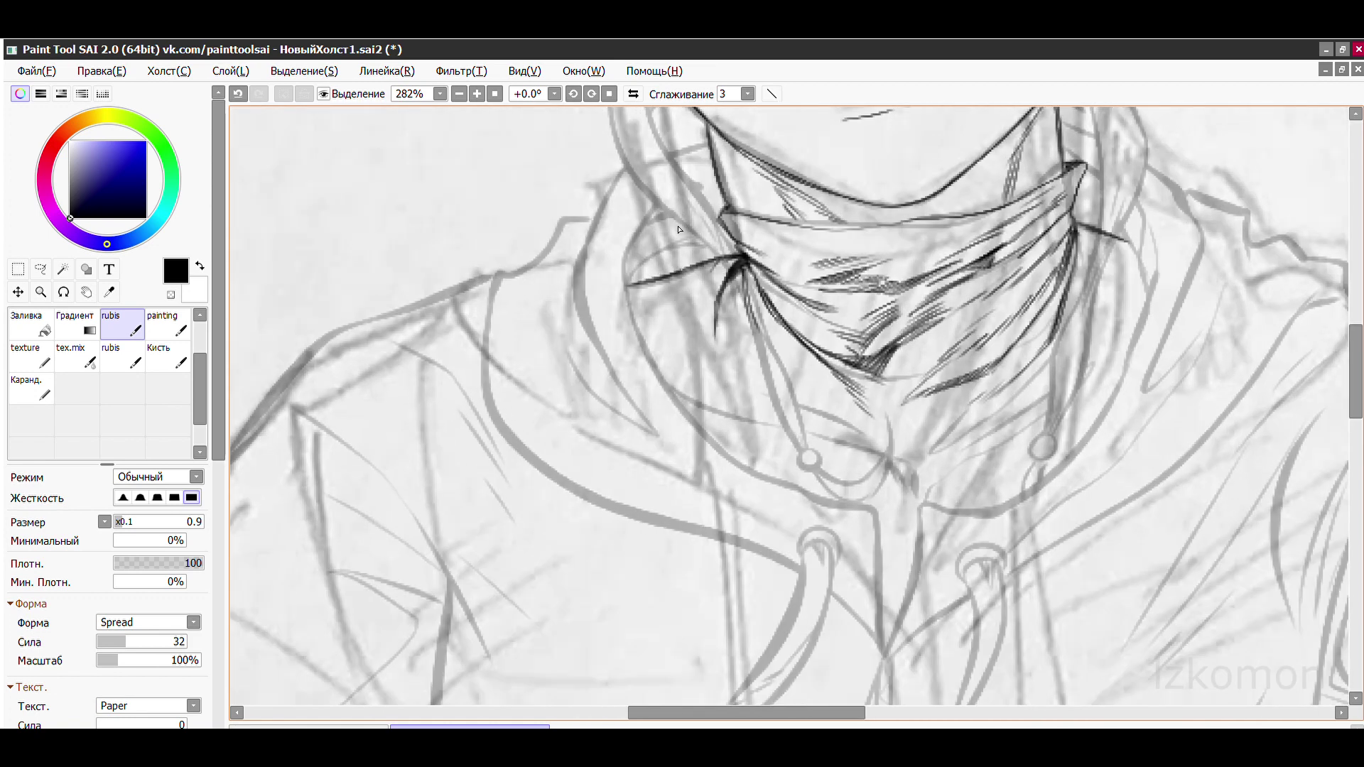
- Hatch the scarf's loose end at the left gathered point and ink the folds fanning down beneath it
{"action": "scroll", "coordinate": [667, 312], "scroll_direction": "up", "scroll_amount": 3}
{"action": "left_click_drag", "start_coordinate": [765, 258], "coordinate": [635, 353]}
{"action": "left_click_drag", "start_coordinate": [680, 288], "coordinate": [791, 300]}
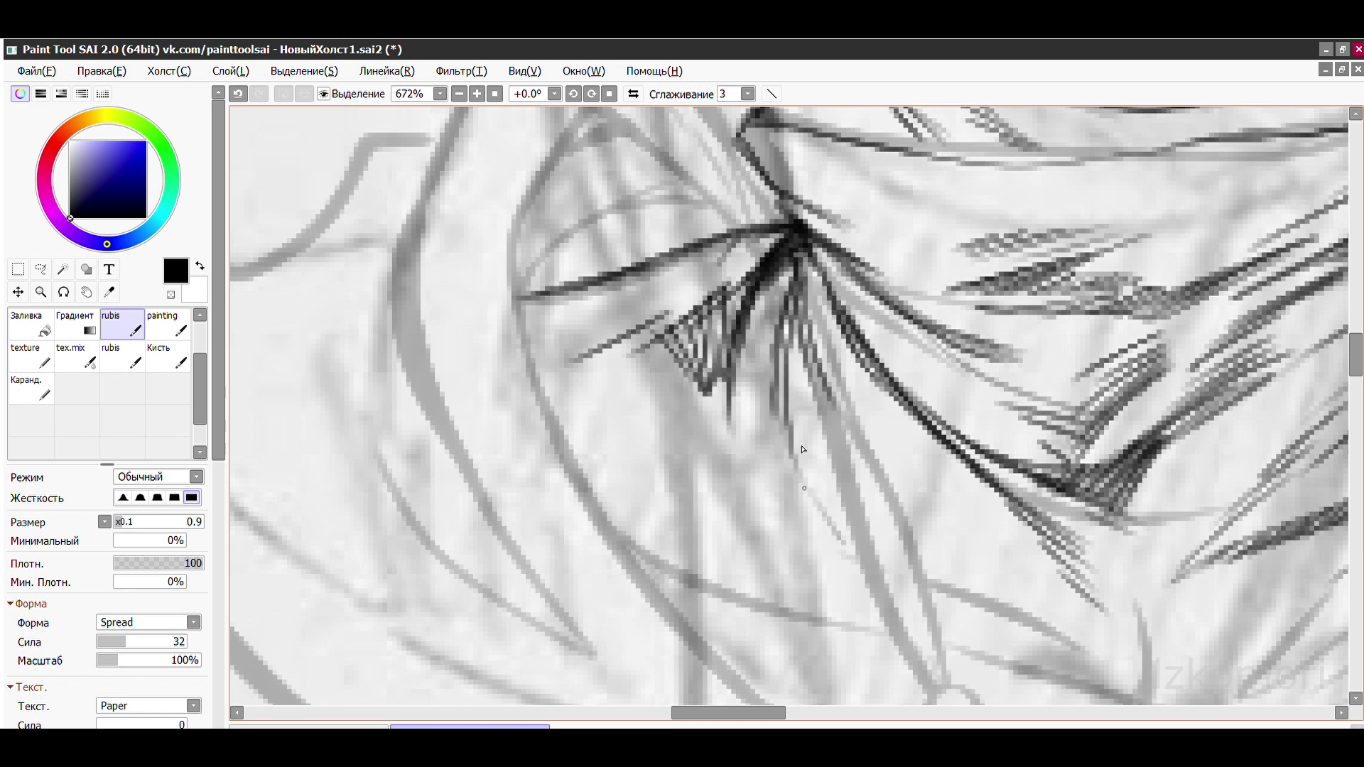
{"action": "left_click_drag", "start_coordinate": [873, 341], "coordinate": [776, 567]}
{"action": "left_click_drag", "start_coordinate": [994, 302], "coordinate": [938, 490]}
{"action": "left_click_drag", "start_coordinate": [1090, 493], "coordinate": [924, 664]}
{"action": "scroll", "coordinate": [801, 466], "scroll_direction": "down", "scroll_amount": 6}
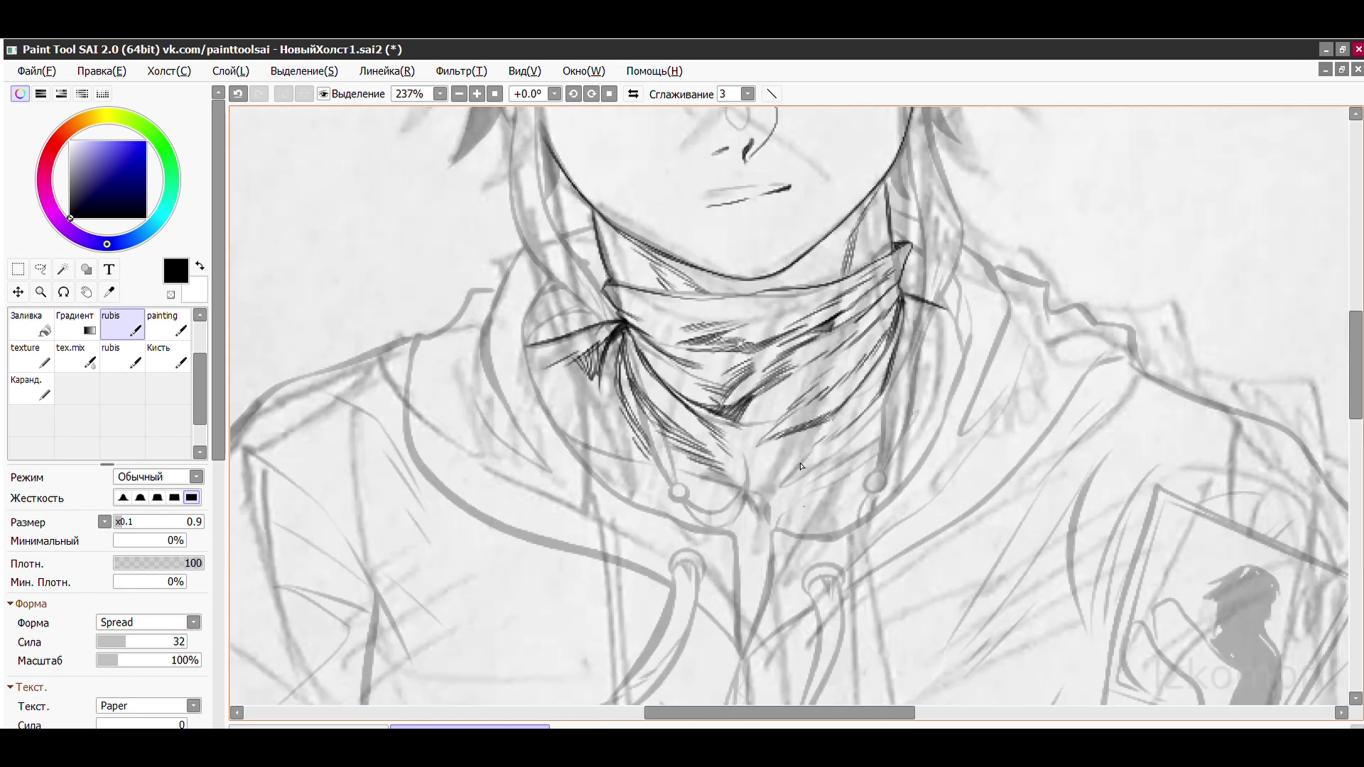
- Ink the scarf's lower V-shaped fold and darken its point with converging hatch strokes
{"action": "scroll", "coordinate": [800, 466], "scroll_direction": "up", "scroll_amount": 4}
{"action": "left_click_drag", "start_coordinate": [412, 298], "coordinate": [527, 394]}
{"action": "key", "text": "ctrl+z"}
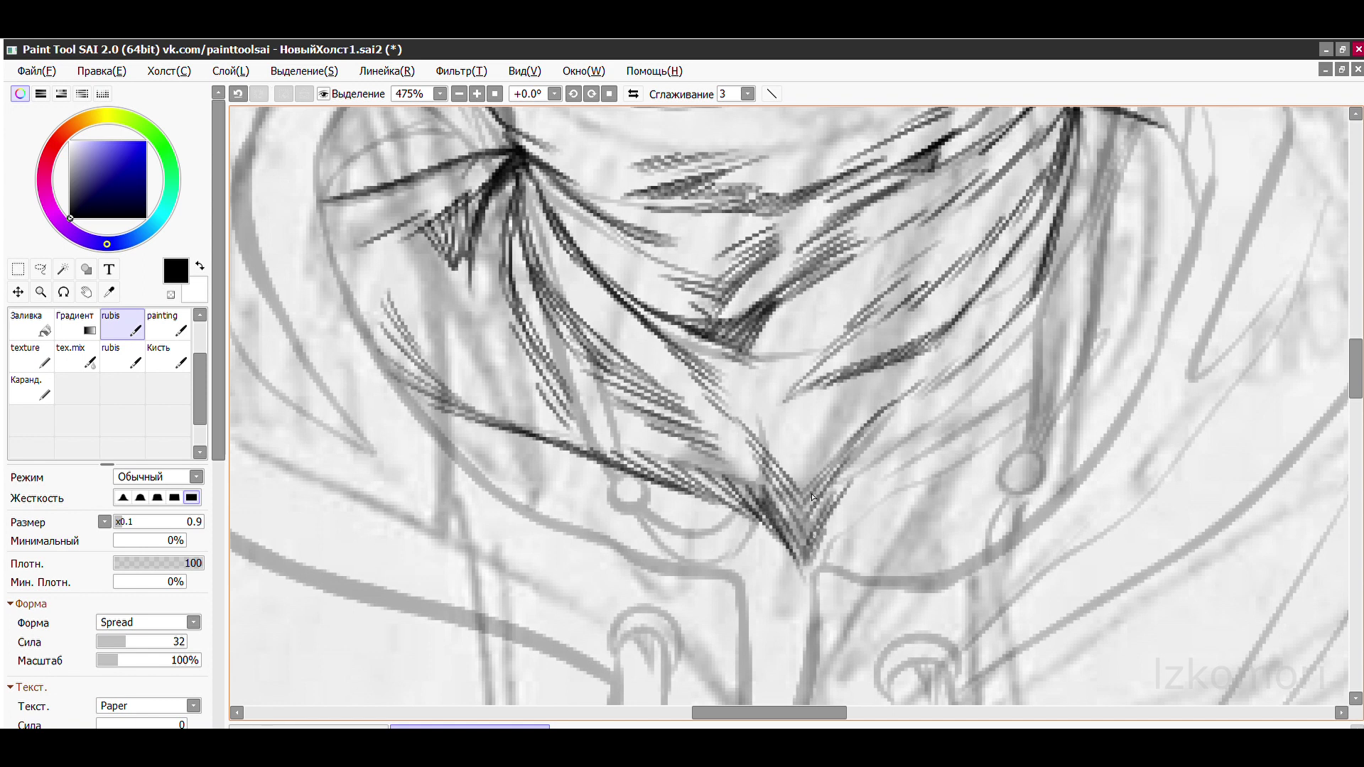
{"action": "scroll", "coordinate": [929, 381], "scroll_direction": "up", "scroll_amount": 3}
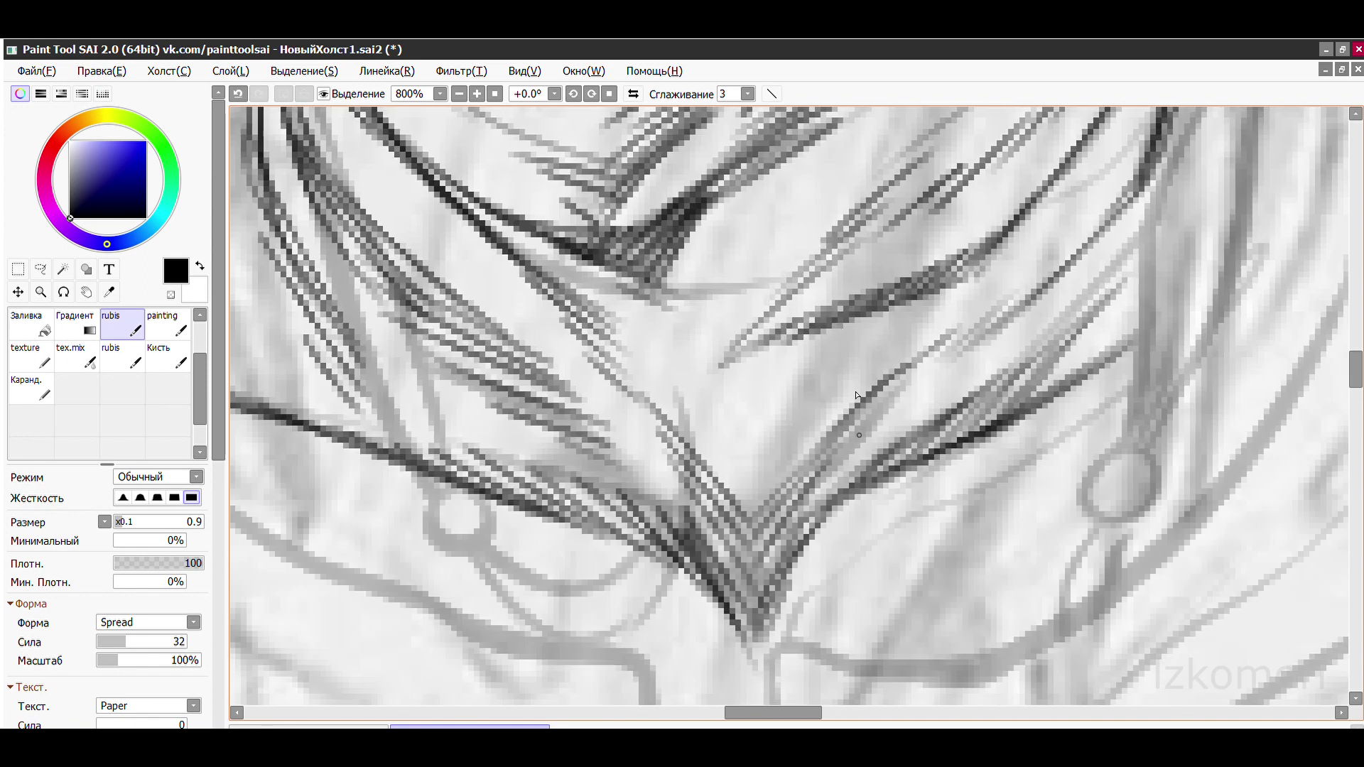
- Hatch the scarf's bottom edges beside the V-shaped point and the narrow gap at the hoodie's neckline
{"action": "scroll", "coordinate": [830, 410], "scroll_direction": "down", "scroll_amount": 5}
{"action": "scroll", "coordinate": [620, 439], "scroll_direction": "up", "scroll_amount": 4}
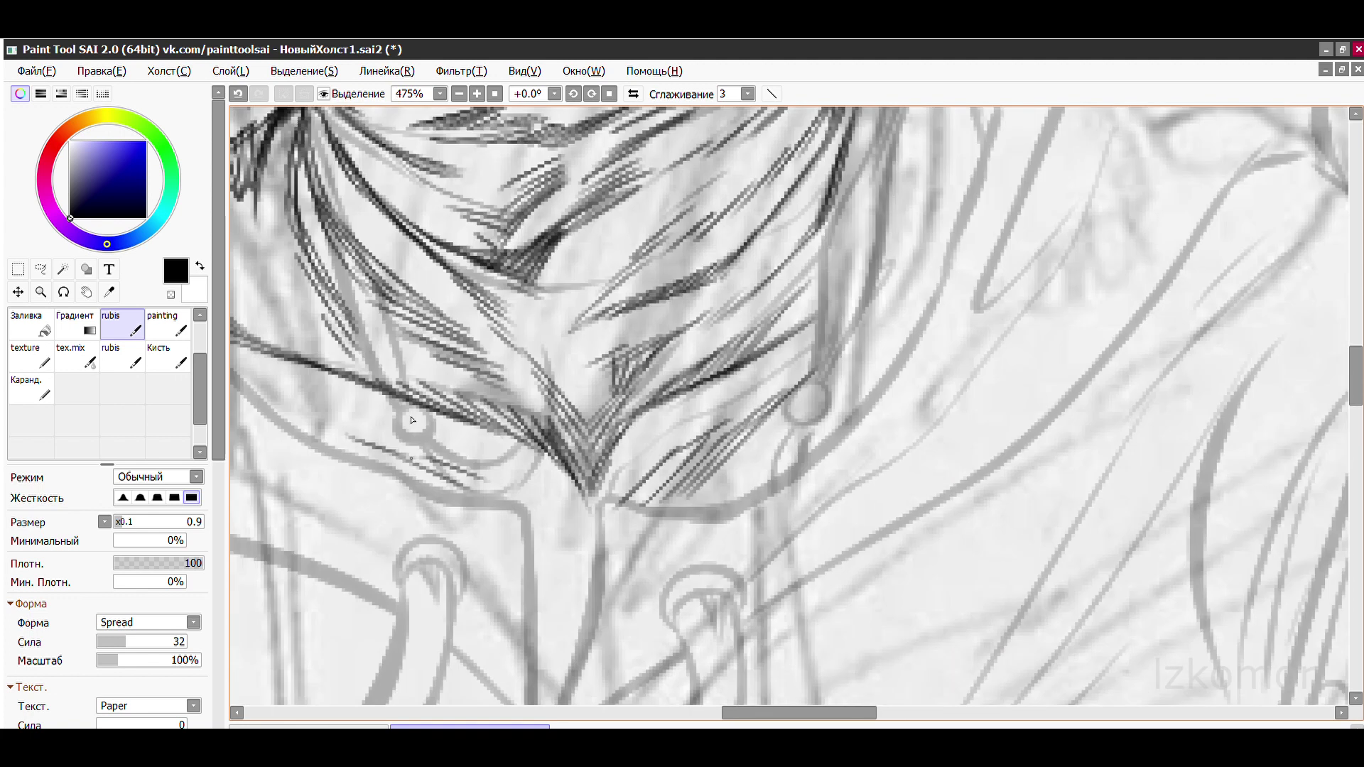
{"action": "scroll", "coordinate": [497, 540], "scroll_direction": "up", "scroll_amount": 2}
{"action": "left_click_drag", "start_coordinate": [620, 308], "coordinate": [643, 526]}
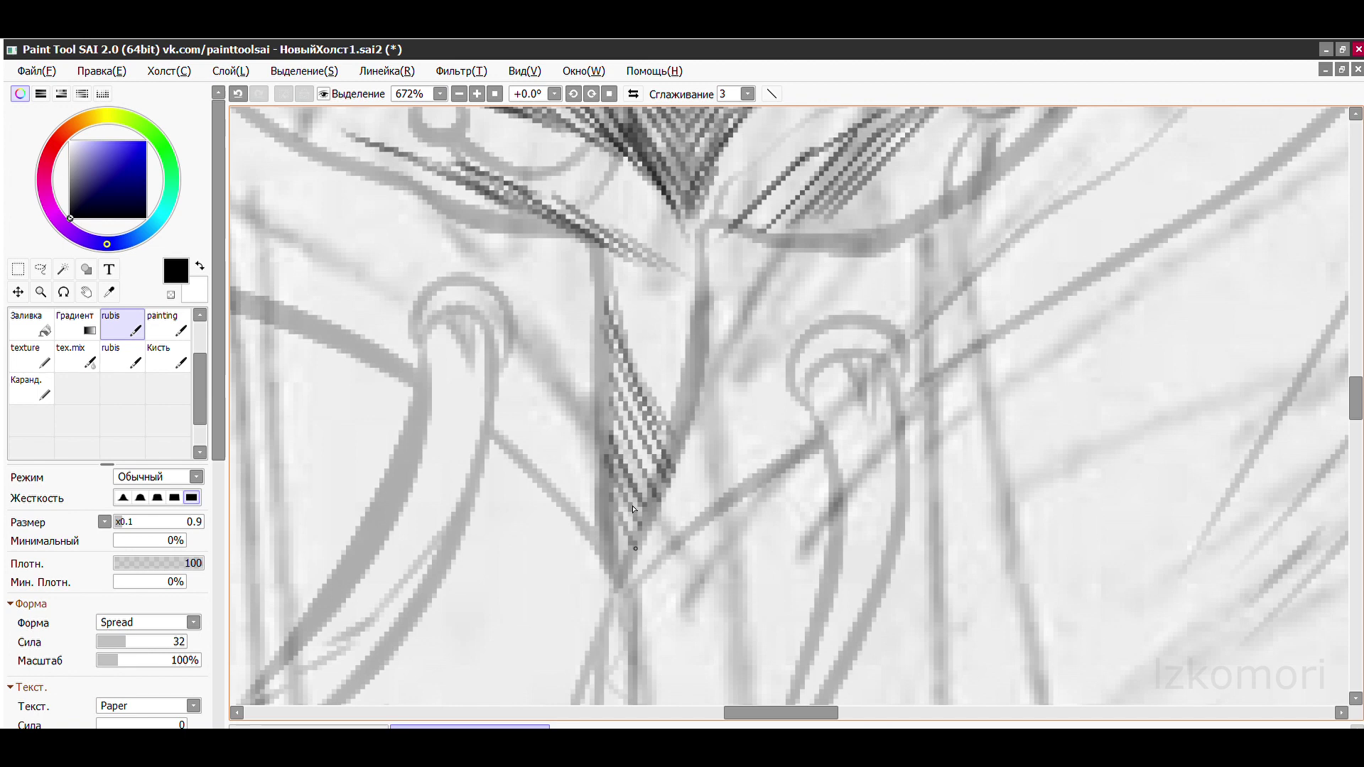
- Hatch the scarf's folds with short diagonal strokes sloping down to the left
{"action": "scroll", "coordinate": [642, 526], "scroll_direction": "down", "scroll_amount": 6}
{"action": "scroll", "coordinate": [540, 398], "scroll_direction": "up", "scroll_amount": 6}
{"action": "left_click_drag", "start_coordinate": [611, 369], "coordinate": [514, 410]}
{"action": "scroll", "coordinate": [514, 410], "scroll_direction": "up", "scroll_amount": 2}
{"action": "left_click_drag", "start_coordinate": [782, 307], "coordinate": [628, 418]}
{"action": "left_click_drag", "start_coordinate": [881, 266], "coordinate": [716, 398]}
{"action": "scroll", "coordinate": [716, 398], "scroll_direction": "down", "scroll_amount": 4}
{"action": "scroll", "coordinate": [577, 311], "scroll_direction": "up", "scroll_amount": 4}
{"action": "left_click_drag", "start_coordinate": [682, 313], "coordinate": [547, 425]}
- Darken the scarf's upper-left creases with fine, nearly horizontal hatch strokes right of the gathered point
{"action": "scroll", "coordinate": [611, 369], "scroll_direction": "up", "scroll_amount": 3}
{"action": "left_click_drag", "start_coordinate": [682, 262], "coordinate": [370, 359]}
{"action": "left_click_drag", "start_coordinate": [700, 302], "coordinate": [433, 423]}
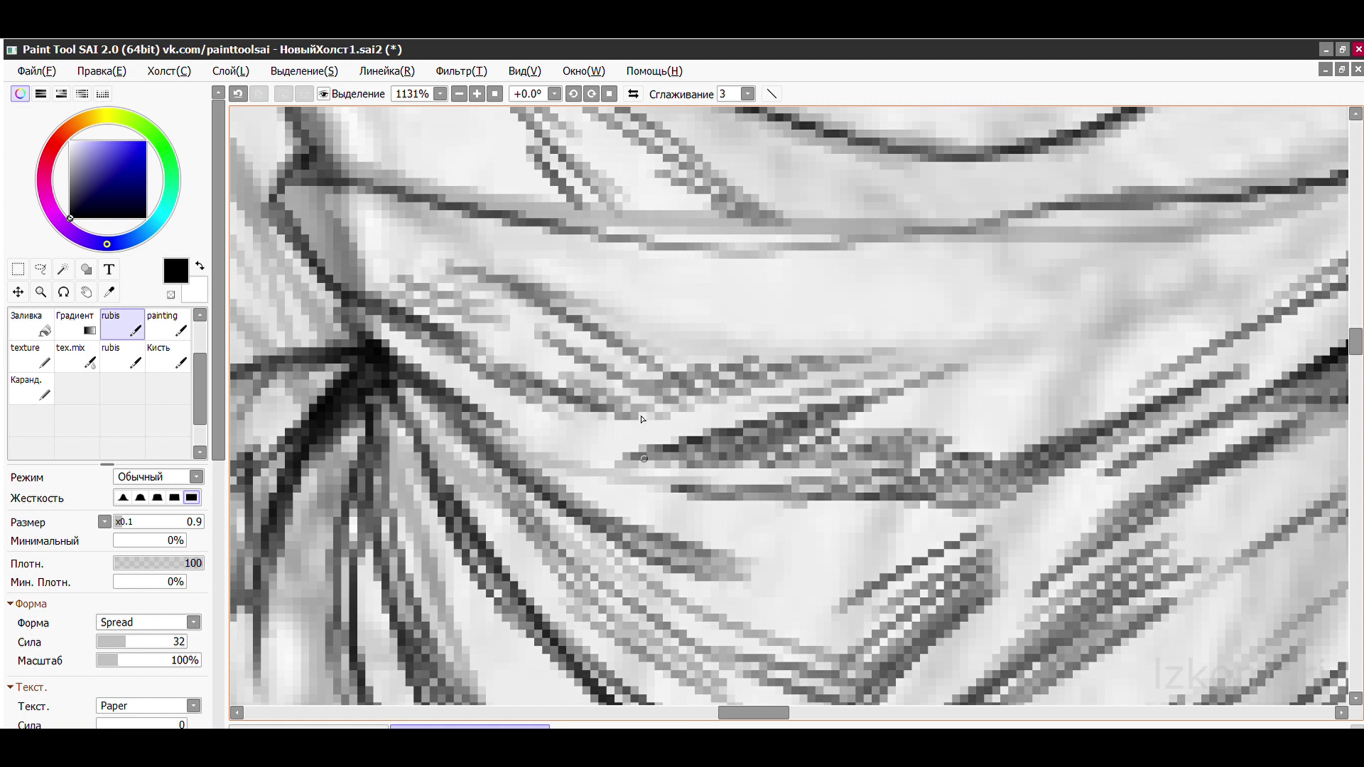
{"action": "scroll", "coordinate": [641, 419], "scroll_direction": "down", "scroll_amount": 5}
{"action": "scroll", "coordinate": [761, 350], "scroll_direction": "up", "scroll_amount": 4}
{"action": "left_click_drag", "start_coordinate": [810, 390], "coordinate": [607, 435]}
{"action": "left_click_drag", "start_coordinate": [916, 312], "coordinate": [625, 419]}
{"action": "scroll", "coordinate": [625, 420], "scroll_direction": "down", "scroll_amount": 4}
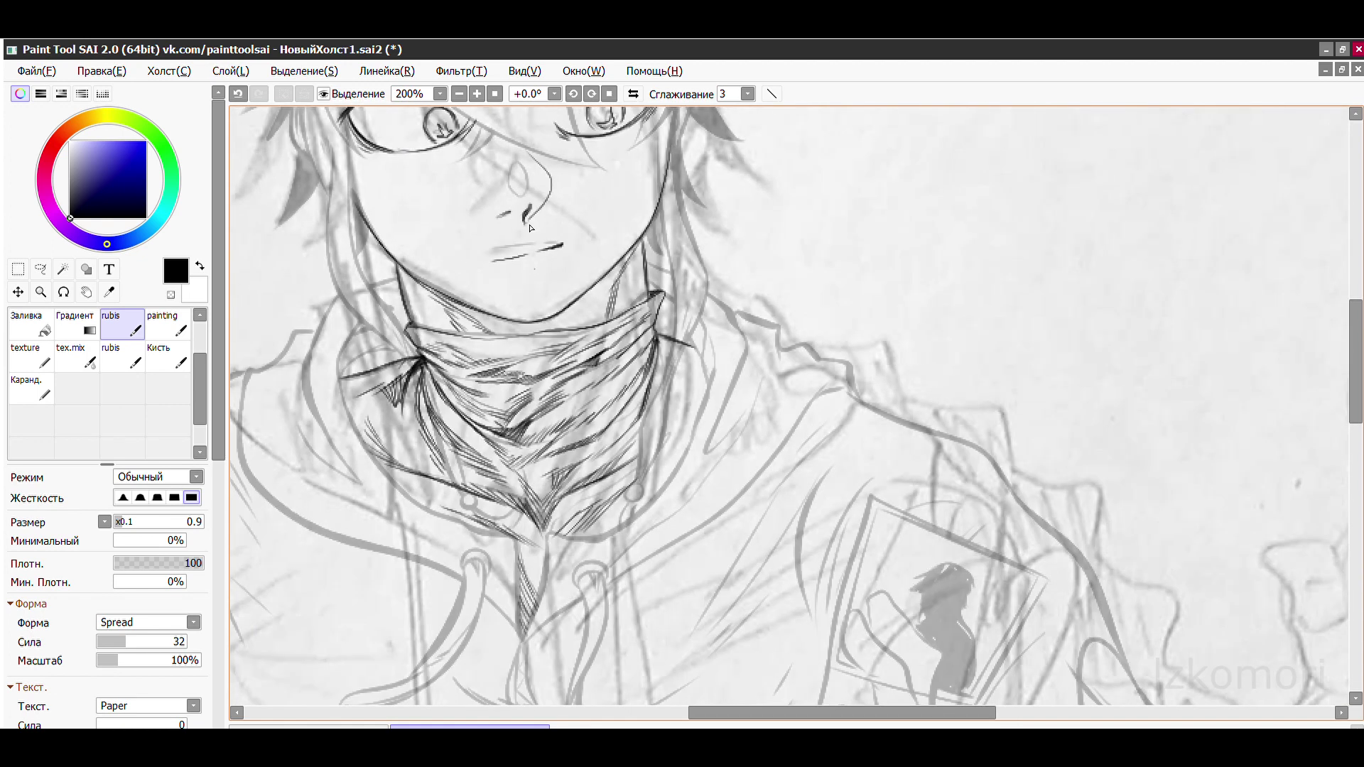
- Add hatching to the neck shadow under the left jaw and ink the hood opening's left inner edge
{"action": "scroll", "coordinate": [670, 313], "scroll_direction": "up", "scroll_amount": 4}
{"action": "scroll", "coordinate": [736, 183], "scroll_direction": "down", "scroll_amount": 3}
{"action": "scroll", "coordinate": [443, 260], "scroll_direction": "up", "scroll_amount": 3}
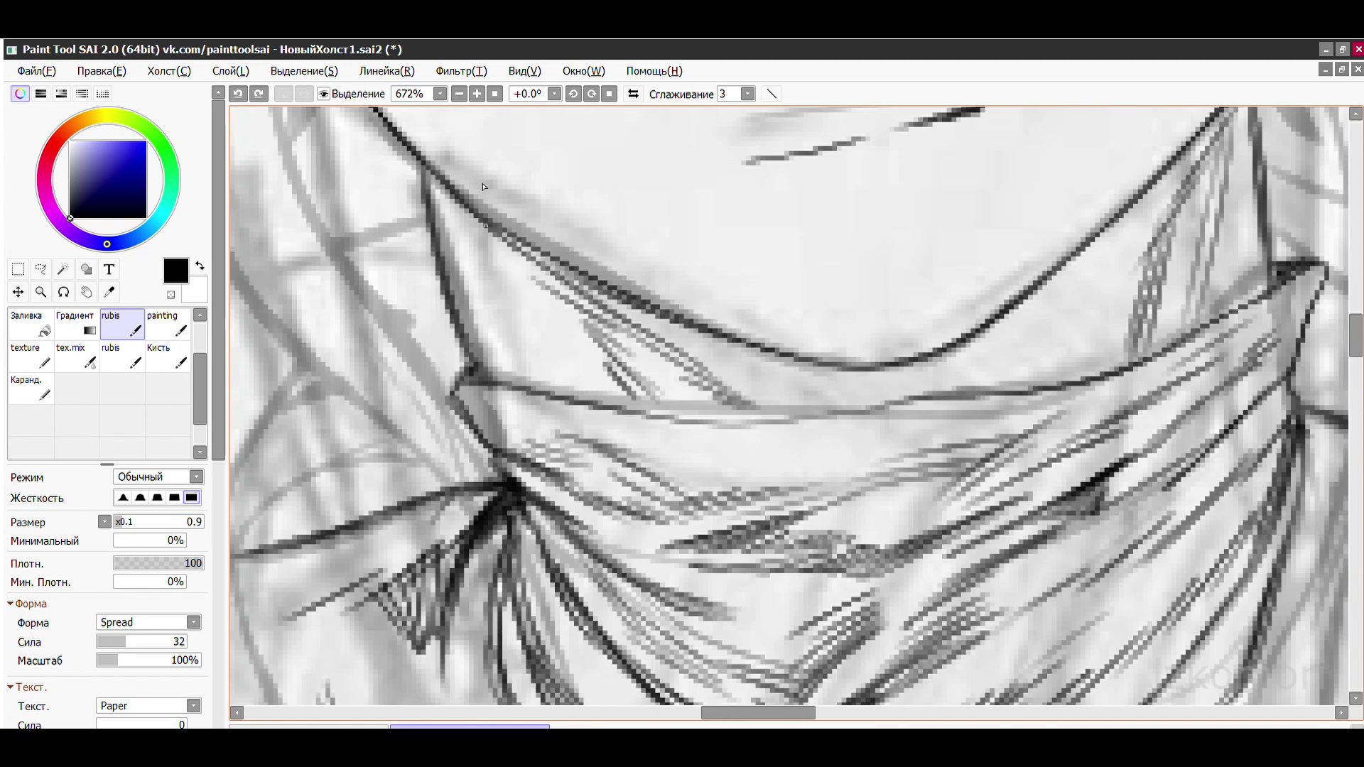
{"action": "left_click_drag", "start_coordinate": [487, 229], "coordinate": [618, 402]}
{"action": "scroll", "coordinate": [483, 187], "scroll_direction": "down", "scroll_amount": 5}
{"action": "scroll", "coordinate": [483, 303], "scroll_direction": "up", "scroll_amount": 4}
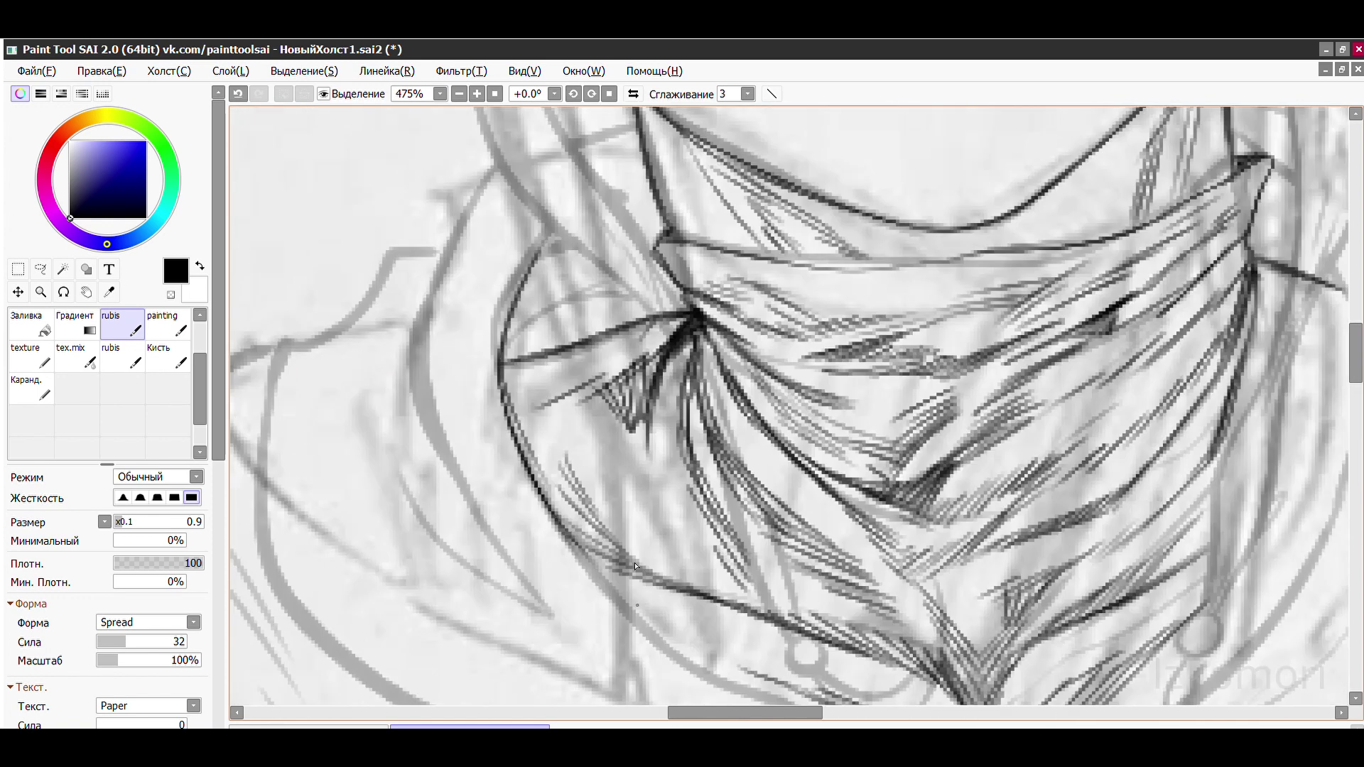
- Ink the hoodie's neckline corner, vertical front edge and curved flap, and outline the left eyelet's outer ring
{"action": "scroll", "coordinate": [636, 566], "scroll_direction": "down", "scroll_amount": 4}
{"action": "scroll", "coordinate": [746, 512], "scroll_direction": "up", "scroll_amount": 5}
{"action": "scroll", "coordinate": [788, 485], "scroll_direction": "down", "scroll_amount": 1}
{"action": "scroll", "coordinate": [788, 485], "scroll_direction": "up", "scroll_amount": 4}
{"action": "mouse_move", "coordinate": [678, 213]}
{"action": "left_mouse_down"}
{"action": "mouse_move", "coordinate": [703, 306]}
{"action": "mouse_move", "coordinate": [717, 610]}
{"action": "mouse_move", "coordinate": [607, 454]}
{"action": "left_mouse_up"}
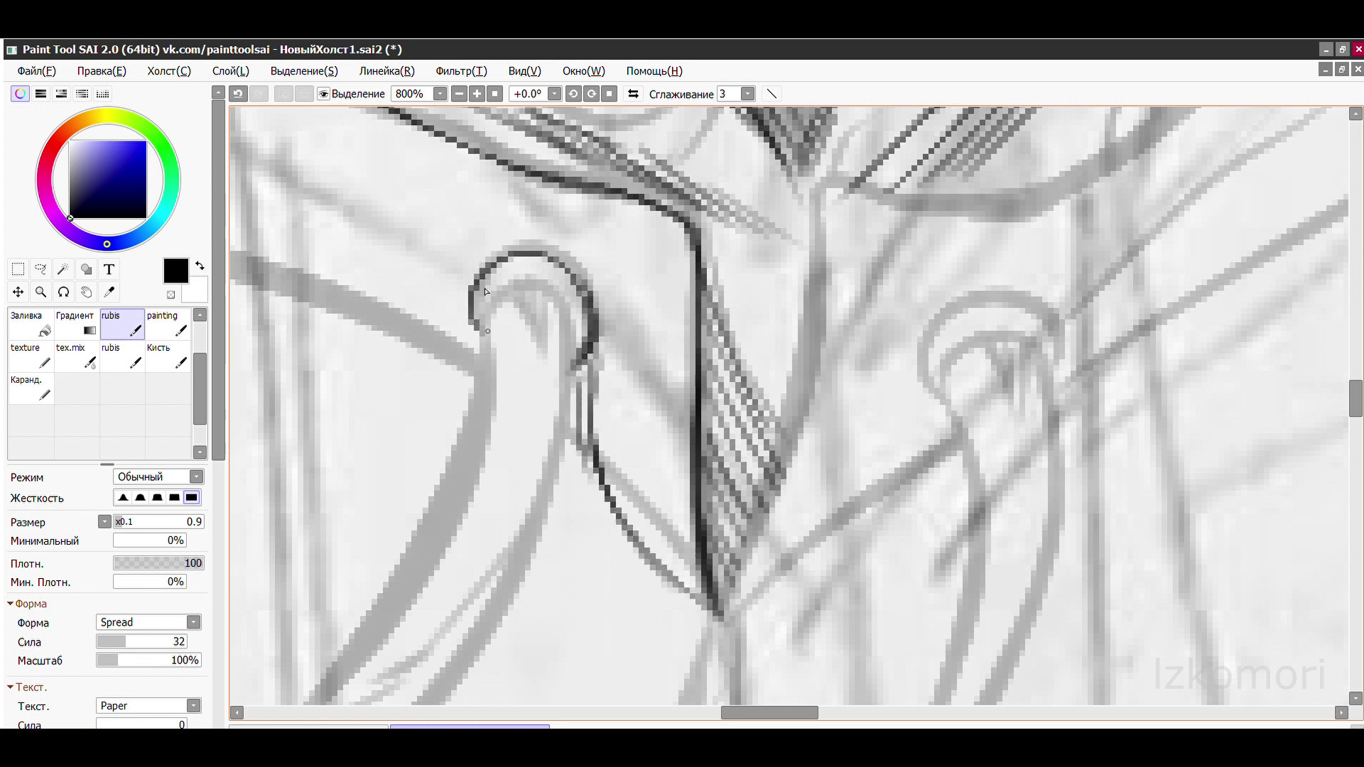
- Ink both sides of the left drawstring from the eyelet down to its first twist
{"action": "scroll", "coordinate": [379, 478], "scroll_direction": "up", "scroll_amount": 2}
{"action": "scroll", "coordinate": [569, 398], "scroll_direction": "down", "scroll_amount": 4}
{"action": "mouse_move", "coordinate": [739, 228]}
{"action": "left_mouse_down"}
{"action": "mouse_move", "coordinate": [711, 387]}
{"action": "mouse_move", "coordinate": [578, 596]}
{"action": "left_mouse_up"}
{"action": "scroll", "coordinate": [748, 336], "scroll_direction": "up", "scroll_amount": 3}
{"action": "left_click_drag", "start_coordinate": [751, 374], "coordinate": [666, 423]}
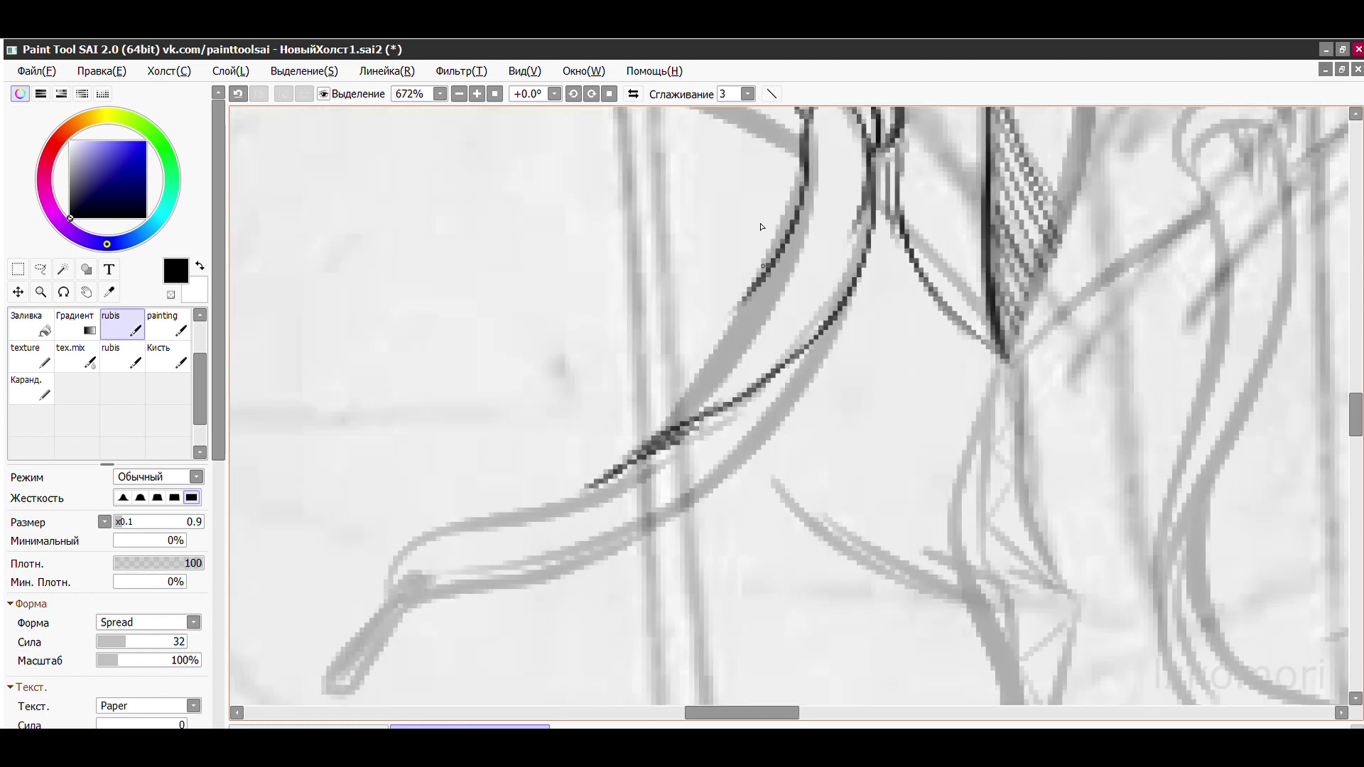
- Ink the left drawstring's lower twist and its edges down to the cord's tip
{"action": "left_click_drag", "start_coordinate": [513, 562], "coordinate": [788, 360]}
{"action": "key", "text": "ctrl+z"}
{"action": "left_click_drag", "start_coordinate": [559, 565], "coordinate": [448, 593]}
{"action": "scroll", "coordinate": [447, 593], "scroll_direction": "down", "scroll_amount": 3}
{"action": "scroll", "coordinate": [608, 386], "scroll_direction": "up", "scroll_amount": 5}
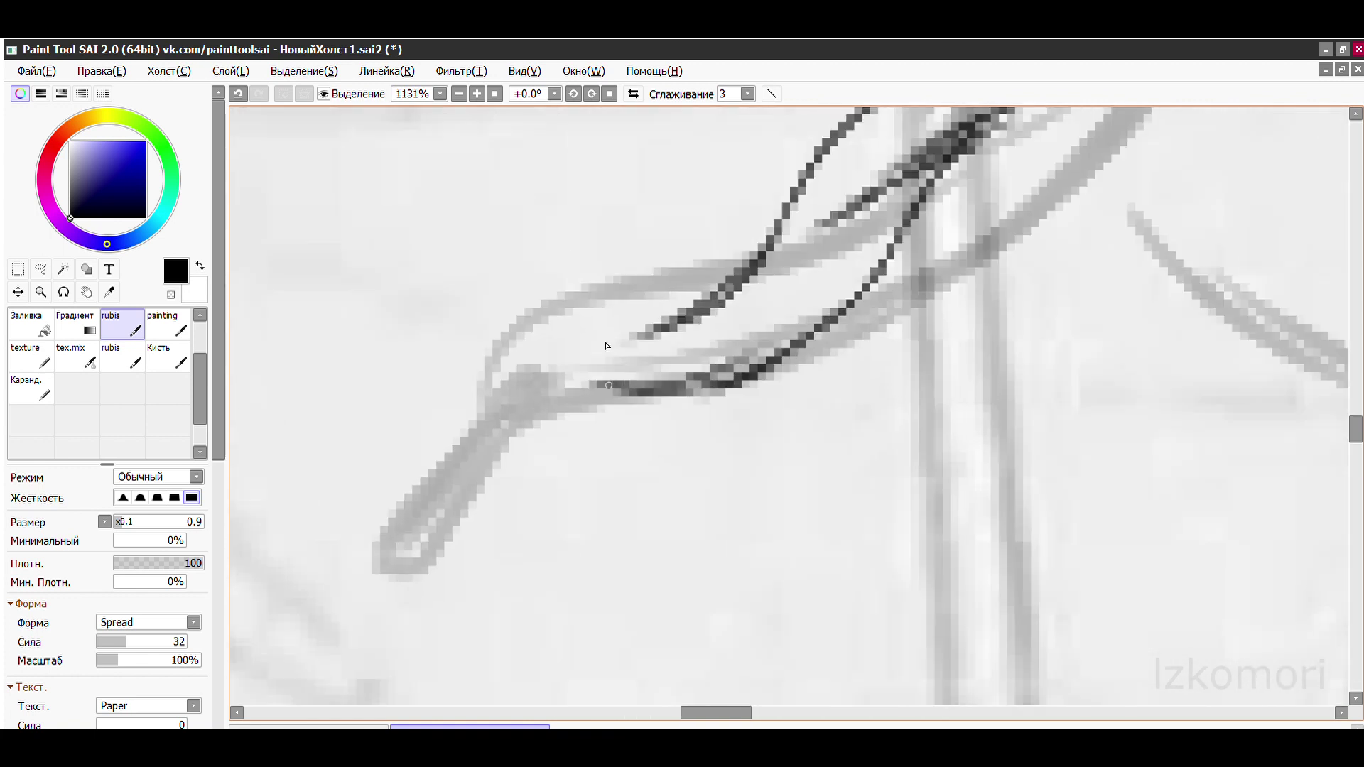
{"action": "left_click_drag", "start_coordinate": [583, 380], "coordinate": [458, 483]}
{"action": "mouse_move", "coordinate": [522, 440]}
{"action": "left_mouse_down"}
{"action": "mouse_move", "coordinate": [741, 311]}
{"action": "mouse_move", "coordinate": [782, 299]}
{"action": "left_mouse_up"}
- Shade the left drawstring with hatch strokes along its twist and inside the eyelet opening
{"action": "scroll", "coordinate": [756, 369], "scroll_direction": "down", "scroll_amount": 2}
{"action": "scroll", "coordinate": [757, 369], "scroll_direction": "up", "scroll_amount": 2}
{"action": "left_click_drag", "start_coordinate": [614, 568], "coordinate": [759, 408]}
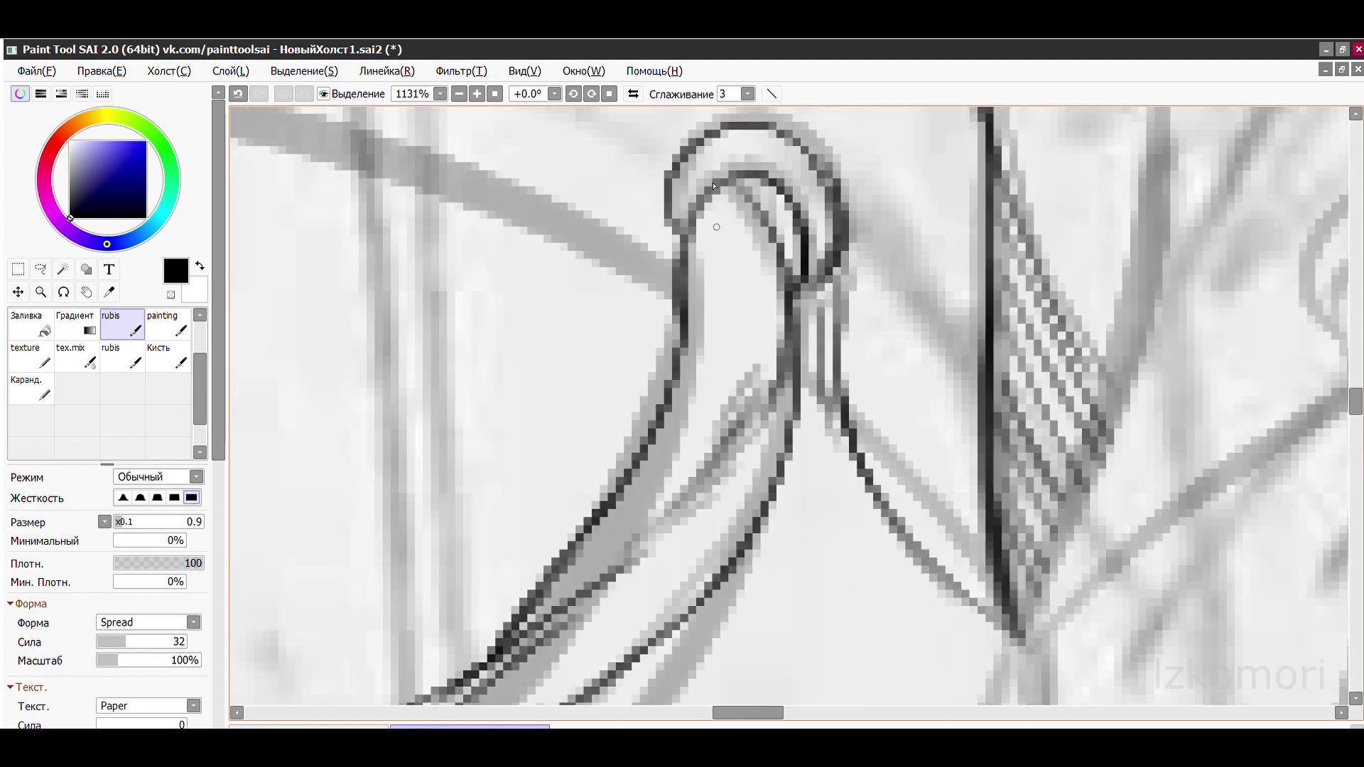
{"action": "left_click_drag", "start_coordinate": [710, 206], "coordinate": [721, 274]}
{"action": "left_click_drag", "start_coordinate": [735, 213], "coordinate": [763, 402]}
{"action": "left_click_drag", "start_coordinate": [738, 181], "coordinate": [735, 210]}
{"action": "left_click_drag", "start_coordinate": [708, 165], "coordinate": [667, 226]}
{"action": "scroll", "coordinate": [668, 226], "scroll_direction": "down", "scroll_amount": 3}
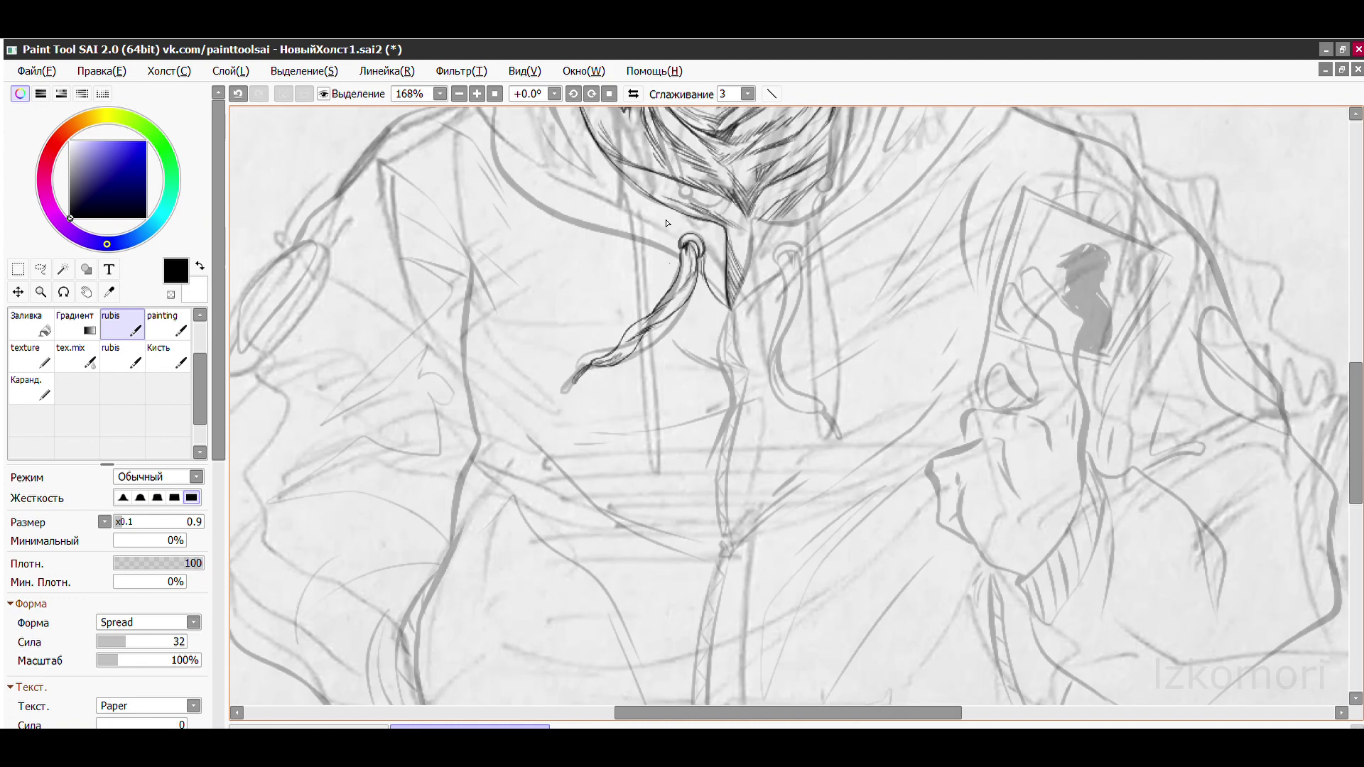
- Hatch a small shadow on the hoodie between the left eyelet and the vertical front edge
{"action": "scroll", "coordinate": [621, 275], "scroll_direction": "up", "scroll_amount": 3}
{"action": "left_click_drag", "start_coordinate": [564, 327], "coordinate": [611, 515]}
{"action": "left_click_drag", "start_coordinate": [611, 373], "coordinate": [650, 547]}
{"action": "left_click_drag", "start_coordinate": [664, 448], "coordinate": [657, 568]}
{"action": "scroll", "coordinate": [657, 497], "scroll_direction": "down", "scroll_amount": 3}
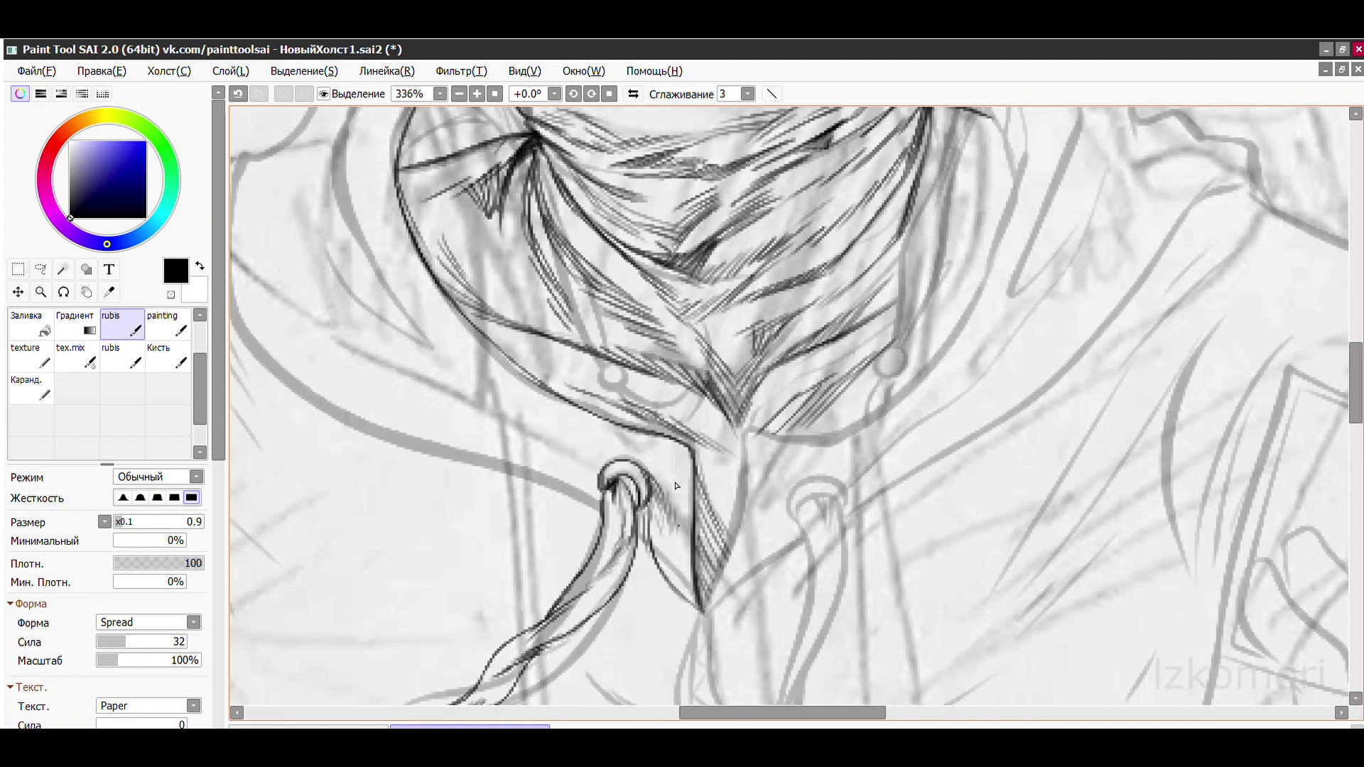
- Hatch the hood's dark interior above the scarf's left gathered point with curved diagonal strokes
{"action": "scroll", "coordinate": [755, 228], "scroll_direction": "up", "scroll_amount": 3}
{"action": "left_click_drag", "start_coordinate": [643, 362], "coordinate": [909, 150]}
{"action": "left_click_drag", "start_coordinate": [639, 529], "coordinate": [952, 256]}
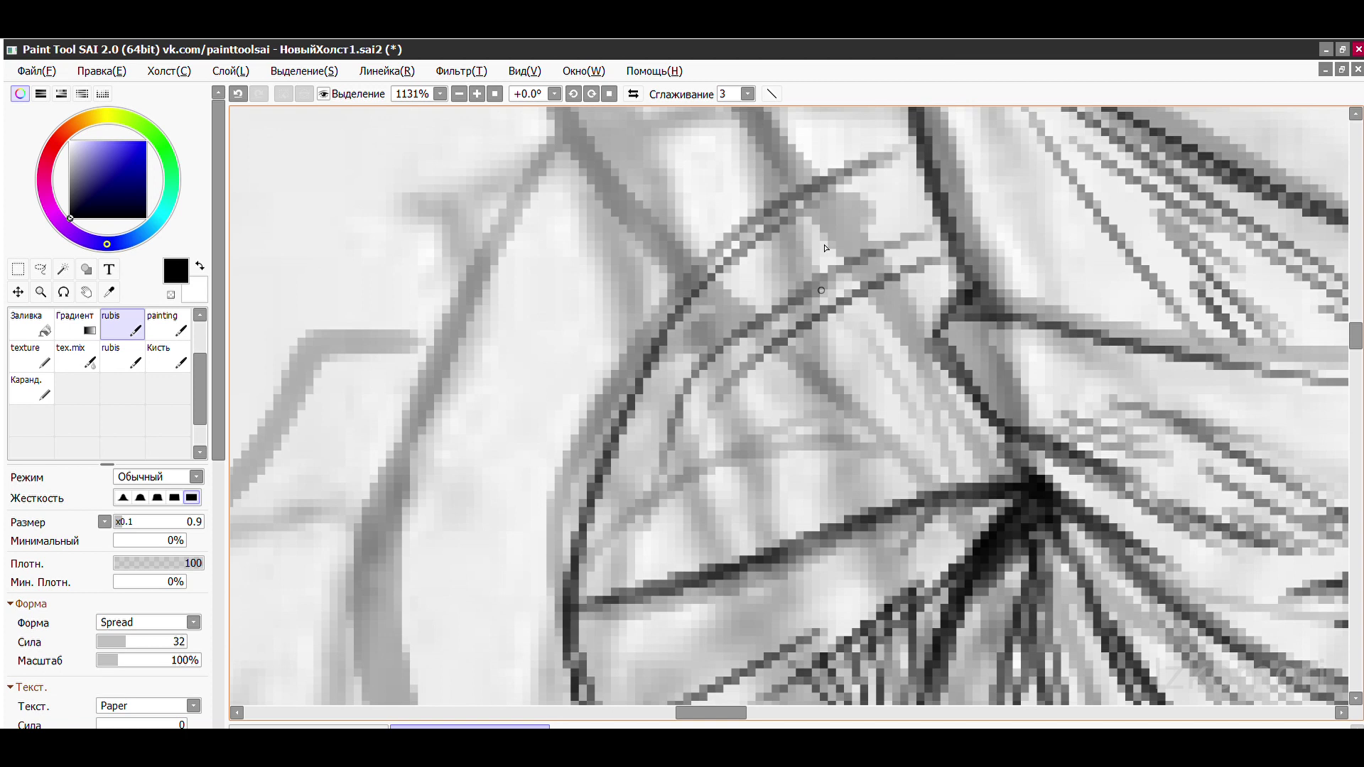
{"action": "left_click_drag", "start_coordinate": [629, 561], "coordinate": [948, 306]}
{"action": "left_click_drag", "start_coordinate": [681, 529], "coordinate": [963, 370]}
{"action": "left_click_drag", "start_coordinate": [845, 469], "coordinate": [1002, 387]}
{"action": "left_click_drag", "start_coordinate": [934, 490], "coordinate": [1019, 426]}
{"action": "left_click_drag", "start_coordinate": [757, 420], "coordinate": [962, 292]}
{"action": "left_click_drag", "start_coordinate": [782, 383], "coordinate": [951, 259]}
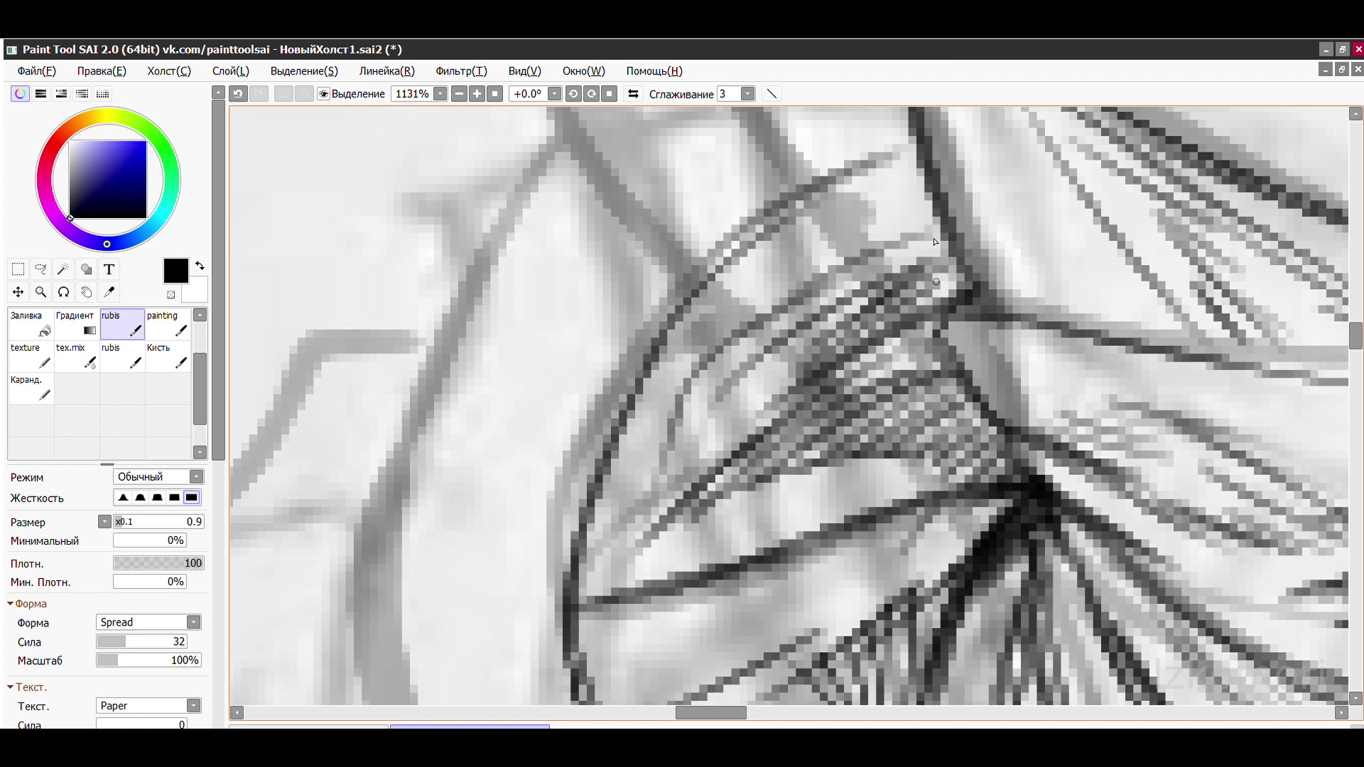
- Fill the rest of the hood's left interior with denser hatching up to the neck line and the scarf's loose end
{"action": "left_click_drag", "start_coordinate": [650, 433], "coordinate": [938, 238]}
{"action": "left_click_drag", "start_coordinate": [642, 448], "coordinate": [909, 162]}
{"action": "left_click_drag", "start_coordinate": [807, 297], "coordinate": [914, 162]}
{"action": "left_click_drag", "start_coordinate": [901, 249], "coordinate": [937, 202]}
{"action": "left_click_drag", "start_coordinate": [936, 128], "coordinate": [892, 284]}
{"action": "scroll", "coordinate": [895, 284], "scroll_direction": "down", "scroll_amount": 3}
{"action": "scroll", "coordinate": [675, 356], "scroll_direction": "up", "scroll_amount": 2}
{"action": "mouse_move", "coordinate": [601, 469]}
{"action": "left_mouse_down"}
{"action": "mouse_move", "coordinate": [700, 305]}
{"action": "mouse_move", "coordinate": [679, 299]}
{"action": "left_mouse_up"}
{"action": "left_click_drag", "start_coordinate": [590, 526], "coordinate": [707, 387]}
{"action": "mouse_move", "coordinate": [640, 493]}
{"action": "left_mouse_down"}
{"action": "mouse_move", "coordinate": [796, 402]}
{"action": "mouse_move", "coordinate": [888, 373]}
{"action": "left_mouse_up"}
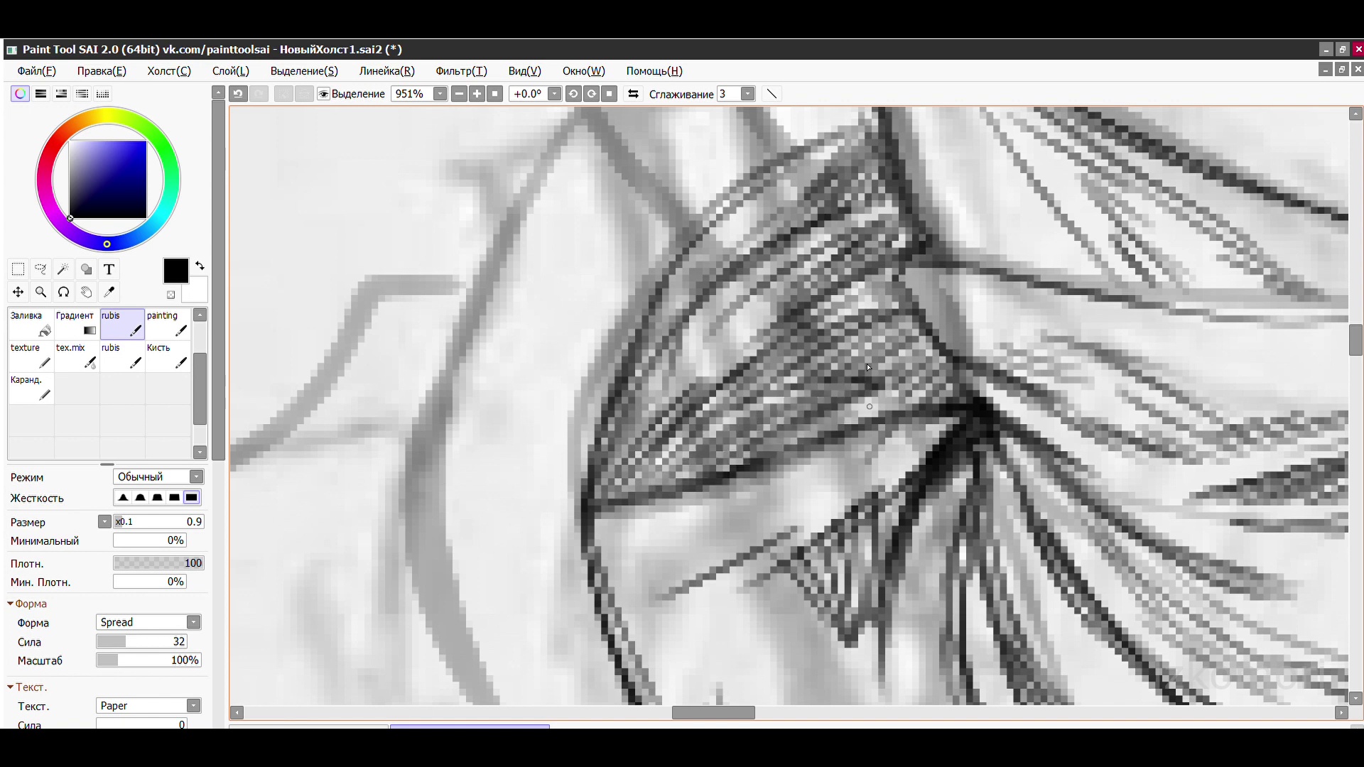
{"action": "left_click_drag", "start_coordinate": [778, 458], "coordinate": [898, 398]}
- Ink the hood's curved left rim outside the hatched interior and thicken it with parallel strokes
{"action": "scroll", "coordinate": [853, 426], "scroll_direction": "down", "scroll_amount": 3}
{"action": "scroll", "coordinate": [784, 196], "scroll_direction": "up", "scroll_amount": 2}
{"action": "left_click_drag", "start_coordinate": [562, 526], "coordinate": [778, 238]}
{"action": "left_click_drag", "start_coordinate": [558, 586], "coordinate": [664, 309]}
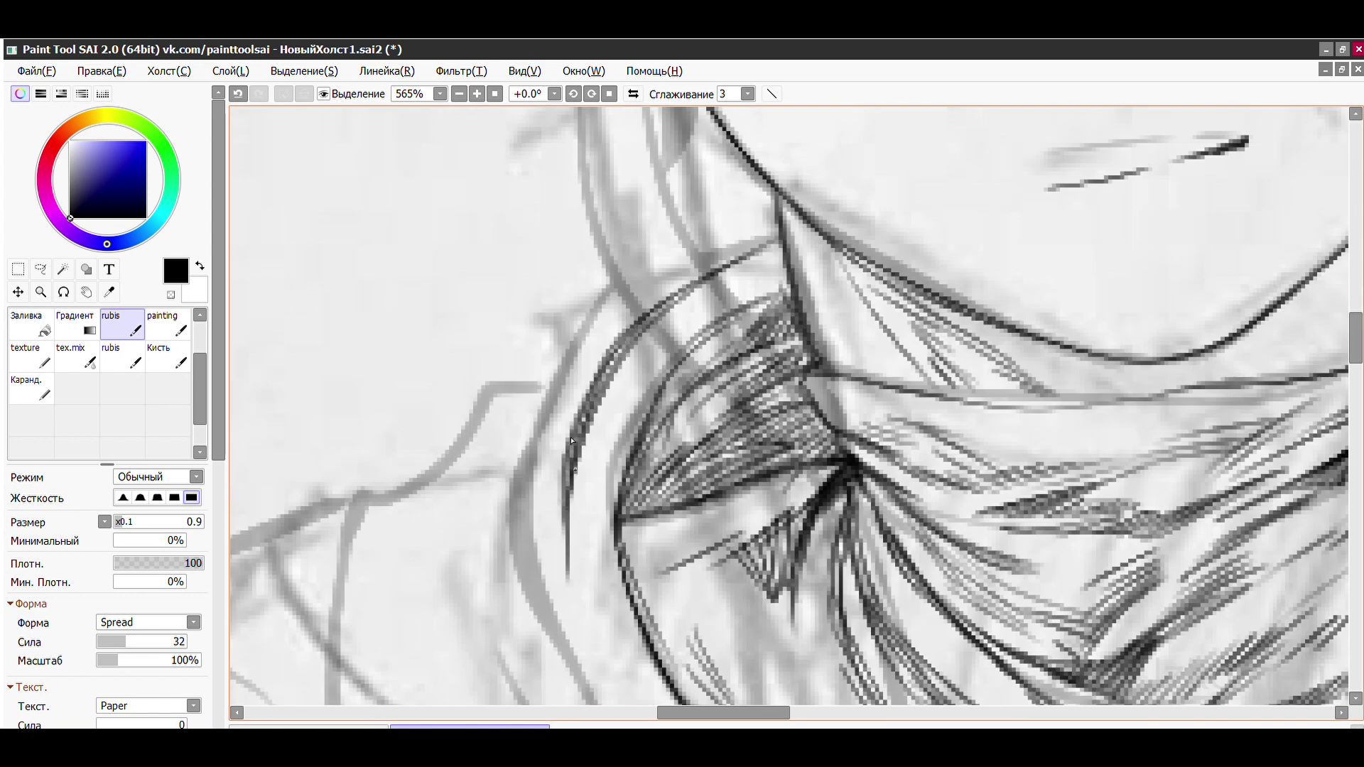
{"action": "left_click_drag", "start_coordinate": [569, 503], "coordinate": [586, 433]}
{"action": "left_click_drag", "start_coordinate": [586, 433], "coordinate": [647, 245]}
{"action": "left_click_drag", "start_coordinate": [760, 643], "coordinate": [601, 309]}
- Ink the long lower-left hood fold down toward the eyelet and hatch along it
{"action": "scroll", "coordinate": [598, 291], "scroll_direction": "down", "scroll_amount": 1}
{"action": "left_click_drag", "start_coordinate": [522, 189], "coordinate": [672, 487]}
{"action": "left_click_drag", "start_coordinate": [558, 397], "coordinate": [714, 526]}
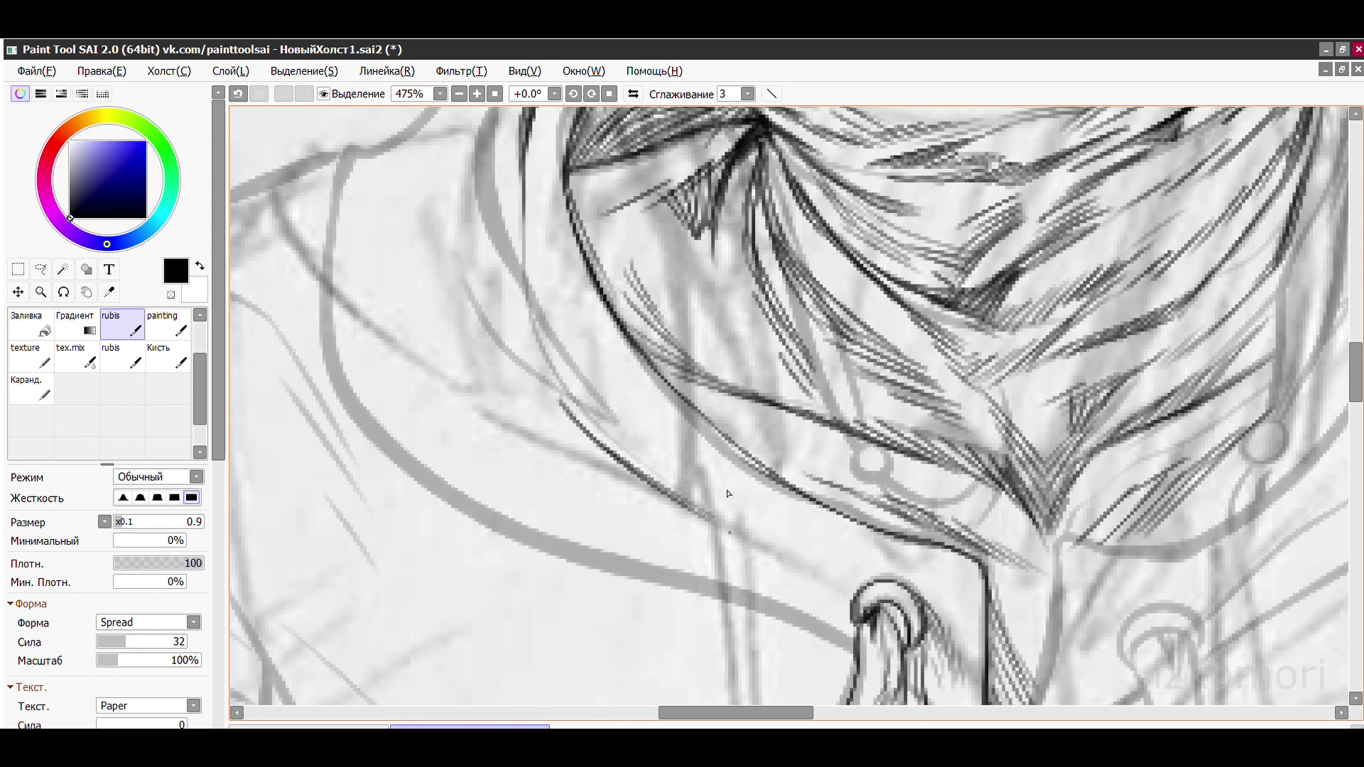
{"action": "left_click_drag", "start_coordinate": [615, 455], "coordinate": [824, 586]}
{"action": "left_click_drag", "start_coordinate": [657, 409], "coordinate": [753, 504]}
{"action": "scroll", "coordinate": [710, 426], "scroll_direction": "down", "scroll_amount": 2}
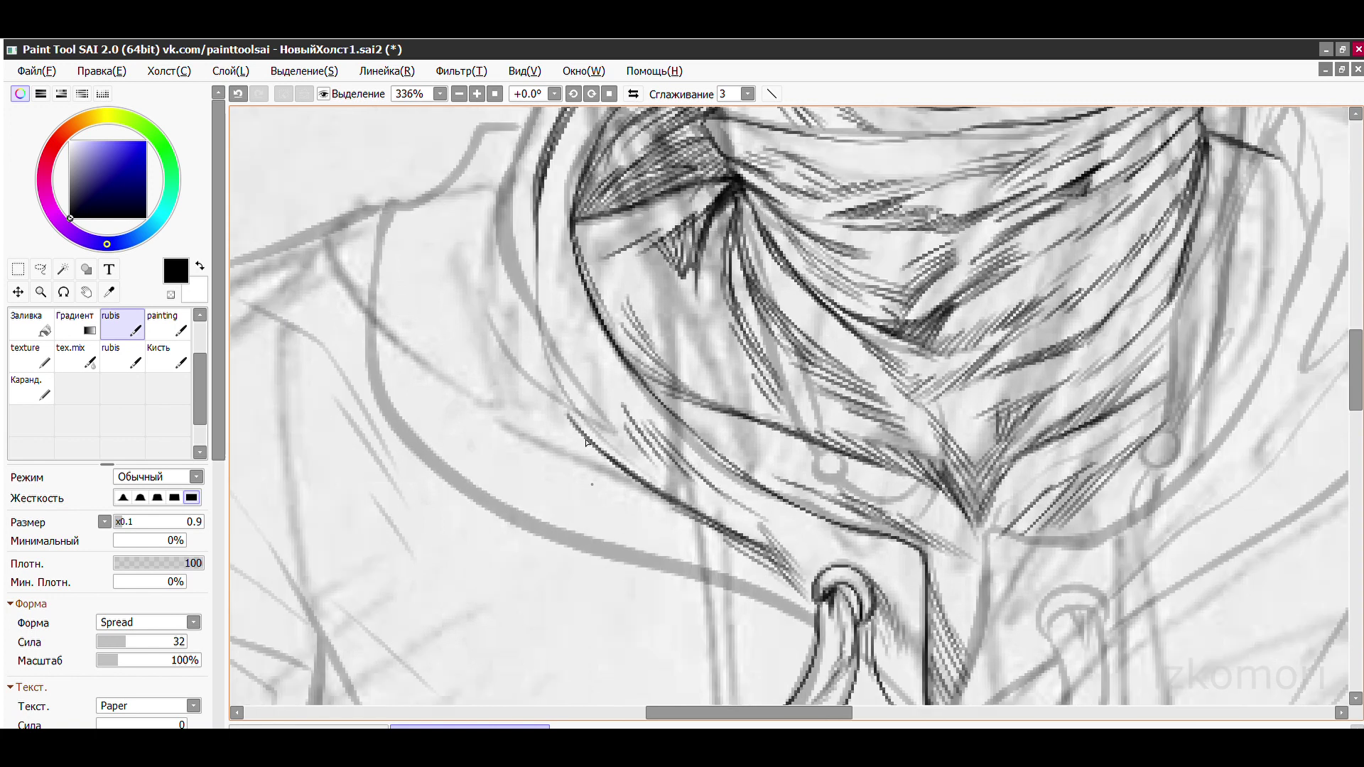
- Ink the hood's stepped outline near the left shoulder and the curved fold descending from it
{"action": "scroll", "coordinate": [781, 355], "scroll_direction": "up", "scroll_amount": 4}
{"action": "left_click_drag", "start_coordinate": [927, 275], "coordinate": [808, 366]}
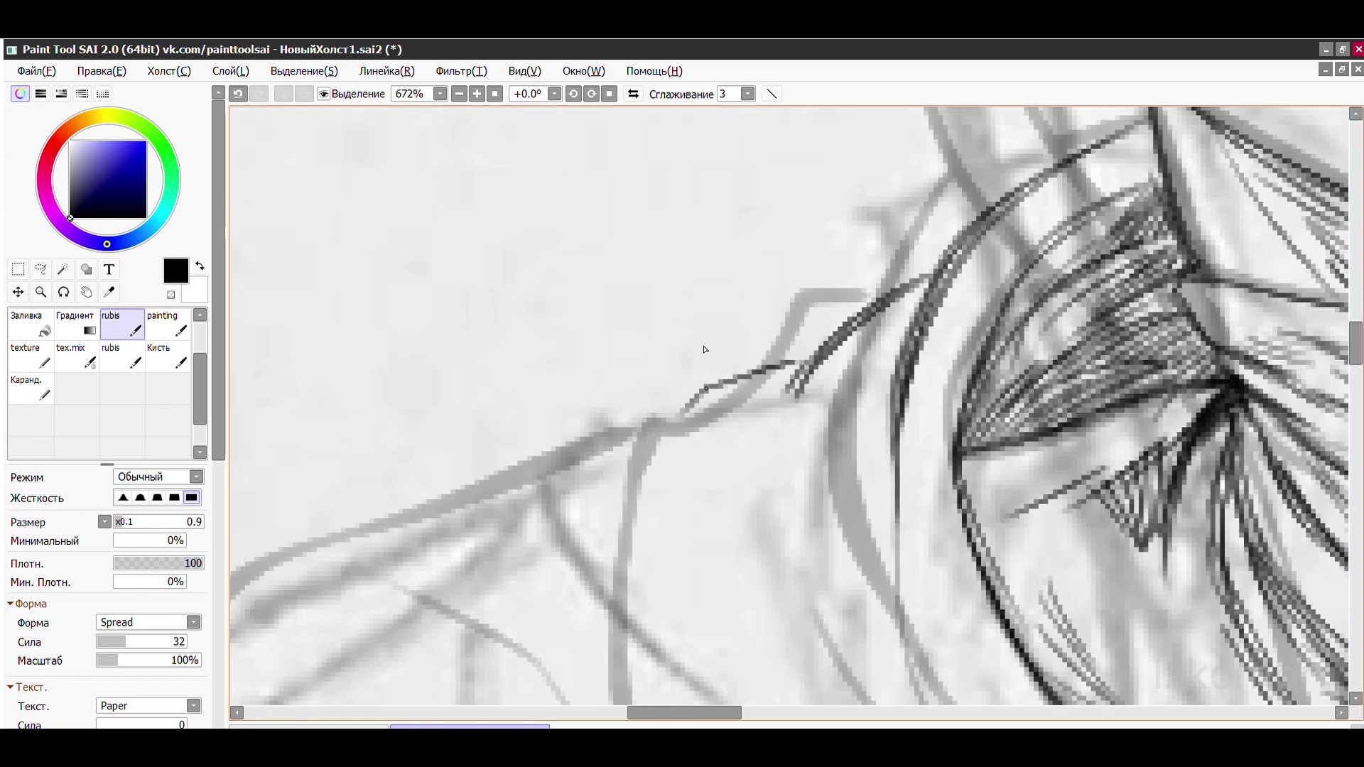
{"action": "left_click_drag", "start_coordinate": [717, 385], "coordinate": [675, 430]}
{"action": "scroll", "coordinate": [704, 355], "scroll_direction": "down", "scroll_amount": 4}
{"action": "scroll", "coordinate": [668, 426], "scroll_direction": "up", "scroll_amount": 3}
{"action": "left_click_drag", "start_coordinate": [541, 196], "coordinate": [675, 494]}
{"action": "key", "text": "ctrl+z"}
{"action": "left_click_drag", "start_coordinate": [540, 222], "coordinate": [664, 511]}
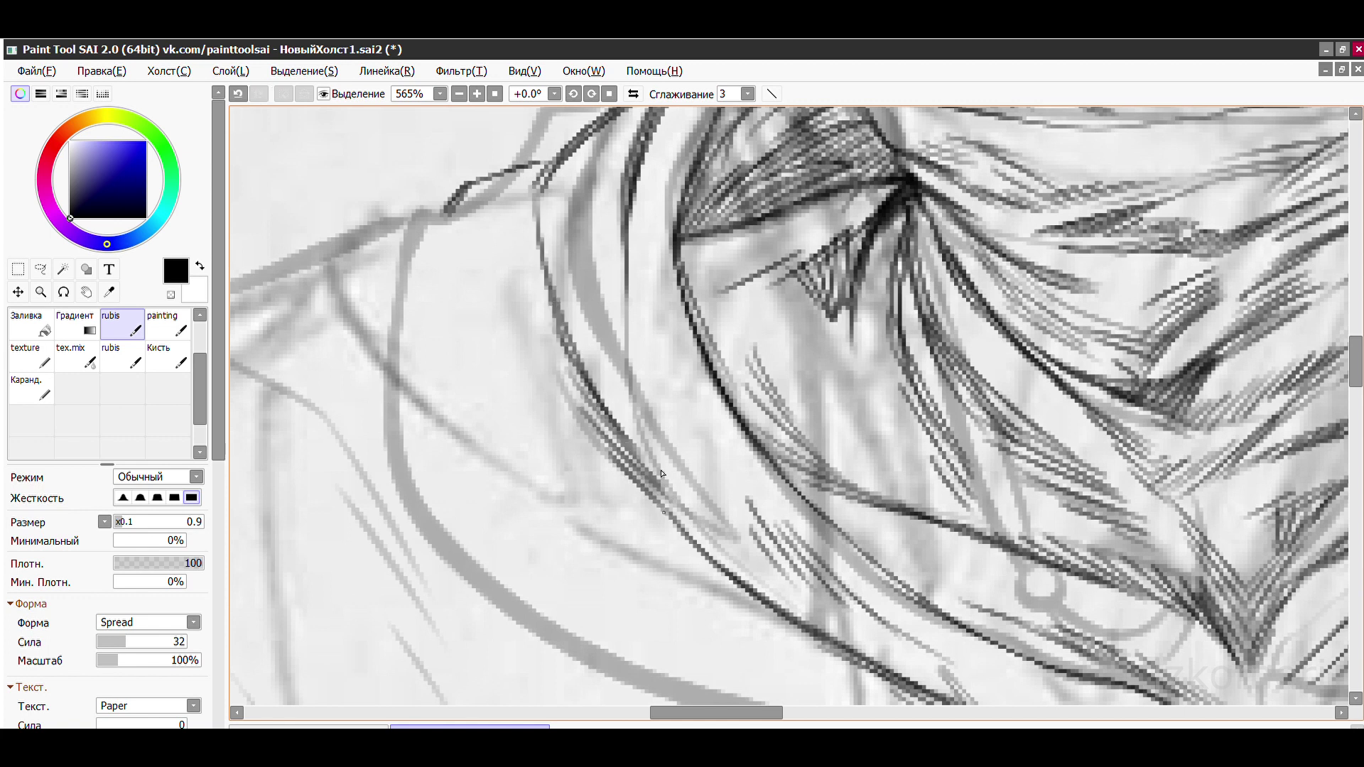
- Ink the hood's outer left contour from the shoulder step down to the drawstring eyelet
{"action": "left_click_drag", "start_coordinate": [436, 229], "coordinate": [640, 623]}
{"action": "key", "text": "ctrl+z"}
{"action": "left_click_drag", "start_coordinate": [435, 353], "coordinate": [643, 601]}
{"action": "left_click_drag", "start_coordinate": [436, 392], "coordinate": [663, 623]}
{"action": "scroll", "coordinate": [487, 346], "scroll_direction": "down", "scroll_amount": 1}
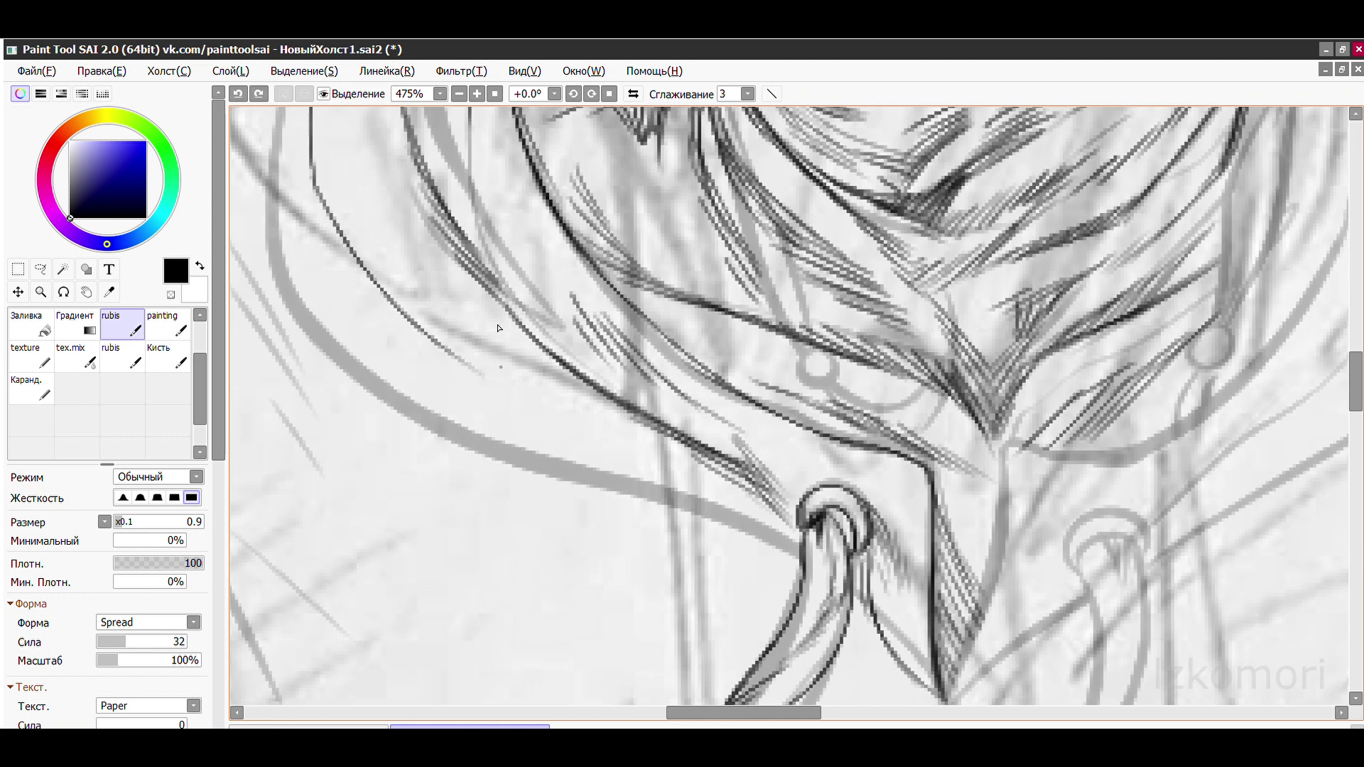
{"action": "key", "text": "ctrl+z"}
{"action": "left_click_drag", "start_coordinate": [440, 343], "coordinate": [797, 550]}
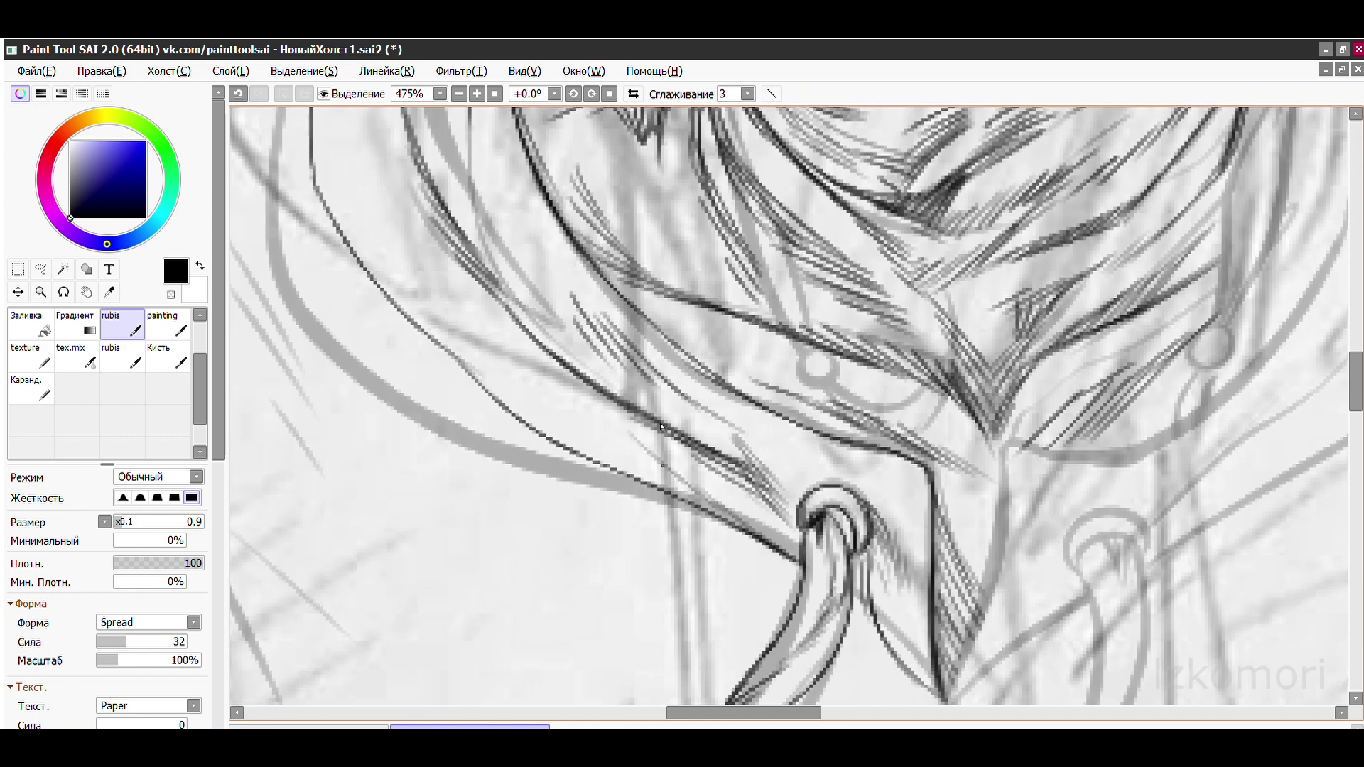
- Hatch the lower-left hood fold just inside the outer contour
{"action": "left_click_drag", "start_coordinate": [508, 378], "coordinate": [675, 481]}
{"action": "left_click_drag", "start_coordinate": [466, 323], "coordinate": [567, 419]}
{"action": "key", "text": "ctrl+z"}
{"action": "scroll", "coordinate": [497, 270], "scroll_direction": "up", "scroll_amount": 2}
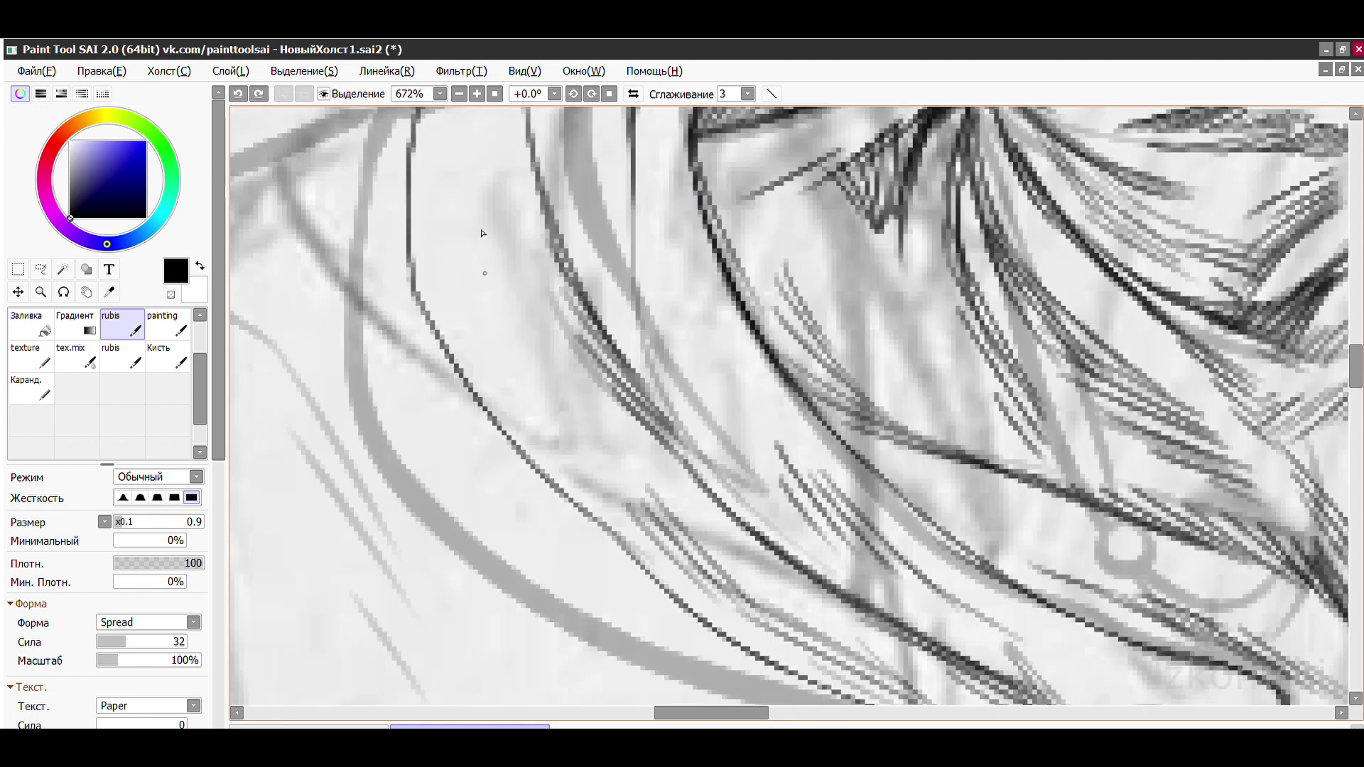
- Ink a curved crease below the hood's left shoulder step and hatch along the neighbouring fold
{"action": "left_click_drag", "start_coordinate": [577, 135], "coordinate": [526, 422]}
{"action": "left_click_drag", "start_coordinate": [542, 219], "coordinate": [628, 486]}
{"action": "scroll", "coordinate": [568, 299], "scroll_direction": "down", "scroll_amount": 3}
{"action": "scroll", "coordinate": [568, 284], "scroll_direction": "up", "scroll_amount": 3}
{"action": "left_click_drag", "start_coordinate": [589, 229], "coordinate": [517, 483]}
{"action": "left_click_drag", "start_coordinate": [505, 376], "coordinate": [574, 231]}
{"action": "key", "text": "e"}
{"action": "scroll", "coordinate": [518, 244], "scroll_direction": "up", "scroll_amount": 4}
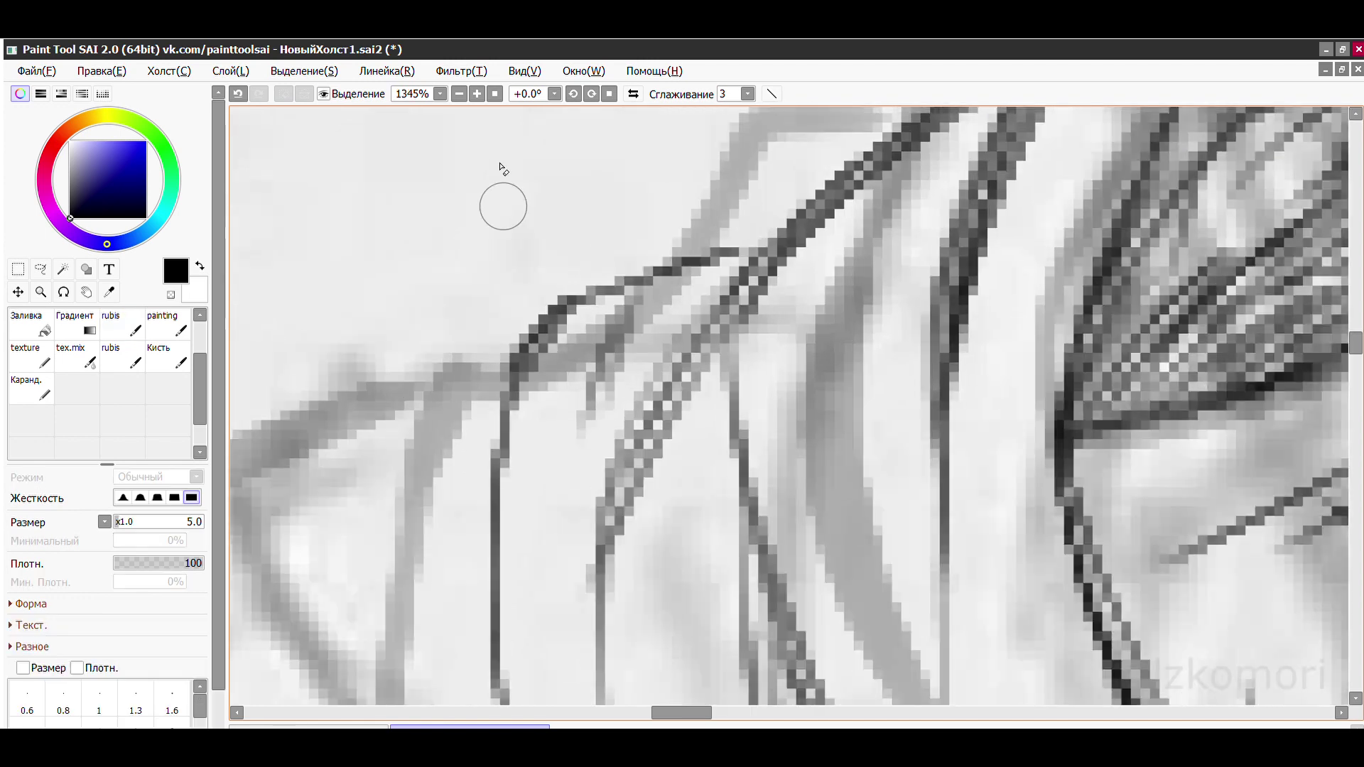
{"action": "key", "text": "e"}
- Add hatching along the upper edge of the hood's left interior, beside the neck and under the rim
{"action": "scroll", "coordinate": [710, 242], "scroll_direction": "down", "scroll_amount": 6}
{"action": "scroll", "coordinate": [683, 185], "scroll_direction": "up", "scroll_amount": 4}
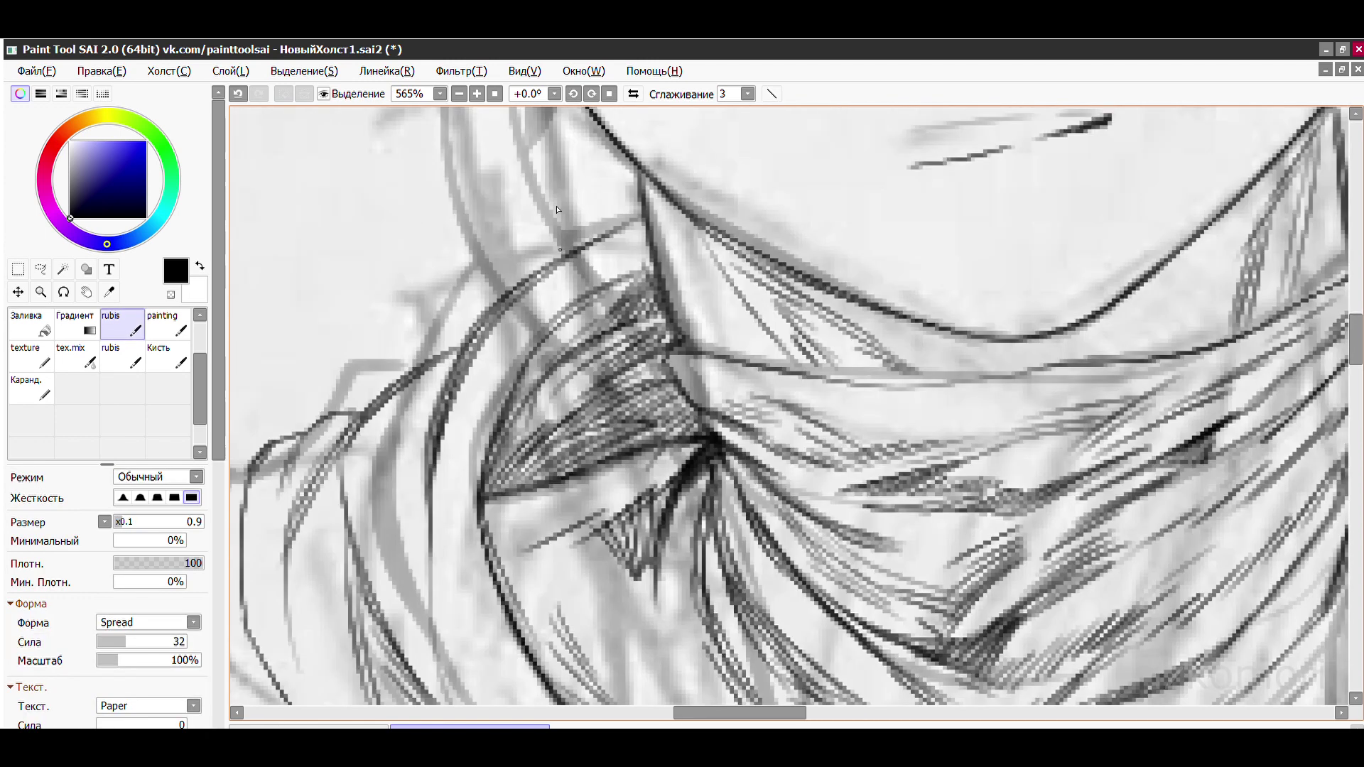
{"action": "left_click_drag", "start_coordinate": [693, 202], "coordinate": [640, 311]}
{"action": "mouse_move", "coordinate": [715, 213]}
{"action": "left_mouse_down"}
{"action": "mouse_move", "coordinate": [665, 313]}
{"action": "mouse_move", "coordinate": [524, 455]}
{"action": "left_mouse_up"}
{"action": "left_click_drag", "start_coordinate": [554, 375], "coordinate": [503, 487]}
{"action": "left_click_drag", "start_coordinate": [601, 334], "coordinate": [488, 500]}
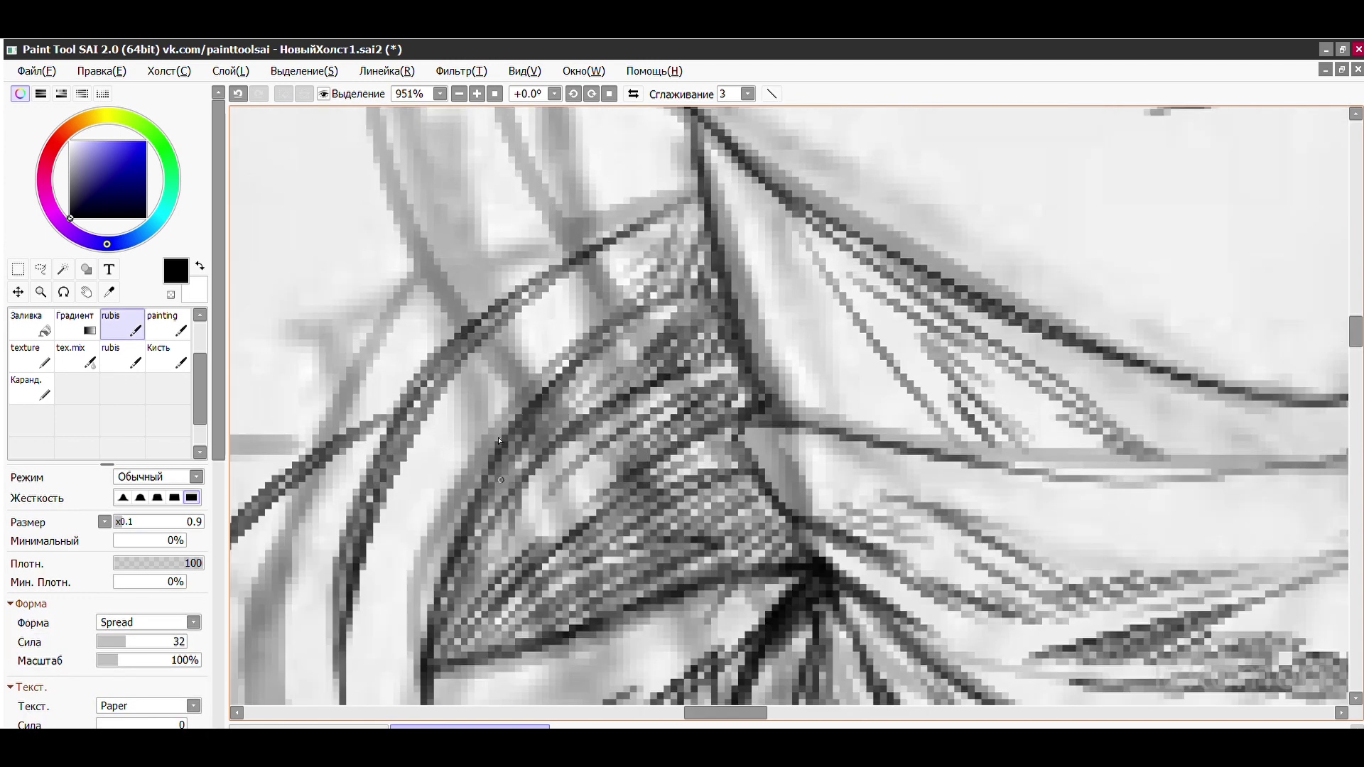
{"action": "left_click_drag", "start_coordinate": [580, 377], "coordinate": [483, 523]}
- Extend the hood's left rim line downward and hatch the fold beneath it
{"action": "scroll", "coordinate": [474, 349], "scroll_direction": "down", "scroll_amount": 6}
{"action": "scroll", "coordinate": [474, 349], "scroll_direction": "up", "scroll_amount": 5}
{"action": "left_click_drag", "start_coordinate": [498, 268], "coordinate": [483, 452]}
{"action": "left_click_drag", "start_coordinate": [483, 436], "coordinate": [575, 595]}
{"action": "left_click_drag", "start_coordinate": [485, 474], "coordinate": [555, 601]}
{"action": "left_click_drag", "start_coordinate": [522, 519], "coordinate": [639, 671]}
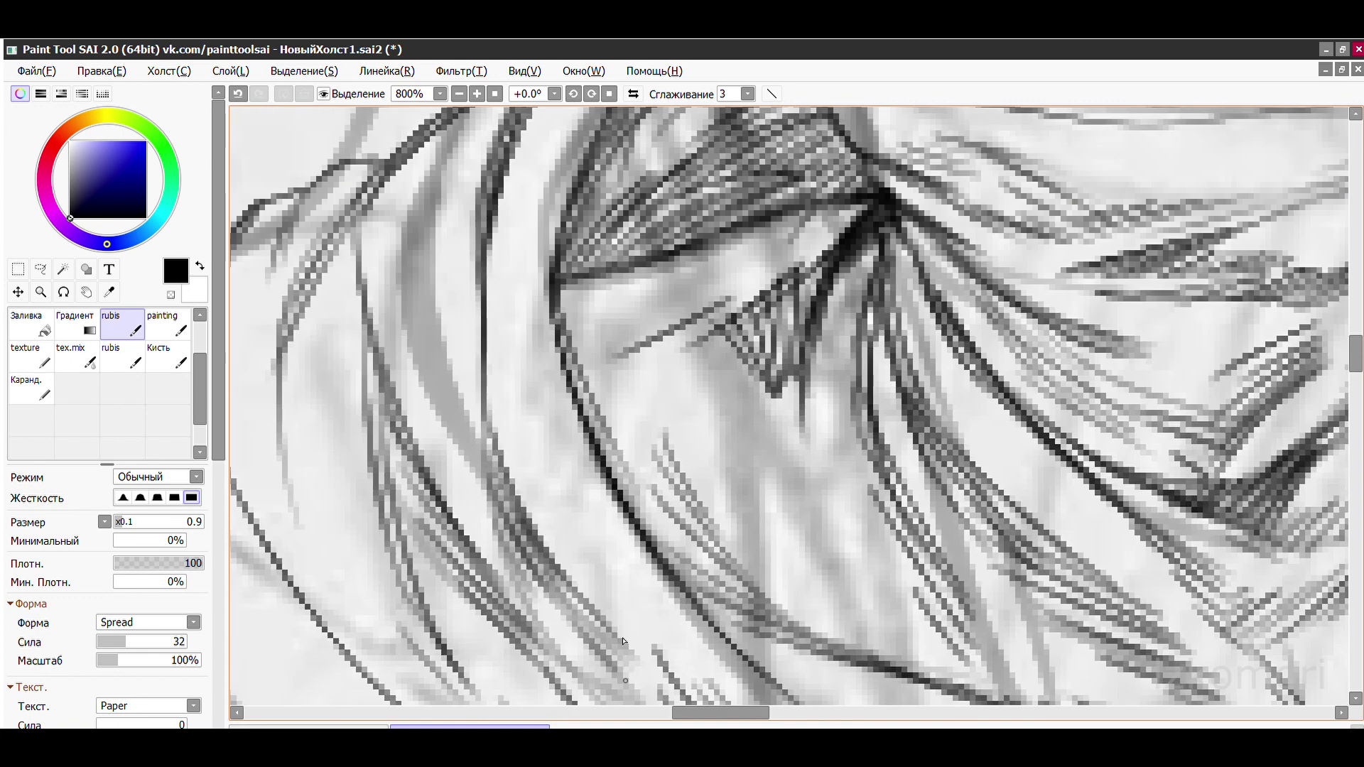
- Ink and hatch the narrow pocket-shaped fold just outside the hood's left rim
{"action": "left_click_drag", "start_coordinate": [462, 150], "coordinate": [426, 301]}
{"action": "left_click_drag", "start_coordinate": [490, 178], "coordinate": [423, 444]}
{"action": "left_click_drag", "start_coordinate": [479, 294], "coordinate": [419, 426]}
{"action": "left_click_drag", "start_coordinate": [490, 256], "coordinate": [462, 437]}
{"action": "left_click_drag", "start_coordinate": [504, 118], "coordinate": [441, 227]}
{"action": "scroll", "coordinate": [507, 191], "scroll_direction": "down", "scroll_amount": 3}
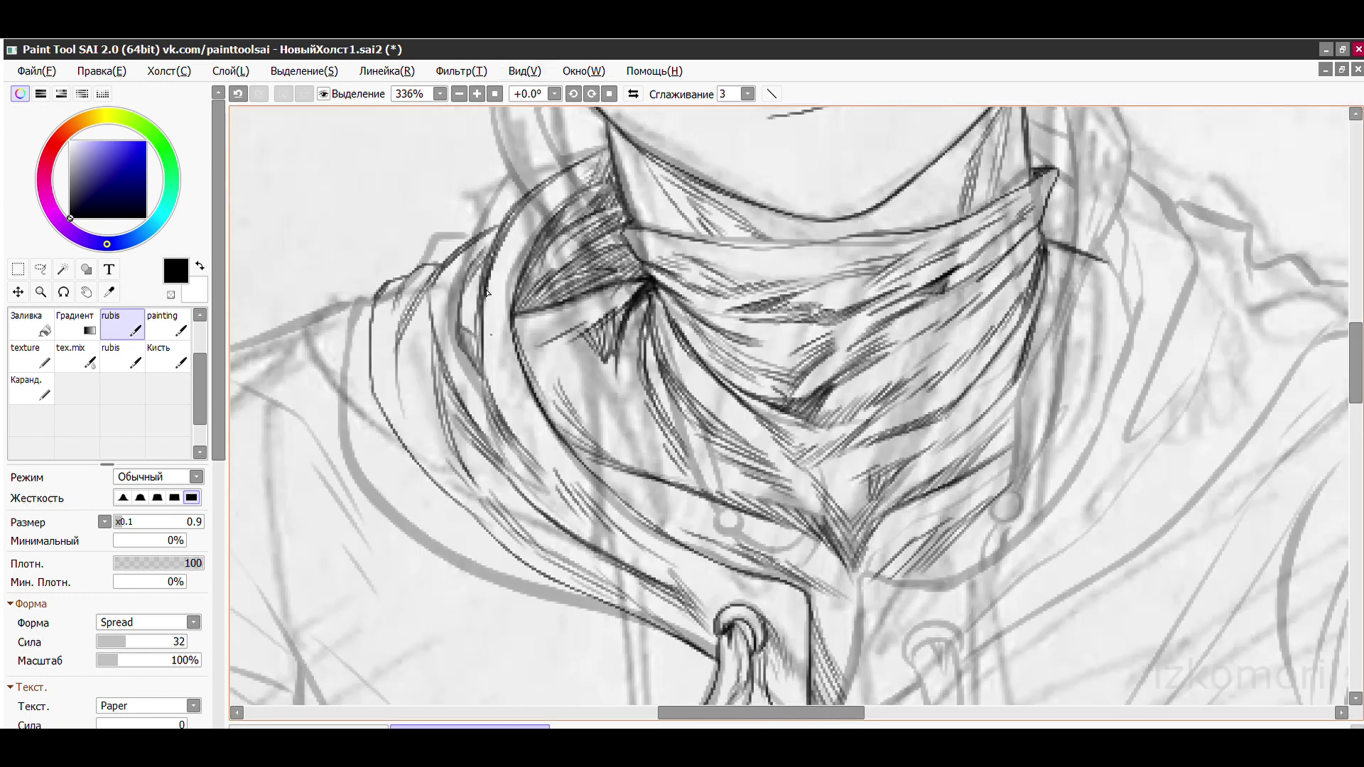
{"action": "scroll", "coordinate": [508, 191], "scroll_direction": "up", "scroll_amount": 2}
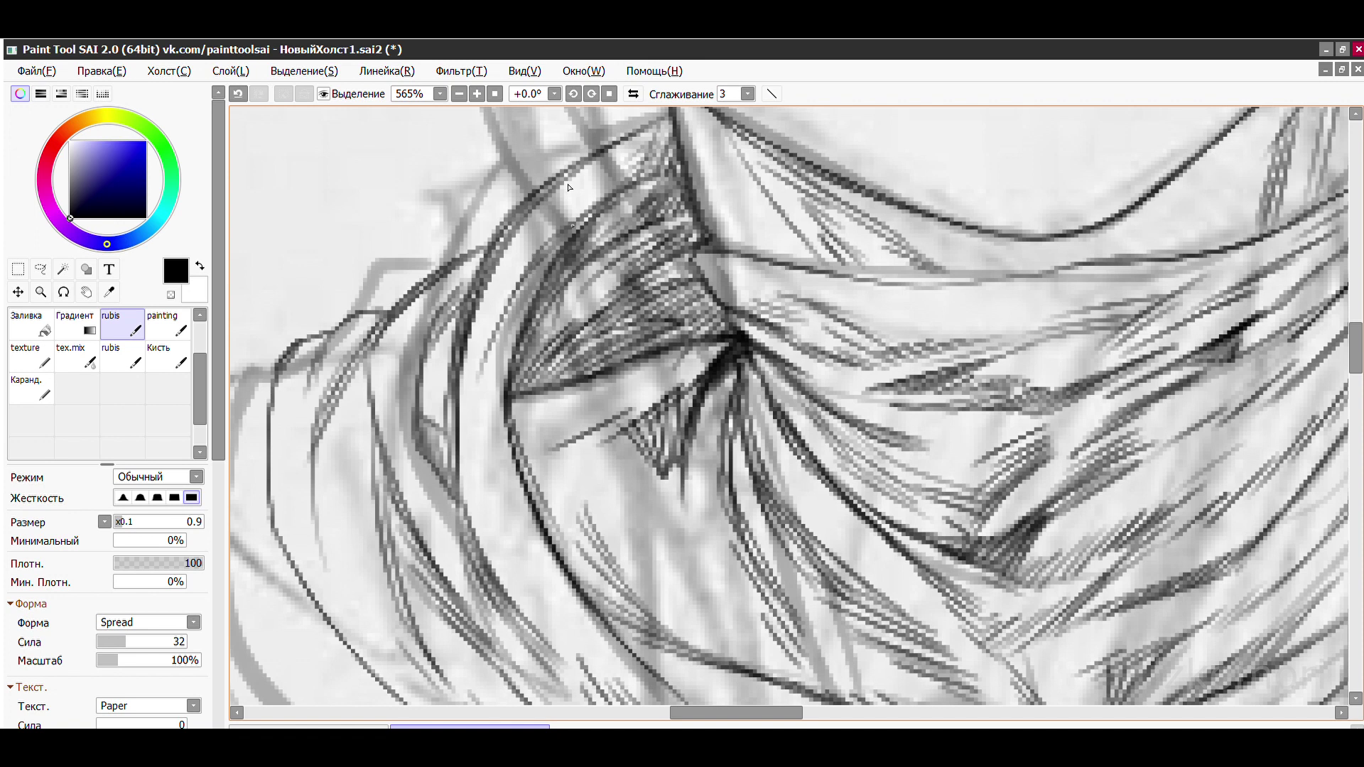
- Thicken the hood opening's left inner edge and hatch the rim beside the scarf's loose end
{"action": "left_click_drag", "start_coordinate": [480, 359], "coordinate": [579, 640]}
{"action": "key", "text": "ctrl+z"}
{"action": "left_click_drag", "start_coordinate": [472, 402], "coordinate": [587, 615]}
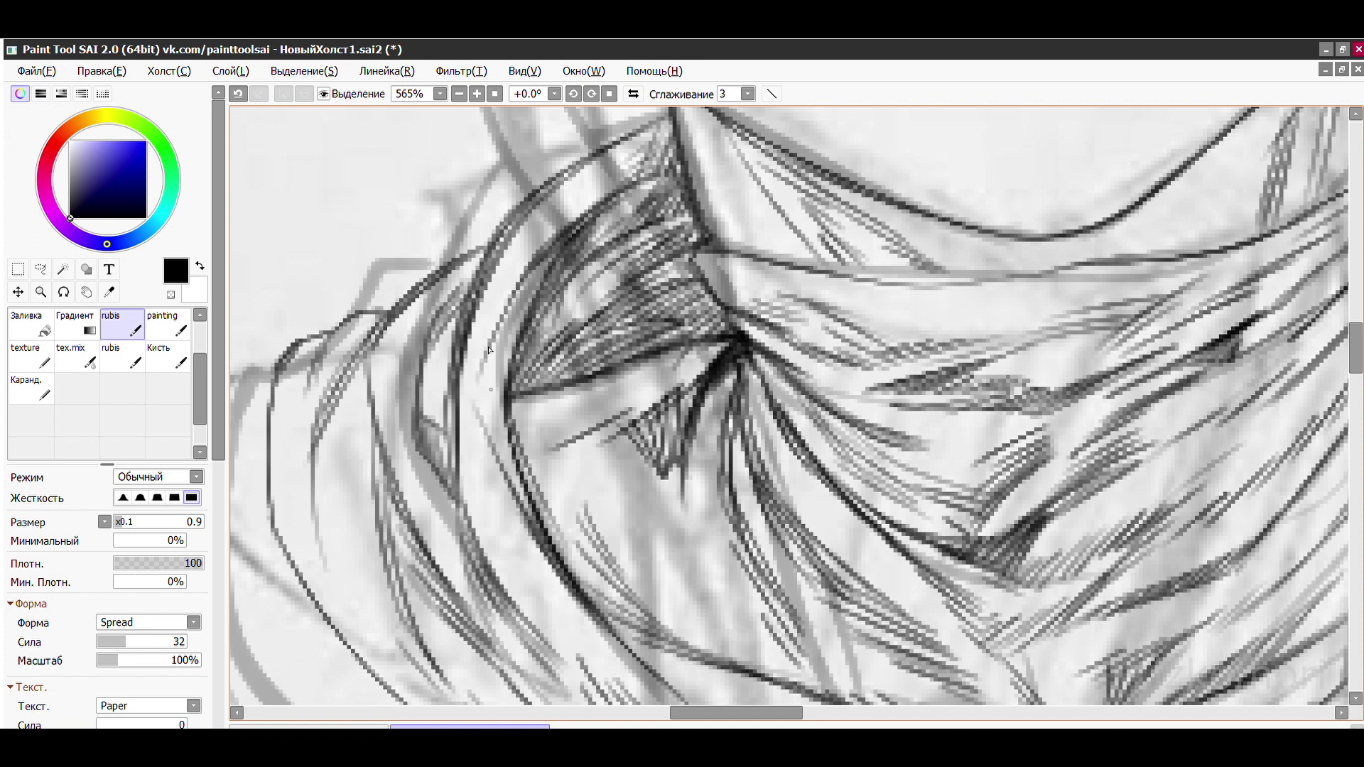
{"action": "scroll", "coordinate": [474, 382], "scroll_direction": "down", "scroll_amount": 3}
{"action": "scroll", "coordinate": [474, 382], "scroll_direction": "up", "scroll_amount": 3}
{"action": "mouse_move", "coordinate": [537, 193]}
{"action": "left_mouse_down"}
{"action": "mouse_move", "coordinate": [476, 288]}
{"action": "mouse_move", "coordinate": [461, 390]}
{"action": "left_mouse_up"}
{"action": "left_click_drag", "start_coordinate": [500, 274], "coordinate": [466, 448]}
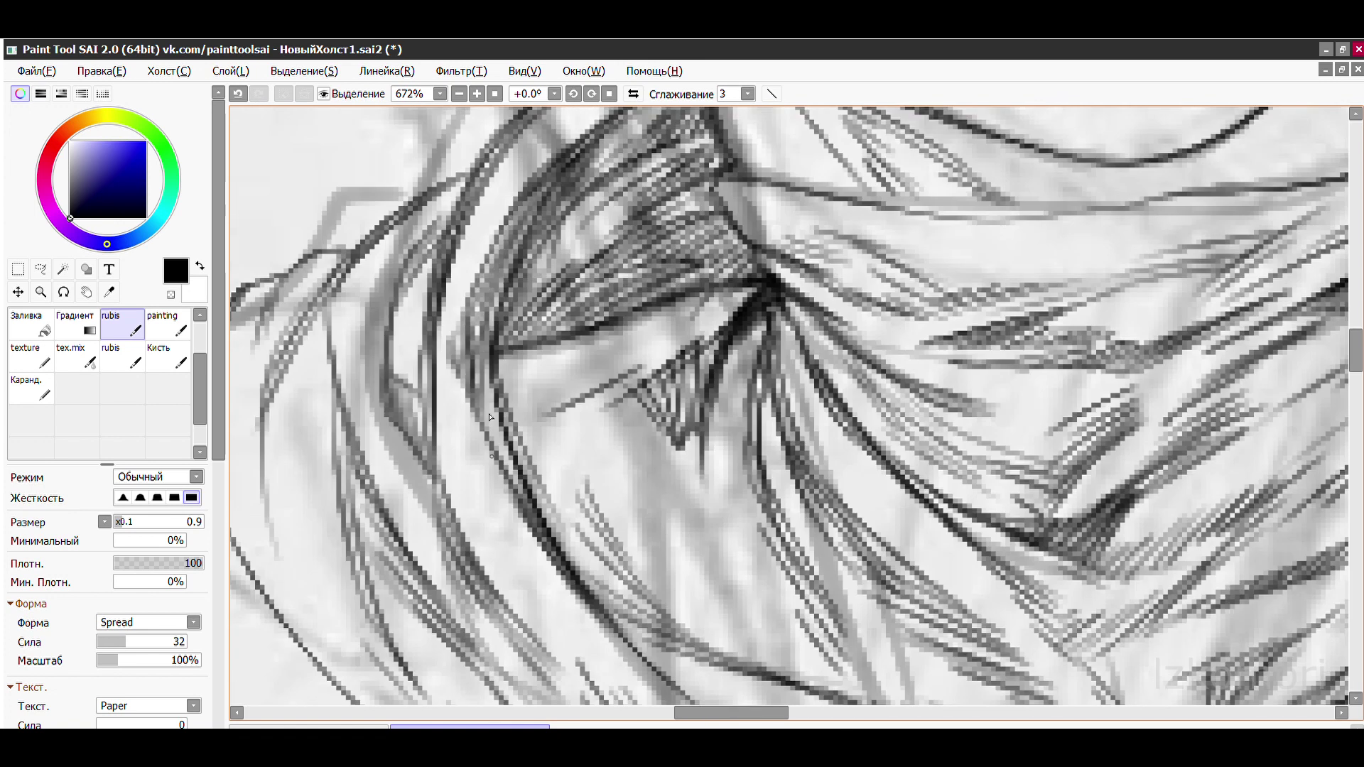
{"action": "left_click_drag", "start_coordinate": [533, 384], "coordinate": [487, 510]}
{"action": "scroll", "coordinate": [459, 227], "scroll_direction": "down", "scroll_amount": 3}
{"action": "scroll", "coordinate": [629, 252], "scroll_direction": "up", "scroll_amount": 1}
{"action": "key", "text": "ctrl+z"}
{"action": "scroll", "coordinate": [629, 252], "scroll_direction": "down", "scroll_amount": 2}
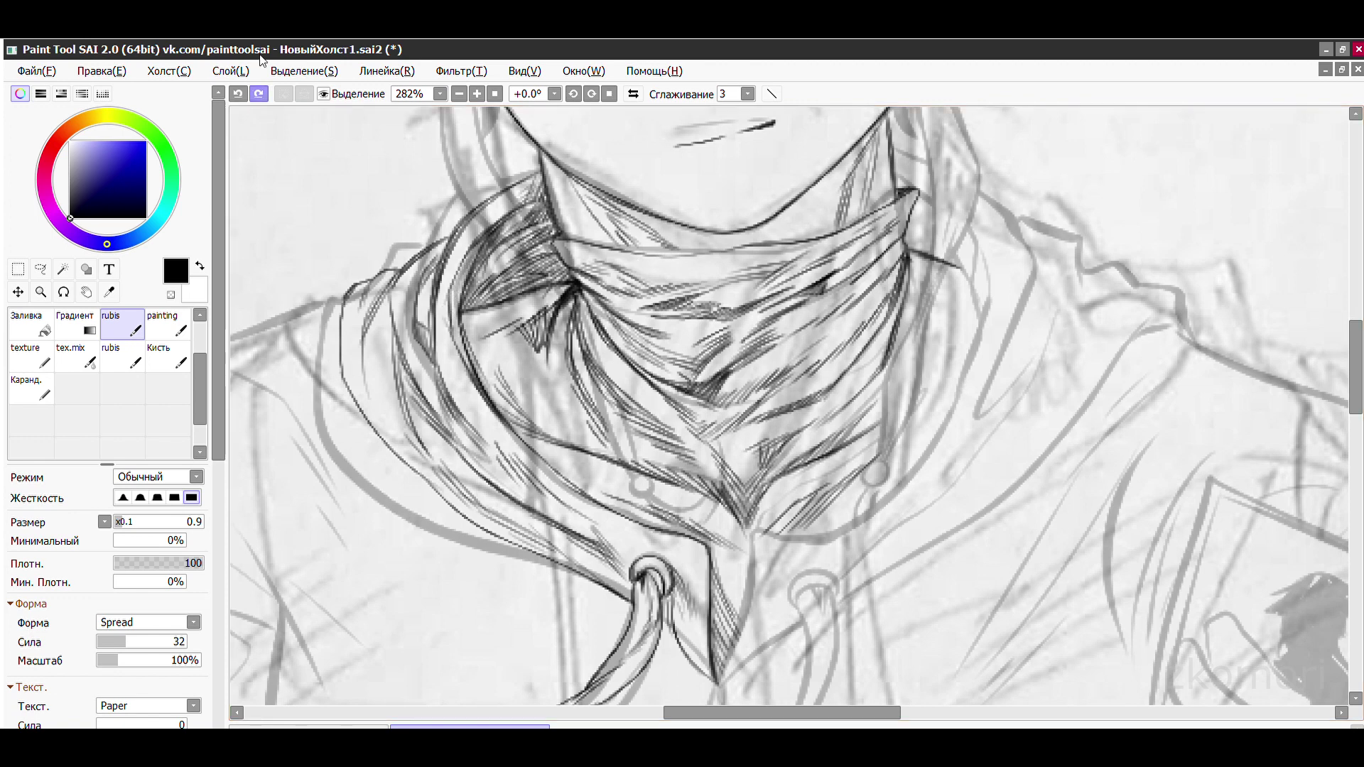
- Add short hatch strokes along the hood's lower-left folds, continuing down to the area above the eyelet
{"action": "scroll", "coordinate": [430, 313], "scroll_direction": "up", "scroll_amount": 4}
{"action": "left_click_drag", "start_coordinate": [426, 305], "coordinate": [540, 475]}
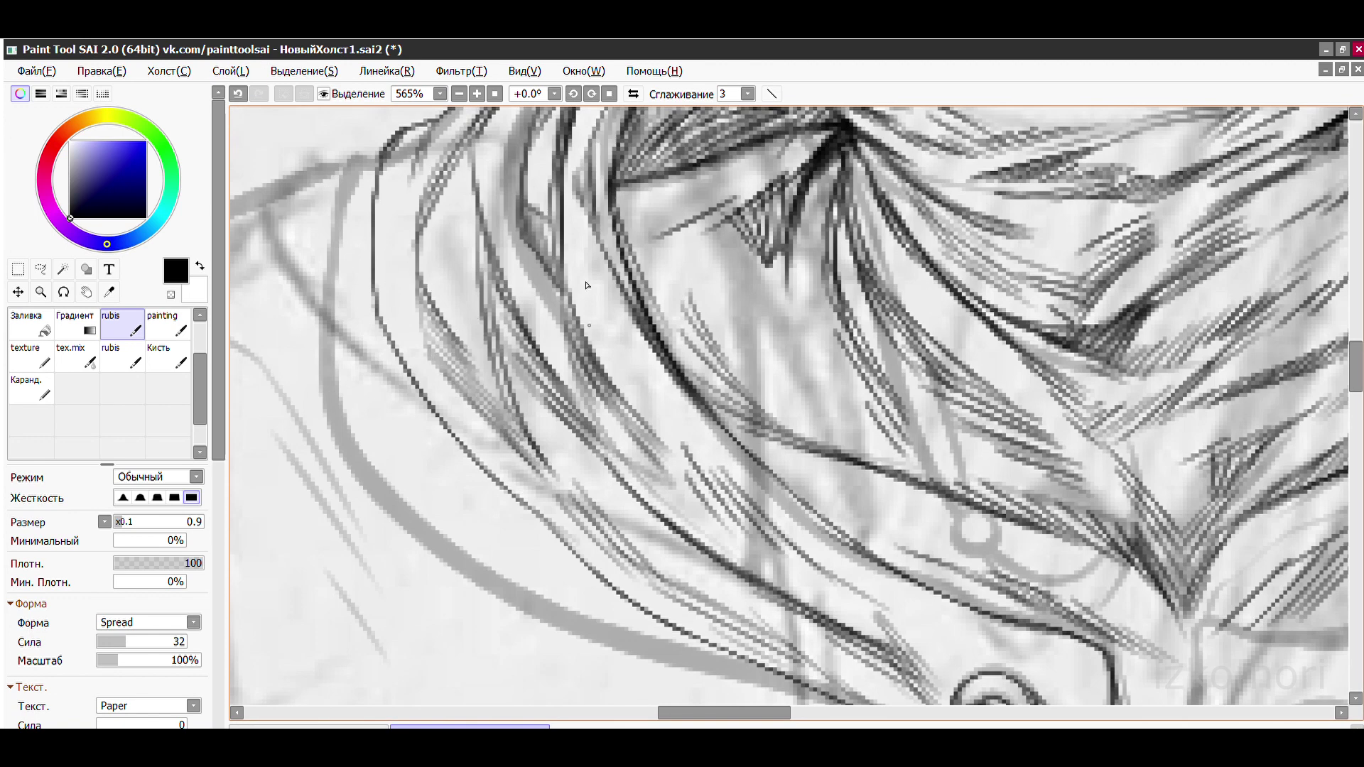
{"action": "scroll", "coordinate": [497, 426], "scroll_direction": "up", "scroll_amount": 1}
{"action": "left_click_drag", "start_coordinate": [484, 344], "coordinate": [562, 435]}
{"action": "left_click_drag", "start_coordinate": [499, 359], "coordinate": [595, 464]}
{"action": "left_click_drag", "start_coordinate": [544, 382], "coordinate": [599, 450]}
{"action": "left_click_drag", "start_coordinate": [572, 397], "coordinate": [691, 477]}
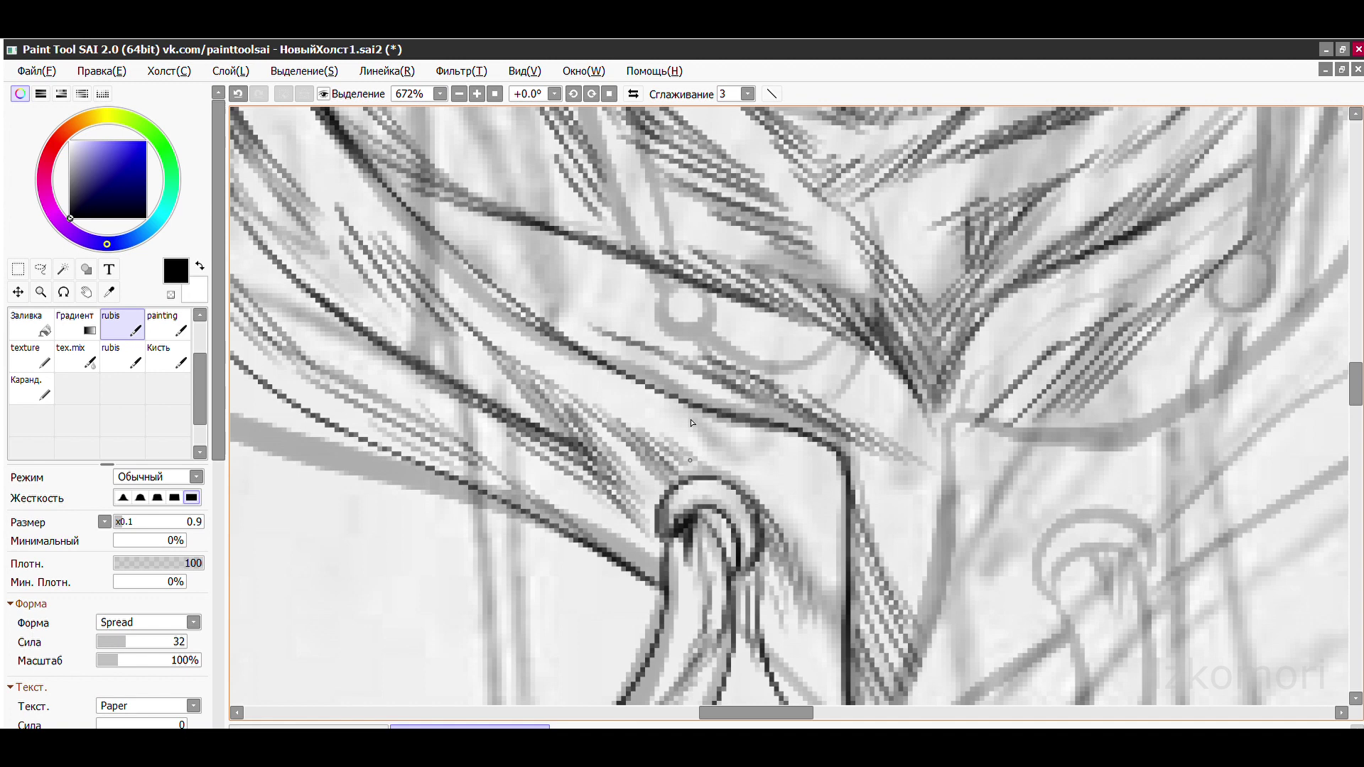
- Ink the right edge of the neckline notch and outline the ring of the right eyelet
{"action": "scroll", "coordinate": [745, 521], "scroll_direction": "up", "scroll_amount": 4}
{"action": "left_click_drag", "start_coordinate": [632, 369], "coordinate": [717, 461]}
{"action": "left_click_drag", "start_coordinate": [689, 341], "coordinate": [742, 501]}
{"action": "scroll", "coordinate": [570, 434], "scroll_direction": "down", "scroll_amount": 12}
{"action": "scroll", "coordinate": [570, 434], "scroll_direction": "up", "scroll_amount": 4}
{"action": "mouse_move", "coordinate": [668, 246]}
{"action": "left_mouse_down"}
{"action": "mouse_move", "coordinate": [584, 557]}
{"action": "mouse_move", "coordinate": [591, 577]}
{"action": "left_mouse_up"}
{"action": "key", "text": "ctrl+z"}
{"action": "key", "text": "ctrl+z"}
{"action": "left_click_drag", "start_coordinate": [767, 411], "coordinate": [866, 373]}
{"action": "scroll", "coordinate": [858, 351], "scroll_direction": "down", "scroll_amount": 4}
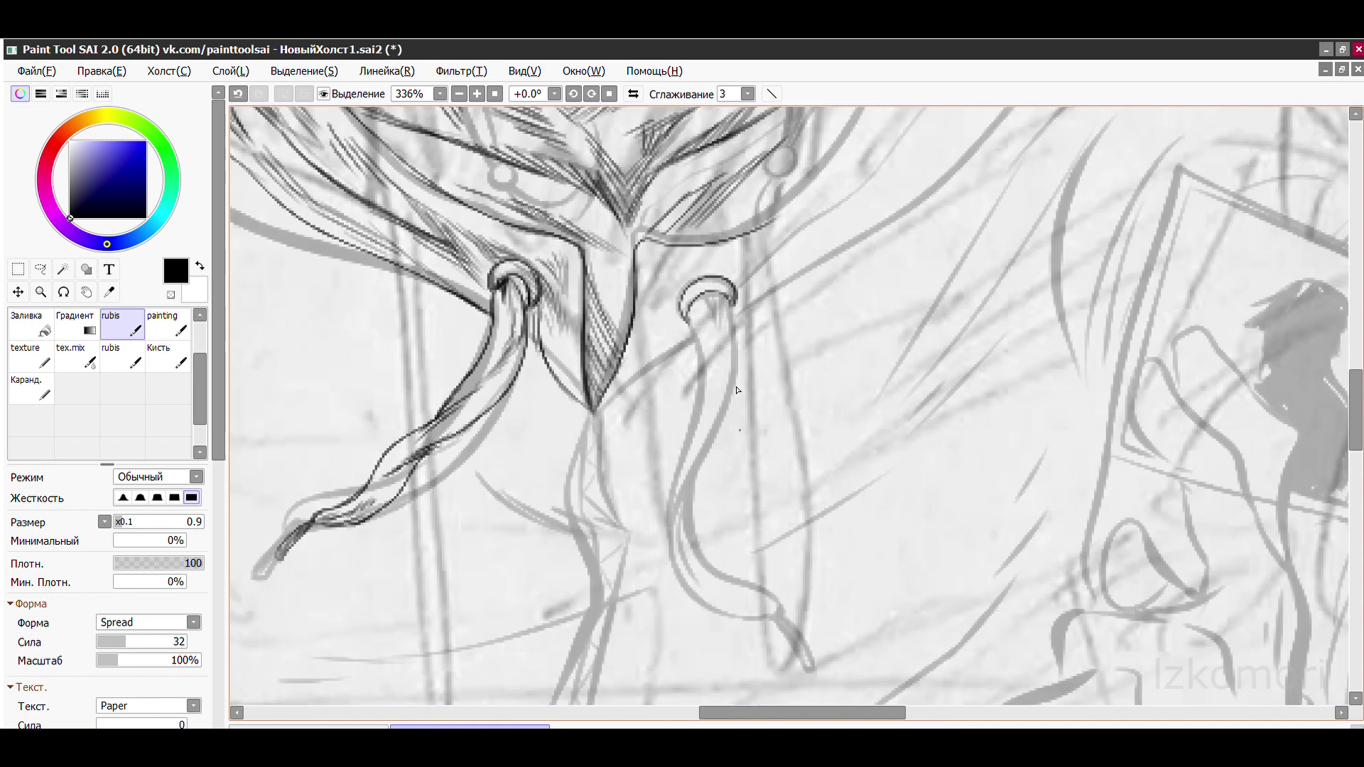
- Ink the right drawstring's outline from the eyelet down through its lower bend to the knotted tip
{"action": "scroll", "coordinate": [706, 371], "scroll_direction": "up", "scroll_amount": 4}
{"action": "left_click_drag", "start_coordinate": [625, 273], "coordinate": [584, 664]}
{"action": "mouse_move", "coordinate": [714, 374]}
{"action": "left_mouse_down"}
{"action": "mouse_move", "coordinate": [628, 666]}
{"action": "mouse_move", "coordinate": [579, 382]}
{"action": "left_mouse_up"}
{"action": "mouse_move", "coordinate": [540, 285]}
{"action": "left_mouse_down"}
{"action": "mouse_move", "coordinate": [579, 539]}
{"action": "mouse_move", "coordinate": [597, 501]}
{"action": "mouse_move", "coordinate": [714, 506]}
{"action": "left_mouse_up"}
{"action": "scroll", "coordinate": [538, 411], "scroll_direction": "down", "scroll_amount": 1}
{"action": "scroll", "coordinate": [538, 411], "scroll_direction": "down", "scroll_amount": 1}
{"action": "left_click_drag", "start_coordinate": [611, 376], "coordinate": [675, 512]}
{"action": "left_click_drag", "start_coordinate": [657, 415], "coordinate": [714, 561]}
{"action": "left_click_drag", "start_coordinate": [625, 377], "coordinate": [706, 568]}
{"action": "scroll", "coordinate": [667, 434], "scroll_direction": "down", "scroll_amount": 1}
{"action": "scroll", "coordinate": [668, 435], "scroll_direction": "down", "scroll_amount": 1}
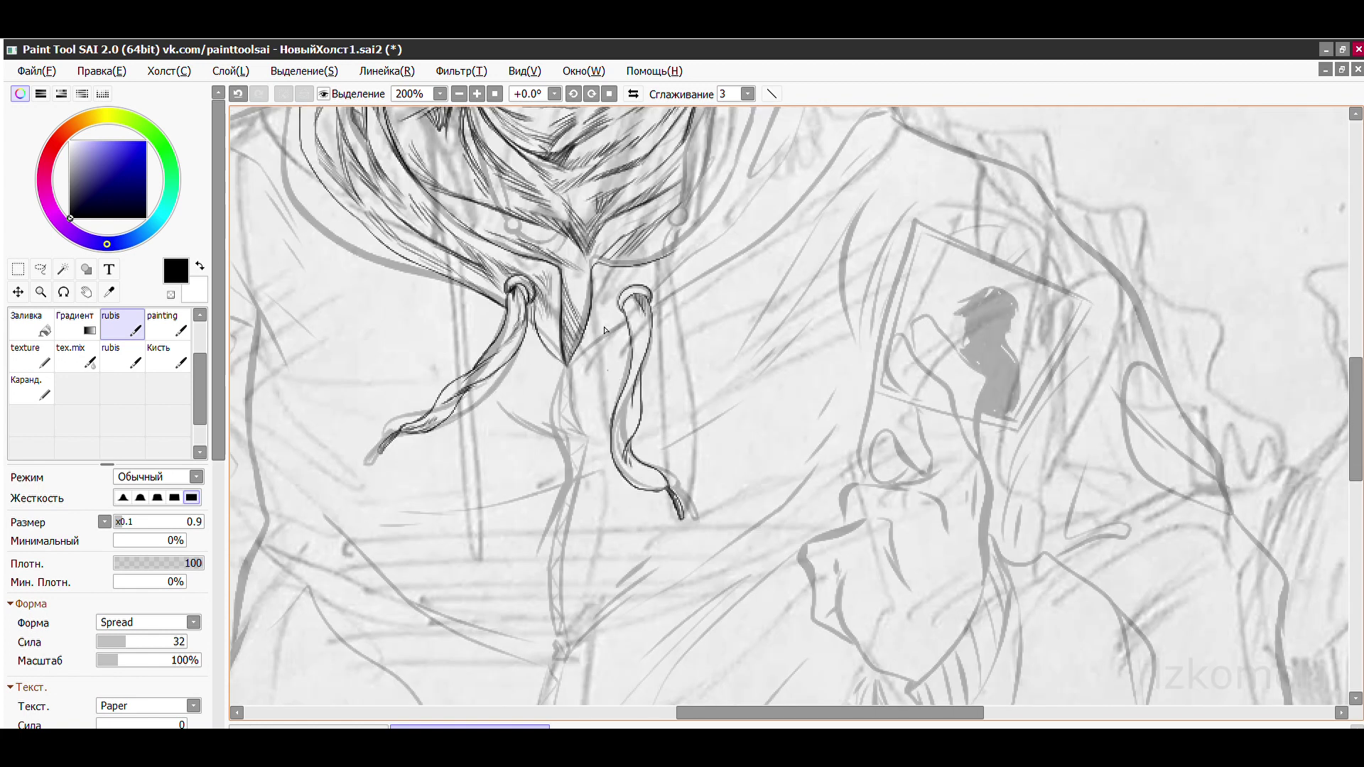
- Hatch the shaded folds inside the right drawstring, down to its lower bend
{"action": "scroll", "coordinate": [654, 398], "scroll_direction": "up", "scroll_amount": 2}
{"action": "left_click_drag", "start_coordinate": [665, 377], "coordinate": [648, 488]}
{"action": "left_click_drag", "start_coordinate": [657, 419], "coordinate": [617, 604]}
{"action": "scroll", "coordinate": [618, 384], "scroll_direction": "up", "scroll_amount": 1}
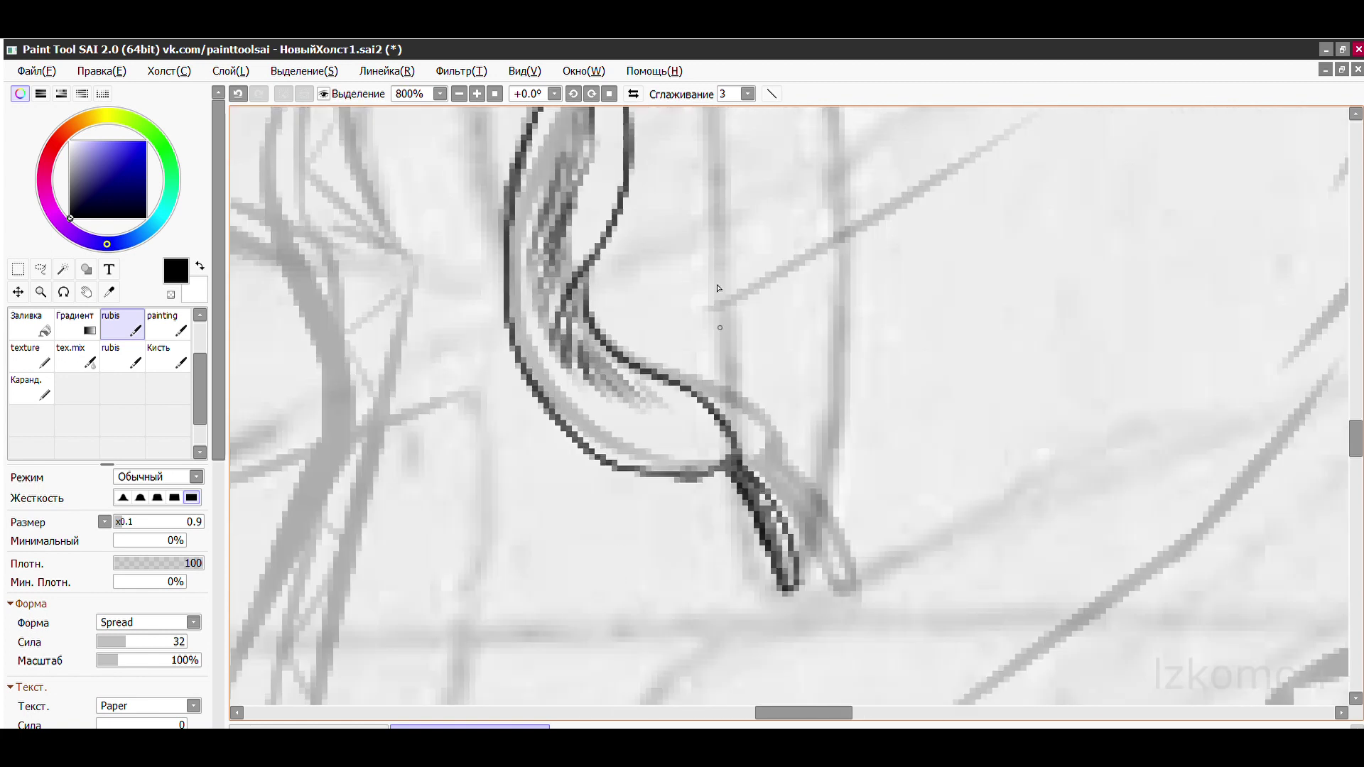
{"action": "scroll", "coordinate": [717, 288], "scroll_direction": "down", "scroll_amount": 2}
{"action": "scroll", "coordinate": [611, 284], "scroll_direction": "up", "scroll_amount": 4}
{"action": "left_click_drag", "start_coordinate": [590, 252], "coordinate": [568, 312]}
{"action": "left_click_drag", "start_coordinate": [625, 235], "coordinate": [664, 402]}
{"action": "left_click_drag", "start_coordinate": [667, 410], "coordinate": [673, 470]}
{"action": "left_click_drag", "start_coordinate": [546, 247], "coordinate": [559, 319]}
{"action": "scroll", "coordinate": [560, 319], "scroll_direction": "down", "scroll_amount": 1}
{"action": "mouse_move", "coordinate": [389, 277]}
{"action": "left_mouse_down"}
{"action": "mouse_move", "coordinate": [509, 444]}
{"action": "mouse_move", "coordinate": [789, 284]}
{"action": "left_mouse_up"}
{"action": "key", "text": "ctrl+z"}
{"action": "left_click_drag", "start_coordinate": [540, 469], "coordinate": [803, 263]}
{"action": "key", "text": "ctrl+z"}
- Add short diagonal hatch strokes on the fabric around the right eyelet
{"action": "scroll", "coordinate": [608, 321], "scroll_direction": "down", "scroll_amount": 1}
{"action": "left_click_drag", "start_coordinate": [668, 288], "coordinate": [551, 426]}
{"action": "left_click_drag", "start_coordinate": [633, 328], "coordinate": [535, 484]}
{"action": "left_click_drag", "start_coordinate": [644, 388], "coordinate": [571, 480]}
{"action": "left_click_drag", "start_coordinate": [671, 402], "coordinate": [598, 463]}
- Extend the hood opening's right rim line from beneath the scarf up toward the neck
{"action": "scroll", "coordinate": [763, 243], "scroll_direction": "down", "scroll_amount": 2}
{"action": "left_click_drag", "start_coordinate": [764, 243], "coordinate": [658, 336]}
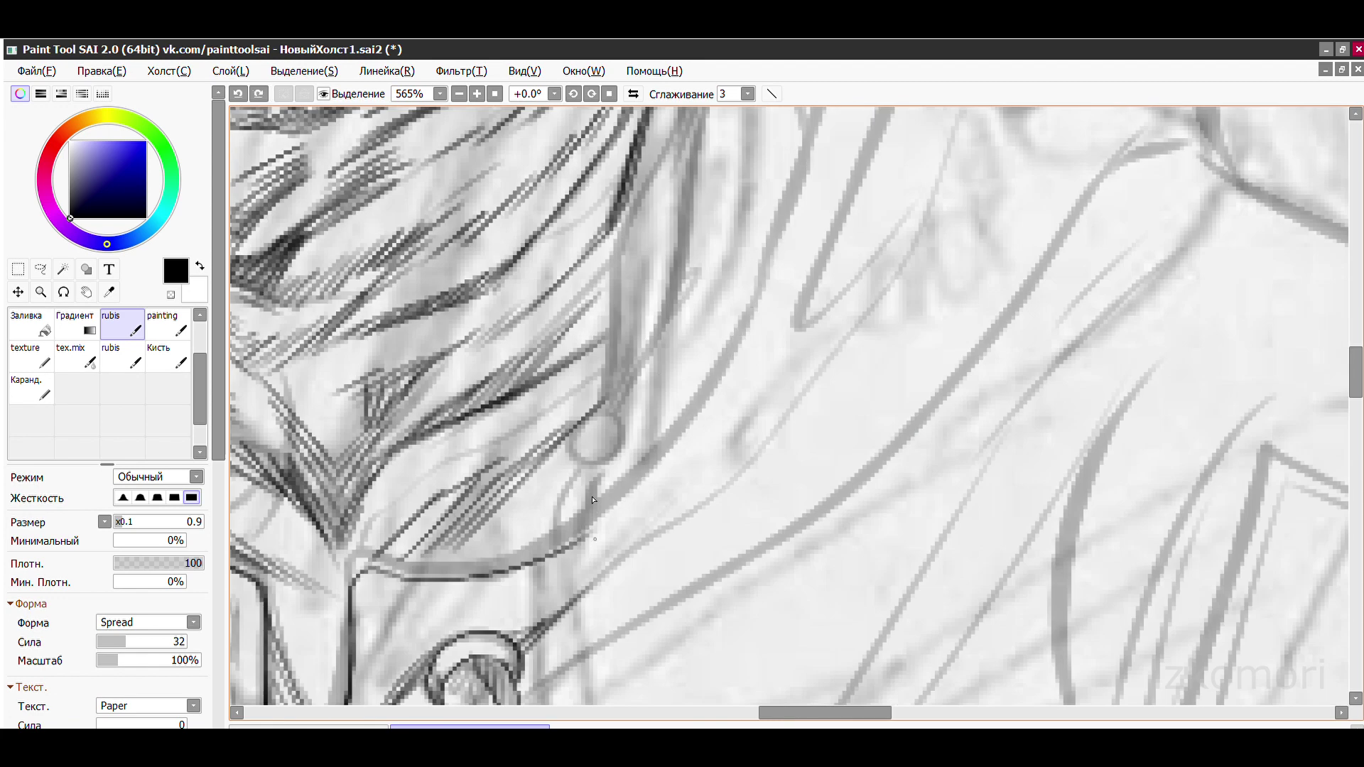
{"action": "scroll", "coordinate": [593, 499], "scroll_direction": "down", "scroll_amount": 2}
{"action": "scroll", "coordinate": [593, 500], "scroll_direction": "up", "scroll_amount": 3}
{"action": "left_click_drag", "start_coordinate": [710, 142], "coordinate": [742, 461]}
{"action": "scroll", "coordinate": [574, 138], "scroll_direction": "up", "scroll_amount": 2}
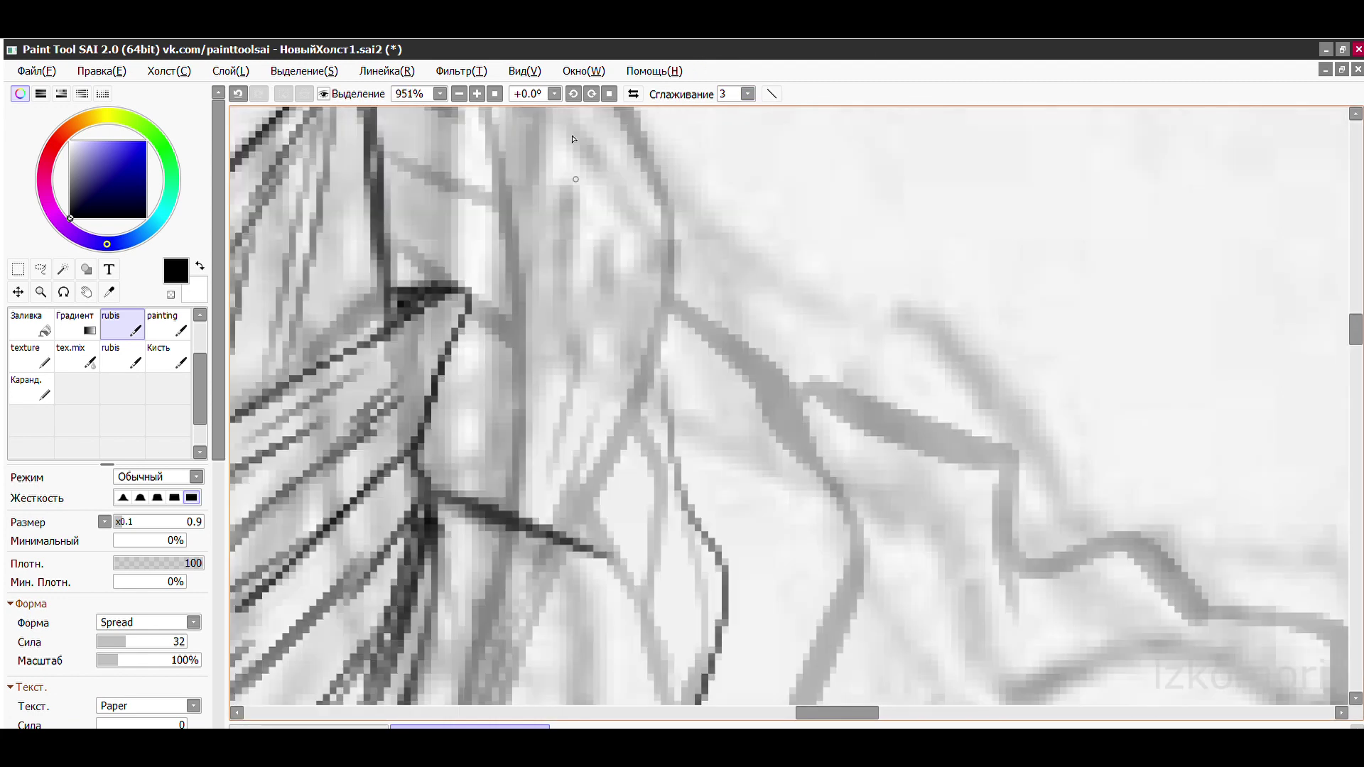
- Outline the small hood fold at the right side of the neck and fill it with dense hatching
{"action": "left_click_drag", "start_coordinate": [455, 290], "coordinate": [724, 568]}
{"action": "left_click_drag", "start_coordinate": [700, 376], "coordinate": [454, 636]}
{"action": "key", "text": "ctrl+z"}
{"action": "left_click_drag", "start_coordinate": [618, 564], "coordinate": [714, 590]}
{"action": "scroll", "coordinate": [755, 495], "scroll_direction": "down", "scroll_amount": 1}
{"action": "left_click_drag", "start_coordinate": [511, 305], "coordinate": [714, 448]}
{"action": "key", "text": "ctrl+z"}
{"action": "mouse_move", "coordinate": [582, 245]}
{"action": "left_mouse_down"}
{"action": "mouse_move", "coordinate": [682, 369]}
{"action": "mouse_move", "coordinate": [714, 447]}
{"action": "left_mouse_up"}
{"action": "mouse_move", "coordinate": [635, 312]}
{"action": "left_mouse_down"}
{"action": "mouse_move", "coordinate": [564, 227]}
{"action": "mouse_move", "coordinate": [611, 351]}
{"action": "left_mouse_up"}
{"action": "left_click_drag", "start_coordinate": [519, 256], "coordinate": [711, 427]}
{"action": "left_click_drag", "start_coordinate": [497, 284], "coordinate": [579, 398]}
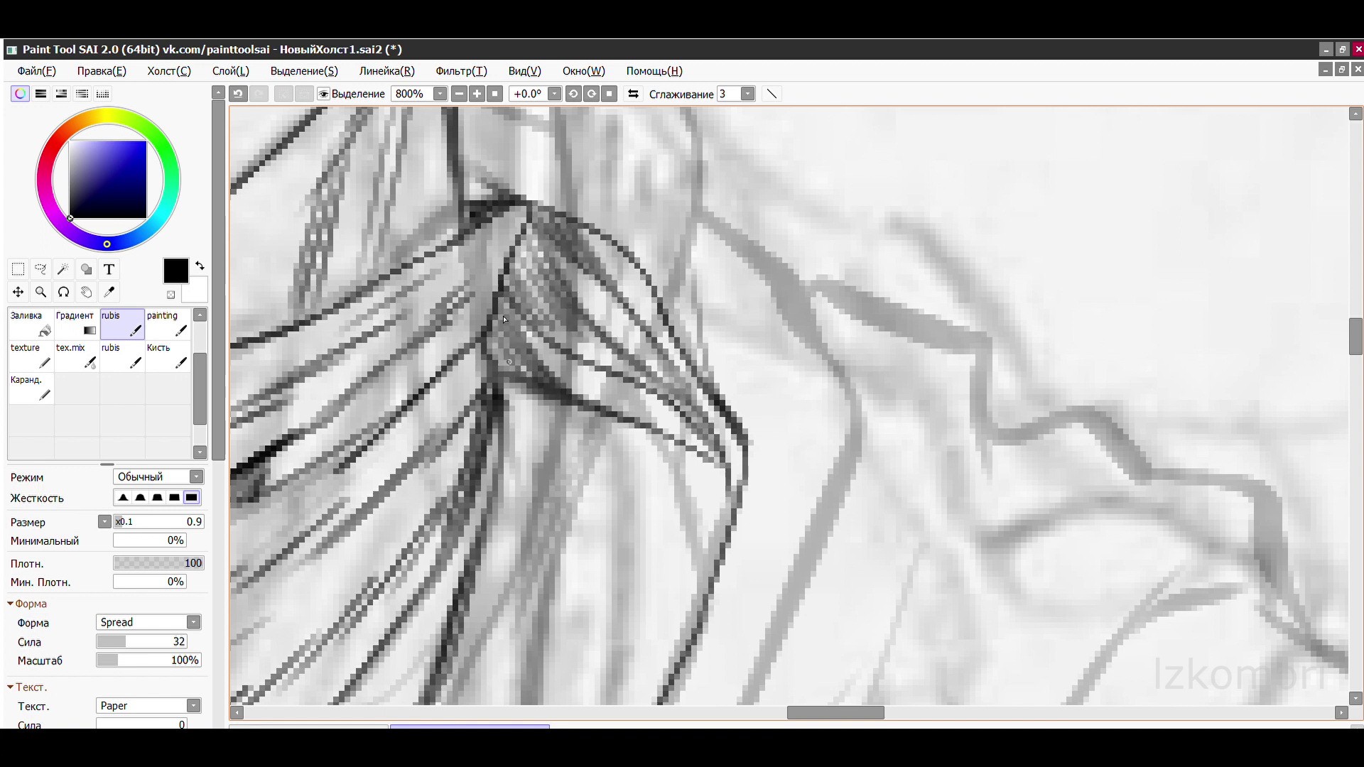
{"action": "left_click_drag", "start_coordinate": [483, 334], "coordinate": [682, 396]}
- Hatch the hood's inner shadow beneath the small neck fold, running down beside the scarf's right edge
{"action": "scroll", "coordinate": [527, 371], "scroll_direction": "down", "scroll_amount": 4}
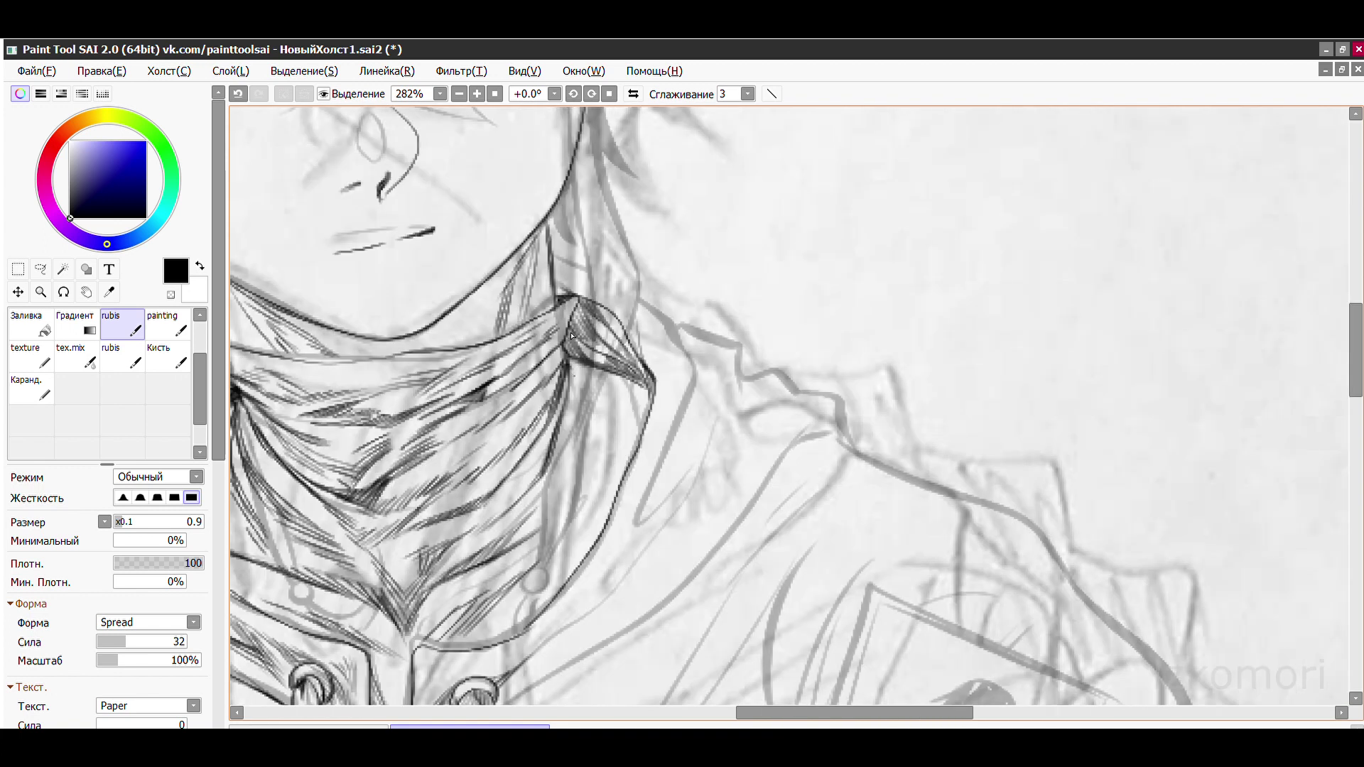
{"action": "scroll", "coordinate": [588, 378], "scroll_direction": "up", "scroll_amount": 3}
{"action": "left_click_drag", "start_coordinate": [557, 295], "coordinate": [693, 392]}
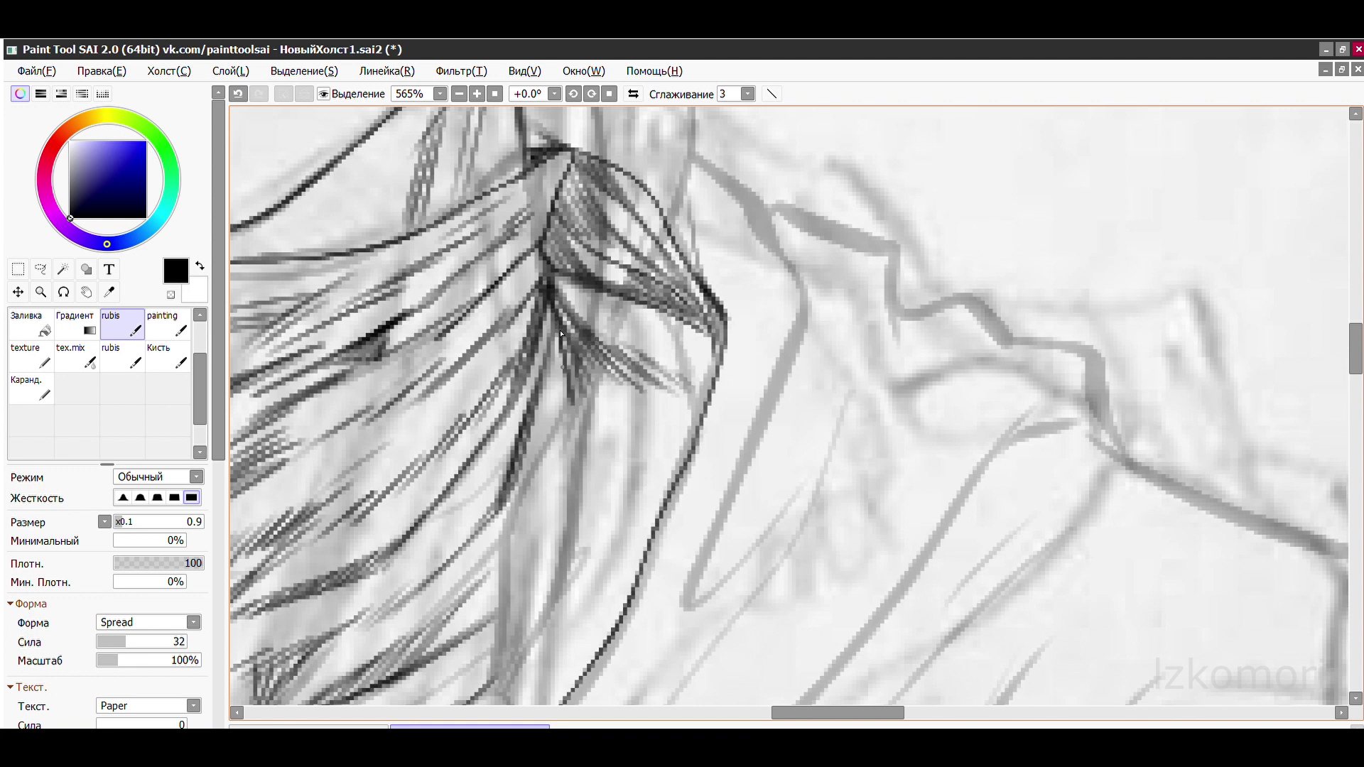
{"action": "left_click_drag", "start_coordinate": [561, 334], "coordinate": [550, 483]}
{"action": "mouse_move", "coordinate": [596, 355]}
{"action": "left_mouse_down"}
{"action": "mouse_move", "coordinate": [508, 505]}
{"action": "mouse_move", "coordinate": [539, 650]}
{"action": "left_mouse_up"}
{"action": "scroll", "coordinate": [695, 269], "scroll_direction": "down", "scroll_amount": 2}
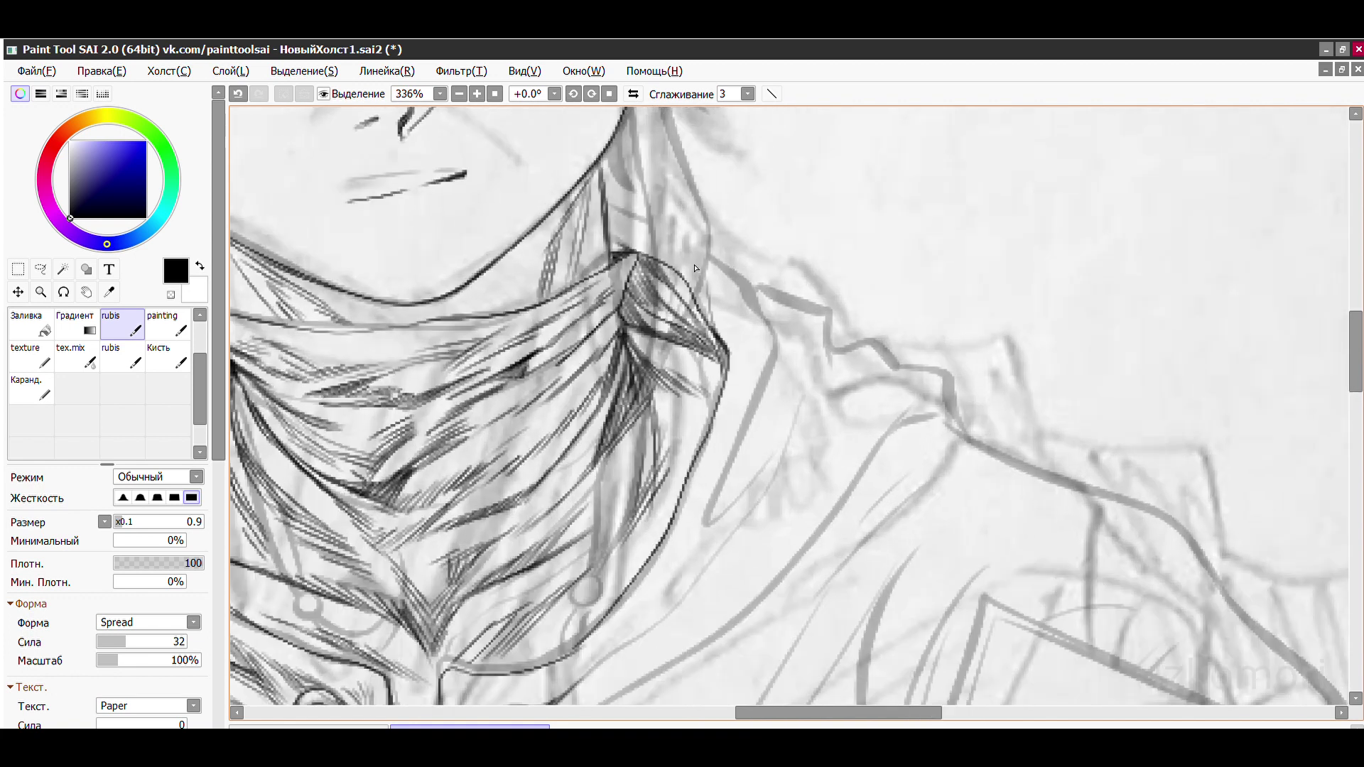
- Ink the hood's outer rim curve from the neck toward the right shoulder with a dark accent at its end
{"action": "scroll", "coordinate": [696, 268], "scroll_direction": "up", "scroll_amount": 5}
{"action": "mouse_move", "coordinate": [472, 135]}
{"action": "left_mouse_down"}
{"action": "mouse_move", "coordinate": [746, 266]}
{"action": "mouse_move", "coordinate": [753, 298]}
{"action": "left_mouse_up"}
{"action": "key", "text": "ctrl+z"}
{"action": "left_click_drag", "start_coordinate": [746, 292], "coordinate": [817, 419]}
{"action": "key", "text": "ctrl+z"}
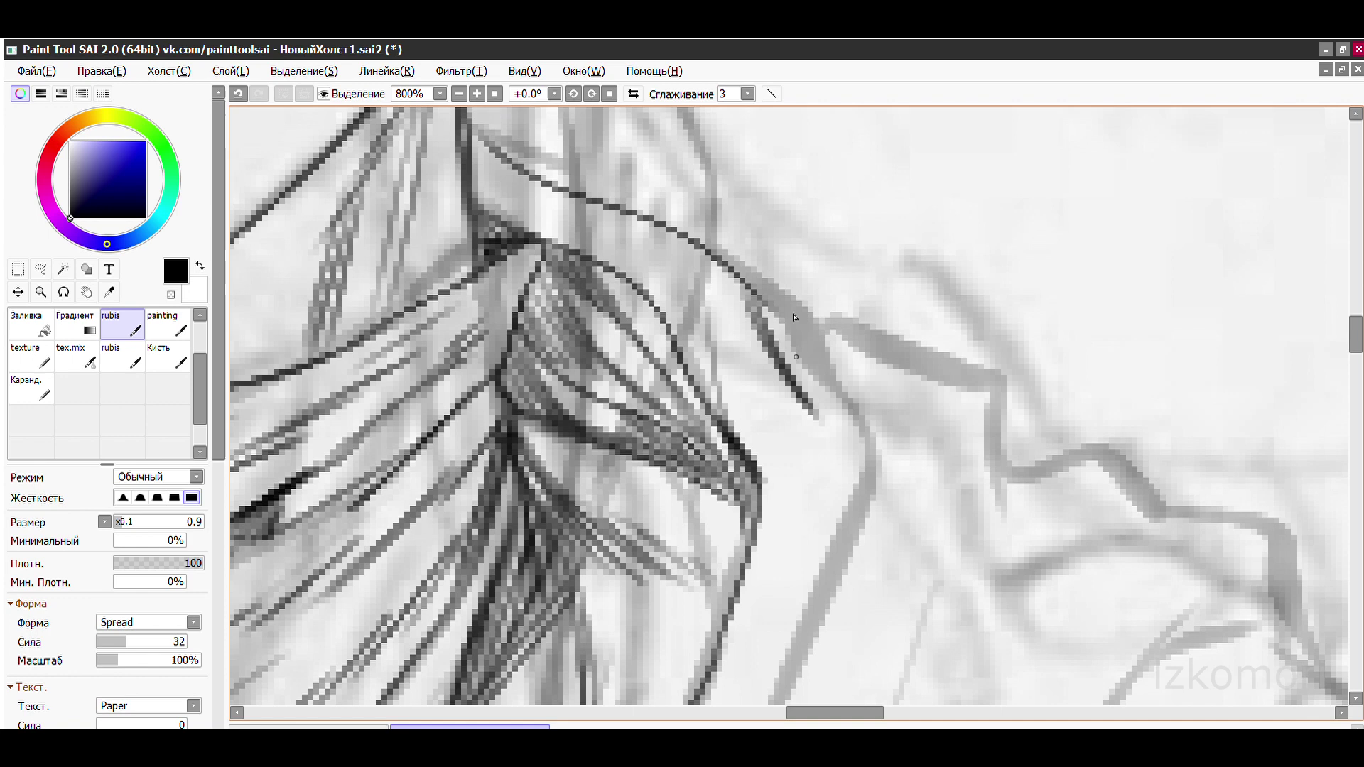
- Continue the hood's right outer rim line down into the pointed fold beside the opening
{"action": "scroll", "coordinate": [794, 317], "scroll_direction": "down", "scroll_amount": 3}
{"action": "scroll", "coordinate": [710, 284], "scroll_direction": "up", "scroll_amount": 2}
{"action": "left_click_drag", "start_coordinate": [728, 213], "coordinate": [646, 498]}
{"action": "key", "text": "ctrl+z"}
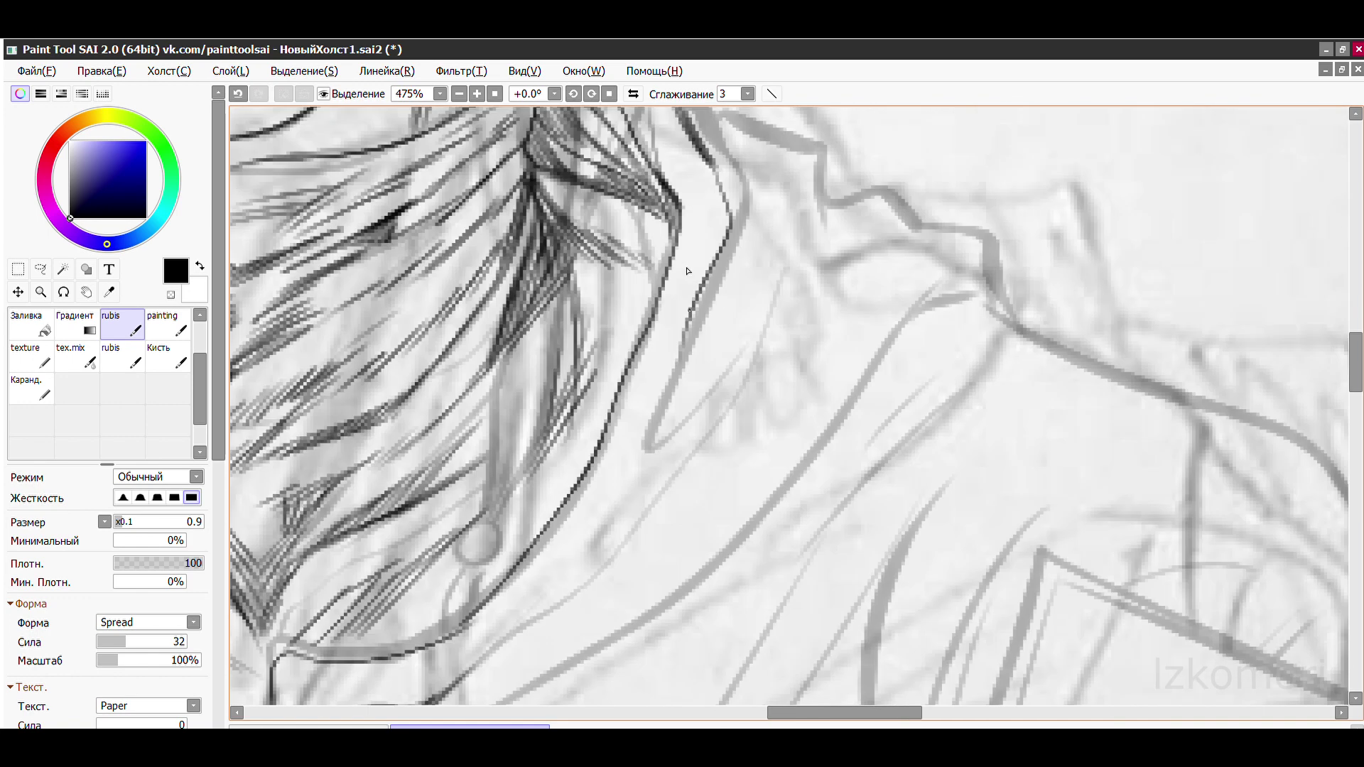
{"action": "scroll", "coordinate": [589, 490], "scroll_direction": "down", "scroll_amount": 1}
{"action": "left_click_drag", "start_coordinate": [760, 192], "coordinate": [652, 409]}
{"action": "key", "text": "ctrl+z"}
{"action": "scroll", "coordinate": [810, 181], "scroll_direction": "down", "scroll_amount": 1}
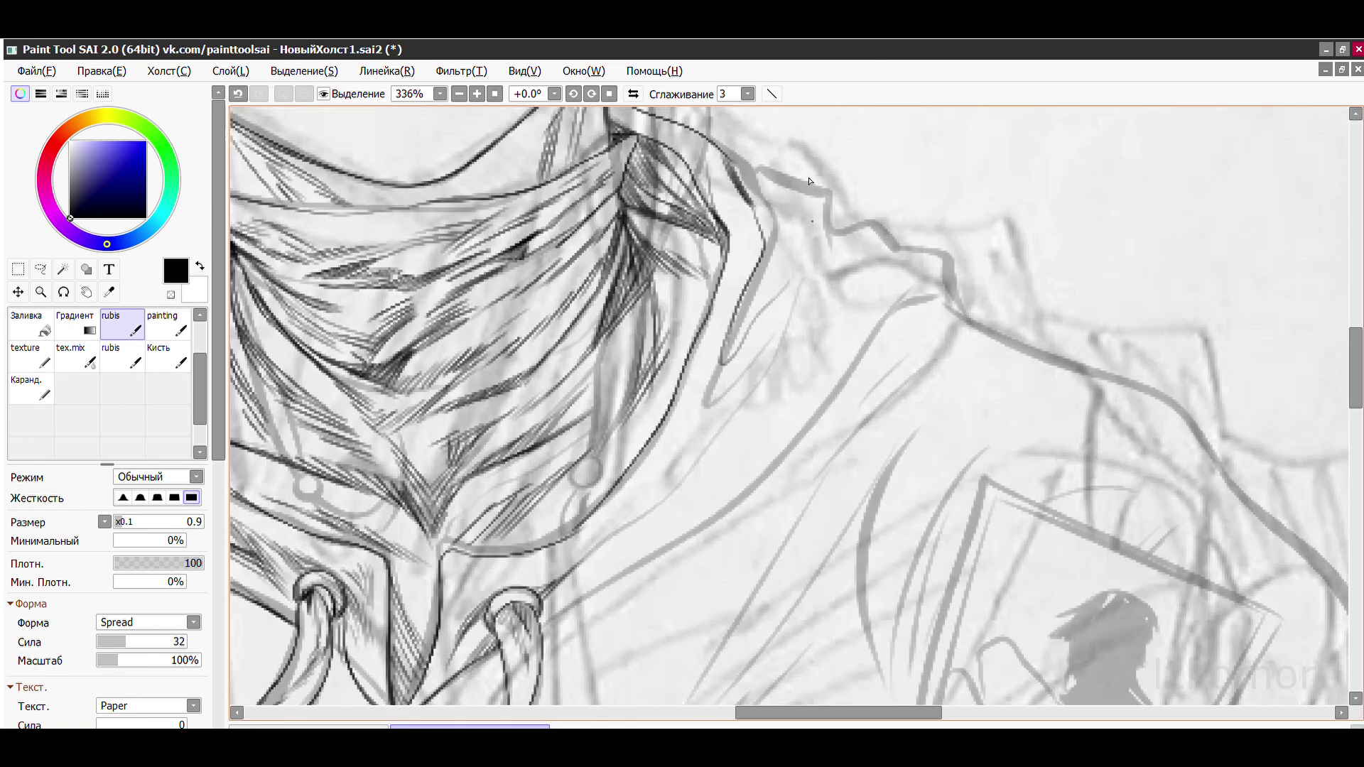
- Ink the far side of the pointed fold and add short hatch strokes above it
{"action": "scroll", "coordinate": [810, 181], "scroll_direction": "up", "scroll_amount": 1}
{"action": "left_click_drag", "start_coordinate": [746, 352], "coordinate": [646, 501]}
{"action": "mouse_move", "coordinate": [800, 295]}
{"action": "left_mouse_down"}
{"action": "mouse_move", "coordinate": [699, 415]}
{"action": "mouse_move", "coordinate": [739, 370]}
{"action": "left_mouse_up"}
- Ink the stepped upper edge of the hood where it rests on the right shoulder
{"action": "scroll", "coordinate": [721, 213], "scroll_direction": "up", "scroll_amount": 2}
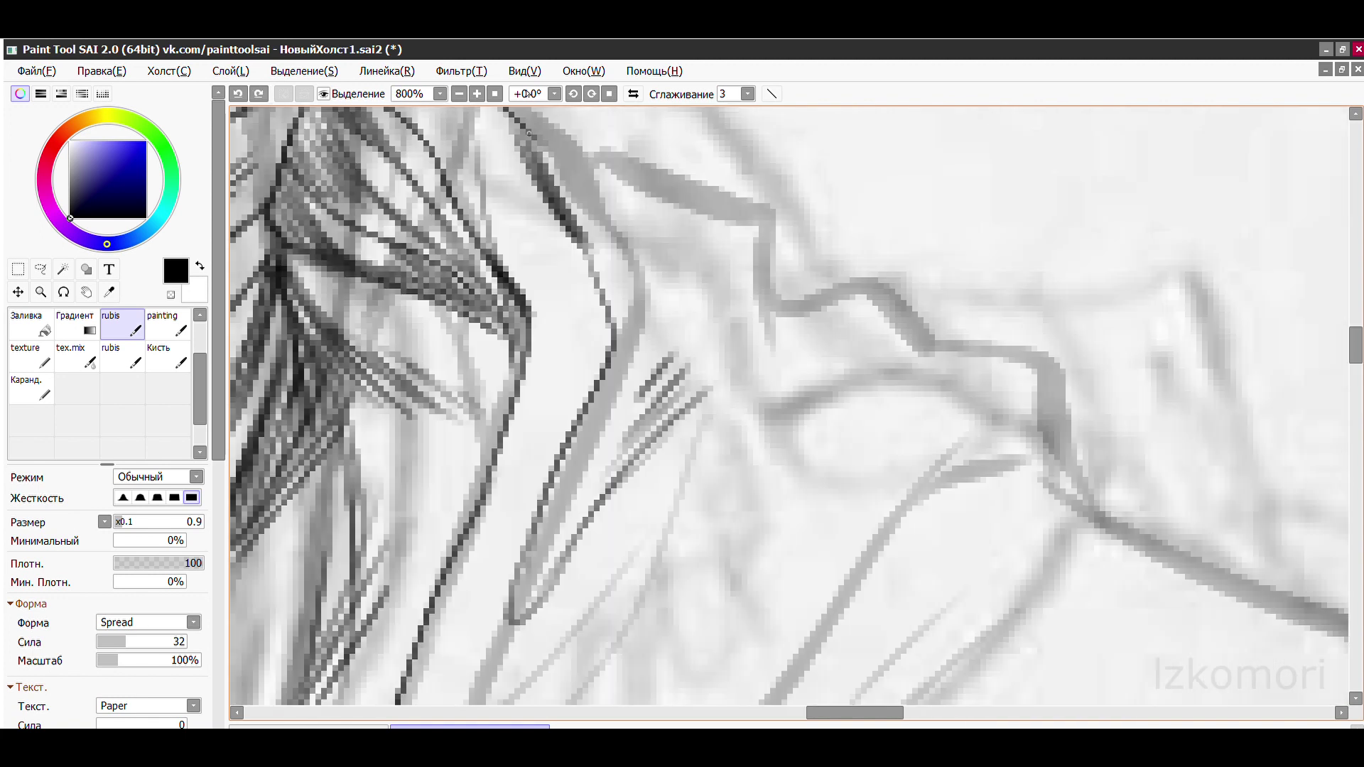
{"action": "left_click_drag", "start_coordinate": [560, 181], "coordinate": [788, 330]}
{"action": "scroll", "coordinate": [828, 255], "scroll_direction": "down", "scroll_amount": 1}
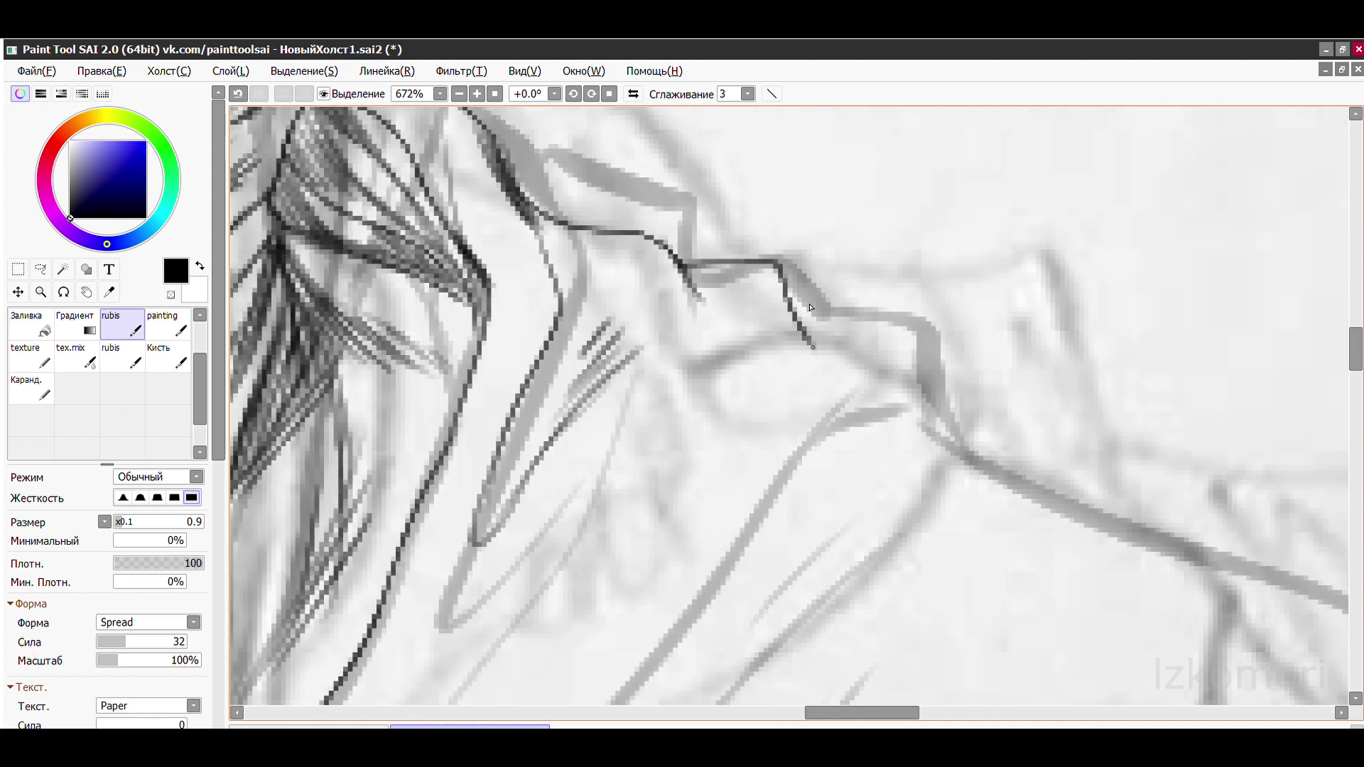
- Ink the long diagonal crease below the stepped edge and darken the pointed fold's tip with hatching
{"action": "mouse_move", "coordinate": [703, 352]}
{"action": "left_mouse_down"}
{"action": "mouse_move", "coordinate": [518, 542]}
{"action": "mouse_move", "coordinate": [397, 703]}
{"action": "left_mouse_up"}
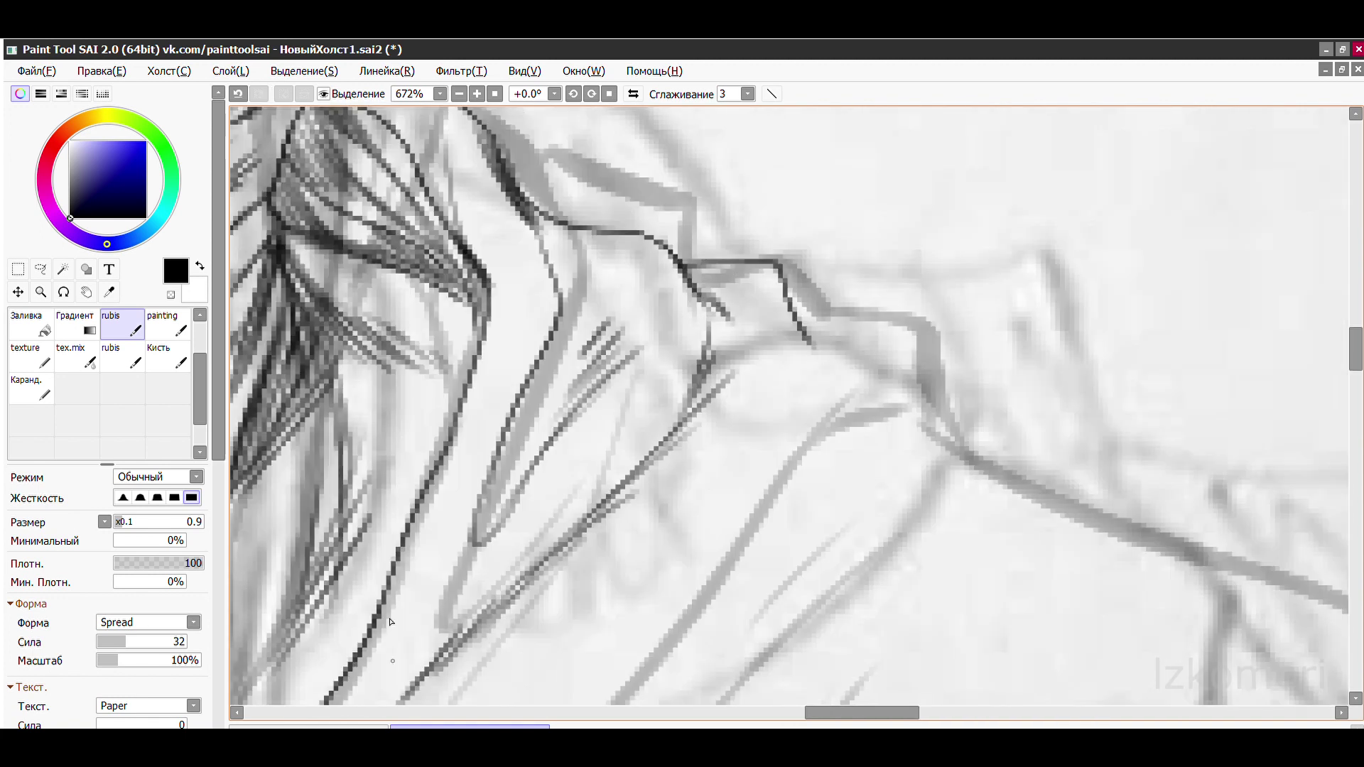
{"action": "scroll", "coordinate": [398, 704], "scroll_direction": "up", "scroll_amount": 2}
{"action": "left_click_drag", "start_coordinate": [610, 201], "coordinate": [538, 398]}
{"action": "scroll", "coordinate": [698, 292], "scroll_direction": "down", "scroll_amount": 3}
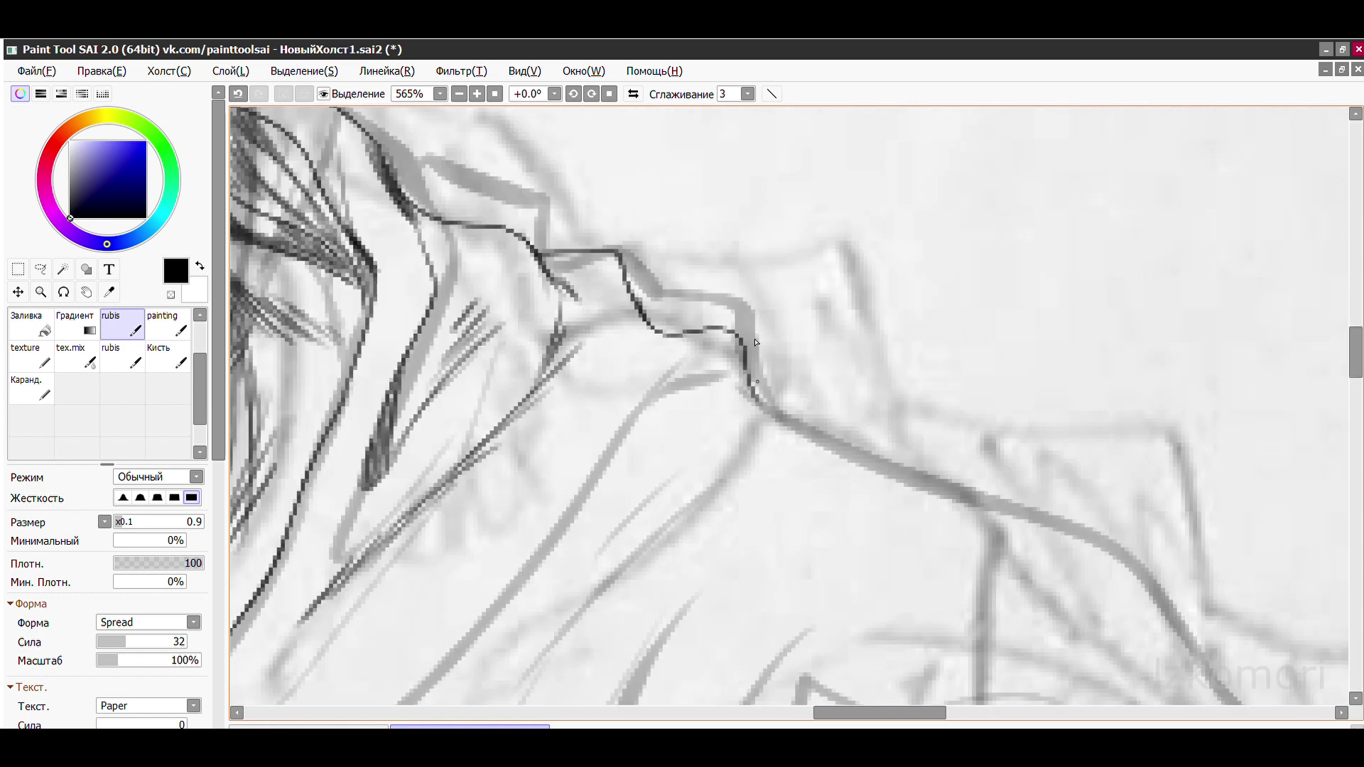
- Ink and hatch the next narrow diagonal fold below the hood's stepped shoulder edge
{"action": "scroll", "coordinate": [755, 343], "scroll_direction": "down", "scroll_amount": 5}
{"action": "scroll", "coordinate": [756, 342], "scroll_direction": "up", "scroll_amount": 7}
{"action": "left_click_drag", "start_coordinate": [676, 256], "coordinate": [608, 437]}
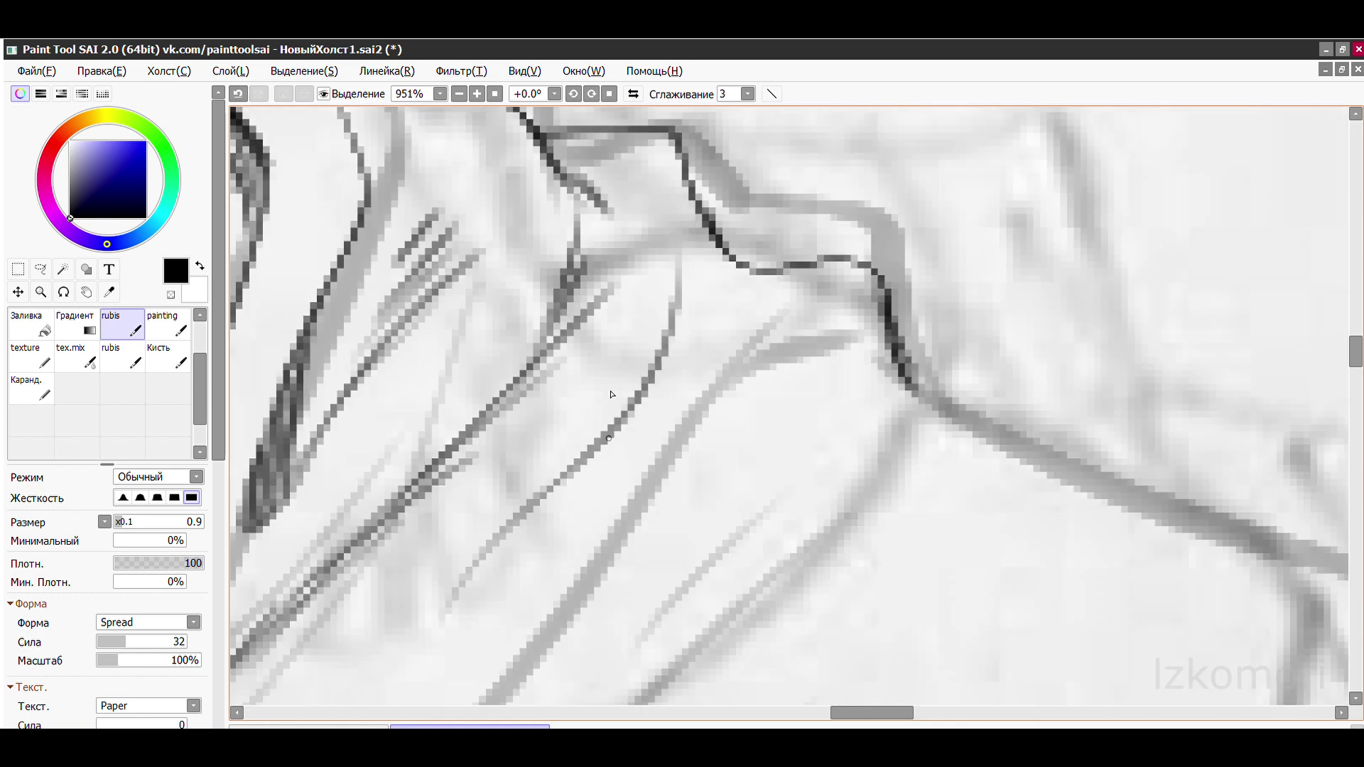
{"action": "left_click_drag", "start_coordinate": [725, 263], "coordinate": [643, 397]}
{"action": "left_click_drag", "start_coordinate": [735, 318], "coordinate": [631, 422]}
{"action": "left_click_drag", "start_coordinate": [678, 379], "coordinate": [389, 678]}
{"action": "scroll", "coordinate": [710, 426], "scroll_direction": "down", "scroll_amount": 1}
{"action": "left_click_drag", "start_coordinate": [753, 360], "coordinate": [612, 578]}
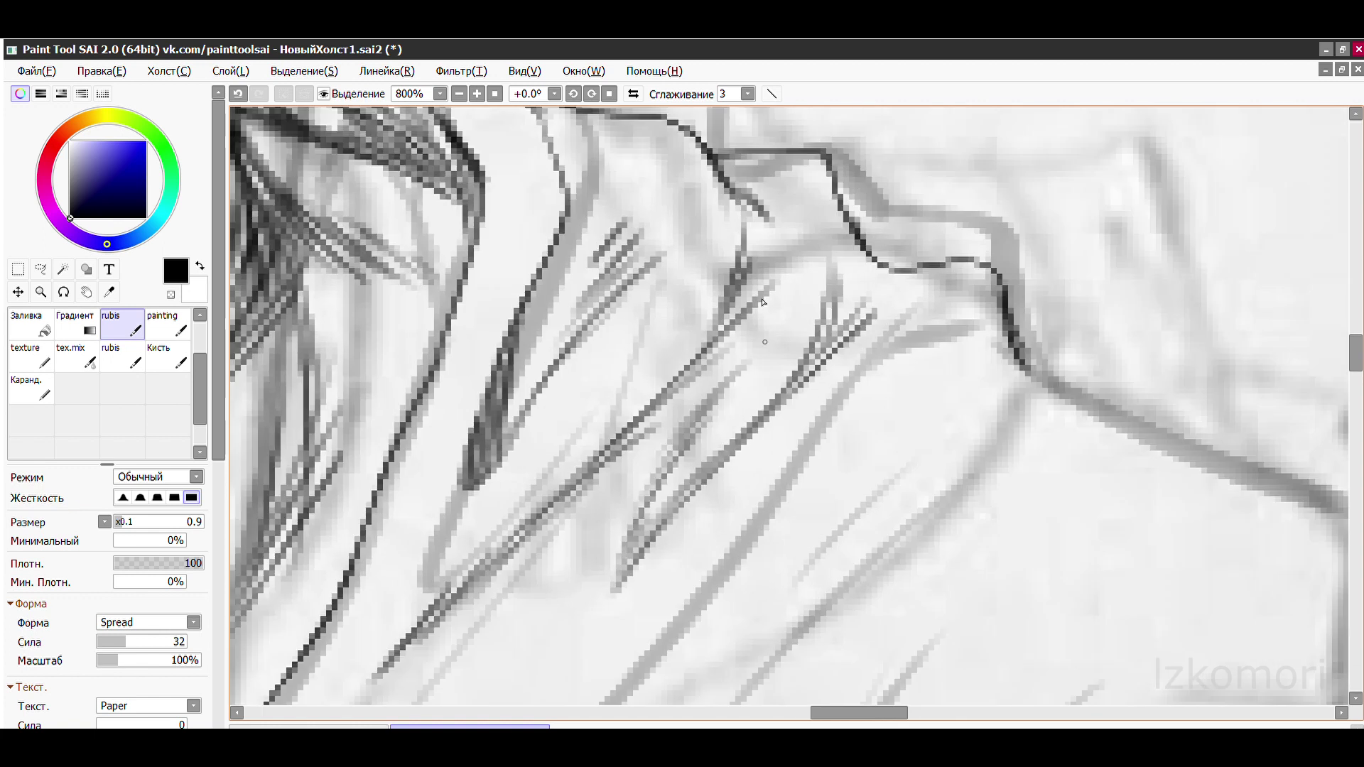
- Extend the diagonal crease hatching down the hood's right side toward the eyelet
{"action": "scroll", "coordinate": [848, 181], "scroll_direction": "down", "scroll_amount": 5}
{"action": "scroll", "coordinate": [655, 368], "scroll_direction": "up", "scroll_amount": 5}
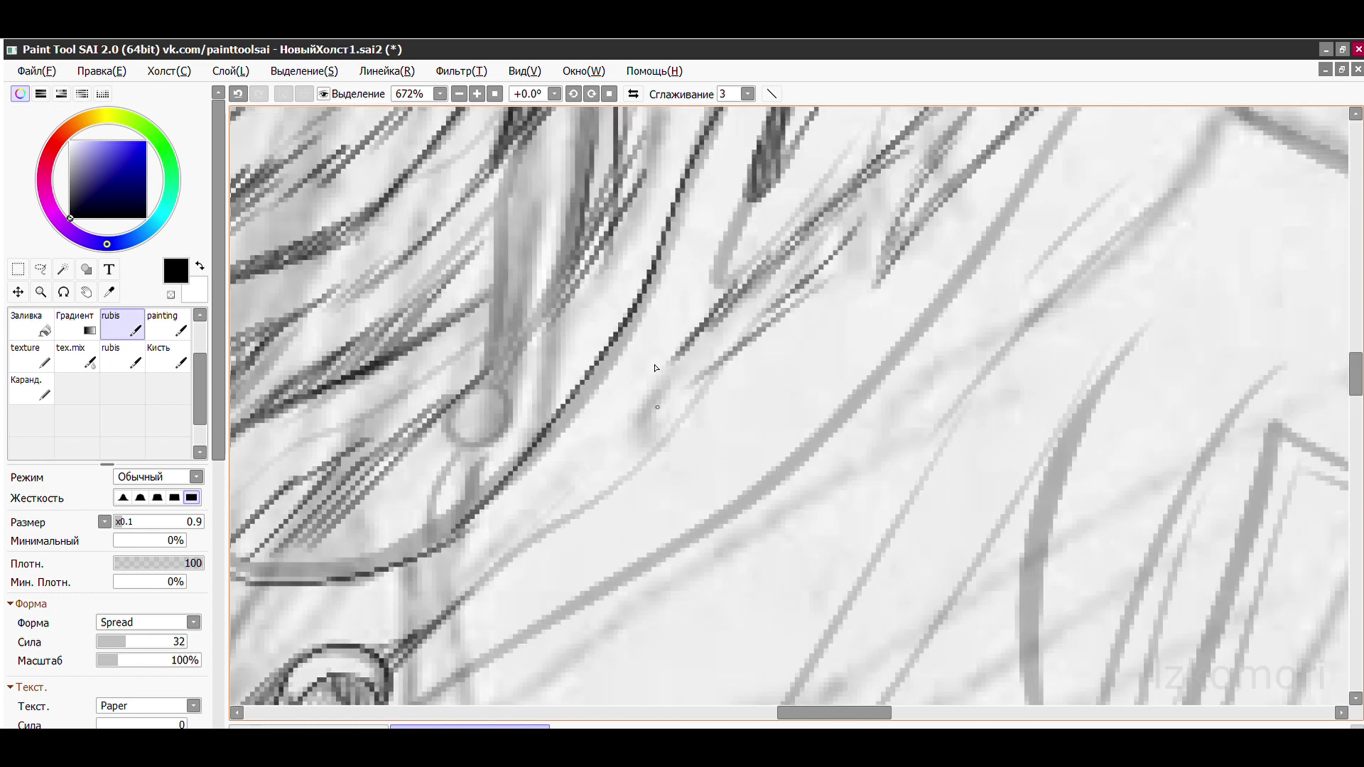
{"action": "mouse_move", "coordinate": [774, 329]}
{"action": "left_mouse_down"}
{"action": "mouse_move", "coordinate": [591, 450]}
{"action": "mouse_move", "coordinate": [534, 519]}
{"action": "left_mouse_up"}
{"action": "scroll", "coordinate": [764, 288], "scroll_direction": "down", "scroll_amount": 4}
{"action": "scroll", "coordinate": [764, 288], "scroll_direction": "up", "scroll_amount": 3}
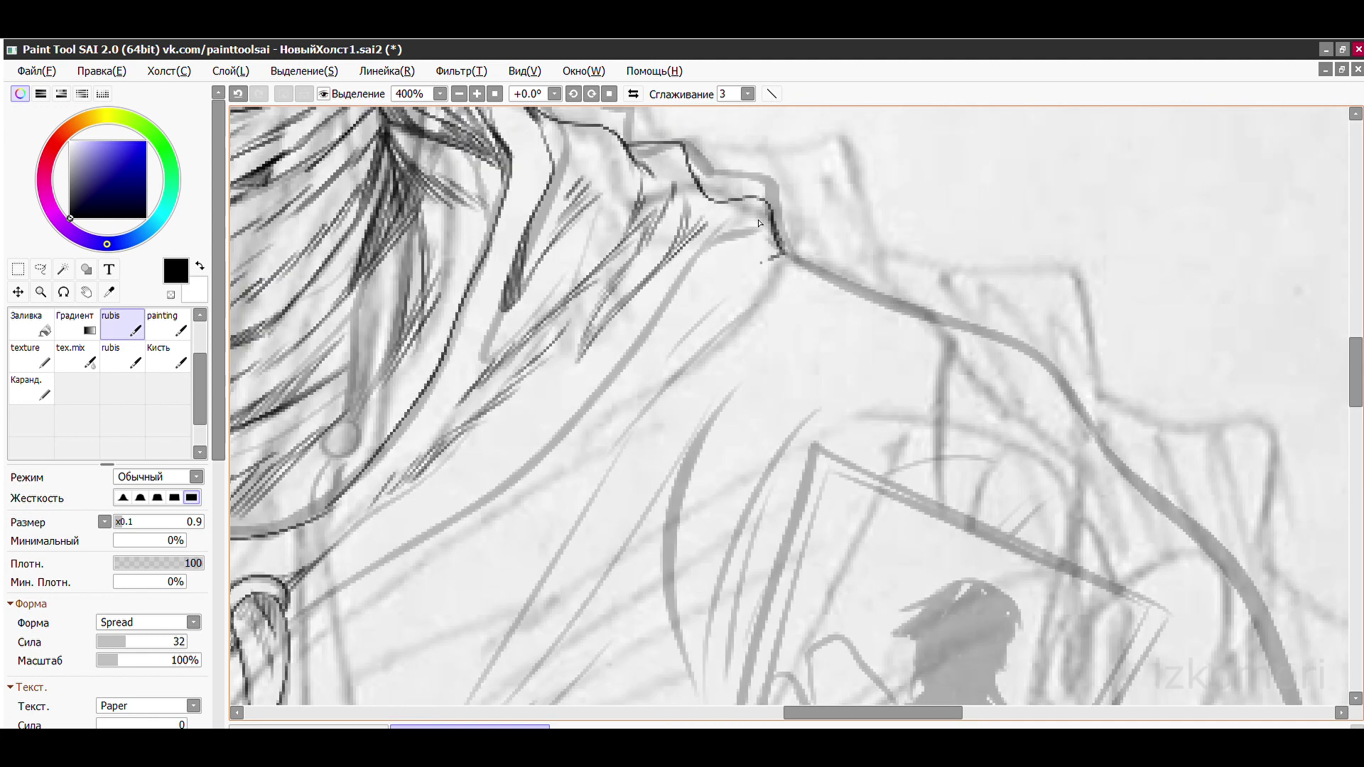
- Ink the hood's long outer right edge between the shoulder and the right eyelet
{"action": "scroll", "coordinate": [759, 223], "scroll_direction": "down", "scroll_amount": 3}
{"action": "scroll", "coordinate": [781, 199], "scroll_direction": "up", "scroll_amount": 4}
{"action": "scroll", "coordinate": [803, 178], "scroll_direction": "down", "scroll_amount": 4}
{"action": "scroll", "coordinate": [826, 154], "scroll_direction": "up", "scroll_amount": 4}
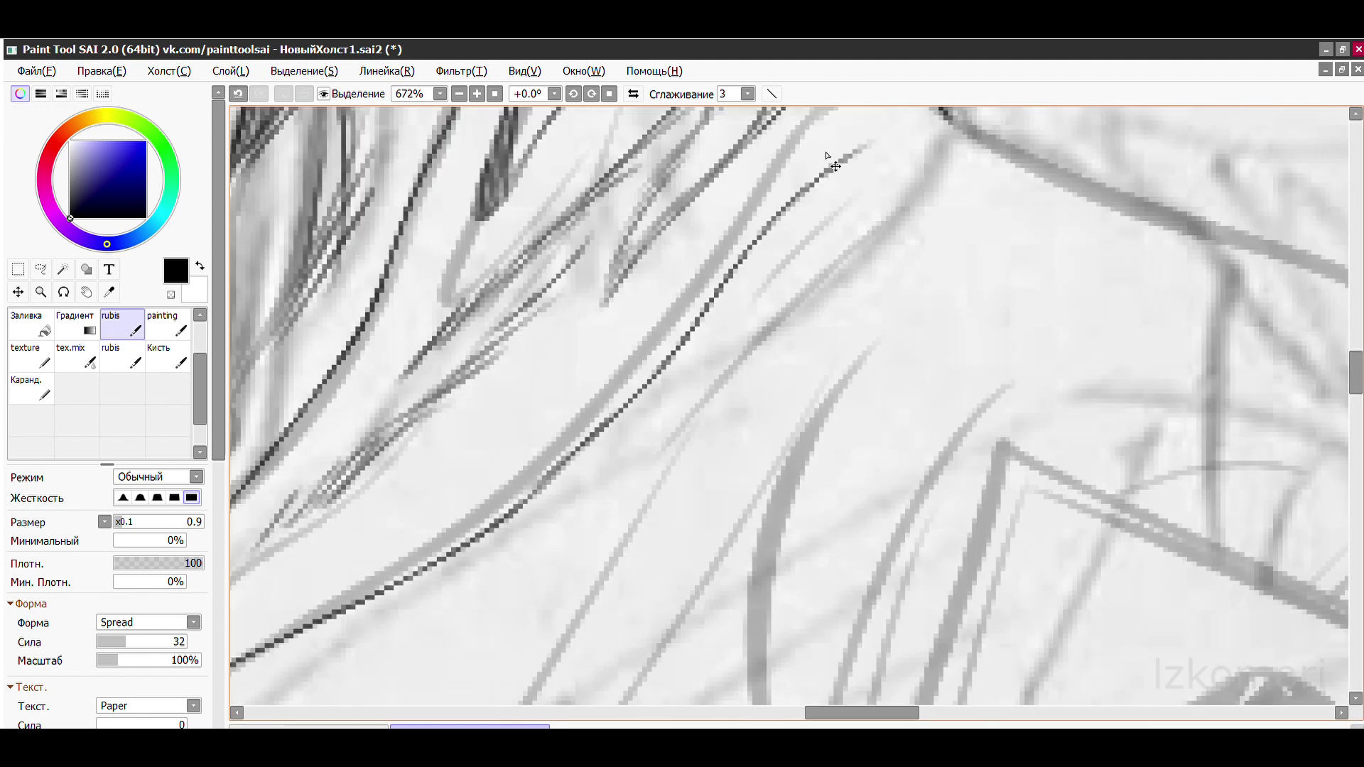
{"action": "scroll", "coordinate": [826, 155], "scroll_direction": "down", "scroll_amount": 4}
{"action": "scroll", "coordinate": [768, 258], "scroll_direction": "up", "scroll_amount": 5}
{"action": "left_click_drag", "start_coordinate": [778, 257], "coordinate": [799, 281]}
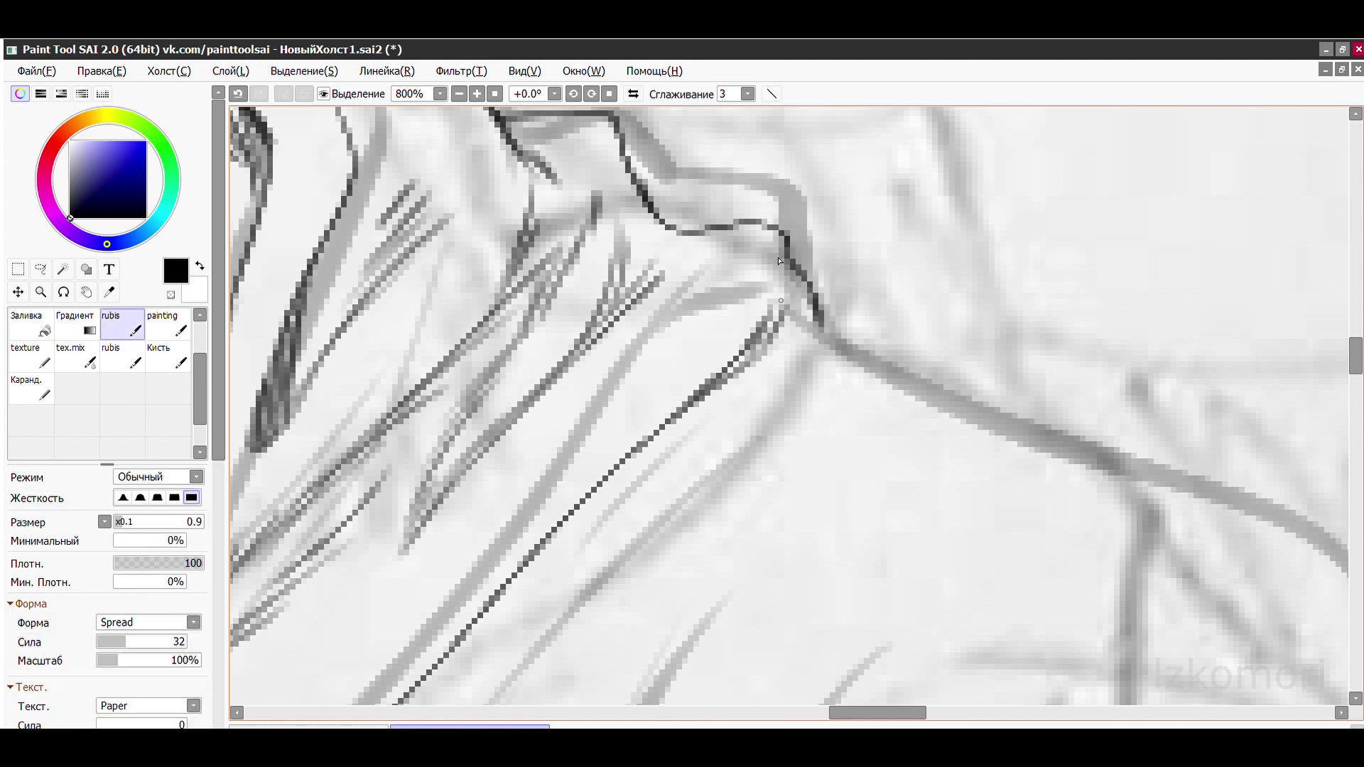
- Add fine fold strokes along the inside of the hood's outer right edge
{"action": "scroll", "coordinate": [896, 203], "scroll_direction": "down", "scroll_amount": 4}
{"action": "scroll", "coordinate": [824, 338], "scroll_direction": "up", "scroll_amount": 3}
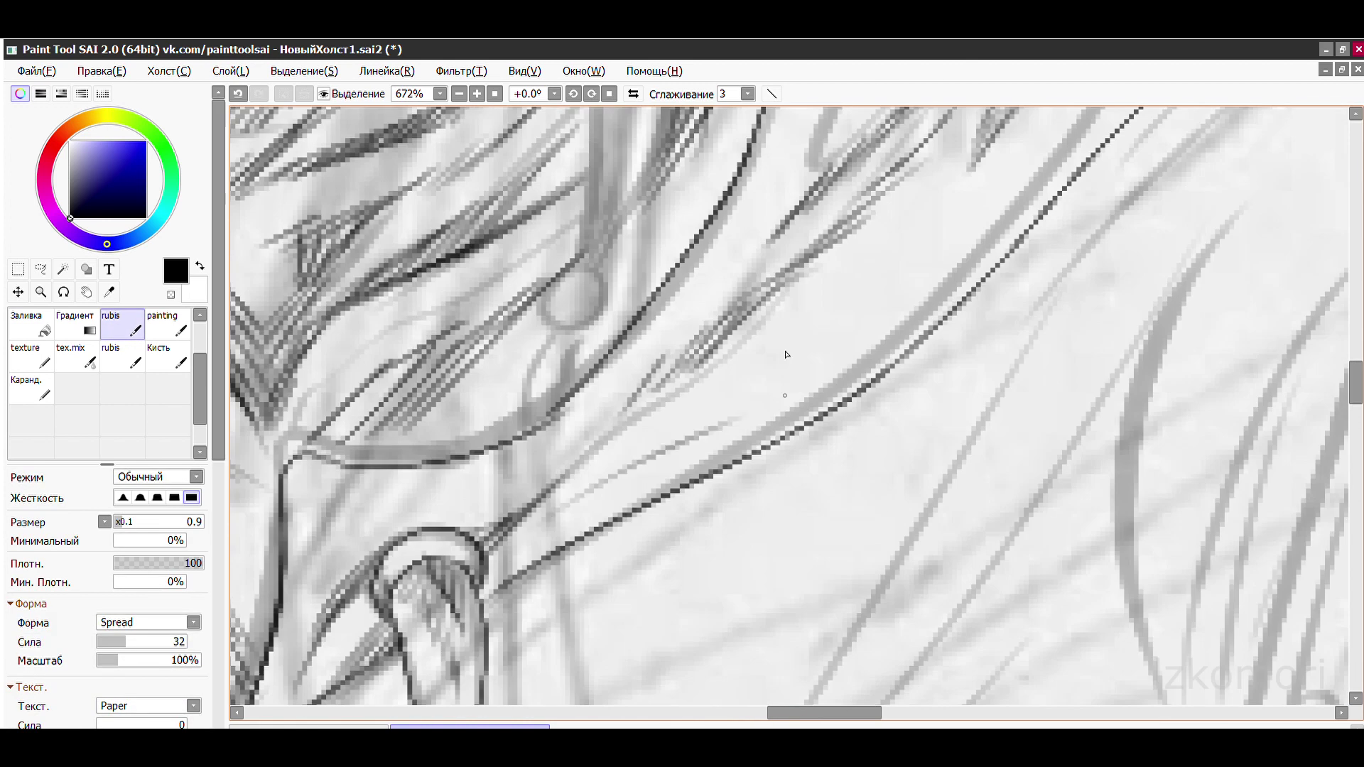
{"action": "left_click_drag", "start_coordinate": [650, 458], "coordinate": [913, 251]}
{"action": "scroll", "coordinate": [912, 212], "scroll_direction": "down", "scroll_amount": 4}
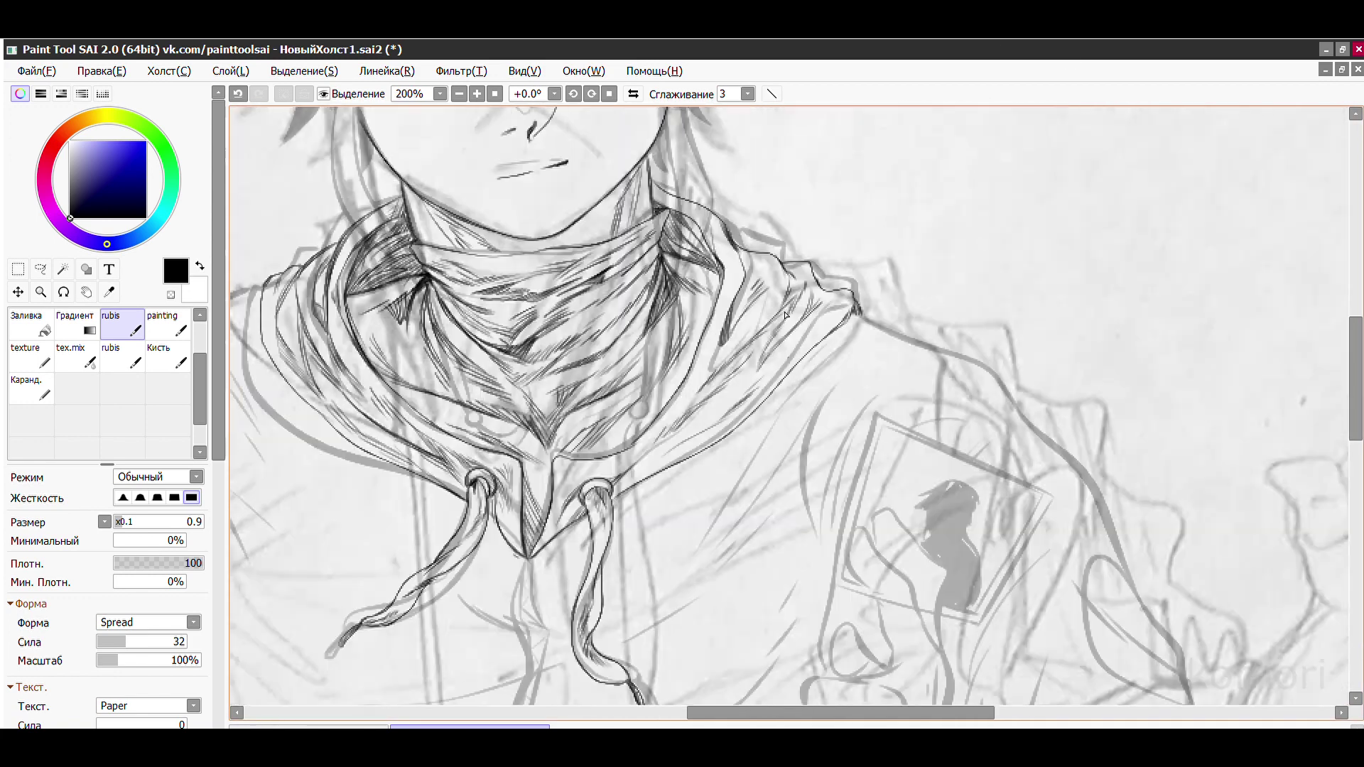
- Ink the right shoulder line from the hood down the upper sleeve, thickening it along the slope
{"action": "scroll", "coordinate": [931, 277], "scroll_direction": "up", "scroll_amount": 3}
{"action": "left_click_drag", "start_coordinate": [306, 298], "coordinate": [895, 632]}
{"action": "mouse_move", "coordinate": [1000, 667]}
{"action": "left_mouse_down"}
{"action": "mouse_move", "coordinate": [715, 354]}
{"action": "mouse_move", "coordinate": [566, 240]}
{"action": "left_mouse_up"}
{"action": "scroll", "coordinate": [715, 355], "scroll_direction": "up", "scroll_amount": 1}
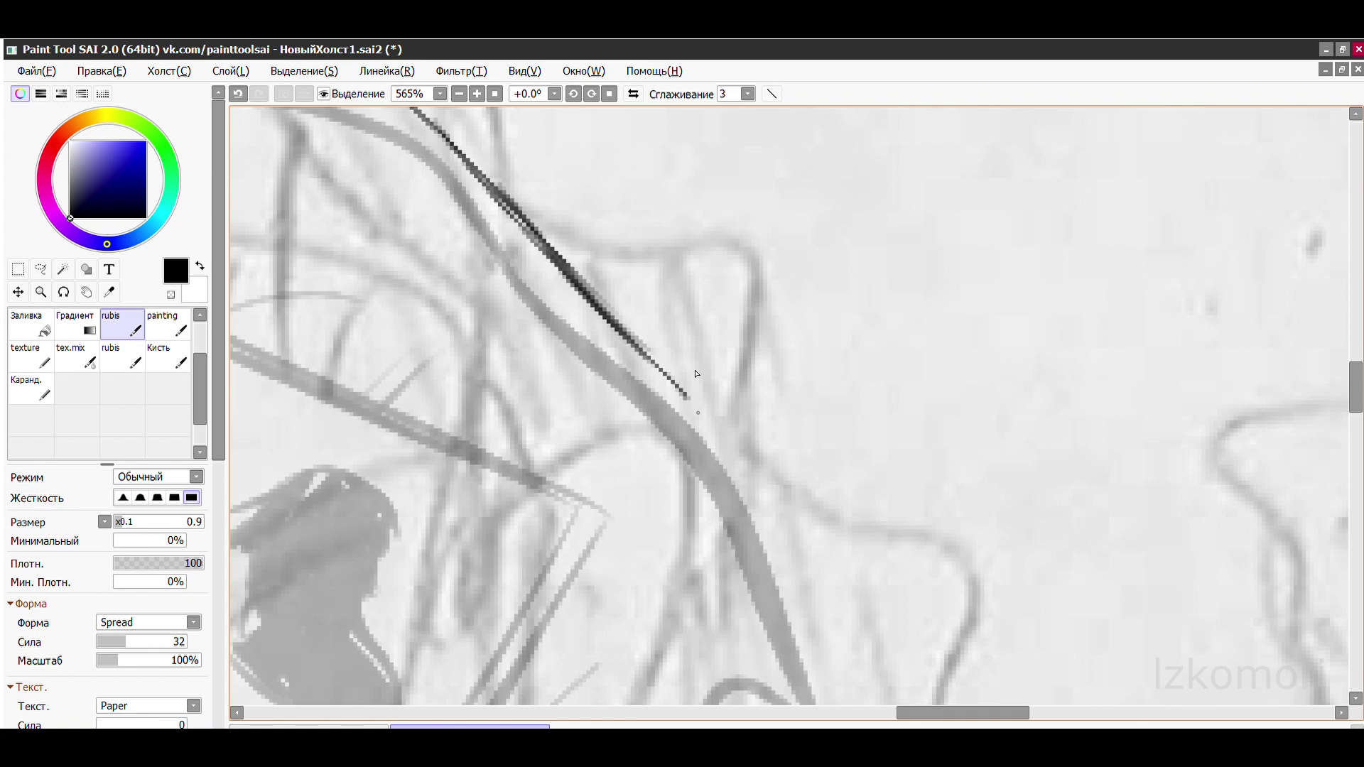
{"action": "left_click_drag", "start_coordinate": [705, 385], "coordinate": [789, 650]}
{"action": "scroll", "coordinate": [789, 650], "scroll_direction": "down", "scroll_amount": 1}
{"action": "scroll", "coordinate": [704, 508], "scroll_direction": "up", "scroll_amount": 1}
{"action": "left_click_drag", "start_coordinate": [703, 508], "coordinate": [682, 359]}
{"action": "scroll", "coordinate": [698, 323], "scroll_direction": "down", "scroll_amount": 3}
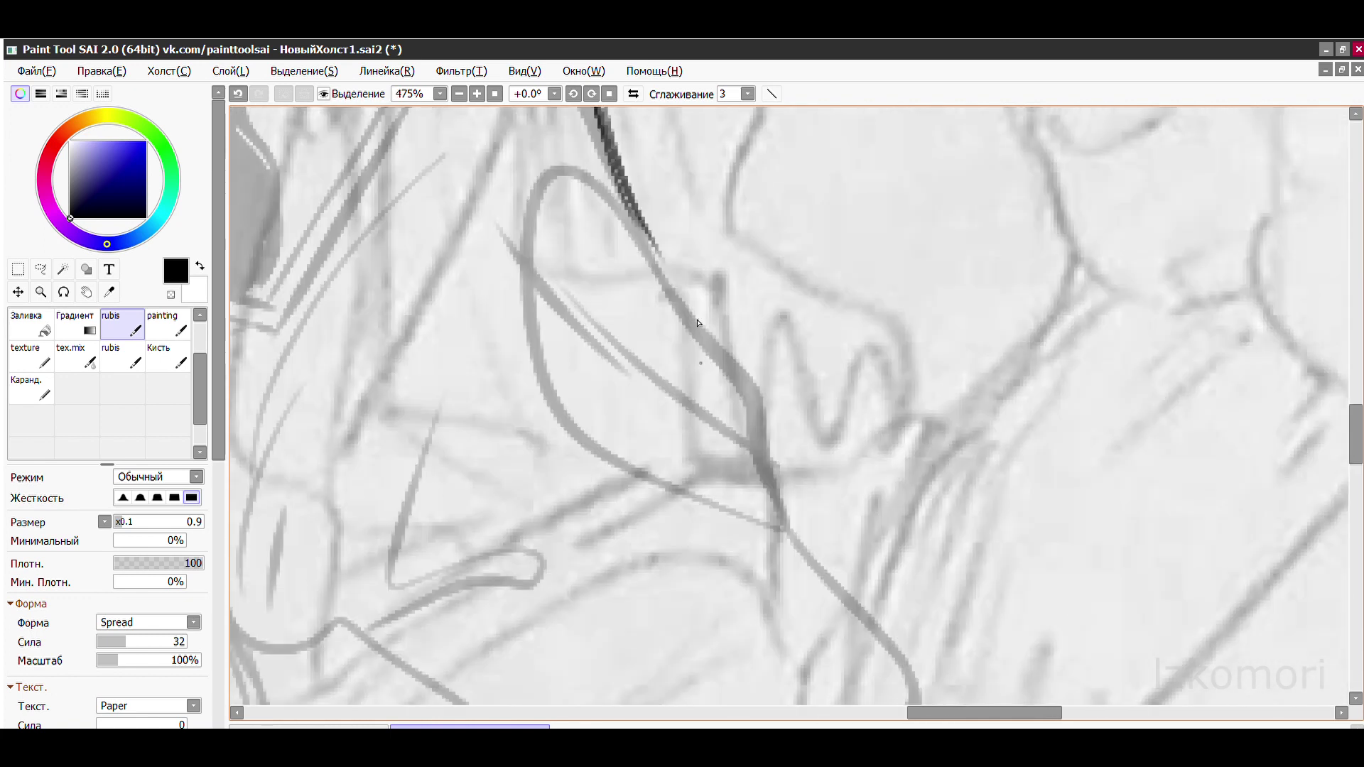
- Outline the leaf-shaped sleeve fold and add crossing crease lines through its middle
{"action": "key", "text": "ctrl+z"}
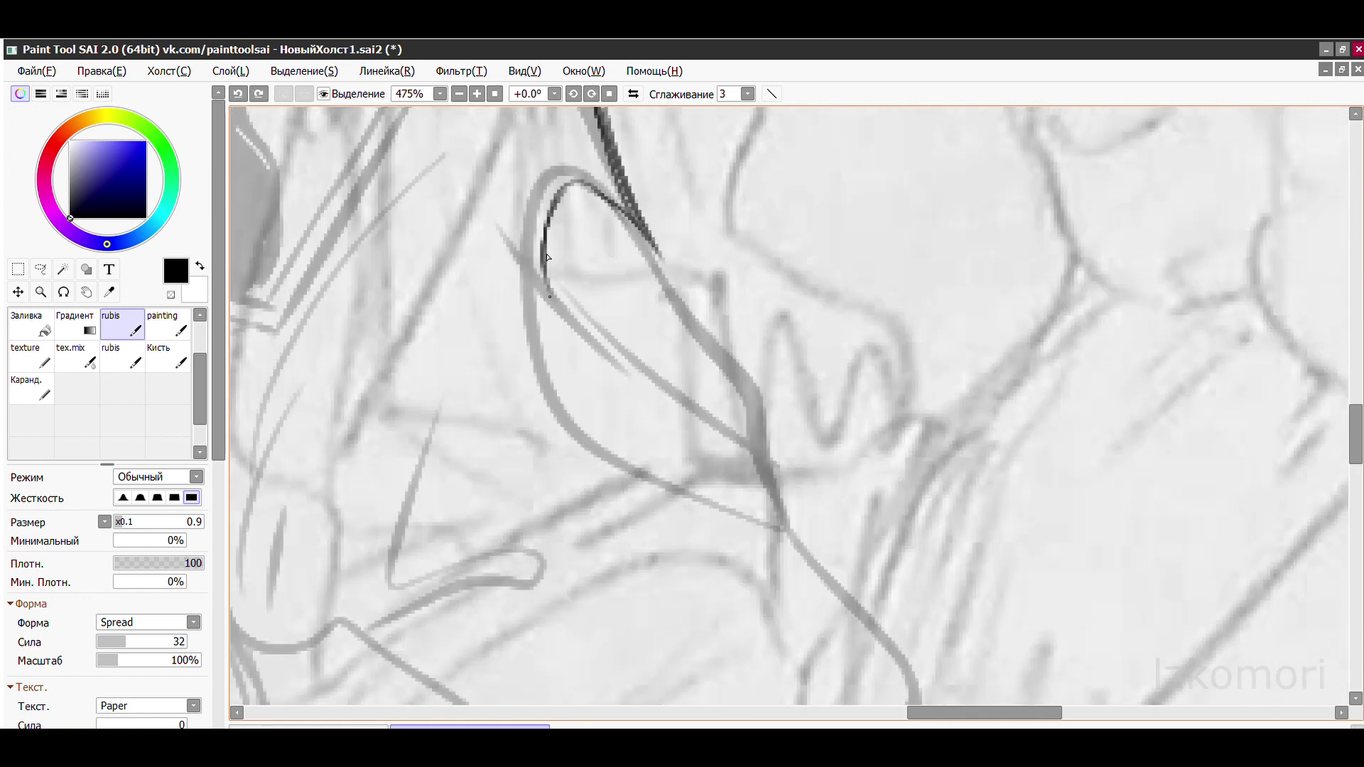
{"action": "left_click_drag", "start_coordinate": [545, 281], "coordinate": [776, 461]}
{"action": "left_click_drag", "start_coordinate": [647, 298], "coordinate": [742, 359]}
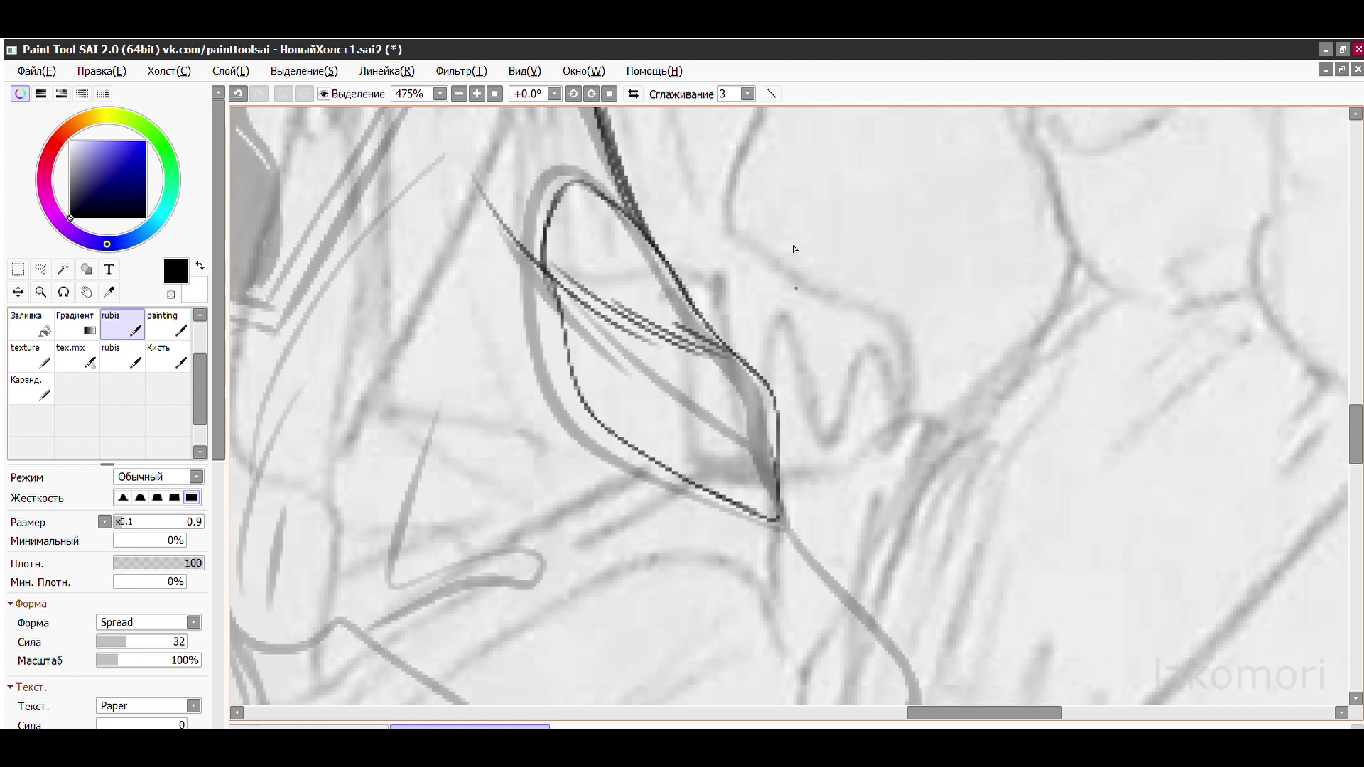
- Ink the sleeve's outer contour from the leaf-shaped fold down around the lower corner
{"action": "scroll", "coordinate": [742, 359], "scroll_direction": "down", "scroll_amount": 1}
{"action": "left_click_drag", "start_coordinate": [594, 270], "coordinate": [731, 561]}
{"action": "left_click_drag", "start_coordinate": [728, 447], "coordinate": [745, 675]}
{"action": "scroll", "coordinate": [766, 410], "scroll_direction": "down", "scroll_amount": 2}
{"action": "scroll", "coordinate": [766, 410], "scroll_direction": "up", "scroll_amount": 4}
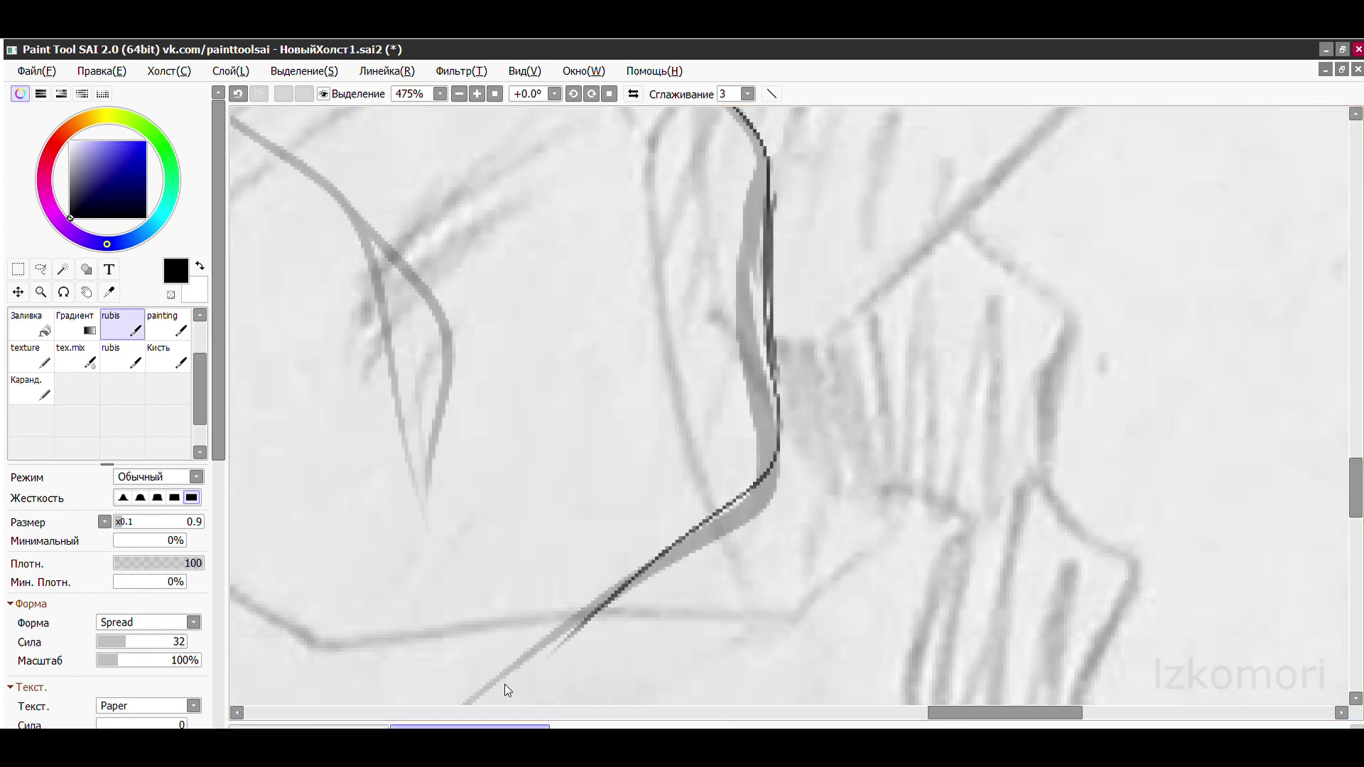
- Ink the sleeve's lower contour inward from the rounded corner
{"action": "scroll", "coordinate": [504, 684], "scroll_direction": "down", "scroll_amount": 1}
{"action": "left_click_drag", "start_coordinate": [589, 506], "coordinate": [1193, 149]}
{"action": "left_click_drag", "start_coordinate": [696, 483], "coordinate": [812, 405]}
{"action": "key", "text": "ctrl+z"}
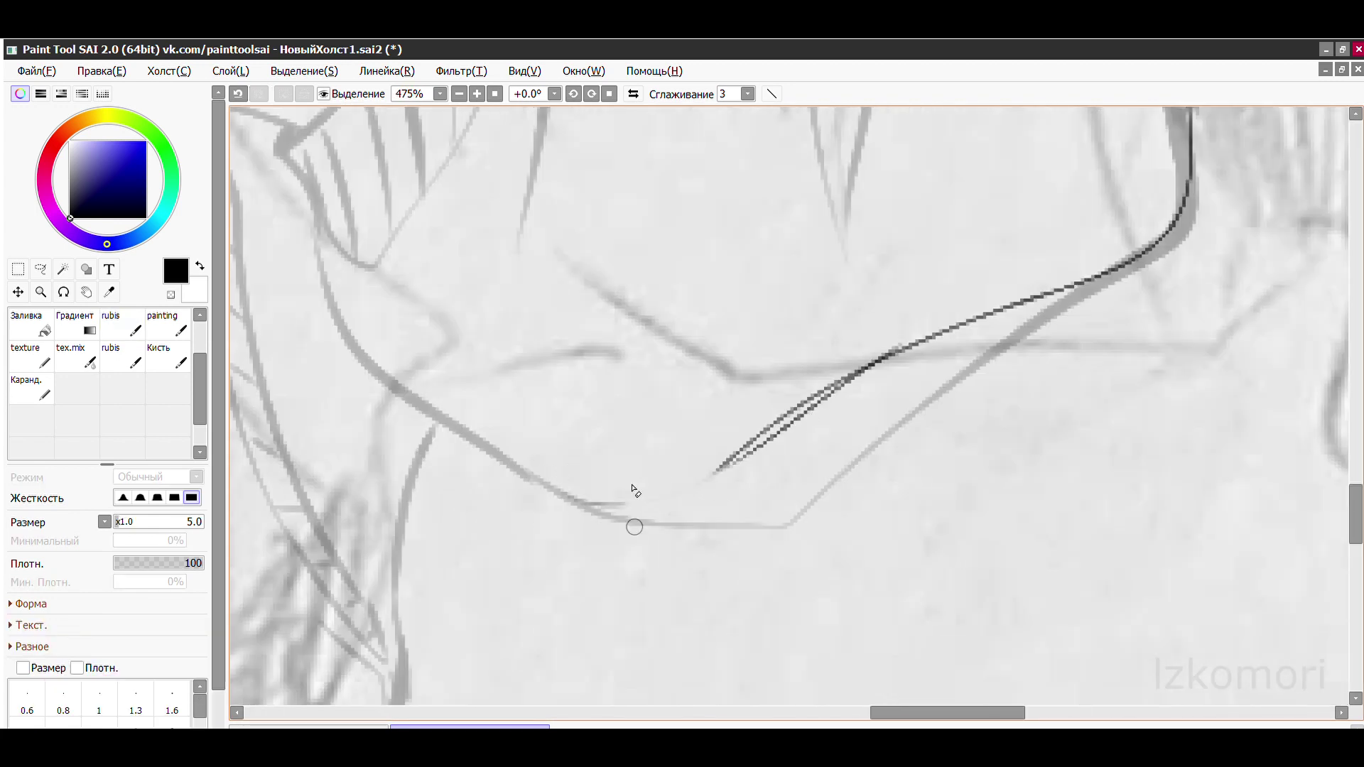
- Try to continue the sleeve's lower contour in a shallow curve up to the cuff
{"action": "left_click_drag", "start_coordinate": [518, 497], "coordinate": [812, 394]}
{"action": "key", "text": "ctrl+z"}
{"action": "left_click_drag", "start_coordinate": [550, 486], "coordinate": [773, 403]}
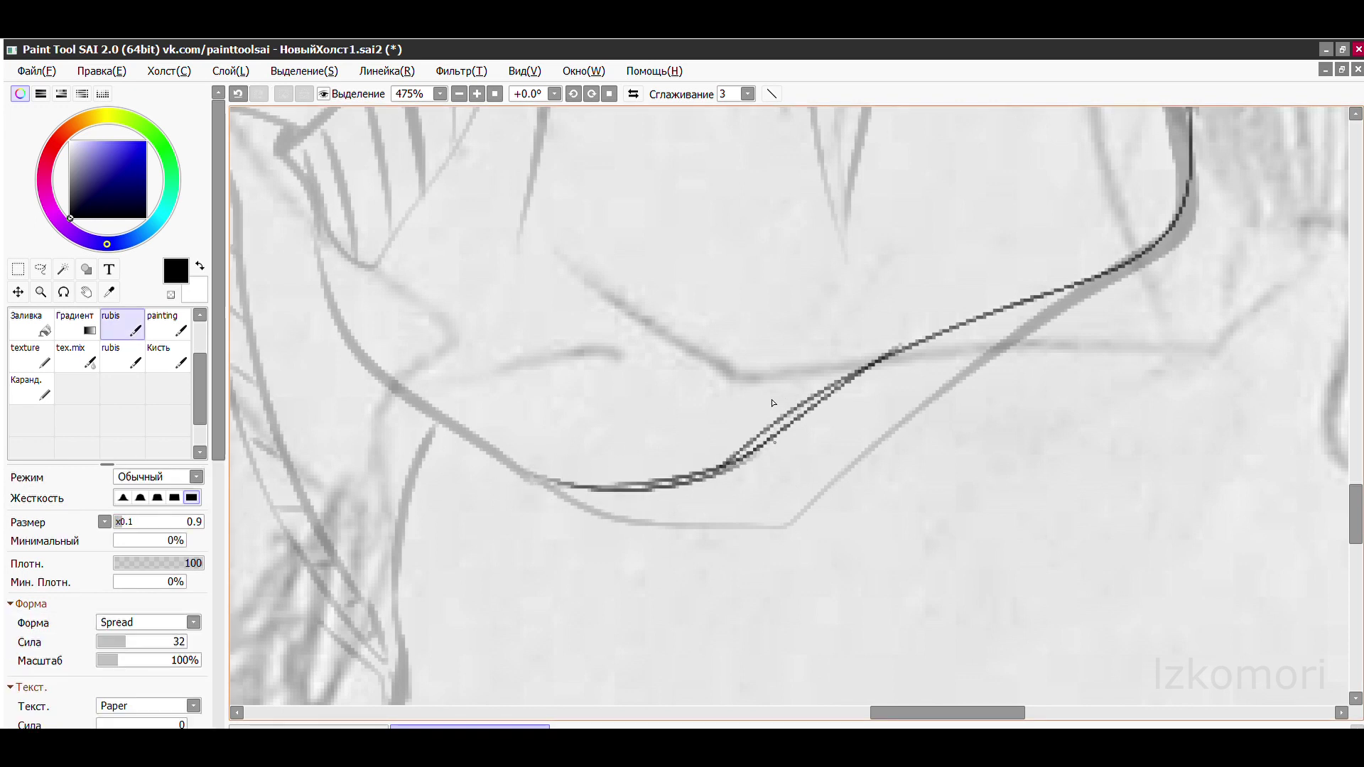
{"action": "mouse_move", "coordinate": [319, 231]}
{"action": "left_mouse_down"}
{"action": "mouse_move", "coordinate": [561, 483]}
{"action": "mouse_move", "coordinate": [718, 477]}
{"action": "left_mouse_up"}
{"action": "scroll", "coordinate": [715, 371], "scroll_direction": "down", "scroll_amount": 3}
{"action": "scroll", "coordinate": [684, 396], "scroll_direction": "up", "scroll_amount": 4}
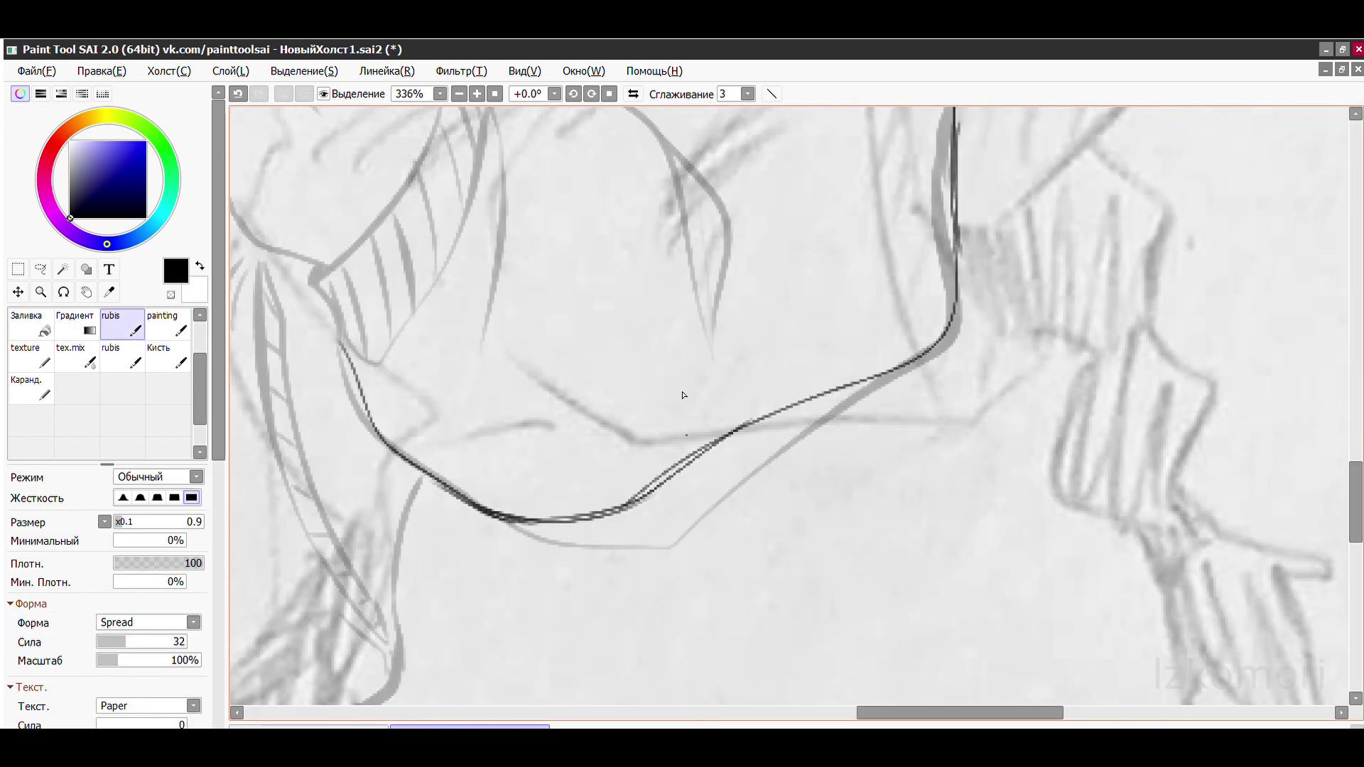
- Try erasing the middle of the sleeve's lower contour and redrawing it as a deeper curve, and undo the attempt
{"action": "key", "text": "e"}
{"action": "left_click_drag", "start_coordinate": [562, 455], "coordinate": [938, 201]}
{"action": "key", "text": "n"}
{"action": "left_click_drag", "start_coordinate": [424, 522], "coordinate": [582, 575]}
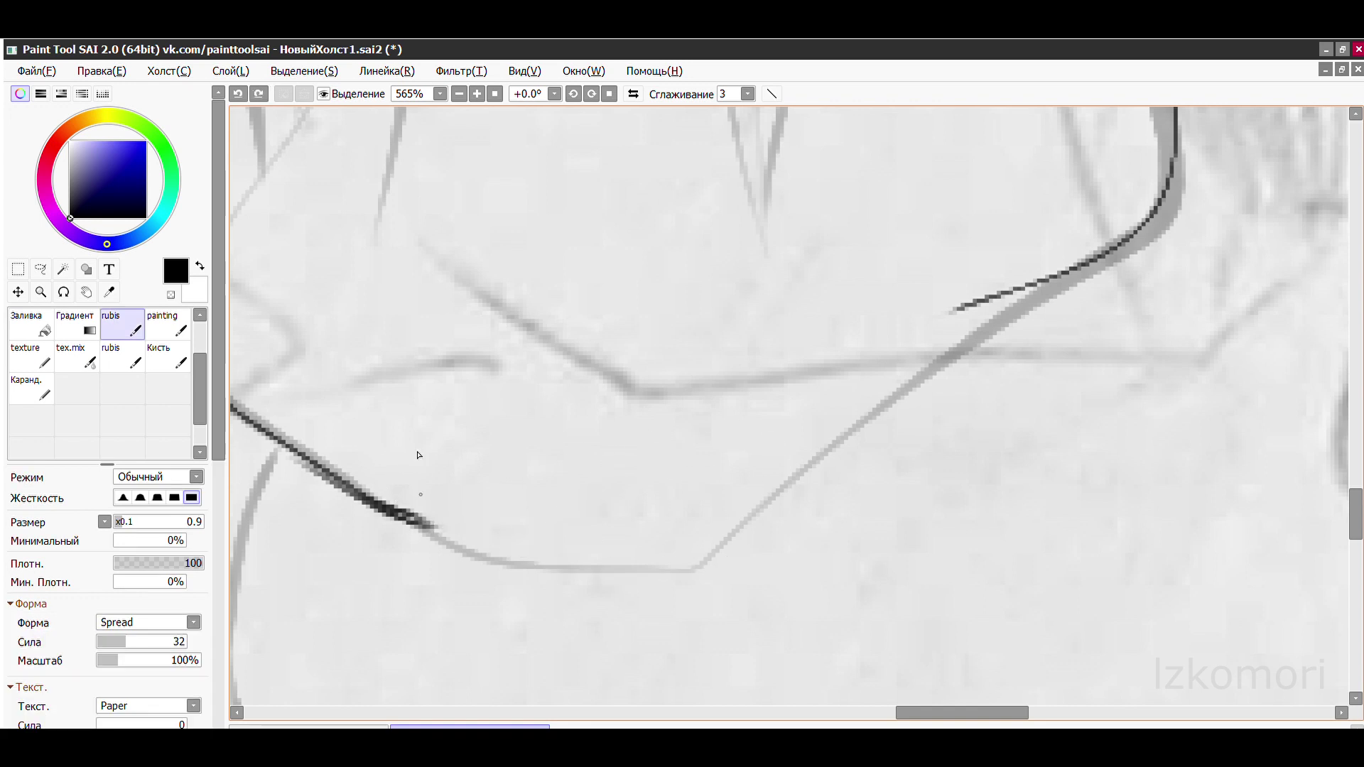
{"action": "left_click_drag", "start_coordinate": [424, 525], "coordinate": [770, 592]}
{"action": "key", "text": "ctrl+z"}
{"action": "left_click_drag", "start_coordinate": [675, 574], "coordinate": [1021, 296]}
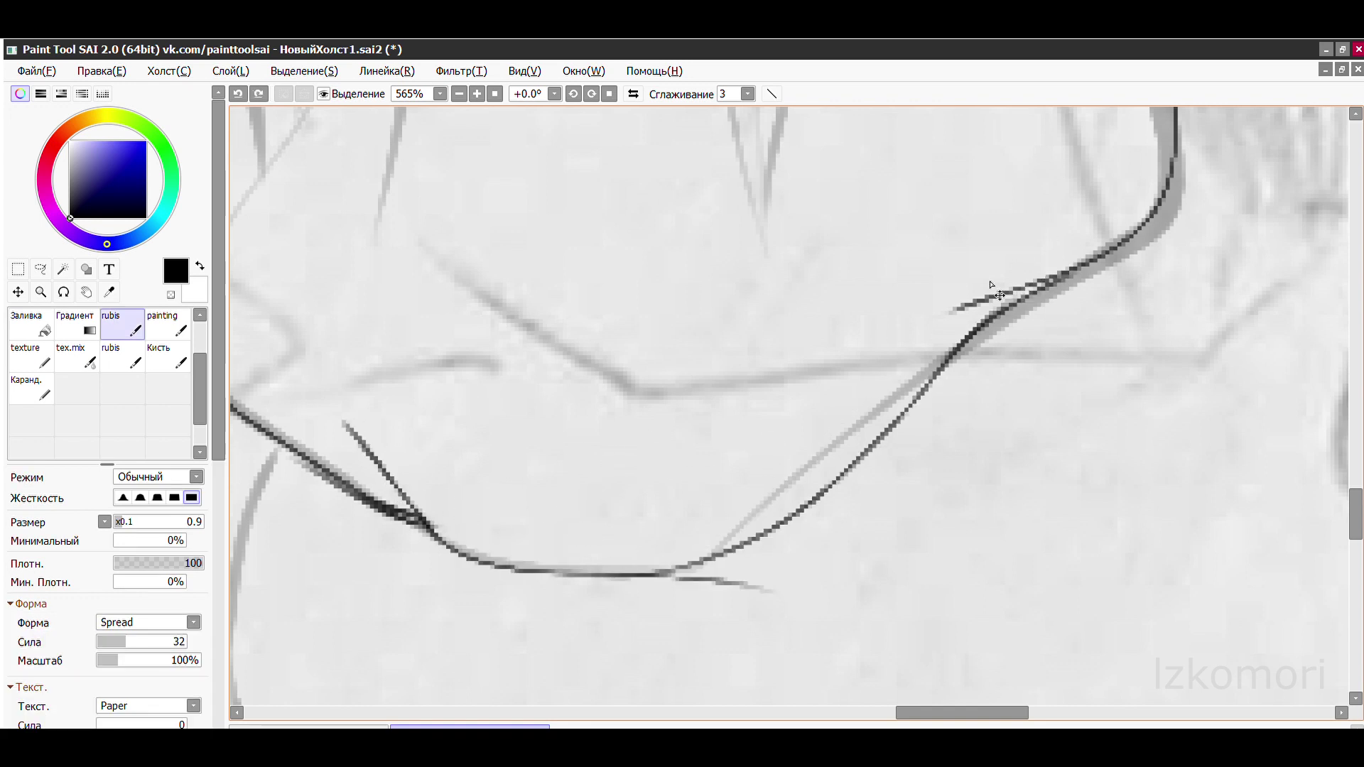
{"action": "scroll", "coordinate": [1000, 295], "scroll_direction": "down", "scroll_amount": 5}
{"action": "scroll", "coordinate": [551, 343], "scroll_direction": "up", "scroll_amount": 4}
{"action": "key", "text": "ctrl+z"}
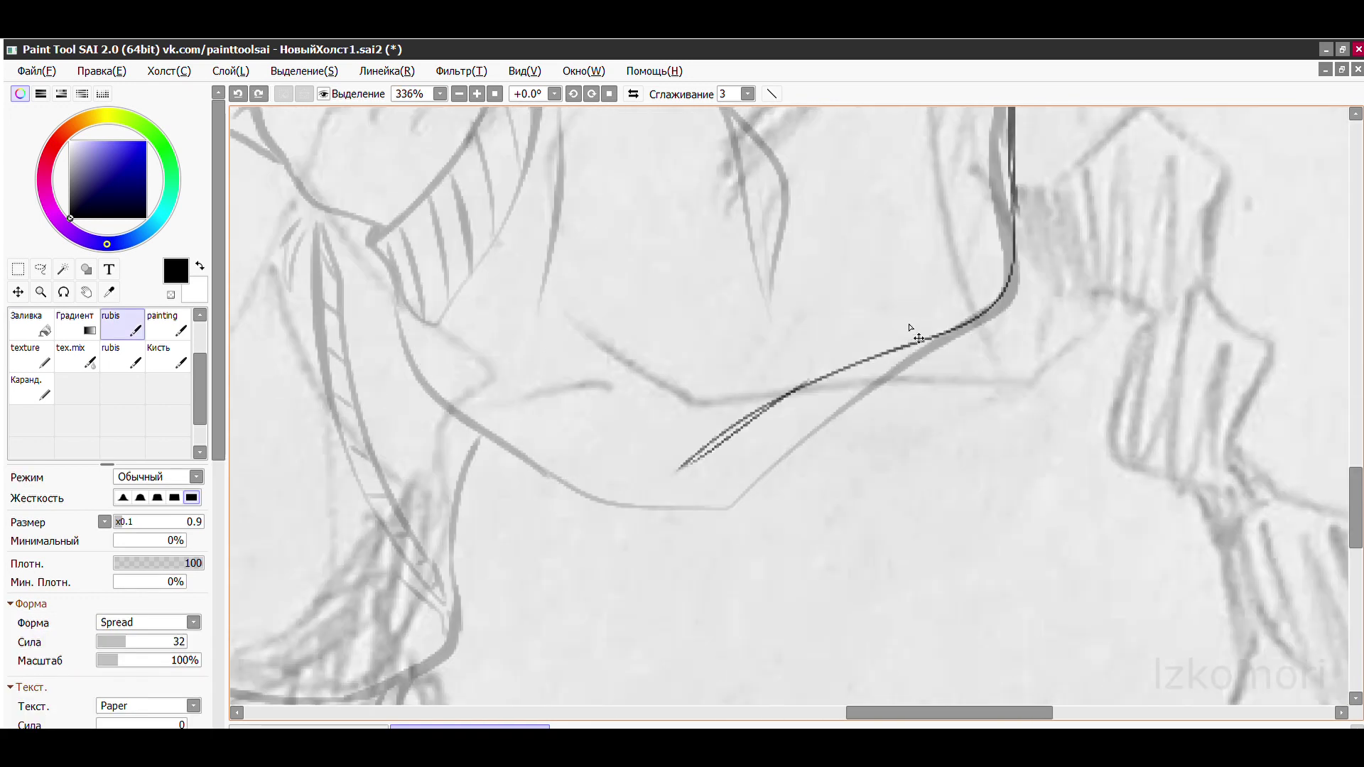
- Undo the last sleeve contour strokes and redraw the lower contour as a diagonal from the outer corner down to the sleeve's lowest point
{"action": "key", "text": "ctrl+z"}
{"action": "key", "text": "ctrl+z"}
{"action": "left_click_drag", "start_coordinate": [766, 487], "coordinate": [1012, 284]}
{"action": "key", "text": "ctrl+z"}
- Ink the ribbed cuff's outline: the wrist-side edge, the curled rim at its upper end and the outer edge
{"action": "mouse_move", "coordinate": [392, 281]}
{"action": "left_mouse_down"}
{"action": "mouse_move", "coordinate": [490, 429]}
{"action": "mouse_move", "coordinate": [610, 227]}
{"action": "mouse_move", "coordinate": [616, 113]}
{"action": "left_mouse_up"}
{"action": "scroll", "coordinate": [631, 405], "scroll_direction": "up", "scroll_amount": 1}
{"action": "scroll", "coordinate": [609, 228], "scroll_direction": "down", "scroll_amount": 4}
{"action": "scroll", "coordinate": [609, 227], "scroll_direction": "up", "scroll_amount": 6}
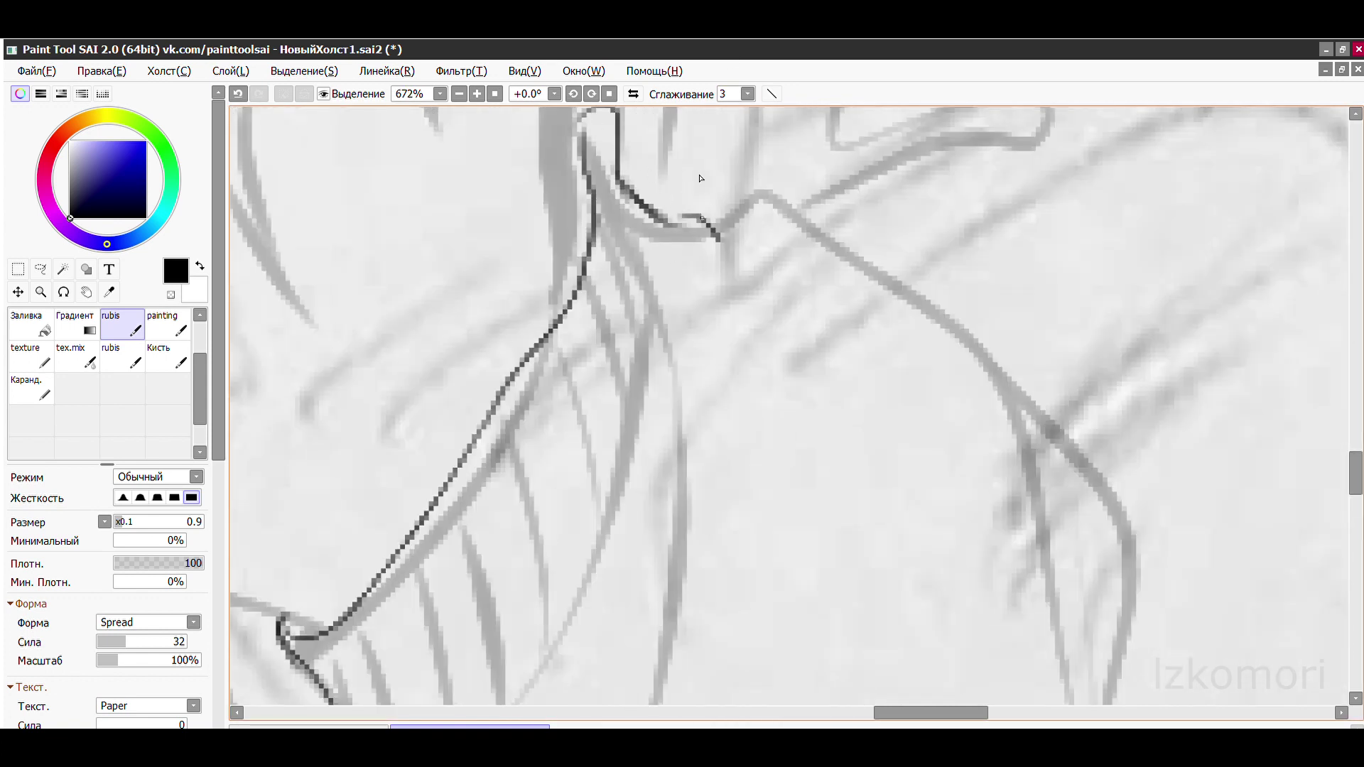
{"action": "scroll", "coordinate": [592, 332], "scroll_direction": "up", "scroll_amount": 1}
{"action": "left_click_drag", "start_coordinate": [416, 389], "coordinate": [490, 447]}
{"action": "scroll", "coordinate": [490, 447], "scroll_direction": "down", "scroll_amount": 4}
{"action": "scroll", "coordinate": [728, 257], "scroll_direction": "up", "scroll_amount": 3}
{"action": "left_click_drag", "start_coordinate": [537, 561], "coordinate": [711, 271]}
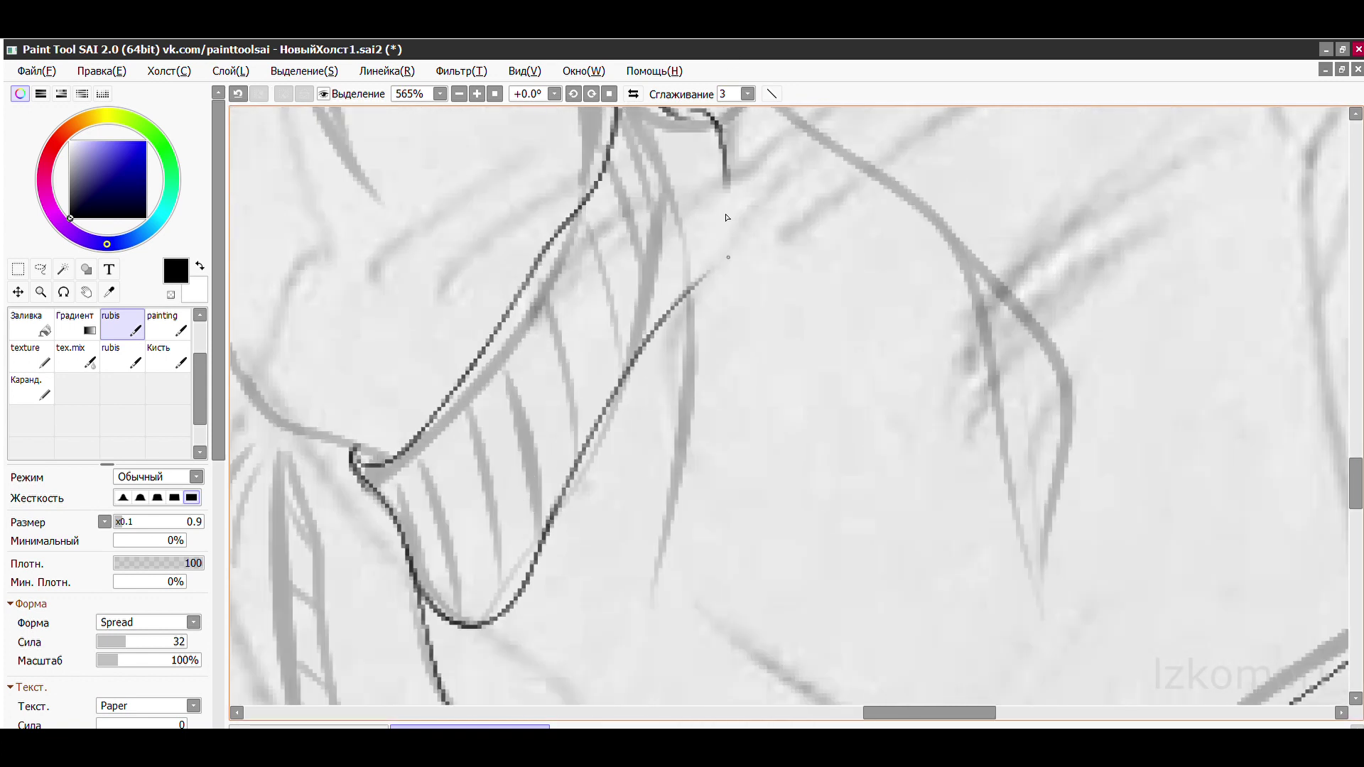
- Draw curved rib lines across the cuff along its whole length and double the line of its upper rim
{"action": "left_click_drag", "start_coordinate": [369, 437], "coordinate": [422, 554]}
{"action": "left_click_drag", "start_coordinate": [389, 426], "coordinate": [461, 561]}
{"action": "left_click_drag", "start_coordinate": [448, 394], "coordinate": [508, 548]}
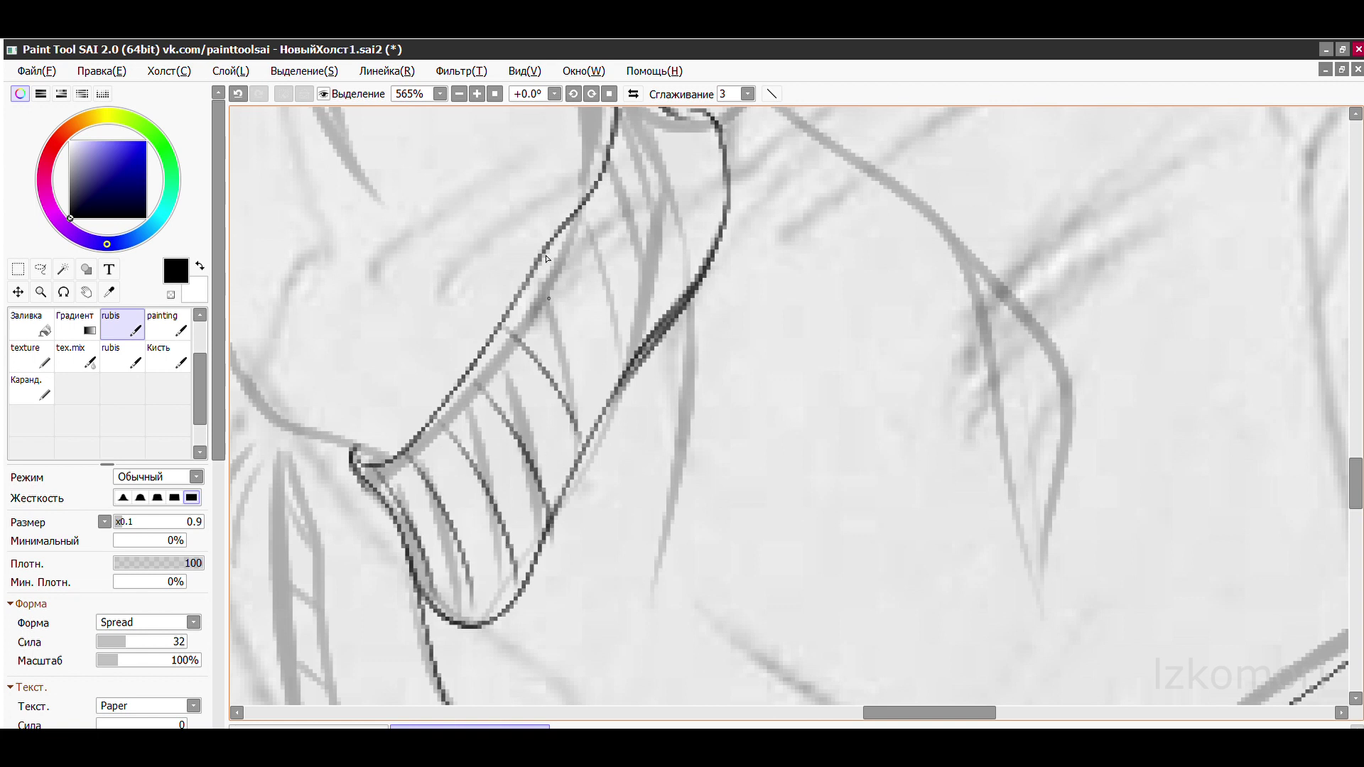
{"action": "scroll", "coordinate": [625, 111], "scroll_direction": "down", "scroll_amount": 5}
{"action": "scroll", "coordinate": [490, 433], "scroll_direction": "up", "scroll_amount": 8}
{"action": "left_click_drag", "start_coordinate": [444, 476], "coordinate": [490, 434]}
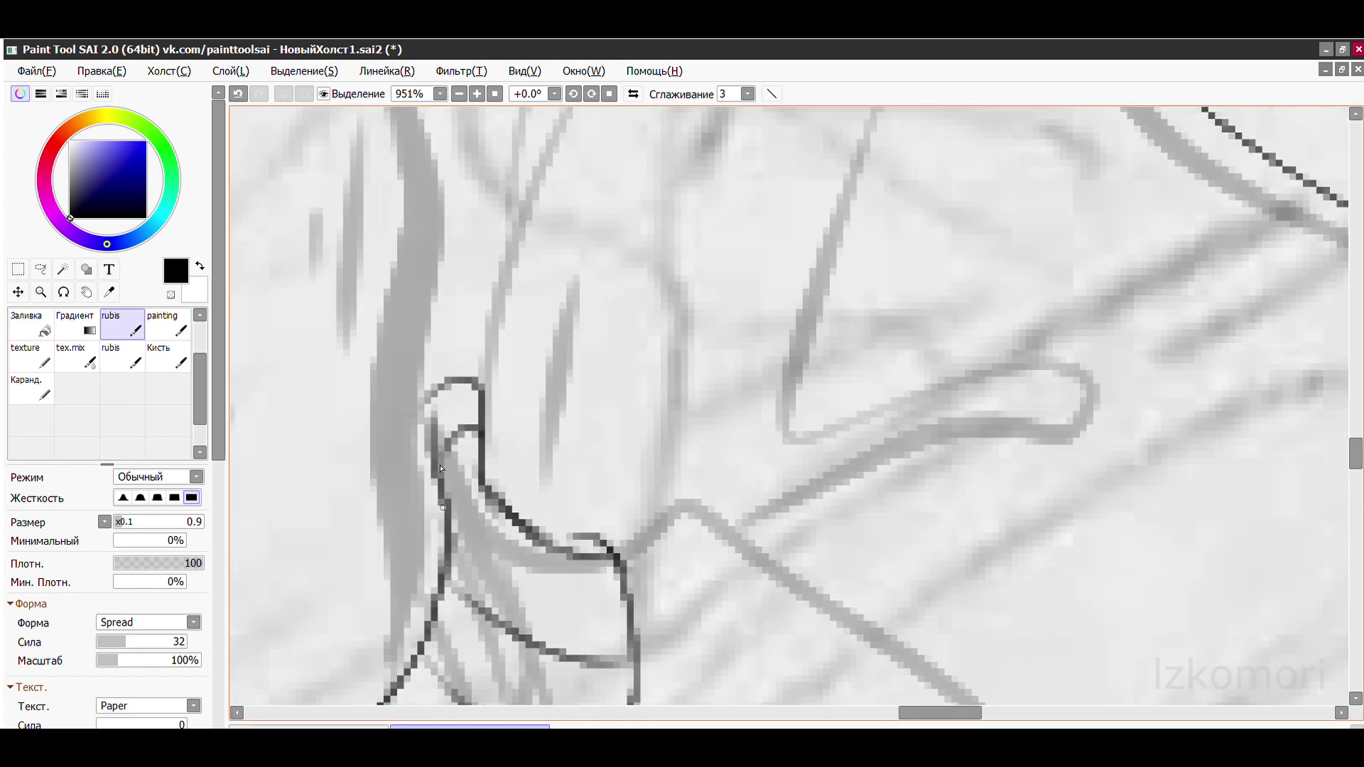
{"action": "left_click_drag", "start_coordinate": [481, 485], "coordinate": [607, 557]}
{"action": "scroll", "coordinate": [483, 498], "scroll_direction": "down", "scroll_amount": 5}
{"action": "scroll", "coordinate": [464, 385], "scroll_direction": "up", "scroll_amount": 3}
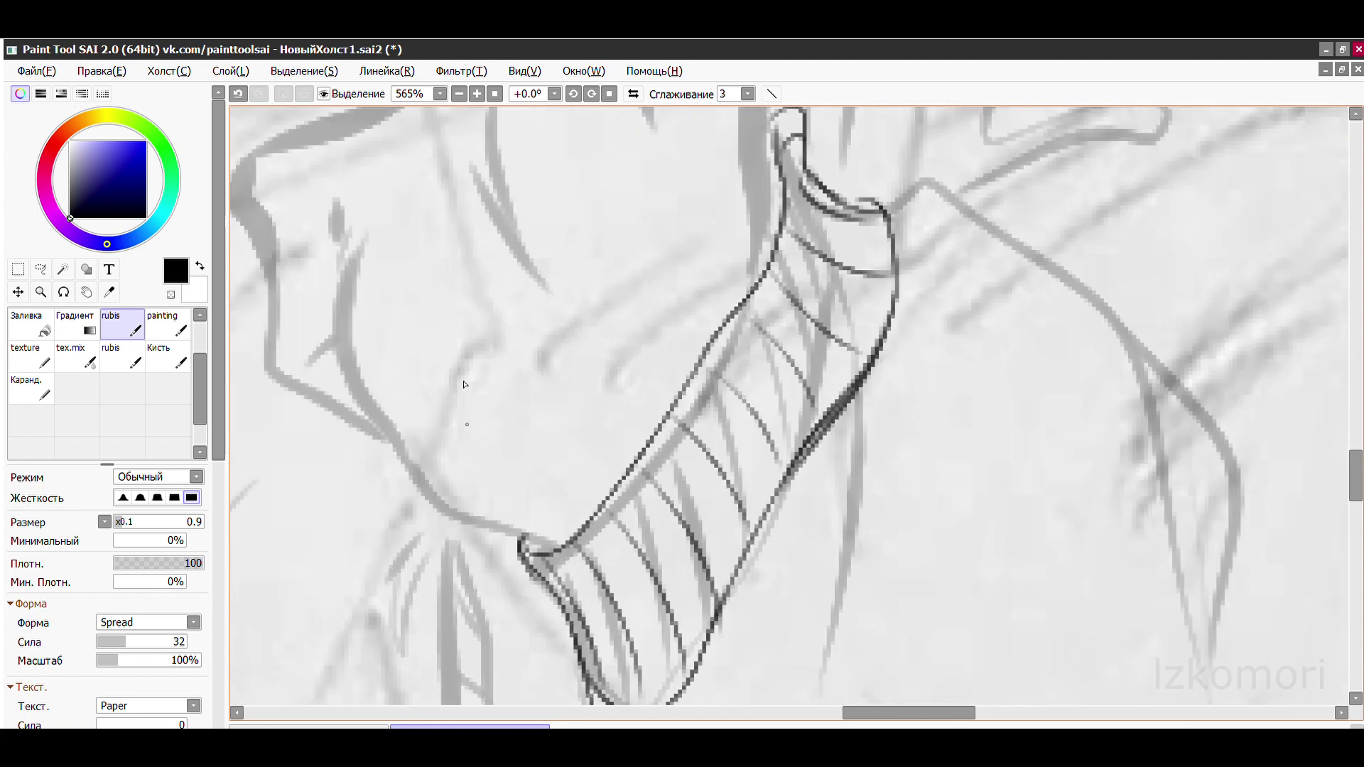
- Ink the lowest curled finger with its knuckle and crease, and the hand's lower edge down to the cuff
{"action": "scroll", "coordinate": [488, 449], "scroll_direction": "up", "scroll_amount": 3}
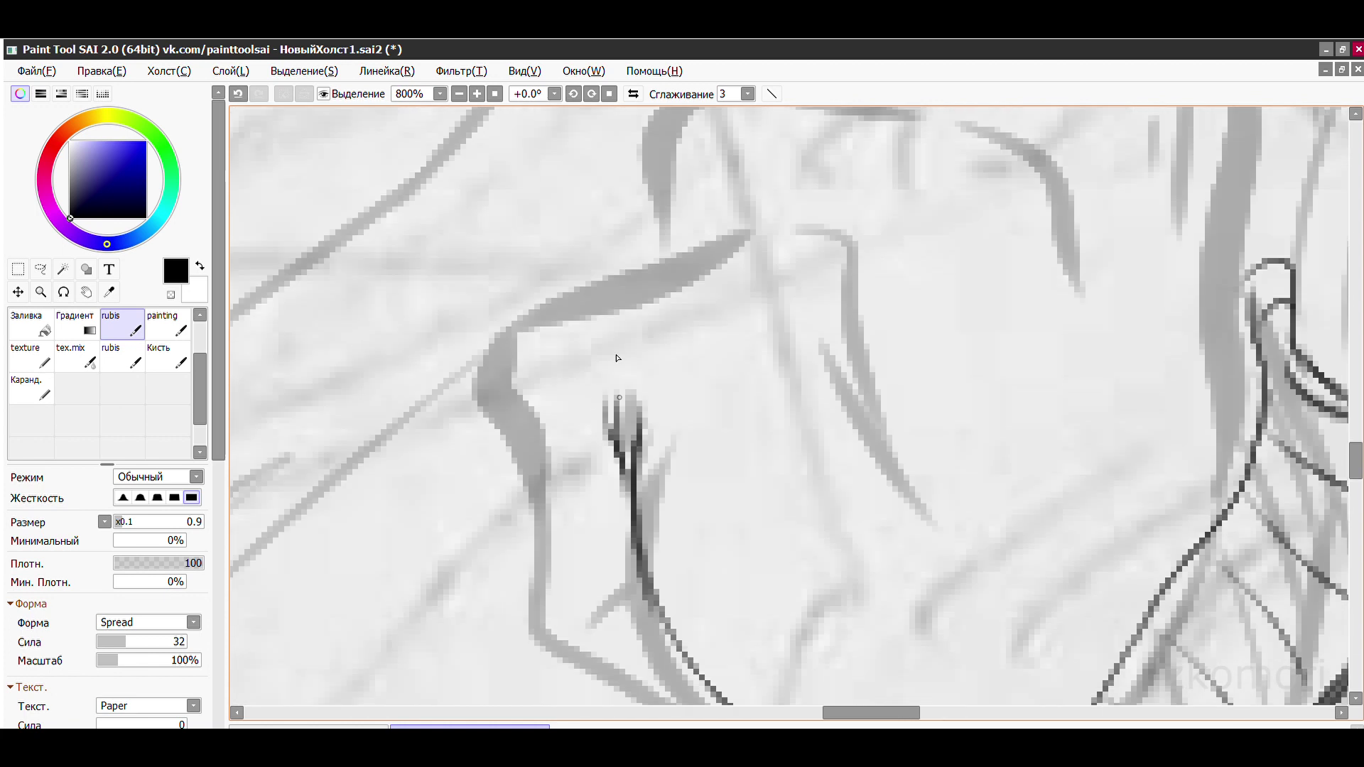
{"action": "left_click_drag", "start_coordinate": [661, 226], "coordinate": [789, 359]}
{"action": "left_click_drag", "start_coordinate": [773, 247], "coordinate": [806, 330]}
{"action": "left_click_drag", "start_coordinate": [469, 279], "coordinate": [632, 703]}
{"action": "key", "text": "ctrl+z"}
{"action": "scroll", "coordinate": [462, 355], "scroll_direction": "down", "scroll_amount": 1}
{"action": "left_click_drag", "start_coordinate": [410, 193], "coordinate": [544, 453]}
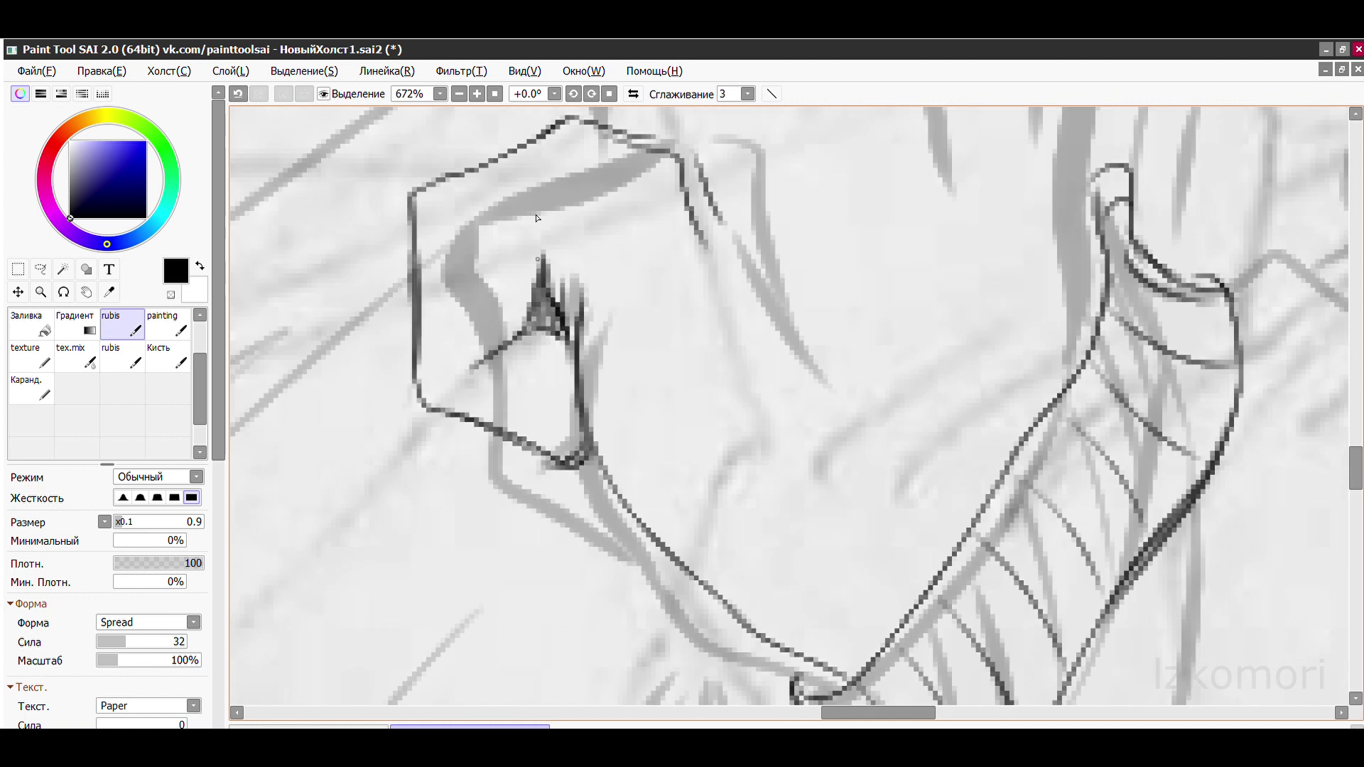
{"action": "left_click_drag", "start_coordinate": [527, 281], "coordinate": [543, 316]}
{"action": "scroll", "coordinate": [528, 298], "scroll_direction": "down", "scroll_amount": 3}
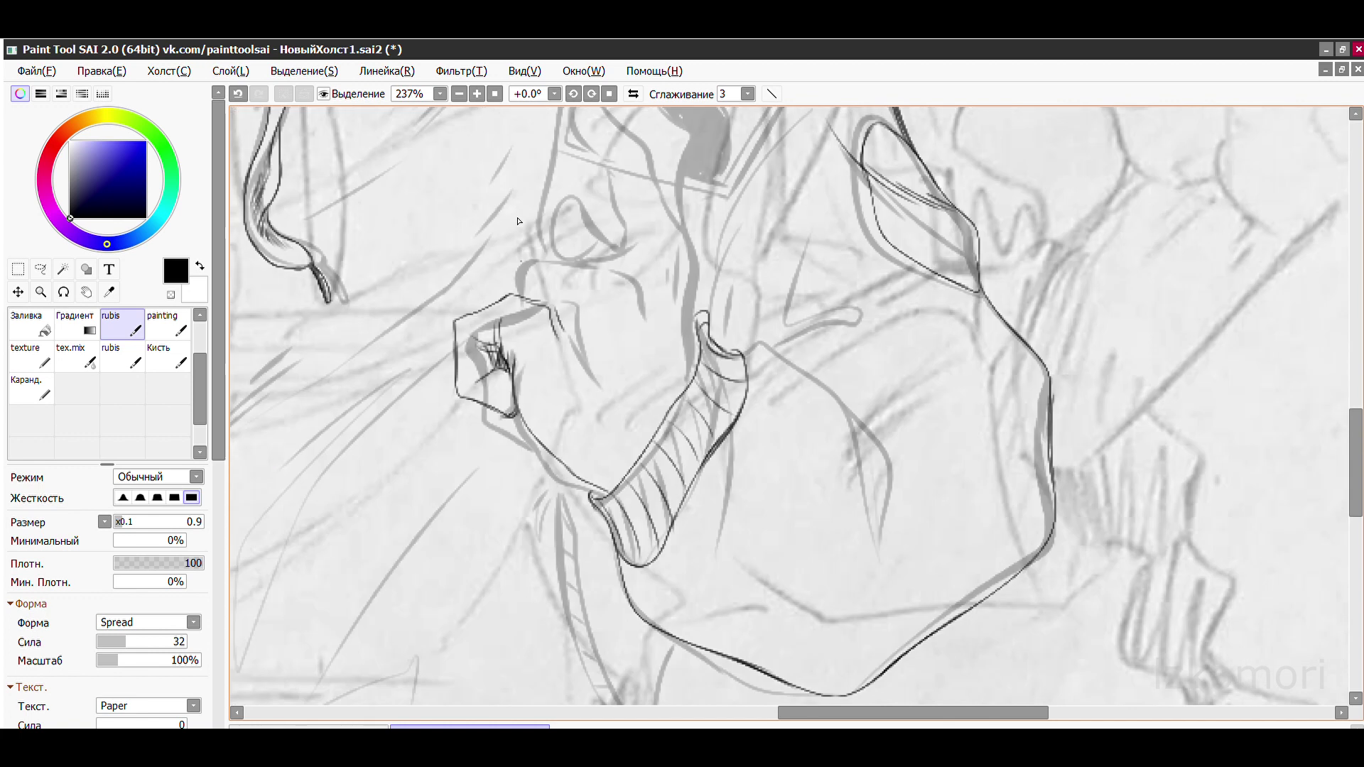
- Add hatching to the lowest finger's crease and ink the second curled finger with knuckle creases and a shaded fold
{"action": "scroll", "coordinate": [517, 317], "scroll_direction": "up", "scroll_amount": 3}
{"action": "left_click_drag", "start_coordinate": [725, 454], "coordinate": [740, 477]}
{"action": "scroll", "coordinate": [661, 369], "scroll_direction": "down", "scroll_amount": 6}
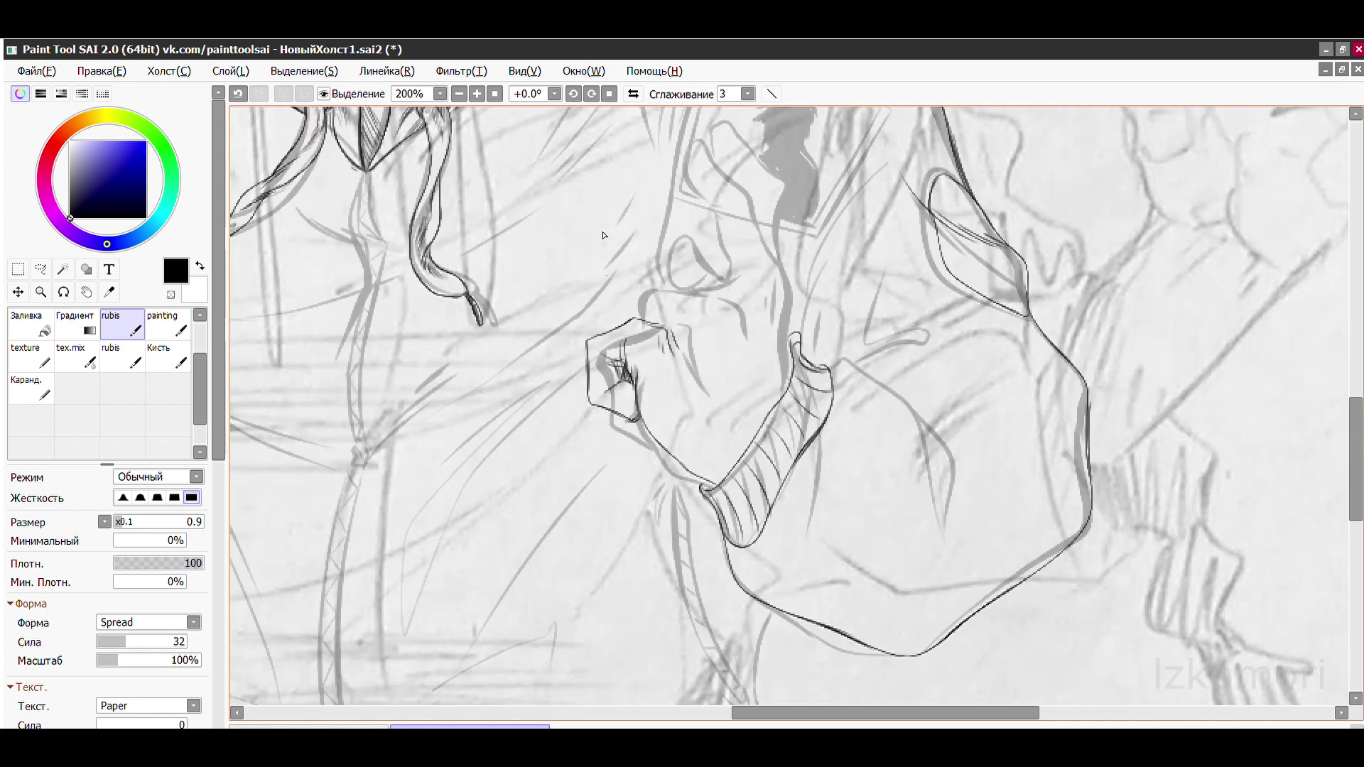
{"action": "scroll", "coordinate": [595, 304], "scroll_direction": "up", "scroll_amount": 4}
{"action": "key", "text": "ctrl+z"}
{"action": "left_click_drag", "start_coordinate": [712, 288], "coordinate": [732, 392]}
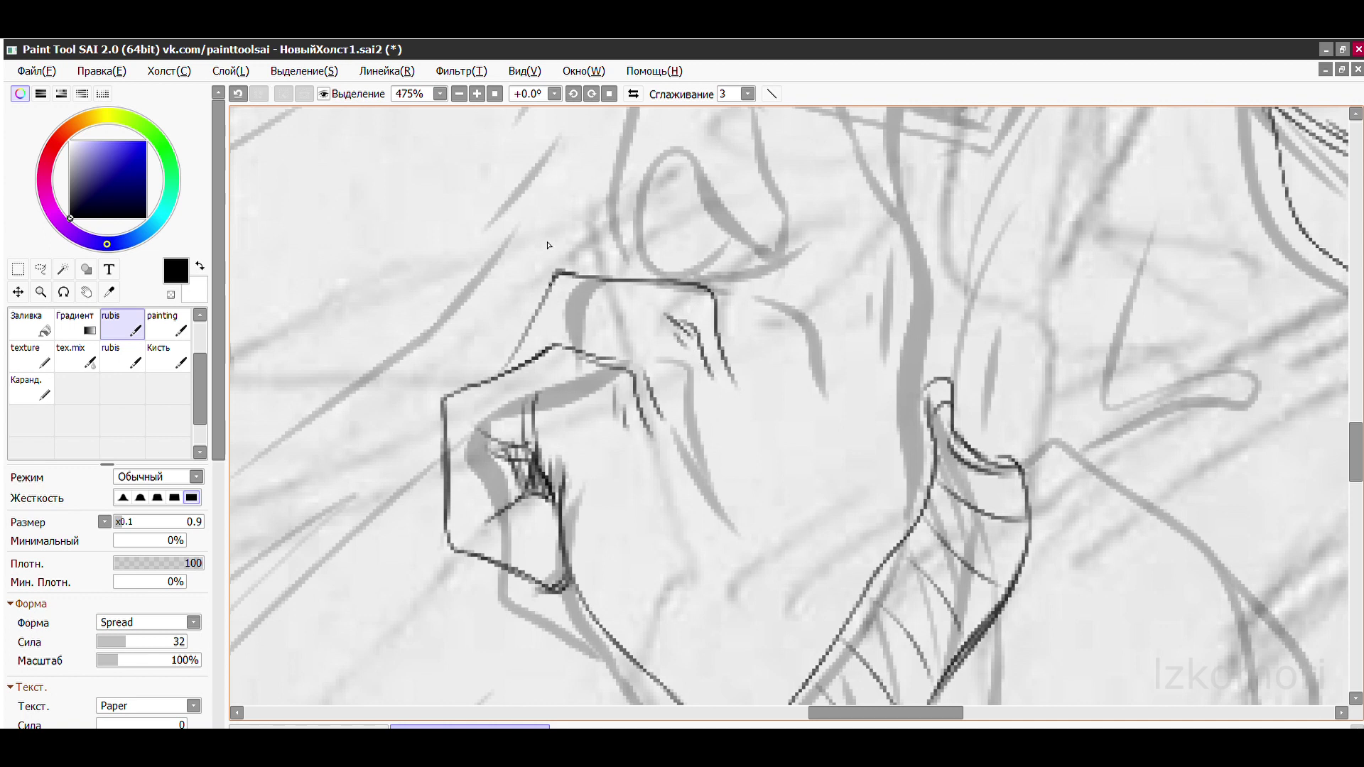
{"action": "scroll", "coordinate": [512, 334], "scroll_direction": "up", "scroll_amount": 2}
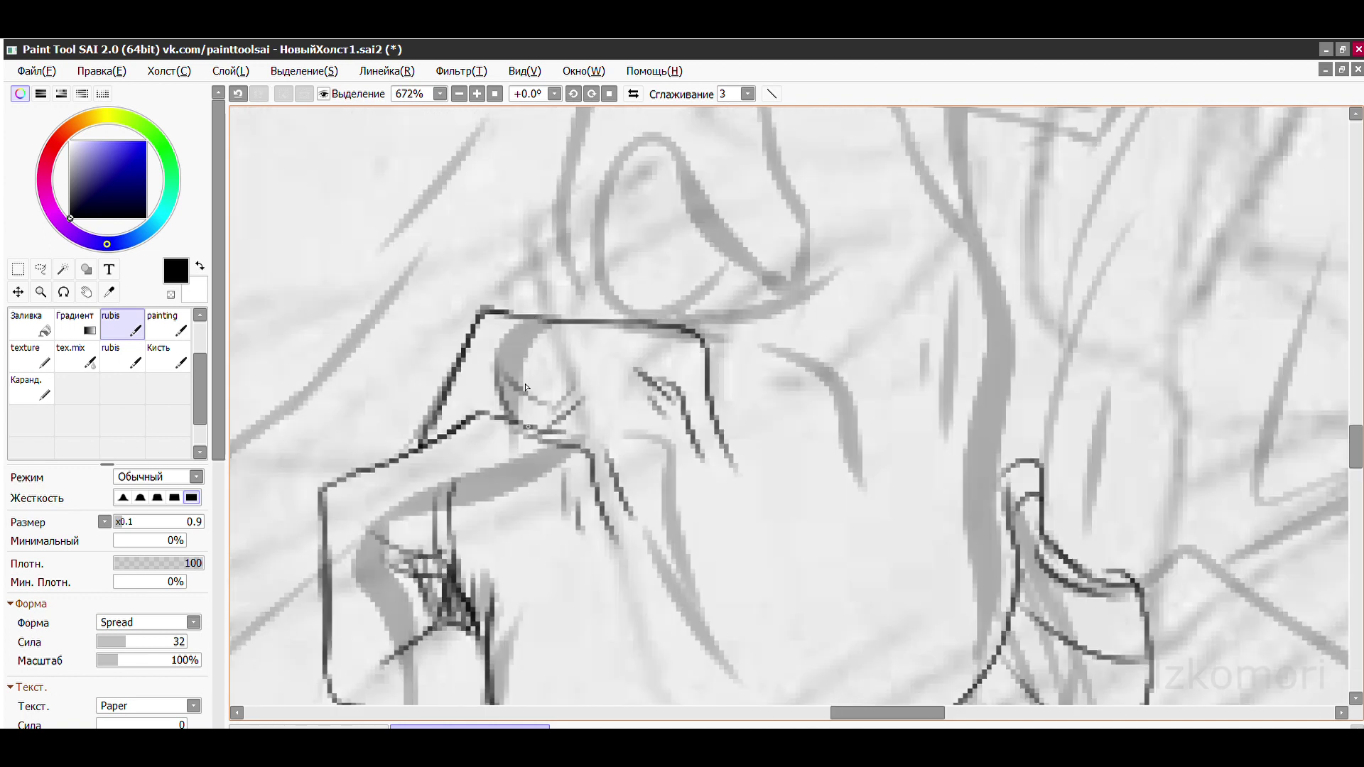
{"action": "left_click_drag", "start_coordinate": [495, 344], "coordinate": [396, 335]}
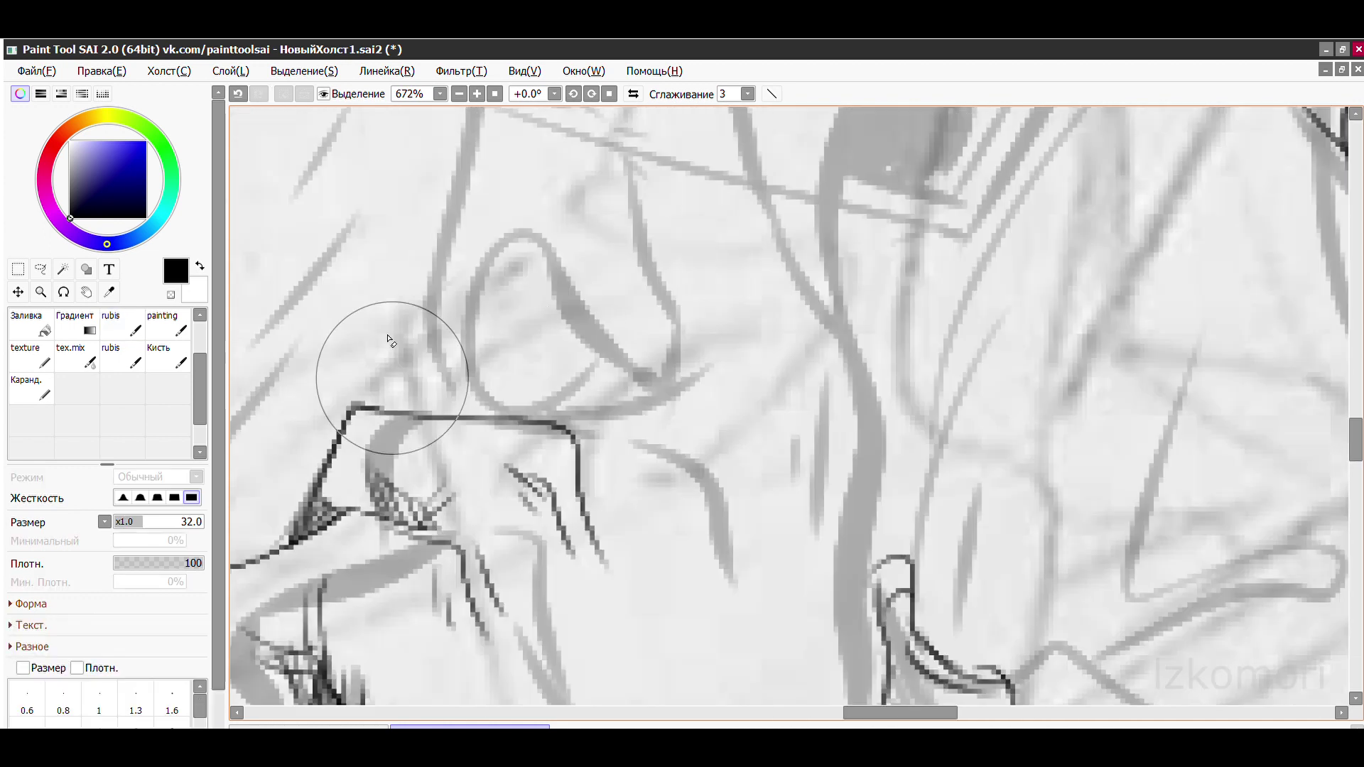
{"action": "scroll", "coordinate": [560, 377], "scroll_direction": "down", "scroll_amount": 3}
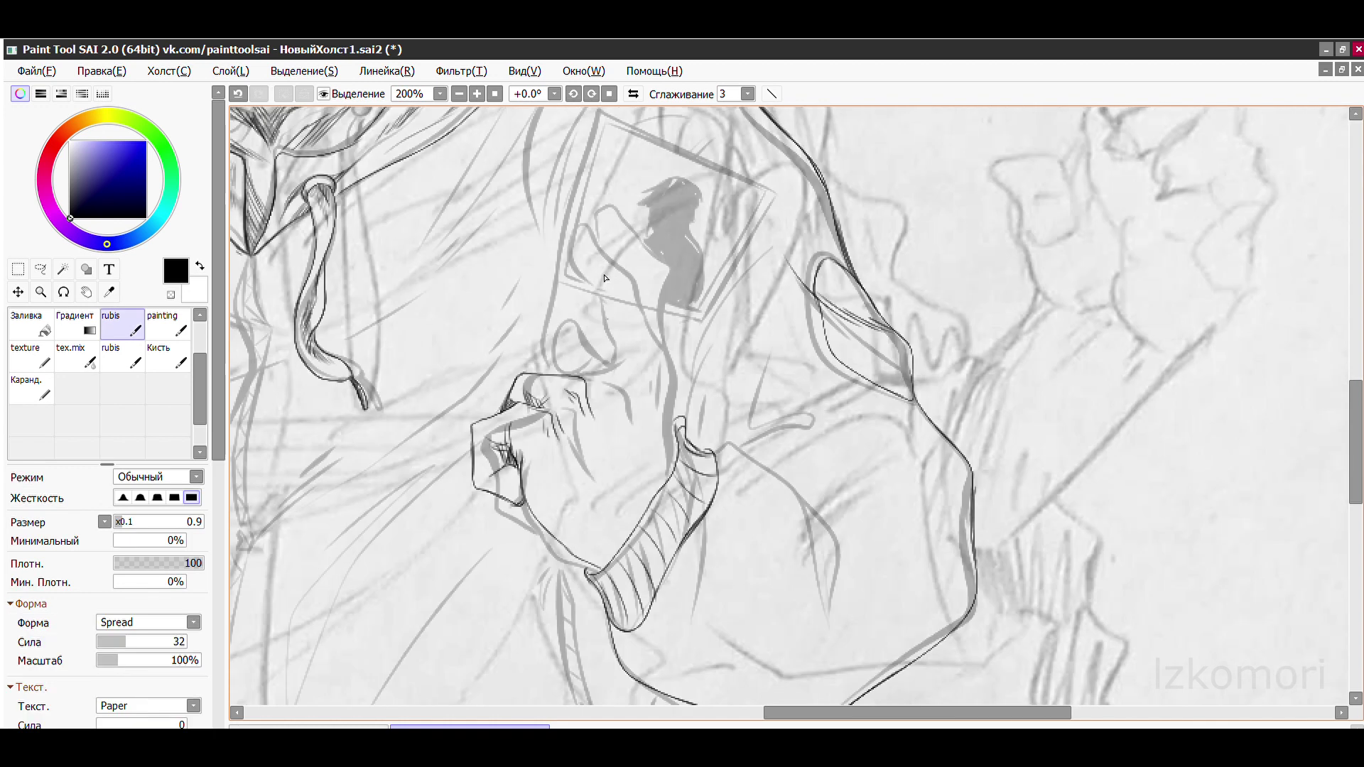
- Ink the raised index finger's outline and the knuckle creases at its base
{"action": "scroll", "coordinate": [547, 398], "scroll_direction": "up", "scroll_amount": 3}
{"action": "scroll", "coordinate": [547, 412], "scroll_direction": "down", "scroll_amount": 2}
{"action": "left_click_drag", "start_coordinate": [522, 383], "coordinate": [569, 508]}
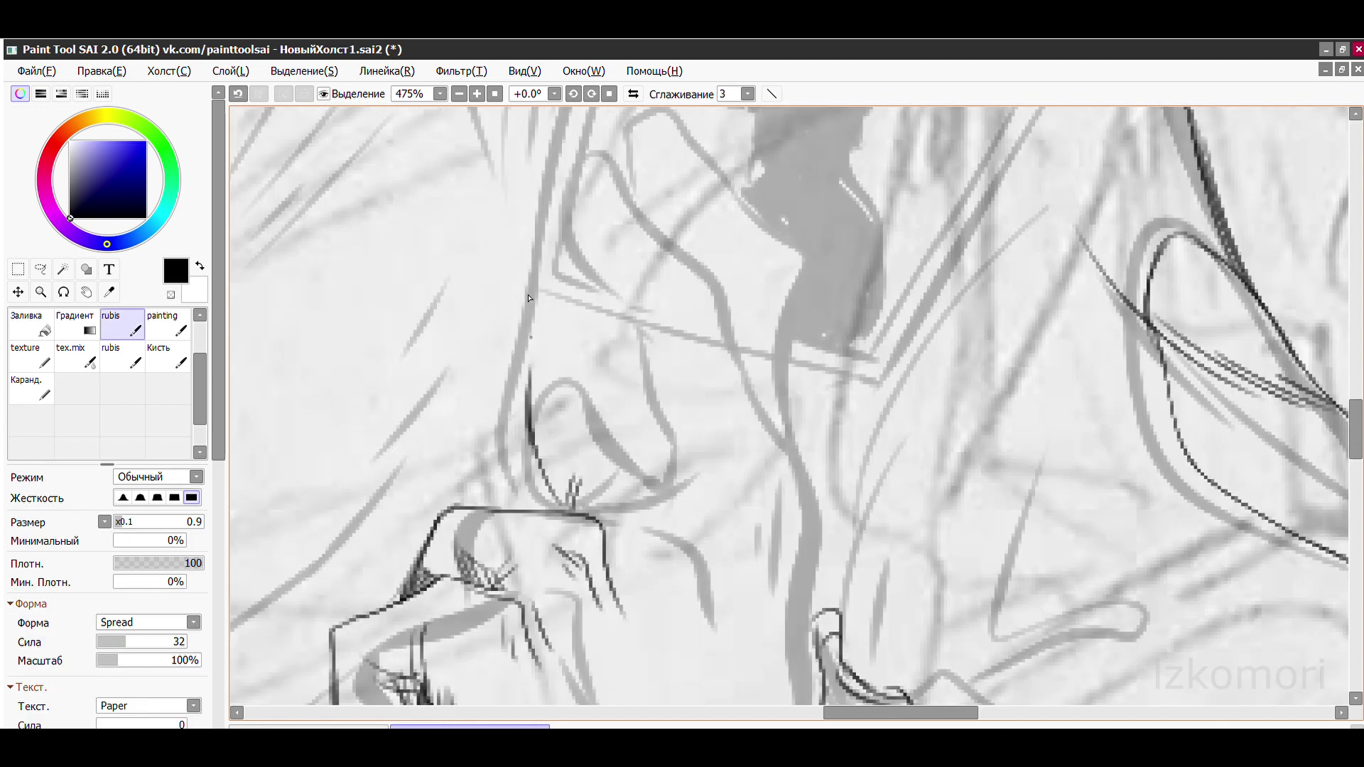
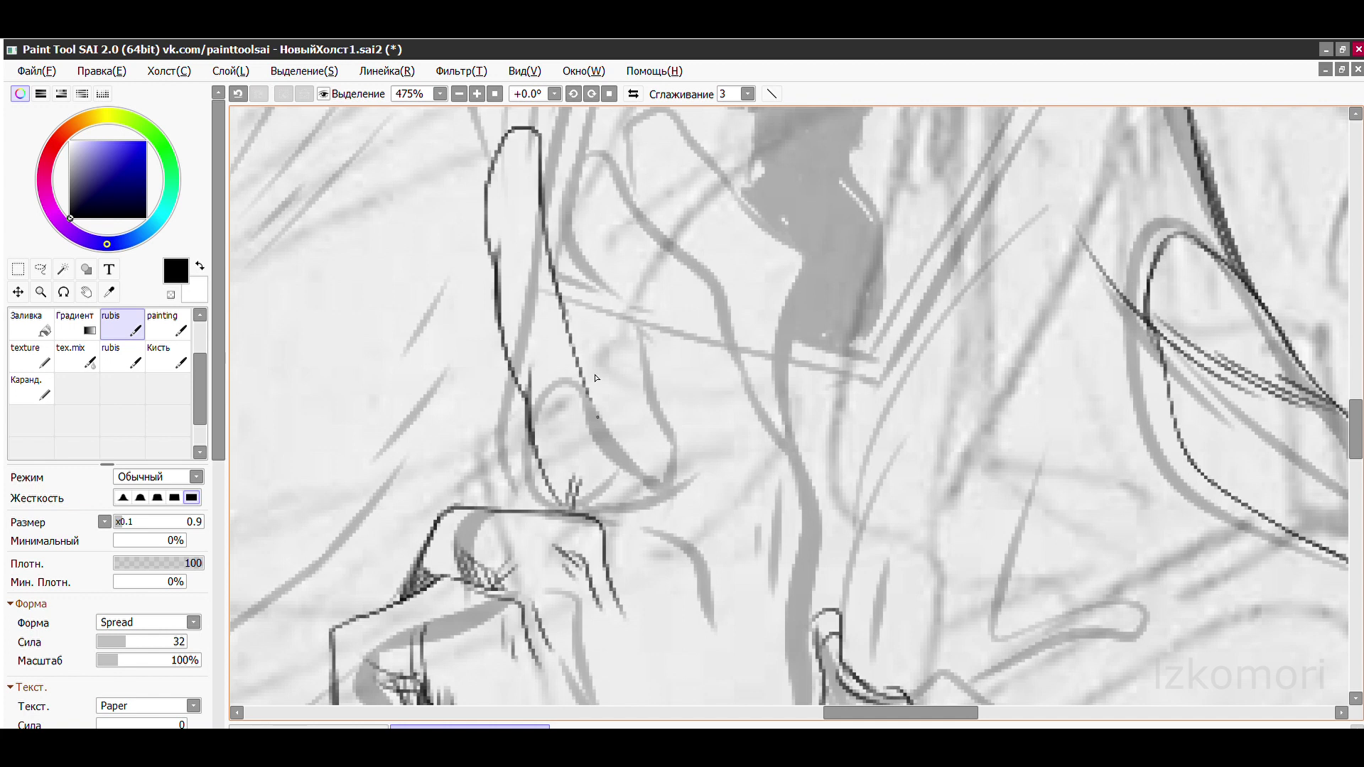
{"action": "left_click_drag", "start_coordinate": [685, 493], "coordinate": [700, 584]}
{"action": "scroll", "coordinate": [699, 584], "scroll_direction": "down", "scroll_amount": 6}
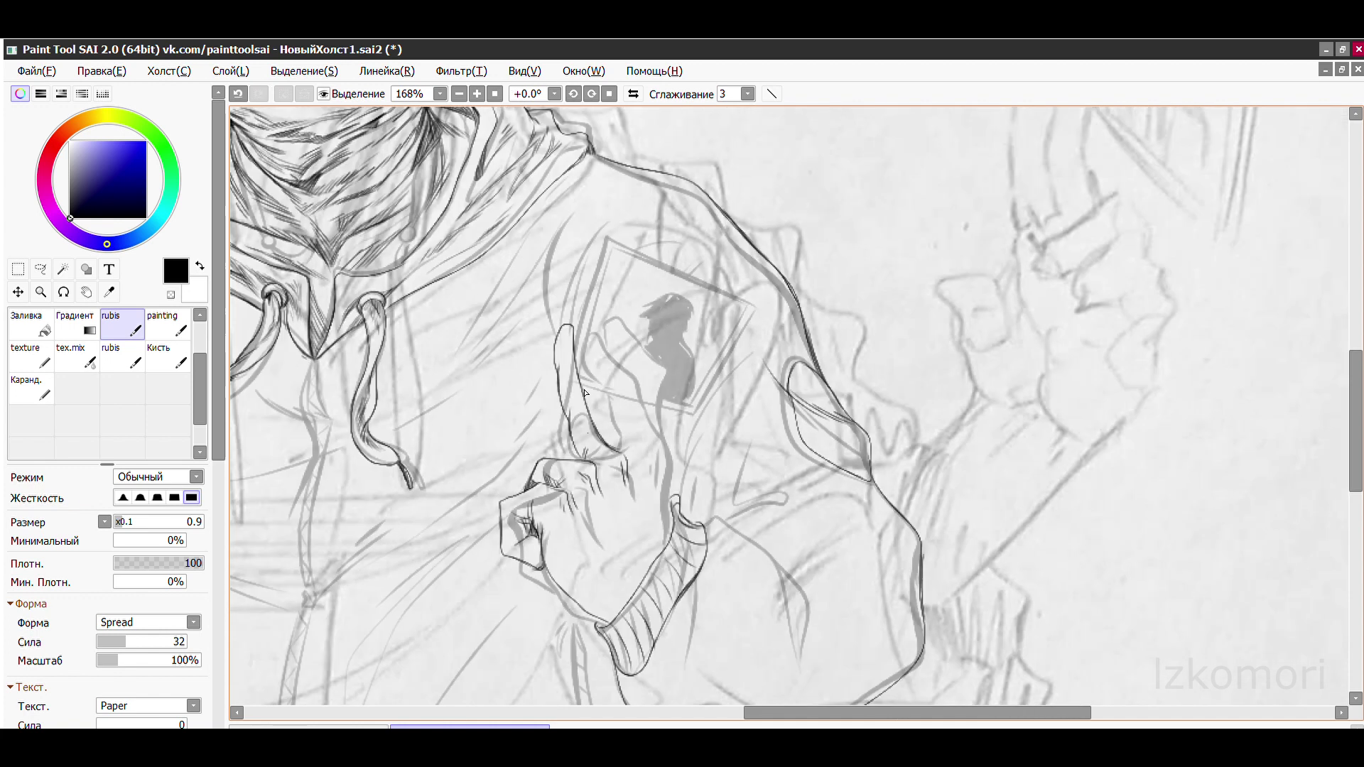
- Ink the line behind the index finger and continue it as the back of the hand down to the cuff
{"action": "scroll", "coordinate": [517, 246], "scroll_direction": "up", "scroll_amount": 6}
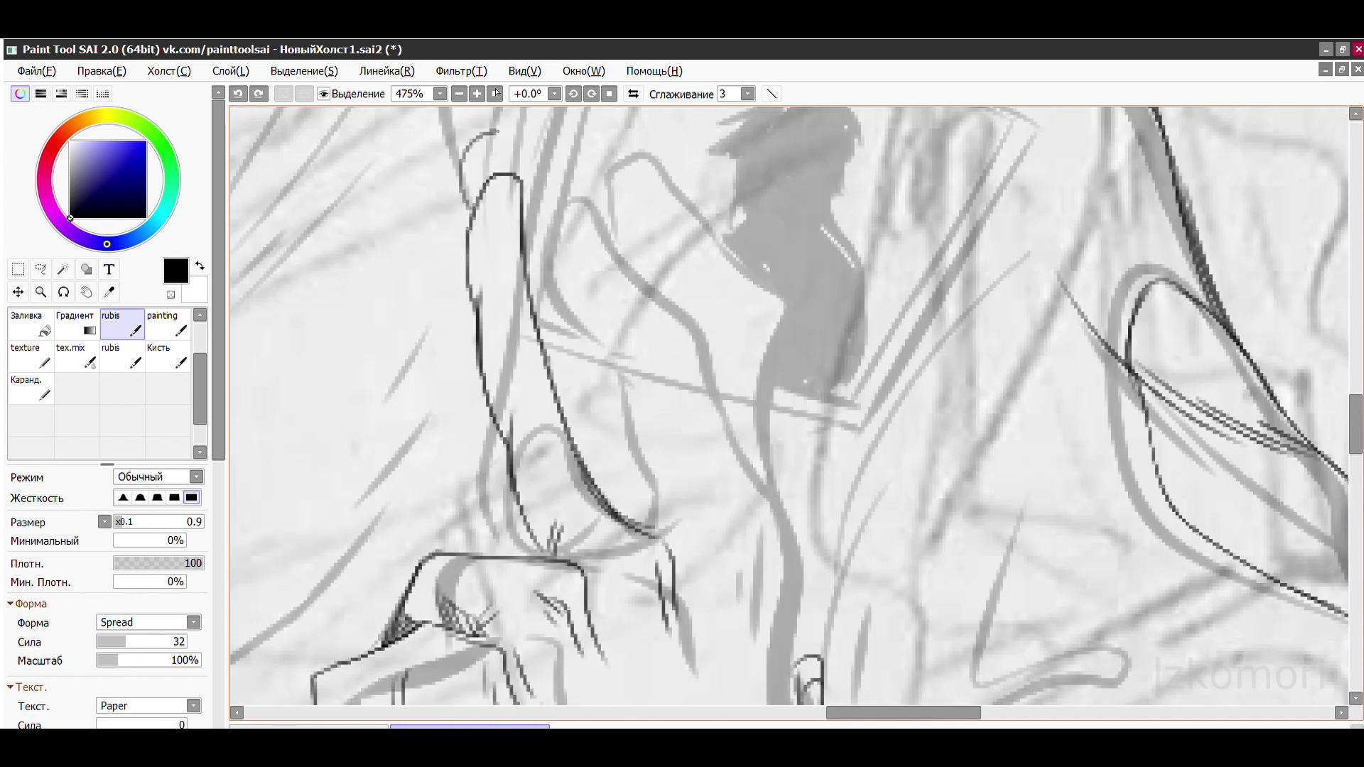
{"action": "scroll", "coordinate": [698, 500], "scroll_direction": "up", "scroll_amount": 1}
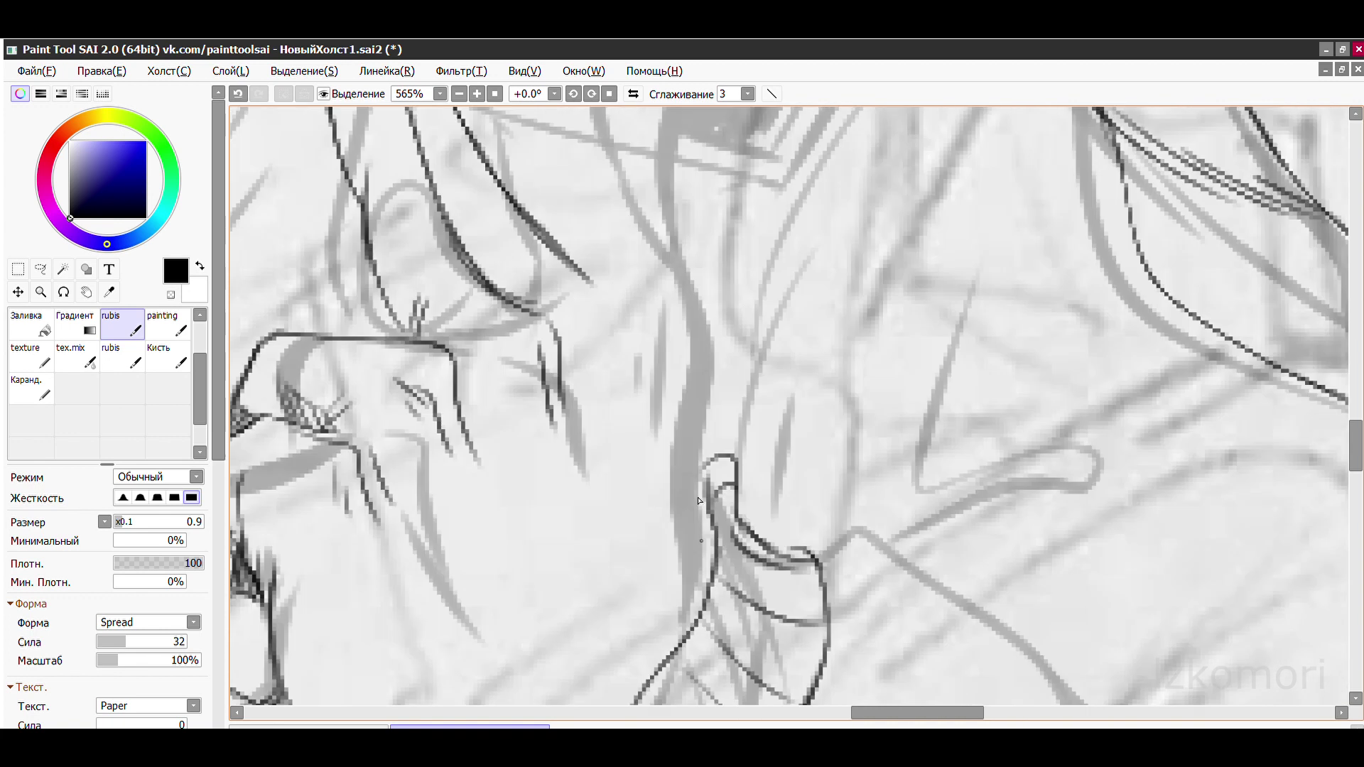
{"action": "scroll", "coordinate": [722, 608], "scroll_direction": "down", "scroll_amount": 3}
{"action": "scroll", "coordinate": [639, 487], "scroll_direction": "up", "scroll_amount": 4}
- Rework the lower part of the hand's back contour so it bends into the cuff's upper end
{"action": "key", "text": "e"}
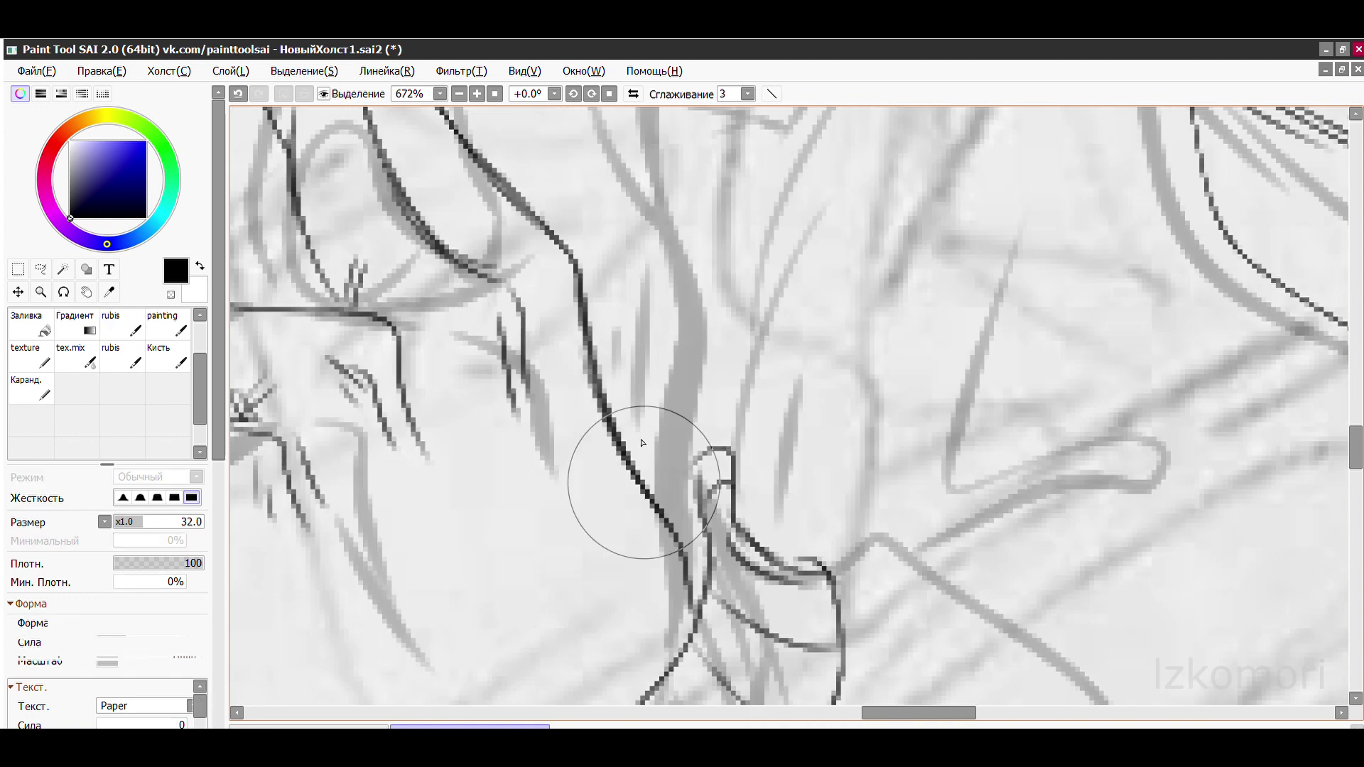
{"action": "key", "text": "e"}
{"action": "mouse_move", "coordinate": [594, 478]}
{"action": "left_mouse_down"}
{"action": "mouse_move", "coordinate": [666, 482]}
{"action": "mouse_move", "coordinate": [550, 174]}
{"action": "left_mouse_up"}
{"action": "key", "text": "ctrl+z"}
{"action": "left_click_drag", "start_coordinate": [604, 398], "coordinate": [674, 487]}
{"action": "key", "text": "ctrl+z"}
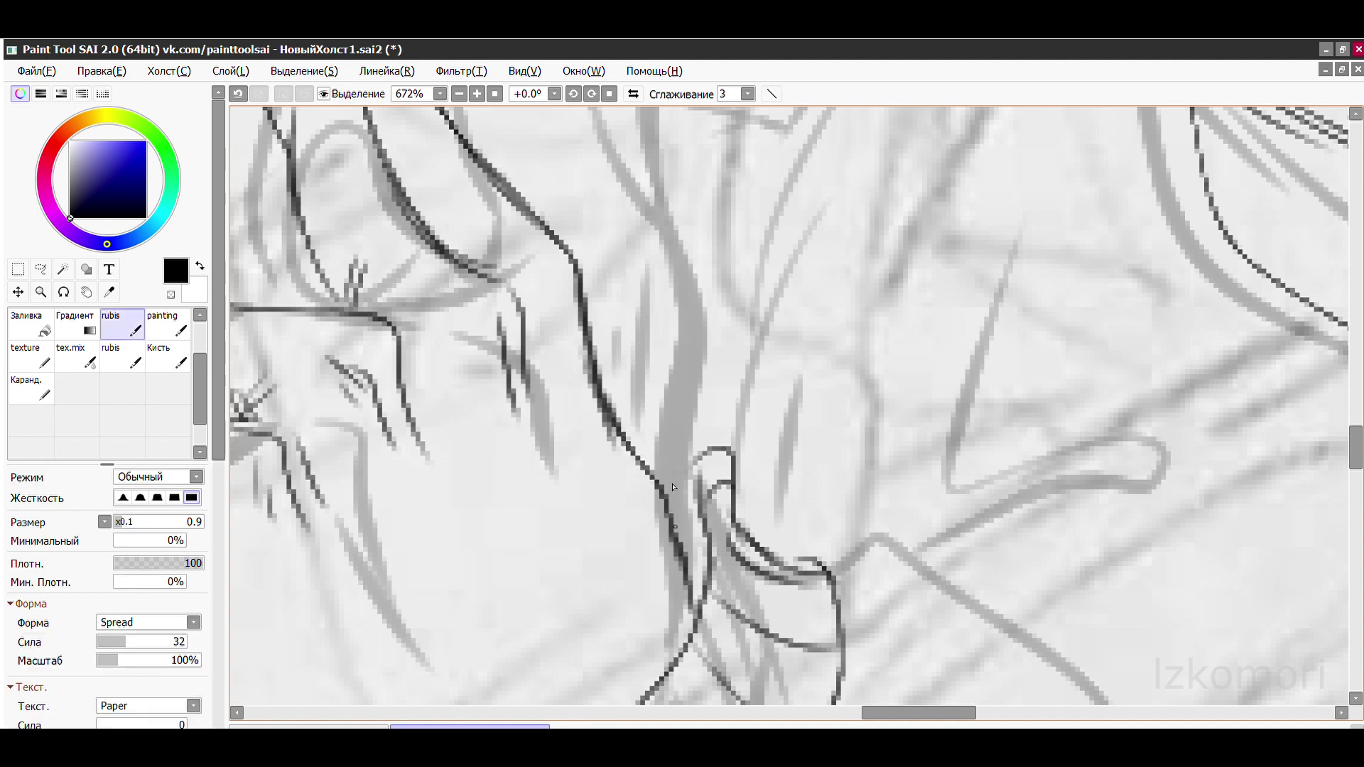
- Ink the small rounded fingertip beside the base of the index finger, undoing stray strokes
{"action": "scroll", "coordinate": [673, 487], "scroll_direction": "down", "scroll_amount": 3}
{"action": "scroll", "coordinate": [545, 390], "scroll_direction": "up", "scroll_amount": 4}
{"action": "key", "text": "ctrl+z"}
{"action": "mouse_move", "coordinate": [568, 334]}
{"action": "left_mouse_down"}
{"action": "mouse_move", "coordinate": [548, 432]}
{"action": "mouse_move", "coordinate": [500, 400]}
{"action": "mouse_move", "coordinate": [523, 315]}
{"action": "mouse_move", "coordinate": [561, 298]}
{"action": "left_mouse_up"}
{"action": "key", "text": "ctrl+z"}
{"action": "scroll", "coordinate": [561, 298], "scroll_direction": "down", "scroll_amount": 5}
{"action": "scroll", "coordinate": [592, 220], "scroll_direction": "up", "scroll_amount": 3}
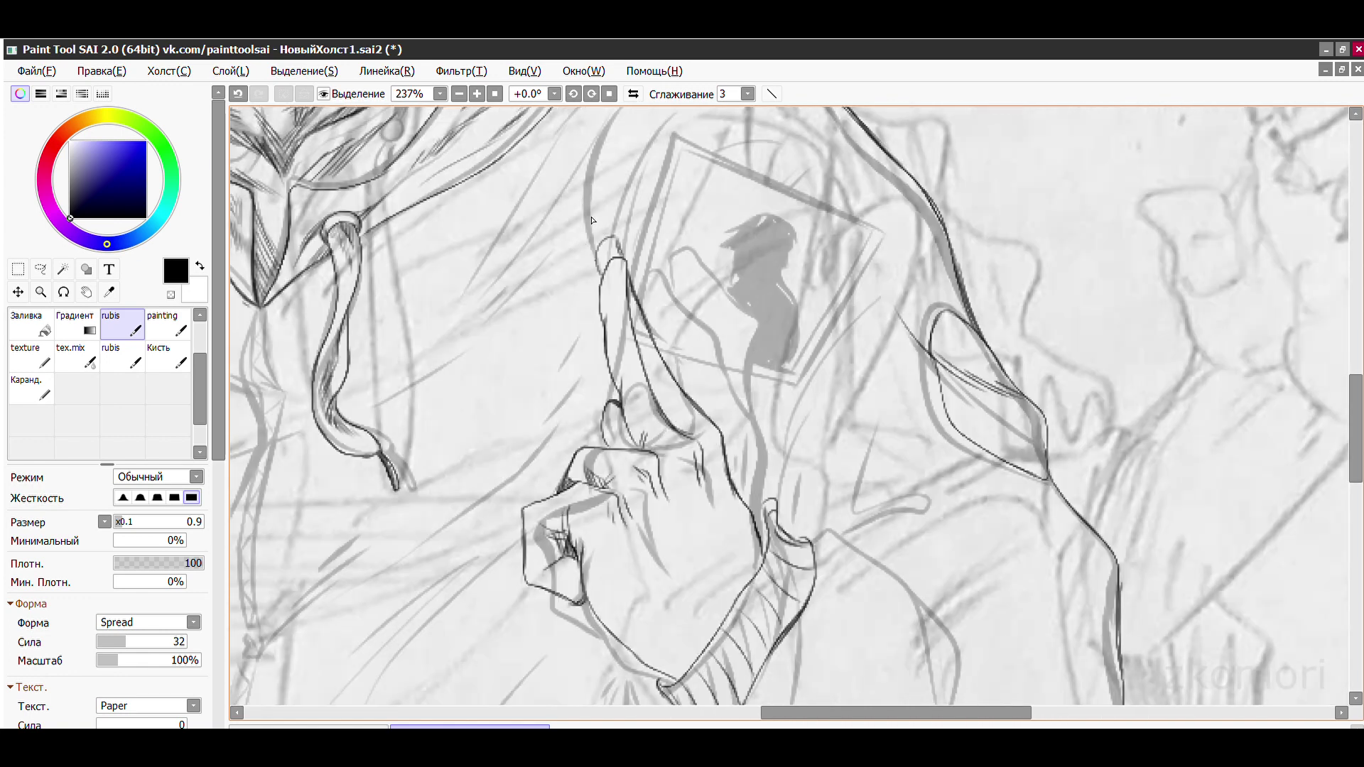
- Thicken the contour around the index fingertip and hatch the fold at the finger's base
{"action": "scroll", "coordinate": [592, 220], "scroll_direction": "up", "scroll_amount": 6}
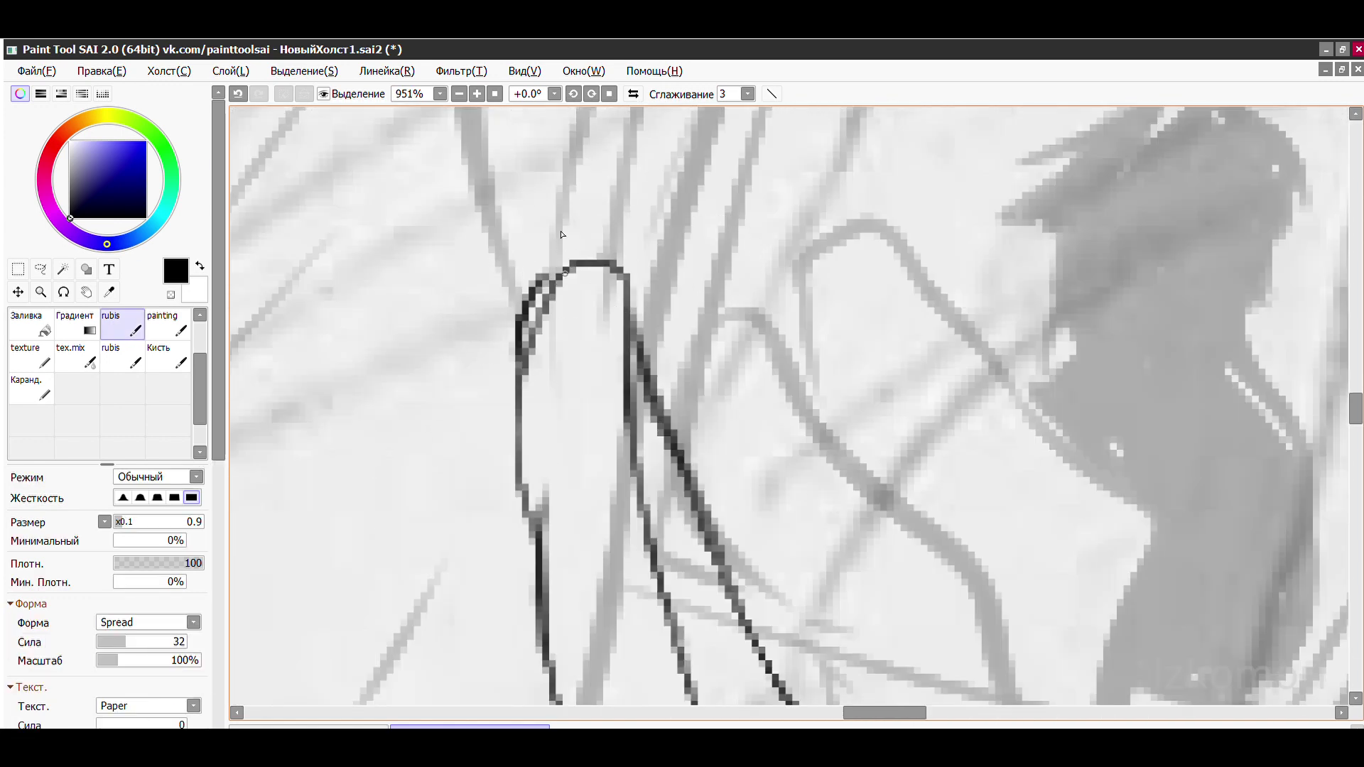
{"action": "scroll", "coordinate": [561, 235], "scroll_direction": "down", "scroll_amount": 5}
{"action": "scroll", "coordinate": [604, 221], "scroll_direction": "up", "scroll_amount": 6}
{"action": "scroll", "coordinate": [644, 199], "scroll_direction": "down", "scroll_amount": 3}
{"action": "scroll", "coordinate": [645, 199], "scroll_direction": "down", "scroll_amount": 2}
{"action": "scroll", "coordinate": [682, 320], "scroll_direction": "up", "scroll_amount": 5}
{"action": "left_click_drag", "start_coordinate": [650, 352], "coordinate": [708, 408]}
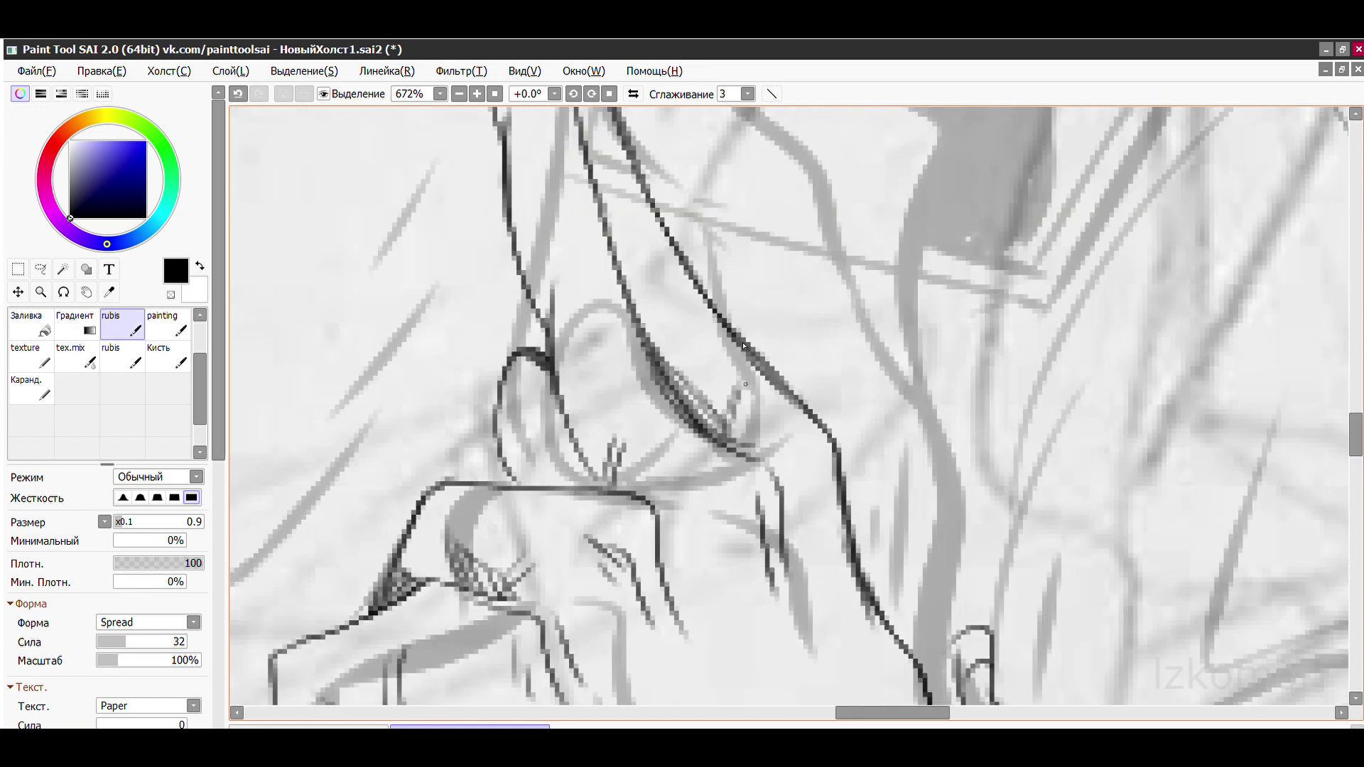
- Try extra crease strokes on the hand and undo them
{"action": "scroll", "coordinate": [743, 346], "scroll_direction": "down", "scroll_amount": 3}
{"action": "scroll", "coordinate": [744, 346], "scroll_direction": "up", "scroll_amount": 2}
{"action": "key", "text": "ctrl+z"}
{"action": "mouse_move", "coordinate": [704, 497]}
{"action": "left_mouse_down"}
{"action": "mouse_move", "coordinate": [657, 299]}
{"action": "mouse_move", "coordinate": [708, 534]}
{"action": "left_mouse_up"}
{"action": "scroll", "coordinate": [708, 534], "scroll_direction": "down", "scroll_amount": 2}
{"action": "scroll", "coordinate": [451, 396], "scroll_direction": "up", "scroll_amount": 3}
{"action": "key", "text": "ctrl+z"}
{"action": "mouse_move", "coordinate": [473, 539]}
{"action": "left_mouse_down"}
{"action": "mouse_move", "coordinate": [452, 436]}
{"action": "mouse_move", "coordinate": [551, 551]}
{"action": "mouse_move", "coordinate": [484, 461]}
{"action": "mouse_move", "coordinate": [465, 517]}
{"action": "mouse_move", "coordinate": [412, 412]}
{"action": "left_mouse_up"}
{"action": "key", "text": "ctrl+z"}
- Shade the small opening at the cuff's lower corner with dense strokes, replacing the first attempt
{"action": "left_click_drag", "start_coordinate": [532, 593], "coordinate": [609, 522]}
{"action": "scroll", "coordinate": [609, 445], "scroll_direction": "down", "scroll_amount": 7}
{"action": "key", "text": "ctrl+z"}
{"action": "scroll", "coordinate": [608, 448], "scroll_direction": "up", "scroll_amount": 5}
{"action": "left_click_drag", "start_coordinate": [529, 491], "coordinate": [604, 458]}
{"action": "left_click_drag", "start_coordinate": [568, 518], "coordinate": [635, 473]}
{"action": "scroll", "coordinate": [707, 311], "scroll_direction": "down", "scroll_amount": 4}
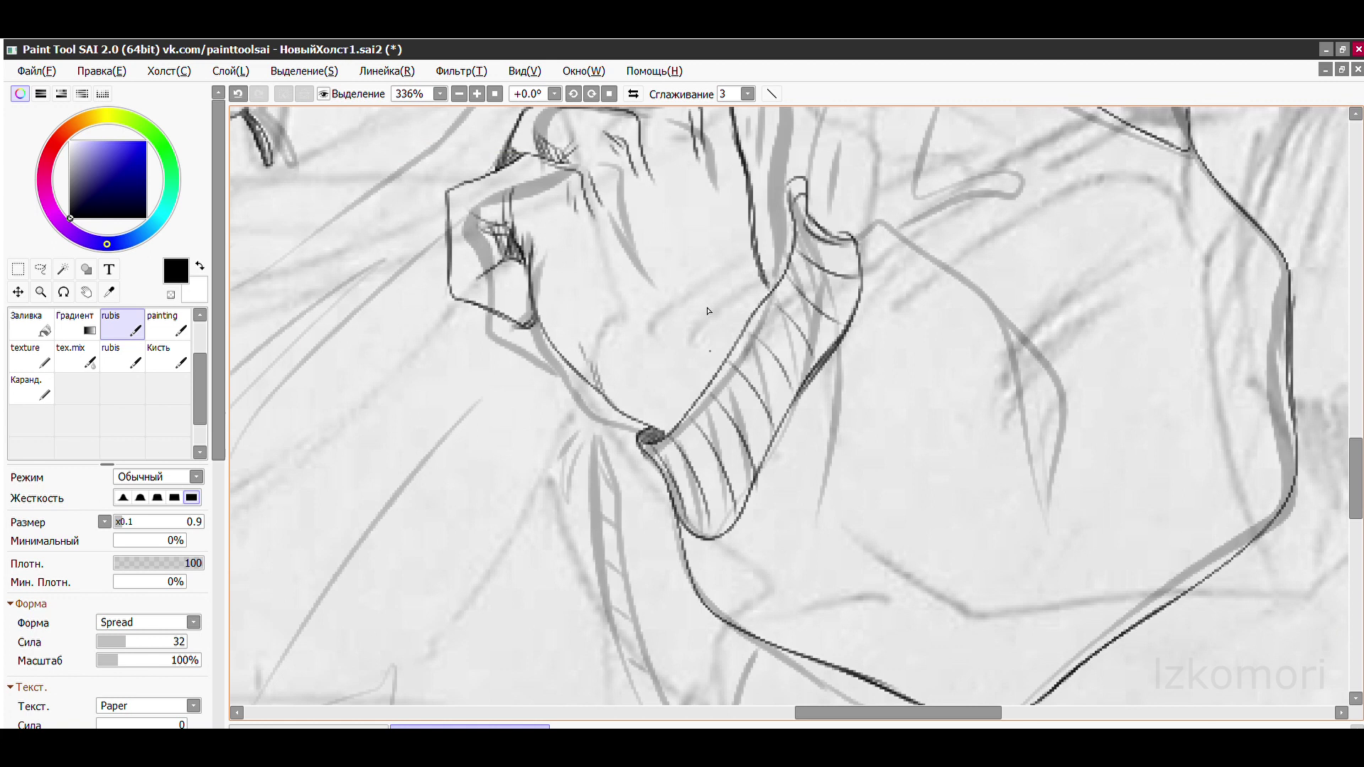
- Fill the gap between the wrist and the cuff's upper end with dense dark hatching
{"action": "scroll", "coordinate": [708, 311], "scroll_direction": "up", "scroll_amount": 3}
{"action": "mouse_move", "coordinate": [529, 465]}
{"action": "left_mouse_down"}
{"action": "mouse_move", "coordinate": [628, 295]}
{"action": "mouse_move", "coordinate": [627, 424]}
{"action": "mouse_move", "coordinate": [561, 512]}
{"action": "left_mouse_up"}
{"action": "left_click_drag", "start_coordinate": [540, 426], "coordinate": [597, 561]}
{"action": "left_click_drag", "start_coordinate": [582, 426], "coordinate": [639, 582]}
{"action": "left_click_drag", "start_coordinate": [554, 398], "coordinate": [625, 568]}
{"action": "scroll", "coordinate": [721, 362], "scroll_direction": "down", "scroll_amount": 3}
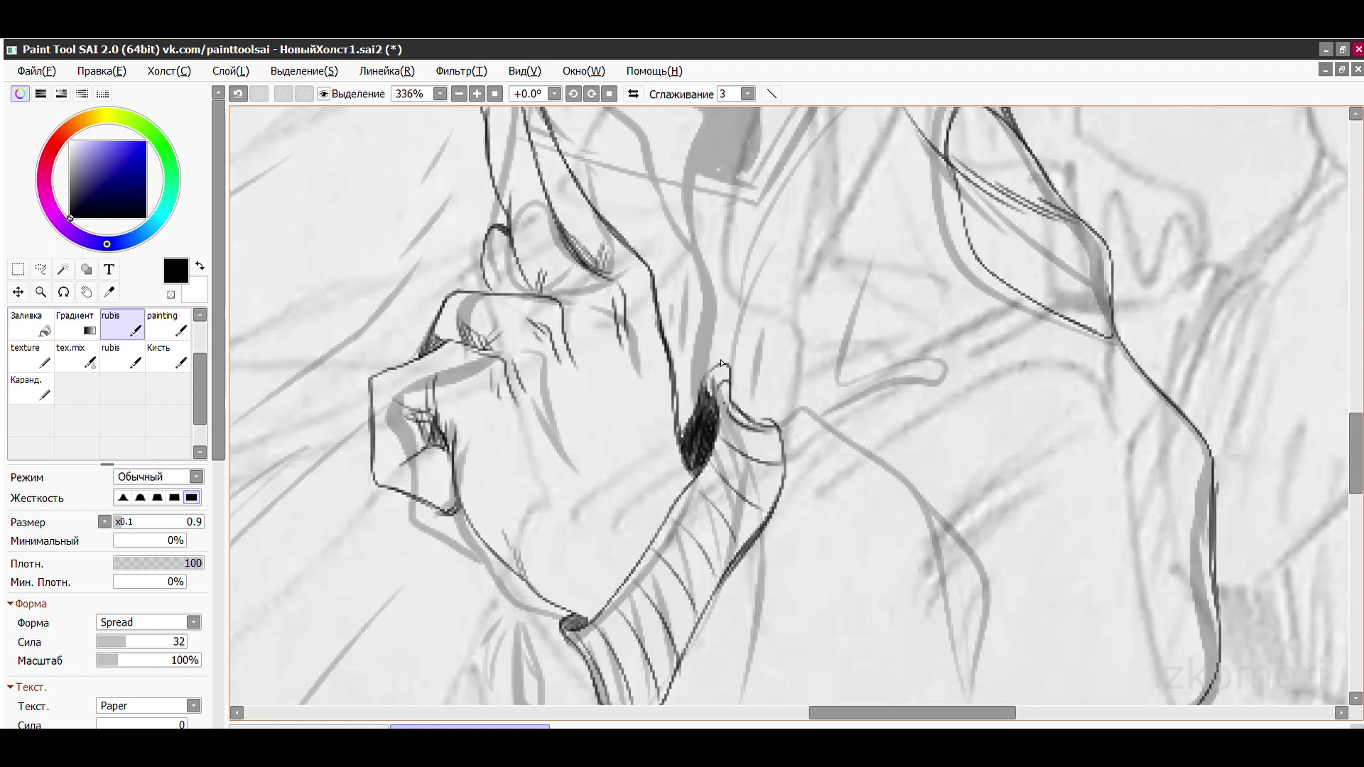
- Ink the forearm's main fold line from the cuff's rim diagonally down across the sleeve, undoing unsuccessful strokes
{"action": "scroll", "coordinate": [721, 363], "scroll_direction": "up", "scroll_amount": 3}
{"action": "scroll", "coordinate": [831, 376], "scroll_direction": "down", "scroll_amount": 4}
{"action": "scroll", "coordinate": [596, 247], "scroll_direction": "up", "scroll_amount": 3}
{"action": "key", "text": "ctrl+z"}
{"action": "mouse_move", "coordinate": [596, 249]}
{"action": "left_mouse_down"}
{"action": "mouse_move", "coordinate": [823, 387]}
{"action": "mouse_move", "coordinate": [945, 668]}
{"action": "left_mouse_up"}
{"action": "scroll", "coordinate": [710, 355], "scroll_direction": "down", "scroll_amount": 1}
{"action": "key", "text": "ctrl+z"}
{"action": "key", "text": "ctrl+z"}
- Extend the forearm fold downward with curved tapering lines, undoing and redrawing strokes
{"action": "left_click_drag", "start_coordinate": [625, 234], "coordinate": [663, 515]}
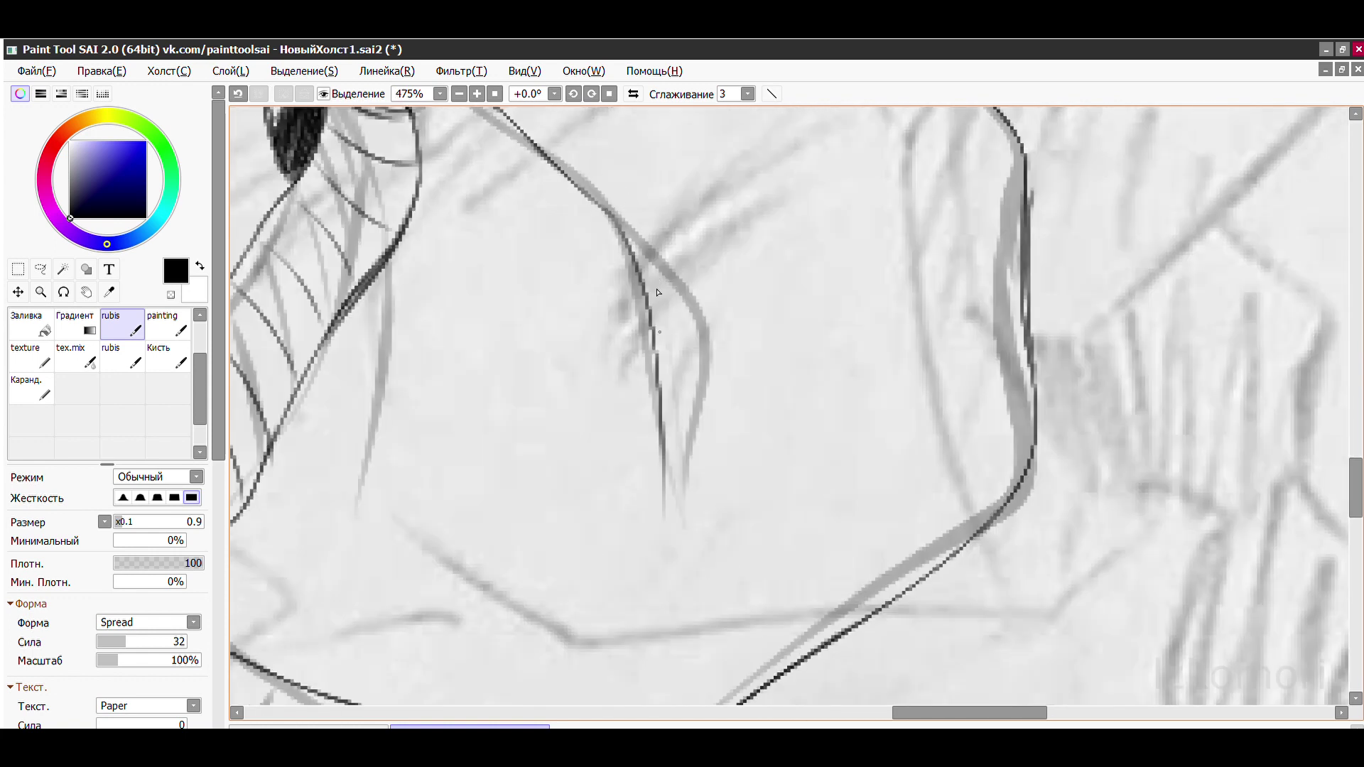
{"action": "key", "text": "ctrl+z"}
{"action": "left_click_drag", "start_coordinate": [657, 291], "coordinate": [632, 547]}
{"action": "left_click_drag", "start_coordinate": [625, 235], "coordinate": [647, 497]}
{"action": "key", "text": "ctrl+z"}
{"action": "scroll", "coordinate": [639, 426], "scroll_direction": "down", "scroll_amount": 3}
{"action": "scroll", "coordinate": [554, 317], "scroll_direction": "up", "scroll_amount": 3}
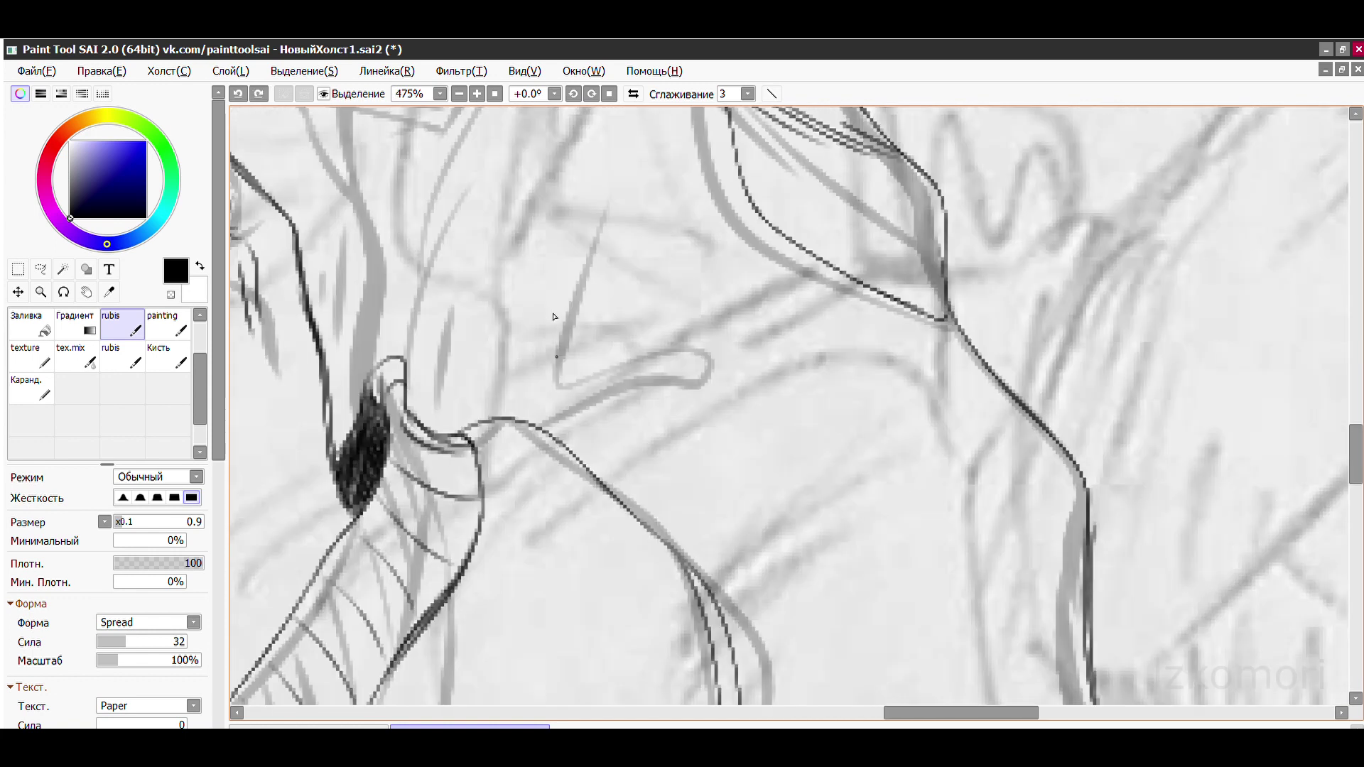
- Ink two long sleeve folds fanning out from beside the cuff toward the elbow
{"action": "mouse_move", "coordinate": [536, 370]}
{"action": "left_mouse_down"}
{"action": "mouse_move", "coordinate": [556, 348]}
{"action": "mouse_move", "coordinate": [812, 276]}
{"action": "left_mouse_up"}
{"action": "left_click_drag", "start_coordinate": [543, 419], "coordinate": [878, 455]}
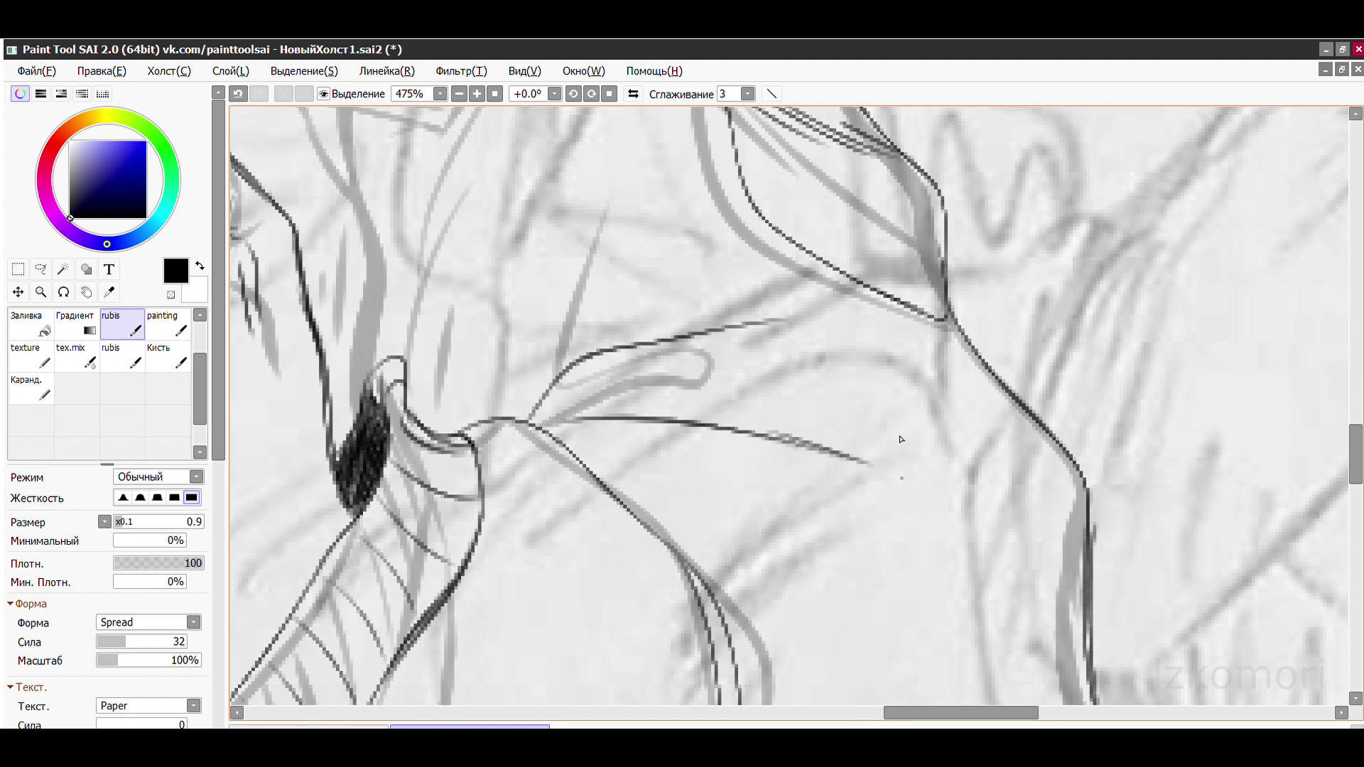
{"action": "scroll", "coordinate": [878, 454], "scroll_direction": "down", "scroll_amount": 3}
{"action": "scroll", "coordinate": [710, 355], "scroll_direction": "up", "scroll_amount": 3}
- Ink the curved fold rising from above the cuff toward the leaf-shaped fold on the upper sleeve
{"action": "mouse_move", "coordinate": [725, 558]}
{"action": "left_mouse_down"}
{"action": "mouse_move", "coordinate": [808, 247]}
{"action": "mouse_move", "coordinate": [870, 178]}
{"action": "left_mouse_up"}
{"action": "scroll", "coordinate": [788, 412], "scroll_direction": "down", "scroll_amount": 3}
{"action": "scroll", "coordinate": [789, 412], "scroll_direction": "up", "scroll_amount": 3}
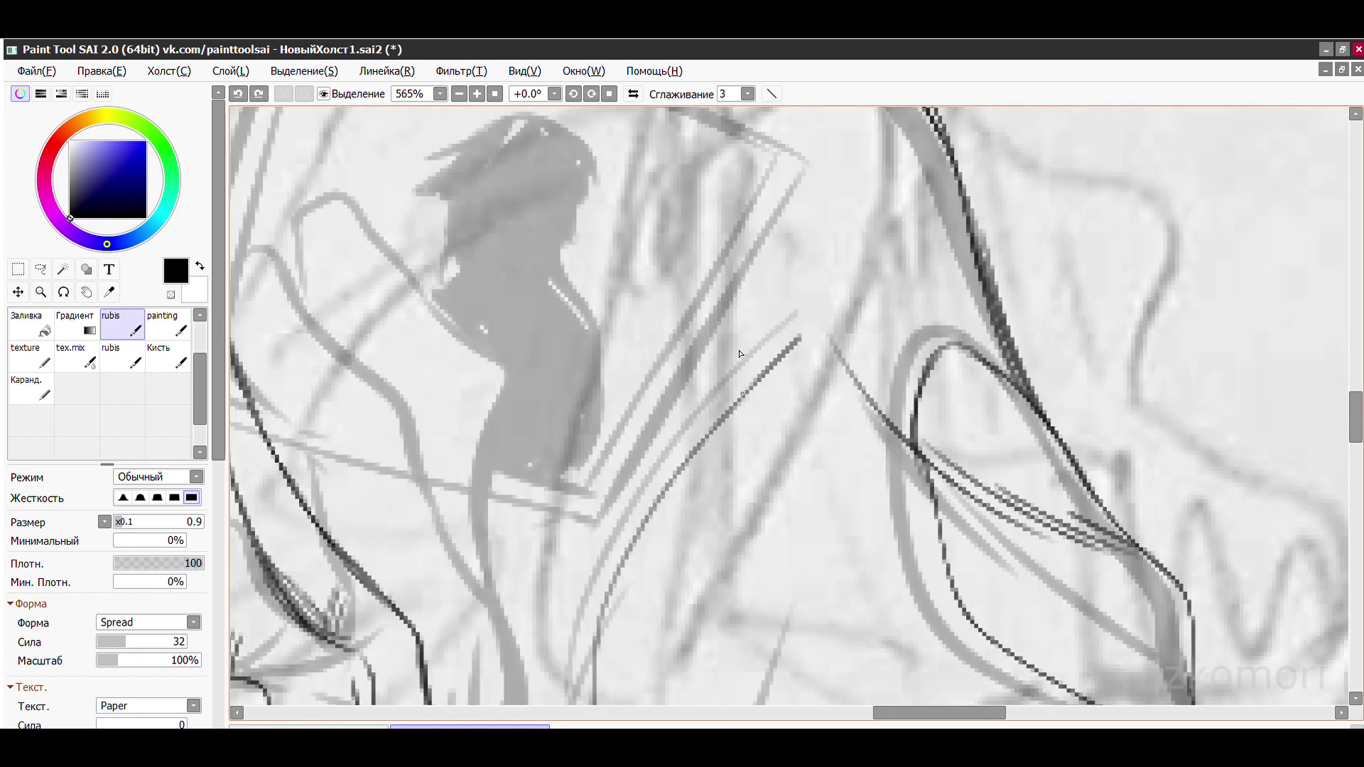
{"action": "scroll", "coordinate": [789, 412], "scroll_direction": "down", "scroll_amount": 3}
{"action": "scroll", "coordinate": [637, 309], "scroll_direction": "up", "scroll_amount": 3}
- Ink the long vertical sleeve fold from above the cuff up through the card sketch toward the shoulder, redrawing it once
{"action": "left_click_drag", "start_coordinate": [634, 664], "coordinate": [637, 309]}
{"action": "key", "text": "ctrl+z"}
{"action": "left_click_drag", "start_coordinate": [650, 550], "coordinate": [675, 195]}
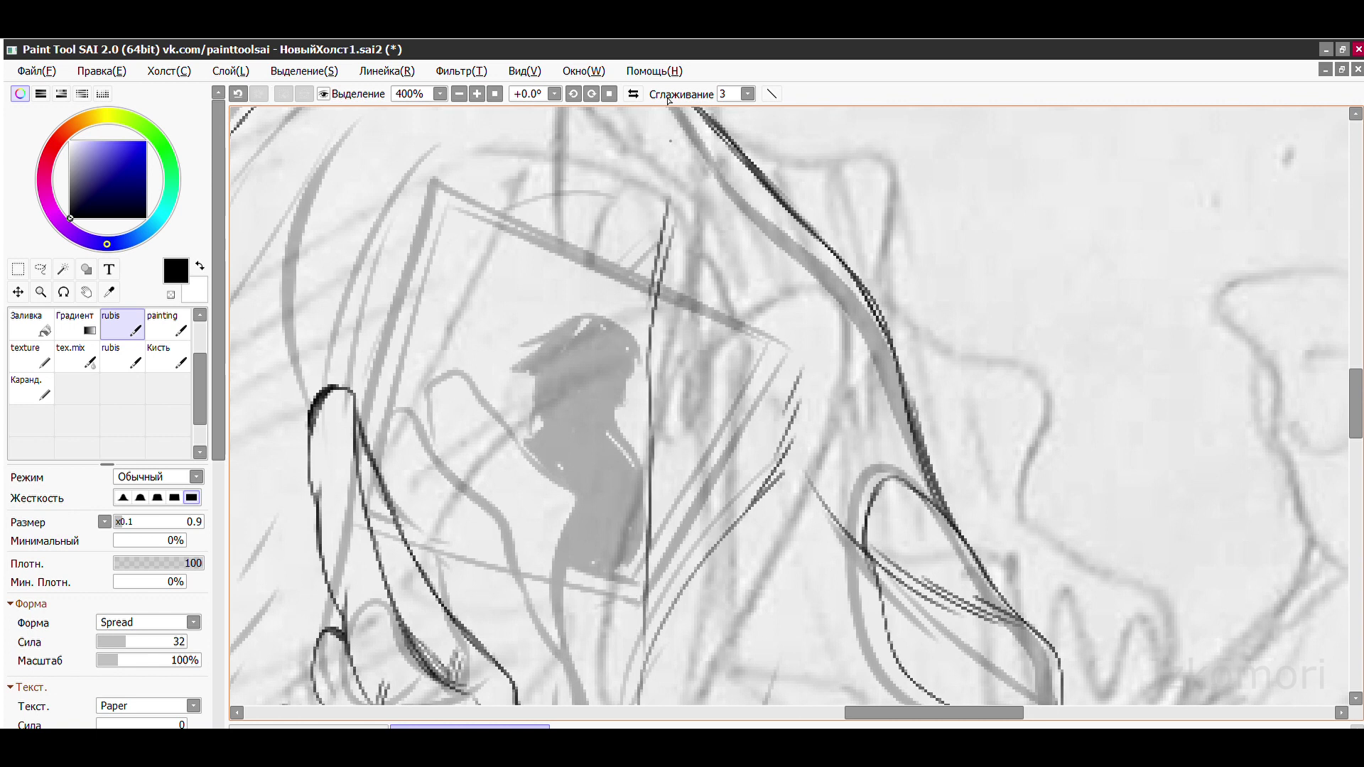
{"action": "scroll", "coordinate": [661, 213], "scroll_direction": "down", "scroll_amount": 3}
{"action": "scroll", "coordinate": [625, 270], "scroll_direction": "up", "scroll_amount": 3}
{"action": "mouse_move", "coordinate": [626, 318]}
{"action": "left_mouse_down"}
{"action": "mouse_move", "coordinate": [614, 222]}
{"action": "mouse_move", "coordinate": [600, 217]}
{"action": "left_mouse_up"}
{"action": "scroll", "coordinate": [479, 148], "scroll_direction": "down", "scroll_amount": 3}
{"action": "scroll", "coordinate": [479, 148], "scroll_direction": "down", "scroll_amount": 2}
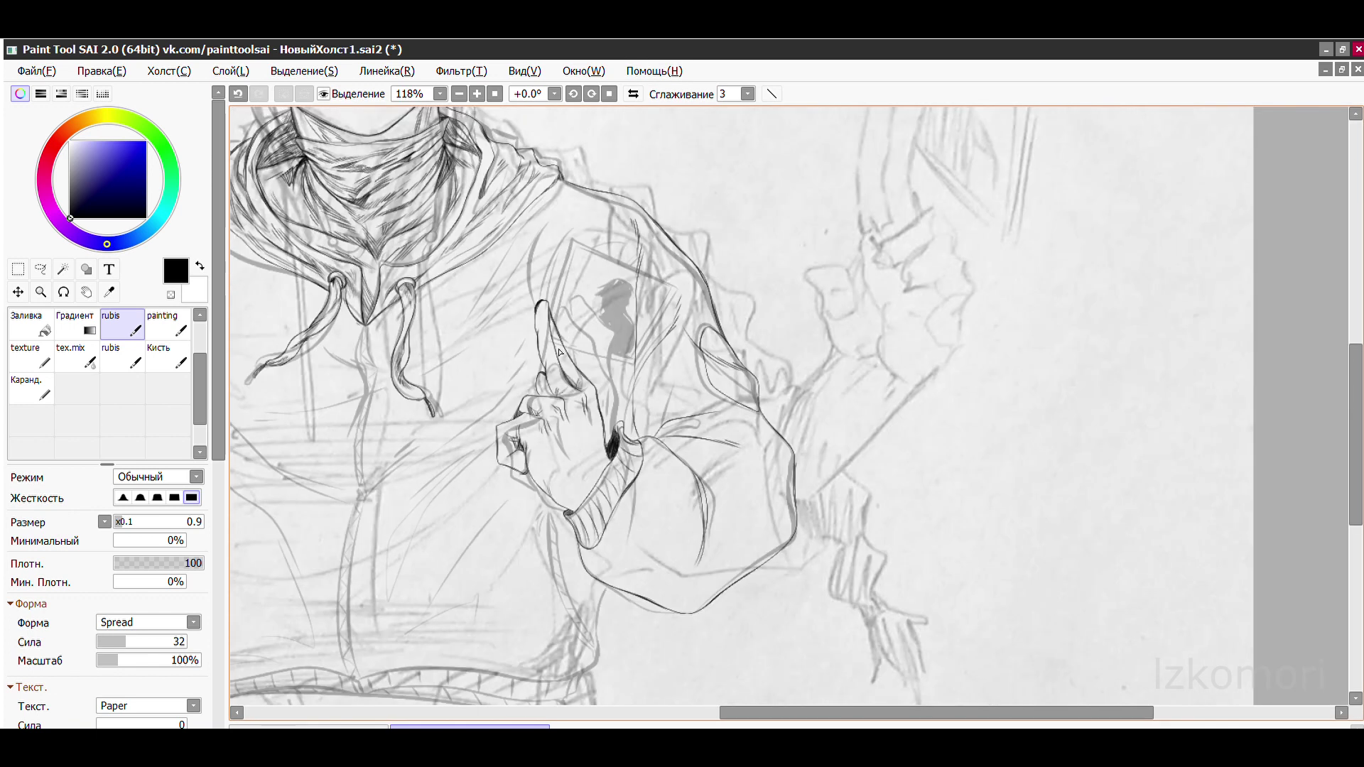
- Add tapering fold lines running down the sleeve from the cuff's outer edge
{"action": "scroll", "coordinate": [668, 351], "scroll_direction": "up", "scroll_amount": 4}
{"action": "left_click_drag", "start_coordinate": [653, 409], "coordinate": [590, 616]}
{"action": "scroll", "coordinate": [534, 555], "scroll_direction": "down", "scroll_amount": 3}
{"action": "scroll", "coordinate": [540, 497], "scroll_direction": "up", "scroll_amount": 3}
{"action": "left_click_drag", "start_coordinate": [633, 302], "coordinate": [545, 471]}
{"action": "left_click_drag", "start_coordinate": [588, 405], "coordinate": [539, 551]}
{"action": "scroll", "coordinate": [562, 497], "scroll_direction": "down", "scroll_amount": 4}
{"action": "scroll", "coordinate": [623, 373], "scroll_direction": "up", "scroll_amount": 3}
{"action": "scroll", "coordinate": [623, 373], "scroll_direction": "down", "scroll_amount": 1}
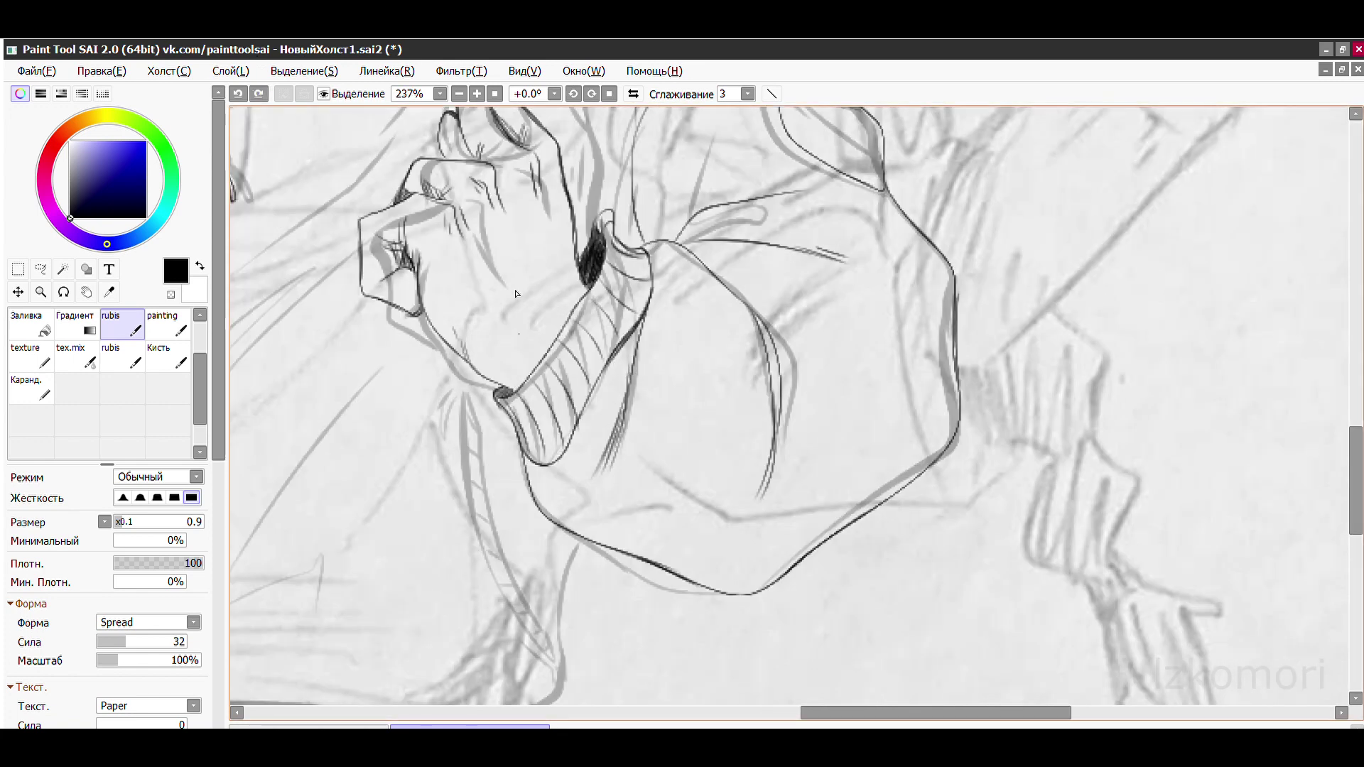
- Ink the left shoulder's upper contour outward from the hood
{"action": "scroll", "coordinate": [554, 231], "scroll_direction": "down", "scroll_amount": 3}
{"action": "scroll", "coordinate": [554, 231], "scroll_direction": "up", "scroll_amount": 10}
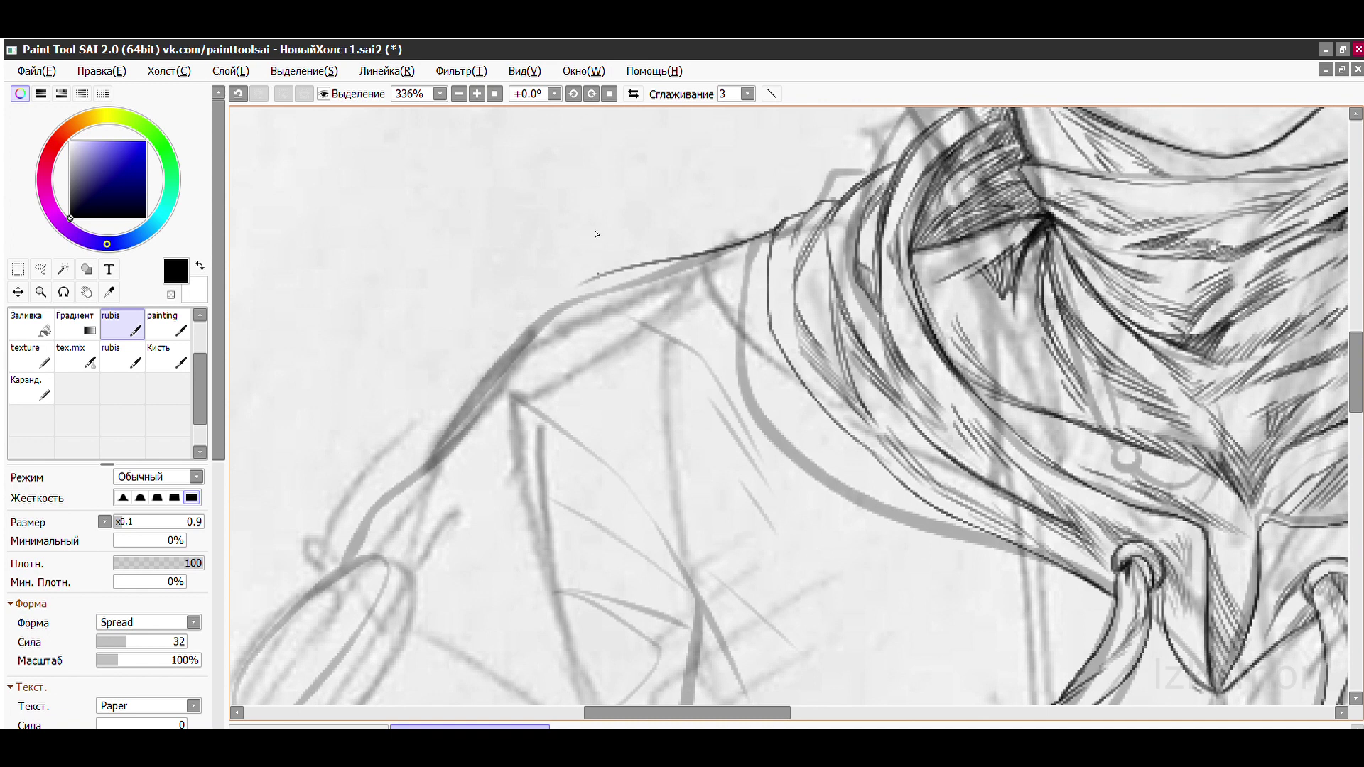
{"action": "scroll", "coordinate": [424, 416], "scroll_direction": "down", "scroll_amount": 5}
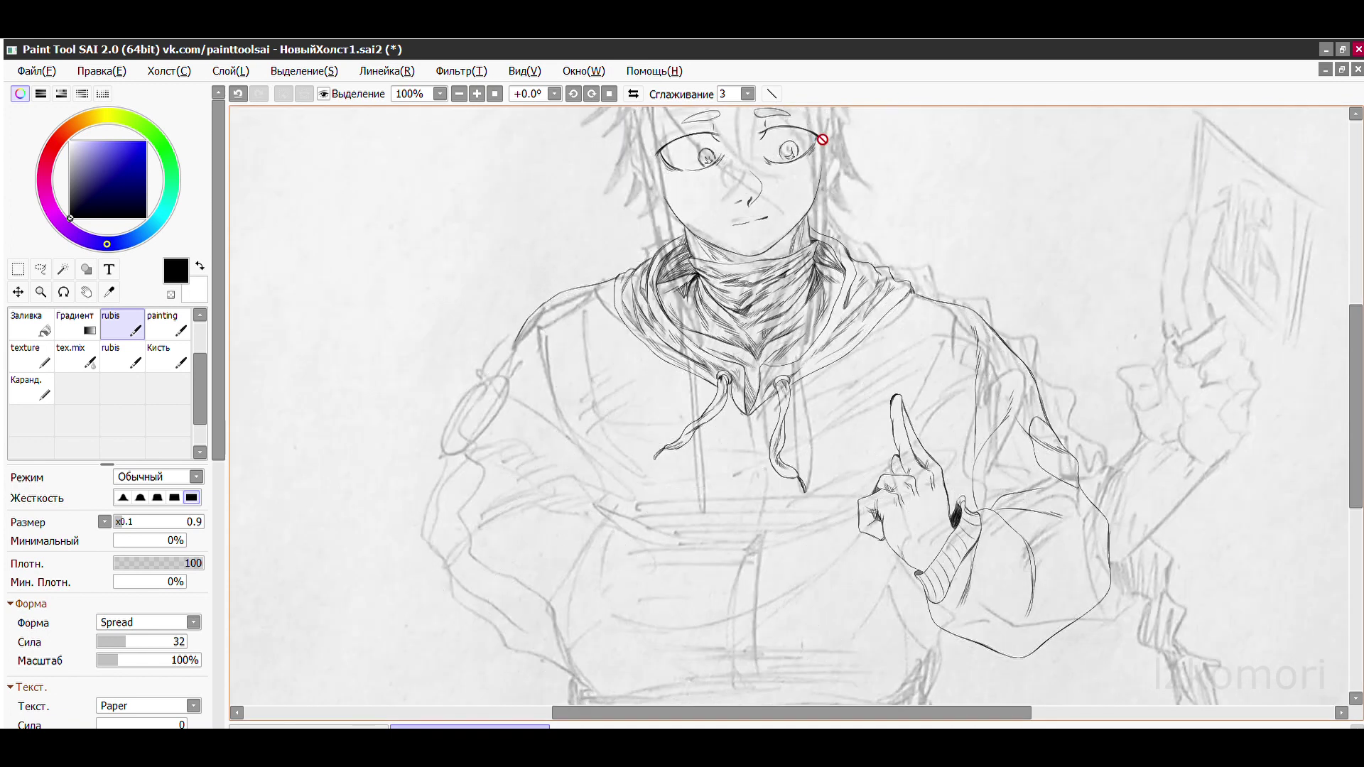
{"action": "scroll", "coordinate": [815, 137], "scroll_direction": "down", "scroll_amount": 1}
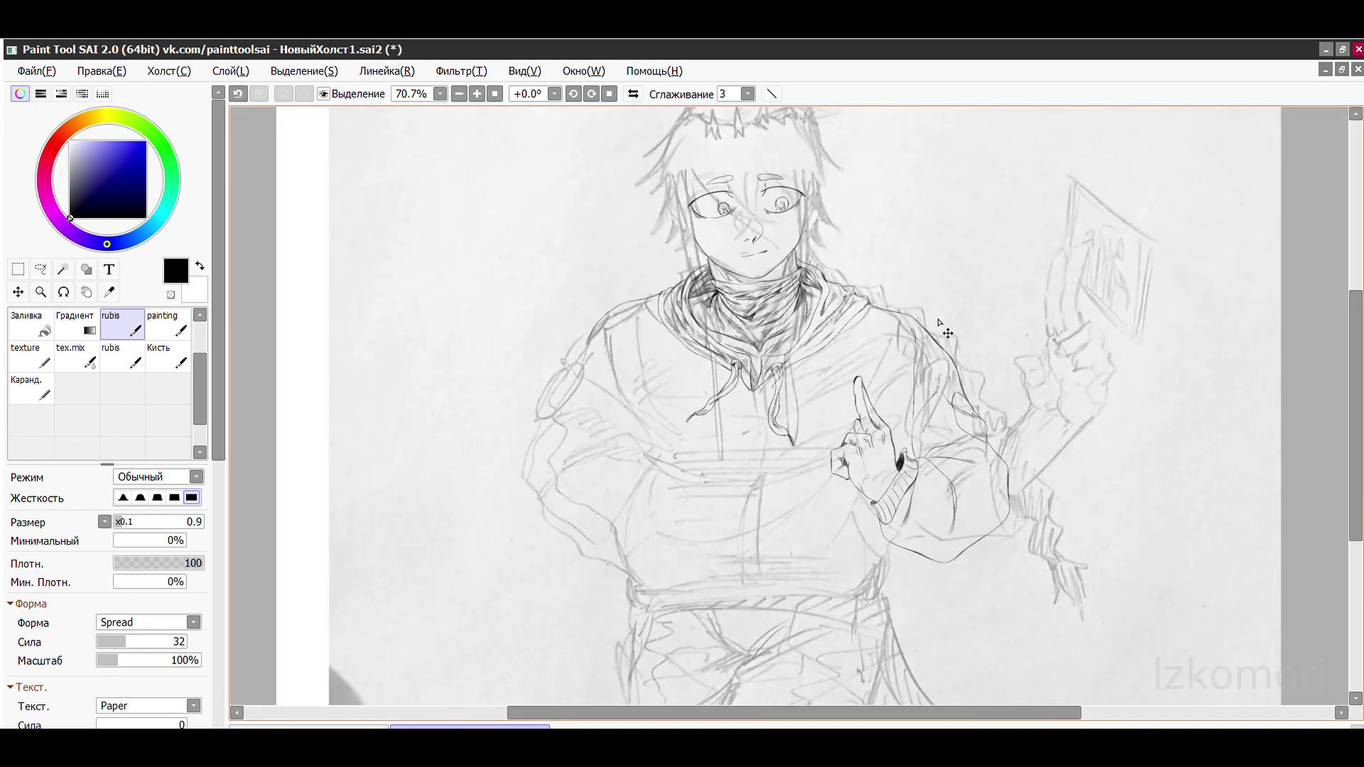
- Mask the whole inked hand, from the raised fingertip to the wrist, with the selection brush at size 26
{"action": "scroll", "coordinate": [721, 369], "scroll_direction": "up", "scroll_amount": 5}
{"action": "scroll", "coordinate": [796, 170], "scroll_direction": "up", "scroll_amount": 2}
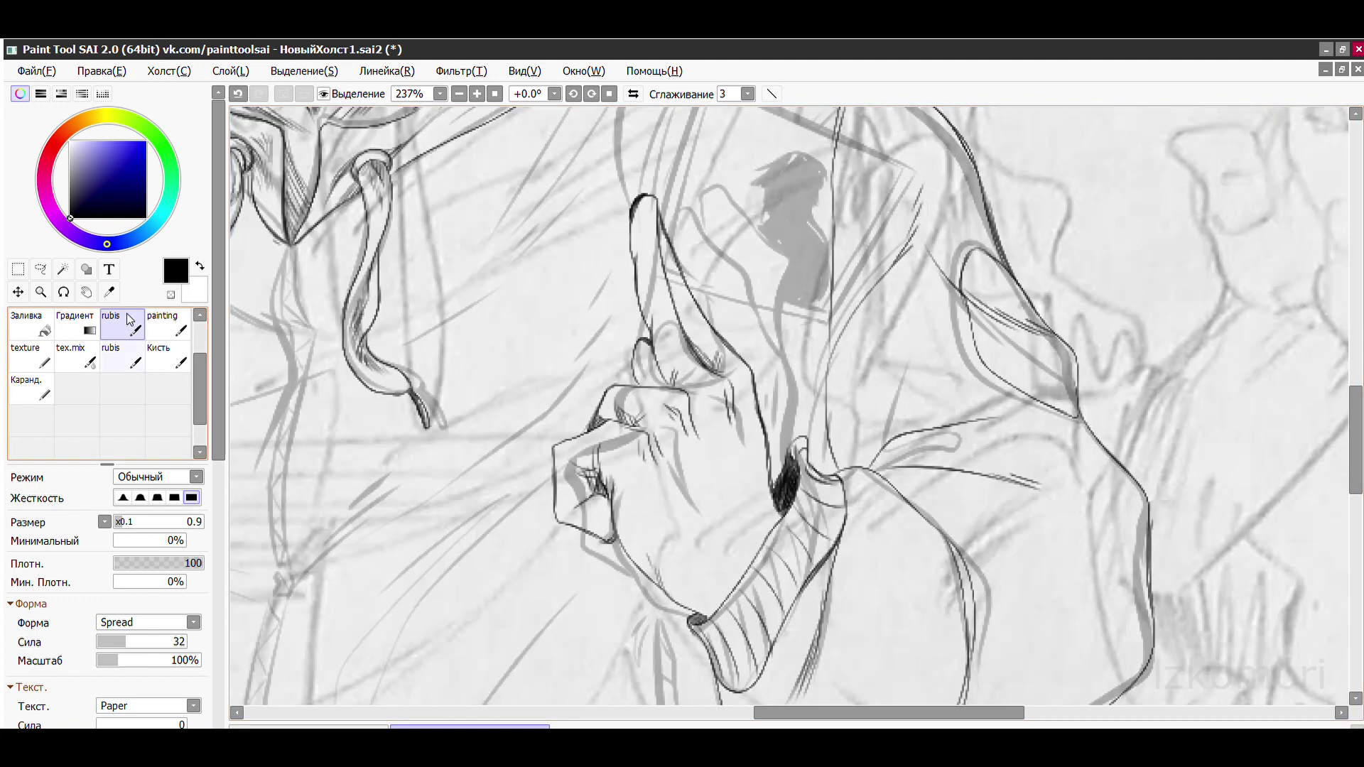
{"action": "key", "text": "m"}
{"action": "left_click", "coordinate": [119, 355]}
{"action": "left_click_drag", "start_coordinate": [639, 178], "coordinate": [711, 390]}
{"action": "left_click_drag", "start_coordinate": [739, 249], "coordinate": [645, 456]}
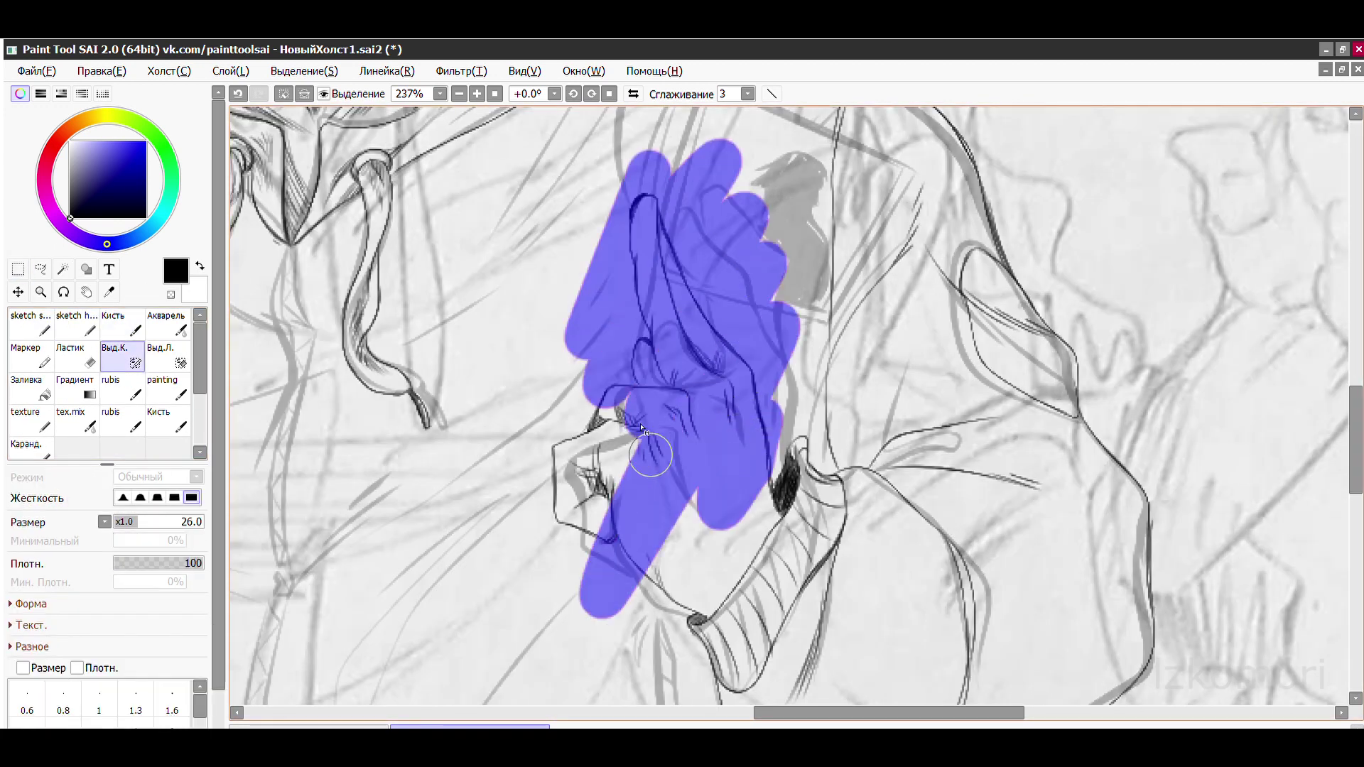
{"action": "left_click_drag", "start_coordinate": [639, 398], "coordinate": [539, 583]}
{"action": "scroll", "coordinate": [724, 639], "scroll_direction": "up", "scroll_amount": 4}
{"action": "mouse_move", "coordinate": [539, 426]}
{"action": "left_mouse_down"}
{"action": "mouse_move", "coordinate": [649, 472]}
{"action": "mouse_move", "coordinate": [777, 280]}
{"action": "mouse_move", "coordinate": [639, 290]}
{"action": "left_mouse_up"}
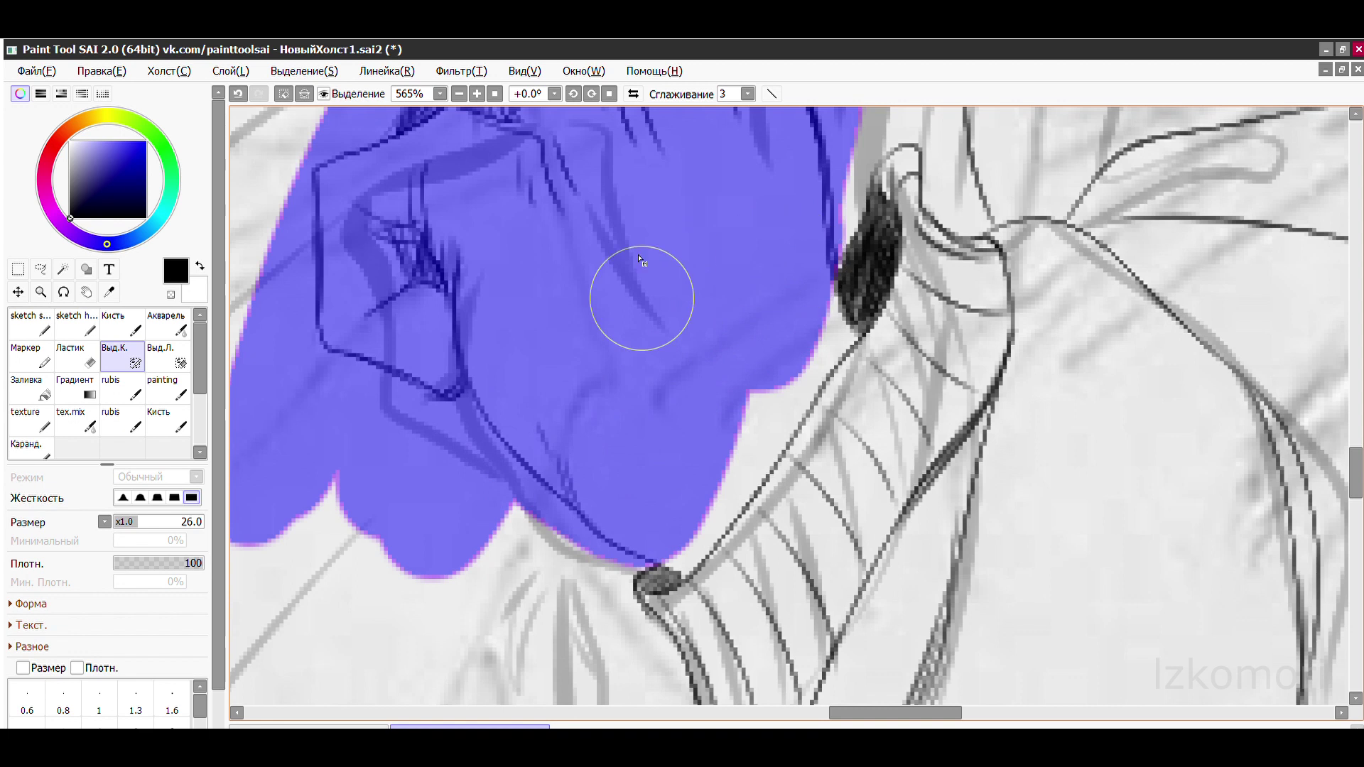
- Transform the selected hand, making it slightly smaller while keeping the wrist at the cuff, and apply the change
{"action": "scroll", "coordinate": [587, 571], "scroll_direction": "down", "scroll_amount": 6}
{"action": "key", "text": "ctrl+t"}
{"action": "scroll", "coordinate": [487, 455], "scroll_direction": "up", "scroll_amount": 3}
{"action": "scroll", "coordinate": [427, 554], "scroll_direction": "down", "scroll_amount": 3}
{"action": "scroll", "coordinate": [700, 639], "scroll_direction": "up", "scroll_amount": 6}
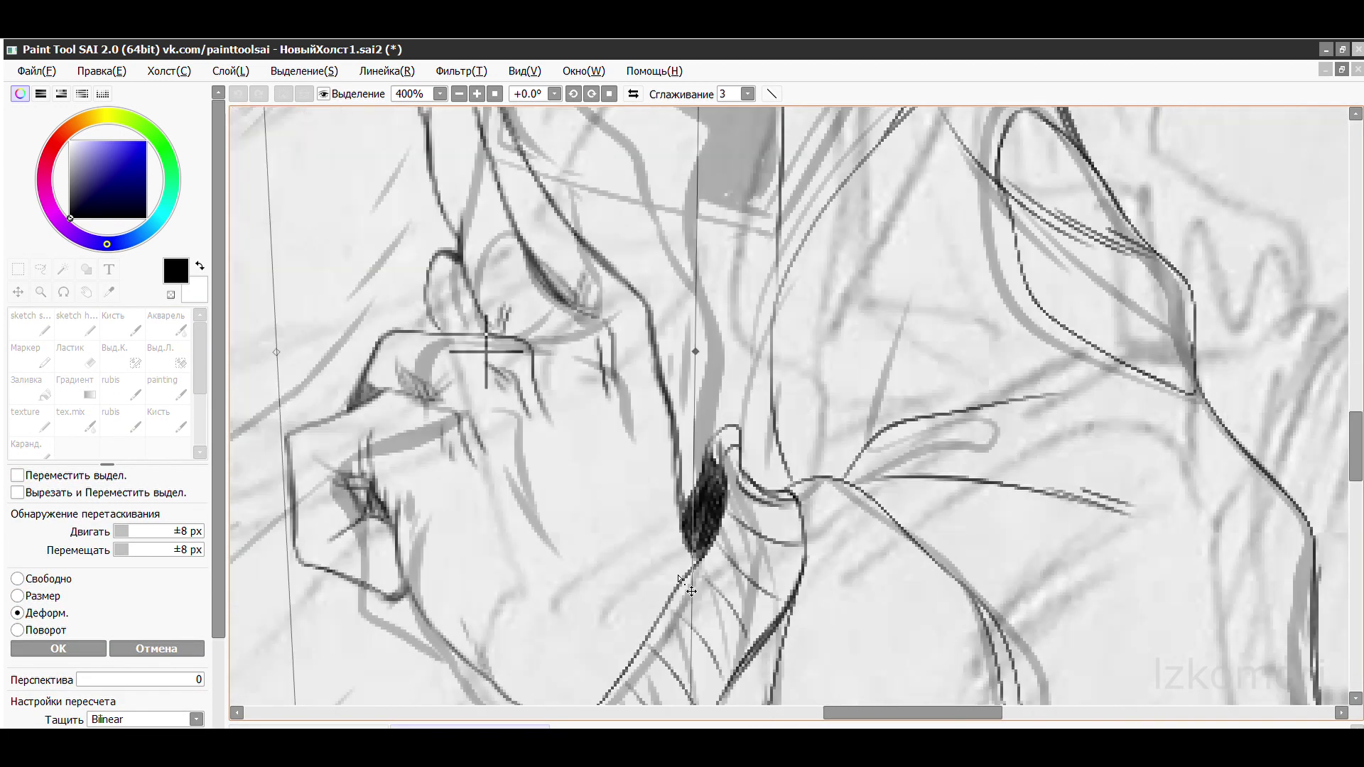
{"action": "key", "text": "Return"}
{"action": "scroll", "coordinate": [604, 253], "scroll_direction": "down", "scroll_amount": 8}
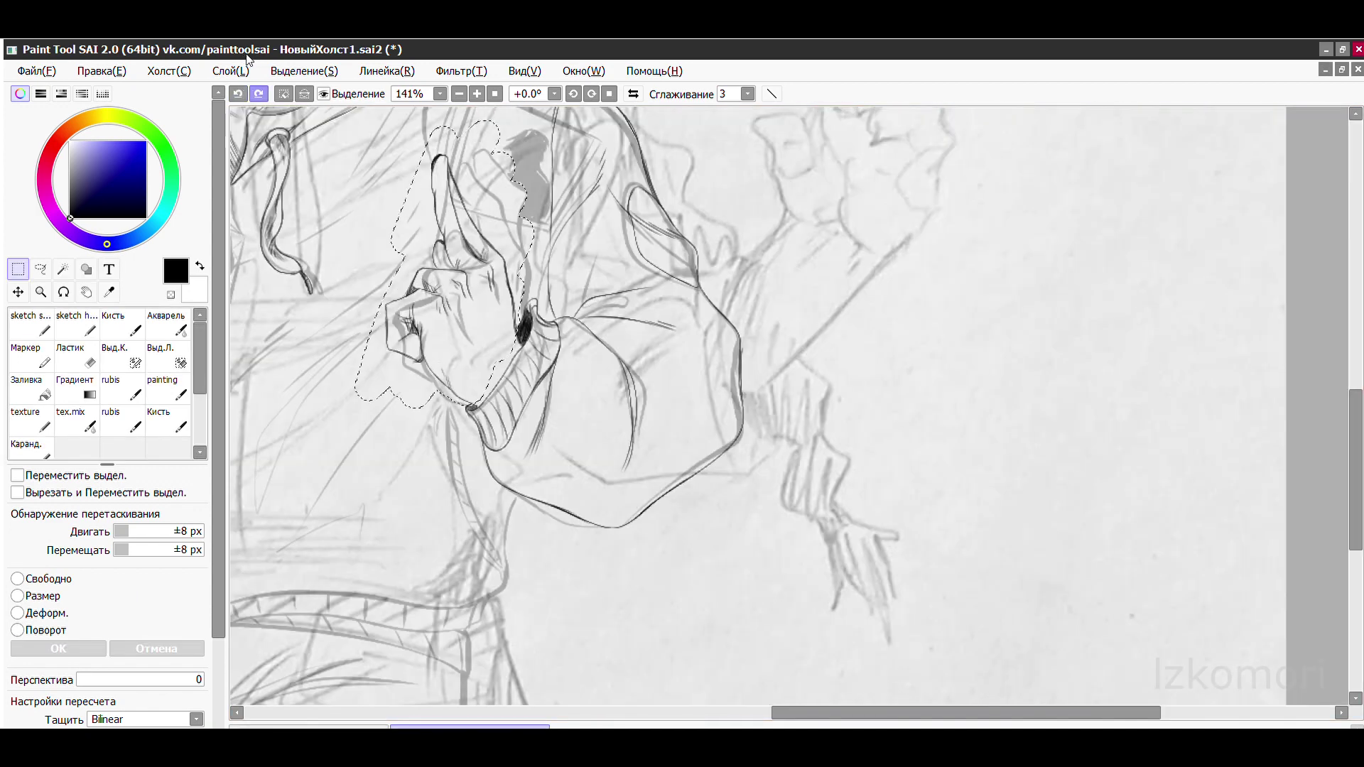
{"action": "scroll", "coordinate": [604, 253], "scroll_direction": "up", "scroll_amount": 4}
{"action": "scroll", "coordinate": [603, 253], "scroll_direction": "up", "scroll_amount": 2}
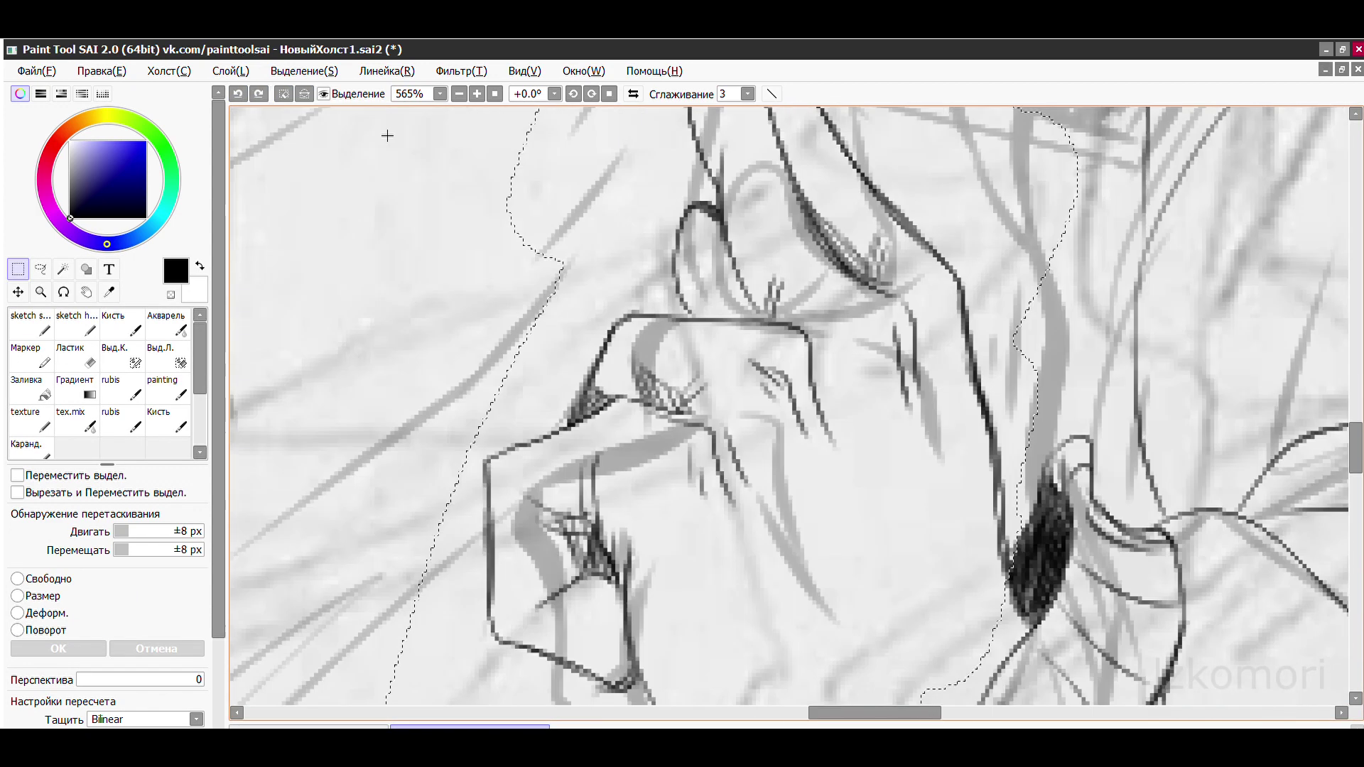
{"action": "scroll", "coordinate": [552, 353], "scroll_direction": "down", "scroll_amount": 5}
- Ink the top of the zipper below the hood's point and the curved chest fold crossing it between the drawstrings
{"action": "key", "text": "b"}
{"action": "scroll", "coordinate": [611, 306], "scroll_direction": "up", "scroll_amount": 11}
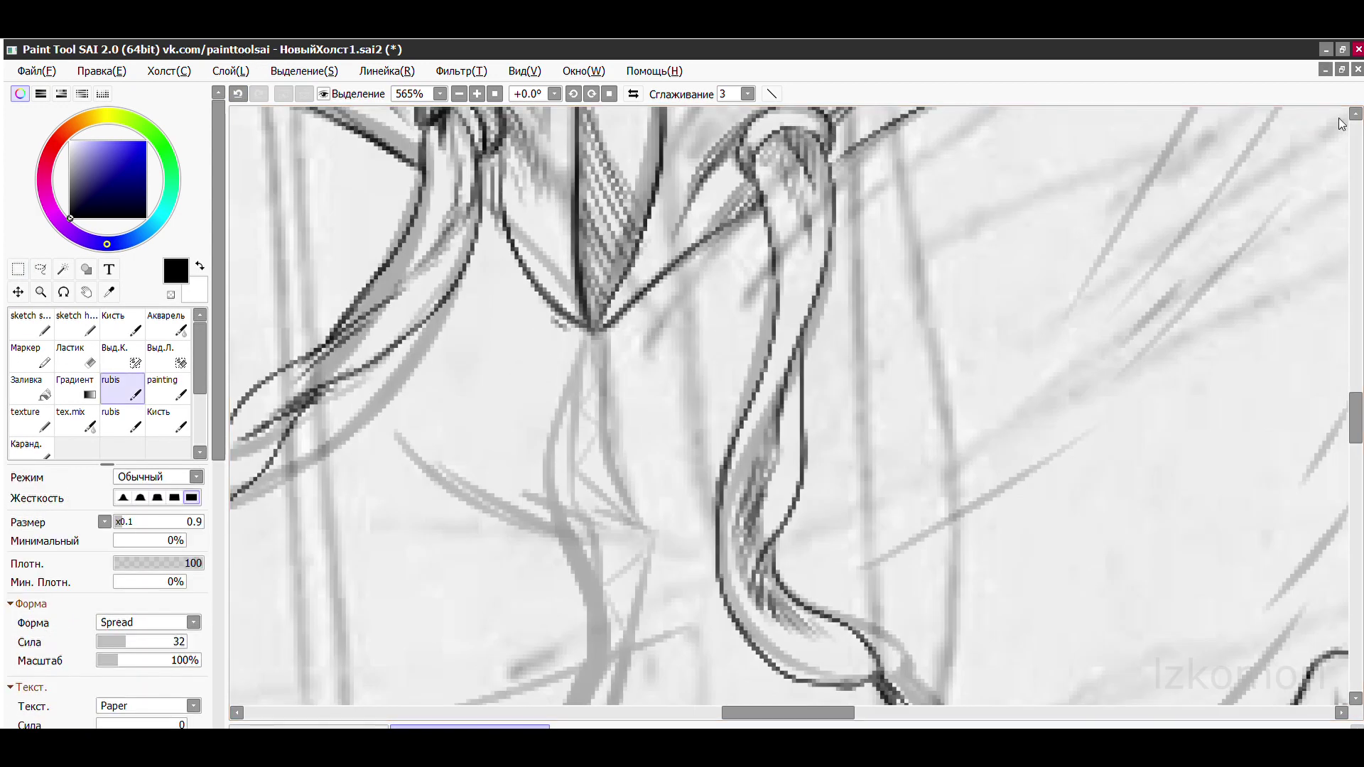
{"action": "left_click_drag", "start_coordinate": [625, 236], "coordinate": [616, 425]}
{"action": "key", "text": "ctrl+z"}
{"action": "scroll", "coordinate": [561, 206], "scroll_direction": "down", "scroll_amount": 4}
{"action": "scroll", "coordinate": [561, 206], "scroll_direction": "up", "scroll_amount": 4}
{"action": "left_click_drag", "start_coordinate": [591, 231], "coordinate": [579, 412]}
{"action": "mouse_move", "coordinate": [426, 312]}
{"action": "left_mouse_down"}
{"action": "mouse_move", "coordinate": [693, 411]}
{"action": "mouse_move", "coordinate": [964, 249]}
{"action": "left_mouse_up"}
{"action": "left_click_drag", "start_coordinate": [873, 298], "coordinate": [1017, 166]}
{"action": "scroll", "coordinate": [739, 328], "scroll_direction": "down", "scroll_amount": 4}
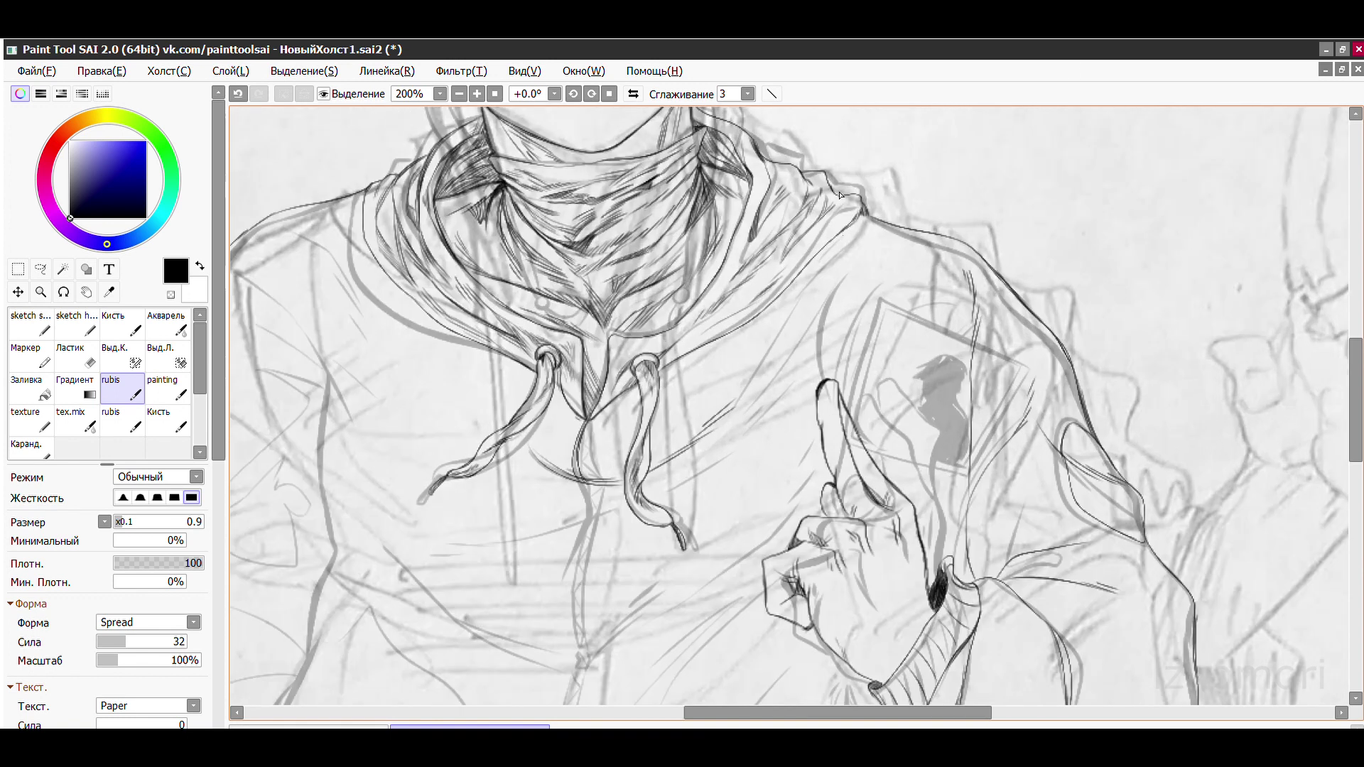
- Ink diagonal fold lines rising across the chest from beside the right drawstring toward the hood's shoulder corner
{"action": "scroll", "coordinate": [738, 328], "scroll_direction": "up", "scroll_amount": 2}
{"action": "left_click_drag", "start_coordinate": [654, 503], "coordinate": [863, 205]}
{"action": "left_click_drag", "start_coordinate": [620, 556], "coordinate": [814, 304]}
{"action": "left_click_drag", "start_coordinate": [753, 341], "coordinate": [806, 255]}
{"action": "left_click_drag", "start_coordinate": [682, 398], "coordinate": [838, 234]}
{"action": "left_click_drag", "start_coordinate": [760, 333], "coordinate": [827, 245]}
{"action": "scroll", "coordinate": [873, 192], "scroll_direction": "down", "scroll_amount": 3}
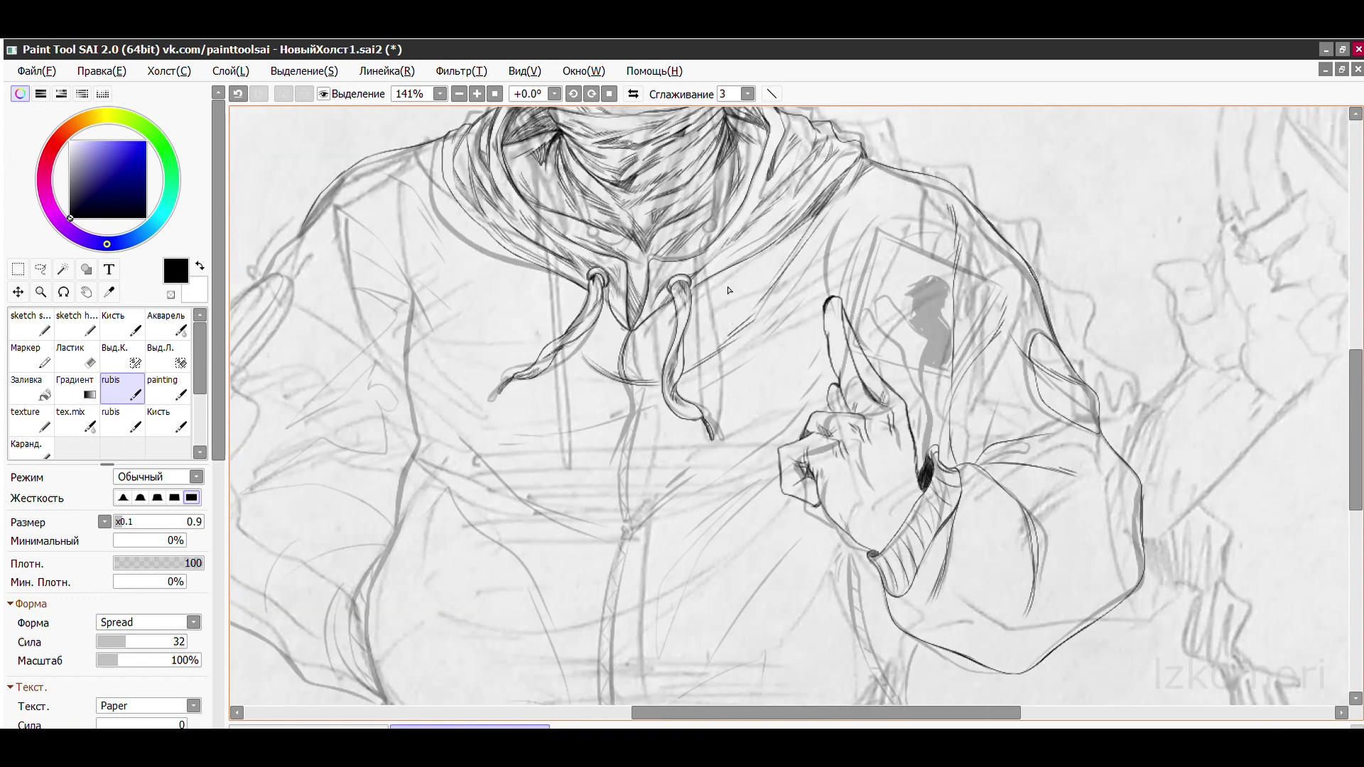
- Undo the last fold stroke and ink the short zipper segment just below the curved chest fold
{"action": "scroll", "coordinate": [683, 356], "scroll_direction": "up", "scroll_amount": 4}
{"action": "key", "text": "ctrl+z"}
{"action": "left_click_drag", "start_coordinate": [843, 352], "coordinate": [839, 316]}
{"action": "scroll", "coordinate": [472, 359], "scroll_direction": "down", "scroll_amount": 3}
{"action": "scroll", "coordinate": [469, 356], "scroll_direction": "up", "scroll_amount": 2}
{"action": "scroll", "coordinate": [469, 356], "scroll_direction": "down", "scroll_amount": 2}
{"action": "scroll", "coordinate": [636, 242], "scroll_direction": "up", "scroll_amount": 3}
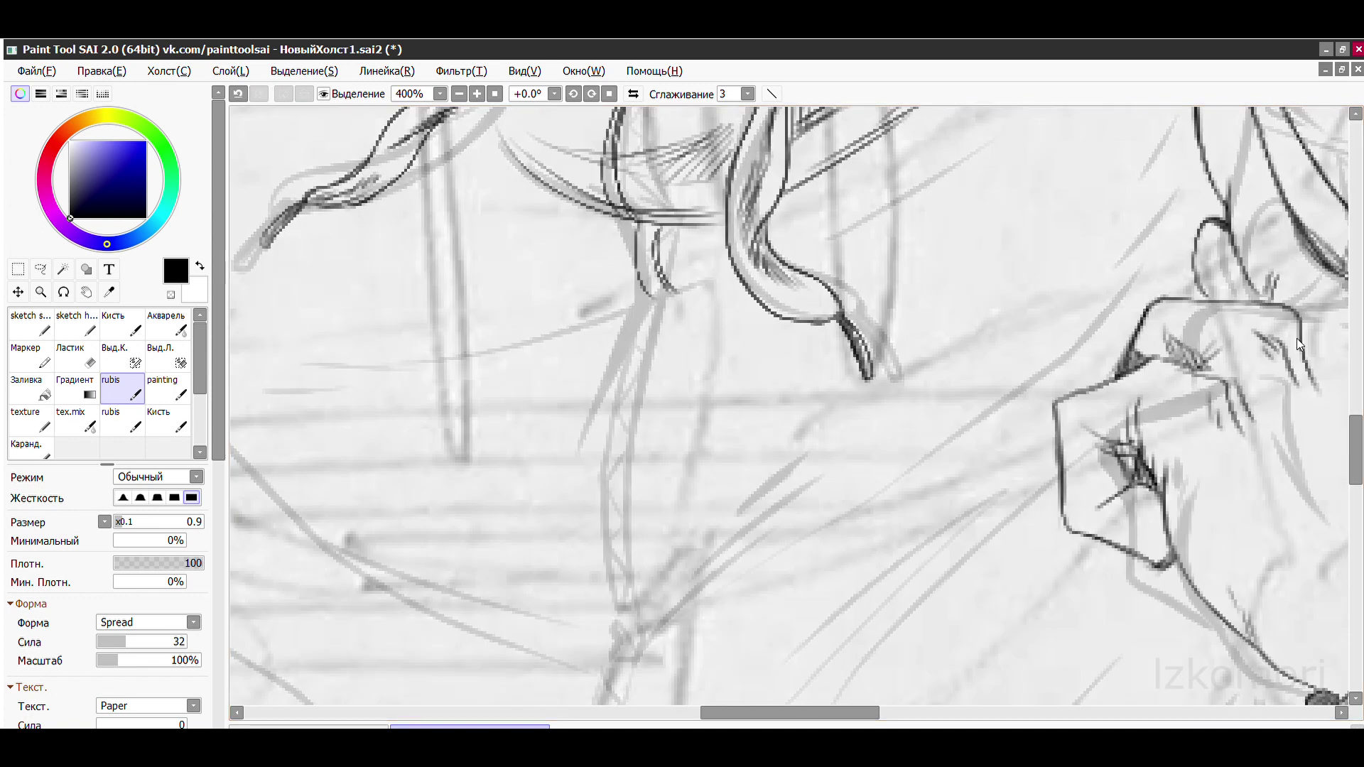
- Ink the drooping chest fold beneath the left drawstring, running to the zipper, with tapering hatch lines inside it
{"action": "scroll", "coordinate": [1298, 344], "scroll_direction": "down", "scroll_amount": 1}
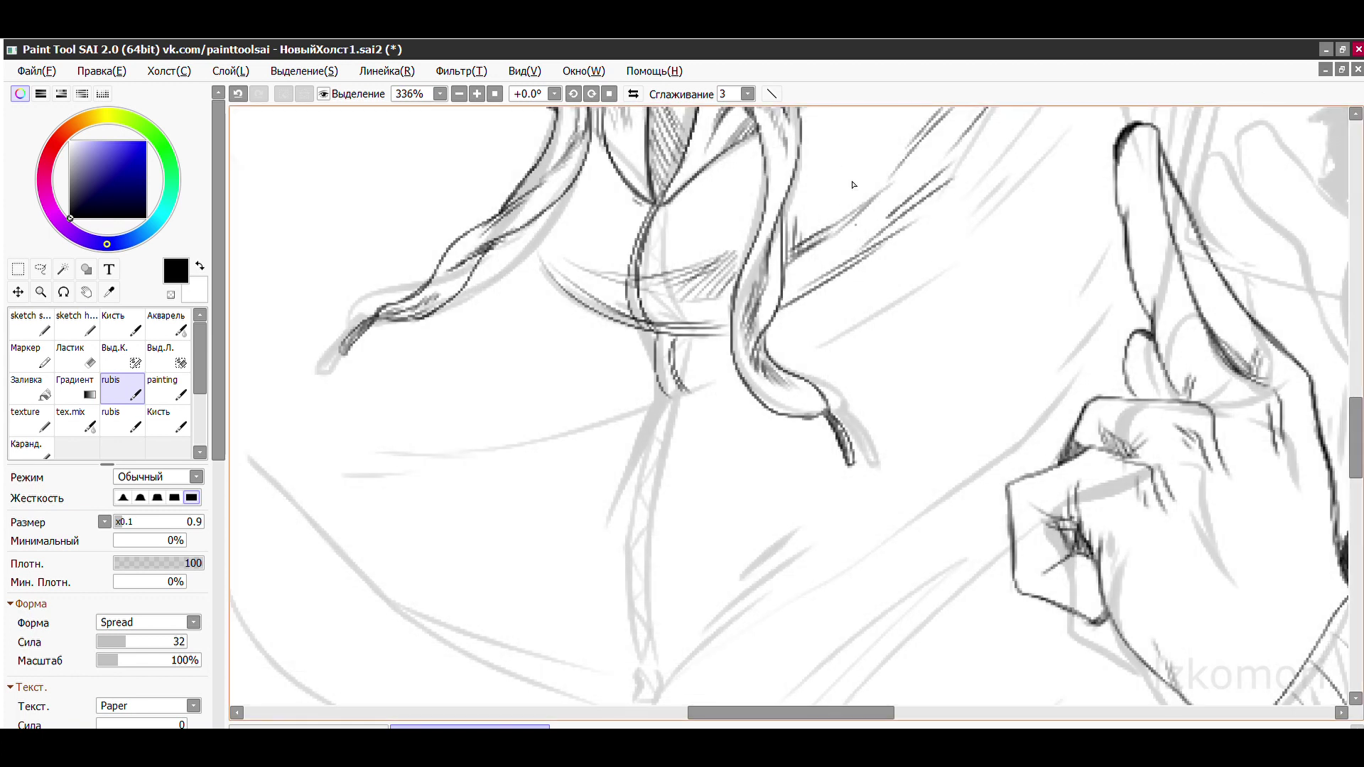
{"action": "scroll", "coordinate": [853, 184], "scroll_direction": "down", "scroll_amount": 2}
{"action": "scroll", "coordinate": [660, 378], "scroll_direction": "up", "scroll_amount": 4}
{"action": "left_click_drag", "start_coordinate": [792, 325], "coordinate": [506, 415]}
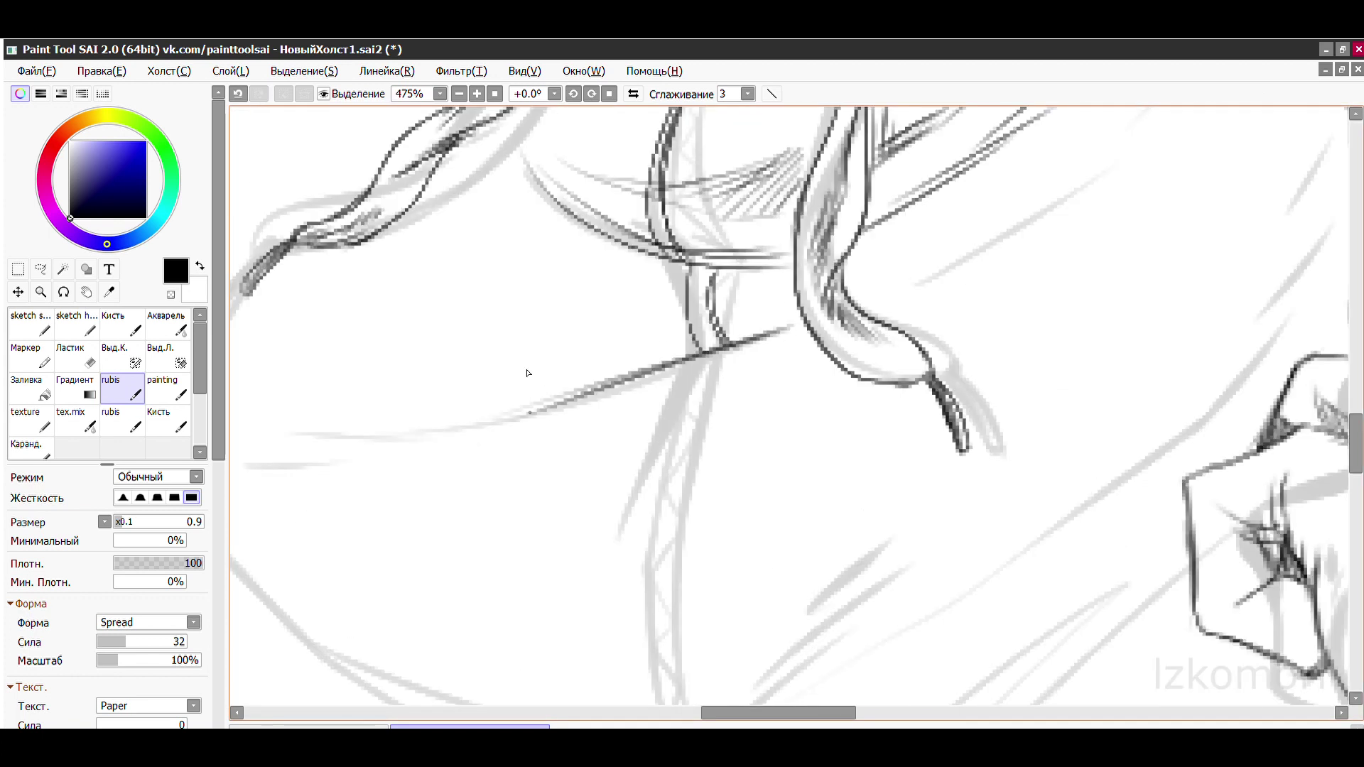
{"action": "scroll", "coordinate": [380, 341], "scroll_direction": "down", "scroll_amount": 1}
{"action": "left_click_drag", "start_coordinate": [615, 352], "coordinate": [391, 300]}
{"action": "scroll", "coordinate": [486, 285], "scroll_direction": "down", "scroll_amount": 1}
{"action": "mouse_move", "coordinate": [668, 358]}
{"action": "left_mouse_down"}
{"action": "mouse_move", "coordinate": [533, 444]}
{"action": "mouse_move", "coordinate": [663, 343]}
{"action": "left_mouse_up"}
{"action": "scroll", "coordinate": [559, 390], "scroll_direction": "up", "scroll_amount": 1}
{"action": "left_click_drag", "start_coordinate": [541, 395], "coordinate": [752, 393]}
{"action": "mouse_move", "coordinate": [559, 400]}
{"action": "left_mouse_down"}
{"action": "mouse_move", "coordinate": [686, 424]}
{"action": "mouse_move", "coordinate": [733, 399]}
{"action": "mouse_move", "coordinate": [527, 369]}
{"action": "left_mouse_up"}
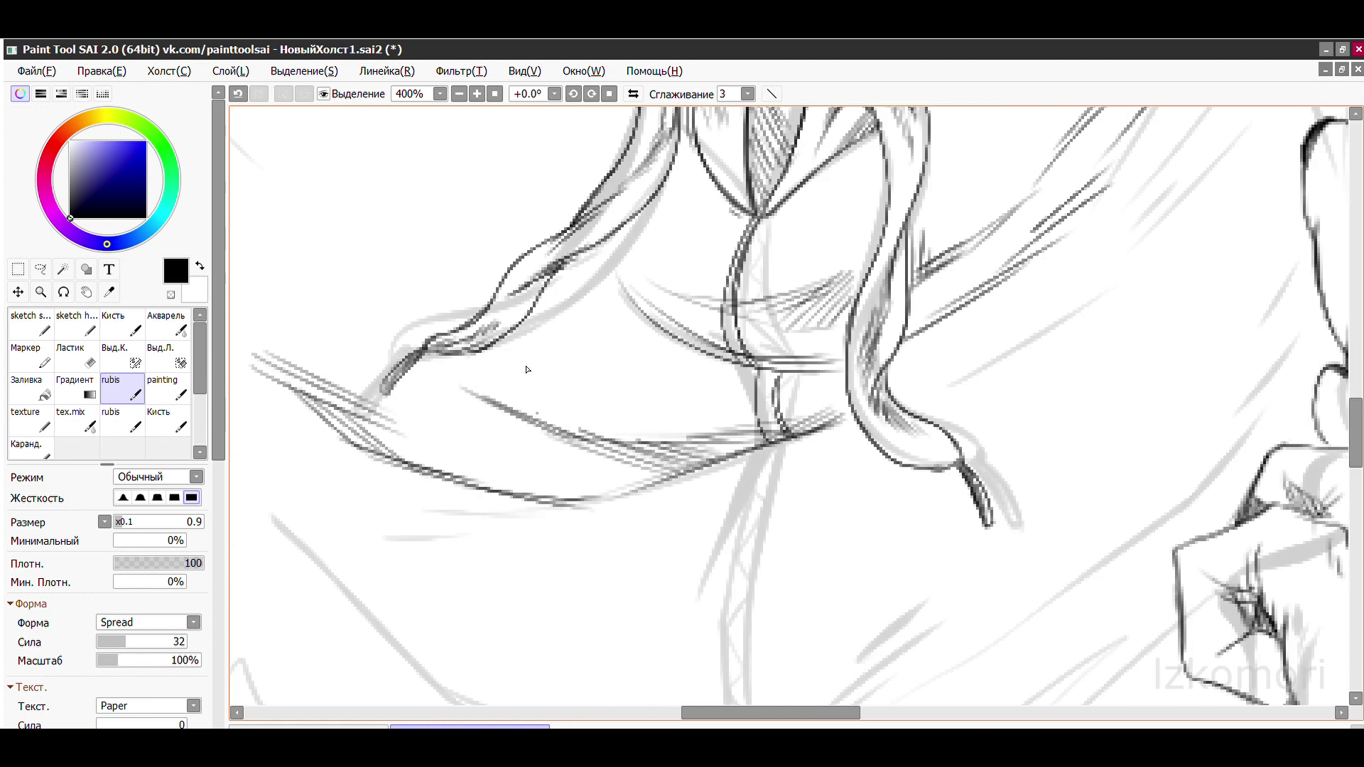
{"action": "scroll", "coordinate": [603, 355], "scroll_direction": "down", "scroll_amount": 8}
- Add diagonal fold strokes on the left chest between the hood's edge and the left drawstring
{"action": "scroll", "coordinate": [549, 326], "scroll_direction": "up", "scroll_amount": 7}
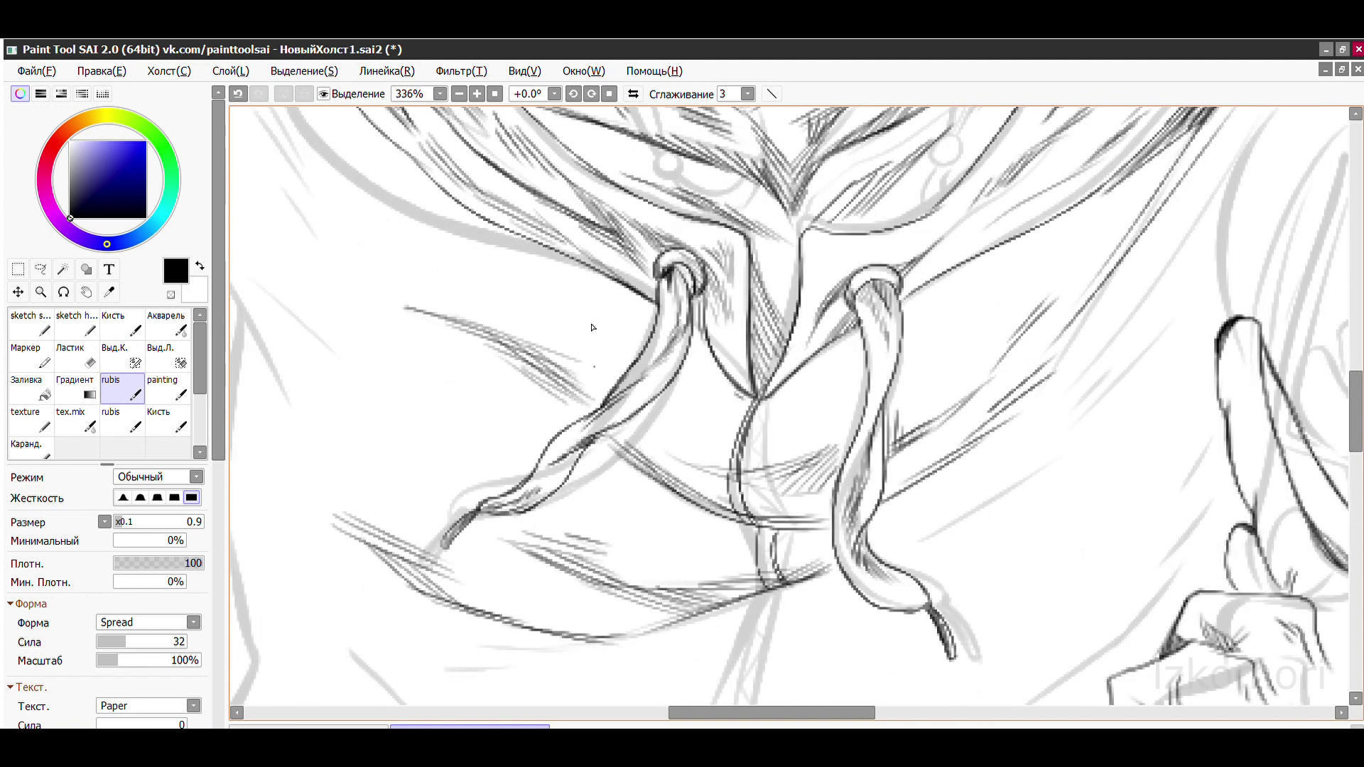
{"action": "scroll", "coordinate": [594, 328], "scroll_direction": "down", "scroll_amount": 3}
{"action": "scroll", "coordinate": [504, 227], "scroll_direction": "up", "scroll_amount": 3}
{"action": "left_click_drag", "start_coordinate": [432, 310], "coordinate": [613, 458]}
{"action": "left_click_drag", "start_coordinate": [525, 398], "coordinate": [634, 463]}
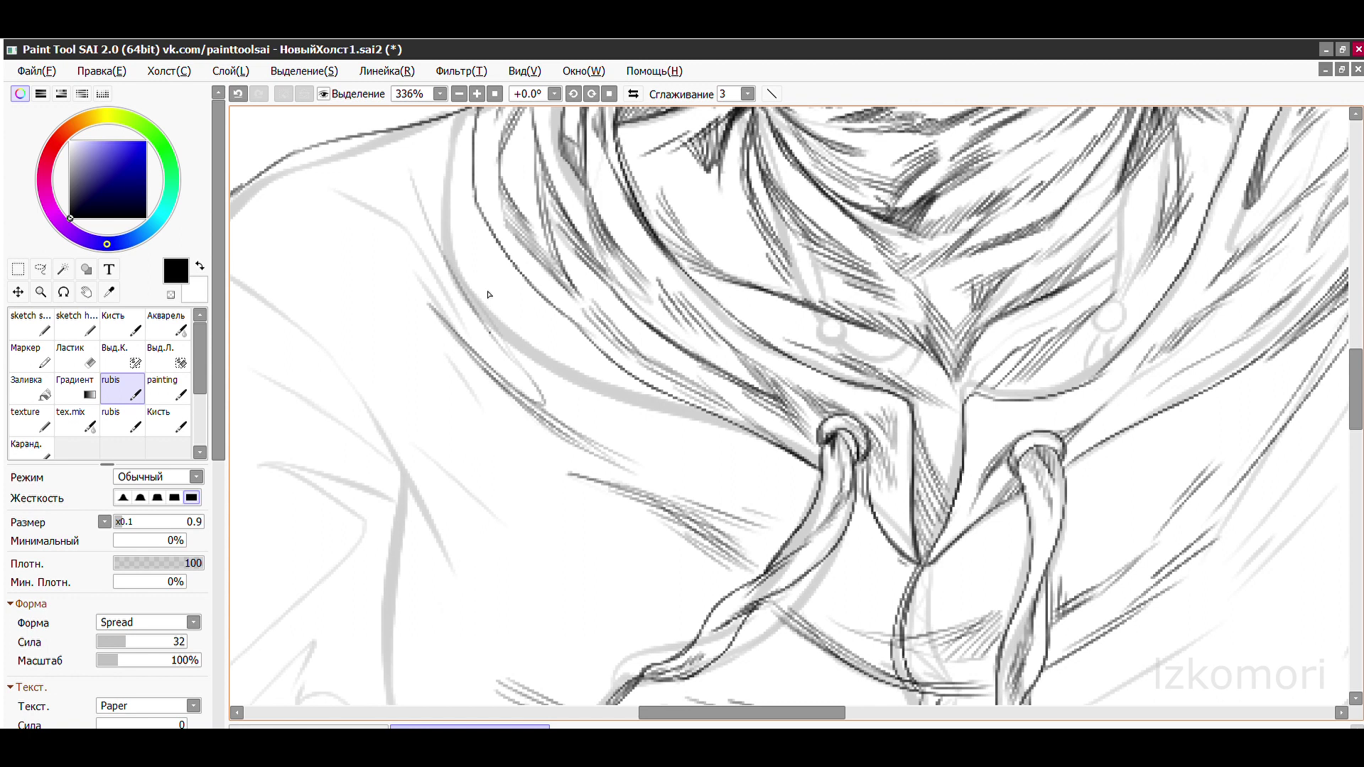
- Redraw the last stroke and hatch tapering shadow lines on the chest along the hood's left outer edge
{"action": "key", "text": "ctrl+z"}
{"action": "mouse_move", "coordinate": [472, 220]}
{"action": "left_mouse_down"}
{"action": "mouse_move", "coordinate": [565, 355]}
{"action": "mouse_move", "coordinate": [575, 337]}
{"action": "left_mouse_up"}
{"action": "scroll", "coordinate": [487, 268], "scroll_direction": "up", "scroll_amount": 3}
{"action": "left_click_drag", "start_coordinate": [429, 352], "coordinate": [634, 469]}
{"action": "left_click_drag", "start_coordinate": [558, 416], "coordinate": [631, 489]}
{"action": "left_click_drag", "start_coordinate": [467, 270], "coordinate": [611, 367]}
{"action": "scroll", "coordinate": [612, 367], "scroll_direction": "down", "scroll_amount": 3}
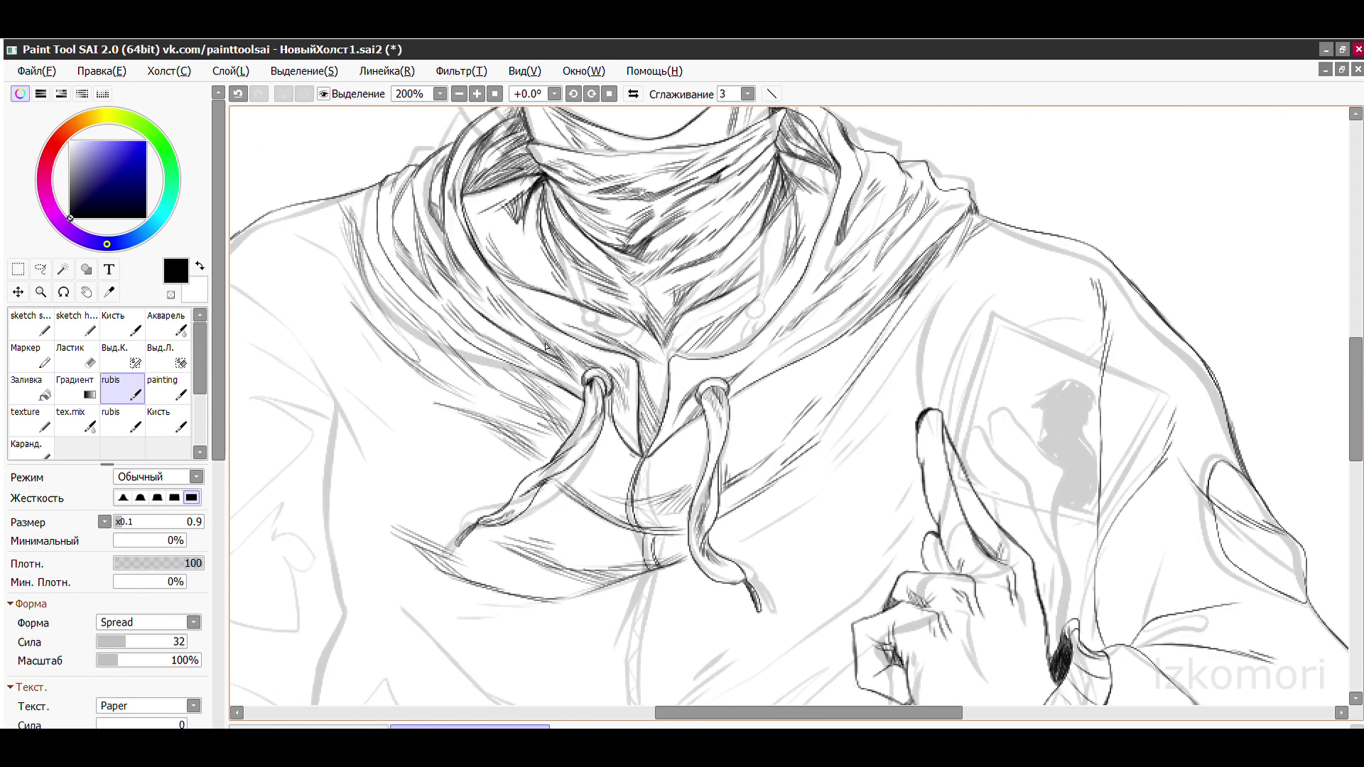
{"action": "scroll", "coordinate": [677, 455], "scroll_direction": "up", "scroll_amount": 2}
{"action": "key", "text": "ctrl+z"}
{"action": "left_click_drag", "start_coordinate": [430, 284], "coordinate": [501, 370]}
{"action": "scroll", "coordinate": [721, 249], "scroll_direction": "down", "scroll_amount": 4}
- Ink long folds running from the right shoulder down across the card sketch into the vertical sleeve fold
{"action": "scroll", "coordinate": [824, 237], "scroll_direction": "up", "scroll_amount": 3}
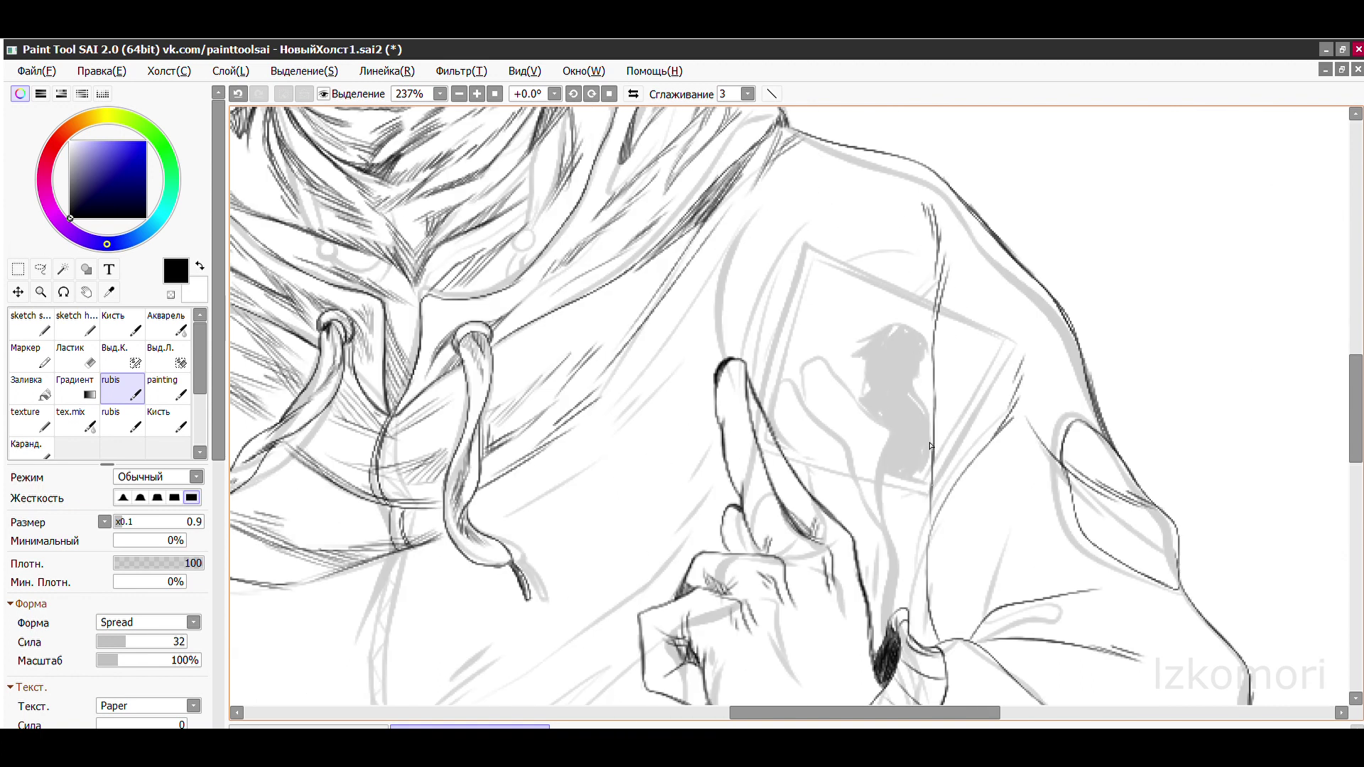
{"action": "scroll", "coordinate": [907, 268], "scroll_direction": "down", "scroll_amount": 4}
{"action": "scroll", "coordinate": [897, 238], "scroll_direction": "up", "scroll_amount": 5}
{"action": "left_click_drag", "start_coordinate": [660, 164], "coordinate": [733, 282]}
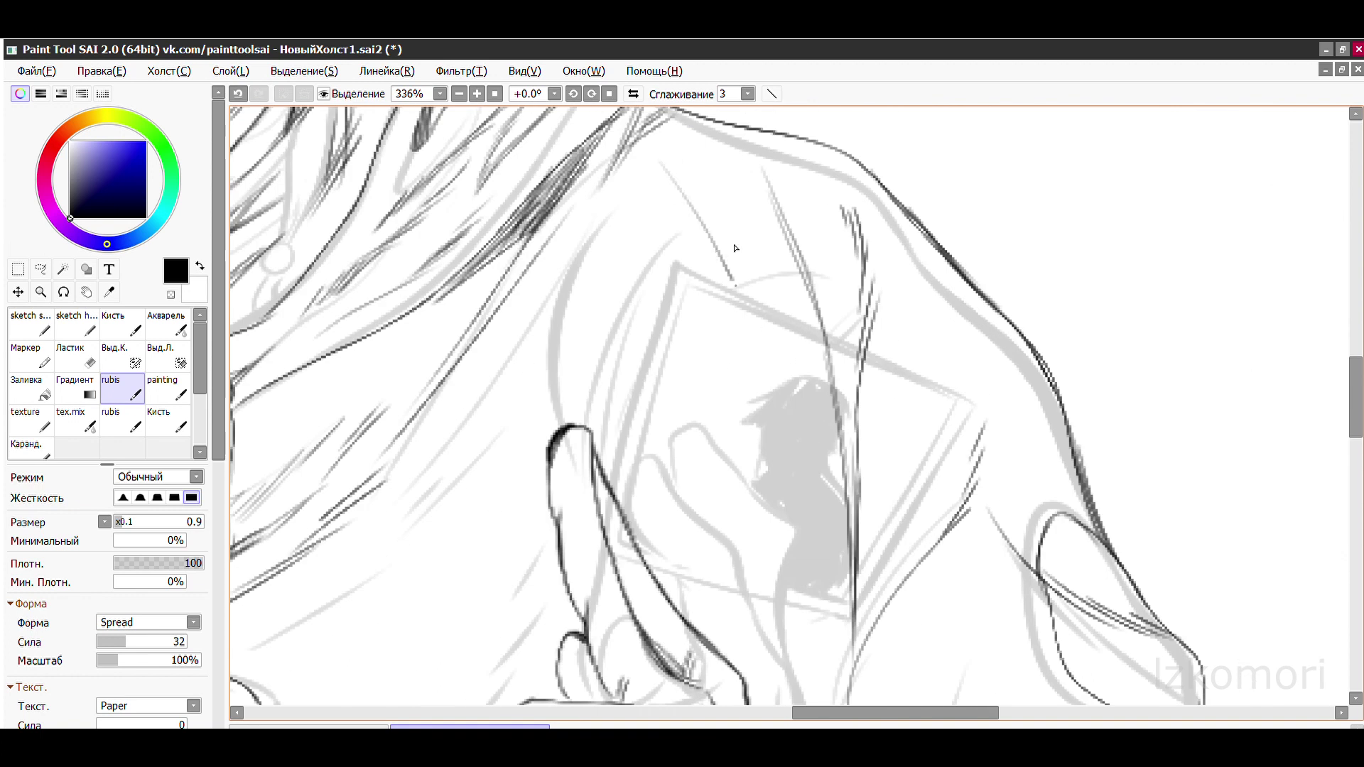
{"action": "left_click_drag", "start_coordinate": [695, 170], "coordinate": [852, 599]}
{"action": "scroll", "coordinate": [688, 366], "scroll_direction": "down", "scroll_amount": 1}
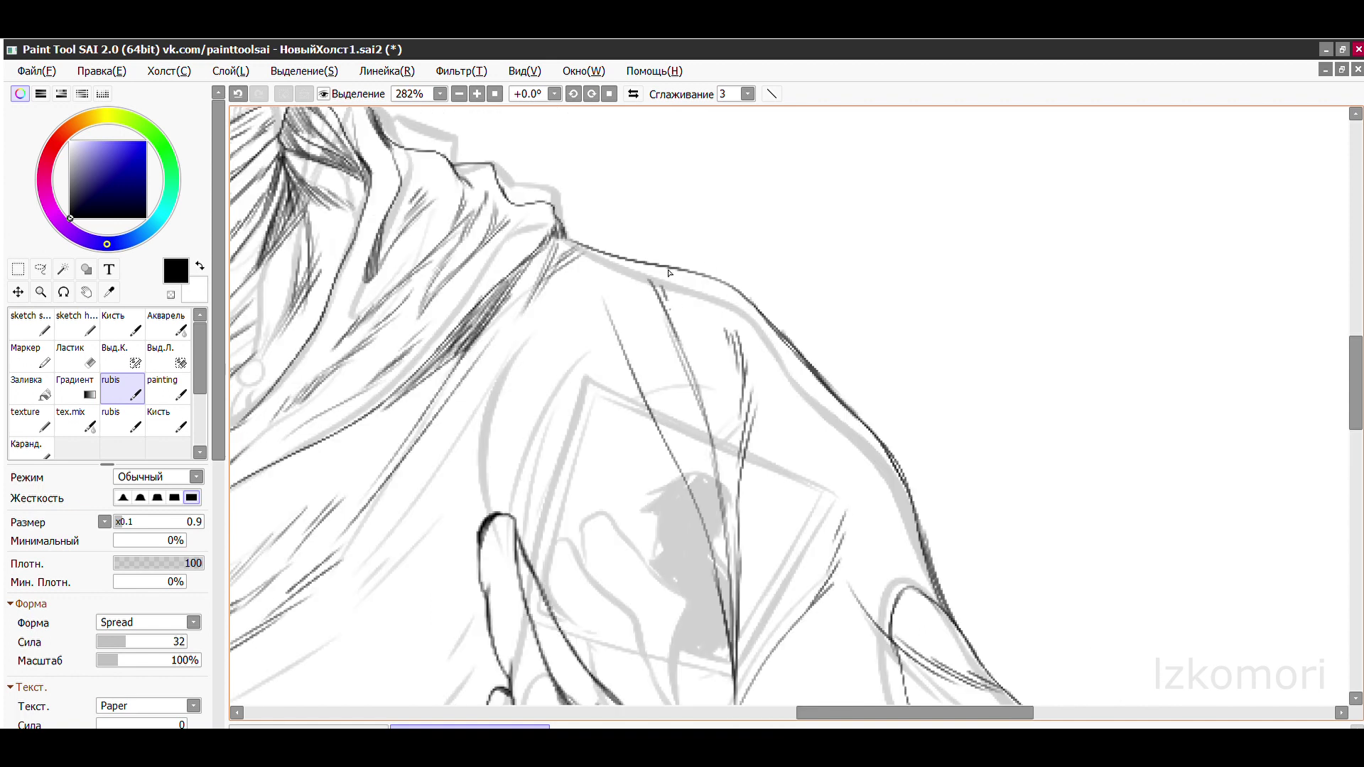
{"action": "scroll", "coordinate": [603, 219], "scroll_direction": "down", "scroll_amount": 3}
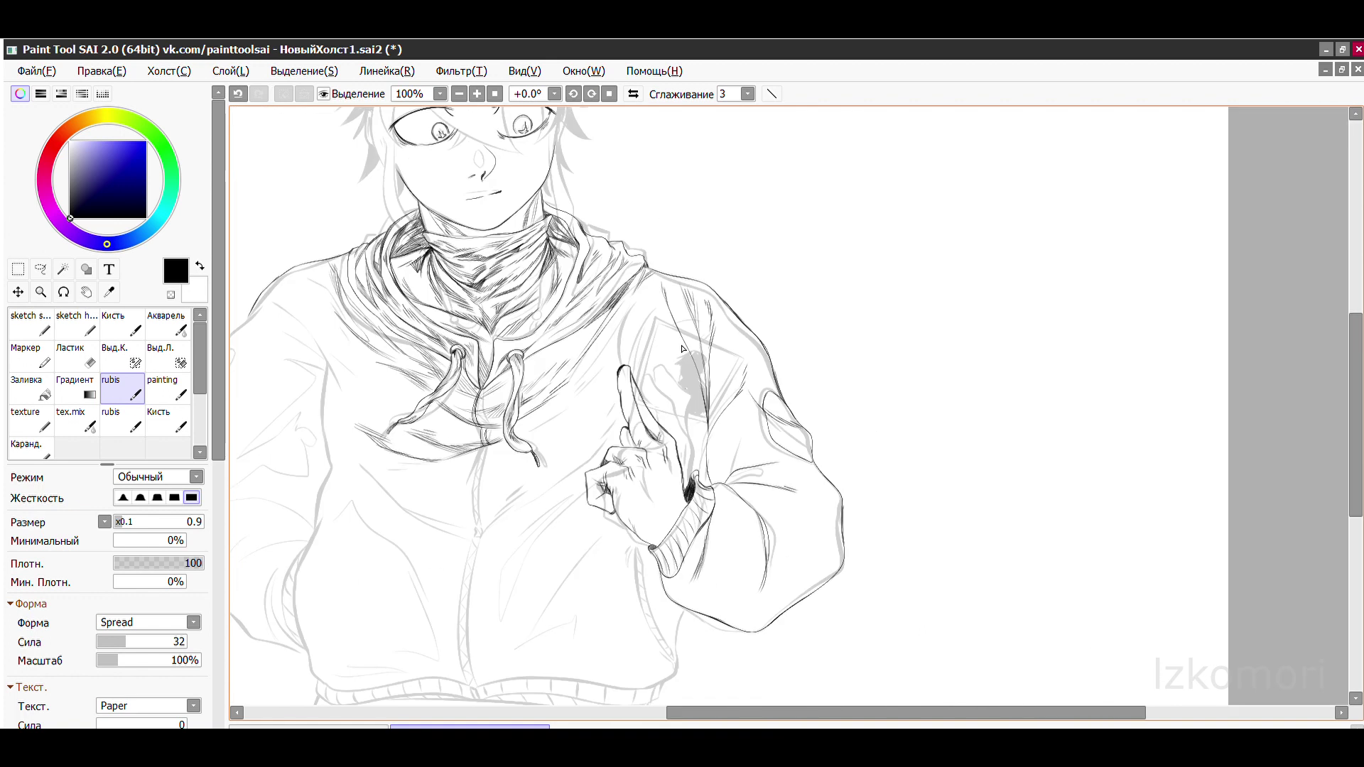
- Ink a fan of folds rising from the cuff opening up the right sleeve, hatching the crease above the wrist
{"action": "scroll", "coordinate": [820, 320], "scroll_direction": "up", "scroll_amount": 3}
{"action": "scroll", "coordinate": [828, 326], "scroll_direction": "up", "scroll_amount": 3}
{"action": "mouse_move", "coordinate": [739, 419]}
{"action": "left_mouse_down"}
{"action": "mouse_move", "coordinate": [682, 504]}
{"action": "mouse_move", "coordinate": [685, 568]}
{"action": "left_mouse_up"}
{"action": "scroll", "coordinate": [707, 410], "scroll_direction": "up", "scroll_amount": 2}
{"action": "left_click_drag", "start_coordinate": [724, 371], "coordinate": [688, 475]}
{"action": "left_click_drag", "start_coordinate": [731, 400], "coordinate": [660, 512]}
{"action": "scroll", "coordinate": [710, 412], "scroll_direction": "down", "scroll_amount": 2}
{"action": "scroll", "coordinate": [763, 302], "scroll_direction": "up", "scroll_amount": 1}
{"action": "left_click_drag", "start_coordinate": [802, 303], "coordinate": [675, 483]}
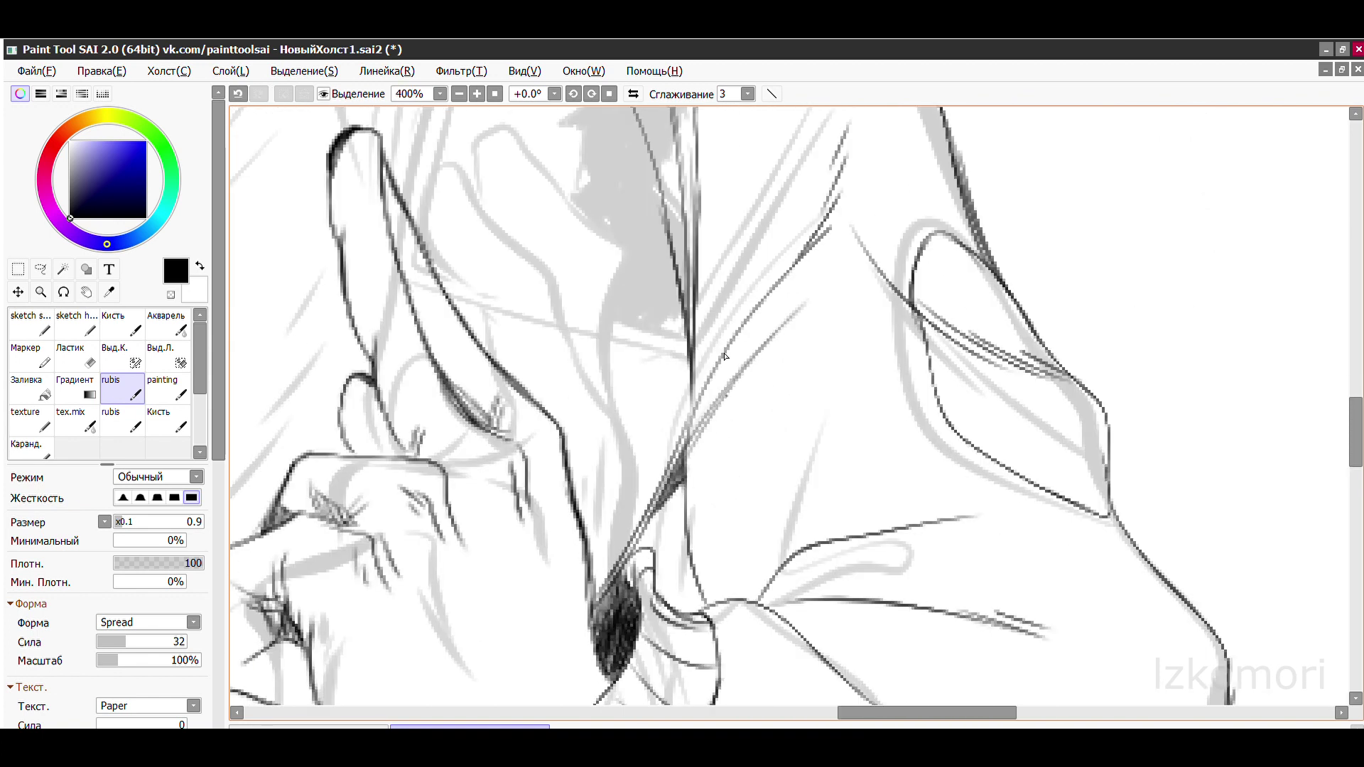
{"action": "left_click_drag", "start_coordinate": [848, 273], "coordinate": [732, 387]}
{"action": "scroll", "coordinate": [732, 387], "scroll_direction": "down", "scroll_amount": 2}
{"action": "scroll", "coordinate": [689, 477], "scroll_direction": "up", "scroll_amount": 2}
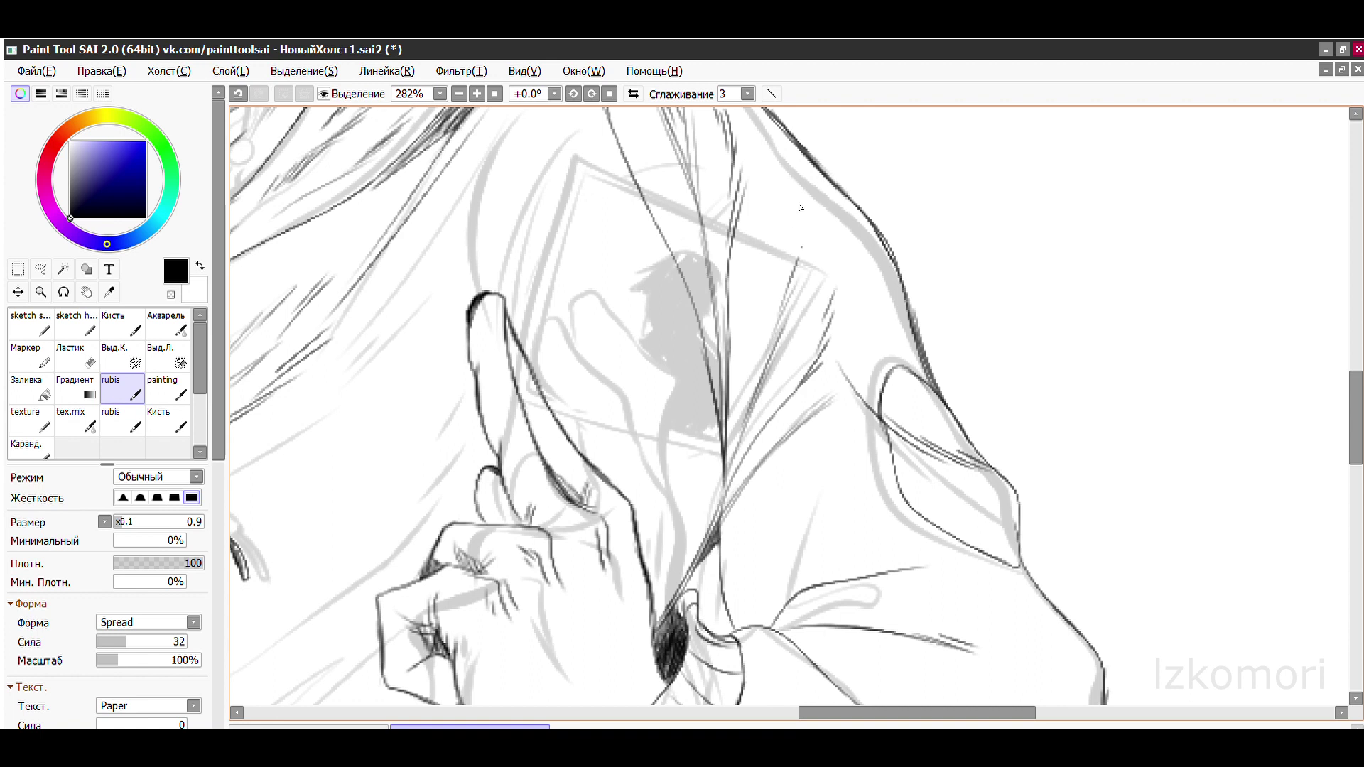
{"action": "scroll", "coordinate": [774, 217], "scroll_direction": "down", "scroll_amount": 2}
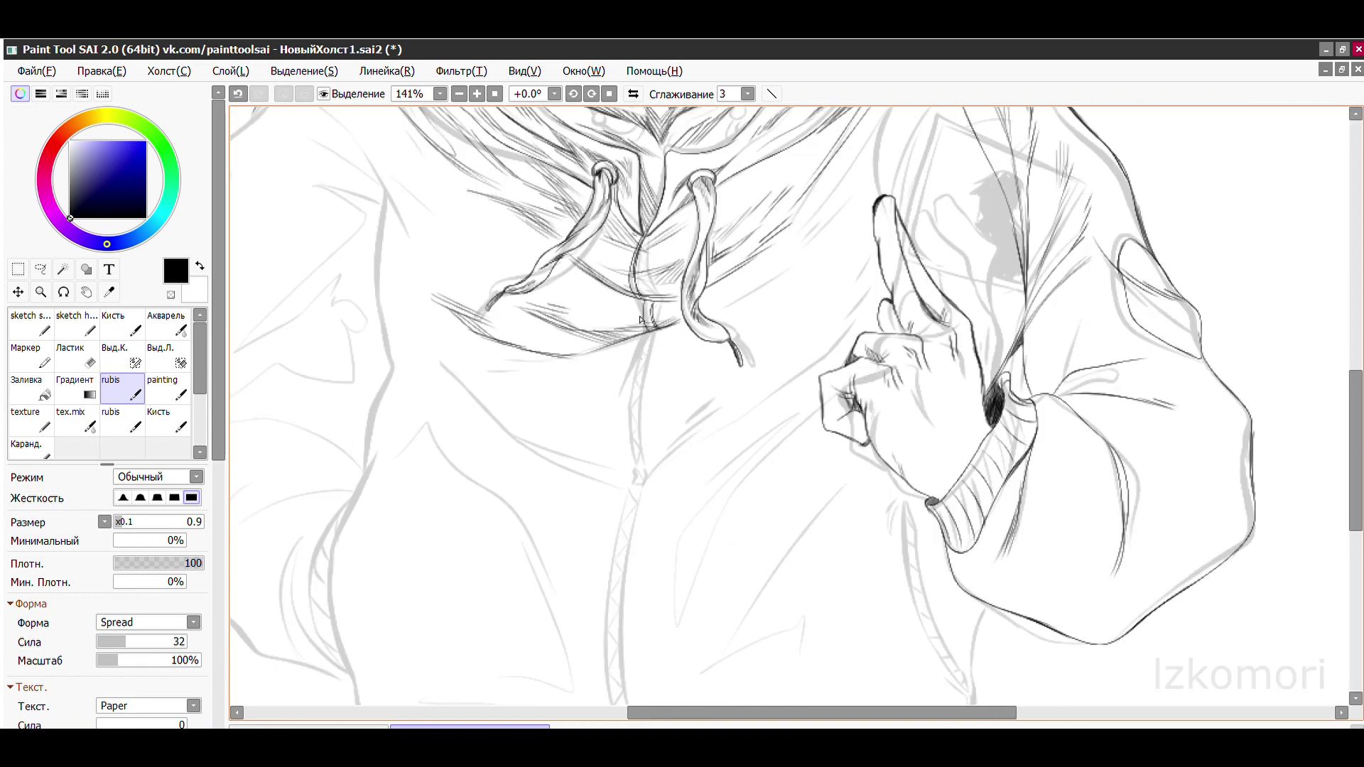
- Continue the zipper lines down the torso and ink the wide curved fold sweeping across the chest at their end
{"action": "scroll", "coordinate": [687, 327], "scroll_direction": "up", "scroll_amount": 3}
{"action": "left_click_drag", "start_coordinate": [672, 290], "coordinate": [649, 572]}
{"action": "left_click_drag", "start_coordinate": [662, 291], "coordinate": [648, 568]}
{"action": "key", "text": "ctrl+z"}
{"action": "left_click_drag", "start_coordinate": [433, 561], "coordinate": [846, 483]}
- Hatch tapering diagonal fold lines on the right chest between the drawstring and the raised hand
{"action": "left_click_drag", "start_coordinate": [924, 390], "coordinate": [1032, 284]}
{"action": "left_click_drag", "start_coordinate": [1001, 292], "coordinate": [1106, 202]}
{"action": "scroll", "coordinate": [1081, 308], "scroll_direction": "up", "scroll_amount": 1}
{"action": "scroll", "coordinate": [712, 228], "scroll_direction": "down", "scroll_amount": 1}
{"action": "left_click_drag", "start_coordinate": [618, 405], "coordinate": [838, 231]}
{"action": "key", "text": "ctrl+z"}
{"action": "left_click_drag", "start_coordinate": [693, 369], "coordinate": [906, 207]}
{"action": "left_click_drag", "start_coordinate": [813, 263], "coordinate": [896, 205]}
{"action": "left_click_drag", "start_coordinate": [897, 214], "coordinate": [829, 394]}
{"action": "left_click_drag", "start_coordinate": [718, 490], "coordinate": [845, 355]}
{"action": "left_click_drag", "start_coordinate": [759, 428], "coordinate": [921, 277]}
- Ink the long vertical fold separating the left sleeve from the torso, tapering it with several strokes at its lower end
{"action": "scroll", "coordinate": [700, 460], "scroll_direction": "down", "scroll_amount": 1}
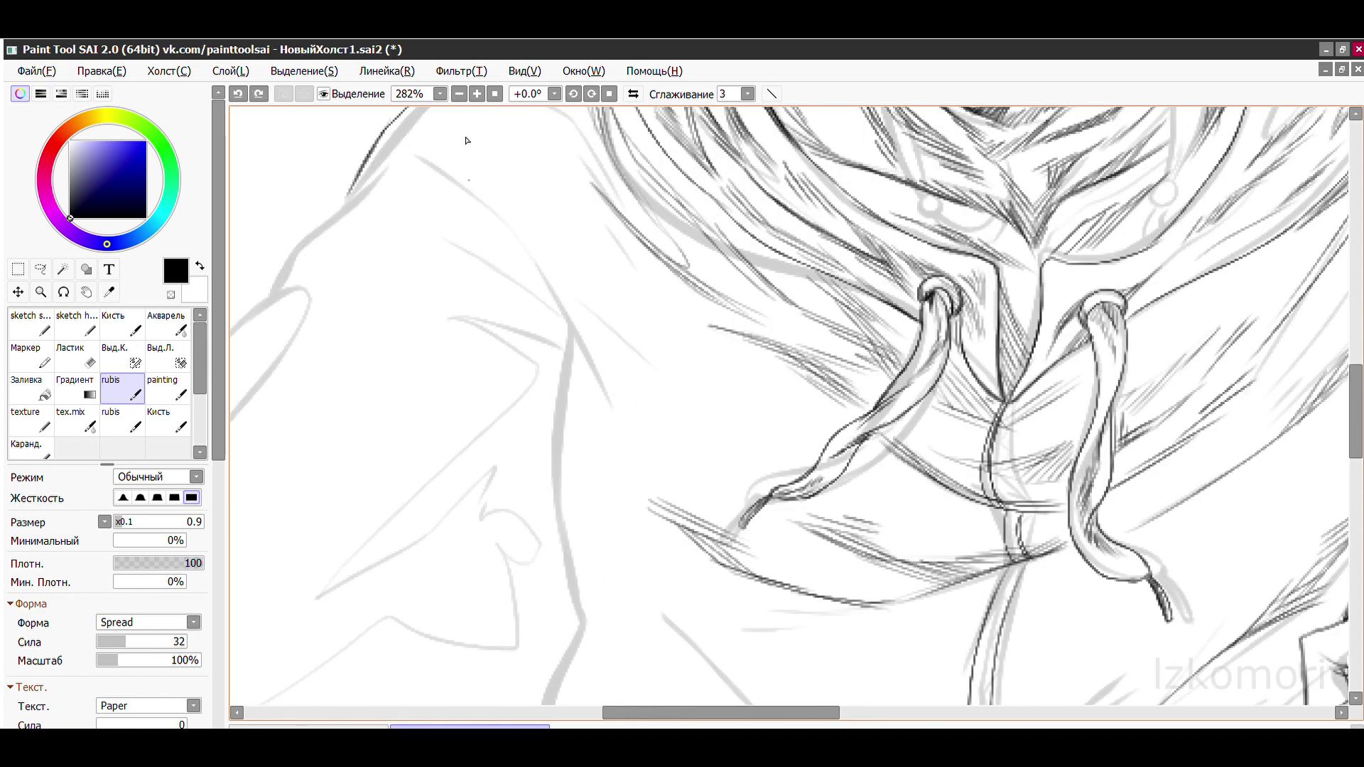
{"action": "scroll", "coordinate": [590, 370], "scroll_direction": "down", "scroll_amount": 4}
{"action": "scroll", "coordinate": [527, 253], "scroll_direction": "up", "scroll_amount": 3}
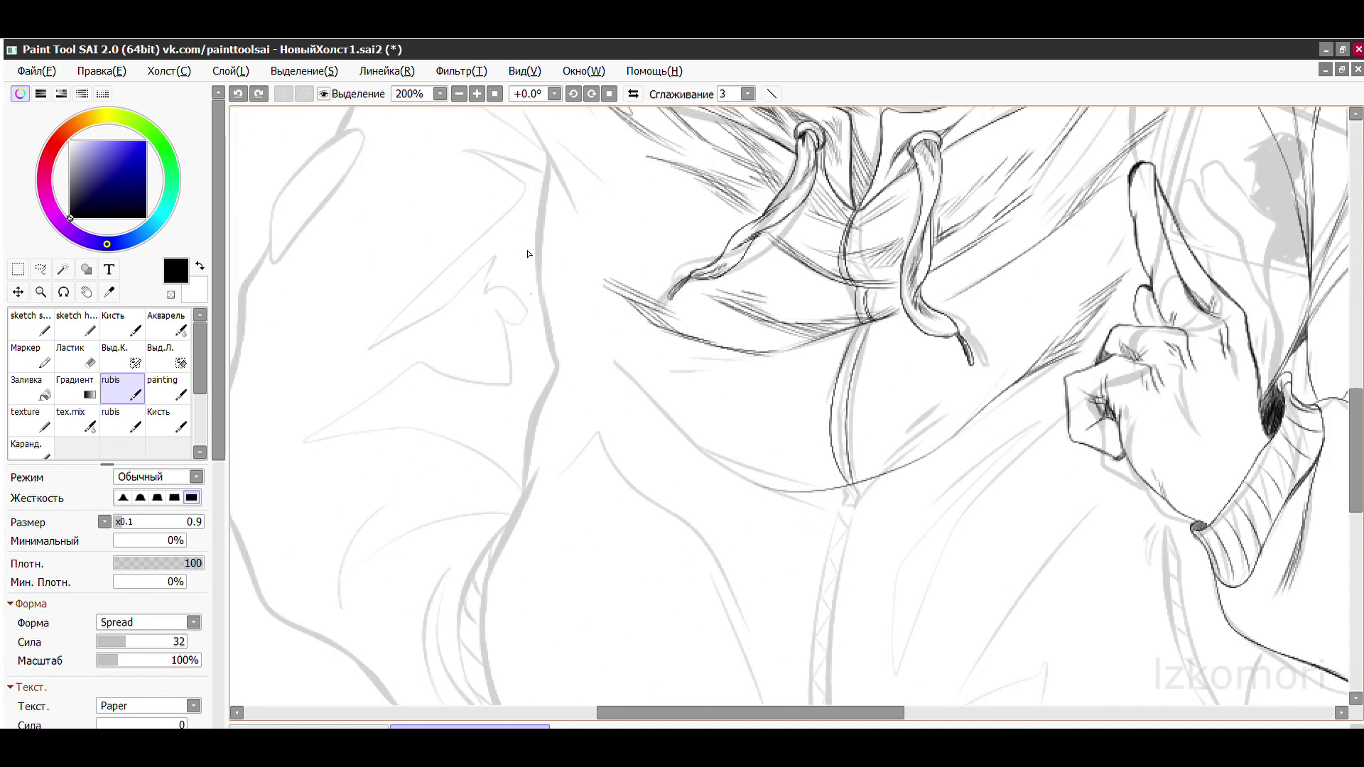
{"action": "left_click_drag", "start_coordinate": [534, 152], "coordinate": [556, 463]}
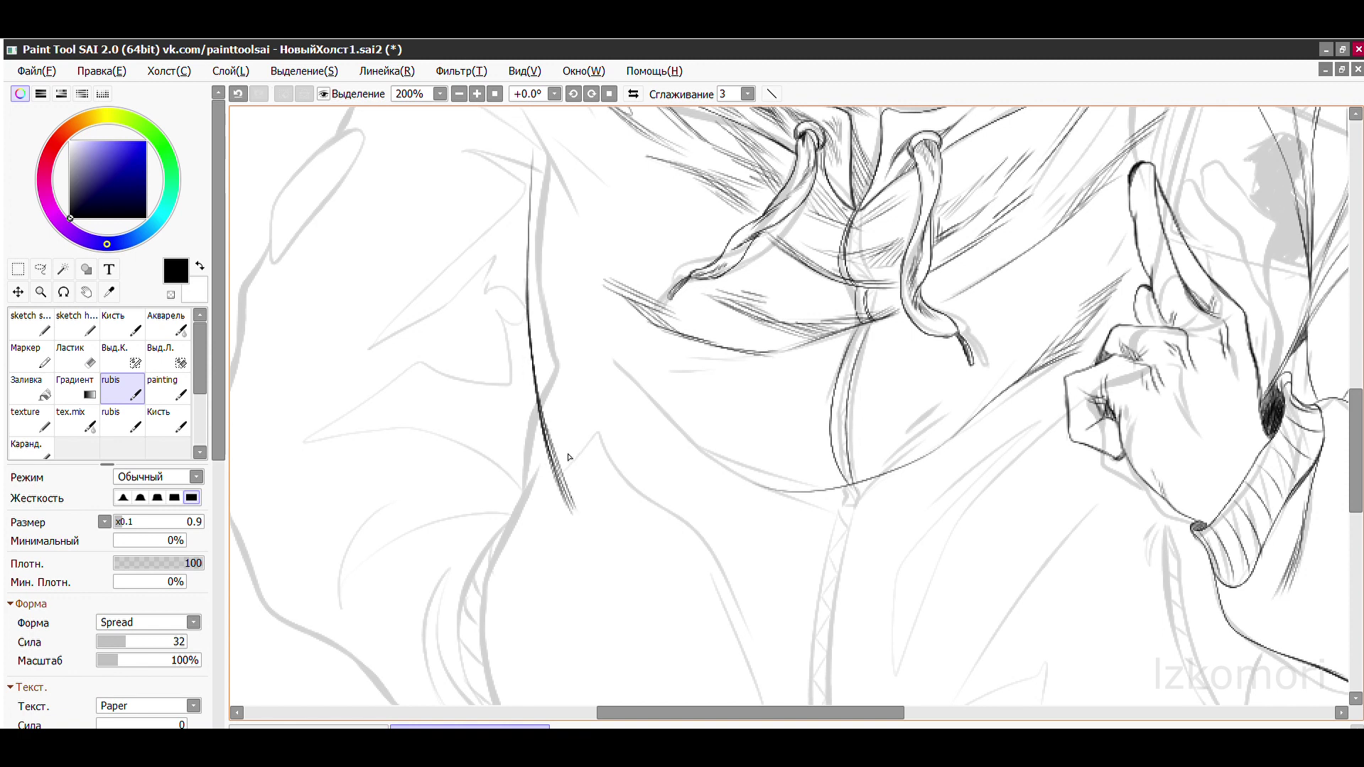
{"action": "scroll", "coordinate": [540, 391], "scroll_direction": "up", "scroll_amount": 3}
{"action": "key", "text": "ctrl+z"}
{"action": "scroll", "coordinate": [546, 489], "scroll_direction": "up", "scroll_amount": 2}
{"action": "key", "text": "ctrl+y"}
{"action": "key", "text": "ctrl+y"}
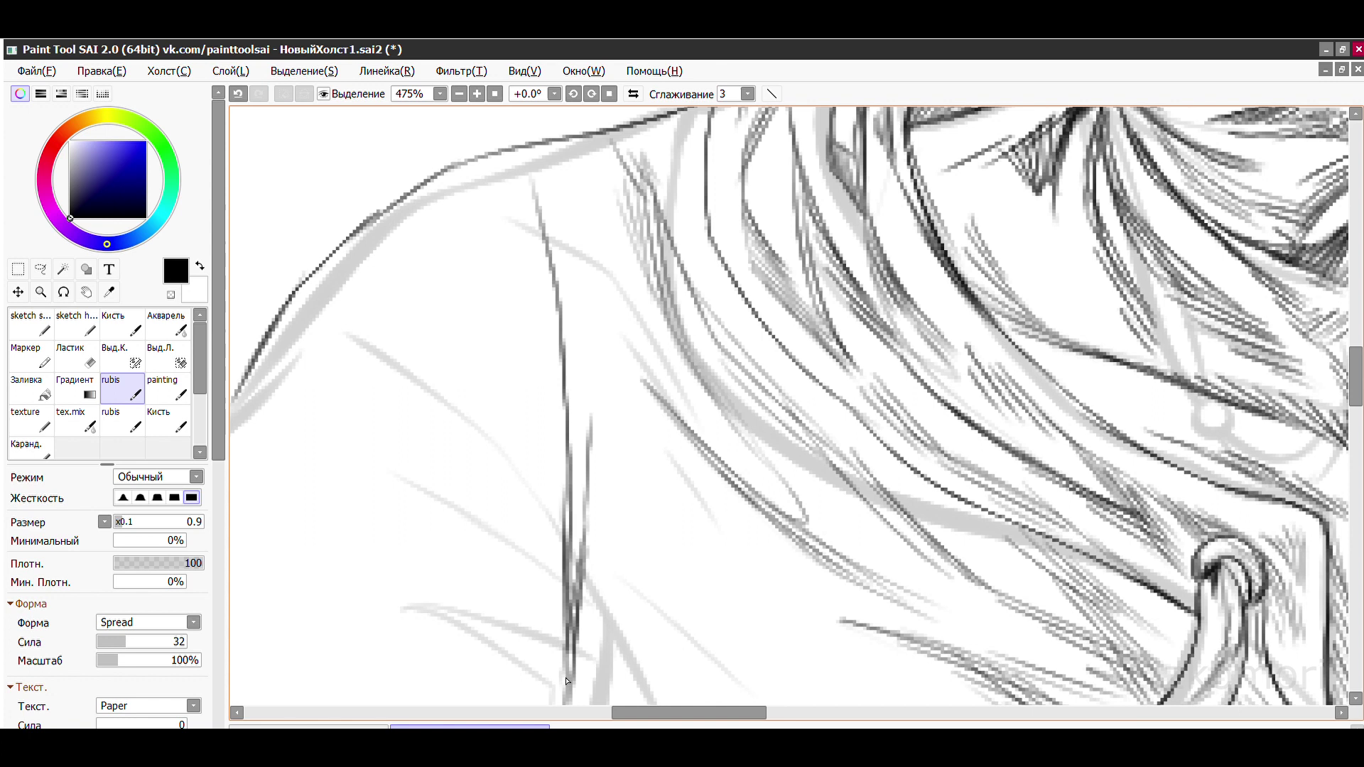
- Ink folds running from the left shoulder down into the vertical fold between the sleeve and torso
{"action": "scroll", "coordinate": [564, 452], "scroll_direction": "down", "scroll_amount": 2}
{"action": "key", "text": "ctrl+z"}
{"action": "left_click_drag", "start_coordinate": [534, 328], "coordinate": [601, 641]}
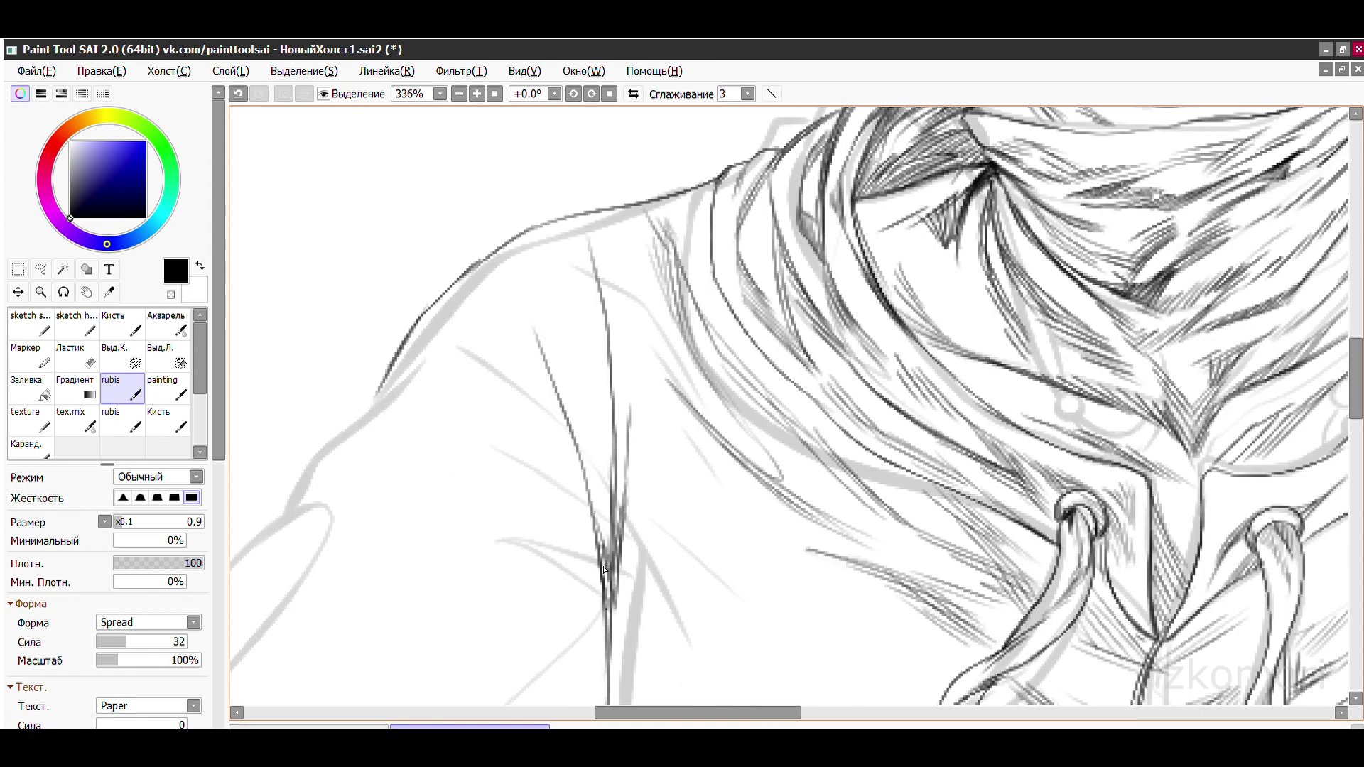
{"action": "scroll", "coordinate": [526, 245], "scroll_direction": "down", "scroll_amount": 2}
{"action": "left_click_drag", "start_coordinate": [467, 324], "coordinate": [606, 619]}
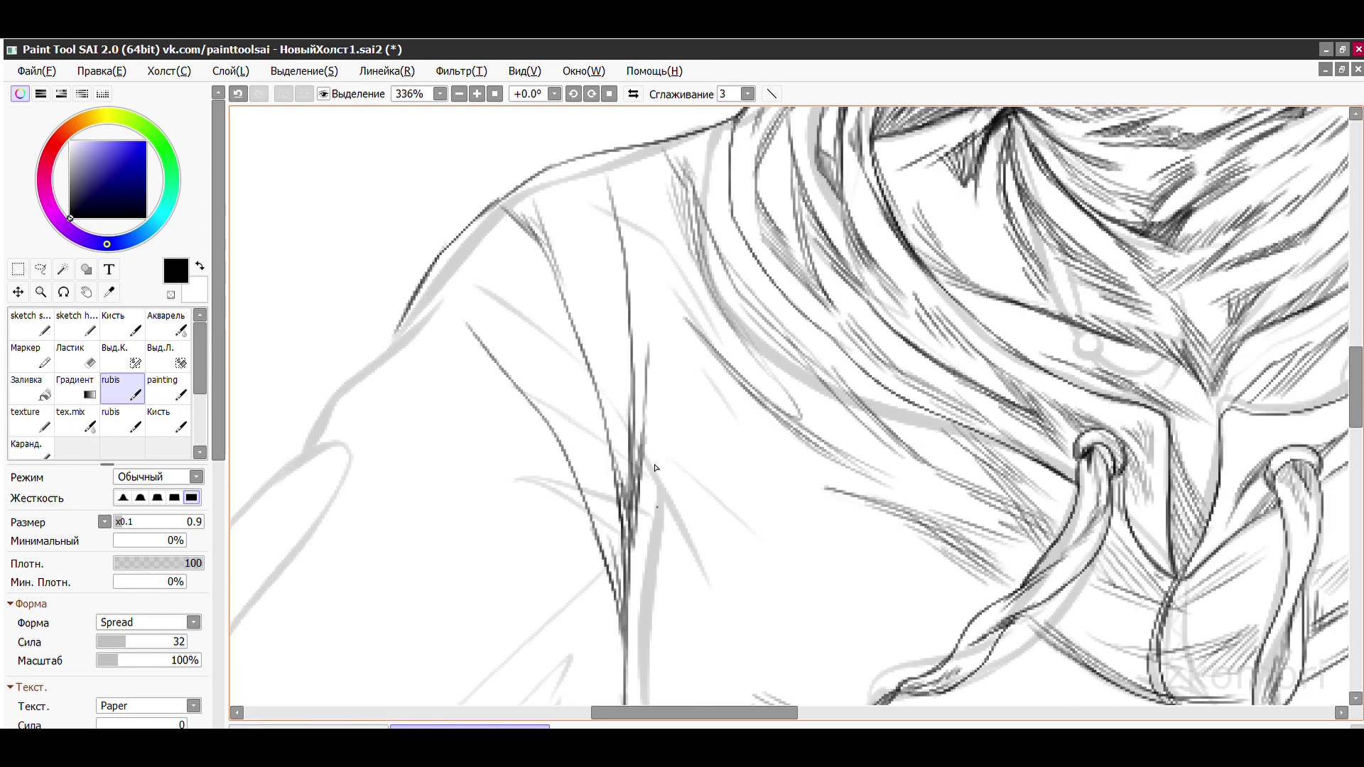
- Ink the left sleeve's outer edge below the shoulder together with the leaf-shaped fold on the upper sleeve
{"action": "scroll", "coordinate": [656, 468], "scroll_direction": "left", "scroll_amount": 5}
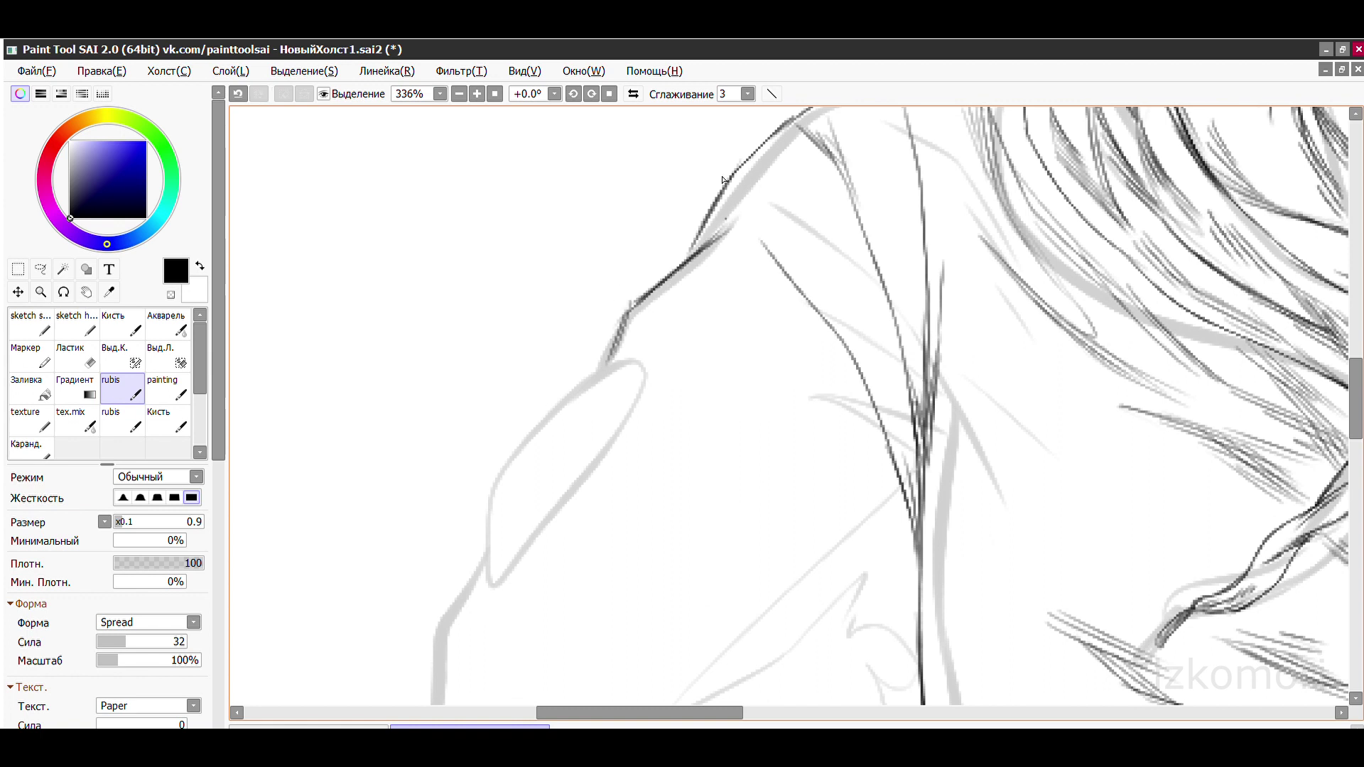
{"action": "key", "text": "ctrl+z"}
{"action": "mouse_move", "coordinate": [468, 547]}
{"action": "left_mouse_down"}
{"action": "mouse_move", "coordinate": [493, 444]}
{"action": "mouse_move", "coordinate": [636, 369]}
{"action": "left_mouse_up"}
{"action": "scroll", "coordinate": [636, 369], "scroll_direction": "up", "scroll_amount": 1}
{"action": "left_click_drag", "start_coordinate": [887, 165], "coordinate": [604, 249]}
- Ink the left sleeve's outer contour from the leaf-shaped fold around the elbow and along the forearm's underside
{"action": "scroll", "coordinate": [486, 593], "scroll_direction": "left", "scroll_amount": 2}
{"action": "left_click_drag", "start_coordinate": [609, 319], "coordinate": [572, 584]}
{"action": "scroll", "coordinate": [581, 493], "scroll_direction": "down", "scroll_amount": 1}
{"action": "mouse_move", "coordinate": [618, 543]}
{"action": "left_mouse_down"}
{"action": "mouse_move", "coordinate": [482, 366]}
{"action": "mouse_move", "coordinate": [730, 588]}
{"action": "left_mouse_up"}
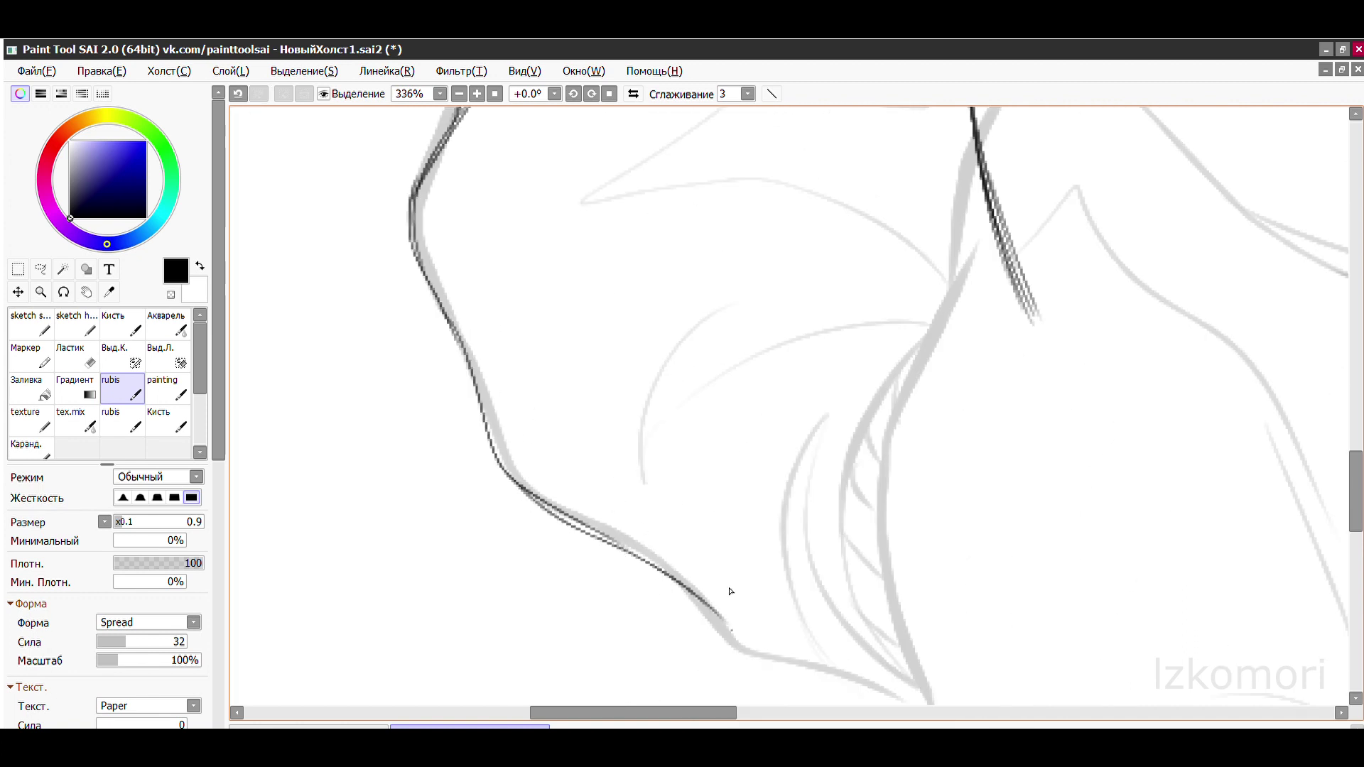
- Ink long diagonal folds across the left sleeve beside the leaf-shaped fold, undoing the last stroke
{"action": "scroll", "coordinate": [721, 603], "scroll_direction": "down", "scroll_amount": 5}
{"action": "scroll", "coordinate": [638, 402], "scroll_direction": "up", "scroll_amount": 8}
{"action": "key", "text": "ctrl+z"}
{"action": "left_click_drag", "start_coordinate": [693, 463], "coordinate": [795, 460]}
{"action": "scroll", "coordinate": [807, 466], "scroll_direction": "down", "scroll_amount": 7}
{"action": "scroll", "coordinate": [574, 303], "scroll_direction": "up", "scroll_amount": 3}
{"action": "key", "text": "ctrl+z"}
{"action": "mouse_move", "coordinate": [540, 454]}
{"action": "left_mouse_down"}
{"action": "mouse_move", "coordinate": [640, 405]}
{"action": "mouse_move", "coordinate": [753, 374]}
{"action": "left_mouse_up"}
{"action": "left_click_drag", "start_coordinate": [639, 368], "coordinate": [767, 352]}
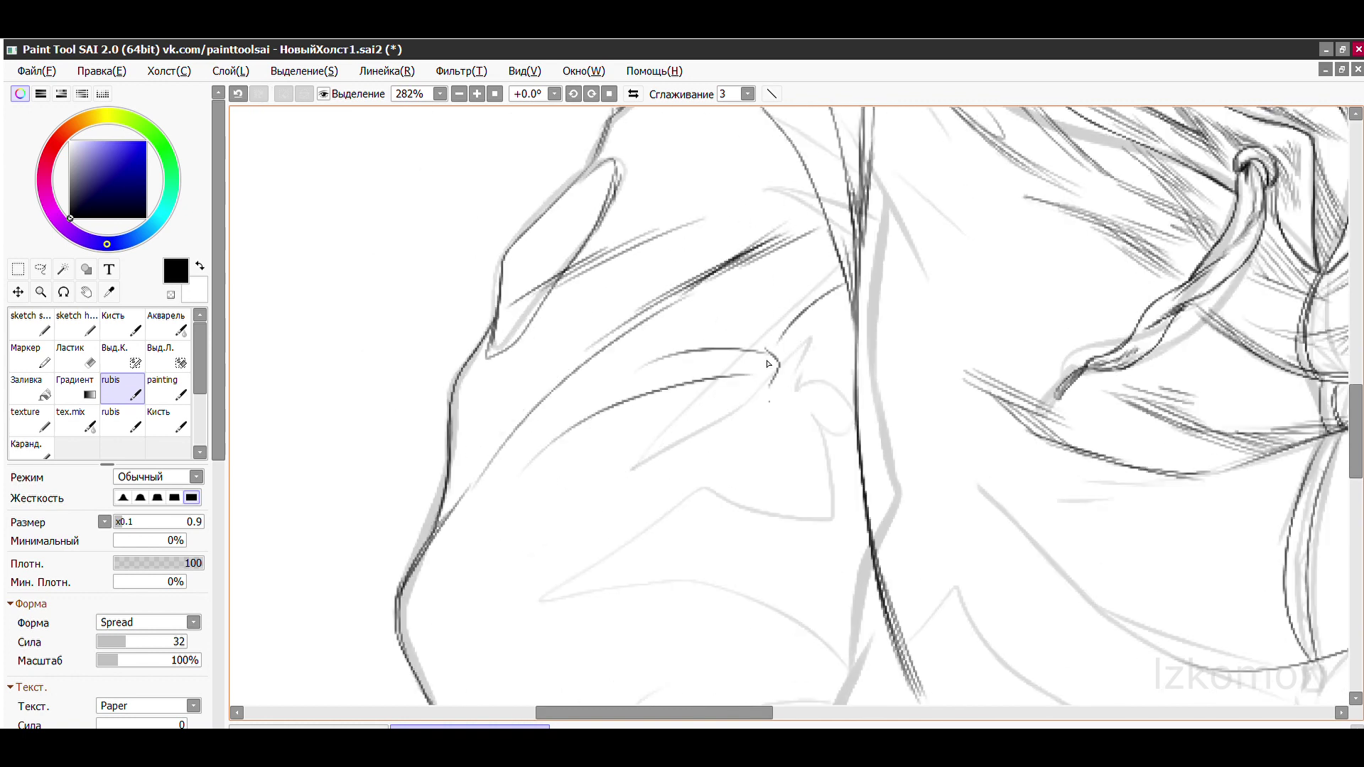
{"action": "scroll", "coordinate": [767, 364], "scroll_direction": "down", "scroll_amount": 6}
{"action": "scroll", "coordinate": [608, 272], "scroll_direction": "up", "scroll_amount": 5}
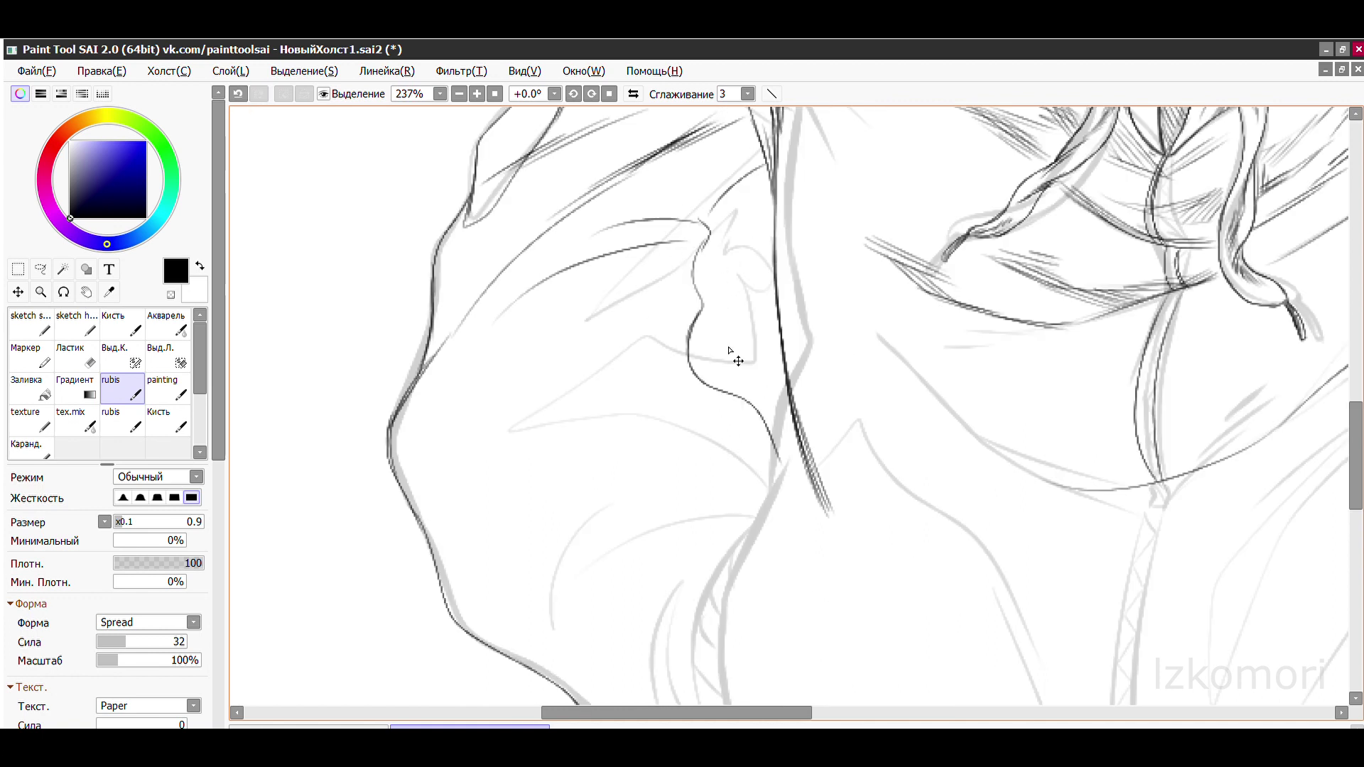
{"action": "key", "text": "ctrl+z"}
{"action": "scroll", "coordinate": [730, 351], "scroll_direction": "down", "scroll_amount": 5}
{"action": "scroll", "coordinate": [630, 310], "scroll_direction": "up", "scroll_amount": 6}
{"action": "key", "text": "ctrl+z"}
{"action": "key", "text": "ctrl+z"}
- Ink tapering folds fanning from the vertical armpit fold diagonally down across the left sleeve, with hatching near the armpit
{"action": "left_click_drag", "start_coordinate": [713, 309], "coordinate": [648, 330]}
{"action": "left_click_drag", "start_coordinate": [397, 440], "coordinate": [675, 284]}
{"action": "left_click_drag", "start_coordinate": [604, 349], "coordinate": [707, 281]}
{"action": "key", "text": "ctrl+z"}
{"action": "mouse_move", "coordinate": [398, 427]}
{"action": "left_mouse_down"}
{"action": "mouse_move", "coordinate": [693, 235]}
{"action": "mouse_move", "coordinate": [703, 270]}
{"action": "left_mouse_up"}
{"action": "left_click_drag", "start_coordinate": [515, 352], "coordinate": [664, 242]}
{"action": "left_click_drag", "start_coordinate": [618, 298], "coordinate": [689, 195]}
{"action": "left_click_drag", "start_coordinate": [648, 286], "coordinate": [701, 216]}
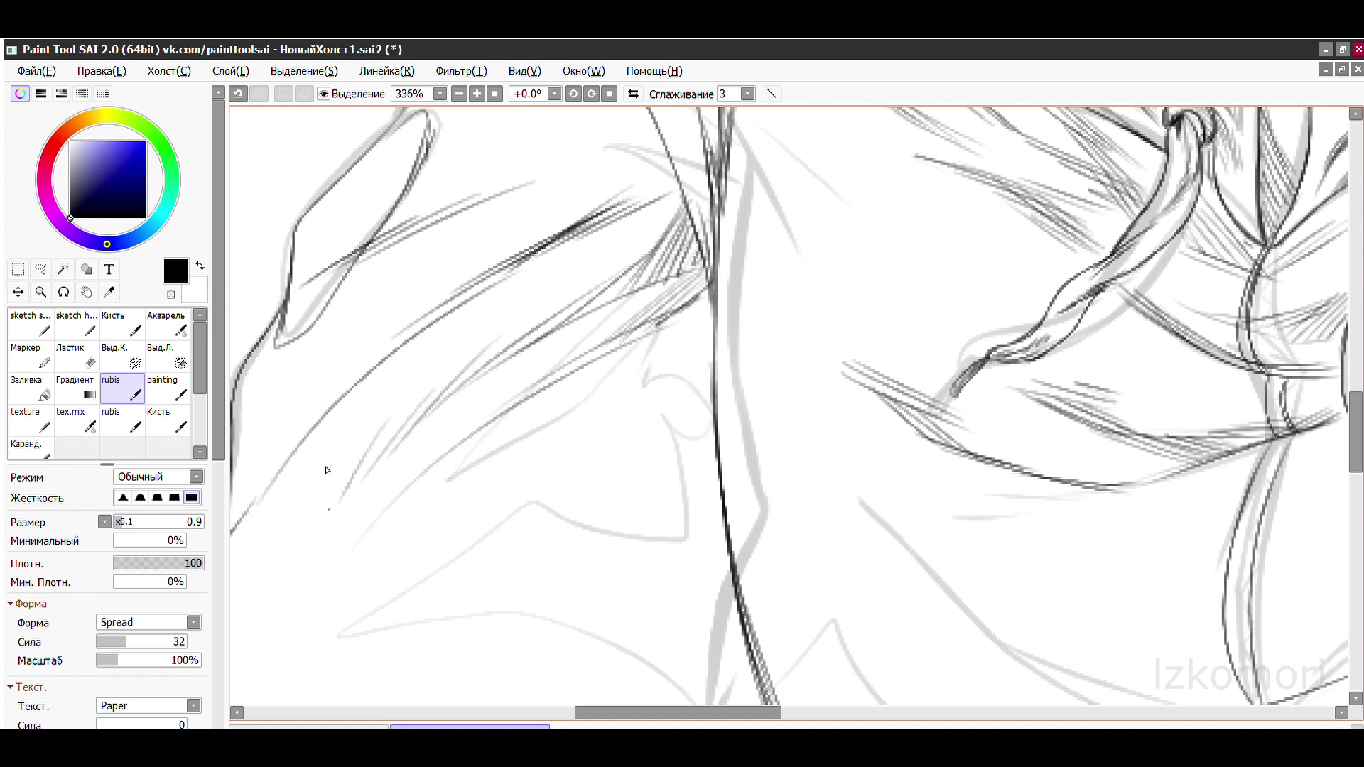
{"action": "scroll", "coordinate": [682, 326], "scroll_direction": "down", "scroll_amount": 1}
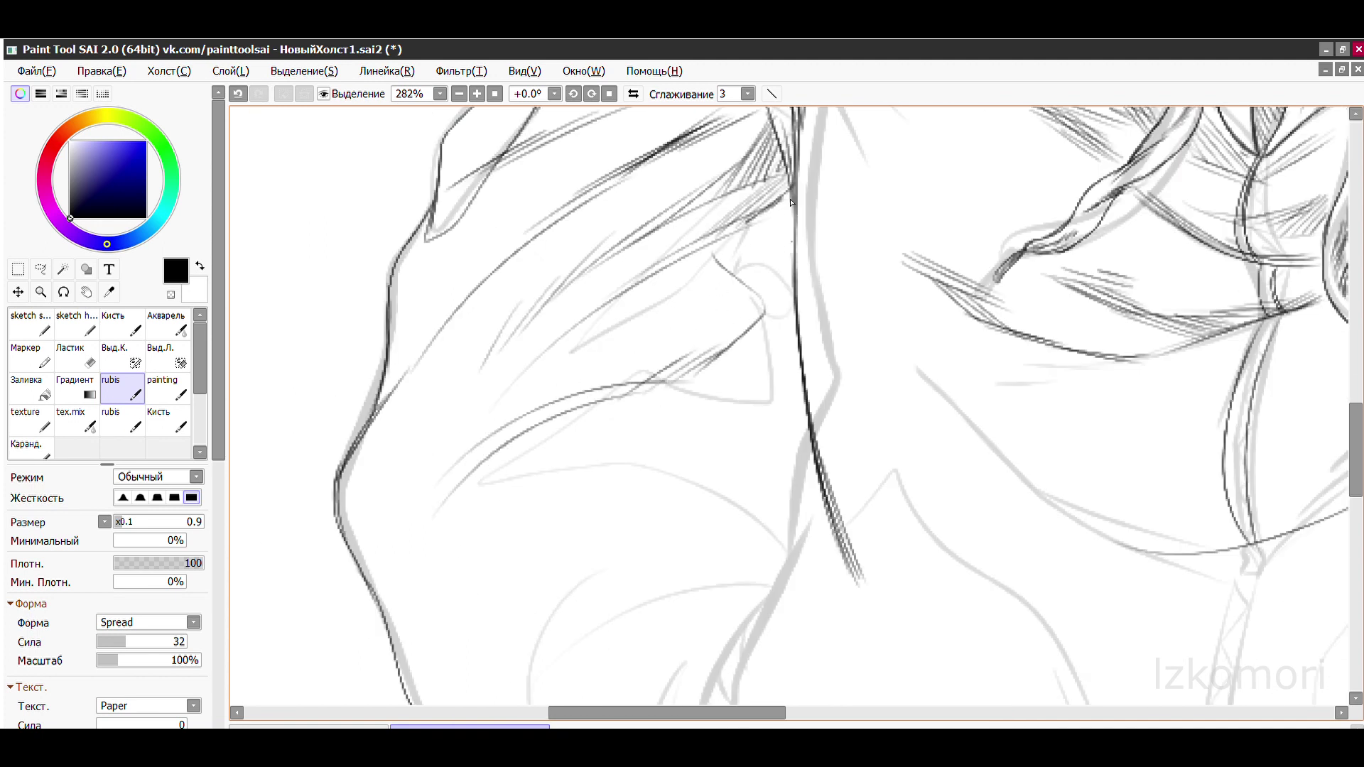
- Ink the curved folds at the left sleeve's inner elbow and the short contour below them, undoing the last stroke
{"action": "scroll", "coordinate": [608, 357], "scroll_direction": "up", "scroll_amount": 1}
{"action": "mouse_move", "coordinate": [547, 250]}
{"action": "left_mouse_down"}
{"action": "mouse_move", "coordinate": [612, 267]}
{"action": "mouse_move", "coordinate": [334, 412]}
{"action": "left_mouse_up"}
{"action": "left_click_drag", "start_coordinate": [605, 285], "coordinate": [703, 458]}
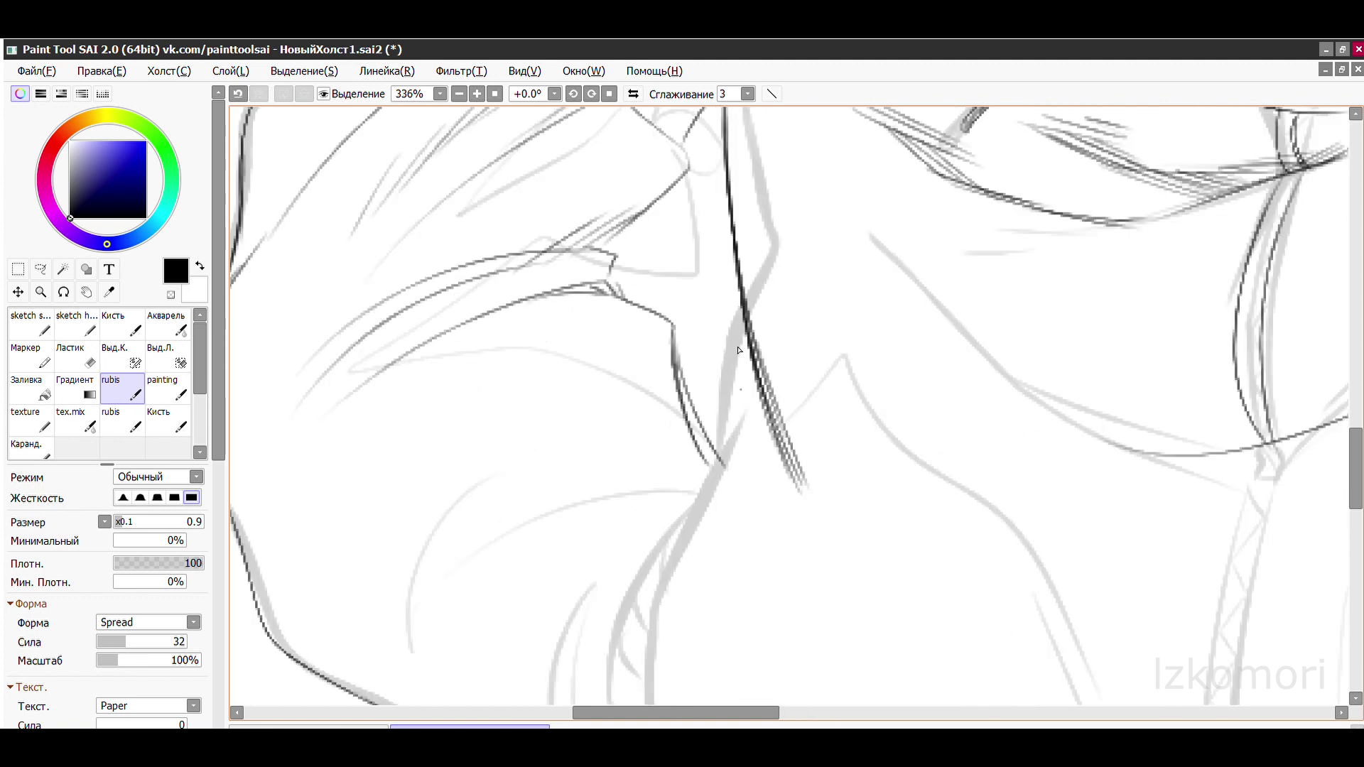
{"action": "key", "text": "ctrl+z"}
{"action": "scroll", "coordinate": [739, 350], "scroll_direction": "up", "scroll_amount": 1}
{"action": "scroll", "coordinate": [553, 203], "scroll_direction": "down", "scroll_amount": 4}
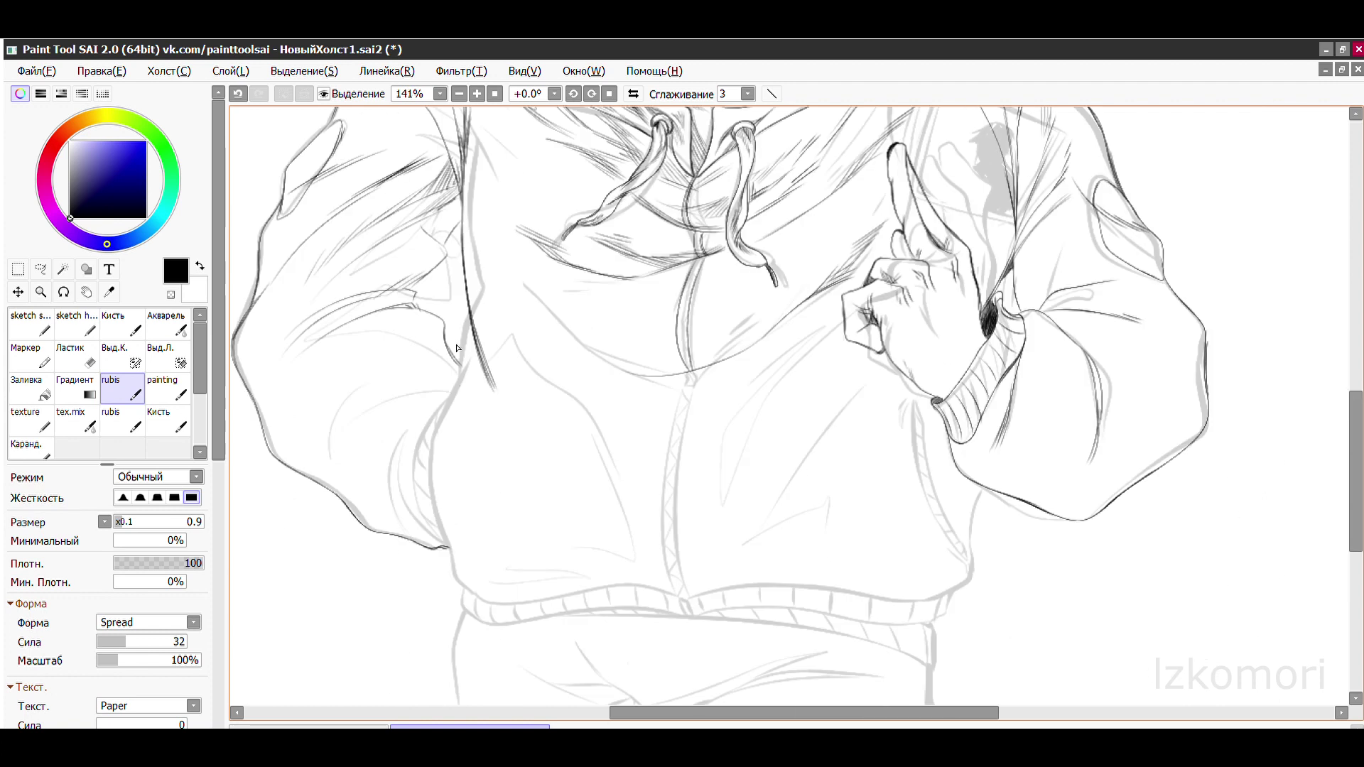
- Ink the curved pocket edge beside the left sleeve down to the hem with several overlapping strokes
{"action": "scroll", "coordinate": [496, 278], "scroll_direction": "up", "scroll_amount": 3}
{"action": "scroll", "coordinate": [607, 252], "scroll_direction": "up", "scroll_amount": 2}
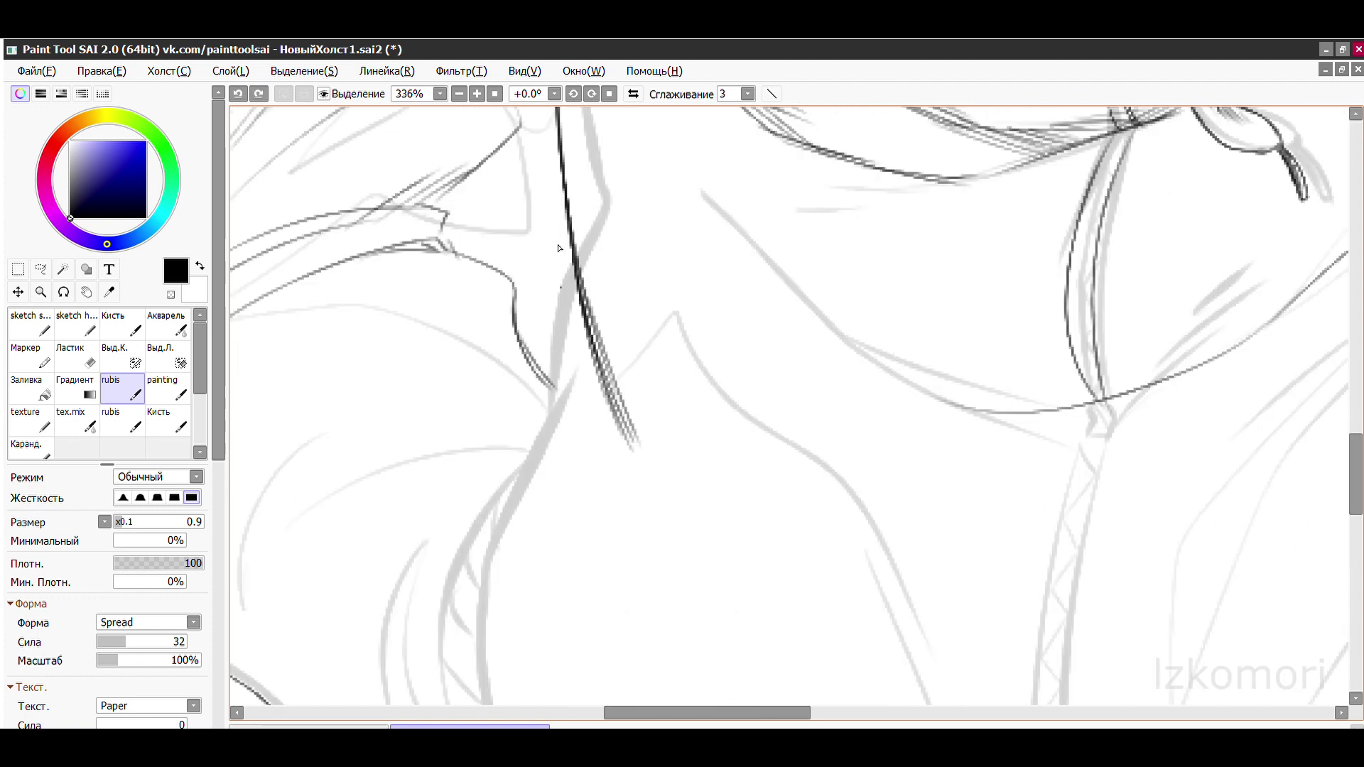
{"action": "scroll", "coordinate": [610, 226], "scroll_direction": "down", "scroll_amount": 4}
{"action": "scroll", "coordinate": [624, 315], "scroll_direction": "up", "scroll_amount": 3}
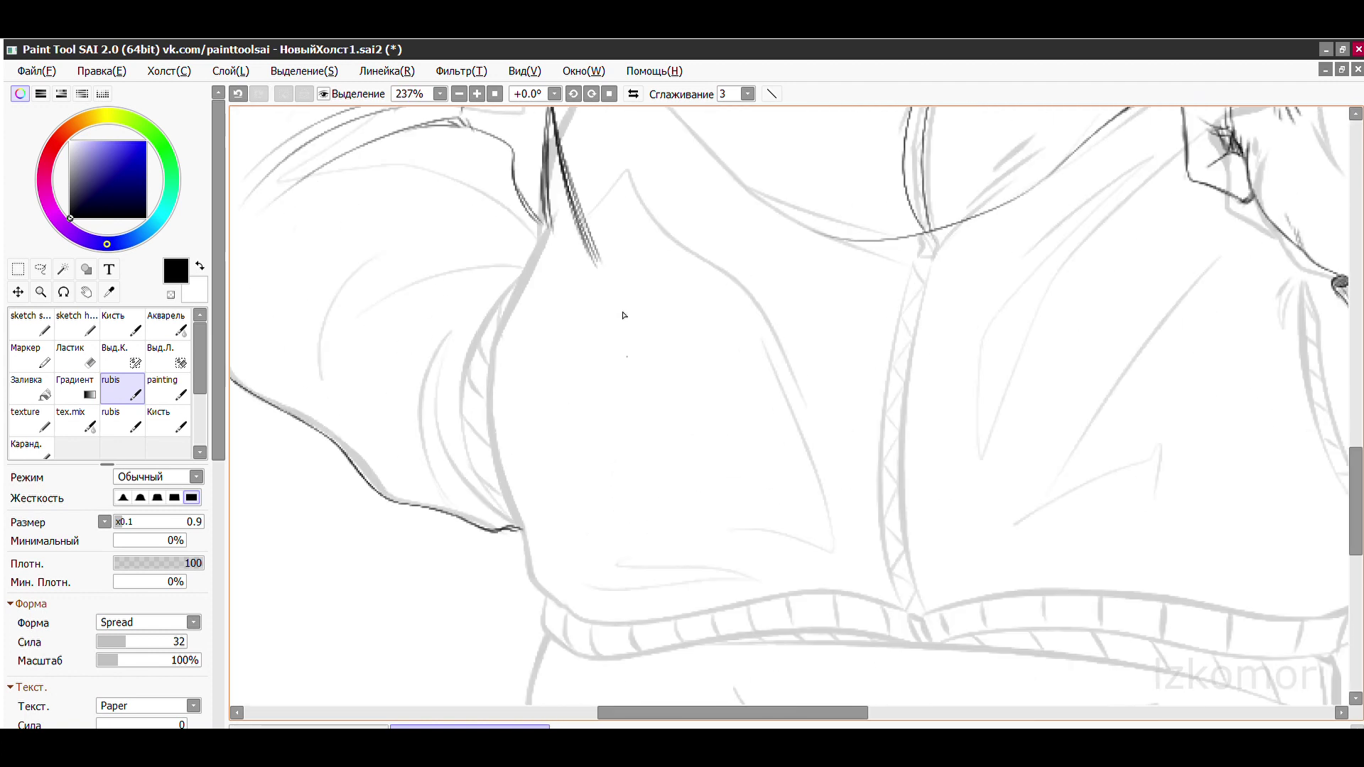
{"action": "left_click_drag", "start_coordinate": [608, 310], "coordinate": [537, 586]}
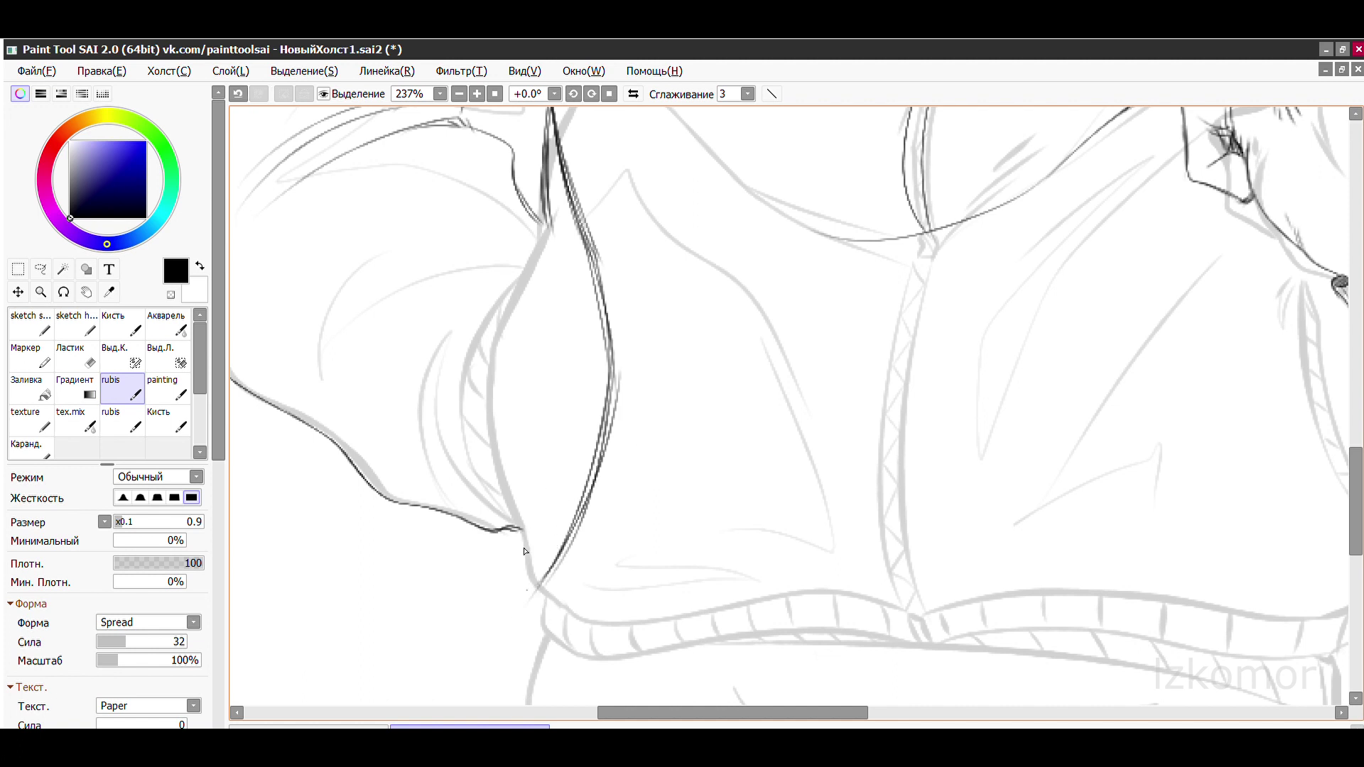
- Ink the left cuff's outer edge with double strokes and the hooked contour joining the sleeve to the pocket opening
{"action": "scroll", "coordinate": [524, 551], "scroll_direction": "up", "scroll_amount": 2}
{"action": "scroll", "coordinate": [632, 186], "scroll_direction": "up", "scroll_amount": 3}
{"action": "scroll", "coordinate": [639, 228], "scroll_direction": "down", "scroll_amount": 1}
{"action": "left_click_drag", "start_coordinate": [554, 611], "coordinate": [652, 253]}
{"action": "left_click_drag", "start_coordinate": [595, 675], "coordinate": [652, 288]}
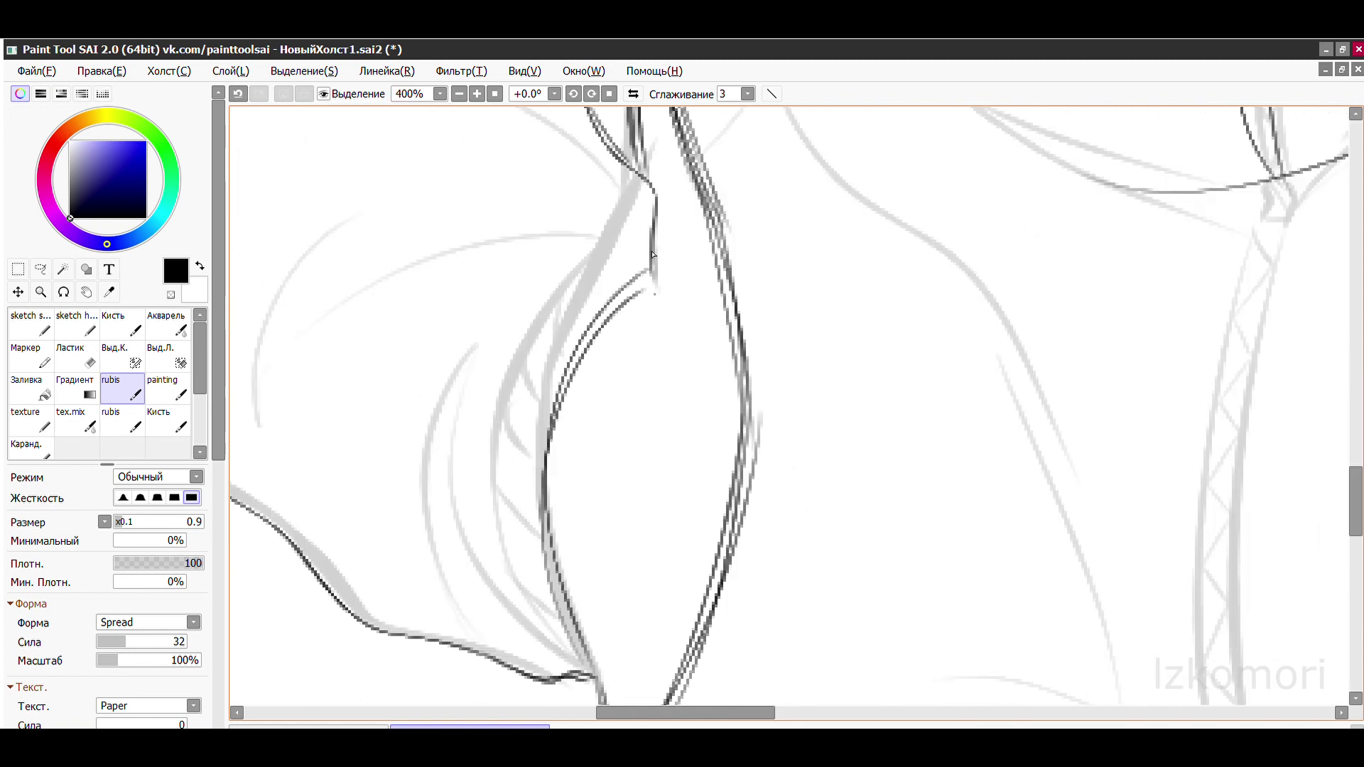
{"action": "left_click_drag", "start_coordinate": [688, 330], "coordinate": [617, 675]}
{"action": "scroll", "coordinate": [612, 639], "scroll_direction": "up", "scroll_amount": 3}
{"action": "left_click_drag", "start_coordinate": [735, 340], "coordinate": [739, 416]}
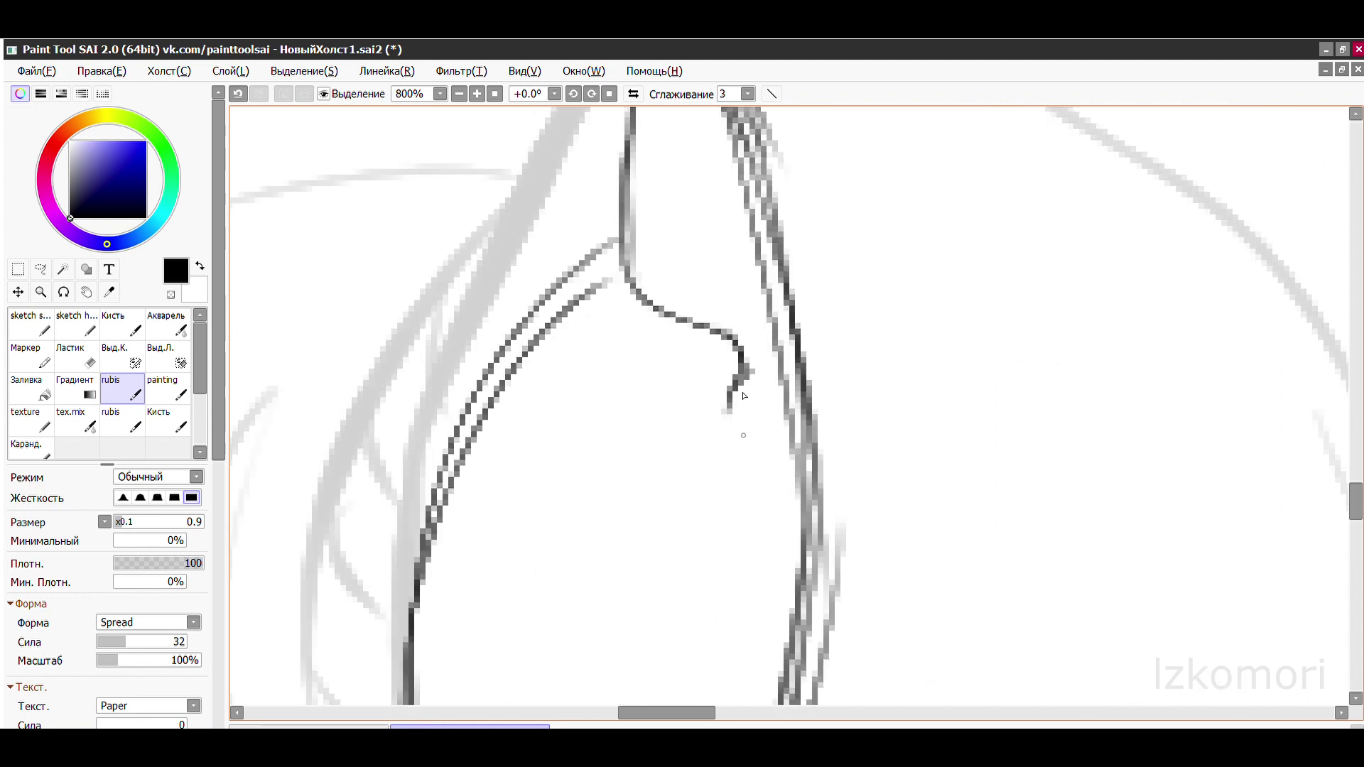
- Ink the left cuff's inner edge from the hooked end down to the bottom of the pocket, redrawing the unsatisfactory strokes
{"action": "scroll", "coordinate": [546, 475], "scroll_direction": "down", "scroll_amount": 3}
{"action": "left_click_drag", "start_coordinate": [504, 394], "coordinate": [586, 469]}
{"action": "key", "text": "ctrl+z"}
{"action": "left_click_drag", "start_coordinate": [547, 412], "coordinate": [604, 473]}
{"action": "scroll", "coordinate": [603, 472], "scroll_direction": "down", "scroll_amount": 3}
{"action": "scroll", "coordinate": [610, 284], "scroll_direction": "up", "scroll_amount": 3}
{"action": "left_click_drag", "start_coordinate": [622, 198], "coordinate": [547, 564]}
{"action": "key", "text": "ctrl+z"}
{"action": "left_click_drag", "start_coordinate": [615, 128], "coordinate": [610, 611]}
{"action": "scroll", "coordinate": [610, 611], "scroll_direction": "up", "scroll_amount": 1}
{"action": "left_click_drag", "start_coordinate": [475, 414], "coordinate": [527, 304]}
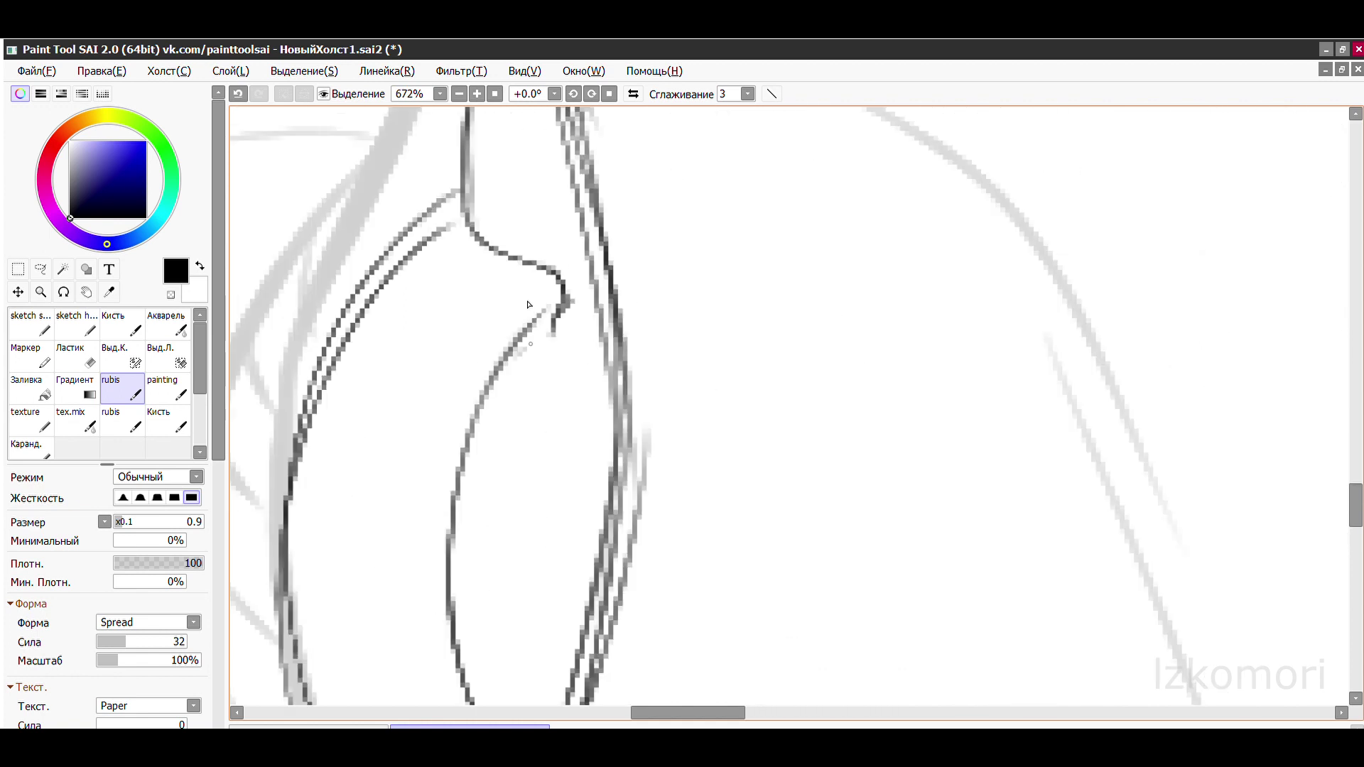
- Ink evenly spaced curved rib lines across the left cuff and a parallel line under its upper rim
{"action": "left_click_drag", "start_coordinate": [340, 382], "coordinate": [461, 466]}
{"action": "left_click_drag", "start_coordinate": [294, 487], "coordinate": [440, 561]}
{"action": "scroll", "coordinate": [459, 373], "scroll_direction": "down", "scroll_amount": 1}
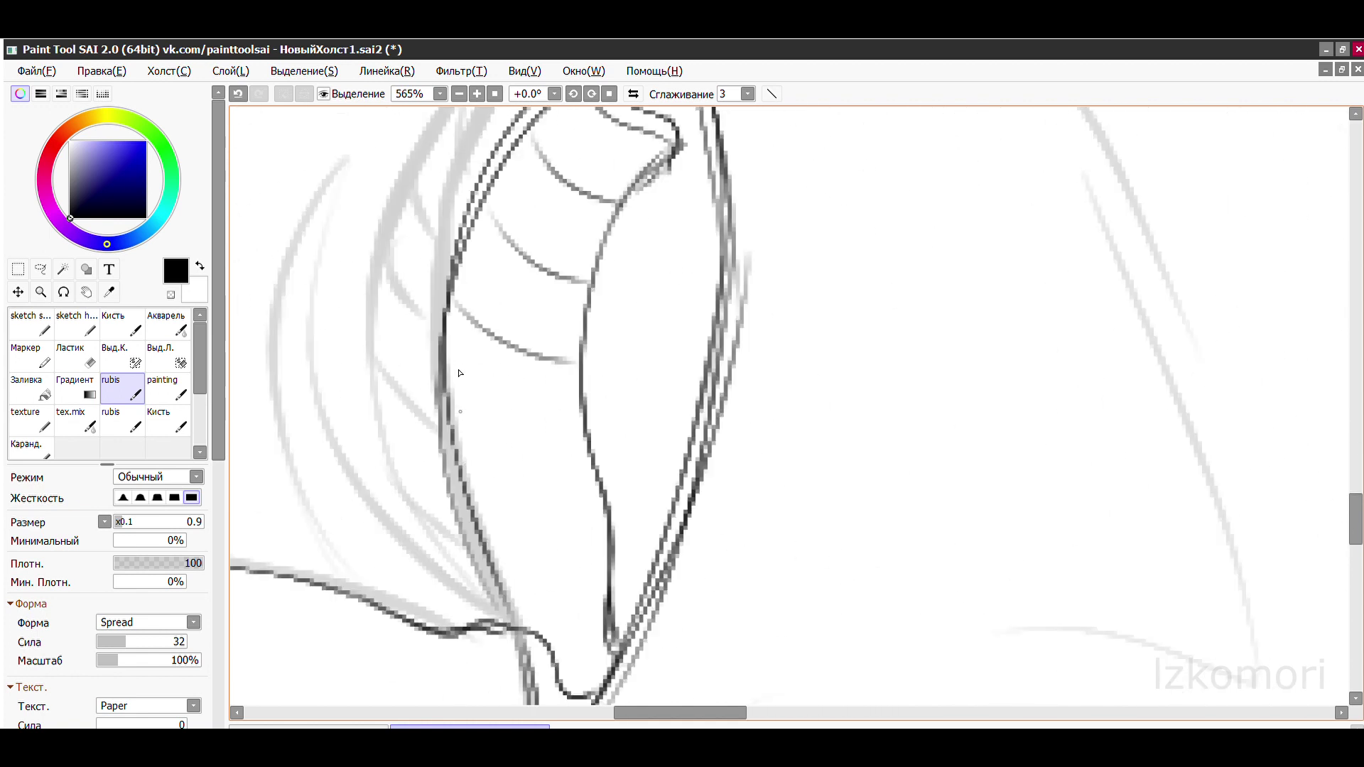
{"action": "left_click_drag", "start_coordinate": [458, 415], "coordinate": [589, 446]}
{"action": "left_click_drag", "start_coordinate": [469, 498], "coordinate": [579, 522]}
{"action": "scroll", "coordinate": [709, 261], "scroll_direction": "up", "scroll_amount": 3}
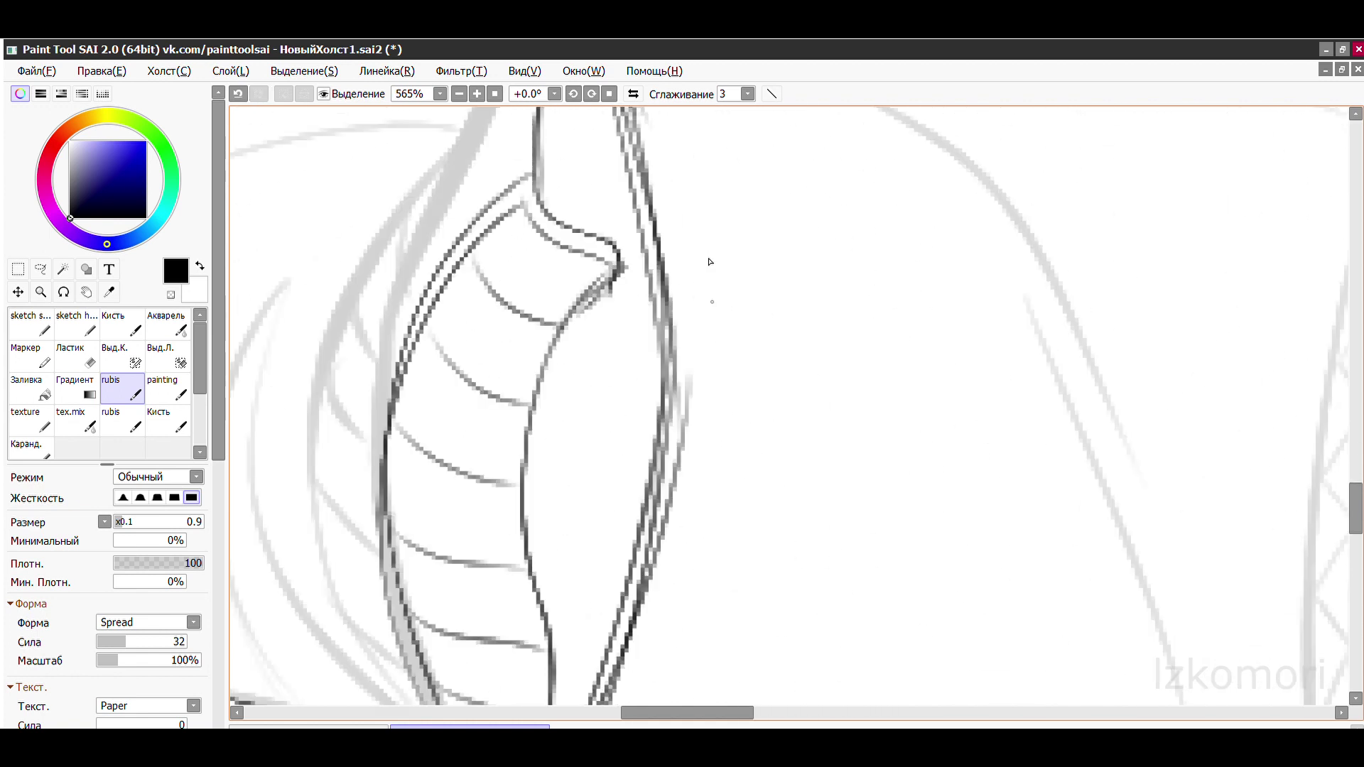
{"action": "scroll", "coordinate": [638, 289], "scroll_direction": "down", "scroll_amount": 5}
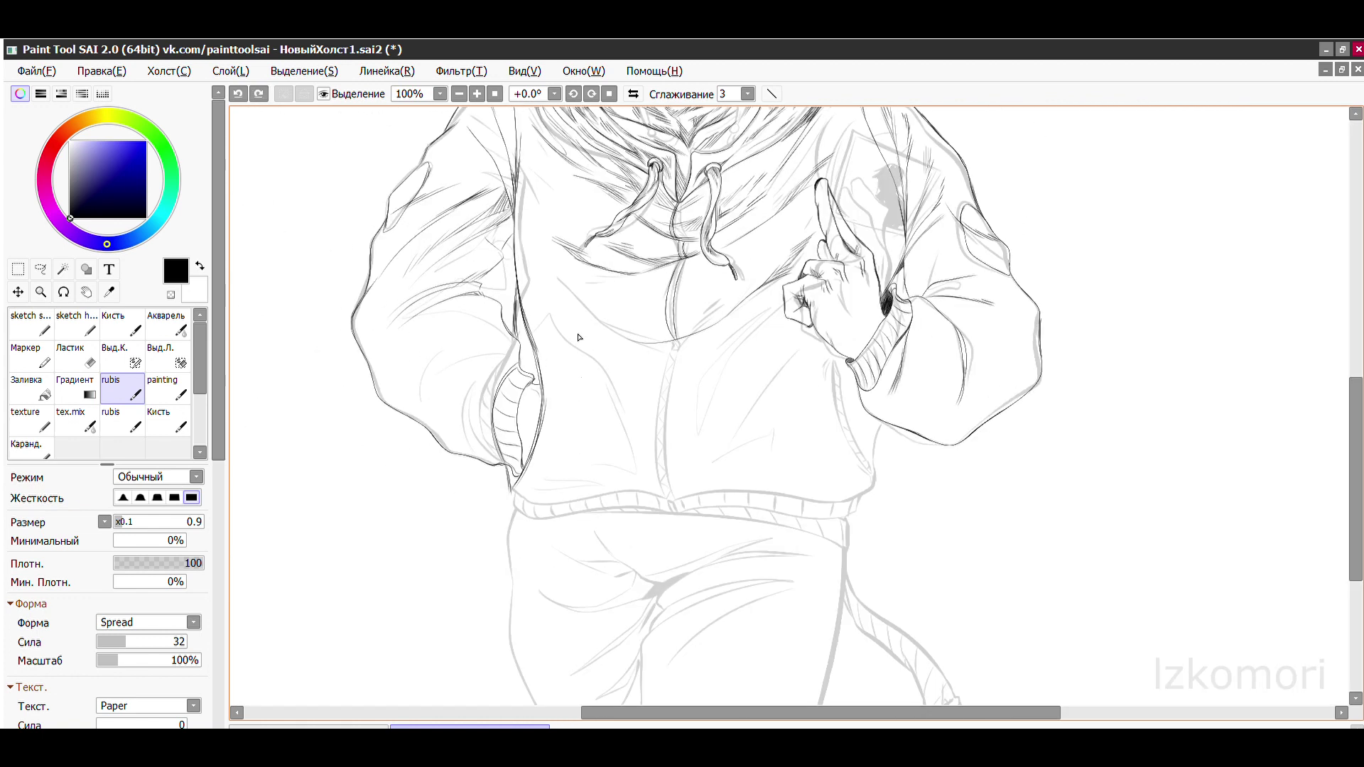
- Add short crease strokes inside the pocket opening and vertical shading strokes over the left cuff's ribs
{"action": "scroll", "coordinate": [519, 421], "scroll_direction": "up", "scroll_amount": 4}
{"action": "left_click_drag", "start_coordinate": [558, 380], "coordinate": [568, 429]}
{"action": "mouse_move", "coordinate": [497, 433]}
{"action": "left_mouse_down"}
{"action": "mouse_move", "coordinate": [522, 460]}
{"action": "mouse_move", "coordinate": [518, 597]}
{"action": "left_mouse_up"}
{"action": "scroll", "coordinate": [527, 503], "scroll_direction": "down", "scroll_amount": 4}
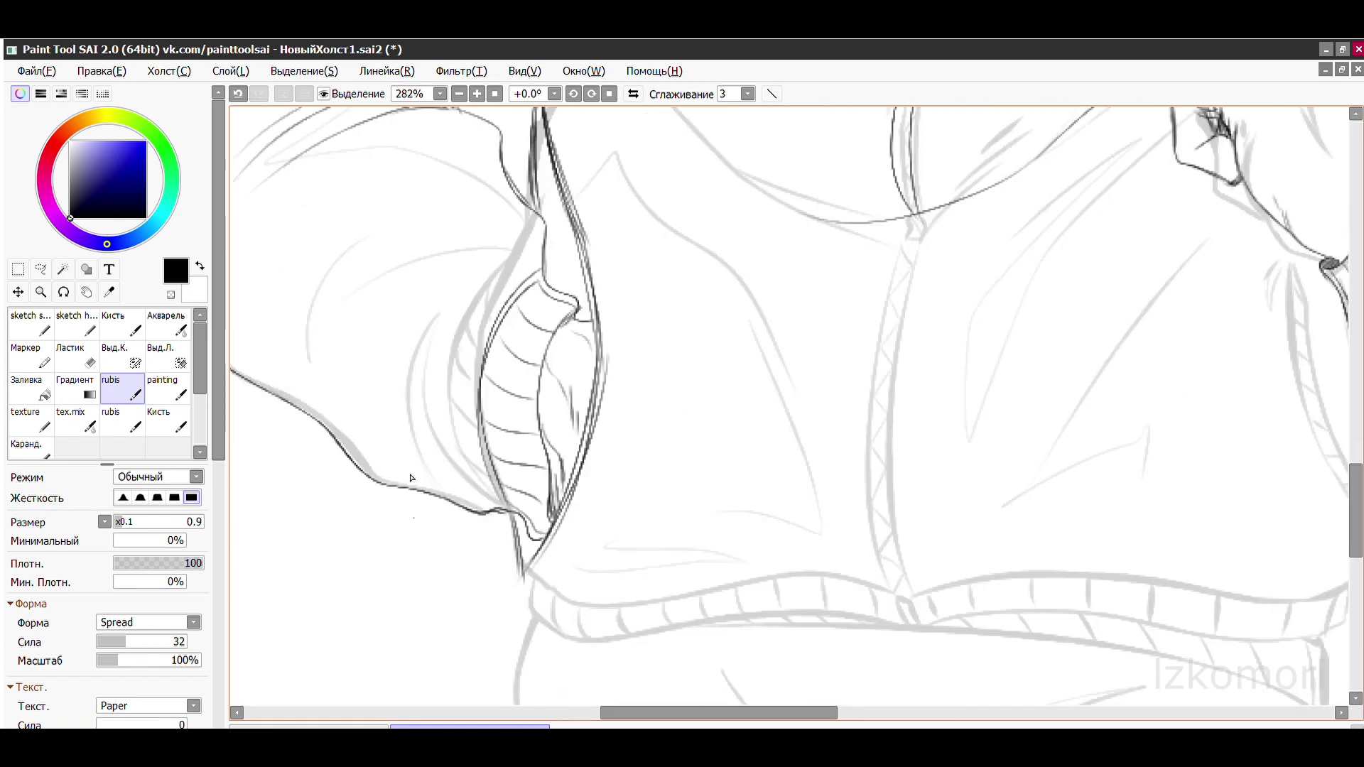
{"action": "scroll", "coordinate": [682, 398], "scroll_direction": "up", "scroll_amount": 5}
{"action": "left_click_drag", "start_coordinate": [700, 547], "coordinate": [671, 270]}
{"action": "left_click_drag", "start_coordinate": [679, 505], "coordinate": [643, 181]}
{"action": "scroll", "coordinate": [639, 427], "scroll_direction": "down", "scroll_amount": 4}
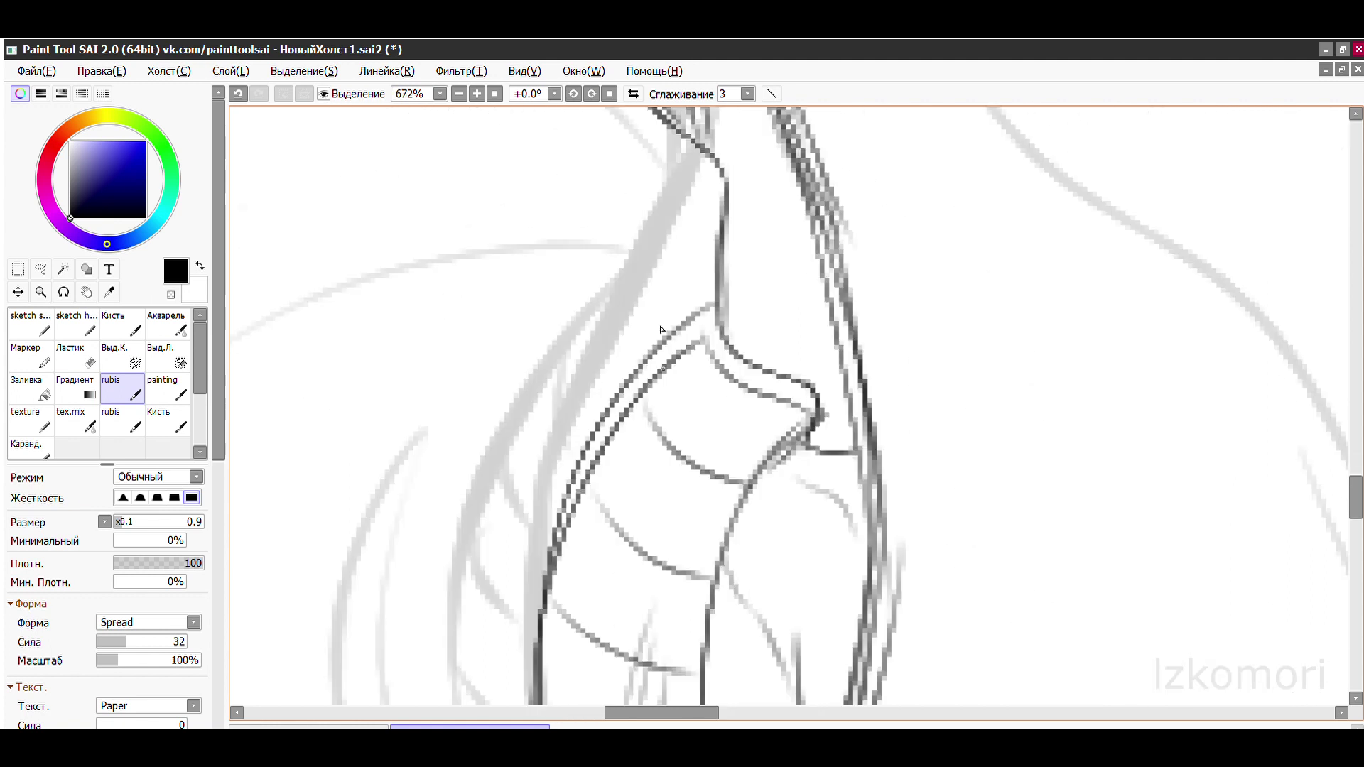
- Ink gathered folds fanning from the top of the left cuff outward and down across the lower sleeve
{"action": "left_click_drag", "start_coordinate": [682, 312], "coordinate": [498, 426]}
{"action": "left_click_drag", "start_coordinate": [690, 348], "coordinate": [508, 433]}
{"action": "left_click_drag", "start_coordinate": [714, 328], "coordinate": [568, 451]}
{"action": "left_click_drag", "start_coordinate": [689, 352], "coordinate": [567, 508]}
{"action": "scroll", "coordinate": [618, 377], "scroll_direction": "up", "scroll_amount": 3}
{"action": "left_click_drag", "start_coordinate": [660, 409], "coordinate": [586, 529]}
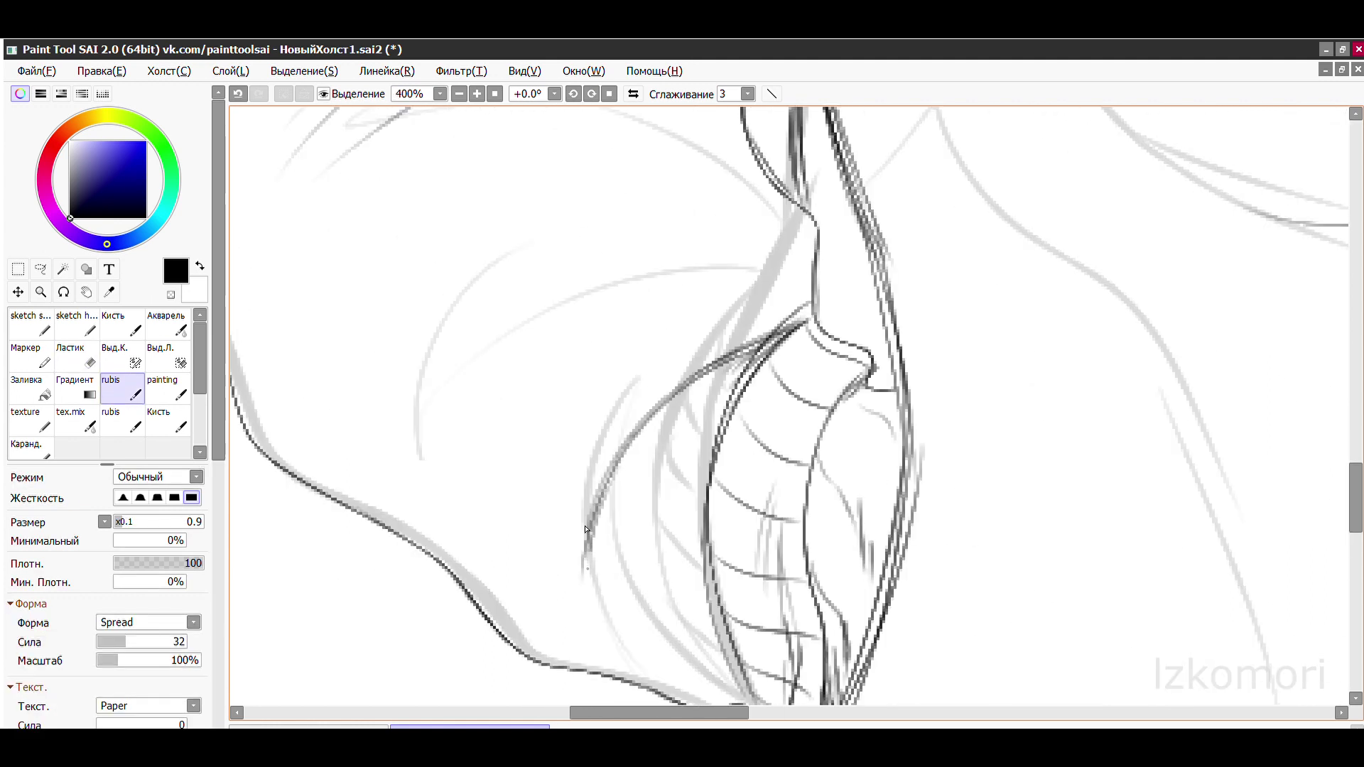
{"action": "scroll", "coordinate": [626, 625], "scroll_direction": "down", "scroll_amount": 3}
{"action": "scroll", "coordinate": [600, 381], "scroll_direction": "up", "scroll_amount": 3}
{"action": "mouse_move", "coordinate": [649, 277]}
{"action": "left_mouse_down"}
{"action": "mouse_move", "coordinate": [597, 511]}
{"action": "mouse_move", "coordinate": [575, 448]}
{"action": "left_mouse_up"}
- Clean up the overlap between the torso's side line and the top of the pocket edge, undoing stray trial strokes
{"action": "scroll", "coordinate": [617, 424], "scroll_direction": "down", "scroll_amount": 2}
{"action": "scroll", "coordinate": [542, 313], "scroll_direction": "up", "scroll_amount": 1}
{"action": "scroll", "coordinate": [542, 314], "scroll_direction": "down", "scroll_amount": 1}
{"action": "scroll", "coordinate": [632, 345], "scroll_direction": "up", "scroll_amount": 5}
{"action": "key", "text": "ctrl+z"}
{"action": "mouse_move", "coordinate": [679, 558]}
{"action": "left_mouse_down"}
{"action": "mouse_move", "coordinate": [631, 436]}
{"action": "mouse_move", "coordinate": [632, 462]}
{"action": "left_mouse_up"}
{"action": "key", "text": "ctrl+z"}
{"action": "scroll", "coordinate": [650, 319], "scroll_direction": "down", "scroll_amount": 3}
{"action": "scroll", "coordinate": [535, 363], "scroll_direction": "up", "scroll_amount": 3}
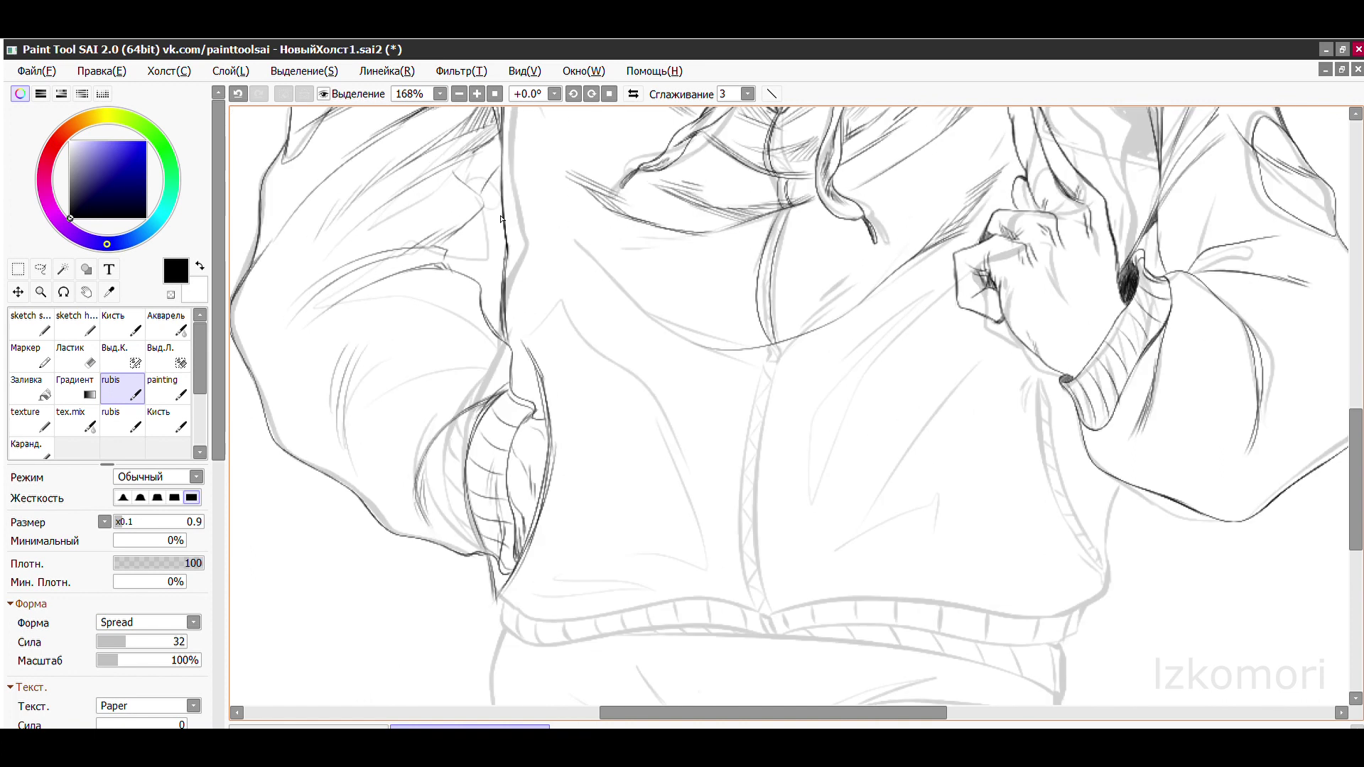
{"action": "key", "text": "e"}
{"action": "key", "text": "b"}
{"action": "key", "text": "ctrl+z"}
{"action": "left_click_drag", "start_coordinate": [526, 249], "coordinate": [561, 554]}
{"action": "scroll", "coordinate": [572, 307], "scroll_direction": "down", "scroll_amount": 5}
{"action": "scroll", "coordinate": [572, 307], "scroll_direction": "up", "scroll_amount": 2}
{"action": "key", "text": "ctrl+z"}
{"action": "scroll", "coordinate": [609, 343], "scroll_direction": "down", "scroll_amount": 3}
{"action": "scroll", "coordinate": [449, 274], "scroll_direction": "up", "scroll_amount": 2}
{"action": "scroll", "coordinate": [609, 365], "scroll_direction": "up", "scroll_amount": 3}
{"action": "key", "text": "ctrl+z"}
- Ink long diagonal folds on the lower torso beside the pocket and the waistband's short side edge, undoing the last stroke
{"action": "left_click_drag", "start_coordinate": [439, 250], "coordinate": [594, 414]}
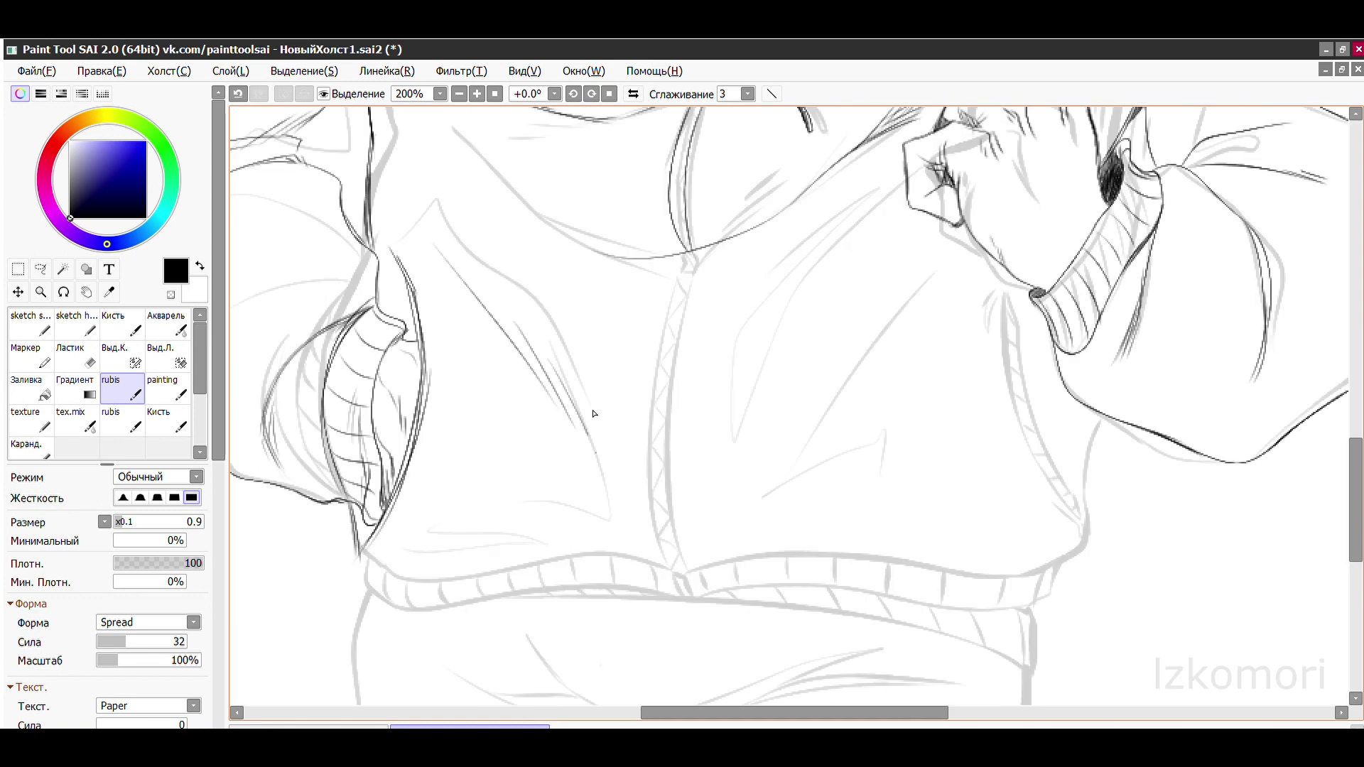
{"action": "scroll", "coordinate": [379, 485], "scroll_direction": "up", "scroll_amount": 4}
{"action": "key", "text": "ctrl+z"}
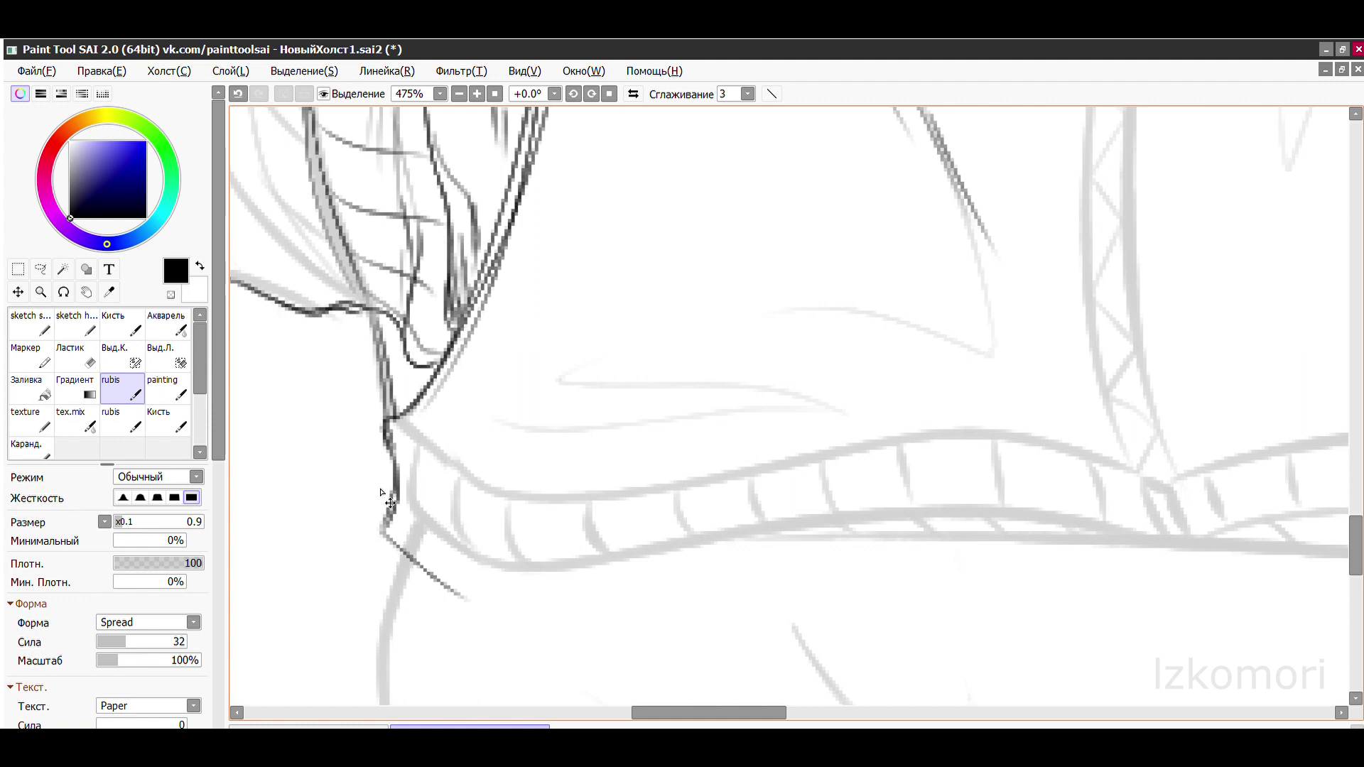
- Ink the waistband's lower edge from its side corner to the zipper and close it with a short end edge
{"action": "scroll", "coordinate": [390, 503], "scroll_direction": "down", "scroll_amount": 4}
{"action": "scroll", "coordinate": [463, 405], "scroll_direction": "up", "scroll_amount": 4}
{"action": "left_click_drag", "start_coordinate": [324, 498], "coordinate": [891, 444]}
{"action": "key", "text": "ctrl+z"}
{"action": "left_click_drag", "start_coordinate": [323, 472], "coordinate": [1108, 467]}
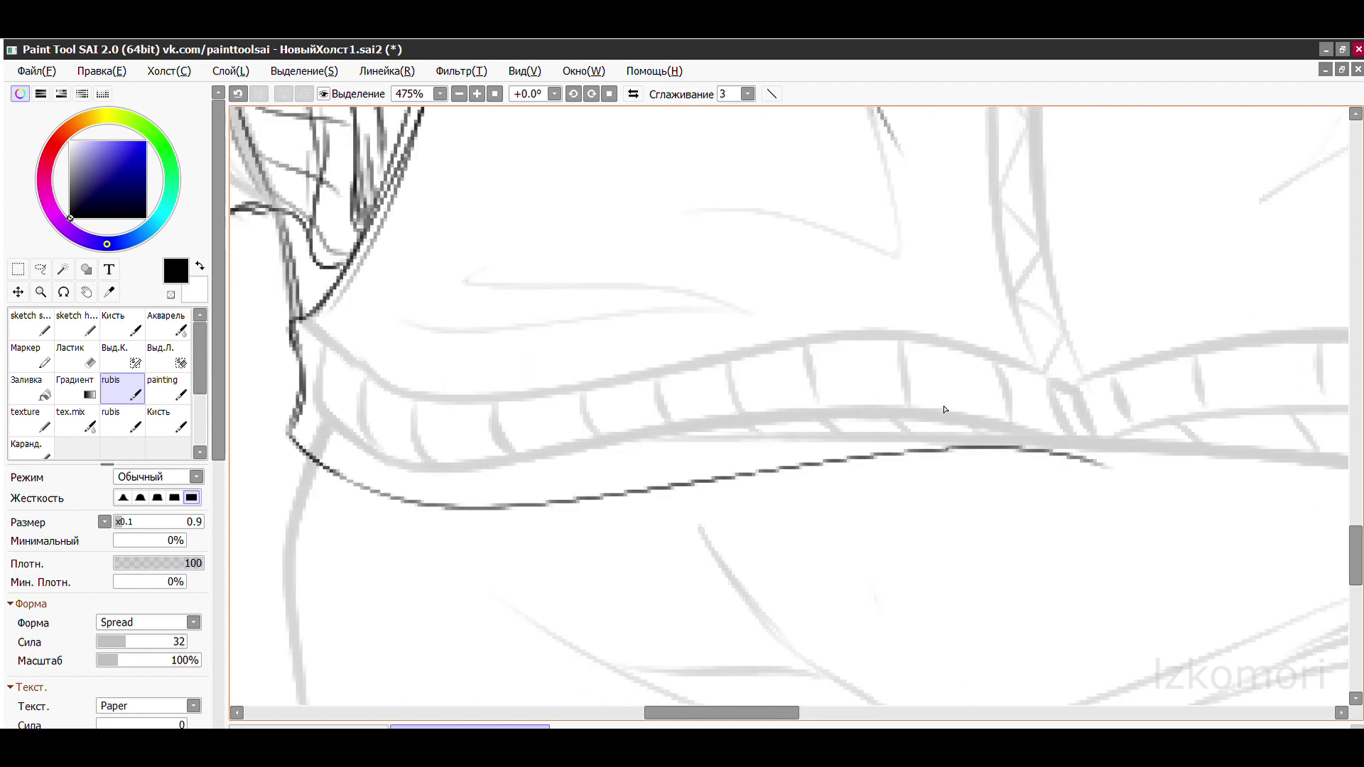
{"action": "scroll", "coordinate": [944, 409], "scroll_direction": "up", "scroll_amount": 1}
{"action": "scroll", "coordinate": [832, 268], "scroll_direction": "down", "scroll_amount": 2}
{"action": "scroll", "coordinate": [535, 344], "scroll_direction": "up", "scroll_amount": 4}
{"action": "left_click_drag", "start_coordinate": [528, 319], "coordinate": [511, 419]}
{"action": "left_click_drag", "start_coordinate": [720, 504], "coordinate": [719, 536]}
{"action": "left_click_drag", "start_coordinate": [767, 500], "coordinate": [766, 532]}
{"action": "left_click_drag", "start_coordinate": [805, 494], "coordinate": [829, 542]}
{"action": "left_click_drag", "start_coordinate": [931, 487], "coordinate": [978, 518]}
{"action": "scroll", "coordinate": [981, 497], "scroll_direction": "down", "scroll_amount": 3}
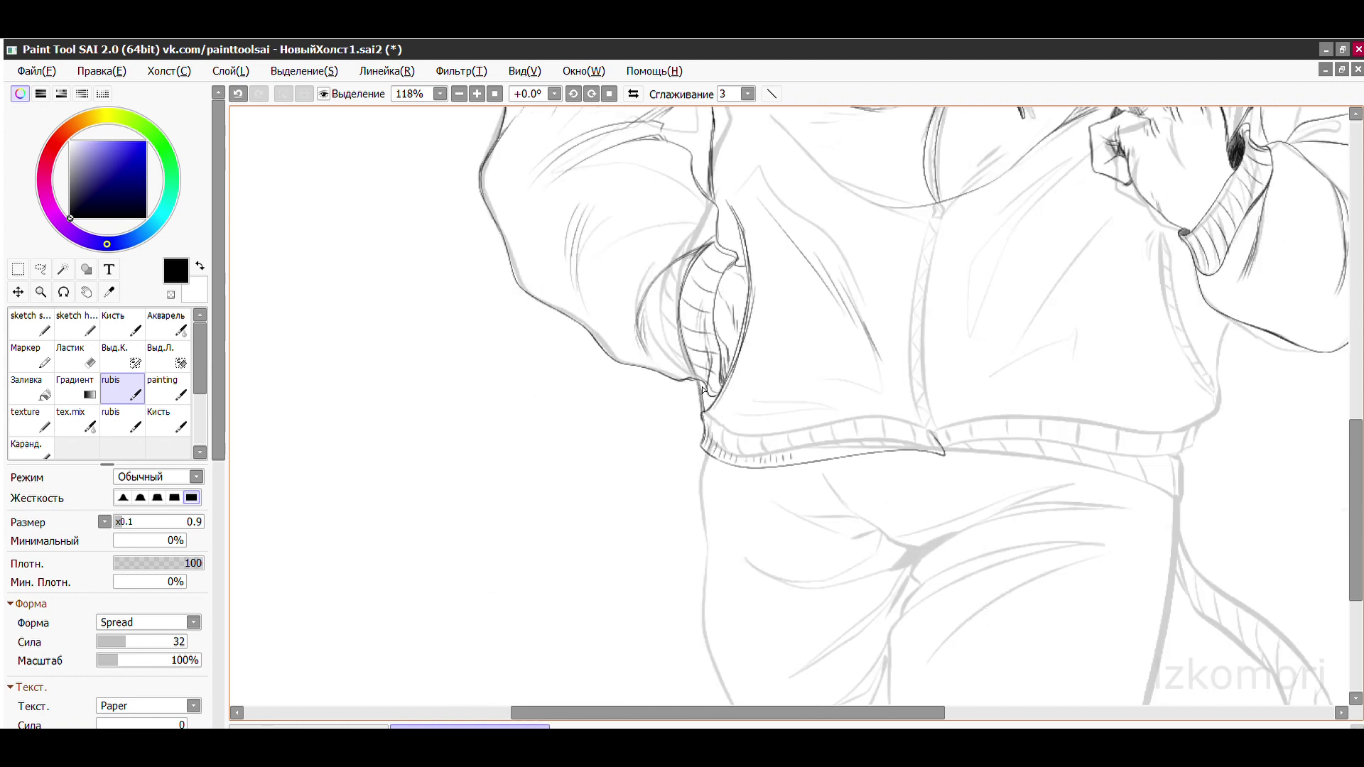
{"action": "scroll", "coordinate": [436, 389], "scroll_direction": "up", "scroll_amount": 2}
{"action": "key", "text": "ctrl+z"}
{"action": "scroll", "coordinate": [436, 390], "scroll_direction": "up", "scroll_amount": 1}
{"action": "key", "text": "ctrl+z"}
- Ink long curved lines running lengthwise along the waistband from its side end below the pocket
{"action": "left_click_drag", "start_coordinate": [402, 312], "coordinate": [577, 447]}
{"action": "mouse_move", "coordinate": [418, 412]}
{"action": "left_mouse_down"}
{"action": "mouse_move", "coordinate": [516, 466]}
{"action": "mouse_move", "coordinate": [518, 488]}
{"action": "left_mouse_up"}
{"action": "mouse_move", "coordinate": [507, 430]}
{"action": "left_mouse_down"}
{"action": "mouse_move", "coordinate": [720, 467]}
{"action": "mouse_move", "coordinate": [668, 475]}
{"action": "left_mouse_up"}
{"action": "left_click_drag", "start_coordinate": [482, 462], "coordinate": [636, 495]}
{"action": "scroll", "coordinate": [634, 456], "scroll_direction": "down", "scroll_amount": 3}
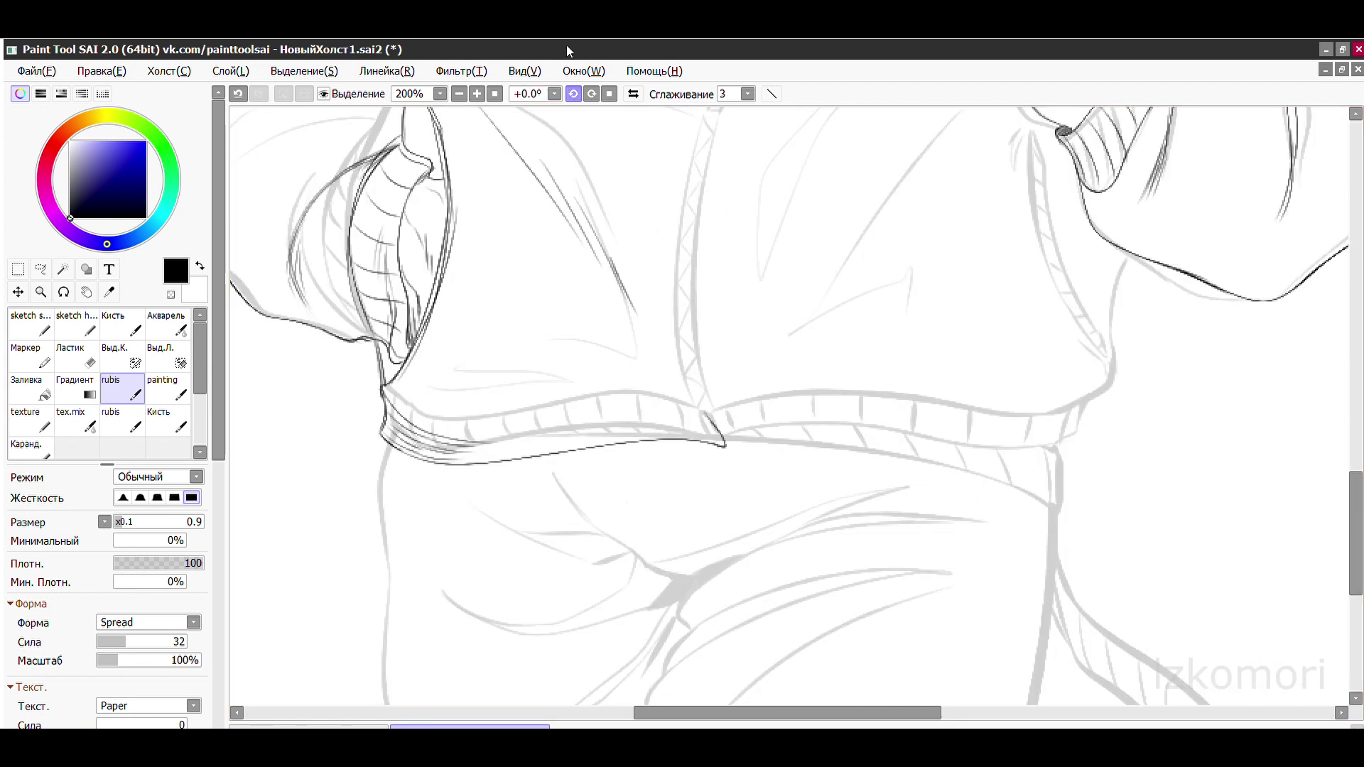
- Ink parallel lengthwise lines along the waistband's middle on a rotated canvas, reset the rotation, and add short strokes at the zipper end
{"action": "scroll", "coordinate": [658, 477], "scroll_direction": "up", "scroll_amount": 2}
{"action": "left_click_drag", "start_coordinate": [564, 284], "coordinate": [658, 477]}
{"action": "left_click_drag", "start_coordinate": [853, 384], "coordinate": [717, 508]}
{"action": "left_click_drag", "start_coordinate": [796, 412], "coordinate": [671, 543]}
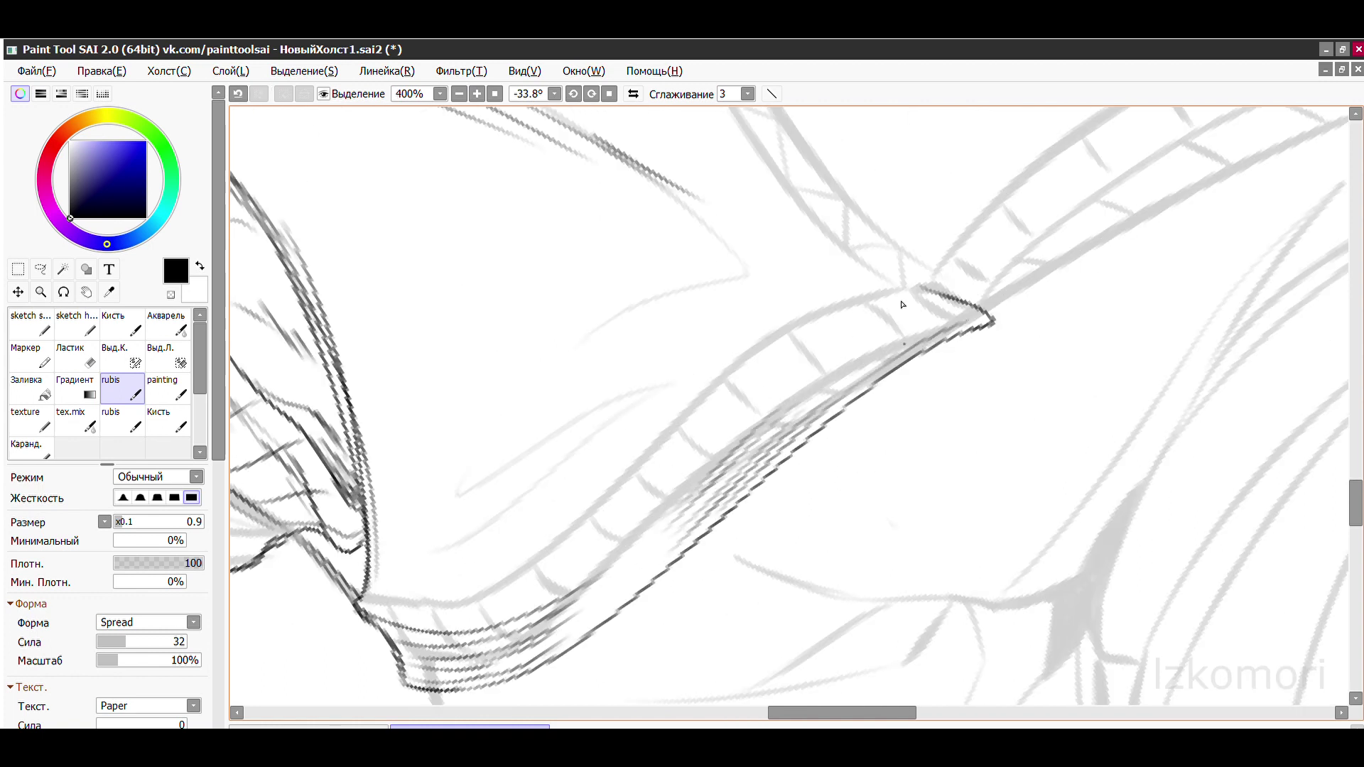
{"action": "key", "text": "Home"}
{"action": "scroll", "coordinate": [941, 174], "scroll_direction": "down", "scroll_amount": 3}
{"action": "scroll", "coordinate": [689, 369], "scroll_direction": "up", "scroll_amount": 4}
{"action": "key", "text": "e"}
{"action": "key", "text": "e"}
{"action": "mouse_move", "coordinate": [603, 426]}
{"action": "left_mouse_down"}
{"action": "mouse_move", "coordinate": [524, 305]}
{"action": "mouse_move", "coordinate": [568, 461]}
{"action": "left_mouse_up"}
{"action": "scroll", "coordinate": [640, 417], "scroll_direction": "down", "scroll_amount": 4}
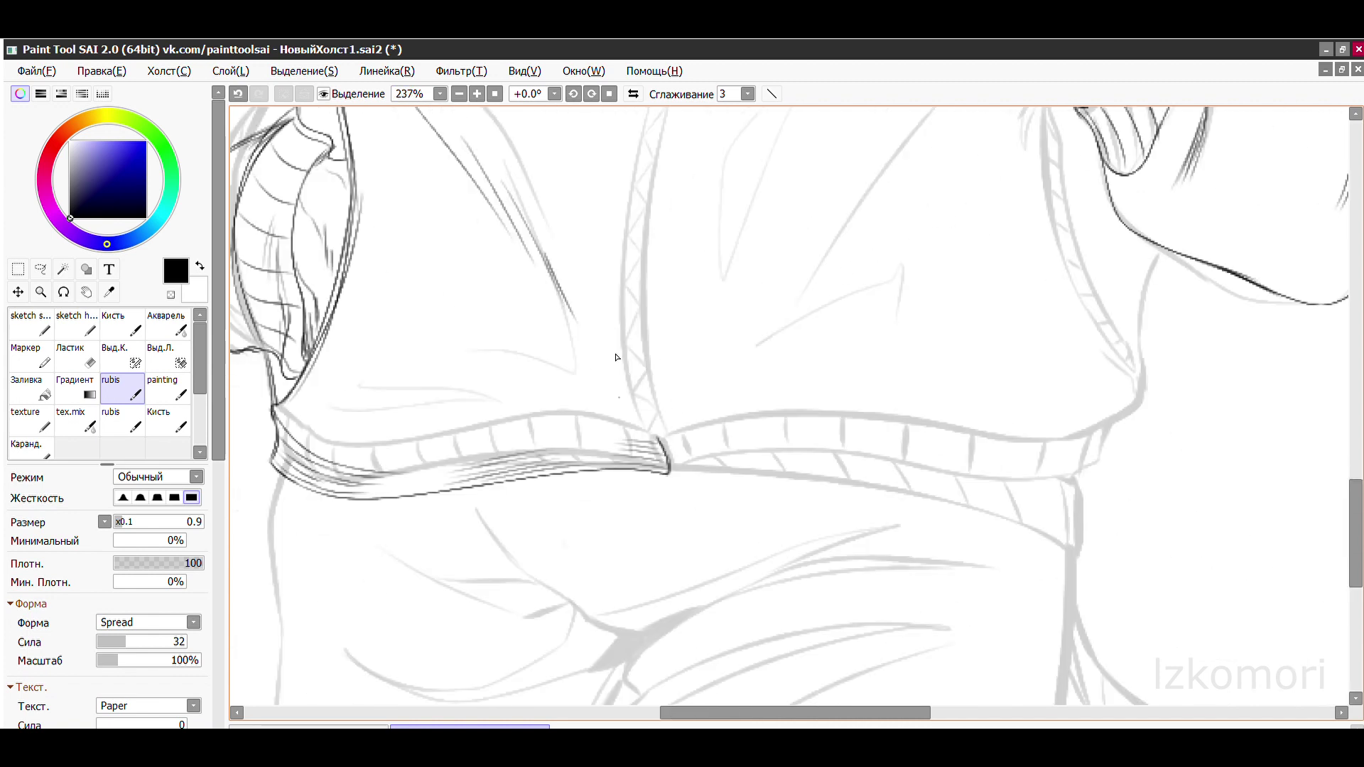
- Ink curved folds just above the left part of the waistband and converging creases beside the lower zipper
{"action": "scroll", "coordinate": [378, 353], "scroll_direction": "up", "scroll_amount": 2}
{"action": "left_click_drag", "start_coordinate": [403, 414], "coordinate": [556, 411]}
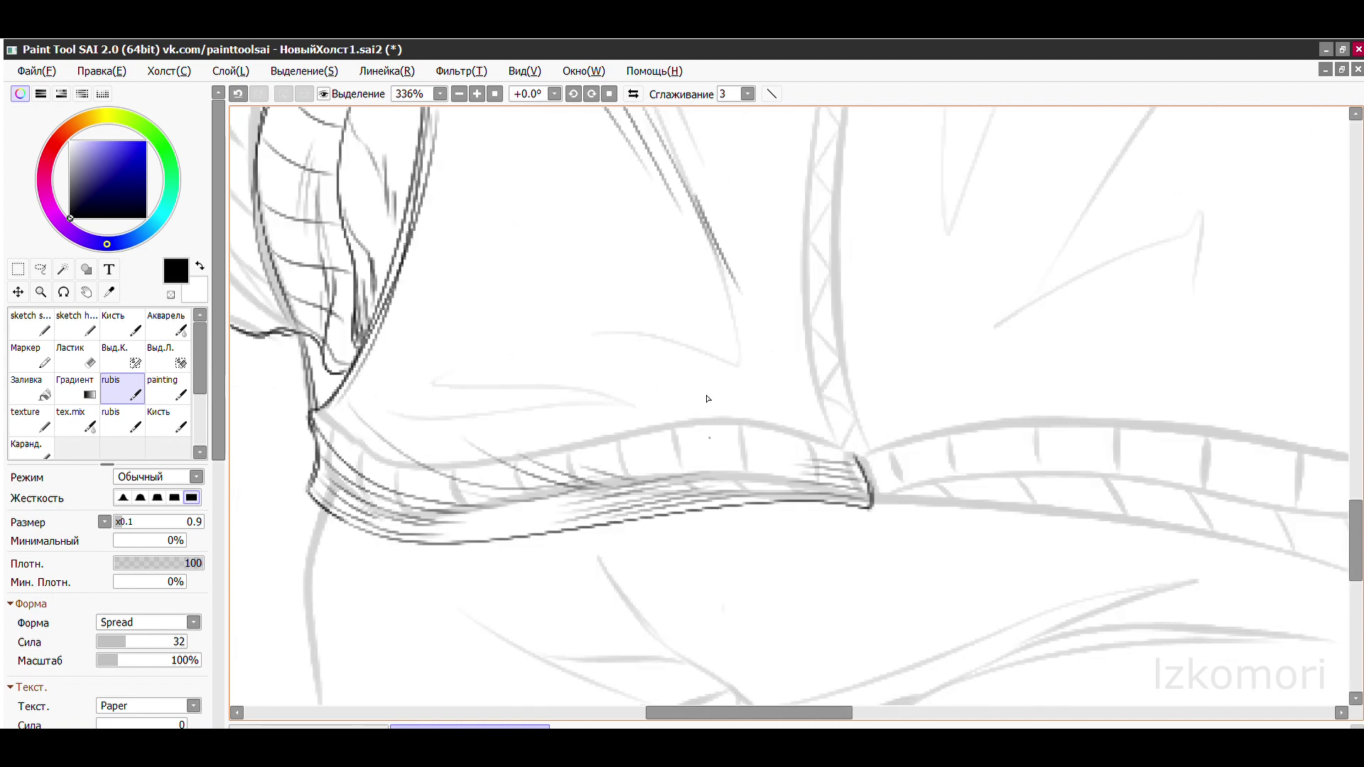
{"action": "left_click_drag", "start_coordinate": [751, 428], "coordinate": [773, 325]}
{"action": "left_click_drag", "start_coordinate": [797, 430], "coordinate": [773, 327]}
{"action": "left_click_drag", "start_coordinate": [767, 395], "coordinate": [757, 462]}
{"action": "scroll", "coordinate": [767, 392], "scroll_direction": "down", "scroll_amount": 5}
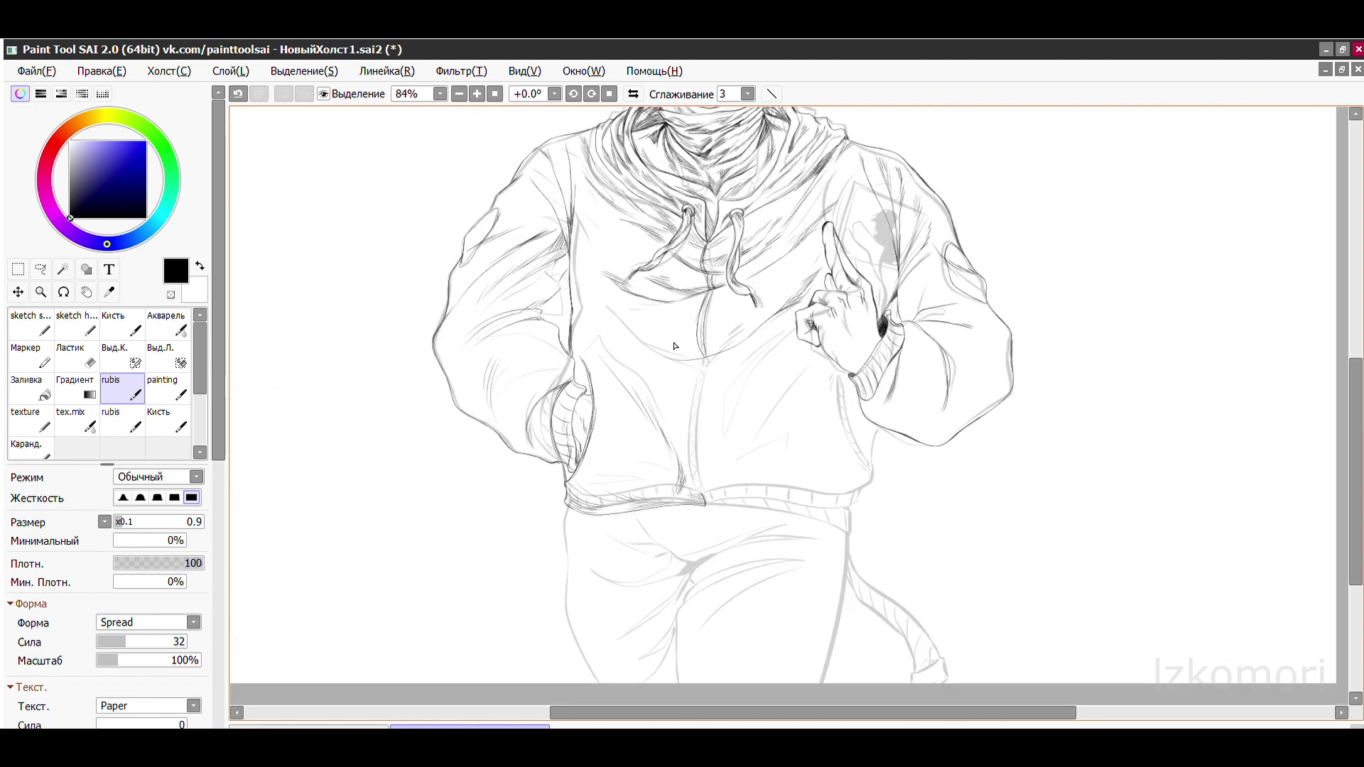
- Ink the lowest chest fold sweeping under the upper zipper section, building up overlapping strokes on both of its sides
{"action": "scroll", "coordinate": [775, 338], "scroll_direction": "up", "scroll_amount": 5}
{"action": "left_click_drag", "start_coordinate": [650, 462], "coordinate": [775, 338]}
{"action": "left_click_drag", "start_coordinate": [772, 390], "coordinate": [568, 487]}
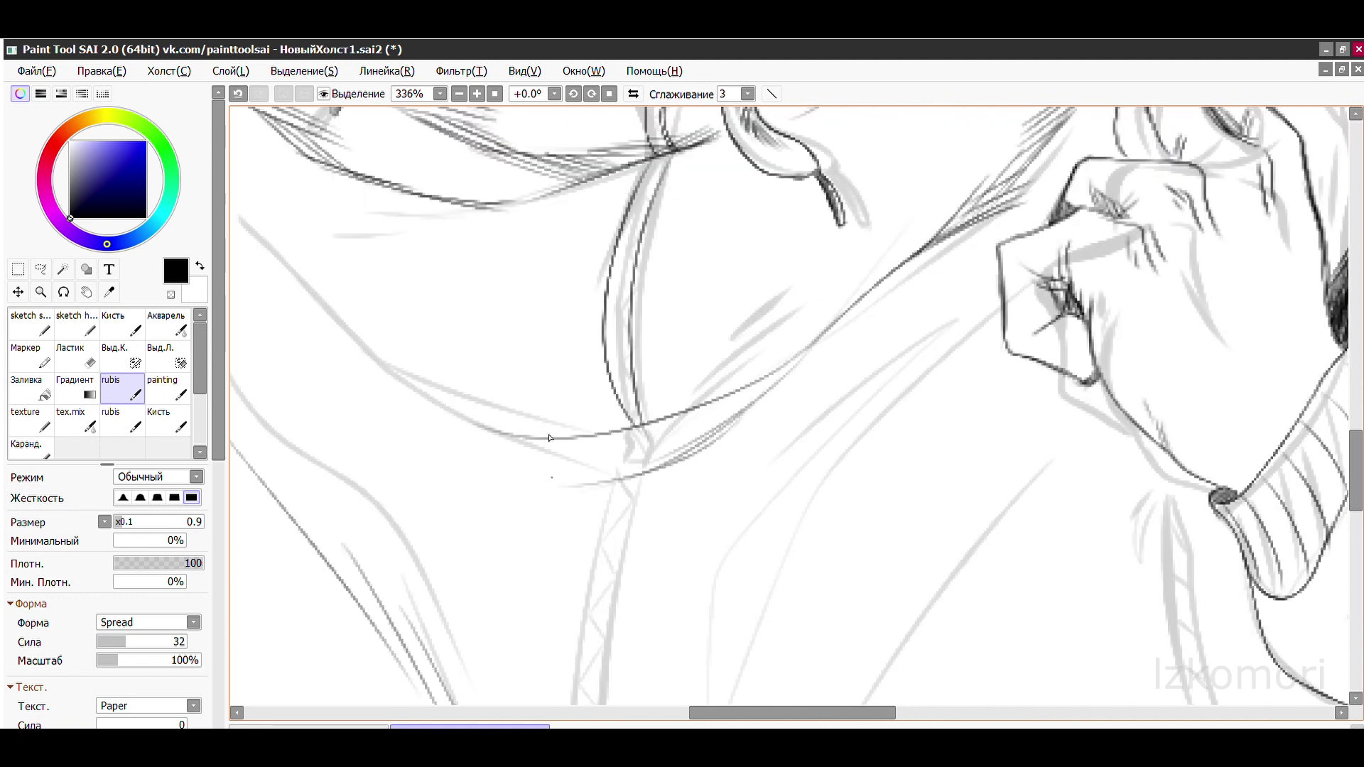
{"action": "left_click_drag", "start_coordinate": [419, 411], "coordinate": [597, 479]}
{"action": "left_click_drag", "start_coordinate": [490, 431], "coordinate": [359, 334]}
{"action": "left_click_drag", "start_coordinate": [465, 420], "coordinate": [288, 263]}
{"action": "left_click_drag", "start_coordinate": [387, 352], "coordinate": [327, 284]}
{"action": "scroll", "coordinate": [446, 337], "scroll_direction": "down", "scroll_amount": 2}
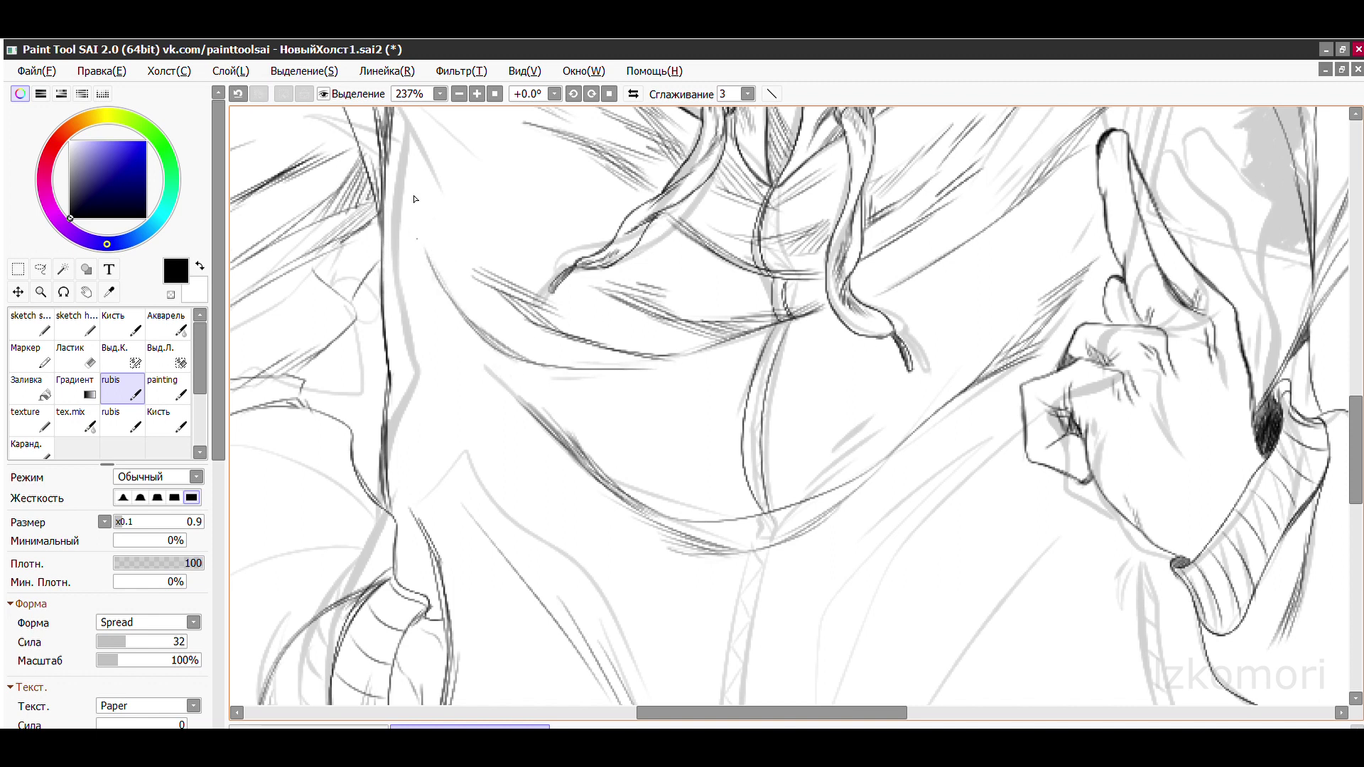
- Ink a middle chest fold curving from the left chest to the zipper, above the lowest fold
{"action": "scroll", "coordinate": [416, 198], "scroll_direction": "down", "scroll_amount": 2}
{"action": "scroll", "coordinate": [708, 331], "scroll_direction": "up", "scroll_amount": 4}
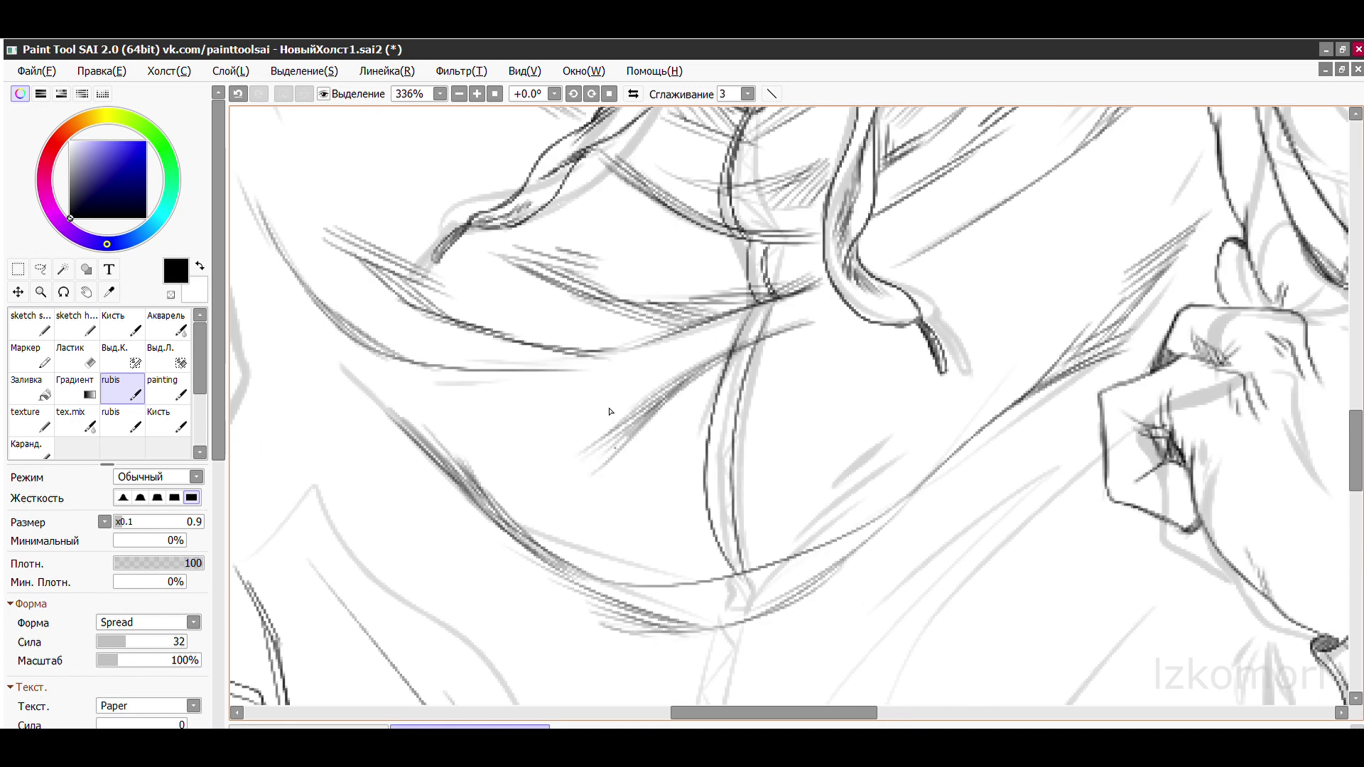
{"action": "left_click_drag", "start_coordinate": [590, 468], "coordinate": [470, 439]}
{"action": "mouse_move", "coordinate": [599, 453]}
{"action": "left_mouse_down"}
{"action": "mouse_move", "coordinate": [434, 415]}
{"action": "mouse_move", "coordinate": [365, 350]}
{"action": "left_mouse_up"}
{"action": "left_click_drag", "start_coordinate": [516, 448], "coordinate": [358, 349]}
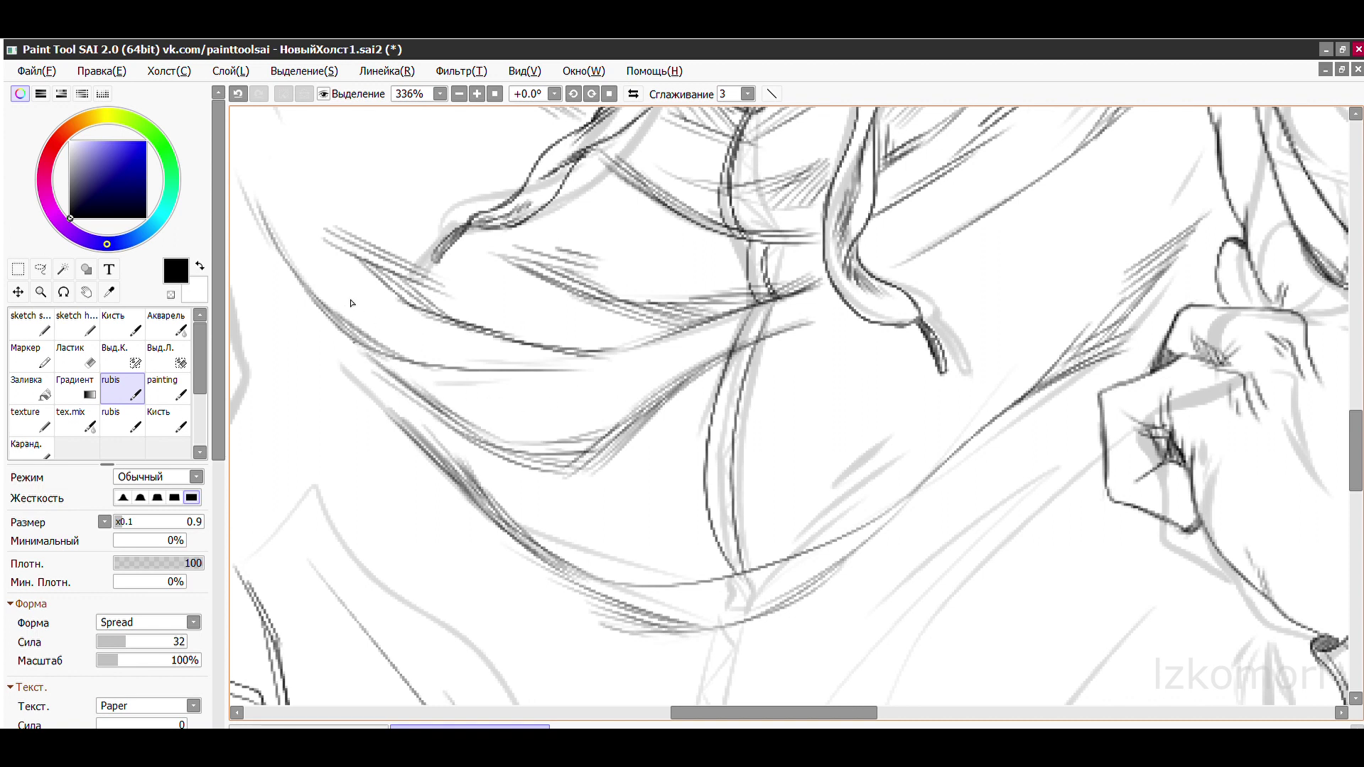
- Extend the middle chest fold across the zipper with parallel strokes rising past the right drawstring's tip
{"action": "left_click_drag", "start_coordinate": [803, 434], "coordinate": [572, 477]}
{"action": "mouse_move", "coordinate": [821, 398]}
{"action": "left_mouse_down"}
{"action": "mouse_move", "coordinate": [577, 465]}
{"action": "mouse_move", "coordinate": [742, 462]}
{"action": "left_mouse_up"}
{"action": "left_click_drag", "start_coordinate": [927, 368], "coordinate": [809, 444]}
{"action": "left_click_drag", "start_coordinate": [1065, 271], "coordinate": [961, 364]}
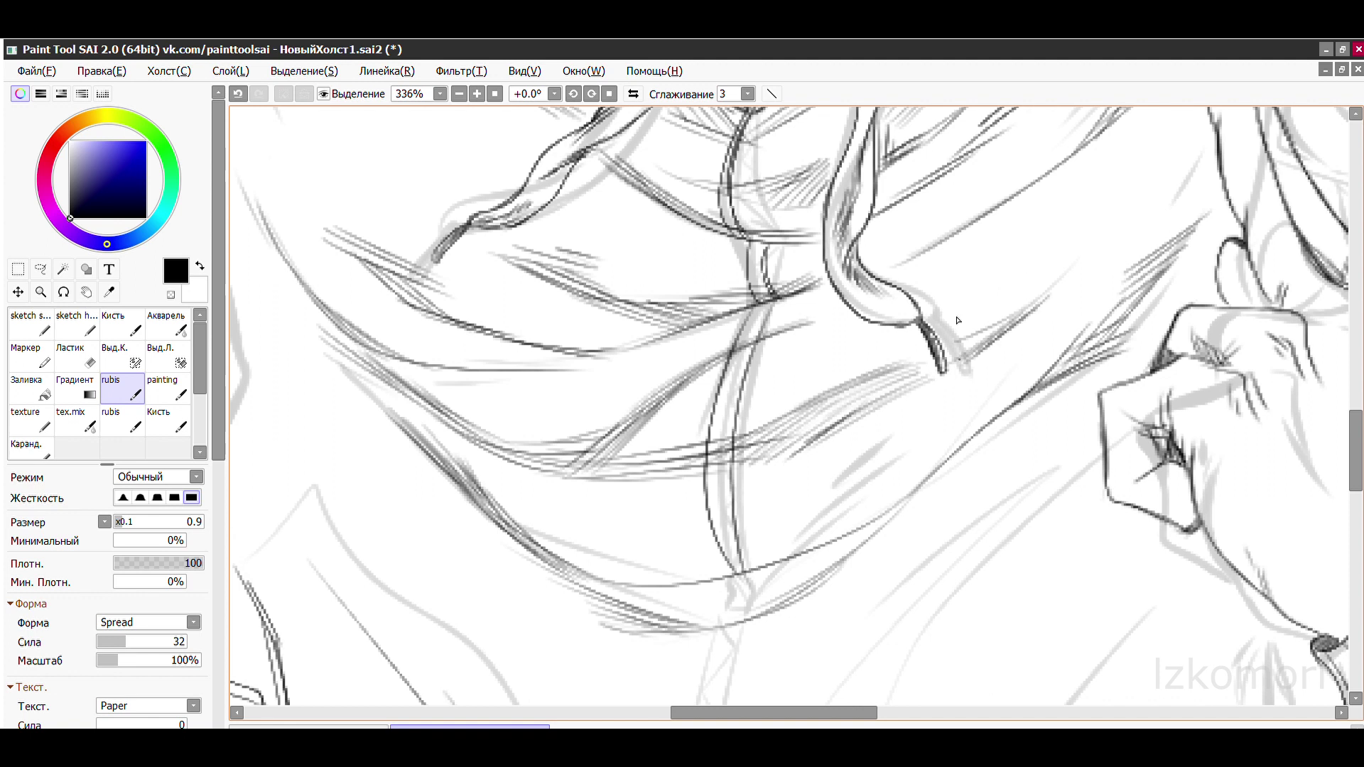
- Hatch diagonal folds on the chest between the right drawstring and the raised finger
{"action": "left_click_drag", "start_coordinate": [1126, 171], "coordinate": [888, 191]}
{"action": "scroll", "coordinate": [745, 213], "scroll_direction": "up", "scroll_amount": 1}
{"action": "left_click_drag", "start_coordinate": [731, 199], "coordinate": [705, 248]}
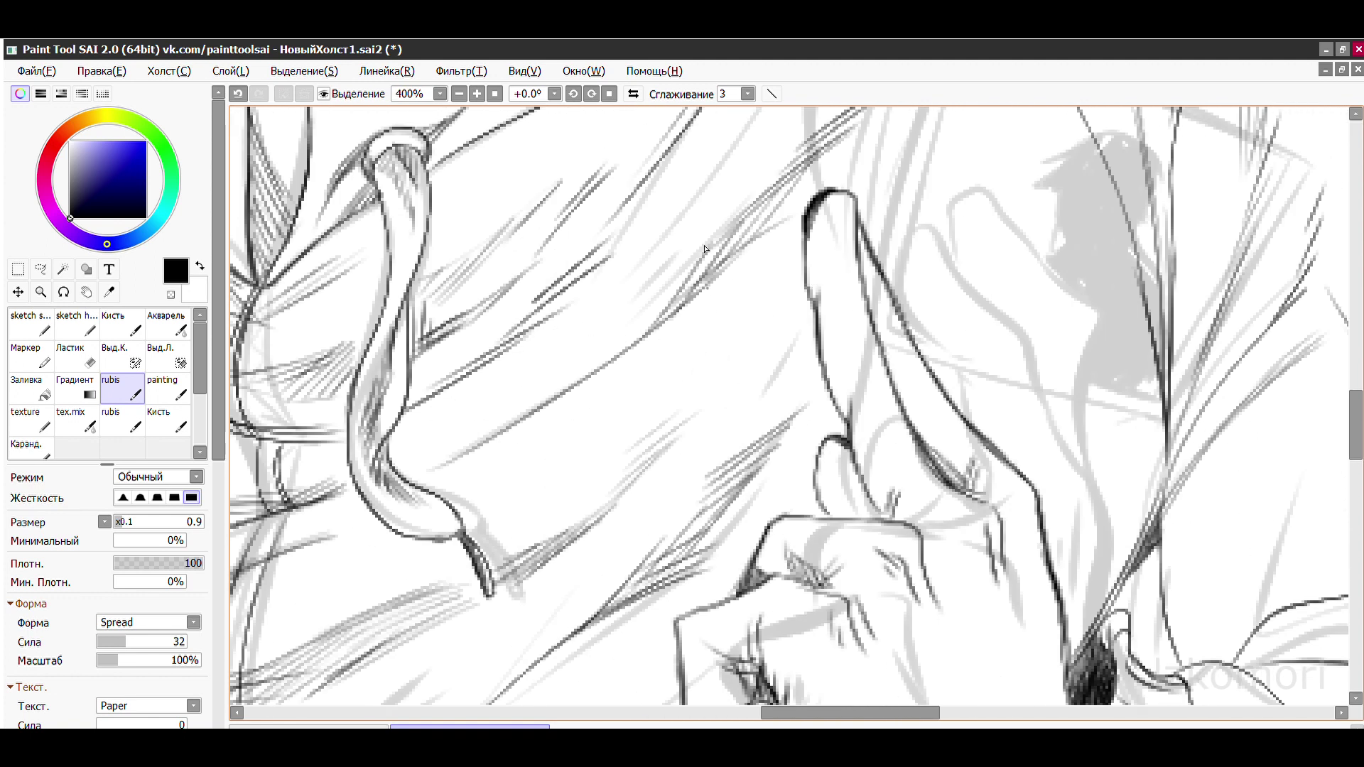
{"action": "left_click_drag", "start_coordinate": [799, 228], "coordinate": [653, 441]}
{"action": "left_click_drag", "start_coordinate": [782, 345], "coordinate": [654, 458]}
{"action": "left_click_drag", "start_coordinate": [817, 302], "coordinate": [757, 390]}
- Ink a band of diagonal folds below the lowest chest fold, from the left torso down to the zipper
{"action": "scroll", "coordinate": [806, 318], "scroll_direction": "down", "scroll_amount": 10}
{"action": "scroll", "coordinate": [486, 334], "scroll_direction": "up", "scroll_amount": 7}
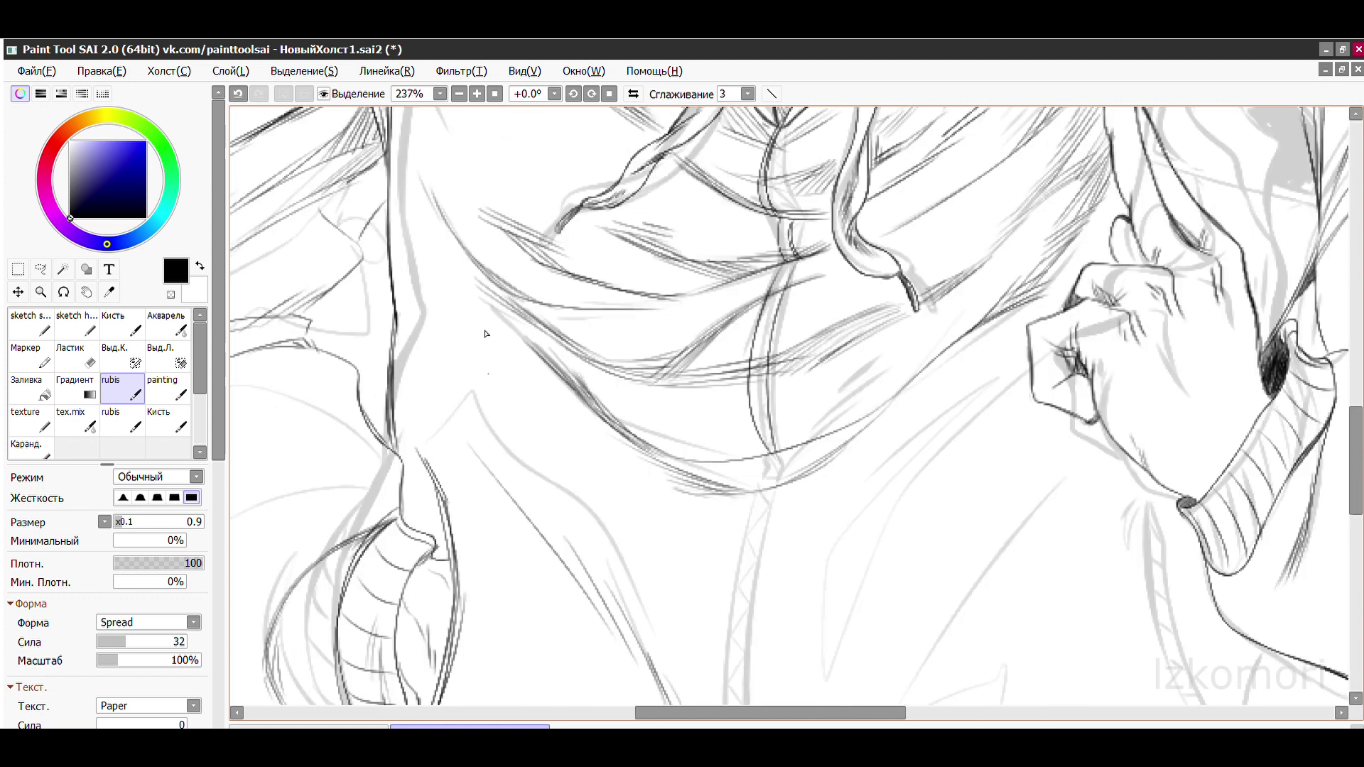
{"action": "left_click_drag", "start_coordinate": [477, 288], "coordinate": [578, 469]}
{"action": "key", "text": "ctrl+z"}
{"action": "left_click_drag", "start_coordinate": [426, 321], "coordinate": [588, 492]}
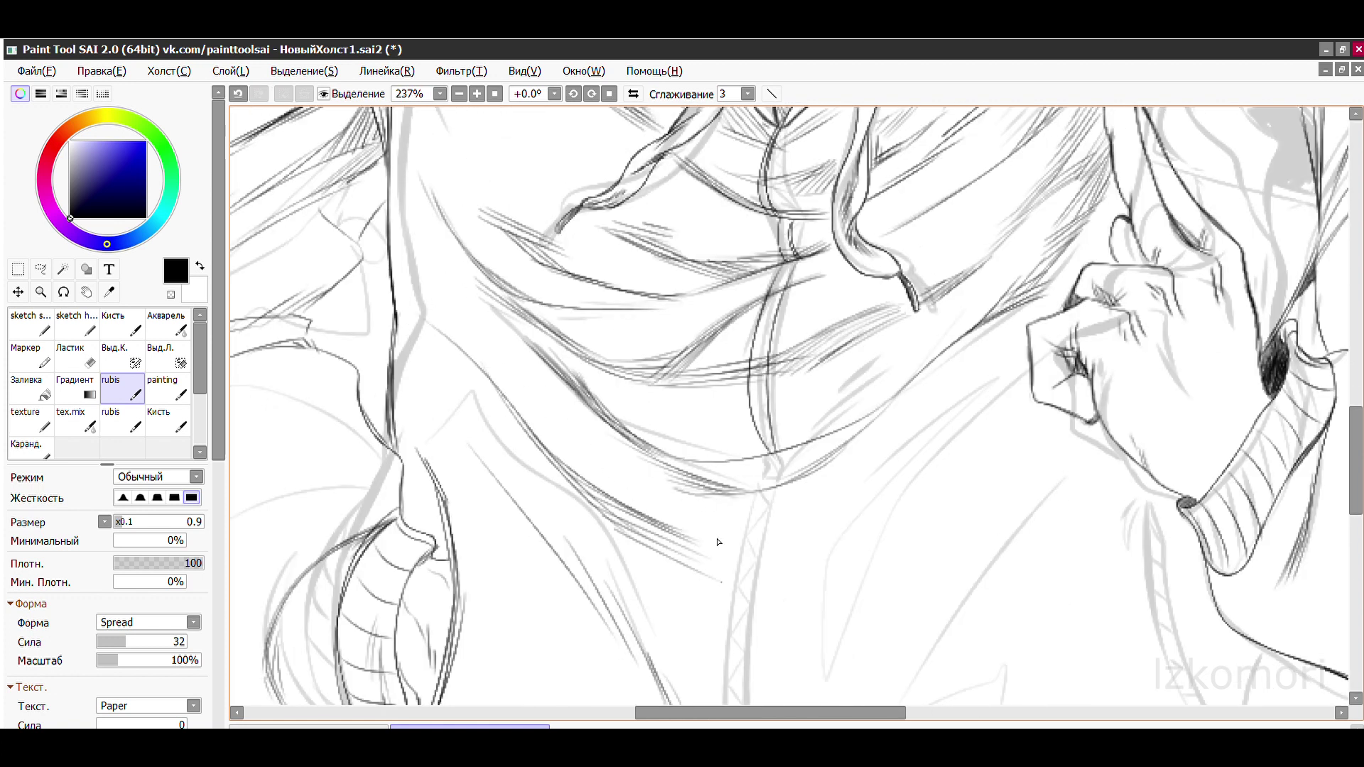
{"action": "scroll", "coordinate": [748, 554], "scroll_direction": "up", "scroll_amount": 2}
{"action": "left_click_drag", "start_coordinate": [412, 323], "coordinate": [568, 458]}
{"action": "left_click_drag", "start_coordinate": [490, 412], "coordinate": [618, 501]}
{"action": "left_click_drag", "start_coordinate": [561, 465], "coordinate": [668, 517]}
{"action": "left_click_drag", "start_coordinate": [579, 476], "coordinate": [700, 542]}
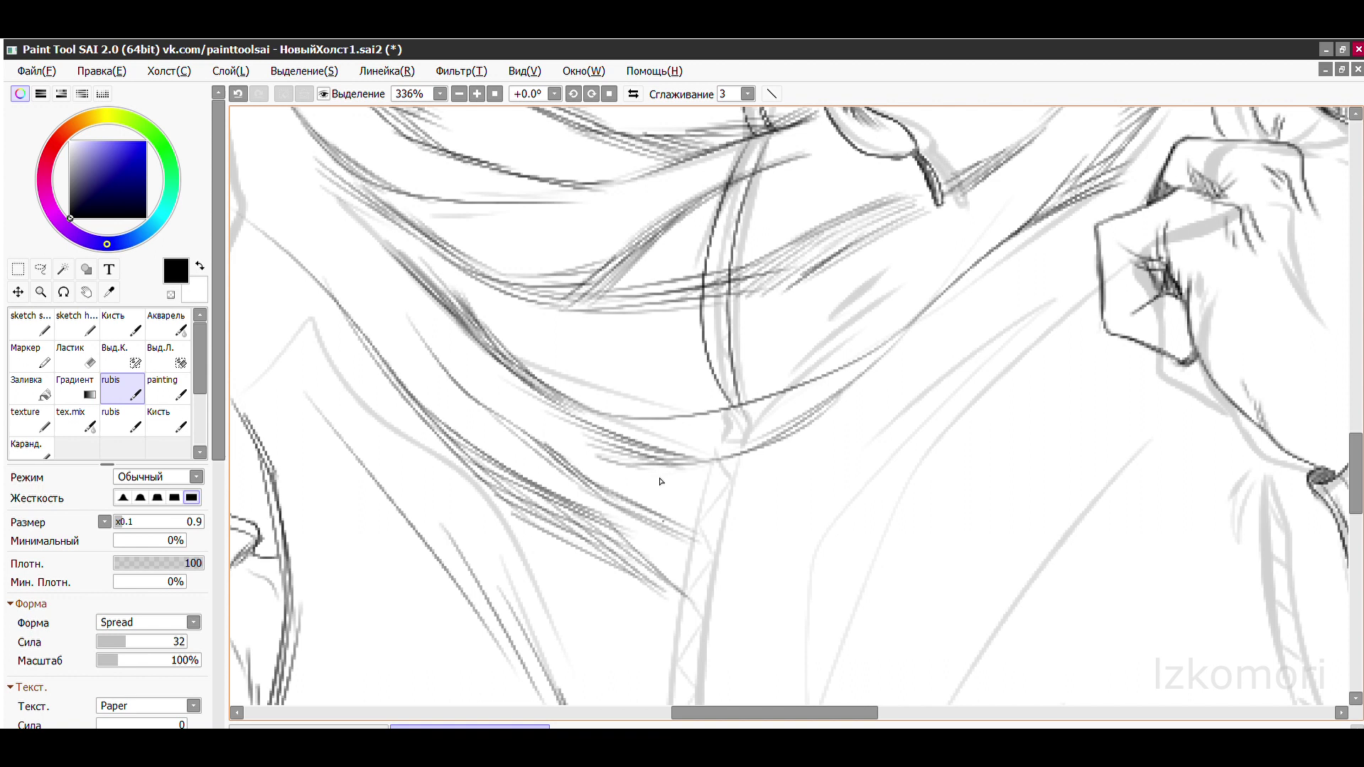
- Ink matching diagonal folds on the other side of the zipper, rising toward the clenched fingers
{"action": "left_click_drag", "start_coordinate": [1027, 307], "coordinate": [787, 494]}
{"action": "left_click_drag", "start_coordinate": [841, 450], "coordinate": [733, 524]}
{"action": "left_click_drag", "start_coordinate": [782, 481], "coordinate": [671, 501]}
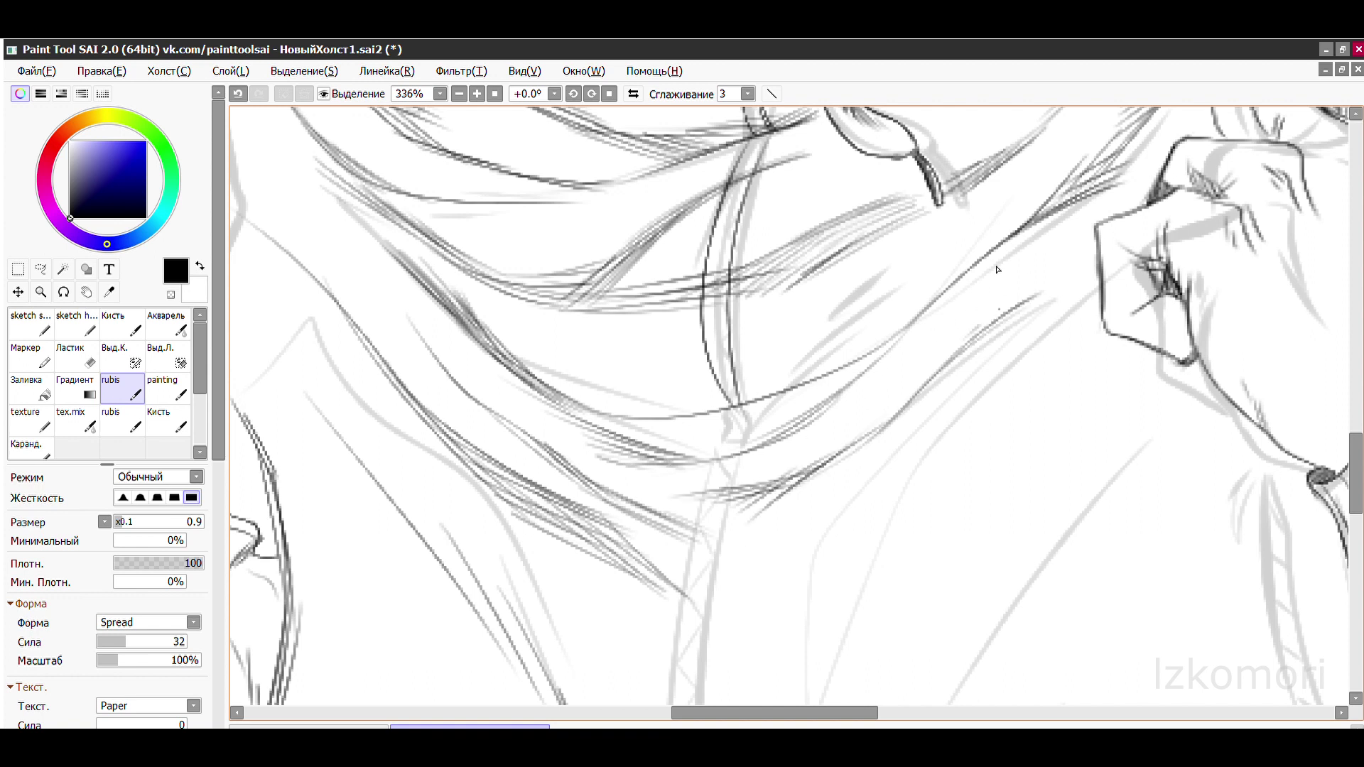
{"action": "left_click_drag", "start_coordinate": [1094, 108], "coordinate": [809, 211]}
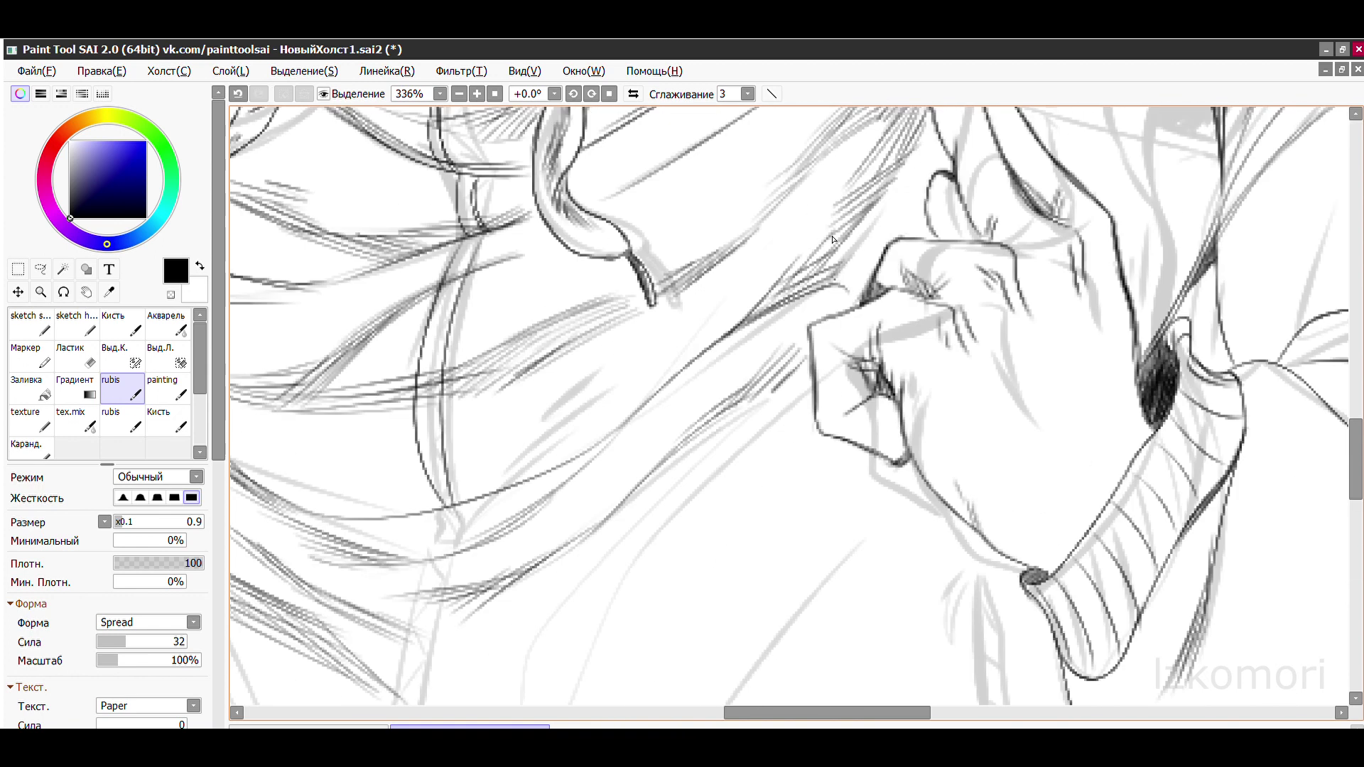
- Hatch short diagonal strokes on the chest alongside the clenched fingers and the raised finger
{"action": "scroll", "coordinate": [897, 213], "scroll_direction": "down", "scroll_amount": 4}
{"action": "scroll", "coordinate": [782, 426], "scroll_direction": "up", "scroll_amount": 6}
{"action": "left_click_drag", "start_coordinate": [795, 309], "coordinate": [731, 415]}
{"action": "left_click_drag", "start_coordinate": [809, 355], "coordinate": [778, 408]}
{"action": "left_click_drag", "start_coordinate": [828, 277], "coordinate": [778, 412]}
{"action": "left_click_drag", "start_coordinate": [796, 394], "coordinate": [731, 533]}
{"action": "scroll", "coordinate": [748, 488], "scroll_direction": "down", "scroll_amount": 6}
{"action": "scroll", "coordinate": [765, 284], "scroll_direction": "up", "scroll_amount": 2}
{"action": "scroll", "coordinate": [765, 223], "scroll_direction": "down", "scroll_amount": 2}
{"action": "scroll", "coordinate": [765, 223], "scroll_direction": "up", "scroll_amount": 4}
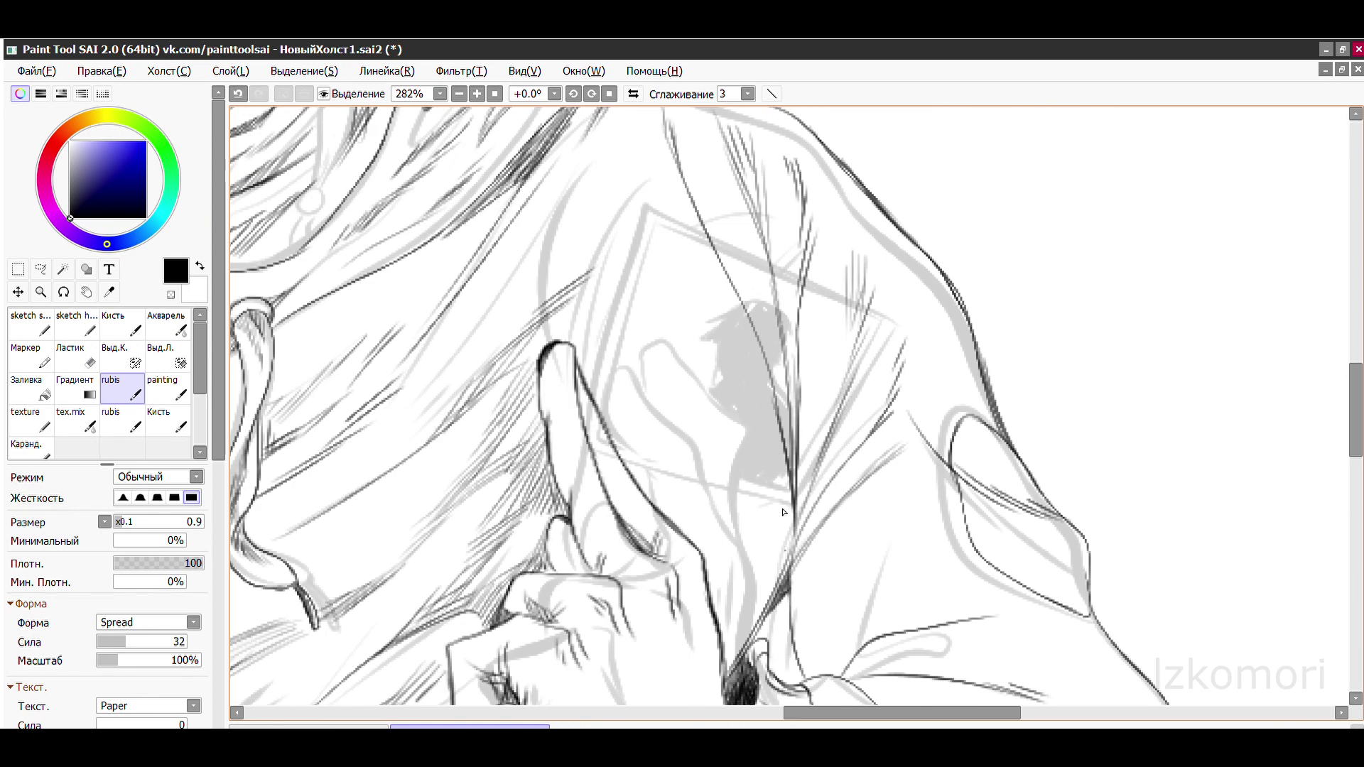
- Hatch the shadow between the armpit and the raised hand's cuff and ink chest folds converging on the armpit
{"action": "scroll", "coordinate": [729, 454], "scroll_direction": "up", "scroll_amount": 1}
{"action": "left_click_drag", "start_coordinate": [776, 469], "coordinate": [716, 600]}
{"action": "key", "text": "ctrl+z"}
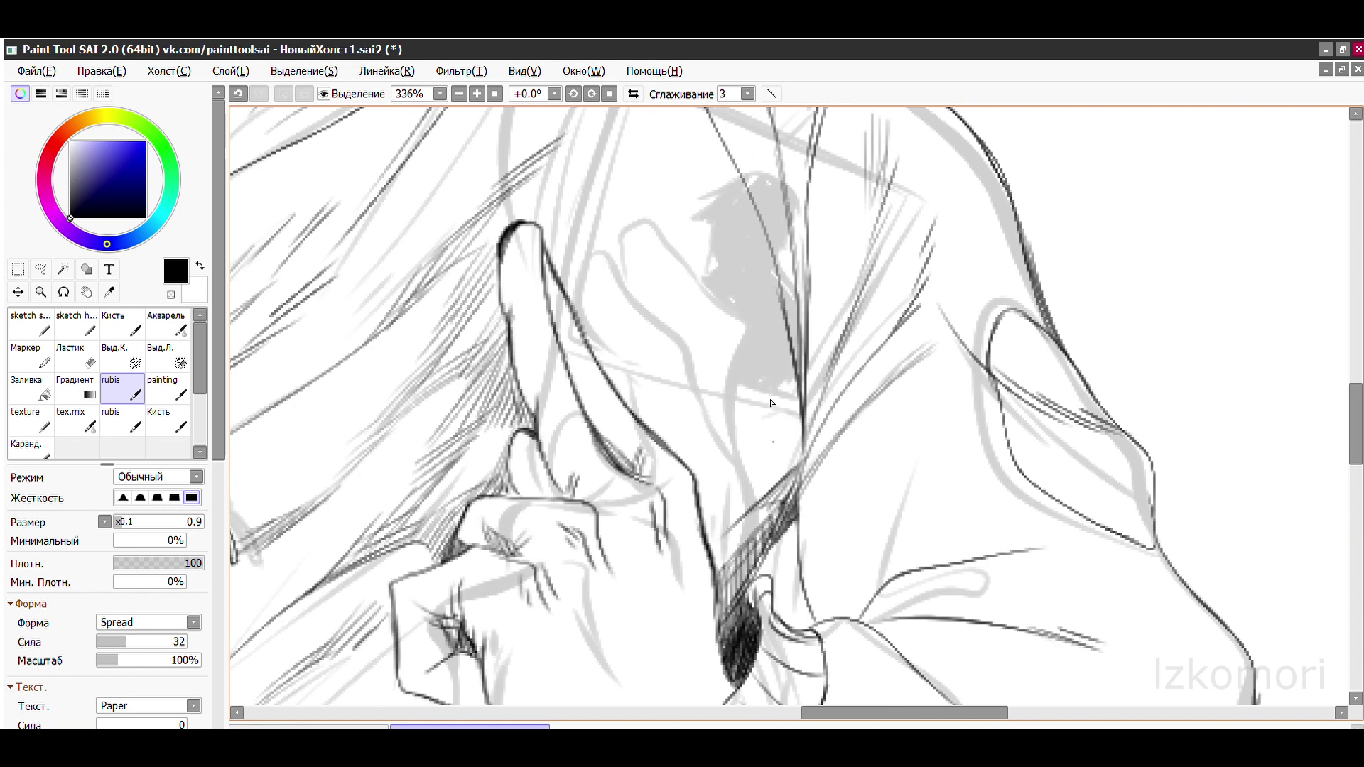
{"action": "left_click_drag", "start_coordinate": [682, 291], "coordinate": [799, 447]}
{"action": "left_click_drag", "start_coordinate": [738, 319], "coordinate": [796, 451]}
{"action": "left_click_drag", "start_coordinate": [711, 228], "coordinate": [802, 398]}
{"action": "scroll", "coordinate": [668, 381], "scroll_direction": "up", "scroll_amount": 1}
{"action": "scroll", "coordinate": [696, 339], "scroll_direction": "down", "scroll_amount": 4}
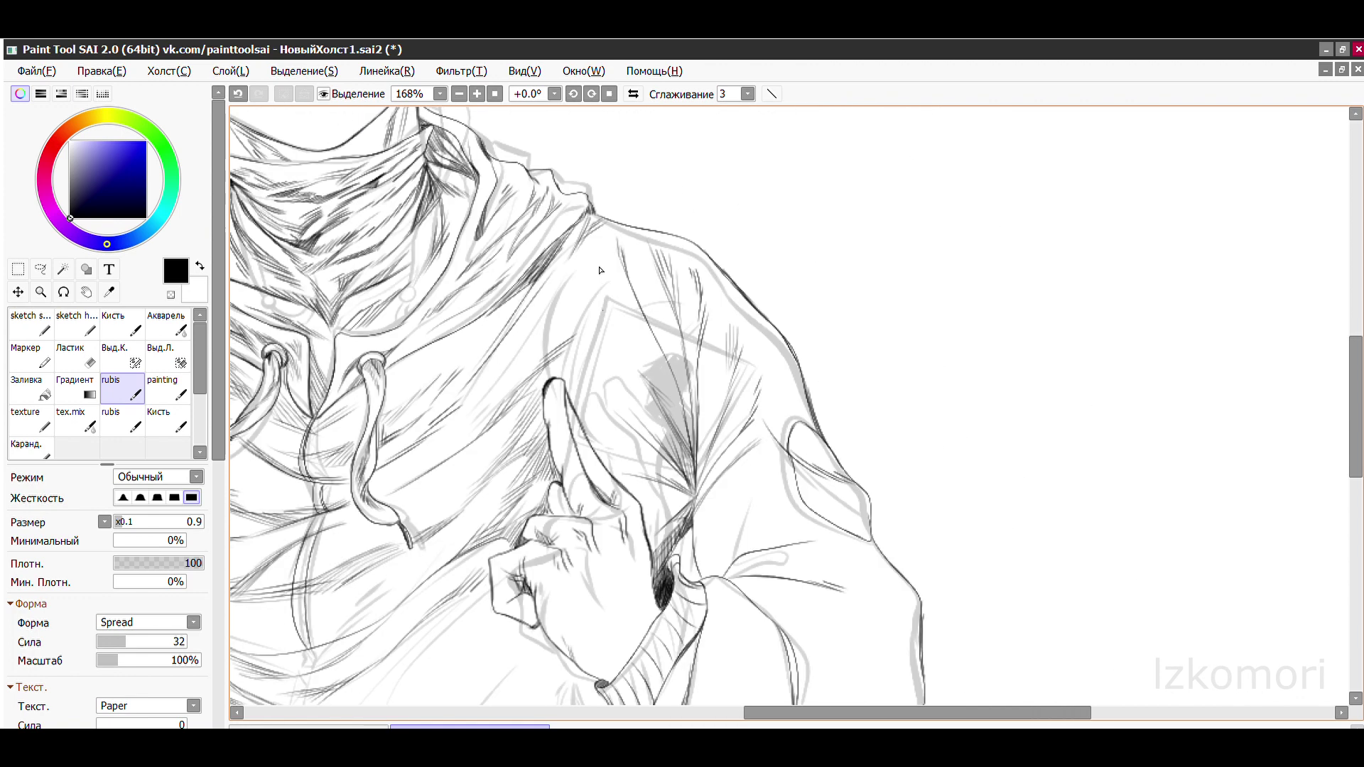
- Ink long diagonal folds from the hood's shoulder edge down toward the raised finger
{"action": "scroll", "coordinate": [695, 339], "scroll_direction": "up", "scroll_amount": 4}
{"action": "left_click_drag", "start_coordinate": [717, 195], "coordinate": [611, 366]}
{"action": "left_click_drag", "start_coordinate": [696, 256], "coordinate": [561, 447]}
{"action": "left_click_drag", "start_coordinate": [622, 273], "coordinate": [532, 469]}
{"action": "scroll", "coordinate": [711, 284], "scroll_direction": "down", "scroll_amount": 3}
{"action": "scroll", "coordinate": [711, 283], "scroll_direction": "down", "scroll_amount": 3}
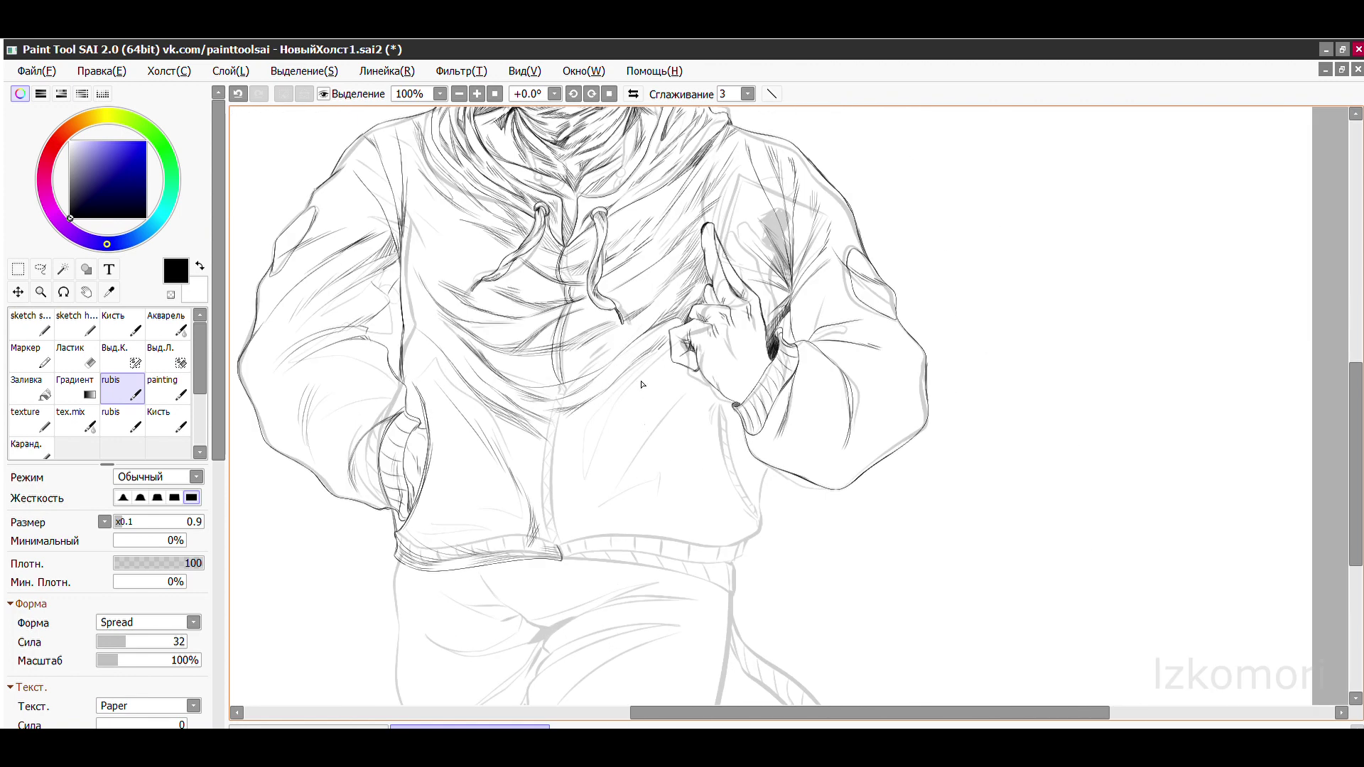
{"action": "scroll", "coordinate": [695, 301], "scroll_direction": "up", "scroll_amount": 5}
{"action": "scroll", "coordinate": [611, 296], "scroll_direction": "down", "scroll_amount": 5}
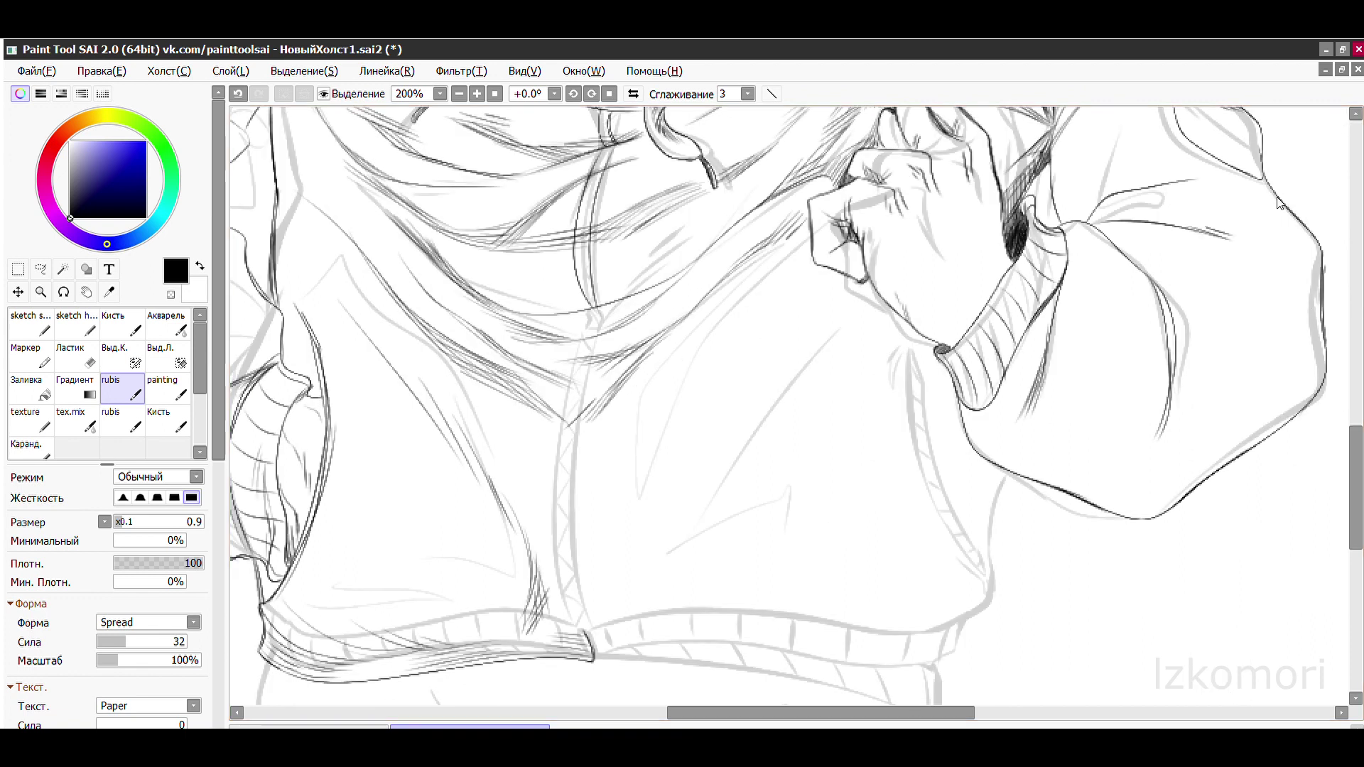
- Ink both edges of the lower zipper, winding through the chest folds down to the waistband
{"action": "scroll", "coordinate": [644, 254], "scroll_direction": "up", "scroll_amount": 1}
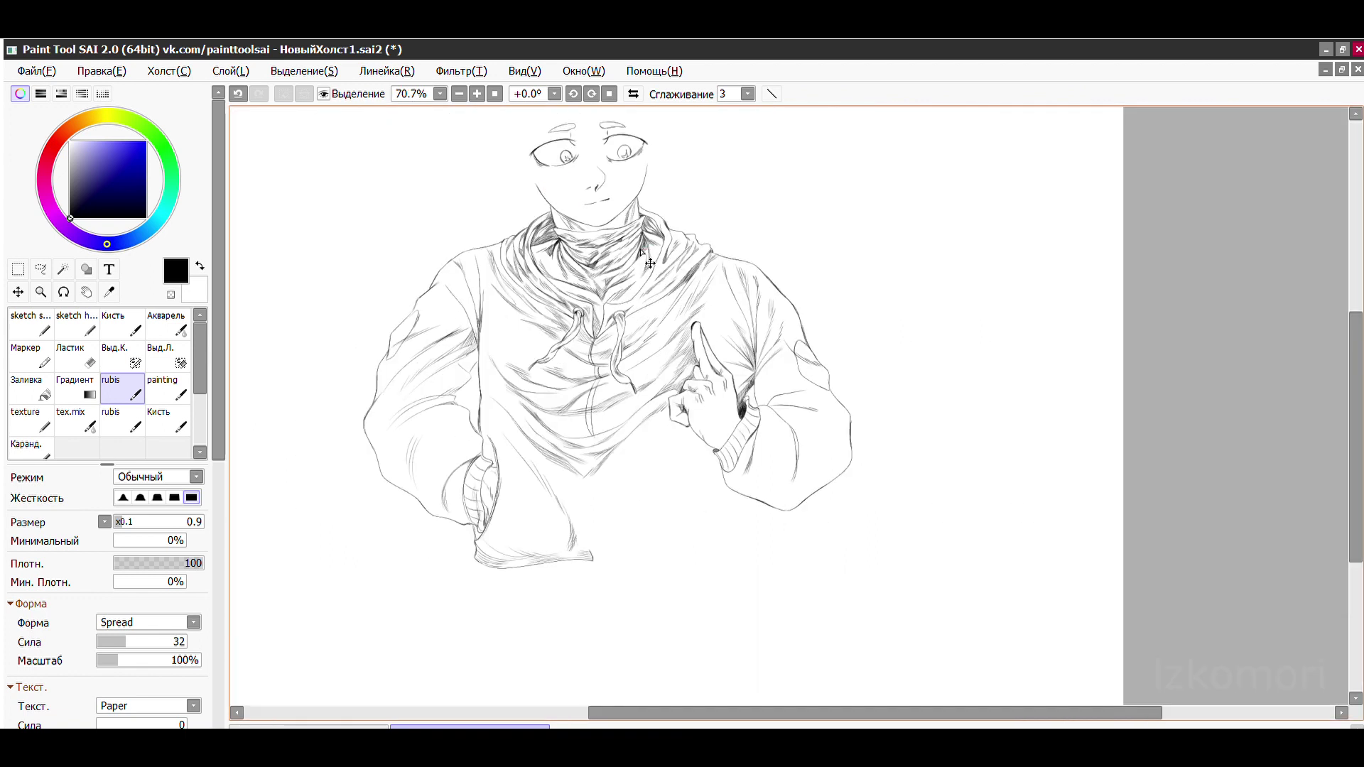
{"action": "scroll", "coordinate": [695, 436], "scroll_direction": "up", "scroll_amount": 3}
{"action": "scroll", "coordinate": [694, 435], "scroll_direction": "down", "scroll_amount": 1}
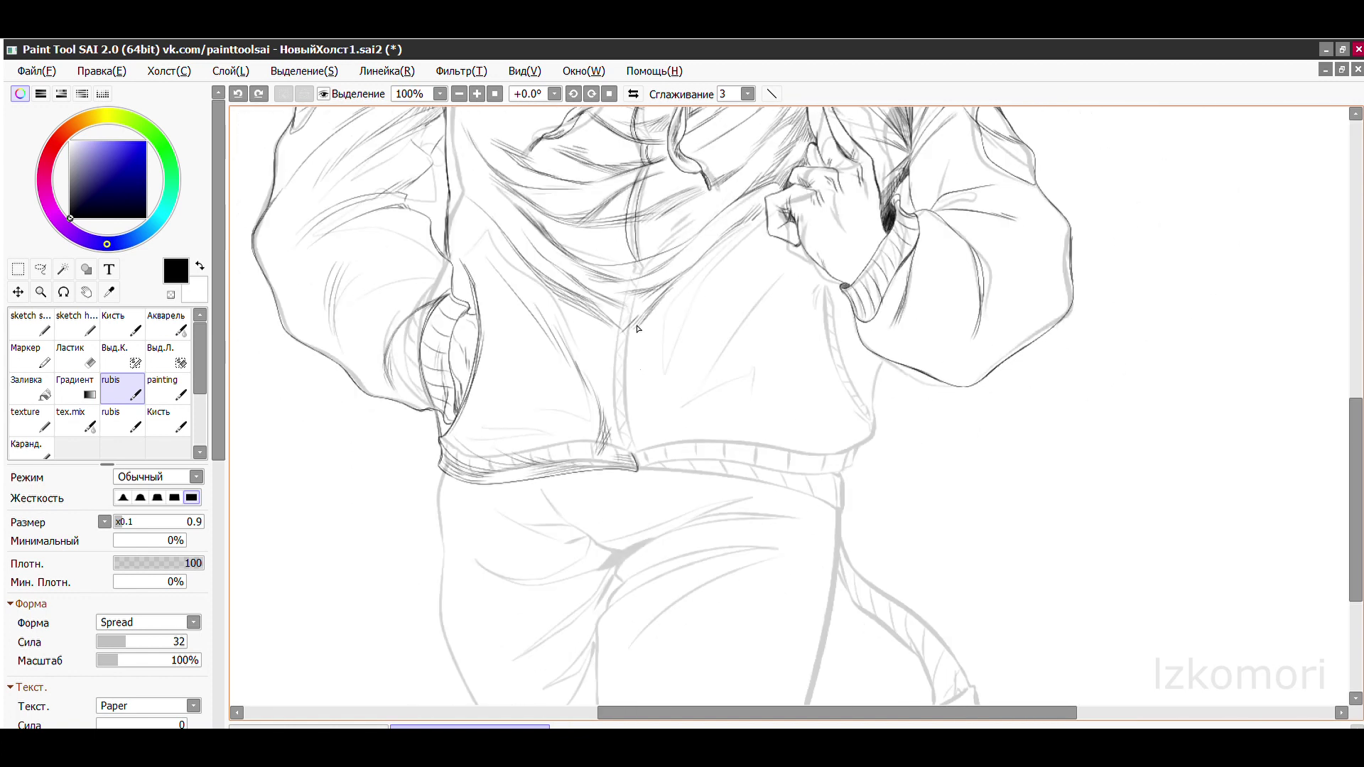
{"action": "scroll", "coordinate": [628, 272], "scroll_direction": "up", "scroll_amount": 4}
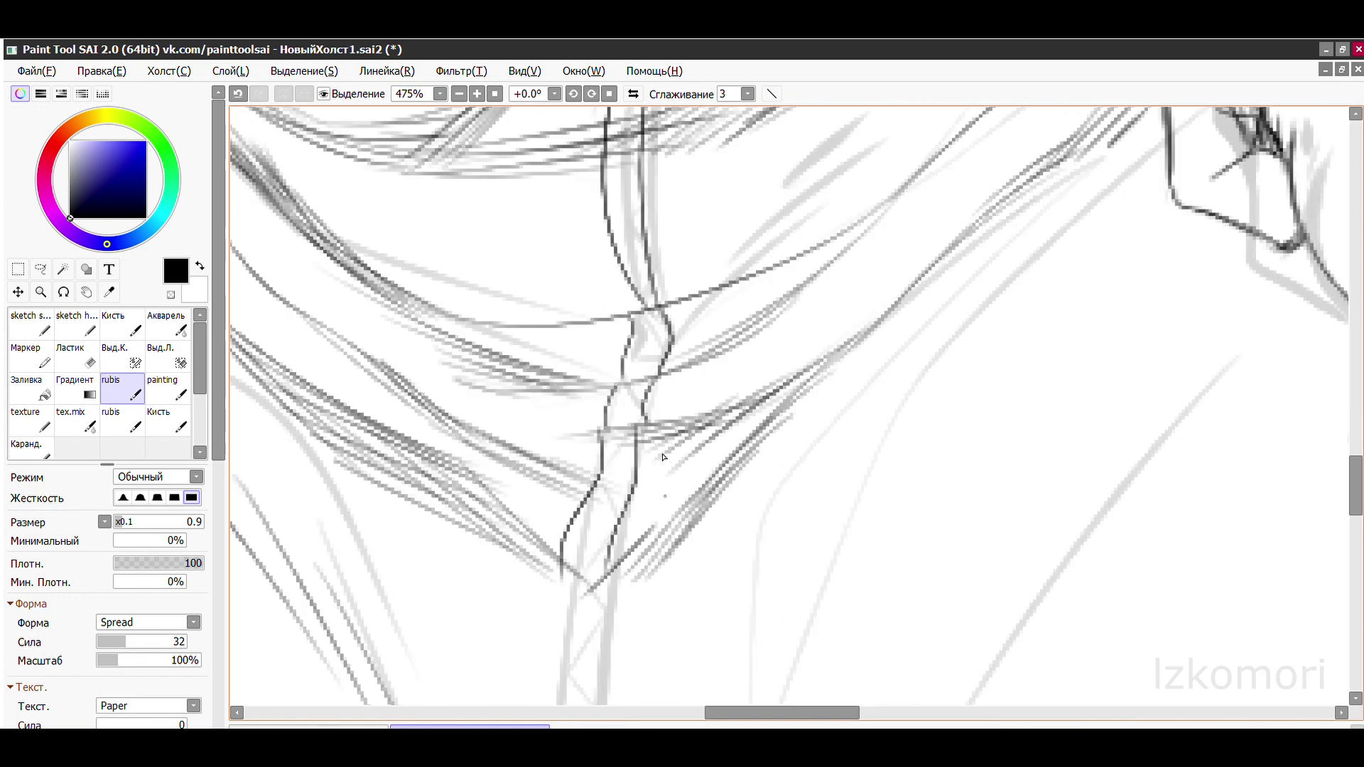
{"action": "scroll", "coordinate": [662, 457], "scroll_direction": "down", "scroll_amount": 3}
{"action": "key", "text": "ctrl+z"}
{"action": "left_click_drag", "start_coordinate": [584, 297], "coordinate": [580, 475]}
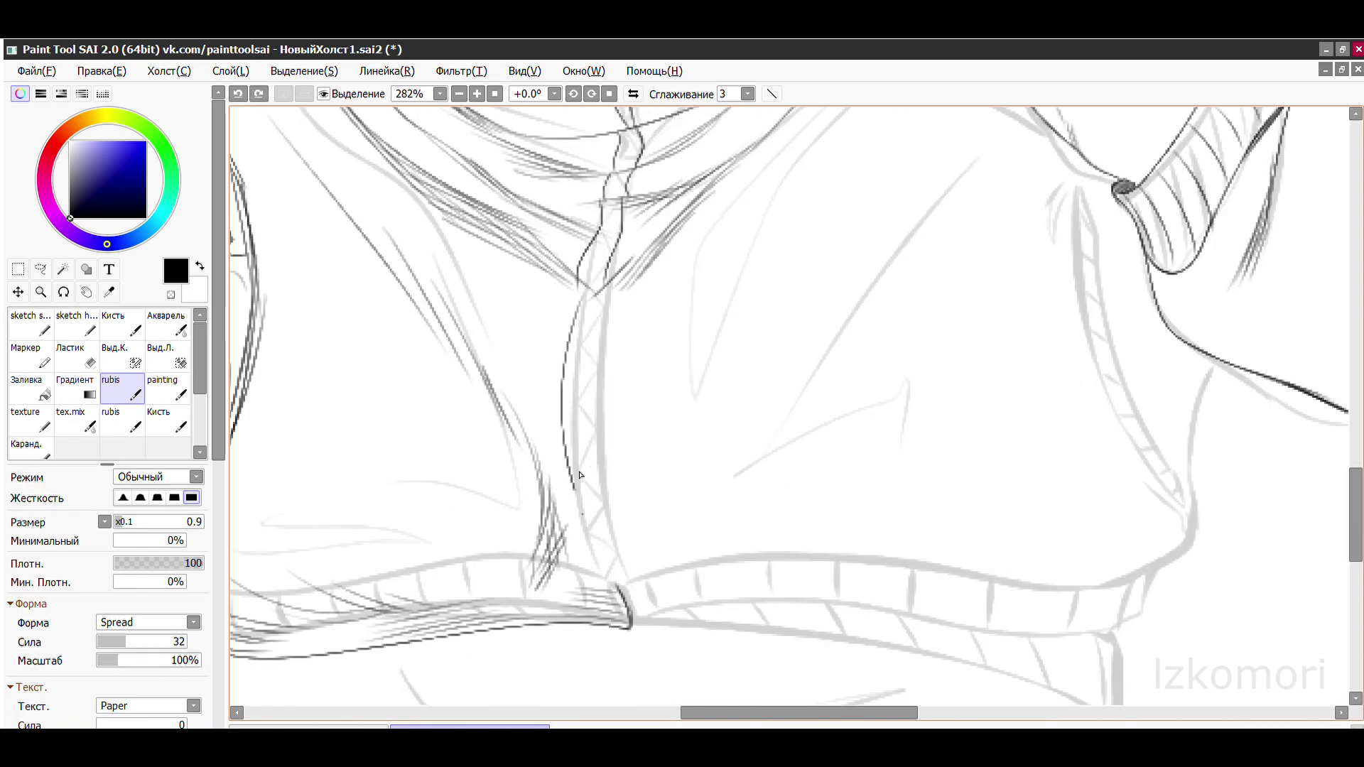
{"action": "scroll", "coordinate": [601, 285], "scroll_direction": "up", "scroll_amount": 3}
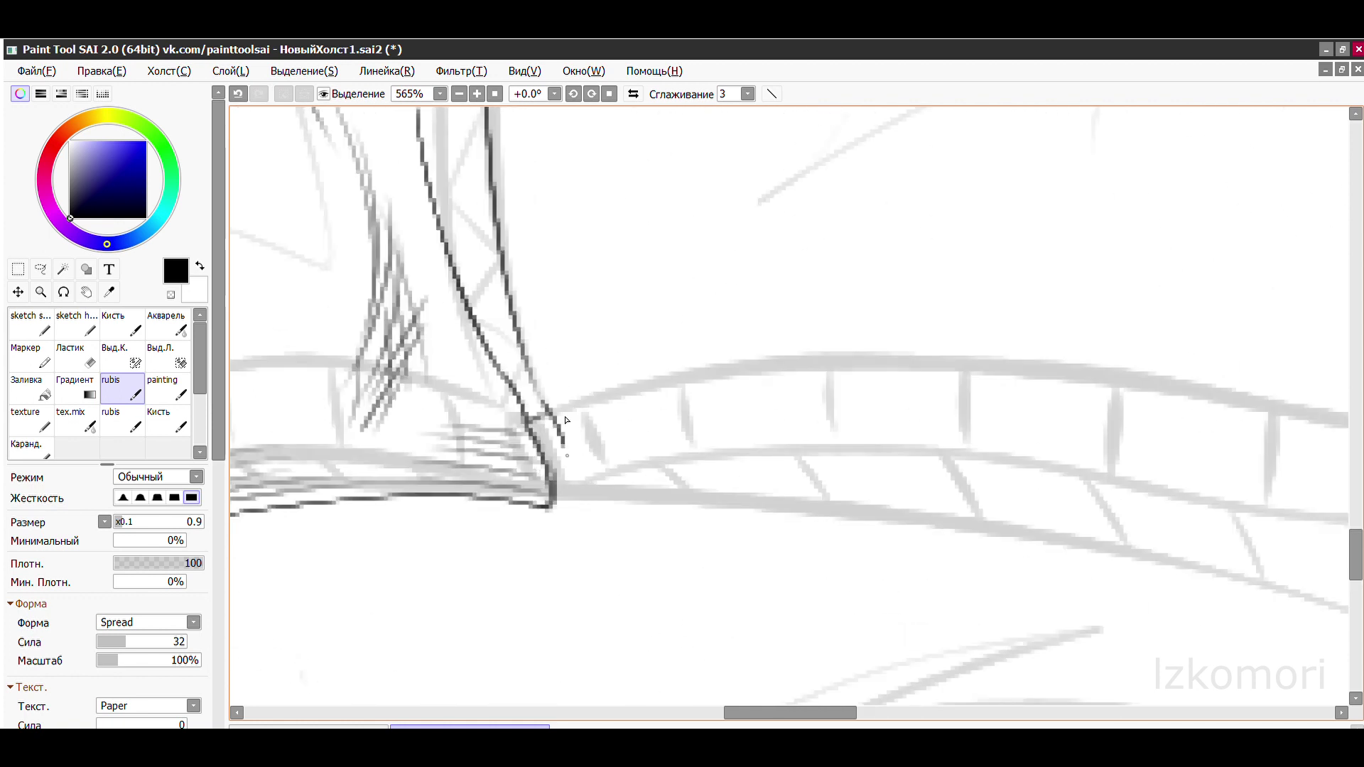
- Ink the right half of the hoodie's waistband, with its rounded corner at the zipper, wavy lower edge and outer end
{"action": "scroll", "coordinate": [581, 362], "scroll_direction": "up", "scroll_amount": 2}
{"action": "left_click_drag", "start_coordinate": [568, 412], "coordinate": [724, 333]}
{"action": "left_click_drag", "start_coordinate": [632, 554], "coordinate": [810, 469]}
{"action": "scroll", "coordinate": [710, 426], "scroll_direction": "down", "scroll_amount": 3}
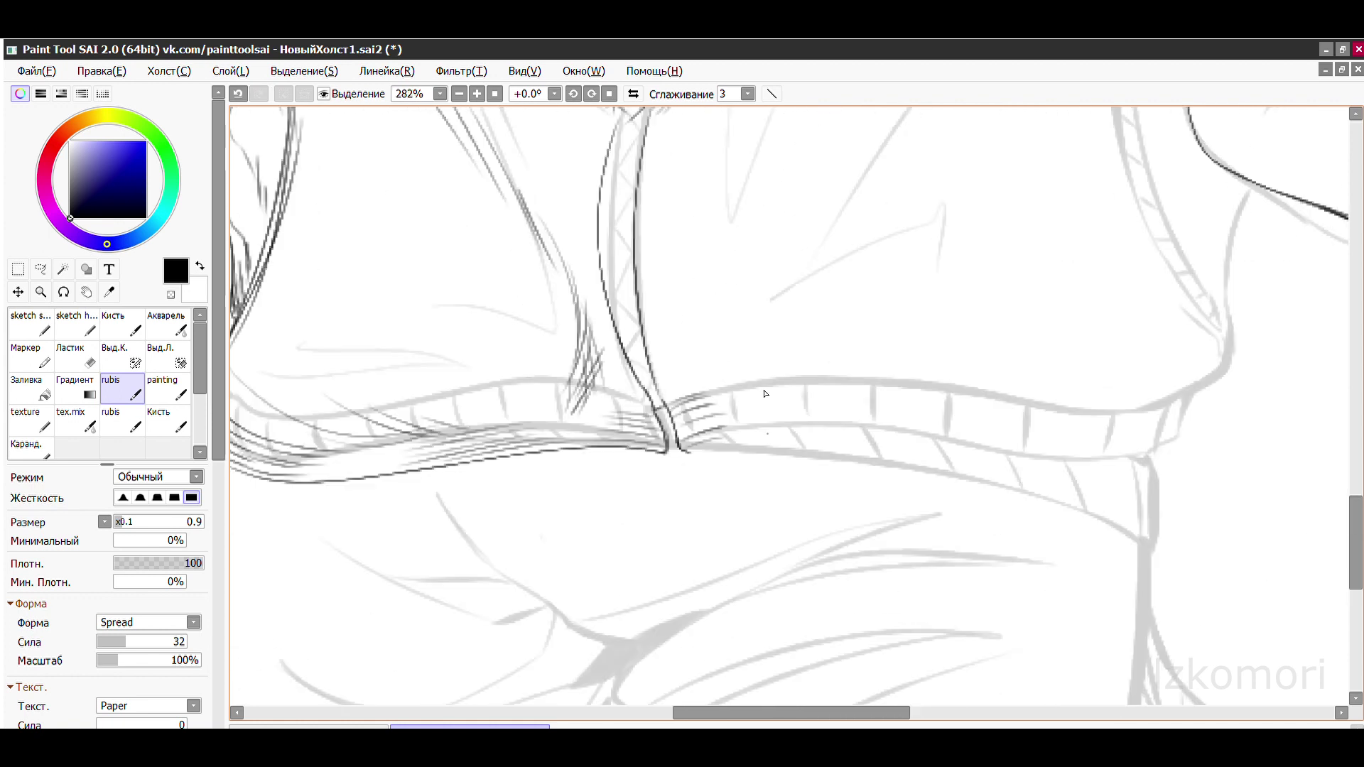
{"action": "scroll", "coordinate": [505, 386], "scroll_direction": "up", "scroll_amount": 3}
{"action": "left_click_drag", "start_coordinate": [398, 461], "coordinate": [490, 432]}
{"action": "left_click_drag", "start_coordinate": [505, 386], "coordinate": [917, 398]}
{"action": "left_click_drag", "start_coordinate": [419, 398], "coordinate": [906, 337]}
{"action": "scroll", "coordinate": [533, 326], "scroll_direction": "down", "scroll_amount": 1}
{"action": "mouse_move", "coordinate": [244, 294]}
{"action": "left_mouse_down"}
{"action": "mouse_move", "coordinate": [547, 381]}
{"action": "mouse_move", "coordinate": [807, 234]}
{"action": "left_mouse_up"}
{"action": "scroll", "coordinate": [881, 142], "scroll_direction": "down", "scroll_amount": 2}
{"action": "left_click_drag", "start_coordinate": [884, 291], "coordinate": [916, 384]}
- Ink the hoodie's right side edge up to the sleeve and the curved right pocket opening with dark hatching
{"action": "scroll", "coordinate": [817, 213], "scroll_direction": "down", "scroll_amount": 2}
{"action": "left_click_drag", "start_coordinate": [703, 582], "coordinate": [710, 539]}
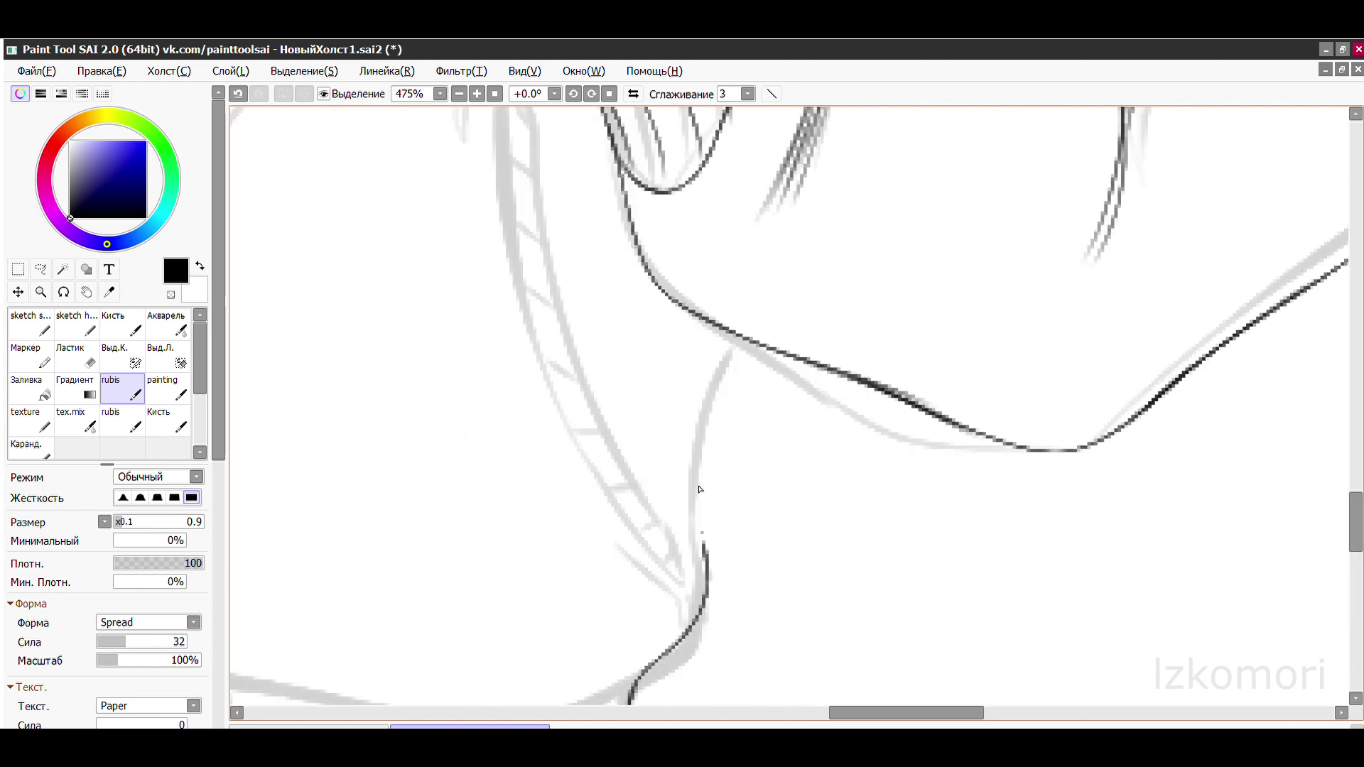
{"action": "left_click_drag", "start_coordinate": [731, 334], "coordinate": [700, 540]}
{"action": "scroll", "coordinate": [743, 336], "scroll_direction": "down", "scroll_amount": 2}
{"action": "scroll", "coordinate": [742, 336], "scroll_direction": "down", "scroll_amount": 2}
{"action": "scroll", "coordinate": [625, 235], "scroll_direction": "up", "scroll_amount": 3}
{"action": "left_click_drag", "start_coordinate": [781, 508], "coordinate": [665, 230]}
{"action": "left_click_drag", "start_coordinate": [684, 334], "coordinate": [765, 491]}
{"action": "scroll", "coordinate": [782, 445], "scroll_direction": "down", "scroll_amount": 2}
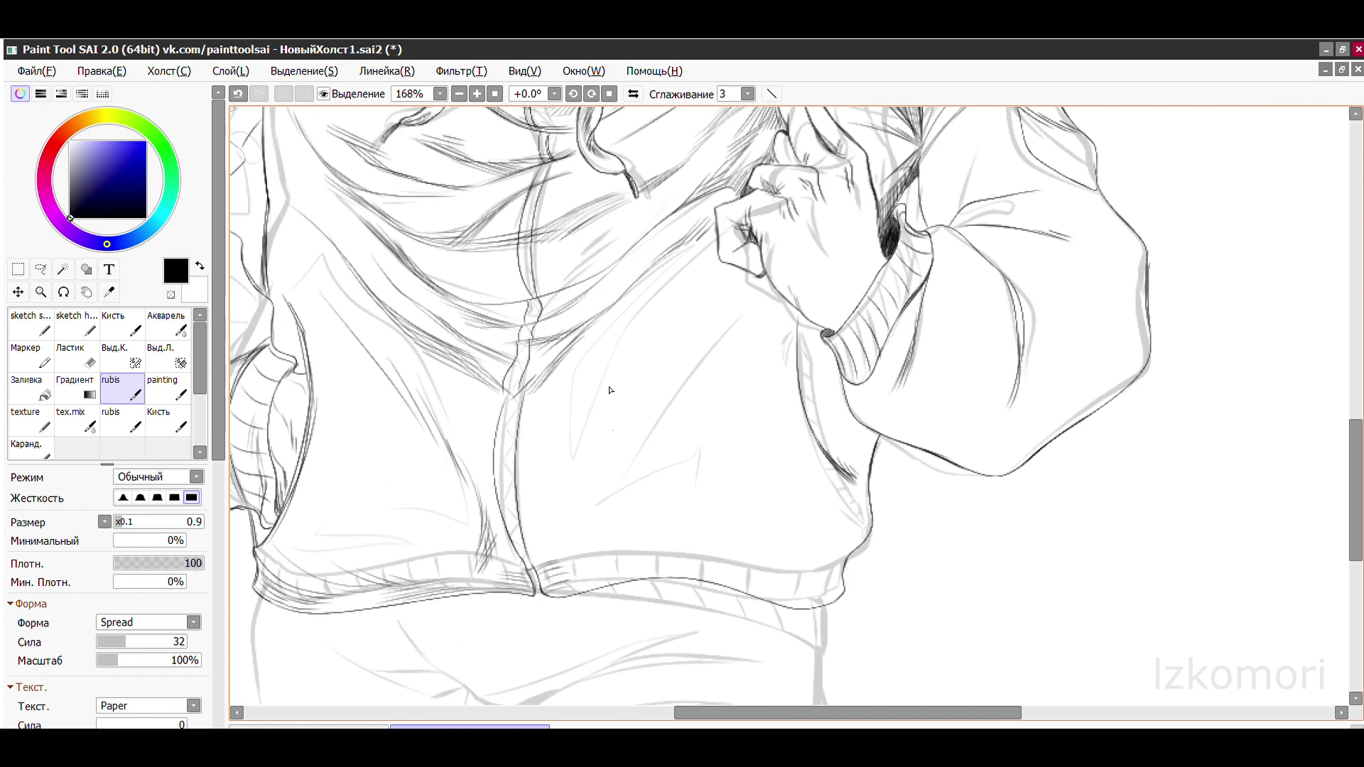
- Ink long curved folds sweeping from below the fist down the right side of the lower torso
{"action": "scroll", "coordinate": [718, 305], "scroll_direction": "down", "scroll_amount": 2}
{"action": "scroll", "coordinate": [723, 265], "scroll_direction": "up", "scroll_amount": 4}
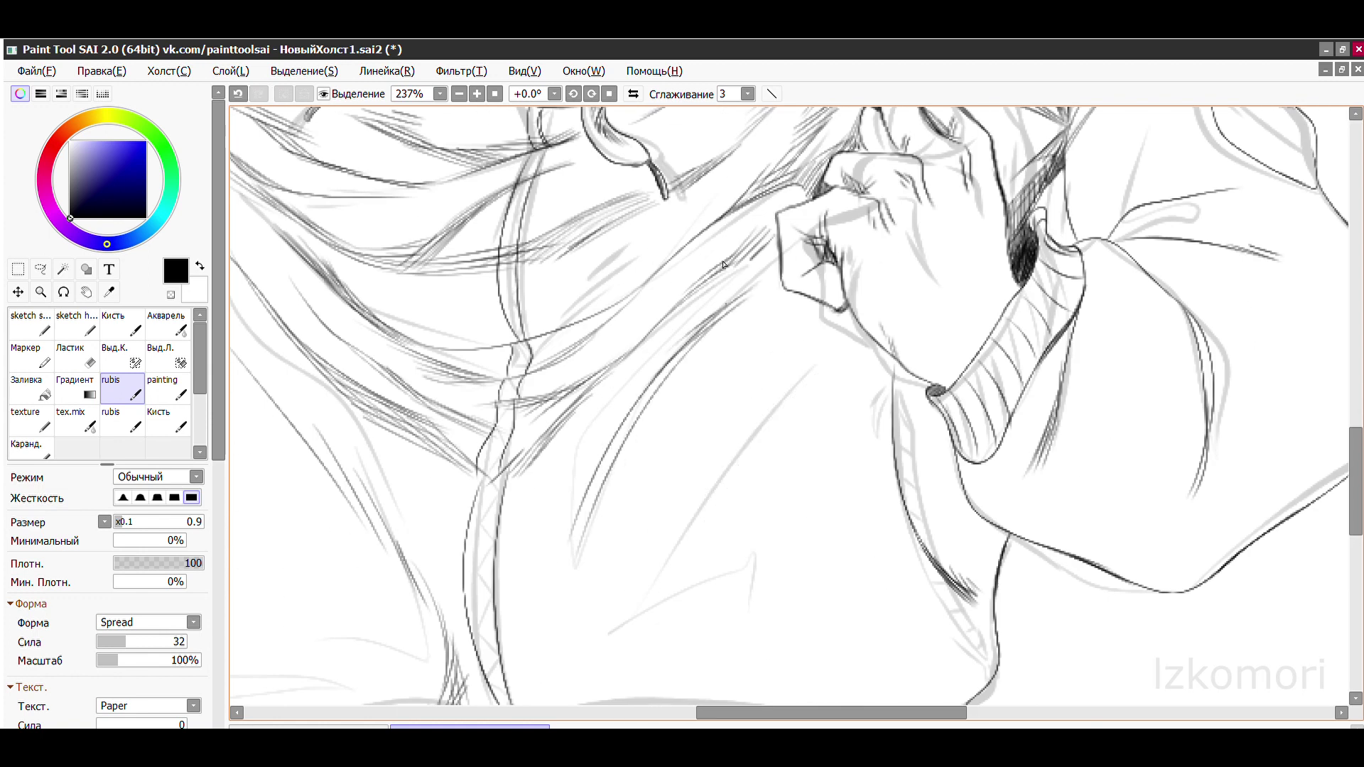
{"action": "left_click_drag", "start_coordinate": [817, 360], "coordinate": [634, 599]}
{"action": "mouse_move", "coordinate": [835, 325]}
{"action": "left_mouse_down"}
{"action": "mouse_move", "coordinate": [773, 407]}
{"action": "mouse_move", "coordinate": [558, 545]}
{"action": "left_mouse_up"}
- Ink and hatch a curved fold across the zipper just below the lowest band of chest folds
{"action": "scroll", "coordinate": [588, 440], "scroll_direction": "up", "scroll_amount": 2}
{"action": "mouse_move", "coordinate": [515, 480]}
{"action": "left_mouse_down"}
{"action": "mouse_move", "coordinate": [618, 532]}
{"action": "mouse_move", "coordinate": [636, 522]}
{"action": "left_mouse_up"}
{"action": "left_click_drag", "start_coordinate": [505, 428], "coordinate": [676, 494]}
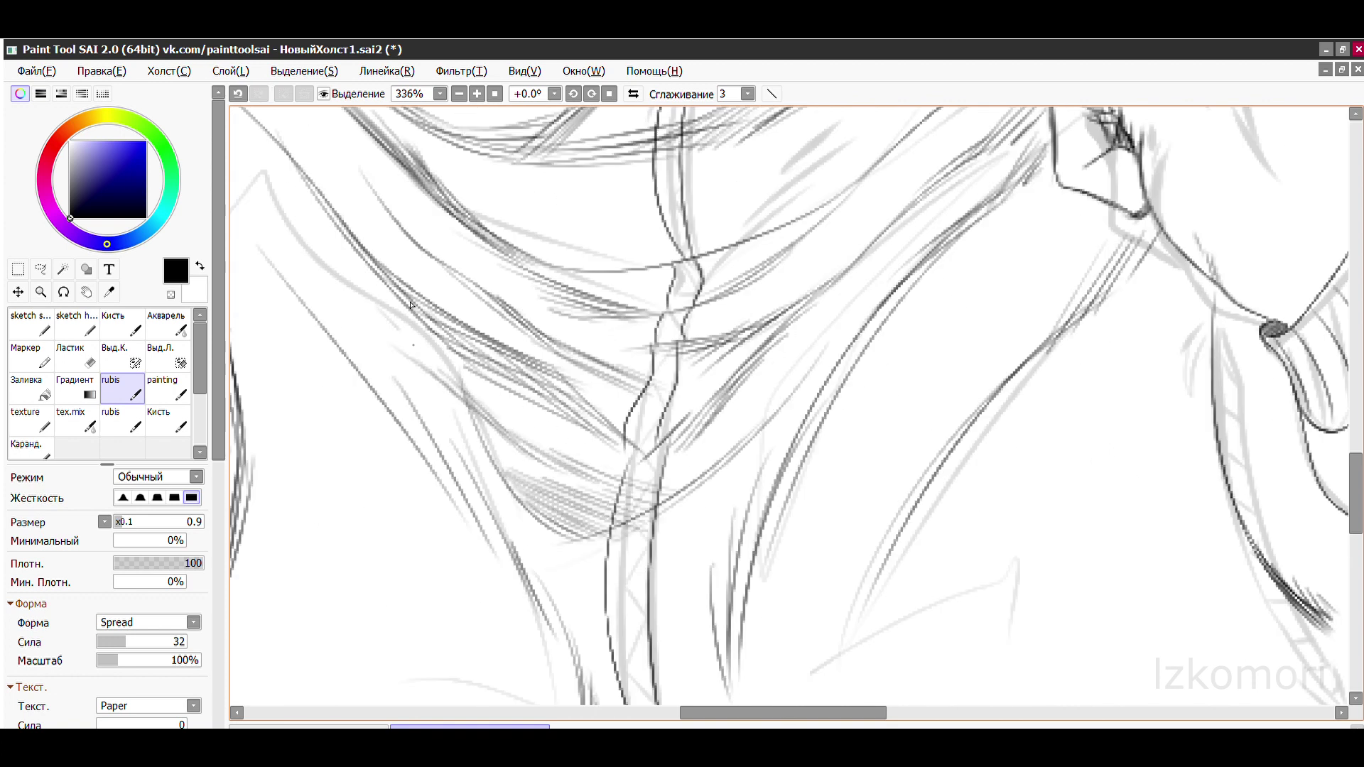
- Add a thin band of curved strokes between the middle and lower chest folds, crossing the zipper
{"action": "scroll", "coordinate": [398, 298], "scroll_direction": "down", "scroll_amount": 2}
{"action": "scroll", "coordinate": [440, 256], "scroll_direction": "up", "scroll_amount": 3}
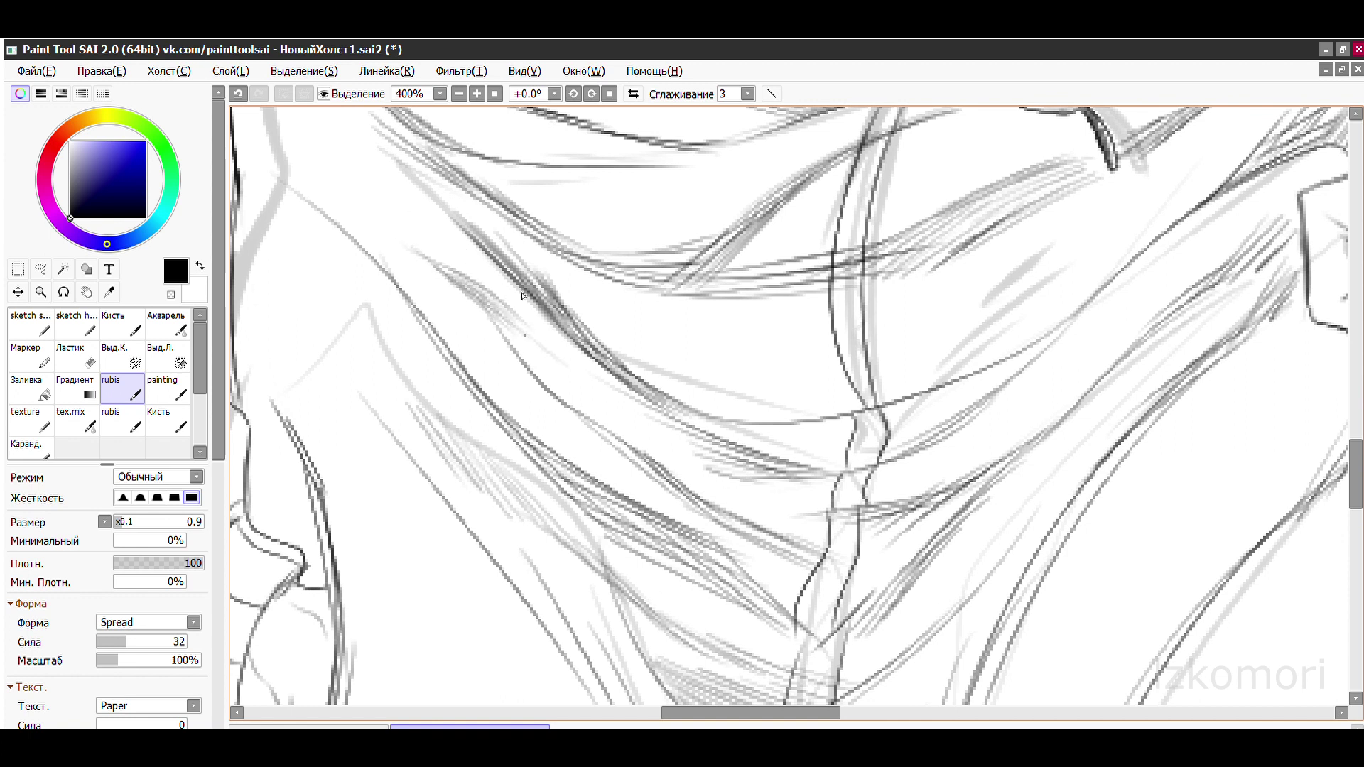
{"action": "scroll", "coordinate": [522, 295], "scroll_direction": "down", "scroll_amount": 3}
{"action": "scroll", "coordinate": [726, 267], "scroll_direction": "up", "scroll_amount": 3}
{"action": "mouse_move", "coordinate": [548, 374]}
{"action": "left_mouse_down"}
{"action": "mouse_move", "coordinate": [722, 363]}
{"action": "mouse_move", "coordinate": [477, 400]}
{"action": "left_mouse_up"}
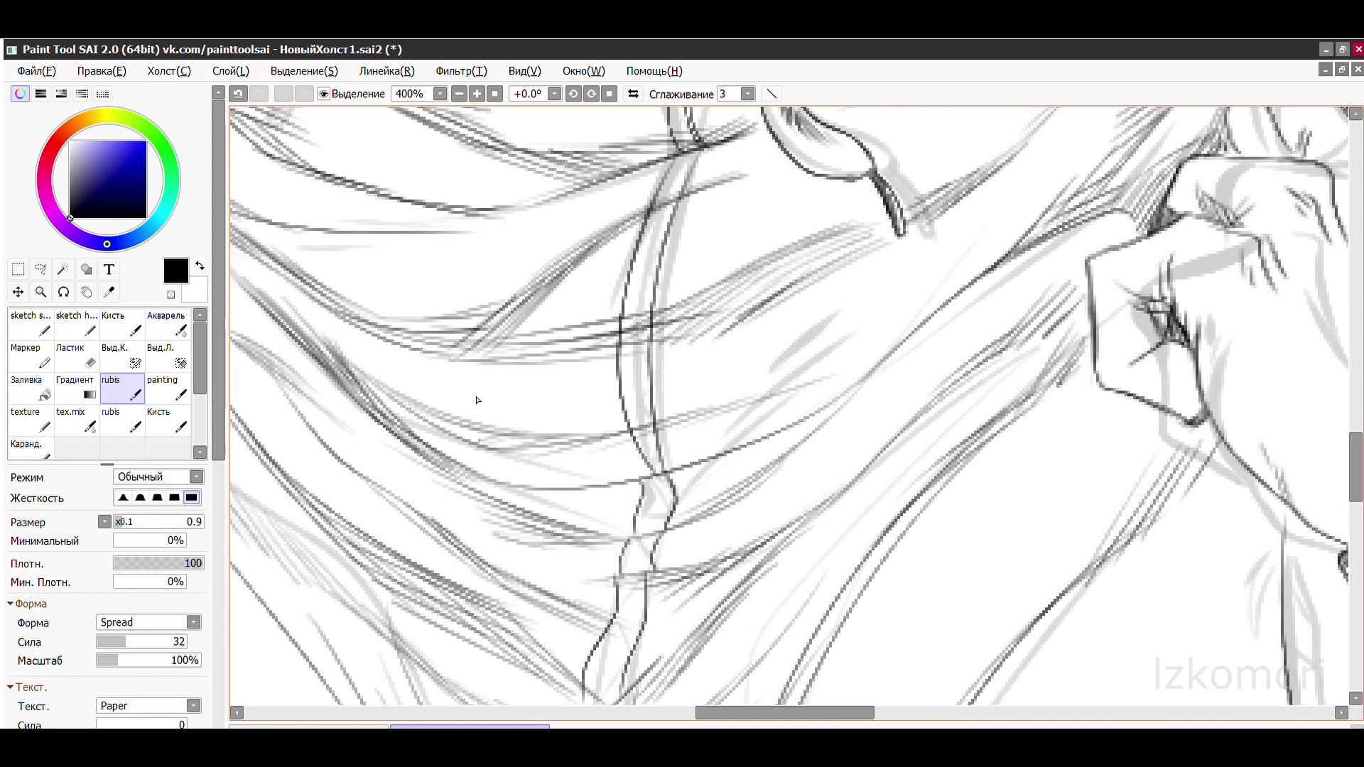
- Hatch clusters of lengthwise crease strokes along the right half of the hoodie's waistband
{"action": "scroll", "coordinate": [994, 255], "scroll_direction": "down", "scroll_amount": 7}
{"action": "scroll", "coordinate": [998, 242], "scroll_direction": "up", "scroll_amount": 6}
{"action": "scroll", "coordinate": [954, 358], "scroll_direction": "up", "scroll_amount": 4}
{"action": "left_click_drag", "start_coordinate": [993, 387], "coordinate": [839, 410]}
{"action": "left_click_drag", "start_coordinate": [966, 355], "coordinate": [851, 374]}
{"action": "left_click_drag", "start_coordinate": [994, 315], "coordinate": [932, 348]}
{"action": "left_click_drag", "start_coordinate": [669, 348], "coordinate": [498, 401]}
{"action": "left_click_drag", "start_coordinate": [658, 297], "coordinate": [546, 347]}
{"action": "scroll", "coordinate": [731, 258], "scroll_direction": "down", "scroll_amount": 2}
{"action": "left_click_drag", "start_coordinate": [761, 439], "coordinate": [450, 501]}
{"action": "left_click_drag", "start_coordinate": [782, 381], "coordinate": [458, 430]}
{"action": "left_click_drag", "start_coordinate": [716, 336], "coordinate": [467, 361]}
{"action": "scroll", "coordinate": [617, 243], "scroll_direction": "down", "scroll_amount": 2}
- Ink the left trouser leg's outer contour from the waistband to the canvas's lower edge, doubling the line
{"action": "scroll", "coordinate": [616, 243], "scroll_direction": "up", "scroll_amount": 5}
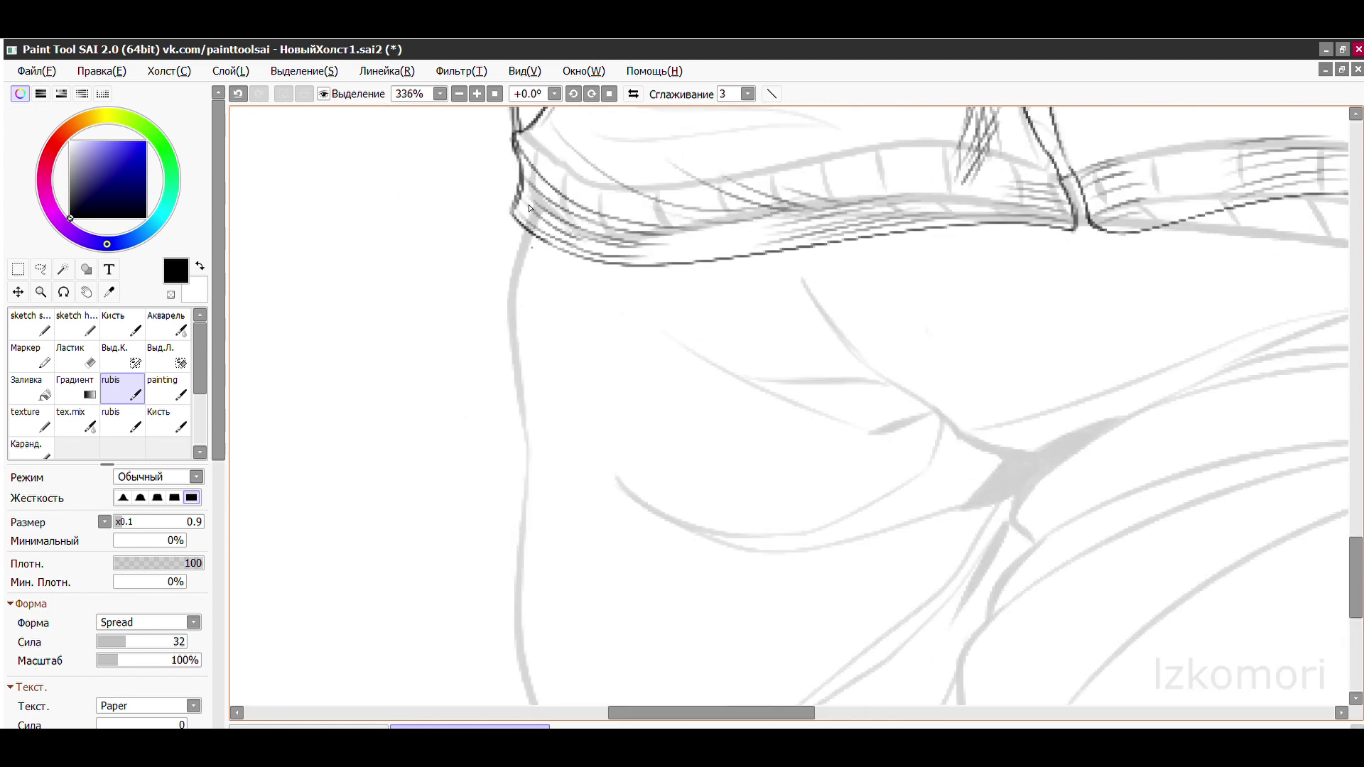
{"action": "key", "text": "ctrl+z"}
{"action": "mouse_move", "coordinate": [526, 241]}
{"action": "left_mouse_down"}
{"action": "mouse_move", "coordinate": [517, 466]}
{"action": "mouse_move", "coordinate": [556, 462]}
{"action": "mouse_move", "coordinate": [483, 208]}
{"action": "mouse_move", "coordinate": [581, 667]}
{"action": "left_mouse_up"}
{"action": "left_click_drag", "start_coordinate": [476, 290], "coordinate": [582, 672]}
{"action": "scroll", "coordinate": [547, 523], "scroll_direction": "down", "scroll_amount": 2}
{"action": "scroll", "coordinate": [744, 367], "scroll_direction": "up", "scroll_amount": 1}
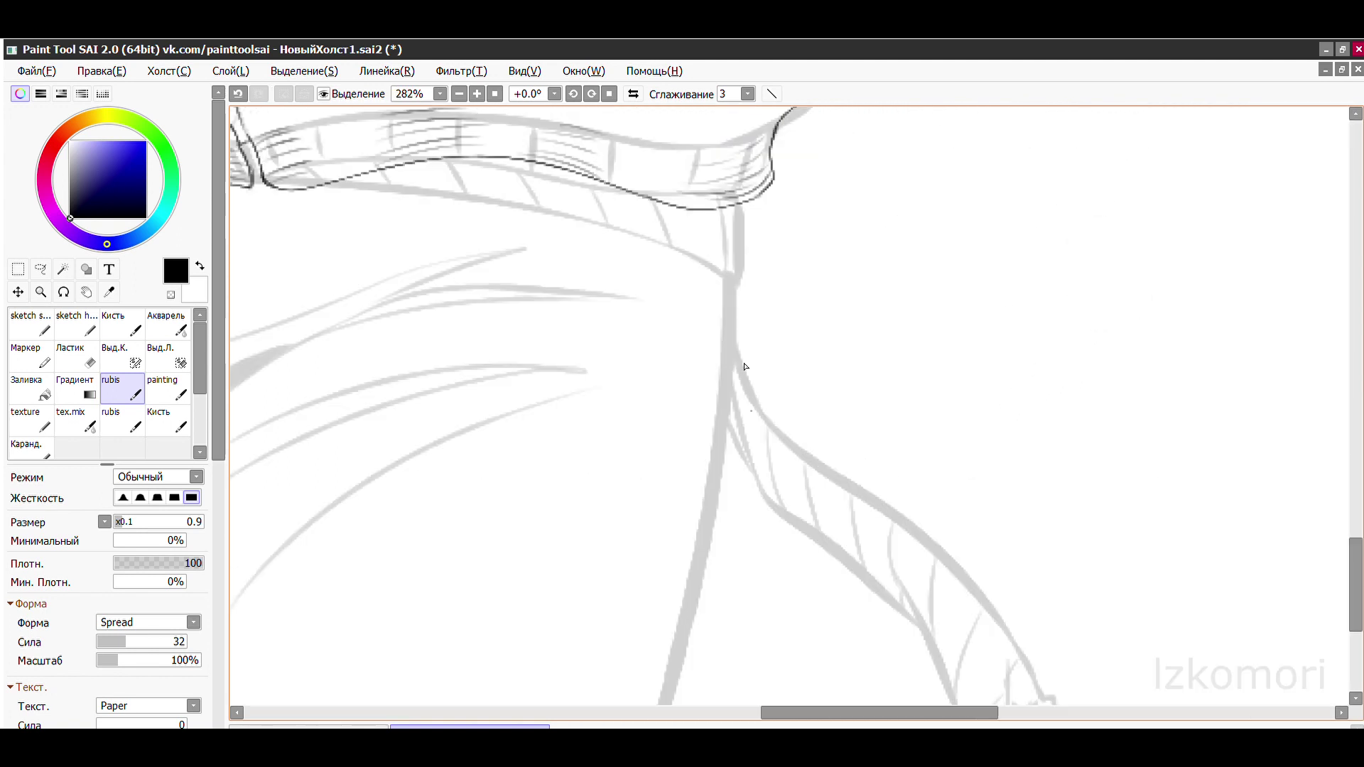
- Try to ink and hatch the trousers' hip edge just below the waistband's right end
{"action": "scroll", "coordinate": [751, 148], "scroll_direction": "up", "scroll_amount": 4}
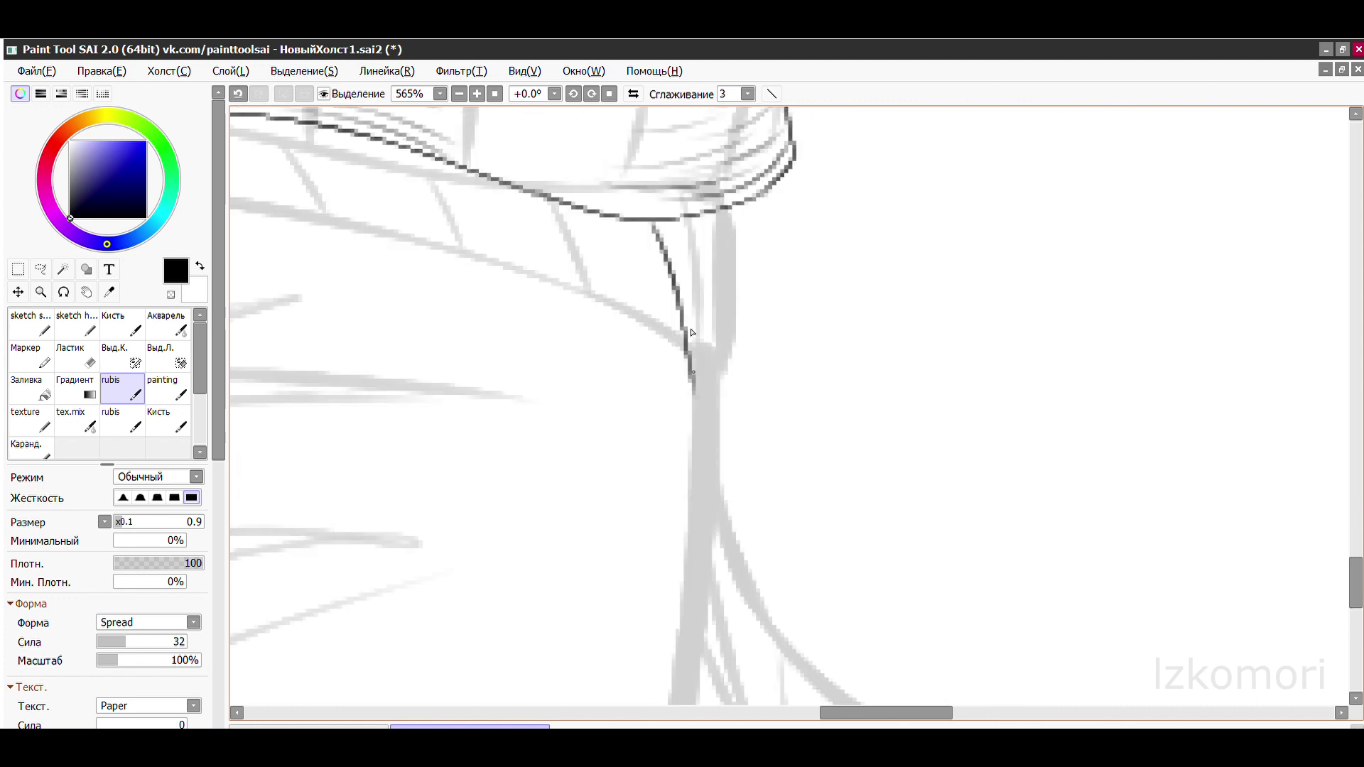
{"action": "left_click_drag", "start_coordinate": [718, 246], "coordinate": [686, 419]}
{"action": "key", "text": "ctrl+z"}
{"action": "left_click_drag", "start_coordinate": [705, 275], "coordinate": [683, 418]}
{"action": "left_click_drag", "start_coordinate": [718, 269], "coordinate": [715, 370]}
{"action": "key", "text": "ctrl+z"}
{"action": "scroll", "coordinate": [746, 281], "scroll_direction": "down", "scroll_amount": 5}
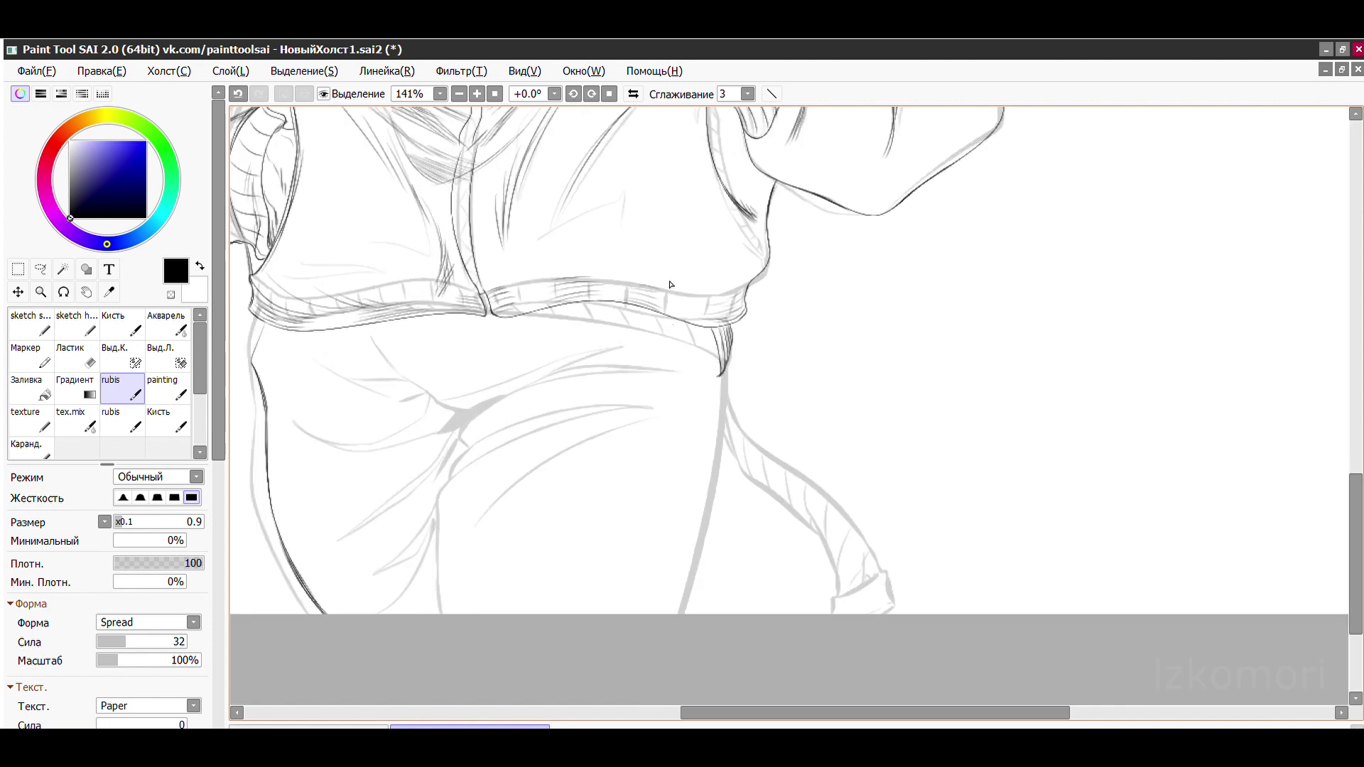
- Ink the right trouser leg's outer contour down to the canvas's lower edge, thickening it with parallel strokes
{"action": "scroll", "coordinate": [680, 295], "scroll_direction": "up", "scroll_amount": 1}
{"action": "left_click_drag", "start_coordinate": [768, 249], "coordinate": [650, 614]}
{"action": "scroll", "coordinate": [680, 275], "scroll_direction": "down", "scroll_amount": 3}
{"action": "scroll", "coordinate": [680, 275], "scroll_direction": "down", "scroll_amount": 2}
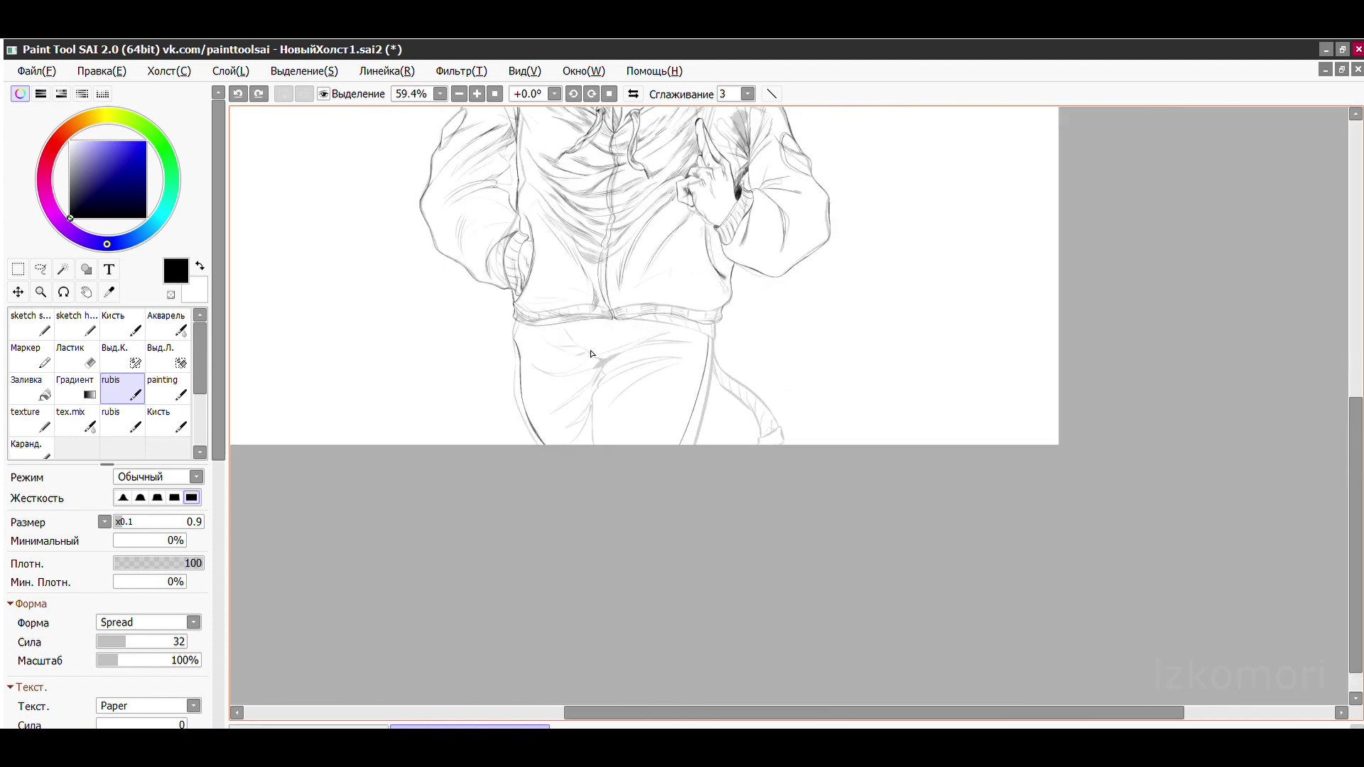
{"action": "scroll", "coordinate": [776, 146], "scroll_direction": "up", "scroll_amount": 4}
{"action": "left_click_drag", "start_coordinate": [777, 146], "coordinate": [649, 689]}
{"action": "left_click_drag", "start_coordinate": [775, 145], "coordinate": [717, 593]}
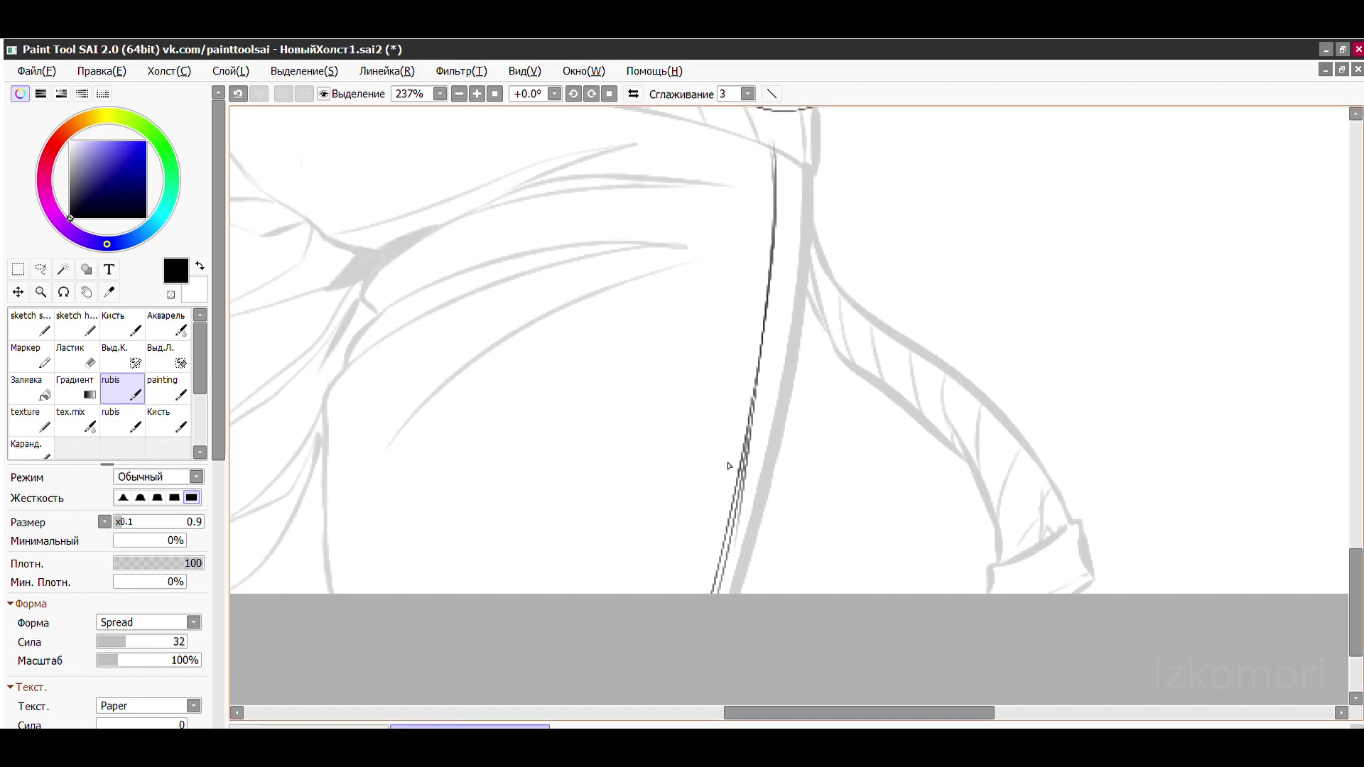
{"action": "scroll", "coordinate": [717, 414], "scroll_direction": "left", "scroll_amount": 3}
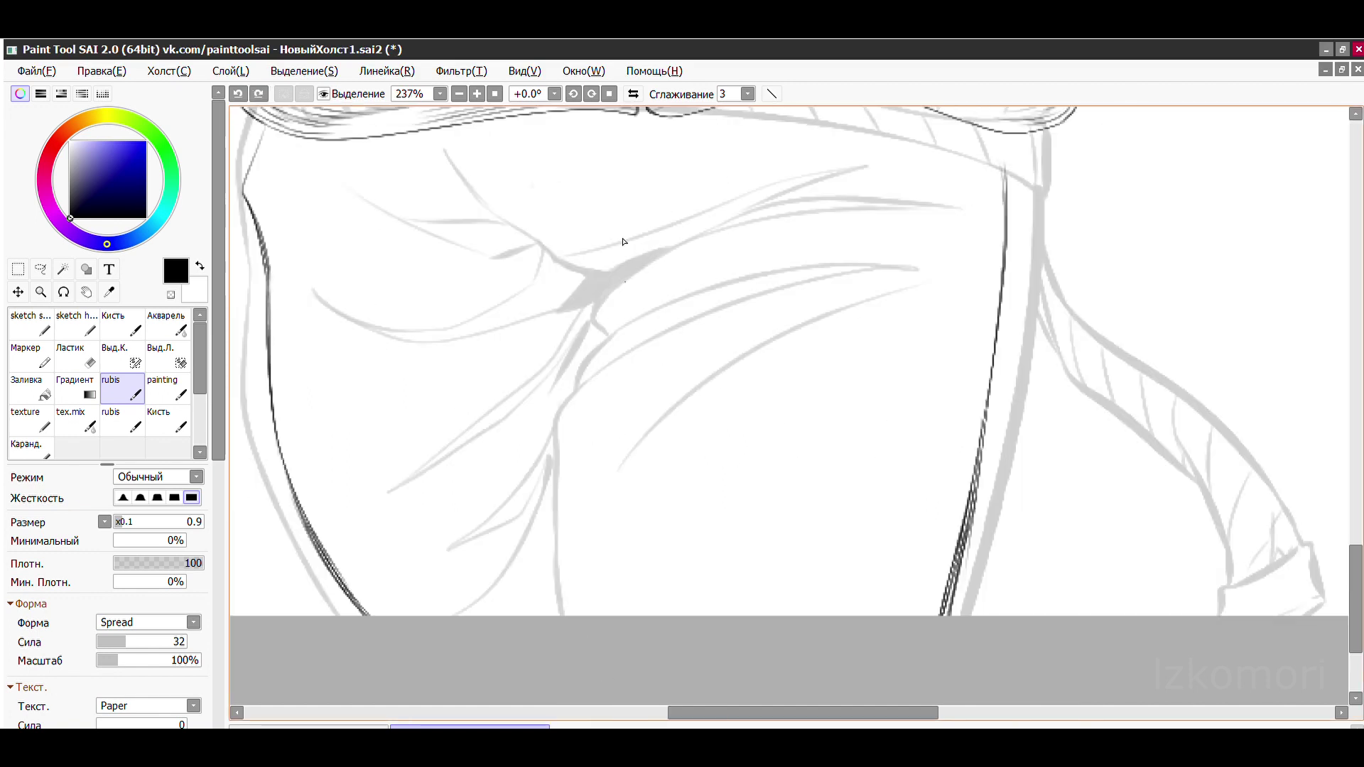
- Ink curved folds fanning out from the crotch across the upper right trouser leg, with short hatching inside them
{"action": "left_click_drag", "start_coordinate": [648, 254], "coordinate": [918, 173]}
{"action": "mouse_move", "coordinate": [827, 181]}
{"action": "left_mouse_down"}
{"action": "mouse_move", "coordinate": [912, 156]}
{"action": "mouse_move", "coordinate": [632, 314]}
{"action": "mouse_move", "coordinate": [533, 426]}
{"action": "left_mouse_up"}
{"action": "scroll", "coordinate": [680, 188], "scroll_direction": "up", "scroll_amount": 3}
{"action": "left_click_drag", "start_coordinate": [618, 369], "coordinate": [565, 433]}
{"action": "scroll", "coordinate": [569, 407], "scroll_direction": "down", "scroll_amount": 2}
{"action": "left_click_drag", "start_coordinate": [707, 247], "coordinate": [778, 215]}
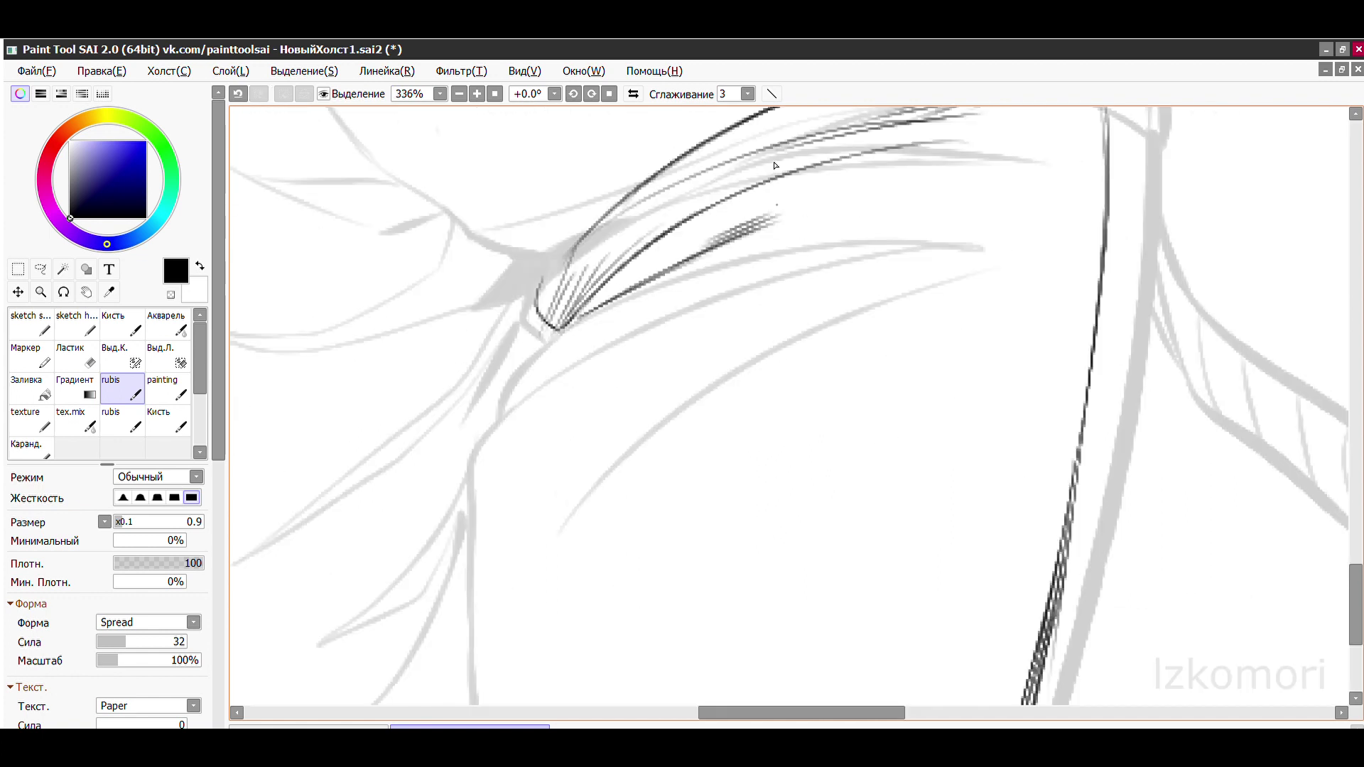
{"action": "mouse_move", "coordinate": [502, 387]}
{"action": "left_mouse_down"}
{"action": "mouse_move", "coordinate": [552, 281]}
{"action": "mouse_move", "coordinate": [802, 164]}
{"action": "mouse_move", "coordinate": [876, 148]}
{"action": "left_mouse_up"}
{"action": "scroll", "coordinate": [834, 365], "scroll_direction": "up", "scroll_amount": 2}
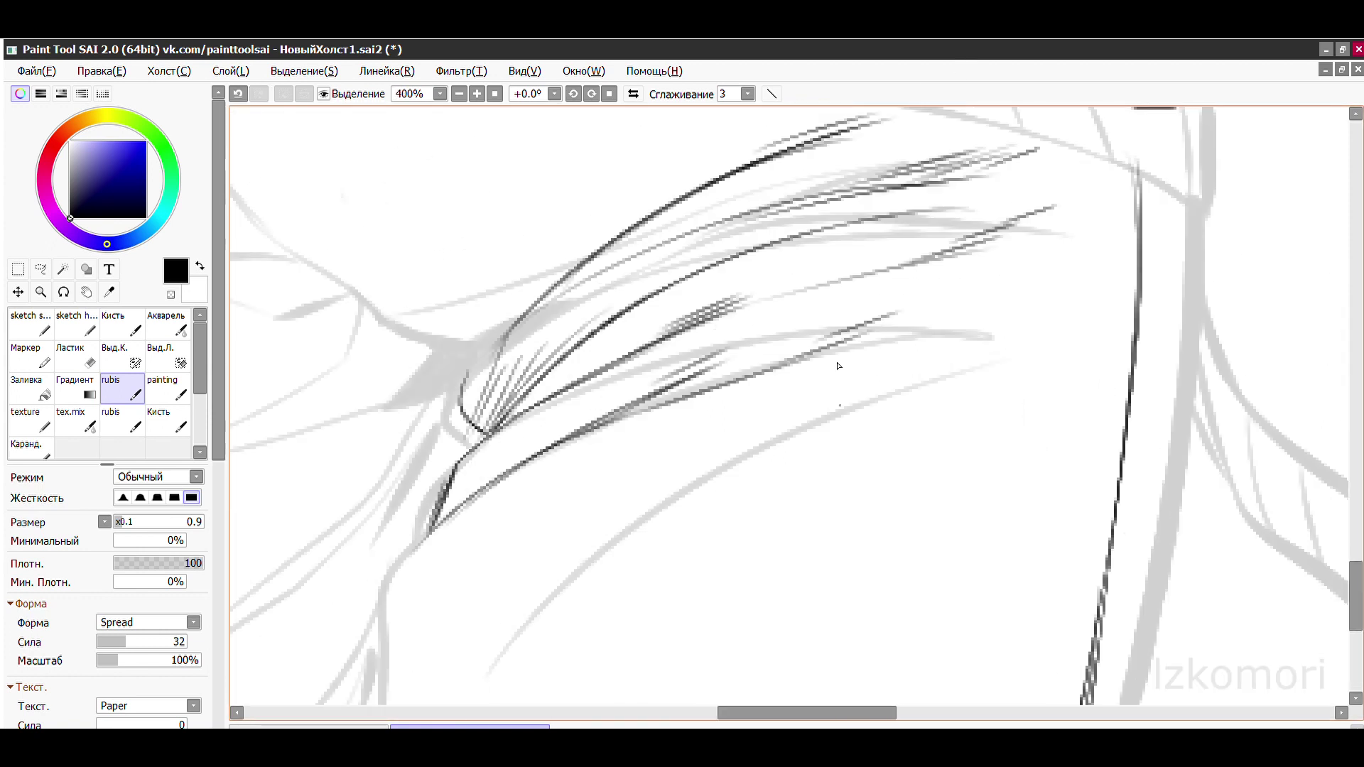
- Ink the inner leg line from the crotch folds to the canvas's lower edge and reinforce the right leg's outer contour
{"action": "scroll", "coordinate": [685, 204], "scroll_direction": "down", "scroll_amount": 5}
{"action": "scroll", "coordinate": [542, 263], "scroll_direction": "up", "scroll_amount": 3}
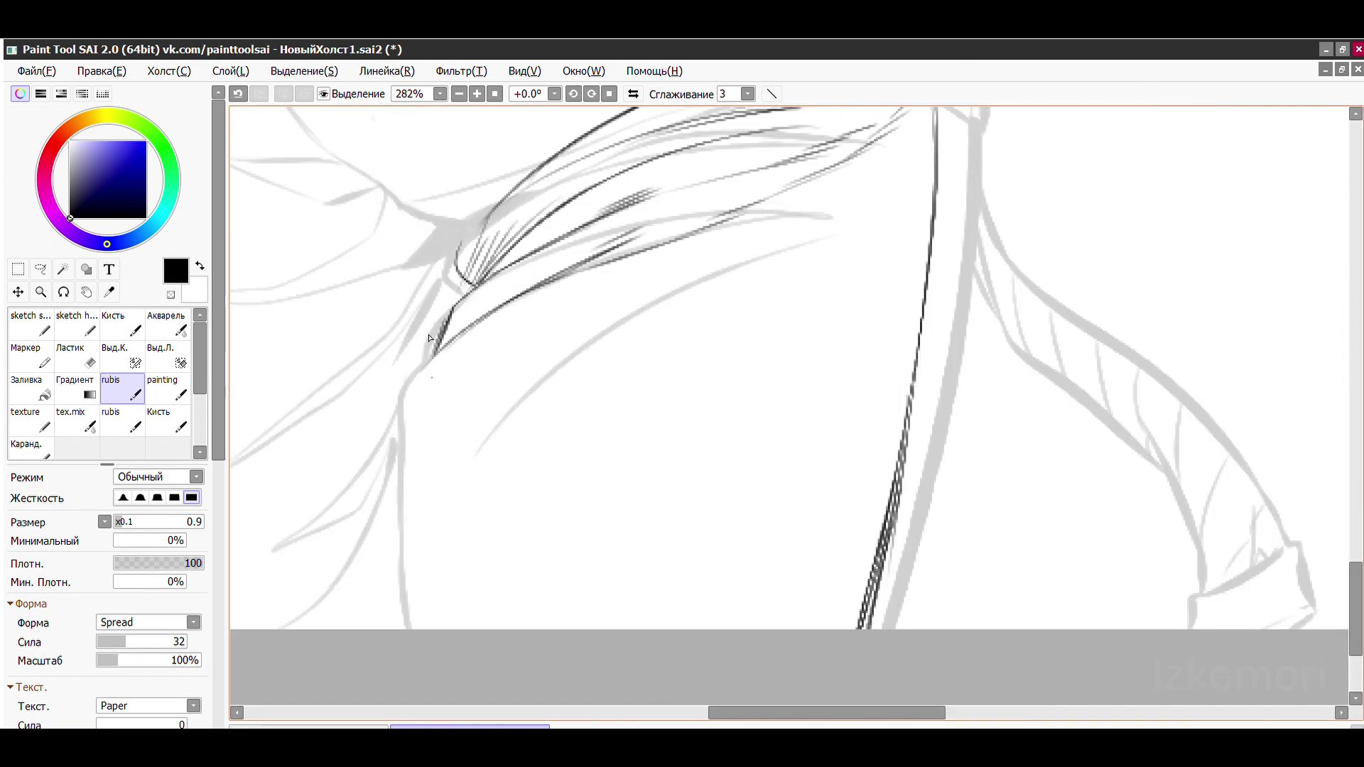
{"action": "scroll", "coordinate": [431, 685], "scroll_direction": "down", "scroll_amount": 3}
{"action": "scroll", "coordinate": [711, 248], "scroll_direction": "up", "scroll_amount": 4}
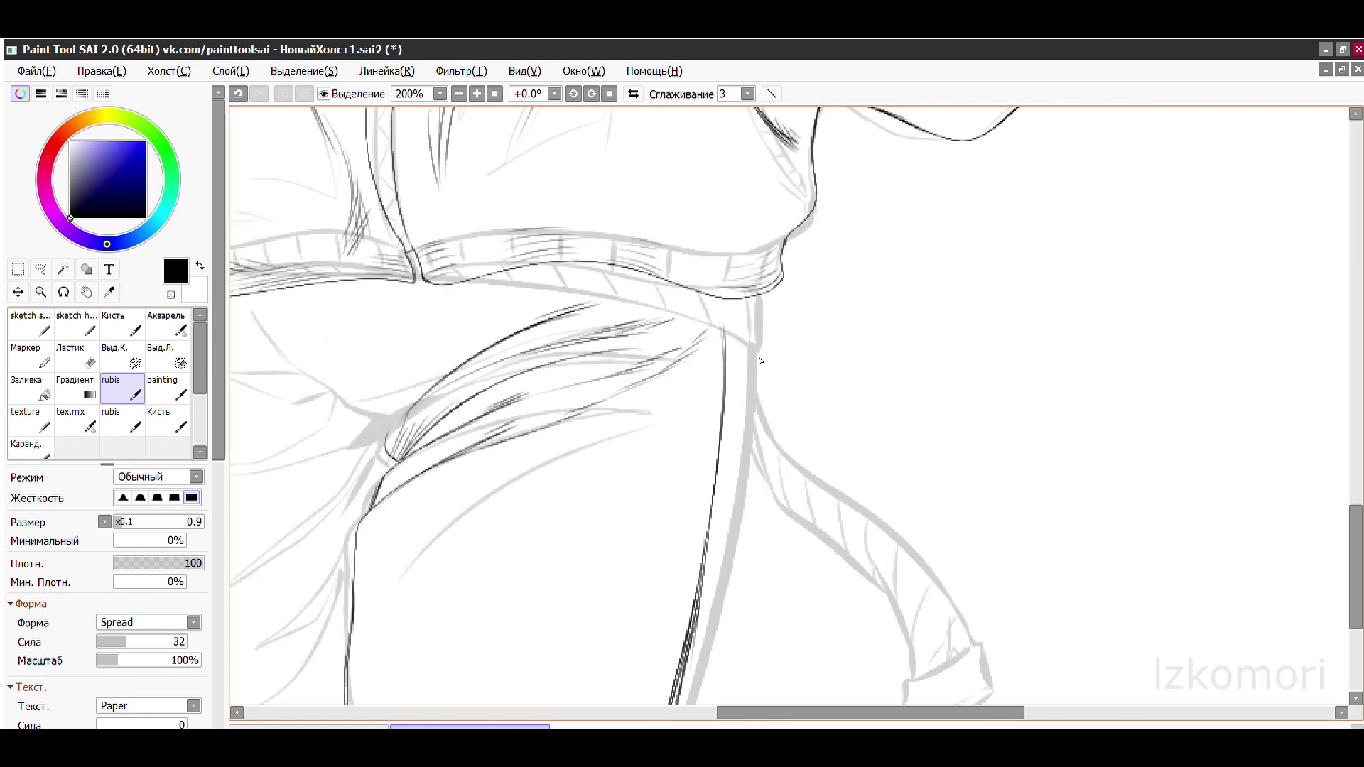
{"action": "left_click_drag", "start_coordinate": [716, 202], "coordinate": [648, 699]}
{"action": "scroll", "coordinate": [449, 249], "scroll_direction": "down", "scroll_amount": 4}
{"action": "scroll", "coordinate": [449, 249], "scroll_direction": "up", "scroll_amount": 1}
{"action": "scroll", "coordinate": [449, 250], "scroll_direction": "up", "scroll_amount": 1}
- Ink curved folds on the left trouser leg, radiating from the crotch toward the hip and down the inner thigh
{"action": "scroll", "coordinate": [829, 363], "scroll_direction": "up", "scroll_amount": 4}
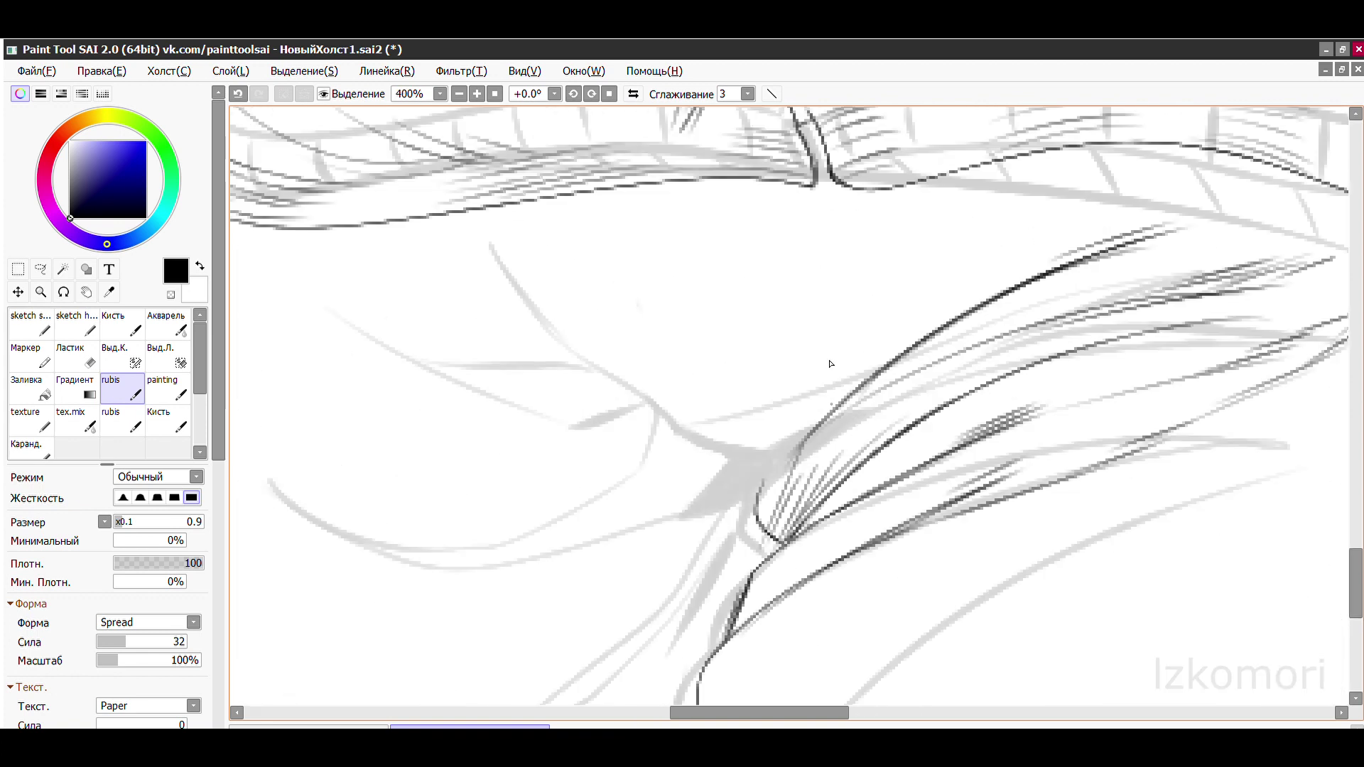
{"action": "left_click_drag", "start_coordinate": [489, 241], "coordinate": [672, 383]}
{"action": "left_click_drag", "start_coordinate": [409, 332], "coordinate": [679, 426]}
{"action": "mouse_move", "coordinate": [489, 346]}
{"action": "left_mouse_down"}
{"action": "mouse_move", "coordinate": [454, 554]}
{"action": "mouse_move", "coordinate": [568, 668]}
{"action": "mouse_move", "coordinate": [694, 478]}
{"action": "mouse_move", "coordinate": [718, 563]}
{"action": "mouse_move", "coordinate": [661, 689]}
{"action": "left_mouse_up"}
{"action": "scroll", "coordinate": [660, 509], "scroll_direction": "up", "scroll_amount": 2}
{"action": "left_click_drag", "start_coordinate": [660, 689], "coordinate": [442, 390]}
{"action": "left_click_drag", "start_coordinate": [639, 291], "coordinate": [426, 568]}
{"action": "left_click_drag", "start_coordinate": [309, 608], "coordinate": [600, 507]}
{"action": "scroll", "coordinate": [600, 507], "scroll_direction": "down", "scroll_amount": 2}
{"action": "left_click_drag", "start_coordinate": [682, 326], "coordinate": [563, 511]}
{"action": "key", "text": "ctrl+z"}
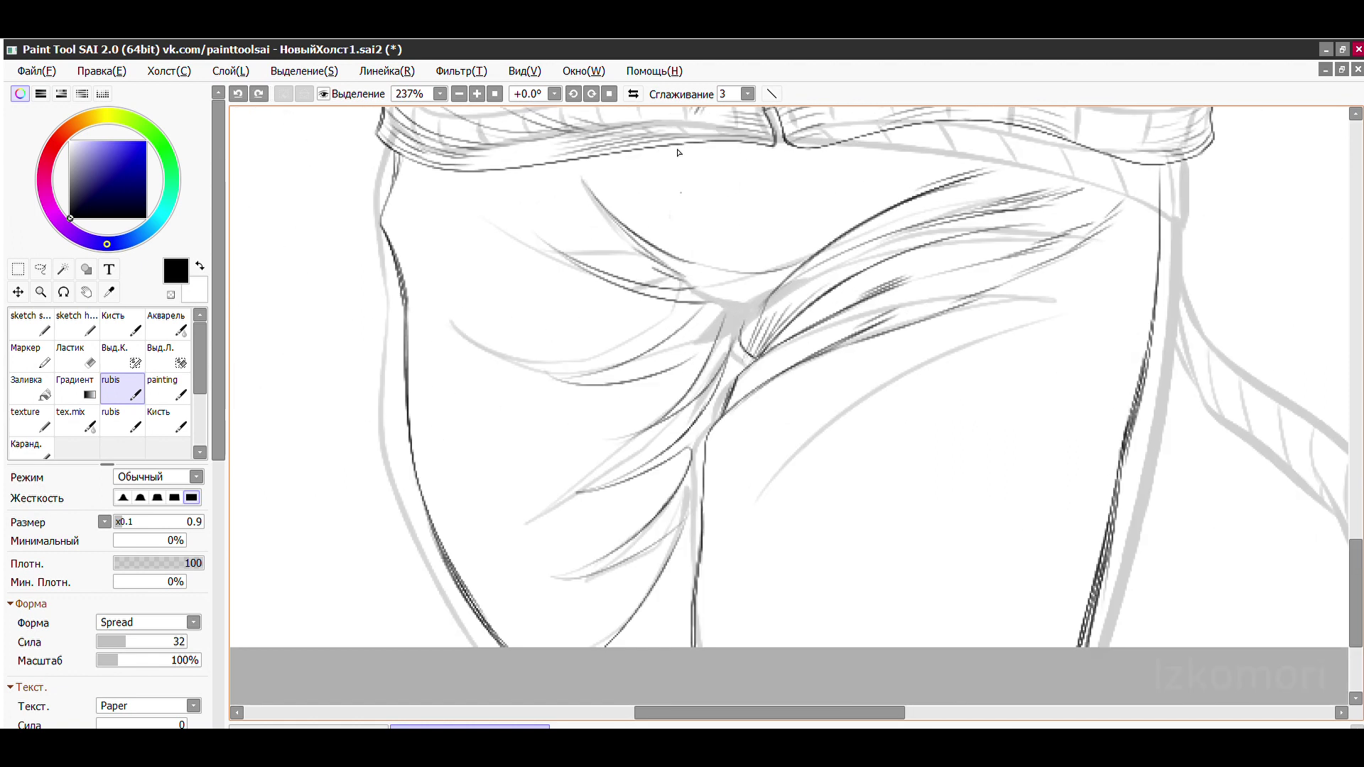
- Redraw the upper crotch fold as a curve that dips, then rises to a pointed tip over the right leg's folds
{"action": "scroll", "coordinate": [671, 297], "scroll_direction": "up", "scroll_amount": 3}
{"action": "key", "text": "e"}
{"action": "left_click_drag", "start_coordinate": [499, 462], "coordinate": [754, 427]}
{"action": "key", "text": "b"}
{"action": "key", "text": "ctrl+z"}
{"action": "left_click_drag", "start_coordinate": [466, 405], "coordinate": [929, 268]}
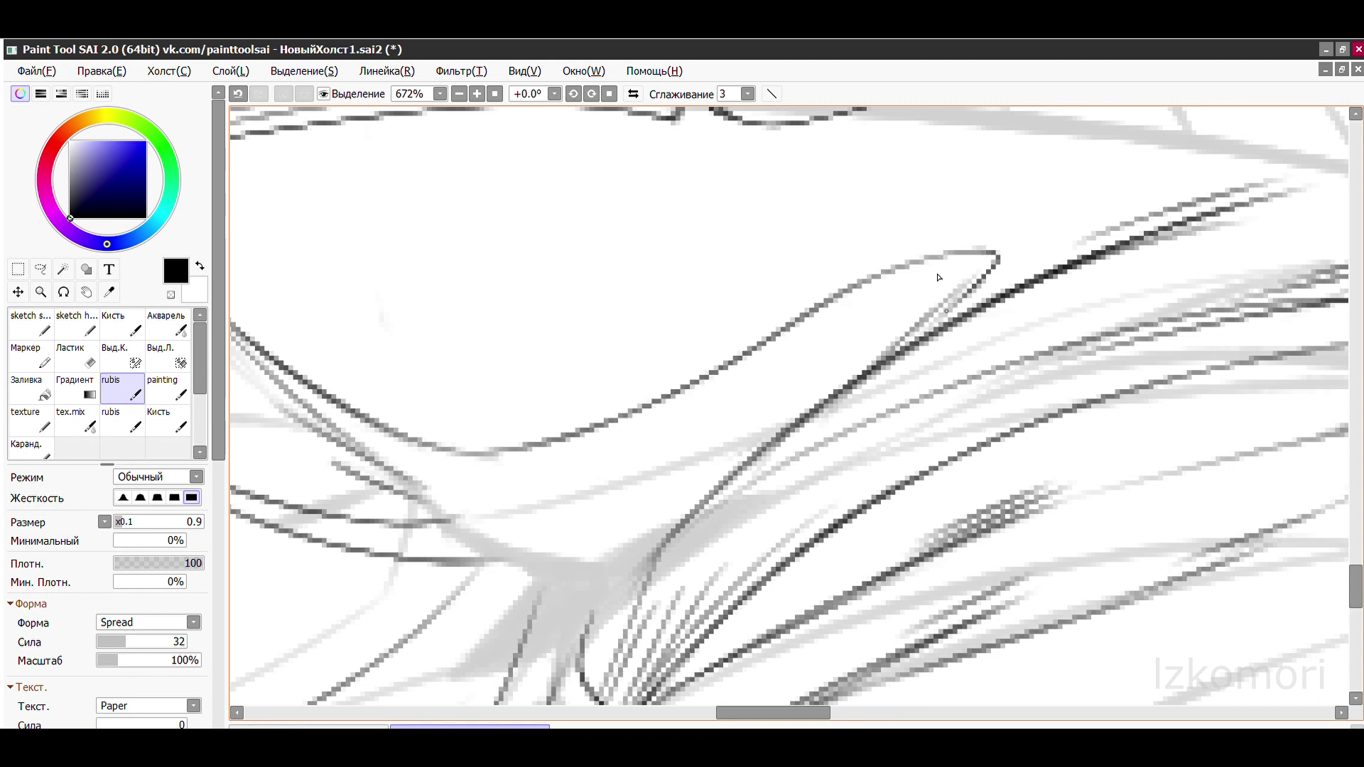
{"action": "left_click_drag", "start_coordinate": [865, 383], "coordinate": [972, 292]}
- Hatch the pointed crotch fold and the curved left hip folds with fine strokes running along their curves
{"action": "scroll", "coordinate": [615, 251], "scroll_direction": "down", "scroll_amount": 10}
{"action": "scroll", "coordinate": [614, 251], "scroll_direction": "up", "scroll_amount": 2}
{"action": "scroll", "coordinate": [614, 250], "scroll_direction": "down", "scroll_amount": 3}
{"action": "scroll", "coordinate": [693, 337], "scroll_direction": "up", "scroll_amount": 6}
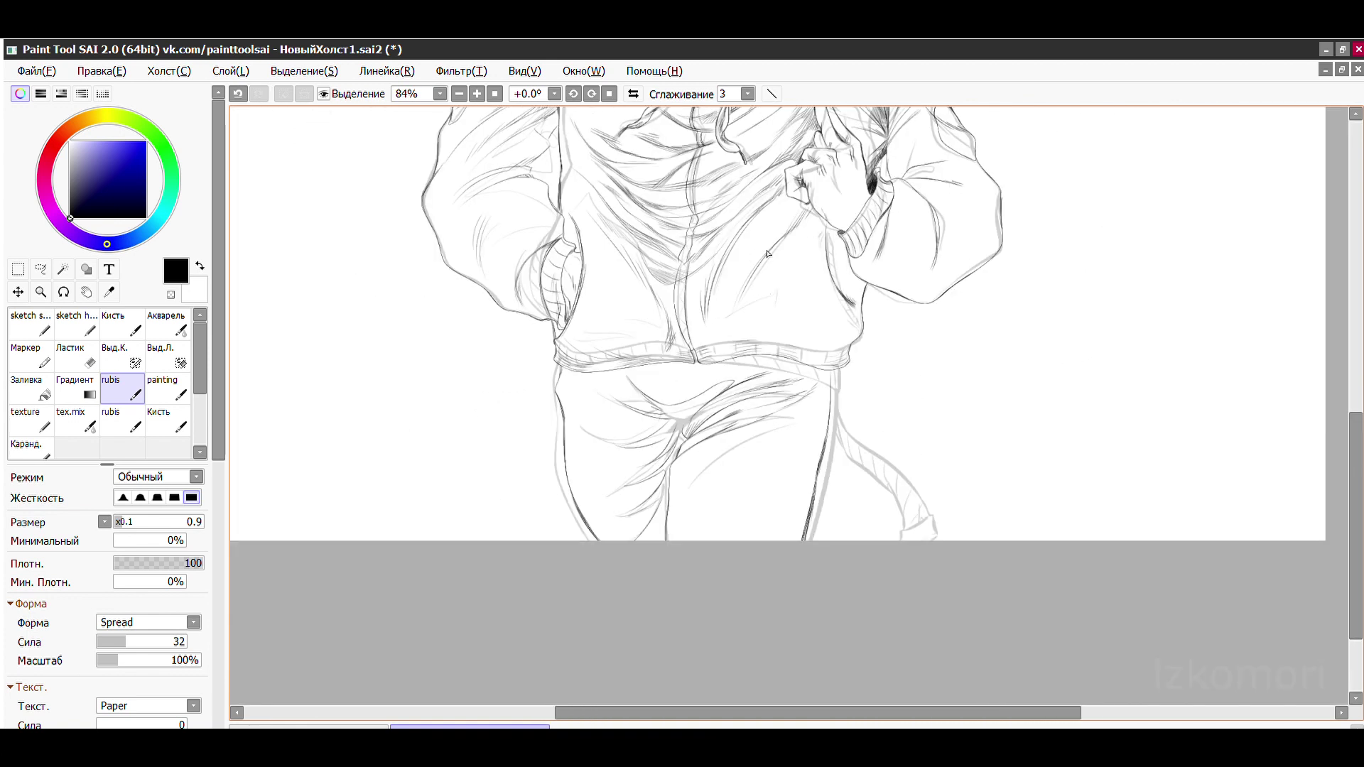
{"action": "mouse_move", "coordinate": [715, 377]}
{"action": "left_mouse_down"}
{"action": "mouse_move", "coordinate": [625, 395]}
{"action": "mouse_move", "coordinate": [539, 579]}
{"action": "left_mouse_up"}
{"action": "left_click_drag", "start_coordinate": [554, 649], "coordinate": [609, 539]}
{"action": "left_click_drag", "start_coordinate": [506, 405], "coordinate": [377, 322]}
{"action": "mouse_move", "coordinate": [389, 388]}
{"action": "left_mouse_down"}
{"action": "mouse_move", "coordinate": [511, 436]}
{"action": "mouse_move", "coordinate": [569, 428]}
{"action": "left_mouse_up"}
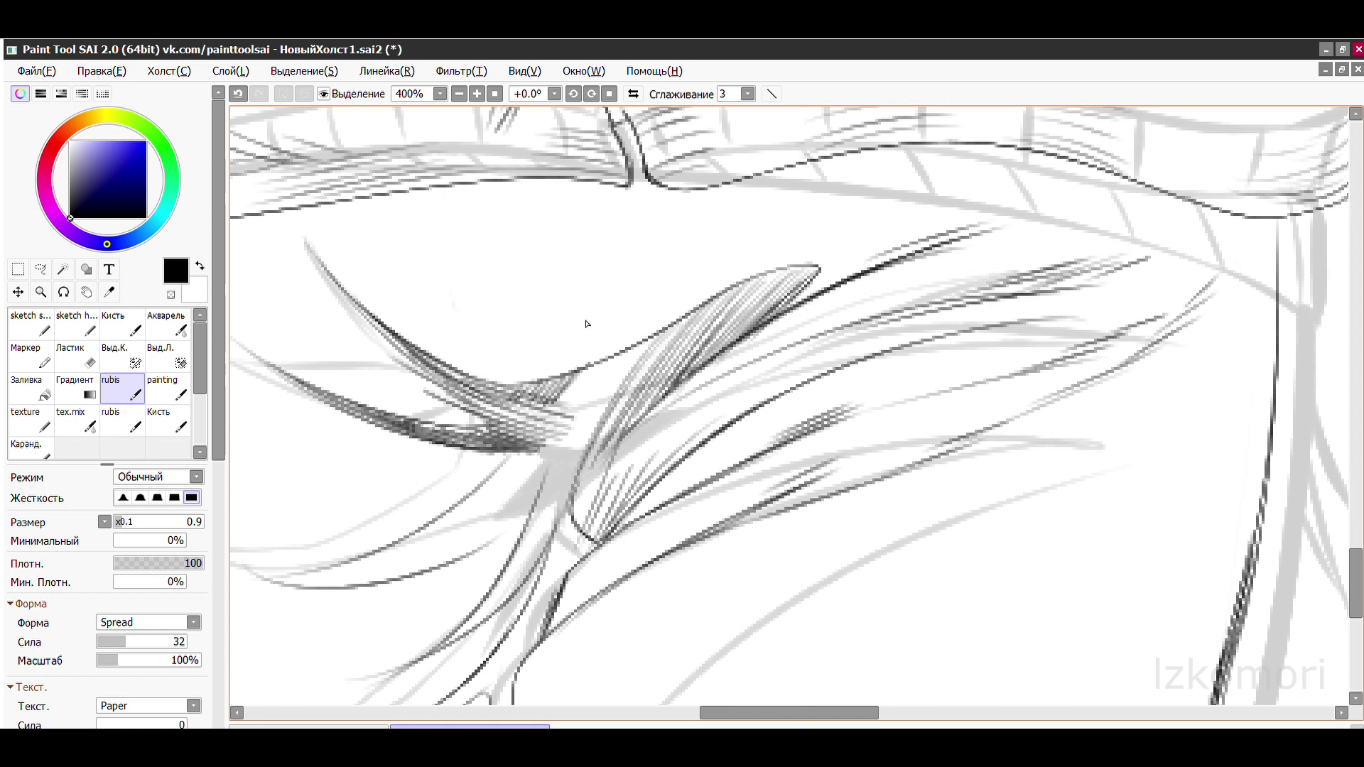
- Hatch the junction of the crotch folds and the upper creases on the left inner thigh
{"action": "scroll", "coordinate": [547, 477], "scroll_direction": "down", "scroll_amount": 4}
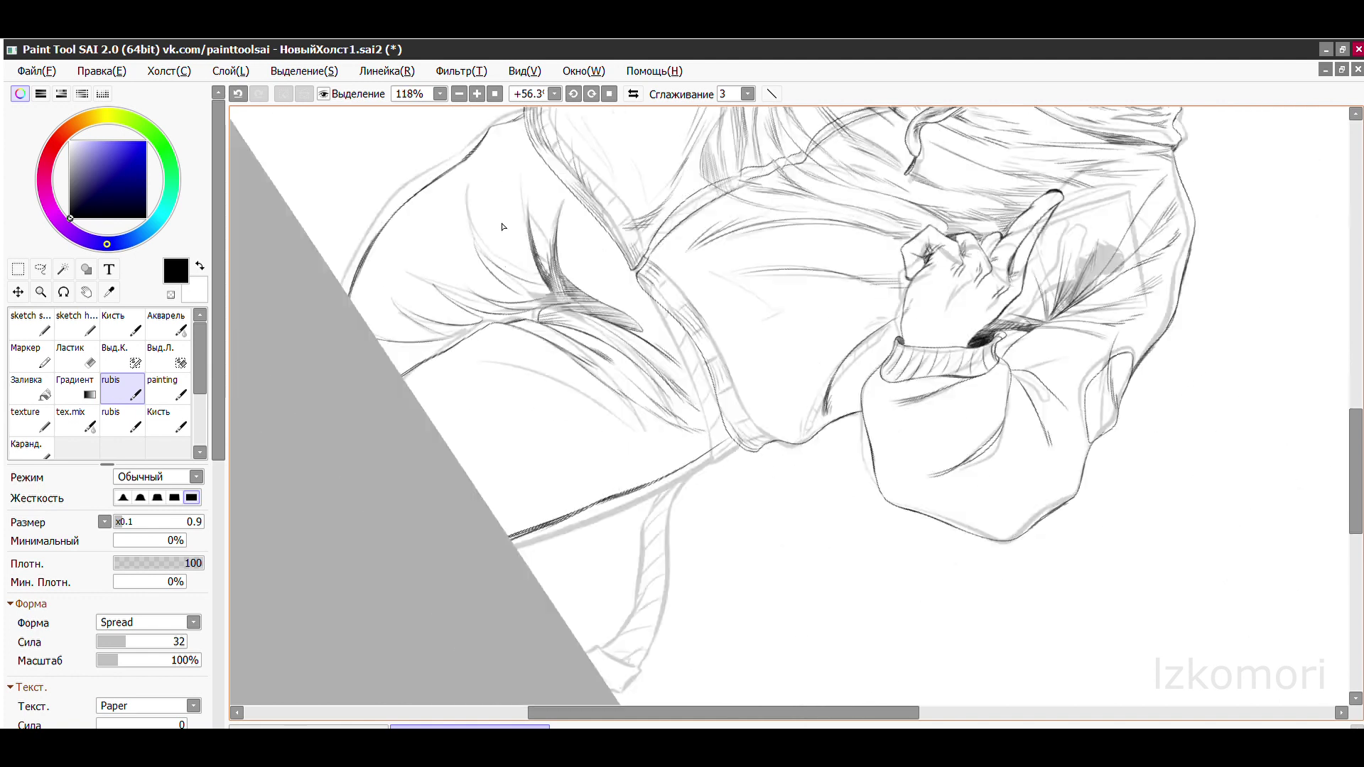
{"action": "scroll", "coordinate": [437, 160], "scroll_direction": "up", "scroll_amount": 4}
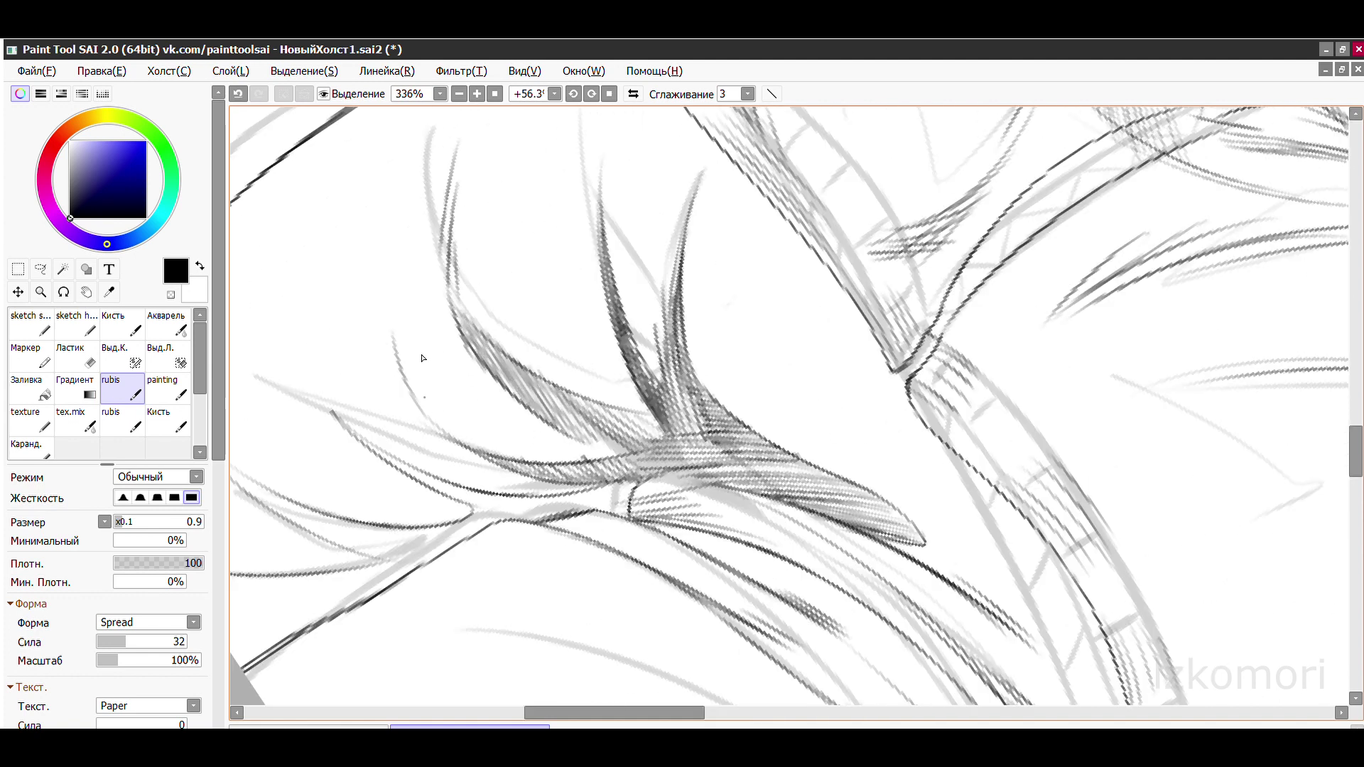
{"action": "key", "text": "Home"}
{"action": "scroll", "coordinate": [497, 284], "scroll_direction": "up", "scroll_amount": 3}
{"action": "left_click_drag", "start_coordinate": [753, 235], "coordinate": [711, 333]}
{"action": "left_click_drag", "start_coordinate": [774, 256], "coordinate": [689, 419]}
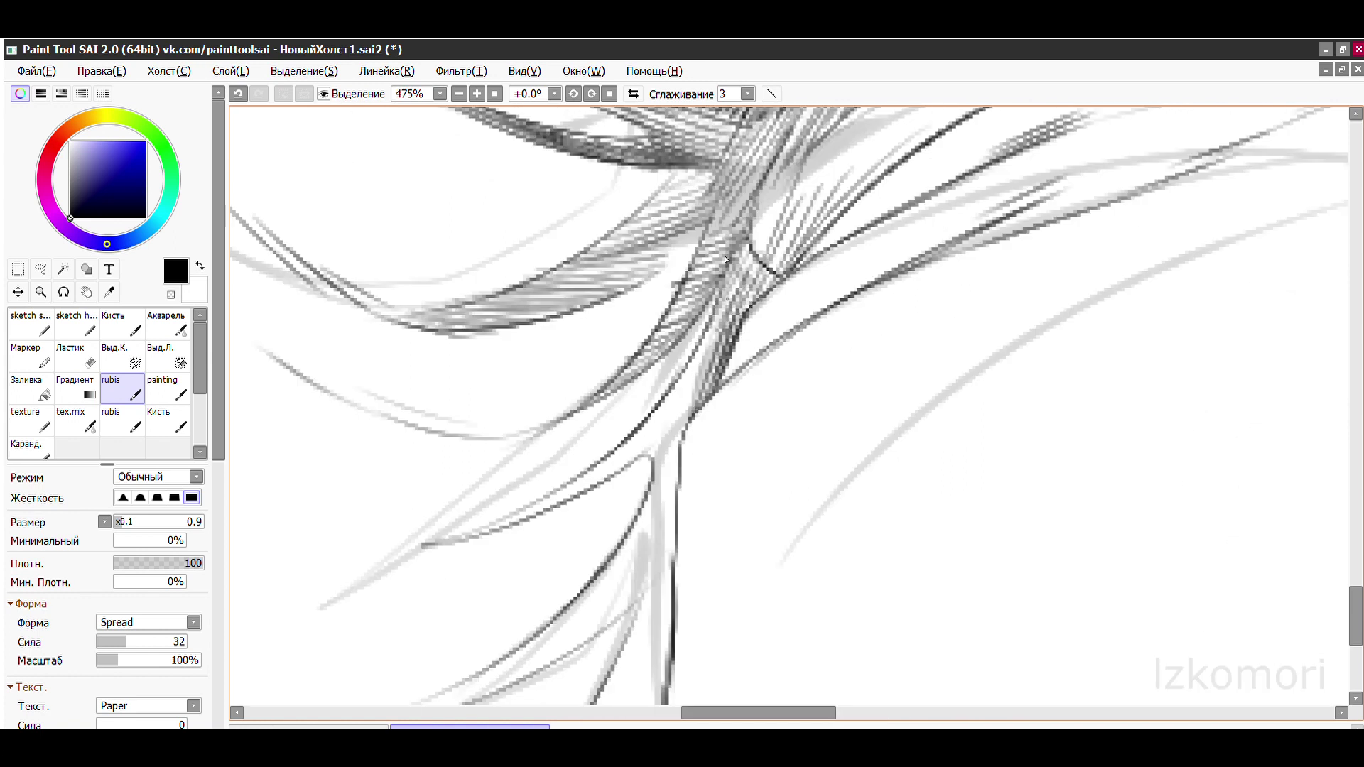
{"action": "left_click_drag", "start_coordinate": [725, 298], "coordinate": [613, 416]}
{"action": "left_click_drag", "start_coordinate": [305, 506], "coordinate": [387, 547]}
- Hatch the lower inner-thigh folds of the left trouser leg down to the canvas's lower edge with long tapering strokes
{"action": "scroll", "coordinate": [395, 495], "scroll_direction": "down", "scroll_amount": 3}
{"action": "scroll", "coordinate": [284, 397], "scroll_direction": "up", "scroll_amount": 3}
{"action": "left_click_drag", "start_coordinate": [625, 174], "coordinate": [620, 294]}
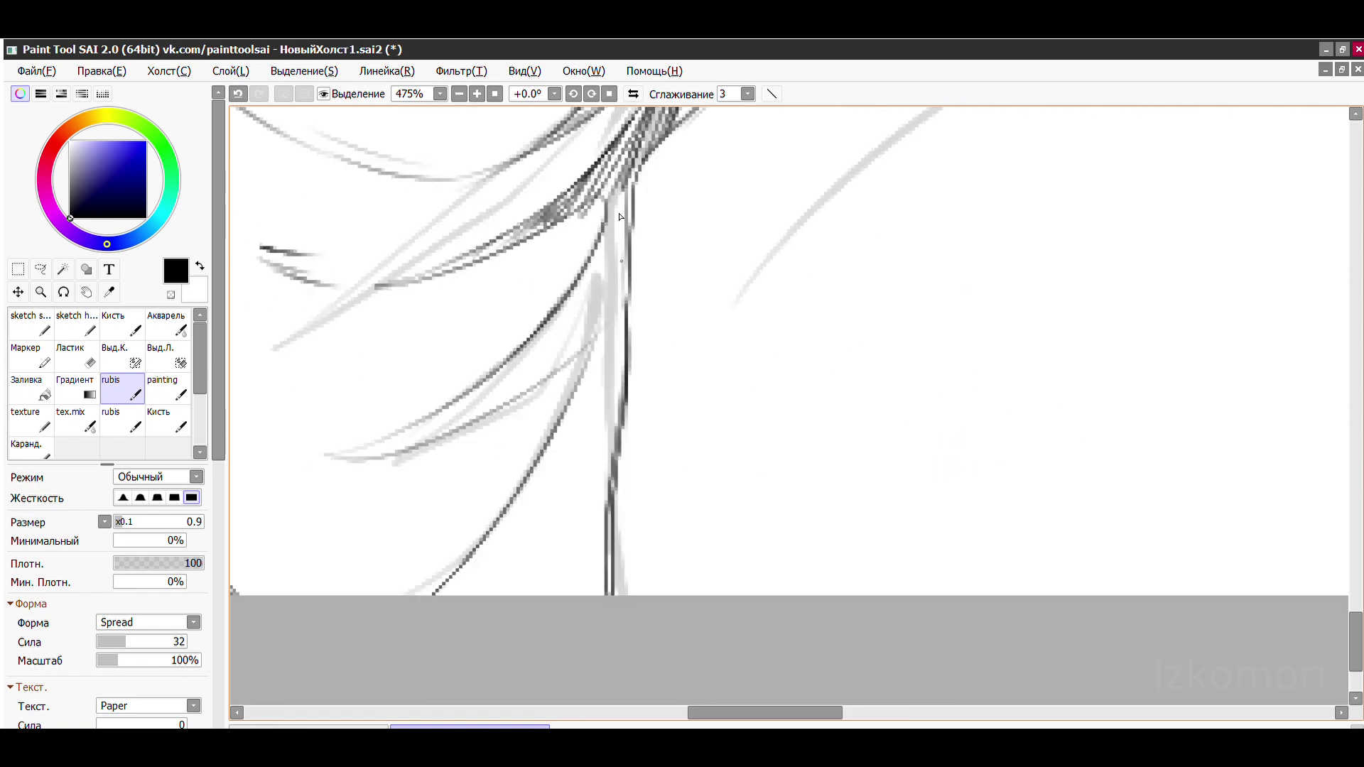
{"action": "left_click_drag", "start_coordinate": [613, 213], "coordinate": [511, 401]}
{"action": "mouse_move", "coordinate": [533, 338]}
{"action": "left_mouse_down"}
{"action": "mouse_move", "coordinate": [445, 416]}
{"action": "mouse_move", "coordinate": [331, 458]}
{"action": "left_mouse_up"}
{"action": "left_click_drag", "start_coordinate": [623, 292], "coordinate": [574, 595]}
{"action": "left_click_drag", "start_coordinate": [603, 402], "coordinate": [541, 595]}
{"action": "left_click_drag", "start_coordinate": [569, 417], "coordinate": [486, 596]}
{"action": "left_click_drag", "start_coordinate": [511, 502], "coordinate": [445, 595]}
{"action": "scroll", "coordinate": [497, 462], "scroll_direction": "down", "scroll_amount": 3}
{"action": "scroll", "coordinate": [611, 320], "scroll_direction": "up", "scroll_amount": 2}
{"action": "left_click_drag", "start_coordinate": [609, 321], "coordinate": [505, 449]}
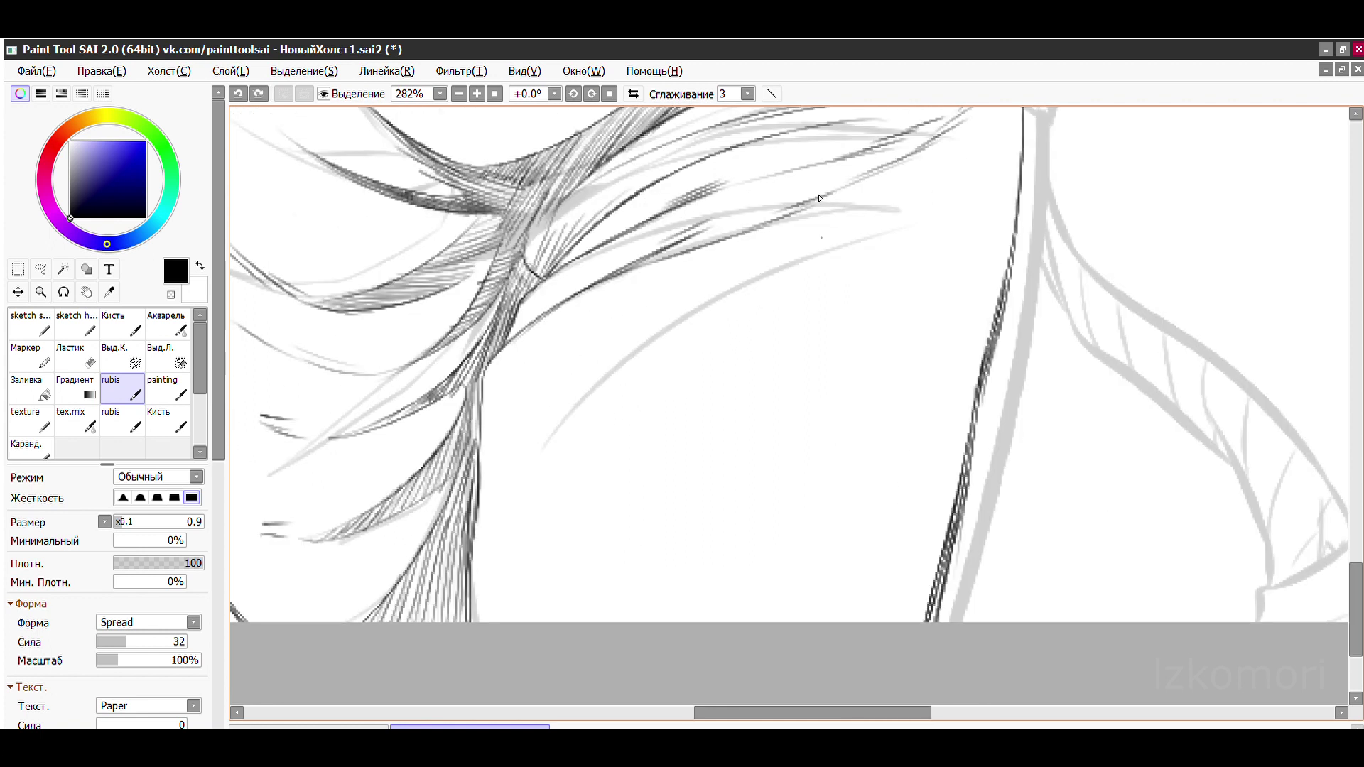
- Try a zigzag lower edge for the belt, running under the hoodie's waistband to the right hip
{"action": "scroll", "coordinate": [636, 341], "scroll_direction": "down", "scroll_amount": 1}
{"action": "scroll", "coordinate": [426, 167], "scroll_direction": "down", "scroll_amount": 2}
{"action": "scroll", "coordinate": [386, 176], "scroll_direction": "up", "scroll_amount": 2}
{"action": "scroll", "coordinate": [397, 171], "scroll_direction": "down", "scroll_amount": 2}
{"action": "scroll", "coordinate": [430, 237], "scroll_direction": "up", "scroll_amount": 3}
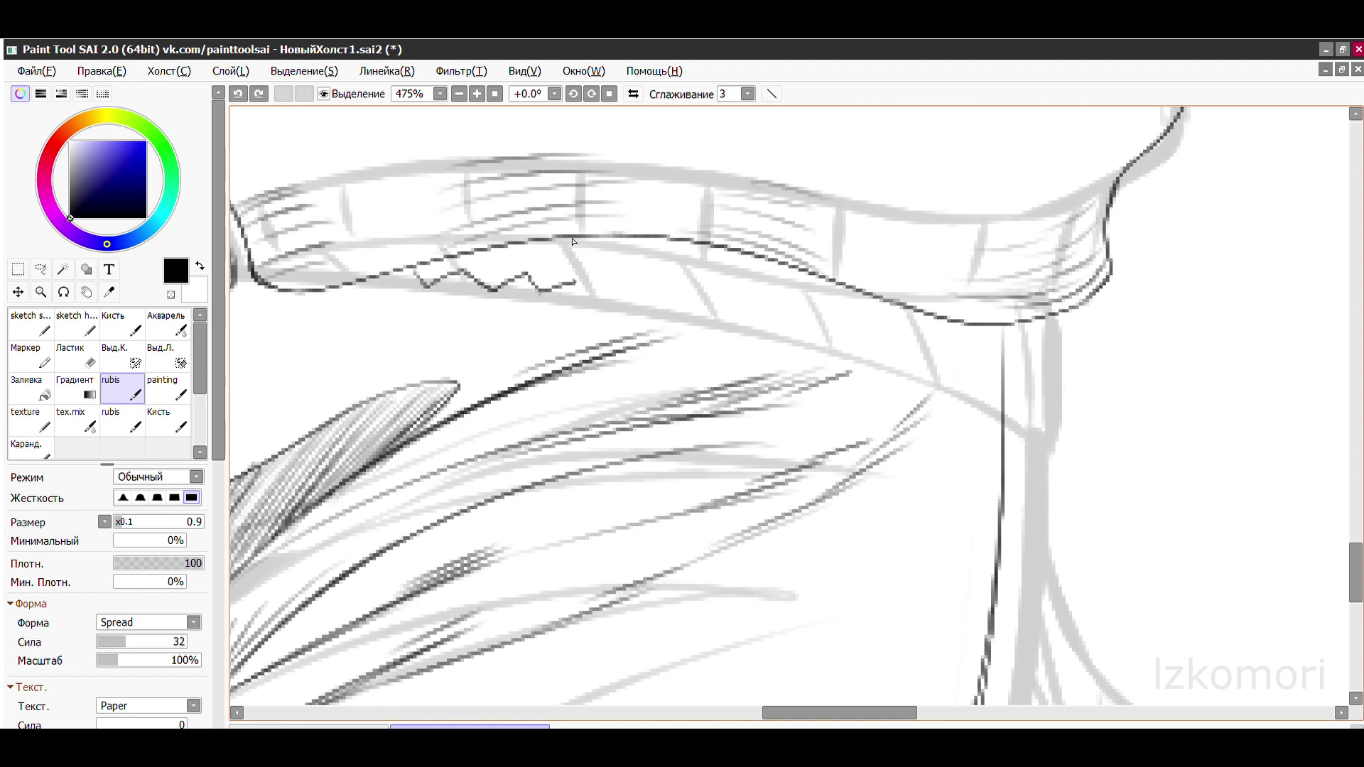
{"action": "left_click_drag", "start_coordinate": [985, 395], "coordinate": [1009, 380]}
{"action": "scroll", "coordinate": [1009, 380], "scroll_direction": "up", "scroll_amount": 3}
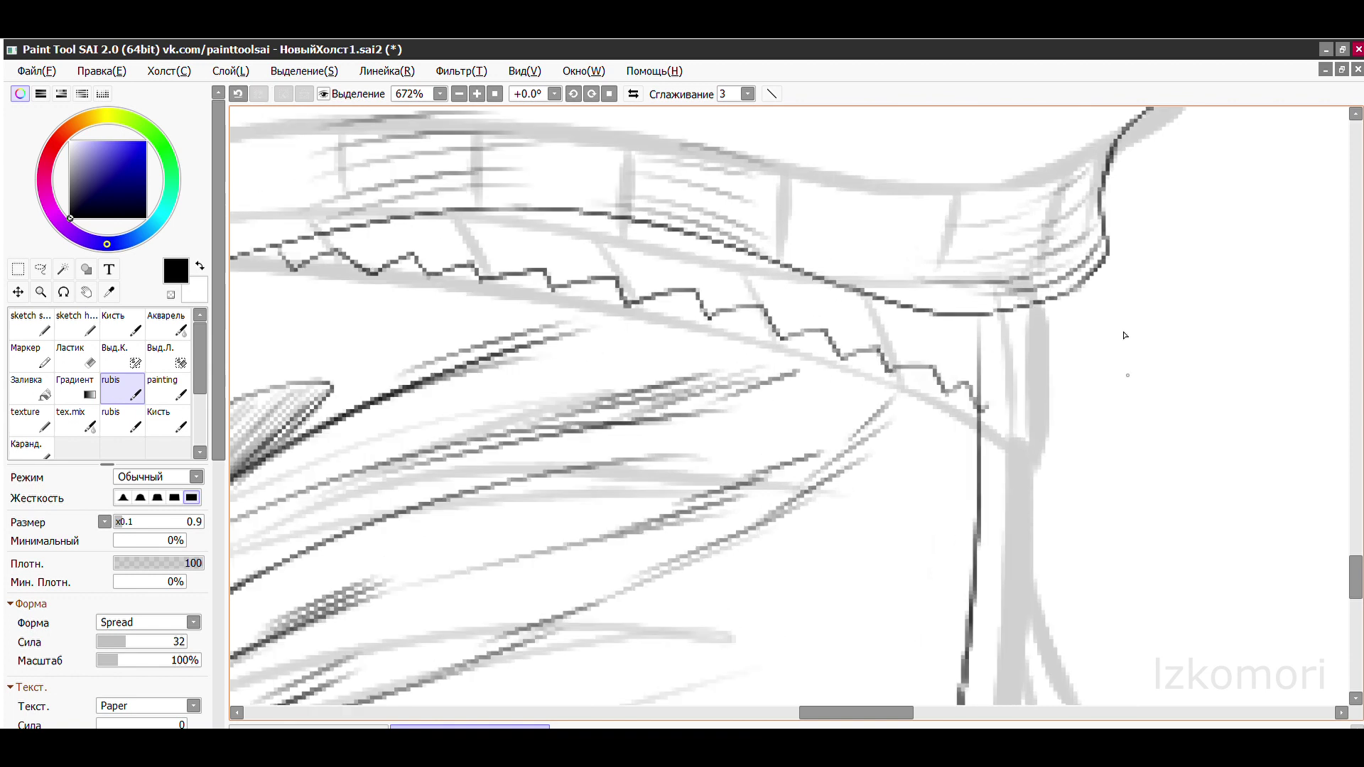
- Try slanted pleat lines joining the belt's zigzag edge to the waistband, with a pointed end at the right hip
{"action": "left_click_drag", "start_coordinate": [816, 359], "coordinate": [878, 241]}
{"action": "key", "text": "ctrl+z"}
{"action": "key", "text": "ctrl+z"}
{"action": "key", "text": "ctrl+z"}
{"action": "mouse_move", "coordinate": [778, 462]}
{"action": "left_mouse_down"}
{"action": "mouse_move", "coordinate": [926, 210]}
{"action": "mouse_move", "coordinate": [775, 445]}
{"action": "mouse_move", "coordinate": [855, 227]}
{"action": "left_mouse_up"}
{"action": "scroll", "coordinate": [725, 353], "scroll_direction": "down", "scroll_amount": 1}
{"action": "left_click_drag", "start_coordinate": [806, 497], "coordinate": [765, 343]}
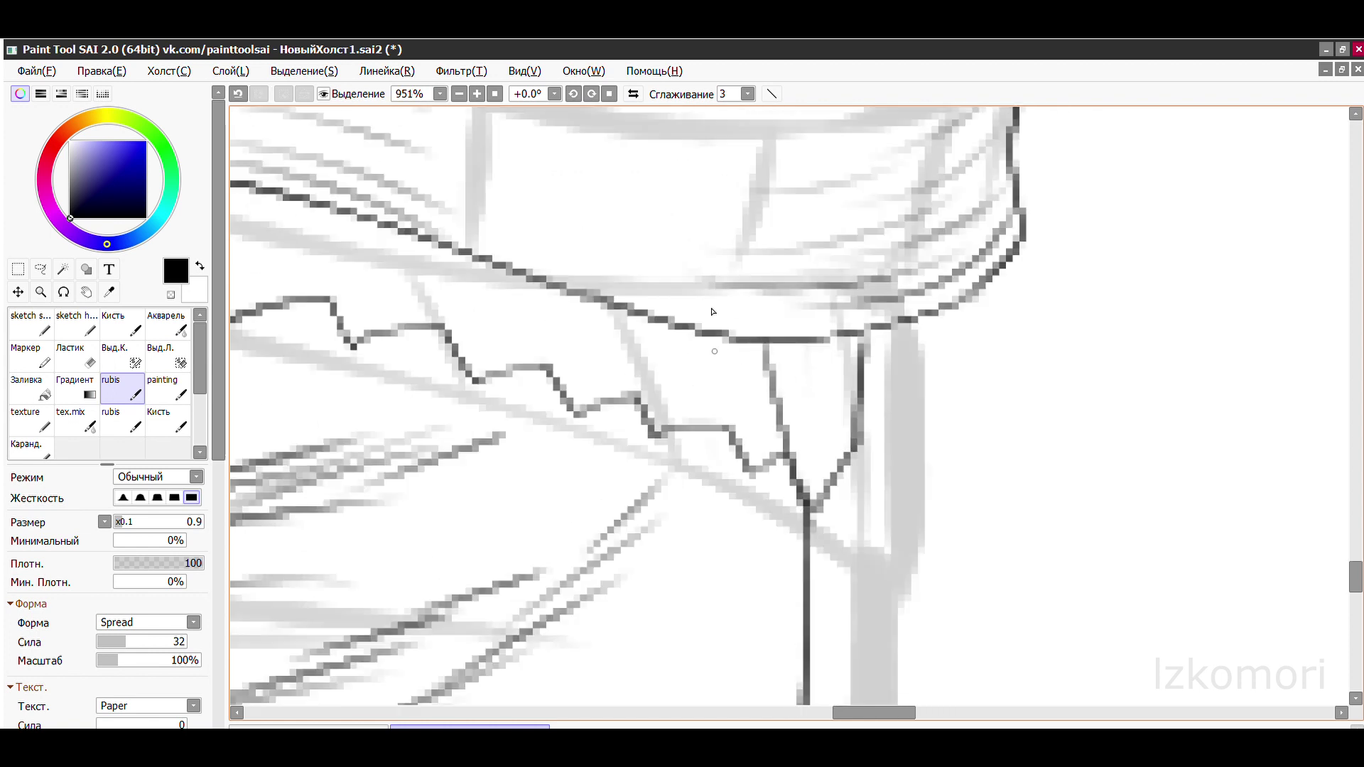
{"action": "left_click_drag", "start_coordinate": [750, 472], "coordinate": [696, 333]}
{"action": "scroll", "coordinate": [541, 329], "scroll_direction": "down", "scroll_amount": 2}
{"action": "scroll", "coordinate": [312, 228], "scroll_direction": "up", "scroll_amount": 2}
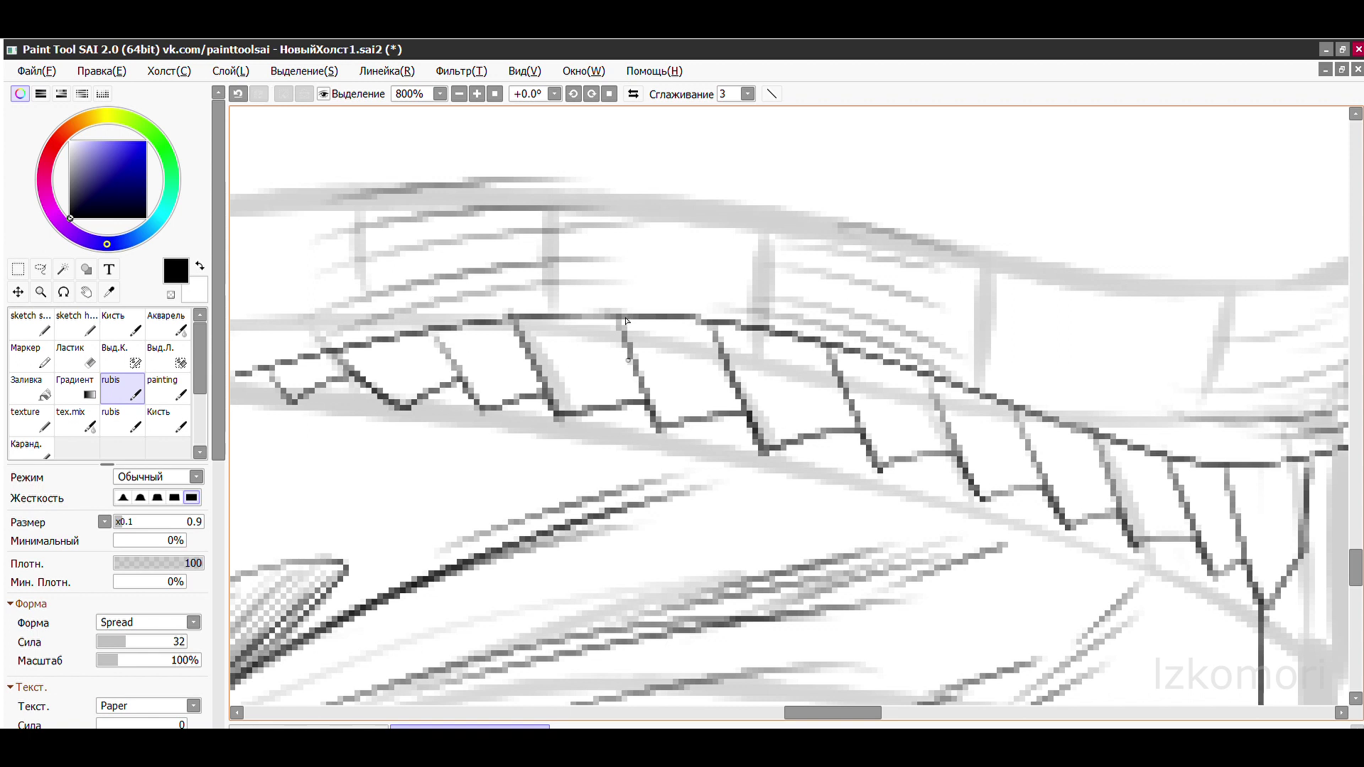
- Try a hanging strap of overlapping stepped segments that curves down from the right hip
{"action": "scroll", "coordinate": [626, 320], "scroll_direction": "down", "scroll_amount": 3}
{"action": "scroll", "coordinate": [635, 210], "scroll_direction": "up", "scroll_amount": 2}
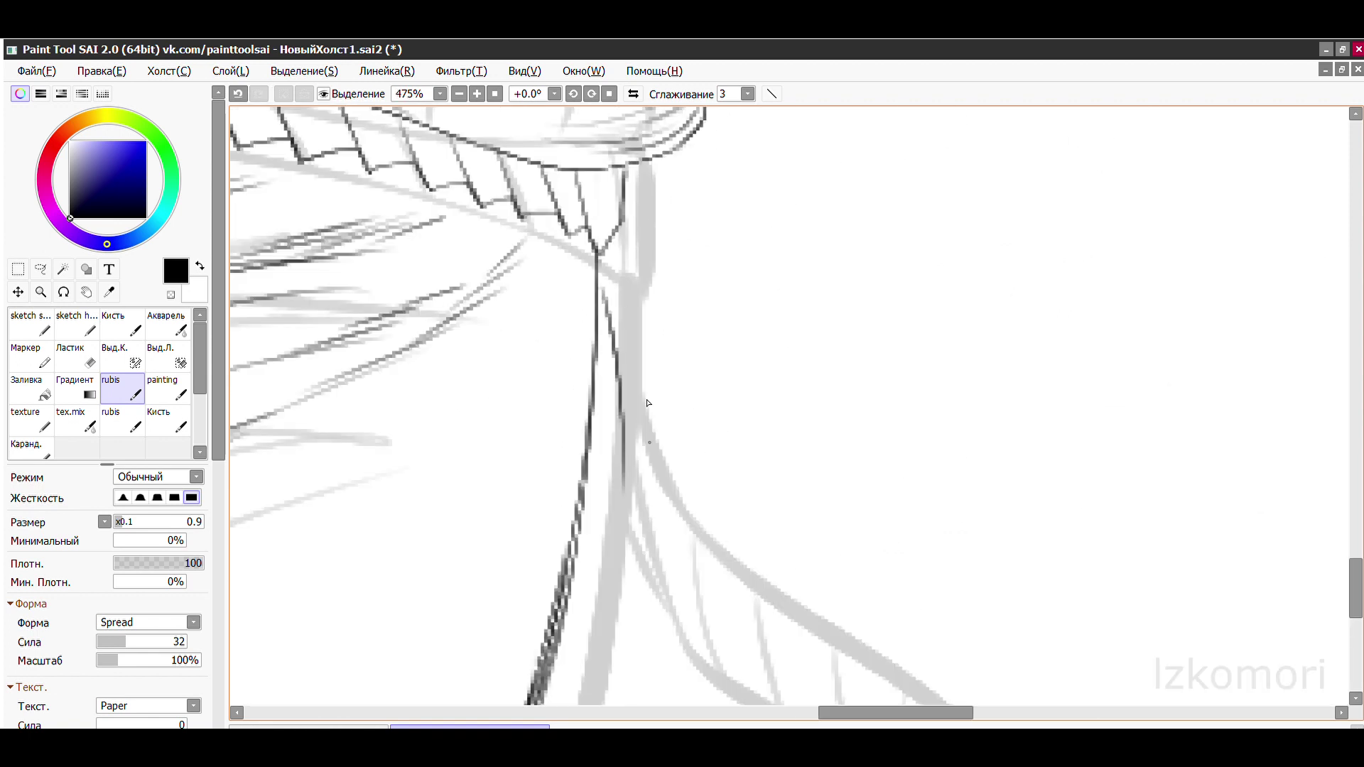
{"action": "left_click_drag", "start_coordinate": [647, 402], "coordinate": [694, 572]}
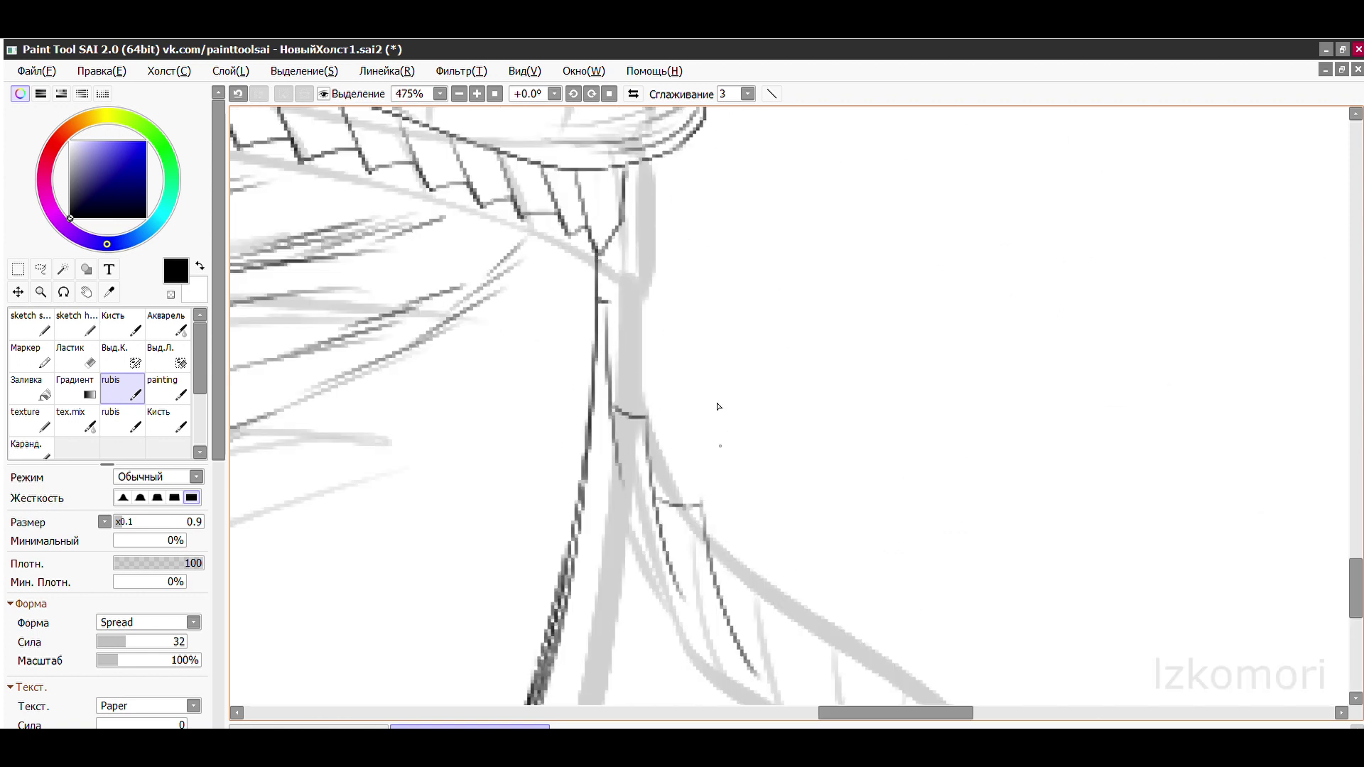
{"action": "scroll", "coordinate": [718, 406], "scroll_direction": "down", "scroll_amount": 1}
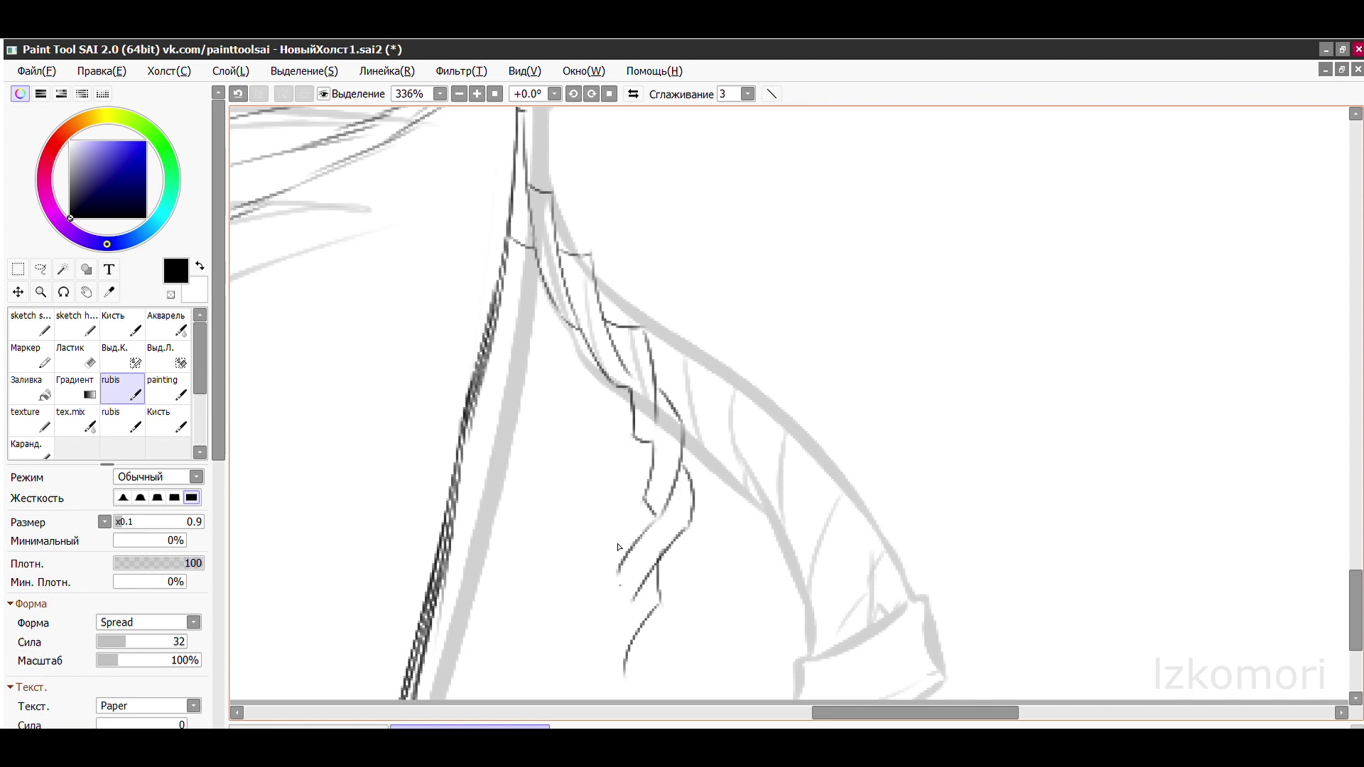
{"action": "scroll", "coordinate": [662, 567], "scroll_direction": "down", "scroll_amount": 3}
{"action": "scroll", "coordinate": [404, 174], "scroll_direction": "up", "scroll_amount": 3}
- Compare the belt and strap drawing with and without the most recent change
{"action": "key", "text": "ctrl+z"}
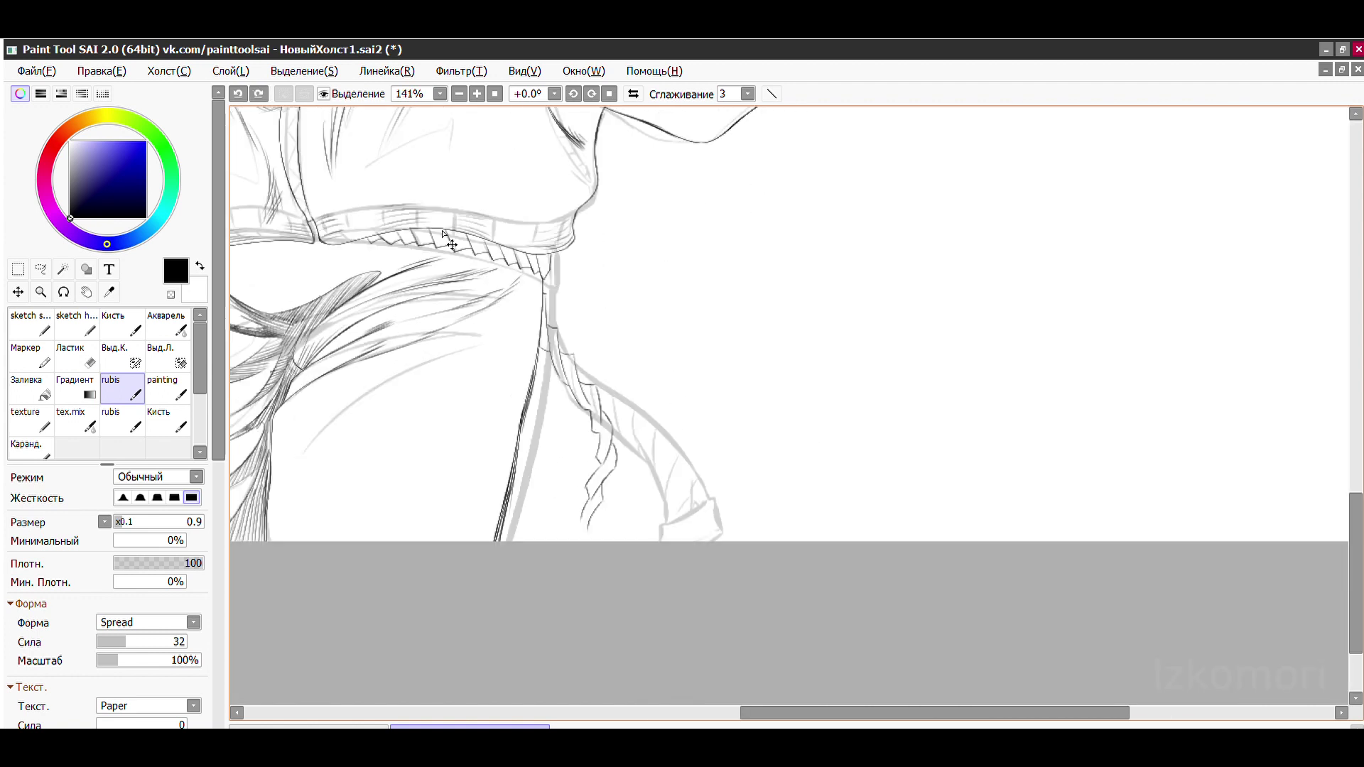
{"action": "scroll", "coordinate": [396, 164], "scroll_direction": "up", "scroll_amount": 2}
{"action": "key", "text": "ctrl+y"}
{"action": "key", "text": "ctrl+z"}
{"action": "key", "text": "ctrl+y"}
{"action": "key", "text": "ctrl+z"}
{"action": "key", "text": "ctrl+y"}
- Replace the zigzag belt under the hoodie's waistband with a smooth curved lower edge and short vertical ticks
{"action": "mouse_move", "coordinate": [367, 273]}
{"action": "left_mouse_down"}
{"action": "mouse_move", "coordinate": [895, 410]}
{"action": "mouse_move", "coordinate": [840, 377]}
{"action": "left_mouse_up"}
{"action": "key", "text": "e"}
{"action": "key", "text": "e"}
{"action": "key", "text": "e"}
{"action": "key", "text": "e"}
{"action": "scroll", "coordinate": [490, 270], "scroll_direction": "down", "scroll_amount": 5}
{"action": "scroll", "coordinate": [661, 406], "scroll_direction": "up", "scroll_amount": 2}
{"action": "scroll", "coordinate": [660, 406], "scroll_direction": "down", "scroll_amount": 6}
{"action": "scroll", "coordinate": [667, 240], "scroll_direction": "up", "scroll_amount": 9}
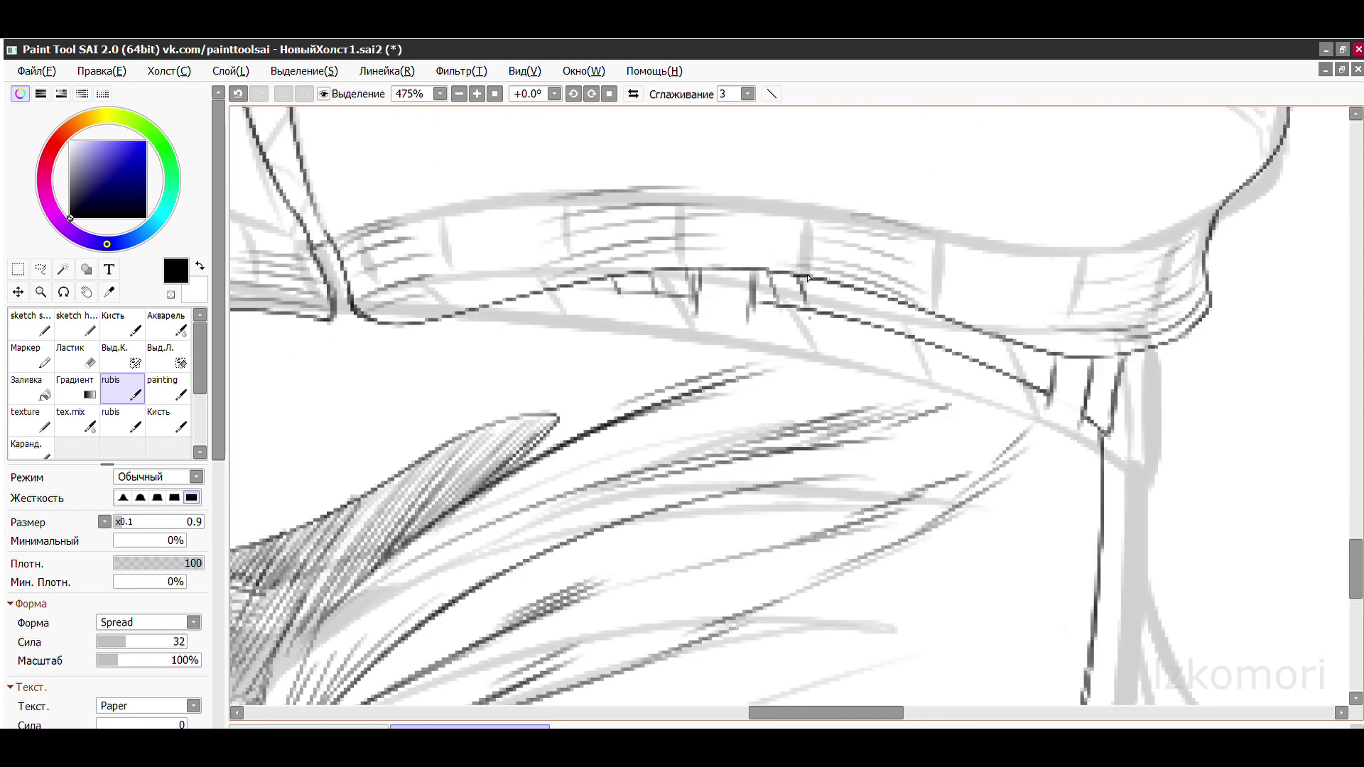
- Ink the upper and lower edges of the hanging strap as smooth curves sweeping down from the right hip
{"action": "scroll", "coordinate": [964, 319], "scroll_direction": "down", "scroll_amount": 3}
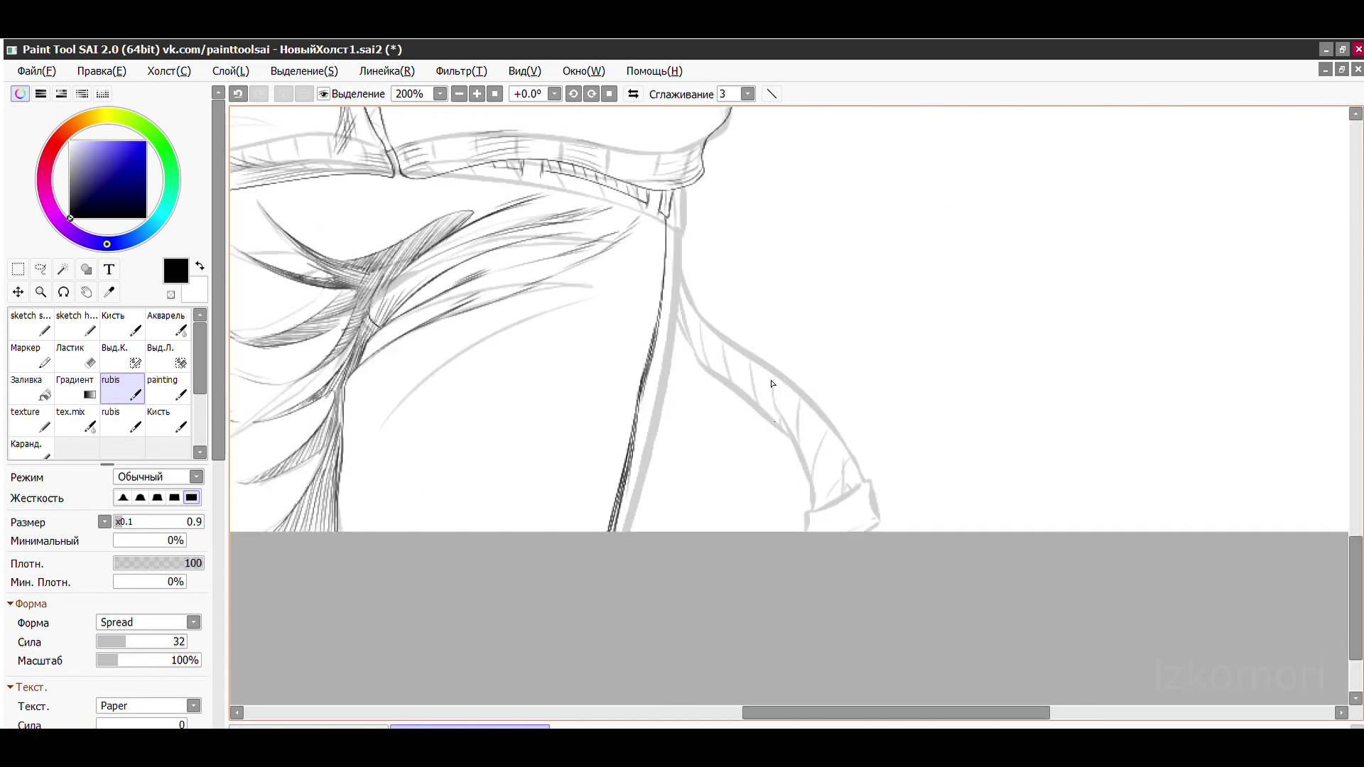
{"action": "scroll", "coordinate": [752, 304], "scroll_direction": "up", "scroll_amount": 1}
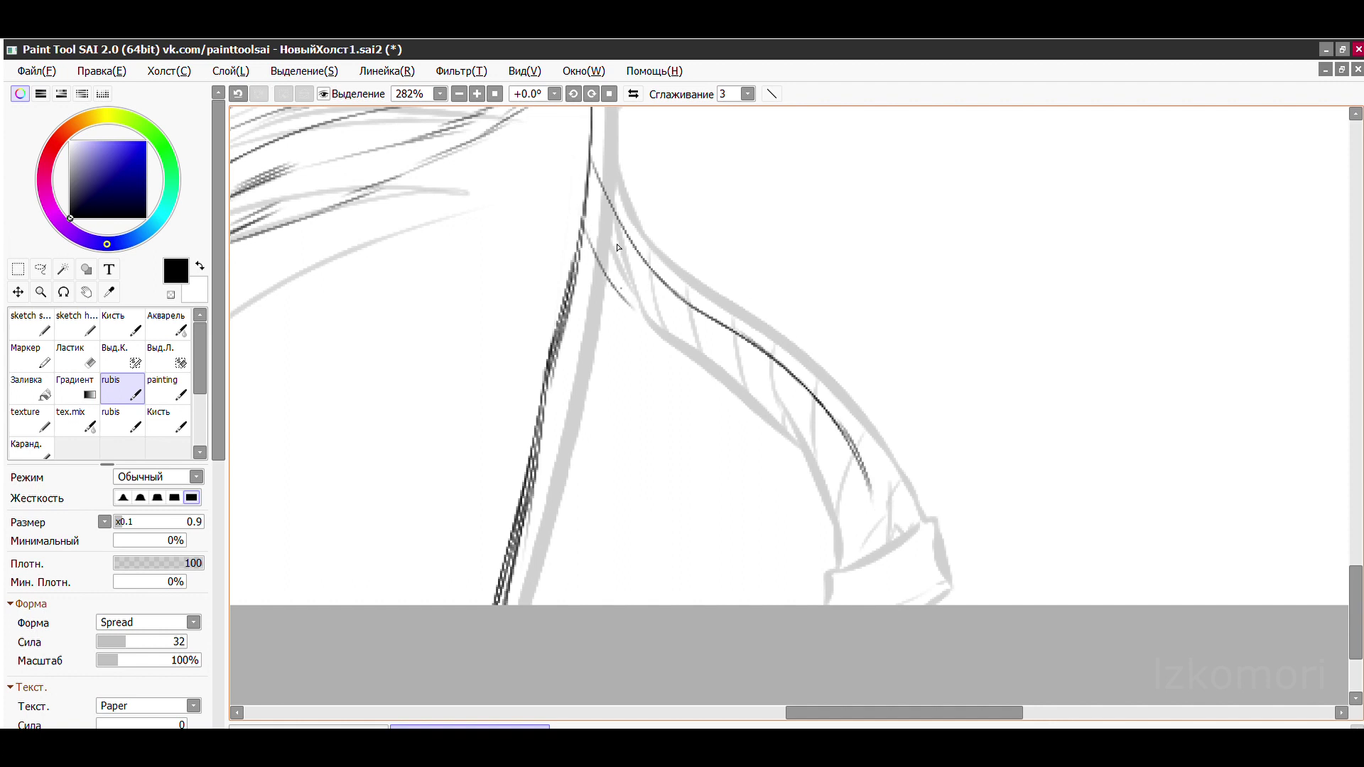
{"action": "scroll", "coordinate": [741, 354], "scroll_direction": "up", "scroll_amount": 1}
{"action": "left_click_drag", "start_coordinate": [476, 236], "coordinate": [685, 407]}
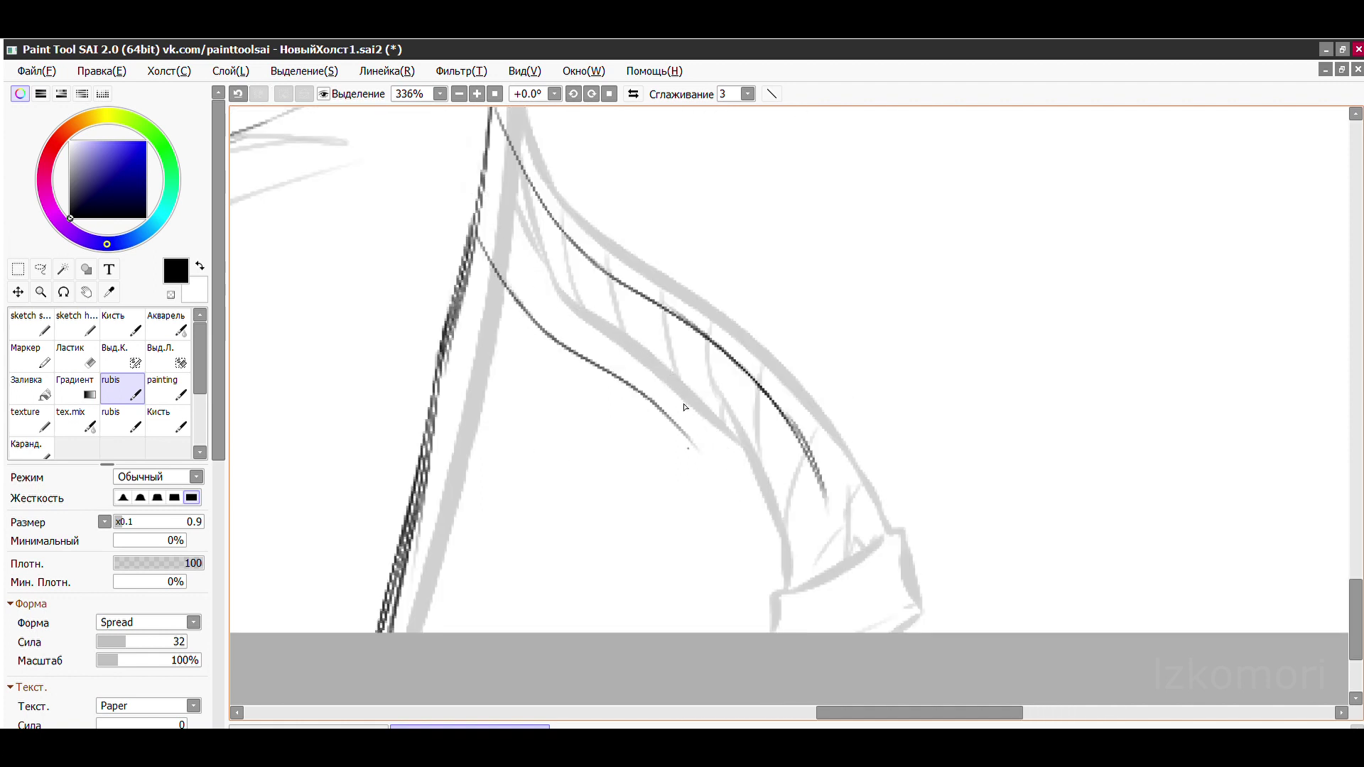
- Reinforce the strap's lower curves and ink its boxy end piece with outer sides, a rim and inner contour lines
{"action": "scroll", "coordinate": [709, 437], "scroll_direction": "up", "scroll_amount": 5}
{"action": "left_click_drag", "start_coordinate": [609, 455], "coordinate": [584, 671]}
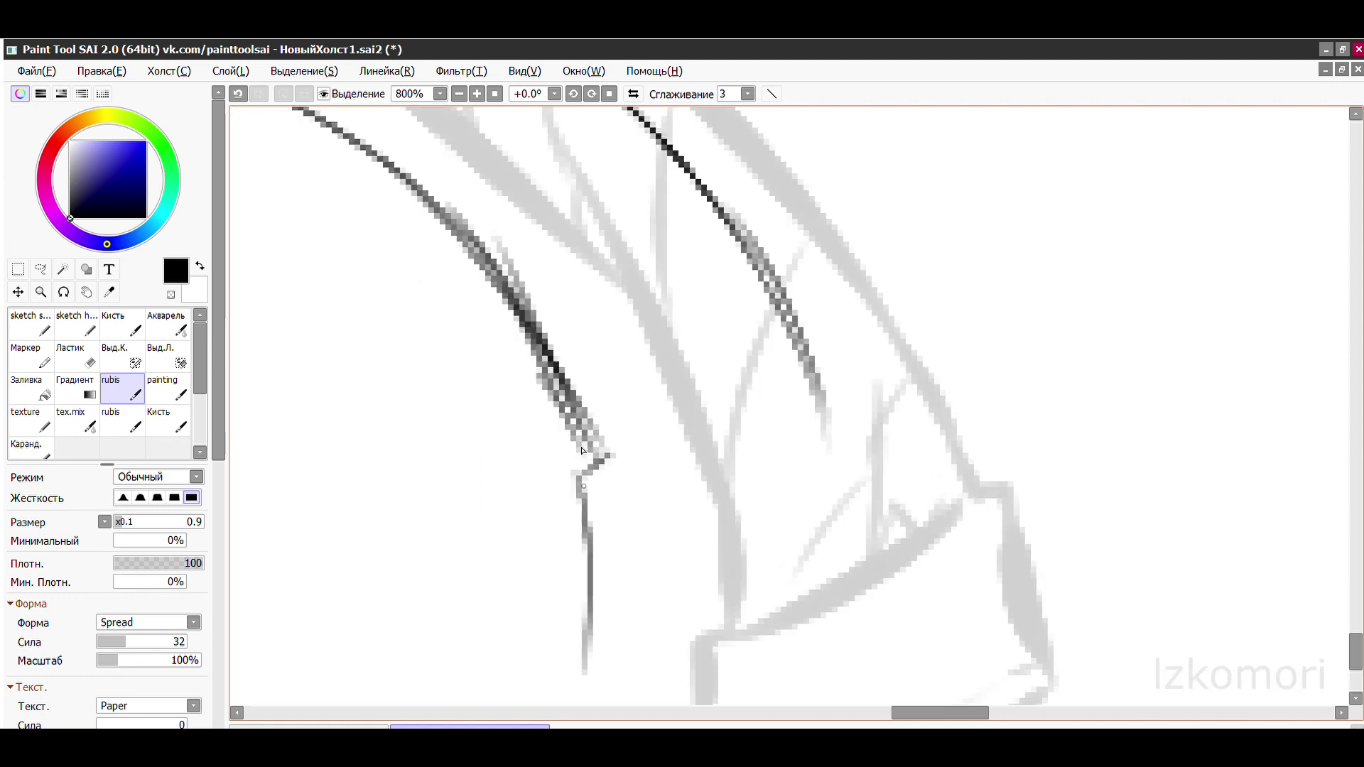
{"action": "mouse_move", "coordinate": [810, 408]}
{"action": "left_mouse_down"}
{"action": "mouse_move", "coordinate": [878, 639]}
{"action": "mouse_move", "coordinate": [602, 672]}
{"action": "mouse_move", "coordinate": [884, 638]}
{"action": "mouse_move", "coordinate": [636, 682]}
{"action": "left_mouse_up"}
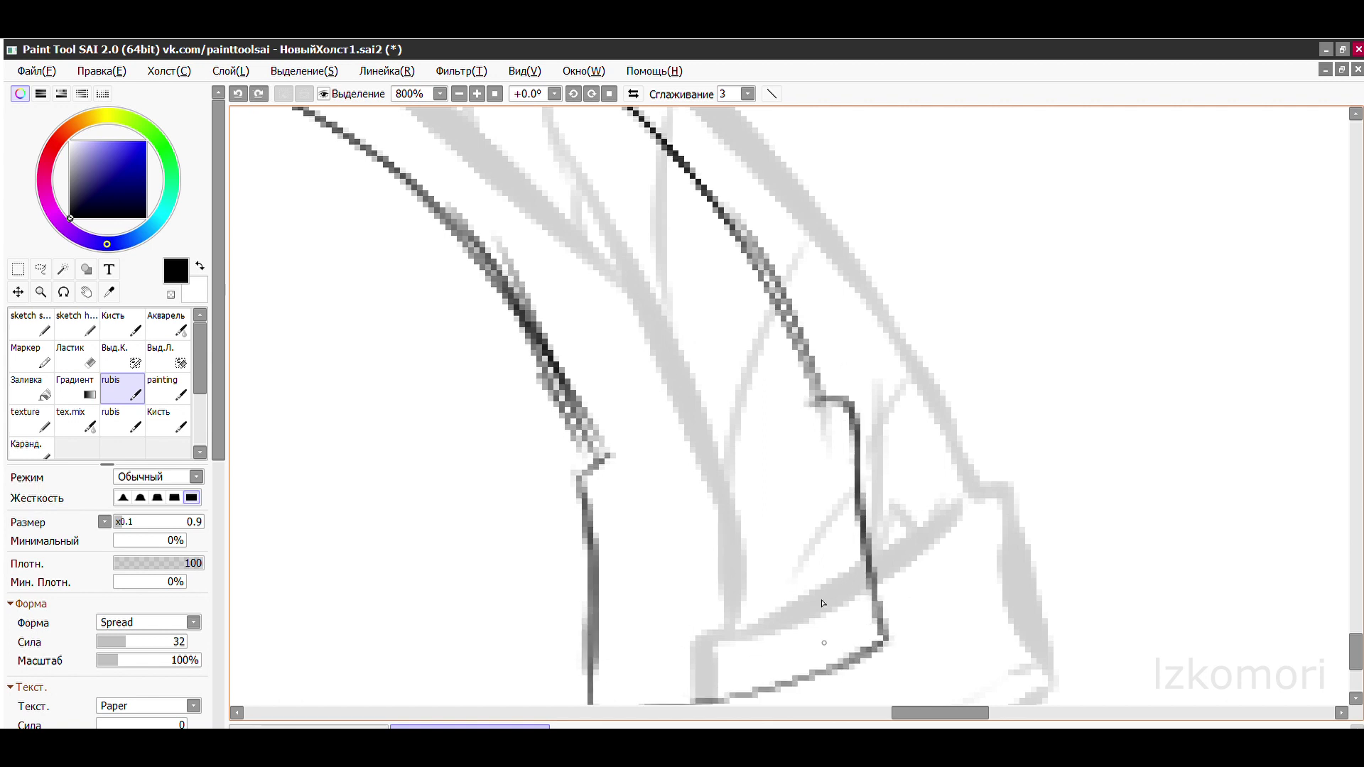
{"action": "left_click_drag", "start_coordinate": [846, 384], "coordinate": [853, 601]}
{"action": "key", "text": "ctrl+z"}
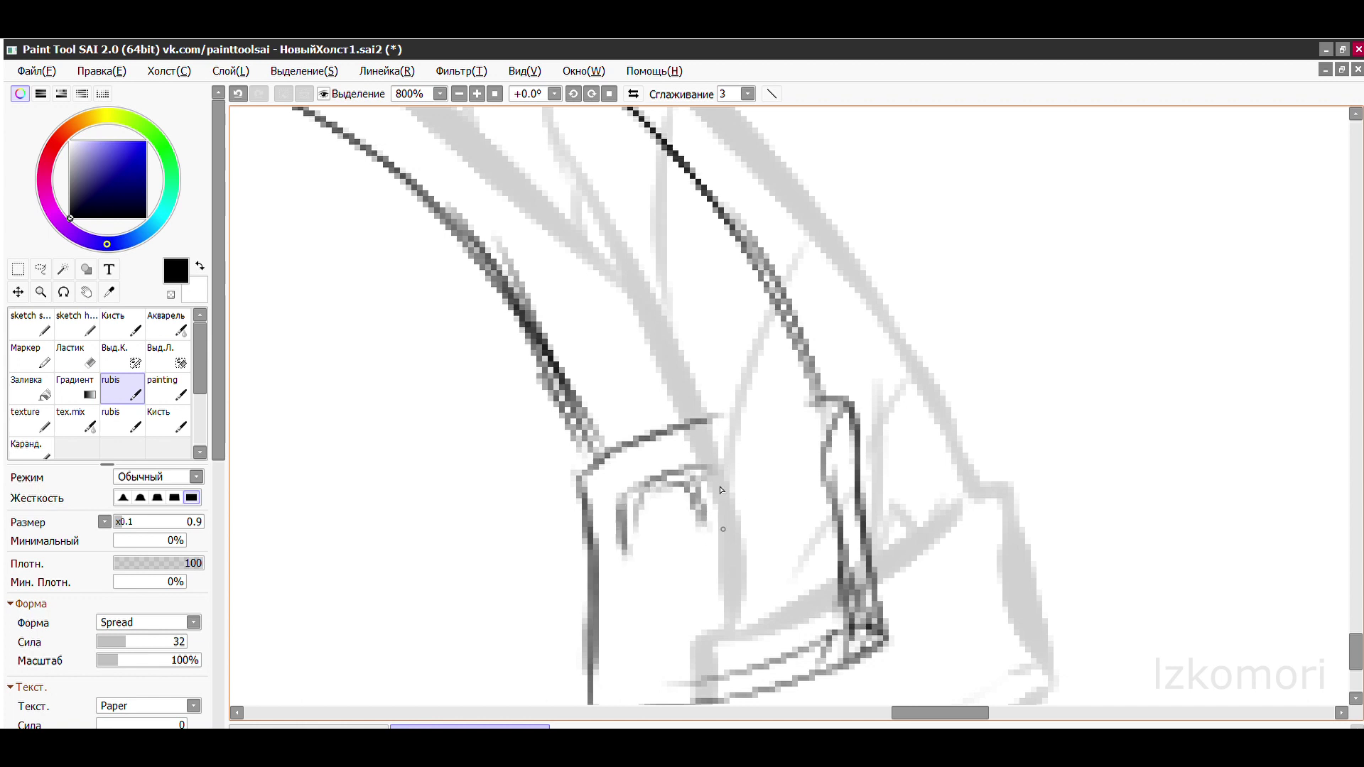
{"action": "left_click_drag", "start_coordinate": [768, 460], "coordinate": [754, 641]}
{"action": "left_click_drag", "start_coordinate": [694, 492], "coordinate": [724, 634]}
- Add short hatch lines across the hanging strap between its two edges
{"action": "scroll", "coordinate": [734, 418], "scroll_direction": "down", "scroll_amount": 5}
{"action": "scroll", "coordinate": [587, 321], "scroll_direction": "up", "scroll_amount": 2}
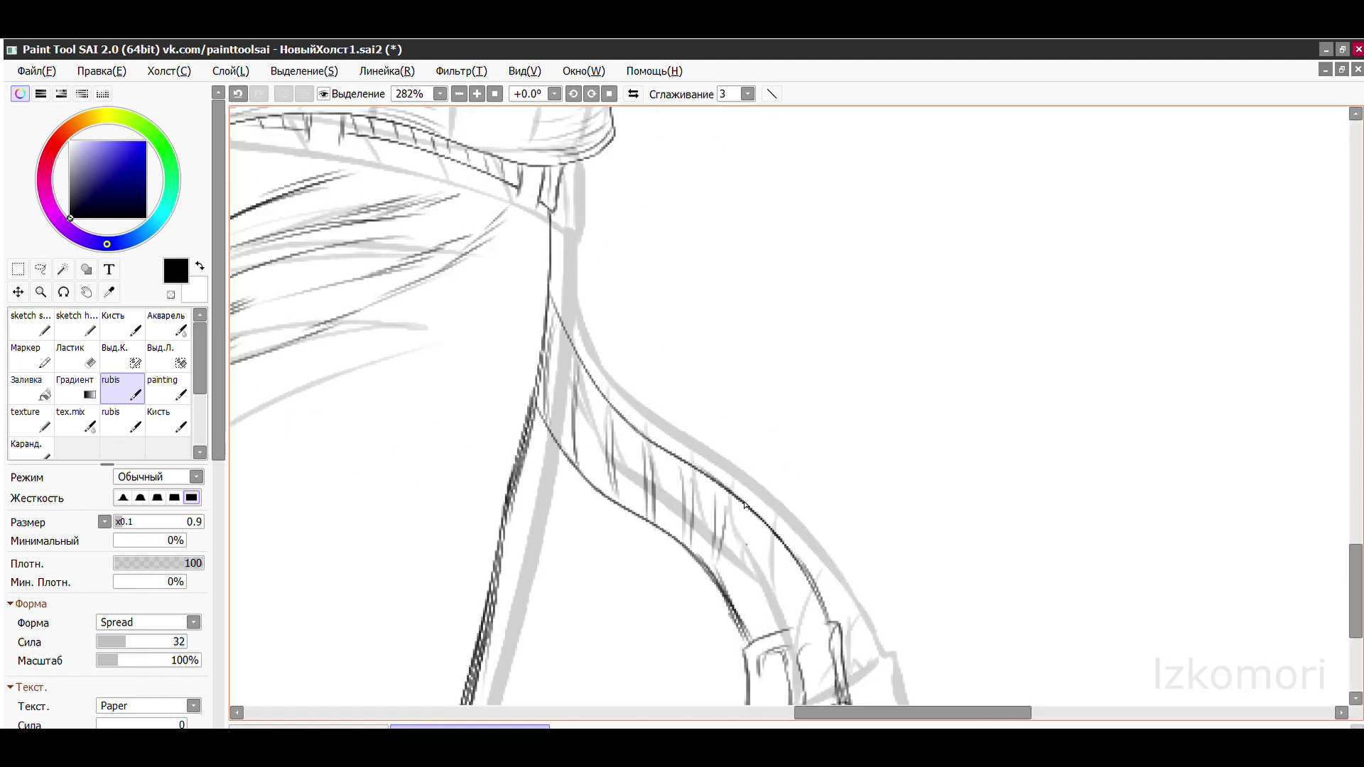
{"action": "scroll", "coordinate": [622, 459], "scroll_direction": "down", "scroll_amount": 5}
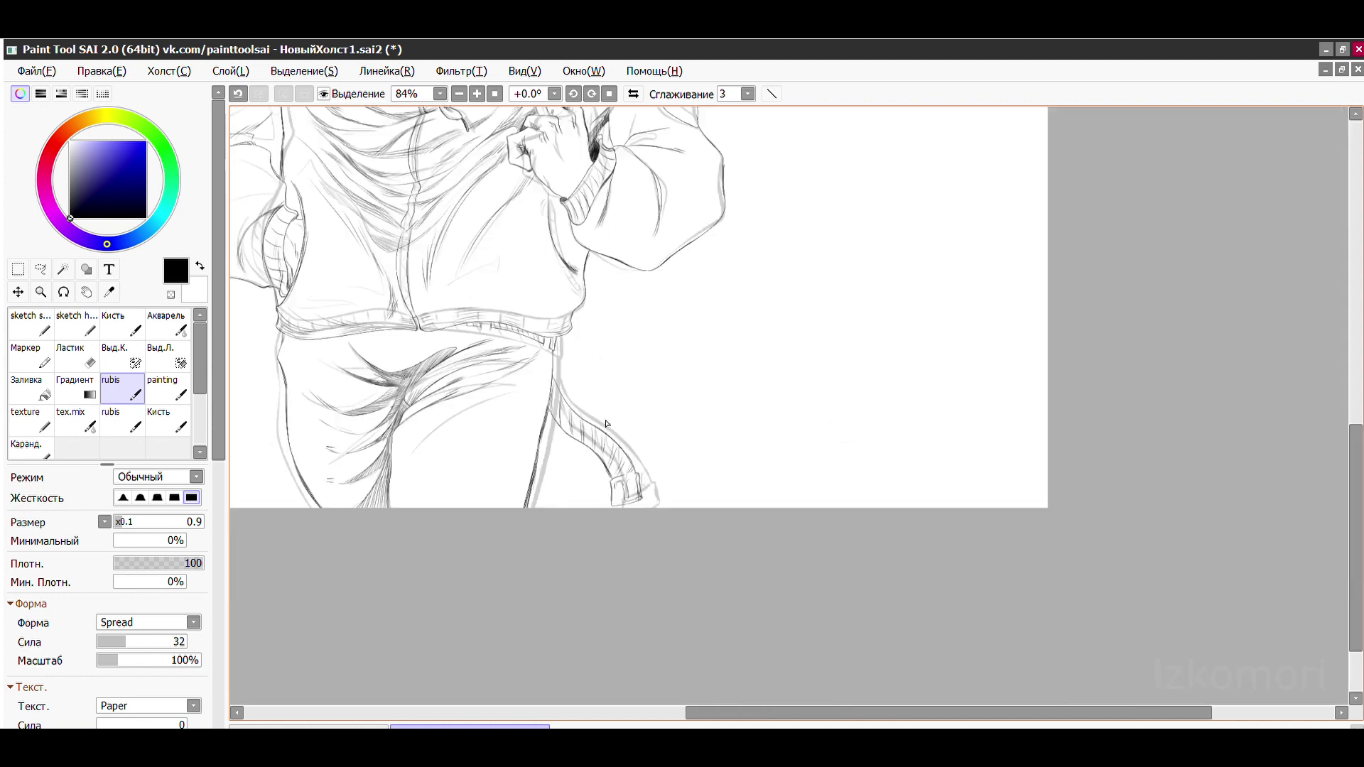
{"action": "scroll", "coordinate": [436, 332], "scroll_direction": "down", "scroll_amount": 3}
- Touch up the short nostril stroke beneath the curved nose contour on the face
{"action": "scroll", "coordinate": [602, 311], "scroll_direction": "up", "scroll_amount": 10}
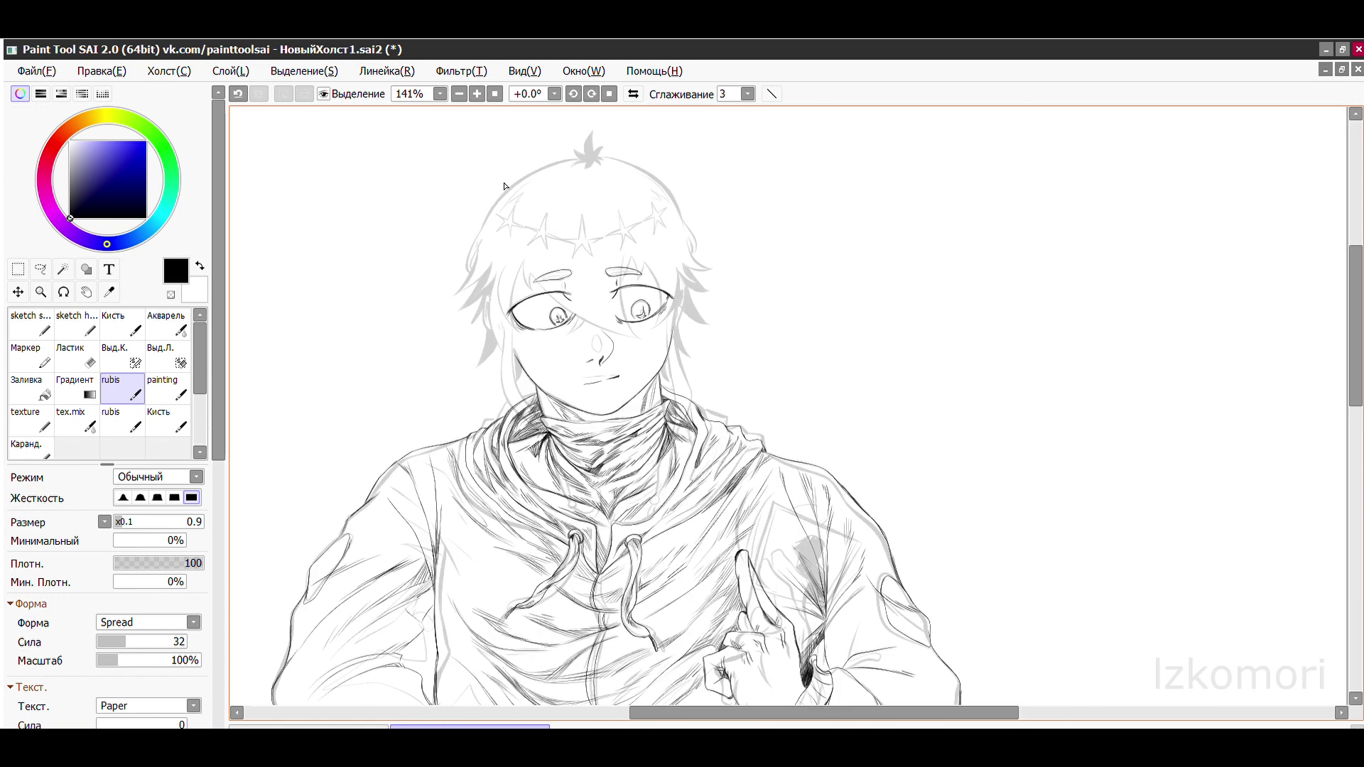
{"action": "scroll", "coordinate": [602, 310], "scroll_direction": "down", "scroll_amount": 4}
{"action": "scroll", "coordinate": [853, 313], "scroll_direction": "up", "scroll_amount": 3}
{"action": "scroll", "coordinate": [1065, 313], "scroll_direction": "down", "scroll_amount": 1}
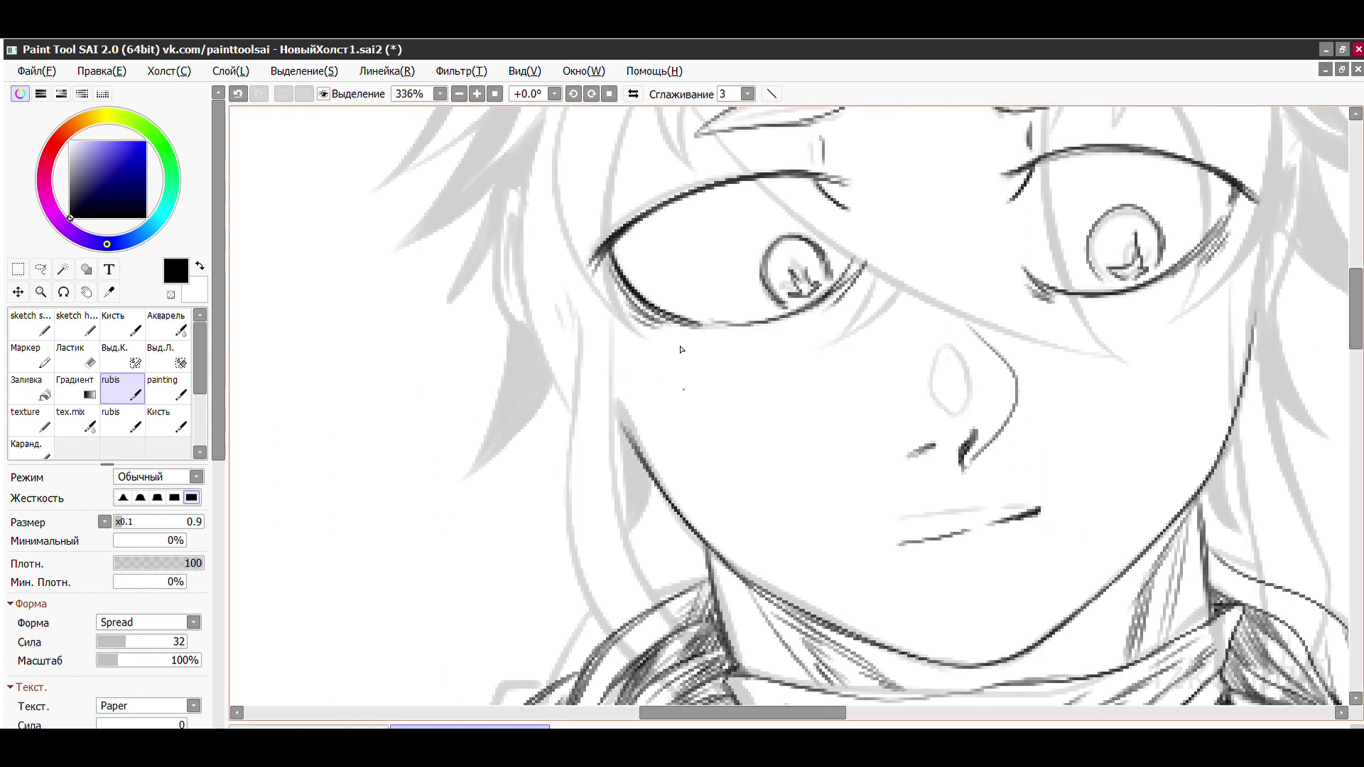
{"action": "scroll", "coordinate": [1276, 313], "scroll_direction": "up", "scroll_amount": 2}
{"action": "key", "text": "e"}
{"action": "scroll", "coordinate": [508, 462], "scroll_direction": "up", "scroll_amount": 3}
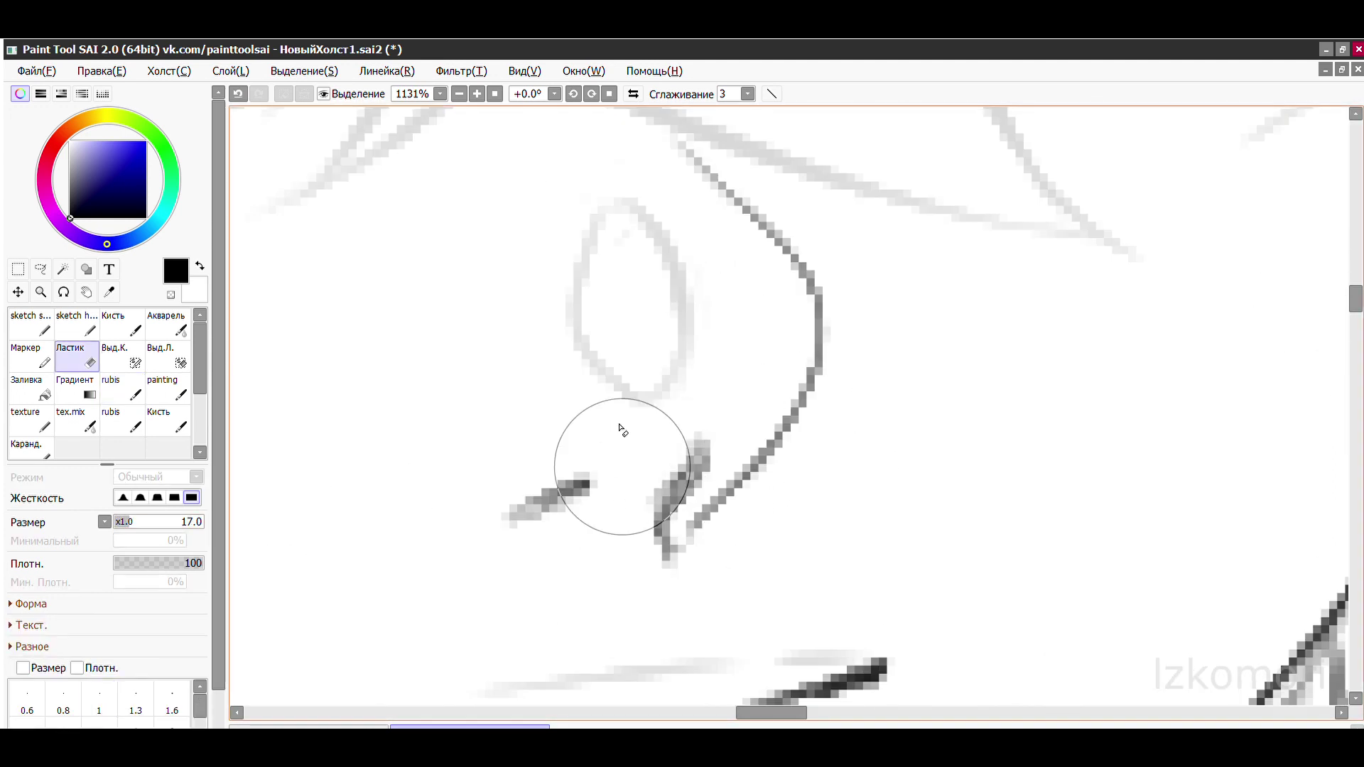
{"action": "left_click", "coordinate": [122, 389]}
{"action": "left_click_drag", "start_coordinate": [664, 561], "coordinate": [712, 430]}
{"action": "key", "text": "ctrl+z"}
{"action": "scroll", "coordinate": [713, 319], "scroll_direction": "down", "scroll_amount": 5}
{"action": "scroll", "coordinate": [713, 319], "scroll_direction": "up", "scroll_amount": 3}
{"action": "mouse_move", "coordinate": [714, 340]}
{"action": "left_mouse_down"}
{"action": "mouse_move", "coordinate": [706, 380]}
{"action": "mouse_move", "coordinate": [684, 399]}
{"action": "left_mouse_up"}
{"action": "scroll", "coordinate": [704, 356], "scroll_direction": "down", "scroll_amount": 4}
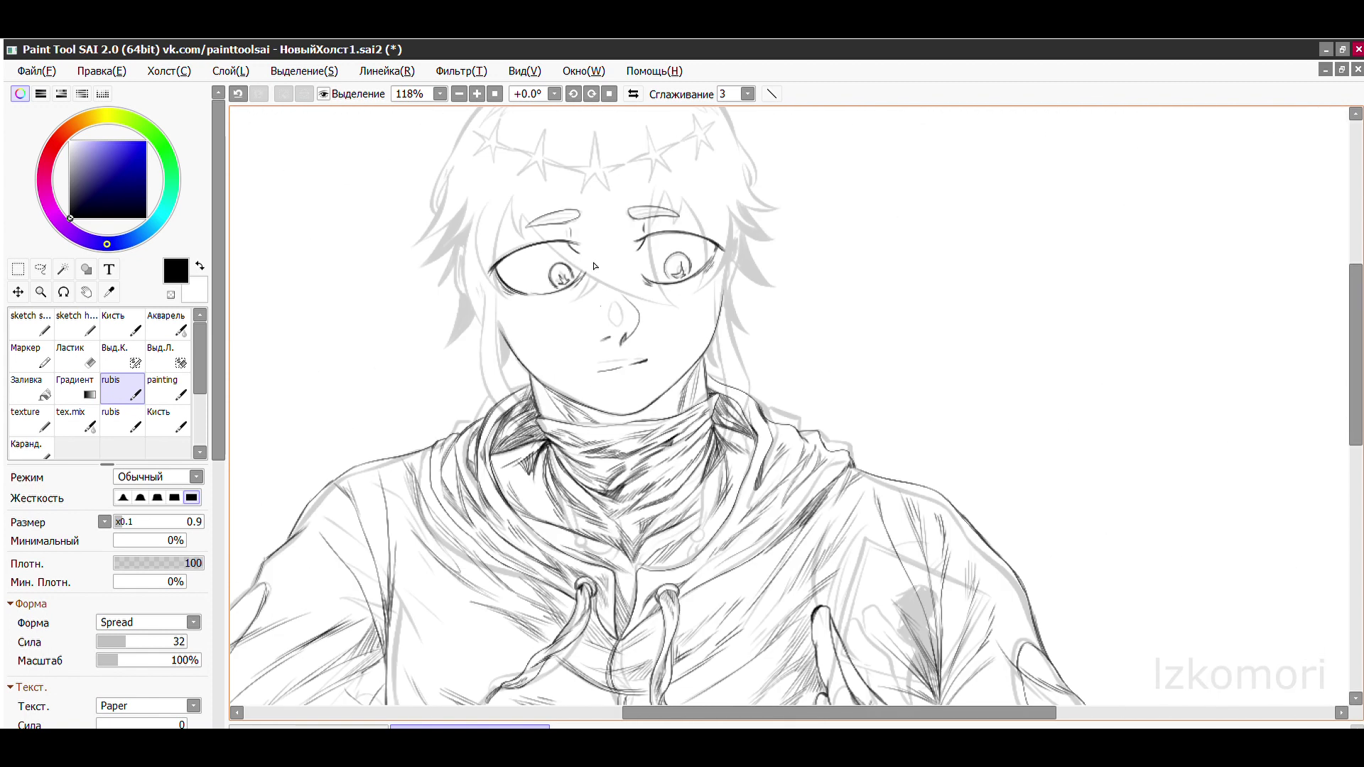
- Ink the long left side lock from beside the face down over the collar to a small bead and curled tip
{"action": "scroll", "coordinate": [814, 220], "scroll_direction": "up", "scroll_amount": 2}
{"action": "scroll", "coordinate": [538, 199], "scroll_direction": "up", "scroll_amount": 1}
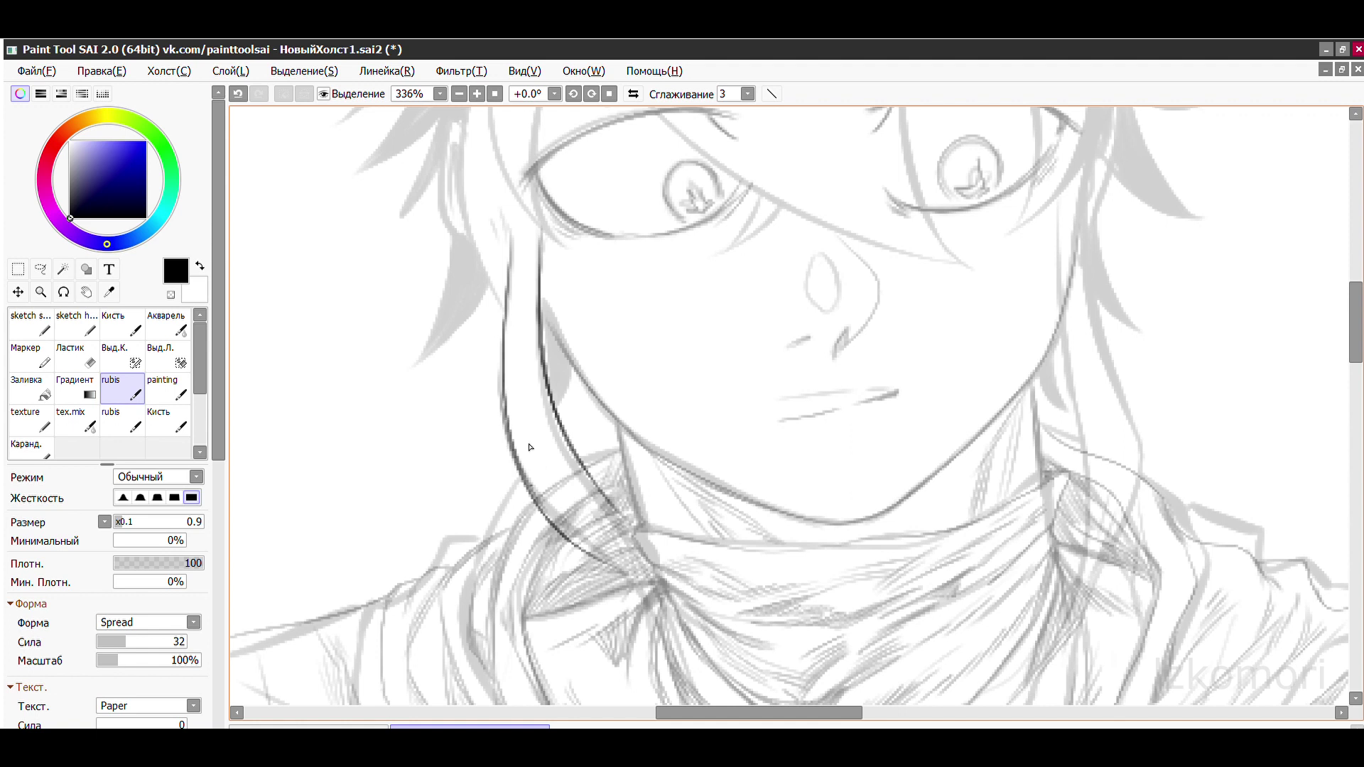
{"action": "scroll", "coordinate": [529, 447], "scroll_direction": "up", "scroll_amount": 2}
{"action": "left_click_drag", "start_coordinate": [463, 391], "coordinate": [576, 605]}
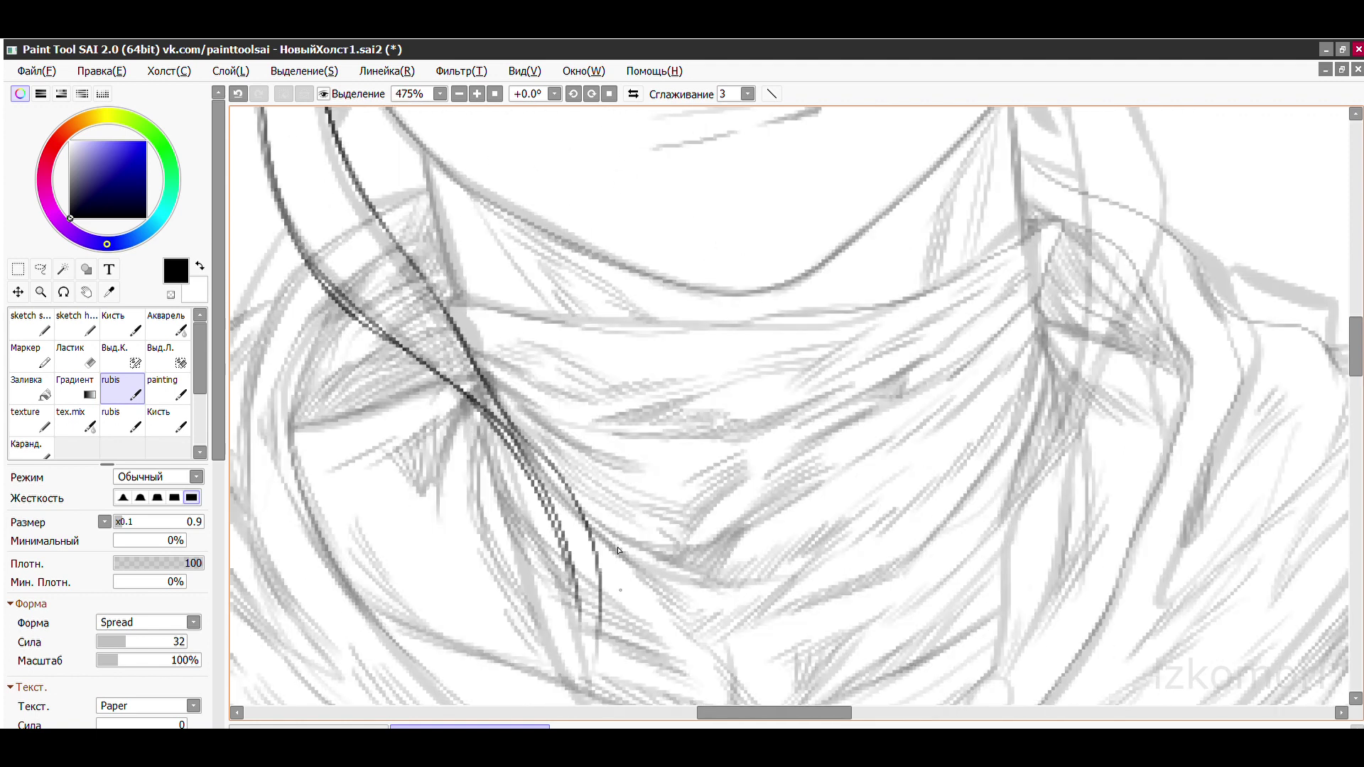
{"action": "scroll", "coordinate": [618, 550], "scroll_direction": "down", "scroll_amount": 3}
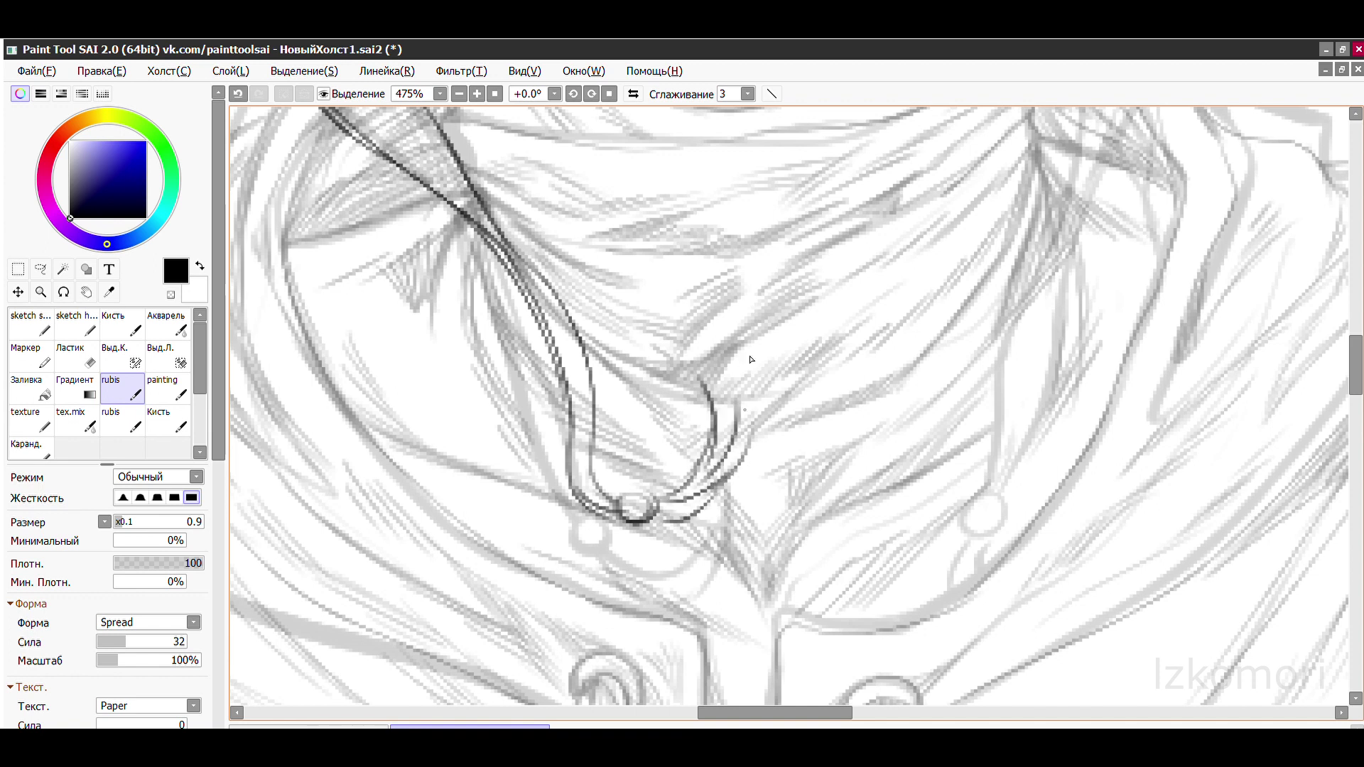
- Extend the left side lock's outline upward past the eye and add a short inner strand at the temple
{"action": "scroll", "coordinate": [751, 360], "scroll_direction": "down", "scroll_amount": 5}
{"action": "scroll", "coordinate": [632, 235], "scroll_direction": "up", "scroll_amount": 6}
{"action": "left_click_drag", "start_coordinate": [616, 565], "coordinate": [566, 226]}
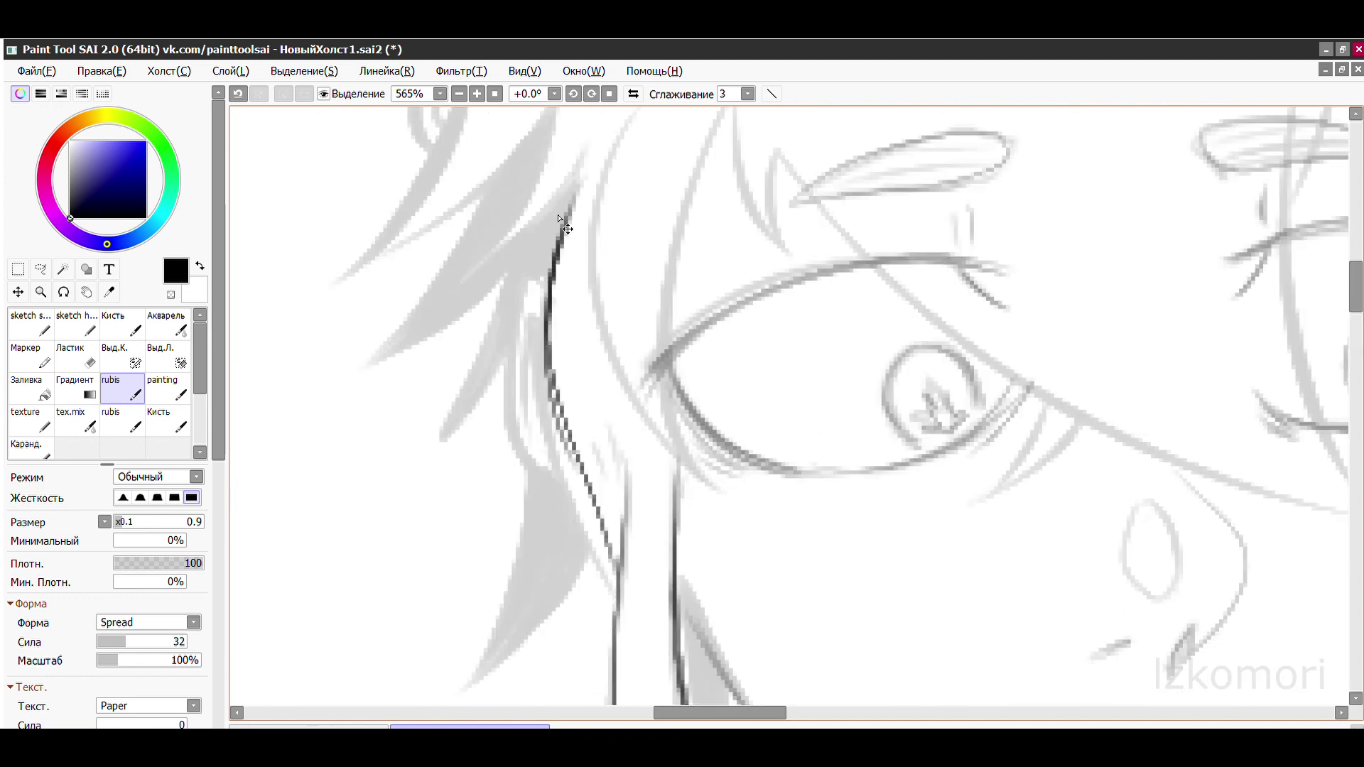
{"action": "left_click_drag", "start_coordinate": [624, 125], "coordinate": [539, 175]}
{"action": "mouse_move", "coordinate": [586, 572]}
{"action": "left_mouse_down"}
{"action": "mouse_move", "coordinate": [654, 132]}
{"action": "mouse_move", "coordinate": [732, 339]}
{"action": "left_mouse_up"}
- Ink a pointed bang strand beside the left eyebrow, its curved edges meeting over the upper eyelid
{"action": "scroll", "coordinate": [742, 310], "scroll_direction": "down", "scroll_amount": 4}
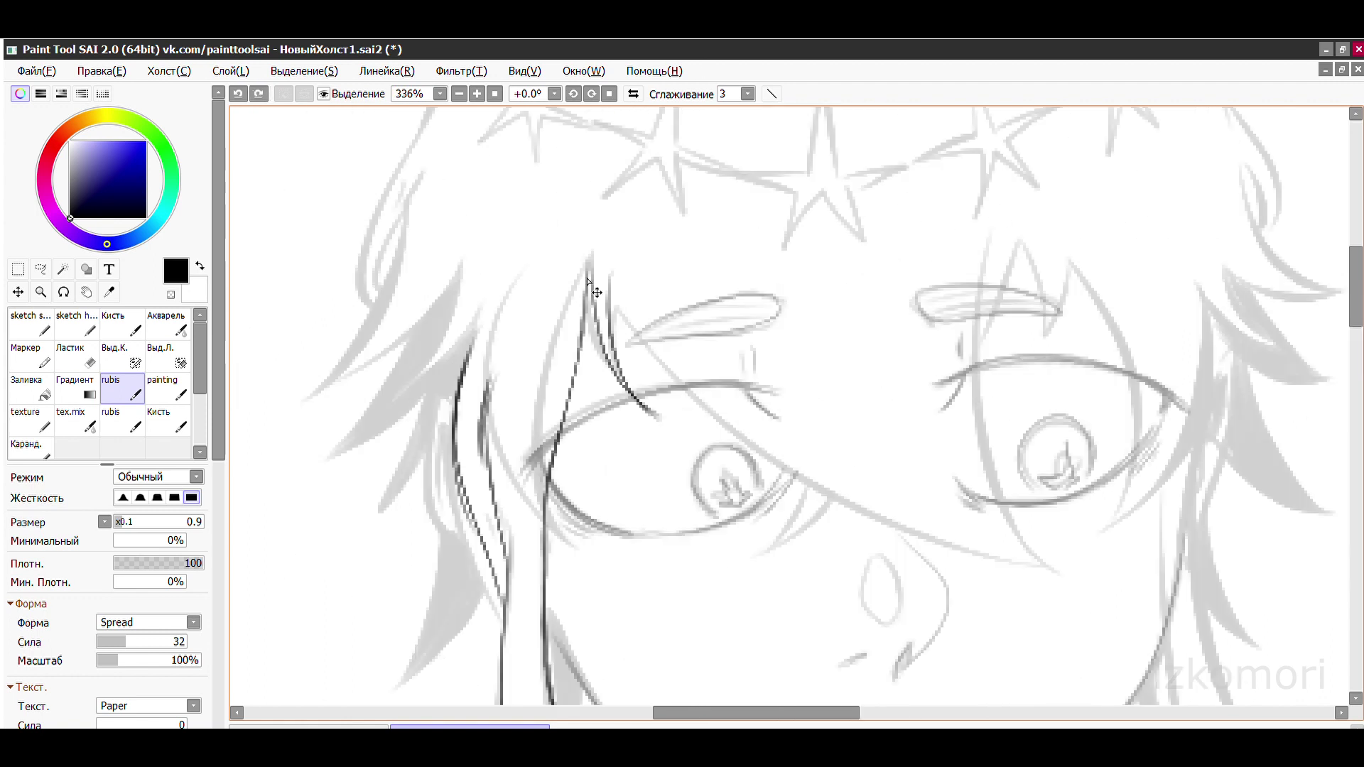
{"action": "scroll", "coordinate": [592, 388], "scroll_direction": "up", "scroll_amount": 5}
{"action": "key", "text": "ctrl+z"}
{"action": "key", "text": "ctrl+y"}
{"action": "key", "text": "ctrl+z"}
{"action": "key", "text": "ctrl+y"}
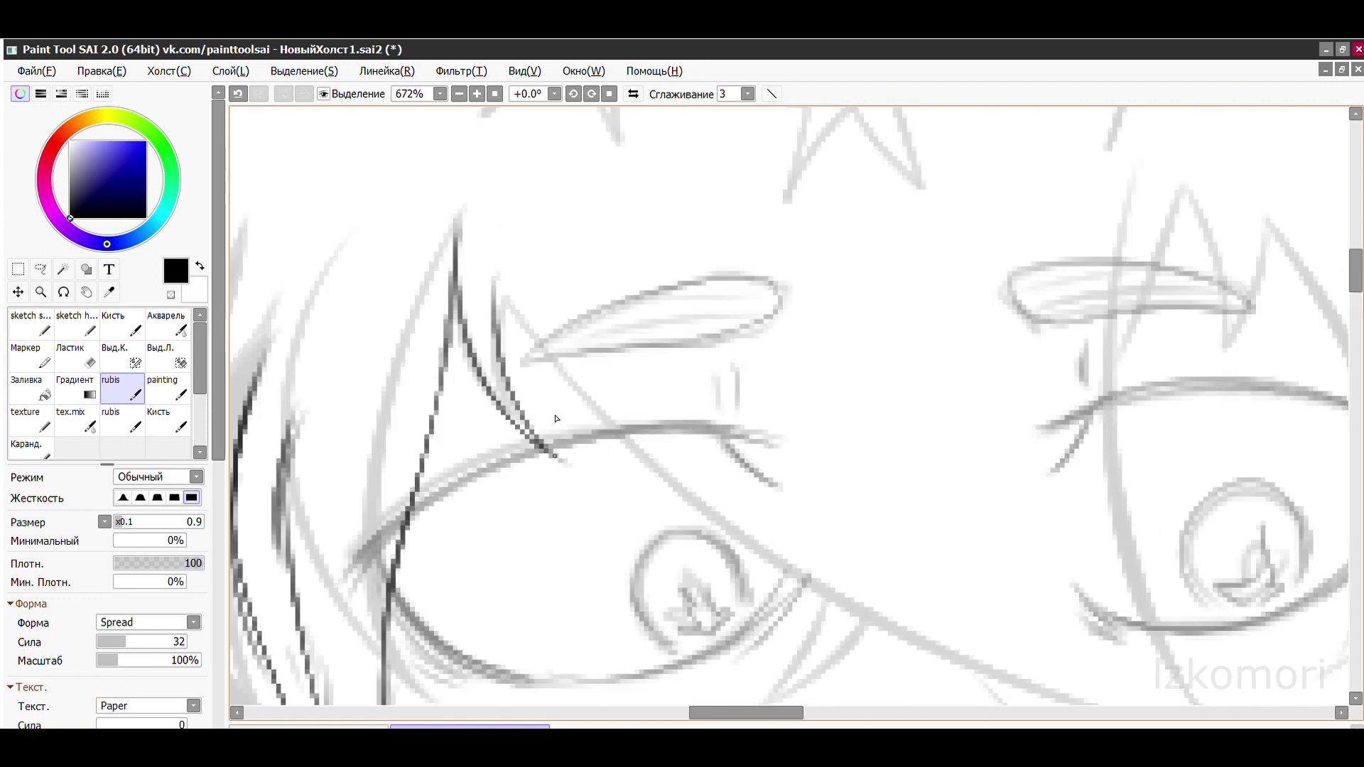
- Ink the pointed hair tuft outside the left side lock, with two curved edges converging at a tip below eye level
{"action": "scroll", "coordinate": [554, 419], "scroll_direction": "down", "scroll_amount": 4}
{"action": "scroll", "coordinate": [544, 397], "scroll_direction": "up", "scroll_amount": 2}
{"action": "scroll", "coordinate": [543, 397], "scroll_direction": "up", "scroll_amount": 5}
{"action": "mouse_move", "coordinate": [611, 284]}
{"action": "left_mouse_down"}
{"action": "mouse_move", "coordinate": [606, 341]}
{"action": "mouse_move", "coordinate": [540, 533]}
{"action": "left_mouse_up"}
{"action": "mouse_move", "coordinate": [696, 387]}
{"action": "left_mouse_down"}
{"action": "mouse_move", "coordinate": [533, 569]}
{"action": "mouse_move", "coordinate": [593, 532]}
{"action": "left_mouse_up"}
- Fill a small dark wedge between the left side lock and the jawline with dense strokes
{"action": "scroll", "coordinate": [629, 455], "scroll_direction": "down", "scroll_amount": 3}
{"action": "scroll", "coordinate": [630, 454], "scroll_direction": "up", "scroll_amount": 5}
{"action": "left_click_drag", "start_coordinate": [657, 284], "coordinate": [675, 398]}
{"action": "left_click_drag", "start_coordinate": [710, 341], "coordinate": [678, 412]}
{"action": "mouse_move", "coordinate": [664, 256]}
{"action": "left_mouse_down"}
{"action": "mouse_move", "coordinate": [703, 370]}
{"action": "mouse_move", "coordinate": [668, 326]}
{"action": "mouse_move", "coordinate": [682, 454]}
{"action": "left_mouse_up"}
{"action": "left_click_drag", "start_coordinate": [657, 366], "coordinate": [664, 468]}
{"action": "scroll", "coordinate": [710, 341], "scroll_direction": "down", "scroll_amount": 1}
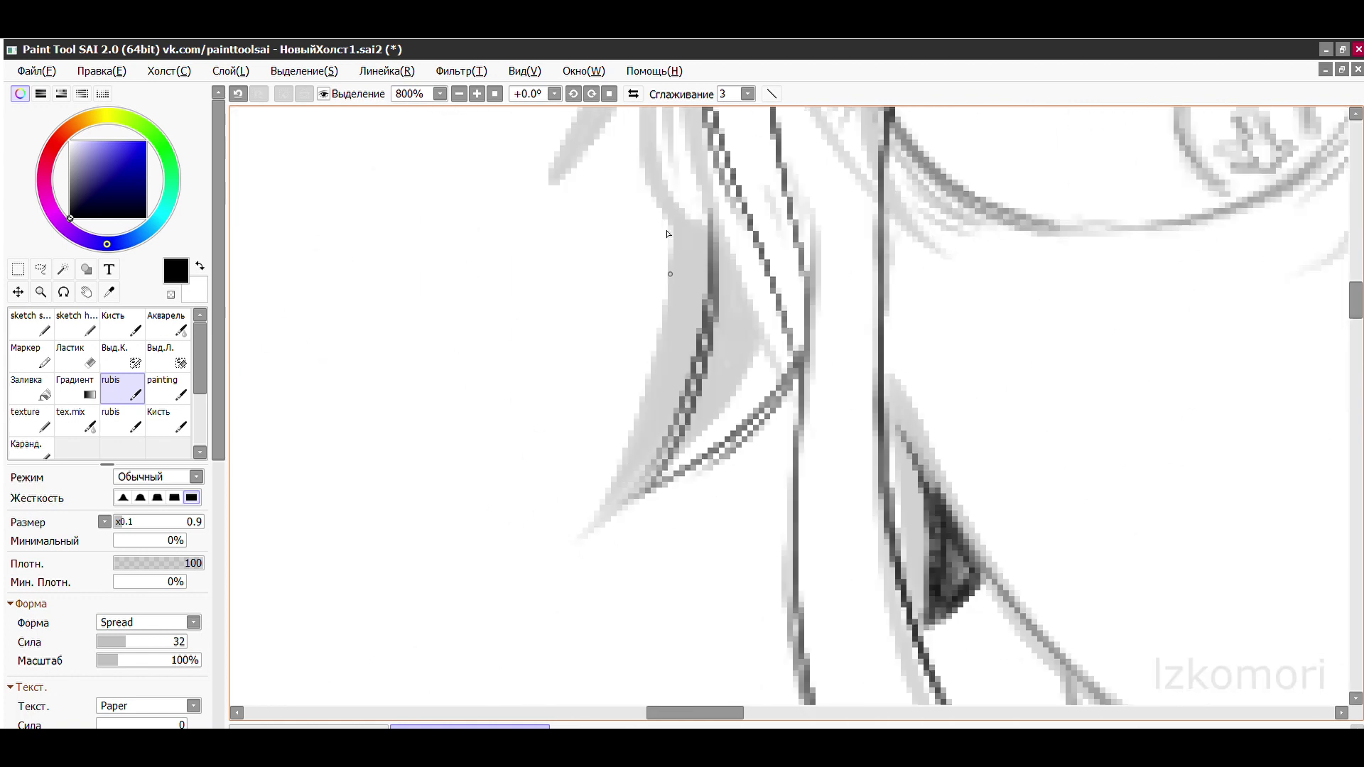
- Fill the pointed hair tuft outside the left side lock with dense dark strokes down to its tip
{"action": "left_click_drag", "start_coordinate": [742, 192], "coordinate": [781, 312]}
{"action": "mouse_move", "coordinate": [714, 228]}
{"action": "left_mouse_down"}
{"action": "mouse_move", "coordinate": [764, 256]}
{"action": "mouse_move", "coordinate": [802, 383]}
{"action": "mouse_move", "coordinate": [742, 398]}
{"action": "left_mouse_up"}
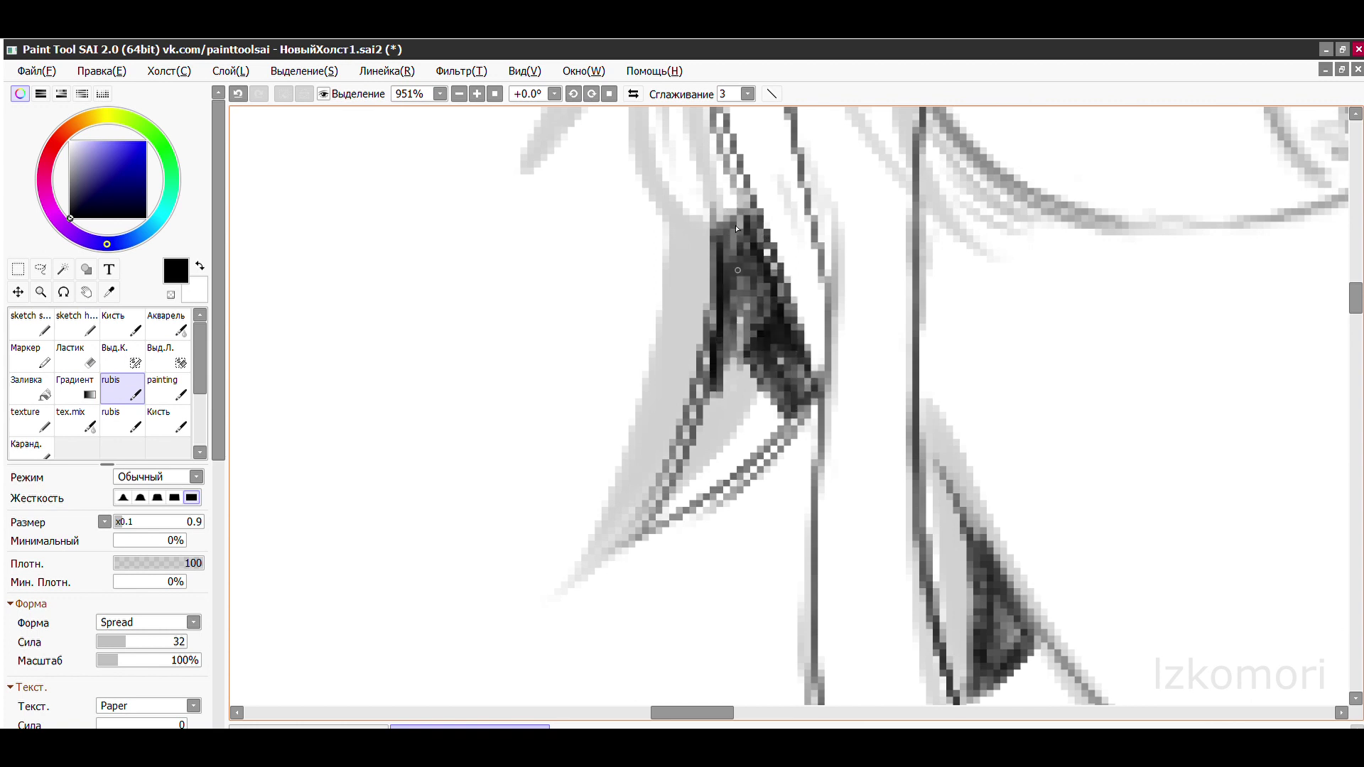
{"action": "left_click_drag", "start_coordinate": [724, 269], "coordinate": [774, 490]}
{"action": "mouse_move", "coordinate": [753, 376]}
{"action": "left_mouse_down"}
{"action": "mouse_move", "coordinate": [683, 418]}
{"action": "mouse_move", "coordinate": [642, 536]}
{"action": "left_mouse_up"}
{"action": "left_click_drag", "start_coordinate": [739, 437], "coordinate": [618, 547]}
{"action": "left_click_drag", "start_coordinate": [788, 363], "coordinate": [724, 476]}
- Ink a second pointed tuft above the filled one, level with the left eye, and hatch it dark towards its tip
{"action": "scroll", "coordinate": [706, 306], "scroll_direction": "down", "scroll_amount": 1}
{"action": "scroll", "coordinate": [705, 305], "scroll_direction": "down", "scroll_amount": 1}
{"action": "left_click_drag", "start_coordinate": [657, 323], "coordinate": [551, 543]}
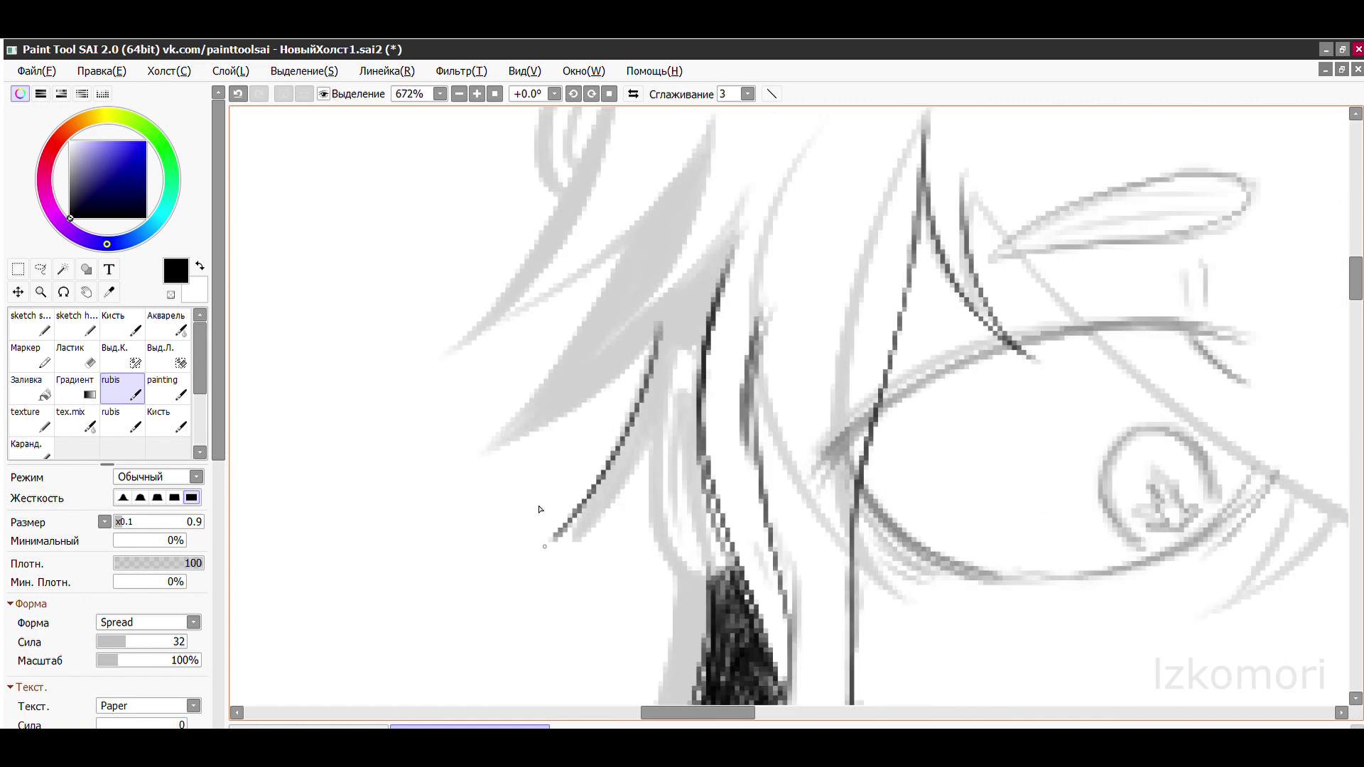
{"action": "left_click_drag", "start_coordinate": [629, 446], "coordinate": [568, 543]}
{"action": "left_click_drag", "start_coordinate": [660, 449], "coordinate": [589, 529]}
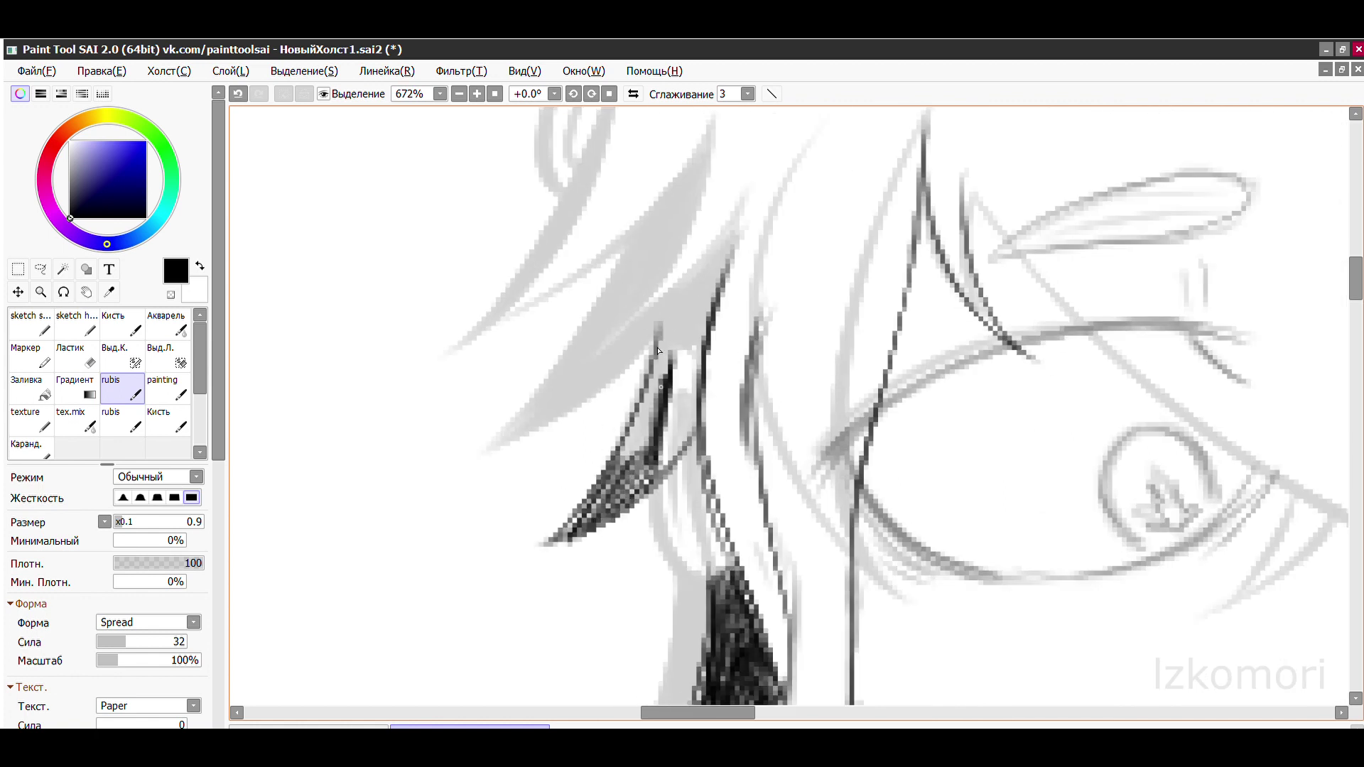
{"action": "scroll", "coordinate": [673, 319], "scroll_direction": "down", "scroll_amount": 3}
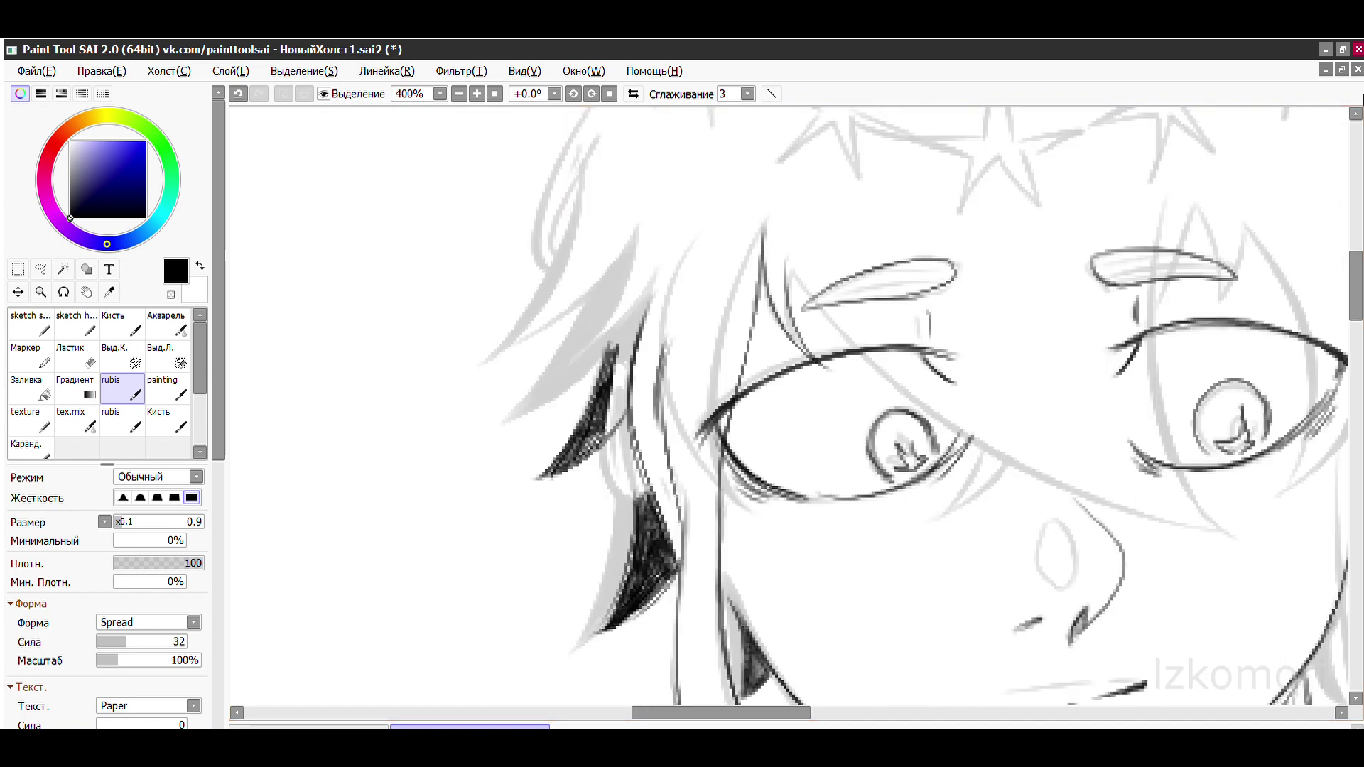
{"action": "scroll", "coordinate": [790, 373], "scroll_direction": "up", "scroll_amount": 4}
{"action": "left_click_drag", "start_coordinate": [696, 298], "coordinate": [676, 465]}
{"action": "mouse_move", "coordinate": [726, 336]}
{"action": "left_mouse_down"}
{"action": "mouse_move", "coordinate": [689, 427]}
{"action": "mouse_move", "coordinate": [618, 307]}
{"action": "left_mouse_up"}
{"action": "key", "text": "ctrl+z"}
{"action": "key", "text": "ctrl+z"}
- Extend the lower tuft's dark fill upward and thicken the eye-level tuft with a new curved lower edge and hatching
{"action": "left_click_drag", "start_coordinate": [693, 325], "coordinate": [719, 419]}
{"action": "left_click_drag", "start_coordinate": [691, 264], "coordinate": [491, 364]}
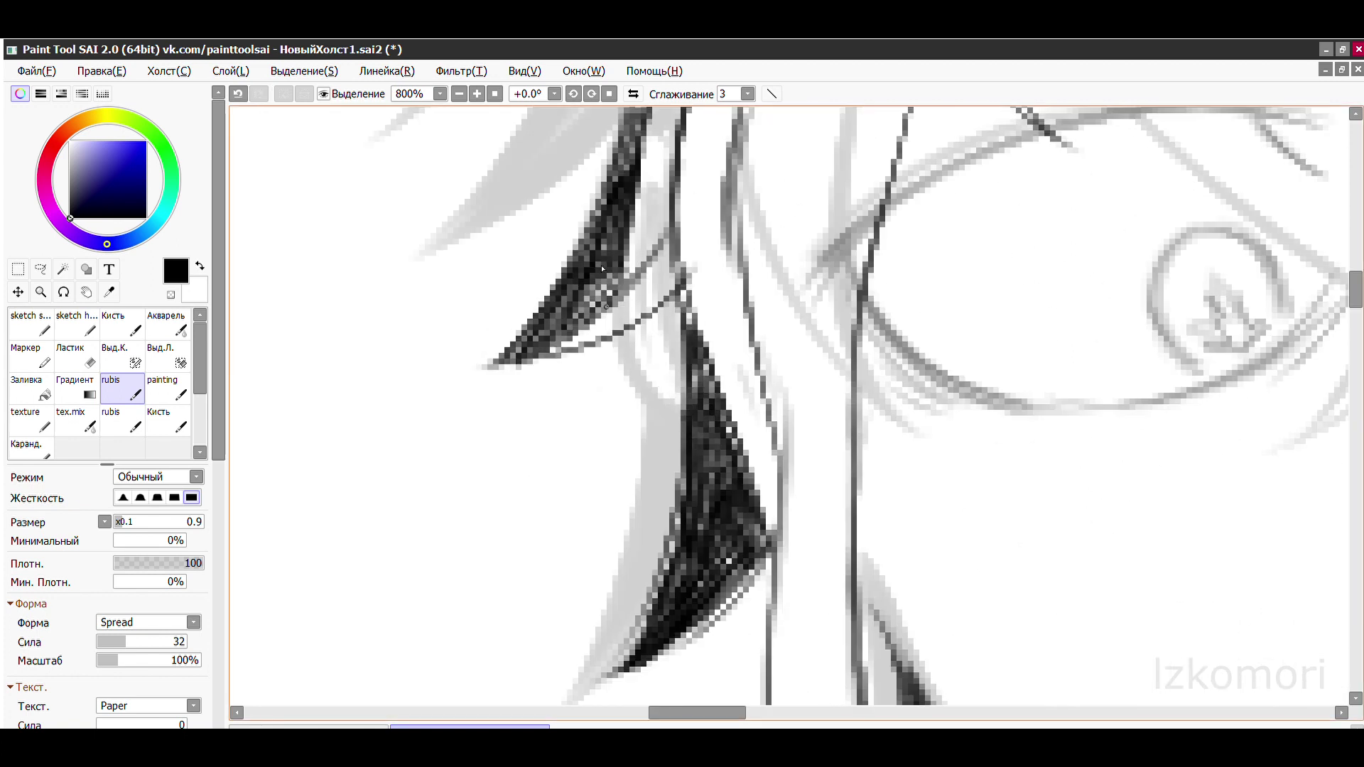
{"action": "left_click_drag", "start_coordinate": [628, 280], "coordinate": [540, 359]}
{"action": "left_click_drag", "start_coordinate": [678, 229], "coordinate": [605, 333]}
{"action": "scroll", "coordinate": [699, 237], "scroll_direction": "down", "scroll_amount": 3}
{"action": "scroll", "coordinate": [730, 274], "scroll_direction": "up", "scroll_amount": 3}
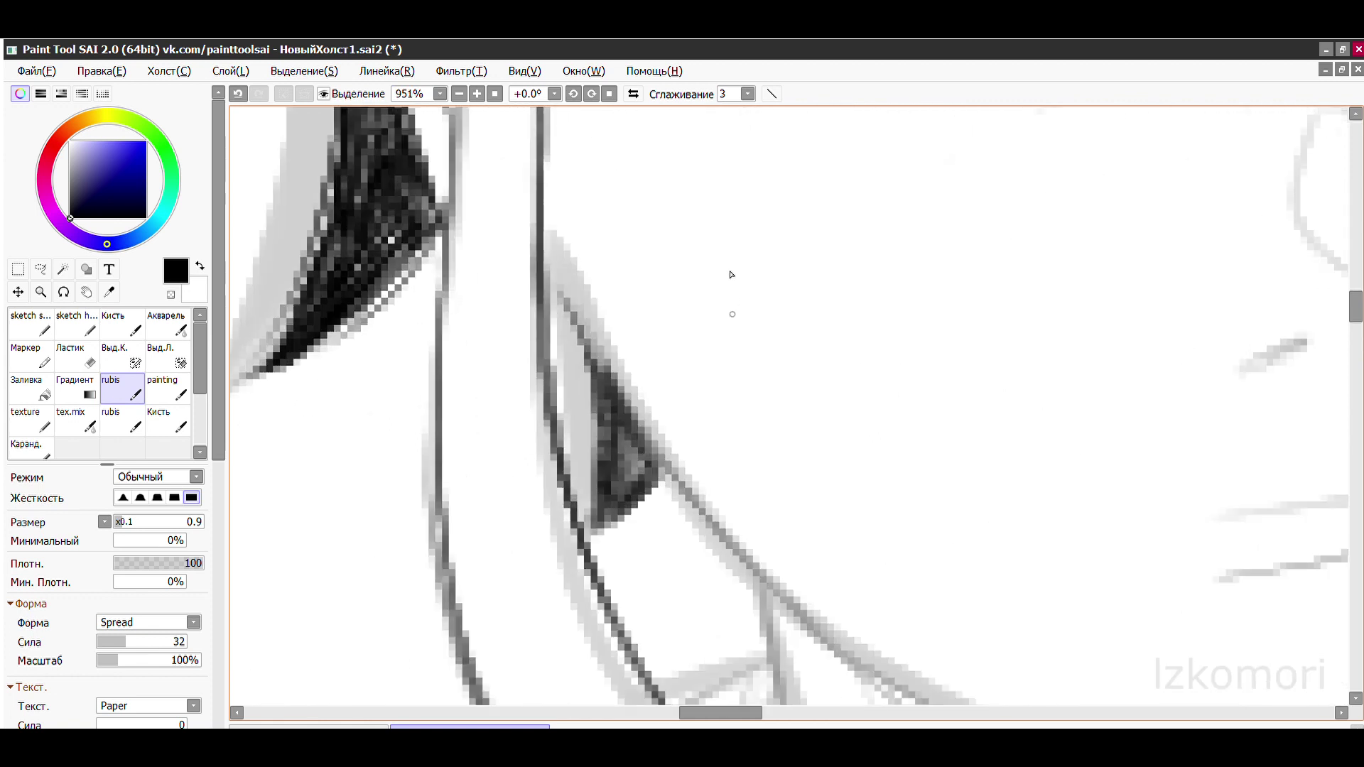
- Ink the converging edges of the strands above the dark left tufts and hatch the point where they meet
{"action": "scroll", "coordinate": [730, 274], "scroll_direction": "down", "scroll_amount": 1}
{"action": "scroll", "coordinate": [652, 386], "scroll_direction": "up", "scroll_amount": 1}
{"action": "scroll", "coordinate": [652, 386], "scroll_direction": "up", "scroll_amount": 1}
{"action": "left_click_drag", "start_coordinate": [824, 250], "coordinate": [508, 472]}
{"action": "left_click_drag", "start_coordinate": [763, 121], "coordinate": [565, 440]}
{"action": "left_click_drag", "start_coordinate": [714, 270], "coordinate": [515, 465]}
{"action": "left_click_drag", "start_coordinate": [650, 373], "coordinate": [533, 473]}
{"action": "left_click_drag", "start_coordinate": [636, 252], "coordinate": [525, 447]}
- Ink the upper and lower edges of the long tuft between the eye-level tuft and the strands above it
{"action": "left_click_drag", "start_coordinate": [618, 274], "coordinate": [405, 586]}
{"action": "left_click_drag", "start_coordinate": [625, 337], "coordinate": [333, 632]}
{"action": "key", "text": "ctrl+z"}
{"action": "left_click_drag", "start_coordinate": [723, 423], "coordinate": [328, 619]}
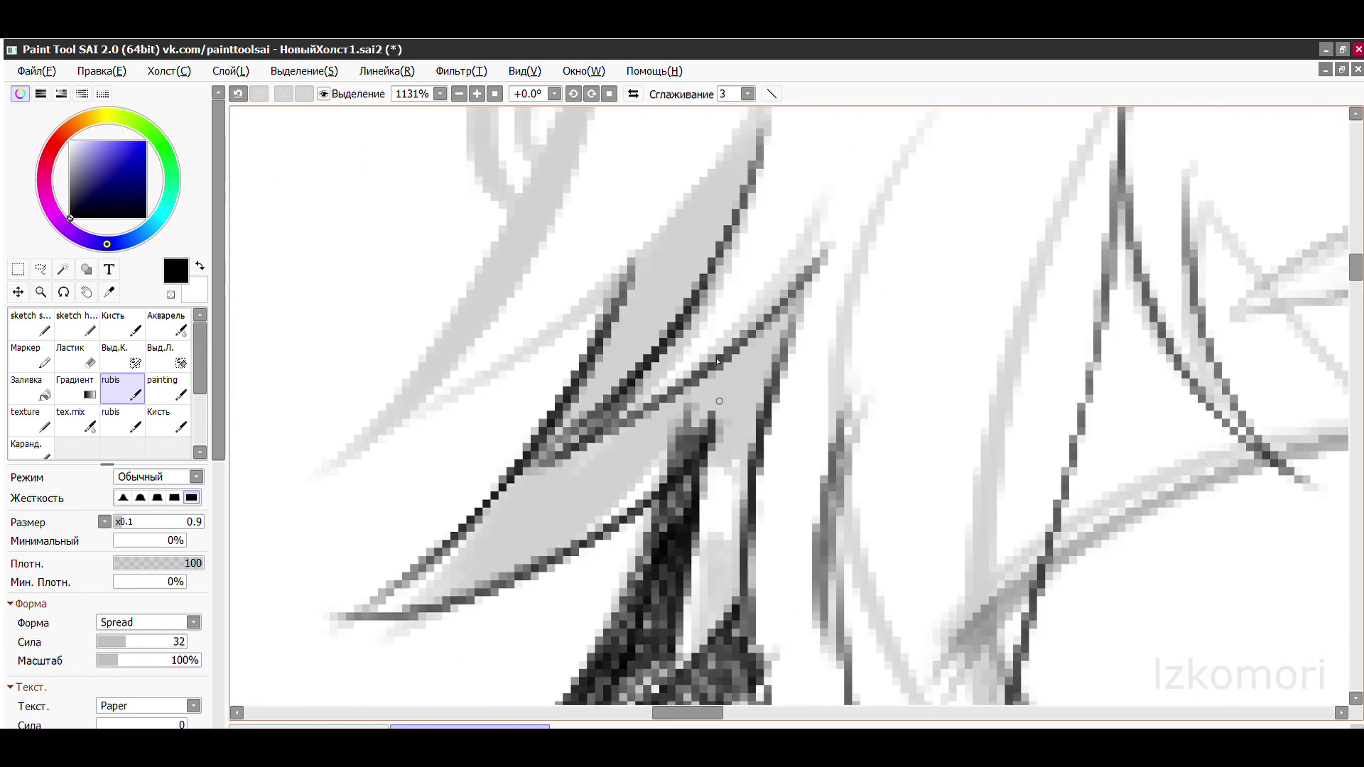
- Fill the upper left tufts with dark hatching, leaving a light gap between their overlapping edges
{"action": "scroll", "coordinate": [719, 401], "scroll_direction": "up", "scroll_amount": 1}
{"action": "left_click_drag", "start_coordinate": [828, 295], "coordinate": [771, 462]}
{"action": "mouse_move", "coordinate": [784, 340]}
{"action": "left_mouse_down"}
{"action": "mouse_move", "coordinate": [611, 497]}
{"action": "mouse_move", "coordinate": [526, 512]}
{"action": "mouse_move", "coordinate": [490, 490]}
{"action": "left_mouse_up"}
{"action": "scroll", "coordinate": [630, 292], "scroll_direction": "down", "scroll_amount": 2}
{"action": "mouse_move", "coordinate": [731, 202]}
{"action": "left_mouse_down"}
{"action": "mouse_move", "coordinate": [629, 293]}
{"action": "mouse_move", "coordinate": [676, 237]}
{"action": "mouse_move", "coordinate": [710, 234]}
{"action": "mouse_move", "coordinate": [604, 412]}
{"action": "mouse_move", "coordinate": [521, 504]}
{"action": "left_mouse_up"}
- Ink the narrow loop of hair and the strand beneath the hat's left edge
{"action": "scroll", "coordinate": [520, 503], "scroll_direction": "down", "scroll_amount": 2}
{"action": "mouse_move", "coordinate": [674, 288]}
{"action": "left_mouse_down"}
{"action": "mouse_move", "coordinate": [490, 618]}
{"action": "mouse_move", "coordinate": [659, 313]}
{"action": "left_mouse_up"}
{"action": "key", "text": "ctrl+z"}
{"action": "key", "text": "ctrl+z"}
{"action": "left_click_drag", "start_coordinate": [600, 412], "coordinate": [668, 234]}
{"action": "left_click_drag", "start_coordinate": [590, 440], "coordinate": [650, 249]}
{"action": "scroll", "coordinate": [618, 234], "scroll_direction": "down", "scroll_amount": 4}
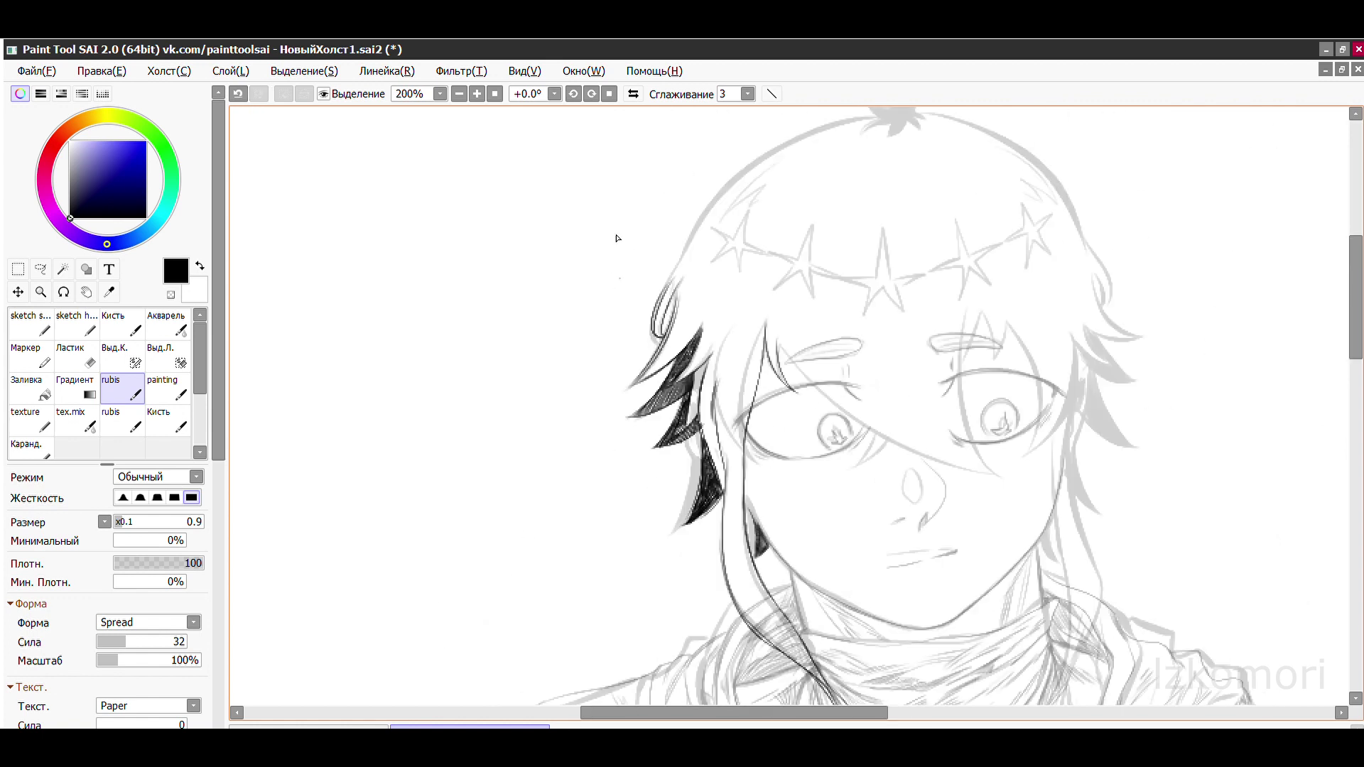
- Ink the rounded crown of the hat on both sides of the leafy ornament at its top
{"action": "scroll", "coordinate": [618, 235], "scroll_direction": "up", "scroll_amount": 3}
{"action": "key", "text": "ctrl+z"}
{"action": "mouse_move", "coordinate": [497, 469]}
{"action": "left_mouse_down"}
{"action": "mouse_move", "coordinate": [628, 191]}
{"action": "mouse_move", "coordinate": [600, 263]}
{"action": "left_mouse_up"}
{"action": "scroll", "coordinate": [628, 213], "scroll_direction": "down", "scroll_amount": 1}
{"action": "key", "text": "ctrl+z"}
{"action": "mouse_move", "coordinate": [469, 529]}
{"action": "left_mouse_down"}
{"action": "mouse_move", "coordinate": [685, 259]}
{"action": "mouse_move", "coordinate": [770, 224]}
{"action": "left_mouse_up"}
{"action": "scroll", "coordinate": [620, 228], "scroll_direction": "up", "scroll_amount": 3}
{"action": "mouse_move", "coordinate": [515, 270]}
{"action": "left_mouse_down"}
{"action": "mouse_move", "coordinate": [952, 458]}
{"action": "mouse_move", "coordinate": [1020, 569]}
{"action": "left_mouse_up"}
{"action": "scroll", "coordinate": [845, 321], "scroll_direction": "down", "scroll_amount": 3}
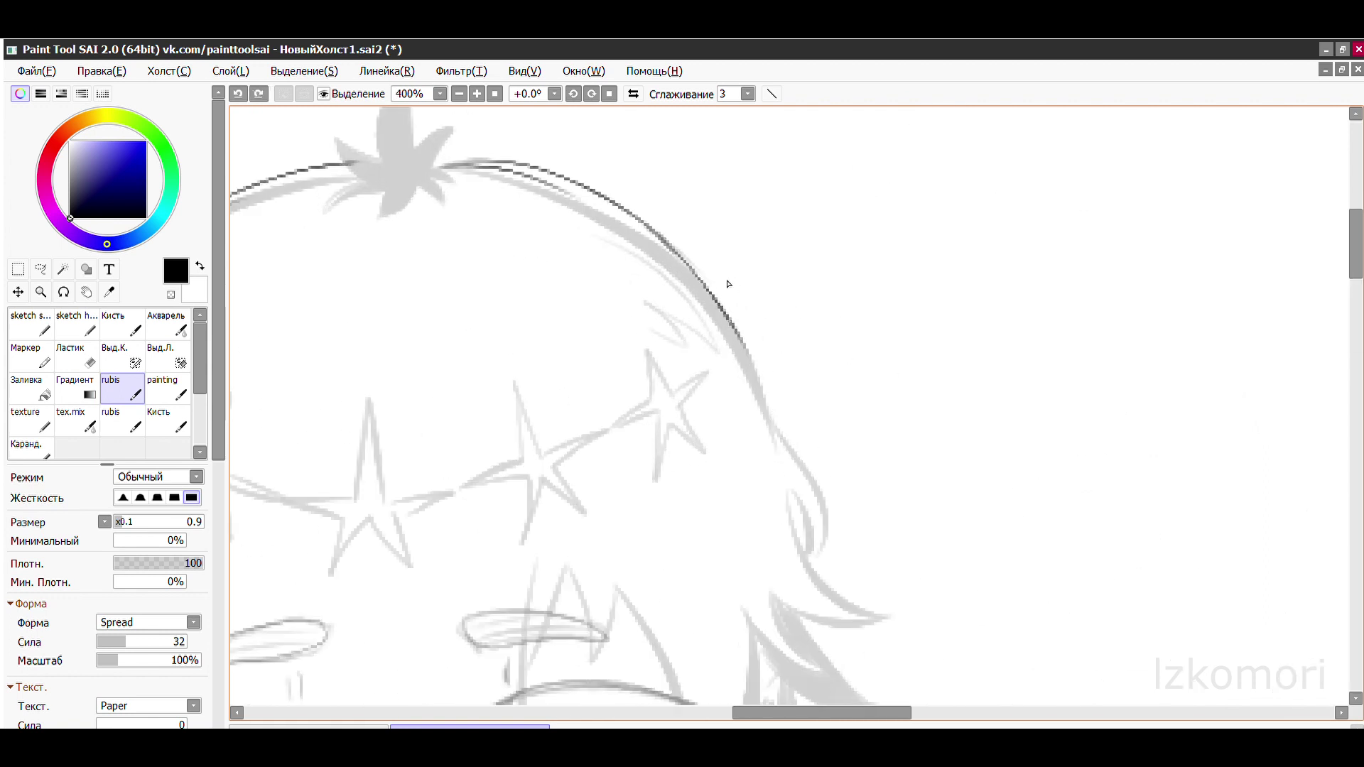
- Ink the small double-edged hair loop protruding below the hat's right edge
{"action": "scroll", "coordinate": [727, 285], "scroll_direction": "down", "scroll_amount": 2}
{"action": "scroll", "coordinate": [721, 322], "scroll_direction": "up", "scroll_amount": 3}
{"action": "left_click_drag", "start_coordinate": [657, 298], "coordinate": [745, 547]}
{"action": "key", "text": "ctrl+z"}
{"action": "left_click_drag", "start_coordinate": [731, 362], "coordinate": [681, 529]}
{"action": "scroll", "coordinate": [760, 386], "scroll_direction": "down", "scroll_amount": 3}
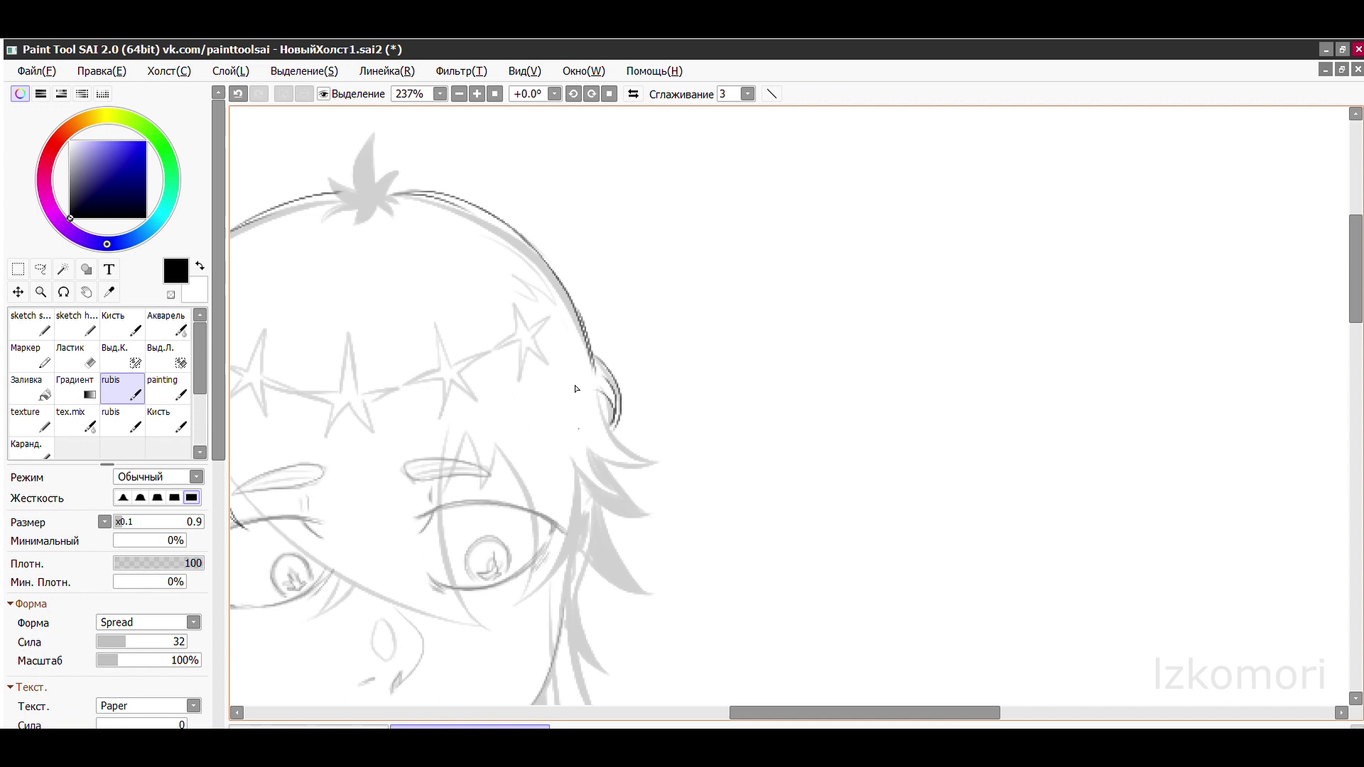
- Ink the upper and lower edges of the outward-pointing strand beneath the right hair loop
{"action": "scroll", "coordinate": [576, 388], "scroll_direction": "up", "scroll_amount": 3}
{"action": "left_click_drag", "start_coordinate": [604, 341], "coordinate": [760, 435]}
{"action": "key", "text": "ctrl+z"}
{"action": "left_click_drag", "start_coordinate": [611, 313], "coordinate": [741, 460]}
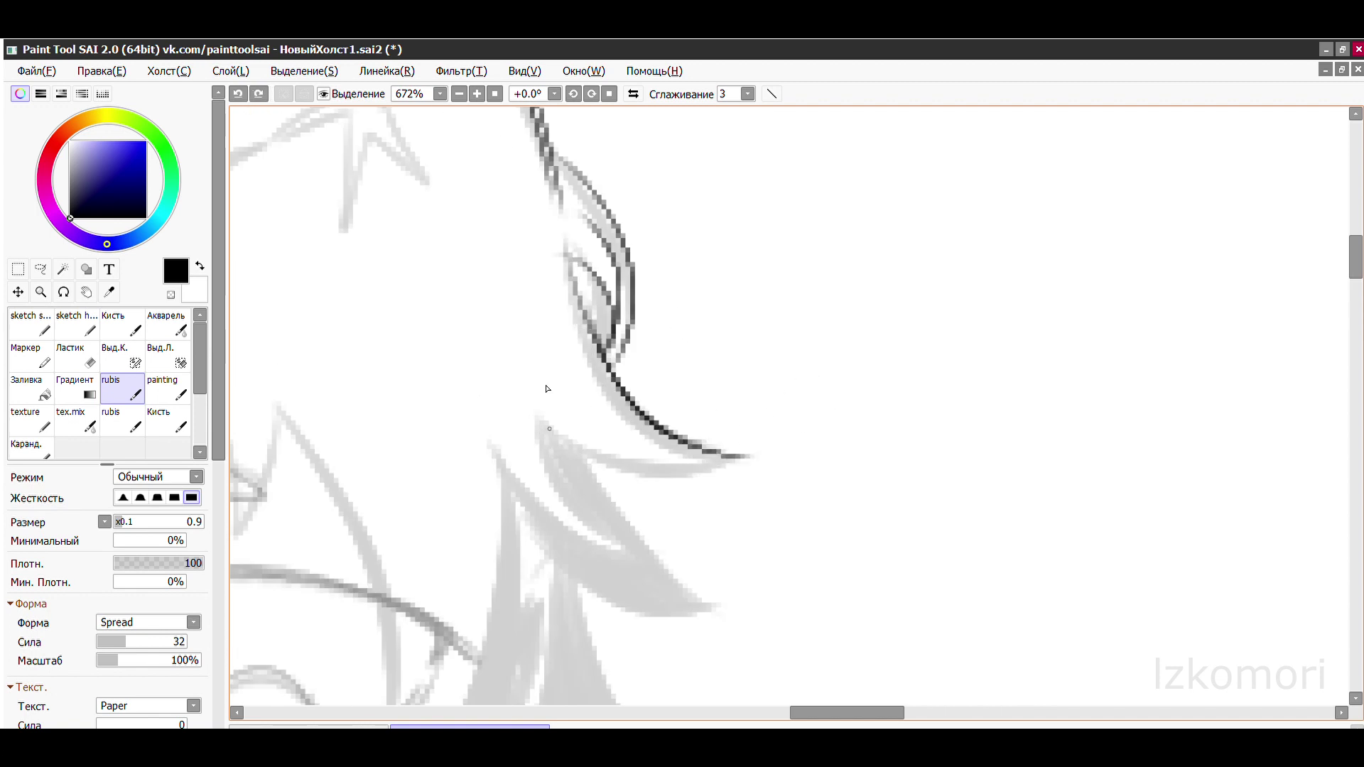
{"action": "left_click_drag", "start_coordinate": [540, 419], "coordinate": [745, 462]}
{"action": "scroll", "coordinate": [549, 429], "scroll_direction": "down", "scroll_amount": 4}
{"action": "scroll", "coordinate": [554, 426], "scroll_direction": "up", "scroll_amount": 5}
- Ink two inner curved edges of the next right tuft, converging towards its outer tip
{"action": "left_click_drag", "start_coordinate": [589, 216], "coordinate": [743, 437]}
{"action": "left_click_drag", "start_coordinate": [557, 295], "coordinate": [739, 433]}
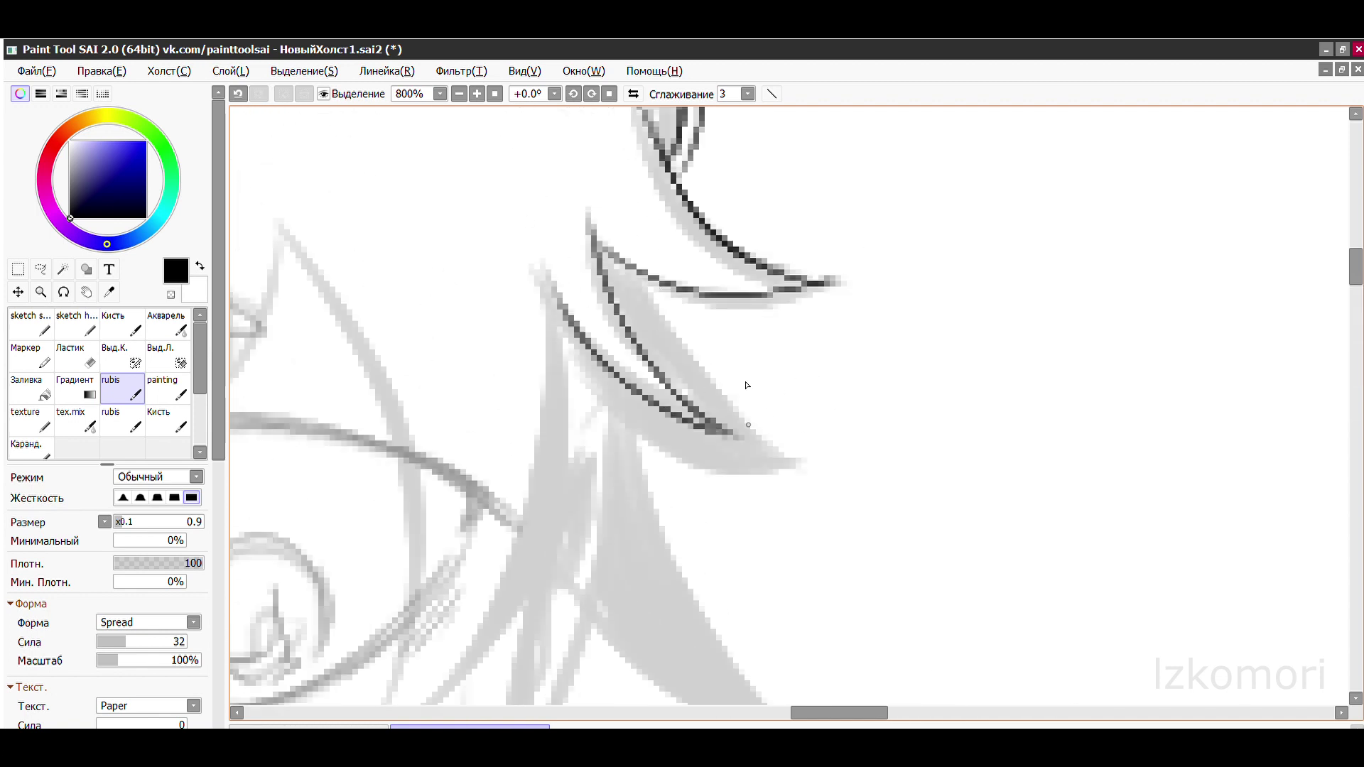
{"action": "scroll", "coordinate": [746, 385], "scroll_direction": "down", "scroll_amount": 5}
{"action": "scroll", "coordinate": [758, 342], "scroll_direction": "up", "scroll_amount": 4}
- Add a thin curved inner strand to the left side lock beside the eye's outer corner
{"action": "mouse_move", "coordinate": [714, 279]}
{"action": "left_mouse_down"}
{"action": "mouse_move", "coordinate": [647, 526]}
{"action": "mouse_move", "coordinate": [604, 558]}
{"action": "left_mouse_up"}
{"action": "scroll", "coordinate": [649, 234], "scroll_direction": "down", "scroll_amount": 5}
{"action": "scroll", "coordinate": [665, 283], "scroll_direction": "up", "scroll_amount": 4}
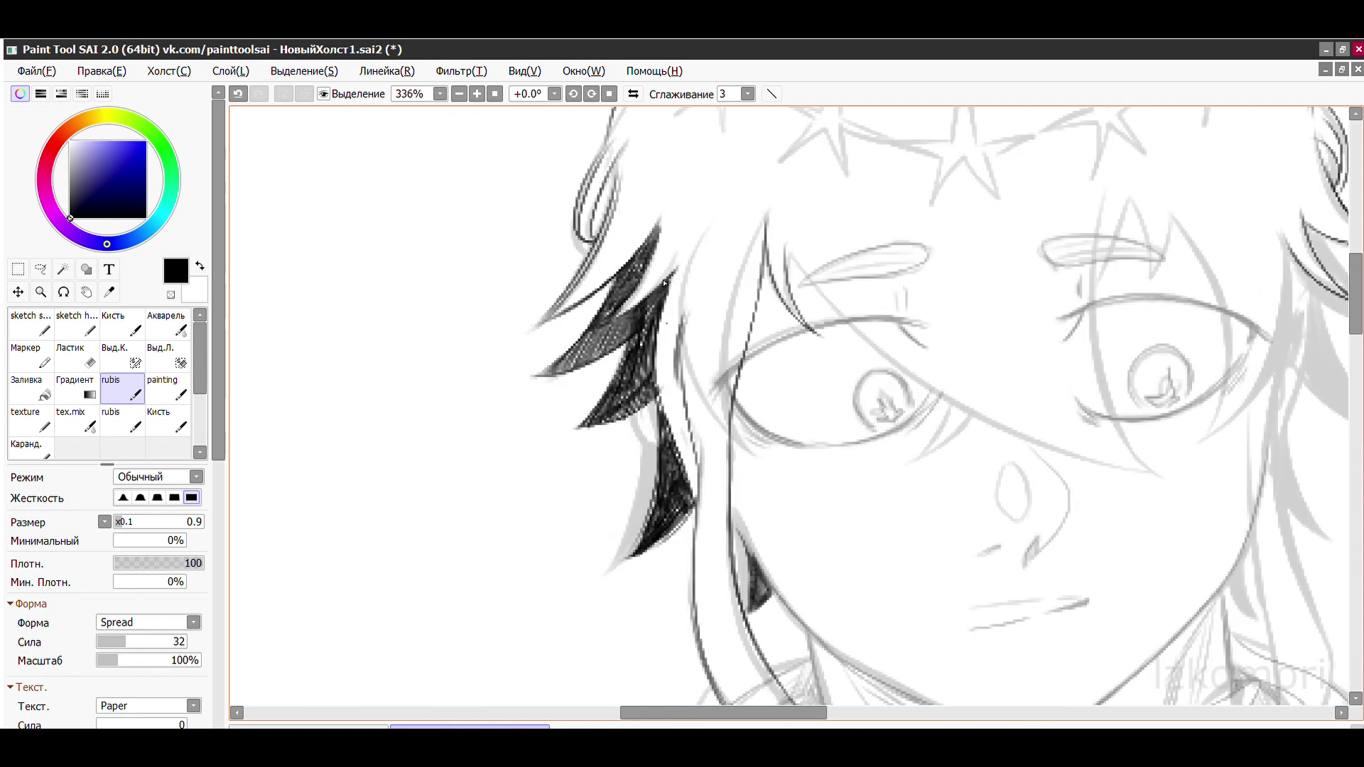
{"action": "scroll", "coordinate": [878, 283], "scroll_direction": "up", "scroll_amount": 2}
{"action": "left_click_drag", "start_coordinate": [699, 551], "coordinate": [744, 190]}
{"action": "scroll", "coordinate": [731, 188], "scroll_direction": "down", "scroll_amount": 6}
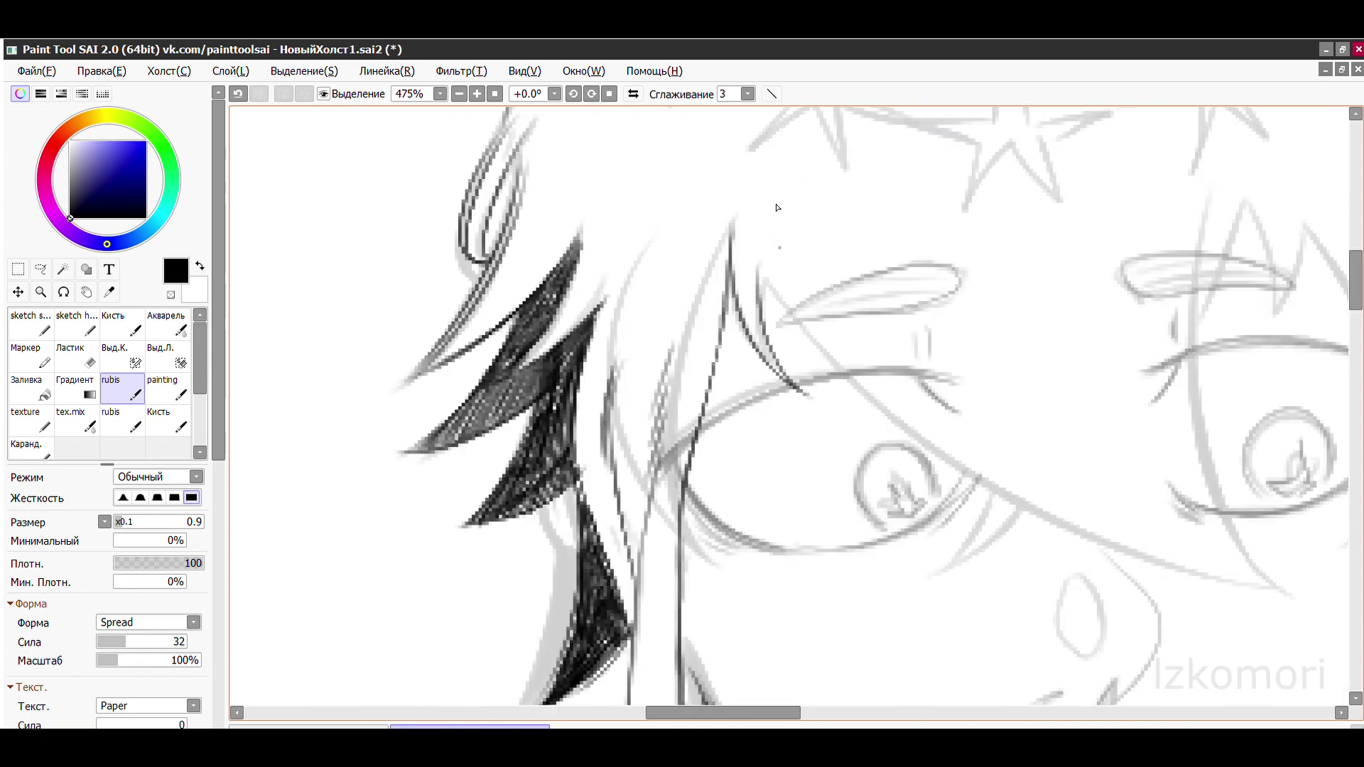
- Close the upper right tuft with outer and lower edges meeting at its tip and fill it dark
{"action": "scroll", "coordinate": [723, 185], "scroll_direction": "up", "scroll_amount": 6}
{"action": "left_click_drag", "start_coordinate": [660, 284], "coordinate": [883, 457]}
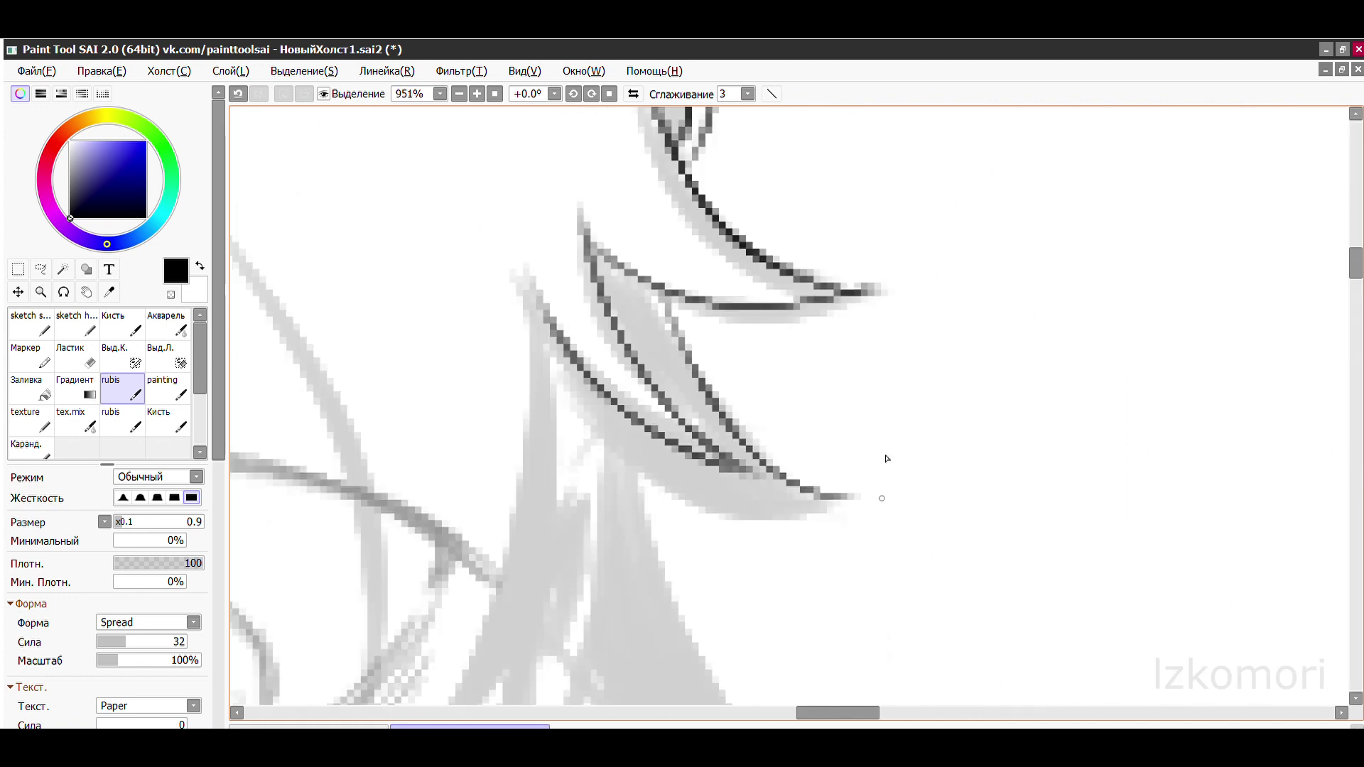
{"action": "left_click_drag", "start_coordinate": [618, 444], "coordinate": [856, 500]}
{"action": "mouse_move", "coordinate": [614, 281]}
{"action": "left_mouse_down"}
{"action": "mouse_move", "coordinate": [668, 398]}
{"action": "mouse_move", "coordinate": [732, 454]}
{"action": "mouse_move", "coordinate": [708, 398]}
{"action": "mouse_move", "coordinate": [625, 426]}
{"action": "mouse_move", "coordinate": [775, 489]}
{"action": "left_mouse_up"}
- Outline the larger right tuft beside the eye and hatch its inner part with dense curved strokes
{"action": "scroll", "coordinate": [640, 427], "scroll_direction": "down", "scroll_amount": 1}
{"action": "mouse_move", "coordinate": [626, 290]}
{"action": "left_mouse_down"}
{"action": "mouse_move", "coordinate": [753, 582]}
{"action": "mouse_move", "coordinate": [781, 607]}
{"action": "left_mouse_up"}
{"action": "scroll", "coordinate": [774, 561], "scroll_direction": "down", "scroll_amount": 2}
{"action": "scroll", "coordinate": [640, 319], "scroll_direction": "up", "scroll_amount": 2}
{"action": "mouse_move", "coordinate": [576, 337]}
{"action": "left_mouse_down"}
{"action": "mouse_move", "coordinate": [753, 447]}
{"action": "mouse_move", "coordinate": [611, 334]}
{"action": "mouse_move", "coordinate": [554, 369]}
{"action": "mouse_move", "coordinate": [615, 284]}
{"action": "left_mouse_up"}
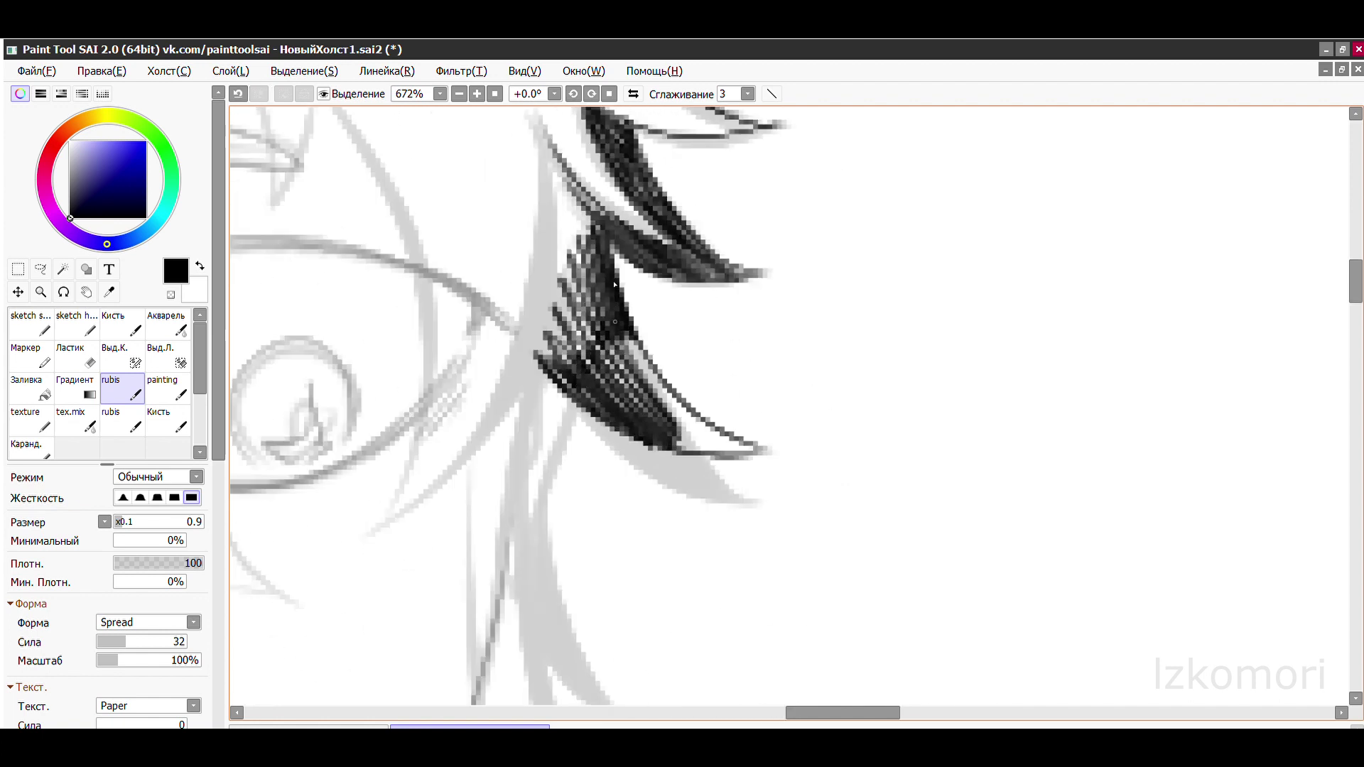
- Ink the long curved bang strand over the right eye's outer corner, its two edges meeting beside the cheek
{"action": "scroll", "coordinate": [741, 410], "scroll_direction": "down", "scroll_amount": 3}
{"action": "scroll", "coordinate": [661, 441], "scroll_direction": "up", "scroll_amount": 2}
{"action": "left_click_drag", "start_coordinate": [742, 235], "coordinate": [654, 506]}
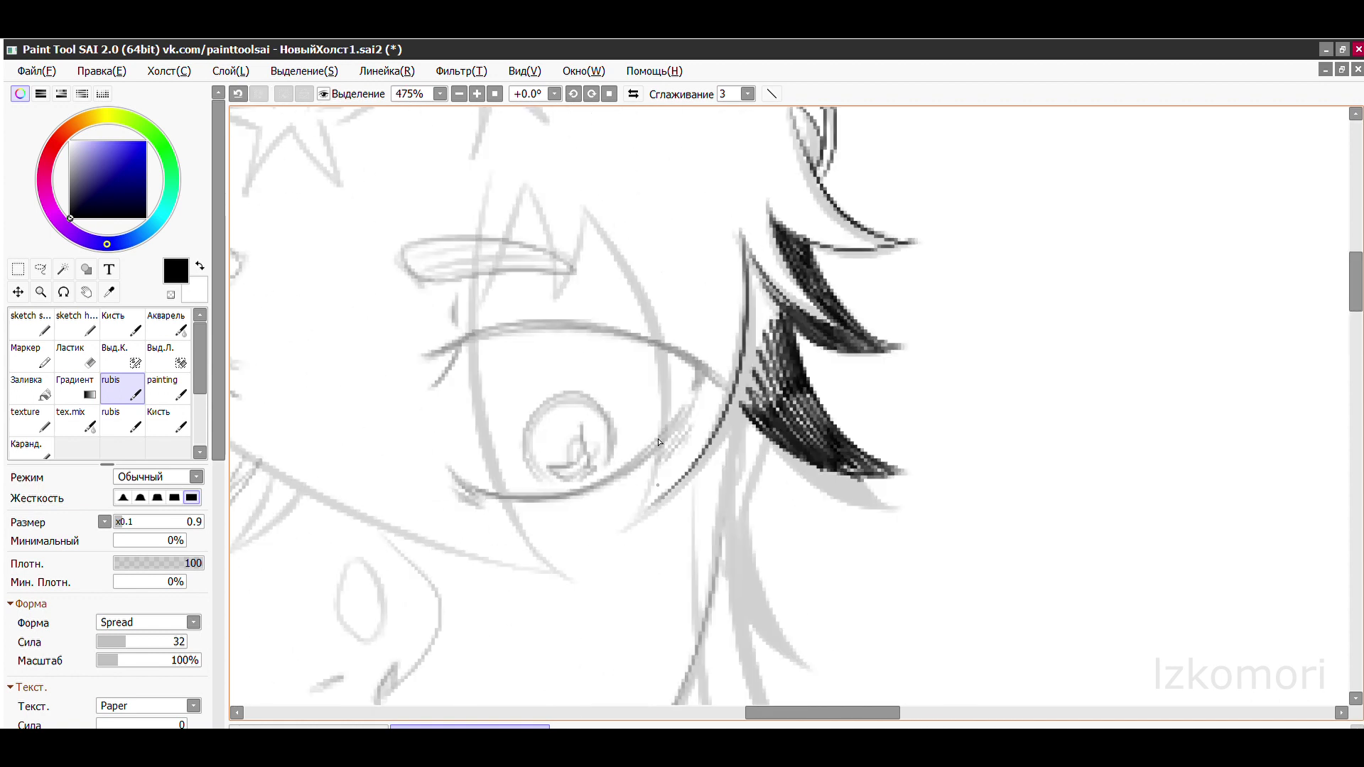
{"action": "key", "text": "ctrl+z"}
{"action": "left_click_drag", "start_coordinate": [586, 211], "coordinate": [612, 531]}
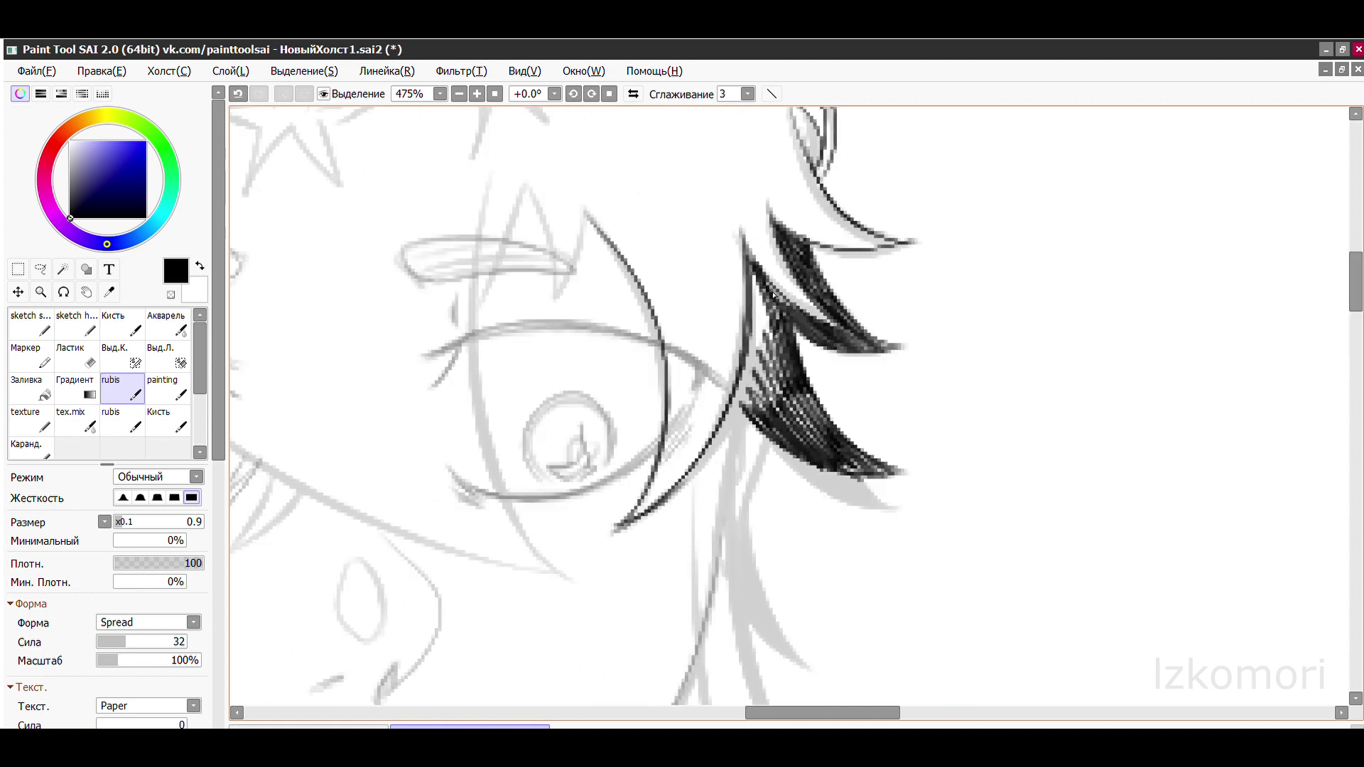
- Finish the large right tuft's dark fill out to its tip and ink a small hatched tuft below it
{"action": "left_click_drag", "start_coordinate": [739, 345], "coordinate": [703, 211]}
{"action": "scroll", "coordinate": [684, 448], "scroll_direction": "up", "scroll_amount": 2}
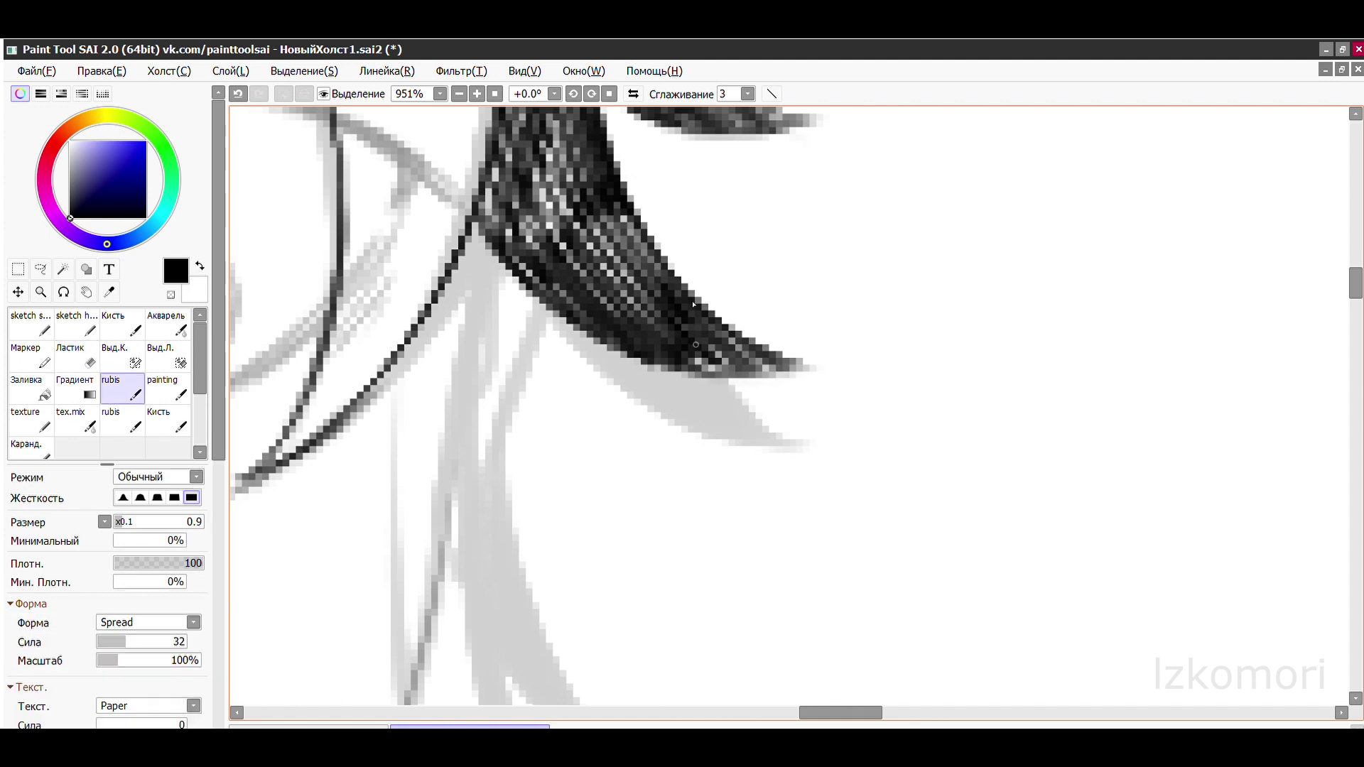
{"action": "left_click_drag", "start_coordinate": [662, 274], "coordinate": [699, 446]}
{"action": "scroll", "coordinate": [806, 307], "scroll_direction": "down", "scroll_amount": 4}
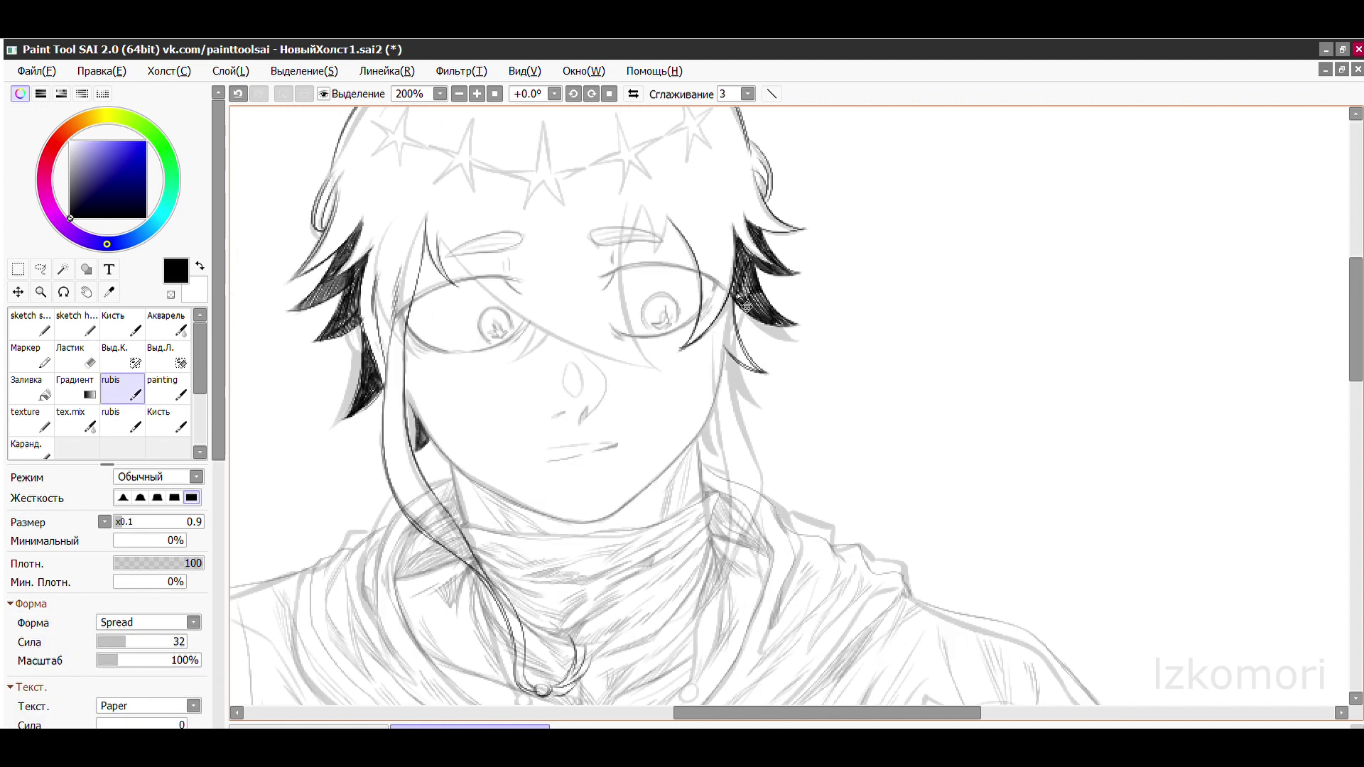
{"action": "scroll", "coordinate": [758, 325], "scroll_direction": "up", "scroll_amount": 5}
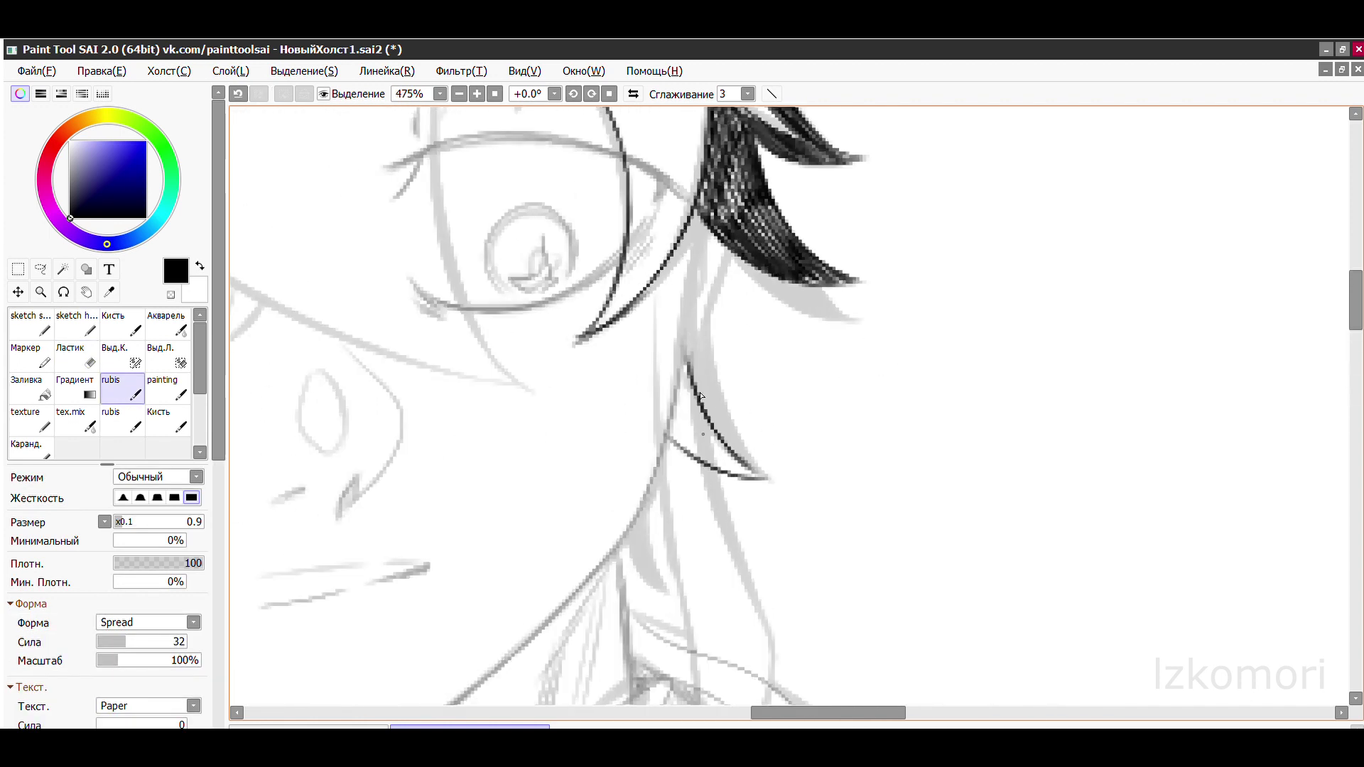
{"action": "key", "text": "ctrl+z"}
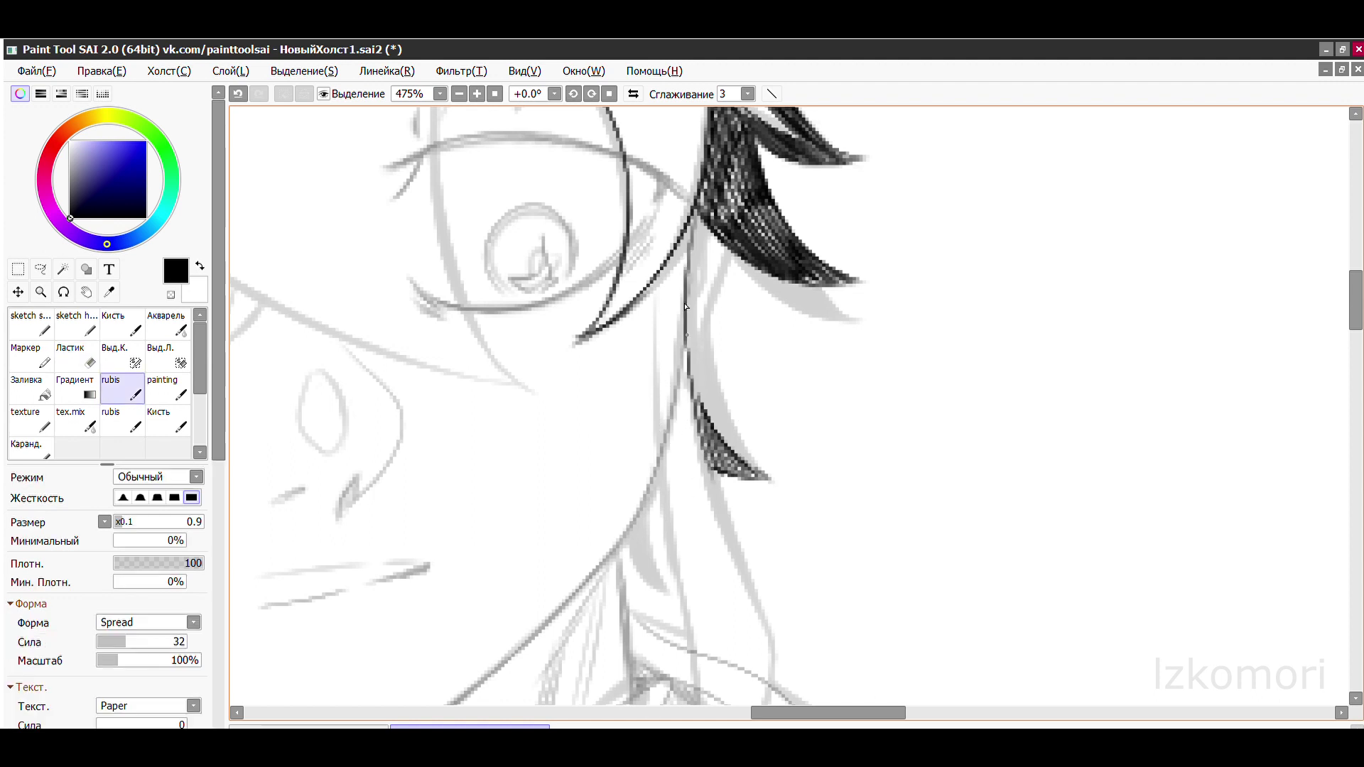
- Ink the outer edge of the right side lock, curving down past the jaw and over the scarf
{"action": "scroll", "coordinate": [686, 307], "scroll_direction": "down", "scroll_amount": 4}
{"action": "scroll", "coordinate": [654, 258], "scroll_direction": "up", "scroll_amount": 4}
{"action": "left_click_drag", "start_coordinate": [647, 277], "coordinate": [695, 375]}
{"action": "scroll", "coordinate": [632, 386], "scroll_direction": "down", "scroll_amount": 2}
{"action": "scroll", "coordinate": [730, 310], "scroll_direction": "up", "scroll_amount": 2}
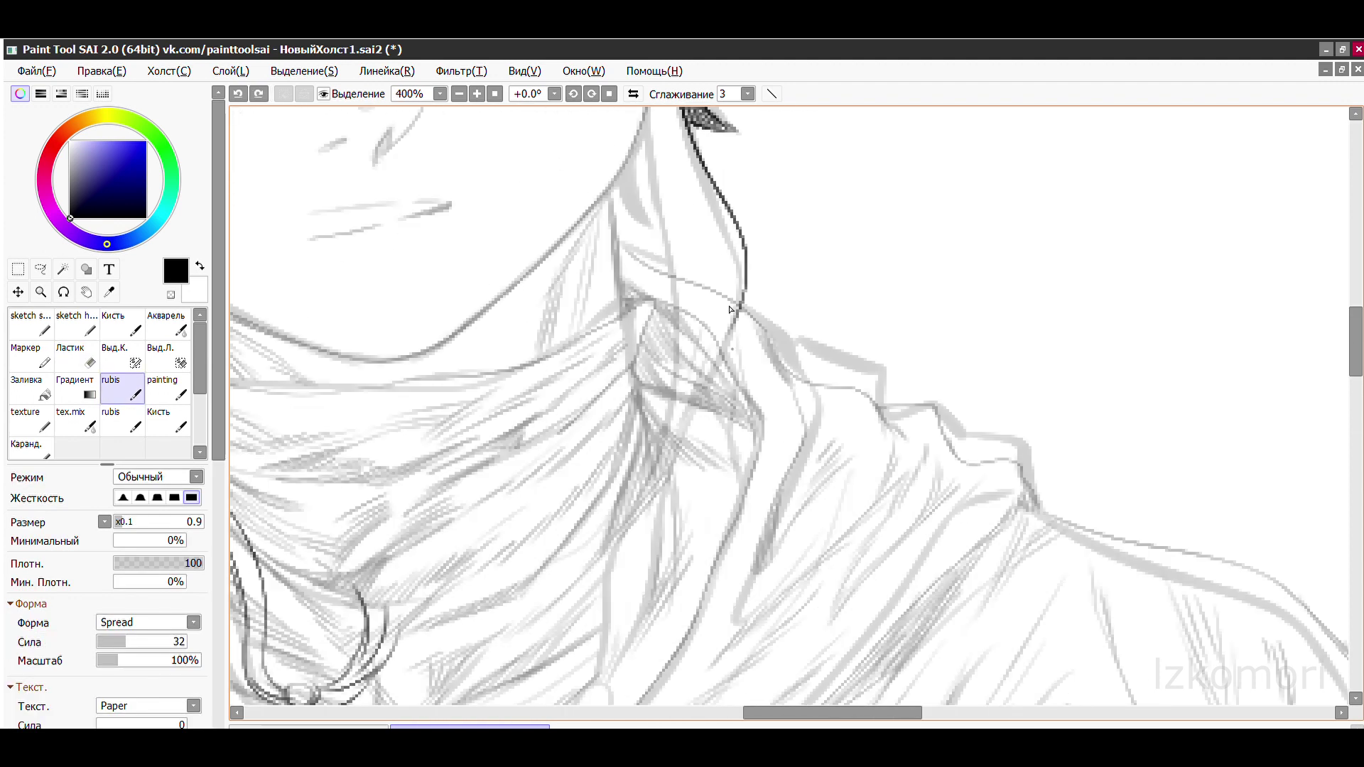
{"action": "scroll", "coordinate": [628, 503], "scroll_direction": "down", "scroll_amount": 4}
{"action": "scroll", "coordinate": [632, 326], "scroll_direction": "up", "scroll_amount": 4}
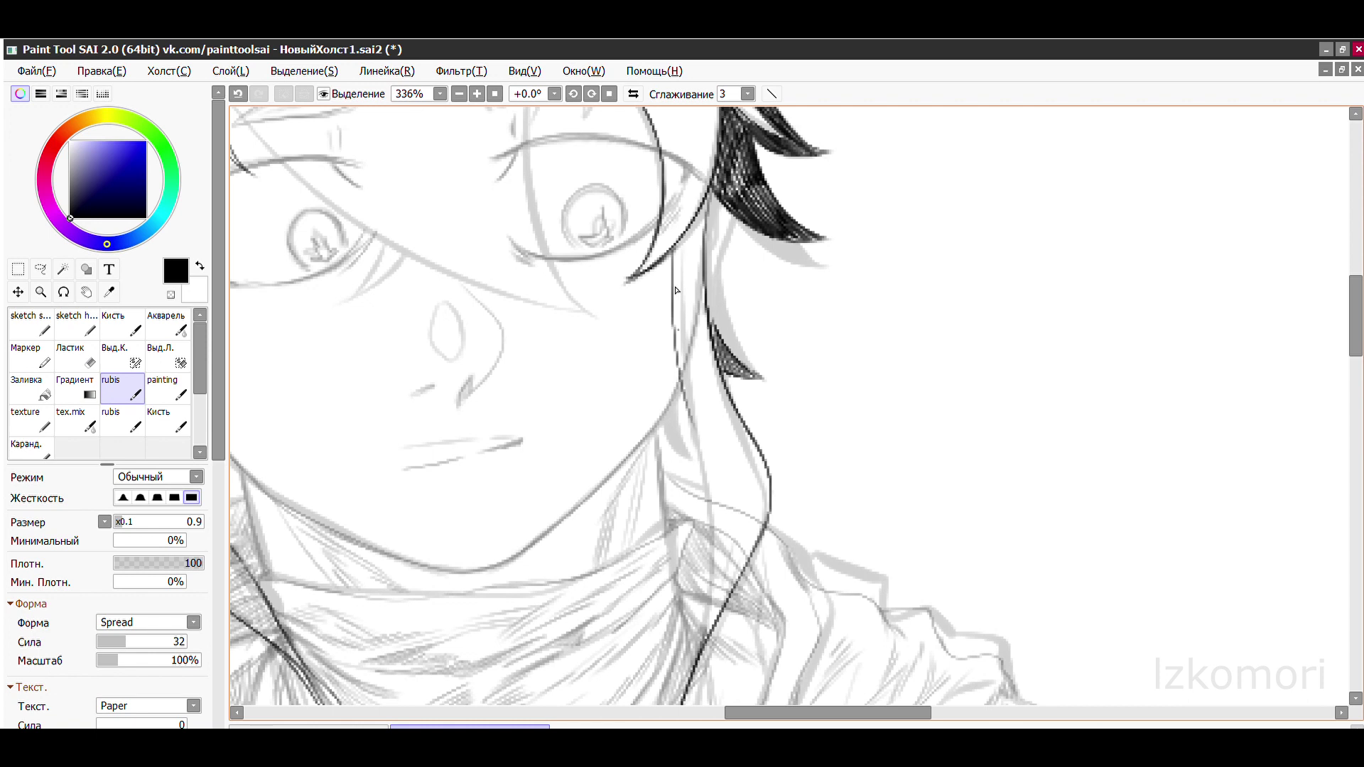
- Ink the inner edge of the right side lock from the cheek across the jawline to the scarf
{"action": "scroll", "coordinate": [705, 344], "scroll_direction": "up", "scroll_amount": 2}
{"action": "mouse_move", "coordinate": [714, 522]}
{"action": "left_mouse_down"}
{"action": "mouse_move", "coordinate": [703, 352]}
{"action": "mouse_move", "coordinate": [667, 209]}
{"action": "left_mouse_up"}
{"action": "scroll", "coordinate": [697, 213], "scroll_direction": "up", "scroll_amount": 1}
{"action": "scroll", "coordinate": [702, 256], "scroll_direction": "down", "scroll_amount": 2}
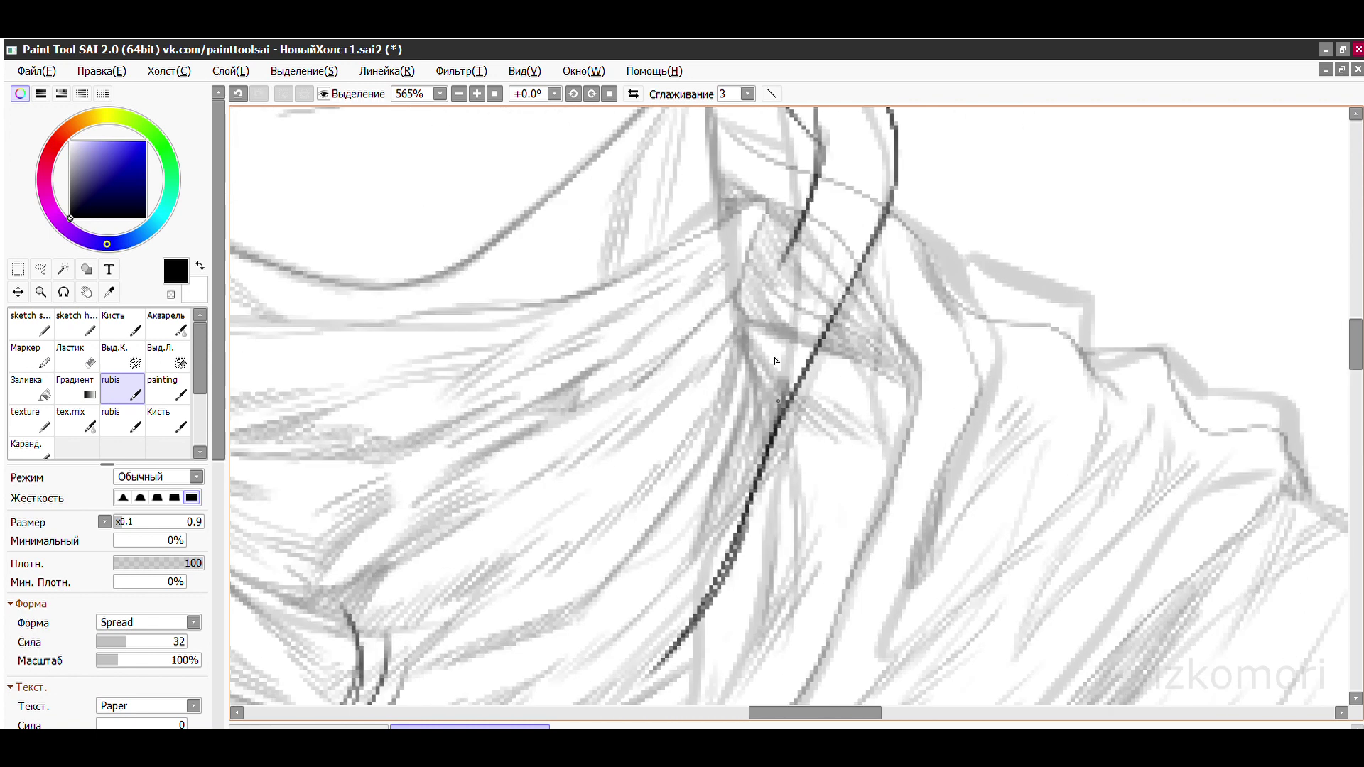
{"action": "left_click_drag", "start_coordinate": [792, 241], "coordinate": [626, 576]}
{"action": "key", "text": "ctrl+z"}
{"action": "left_click_drag", "start_coordinate": [769, 286], "coordinate": [604, 633]}
{"action": "key", "text": "ctrl+z"}
- Continue the right side lock's inner edge down the scarf to narrow the lock towards its lower end
{"action": "left_click_drag", "start_coordinate": [646, 462], "coordinate": [573, 674]}
{"action": "scroll", "coordinate": [572, 673], "scroll_direction": "down", "scroll_amount": 3}
{"action": "scroll", "coordinate": [817, 213], "scroll_direction": "up", "scroll_amount": 3}
{"action": "left_click_drag", "start_coordinate": [827, 196], "coordinate": [714, 568]}
{"action": "key", "text": "ctrl+z"}
{"action": "scroll", "coordinate": [755, 449], "scroll_direction": "up", "scroll_amount": 2}
{"action": "left_click_drag", "start_coordinate": [710, 387], "coordinate": [712, 392]}
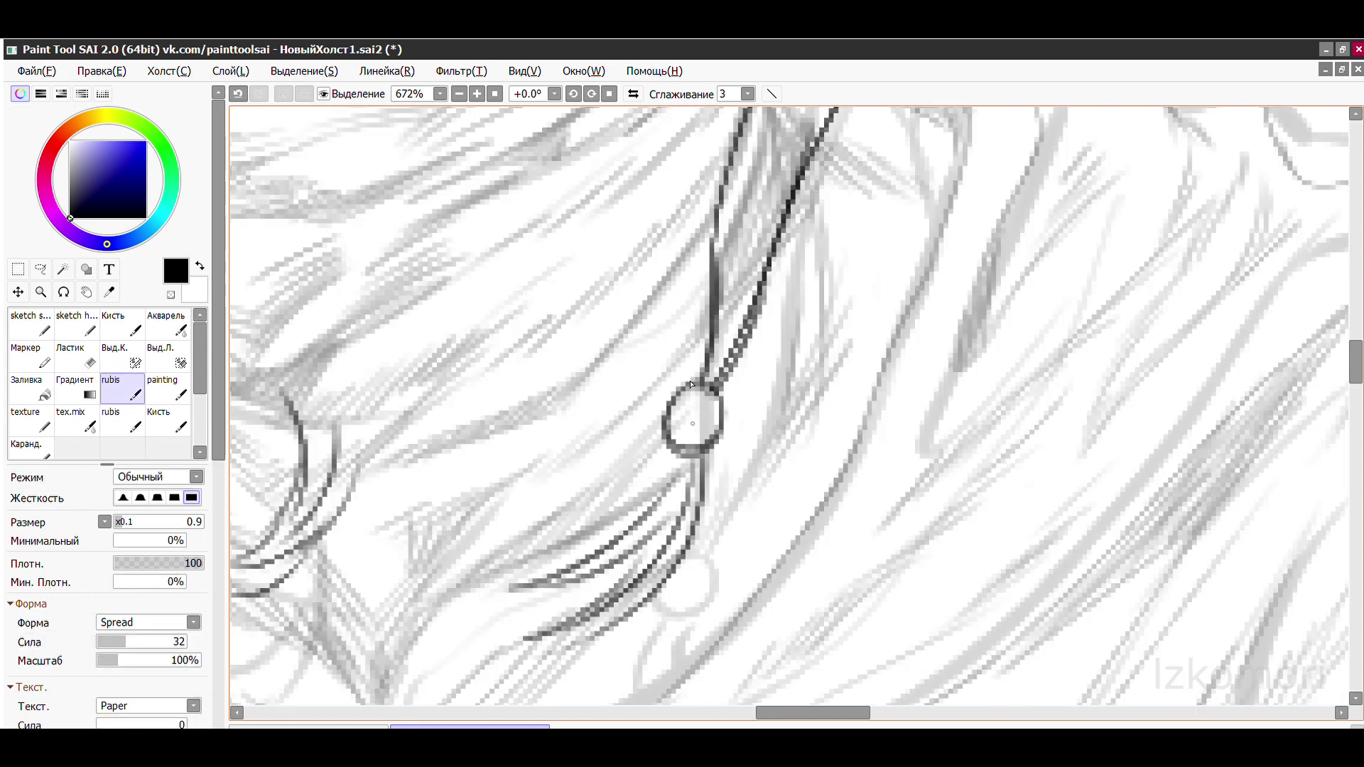
{"action": "scroll", "coordinate": [634, 520], "scroll_direction": "down", "scroll_amount": 5}
{"action": "scroll", "coordinate": [716, 371], "scroll_direction": "up", "scroll_amount": 4}
{"action": "key", "text": "ctrl+z"}
{"action": "key", "text": "ctrl+z"}
- Erase stray line work at the right side lock's lower end and ink a small round bead at its tip
{"action": "key", "text": "e"}
{"action": "left_click_drag", "start_coordinate": [744, 205], "coordinate": [710, 292]}
{"action": "key", "text": "e"}
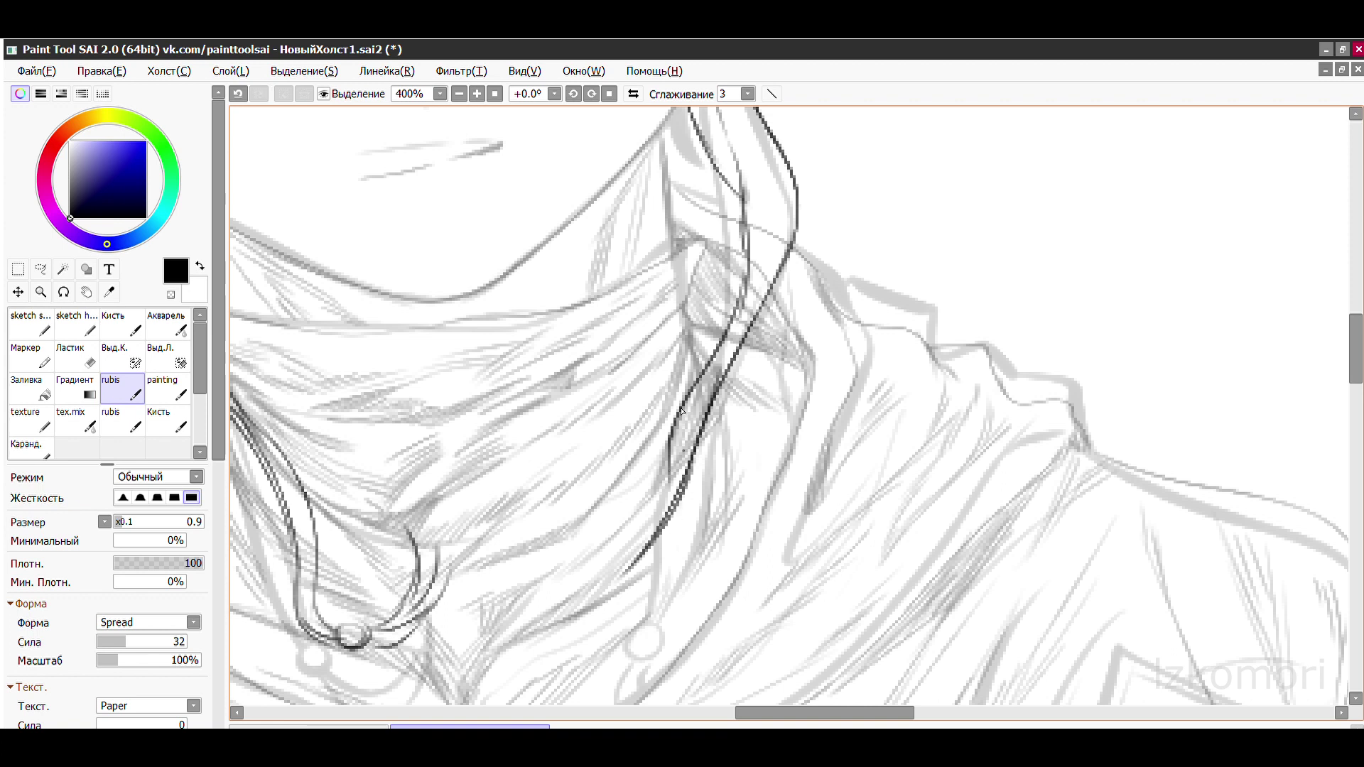
{"action": "scroll", "coordinate": [680, 410], "scroll_direction": "up", "scroll_amount": 6}
{"action": "scroll", "coordinate": [766, 367], "scroll_direction": "down", "scroll_amount": 4}
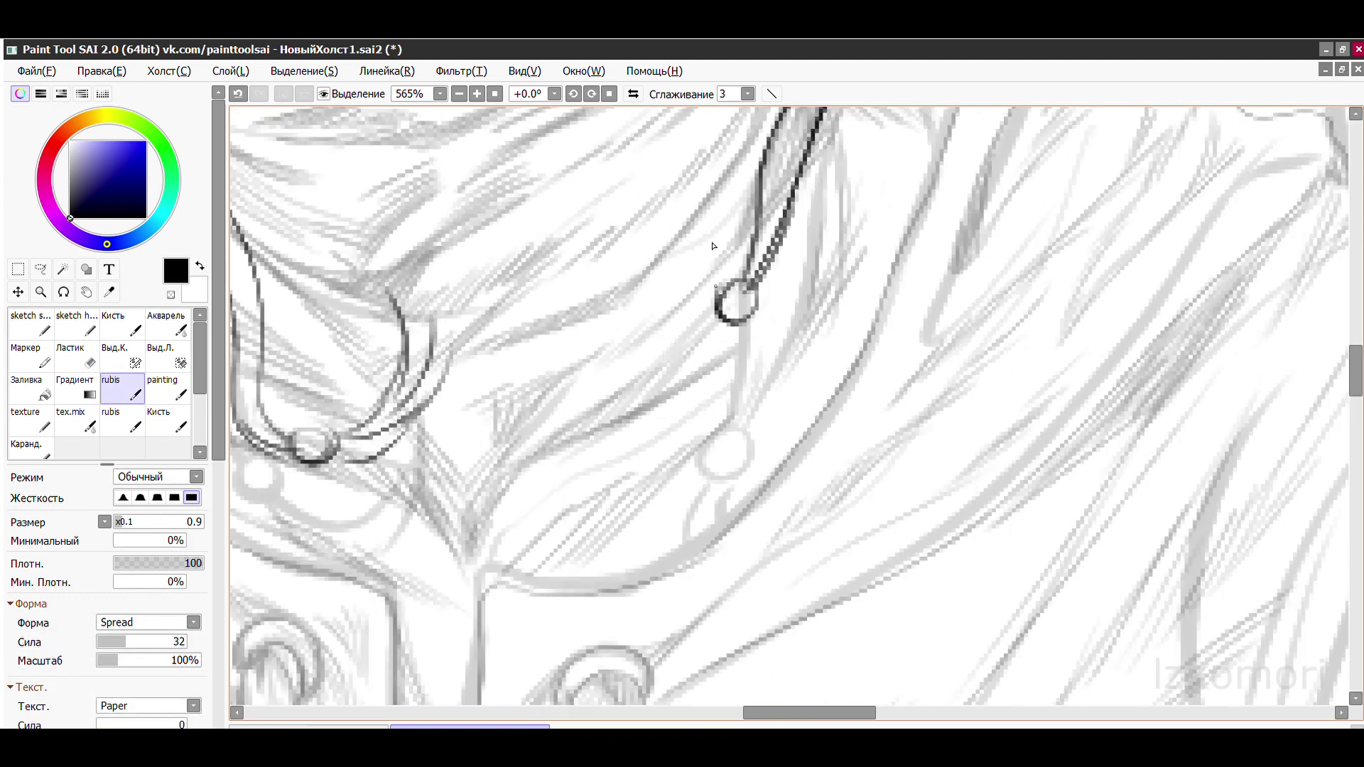
{"action": "scroll", "coordinate": [710, 355], "scroll_direction": "up", "scroll_amount": 3}
{"action": "left_click_drag", "start_coordinate": [711, 332], "coordinate": [629, 579]}
{"action": "left_click_drag", "start_coordinate": [501, 426], "coordinate": [613, 461]}
{"action": "key", "text": "ctrl+z"}
{"action": "key", "text": "ctrl+z"}
- Ink the curved hair ends below the right lock's bead, sweeping inward into separate pointed strands
{"action": "left_click_drag", "start_coordinate": [746, 359], "coordinate": [533, 590]}
{"action": "left_click_drag", "start_coordinate": [497, 487], "coordinate": [667, 444]}
{"action": "left_click_drag", "start_coordinate": [515, 408], "coordinate": [675, 441]}
{"action": "mouse_move", "coordinate": [540, 384]}
{"action": "left_mouse_down"}
{"action": "mouse_move", "coordinate": [739, 383]}
{"action": "mouse_move", "coordinate": [681, 366]}
{"action": "left_mouse_up"}
{"action": "key", "text": "ctrl+z"}
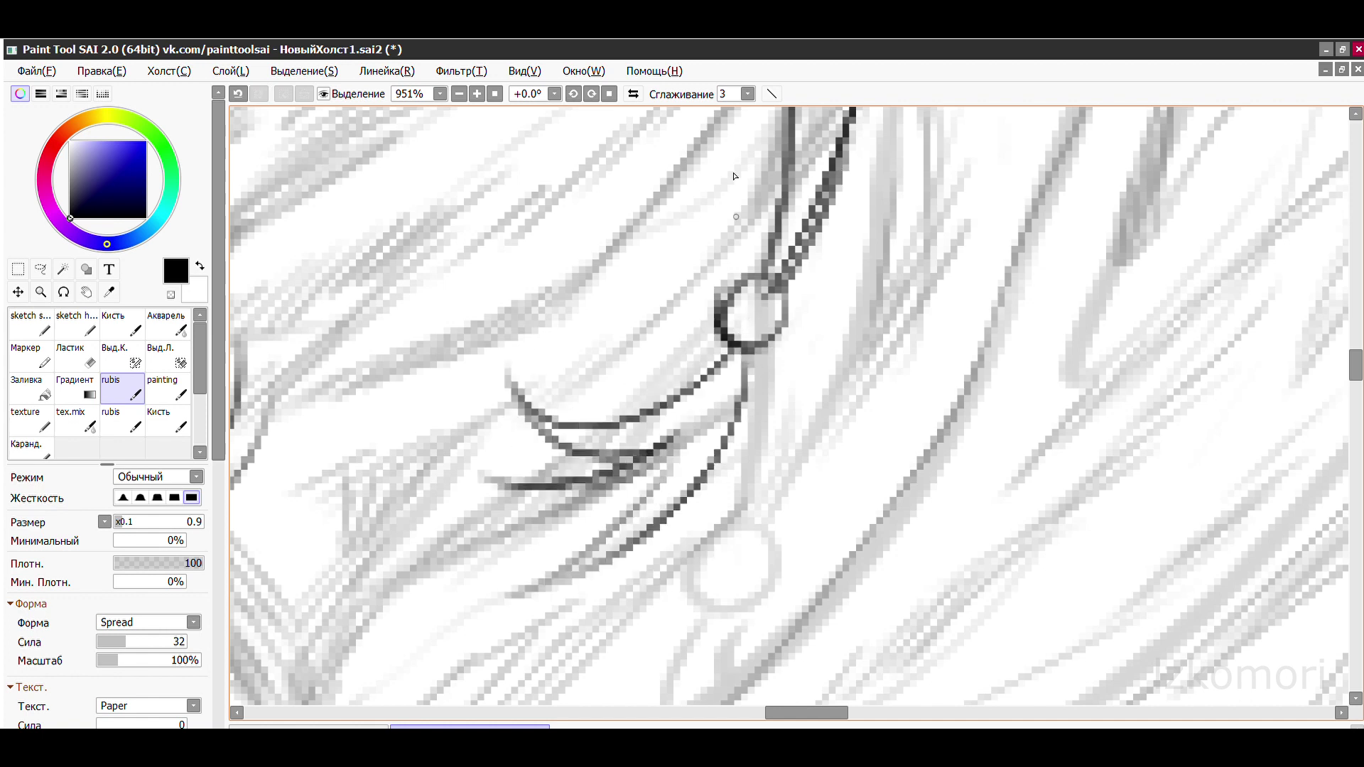
- Add thin inner strand lines along the middle of the right side lock beside the neck
{"action": "scroll", "coordinate": [518, 337], "scroll_direction": "down", "scroll_amount": 4}
{"action": "scroll", "coordinate": [517, 338], "scroll_direction": "up", "scroll_amount": 2}
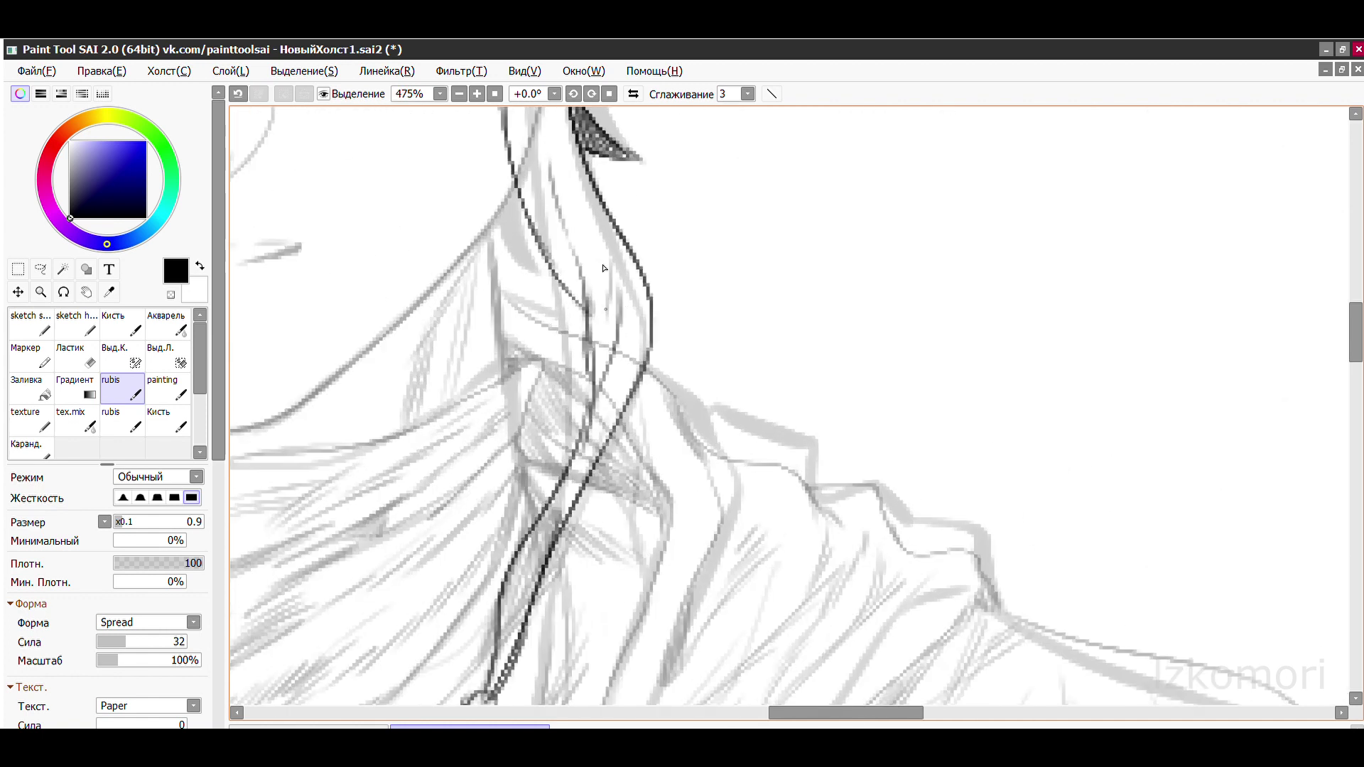
{"action": "scroll", "coordinate": [610, 299], "scroll_direction": "down", "scroll_amount": 4}
{"action": "scroll", "coordinate": [689, 260], "scroll_direction": "up", "scroll_amount": 4}
{"action": "scroll", "coordinate": [689, 260], "scroll_direction": "down", "scroll_amount": 4}
{"action": "scroll", "coordinate": [644, 266], "scroll_direction": "up", "scroll_amount": 5}
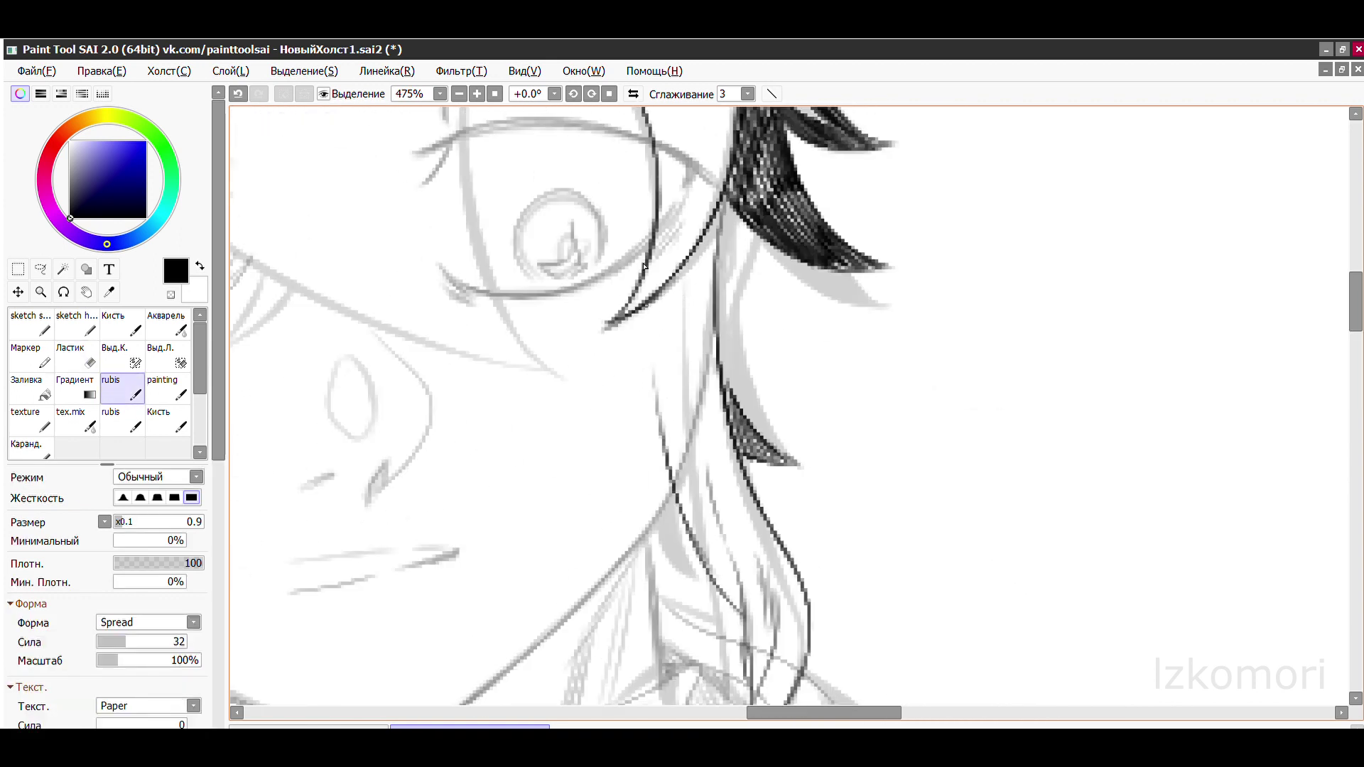
- Extend the right side lock's inner edge and strand lines upward along the cheek to the bang strand
{"action": "scroll", "coordinate": [690, 484], "scroll_direction": "down", "scroll_amount": 4}
{"action": "scroll", "coordinate": [671, 437], "scroll_direction": "up", "scroll_amount": 4}
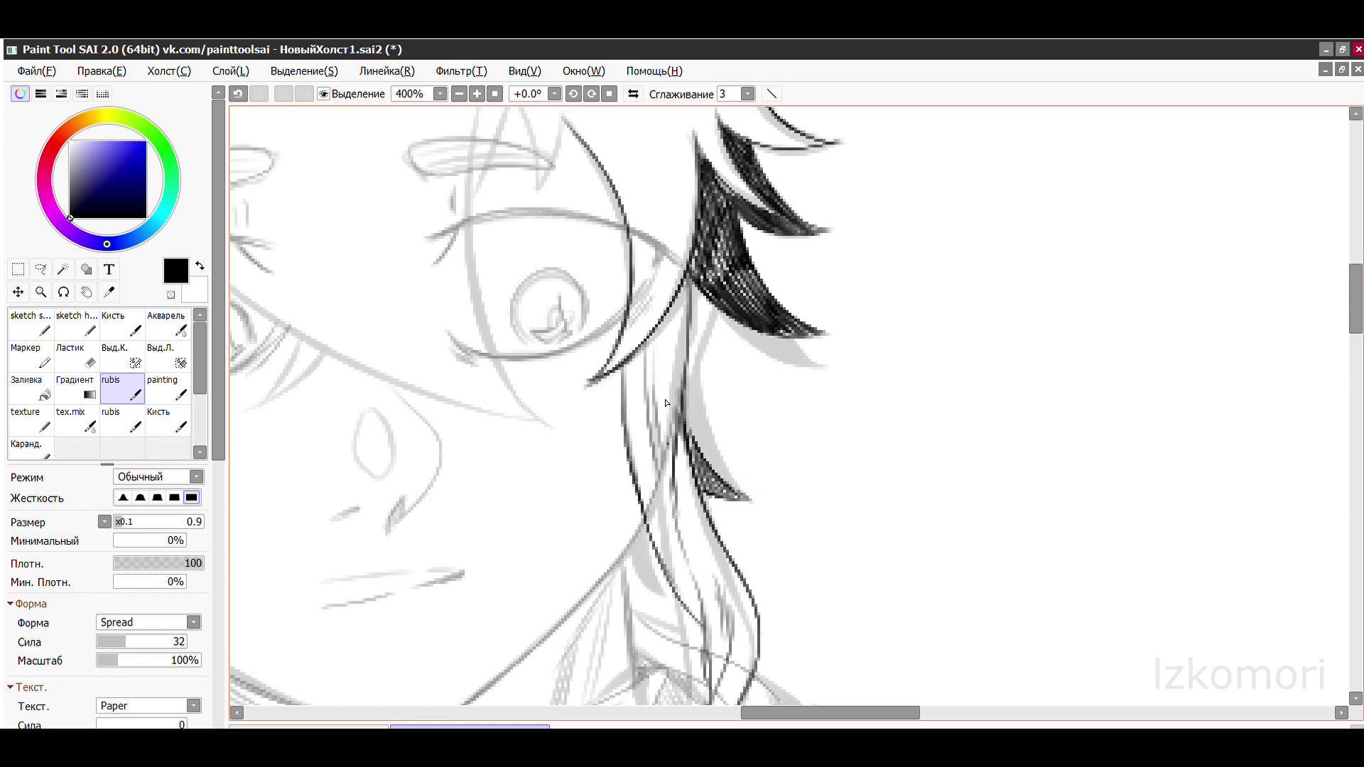
{"action": "scroll", "coordinate": [671, 313], "scroll_direction": "down", "scroll_amount": 4}
{"action": "scroll", "coordinate": [657, 452], "scroll_direction": "up", "scroll_amount": 6}
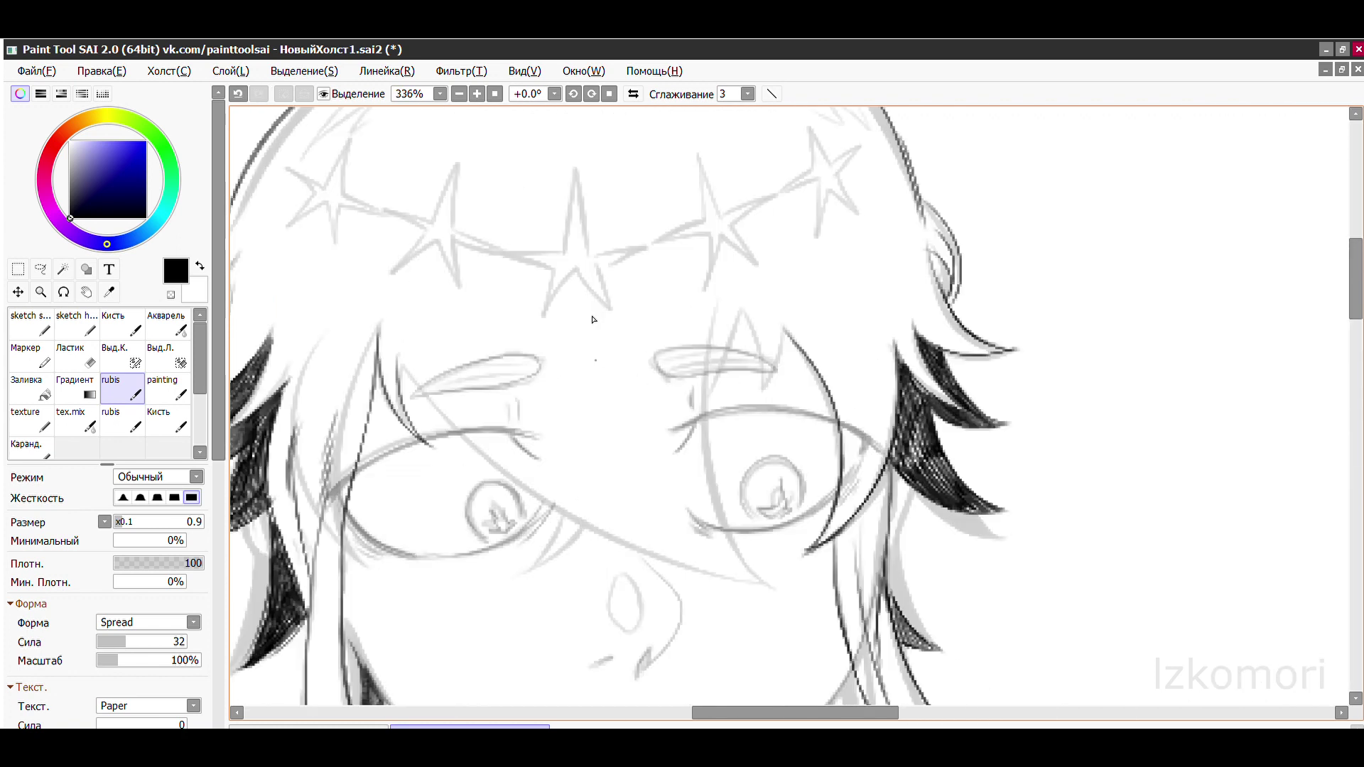
- Ink a long curved bang strand over the left eye, ending below its lower lid, with short pointed tuft lines beside the brow
{"action": "left_click_drag", "start_coordinate": [609, 451], "coordinate": [630, 296]}
{"action": "scroll", "coordinate": [630, 295], "scroll_direction": "down", "scroll_amount": 5}
{"action": "scroll", "coordinate": [547, 300], "scroll_direction": "up", "scroll_amount": 3}
{"action": "scroll", "coordinate": [547, 301], "scroll_direction": "up", "scroll_amount": 2}
{"action": "left_click_drag", "start_coordinate": [551, 234], "coordinate": [463, 356]}
{"action": "left_click_drag", "start_coordinate": [469, 441], "coordinate": [427, 341]}
{"action": "left_click_drag", "start_coordinate": [568, 248], "coordinate": [548, 429]}
{"action": "key", "text": "ctrl+z"}
{"action": "left_click_drag", "start_coordinate": [563, 181], "coordinate": [604, 593]}
{"action": "key", "text": "ctrl+z"}
{"action": "left_click_drag", "start_coordinate": [562, 182], "coordinate": [603, 593]}
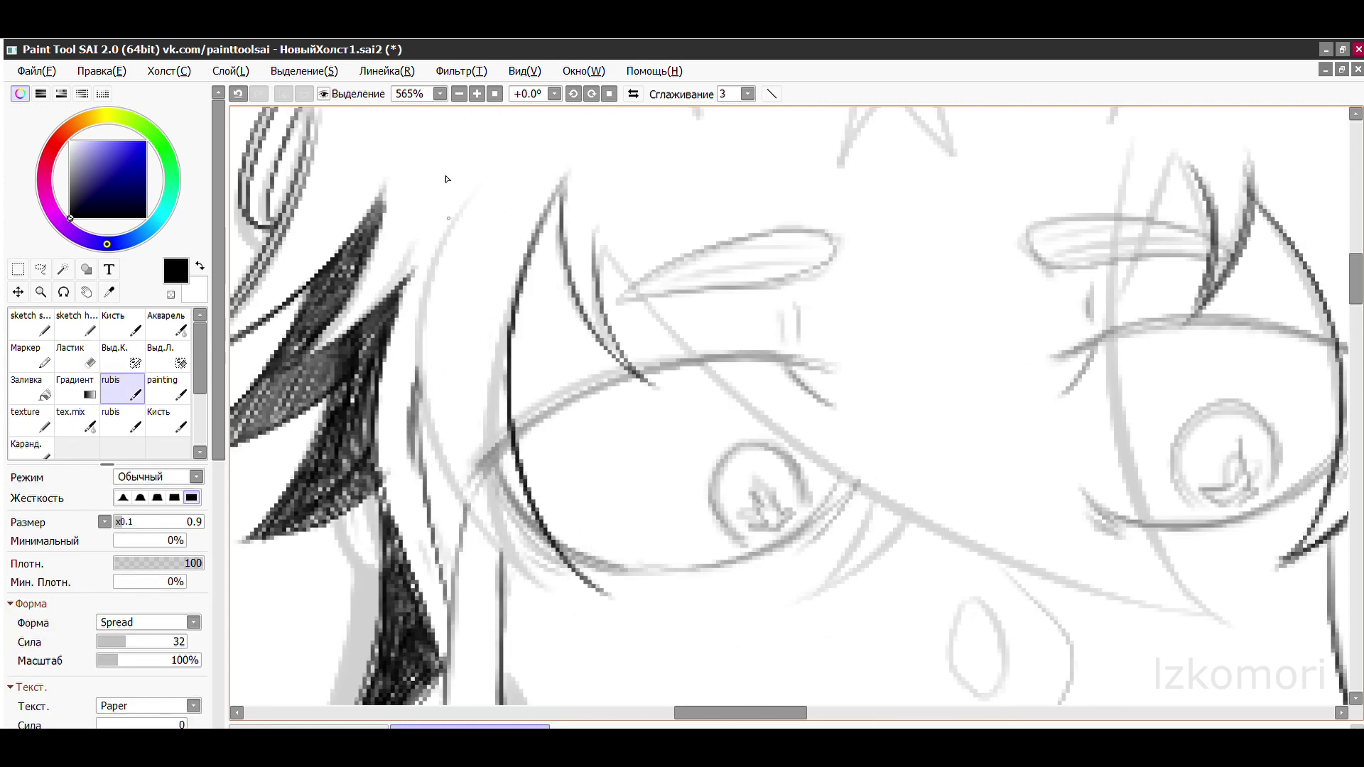
- Ink the outer edge of the left bang strand, curving from the temple to meet its tip below the eye
{"action": "left_click_drag", "start_coordinate": [419, 365], "coordinate": [611, 593]}
{"action": "key", "text": "ctrl+z"}
{"action": "left_click_drag", "start_coordinate": [419, 366], "coordinate": [611, 593]}
{"action": "key", "text": "ctrl+z"}
{"action": "scroll", "coordinate": [686, 497], "scroll_direction": "down", "scroll_amount": 3}
{"action": "scroll", "coordinate": [522, 286], "scroll_direction": "up", "scroll_amount": 3}
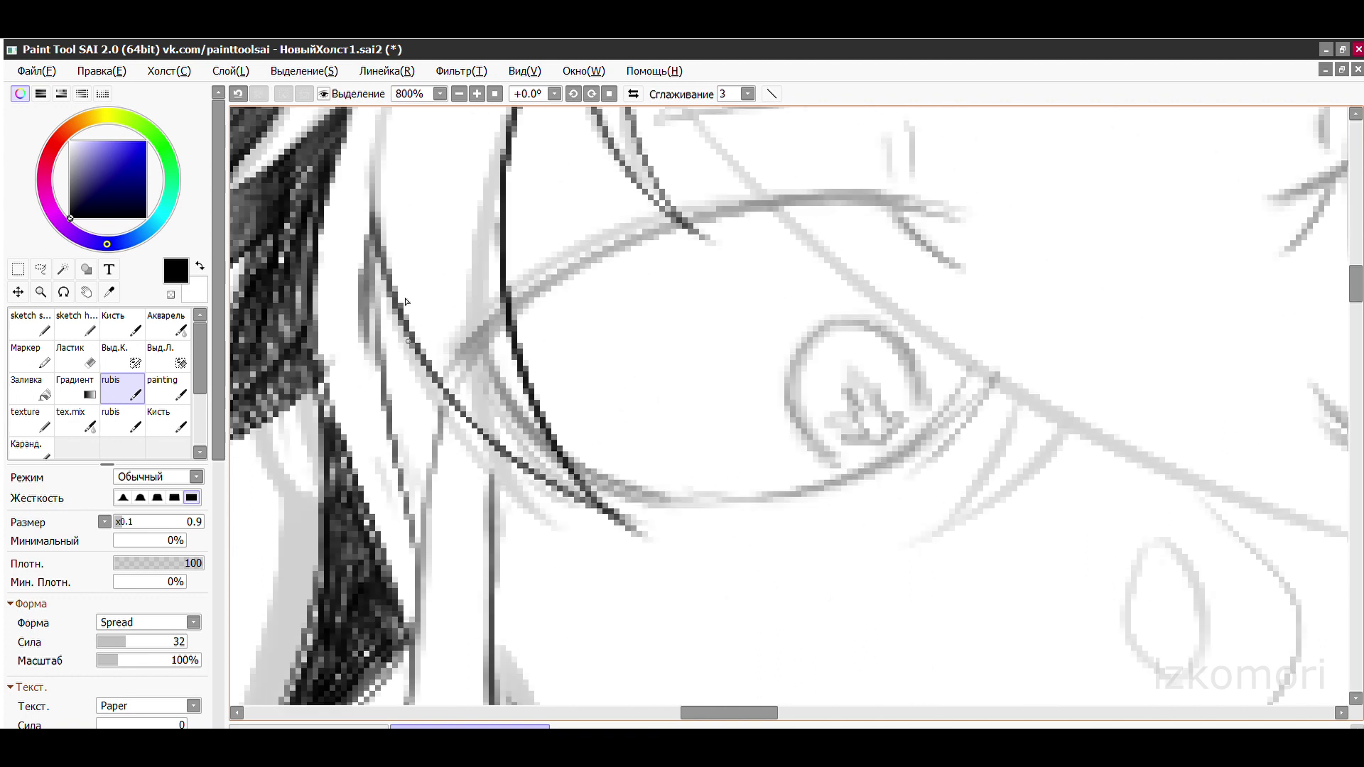
{"action": "scroll", "coordinate": [522, 285], "scroll_direction": "down", "scroll_amount": 1}
{"action": "scroll", "coordinate": [522, 286], "scroll_direction": "up", "scroll_amount": 2}
{"action": "scroll", "coordinate": [622, 222], "scroll_direction": "down", "scroll_amount": 4}
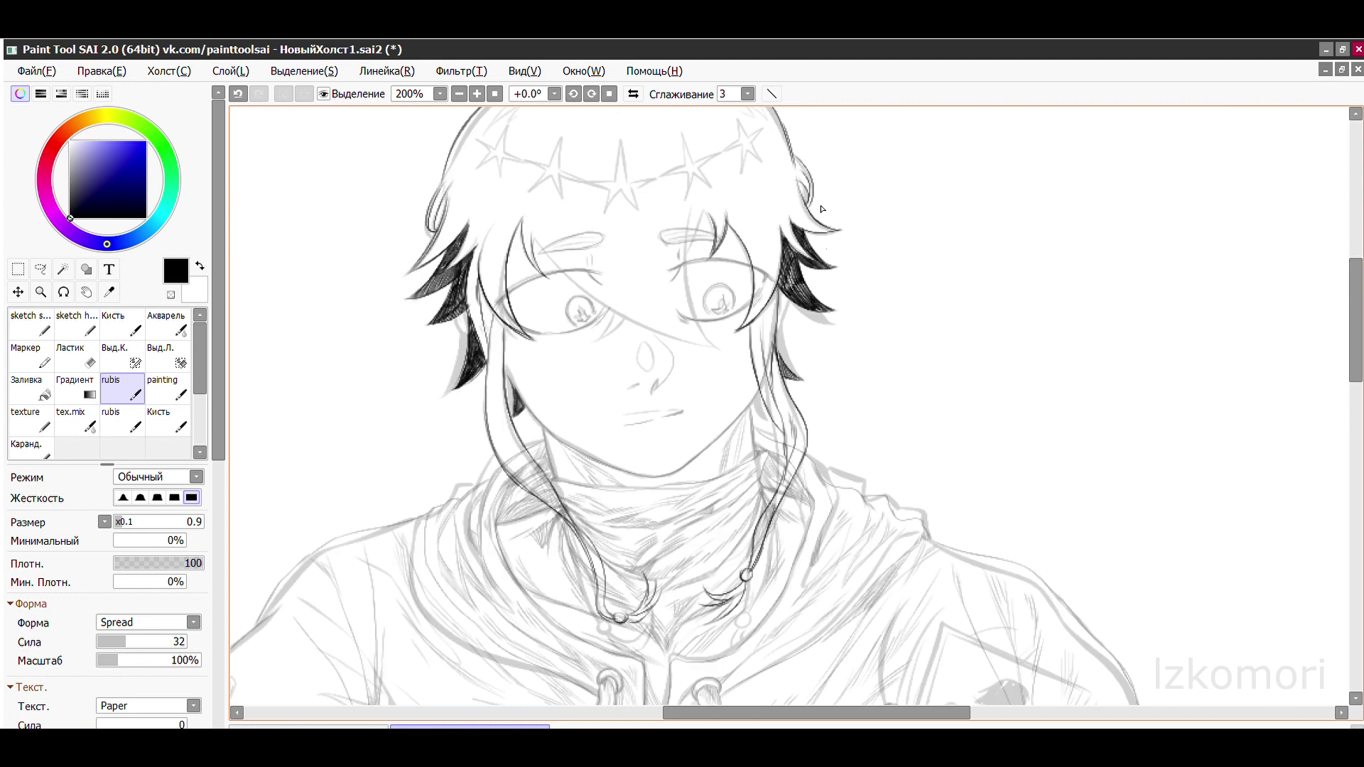
- Try inking a long bang strand sweeping diagonally from the left brow across the nose bridge, crossed by strands from the right brow
{"action": "scroll", "coordinate": [622, 222], "scroll_direction": "up", "scroll_amount": 5}
{"action": "left_click_drag", "start_coordinate": [270, 241], "coordinate": [646, 474]}
{"action": "left_click_drag", "start_coordinate": [455, 436], "coordinate": [803, 568]}
{"action": "left_click_drag", "start_coordinate": [488, 349], "coordinate": [831, 604]}
{"action": "key", "text": "ctrl+z"}
{"action": "key", "text": "ctrl+z"}
{"action": "left_click_drag", "start_coordinate": [590, 429], "coordinate": [827, 600]}
{"action": "scroll", "coordinate": [691, 435], "scroll_direction": "down", "scroll_amount": 1}
{"action": "key", "text": "ctrl+z"}
{"action": "left_click_drag", "start_coordinate": [507, 409], "coordinate": [838, 586]}
{"action": "key", "text": "ctrl+z"}
{"action": "left_click_drag", "start_coordinate": [629, 375], "coordinate": [770, 529]}
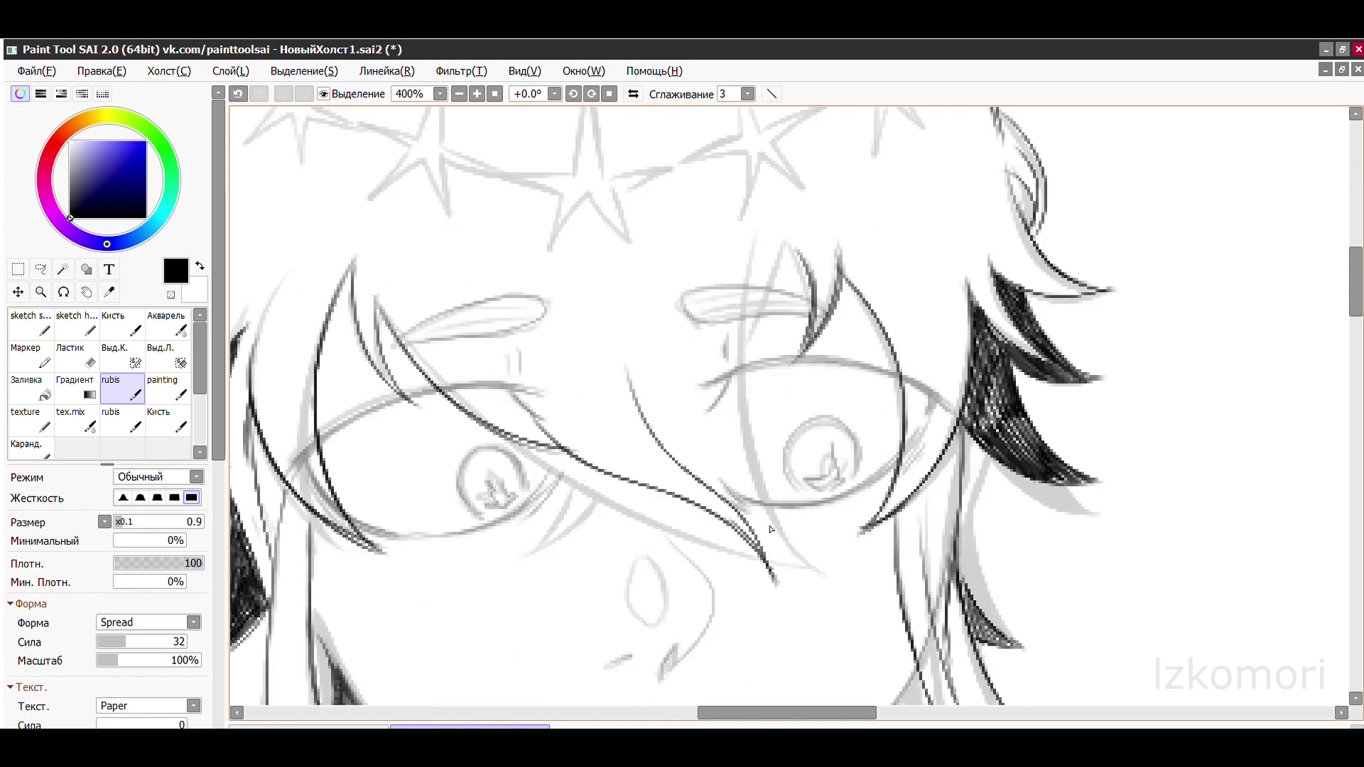
{"action": "key", "text": "ctrl+z"}
{"action": "left_click_drag", "start_coordinate": [739, 299], "coordinate": [704, 469]}
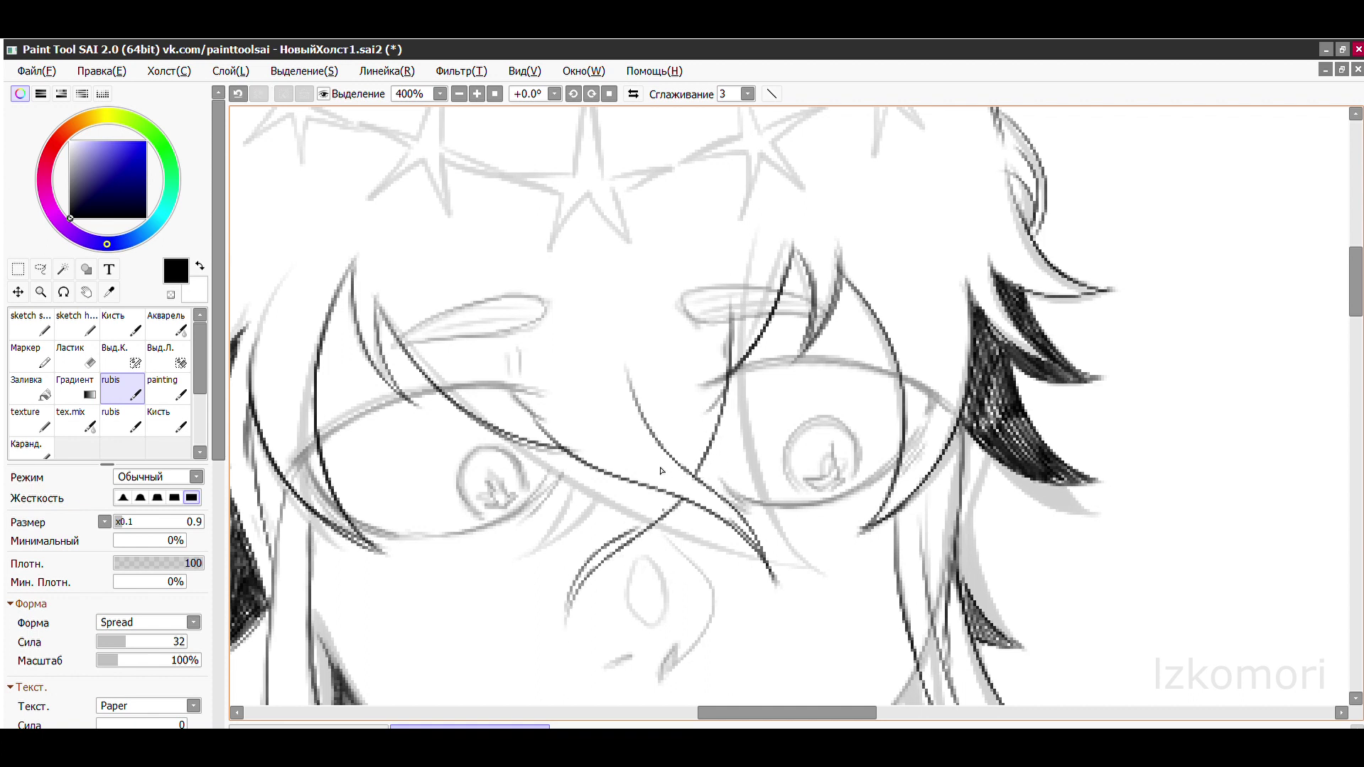
{"action": "scroll", "coordinate": [676, 415], "scroll_direction": "up", "scroll_amount": 2}
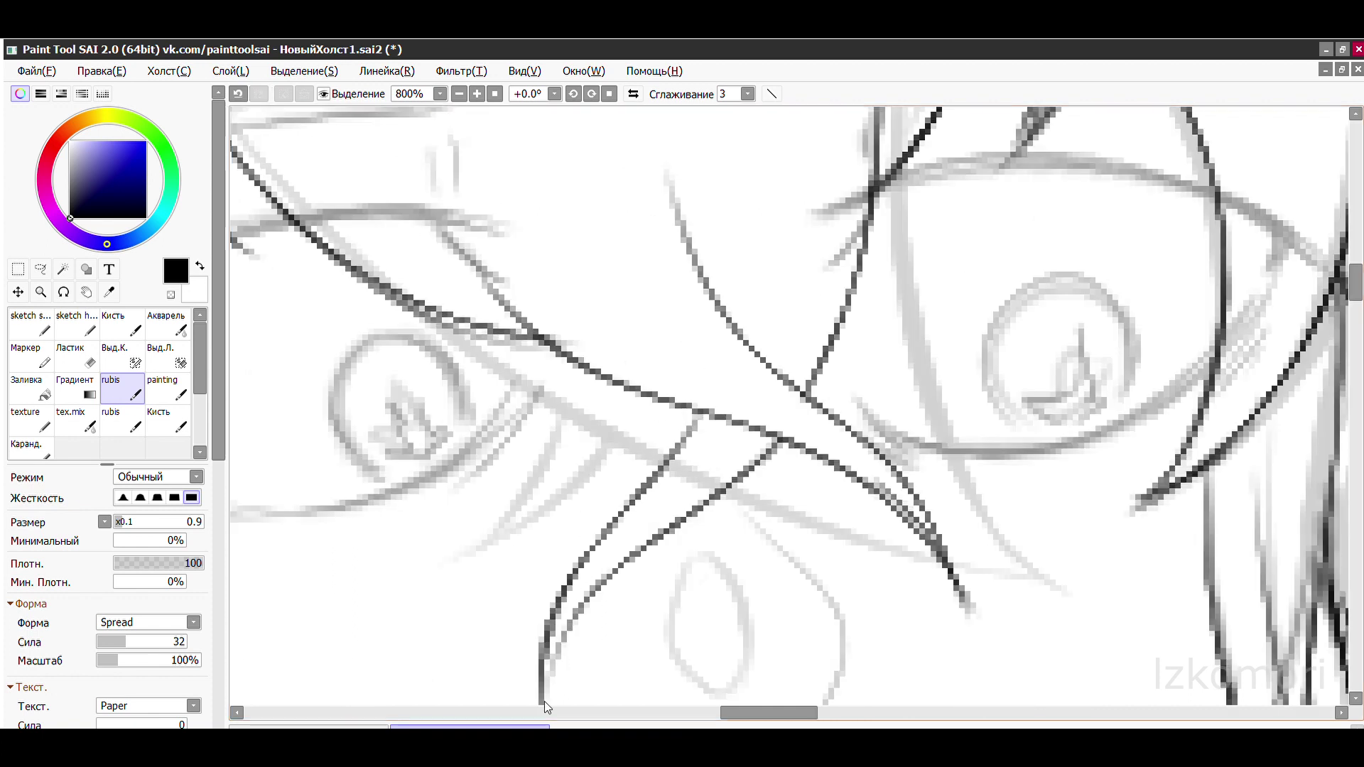
{"action": "scroll", "coordinate": [701, 291], "scroll_direction": "down", "scroll_amount": 6}
{"action": "scroll", "coordinate": [702, 291], "scroll_direction": "up", "scroll_amount": 5}
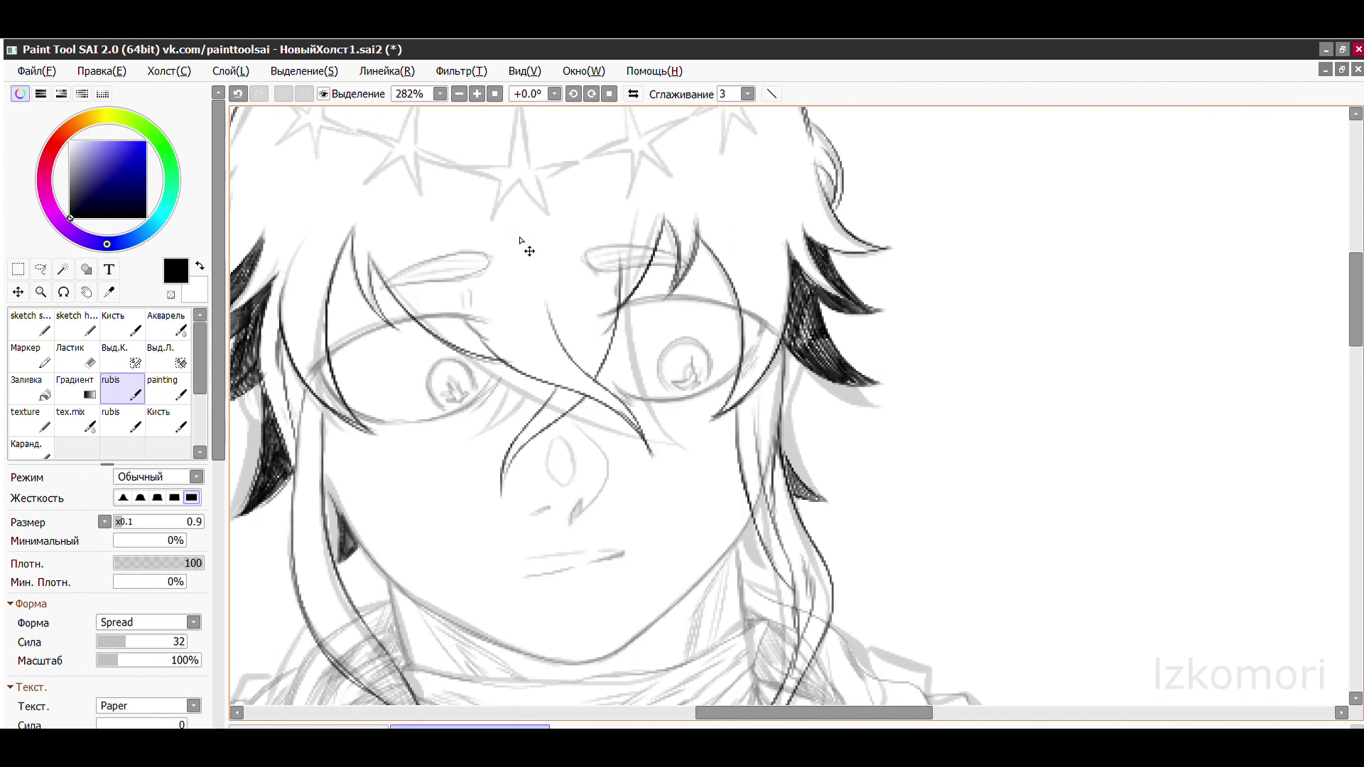
- Try a reshaped diagonal bang whose tip beside the nose is met by a curve coming down from the right brow
{"action": "scroll", "coordinate": [617, 281], "scroll_direction": "up", "scroll_amount": 2}
{"action": "key", "text": "ctrl+z"}
{"action": "left_click_drag", "start_coordinate": [441, 380], "coordinate": [717, 584]}
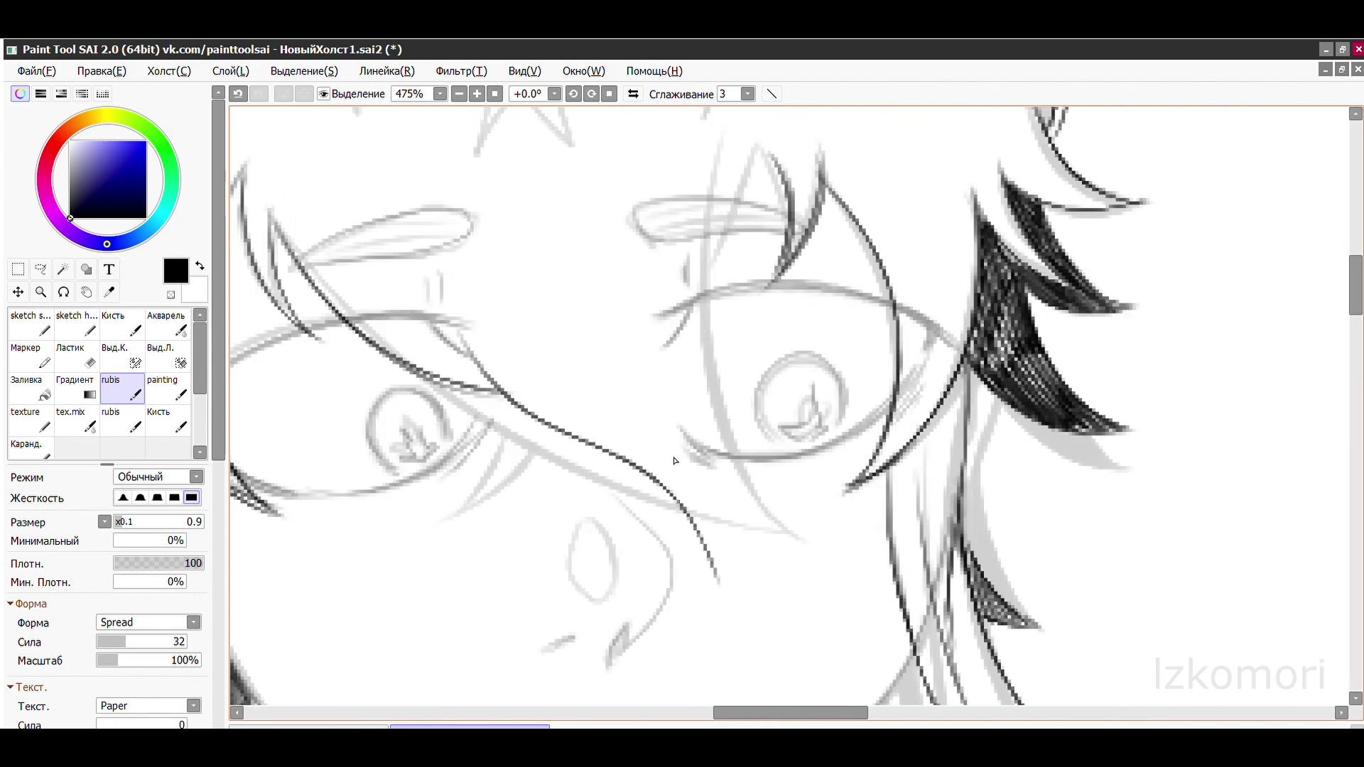
{"action": "key", "text": "ctrl+z"}
{"action": "key", "text": "ctrl+z"}
{"action": "mouse_move", "coordinate": [761, 131]}
{"action": "left_mouse_down"}
{"action": "mouse_move", "coordinate": [669, 348]}
{"action": "mouse_move", "coordinate": [670, 455]}
{"action": "left_mouse_up"}
{"action": "key", "text": "ctrl+z"}
{"action": "key", "text": "e"}
{"action": "key", "text": "ctrl+z"}
{"action": "key", "text": "e"}
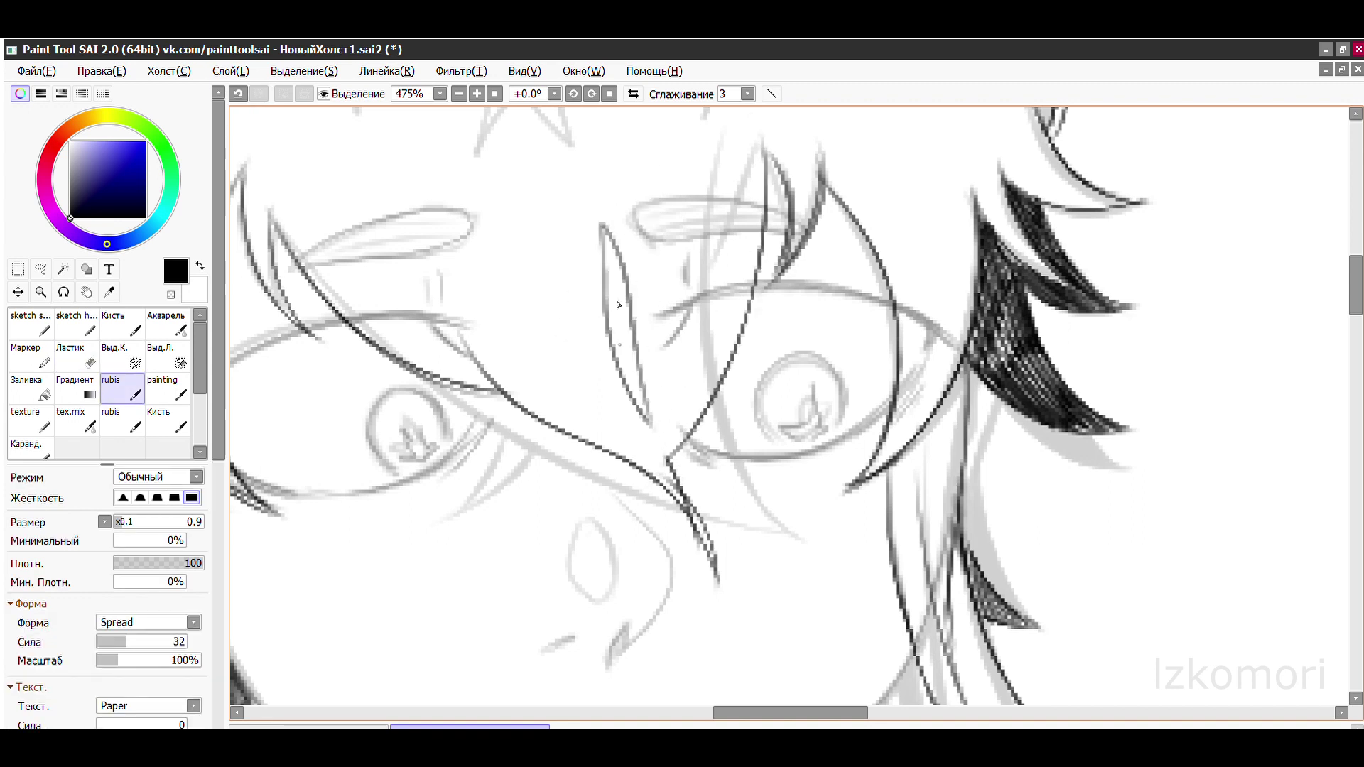
{"action": "key", "text": "ctrl+z"}
{"action": "scroll", "coordinate": [616, 304], "scroll_direction": "down", "scroll_amount": 5}
{"action": "scroll", "coordinate": [679, 279], "scroll_direction": "up", "scroll_amount": 5}
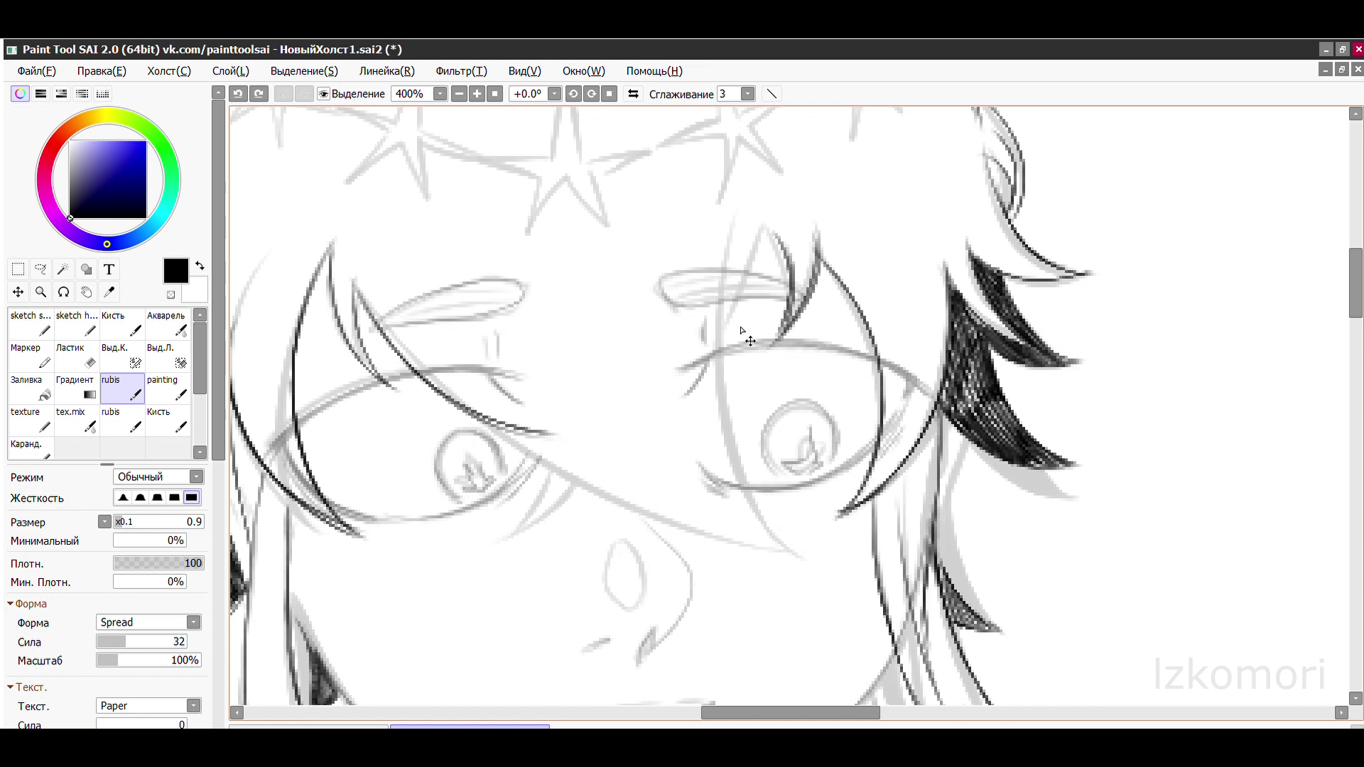
- Try a single long bang line from the left brow past the nose, with a short line started under the right tuft
{"action": "mouse_move", "coordinate": [359, 275]}
{"action": "left_mouse_down"}
{"action": "mouse_move", "coordinate": [547, 430]}
{"action": "mouse_move", "coordinate": [759, 574]}
{"action": "left_mouse_up"}
{"action": "left_click_drag", "start_coordinate": [731, 269], "coordinate": [724, 604]}
{"action": "key", "text": "ctrl+z"}
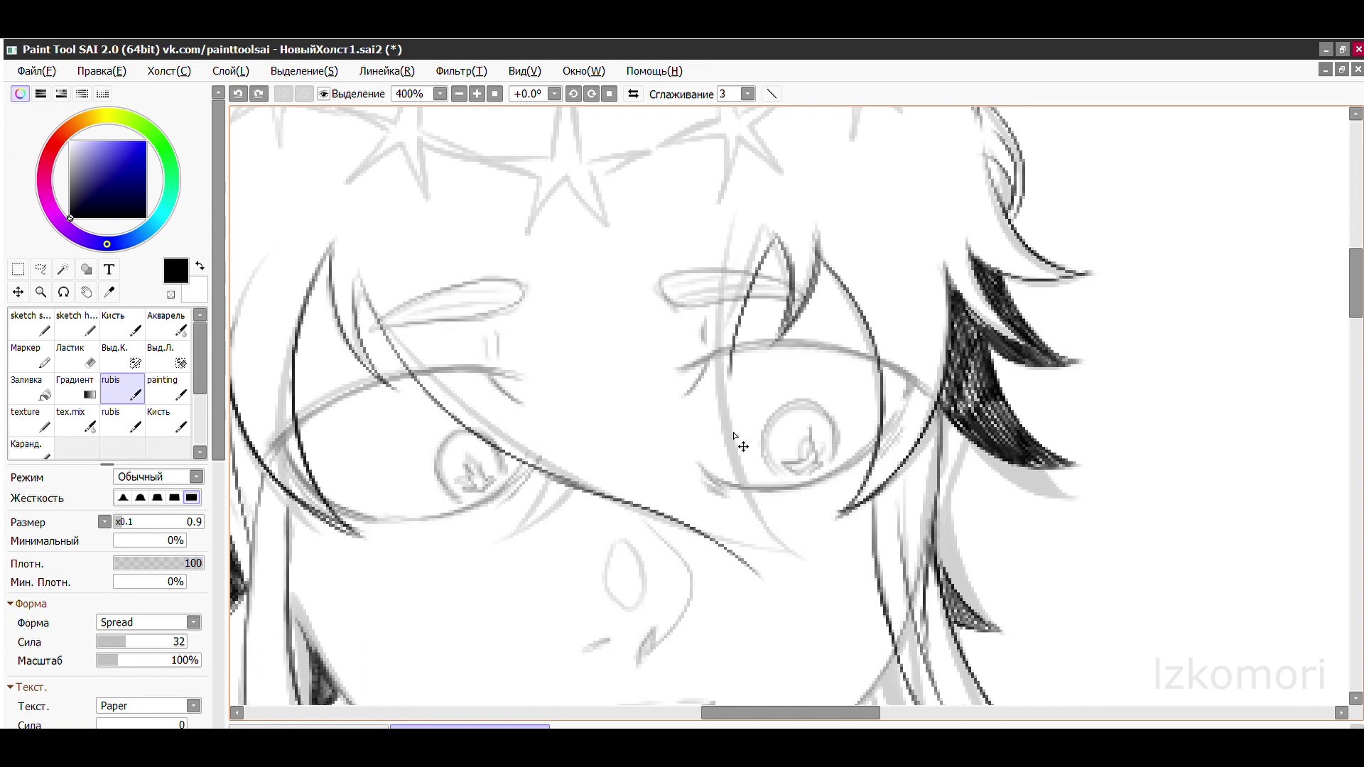
{"action": "key", "text": "ctrl+z"}
{"action": "scroll", "coordinate": [625, 305], "scroll_direction": "down", "scroll_amount": 5}
{"action": "scroll", "coordinate": [505, 296], "scroll_direction": "up", "scroll_amount": 6}
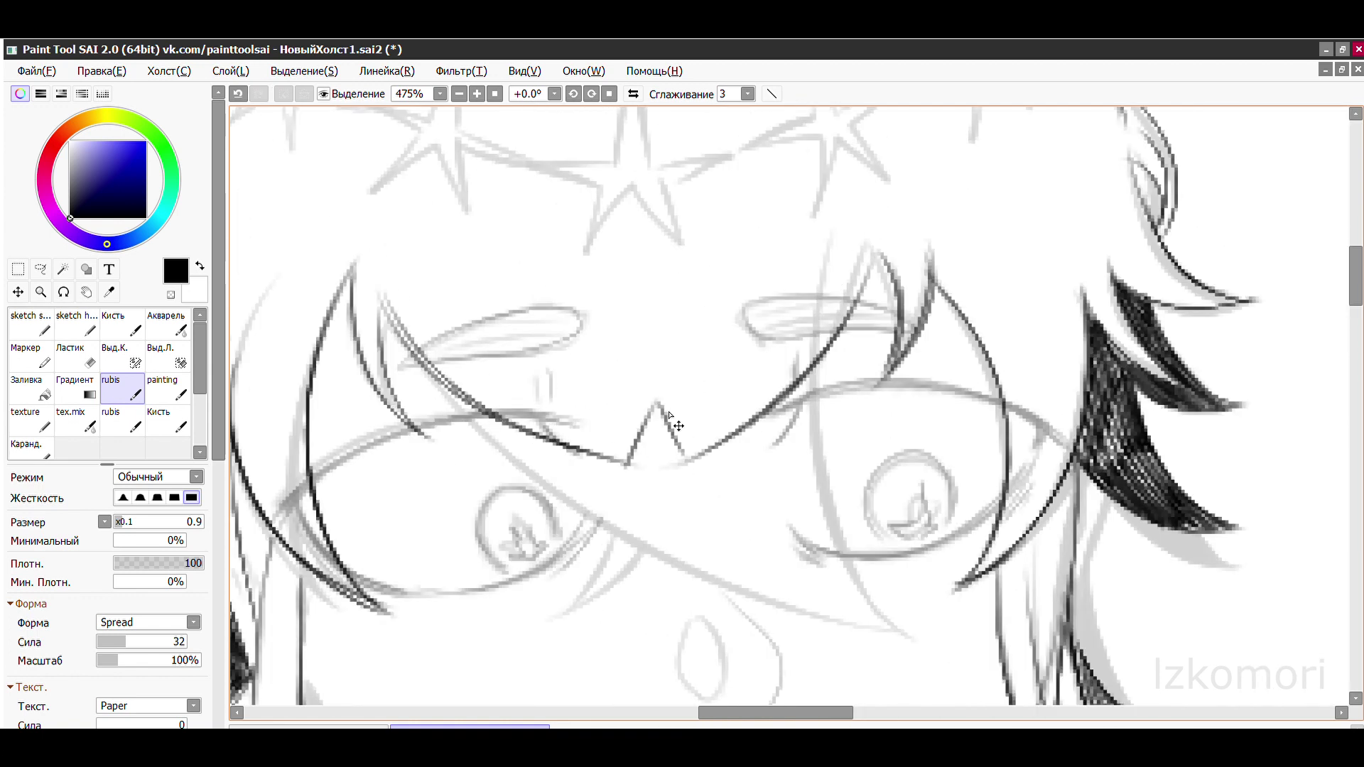
- Try joining the left and right bangs into a V-shaped fringe meeting above the nose
{"action": "key", "text": "ctrl+z"}
{"action": "scroll", "coordinate": [649, 268], "scroll_direction": "down", "scroll_amount": 5}
{"action": "scroll", "coordinate": [643, 276], "scroll_direction": "up", "scroll_amount": 6}
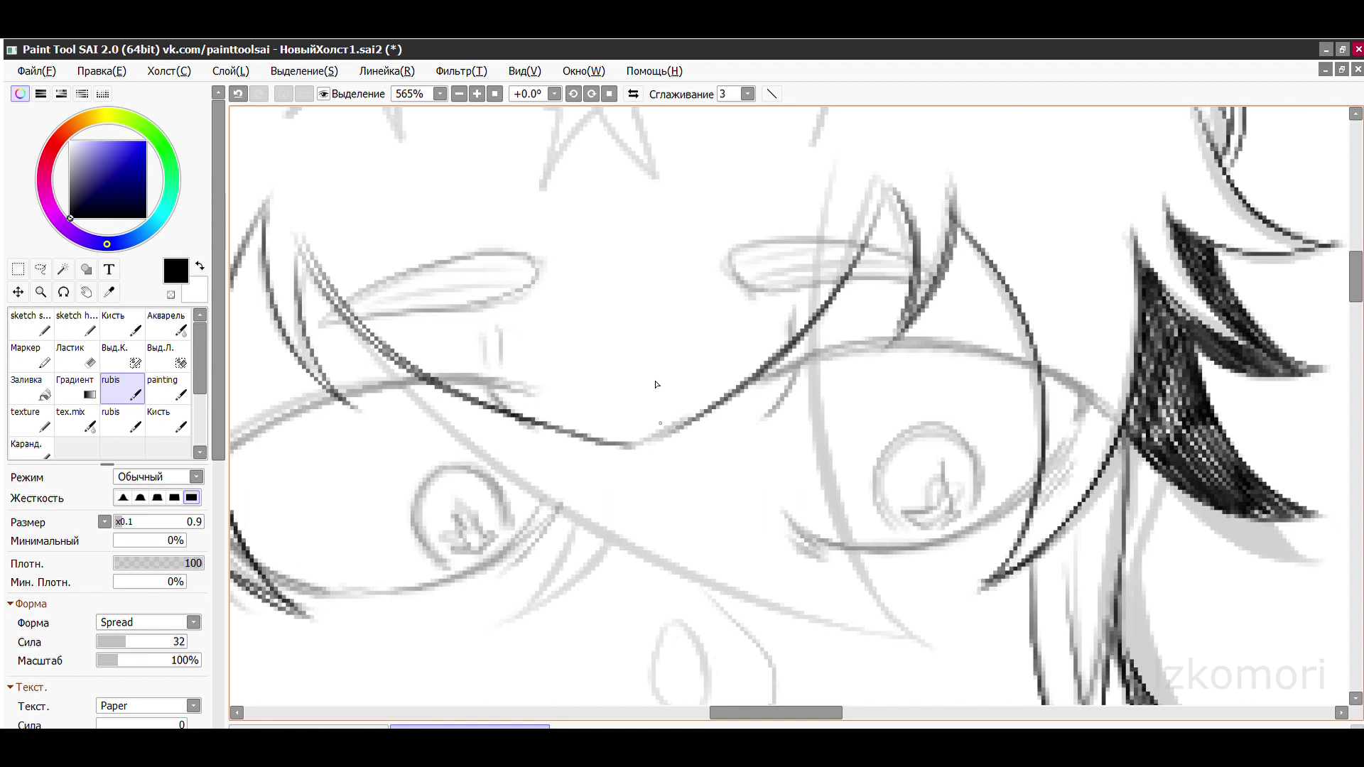
{"action": "key", "text": "ctrl+z"}
{"action": "scroll", "coordinate": [657, 385], "scroll_direction": "down", "scroll_amount": 5}
{"action": "scroll", "coordinate": [430, 243], "scroll_direction": "up", "scroll_amount": 4}
{"action": "key", "text": "ctrl+z"}
- Ink a short fringe of curved, pointed tufts running across both brows and dipping between the eyes
{"action": "left_click_drag", "start_coordinate": [415, 257], "coordinate": [569, 360]}
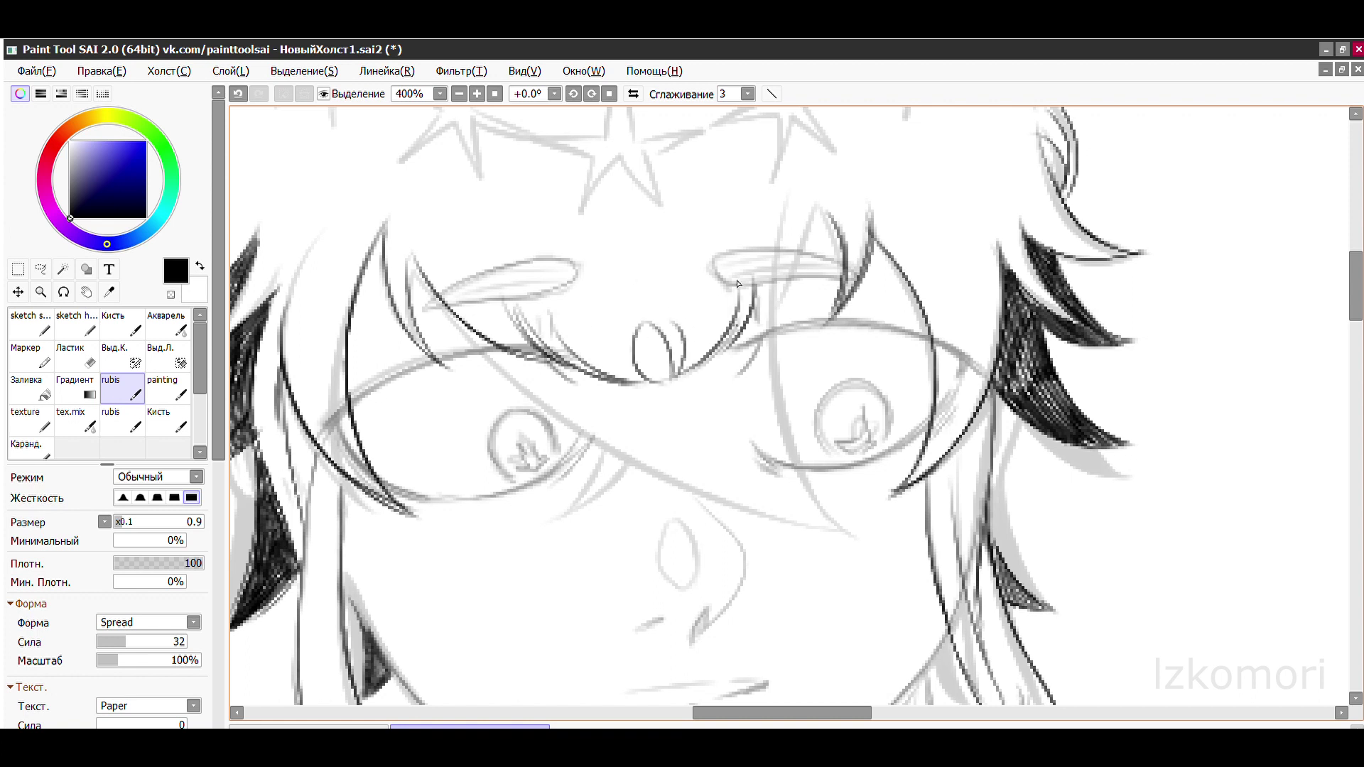
{"action": "key", "text": "ctrl+z"}
{"action": "scroll", "coordinate": [441, 269], "scroll_direction": "down", "scroll_amount": 5}
{"action": "scroll", "coordinate": [410, 287], "scroll_direction": "up", "scroll_amount": 6}
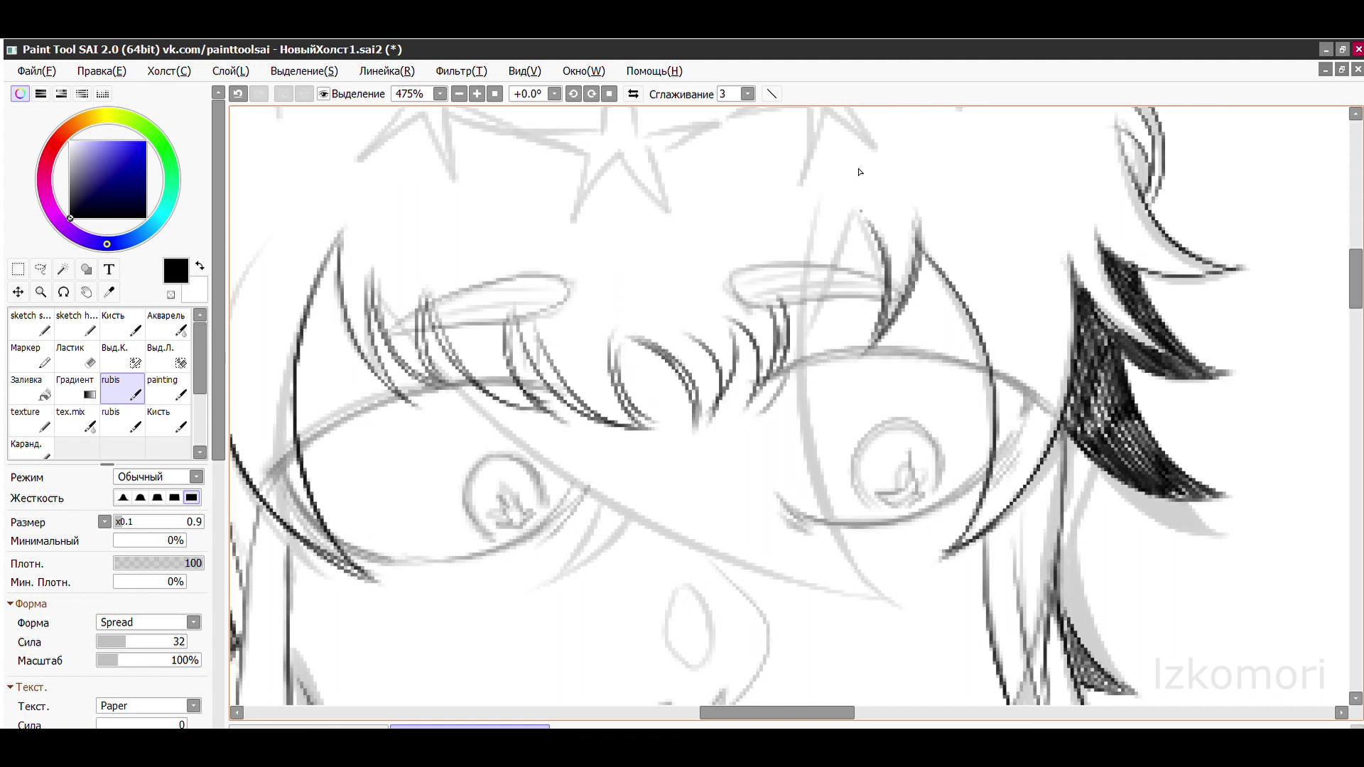
{"action": "scroll", "coordinate": [755, 321], "scroll_direction": "down", "scroll_amount": 5}
{"action": "scroll", "coordinate": [509, 284], "scroll_direction": "up", "scroll_amount": 4}
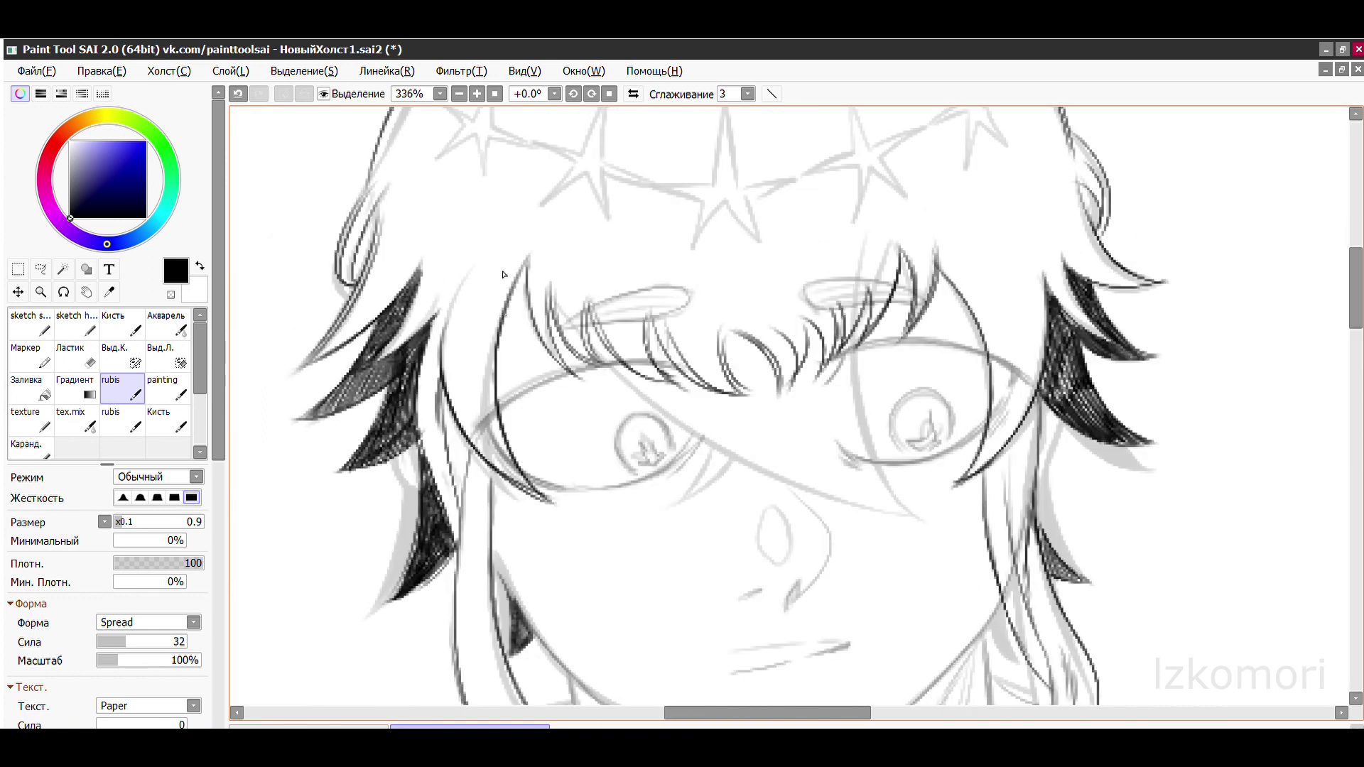
- Ink the leaf-shaped hair tuft at the crown with one tall spike and smaller side points, and fill it with dense strokes
{"action": "scroll", "coordinate": [539, 248], "scroll_direction": "down", "scroll_amount": 4}
{"action": "scroll", "coordinate": [597, 189], "scroll_direction": "up", "scroll_amount": 7}
{"action": "left_click_drag", "start_coordinate": [618, 278], "coordinate": [501, 362]}
{"action": "left_click_drag", "start_coordinate": [661, 293], "coordinate": [856, 309]}
{"action": "left_click_drag", "start_coordinate": [781, 286], "coordinate": [860, 268]}
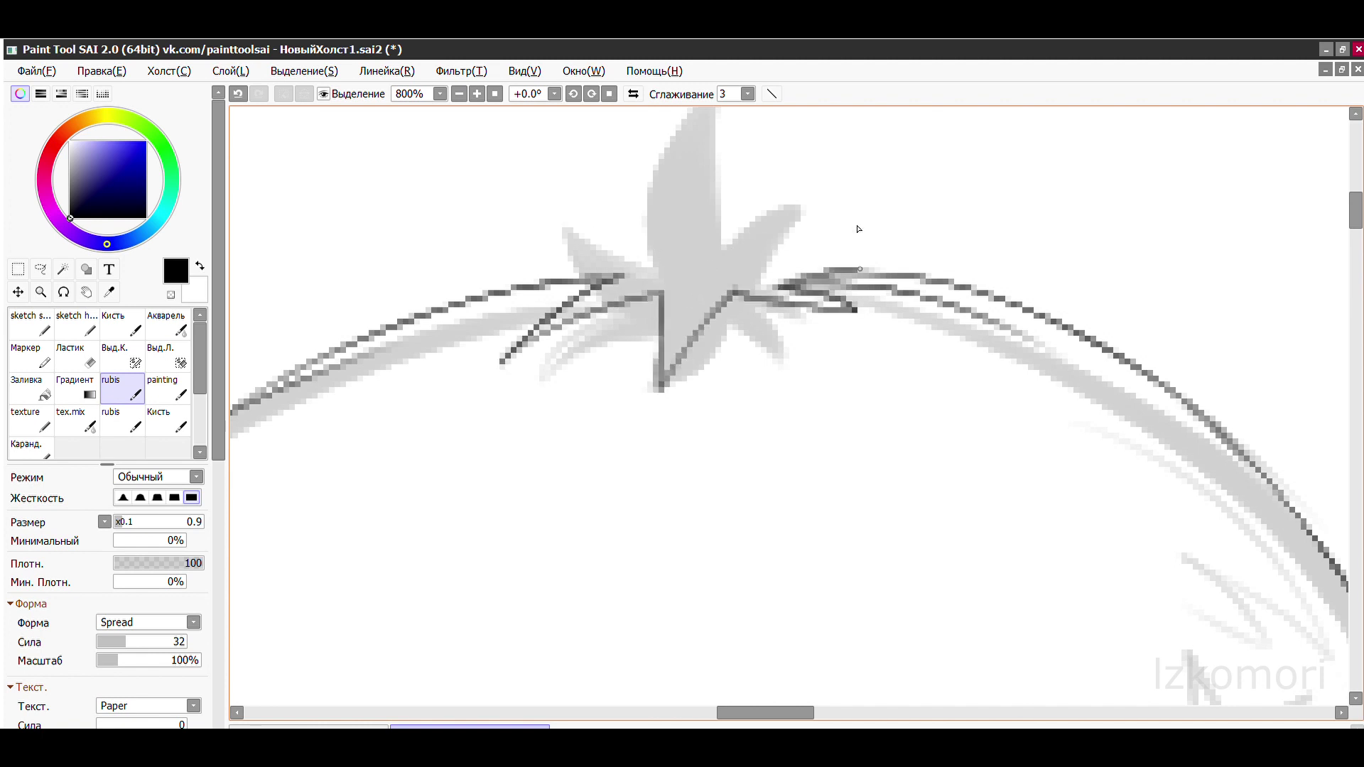
{"action": "key", "text": "ctrl+z"}
{"action": "left_click_drag", "start_coordinate": [664, 250], "coordinate": [805, 261]}
{"action": "scroll", "coordinate": [701, 224], "scroll_direction": "up", "scroll_amount": 1}
{"action": "mouse_move", "coordinate": [484, 407]}
{"action": "left_mouse_down"}
{"action": "mouse_move", "coordinate": [562, 383]}
{"action": "mouse_move", "coordinate": [632, 398]}
{"action": "mouse_move", "coordinate": [590, 370]}
{"action": "mouse_move", "coordinate": [624, 368]}
{"action": "mouse_move", "coordinate": [675, 255]}
{"action": "mouse_move", "coordinate": [647, 341]}
{"action": "mouse_move", "coordinate": [774, 378]}
{"action": "mouse_move", "coordinate": [817, 419]}
{"action": "left_mouse_up"}
{"action": "scroll", "coordinate": [795, 398], "scroll_direction": "down", "scroll_amount": 3}
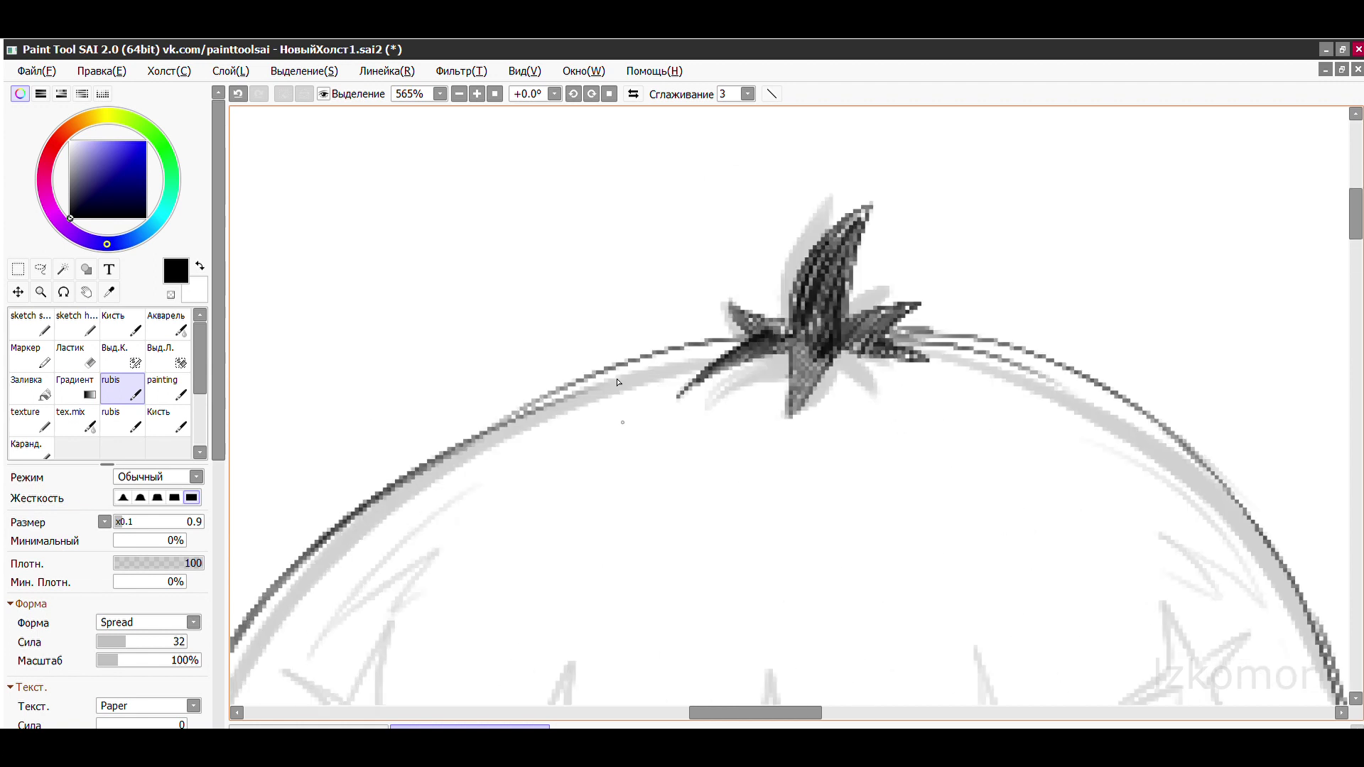
- Rework the curved strand at the crown tuft's base into short tapering strokes that merge with the head outline
{"action": "scroll", "coordinate": [555, 335], "scroll_direction": "up", "scroll_amount": 3}
{"action": "mouse_move", "coordinate": [795, 309]}
{"action": "left_mouse_down"}
{"action": "mouse_move", "coordinate": [696, 334]}
{"action": "mouse_move", "coordinate": [576, 558]}
{"action": "left_mouse_up"}
{"action": "scroll", "coordinate": [611, 438], "scroll_direction": "down", "scroll_amount": 4}
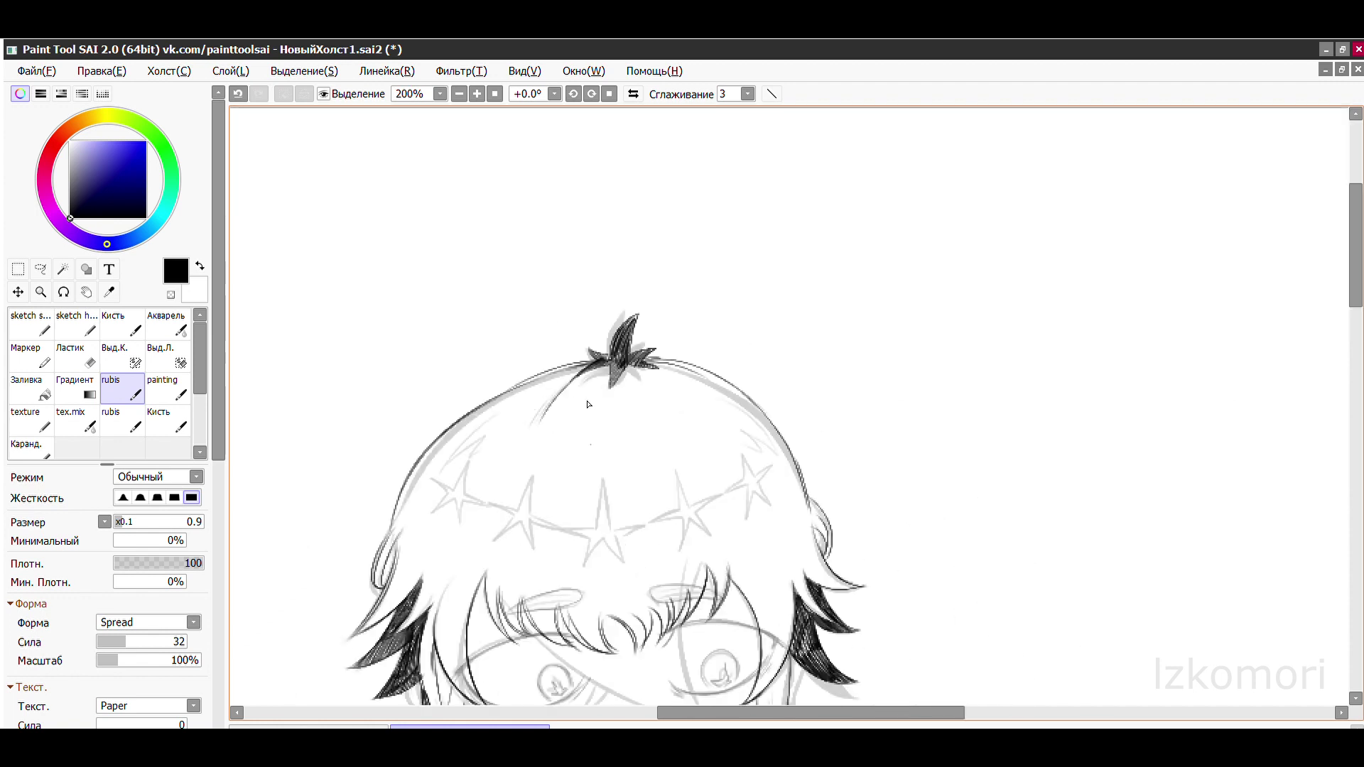
{"action": "scroll", "coordinate": [593, 396], "scroll_direction": "up", "scroll_amount": 3}
{"action": "key", "text": "e"}
{"action": "left_click_drag", "start_coordinate": [593, 360], "coordinate": [698, 258]}
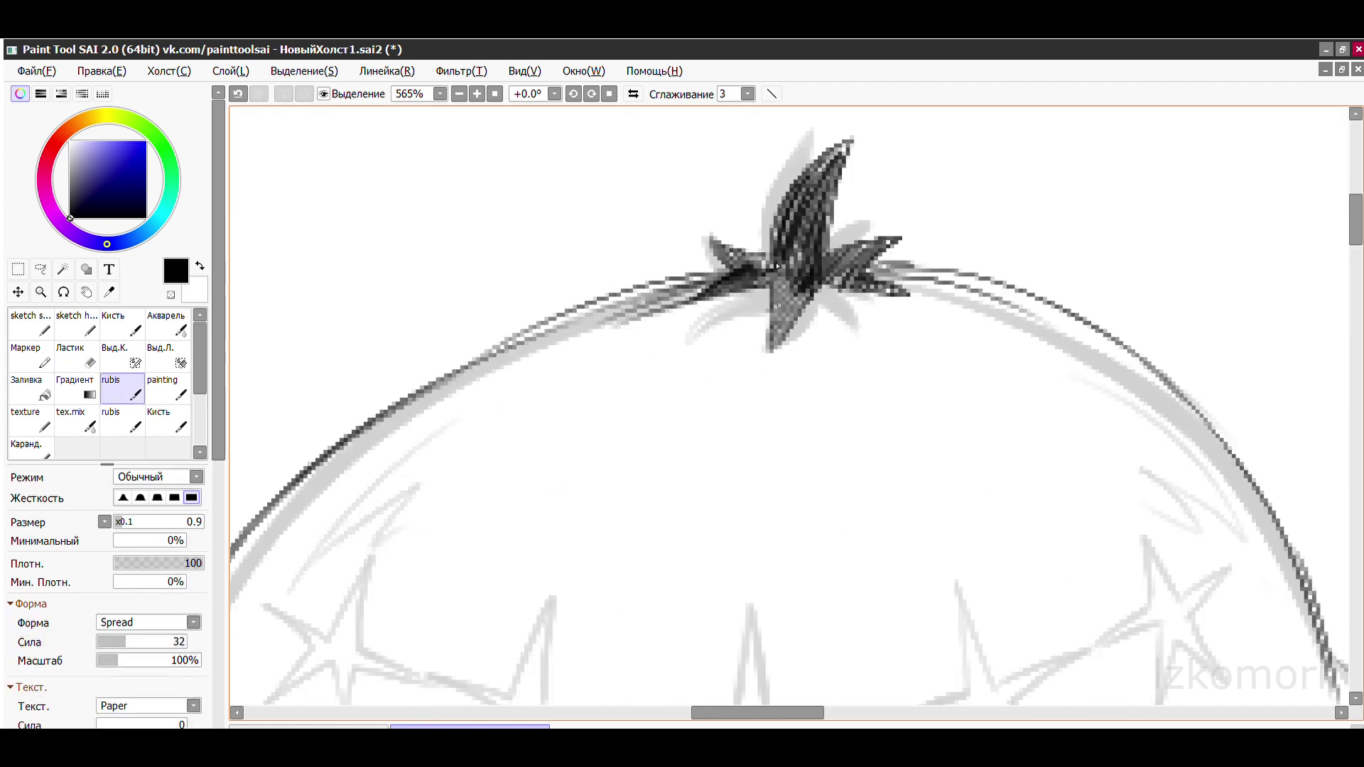
{"action": "left_click_drag", "start_coordinate": [853, 254], "coordinate": [831, 245]}
{"action": "scroll", "coordinate": [905, 189], "scroll_direction": "down", "scroll_amount": 4}
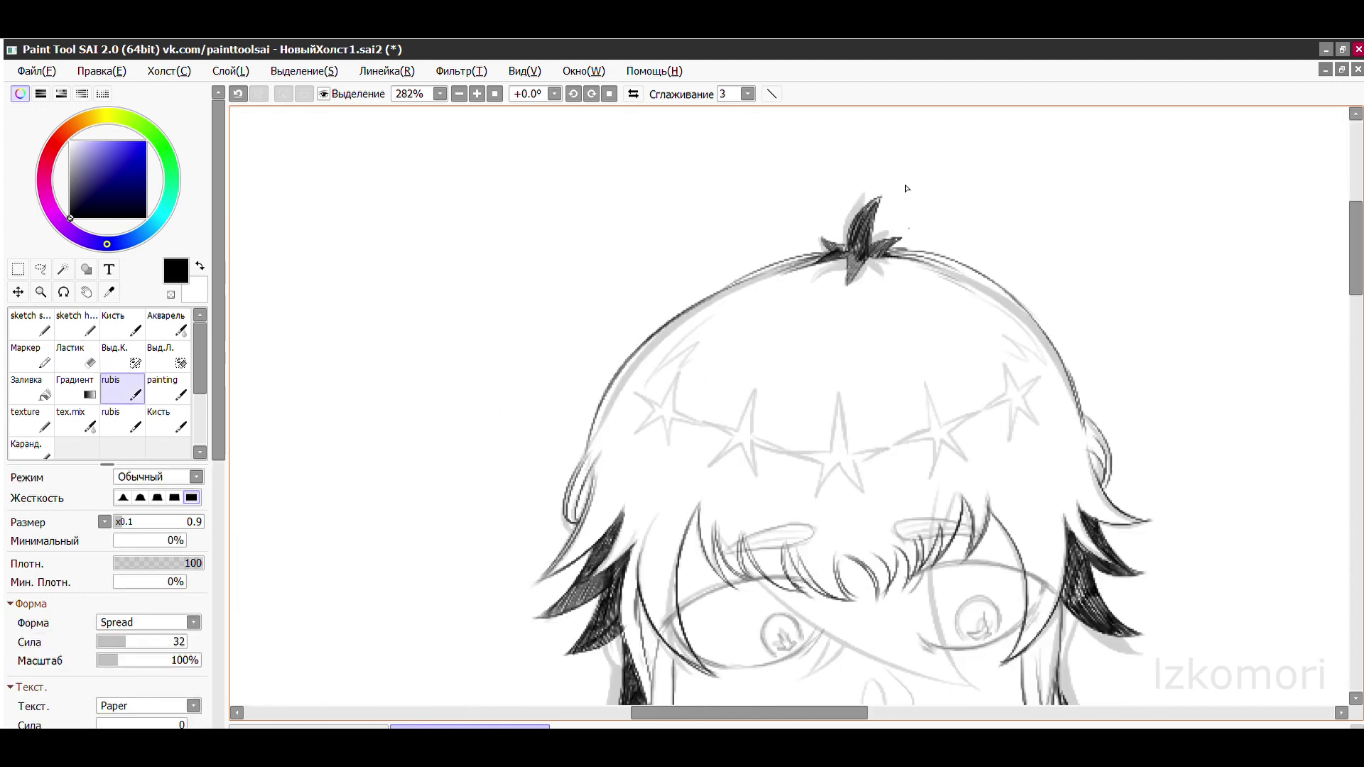
{"action": "scroll", "coordinate": [678, 224], "scroll_direction": "down", "scroll_amount": 1}
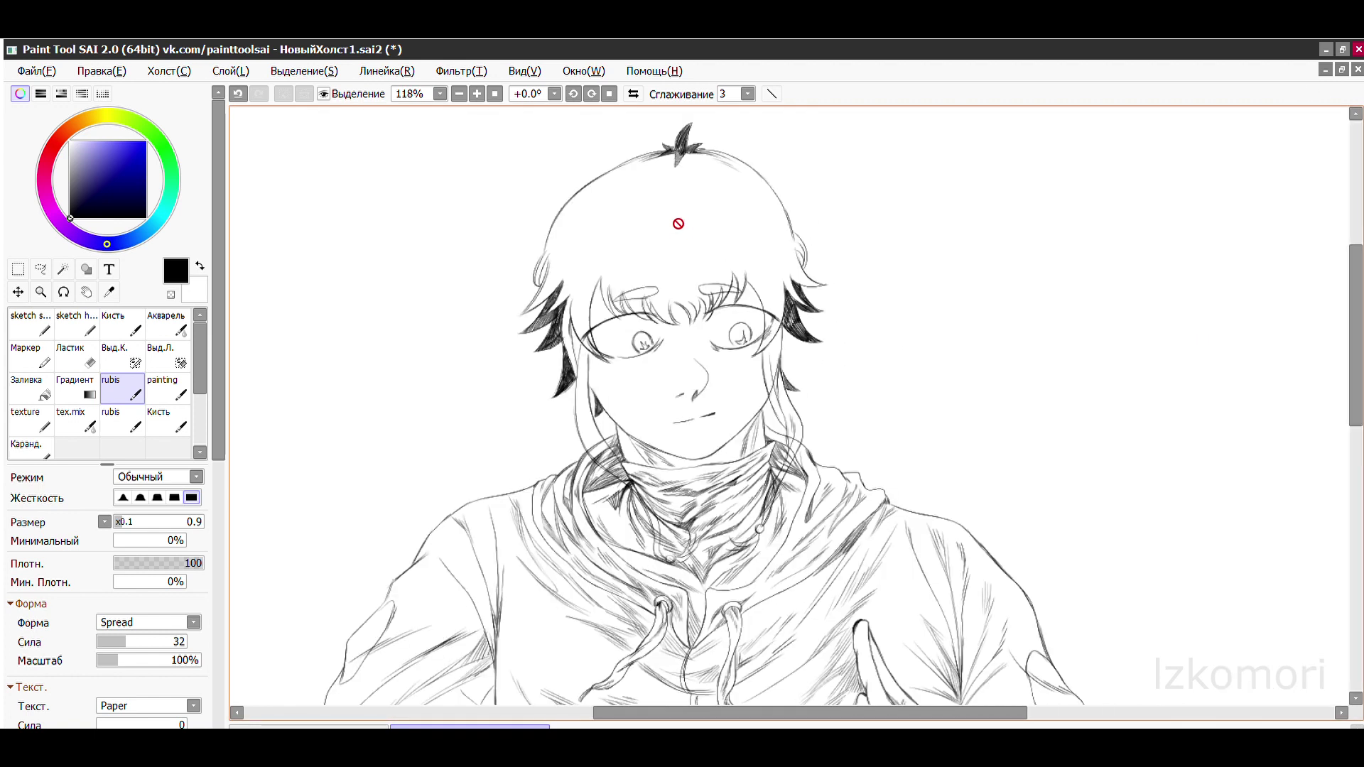
- Outline both eyes and brows with a freehand lasso selection
{"action": "scroll", "coordinate": [695, 254], "scroll_direction": "up", "scroll_amount": 4}
{"action": "key", "text": "a"}
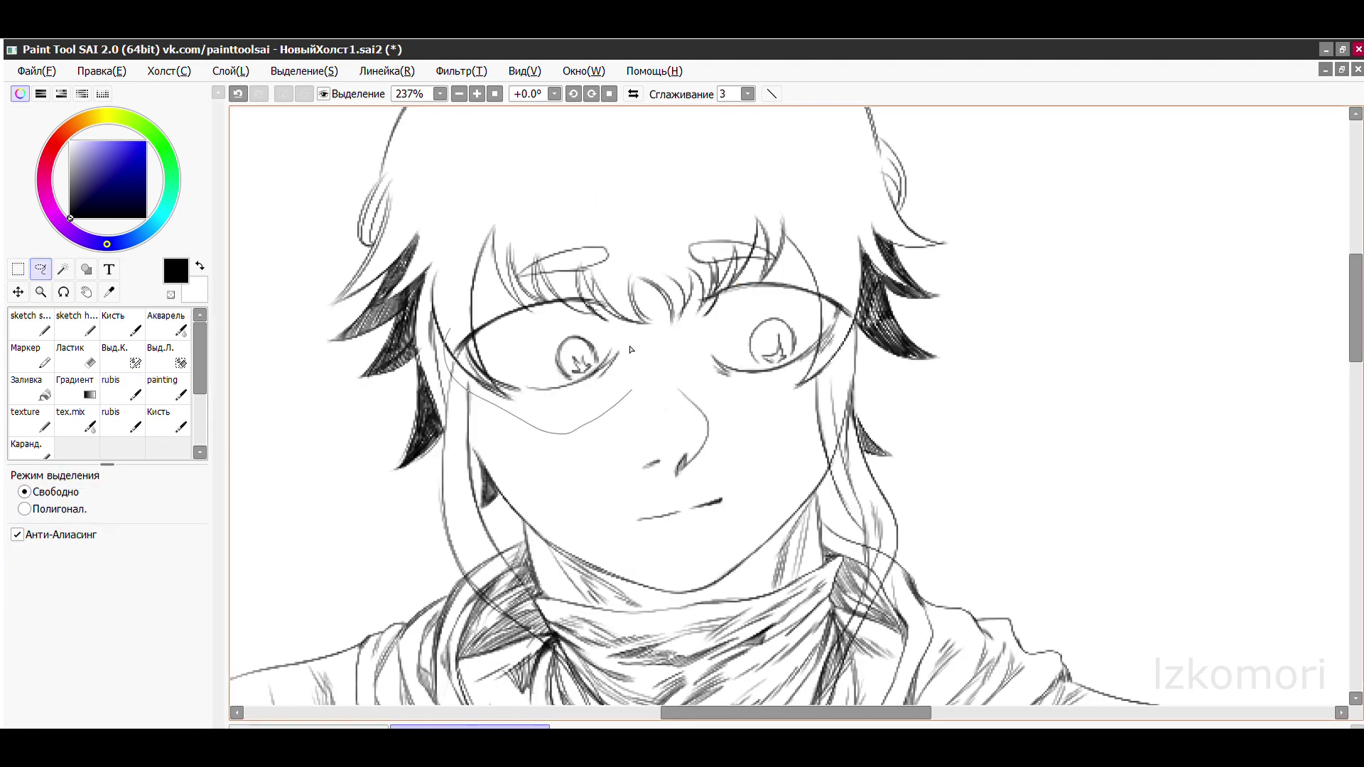
{"action": "left_click_drag", "start_coordinate": [770, 188], "coordinate": [454, 298]}
- Try tilting the selected eyes and brows slightly with a free transform
{"action": "key", "text": "m"}
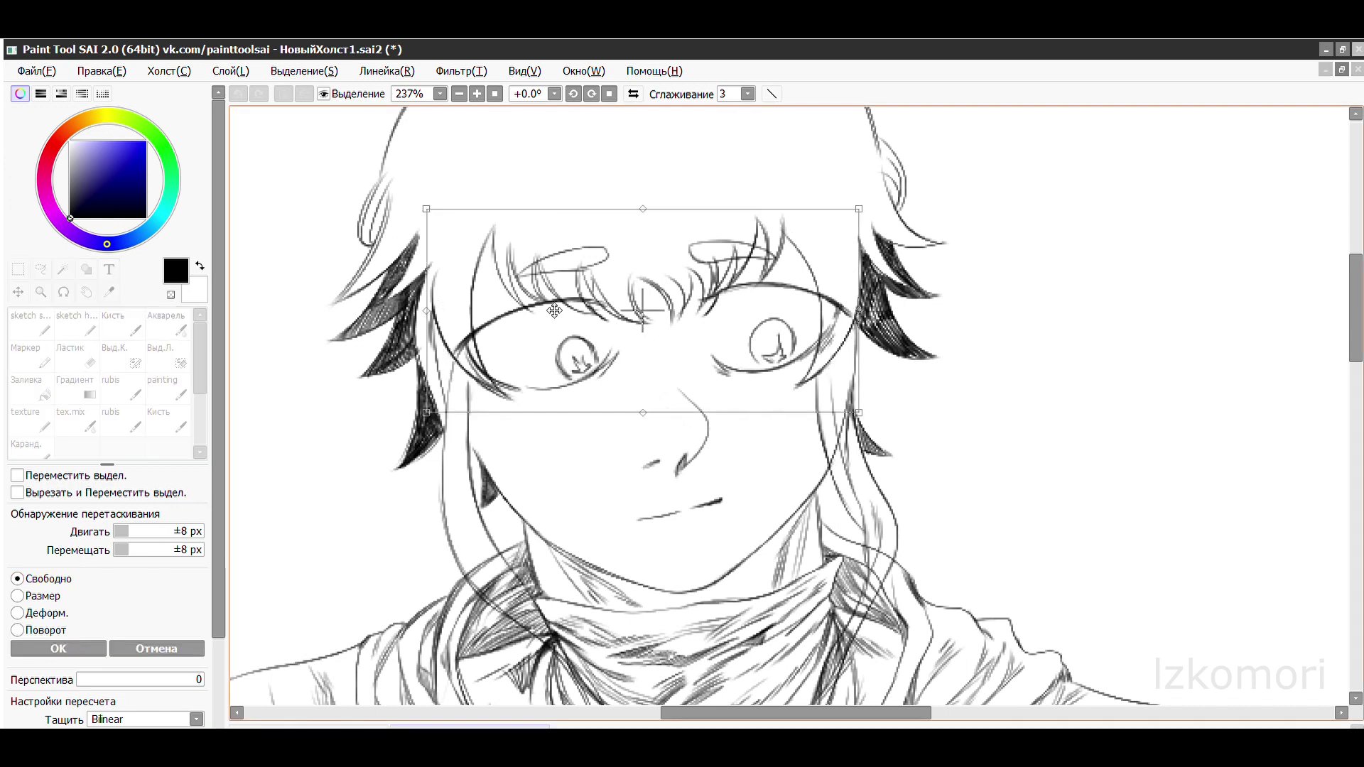
{"action": "scroll", "coordinate": [558, 356], "scroll_direction": "up", "scroll_amount": 1}
{"action": "key", "text": "ctrl+t"}
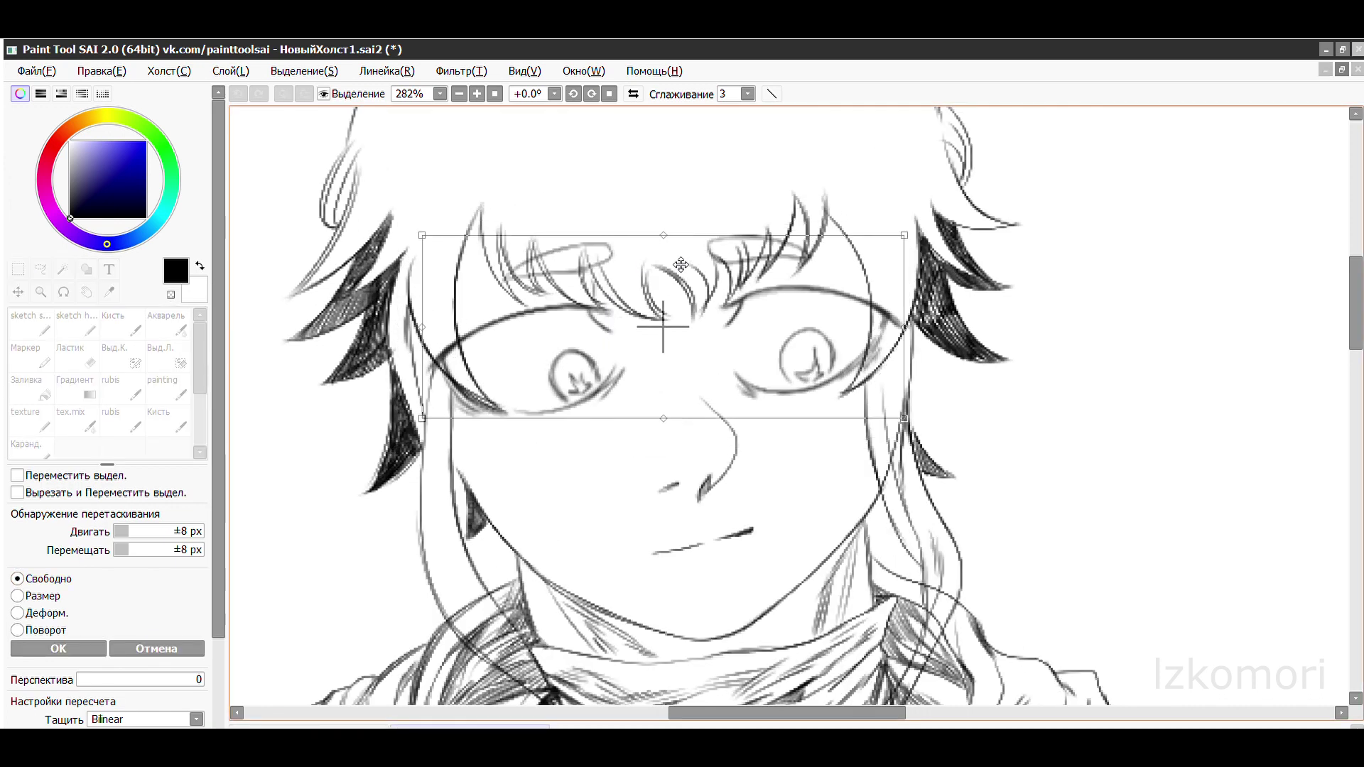
{"action": "scroll", "coordinate": [639, 276], "scroll_direction": "down", "scroll_amount": 1}
{"action": "scroll", "coordinate": [639, 276], "scroll_direction": "up", "scroll_amount": 1}
{"action": "scroll", "coordinate": [639, 277], "scroll_direction": "down", "scroll_amount": 2}
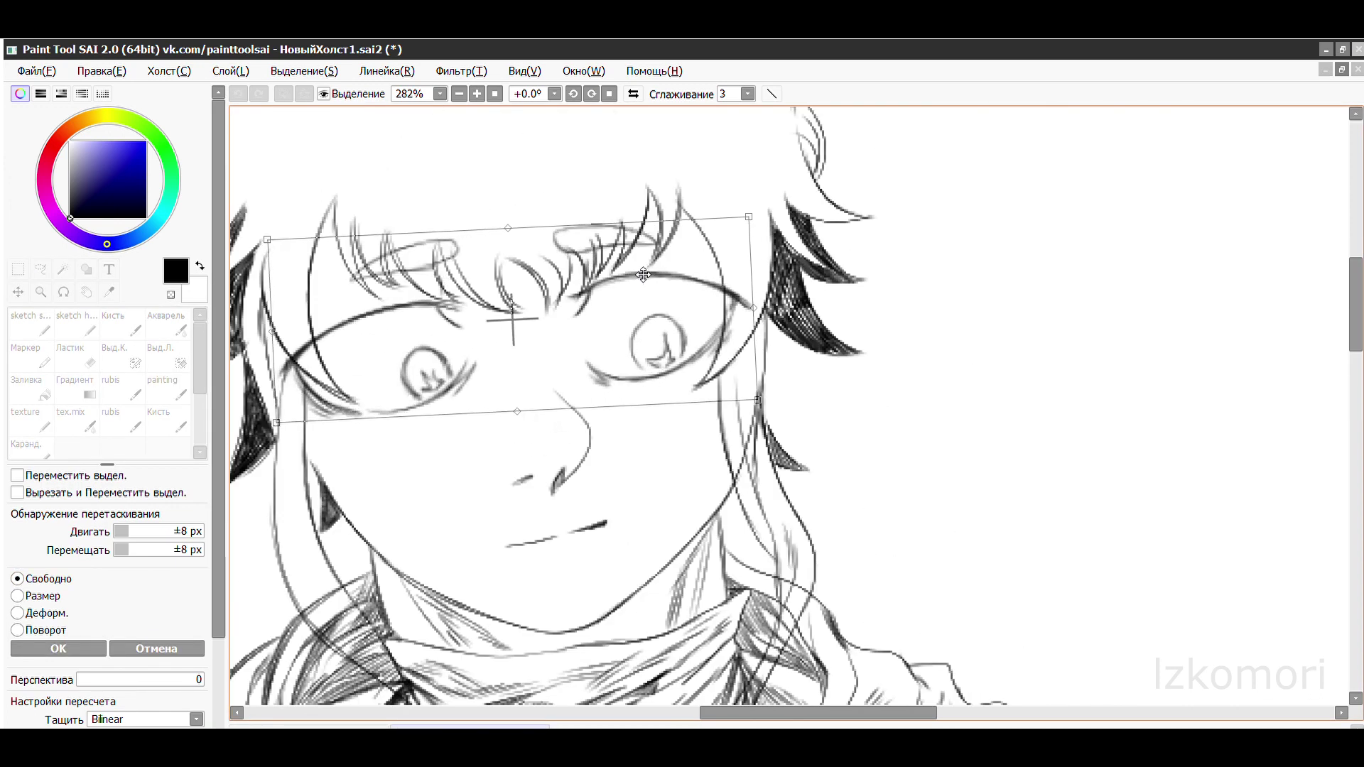
{"action": "key", "text": "Return"}
{"action": "scroll", "coordinate": [568, 250], "scroll_direction": "down", "scroll_amount": 2}
{"action": "scroll", "coordinate": [569, 251], "scroll_direction": "up", "scroll_amount": 3}
- Try repositioning the selected eyes and brows slightly lower on the face
{"action": "key", "text": "ctrl+t"}
{"action": "key", "text": "Escape"}
{"action": "key", "text": "ctrl+t"}
{"action": "key", "text": "Escape"}
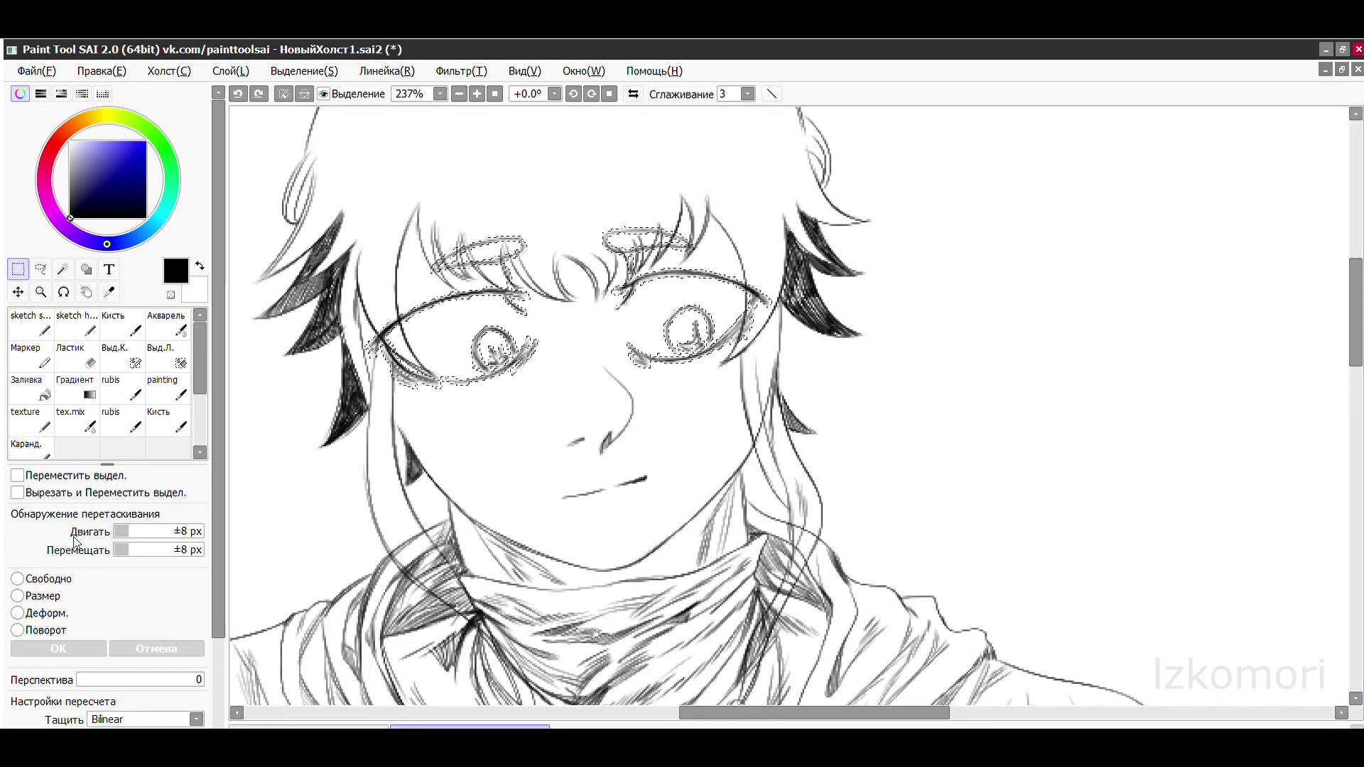
{"action": "key", "text": "ctrl+t"}
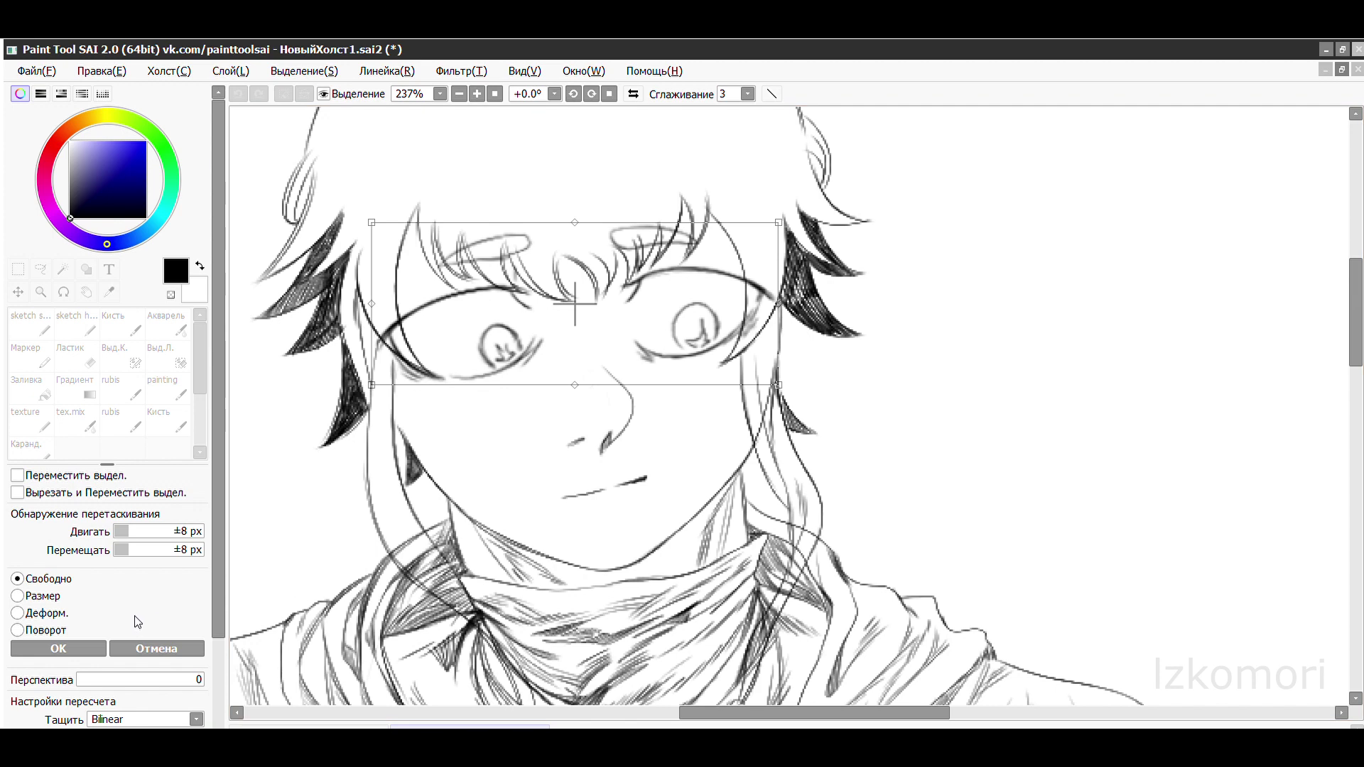
{"action": "key", "text": "Escape"}
{"action": "scroll", "coordinate": [898, 306], "scroll_direction": "down", "scroll_amount": 5}
{"action": "scroll", "coordinate": [593, 270], "scroll_direction": "up", "scroll_amount": 6}
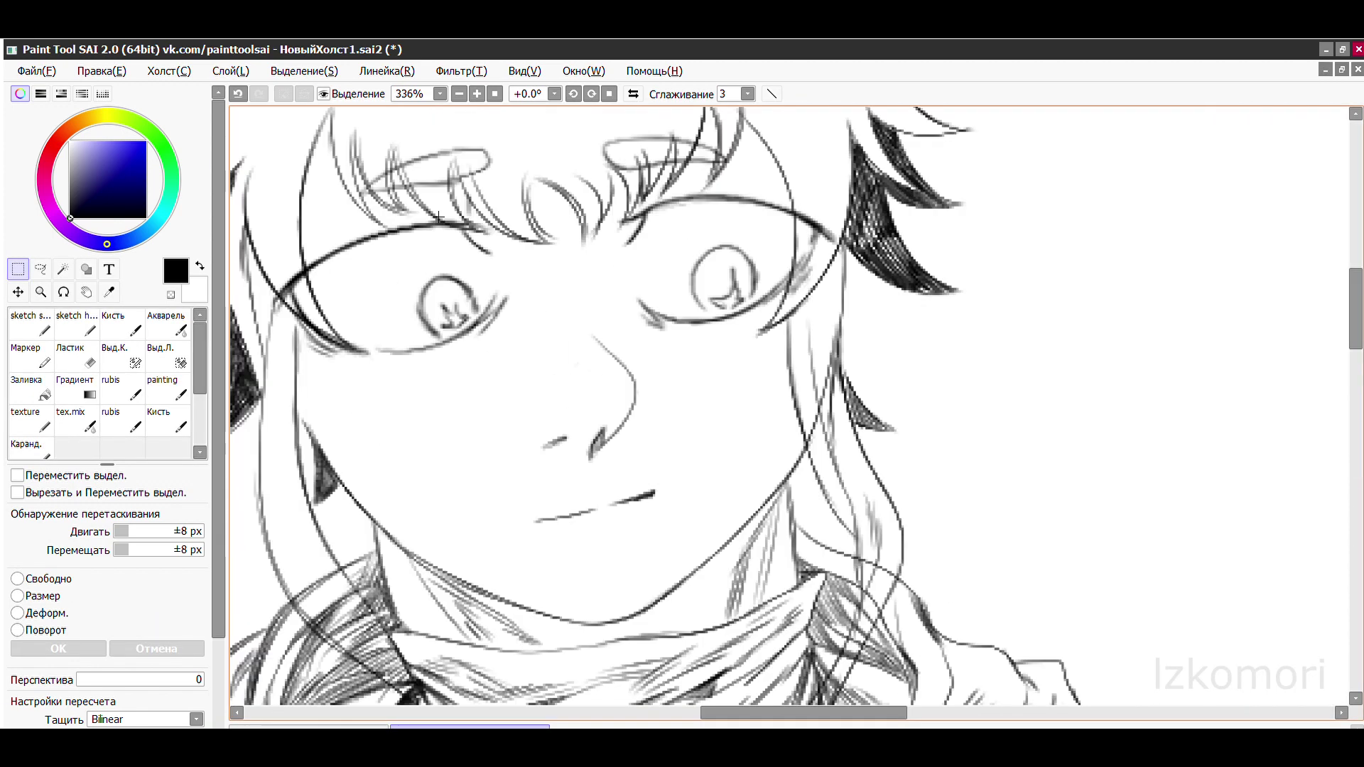
- Undo the last repositioning of the eyes and brows
{"action": "key", "text": "b"}
{"action": "scroll", "coordinate": [654, 199], "scroll_direction": "up", "scroll_amount": 2}
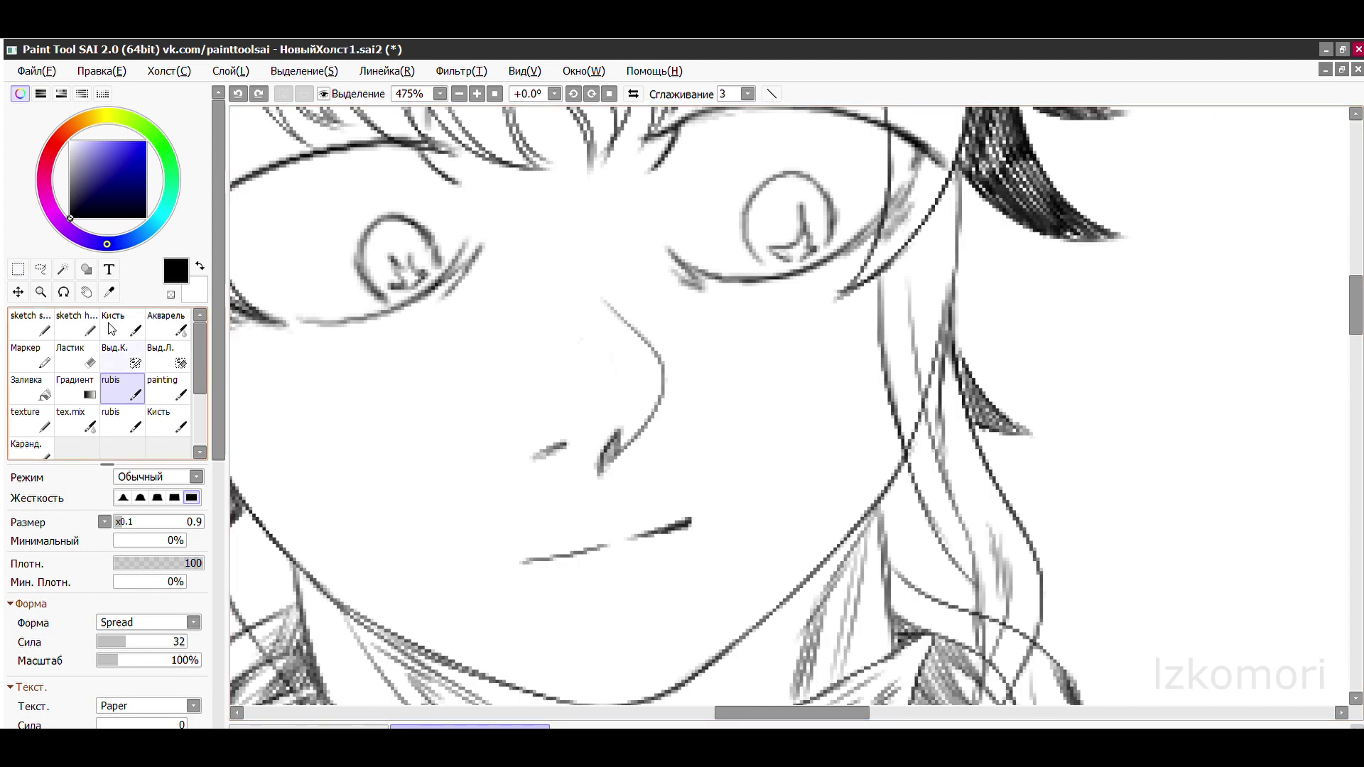
{"action": "key", "text": "s"}
{"action": "scroll", "coordinate": [517, 242], "scroll_direction": "down", "scroll_amount": 3}
{"action": "scroll", "coordinate": [517, 242], "scroll_direction": "up", "scroll_amount": 3}
{"action": "key", "text": "m"}
{"action": "scroll", "coordinate": [517, 242], "scroll_direction": "down", "scroll_amount": 5}
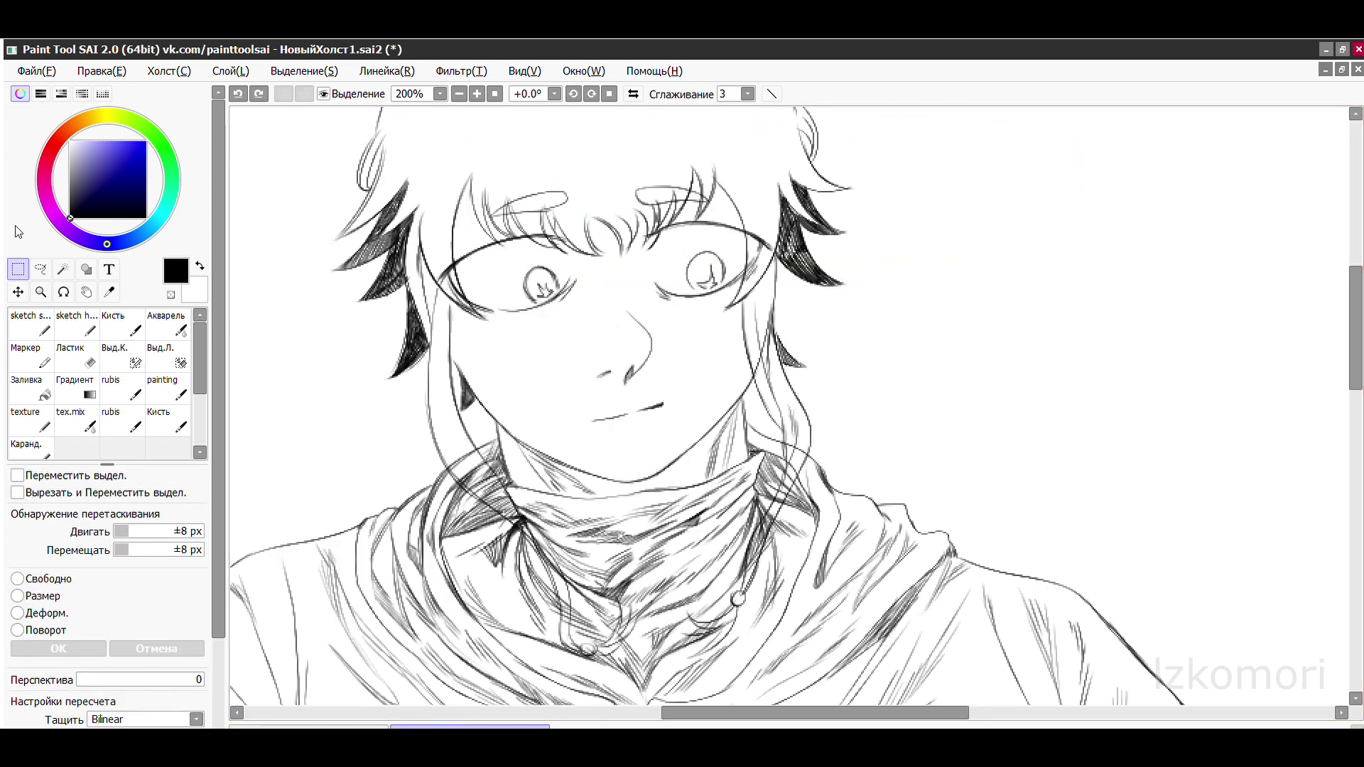
- Move the lassoed eyes and brows slightly down on the face and compare them with their previous placement
{"action": "scroll", "coordinate": [517, 242], "scroll_direction": "up", "scroll_amount": 3}
{"action": "key", "text": "ctrl+t"}
{"action": "key", "text": "Escape"}
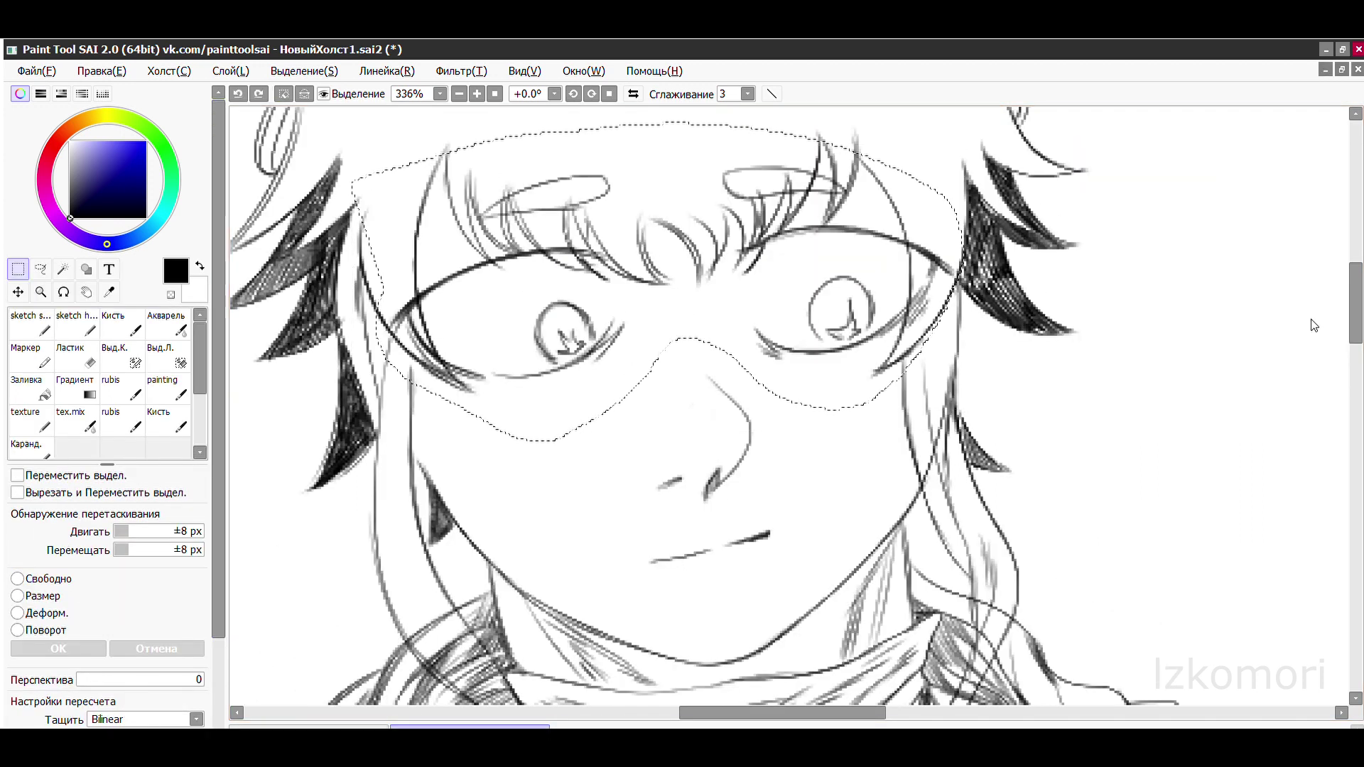
{"action": "key", "text": "ctrl+t"}
{"action": "key", "text": "Return"}
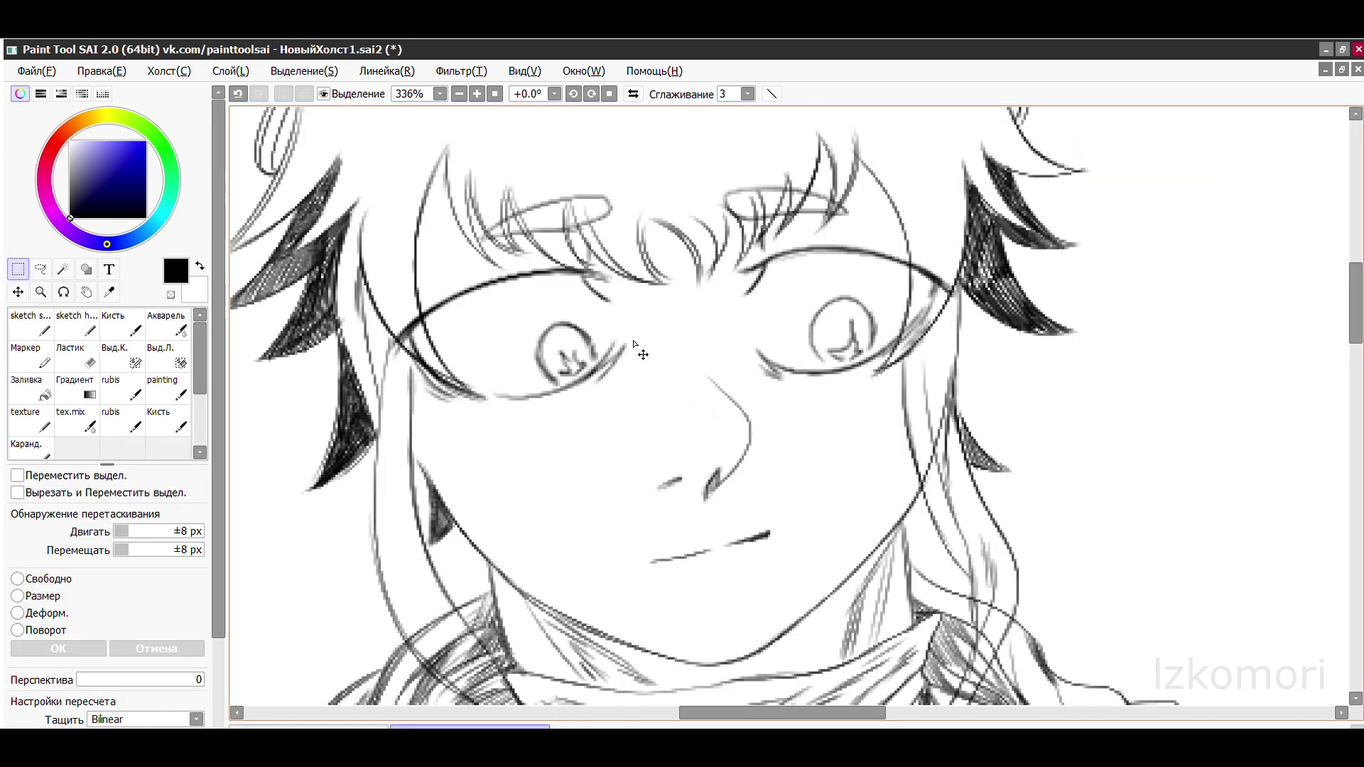
{"action": "scroll", "coordinate": [566, 284], "scroll_direction": "down", "scroll_amount": 2}
{"action": "key", "text": "ctrl+z"}
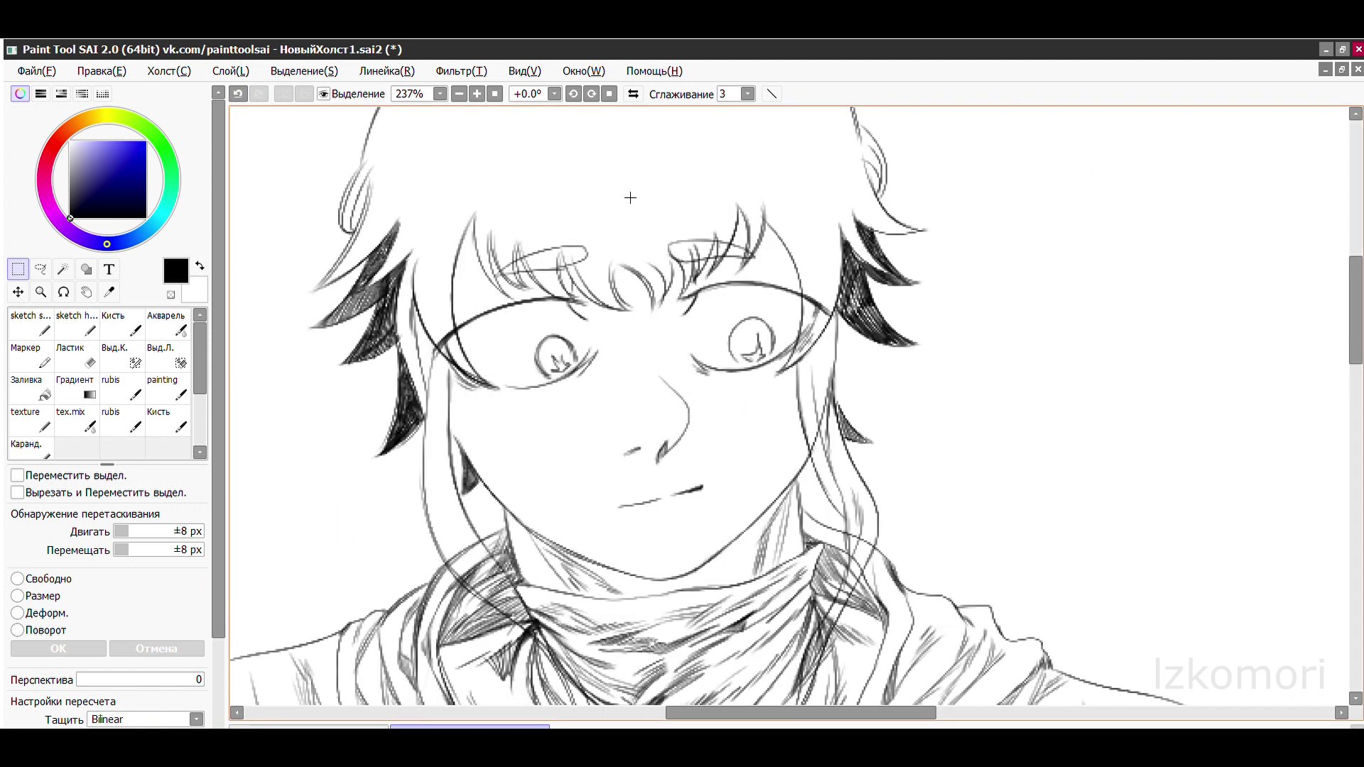
{"action": "key", "text": "ctrl+y"}
{"action": "key", "text": "ctrl+z"}
{"action": "scroll", "coordinate": [629, 213], "scroll_direction": "down", "scroll_amount": 2}
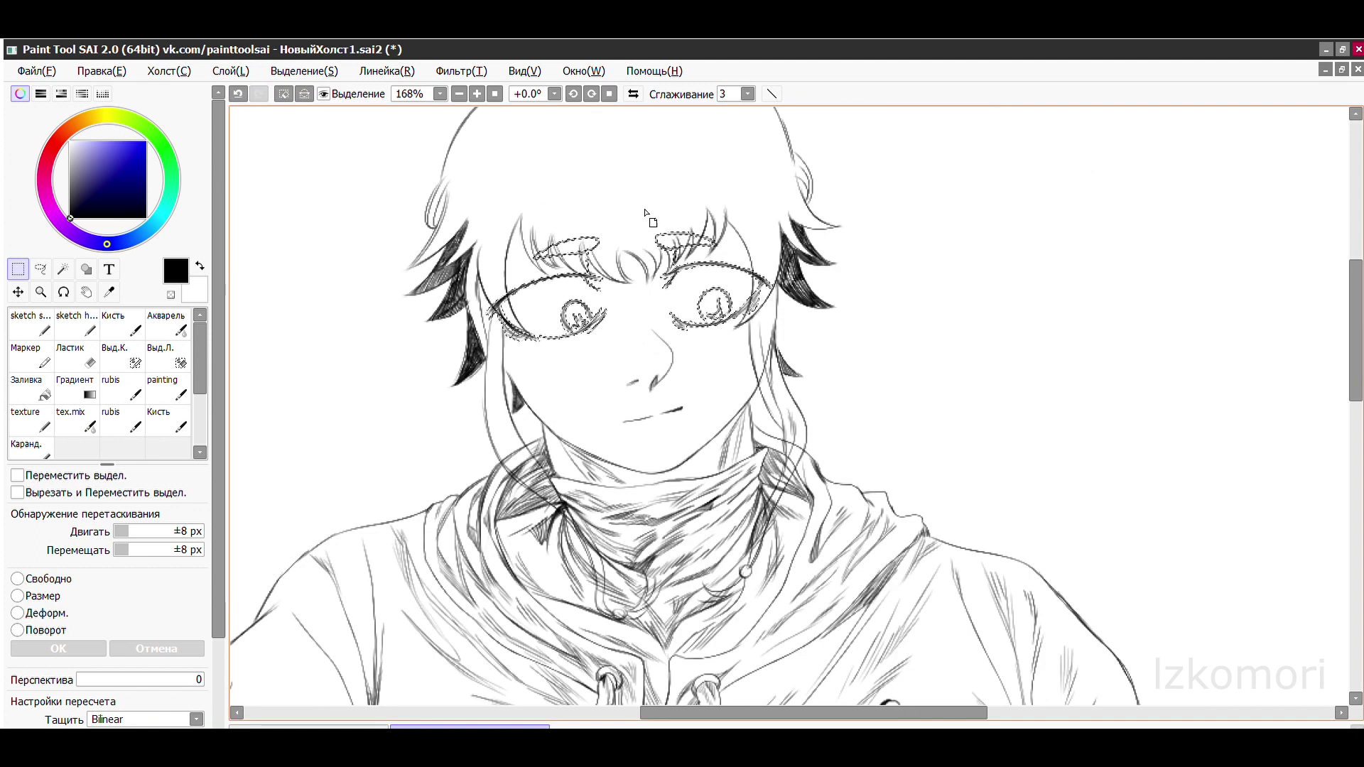
- Check the placement of the selected eyes and brows up close and clear the selection
{"action": "key", "text": "ctrl+t"}
{"action": "scroll", "coordinate": [646, 213], "scroll_direction": "up", "scroll_amount": 3}
{"action": "key", "text": "Escape"}
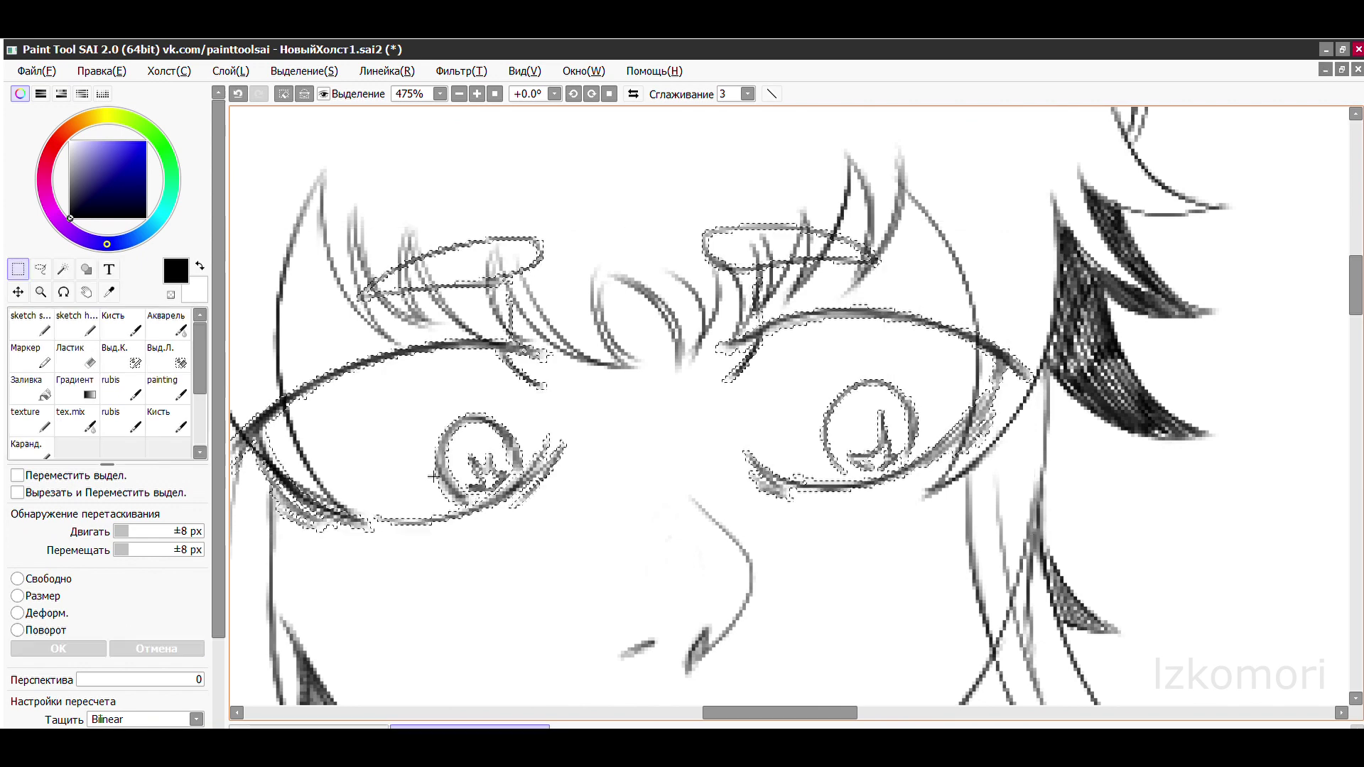
{"action": "scroll", "coordinate": [586, 217], "scroll_direction": "down", "scroll_amount": 3}
{"action": "key", "text": "ctrl+t"}
{"action": "key", "text": "Escape"}
{"action": "key", "text": "ctrl+d"}
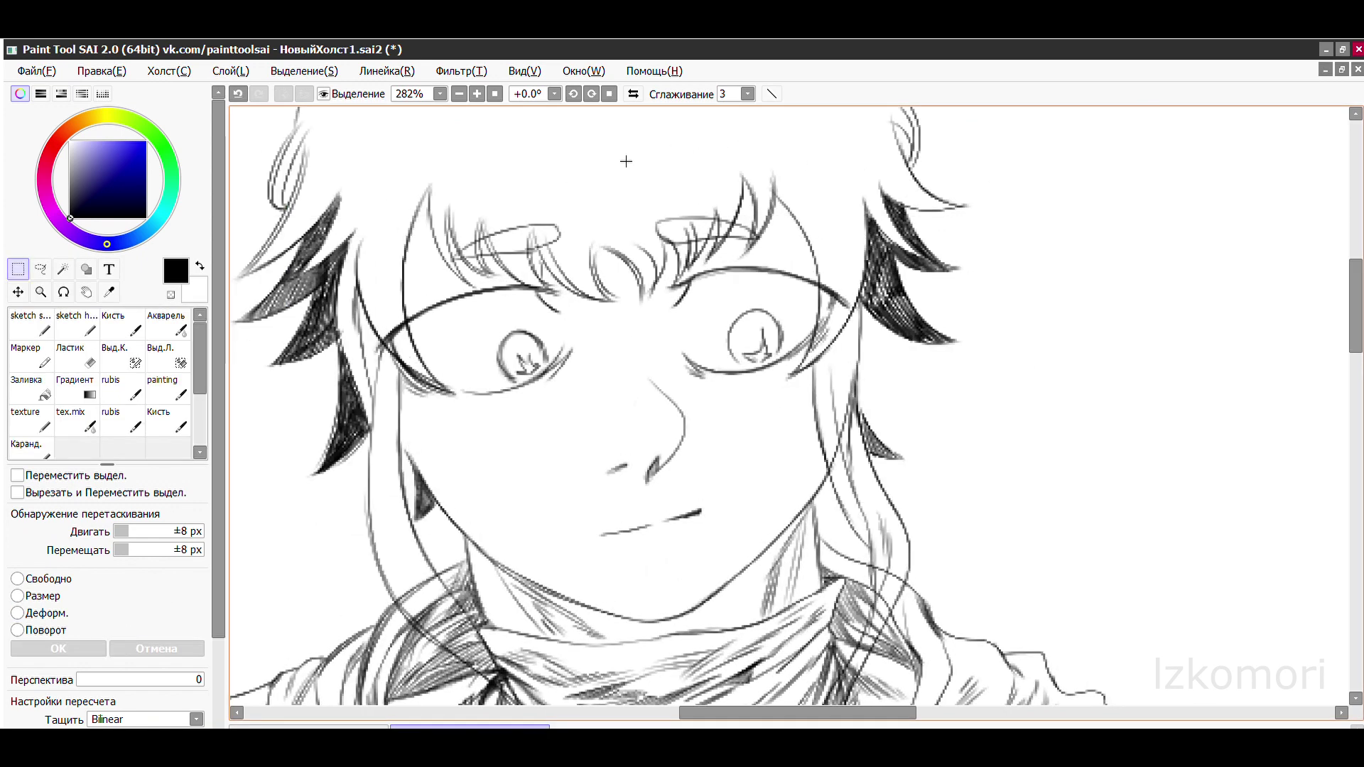
- Mask the nose with the selection brush, move it slightly higher on the face and clear the selection
{"action": "scroll", "coordinate": [614, 174], "scroll_direction": "down", "scroll_amount": 5}
{"action": "scroll", "coordinate": [615, 174], "scroll_direction": "up", "scroll_amount": 4}
{"action": "scroll", "coordinate": [650, 331], "scroll_direction": "up", "scroll_amount": 4}
{"action": "left_click", "coordinate": [122, 355]}
{"action": "mouse_move", "coordinate": [590, 341]}
{"action": "left_mouse_down"}
{"action": "mouse_move", "coordinate": [625, 284]}
{"action": "mouse_move", "coordinate": [667, 341]}
{"action": "left_mouse_up"}
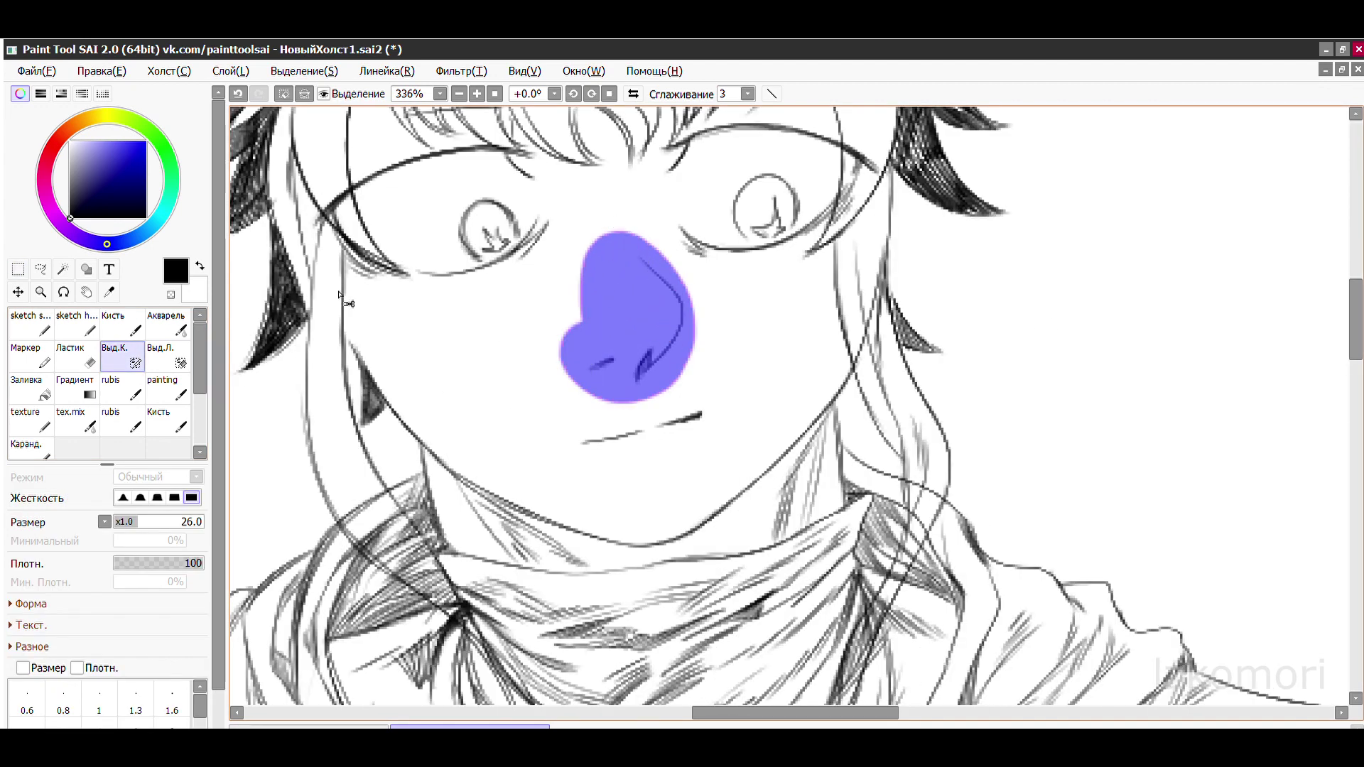
{"action": "key", "text": "ctrl+d"}
{"action": "scroll", "coordinate": [623, 256], "scroll_direction": "down", "scroll_amount": 2}
{"action": "scroll", "coordinate": [625, 322], "scroll_direction": "up", "scroll_amount": 4}
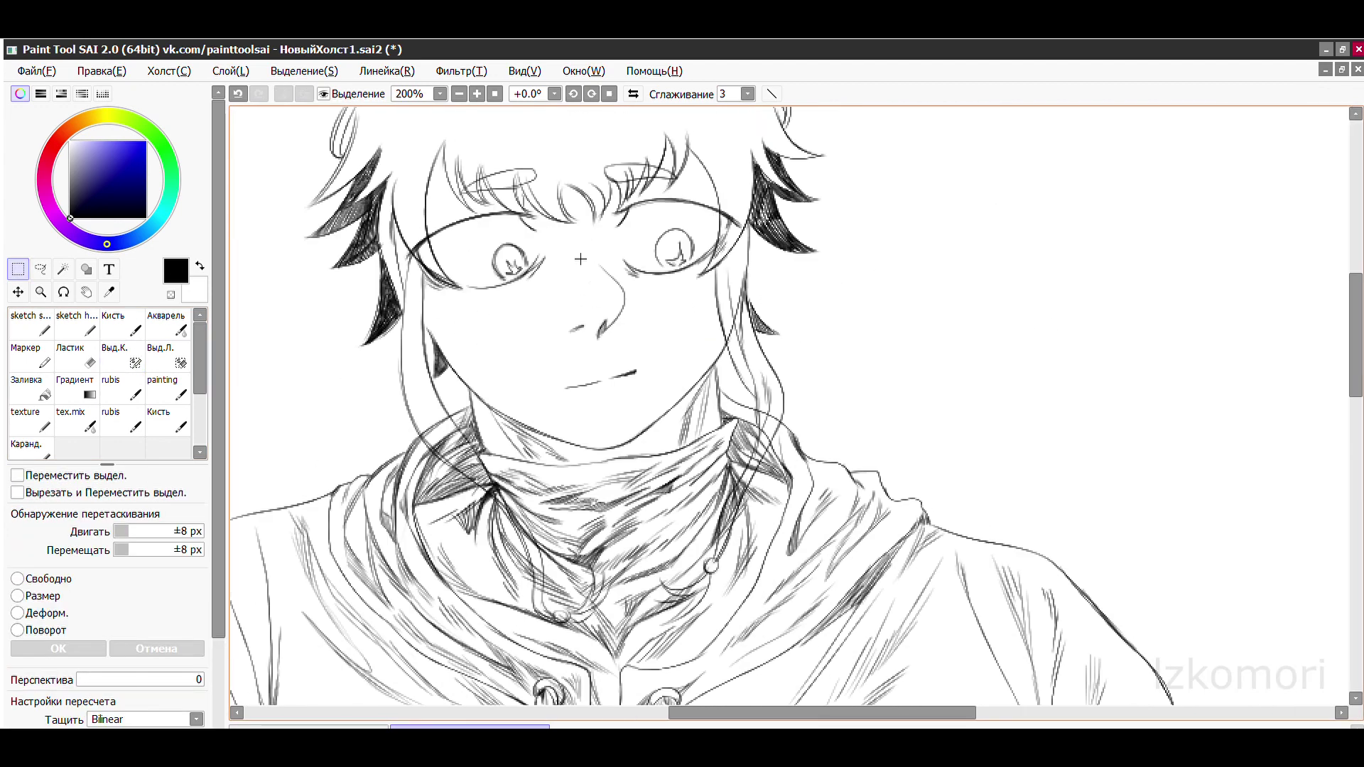
- Try adding a short curved stroke at the underside of the nose with the rubis brush at size 0.9
{"action": "key", "text": "b"}
{"action": "scroll", "coordinate": [629, 287], "scroll_direction": "down", "scroll_amount": 3}
{"action": "scroll", "coordinate": [652, 314], "scroll_direction": "up", "scroll_amount": 2}
{"action": "left_click_drag", "start_coordinate": [619, 355], "coordinate": [649, 369]}
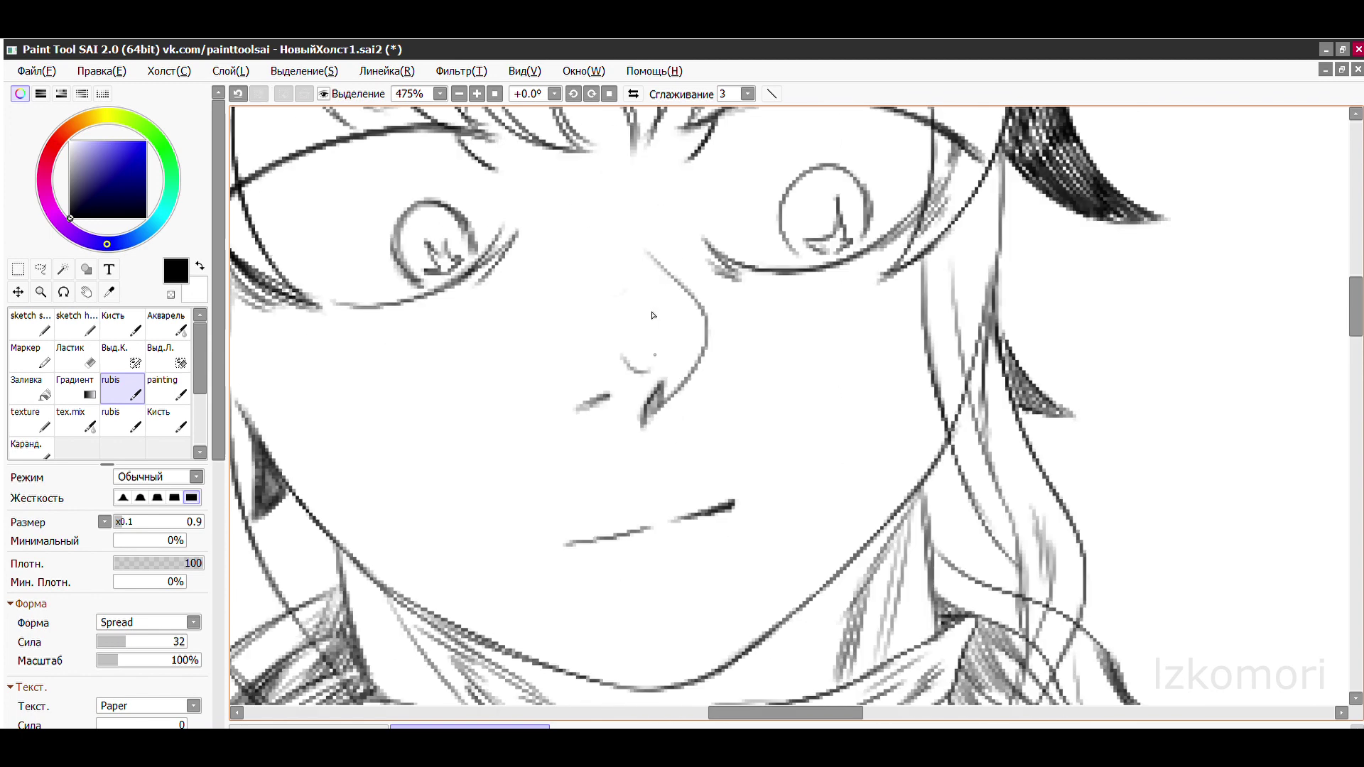
{"action": "key", "text": "ctrl+z"}
{"action": "scroll", "coordinate": [626, 335], "scroll_direction": "down", "scroll_amount": 5}
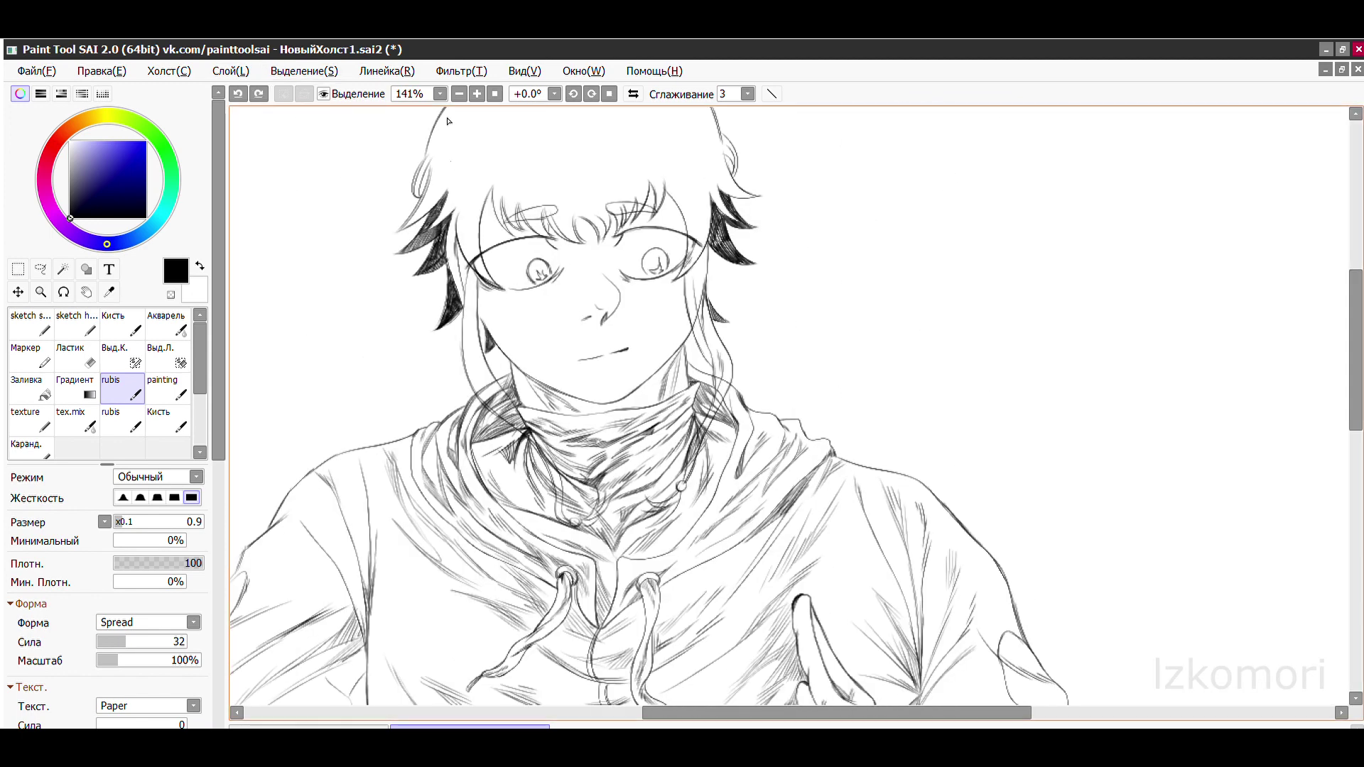
{"action": "scroll", "coordinate": [590, 227], "scroll_direction": "up", "scroll_amount": 5}
{"action": "scroll", "coordinate": [611, 245], "scroll_direction": "down", "scroll_amount": 5}
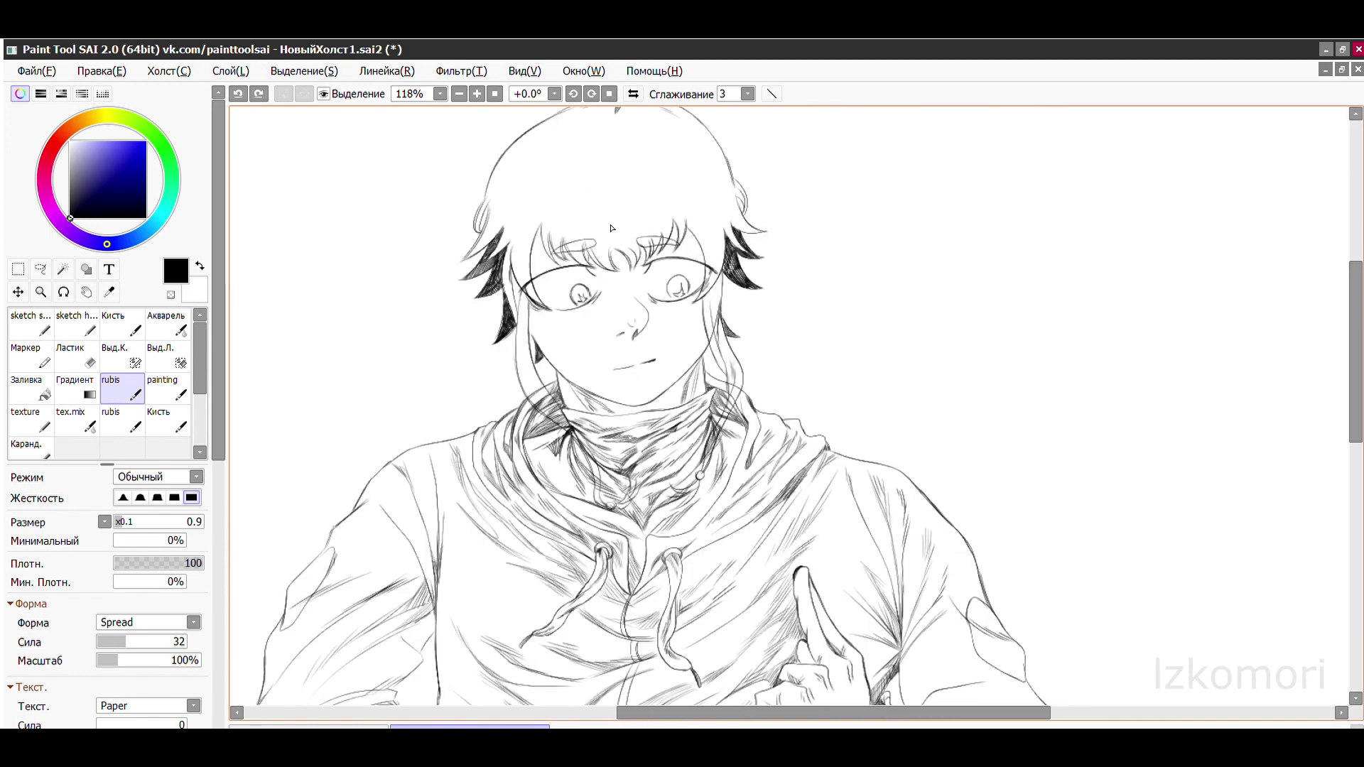
{"action": "scroll", "coordinate": [612, 245], "scroll_direction": "down", "scroll_amount": 1}
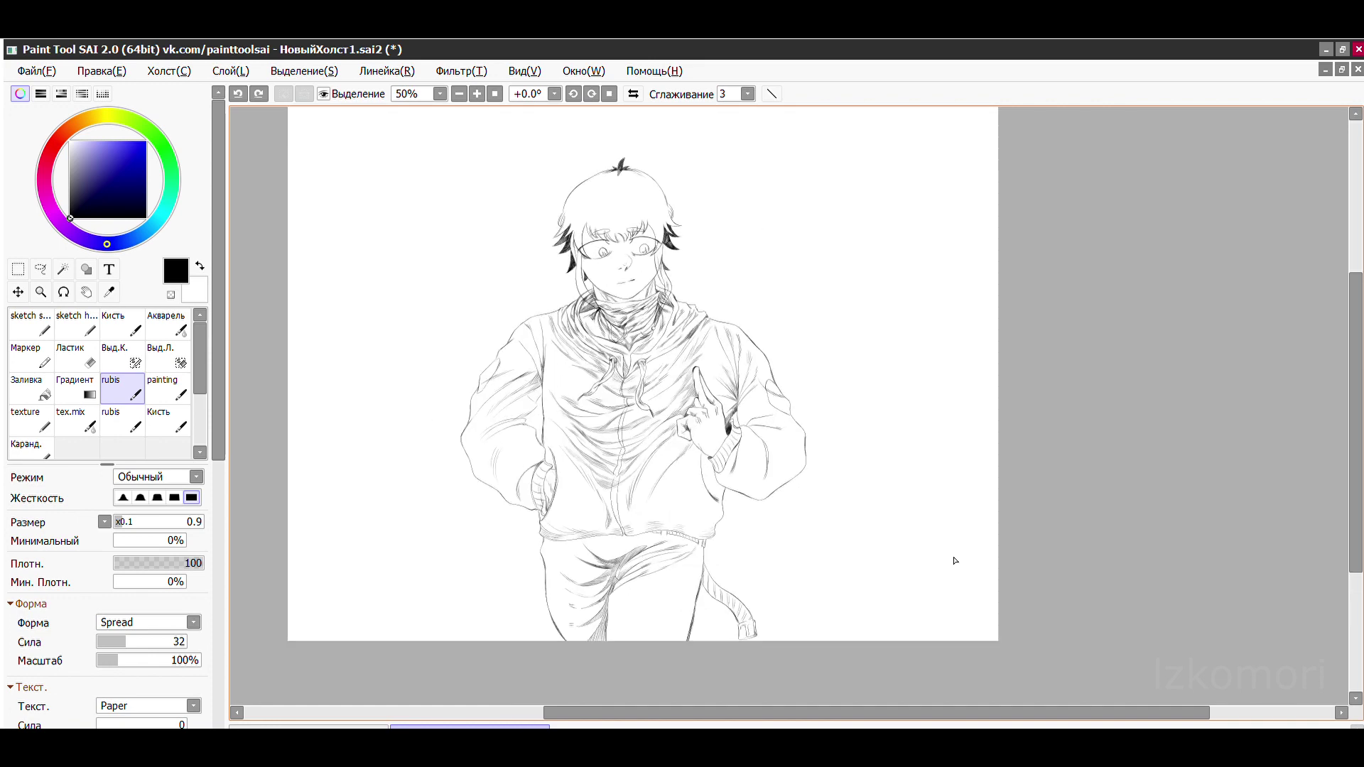